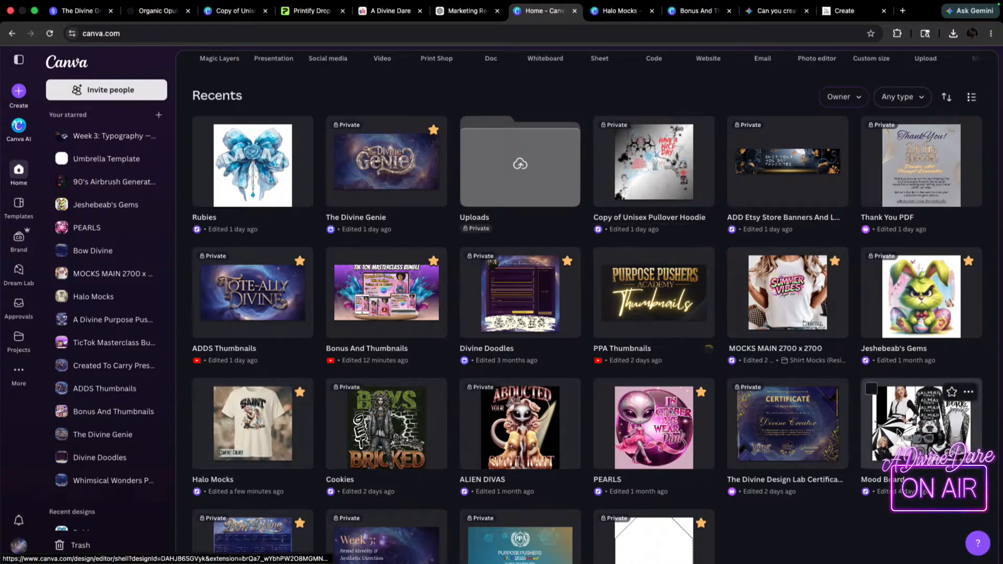
- Open the Halo Mocks design and go to the hoodie collage on page 58
click(235, 422)
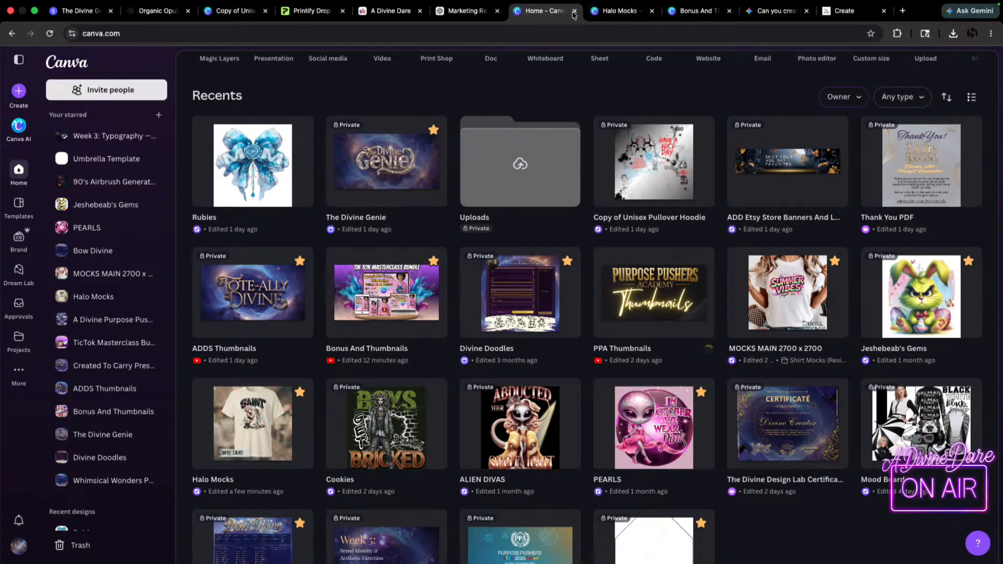
scroll(546, 335, up, 8)
scroll(538, 306, up, 5)
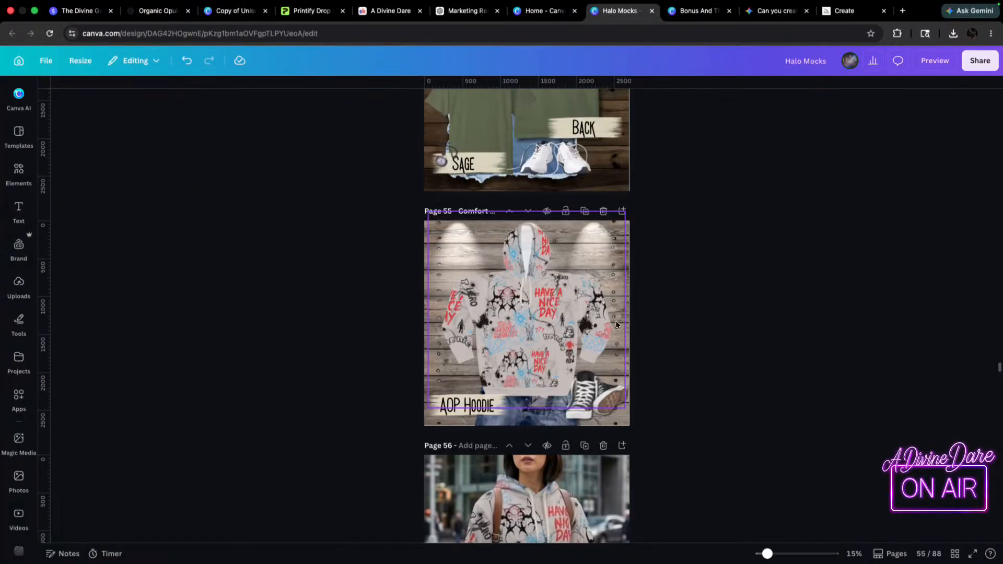
scroll(584, 352, down, 4)
scroll(584, 353, down, 10)
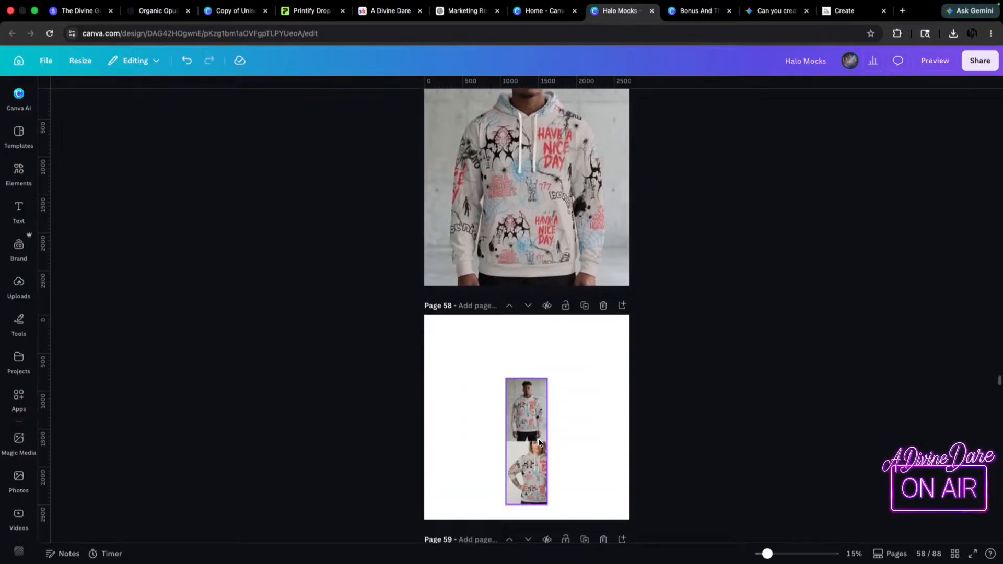
- Reveal the full collage on page 58 and crop it to the photo of the curly-haired man in the mall
click(544, 442)
drag(548, 442, 584, 429)
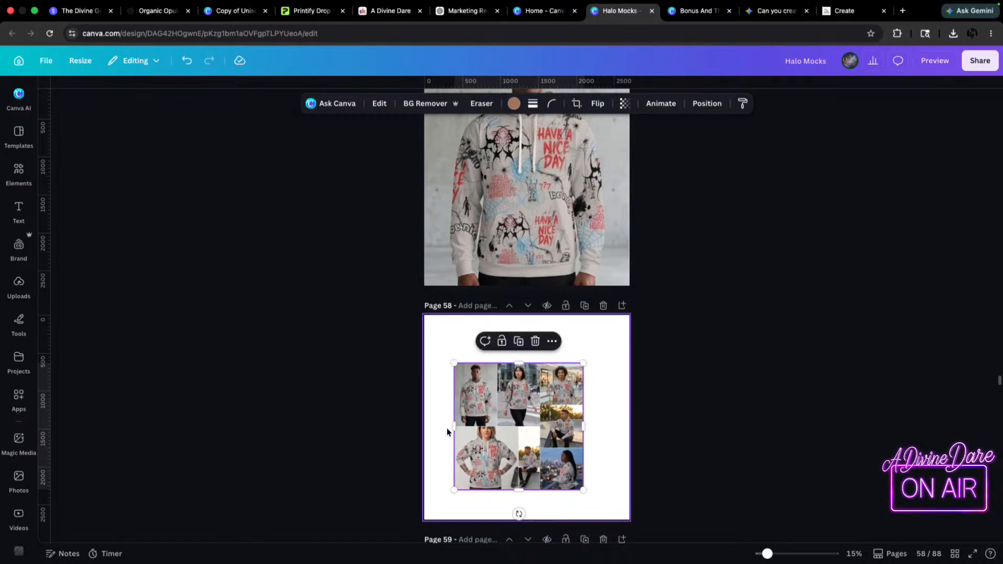
drag(454, 427, 542, 428)
drag(562, 491, 376, 544)
- Enlarge and reposition the cropped mall photo so it fills page 58
drag(584, 365, 612, 350)
drag(554, 419, 579, 378)
drag(626, 306, 659, 271)
drag(572, 389, 541, 441)
click(753, 402)
- Reveal the full collage on page 59 and crop it to the larger photo of the man seated at the skate park
scroll(630, 412, down, 8)
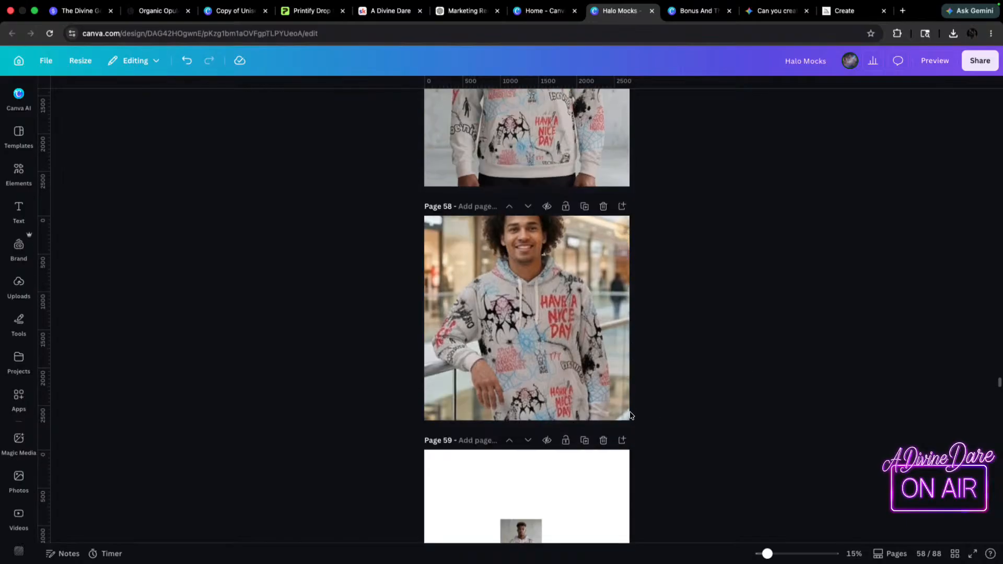
scroll(523, 344, up, 1)
drag(529, 281, 490, 225)
drag(521, 283, 605, 284)
scroll(543, 310, up, 5)
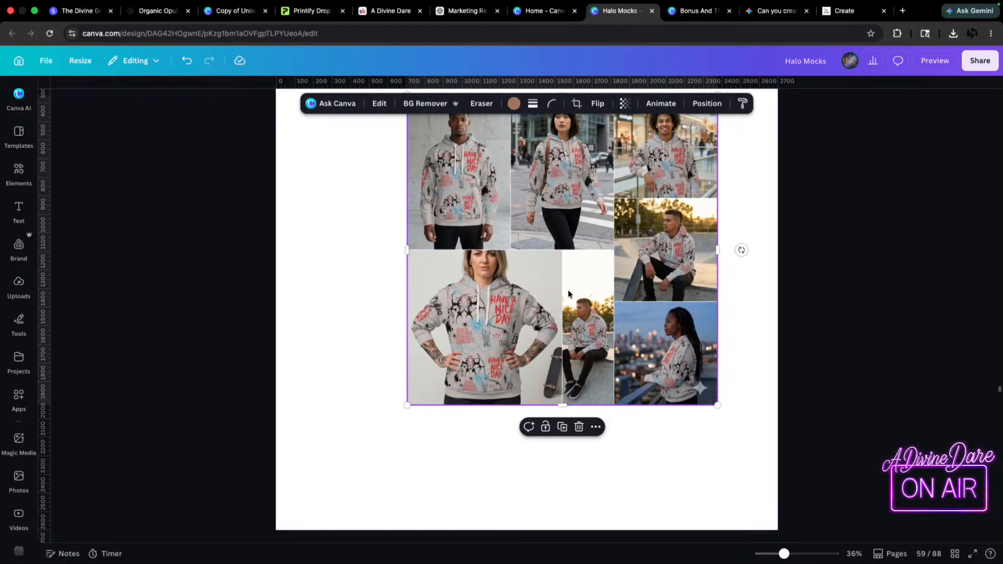
scroll(568, 290, up, 2)
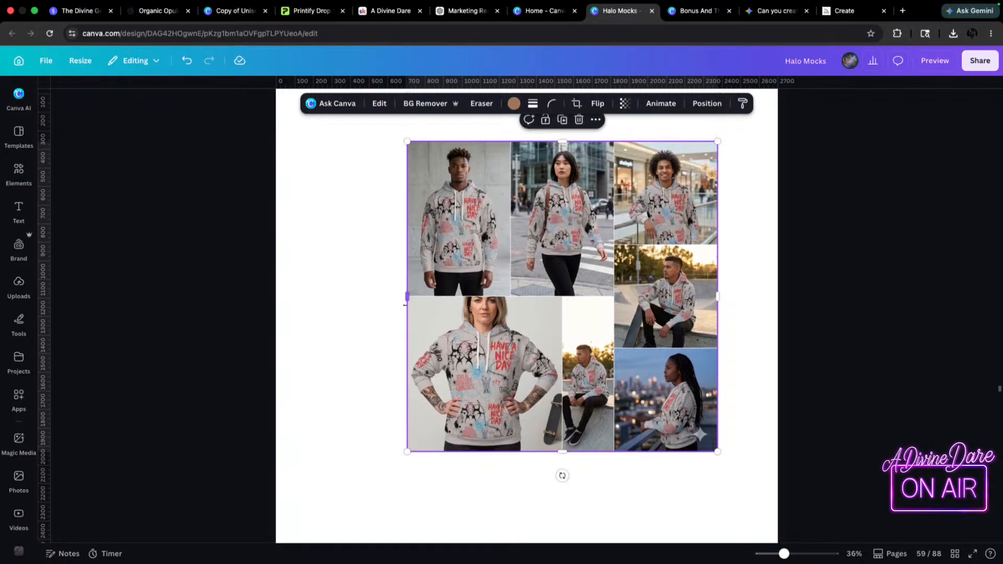
drag(408, 296, 616, 299)
drag(662, 449, 664, 346)
drag(668, 142, 668, 244)
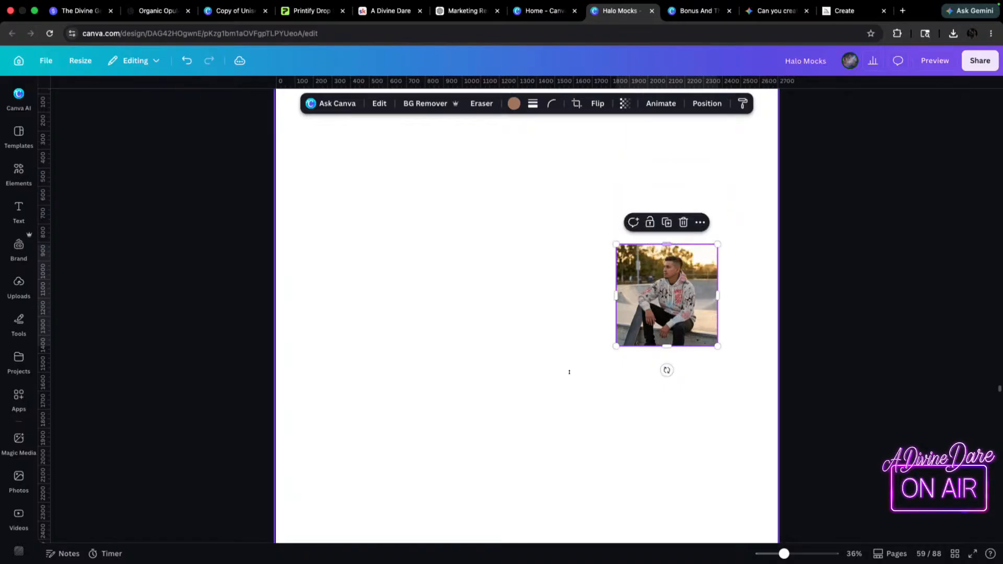
- Enlarge and position the cropped skate park photo so it fills page 59
drag(616, 346, 306, 450)
scroll(462, 397, down, 4)
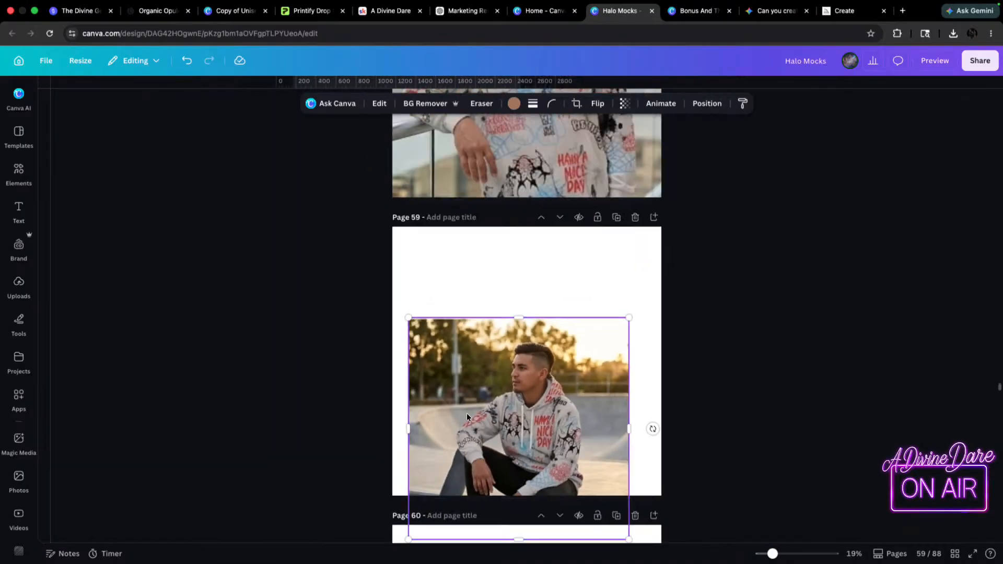
drag(510, 416, 495, 326)
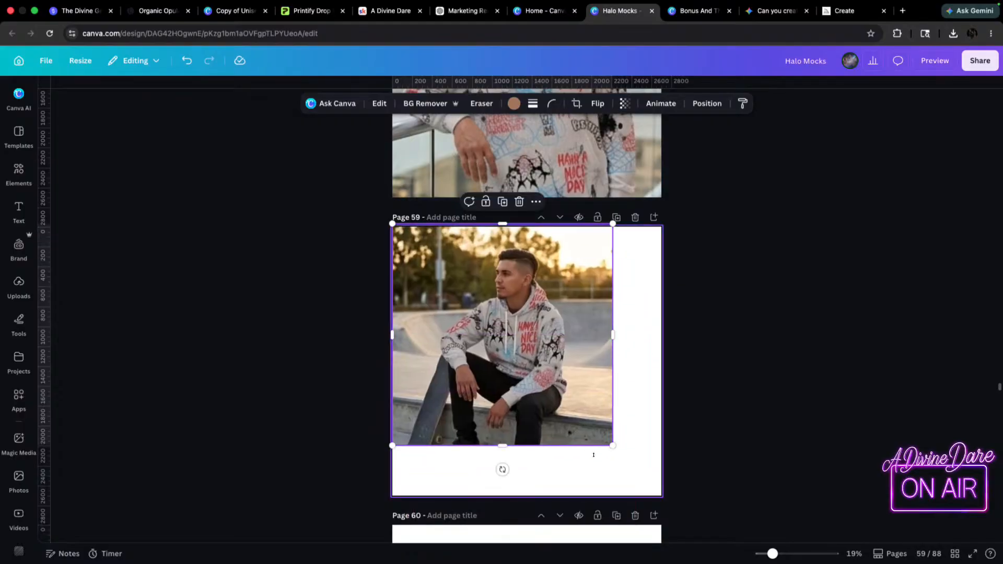
drag(612, 444, 701, 513)
drag(634, 466, 615, 448)
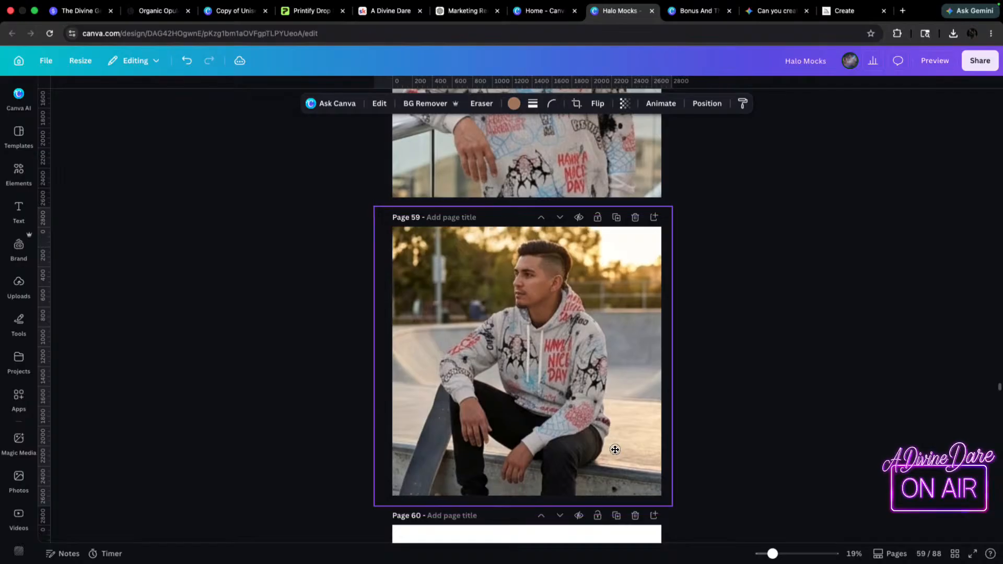
click(713, 428)
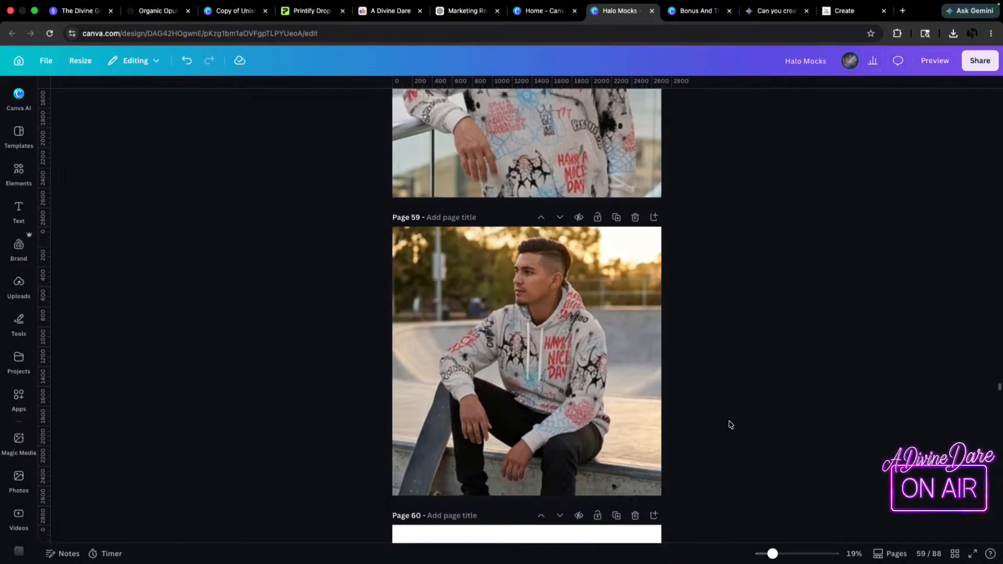
- Reveal the full collage on page 60 and crop it to the photo of the tattooed woman with hands on hips
scroll(558, 450, down, 3)
scroll(559, 450, down, 2)
click(522, 360)
drag(543, 367, 648, 361)
drag(605, 392, 567, 391)
scroll(570, 390, up, 4)
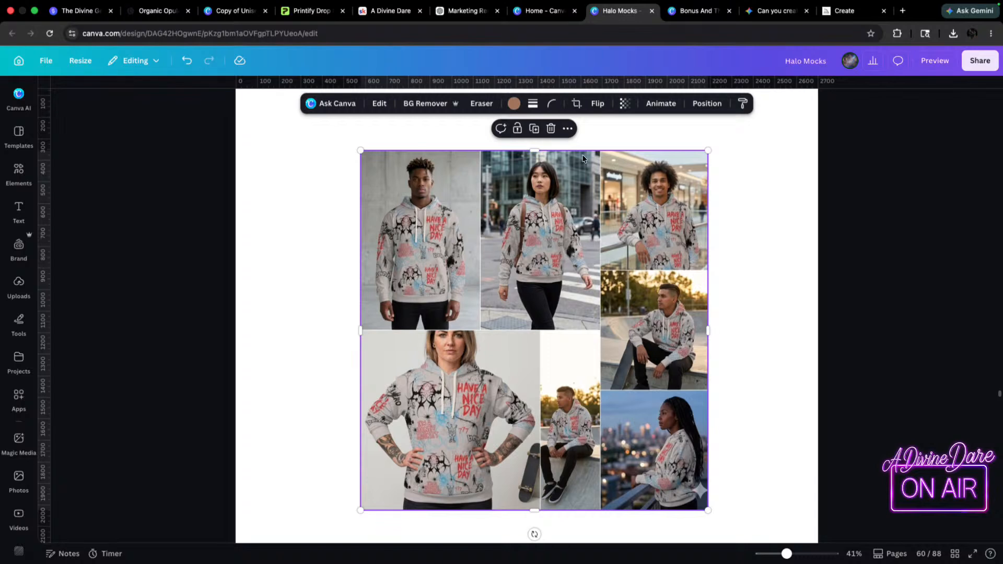
drag(529, 152, 533, 332)
drag(708, 421, 539, 421)
- Enlarge and center the cropped photo of the tattooed woman so it covers page 60
scroll(537, 417, down, 4)
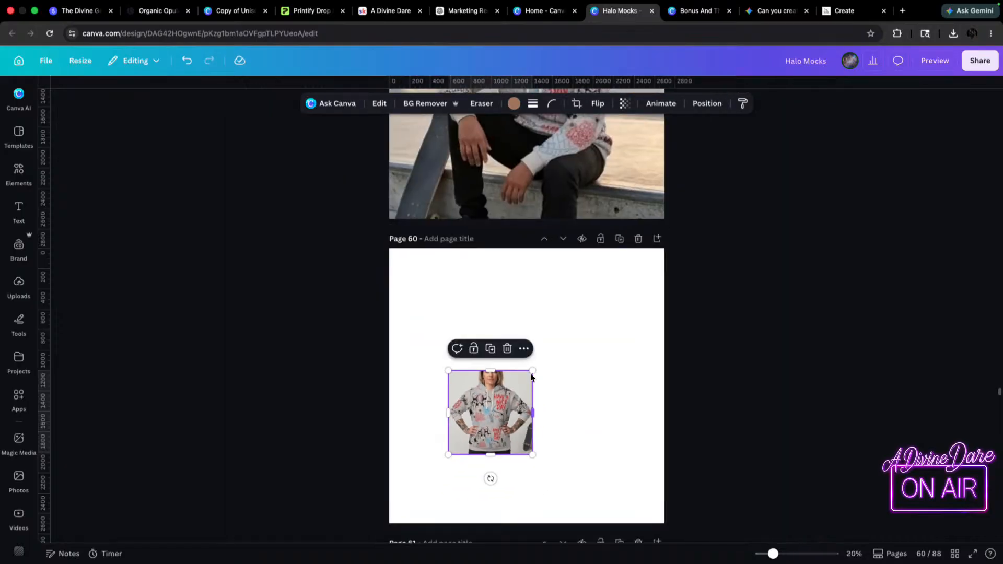
drag(532, 371, 878, 282)
drag(692, 362, 626, 440)
mouse_move(604, 295)
mouse_down()
mouse_move(598, 315)
mouse_move(598, 289)
mouse_up()
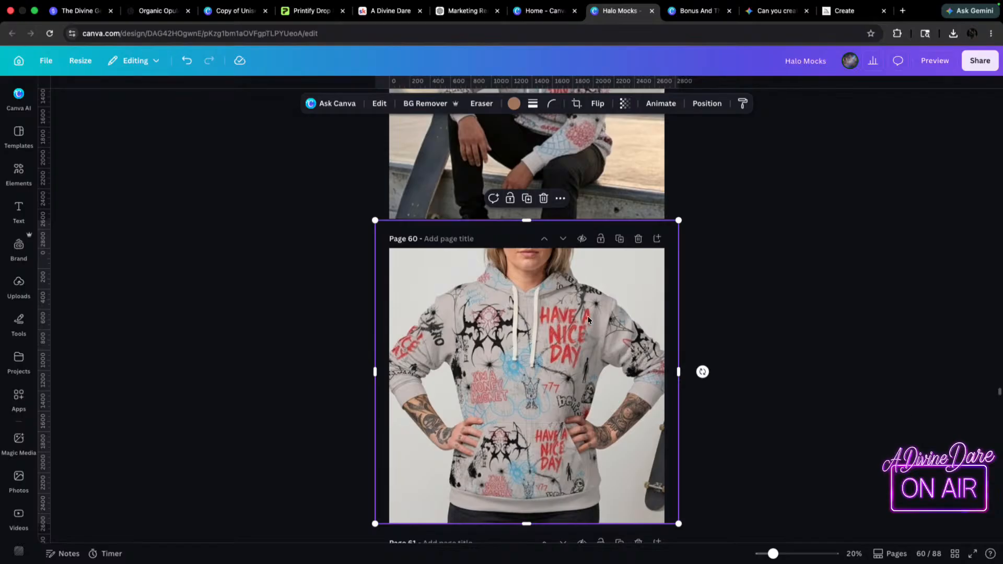
- Reveal the full collage on page 61 and crop it to the photo of the woman with braids against the city skyline
scroll(607, 312, down, 10)
click(542, 378)
drag(541, 377, 633, 322)
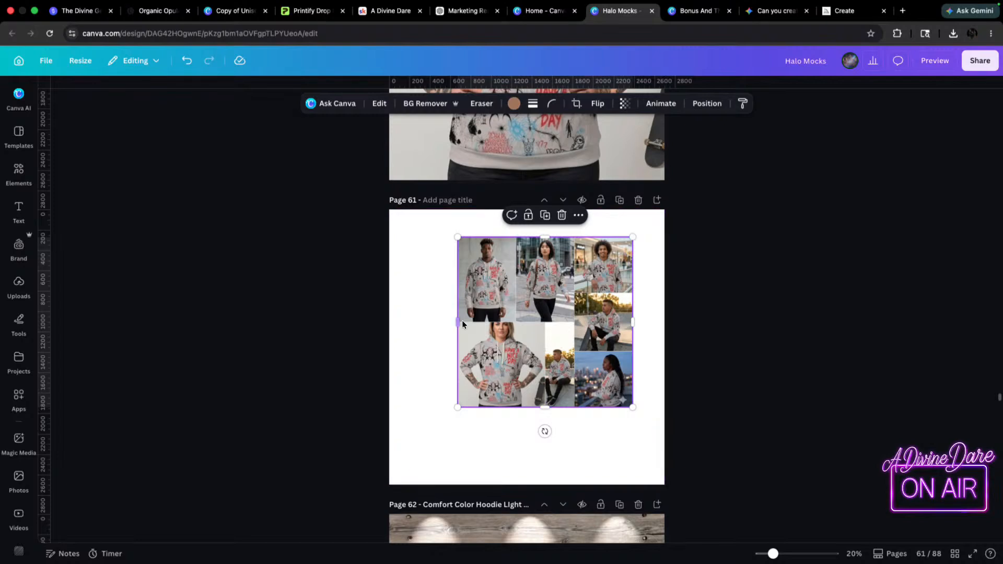
drag(457, 322, 577, 323)
drag(604, 237, 255, 236)
- Try scaling the cropped skyline photo up over page 61, and shrink it back inside the page
drag(596, 377, 617, 422)
scroll(614, 429, down, 5)
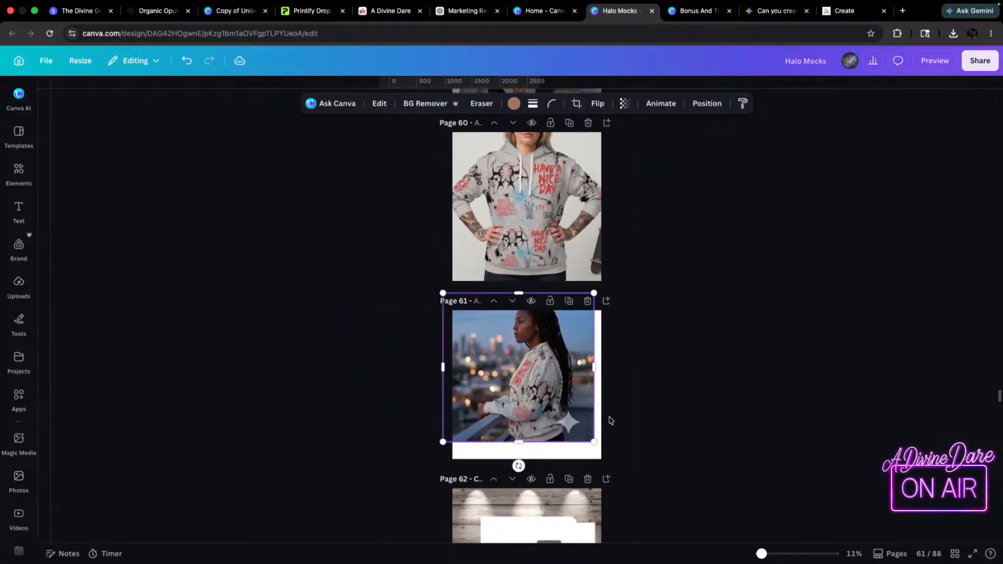
drag(592, 300, 538, 347)
drag(526, 441, 550, 417)
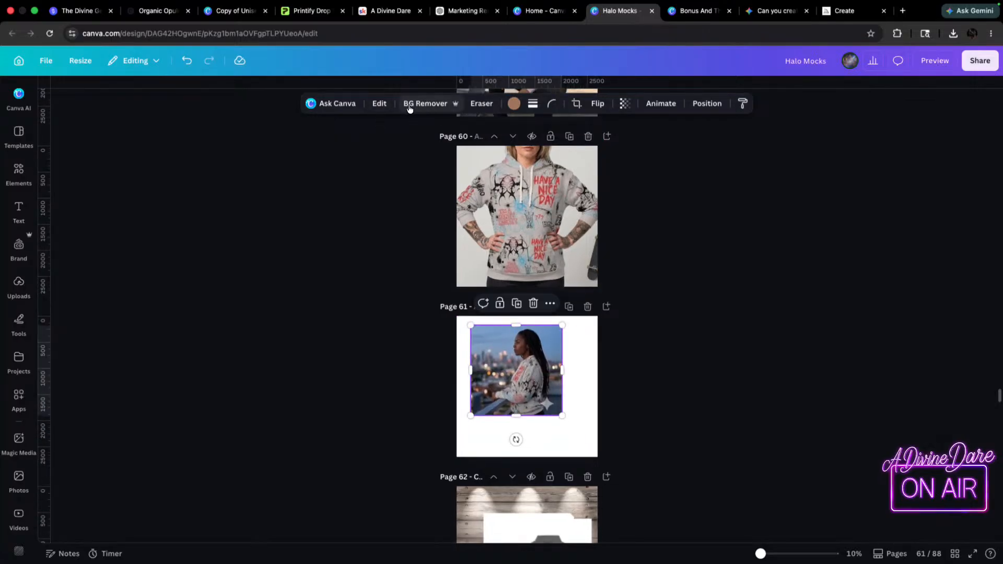
- Remove the sparkle mark from the corner of the skyline photo with the Magic Eraser brush
click(486, 104)
click(483, 131)
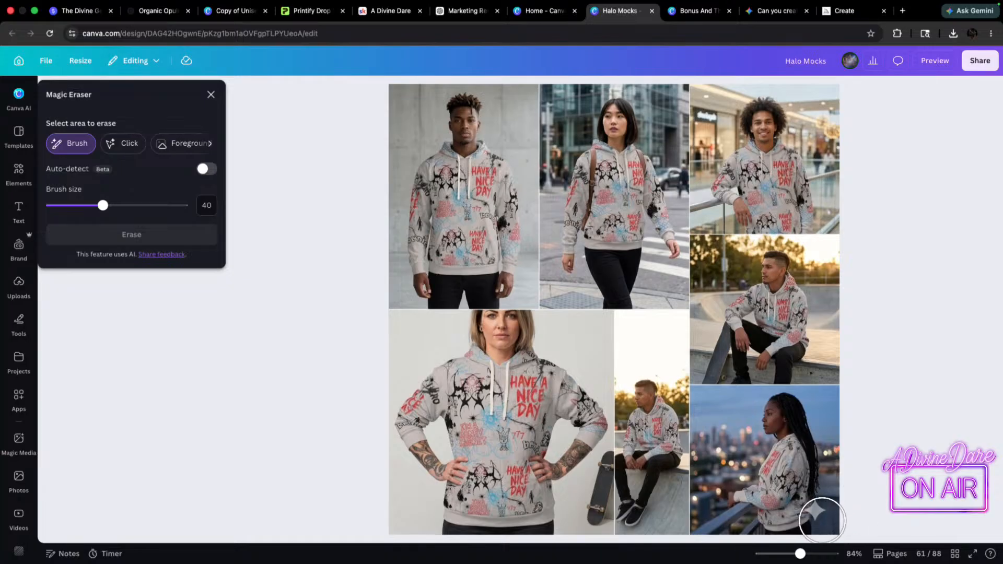
click(822, 521)
click(154, 230)
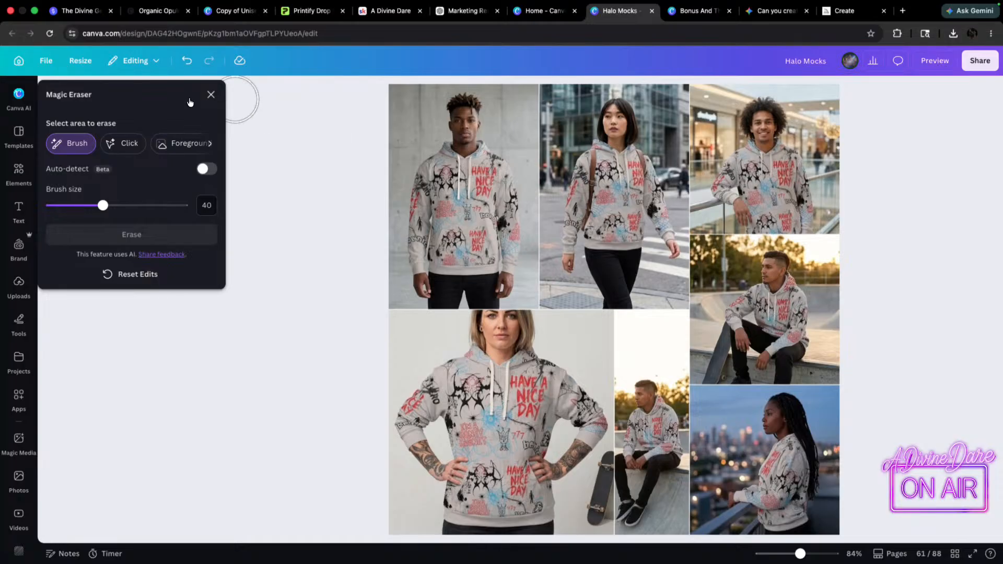
click(213, 93)
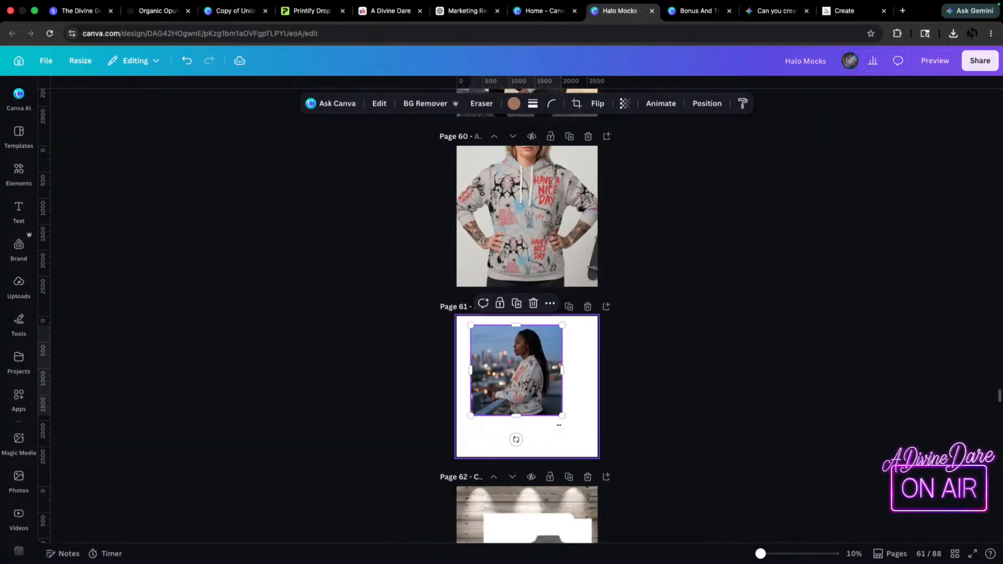
- Enlarge the cleaned skyline photo so it fills page 61
mouse_move(561, 416)
mouse_down()
mouse_move(658, 507)
mouse_move(571, 421)
mouse_up()
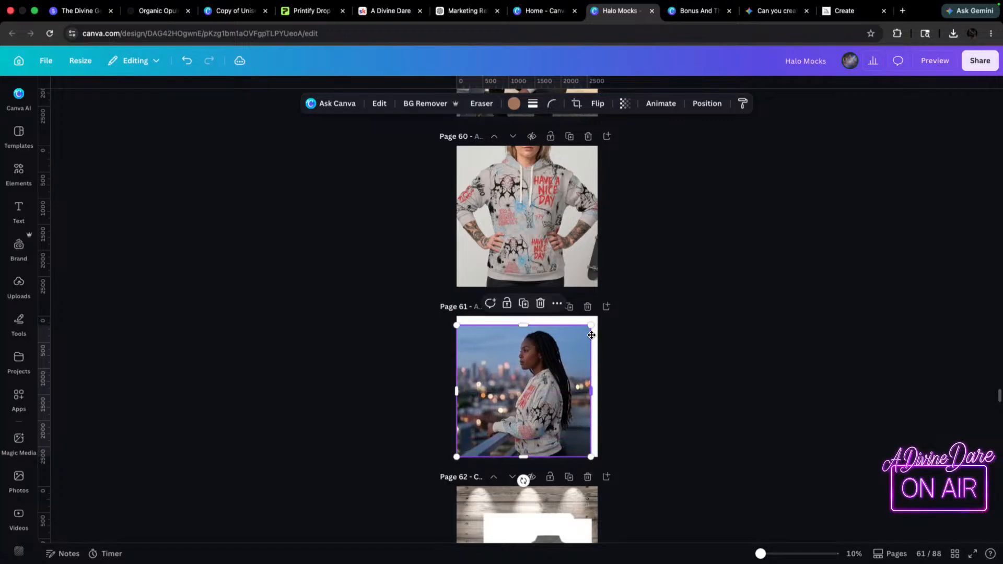
drag(591, 326, 609, 319)
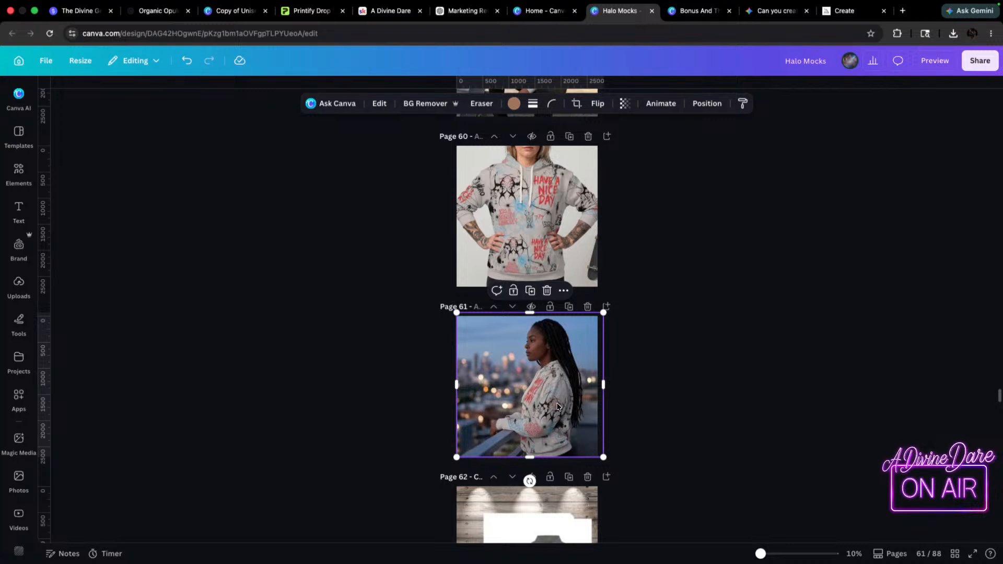
scroll(558, 407, down, 3)
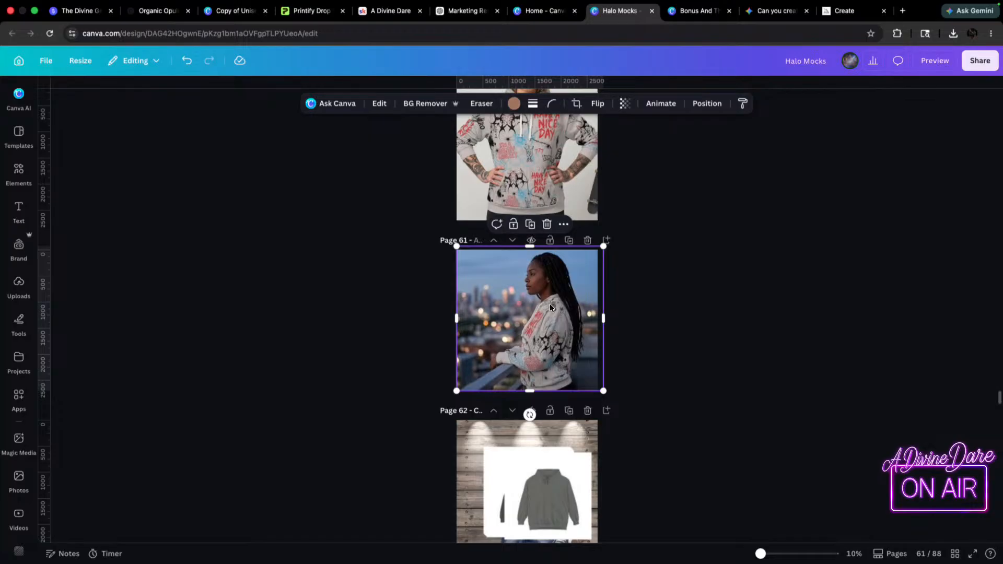
- Scale down the photo of the tattooed woman on page 60 so its edges match the page
scroll(559, 324, up, 6)
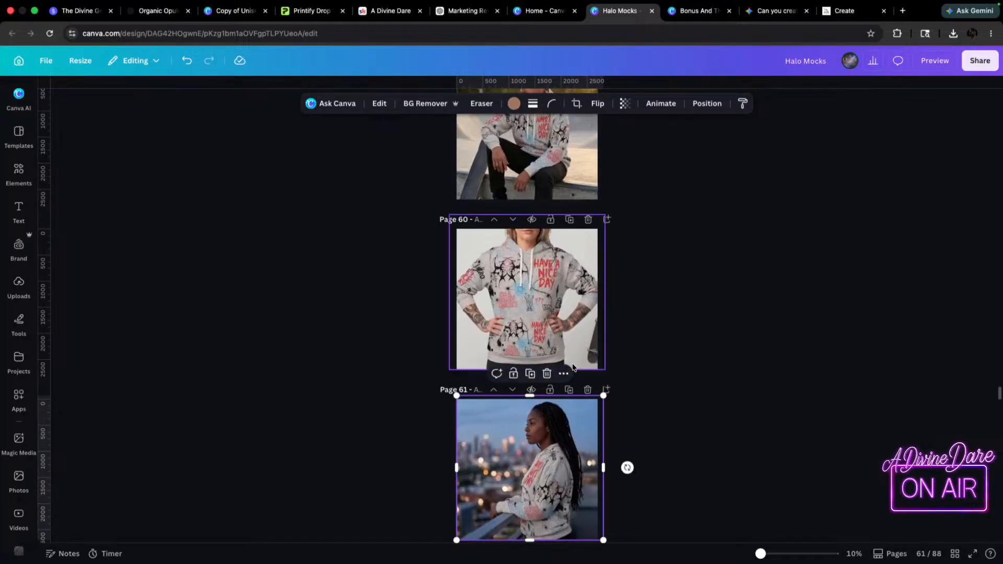
click(540, 326)
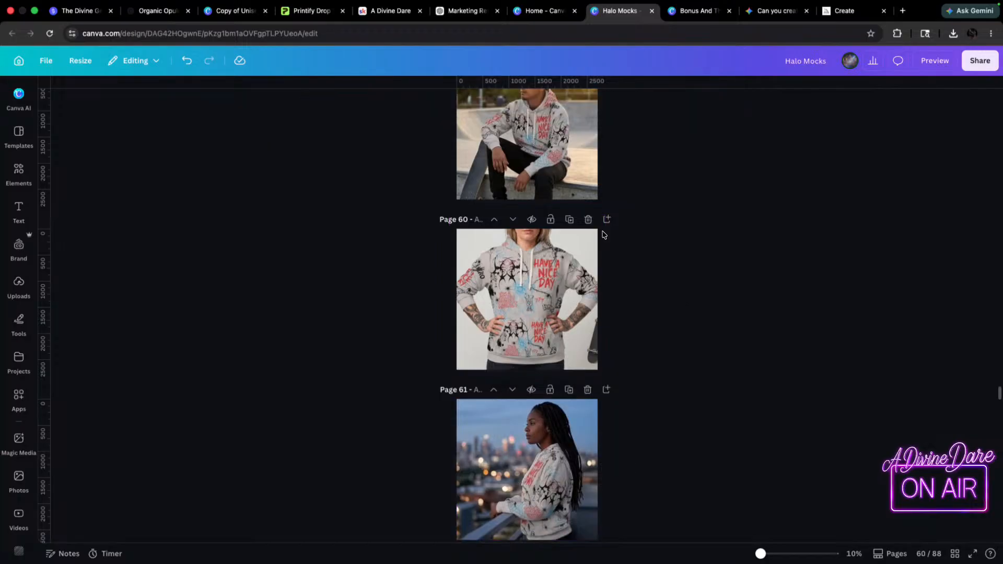
click(579, 245)
drag(600, 221, 597, 222)
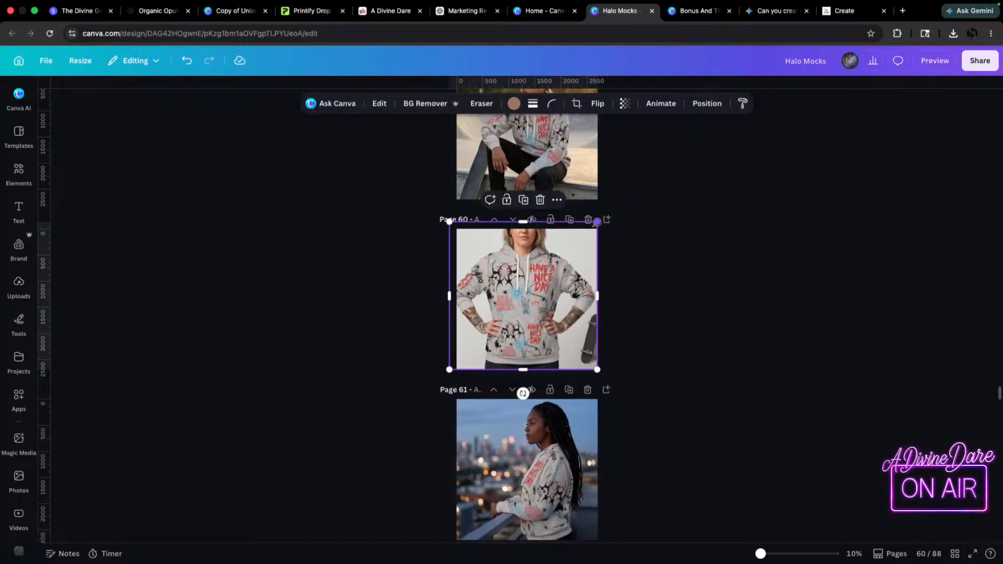
drag(446, 221, 457, 229)
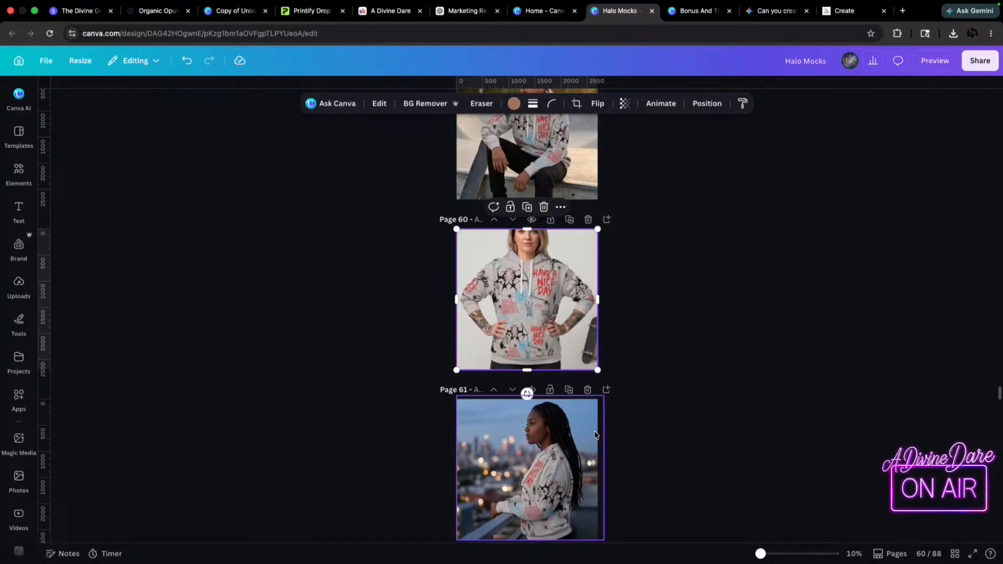
- Duplicate page 61 with the skyline hoodie photo
scroll(512, 255, up, 3)
scroll(512, 255, up, 8)
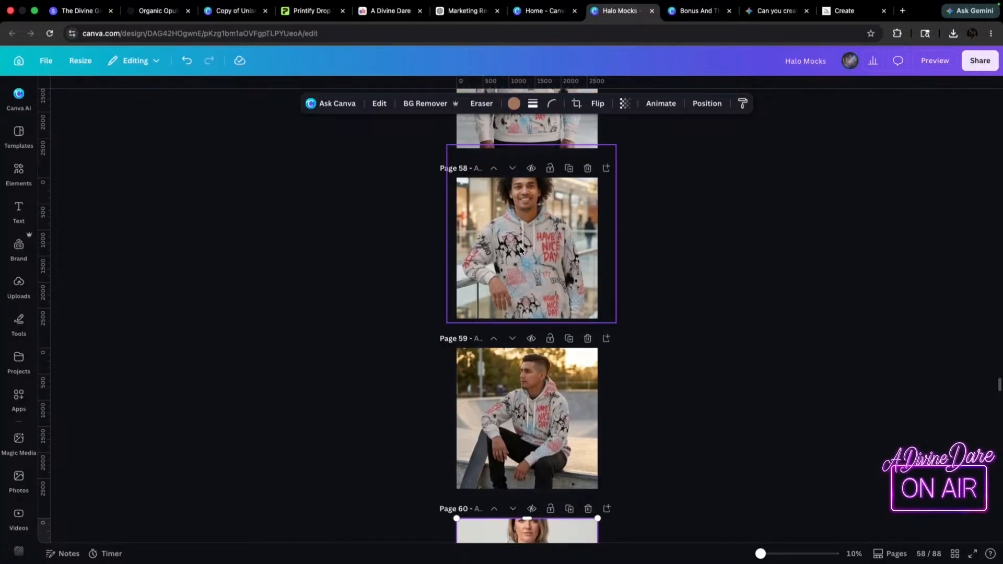
scroll(565, 195, up, 3)
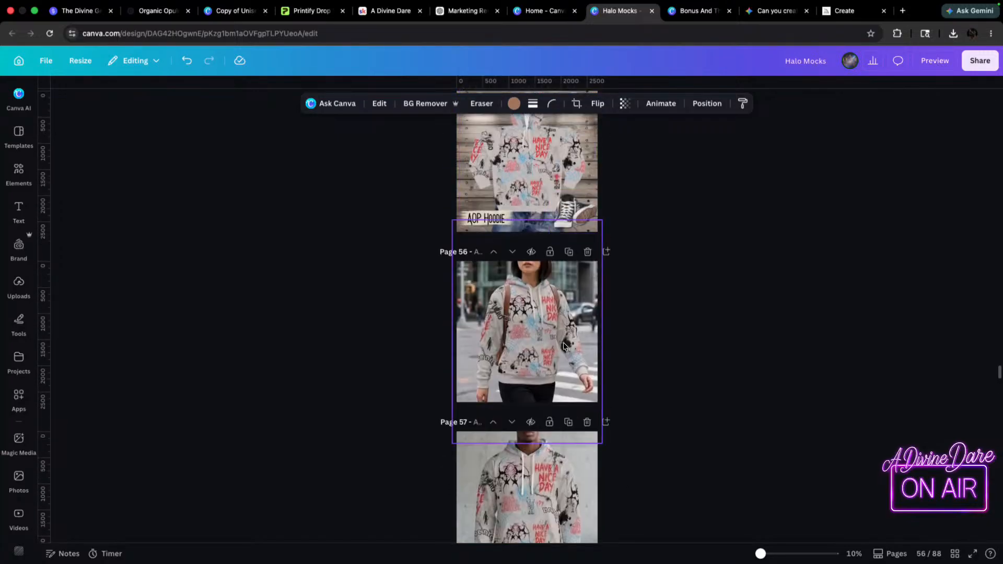
scroll(564, 346, down, 4)
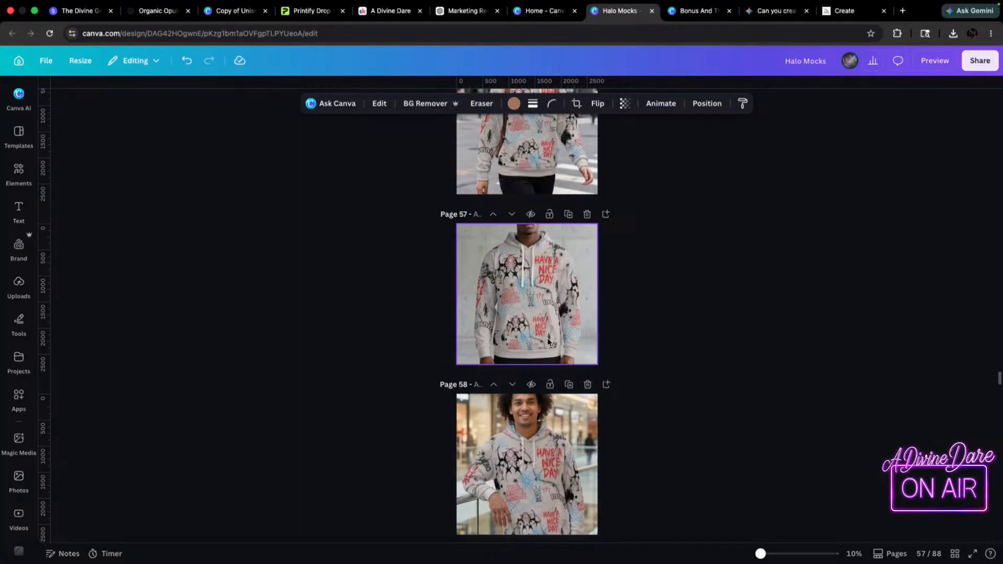
scroll(553, 340, down, 7)
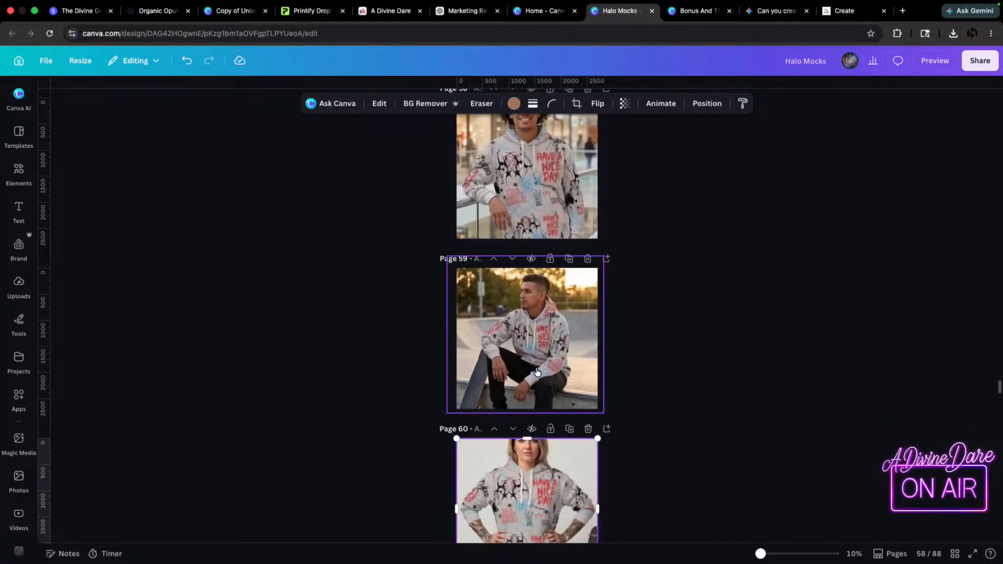
scroll(549, 408, down, 6)
scroll(557, 437, down, 2)
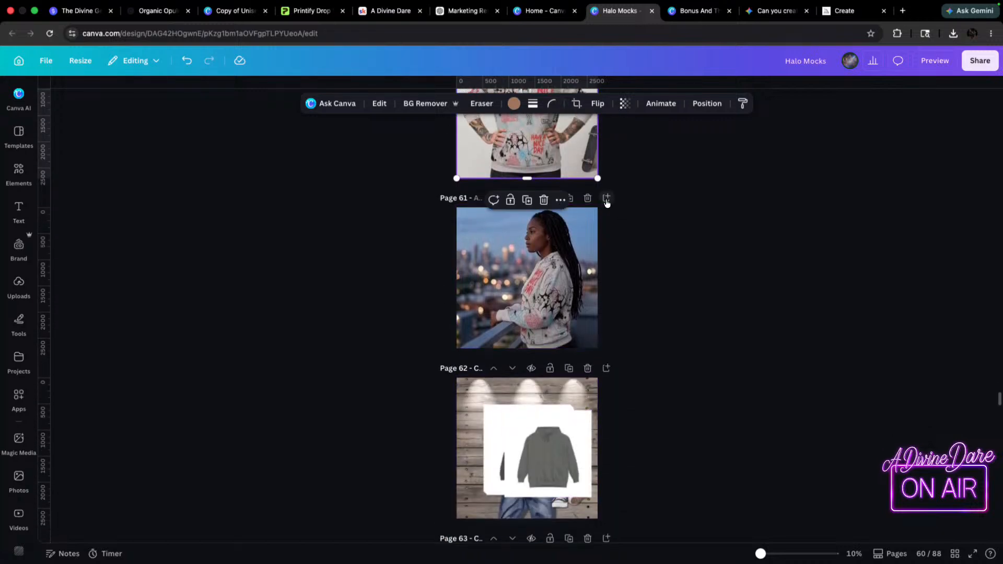
click(570, 207)
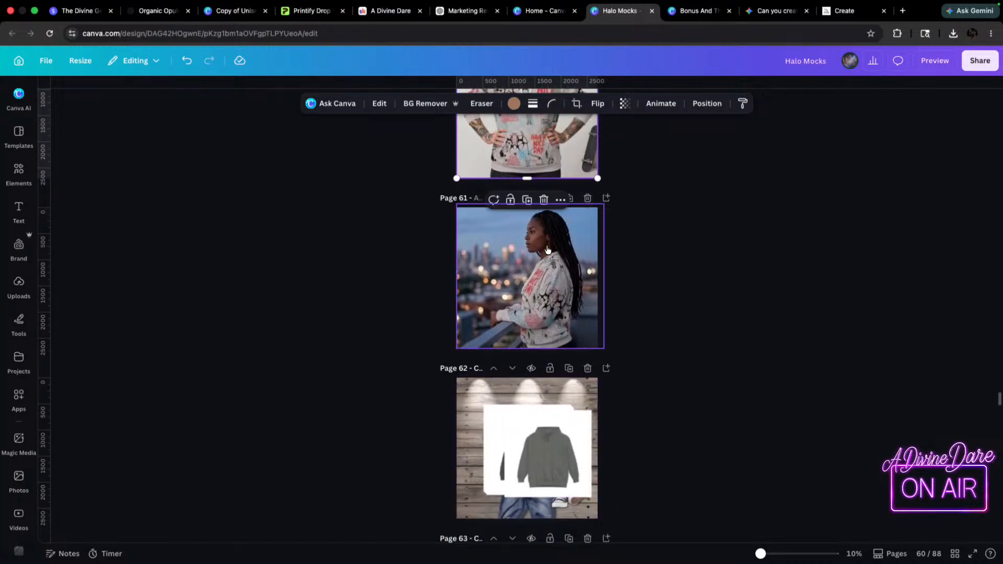
click(569, 199)
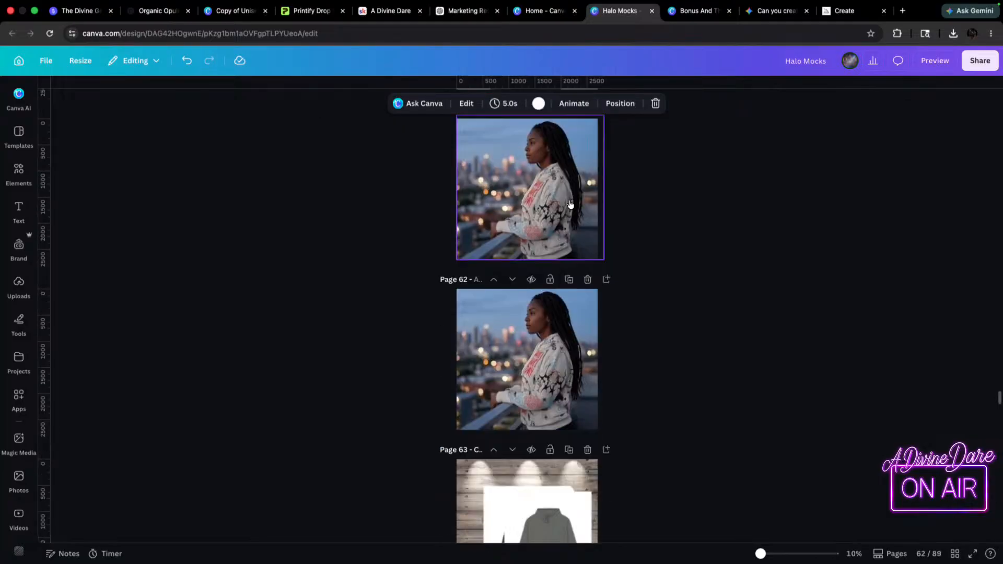
- Shrink the duplicated skyline image on page 62 and widen its crop to reveal the neighbouring collage photos
drag(556, 284, 595, 239)
click(588, 277)
drag(503, 335, 503, 447)
drag(597, 190, 466, 369)
drag(423, 407, 532, 290)
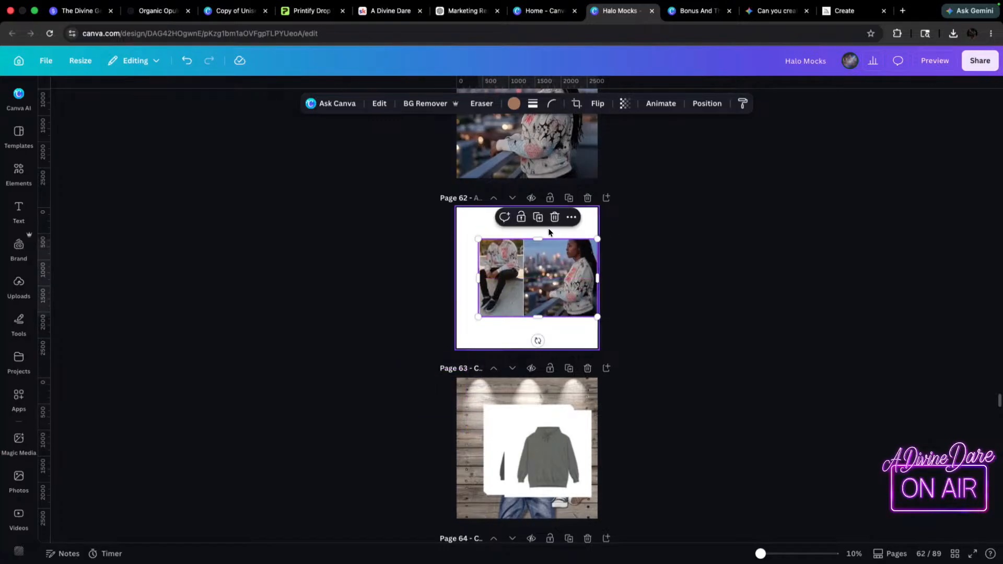
scroll(549, 228, up, 7)
scroll(529, 368, down, 3)
scroll(529, 368, down, 3)
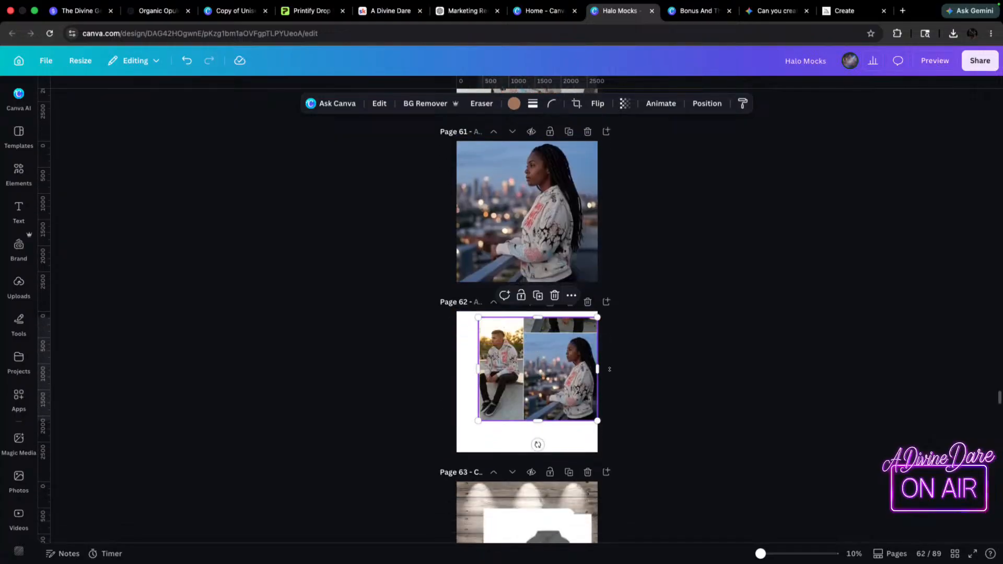
- Crop the page 62 collage to the photo of the seated man and enlarge it
drag(597, 374, 522, 374)
drag(537, 433, 688, 518)
click(515, 393)
drag(521, 421, 578, 450)
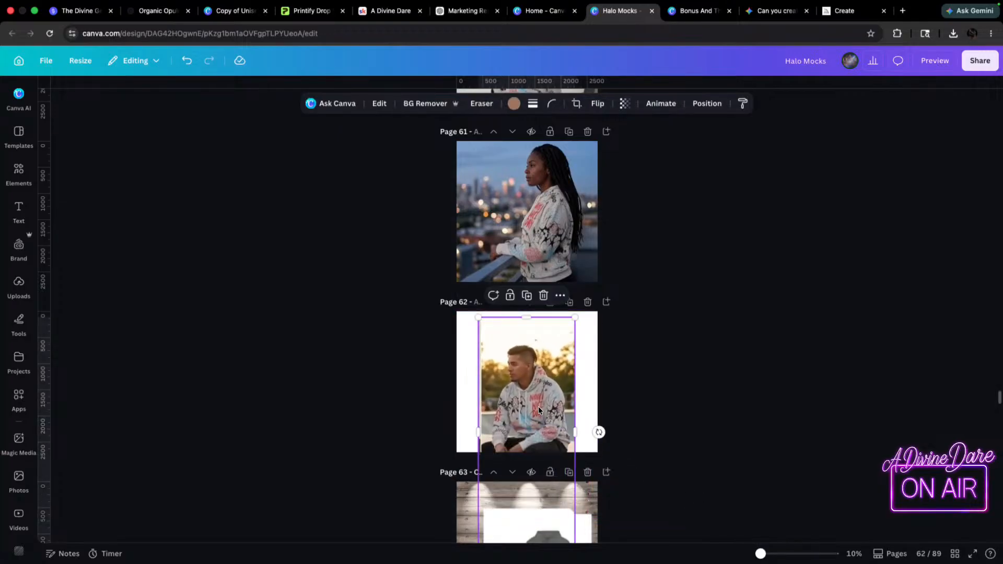
scroll(539, 408, up, 5)
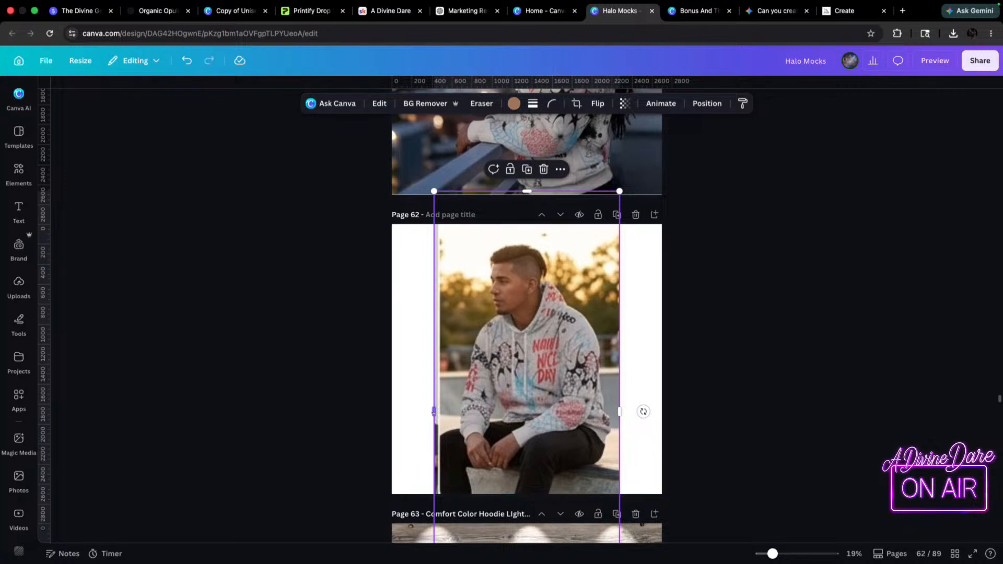
- Trim the stray side strip and lower part of the seated man's photo and scale it to page 62's full width
drag(439, 412, 440, 412)
scroll(522, 418, down, 3)
drag(532, 527, 507, 389)
scroll(555, 355, up, 3)
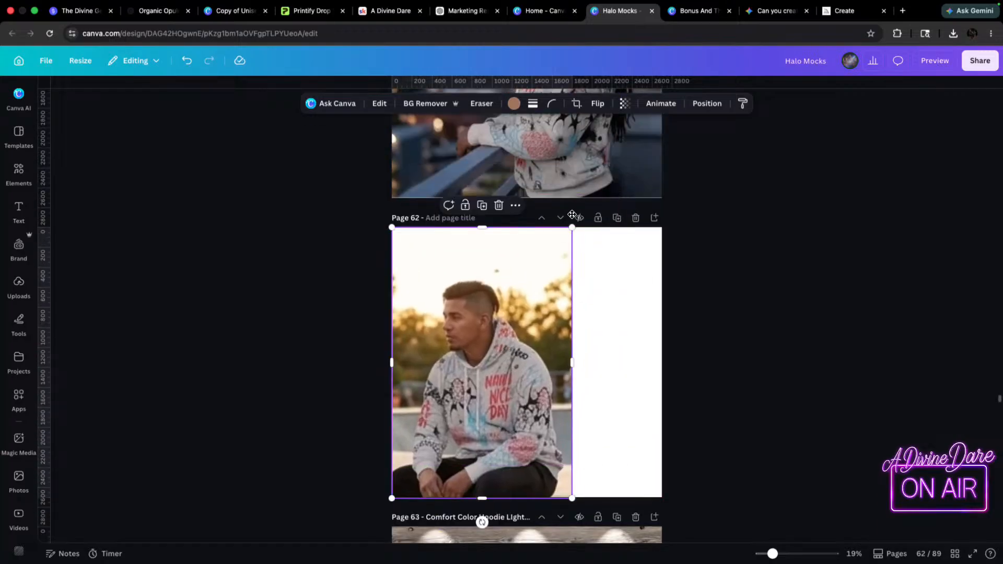
drag(567, 228, 800, 198)
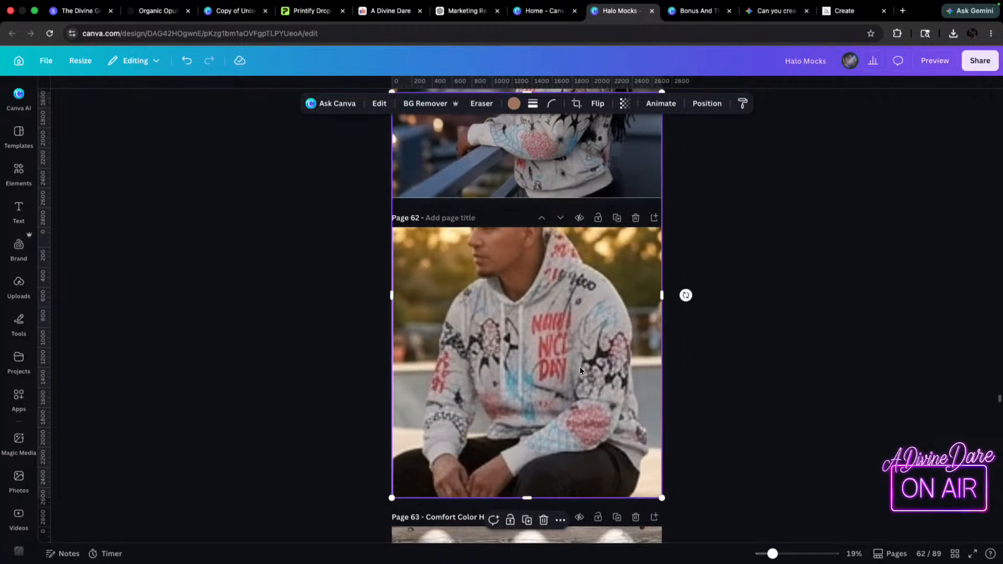
- Delete the seated man's photo from page 62
key(Delete)
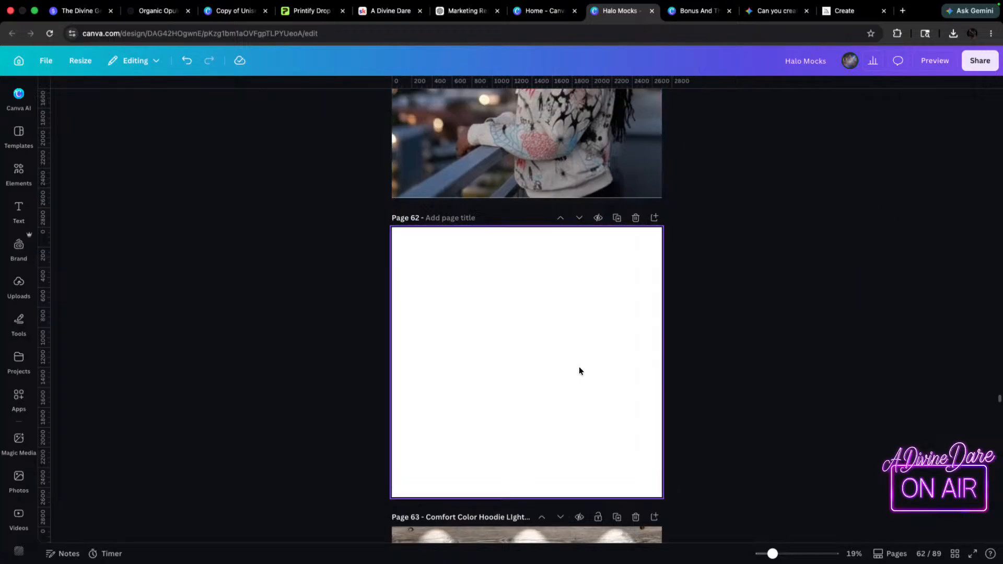
key(super+minus)
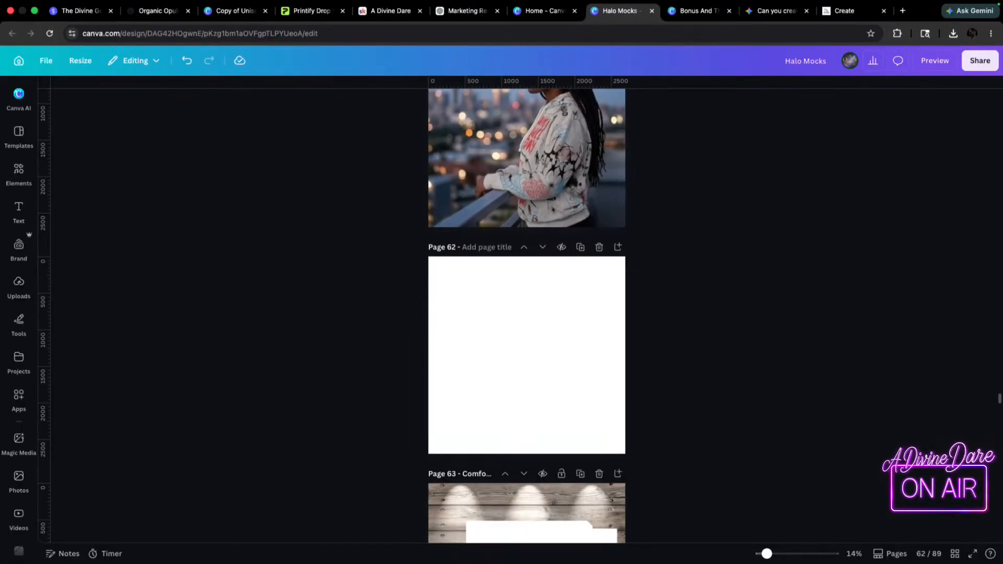
ctrl+scroll(708, 347, up, 5)
ctrl+scroll(685, 359, down, 3)
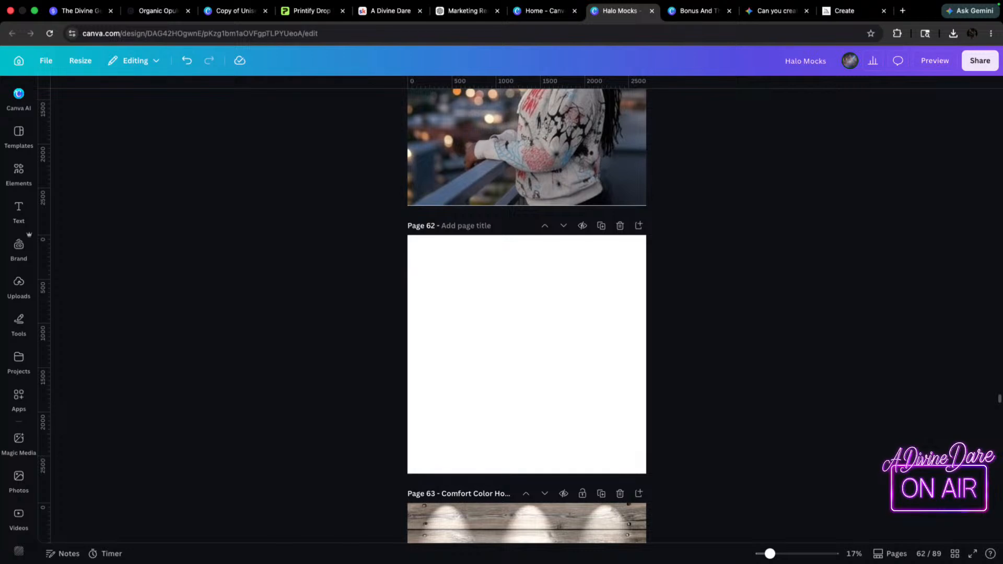
- Add a blank page after the AOP Hoodie page 55 and place the downloaded Back (1).jpg image on it
scroll(725, 326, up, 10)
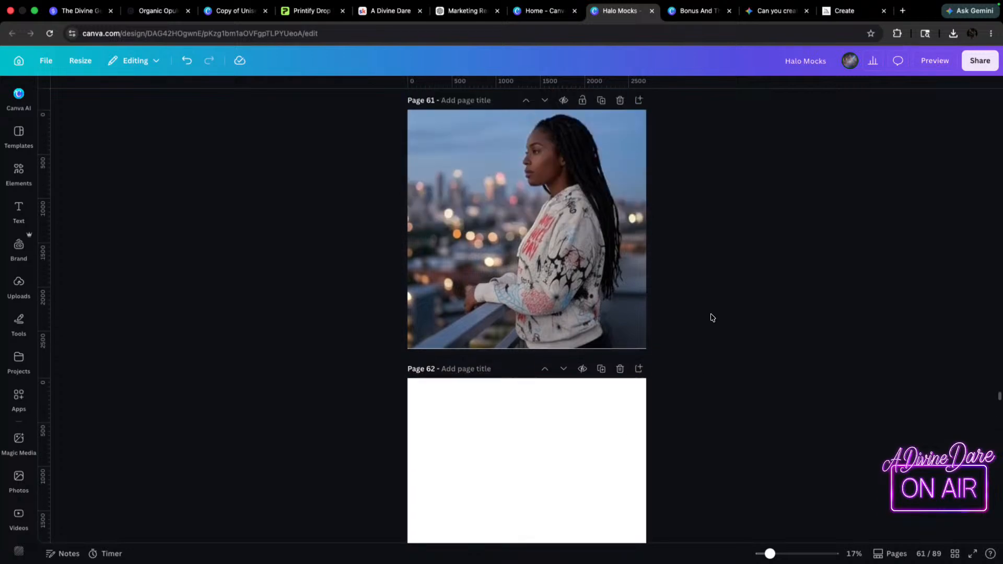
click(20, 173)
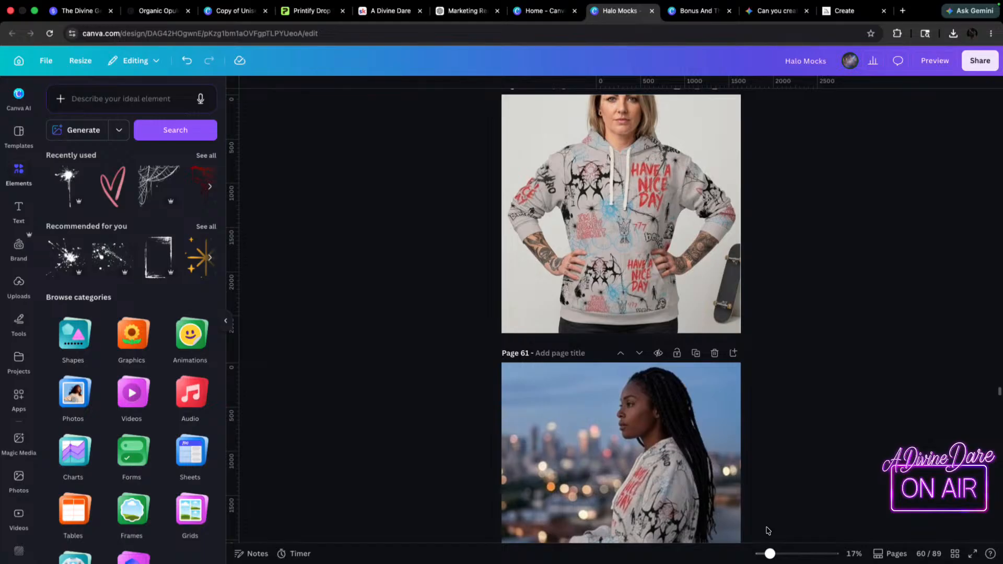
scroll(800, 320, up, 5)
scroll(784, 318, up, 8)
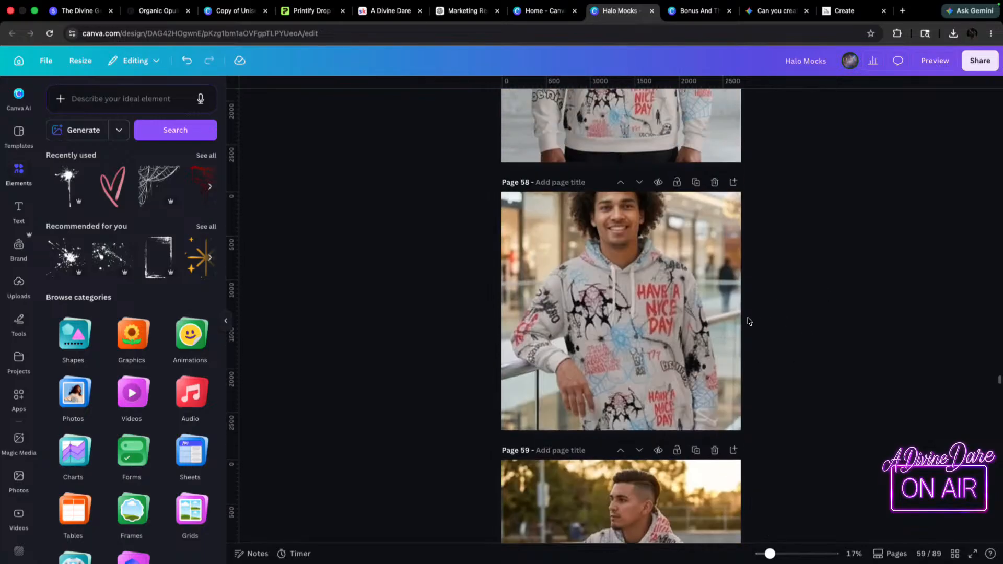
scroll(629, 270, up, 8)
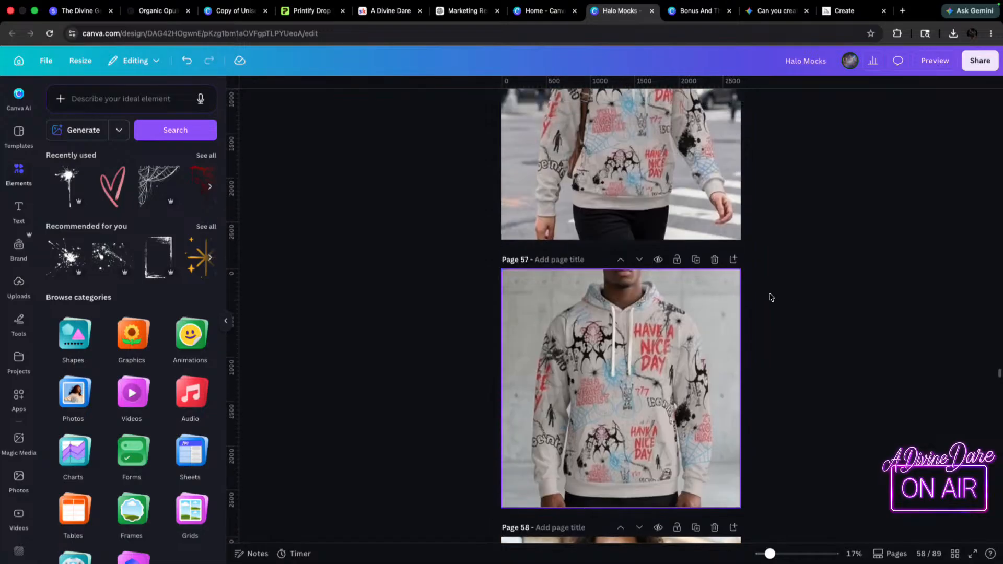
scroll(604, 238, up, 5)
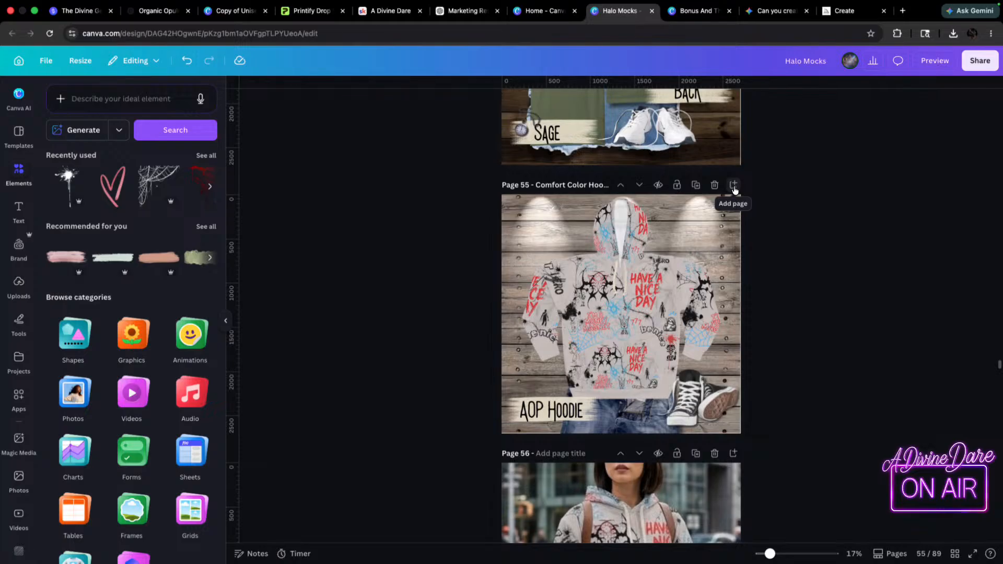
click(734, 185)
click(953, 33)
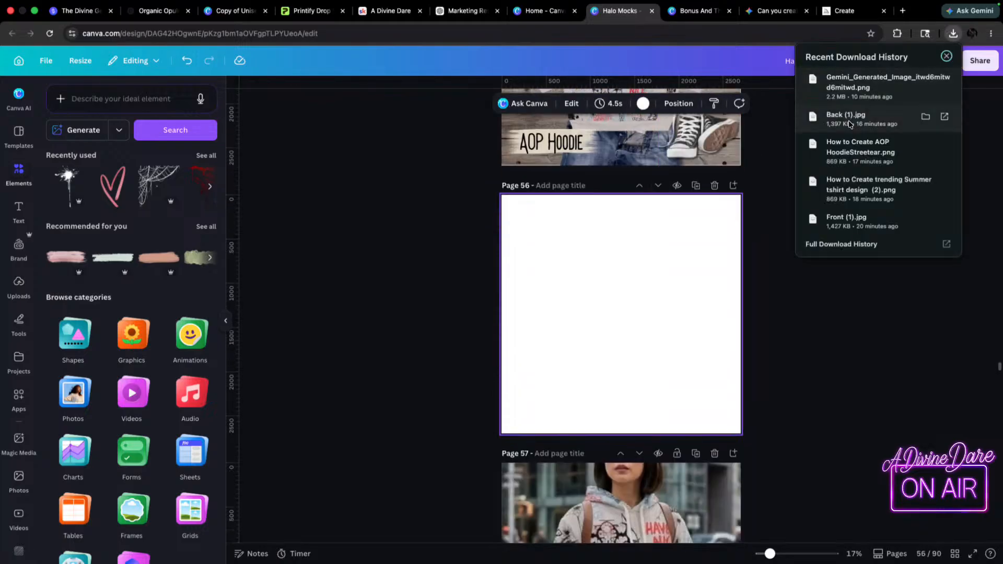
drag(846, 124, 627, 353)
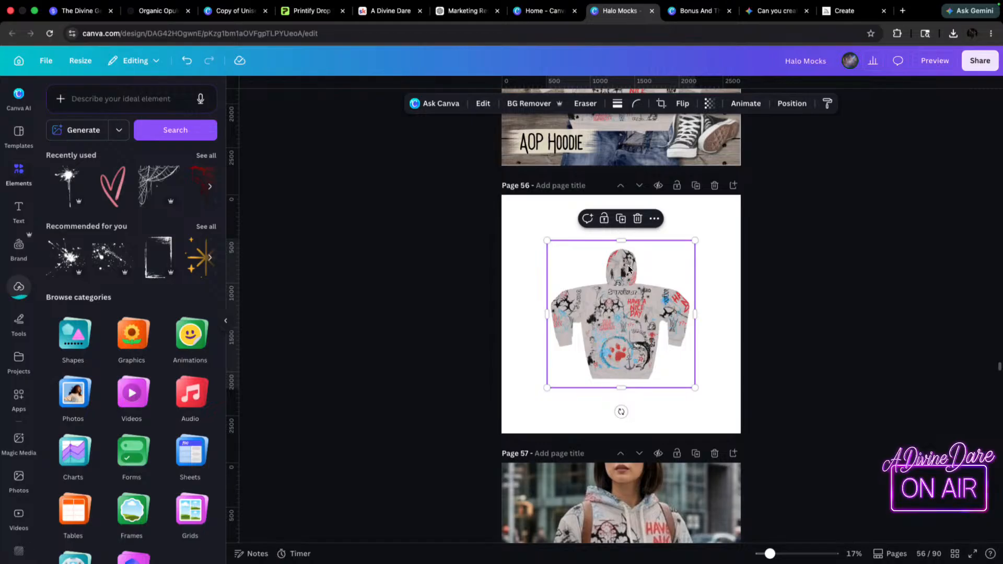
- Duplicate the AOP Hoodie mockup page 55
scroll(628, 277, up, 5)
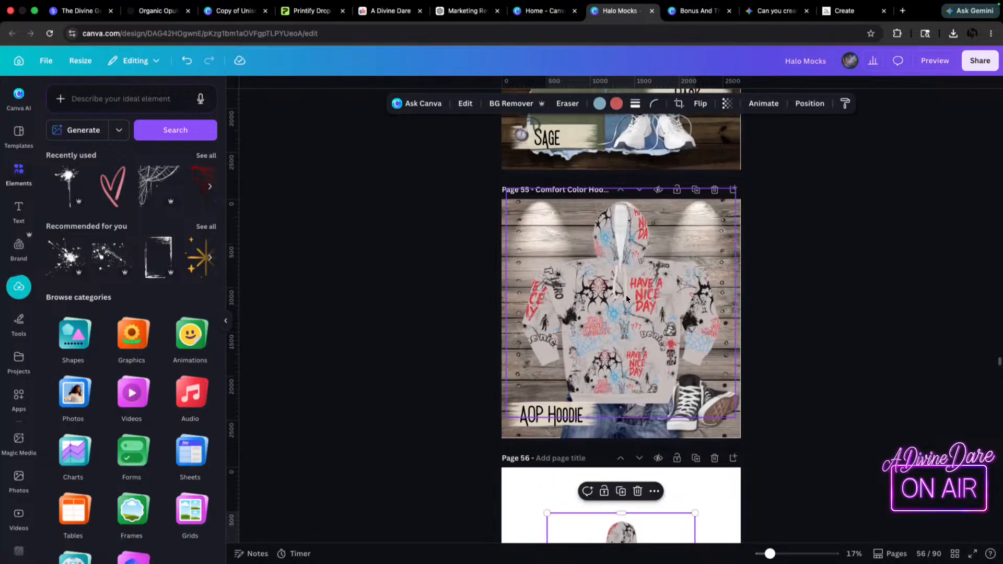
click(695, 189)
scroll(639, 234, down, 3)
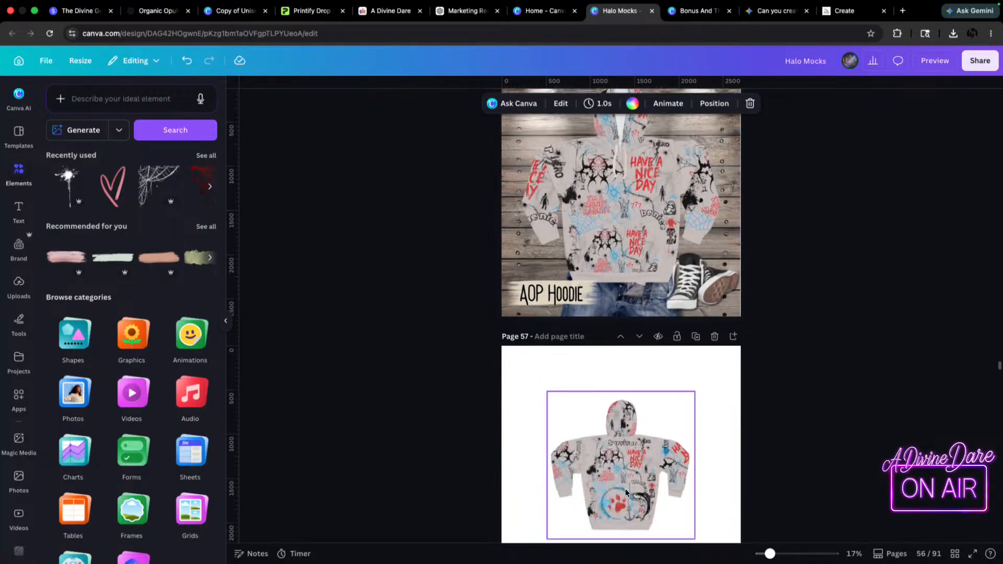
scroll(639, 234, down, 1)
scroll(639, 156, up, 5)
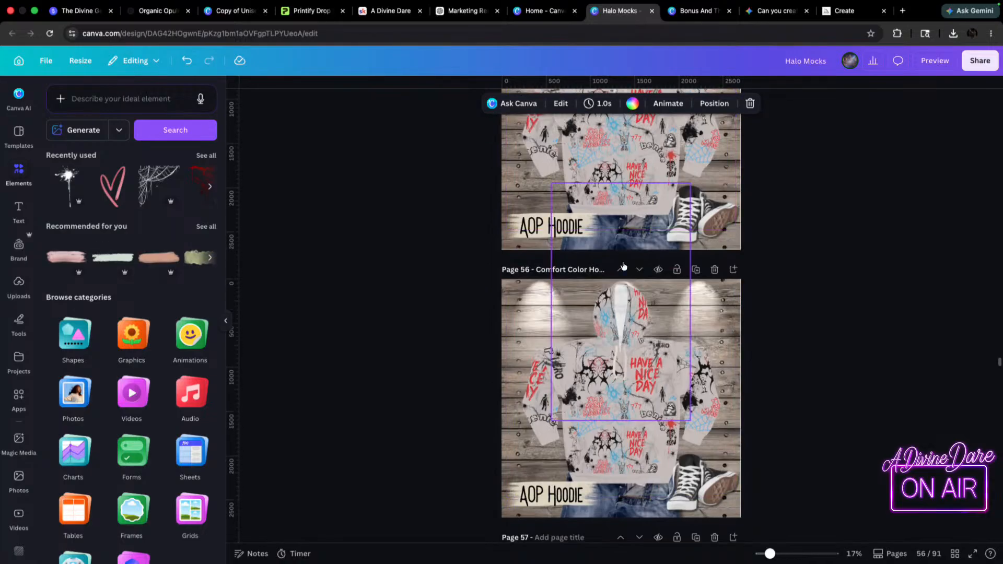
scroll(638, 261, down, 1)
- Delete the front-view hoodie from the duplicated mockup on page 56 and move the back-view hoodie image there from page 57
click(638, 312)
scroll(638, 312, down, 3)
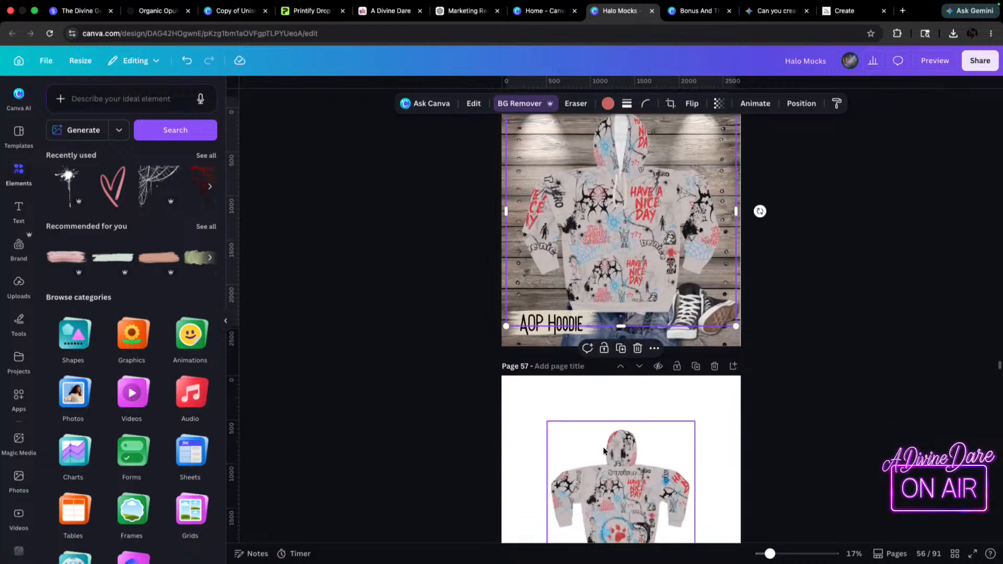
key(BackSpace)
drag(618, 480, 637, 190)
scroll(723, 218, up, 3)
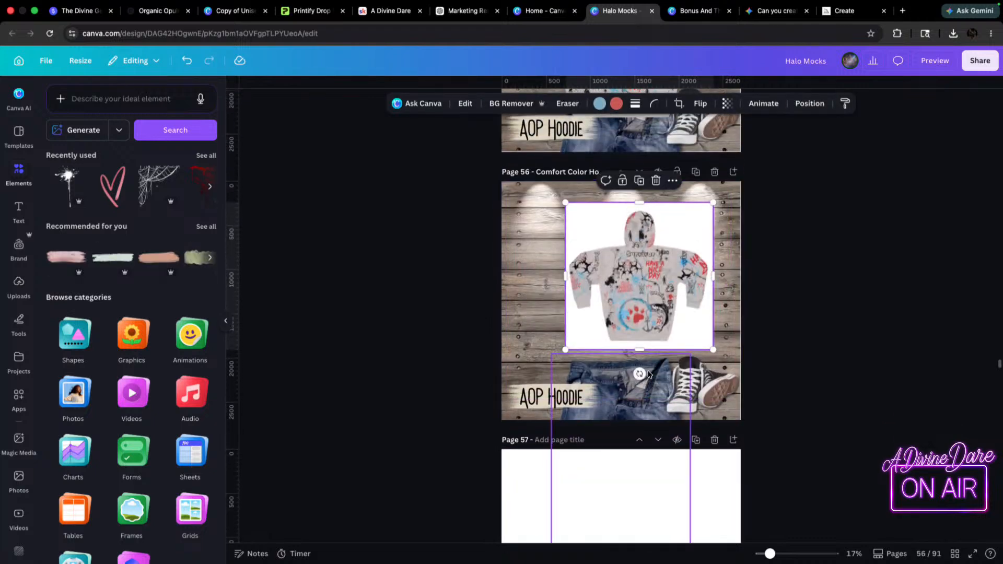
- Enlarge and centre the back-view hoodie image on page 56 and remove its white background
drag(713, 202, 766, 150)
drag(698, 219, 653, 268)
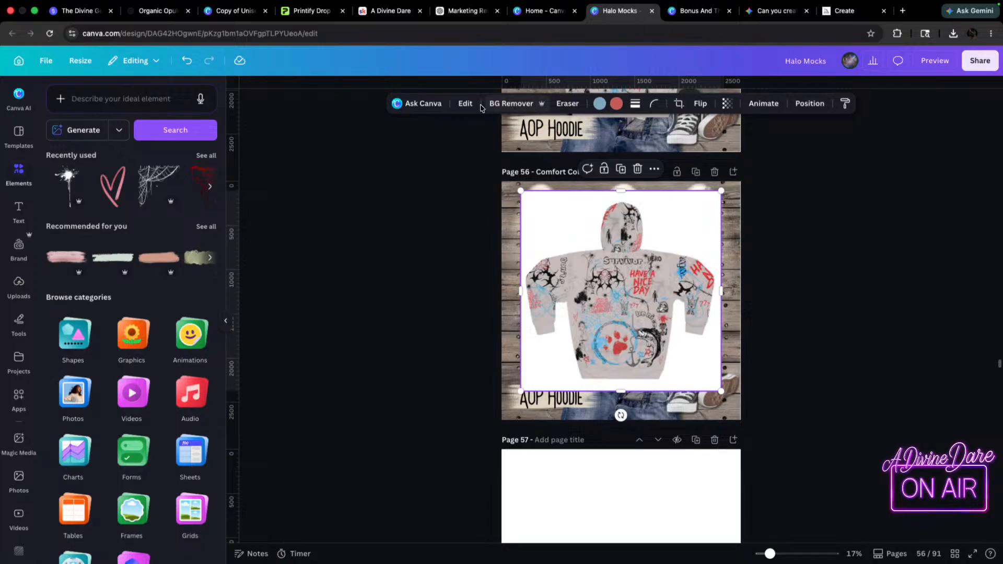
click(525, 104)
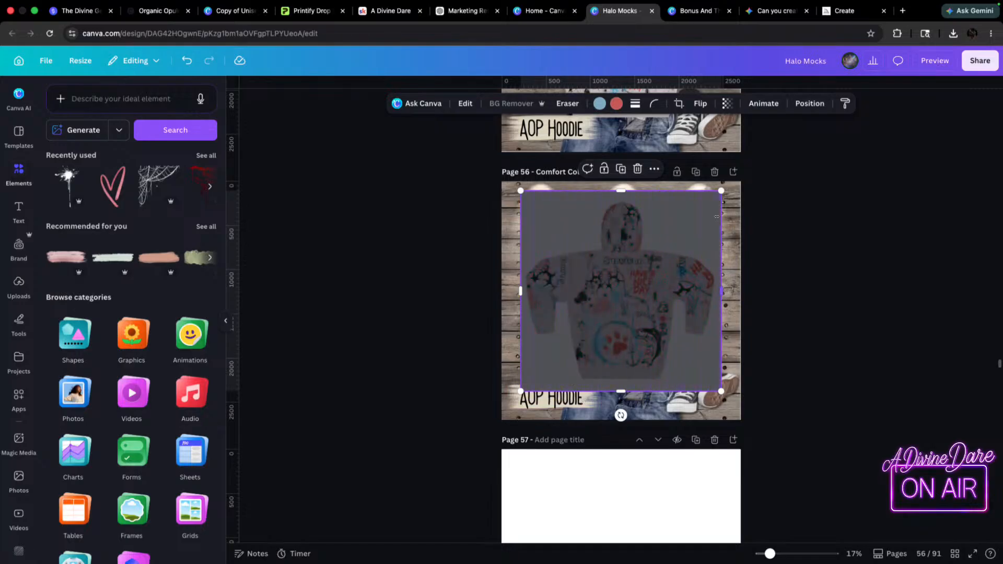
- Enlarge the cut-out back-view hoodie to span page 56, centre it, and delete the jeans behind it
drag(721, 191, 769, 142)
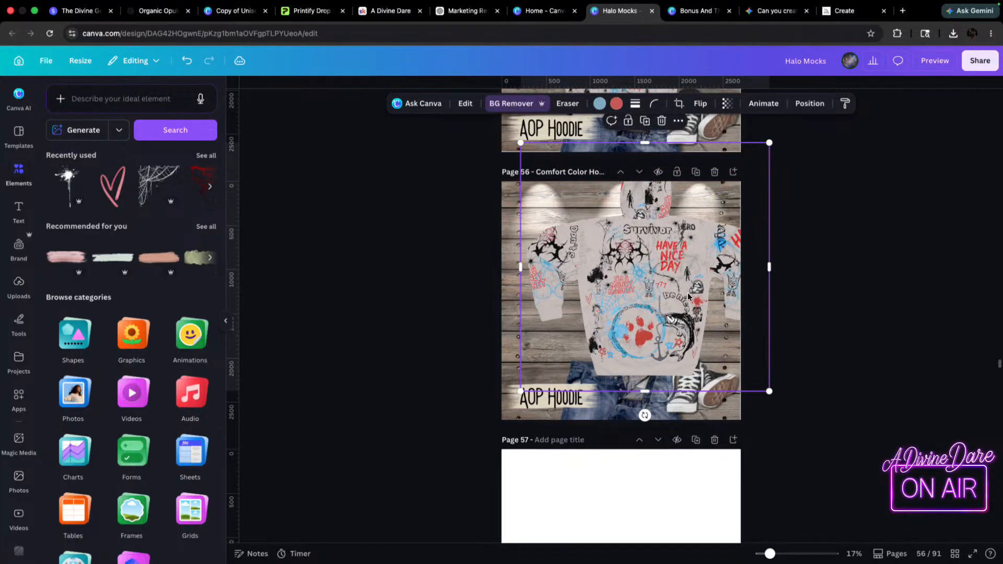
drag(648, 295, 605, 332)
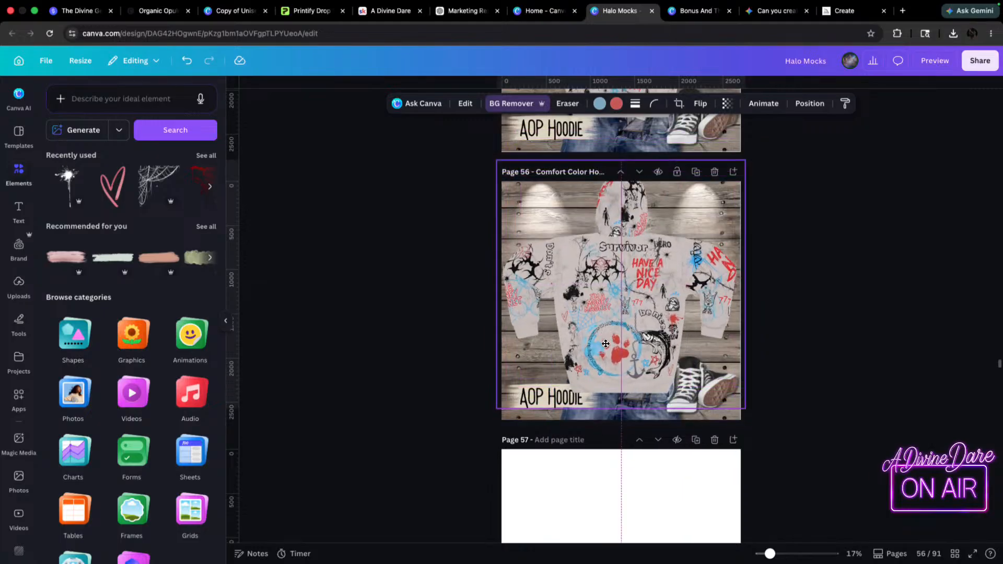
click(593, 420)
click(471, 321)
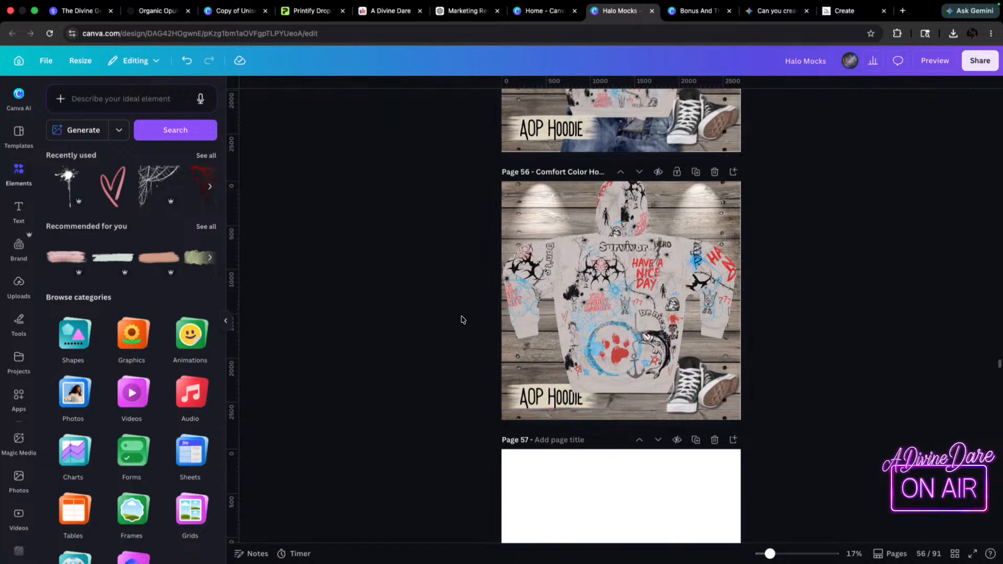
- Search the elements library for "denim jeans back"
click(18, 181)
click(126, 97)
text(denim)
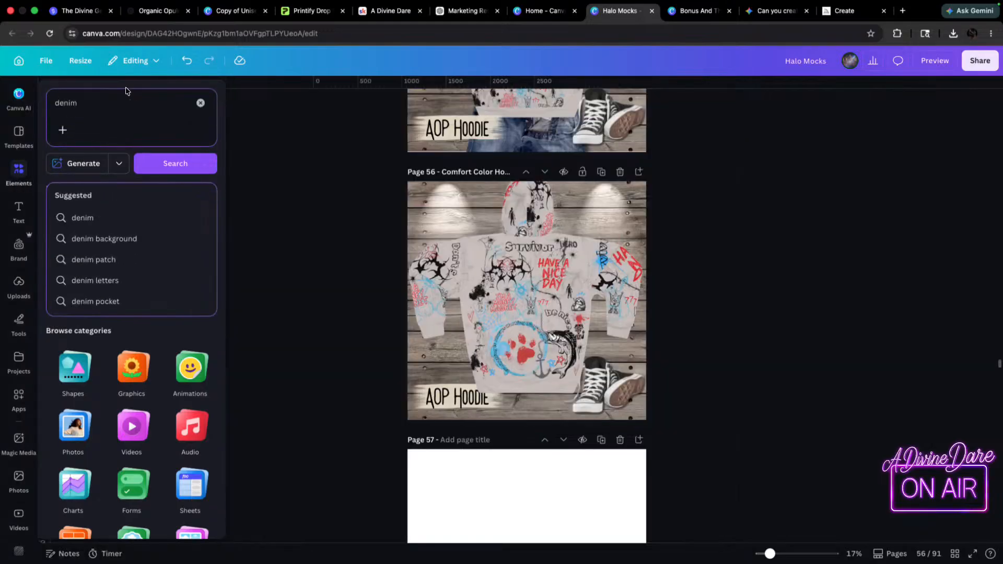
text( jeans back)
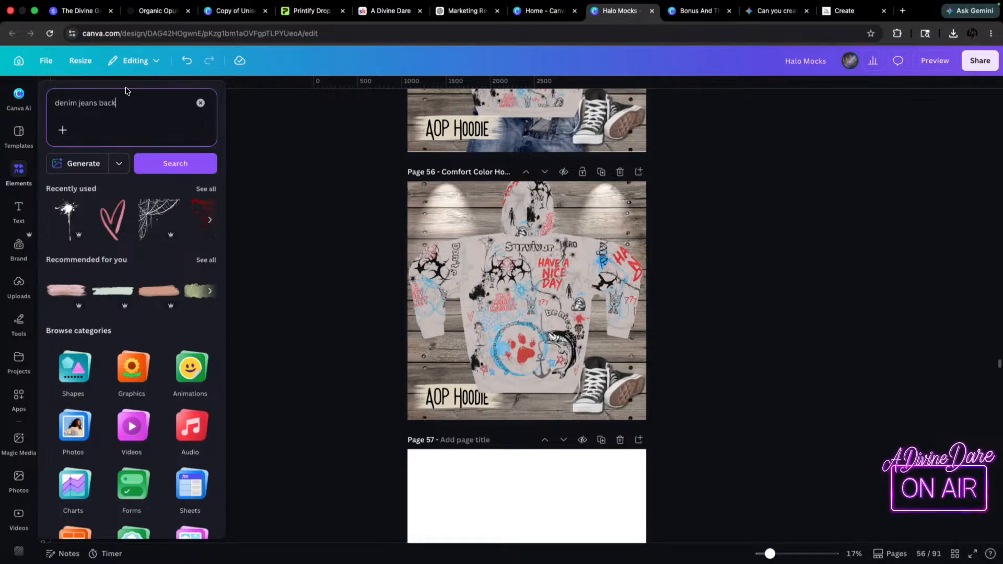
key(Return)
- Browse the photo results for "denim jeans back" to find jeans photographed from behind
mouse_move(16, 181)
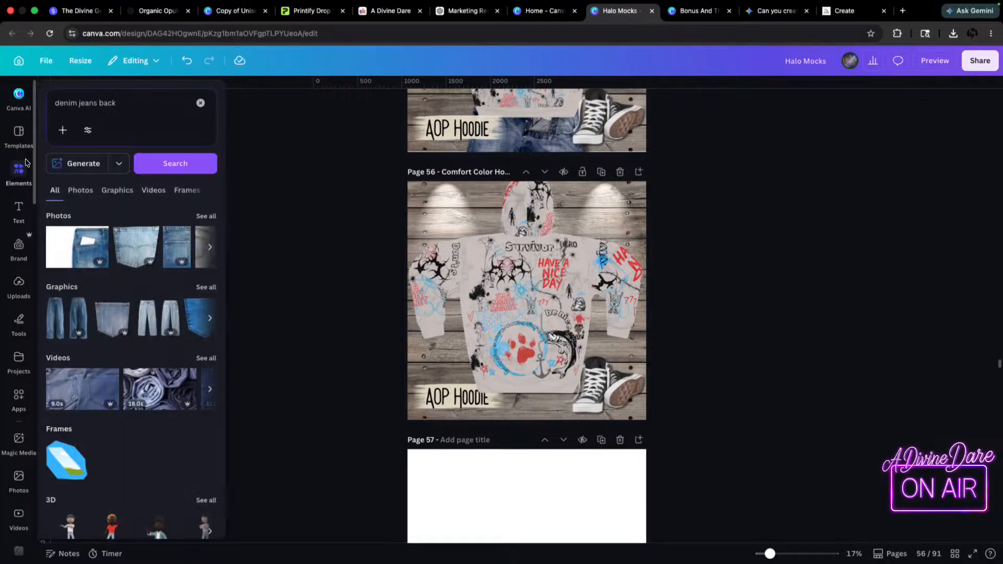
click(213, 218)
scroll(137, 371, down, 5)
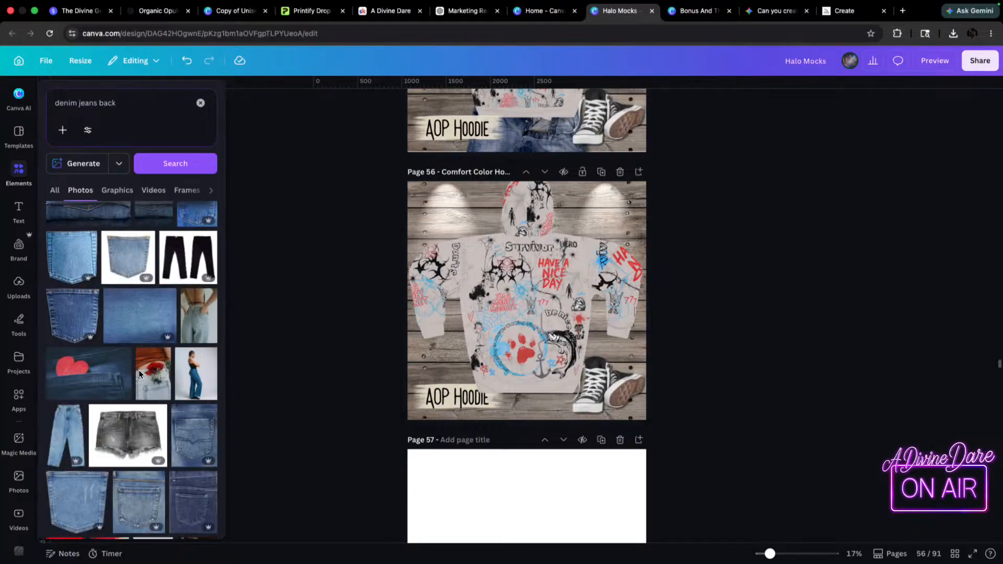
scroll(137, 372, down, 6)
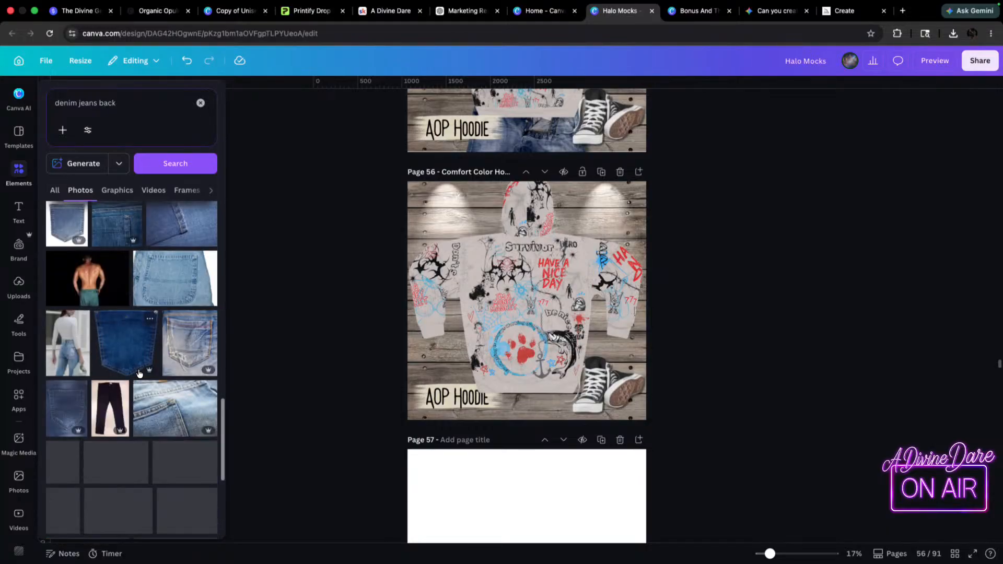
click(19, 399)
scroll(110, 352, down, 5)
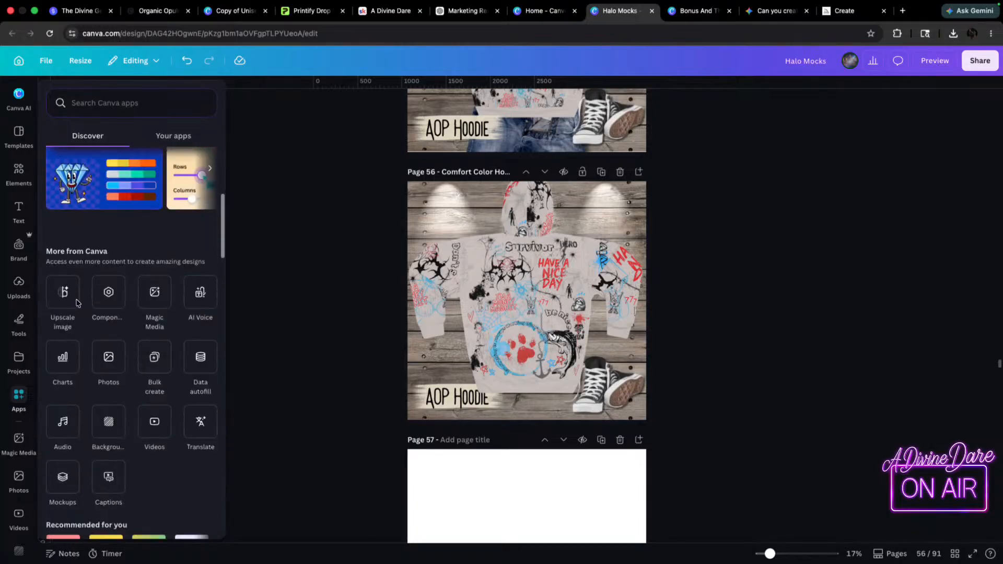
click(109, 351)
scroll(149, 283, down, 5)
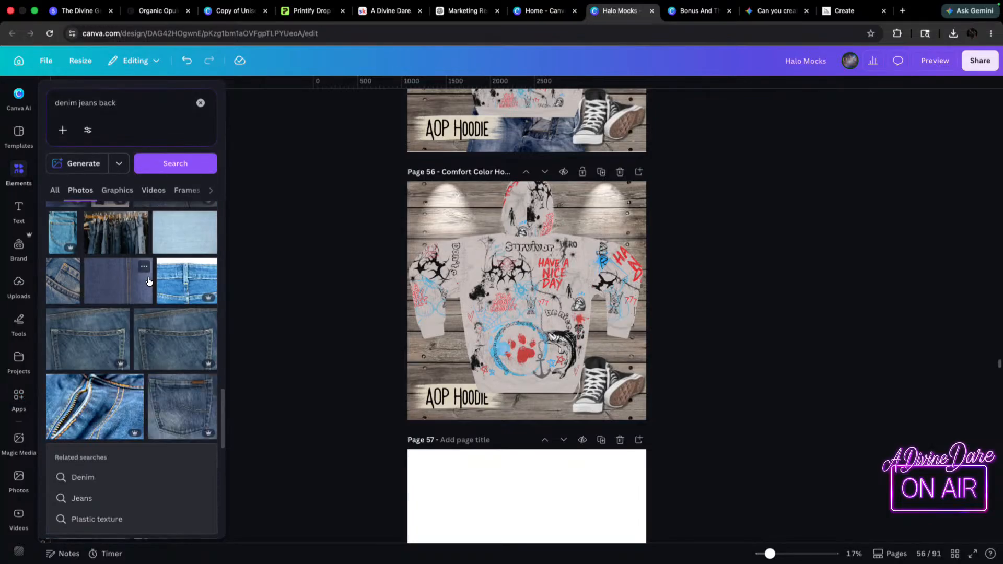
scroll(149, 283, down, 6)
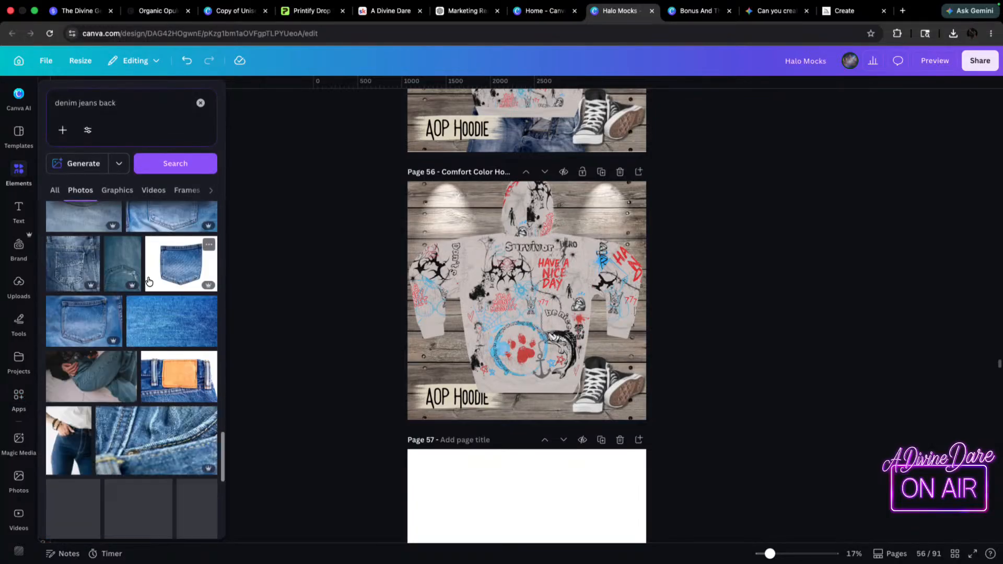
scroll(149, 282, down, 2)
scroll(149, 282, down, 5)
scroll(148, 283, down, 8)
scroll(149, 283, down, 6)
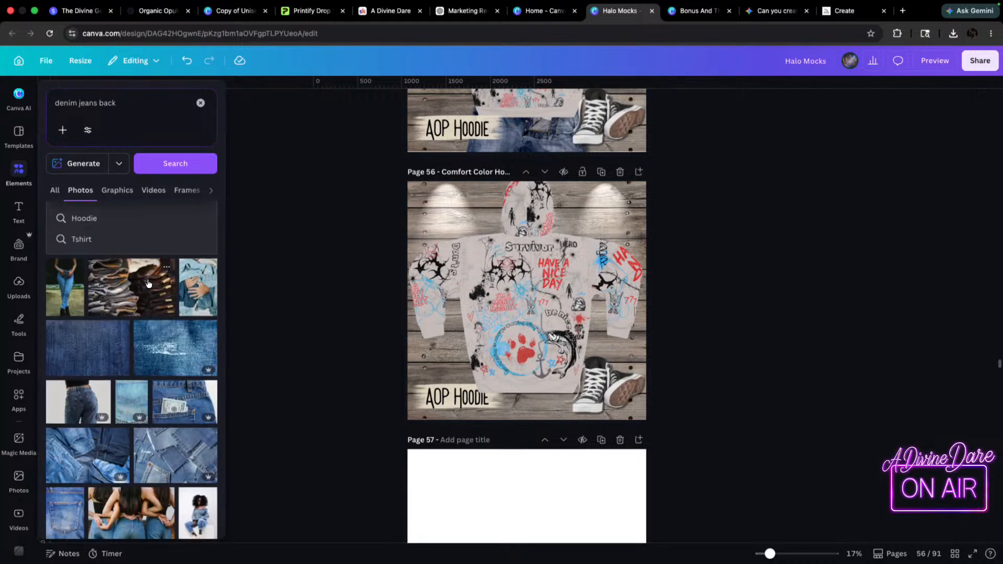
scroll(149, 284, down, 4)
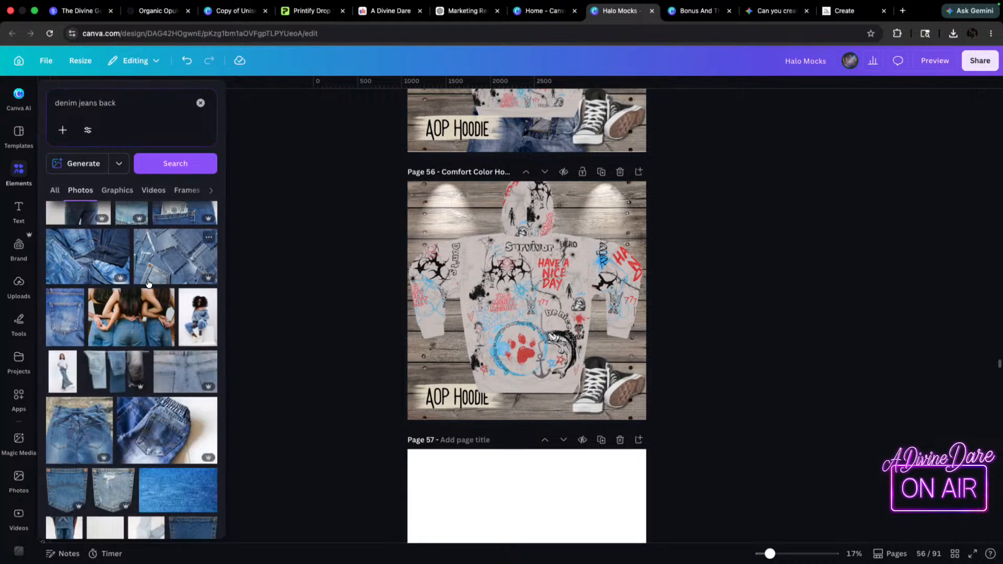
scroll(149, 284, down, 2)
- Add the photo of blue jeans seen from behind to page 56 and remove its background
click(85, 344)
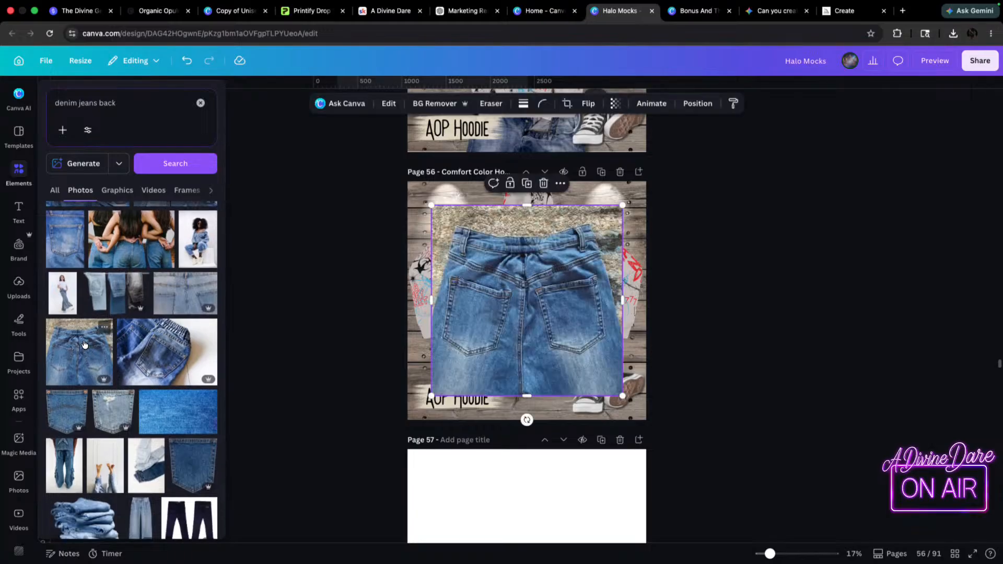
drag(526, 261, 527, 274)
click(421, 103)
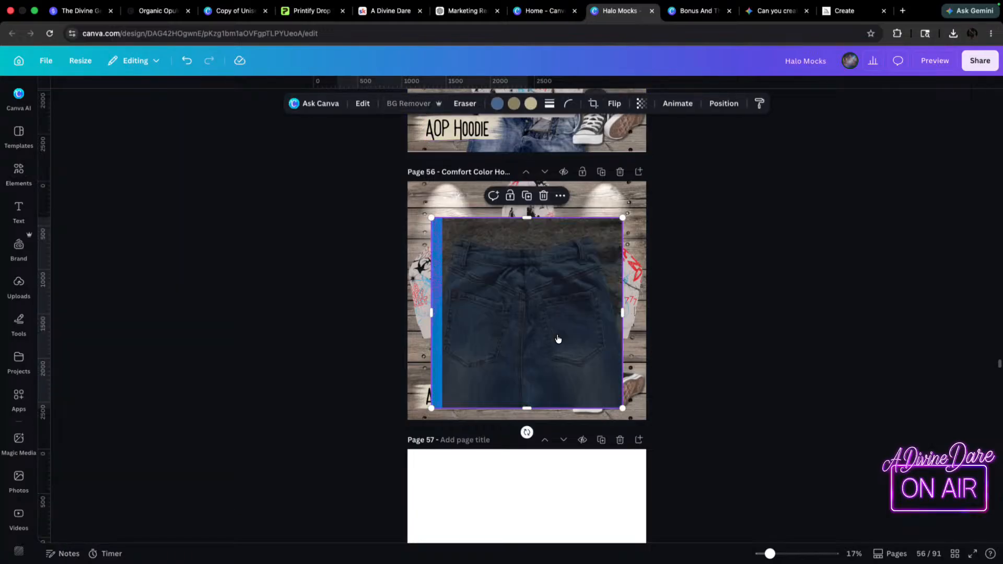
- Shrink the cut-out jeans to the bottom centre of page 56 and layer them behind the hoodie
drag(541, 314, 551, 396)
drag(631, 298, 546, 387)
drag(513, 436, 547, 384)
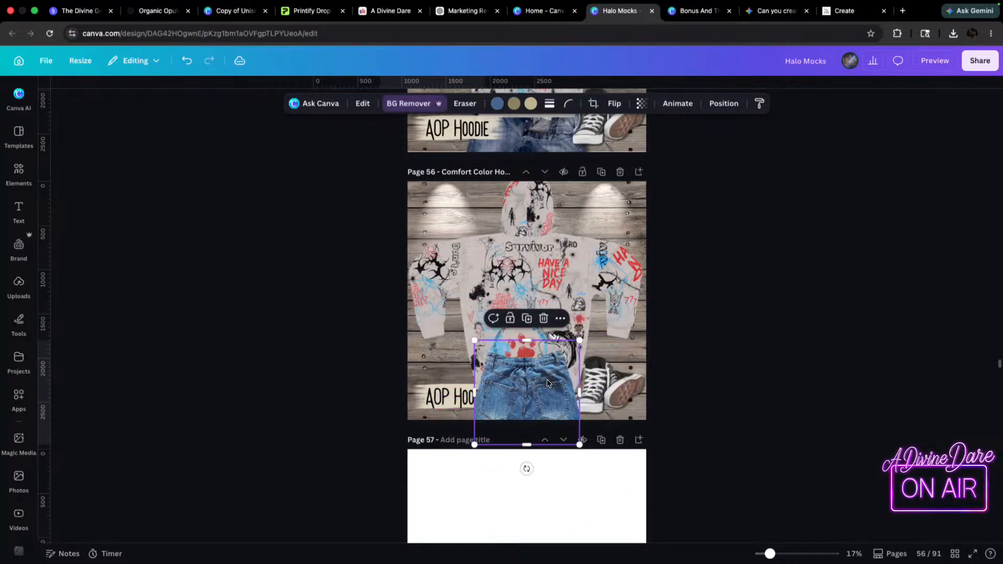
key(super+[)
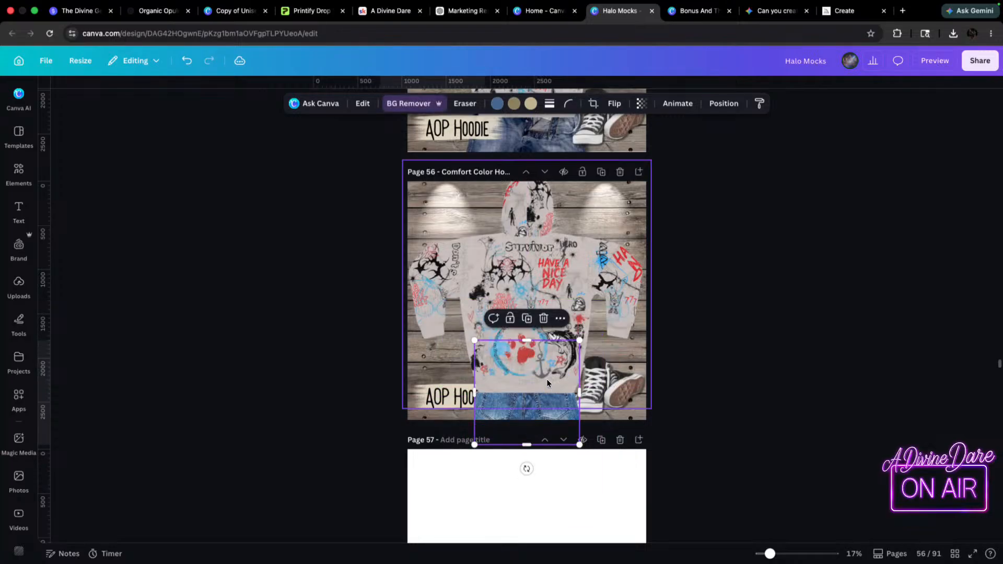
- Scale the back-view hoodie down slightly and centre it above the jeans on page 56
click(576, 230)
drag(646, 164, 618, 193)
drag(579, 237, 594, 220)
click(534, 408)
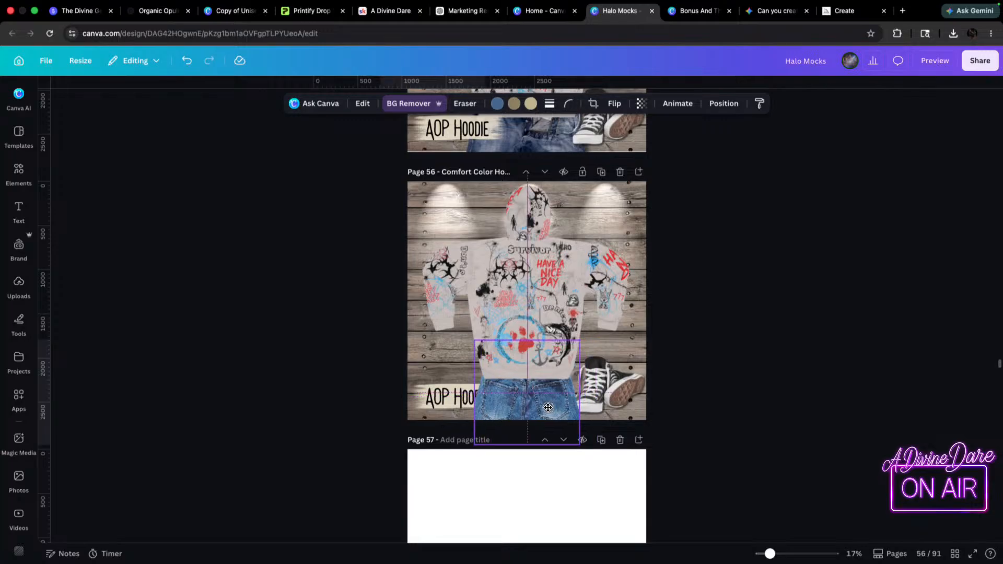
- Bring the AOP Hoodie text and its brush-stroke background in front of the jeans on page 56
click(448, 402)
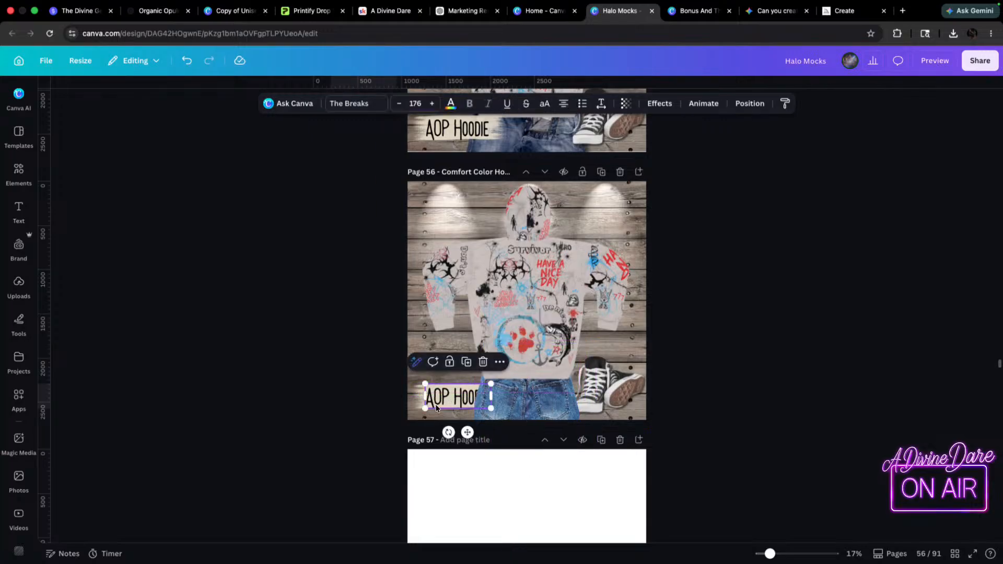
key(super+plus)
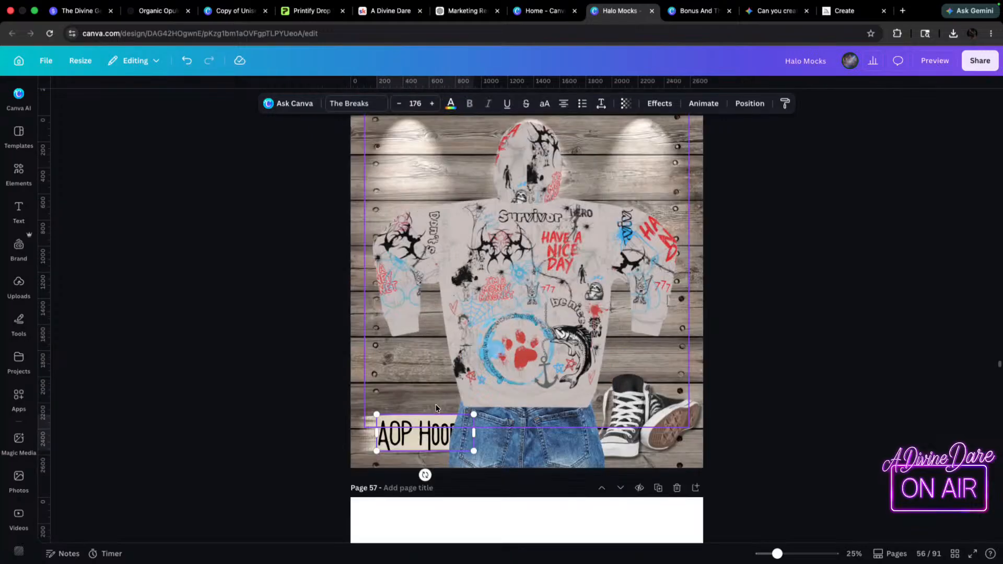
key(super+minus)
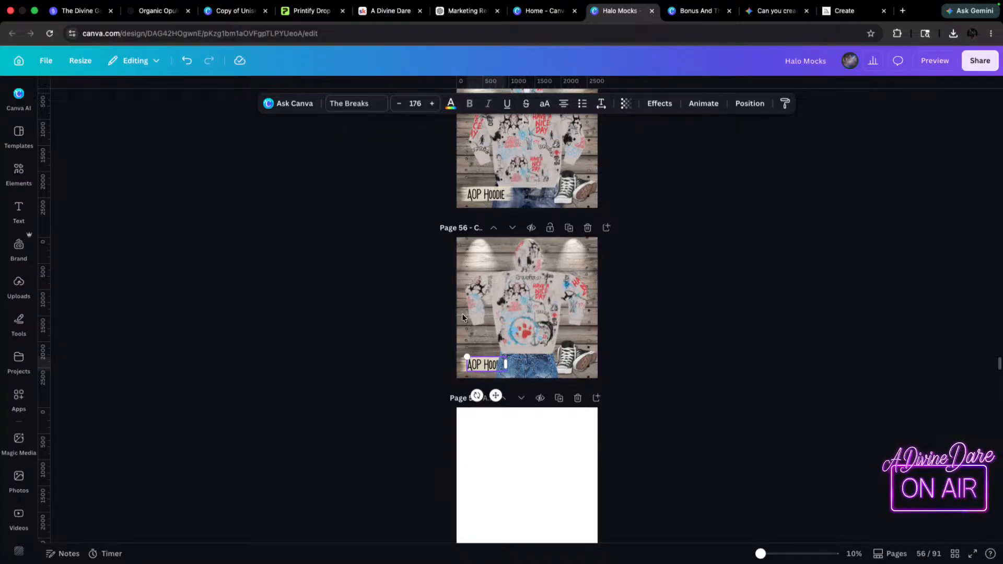
key(super+plus)
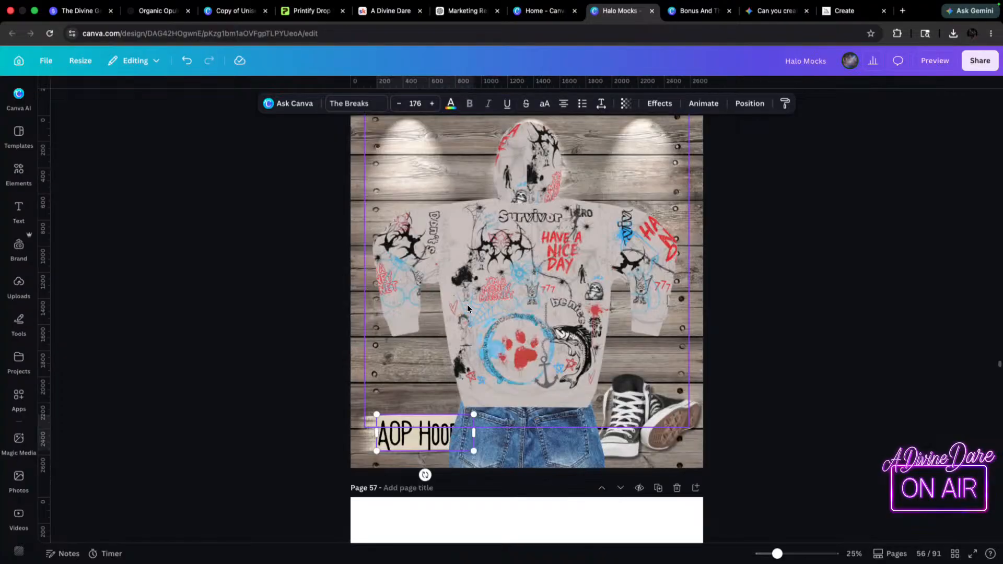
double_click(430, 438)
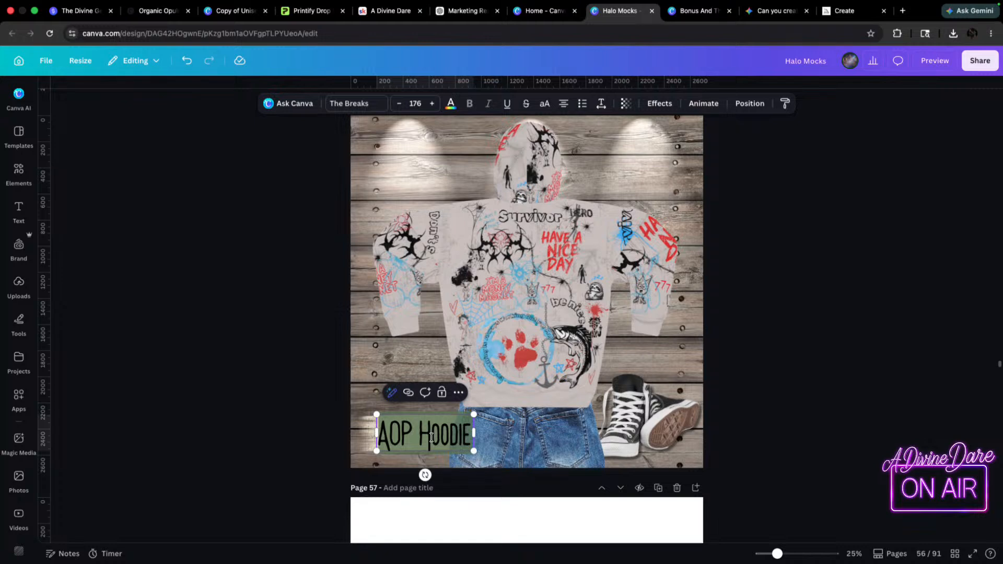
click(209, 438)
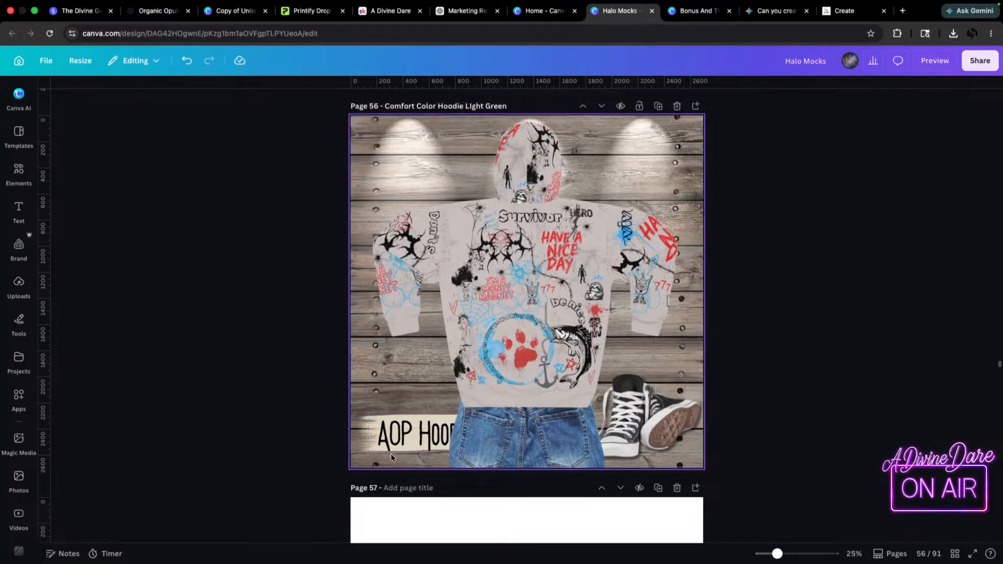
click(393, 440)
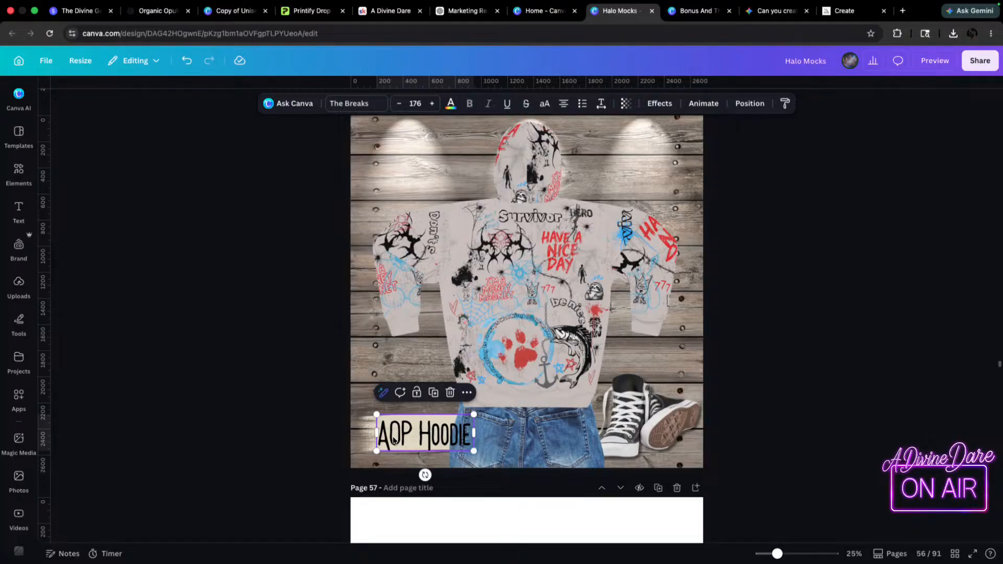
click(367, 437)
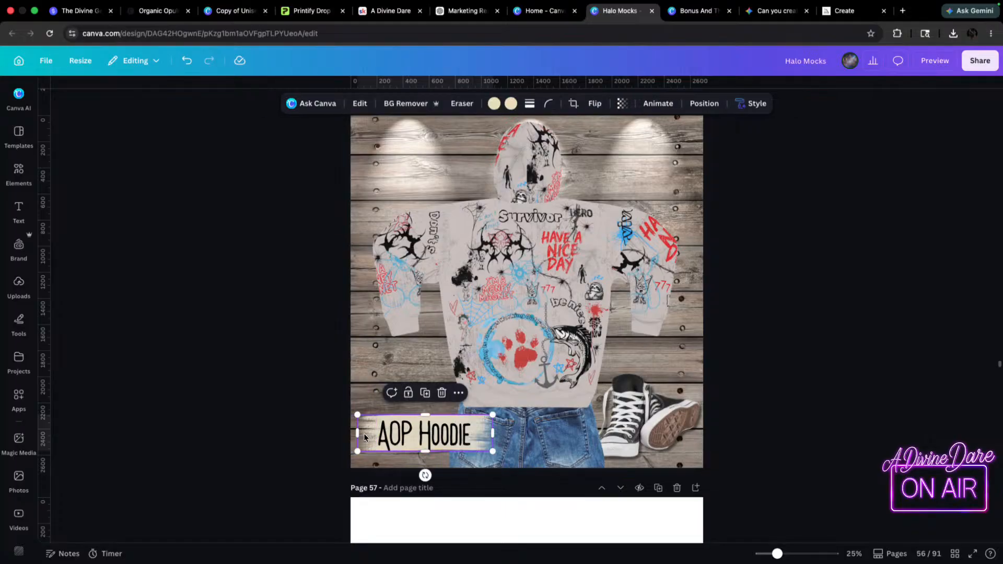
scroll(502, 429, down, 3)
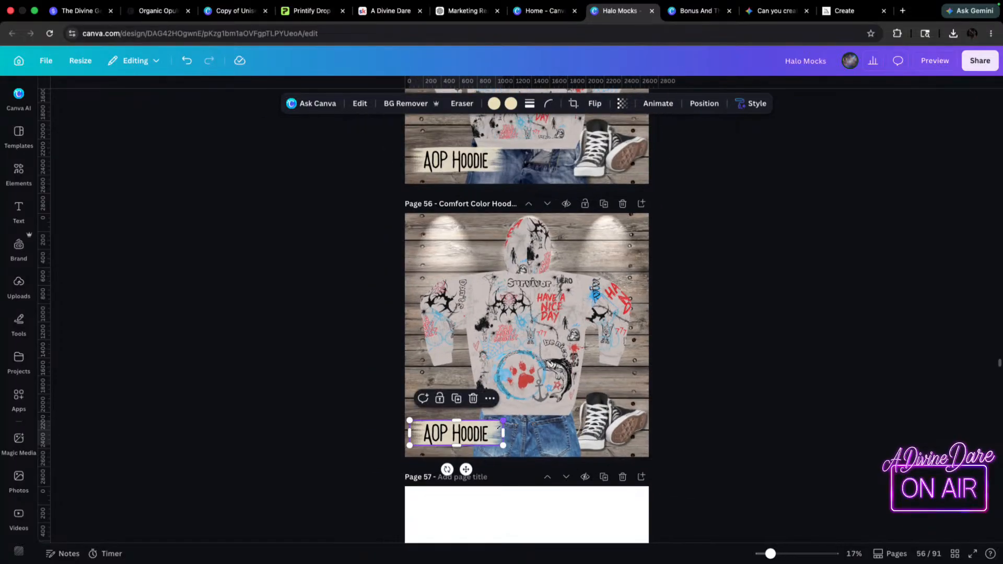
- Nudge the sneakers on page 56 slightly down towards the page's bottom edge
drag(618, 427, 617, 426)
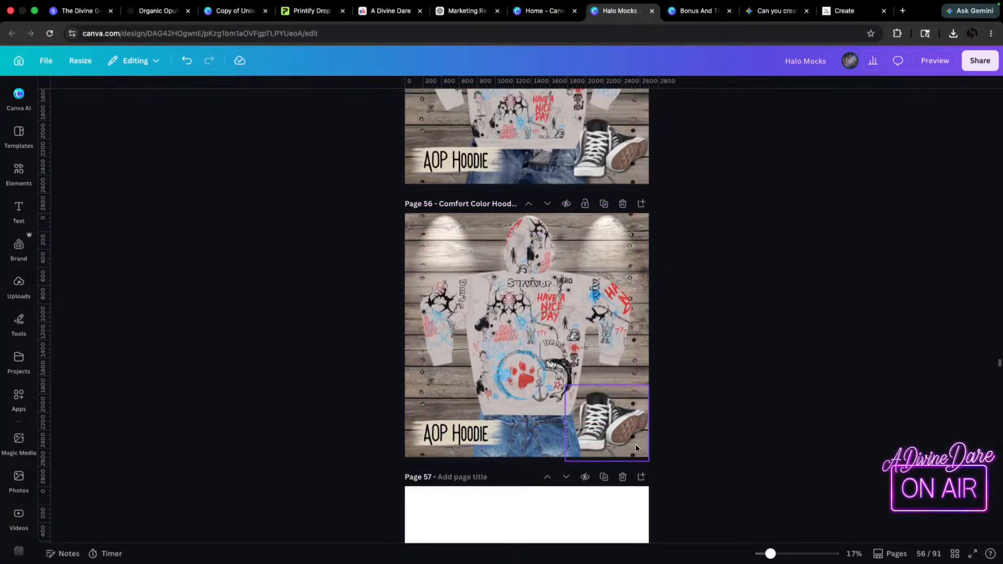
click(637, 443)
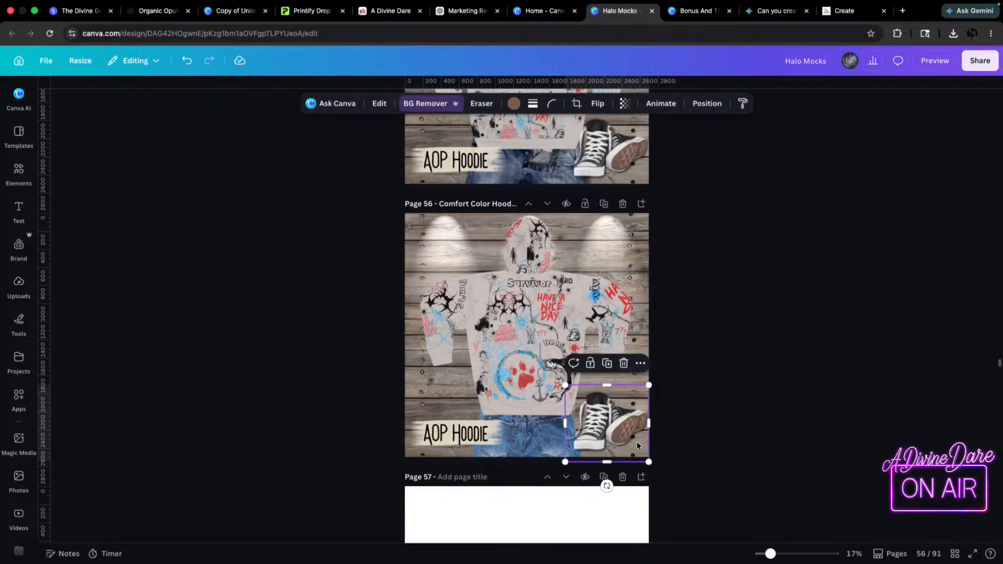
drag(616, 431, 612, 434)
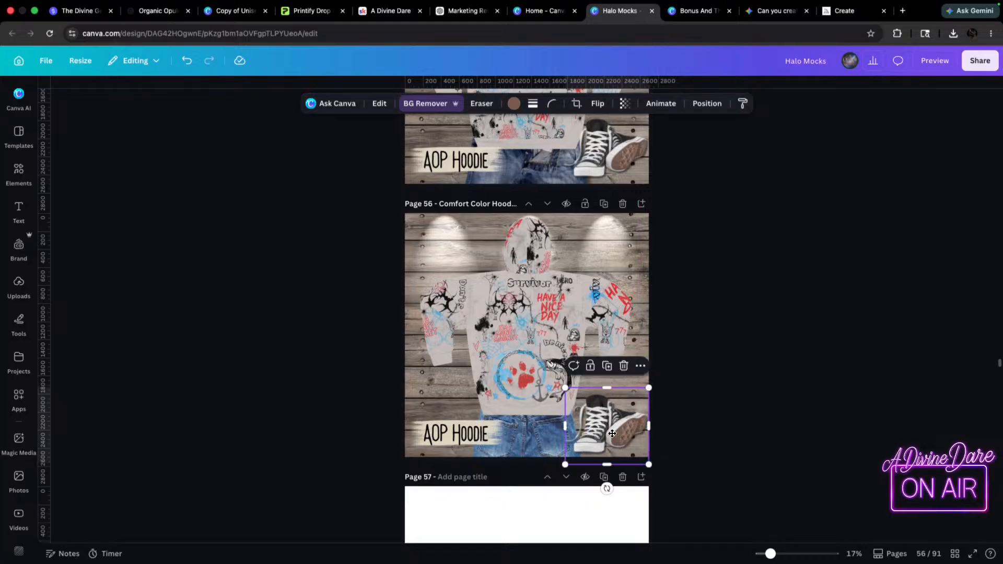
- Review the back-view page 56 against the neighbouring mockup pages 54, 55 and 57
scroll(623, 460, down, 8)
scroll(638, 261, up, 5)
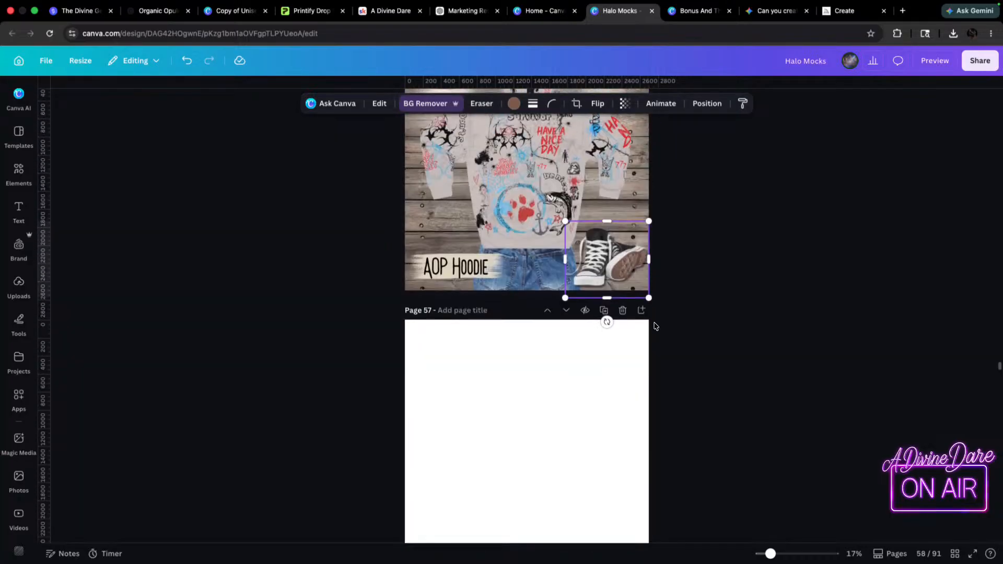
click(631, 314)
scroll(601, 324, up, 4)
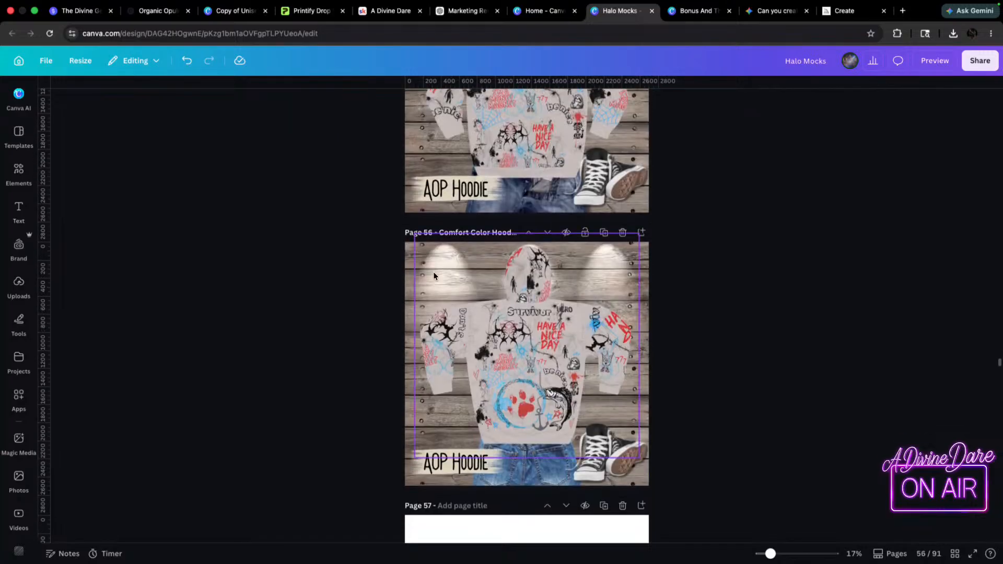
scroll(487, 280, up, 8)
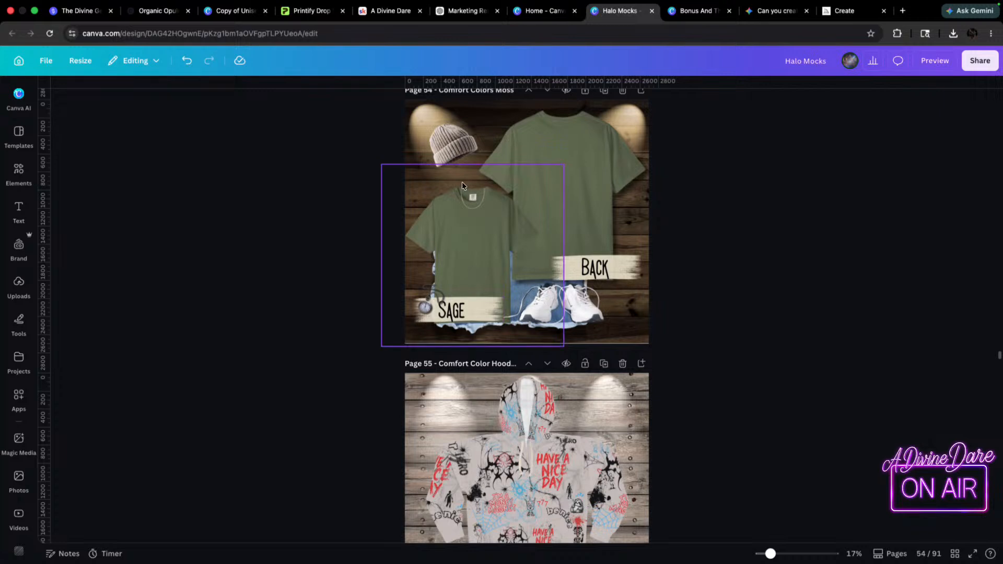
scroll(455, 275, down, 4)
scroll(442, 275, down, 2)
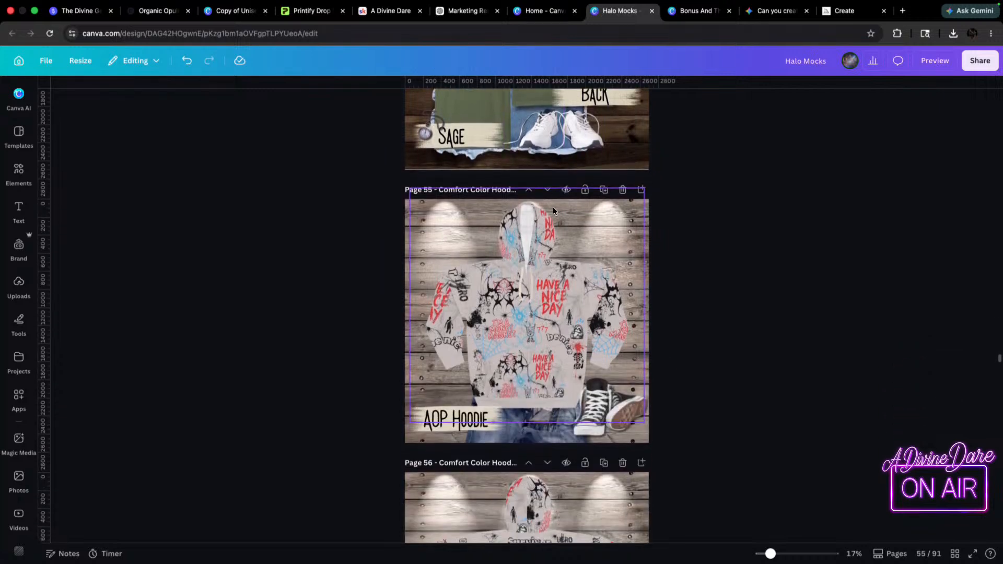
- Target page 55 and search the elements library's photos for "skateboard"
click(629, 220)
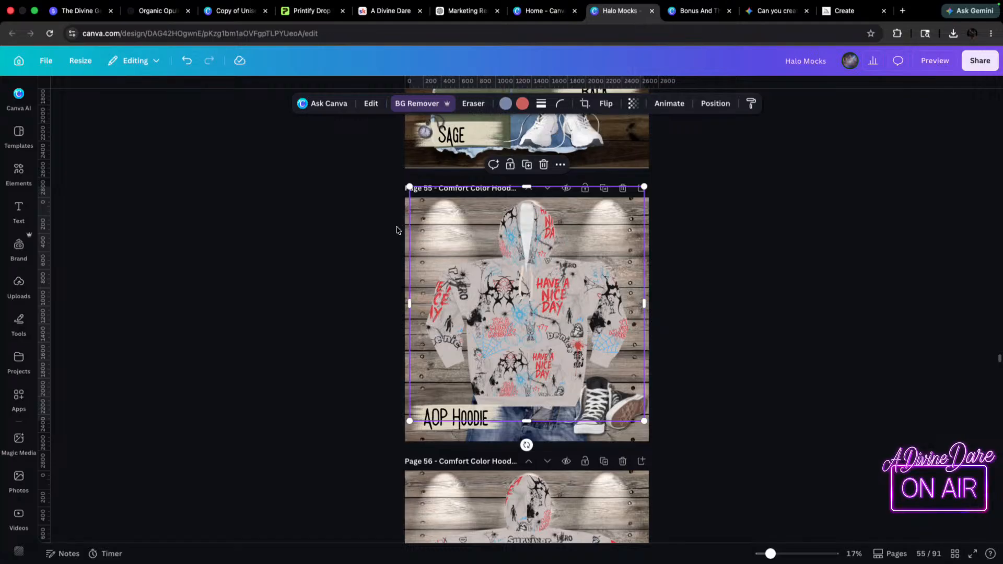
click(16, 214)
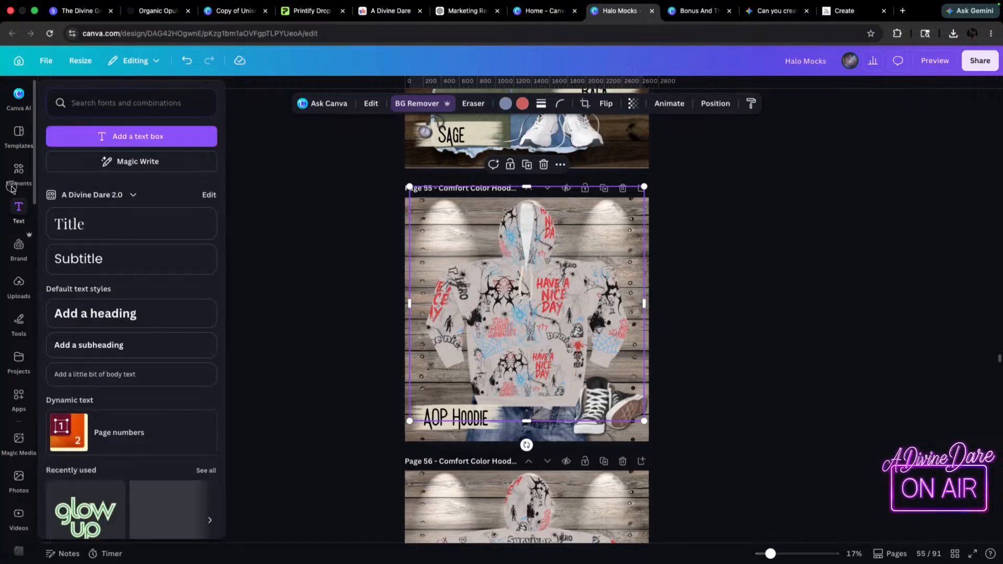
click(12, 188)
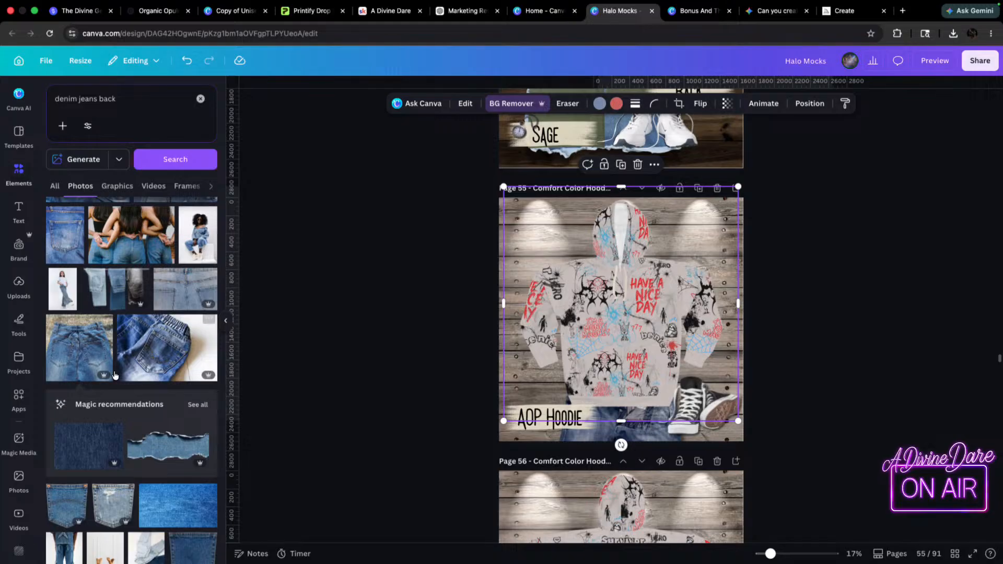
drag(126, 103, 49, 99)
text(s)
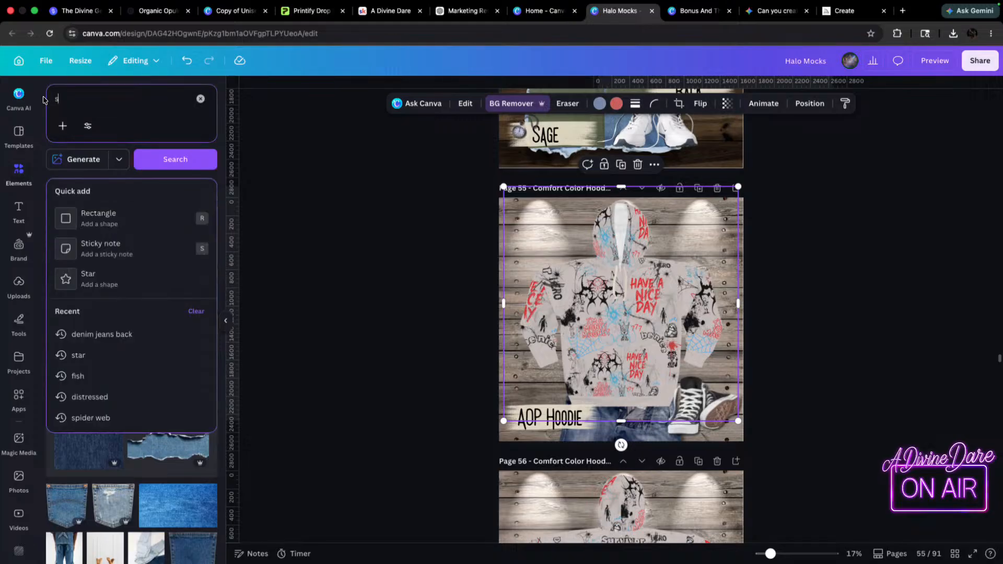
text(kateboard)
key(Return)
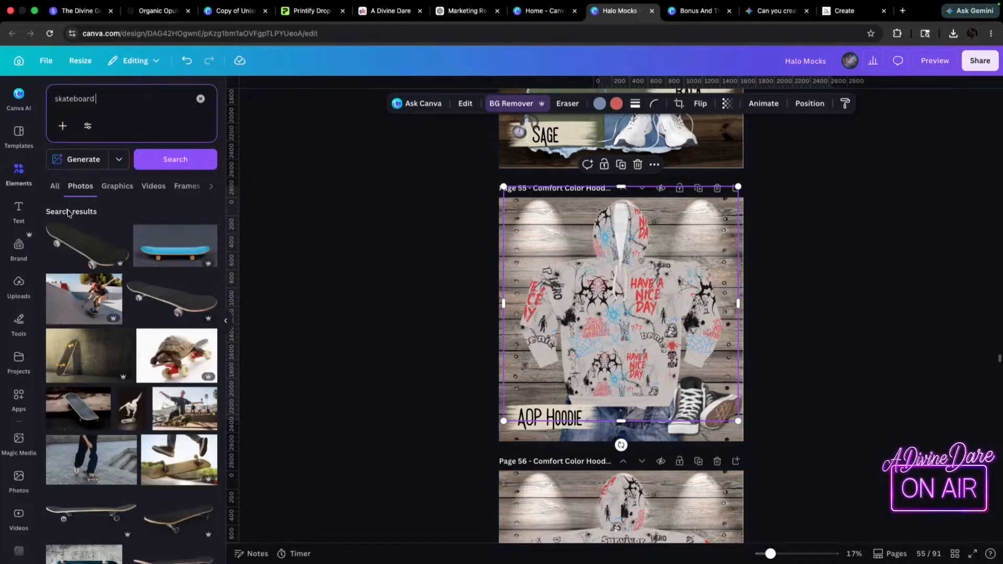
- Add the black-deck skateboard photo to page 55, shrink it and place it over the sneakers near the lower-right corner
click(110, 255)
drag(562, 245, 600, 342)
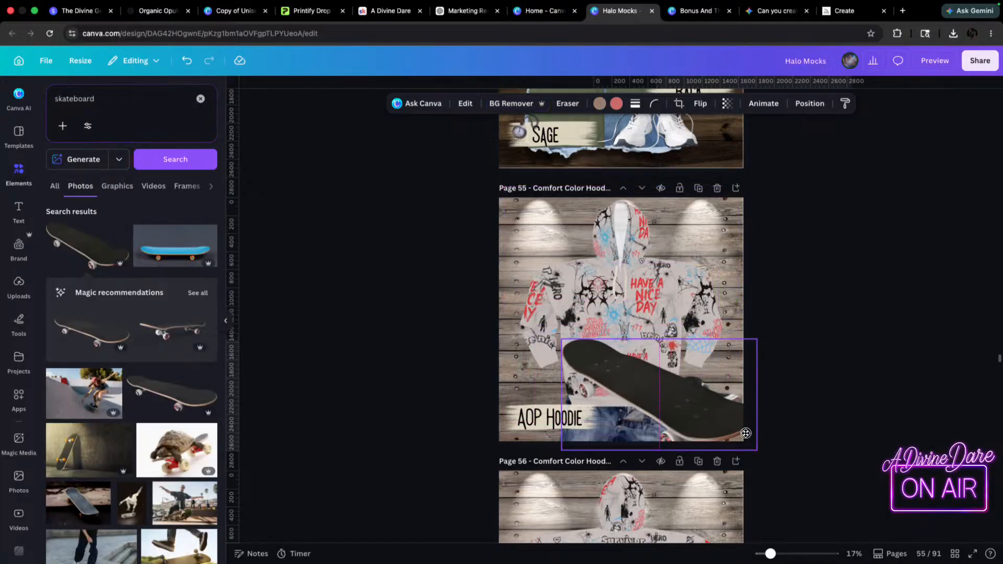
drag(562, 340, 643, 376)
drag(721, 423, 694, 406)
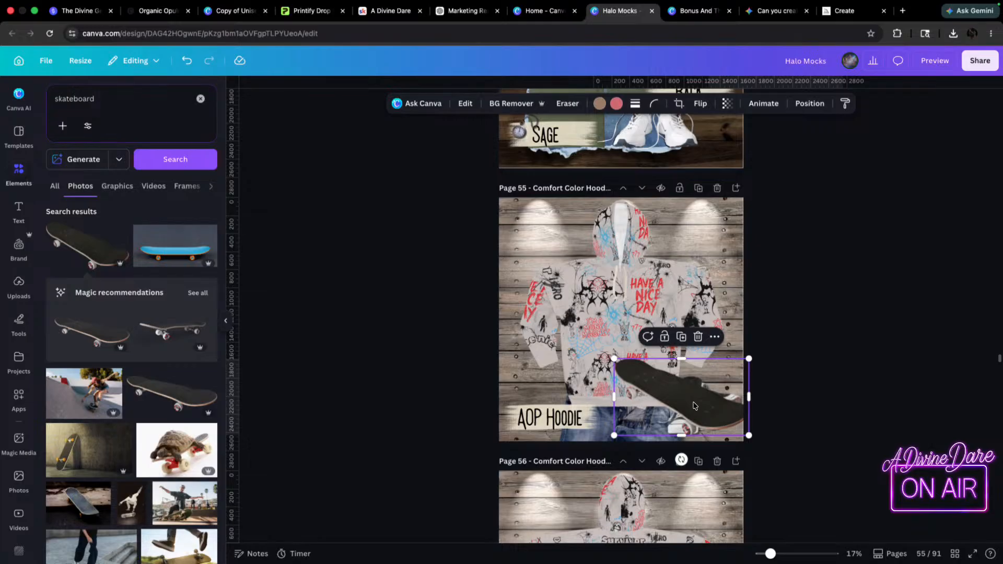
- Send the skateboard backward in the layer order so it sits behind page 55's sneakers and hoodie
key(super+[)
key(super+[)
key(super+])
key(super+[)
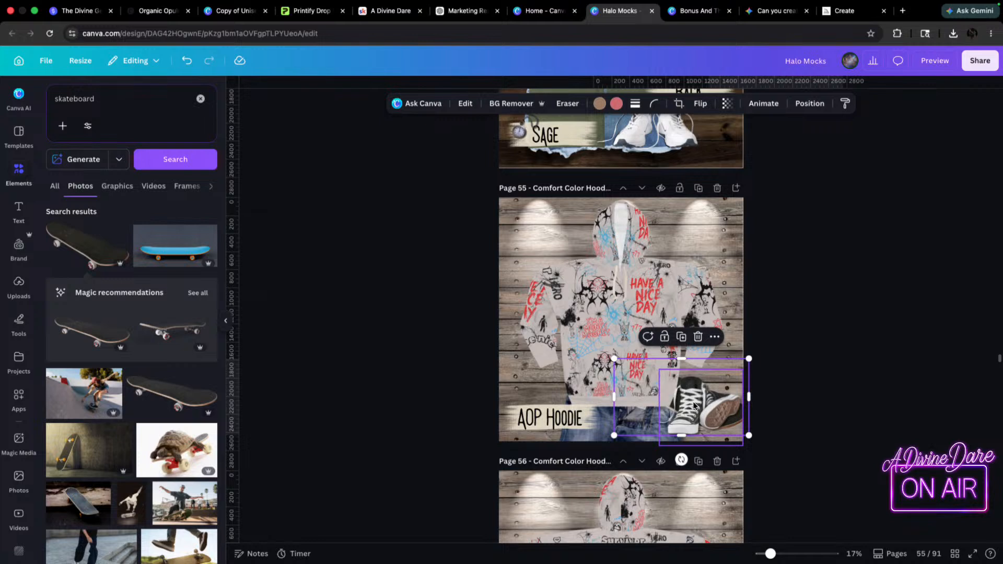
click(850, 362)
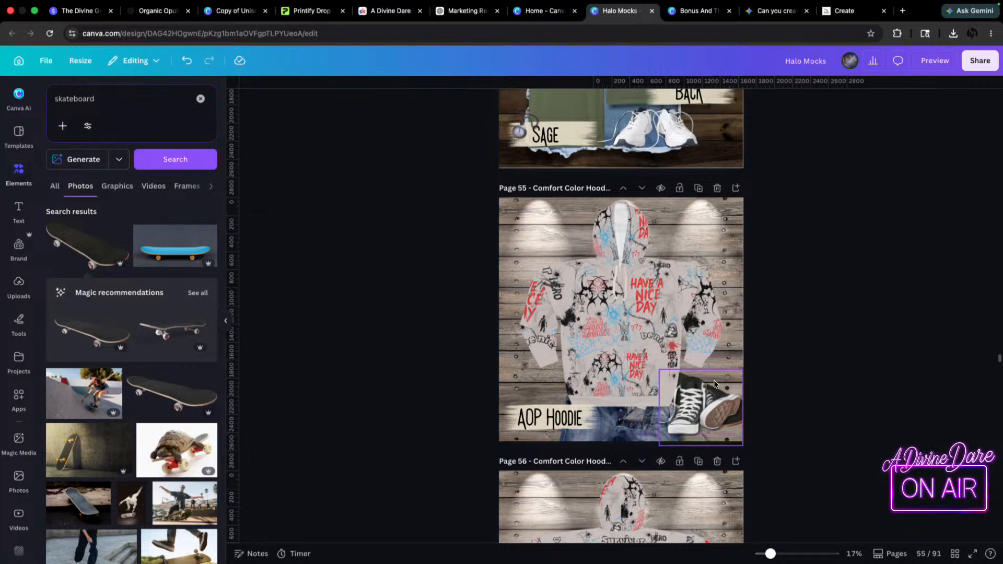
- Tuck the skateboard beneath the sneakers in page 55's lower-right corner and shrink the sneakers to about 875 × 799
mouse_move(736, 431)
mouse_down()
mouse_move(724, 440)
mouse_move(730, 402)
mouse_move(719, 436)
mouse_up()
click(775, 412)
drag(708, 381, 713, 407)
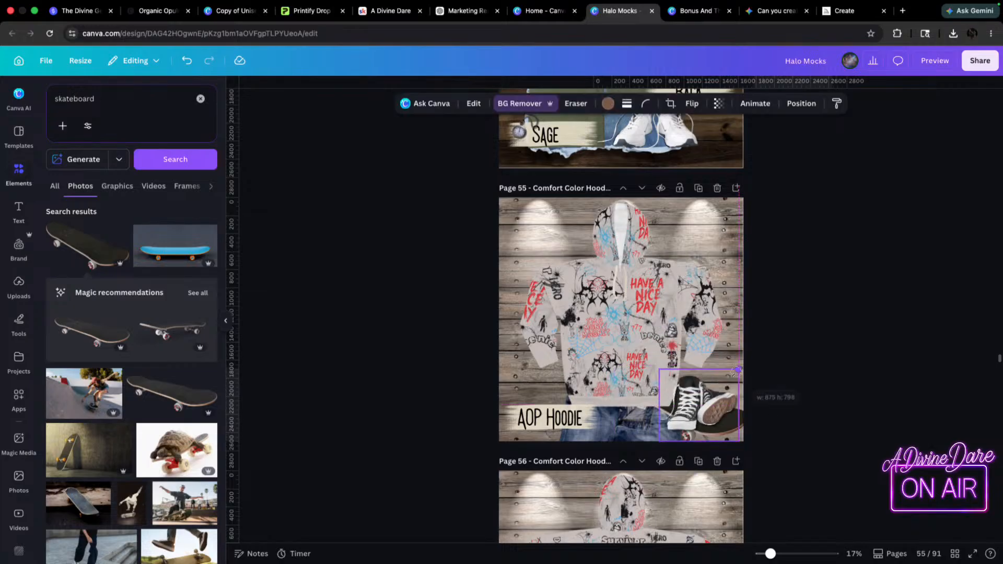
- Enlarge the front-view hoodie on page 55 slightly and recentre it on the page
click(598, 339)
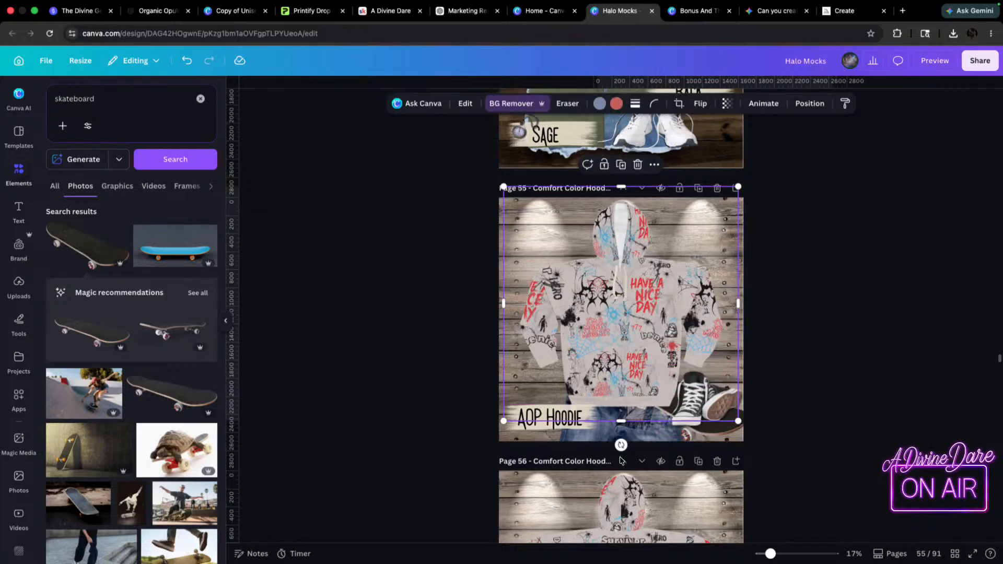
drag(497, 425, 485, 439)
drag(606, 359, 608, 357)
scroll(690, 207, up, 5)
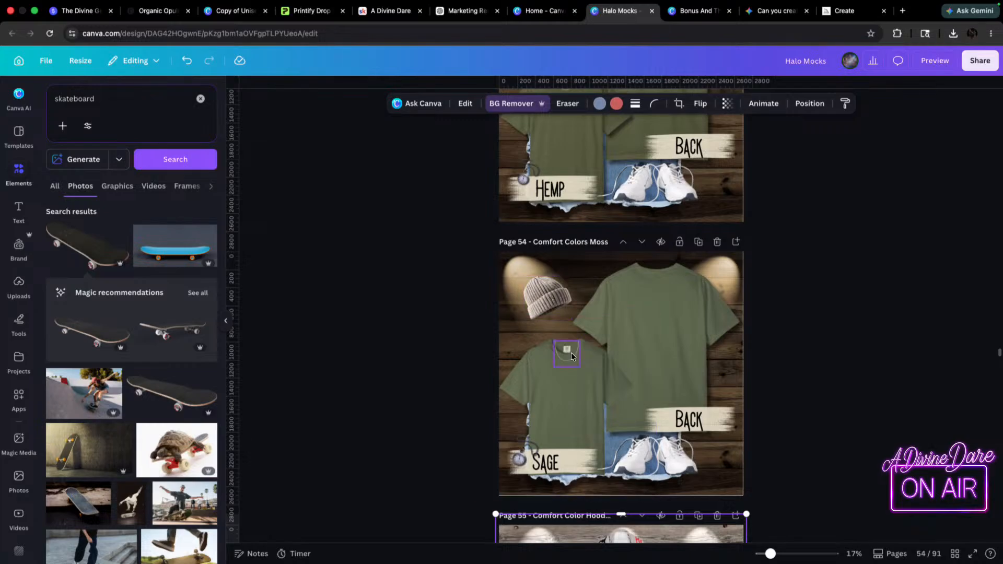
scroll(551, 319, down, 4)
drag(537, 340, 559, 354)
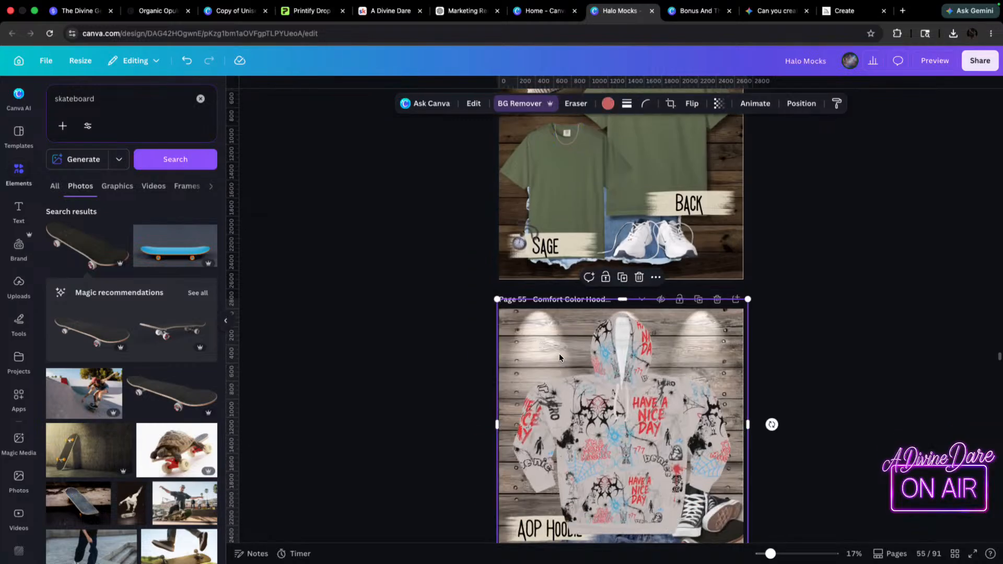
key(ctrl+z)
- Copy the knit beanie from page 54 onto page 55 beside the hood
scroll(562, 153, up, 2)
click(554, 152)
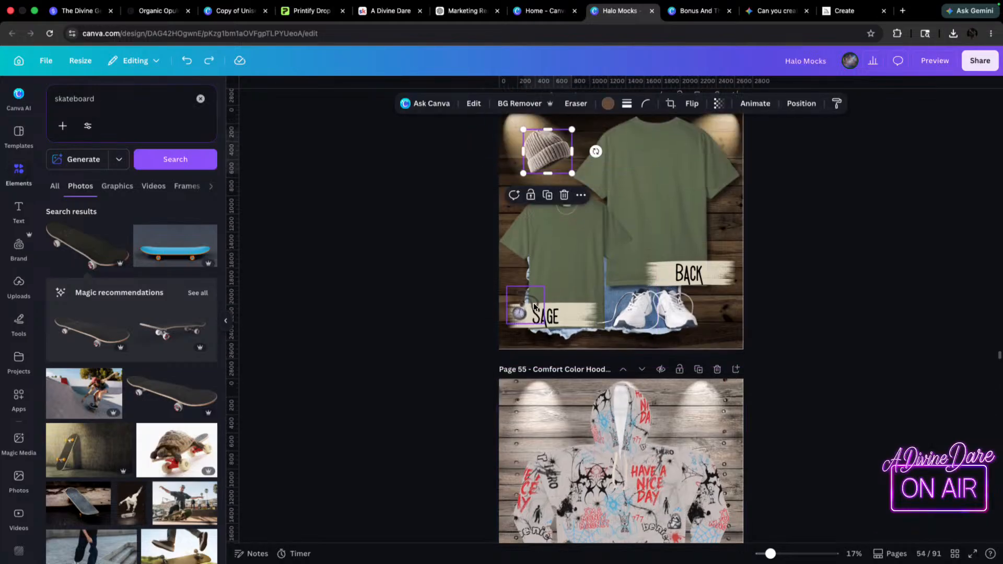
scroll(534, 374, down, 2)
click(532, 330)
key(super+v)
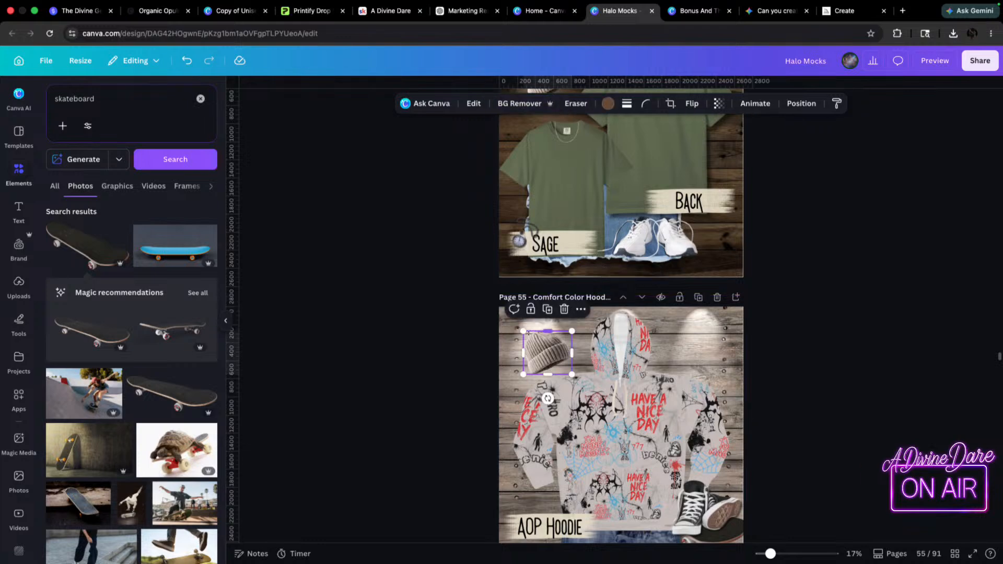
- Try the beanie on page 55 slightly larger and nearer the upper-left corner, and delete it
scroll(528, 329, down, 1)
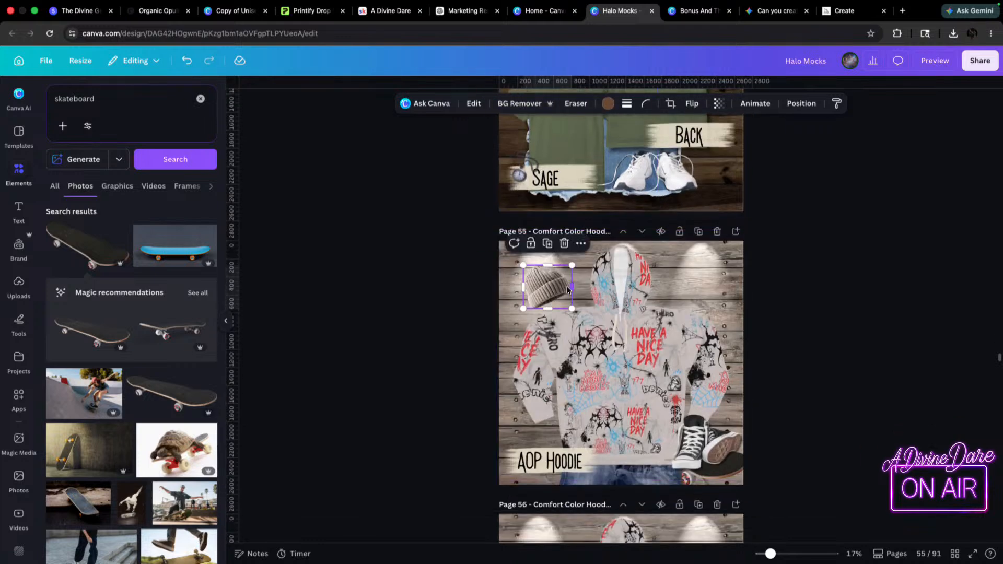
mouse_move(573, 266)
mouse_down()
mouse_move(606, 238)
mouse_move(577, 260)
mouse_up()
drag(544, 292, 538, 289)
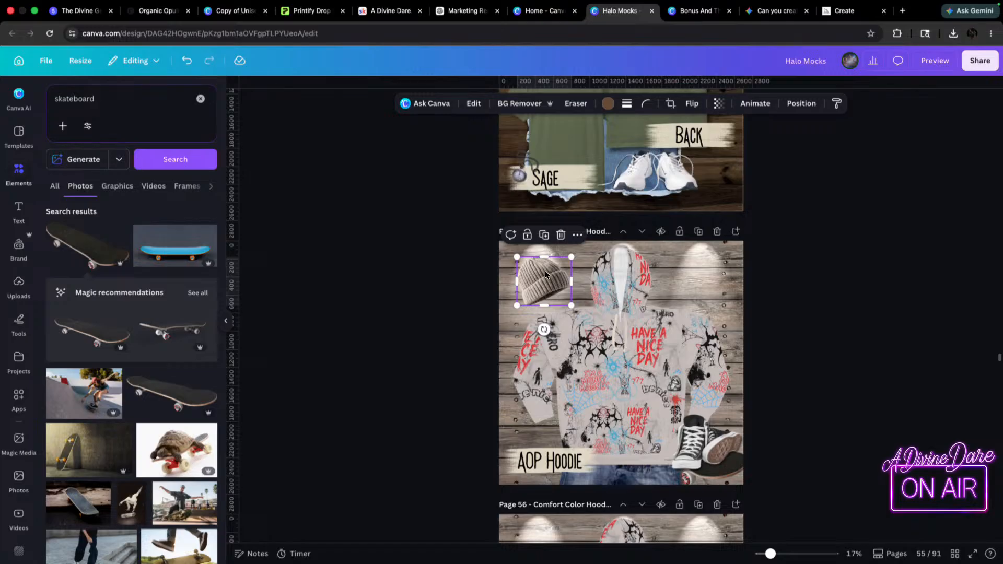
key(Delete)
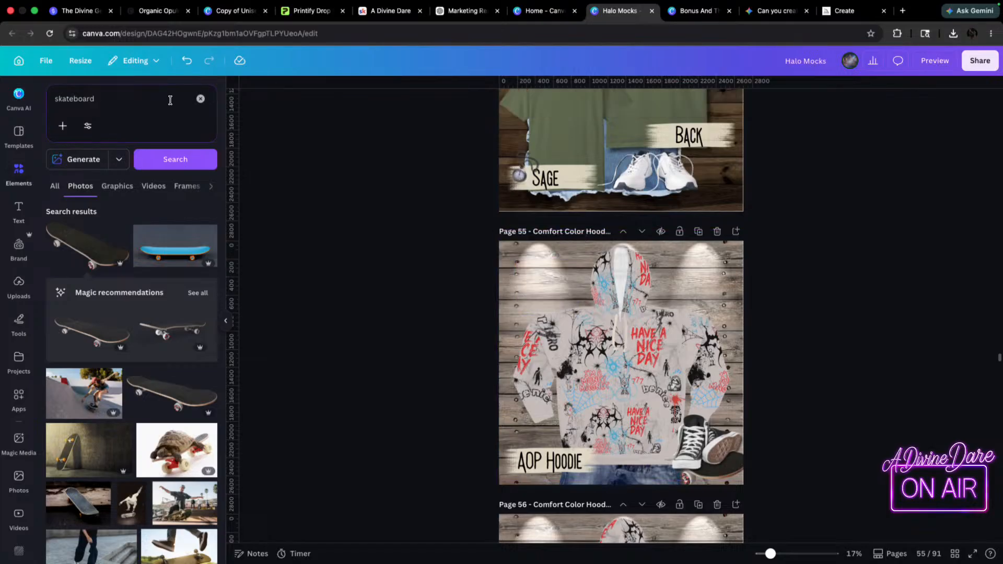
- Replace the elements library search with "sunglasses"
click(199, 100)
click(129, 100)
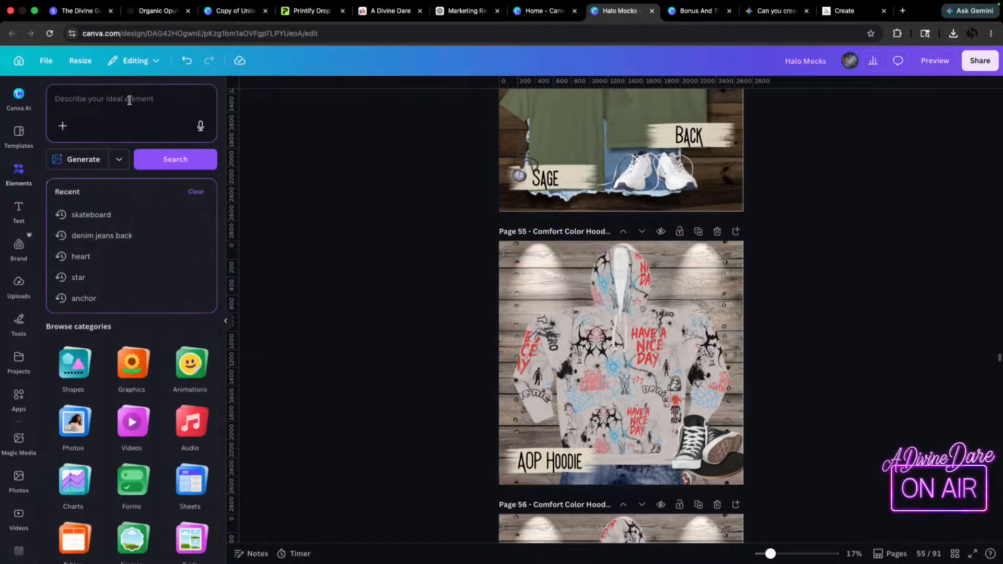
text(sungal)
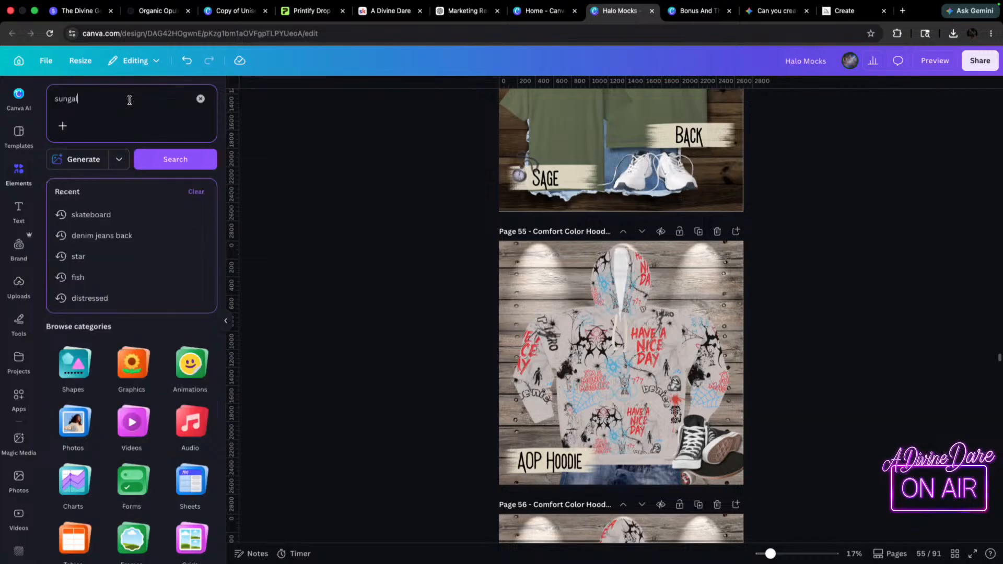
key(BackSpace)
key(BackSpace)
text(lasses)
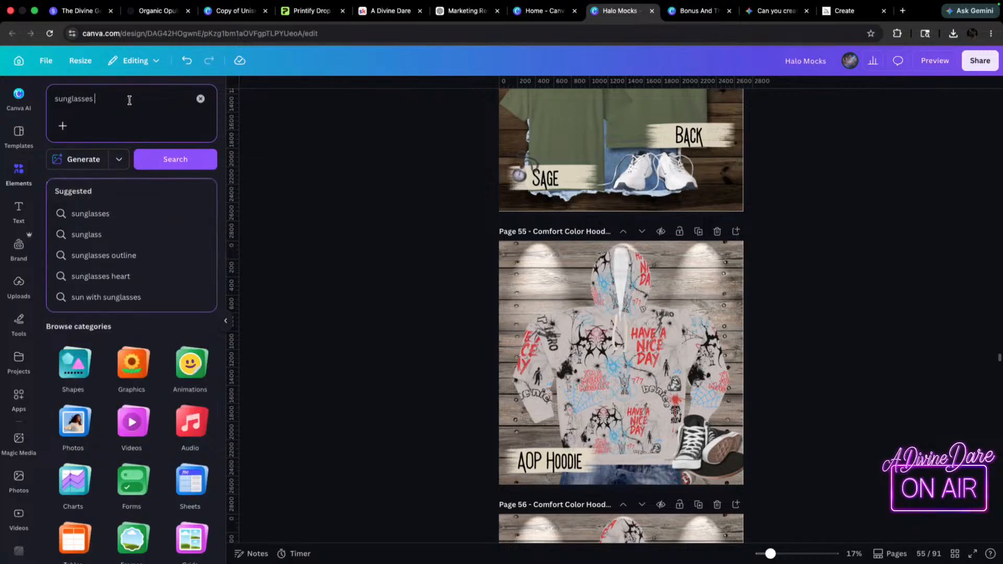
key(Return)
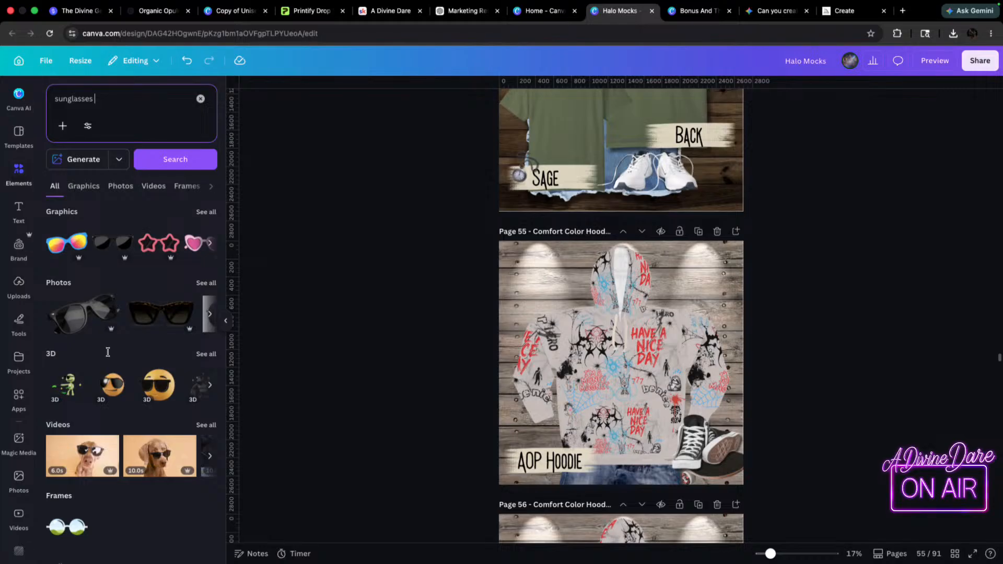
- Add the black sunglasses photo to page 55 and shrink it into the upper-left area beside the hood
click(72, 328)
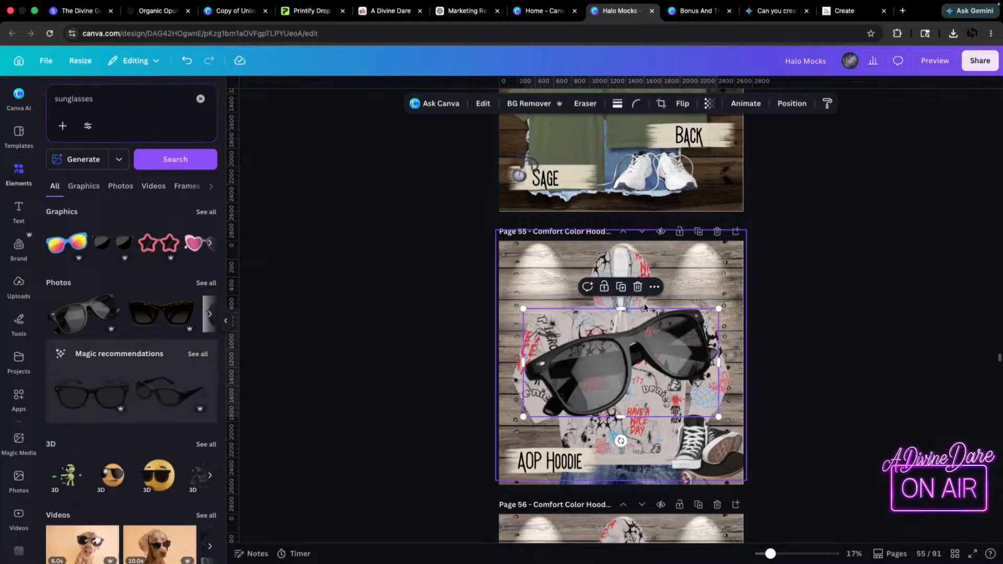
drag(717, 313, 575, 271)
key(super+z)
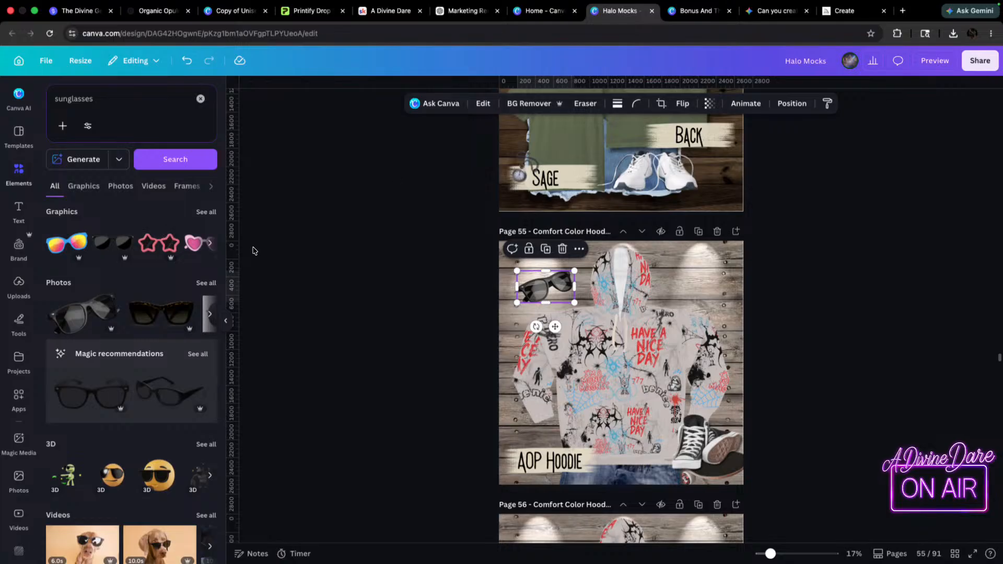
- Search the elements library for "gold chain" and show all matching photos
click(124, 112)
double_click(67, 99)
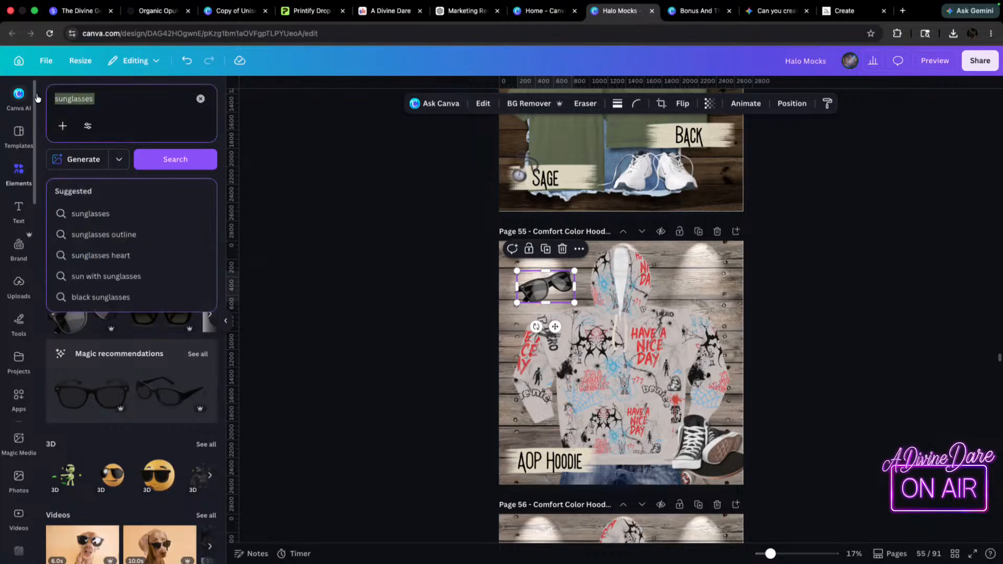
text(gold chain)
key(Return)
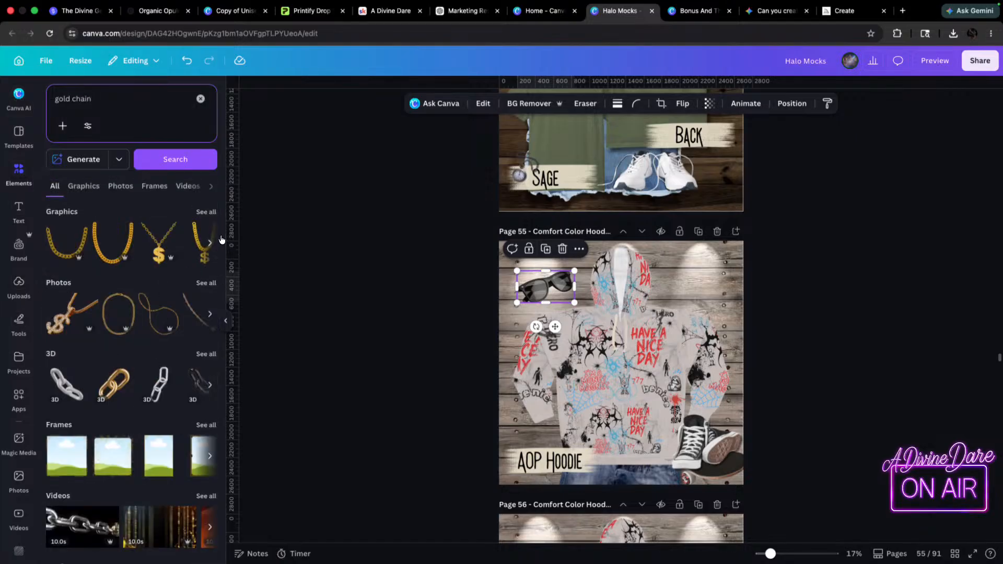
click(207, 283)
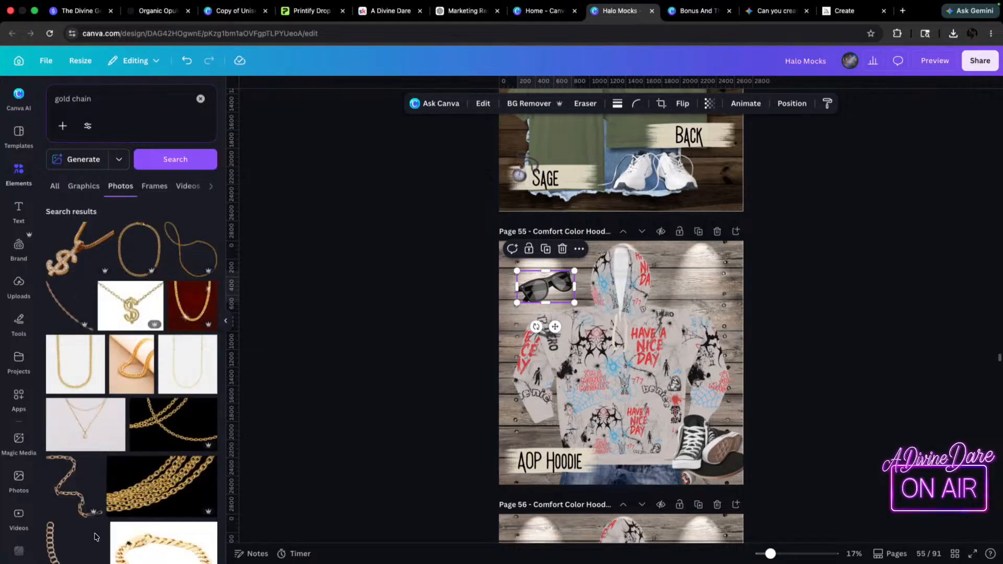
- Add the winding gold link chain photo to page 55 and shrink it beside the hood
scroll(76, 440, down, 5)
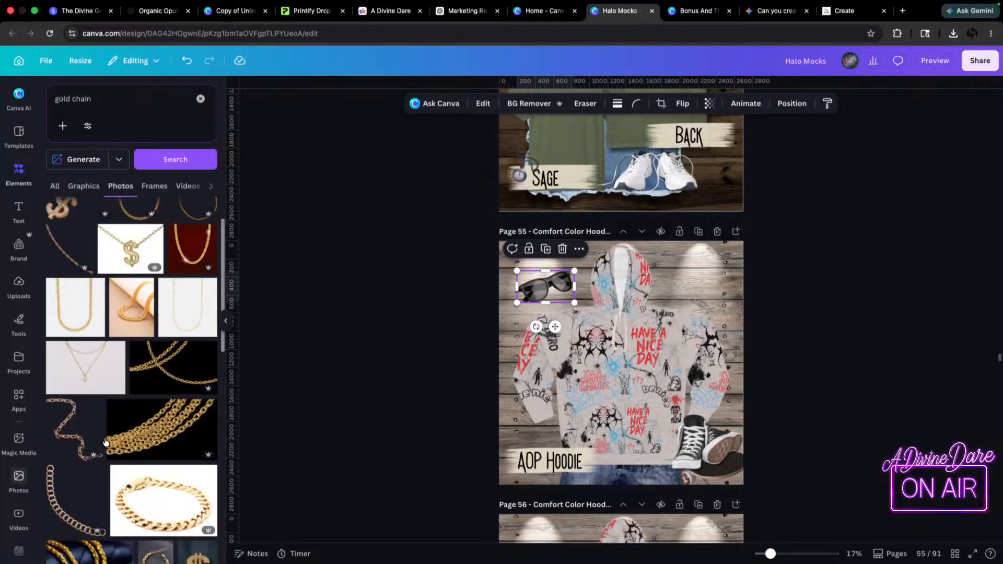
click(64, 333)
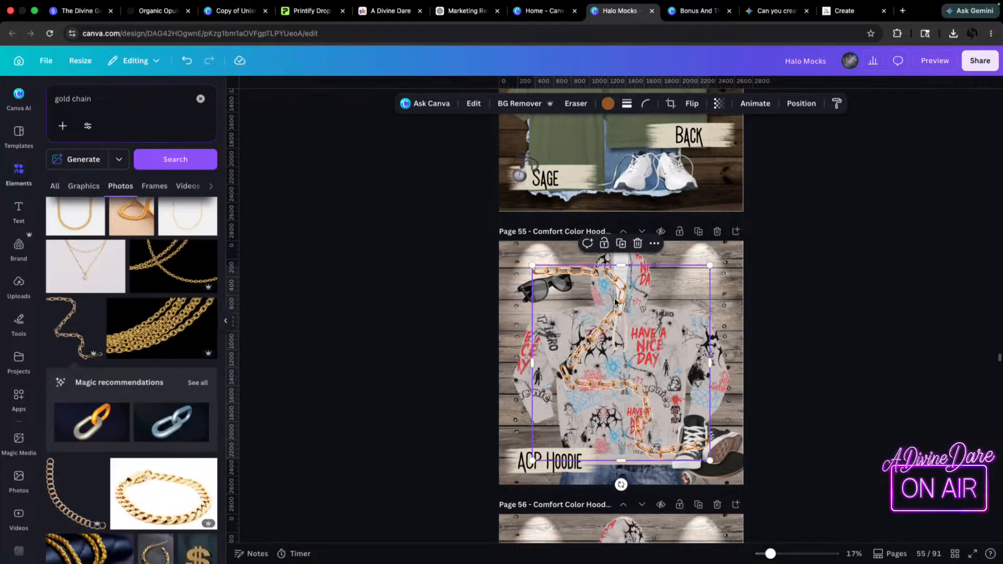
drag(532, 265, 675, 273)
click(699, 329)
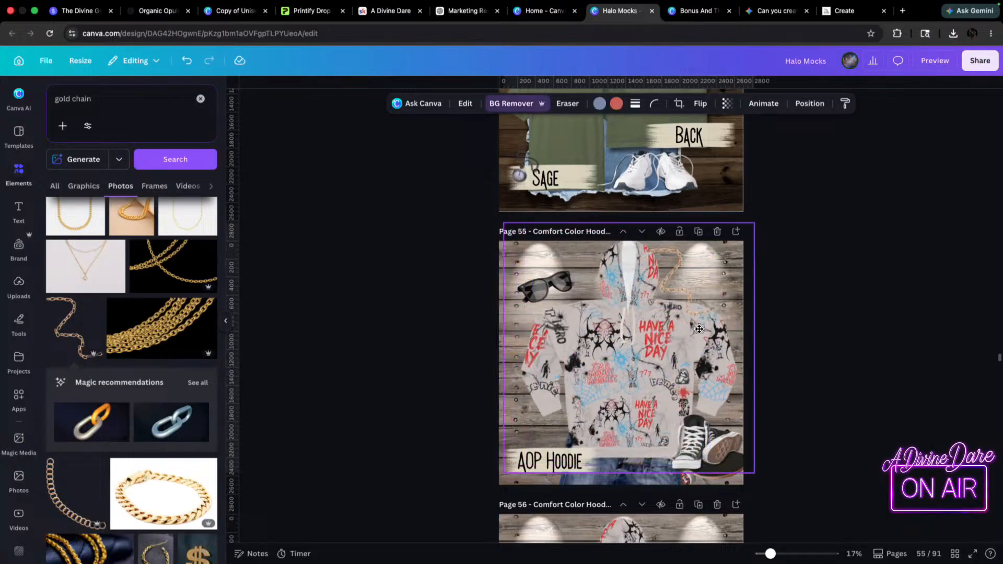
click(679, 295)
- Rotate the gold chain and fit it into page 55's upper-right corner
drag(681, 339, 722, 296)
drag(726, 258, 775, 257)
drag(708, 275, 698, 282)
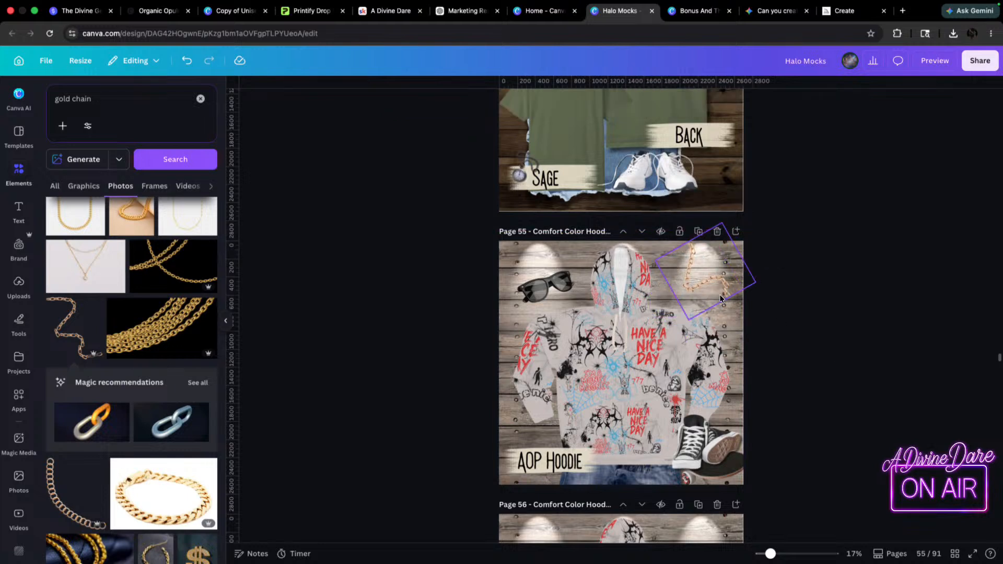
drag(678, 248, 672, 237)
drag(706, 292, 716, 298)
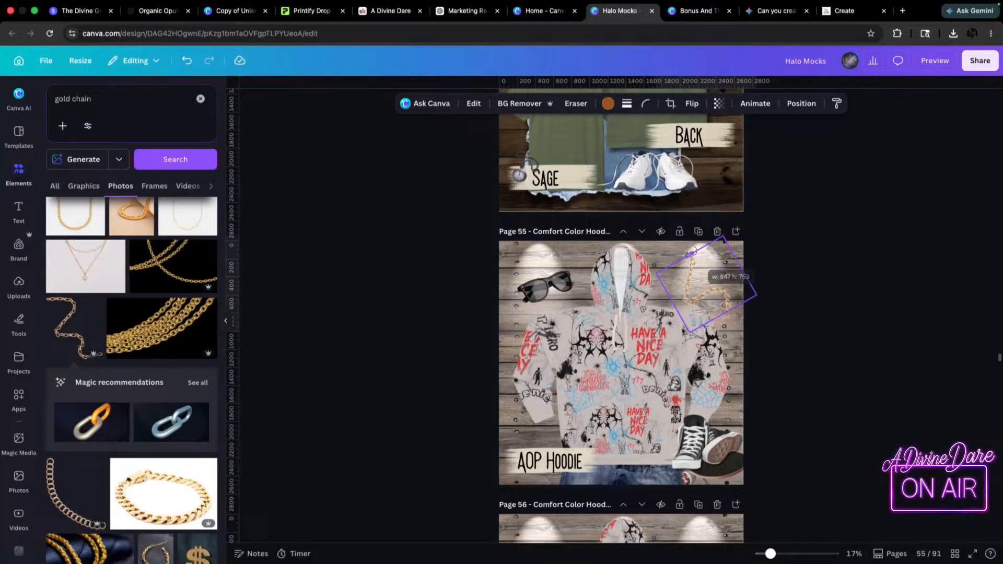
click(829, 343)
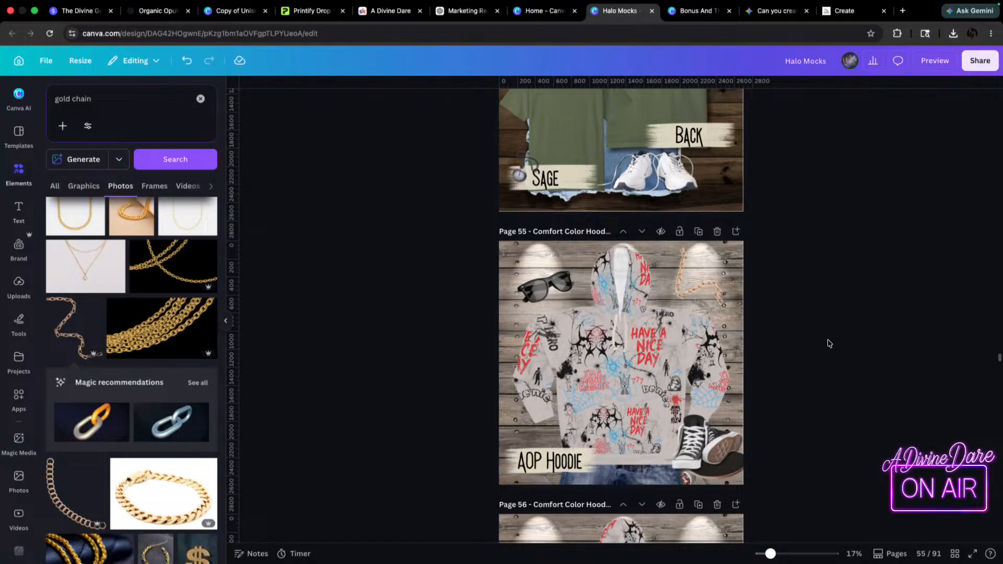
- Try the gold chain larger and partly off page 55's upper-right corner, and delete it
click(678, 259)
drag(680, 252, 657, 222)
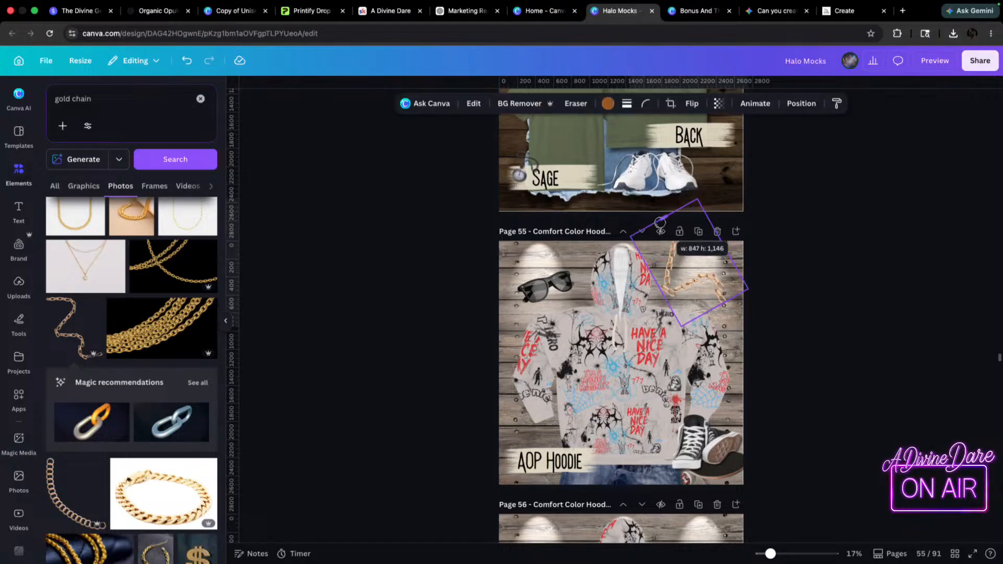
drag(710, 289, 748, 291)
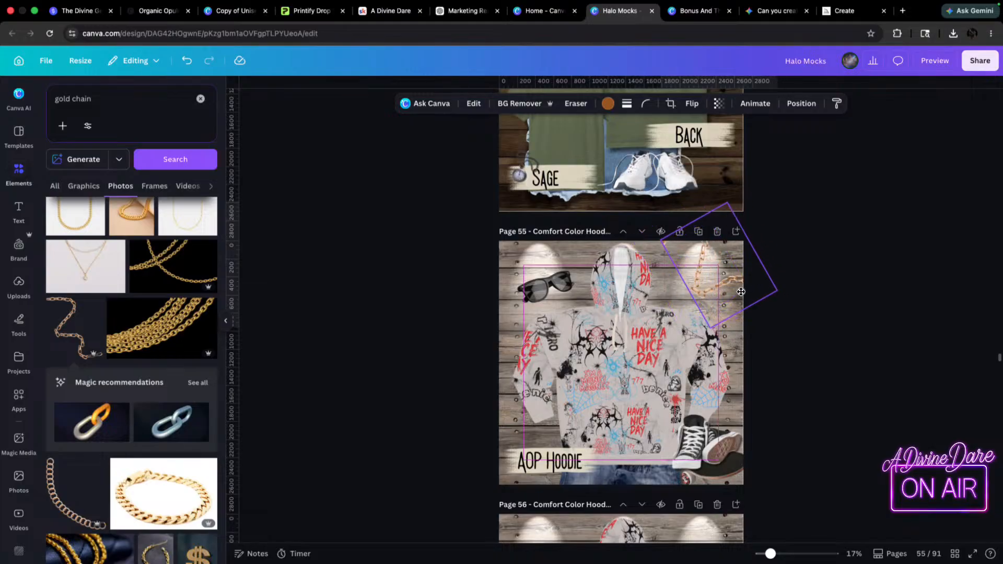
click(781, 372)
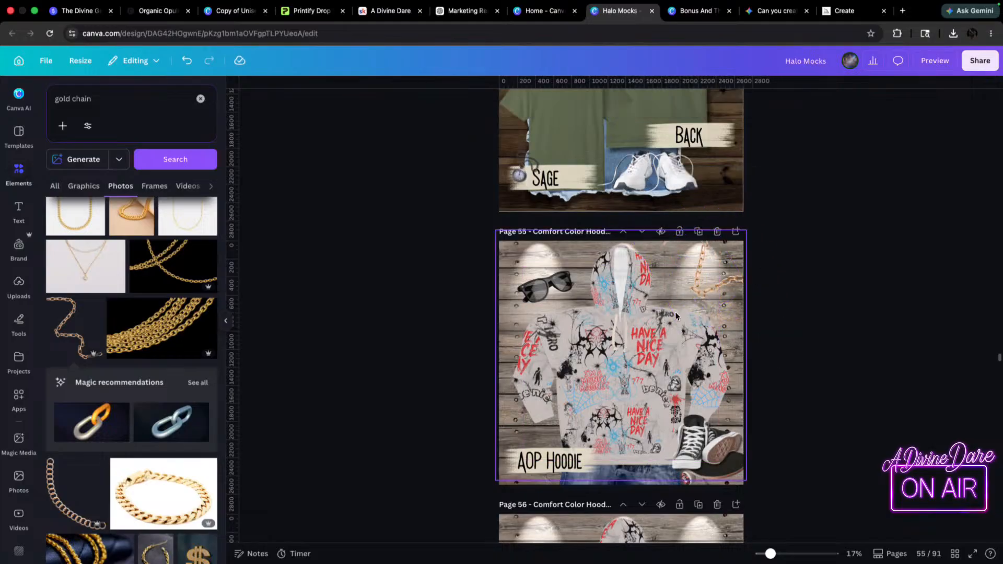
click(704, 295)
key(Delete)
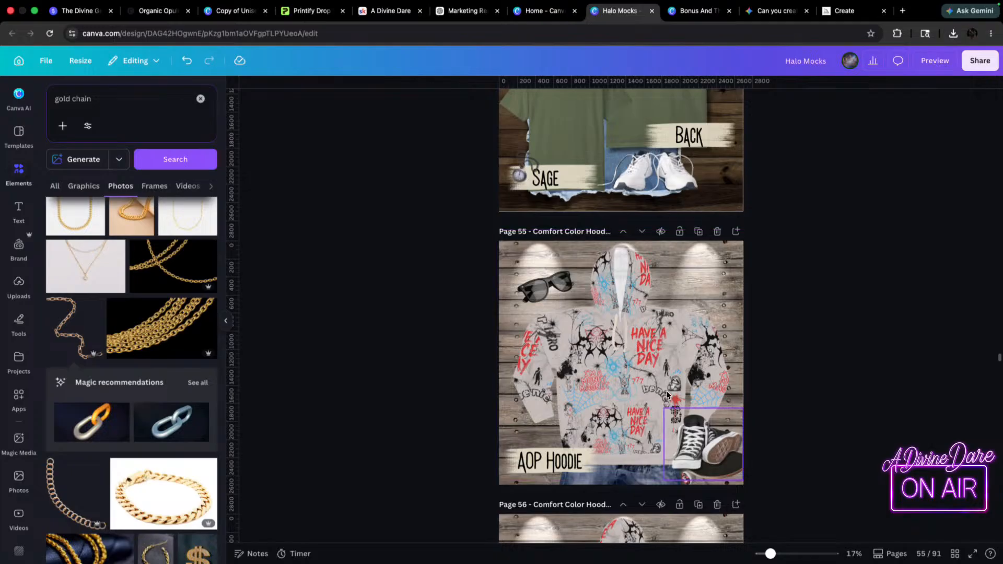
- Browse further gold chain photos for another accessory and compare page 55 with page 54
scroll(95, 330, down, 1)
scroll(95, 331, down, 10)
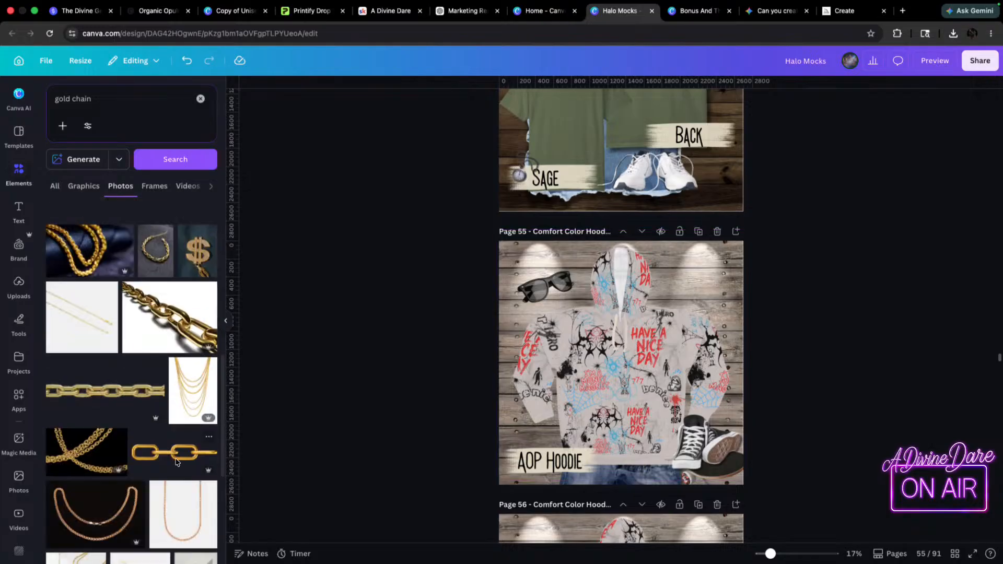
scroll(148, 414, down, 5)
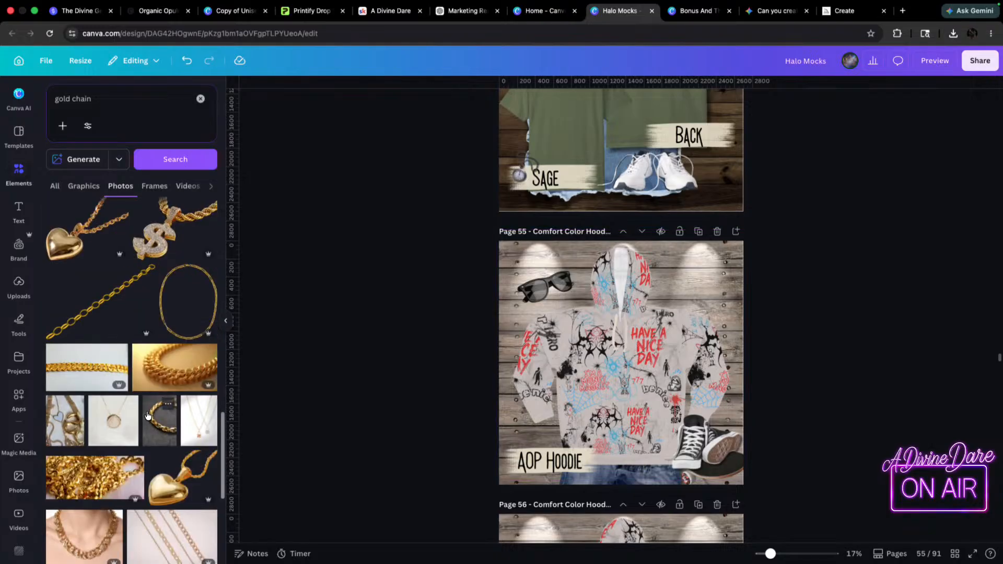
scroll(545, 330, down, 5)
scroll(545, 330, up, 5)
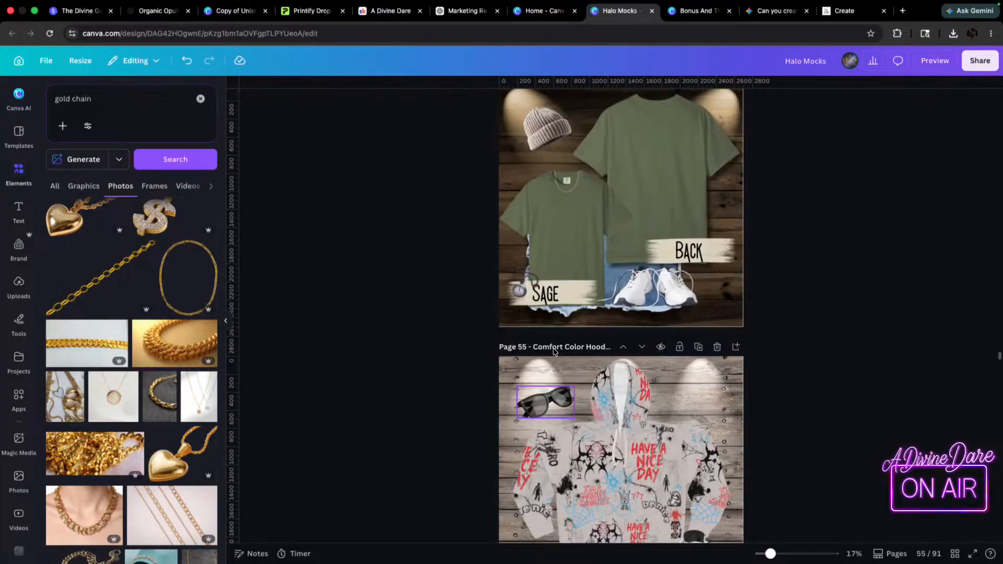
- Add the antique pocket watch photo to page 55, without its background, and place it small just above the AOP Hoodie label
scroll(545, 330, down, 3)
scroll(173, 408, down, 5)
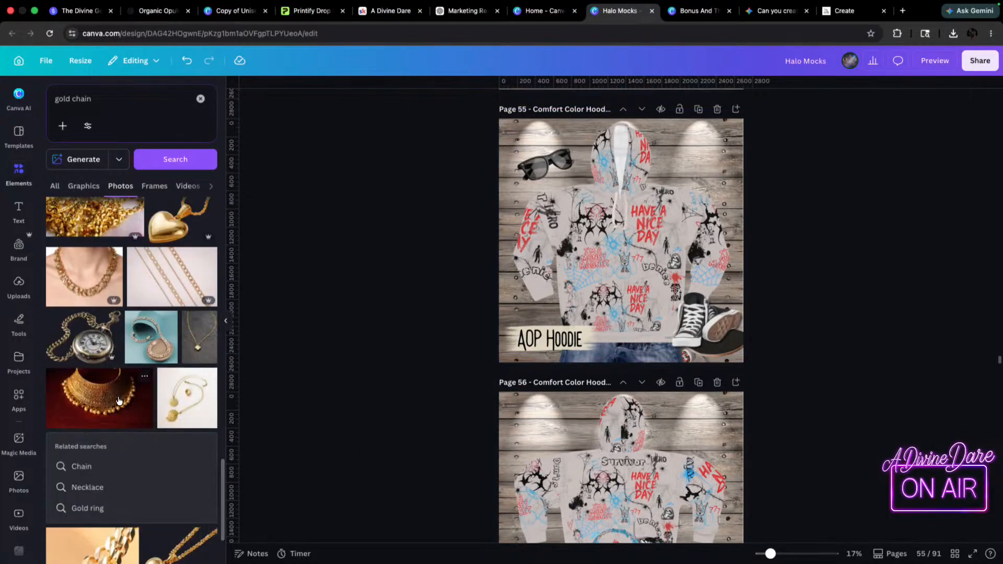
scroll(117, 413, down, 2)
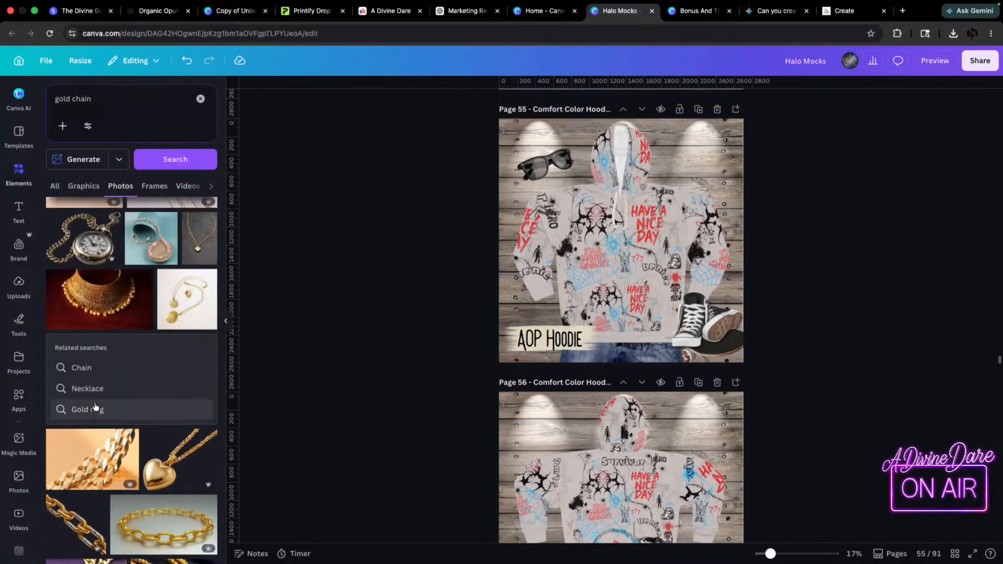
click(83, 238)
drag(719, 171, 557, 305)
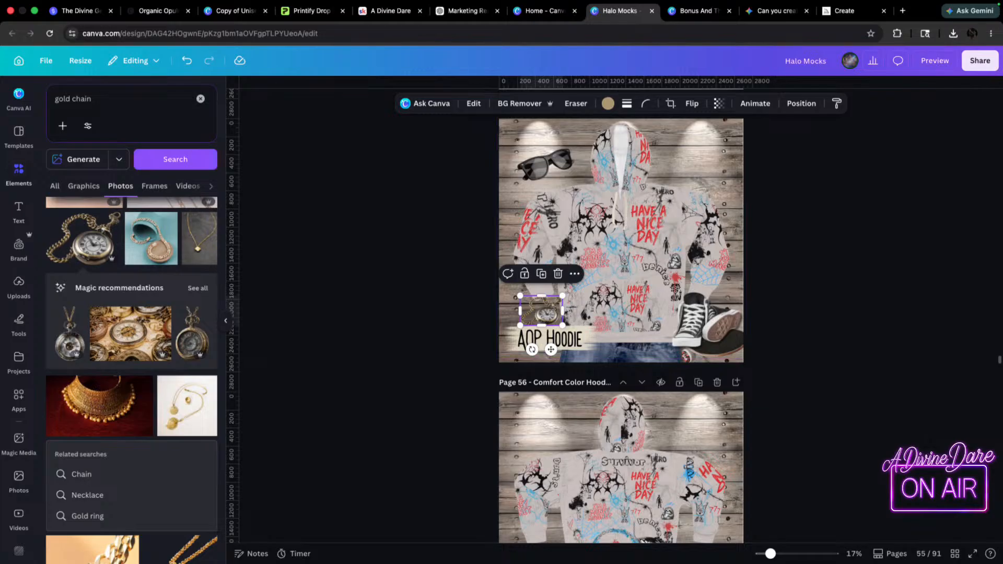
click(597, 332)
drag(549, 310, 546, 314)
click(836, 313)
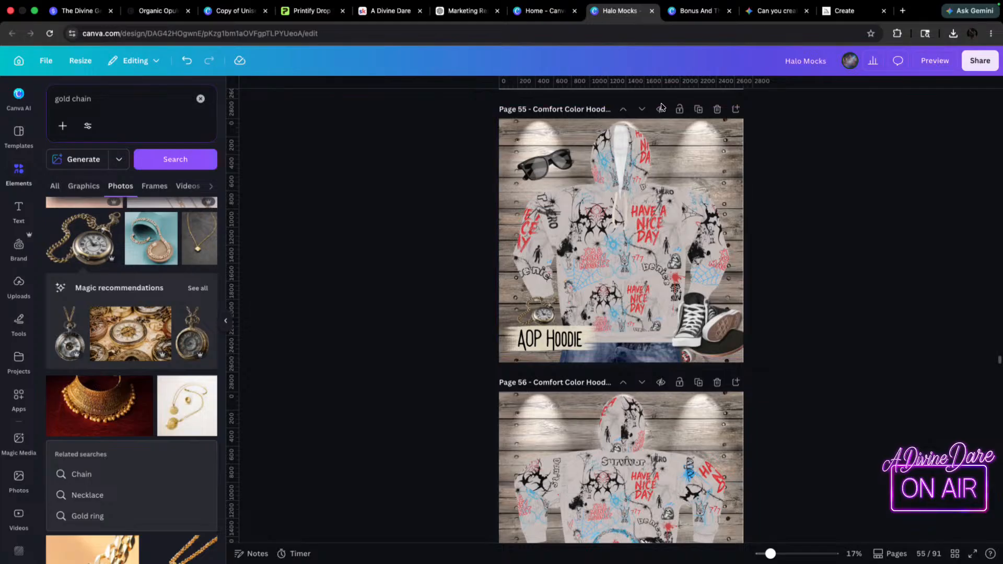
- Copy the animated overlay video from page 1, Comfort Colors Unisex
scroll(695, 141, up, 10)
scroll(689, 152, up, 15)
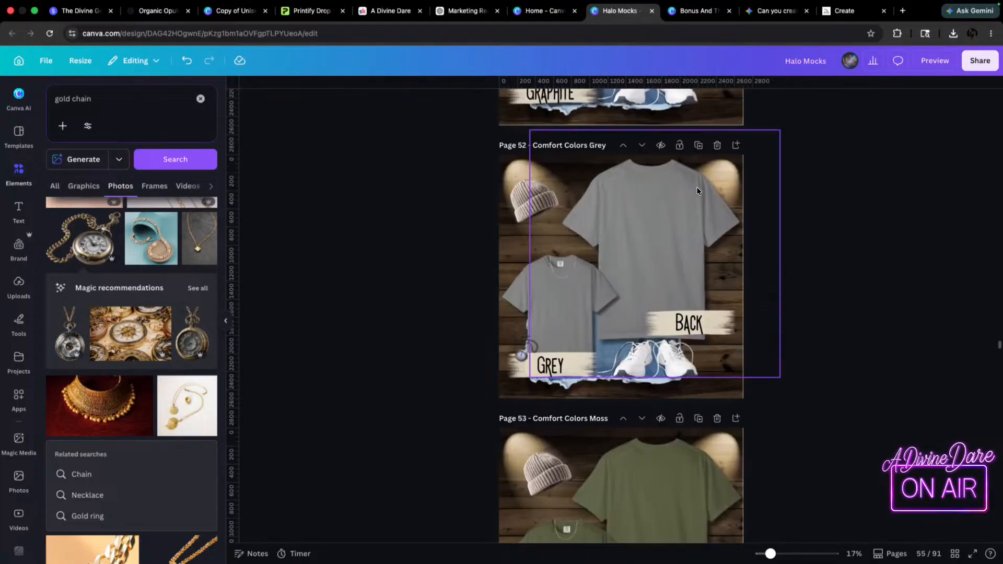
scroll(815, 273, up, 20)
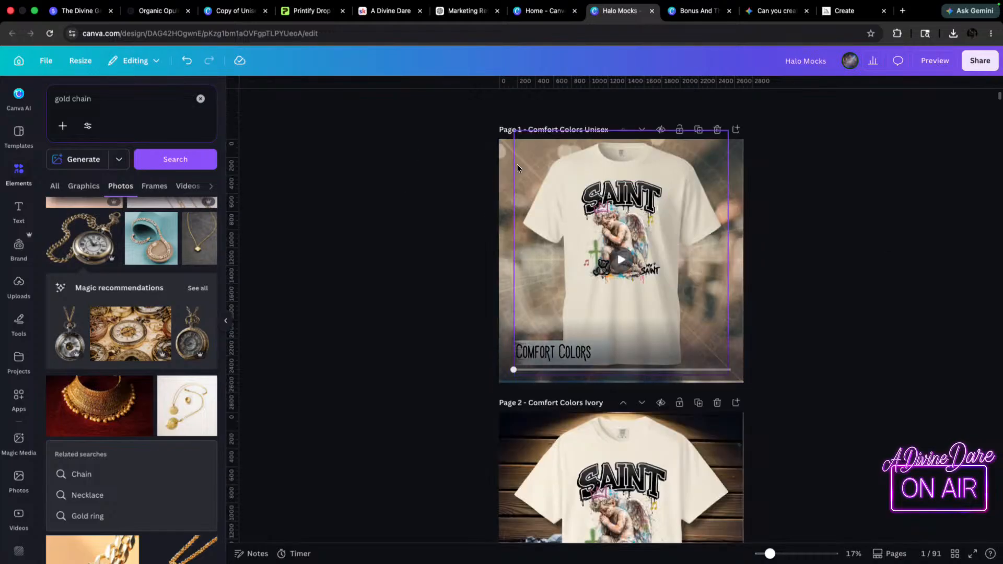
click(506, 150)
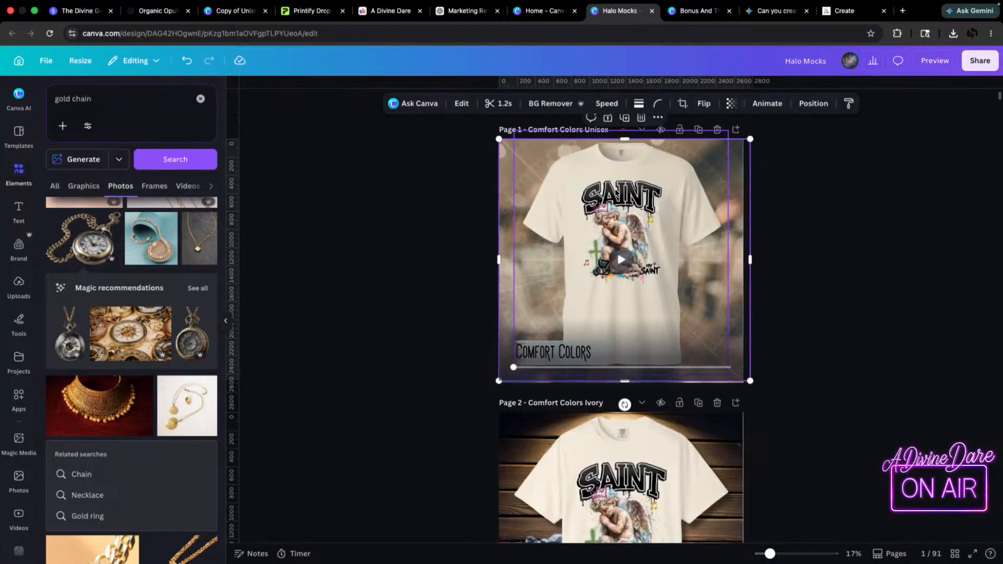
- Find page 55 in the page overview and paste the animated overlay video onto it
click(954, 554)
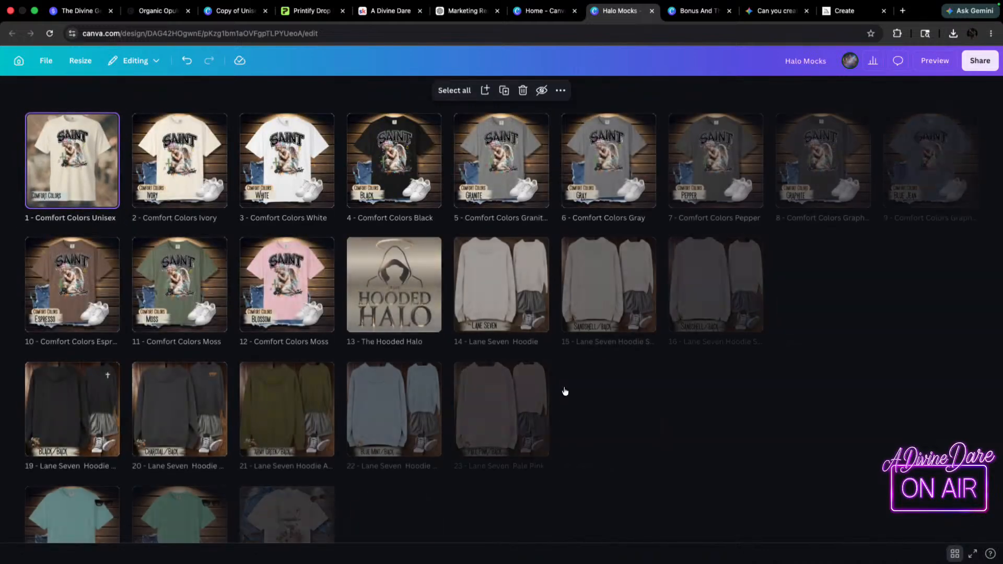
scroll(595, 416, down, 12)
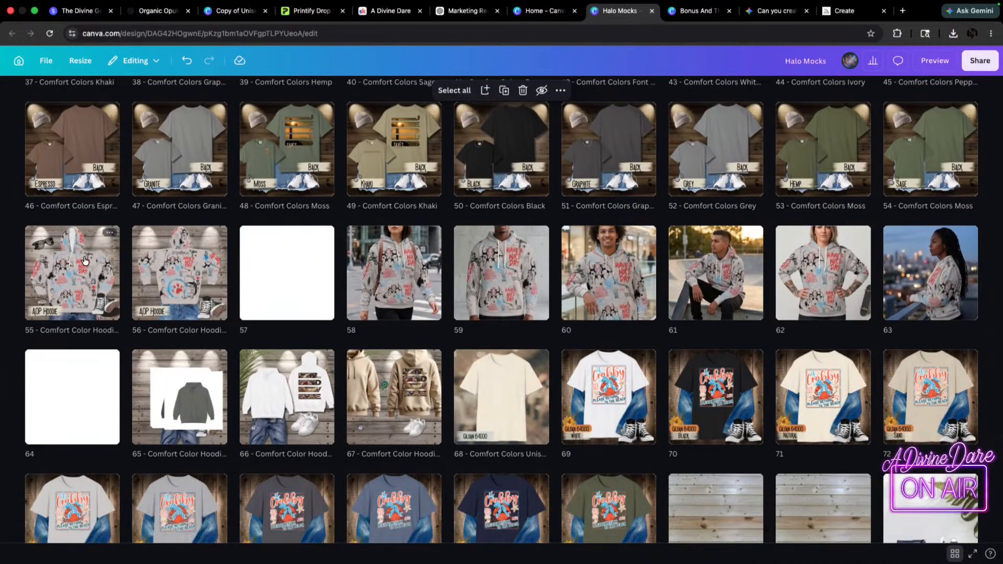
click(84, 262)
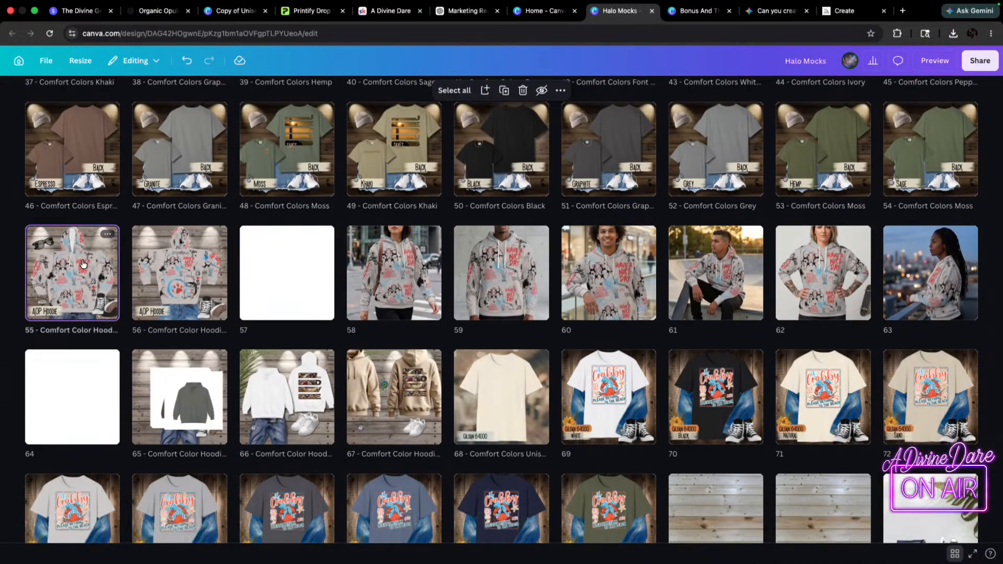
double_click(83, 263)
click(701, 216)
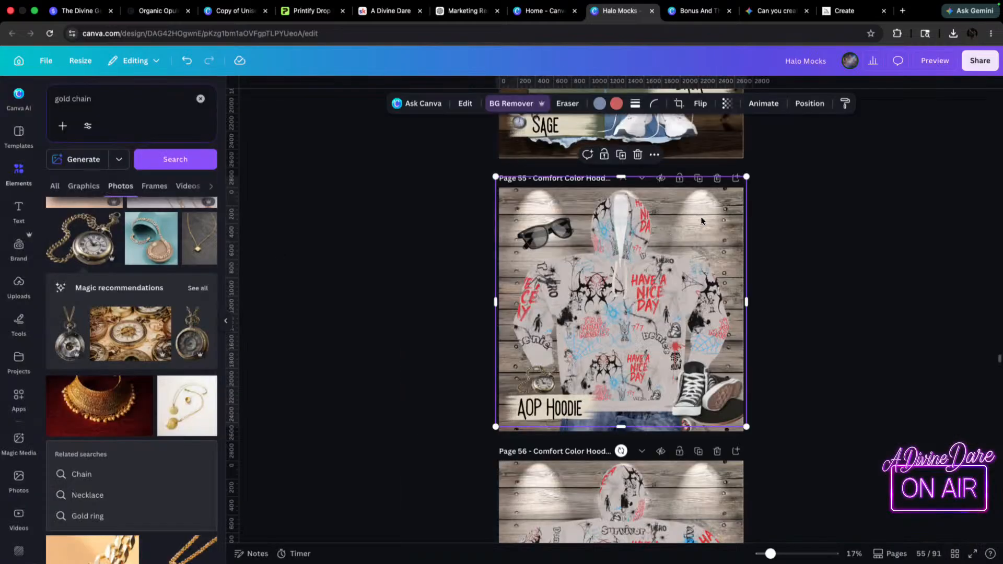
click(701, 219)
- Move the overlay video's layer beneath the jeans, directly above page 55's wooden background
click(814, 103)
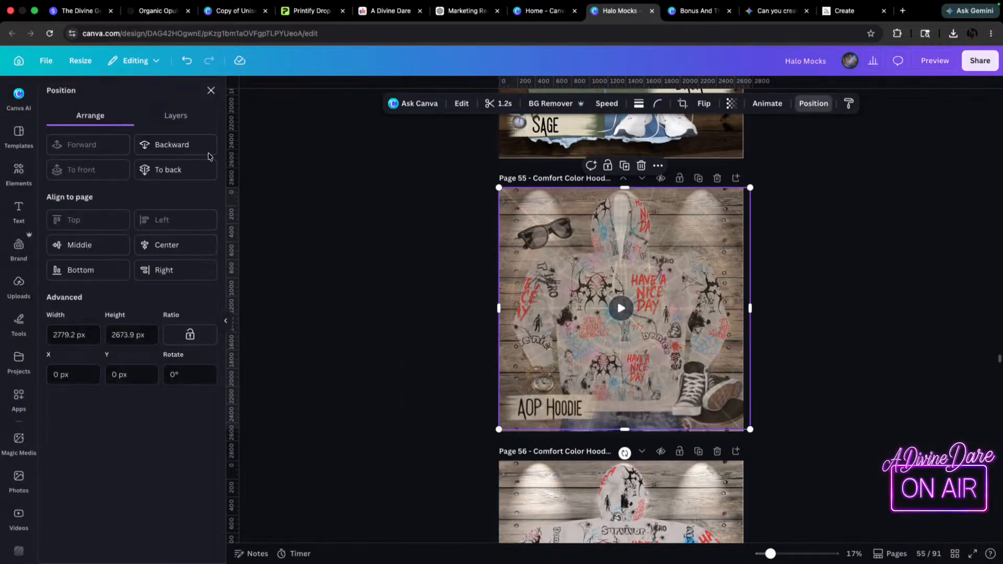
click(176, 116)
drag(131, 448, 156, 453)
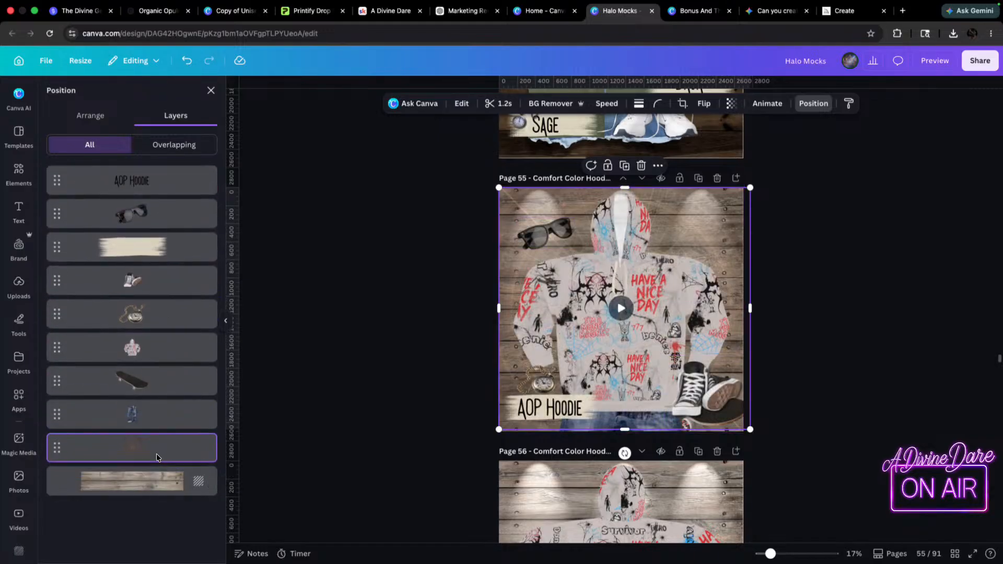
- Try replacing page 55's wooden background with the overlay video
click(148, 481)
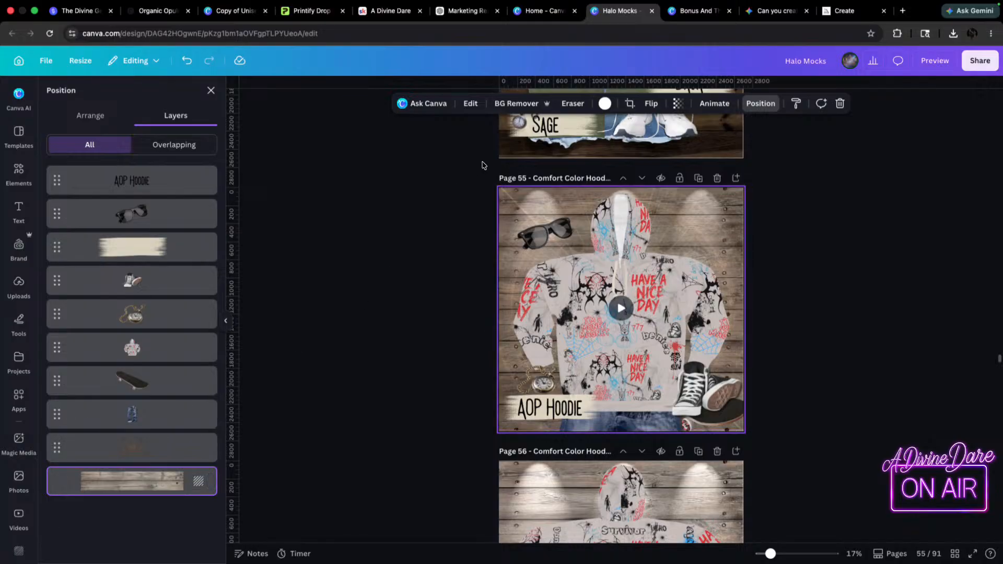
click(143, 447)
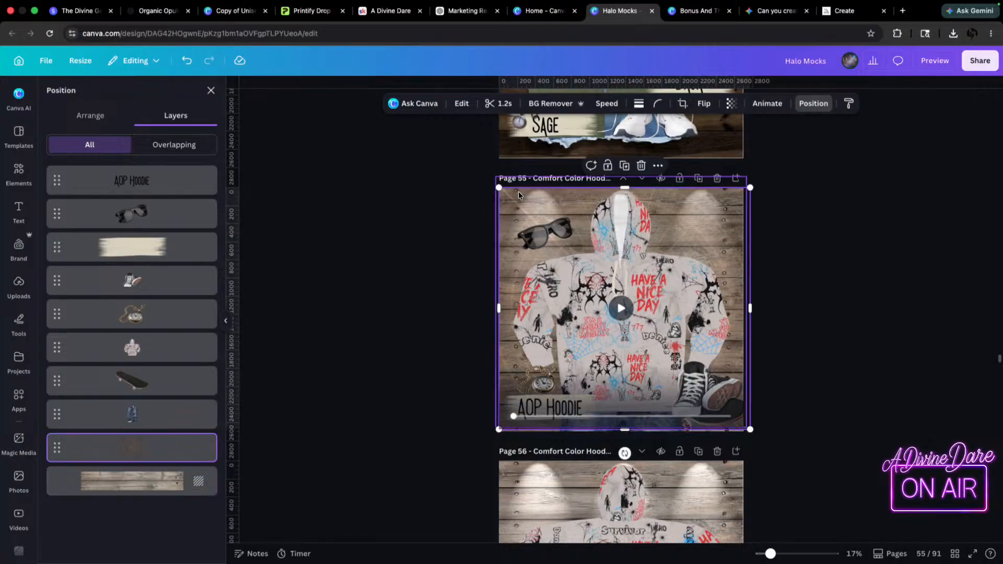
right_click(192, 447)
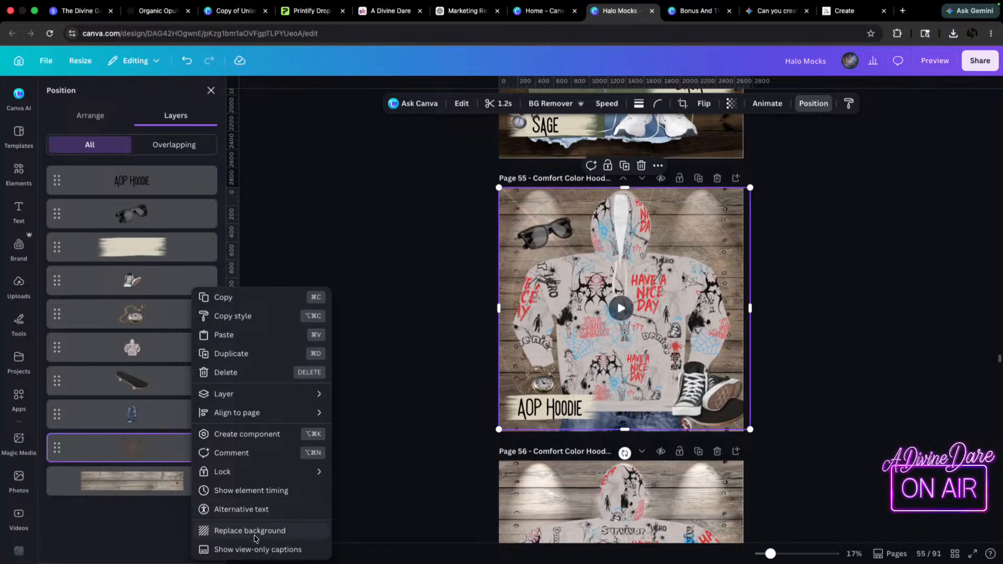
click(255, 532)
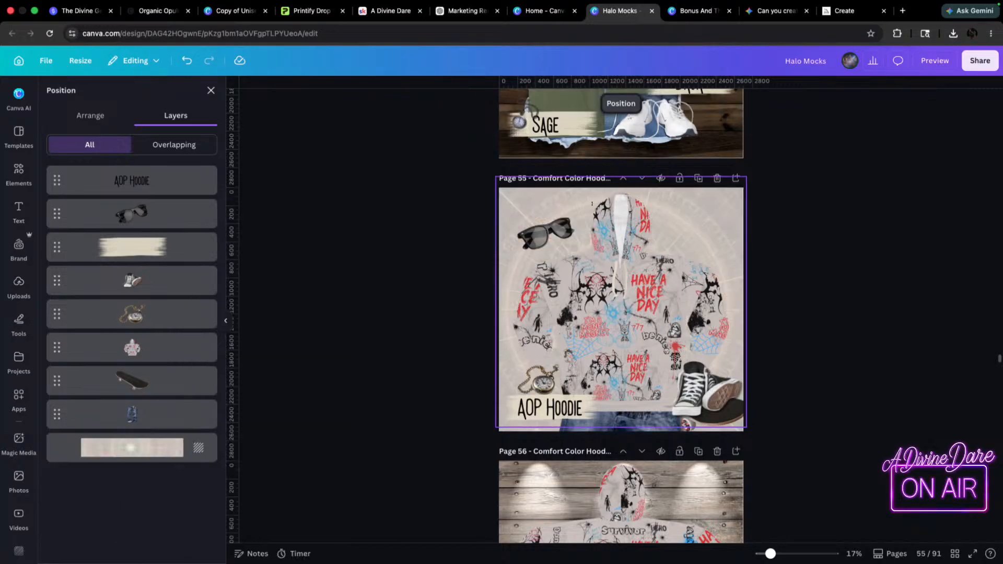
- Try a stronger opacity on the video background, preview it, and undo the background replacement
click(726, 104)
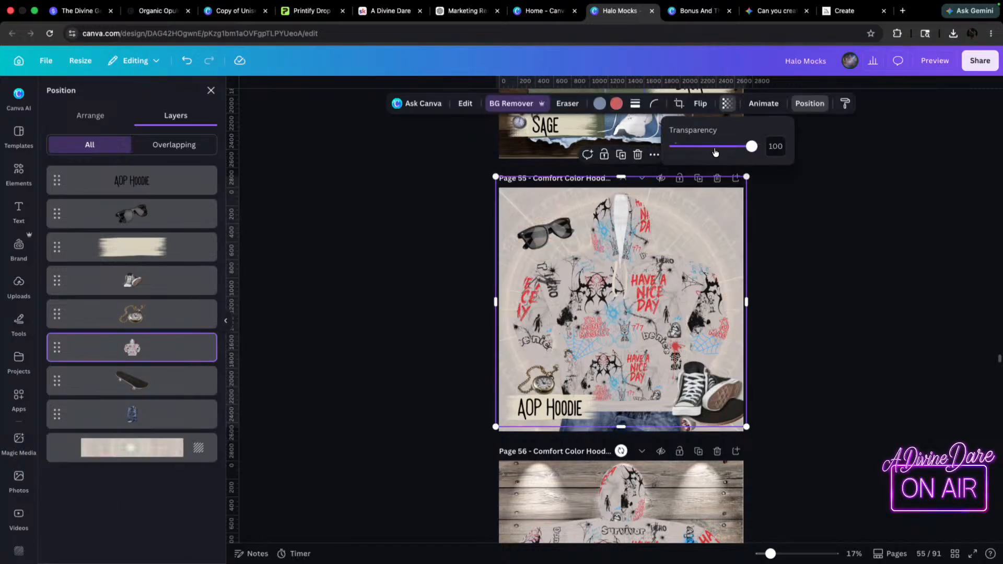
click(139, 450)
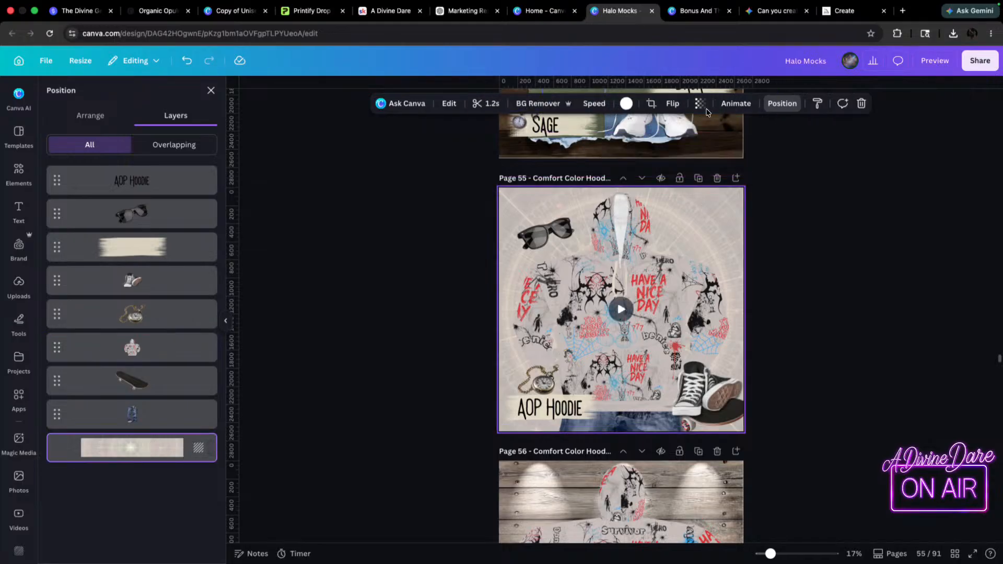
click(703, 106)
drag(674, 148, 704, 151)
click(622, 309)
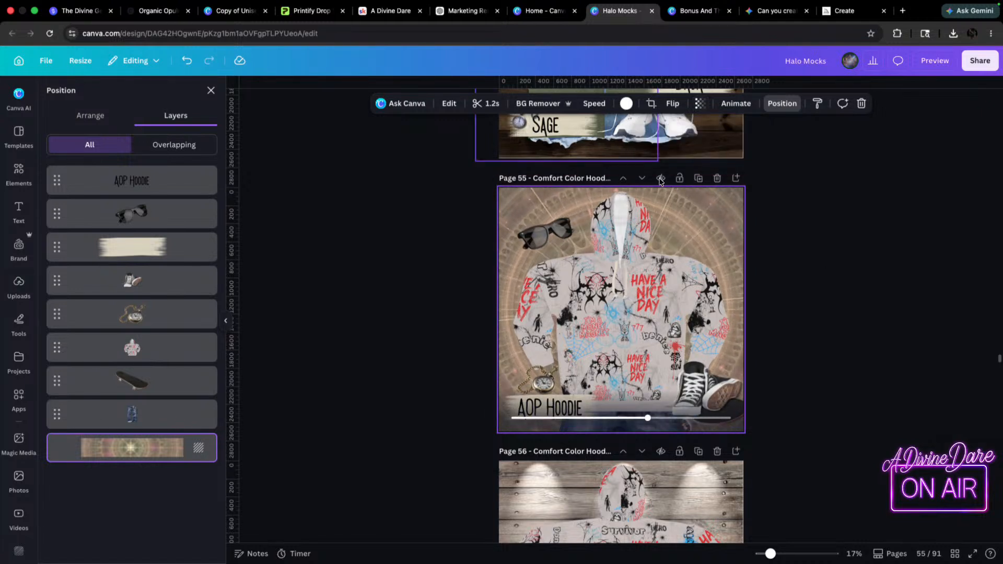
click(782, 103)
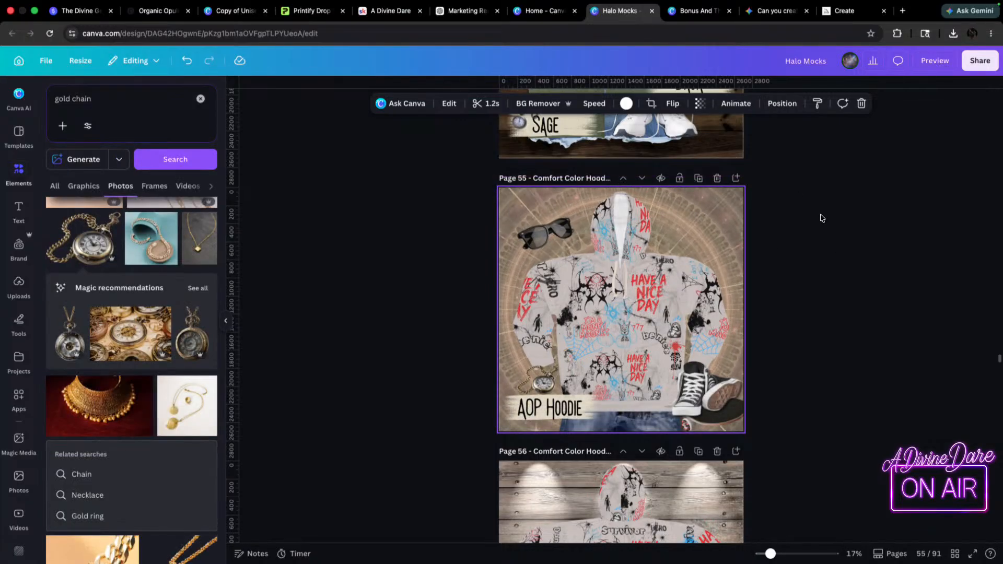
key(ctrl+z)
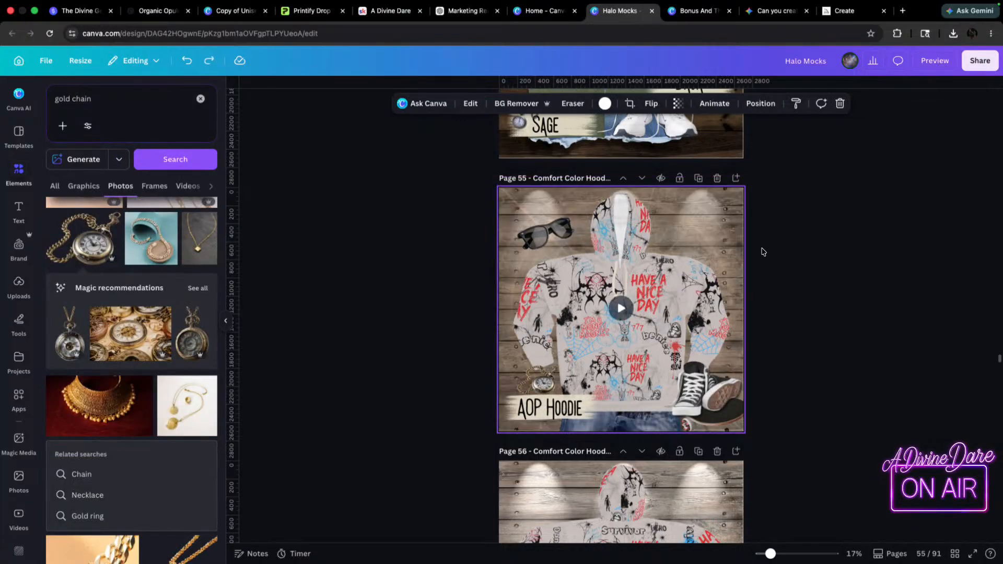
- Set the overlay video's transparency to 60 above the wooden background and compare page 55 with page 56
click(677, 104)
click(760, 103)
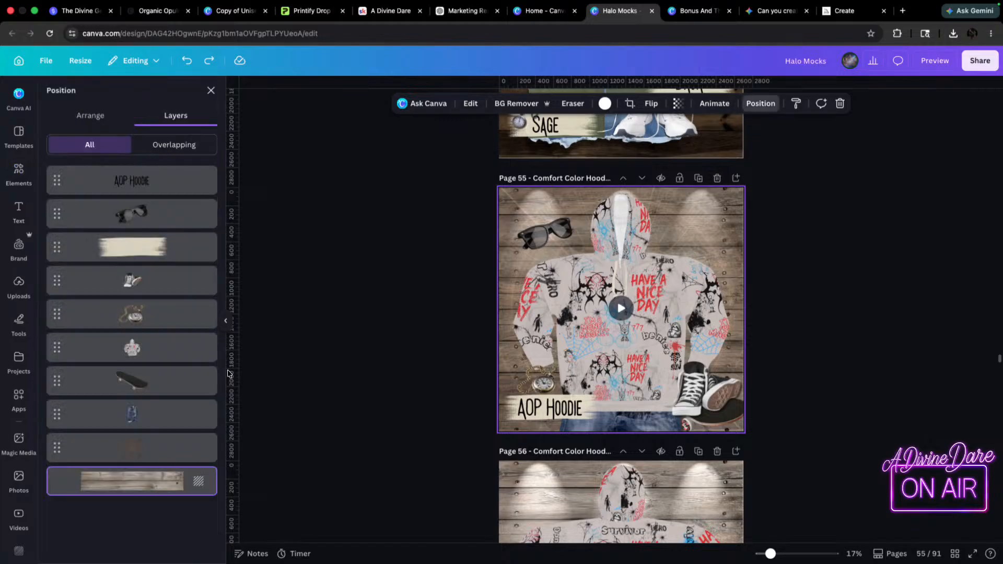
click(141, 453)
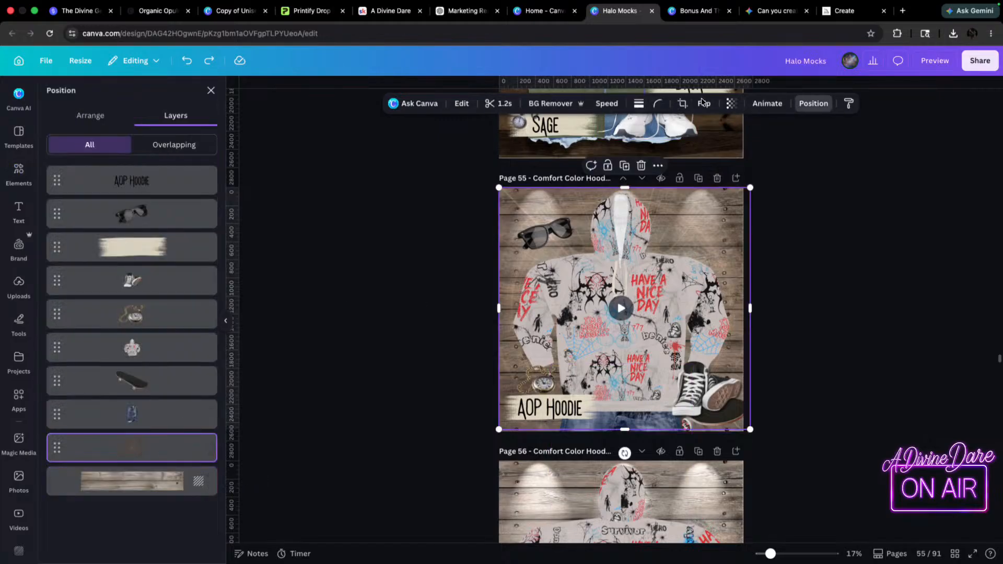
click(731, 103)
drag(701, 145, 738, 151)
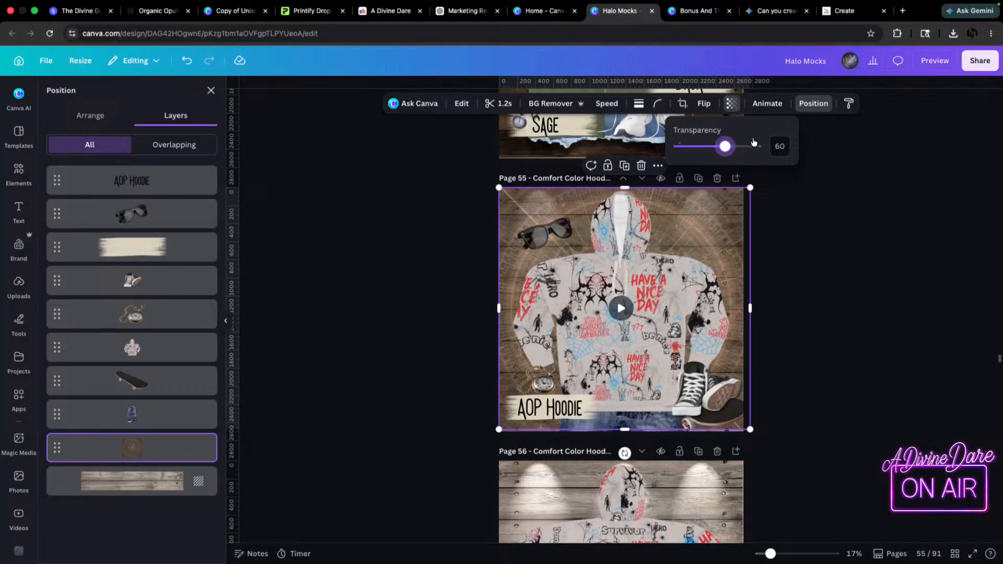
scroll(752, 222, down, 5)
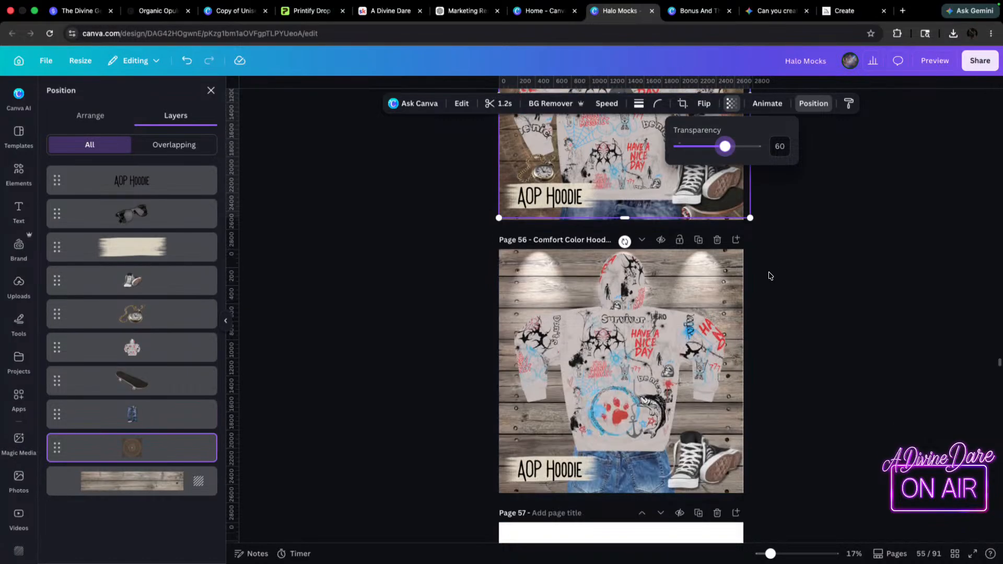
scroll(779, 308, up, 4)
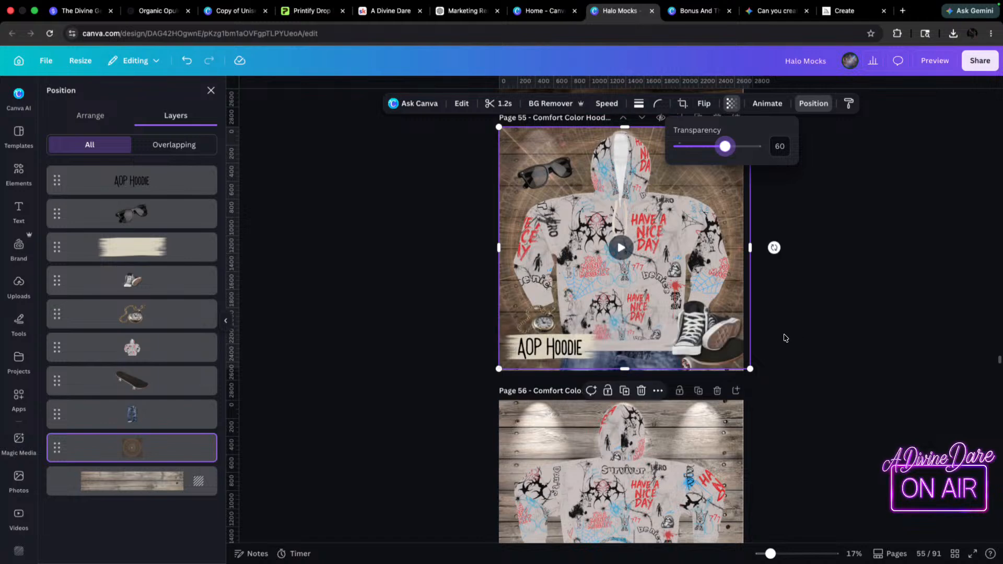
- Replace the AOP Hoodie label text on page 56 with "BACK"
scroll(783, 337, down, 7)
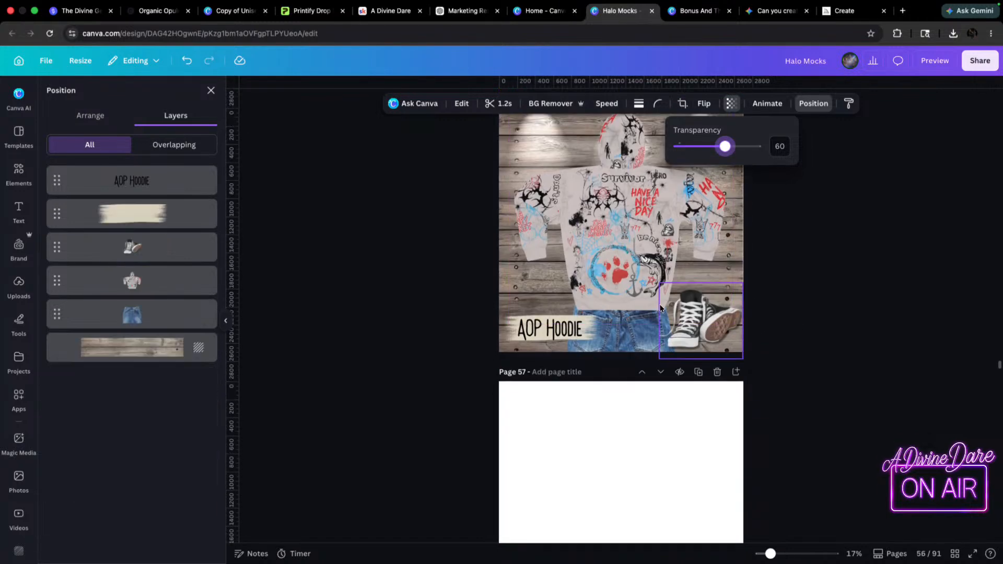
click(570, 334)
click(570, 334)
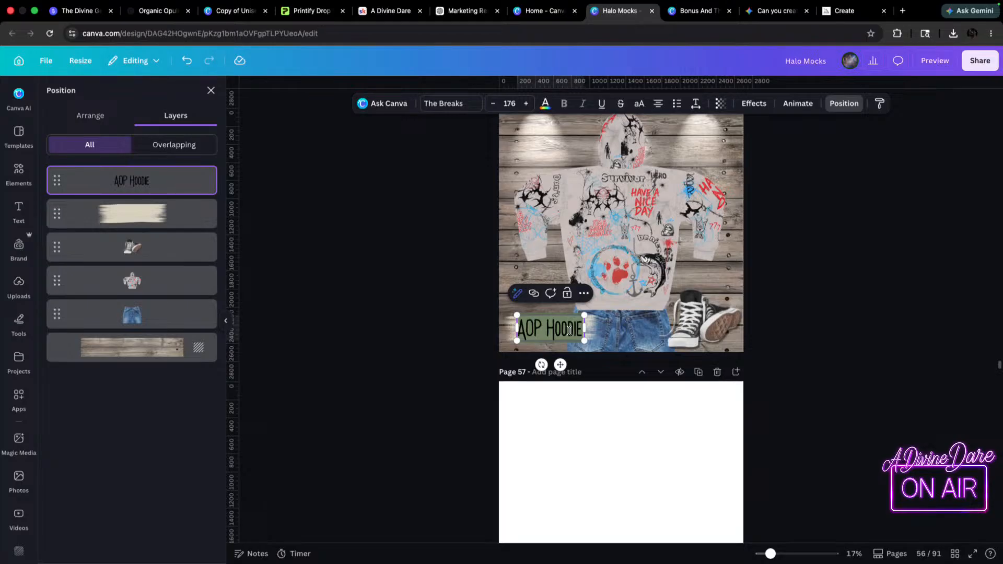
click(547, 326)
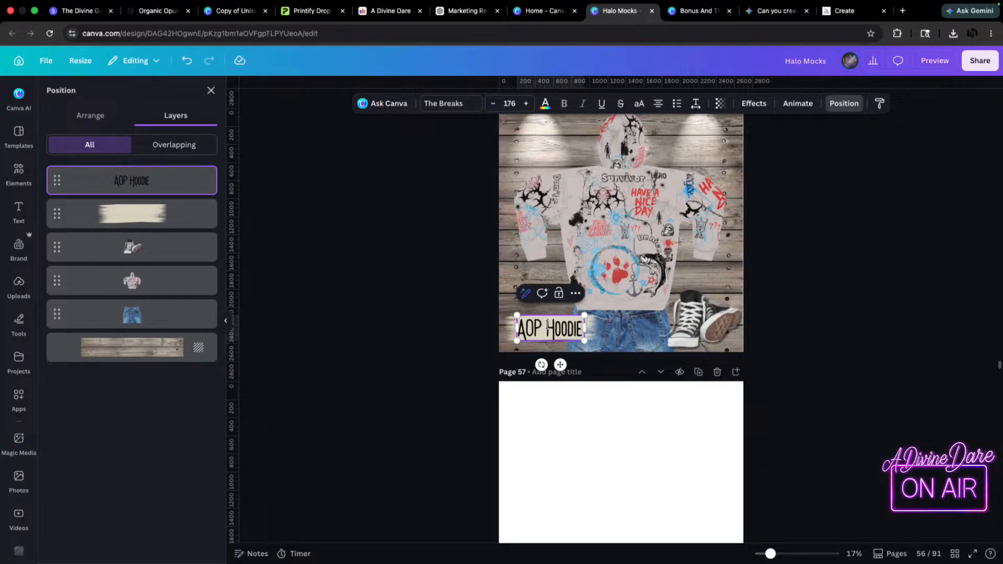
key(BackSpace)
key(BackSpace)
key(BackSpace)
key(BackSpace)
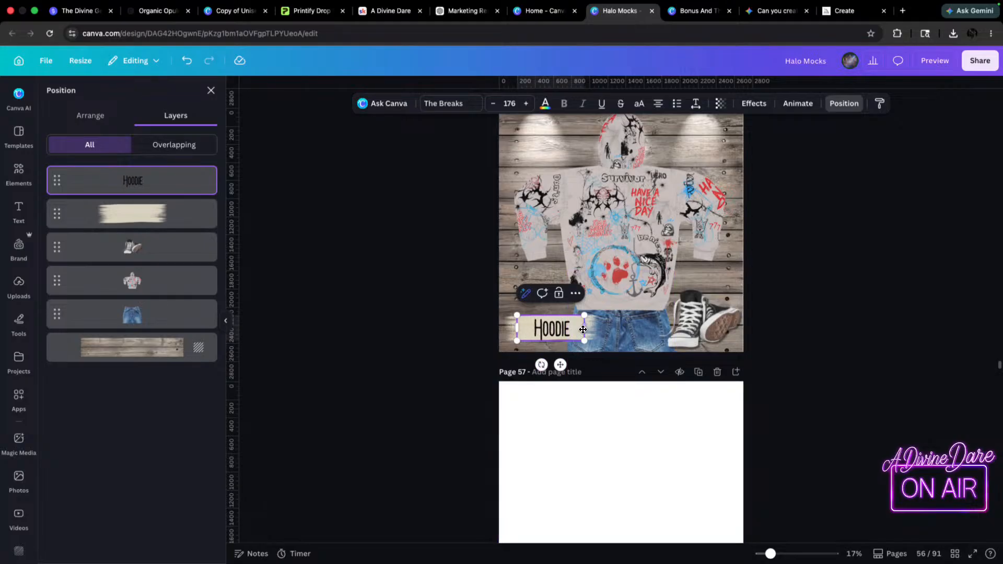
drag(573, 329, 528, 326)
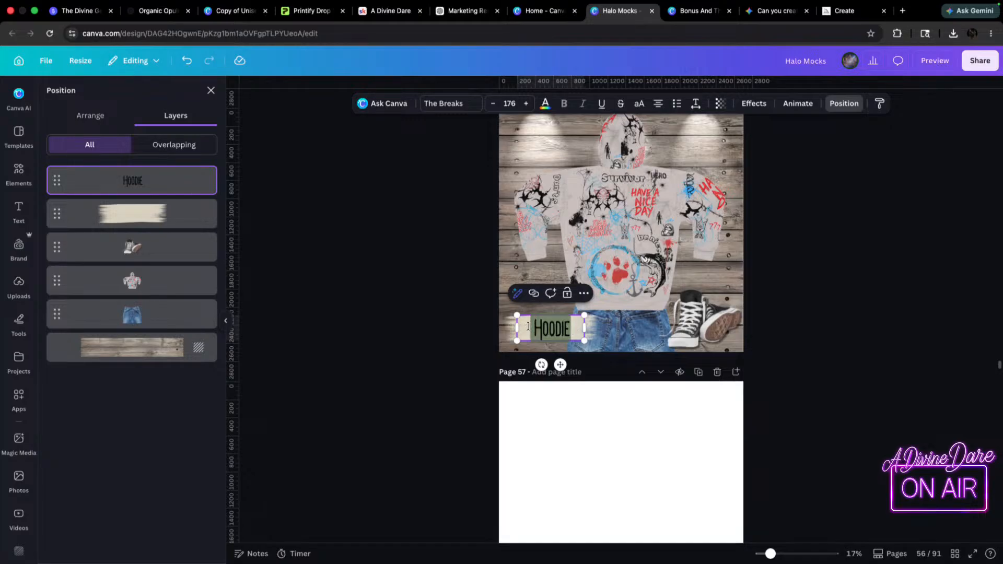
text(BACL)
text(K)
key(Escape)
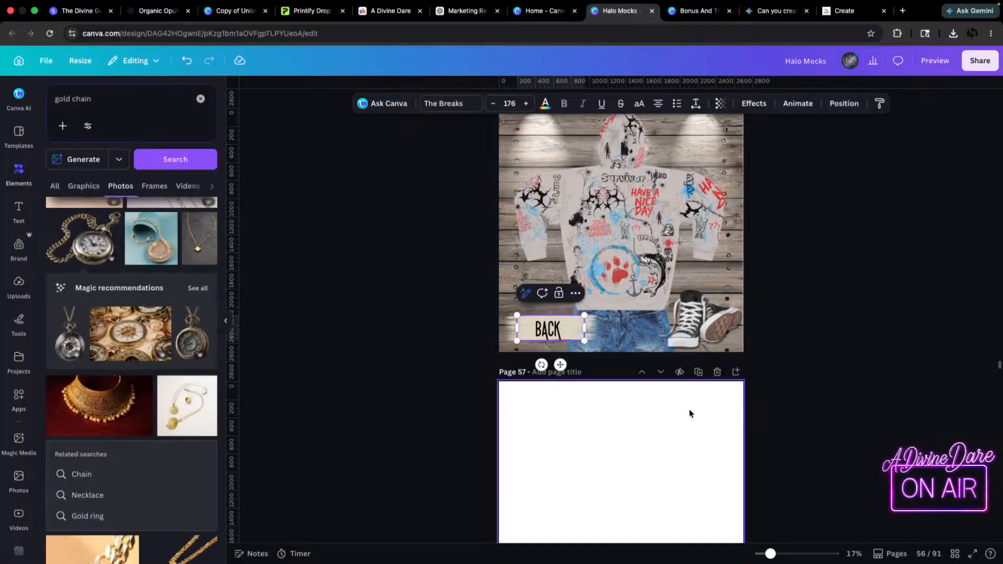
- Delete the blank page 57 that follows the hoodie back page
scroll(717, 384, down, 5)
click(650, 219)
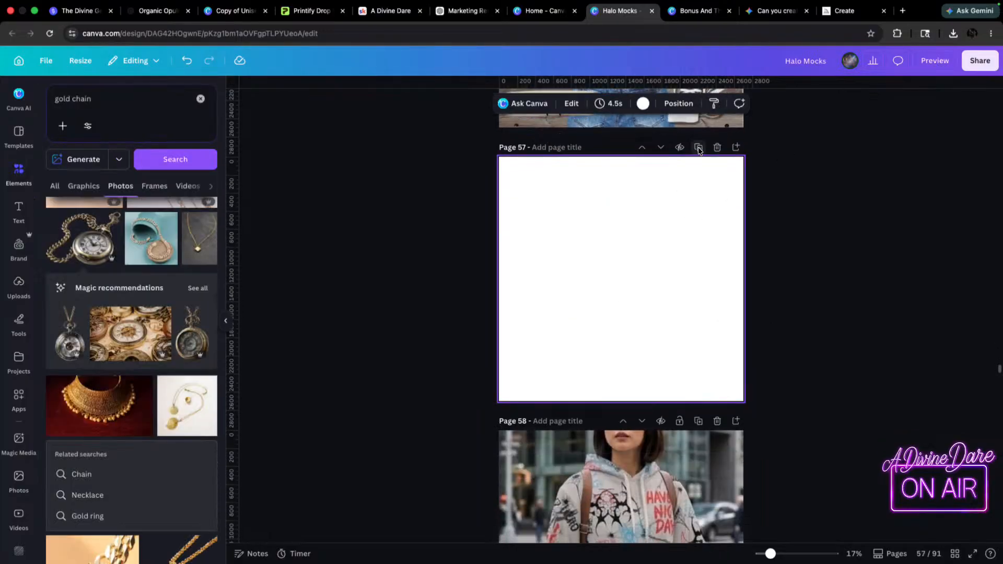
click(717, 147)
scroll(675, 371, up, 3)
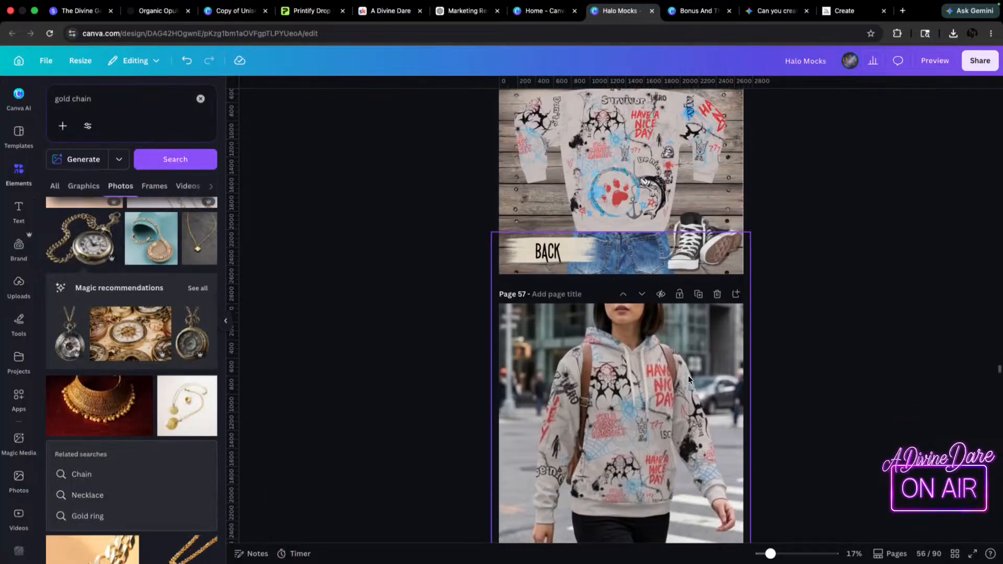
- Undo the deletion of the blank page after the hoodie back page and reload the design
scroll(676, 367, down, 15)
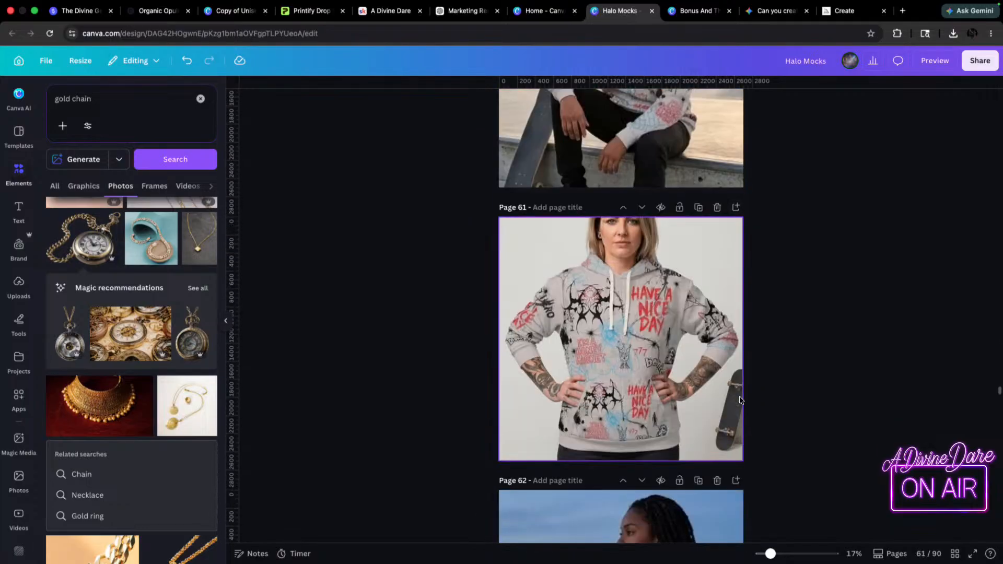
key(super+z)
scroll(731, 381, up, 12)
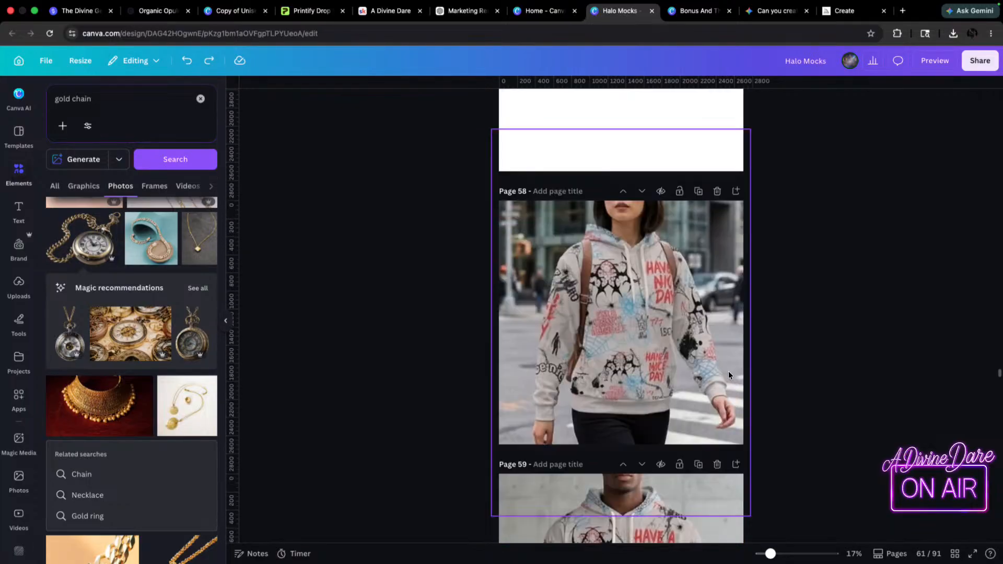
click(647, 311)
click(50, 33)
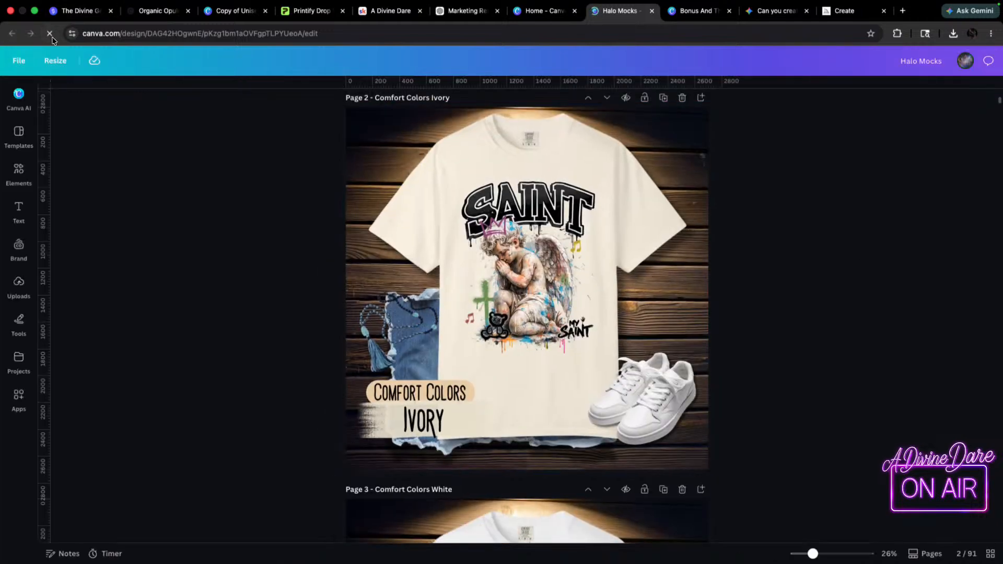
- Delete the blank page 57 that follows the hoodie back page in the reloaded design
click(18, 172)
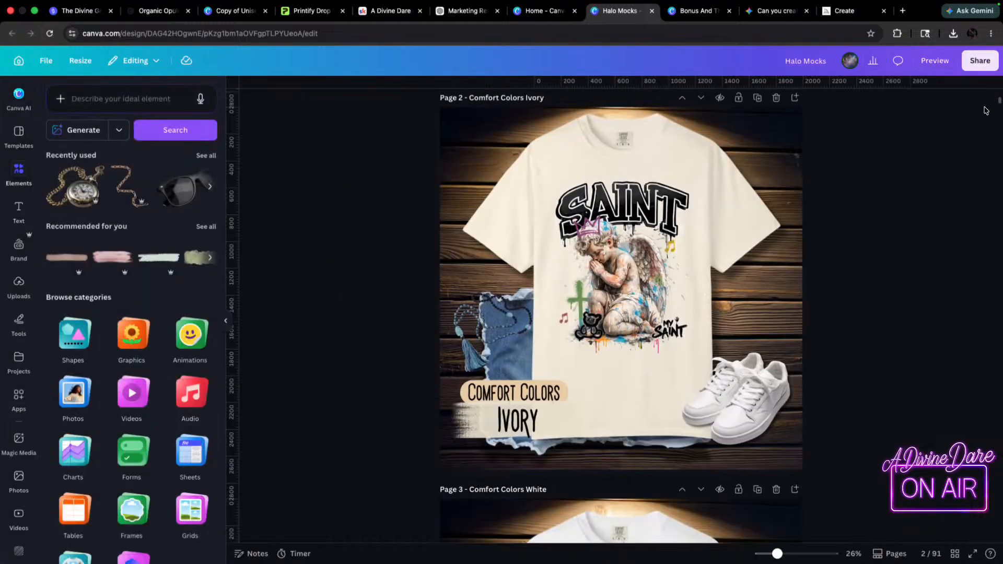
drag(999, 104, 939, 342)
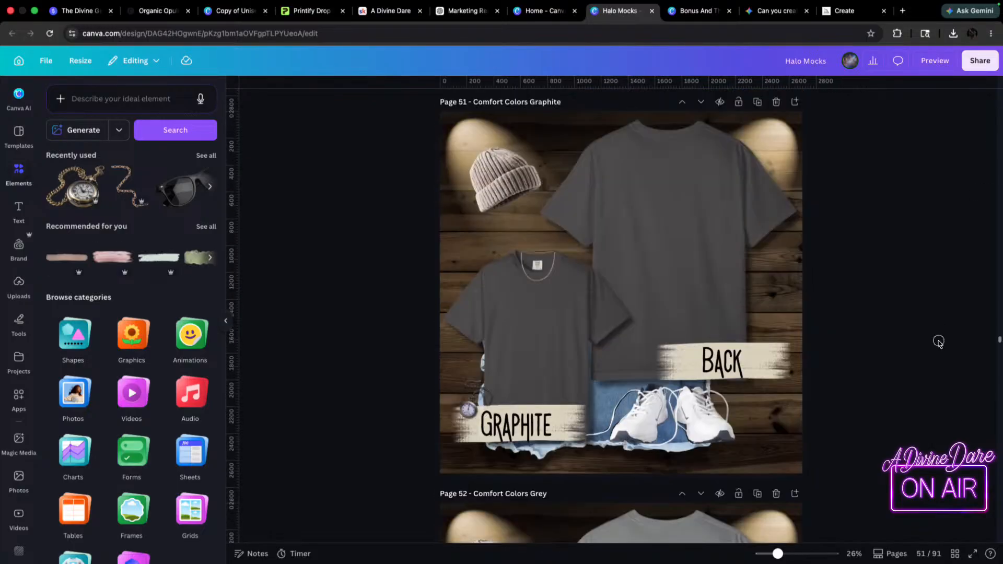
ctrl+scroll(887, 317, down, 5)
scroll(793, 381, down, 6)
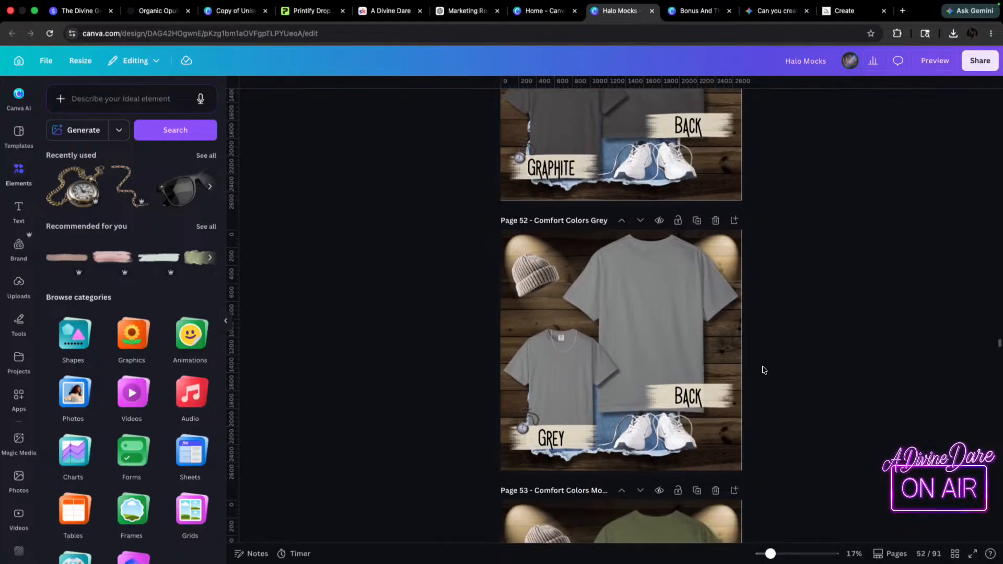
scroll(767, 350, down, 15)
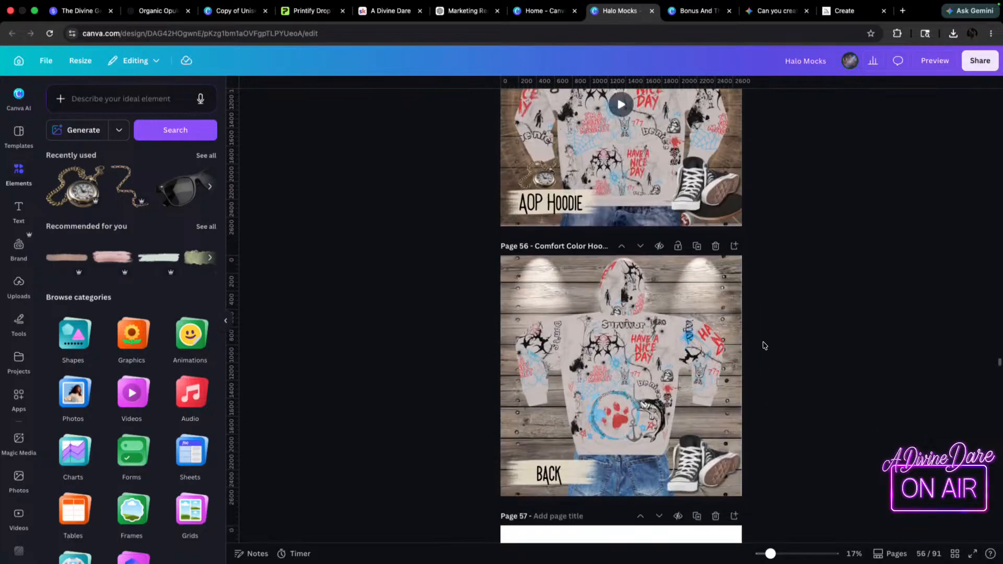
click(664, 308)
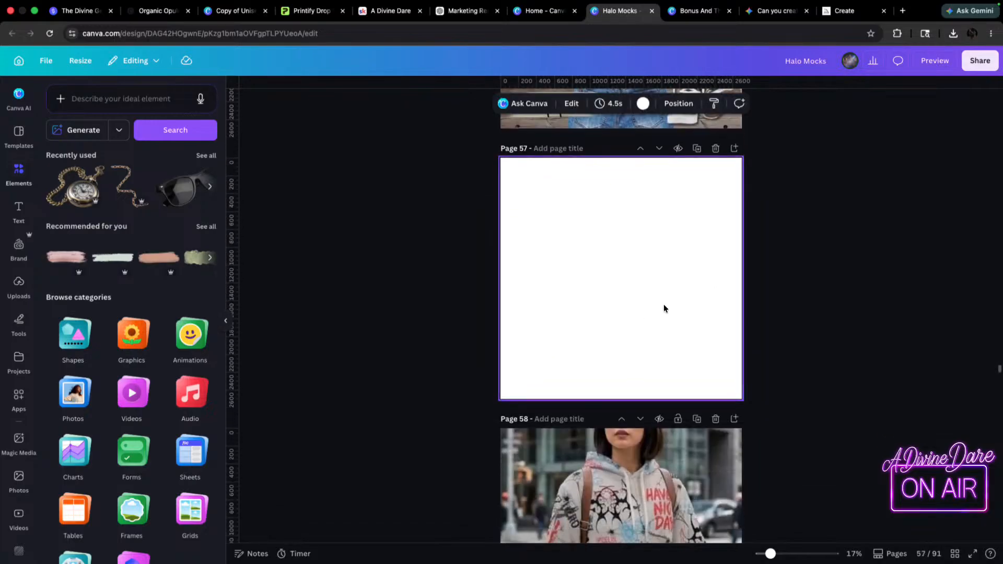
click(716, 149)
- Look through the hoodie model photo pages after the back page, down to the blank page 63
scroll(797, 208, down, 7)
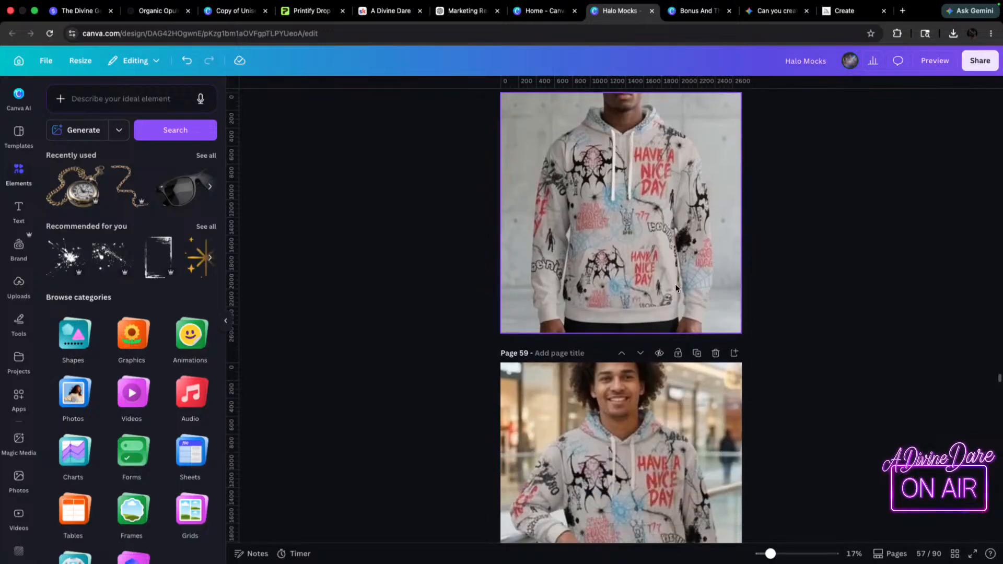
scroll(780, 306, down, 1)
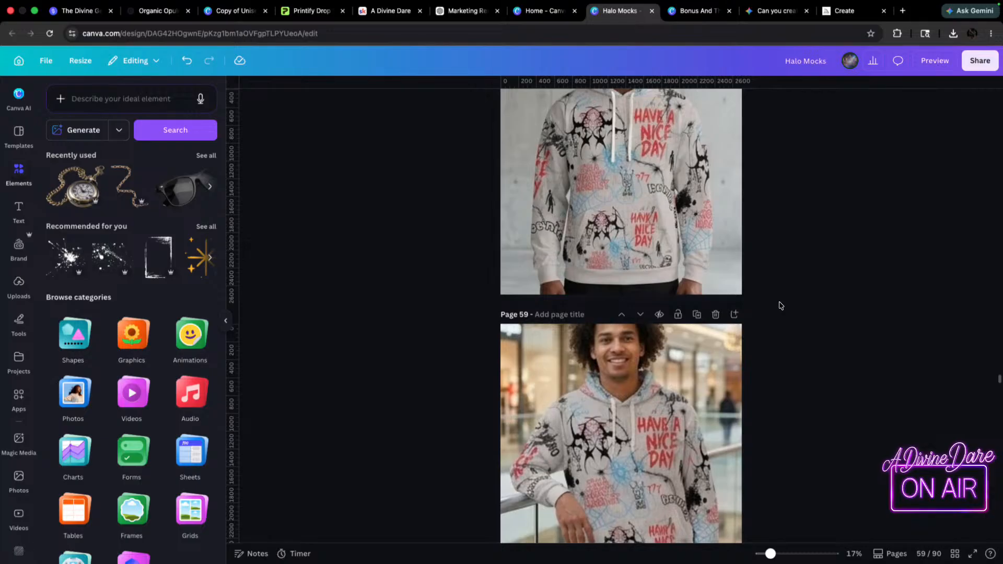
scroll(781, 306, down, 1)
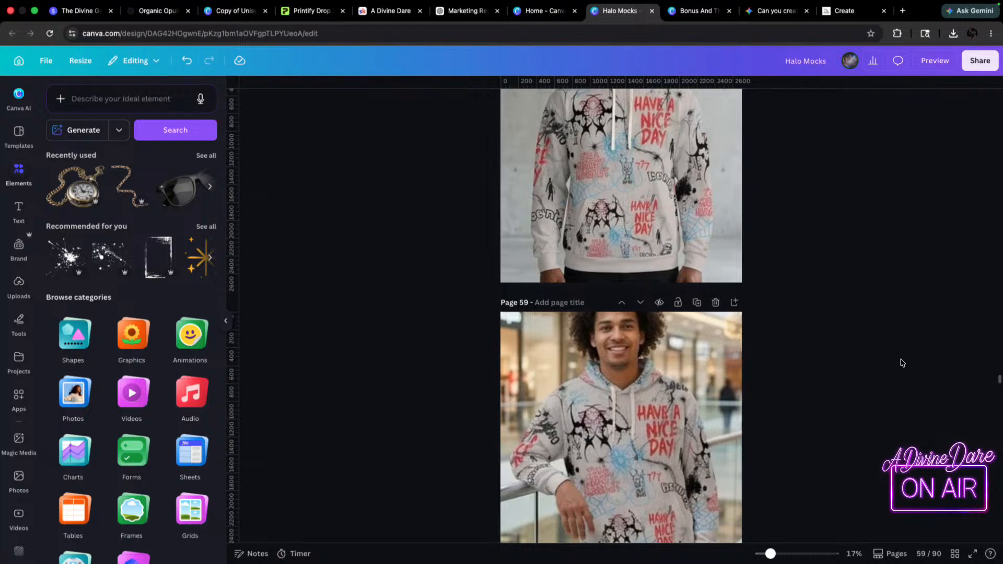
scroll(844, 405, down, 15)
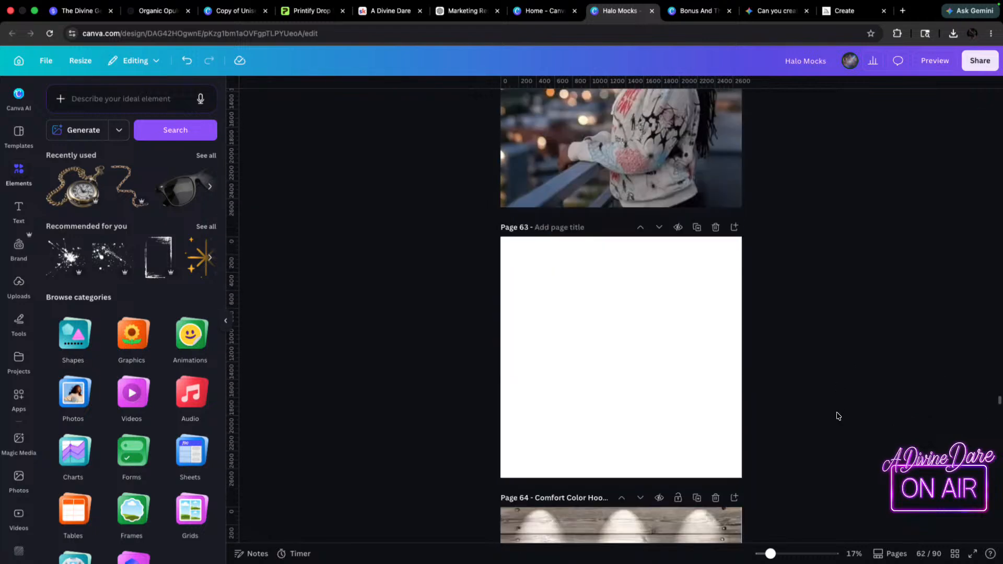
scroll(838, 416, down, 5)
scroll(839, 416, up, 5)
click(590, 349)
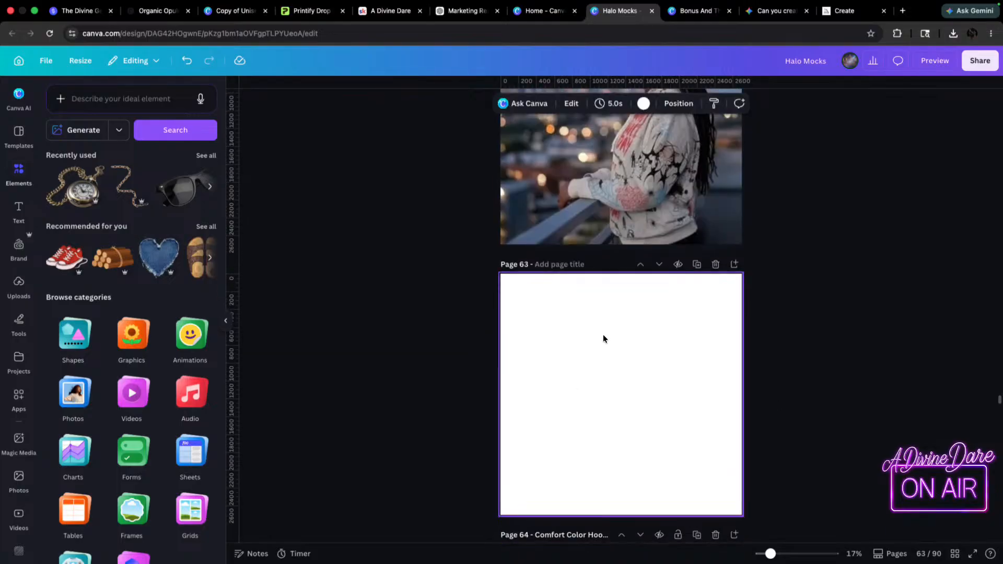
- Try placing the page 62 skyline model photo on the blank page 63, and remove it again
click(671, 189)
drag(671, 189, 643, 459)
mouse_move(722, 391)
mouse_down()
mouse_move(745, 411)
mouse_move(718, 400)
mouse_up()
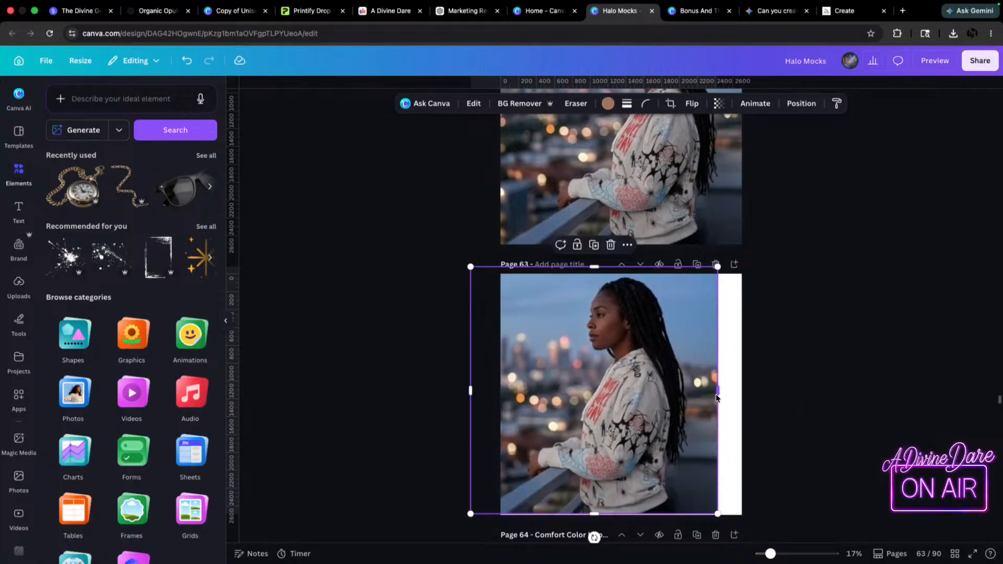
key(Delete)
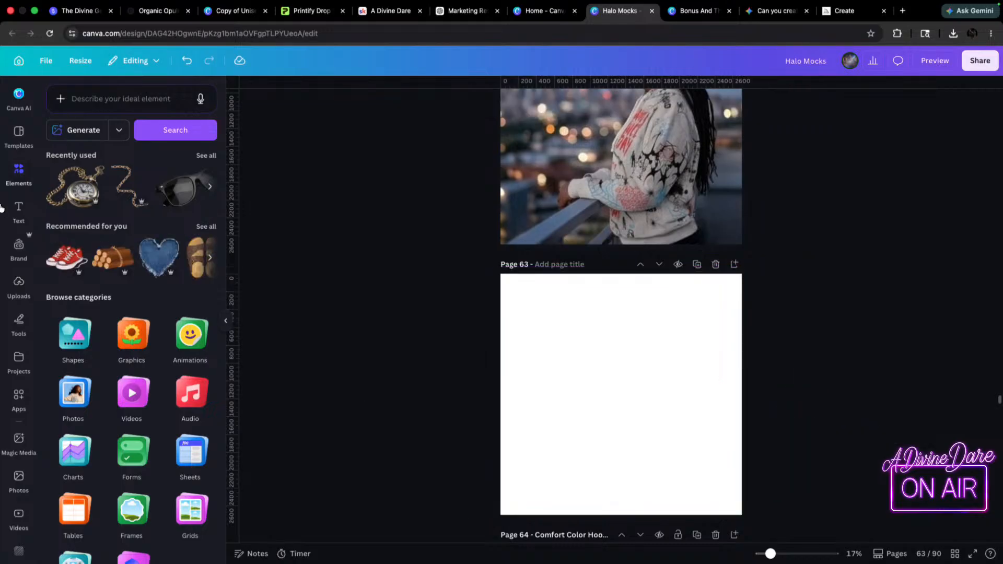
- Insert the uploaded collage of hoodie model photos on the blank page 63 and inspect it up close
click(21, 298)
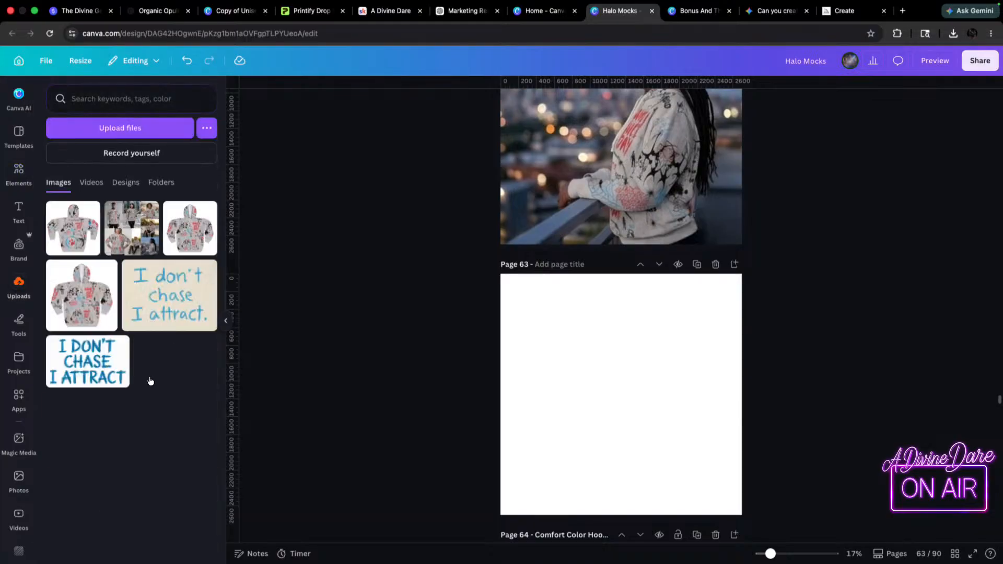
click(148, 212)
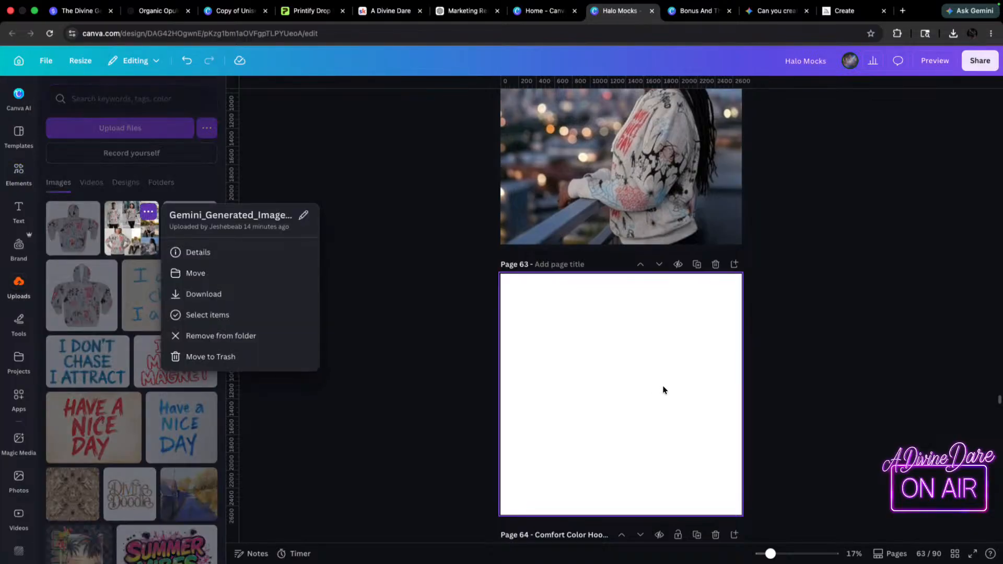
click(654, 389)
click(135, 227)
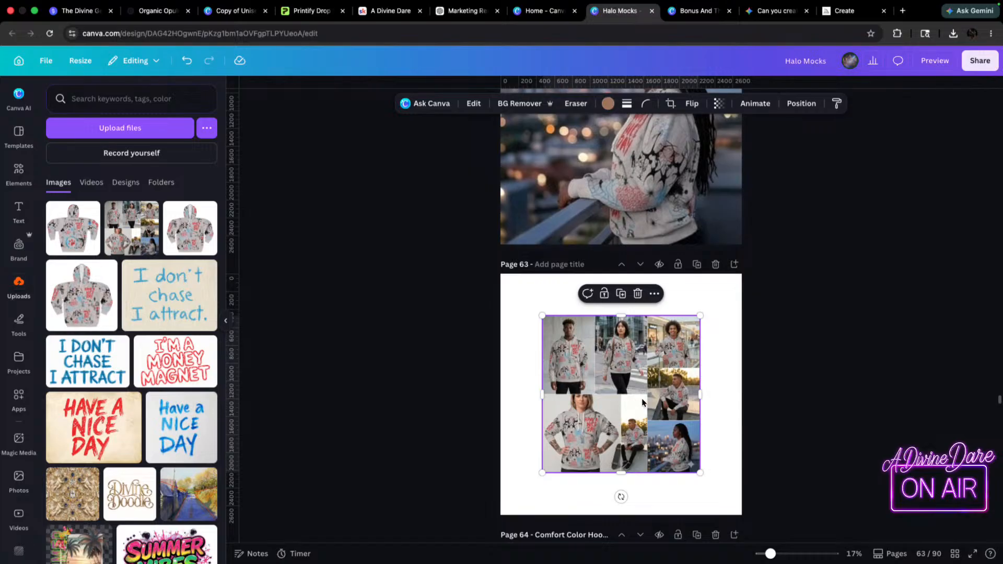
scroll(640, 405, up, 5)
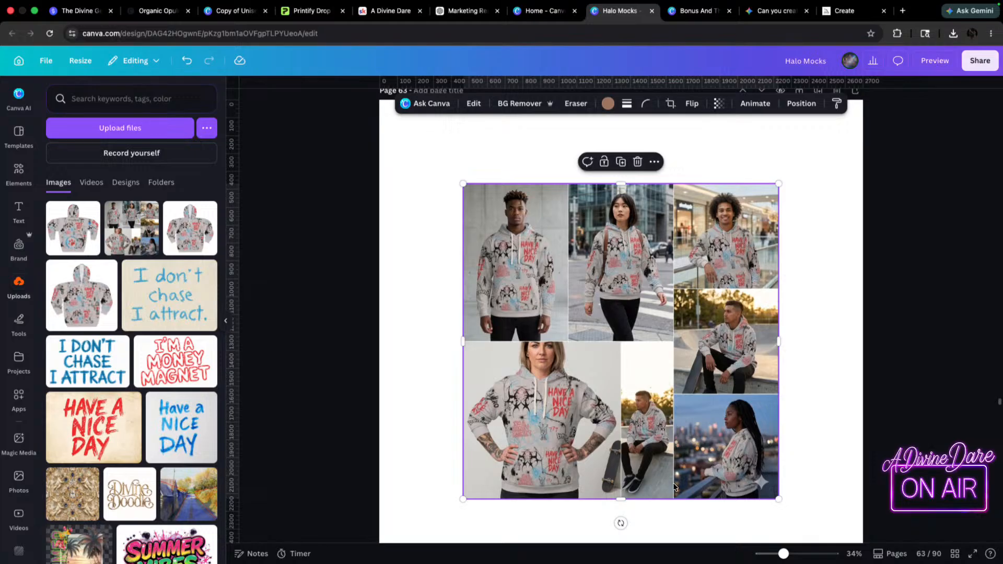
scroll(526, 289, down, 5)
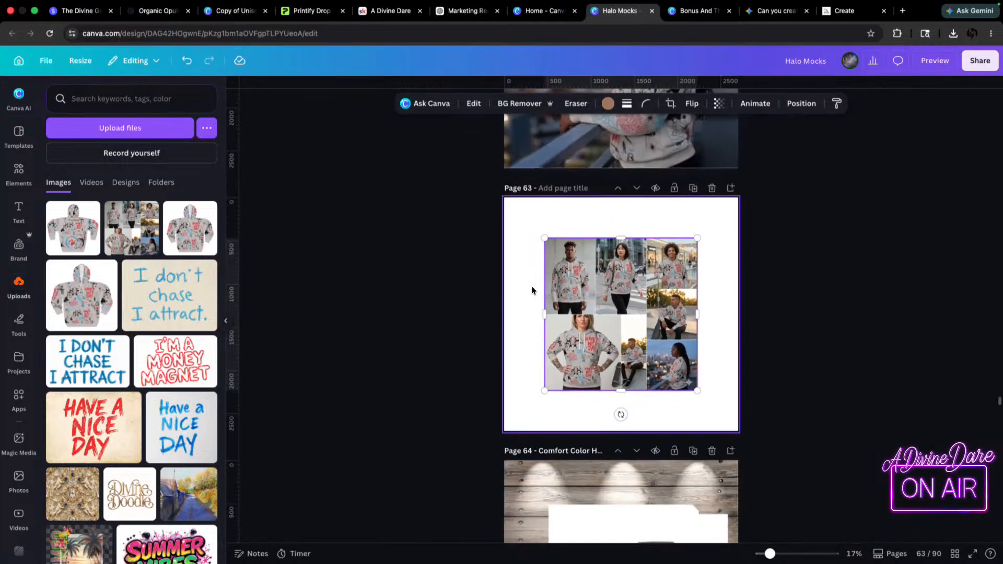
- Duplicate the AOP Hoodie front page 55 directly after itself
scroll(643, 294, up, 15)
scroll(645, 296, up, 6)
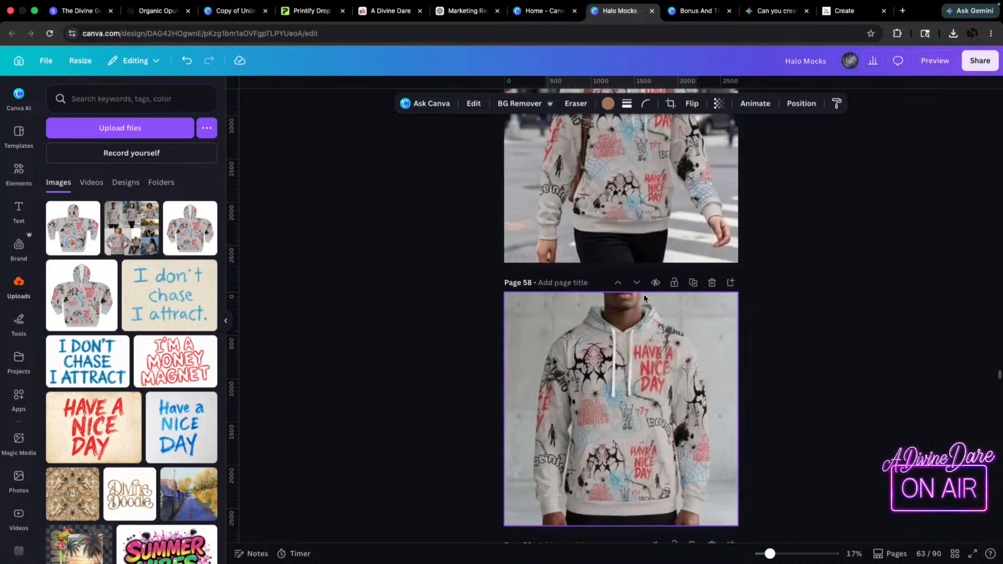
scroll(644, 298, up, 8)
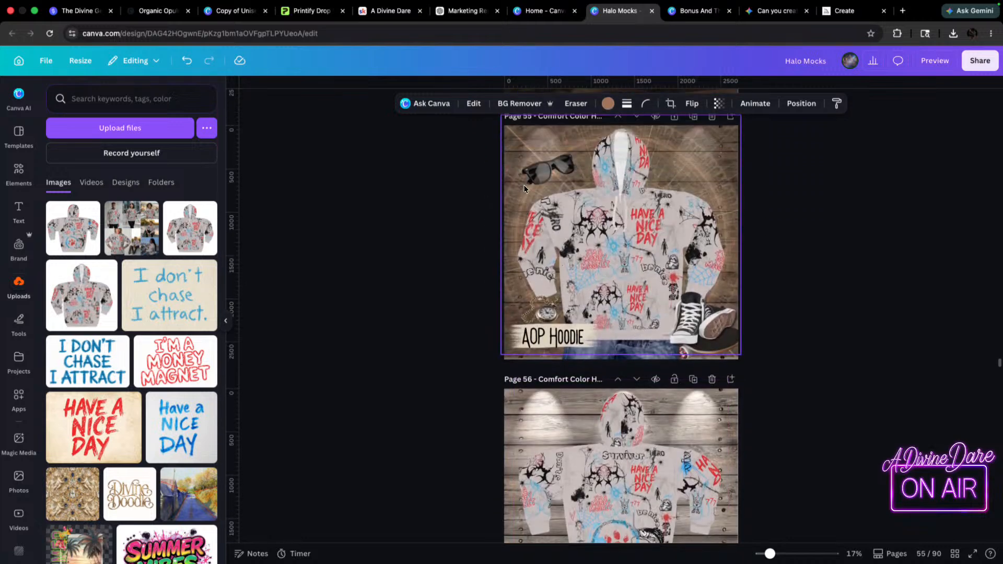
click(562, 162)
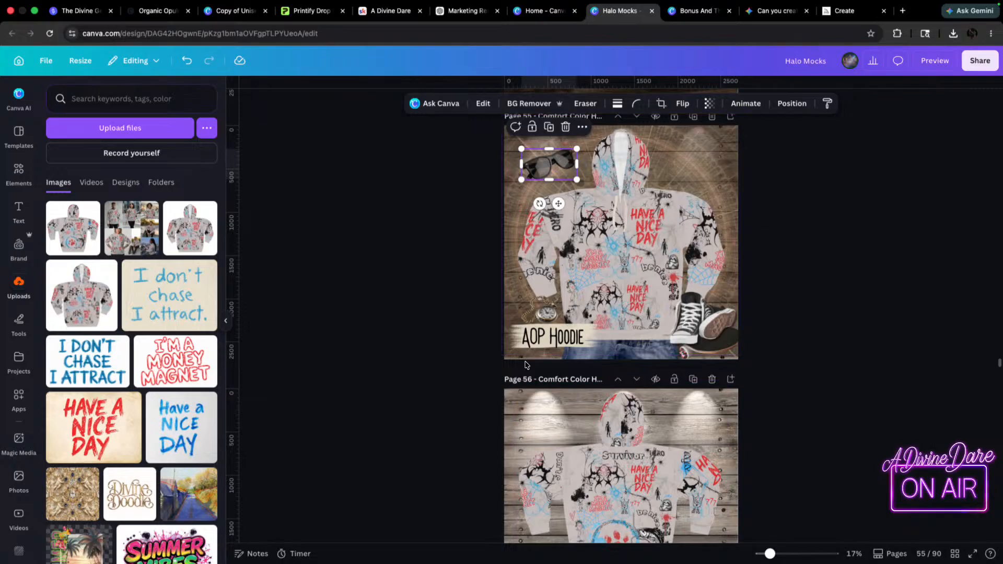
click(713, 117)
key(super+z)
click(694, 117)
click(677, 153)
scroll(677, 149, up, 5)
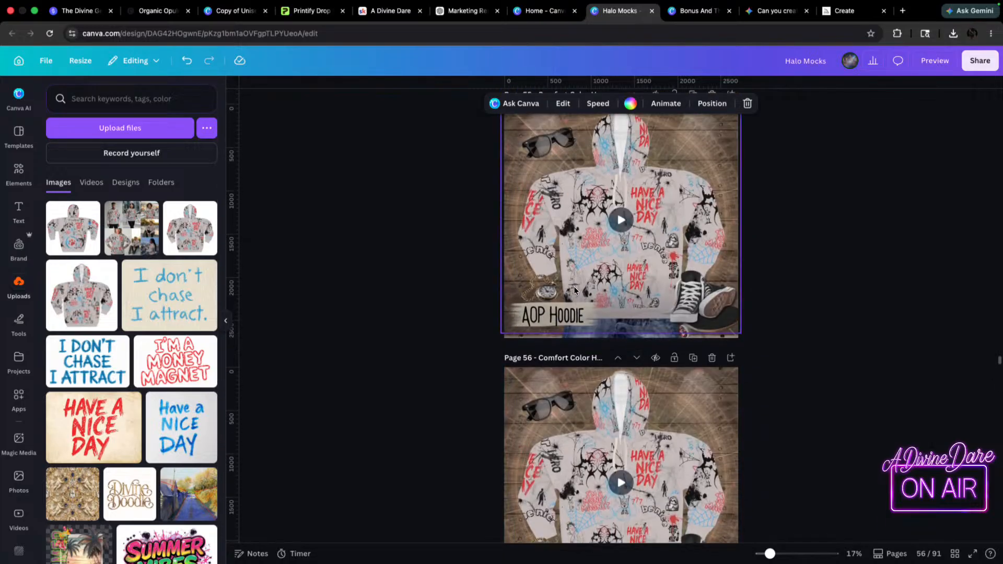
- Locate the AOP Hoodie front page 55 in the overview of all pages and open it
scroll(575, 290, up, 20)
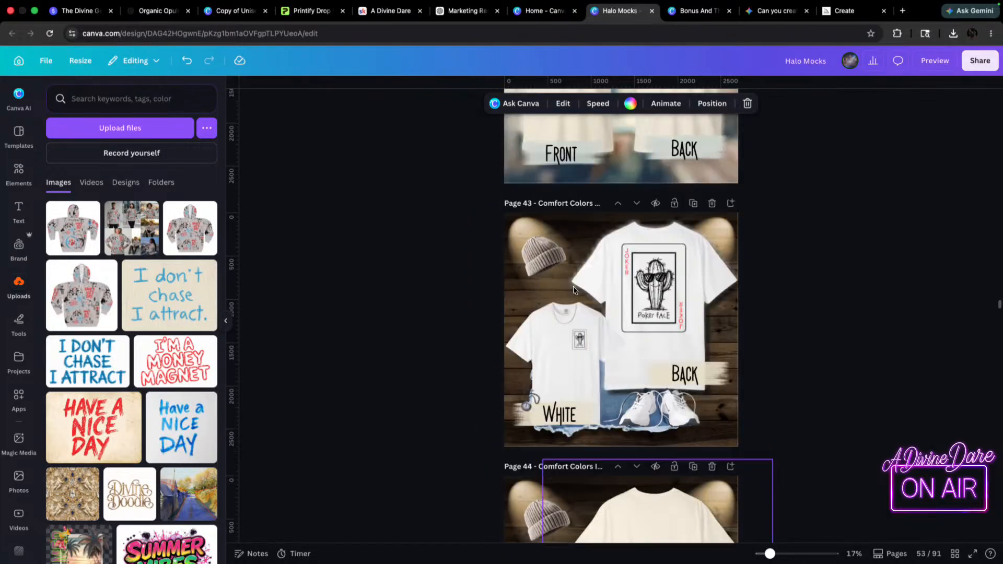
scroll(782, 251, up, 20)
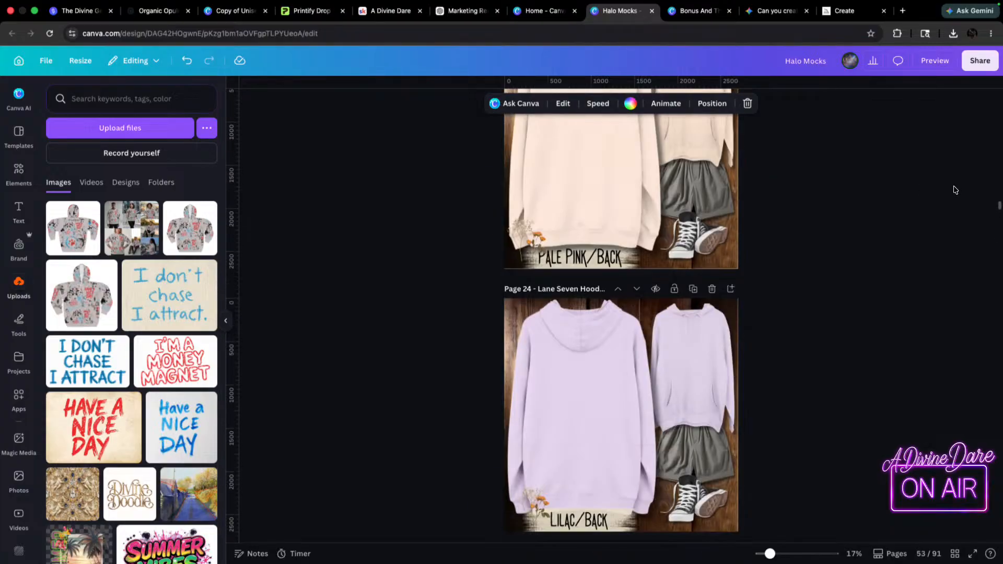
scroll(837, 384, up, 15)
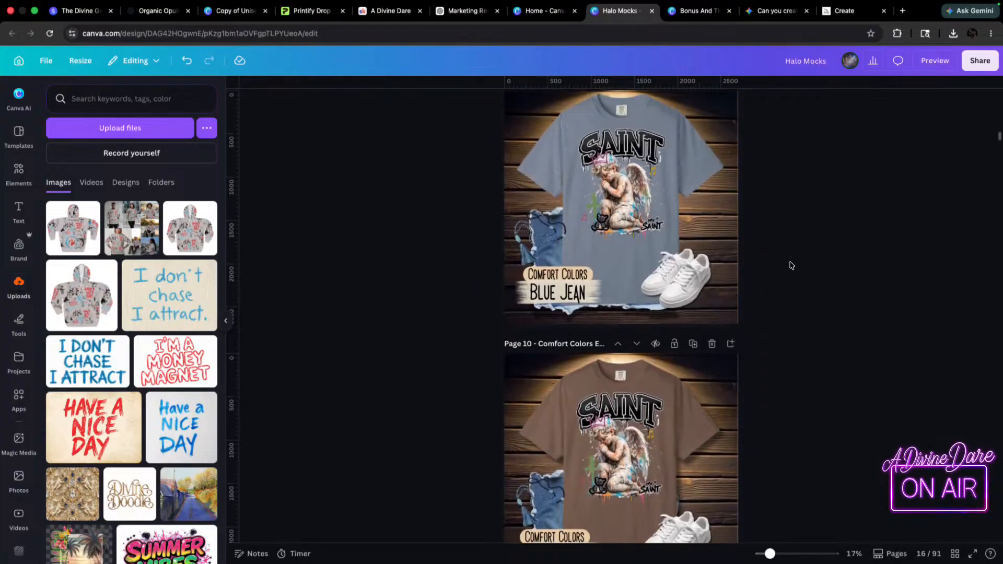
drag(998, 137, 893, 496)
click(953, 554)
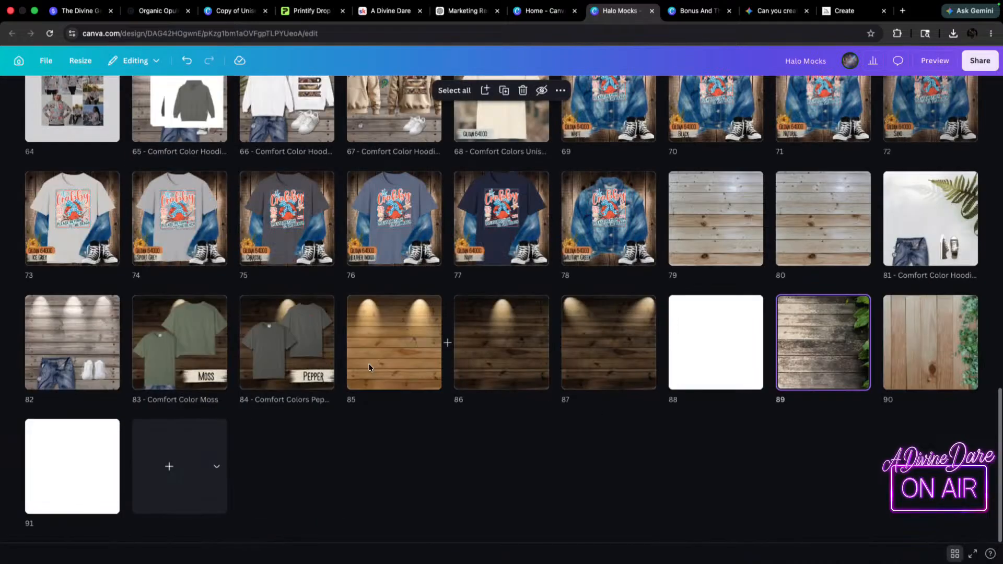
scroll(404, 181, up, 5)
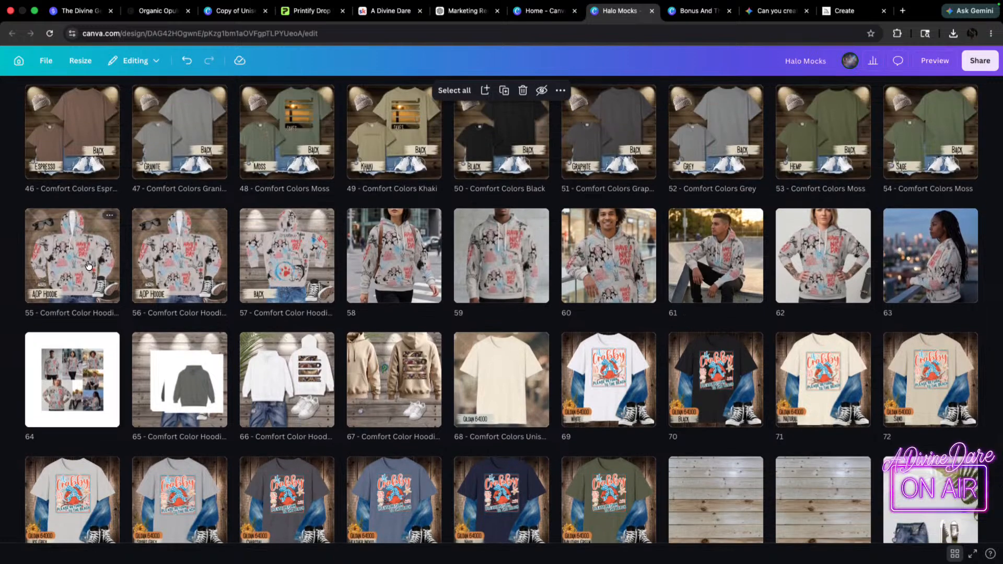
double_click(88, 265)
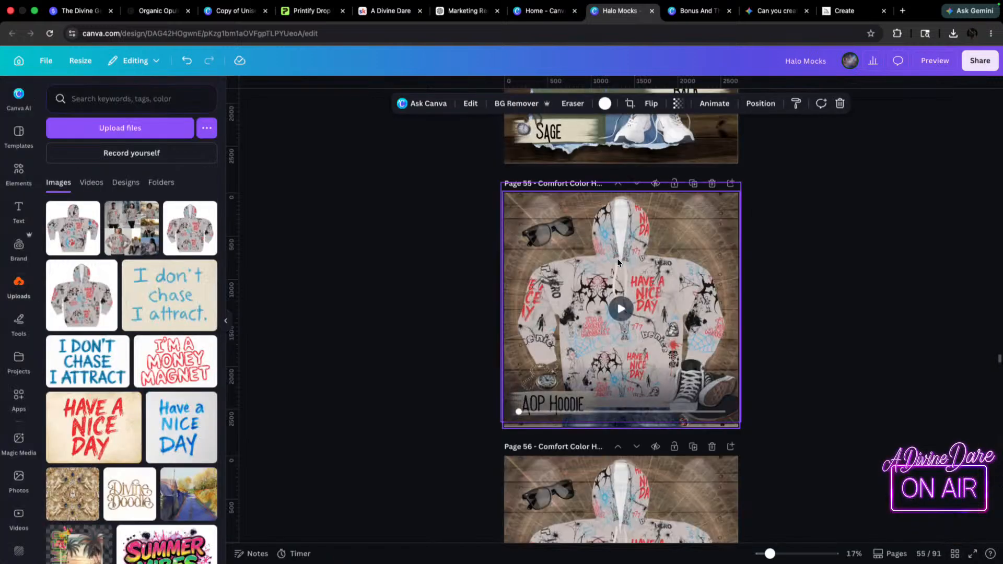
- Replace the AOP Hoodie label text on the duplicated front page 56 with "FRONT"
scroll(721, 434, down, 5)
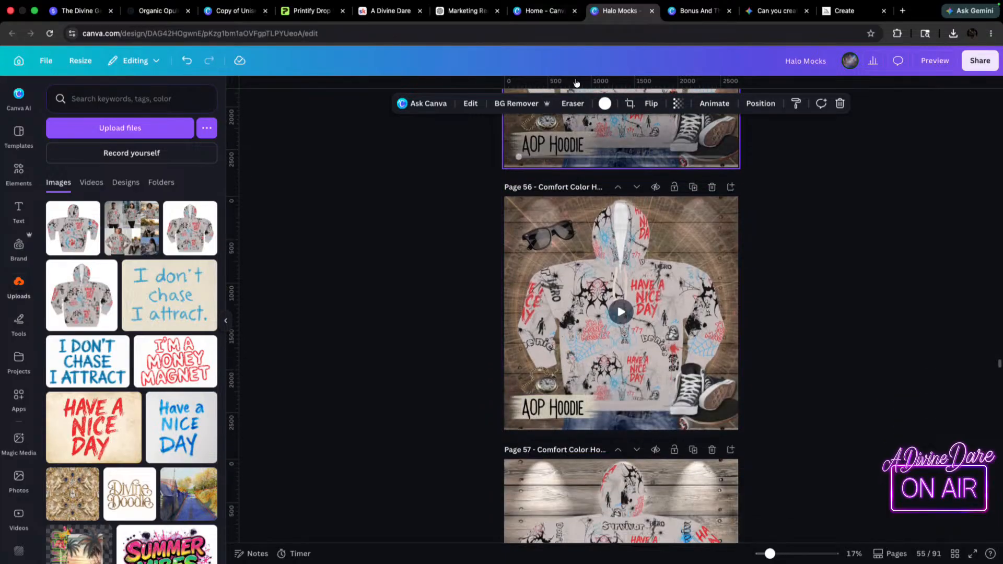
scroll(557, 449, up, 3)
scroll(552, 434, down, 4)
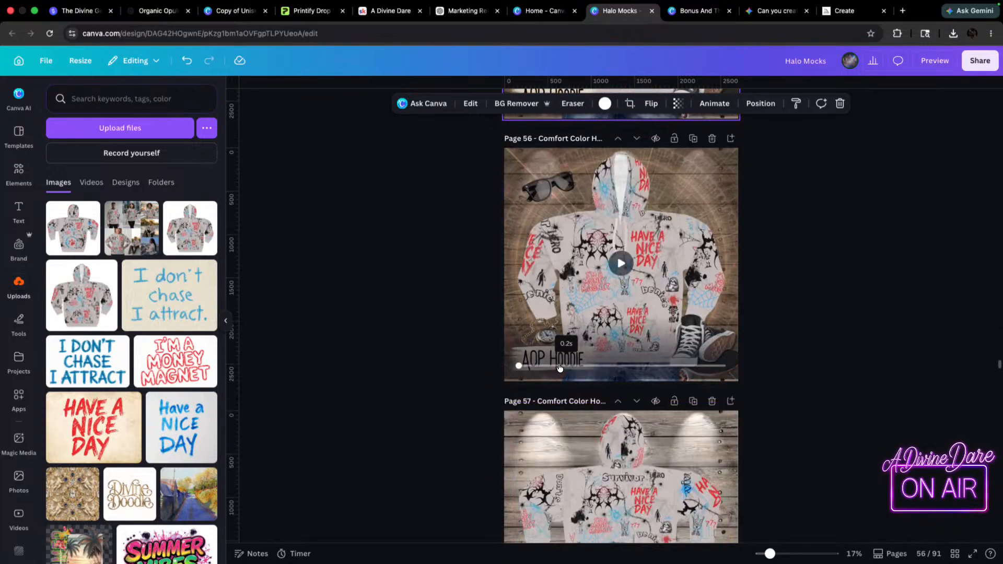
click(481, 299)
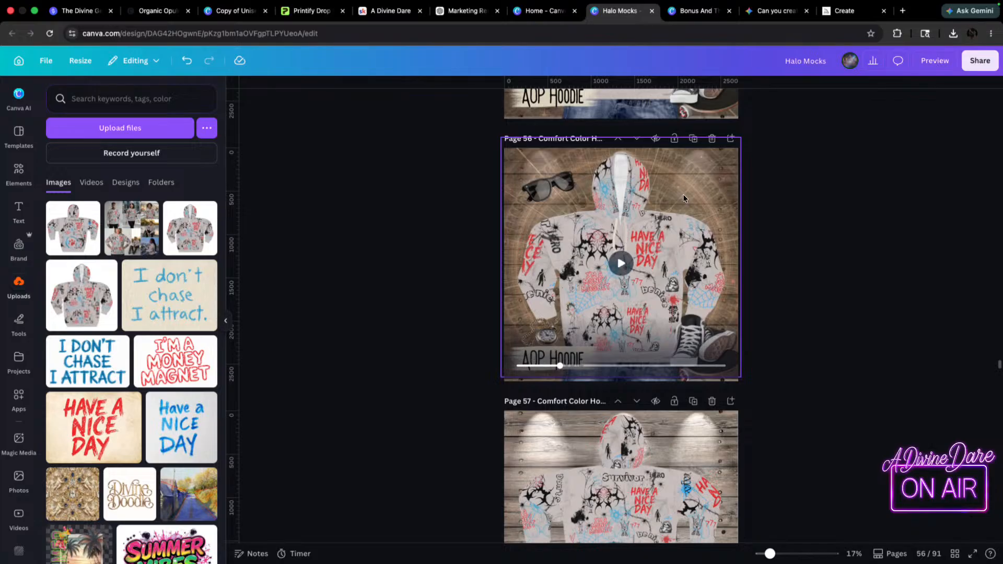
click(679, 204)
click(572, 363)
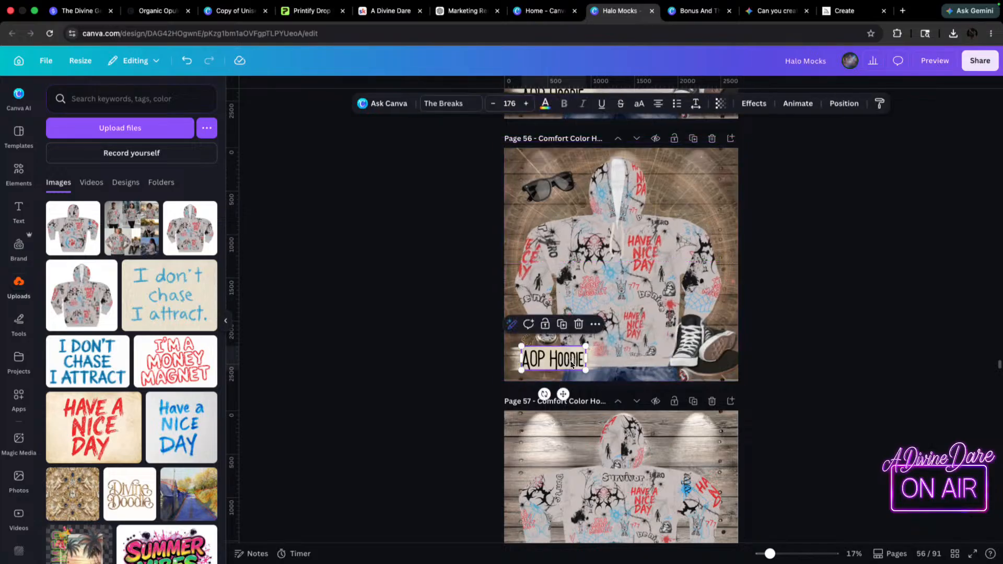
click(571, 364)
text(FRONT)
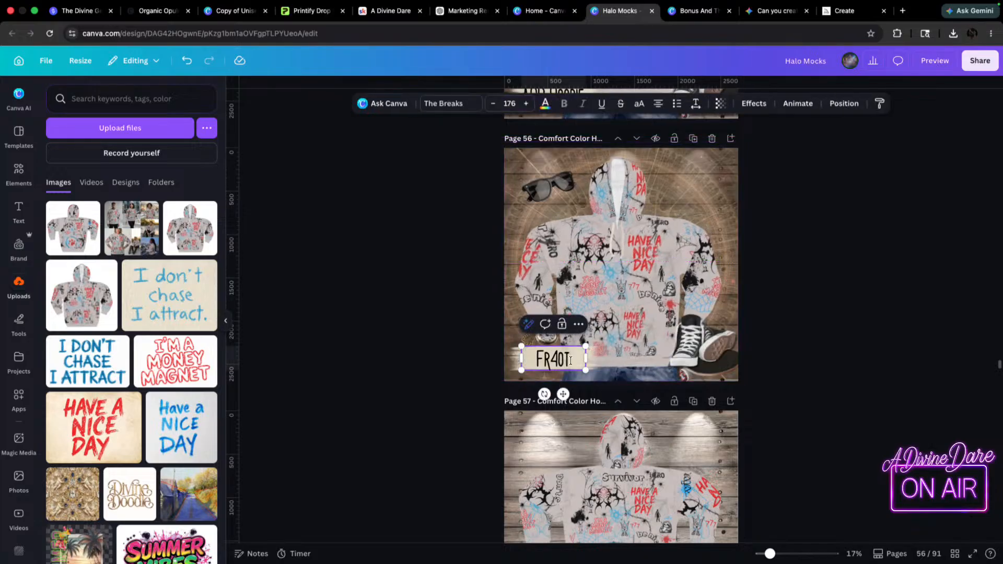
- Correct the label on page 56 to read "FRONT" and nudge the pocket watch slightly down and outward
key(BackSpace)
click(549, 365)
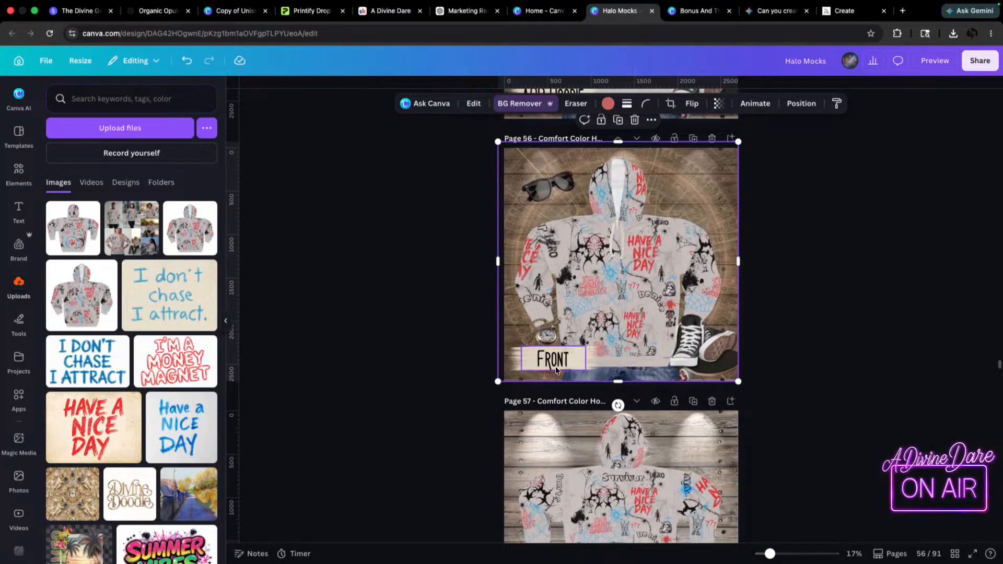
click(543, 335)
drag(562, 317, 557, 321)
- Delete the sunglasses, sneakers and pocket watch from the AOP Hoodie page 55
scroll(554, 175, up, 5)
click(554, 176)
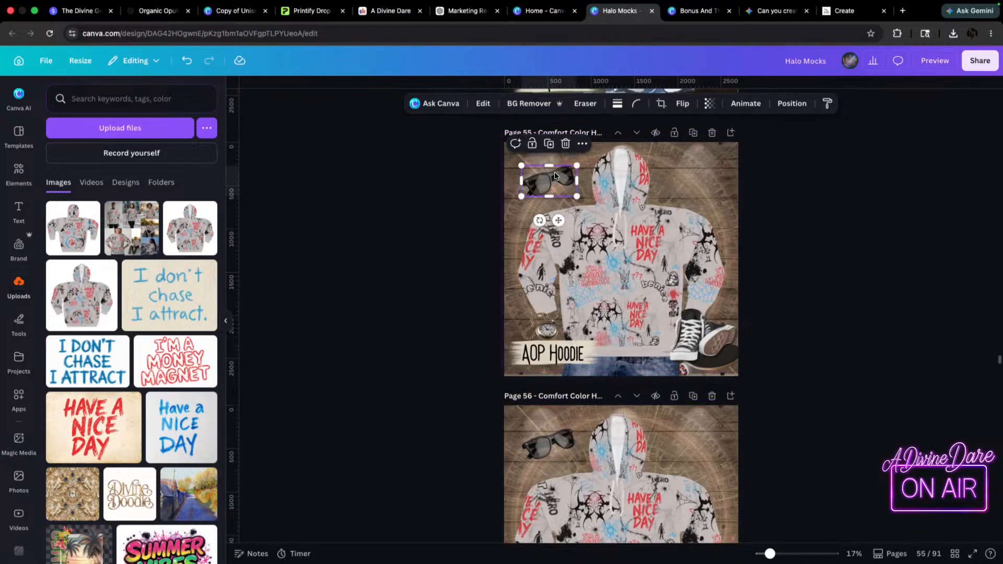
key(Delete)
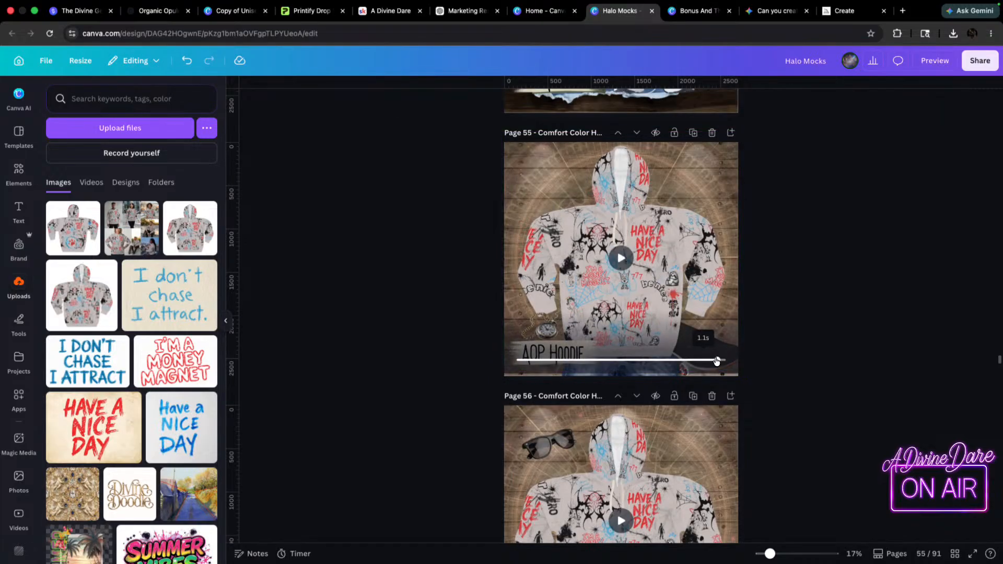
click(539, 328)
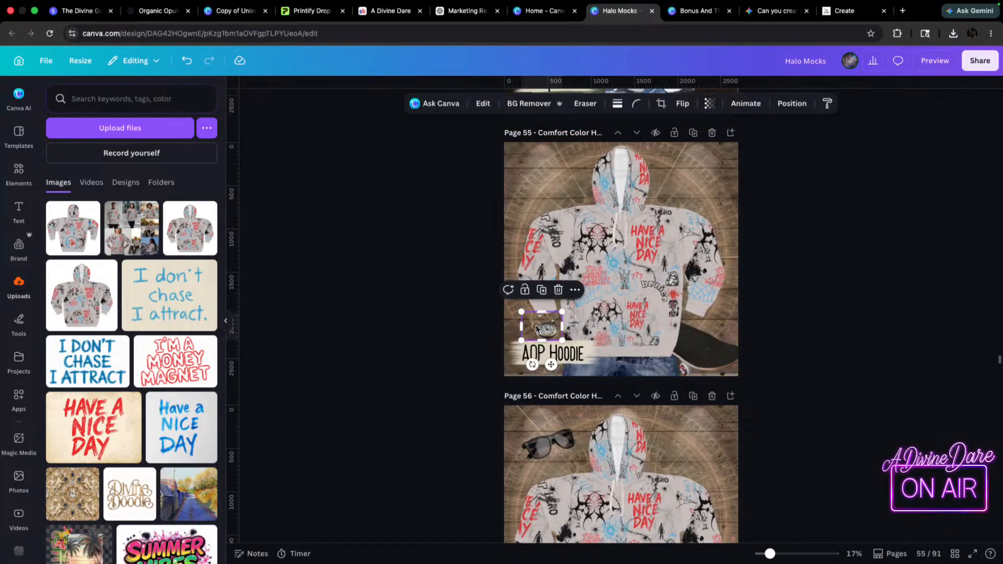
key(Delete)
- Delete the skateboard and the jeans layer behind the hoodie on page 55
scroll(693, 262, up, 3)
scroll(693, 262, down, 1)
click(693, 262)
click(802, 103)
click(179, 117)
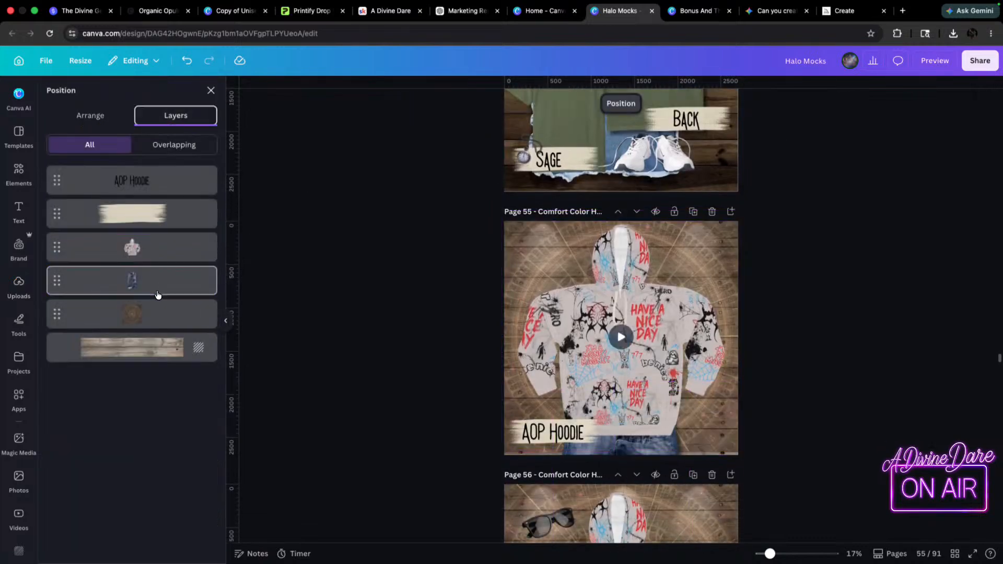
key(Delete)
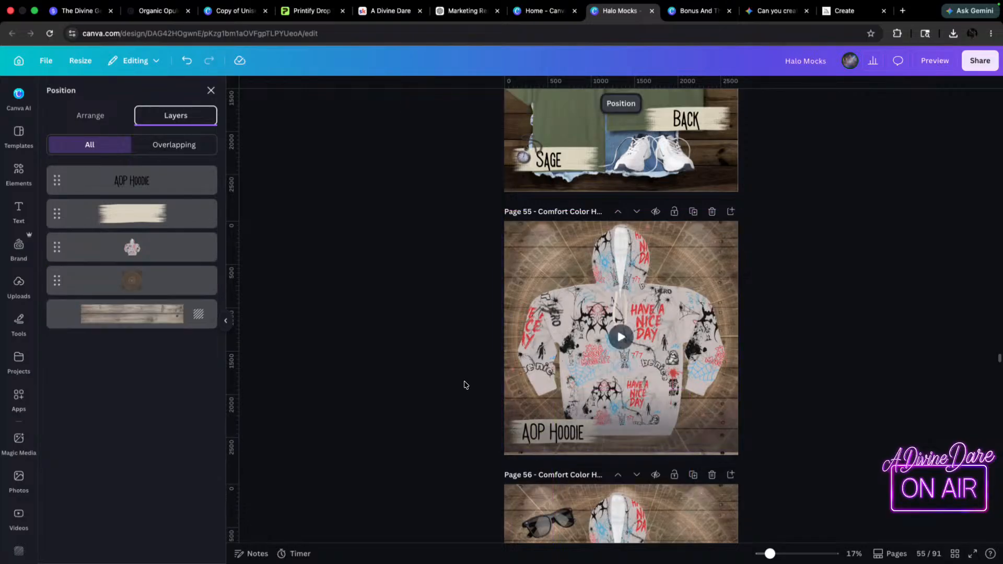
- Shift the hoodie down on page 55 and fit the light overlay video to the page's top and side edges
click(683, 306)
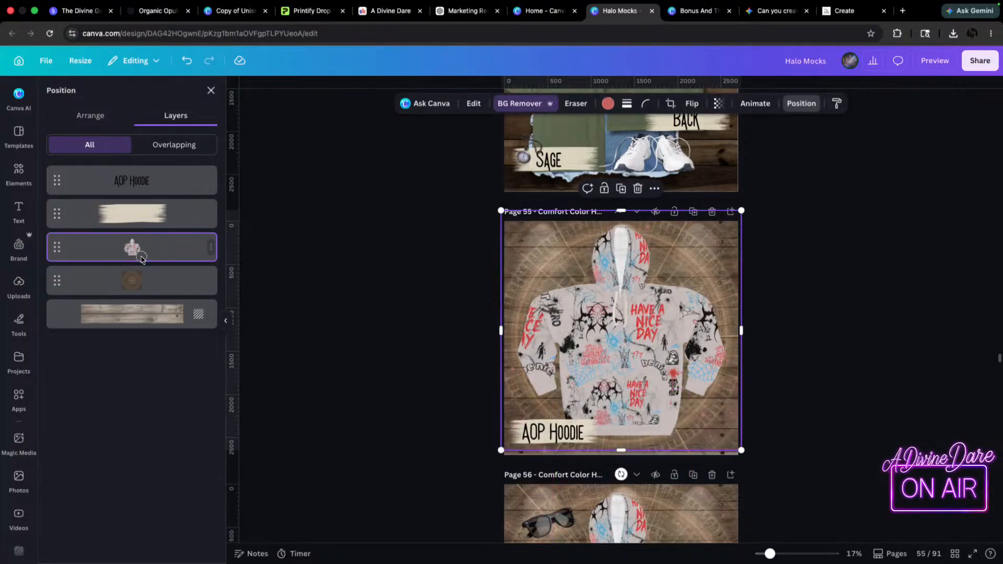
mouse_move(655, 311)
mouse_down()
mouse_move(648, 318)
mouse_move(662, 318)
mouse_up()
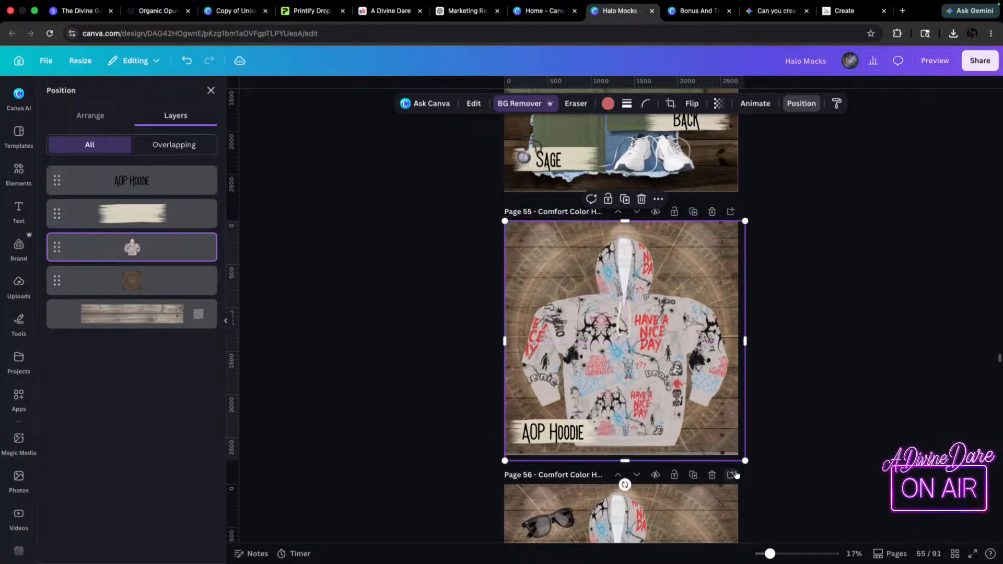
click(195, 293)
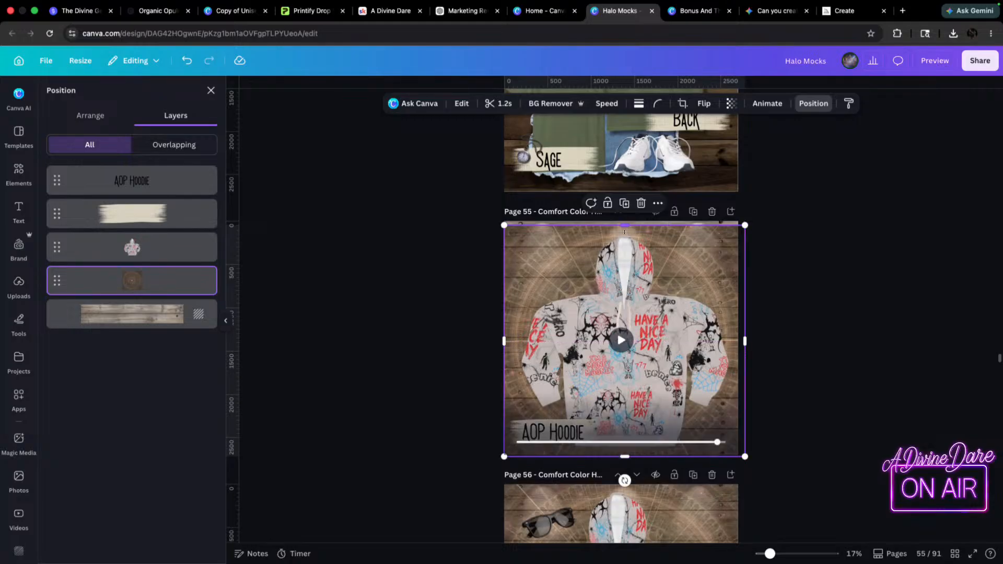
drag(706, 251, 703, 254)
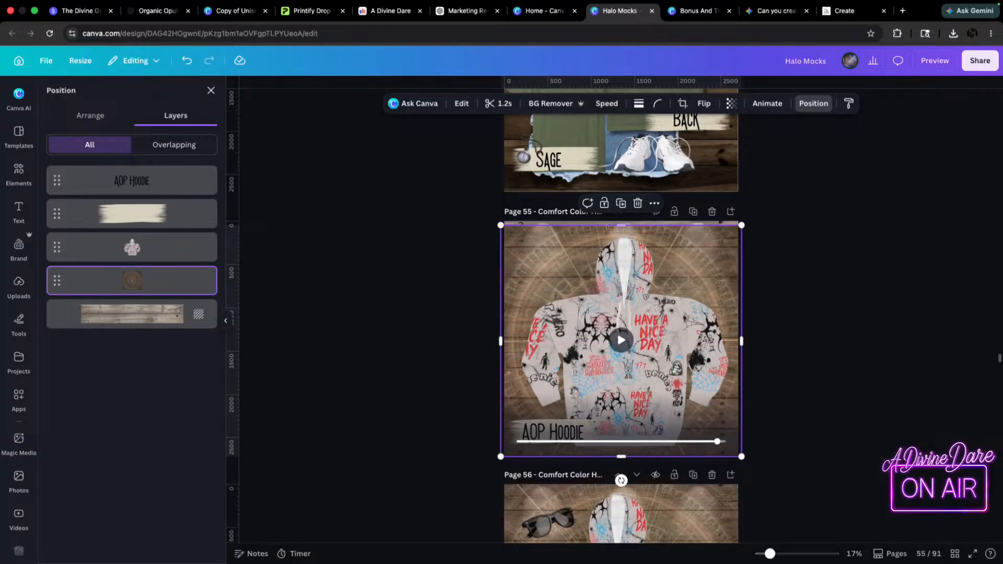
drag(620, 226, 620, 223)
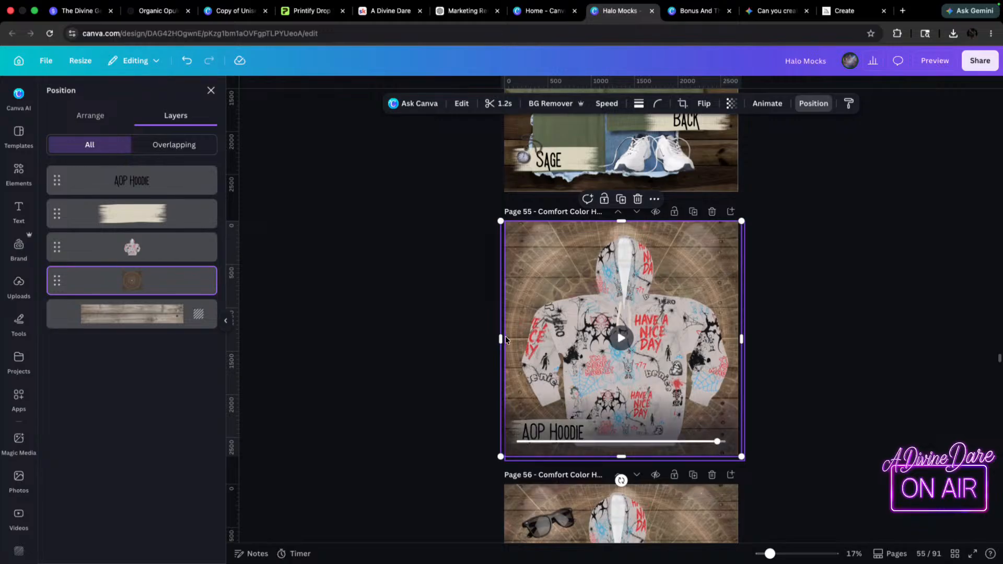
drag(500, 339, 503, 339)
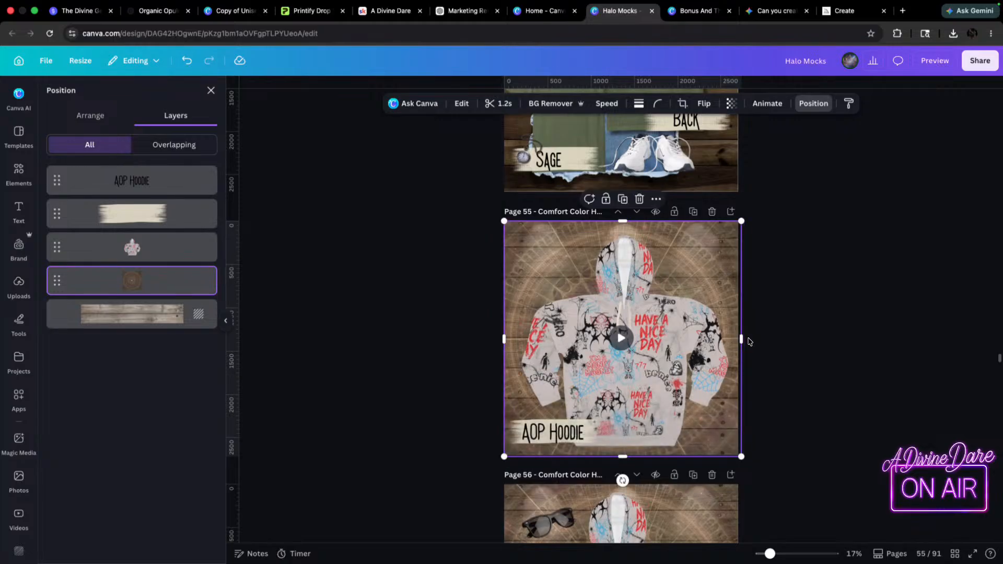
drag(741, 340, 738, 339)
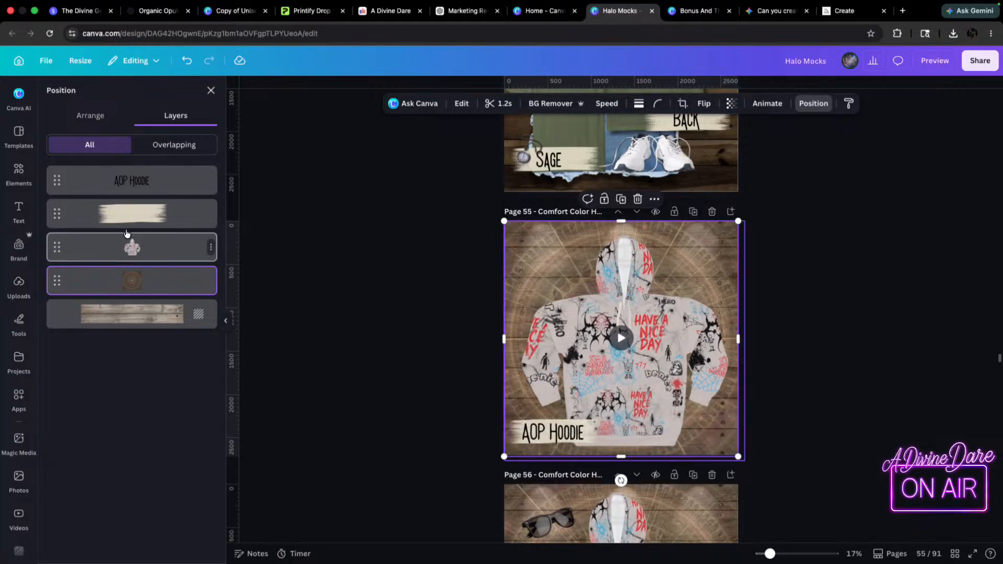
- Enlarge the hoodie on page 55 slightly and centre it over the light overlay
click(646, 275)
drag(746, 221, 760, 206)
drag(693, 270, 683, 273)
- Shrink the AOP Hoodie label with its brush-stroke background and tuck it into the lower-left corner of page 55
click(543, 431)
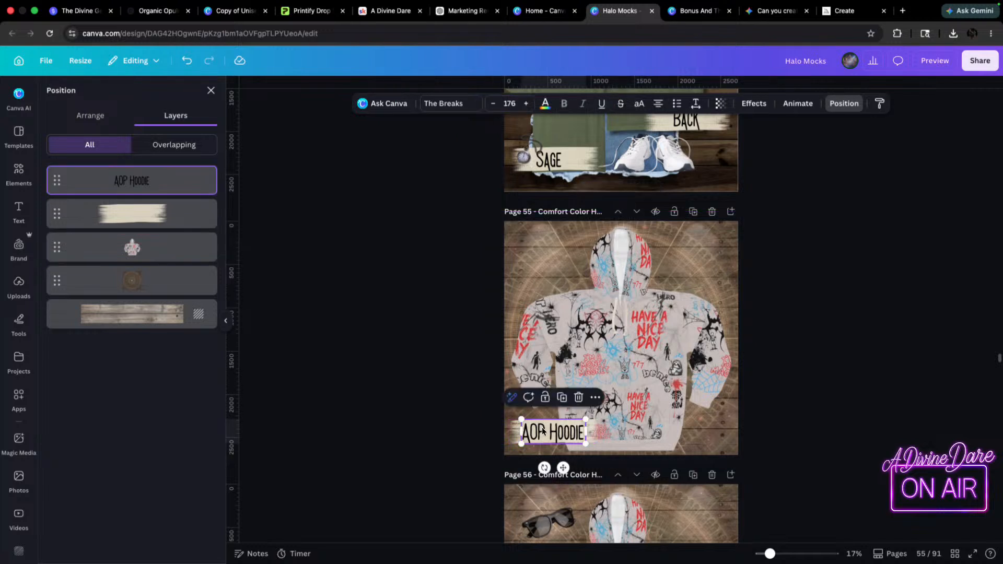
click(512, 434)
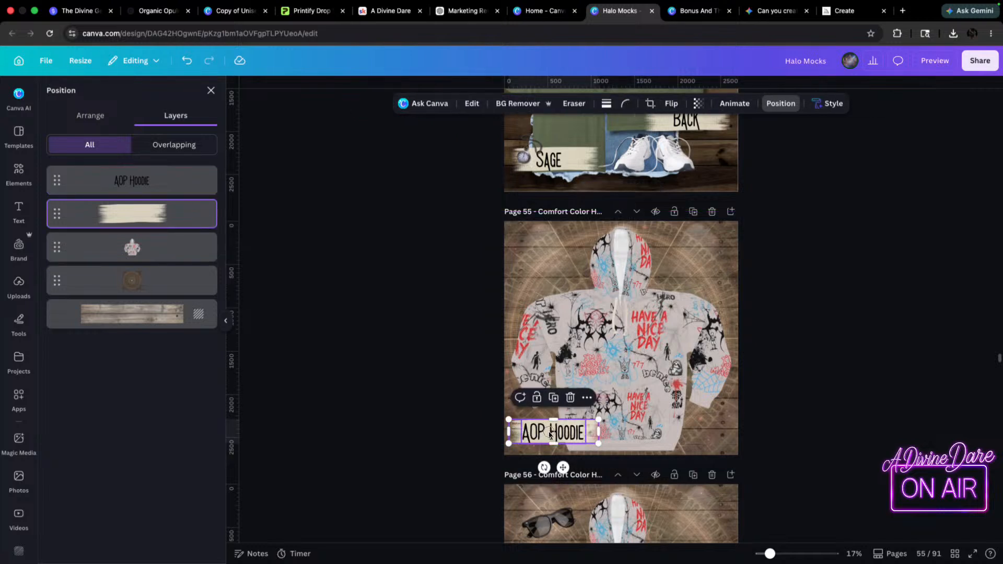
click(488, 417)
click(549, 434)
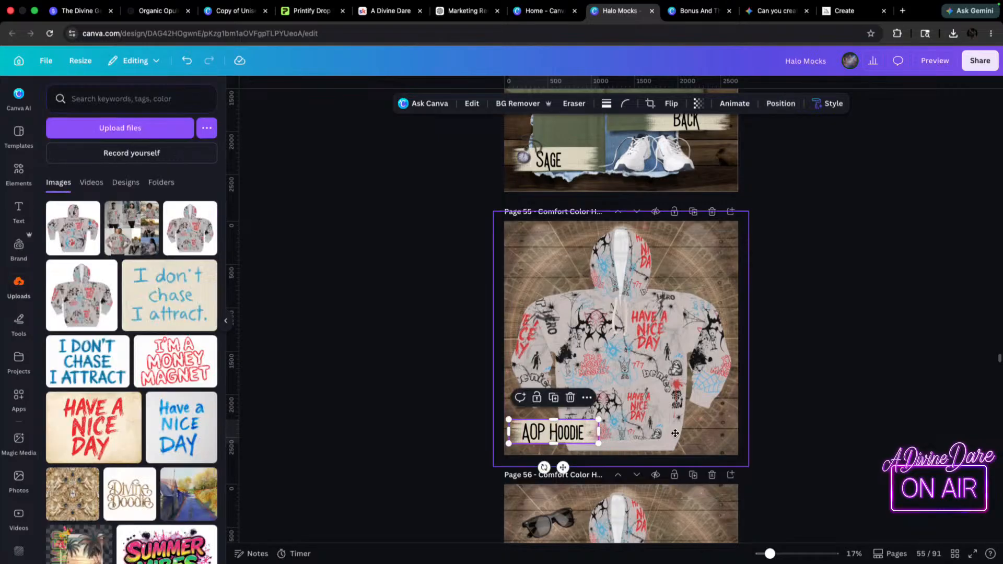
click(674, 430)
click(553, 433)
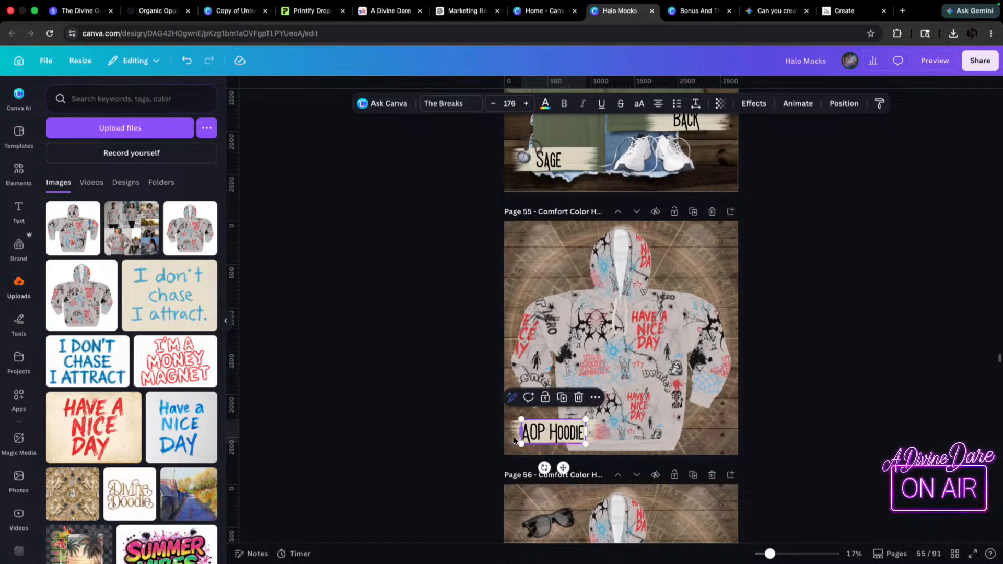
mouse_move(511, 438)
mouse_down()
mouse_move(564, 439)
mouse_move(587, 426)
mouse_move(578, 428)
mouse_up()
click(567, 435)
click(591, 431)
shift+click(544, 444)
click(484, 429)
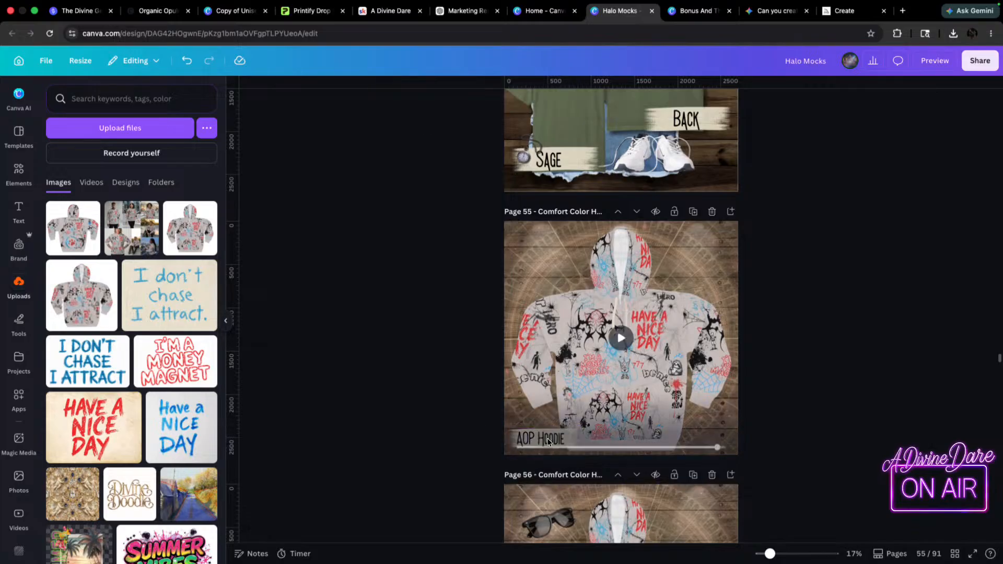
click(643, 406)
click(899, 372)
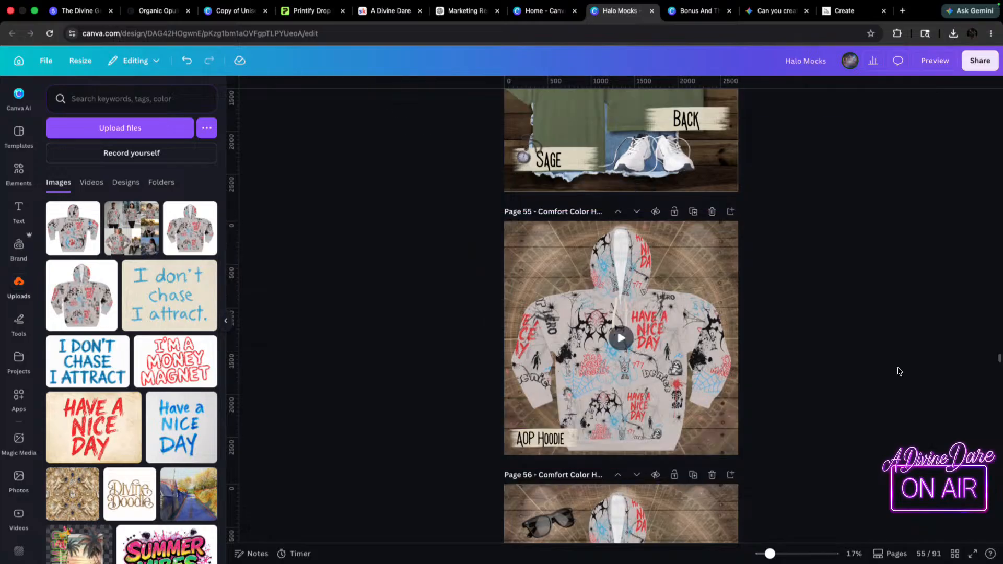
- Delete the light overlay layer from the FRONT page 56, leaving the wooden background with spotlights
scroll(900, 371, up, 4)
scroll(899, 371, down, 3)
scroll(898, 371, down, 7)
scroll(875, 377, up, 2)
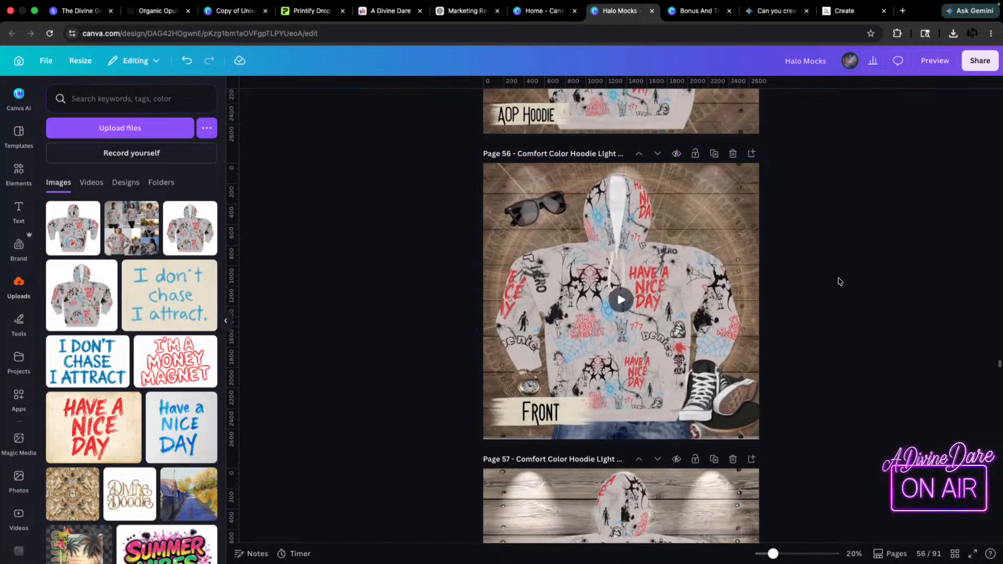
click(753, 190)
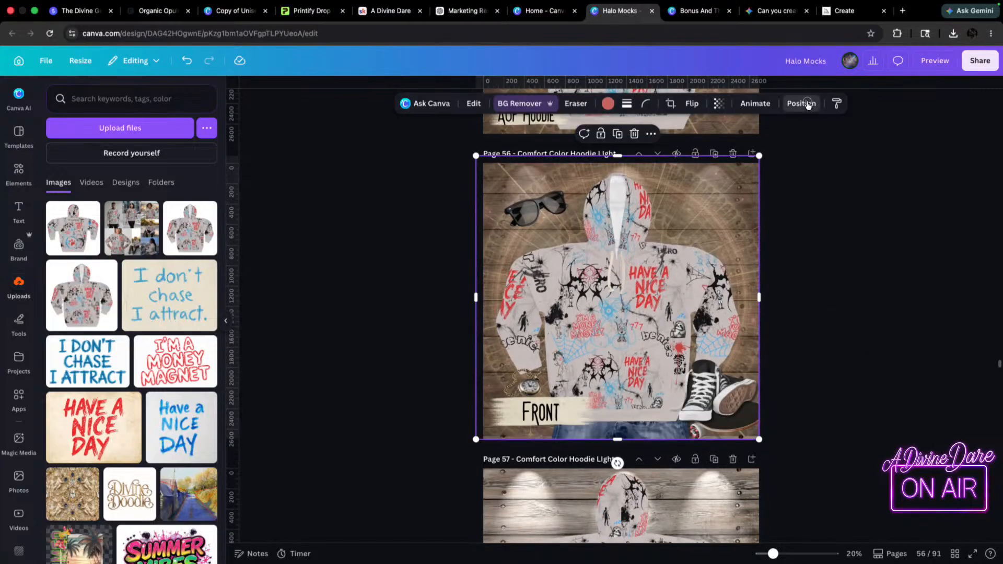
click(801, 103)
click(153, 448)
key(Delete)
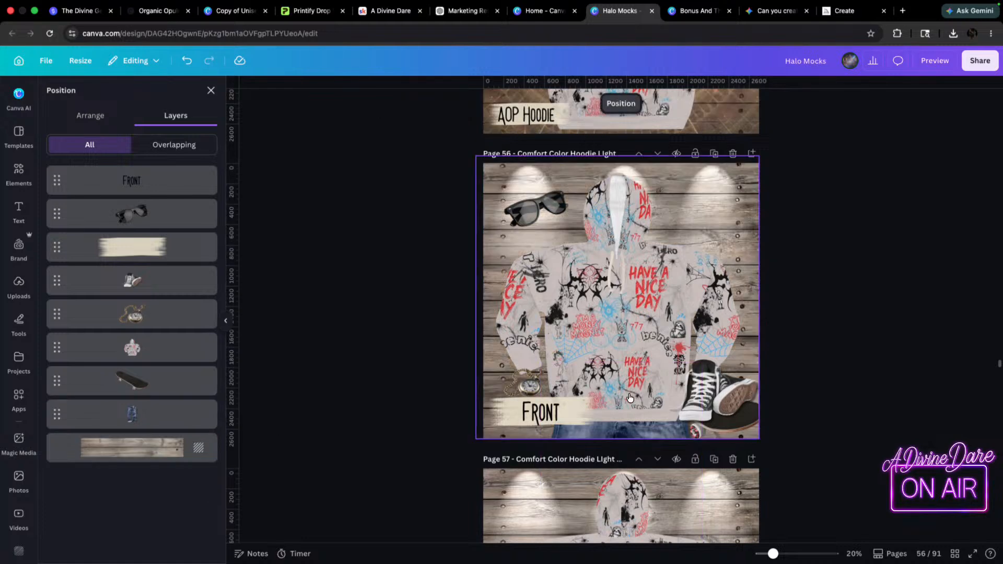
click(798, 270)
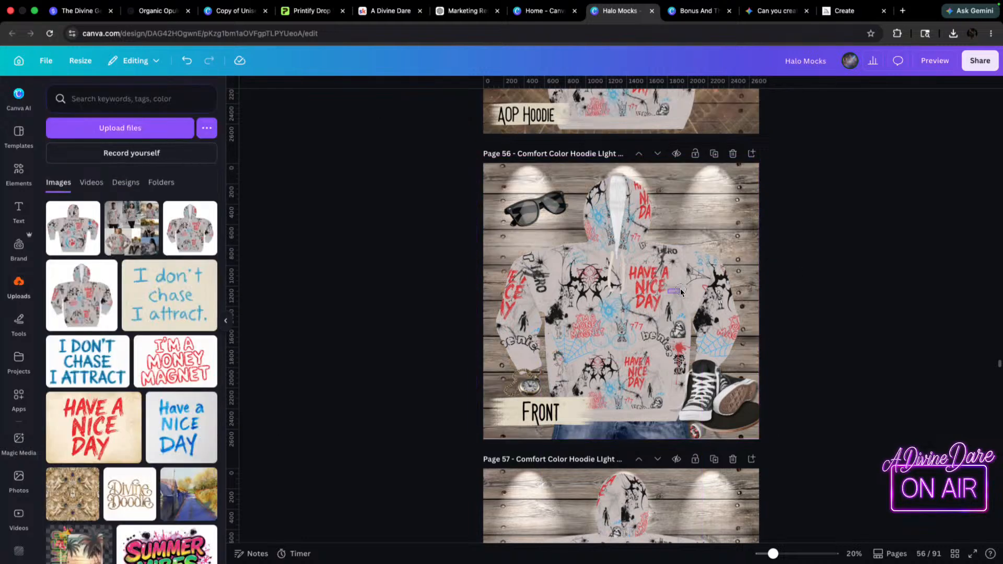
- Move the hoodie on page 56 slightly up, then shrink and tilt the sunglasses beside the hood
click(638, 197)
mouse_move(630, 203)
mouse_down()
mouse_move(659, 201)
mouse_move(634, 198)
mouse_up()
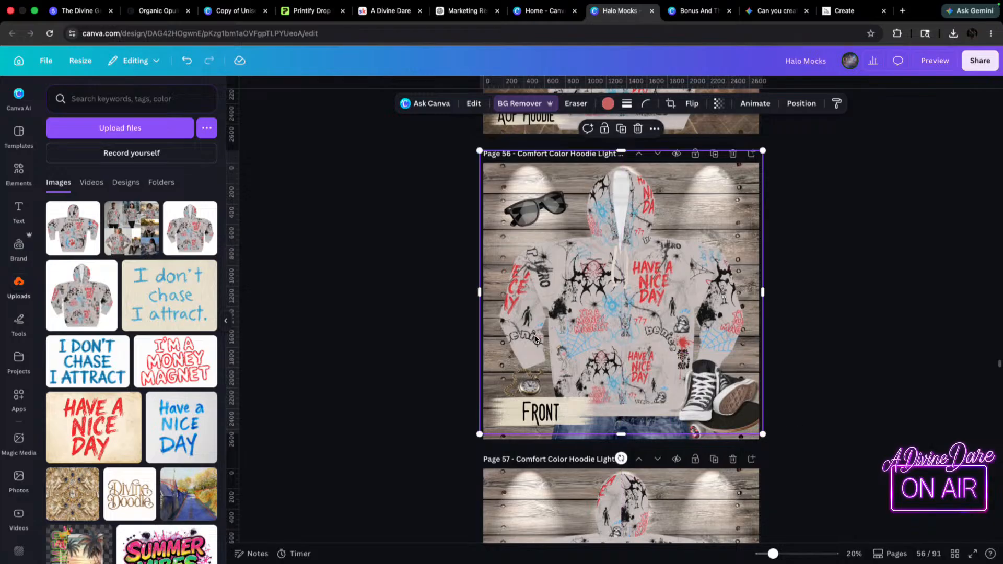
click(517, 199)
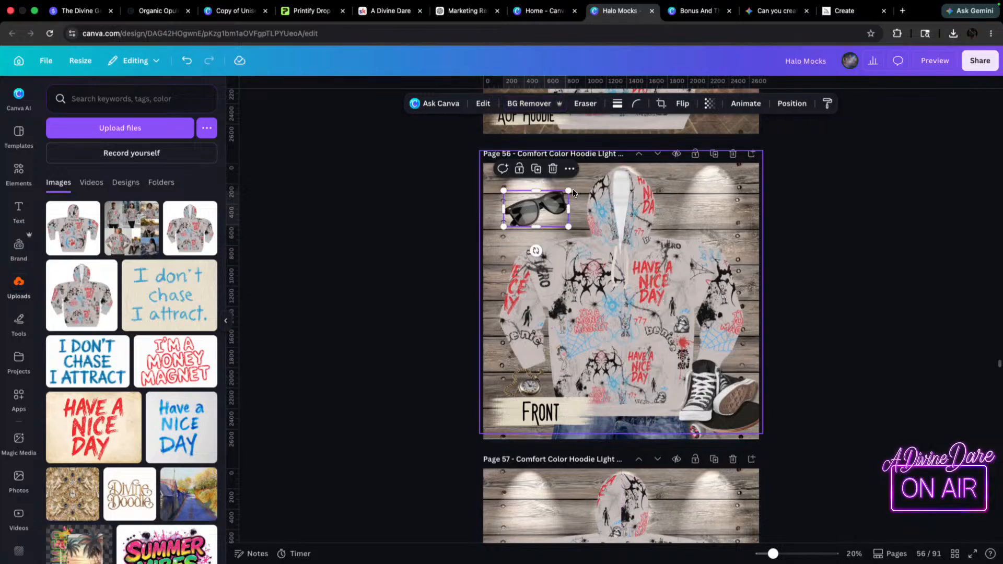
mouse_move(569, 191)
mouse_down()
mouse_move(554, 199)
mouse_move(563, 194)
mouse_up()
drag(519, 222, 532, 264)
key(super+z)
click(450, 230)
drag(532, 218, 536, 219)
click(697, 240)
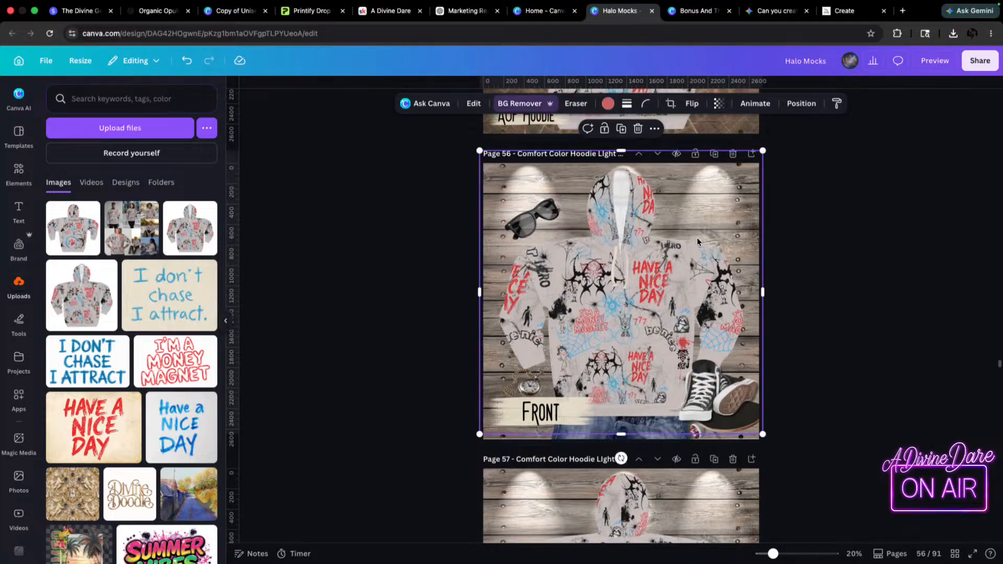
- Enlarge the back-view hoodie on page 57 to match the front page's hoodie and centre it on the page
scroll(760, 373, down, 5)
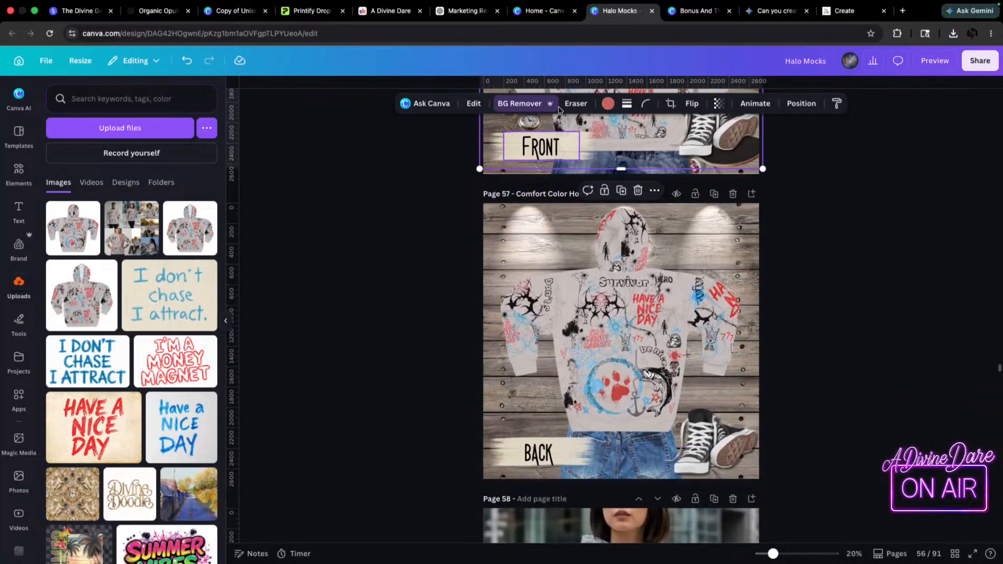
scroll(583, 225, up, 3)
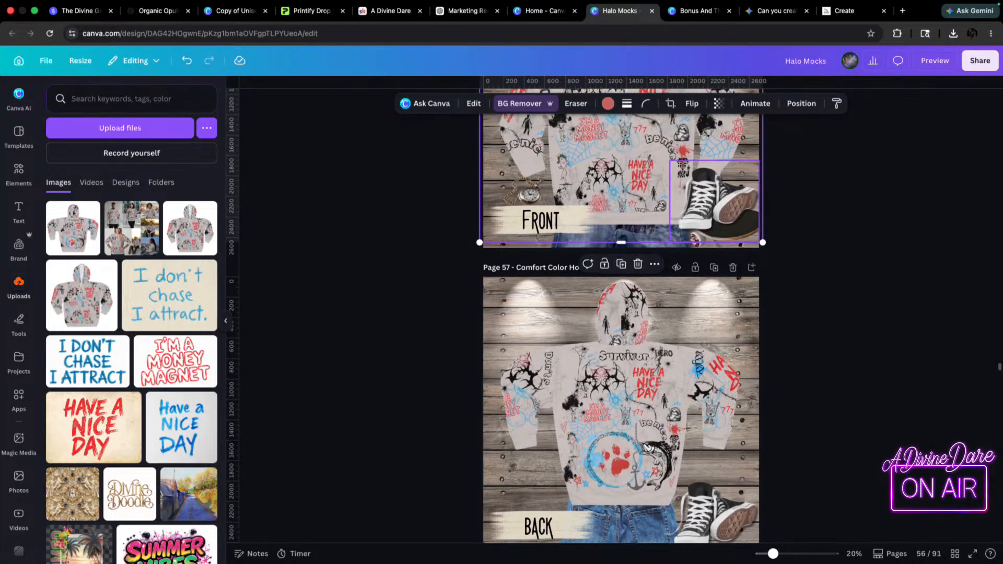
click(647, 340)
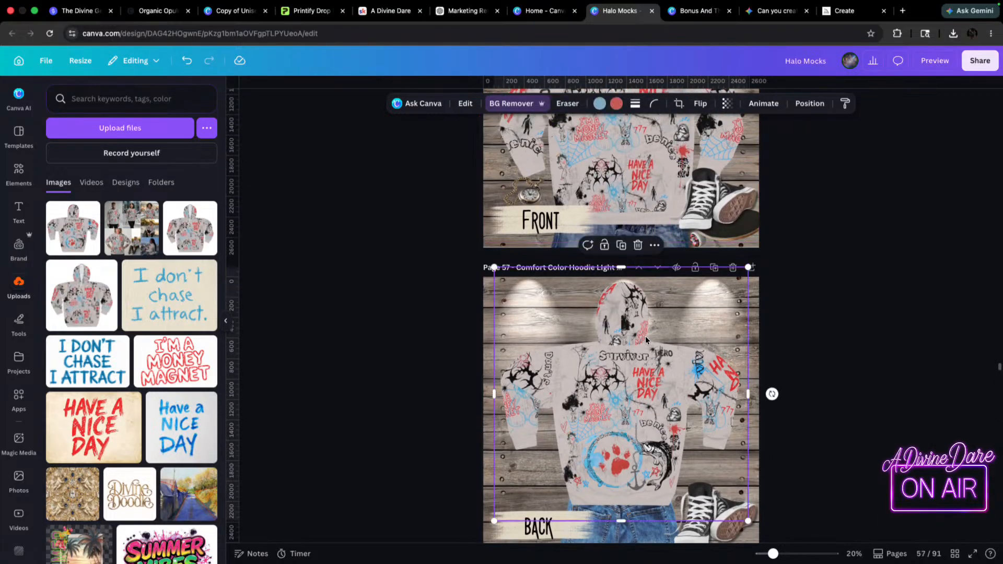
scroll(717, 169, up, 7)
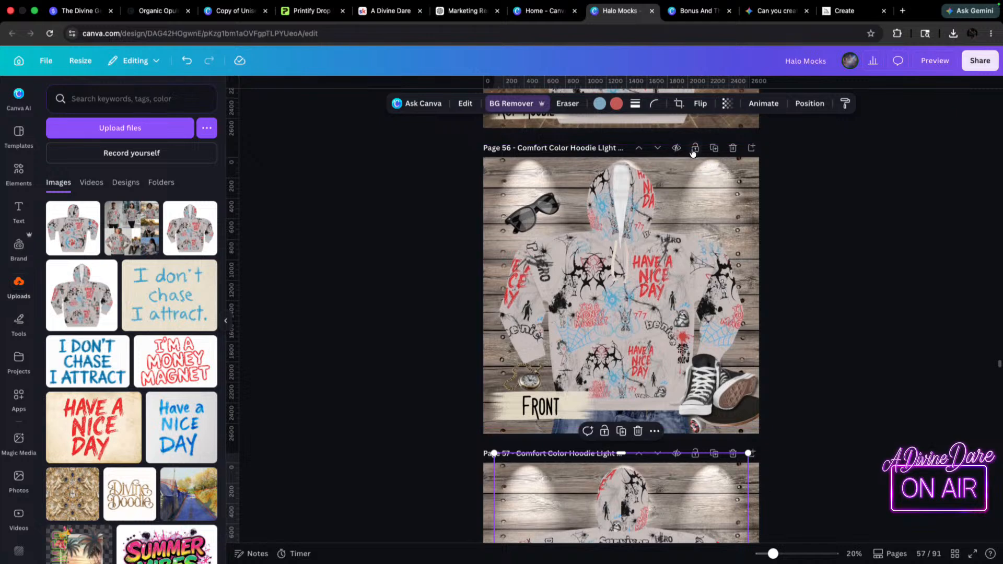
scroll(673, 366, down, 7)
scroll(674, 363, up, 3)
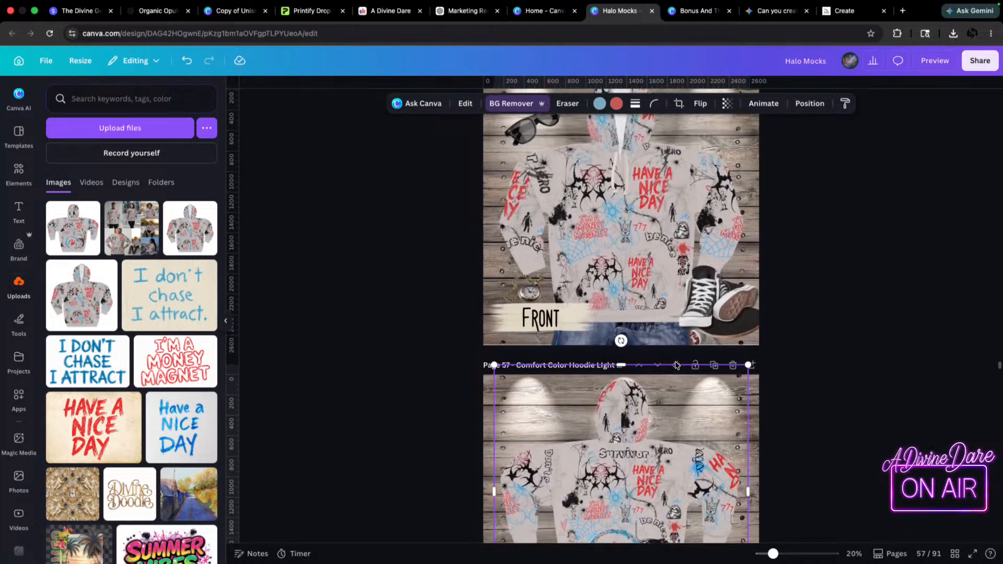
scroll(674, 365, down, 4)
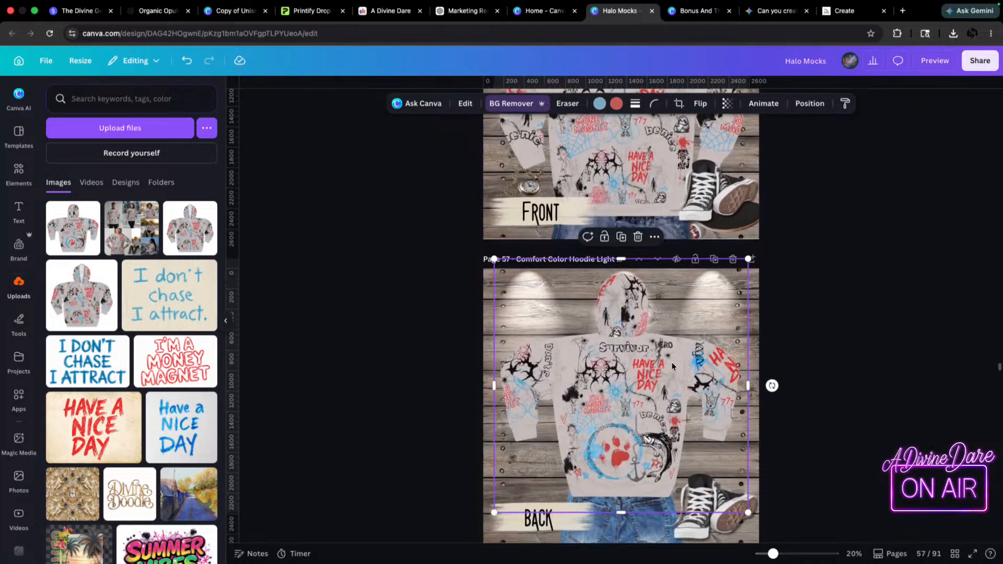
scroll(672, 365, down, 8)
scroll(672, 366, up, 3)
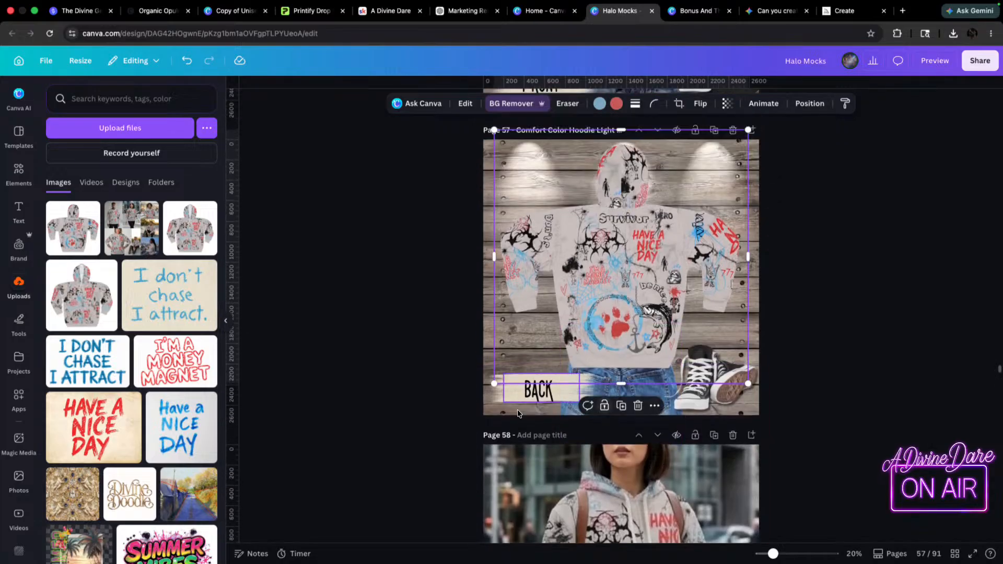
drag(495, 384, 475, 403)
drag(610, 316, 619, 310)
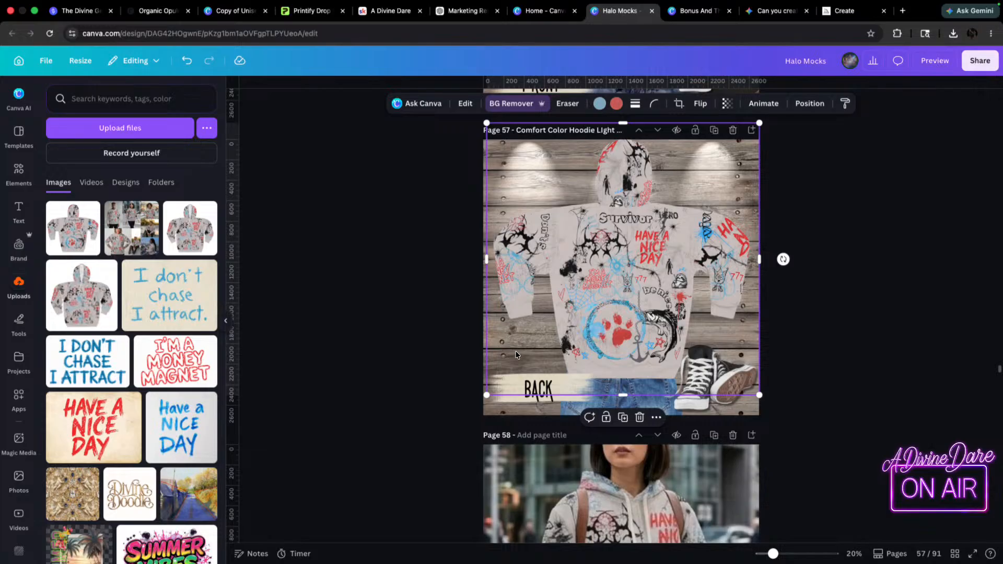
- Copy the pocket watch from page 56 to page 57 and place it just above the BACK label
scroll(558, 276, up, 5)
click(524, 301)
drag(524, 302, 539, 453)
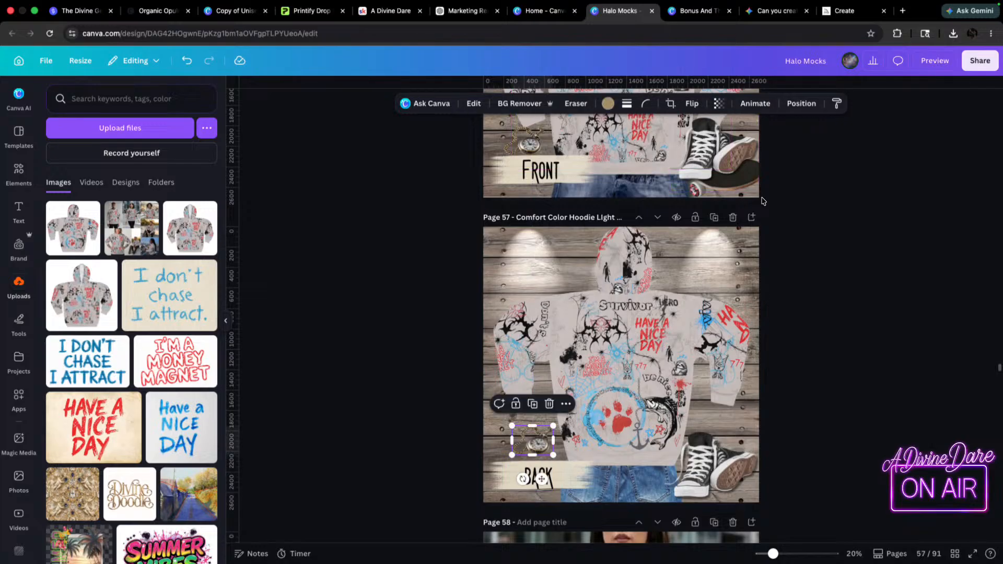
- Copy the skateboard from the FRONT page 56 and paste it onto the BACK page 57
scroll(686, 197, up, 1)
click(686, 196)
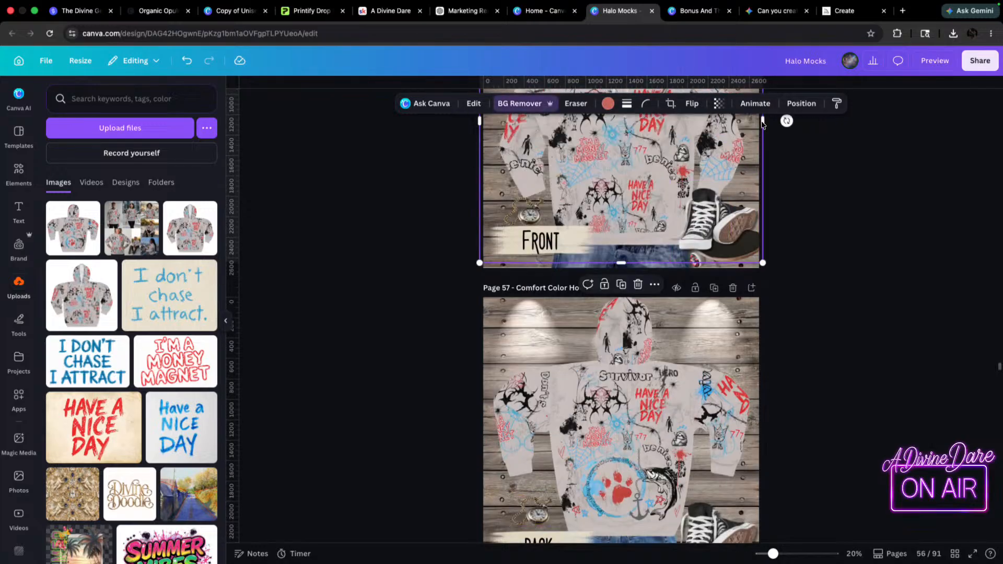
click(800, 104)
click(184, 384)
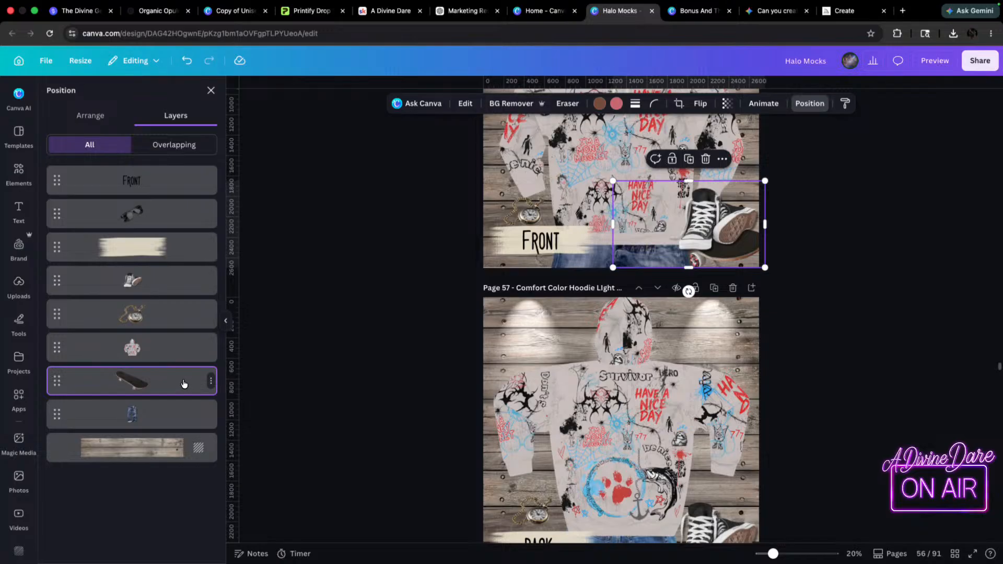
click(693, 470)
key(super+v)
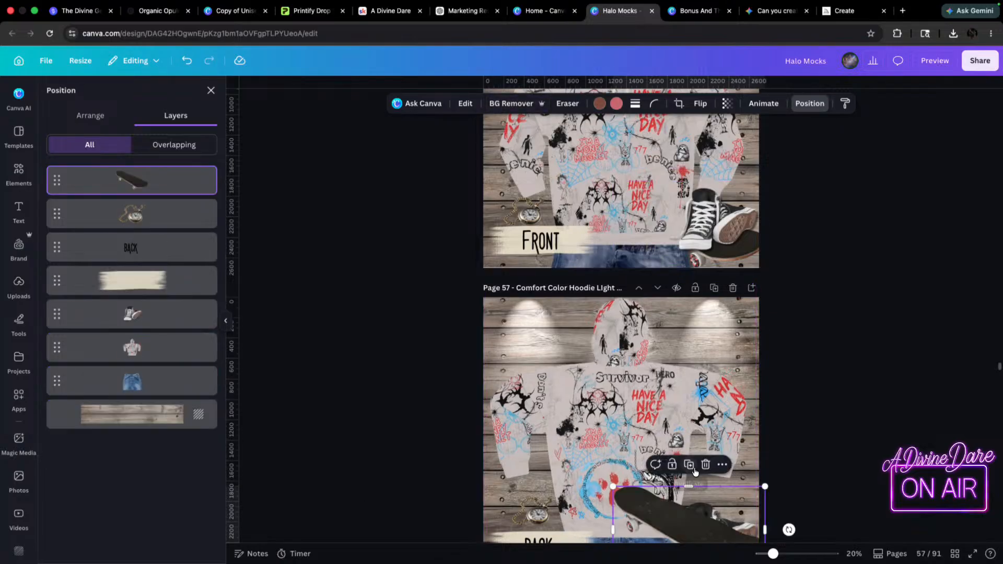
- Nudge the back-view hoodie on page 57 slightly down, keeping it layered in front of the jeans
scroll(658, 392, down, 1)
scroll(658, 393, down, 1)
click(658, 393)
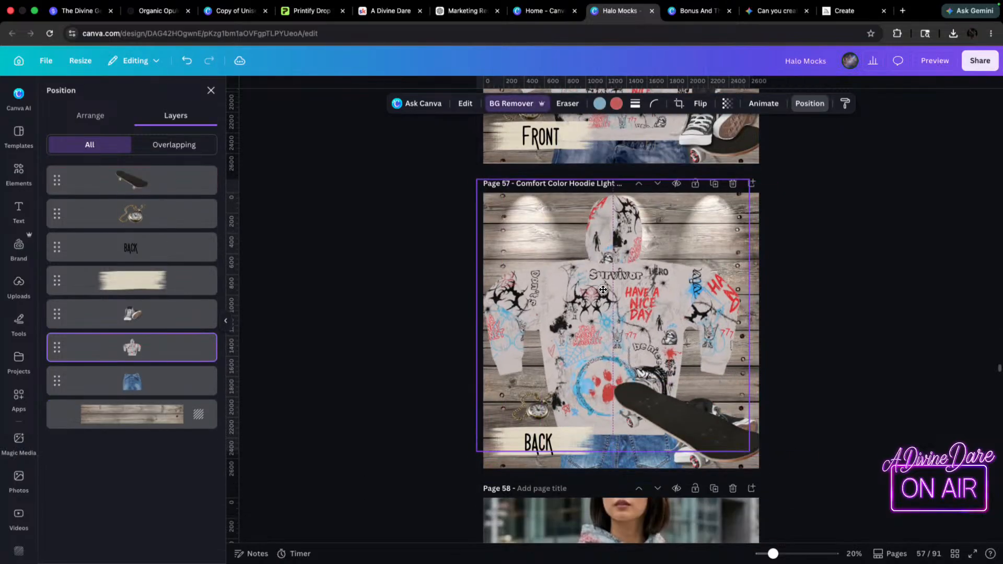
drag(609, 290, 611, 294)
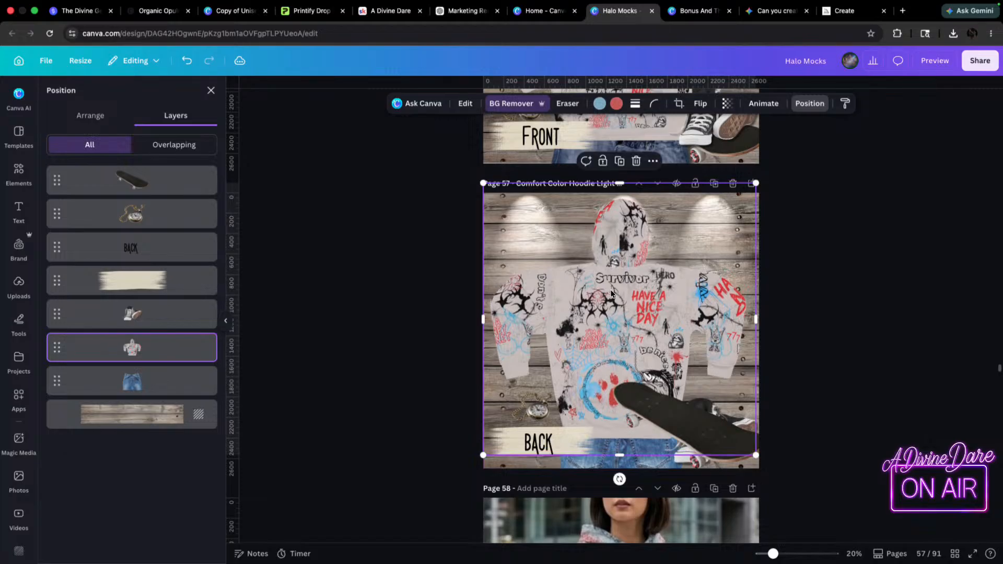
key(super+bracketleft)
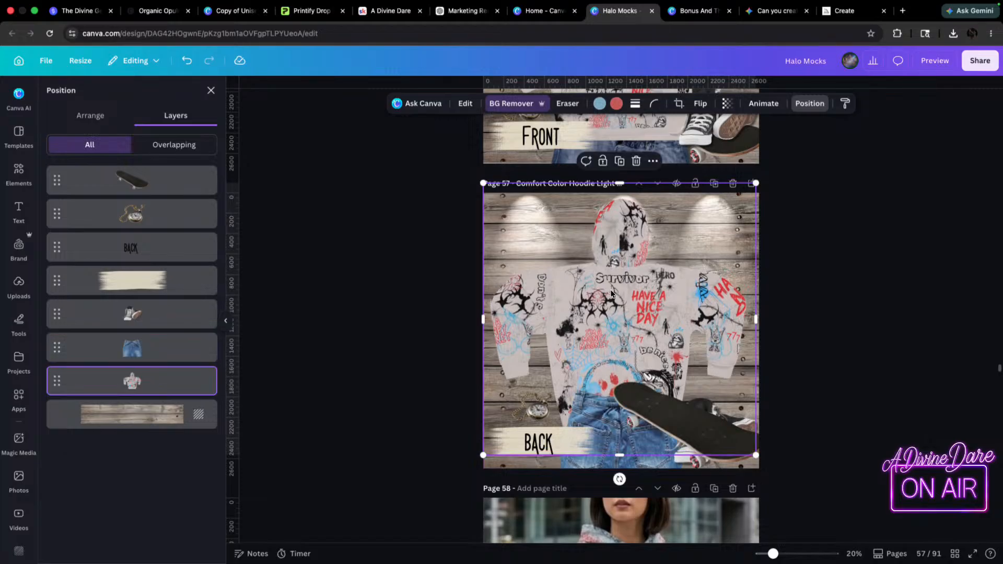
key(super+bracketright)
- Send the skateboard on page 57 backward behind the sneakers, hoodie and jeans
click(726, 450)
key(super+bracketleft)
key(super+bracketleft)
key(super+bracketleft)
key(super+bracketleft)
key(super+bracketleft)
key(super+bracketleft)
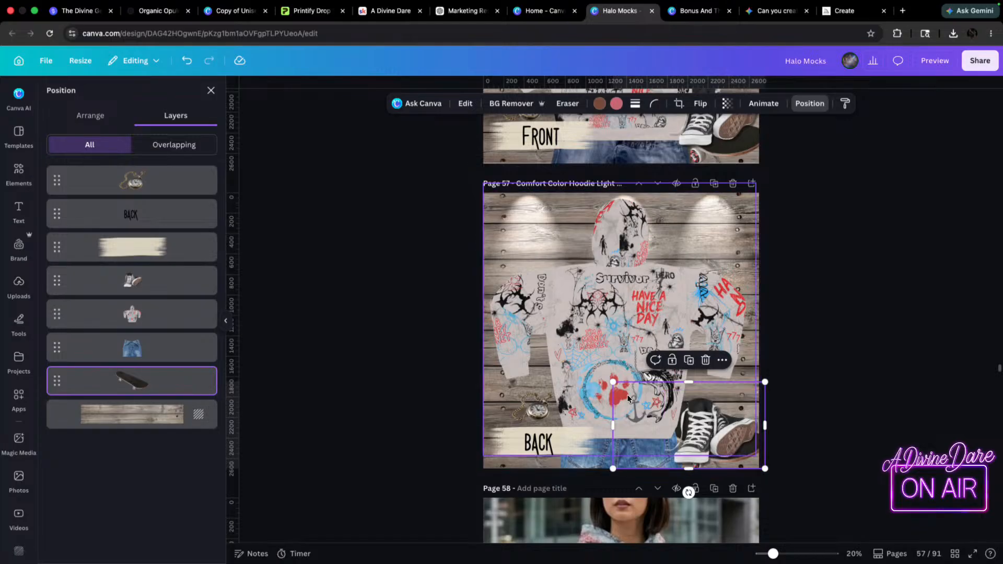
click(412, 405)
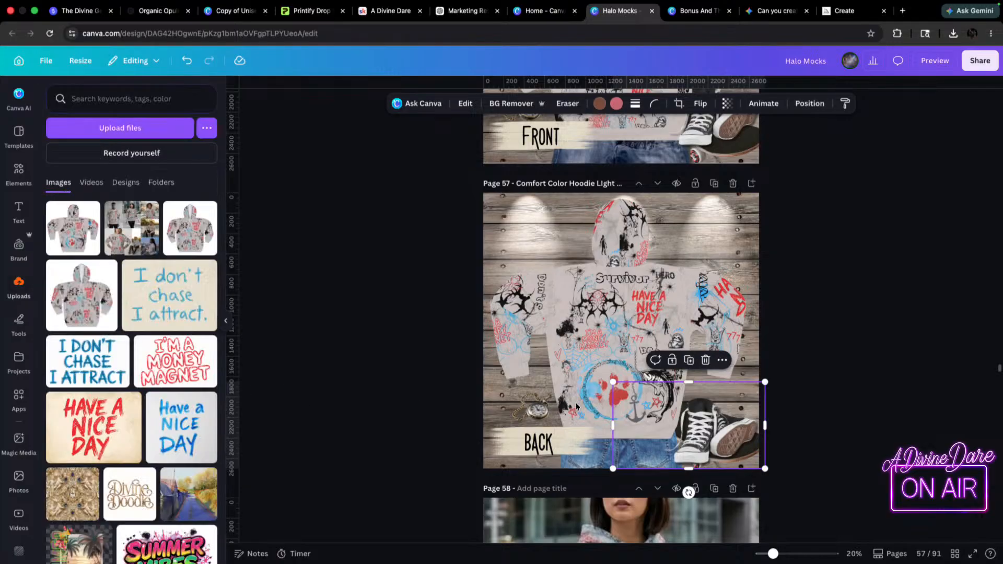
click(830, 407)
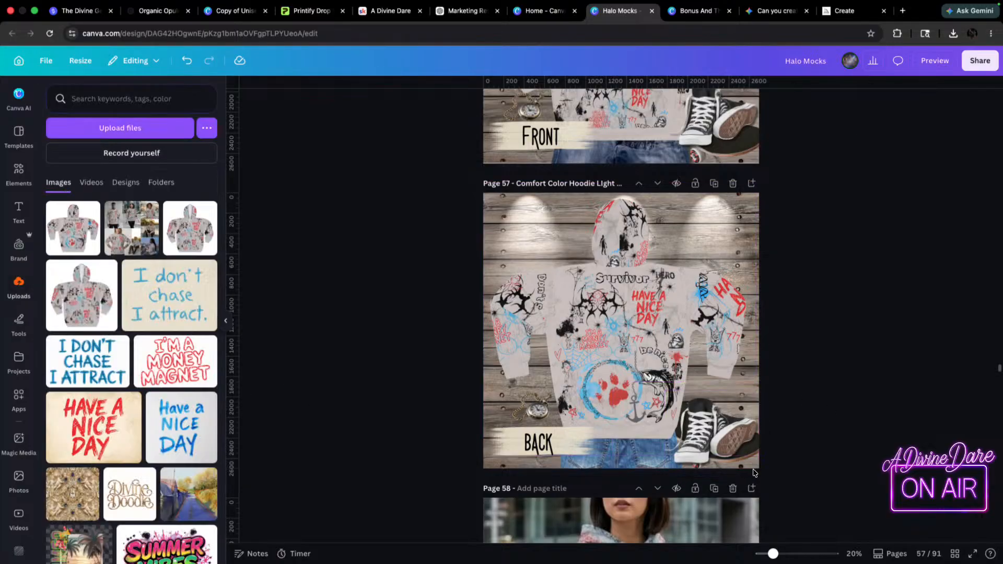
- Reorder the skateboard layer on page 57 so it sits between the hoodie and the jeans
click(727, 424)
click(802, 103)
click(172, 380)
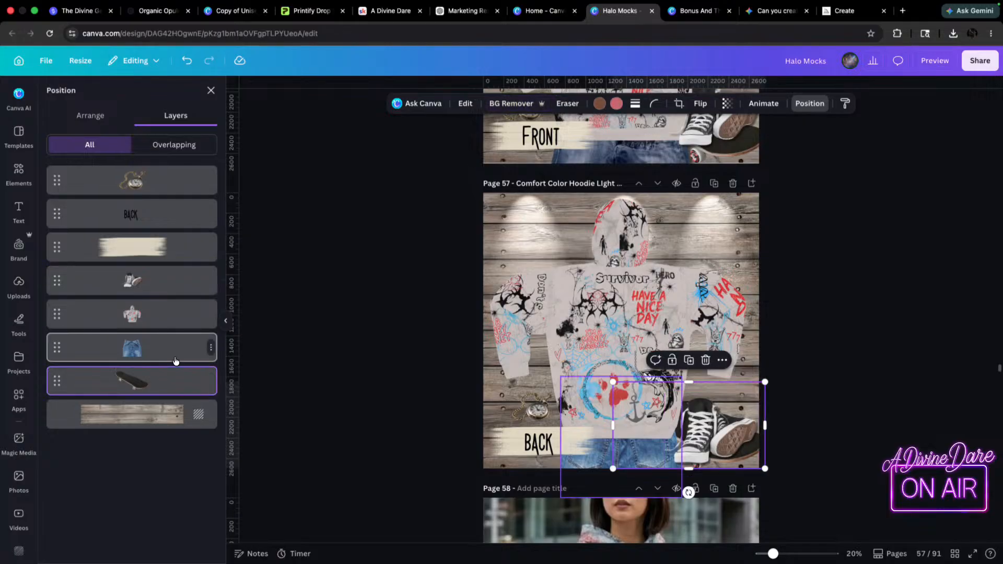
mouse_move(175, 379)
mouse_down()
mouse_move(175, 291)
mouse_move(176, 361)
mouse_up()
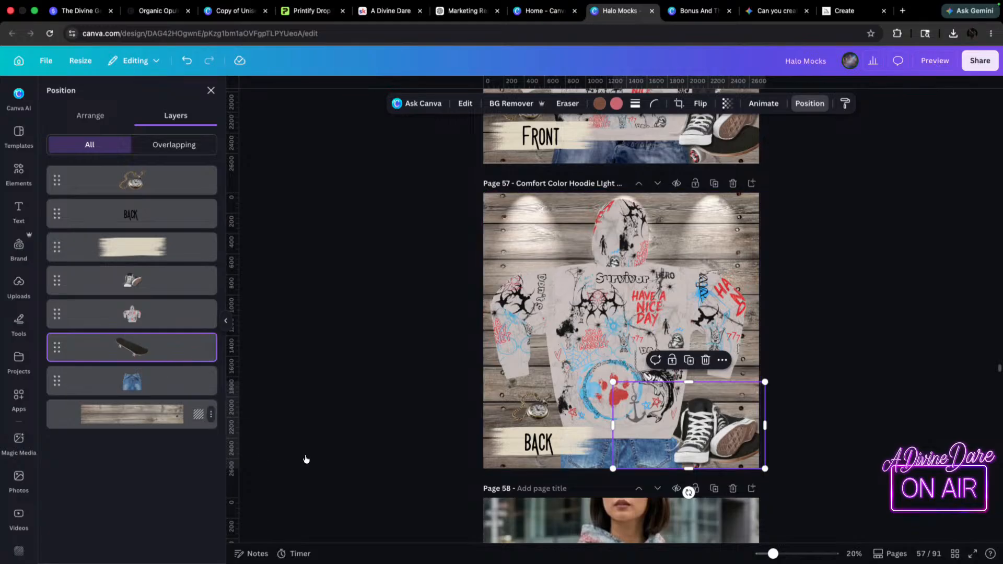
- Shrink the sneakers on page 57 slightly and nudge them up so the skateboard shows beneath them
click(682, 431)
drag(757, 391, 752, 396)
drag(717, 425, 720, 417)
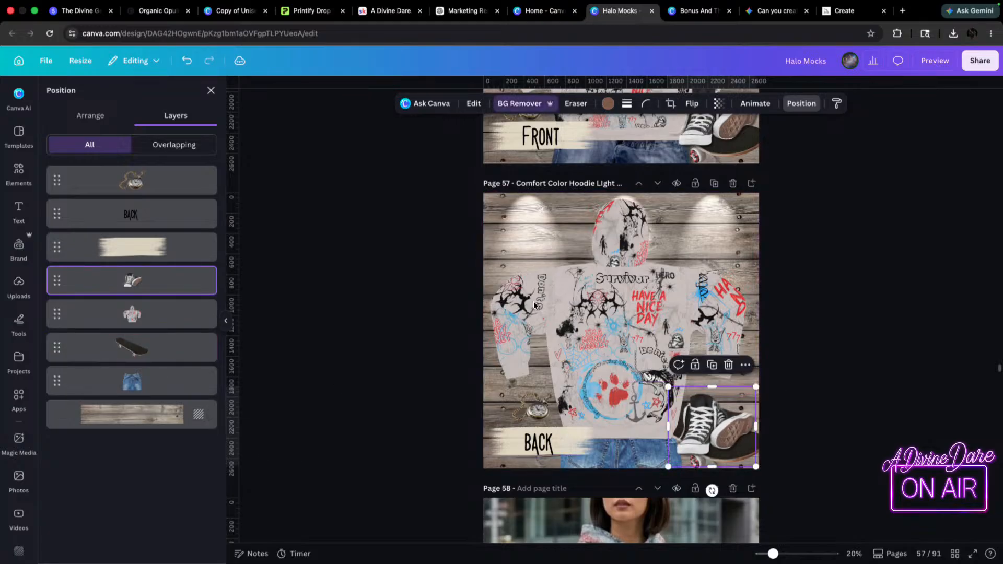
- Copy the tilted sunglasses from page 56 to page 57 and nudge them slightly up beside the hood
scroll(560, 228, up, 5)
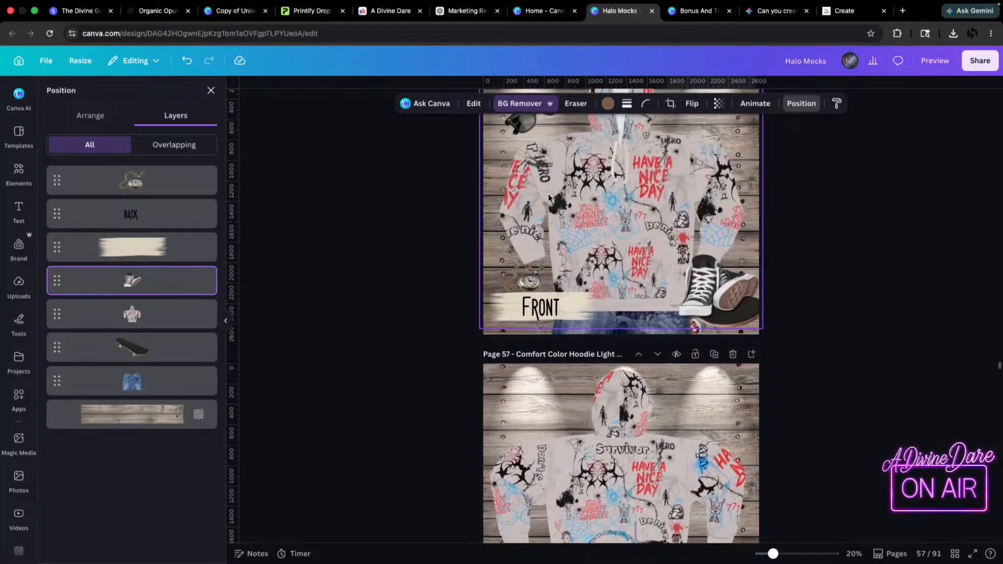
click(534, 190)
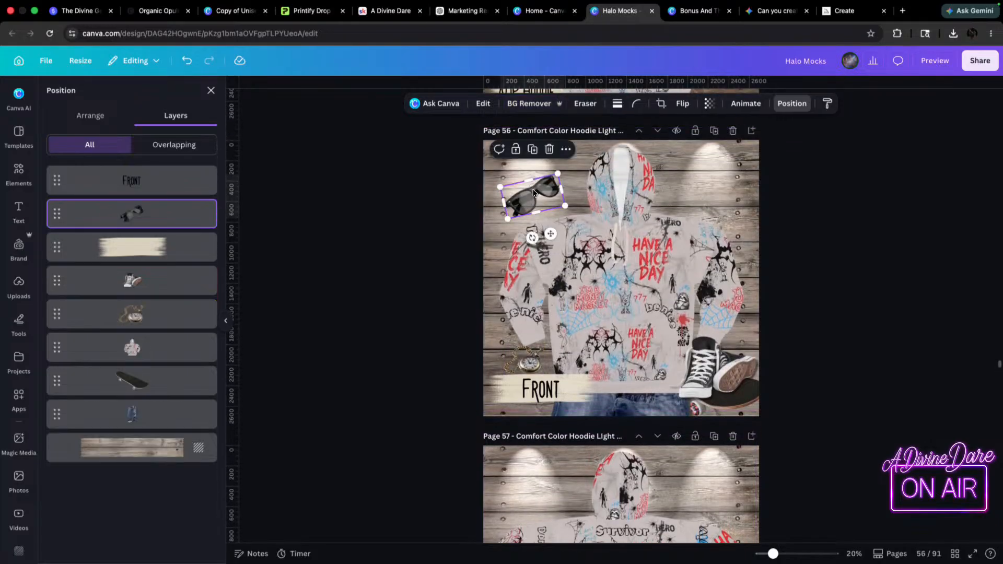
key(ctrl+c)
click(527, 469)
key(ctrl+v)
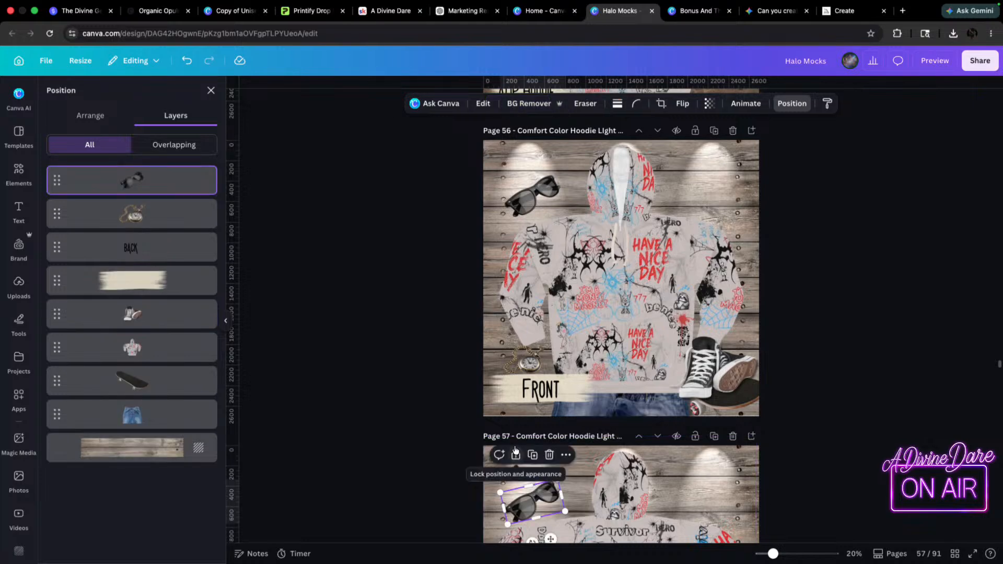
scroll(515, 450, down, 3)
drag(528, 339, 528, 333)
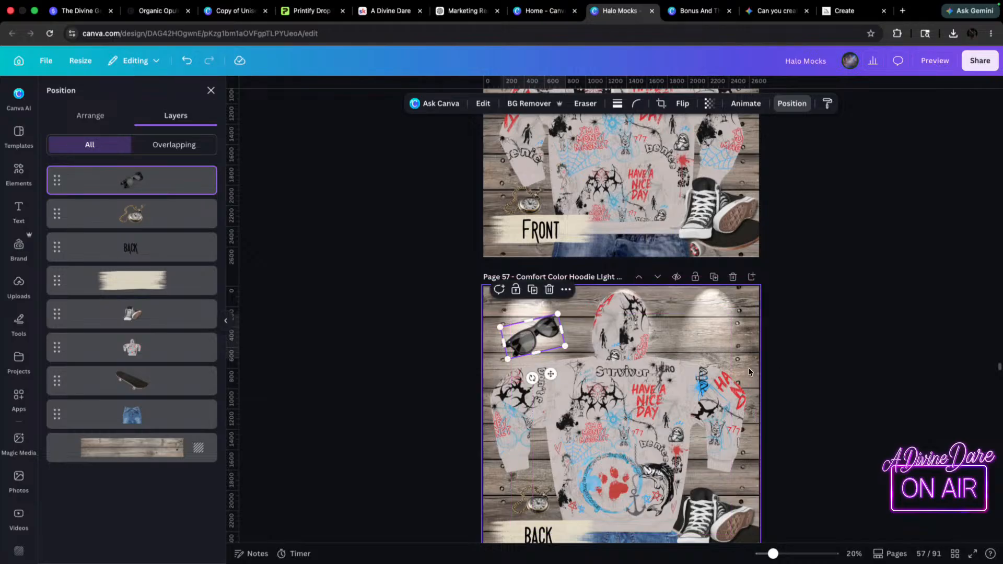
- Enlarge the sneakers on page 57 slightly toward the upper left, keeping them over the skateboard
scroll(815, 402, down, 3)
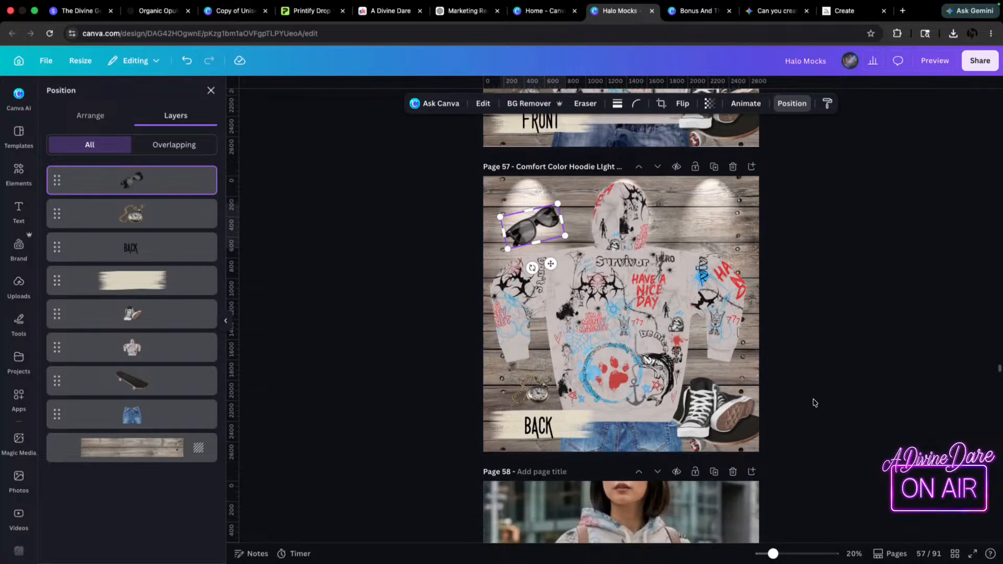
mouse_move(727, 399)
mouse_down()
mouse_move(722, 390)
mouse_move(756, 358)
mouse_move(727, 397)
mouse_up()
key(Escape)
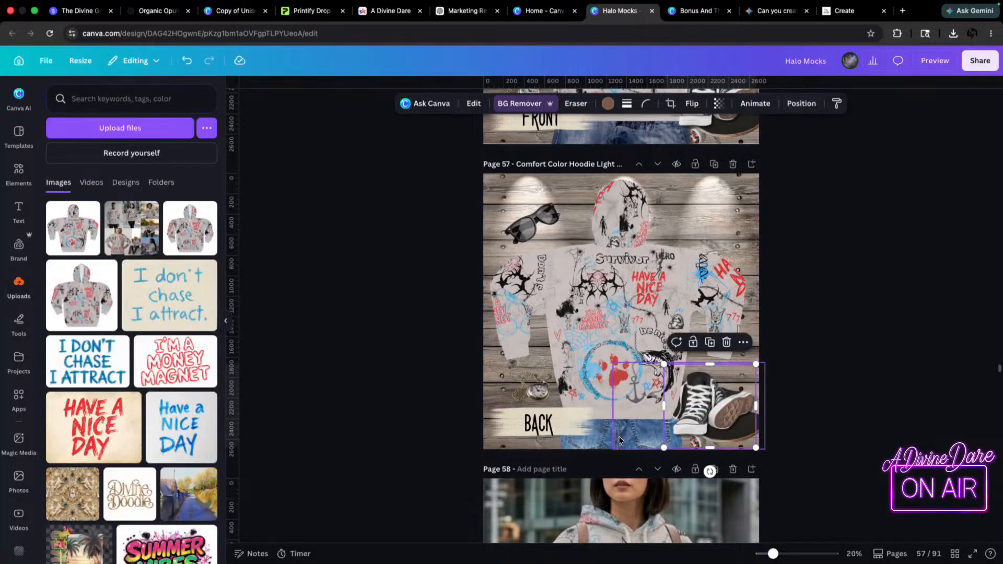
- Try shifting the back-view hoodie on page 57 slightly up and enlarging the jeans beneath it
mouse_move(595, 445)
mouse_down()
mouse_move(604, 430)
mouse_move(596, 445)
mouse_up()
drag(612, 278, 620, 270)
mouse_move(592, 444)
mouse_down()
mouse_move(603, 436)
mouse_move(593, 439)
mouse_move(597, 455)
mouse_move(597, 437)
mouse_up()
click(873, 409)
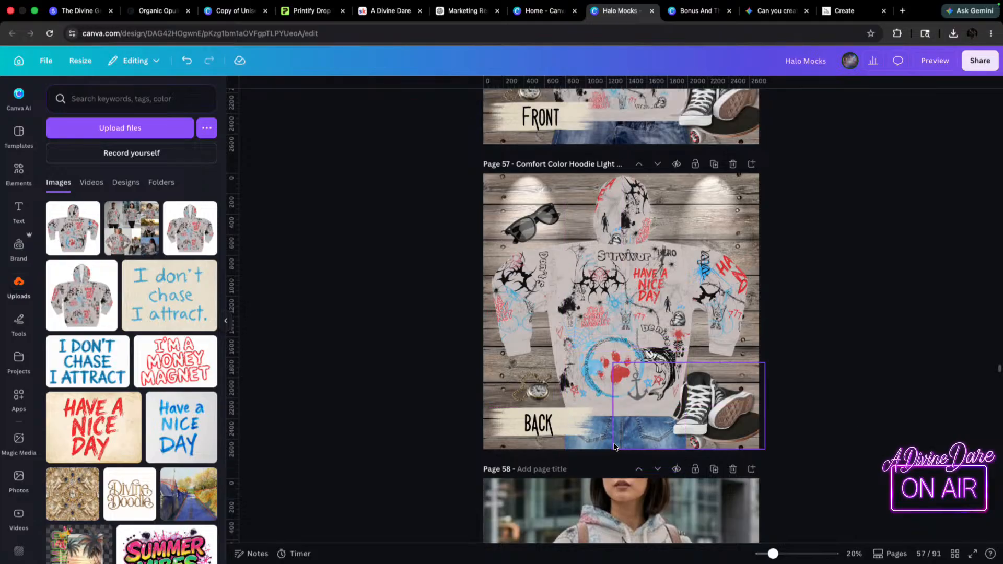
click(569, 447)
drag(564, 348, 560, 342)
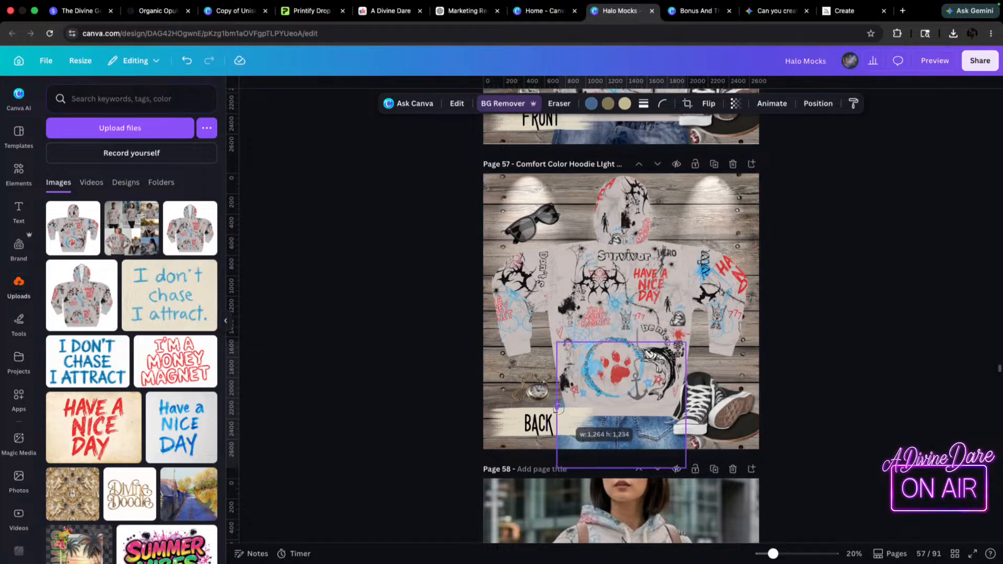
click(840, 450)
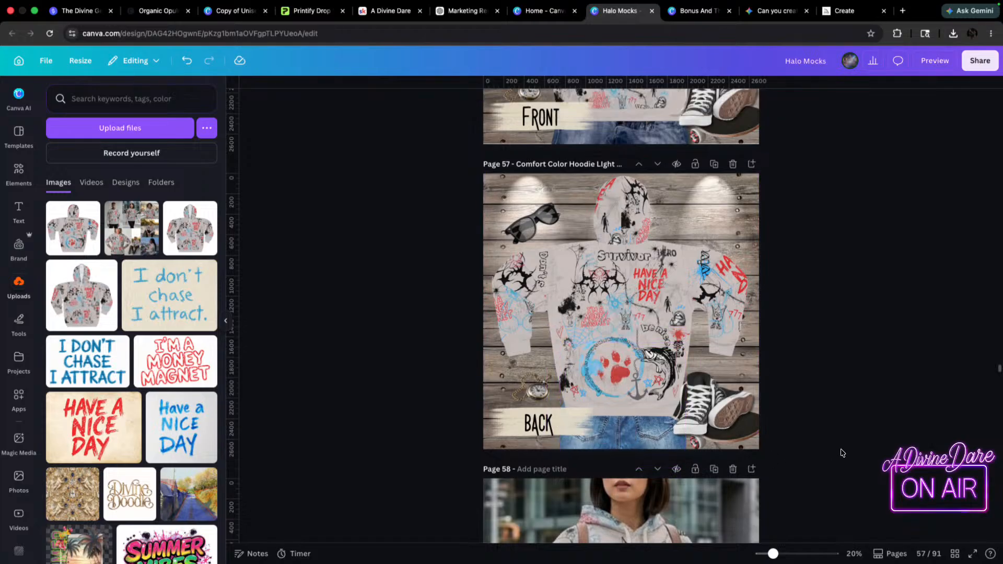
- Undo the last hoodie and jeans adjustments on page 57
click(647, 440)
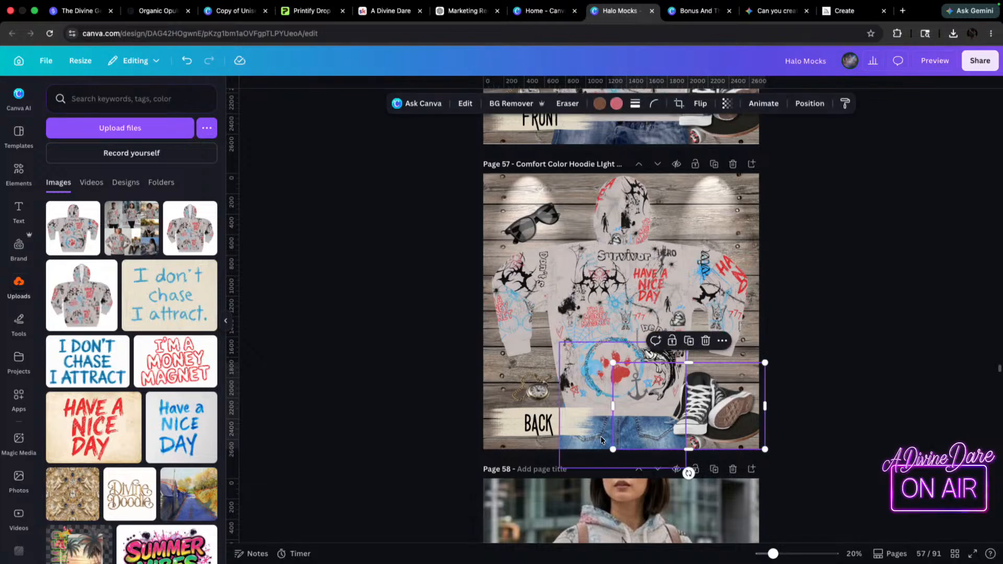
key(super+z)
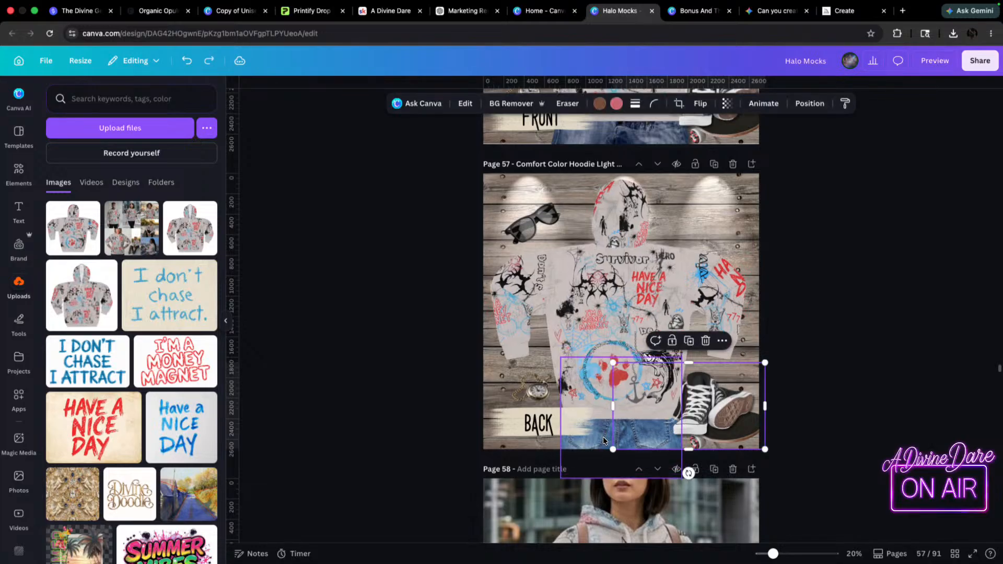
key(super+z)
key(super+z)
- Enlarge the jeans on page 57 slightly and reposition them beneath the hoodie's hem
click(592, 439)
mouse_move(592, 439)
mouse_down()
mouse_move(600, 436)
mouse_move(592, 448)
mouse_up()
click(889, 421)
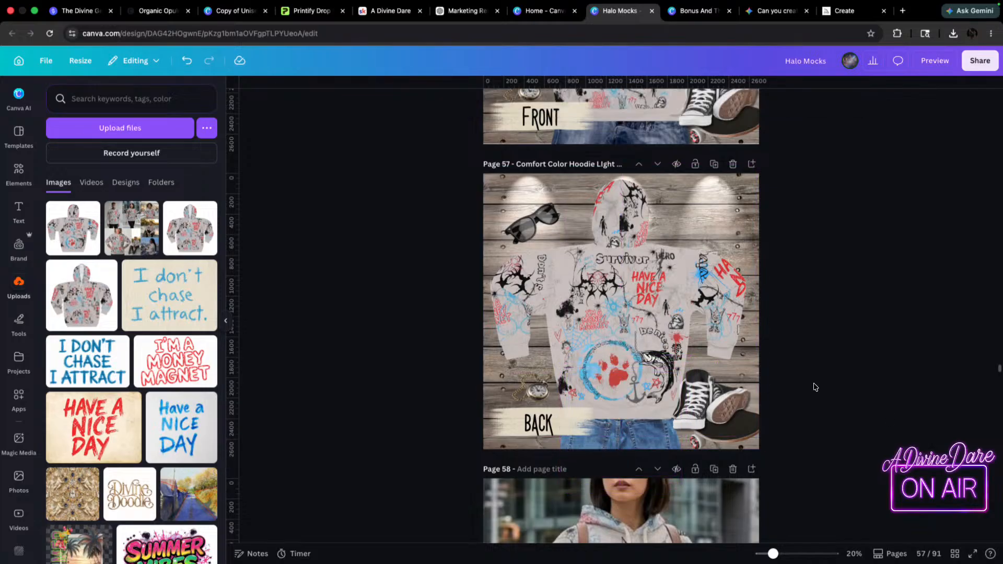
click(587, 440)
drag(682, 368, 690, 362)
drag(584, 452, 586, 437)
click(885, 385)
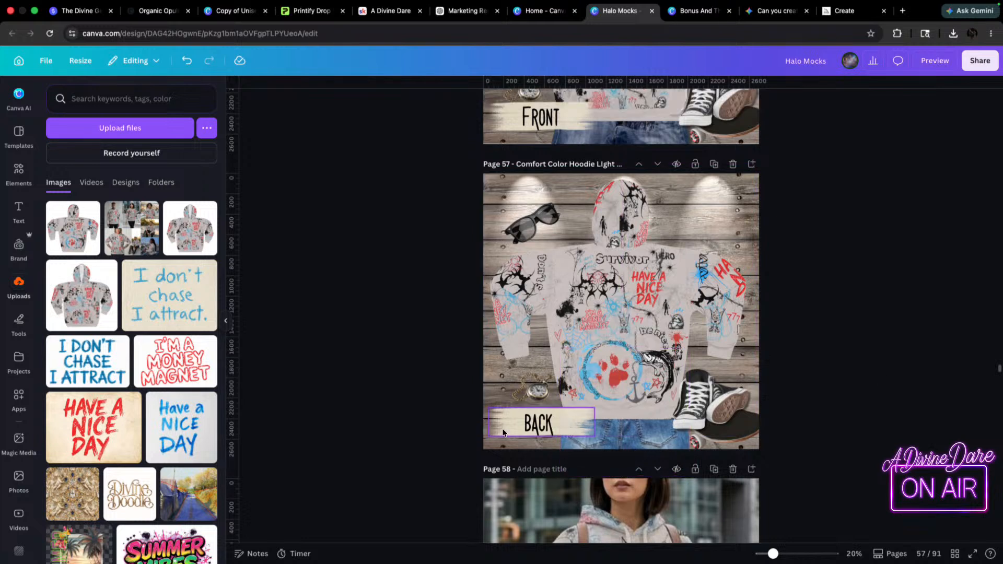
- Move the cream brush stroke and the BACK text on page 57 slightly lower
click(488, 430)
click(486, 438)
drag(487, 439, 499, 434)
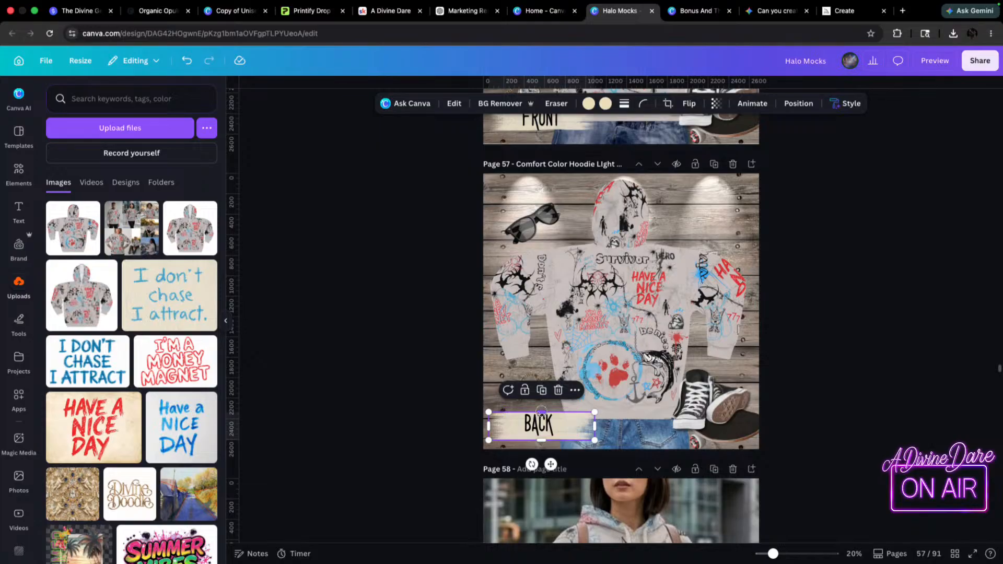
mouse_move(542, 428)
mouse_down()
mouse_move(536, 434)
mouse_move(579, 412)
mouse_up()
click(543, 429)
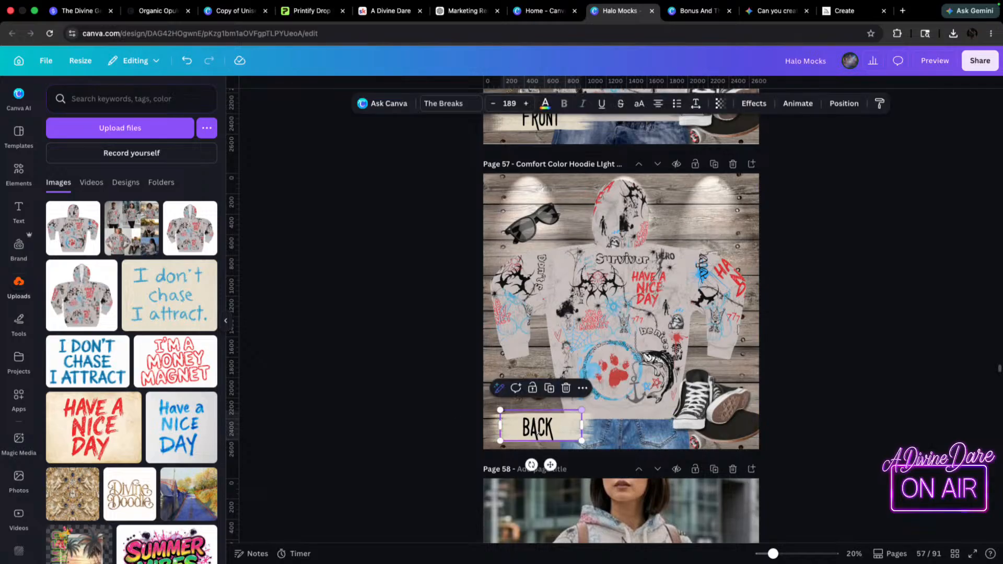
- Review the hoodie mockup pages from the AOP Hoodie cover on page 55 through the model photos on page 63
scroll(750, 376, up, 10)
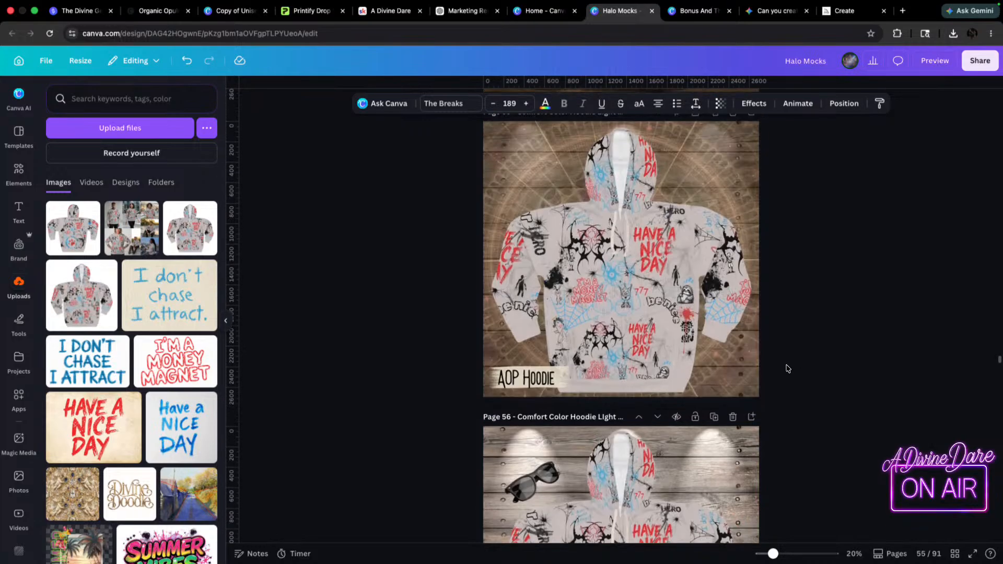
scroll(642, 252, up, 1)
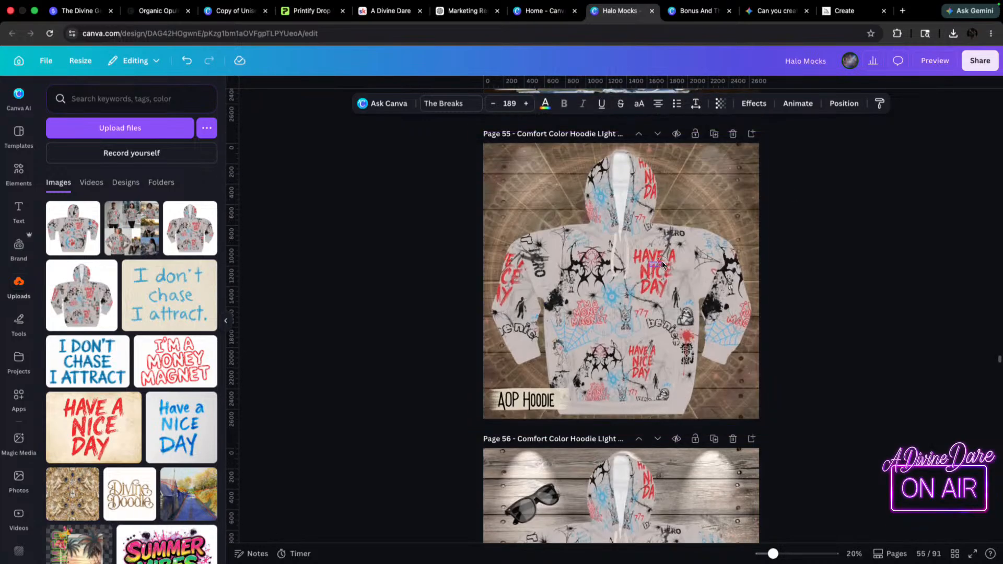
click(851, 249)
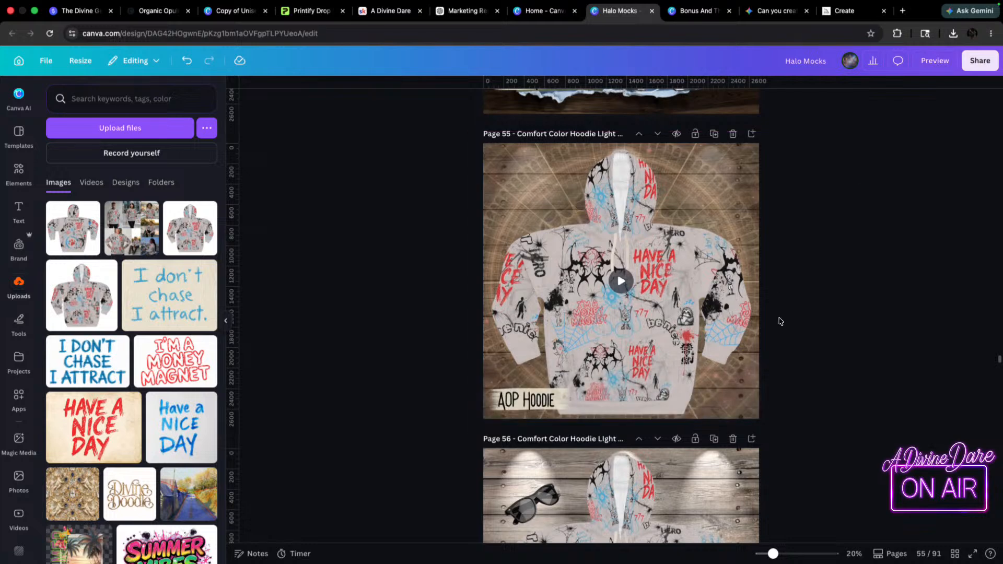
scroll(781, 361, down, 10)
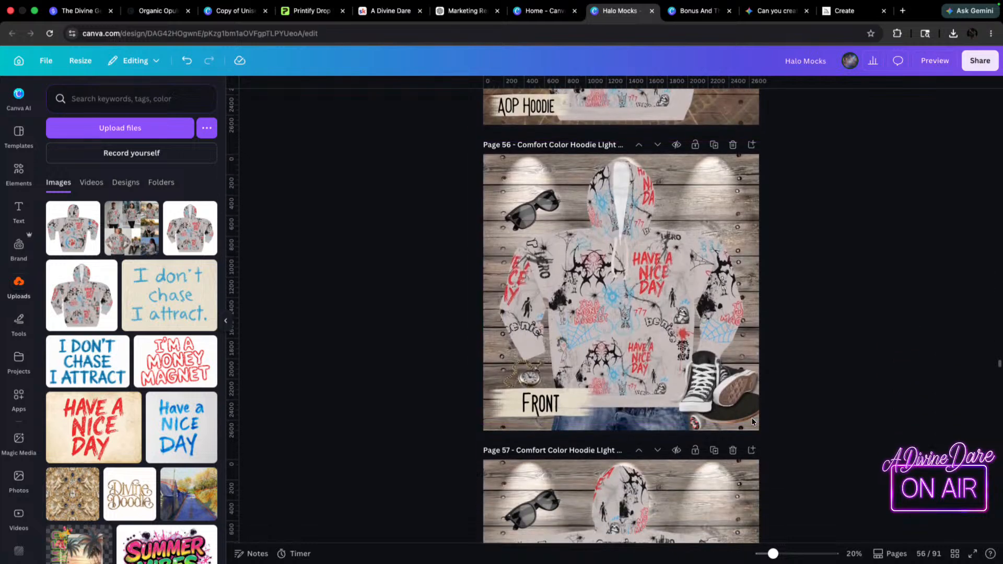
scroll(571, 361, down, 18)
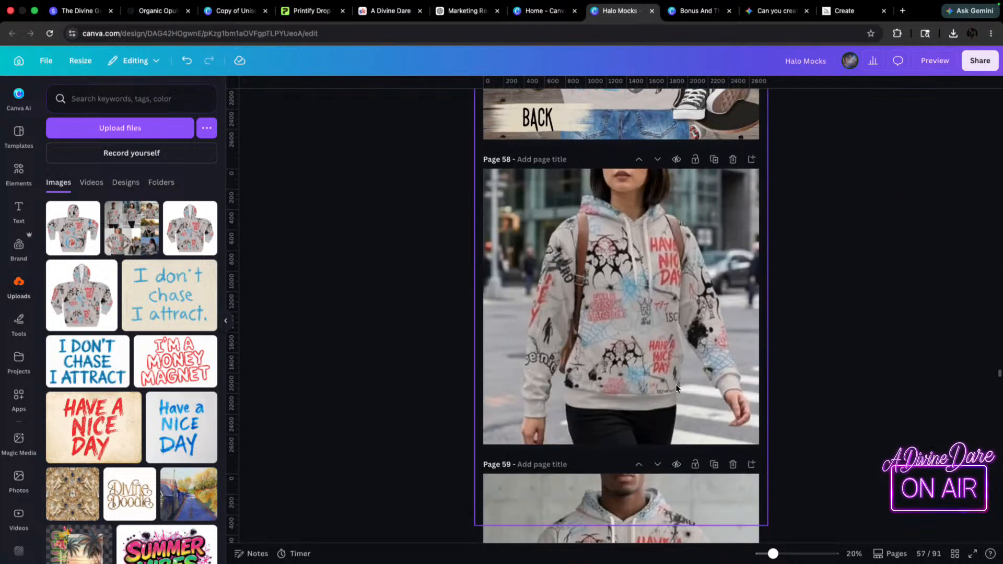
scroll(678, 370, down, 20)
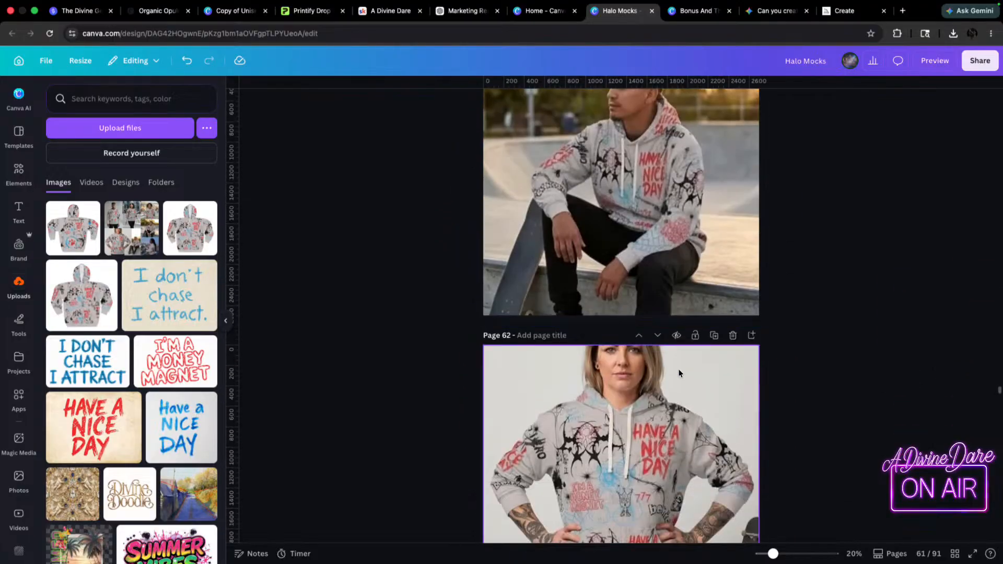
scroll(678, 369, down, 8)
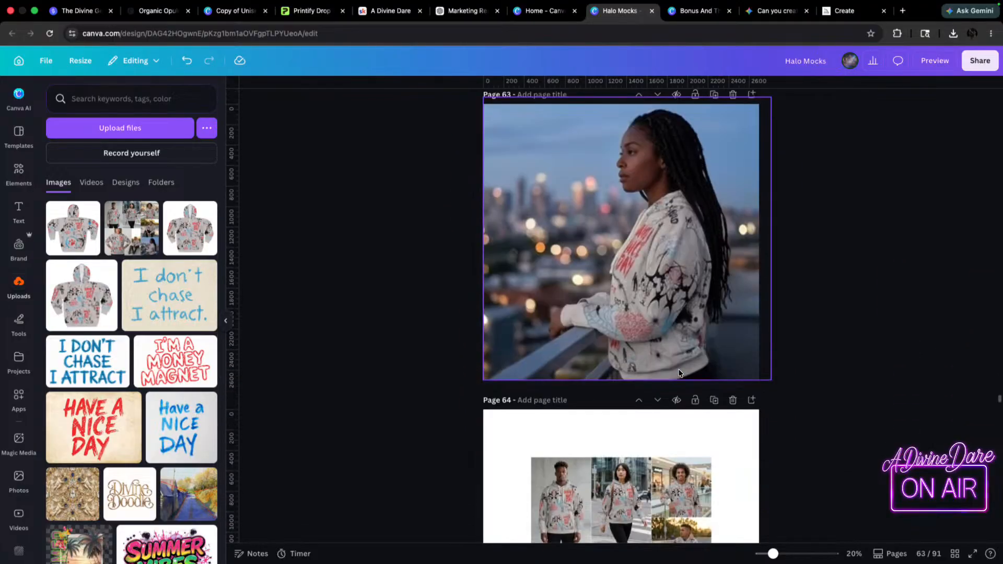
scroll(641, 340, up, 3)
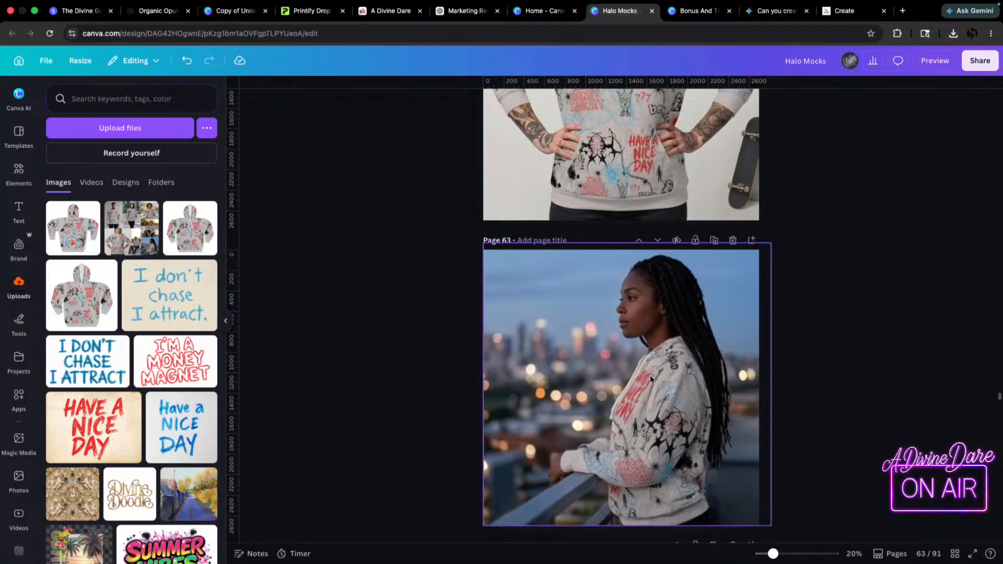
- Centre the rooftop model photo across page 63 so it covers the whole page, and open its image editing options
click(629, 378)
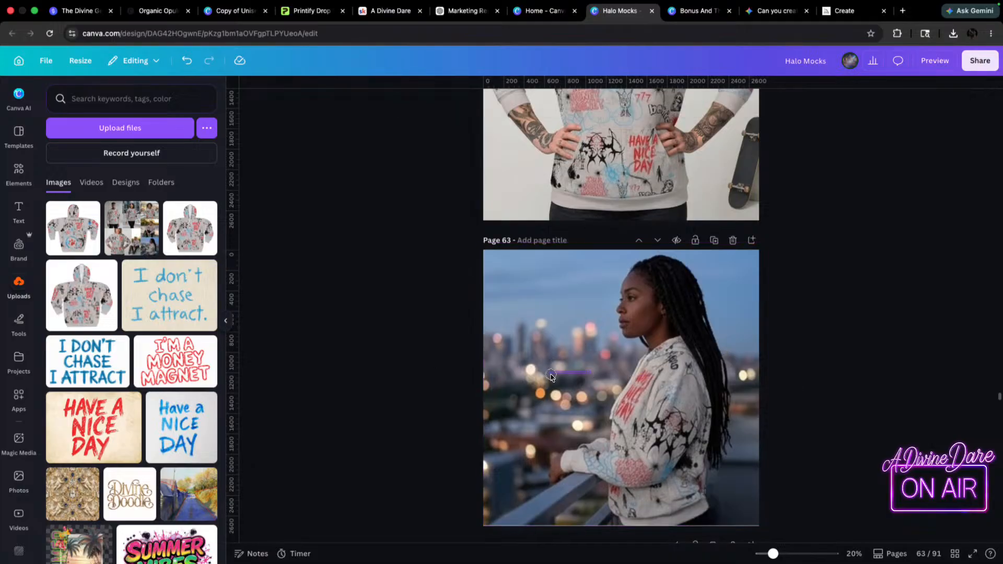
drag(599, 372, 607, 367)
click(826, 363)
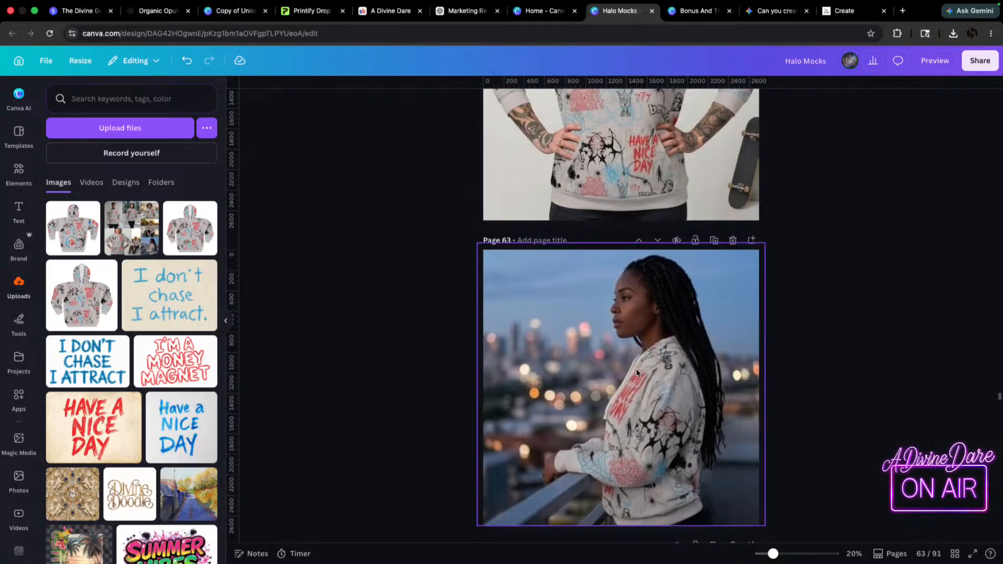
click(555, 292)
click(473, 104)
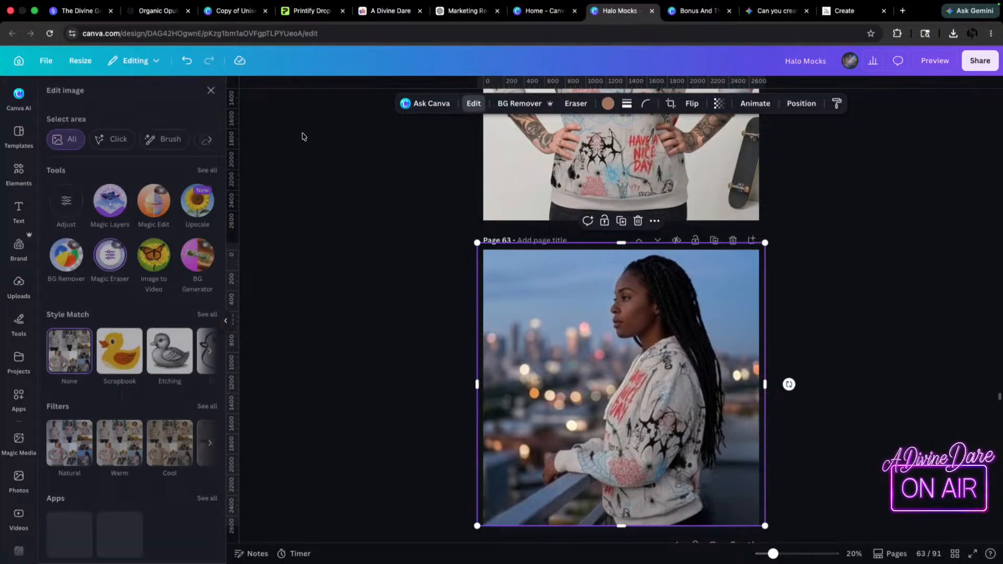
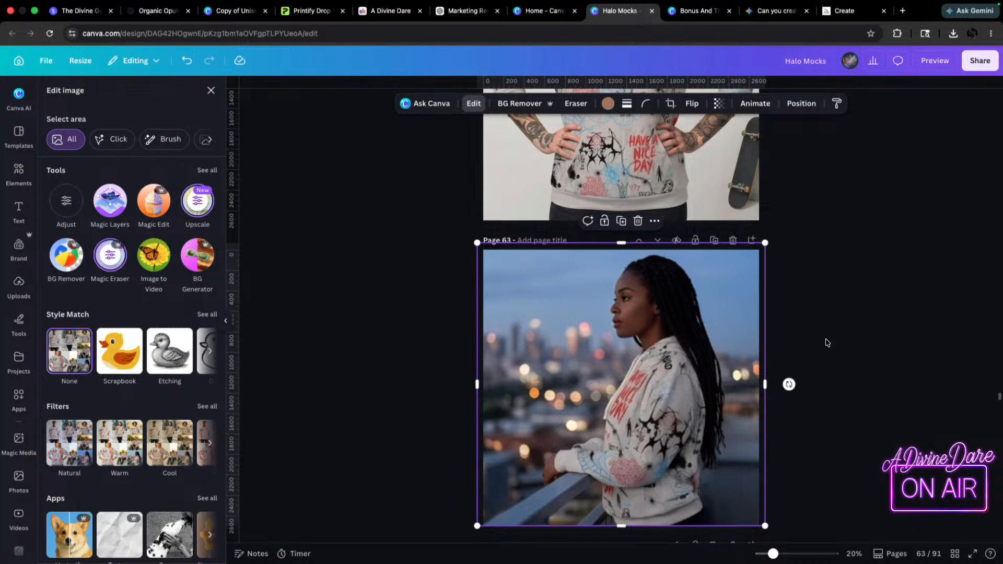
- Enlarge the photo of the woman with hands on hips on page 62 and centre it so her eyes are cropped off
scroll(721, 391, up, 2)
scroll(845, 398, up, 8)
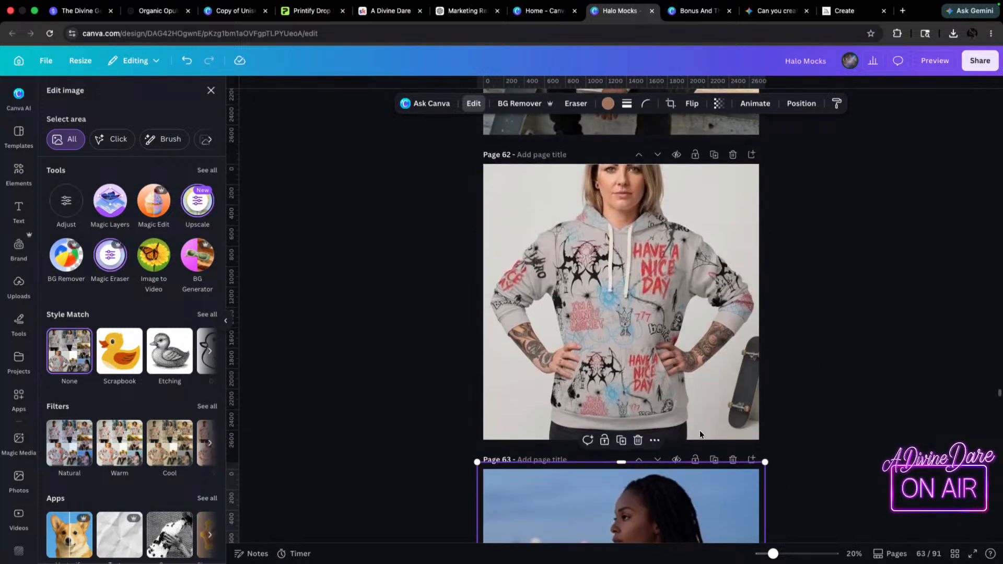
click(612, 237)
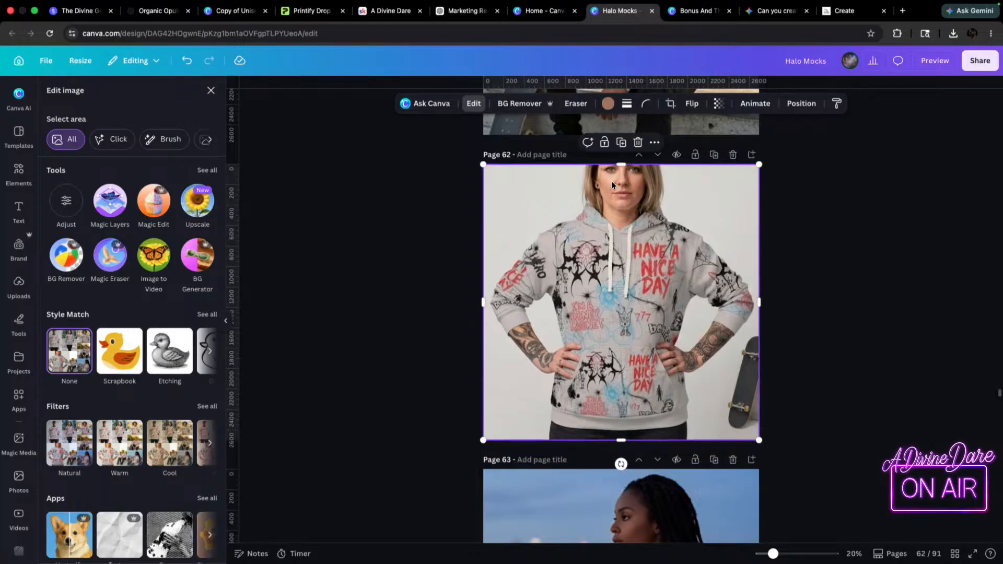
scroll(605, 180, up, 5)
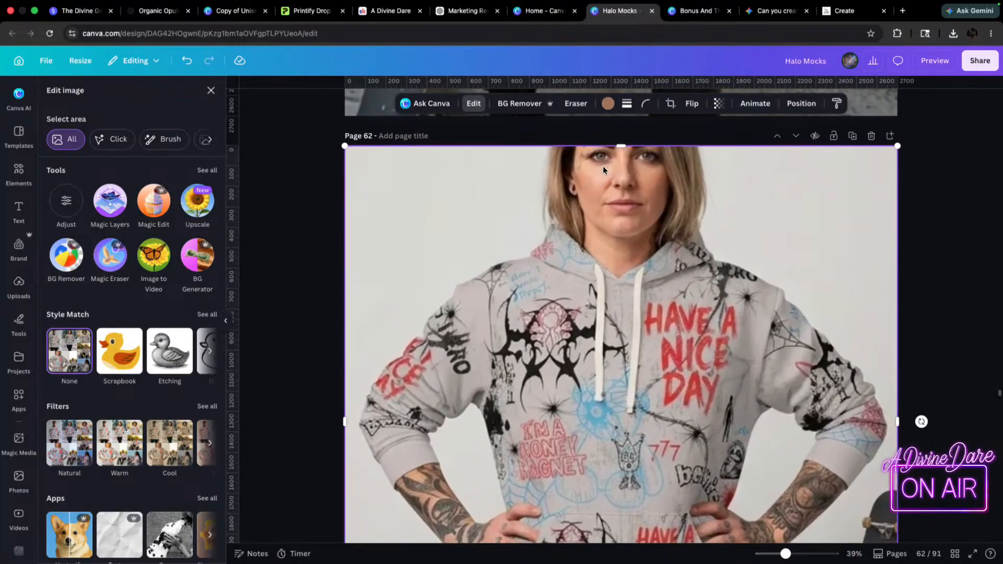
scroll(603, 165, down, 6)
drag(751, 165, 779, 133)
drag(713, 246, 699, 242)
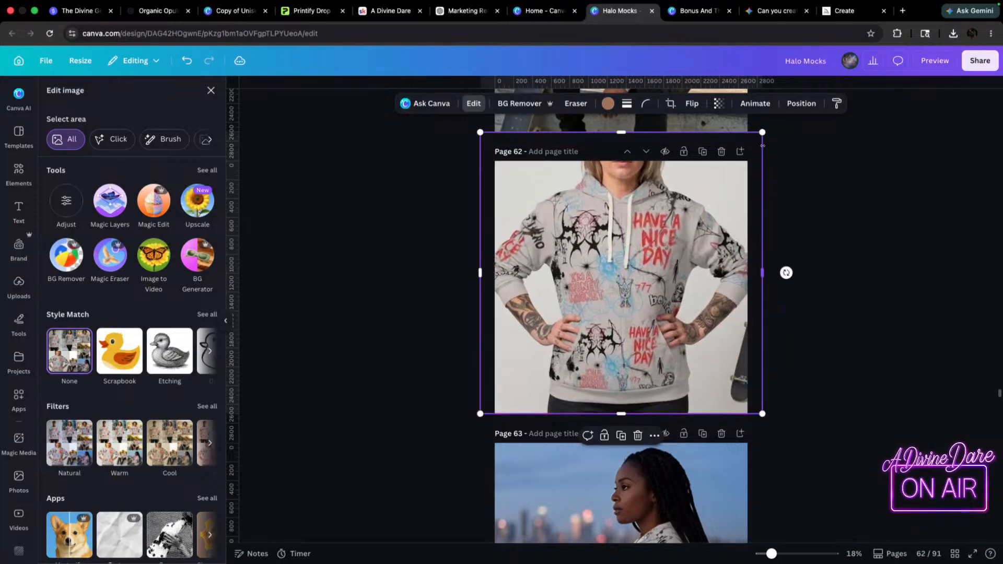
drag(760, 139, 750, 149)
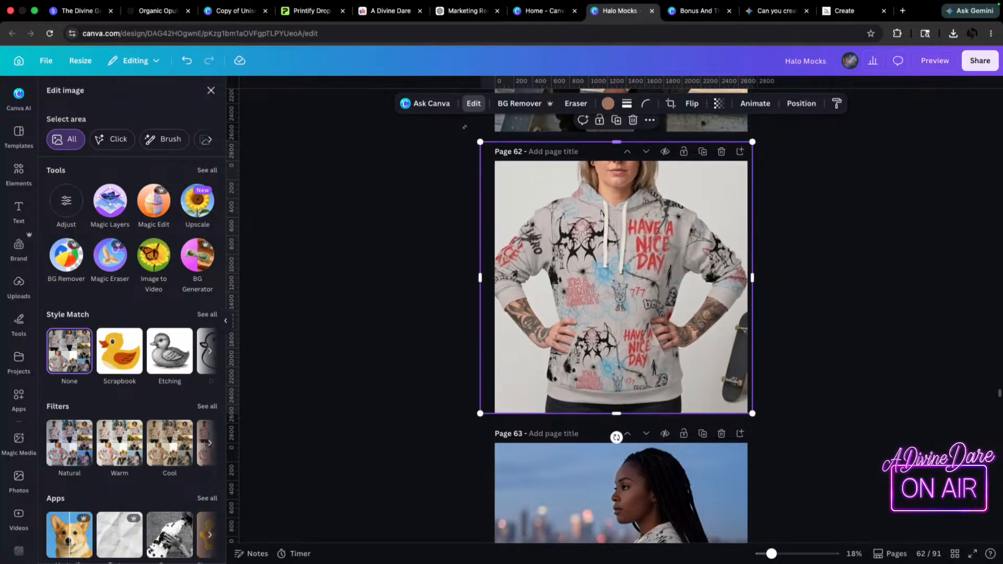
drag(471, 137, 490, 146)
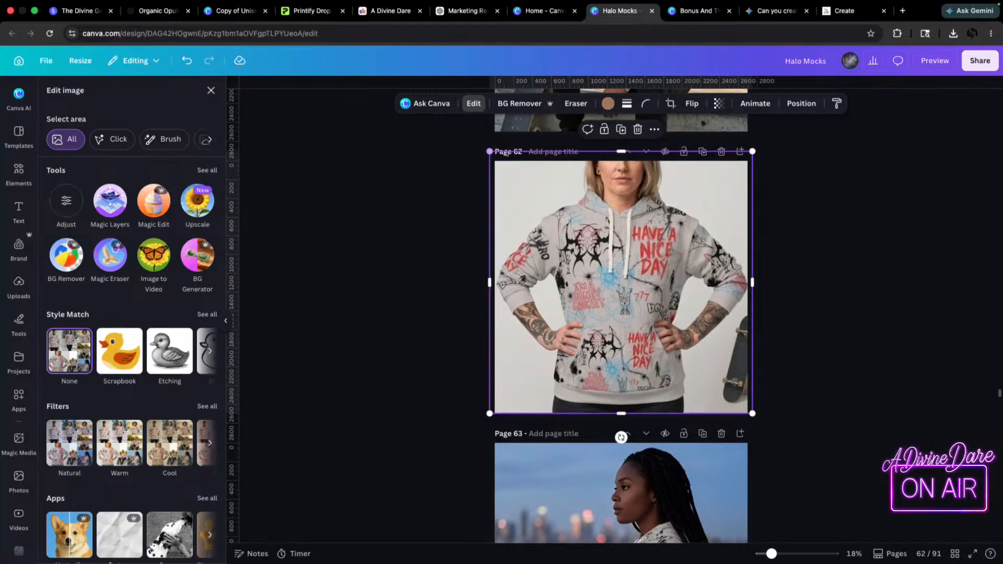
drag(589, 192, 589, 191)
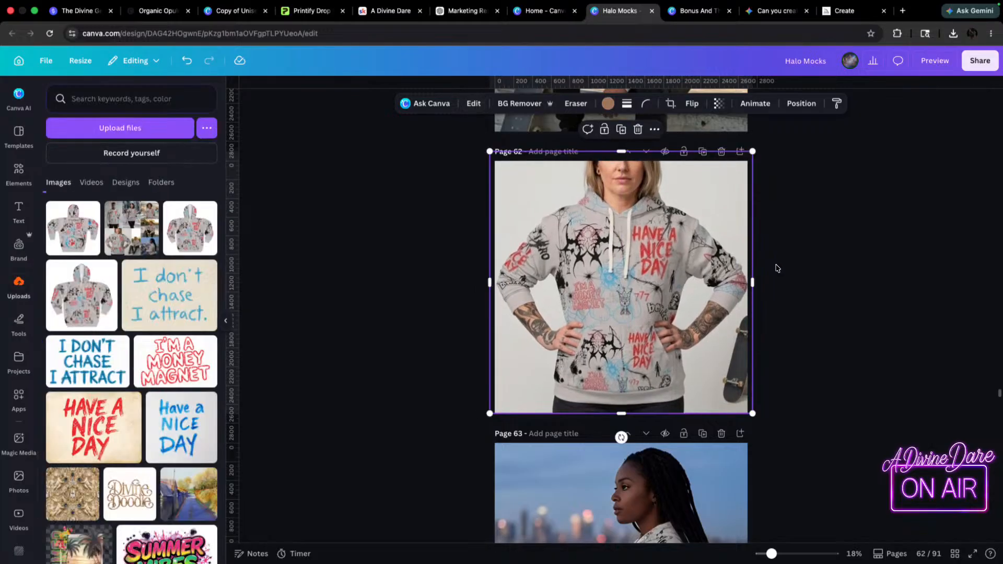
- Enlarge and reposition the seated skatepark photo on page 61, and crop its top, bottom and left edges to the page
scroll(738, 377, up, 5)
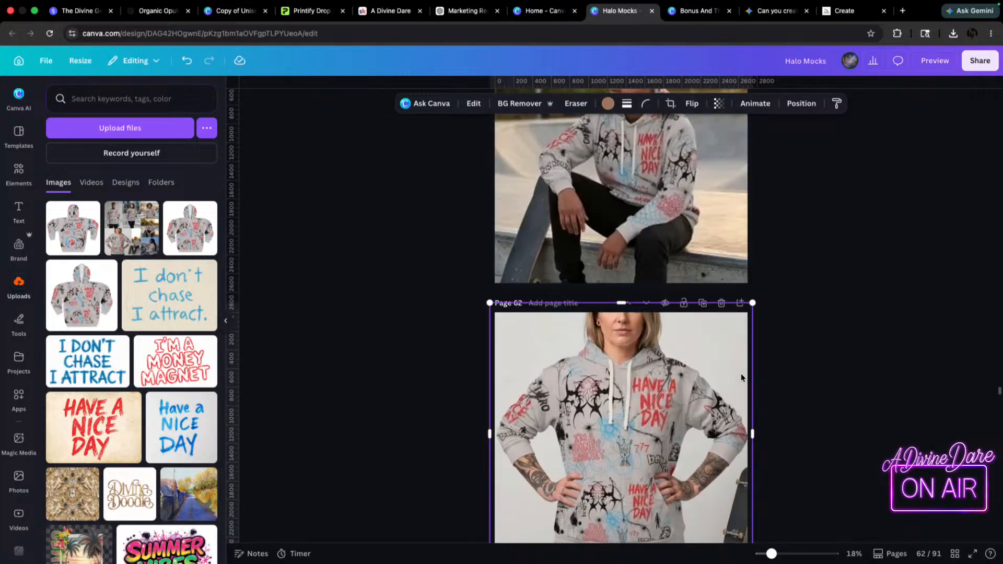
scroll(551, 343, down, 3)
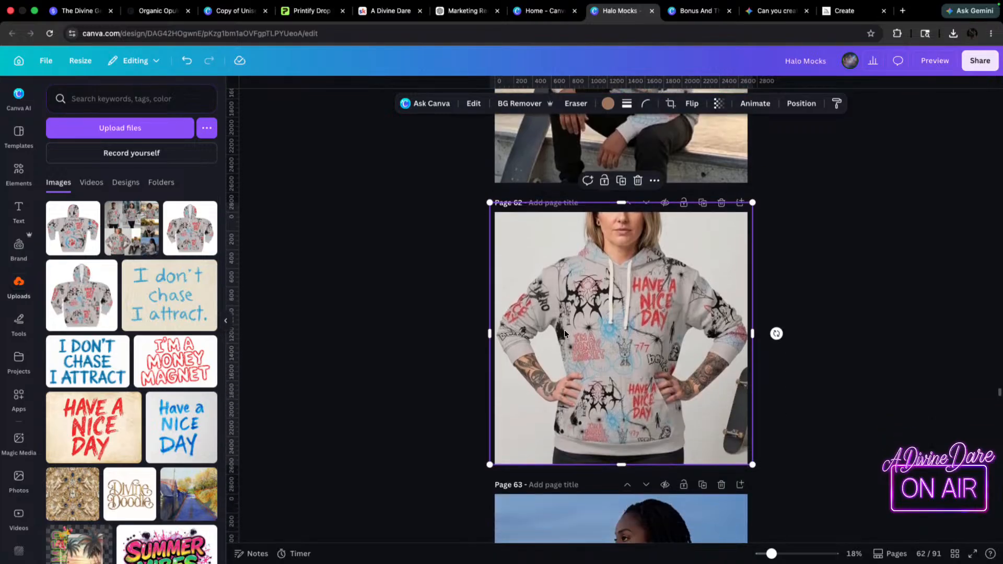
scroll(671, 393, up, 10)
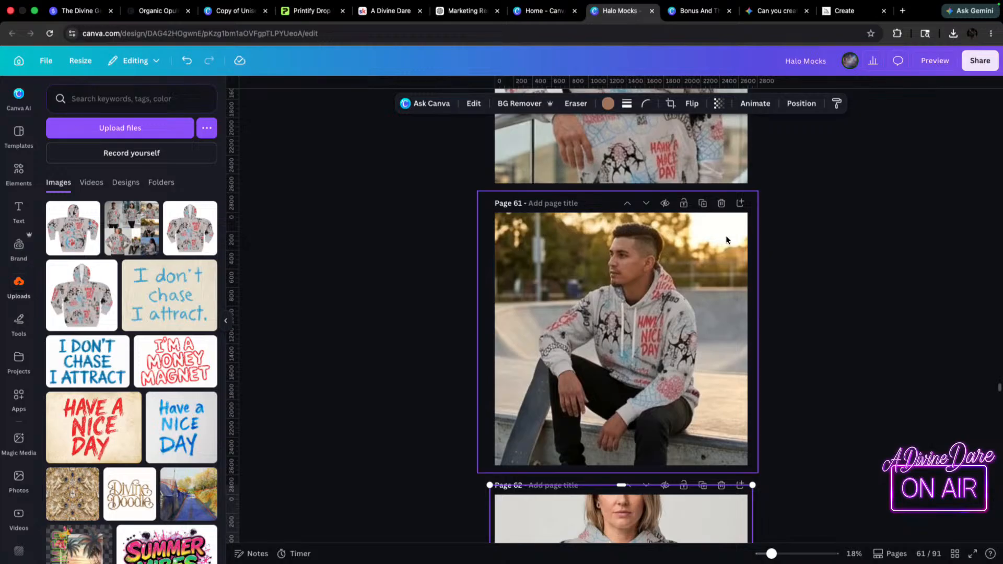
click(665, 273)
drag(758, 192, 809, 179)
drag(702, 290, 714, 291)
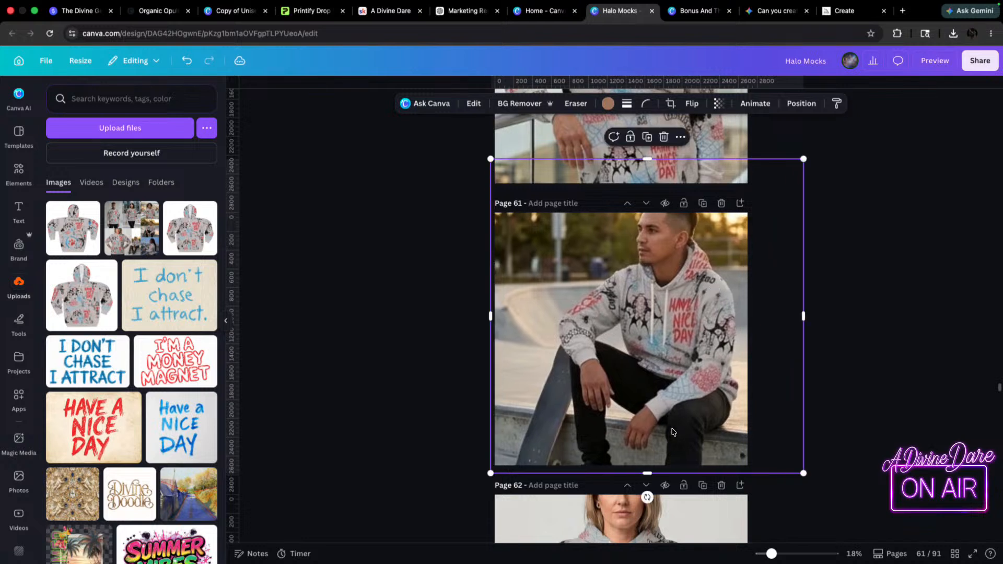
drag(647, 473, 647, 465)
drag(647, 159, 647, 213)
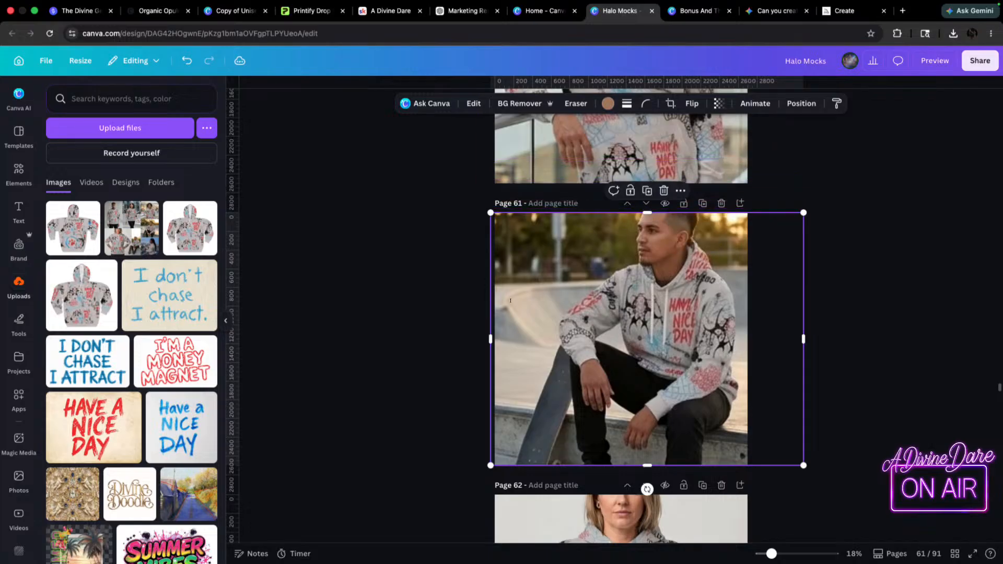
drag(490, 339, 495, 339)
- Check the hoodie mockup pages and delete page 64 with the leftover model photo collage
scroll(683, 317, up, 5)
scroll(684, 261, up, 8)
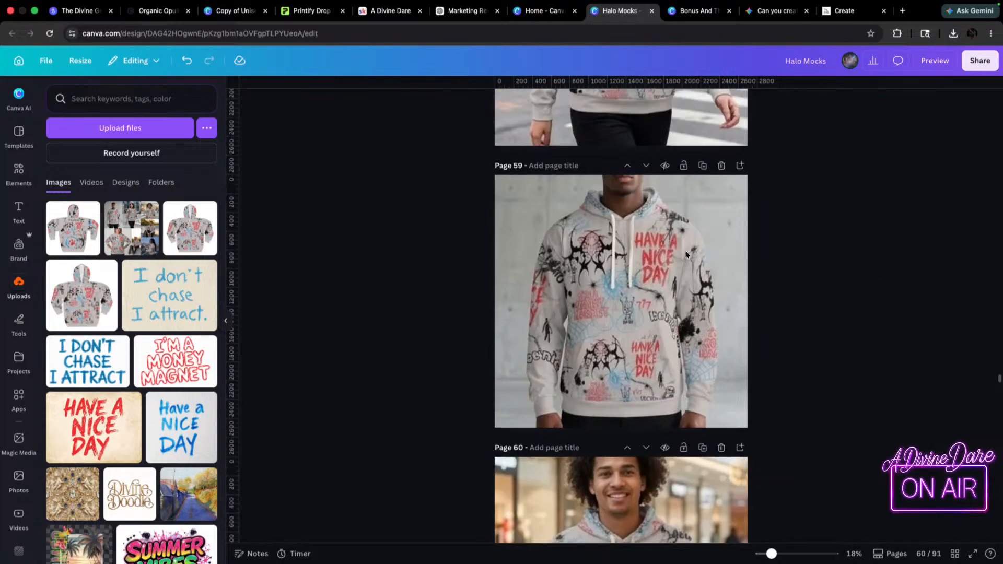
scroll(683, 243, up, 15)
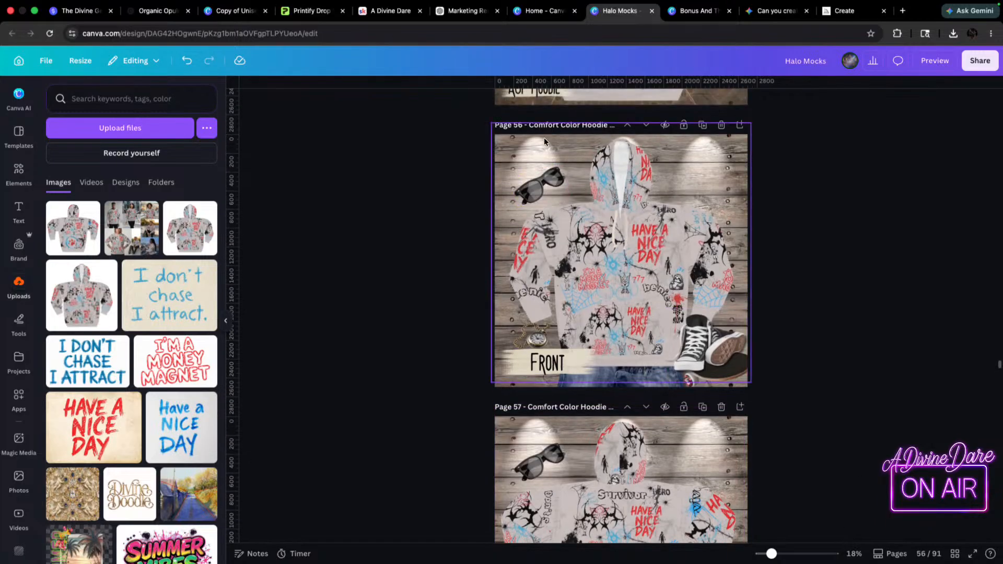
scroll(689, 239, down, 15)
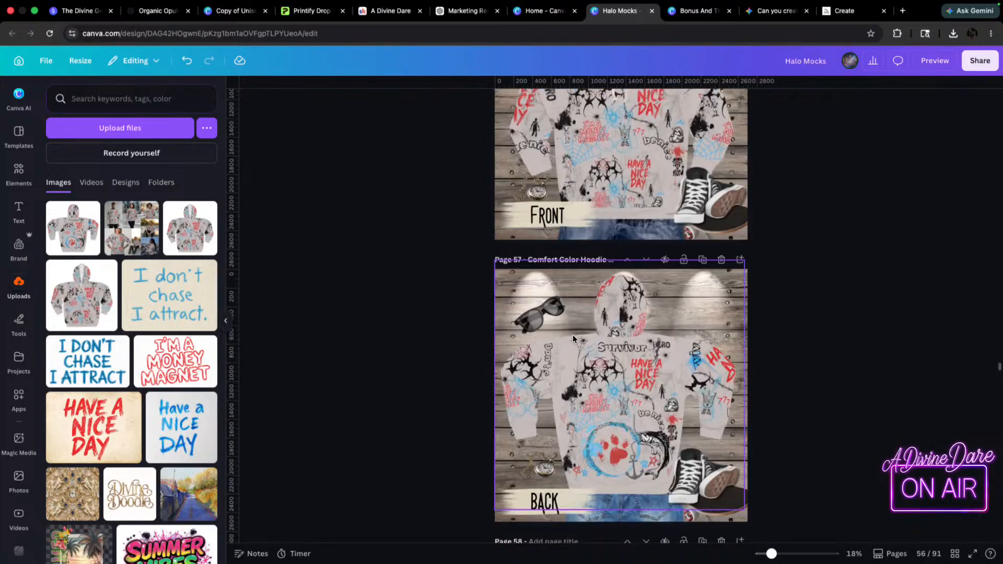
scroll(584, 346, down, 12)
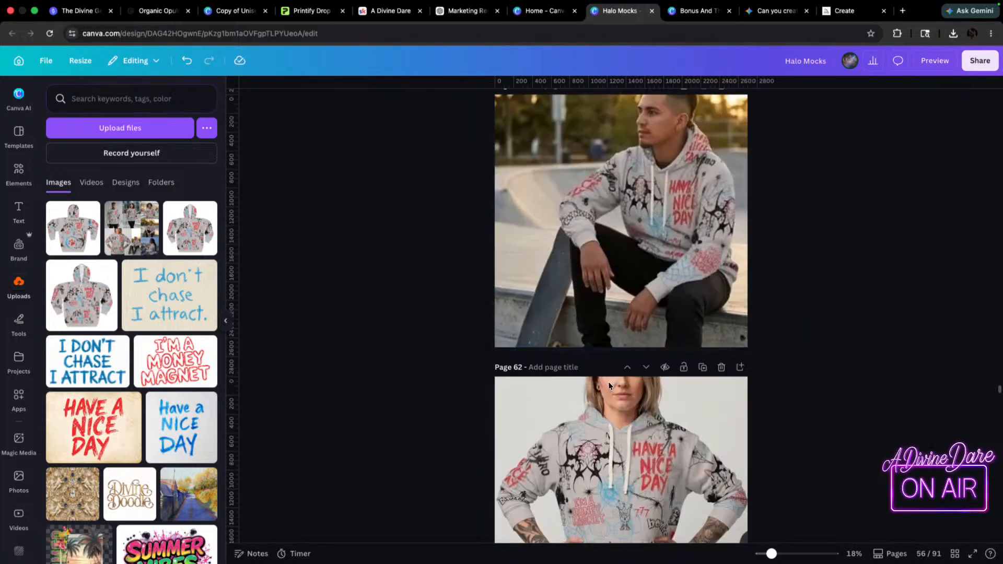
scroll(758, 469, down, 1)
scroll(584, 433, down, 5)
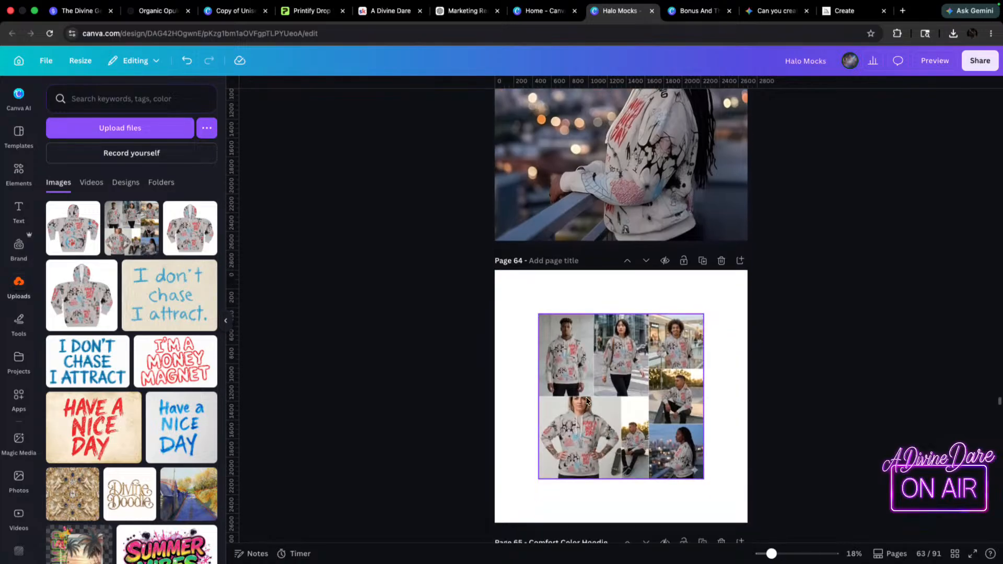
click(721, 261)
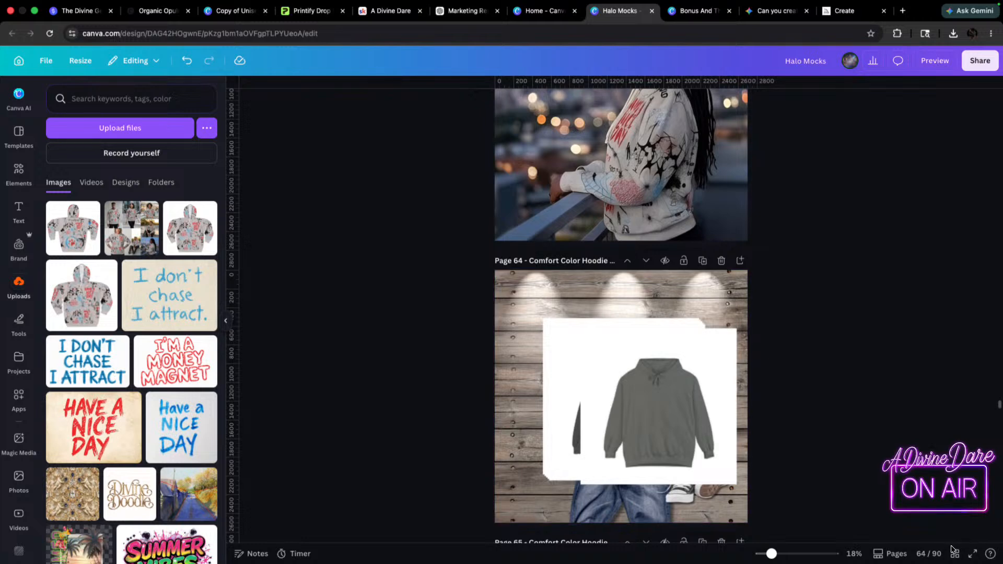
- Show the page thumbnails, set the page timing to 1.5 seconds and apply it to all pages
click(891, 554)
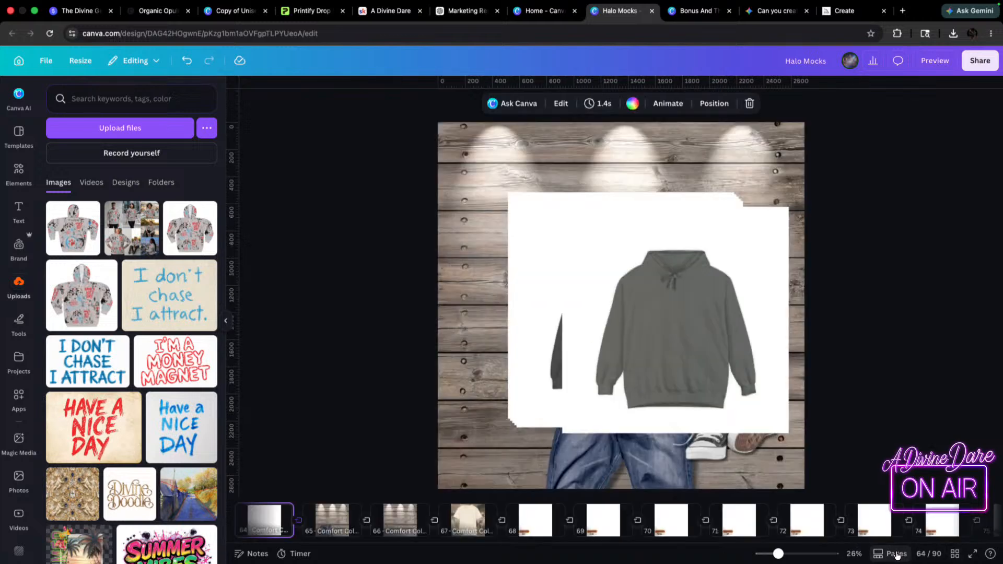
click(604, 105)
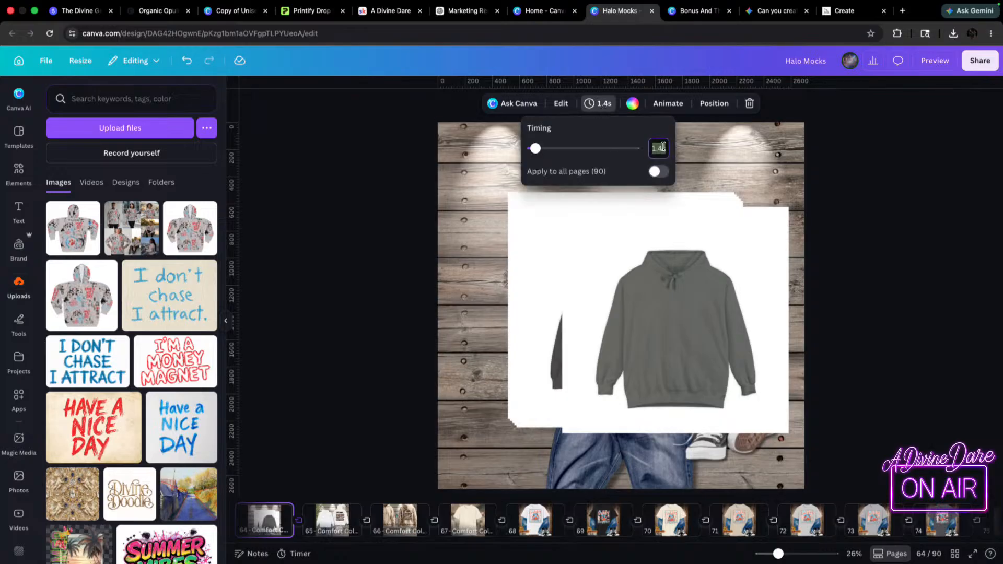
text(1.5)
click(654, 171)
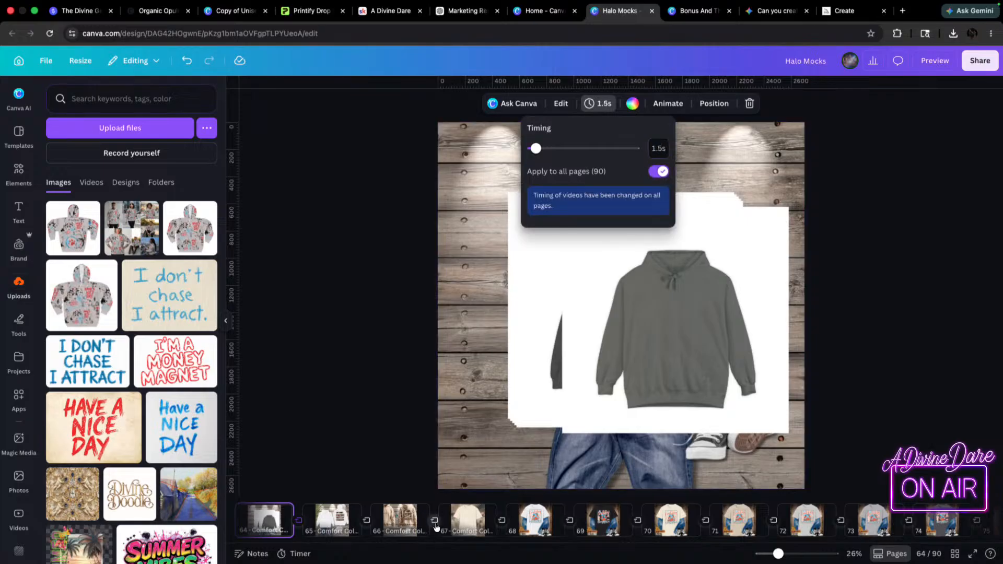
- Prepare a PNG download of the design with the custom page range 56-63
click(980, 61)
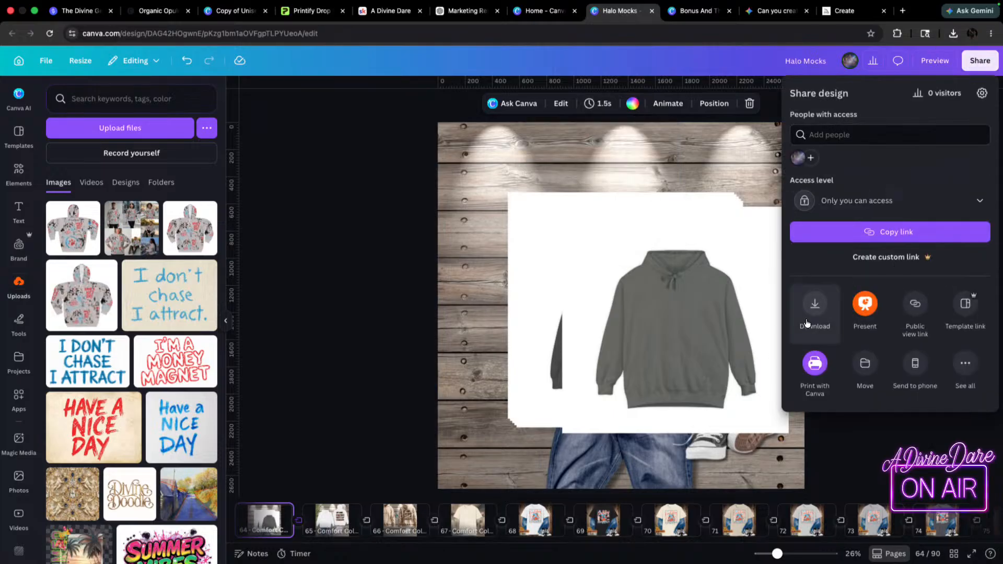
click(814, 306)
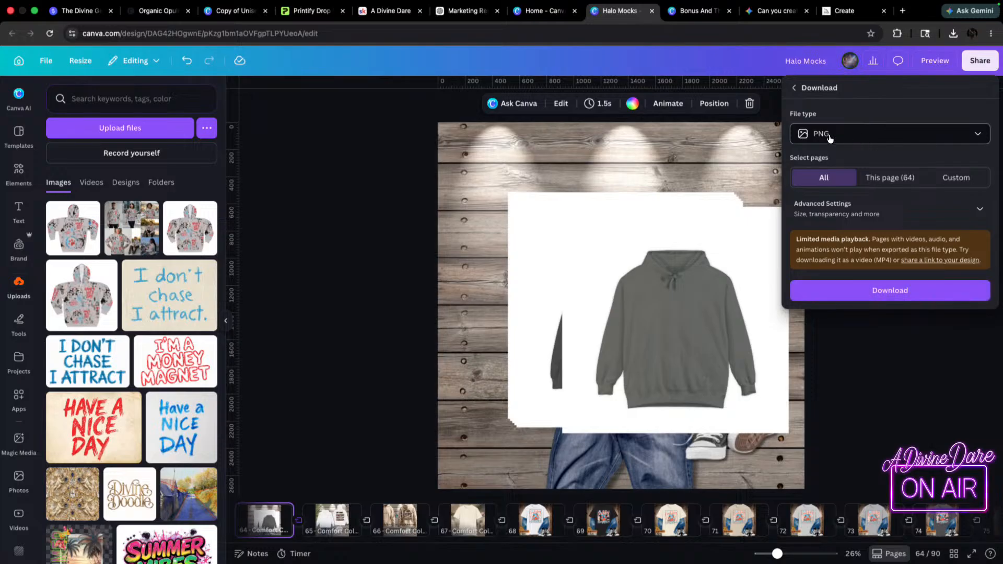
click(957, 178)
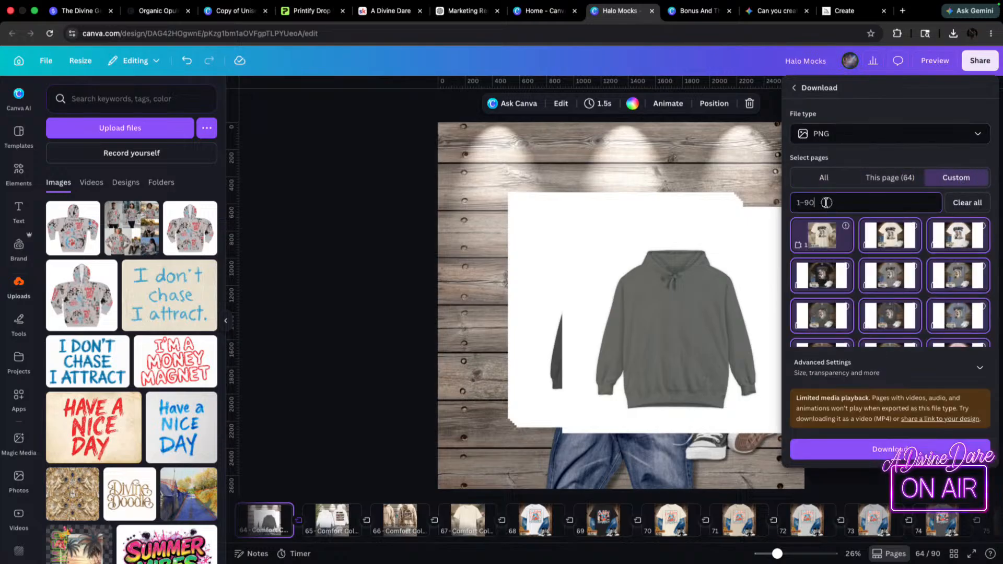
key(BackSpace)
key(BackSpace)
key(BackSpace)
key(BackSpace)
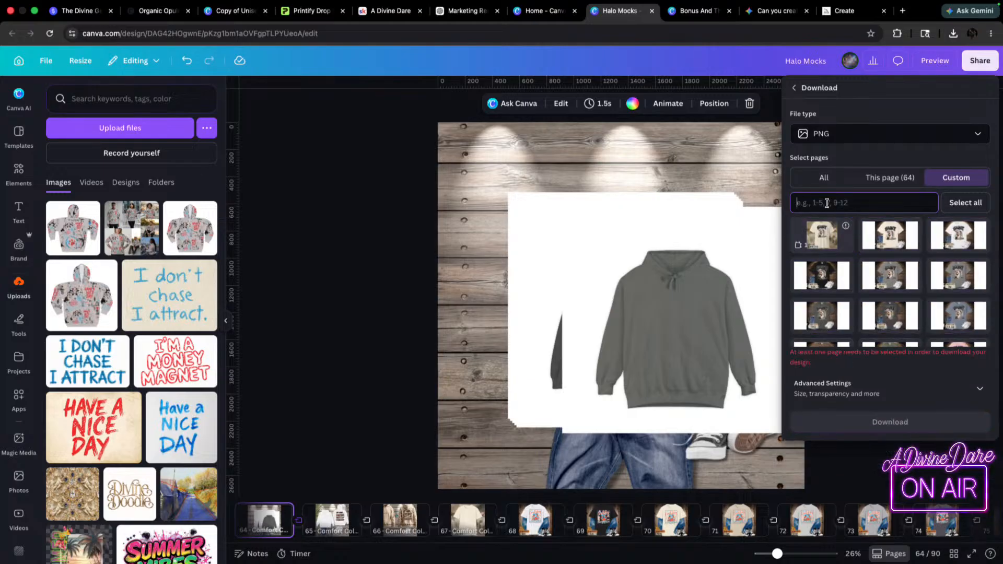
text(56-)
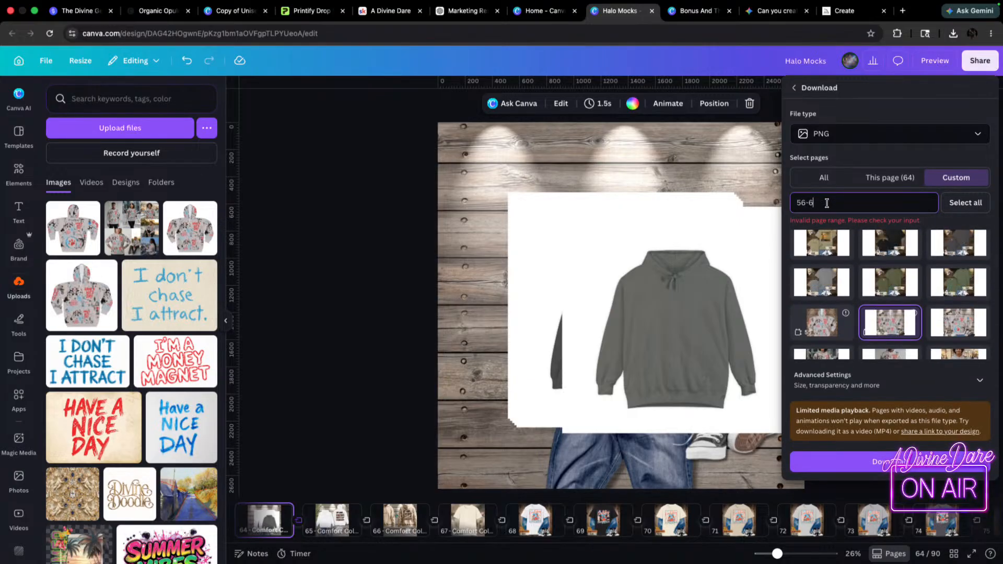
text(63)
- Add the AOP Hoodie cover on page 55 to the download selection and check the selected page thumbnails
scroll(837, 298, down, 2)
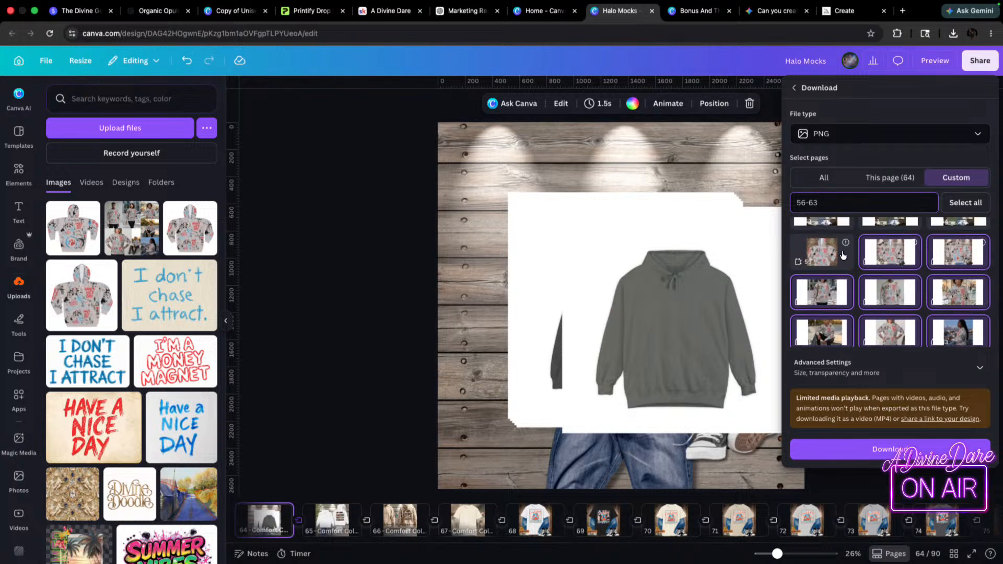
scroll(843, 255, up, 1)
scroll(847, 259, down, 1)
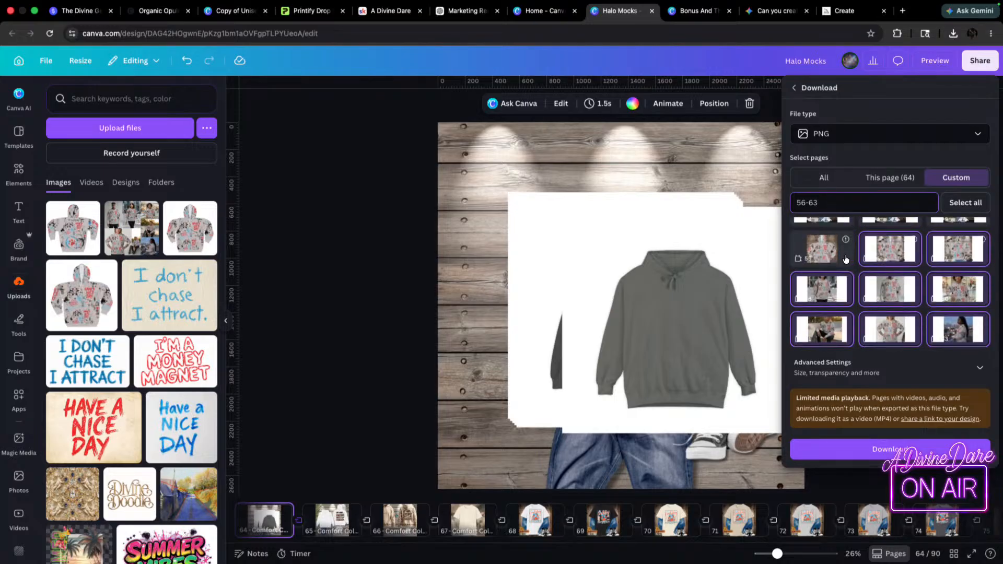
click(828, 253)
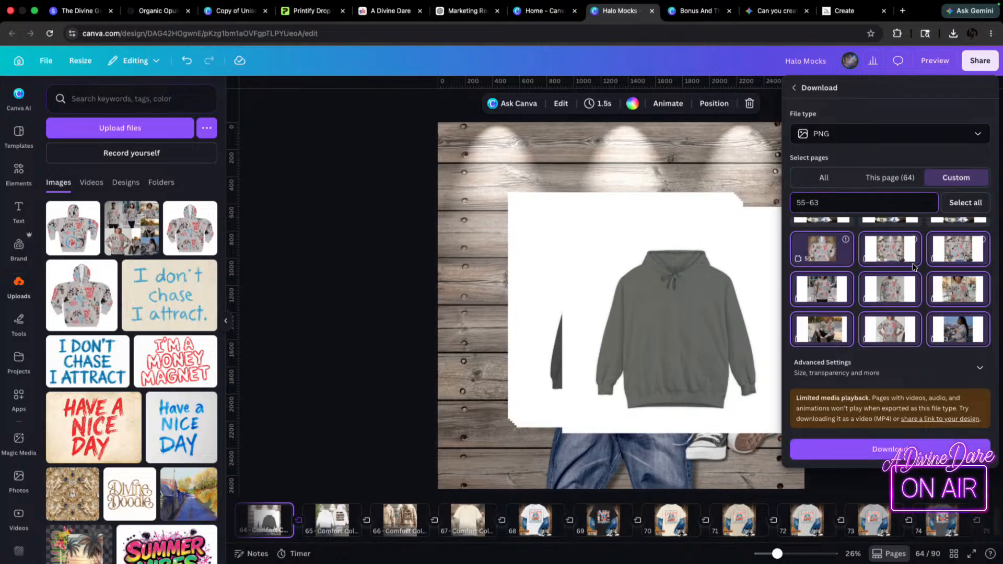
scroll(913, 268, down, 1)
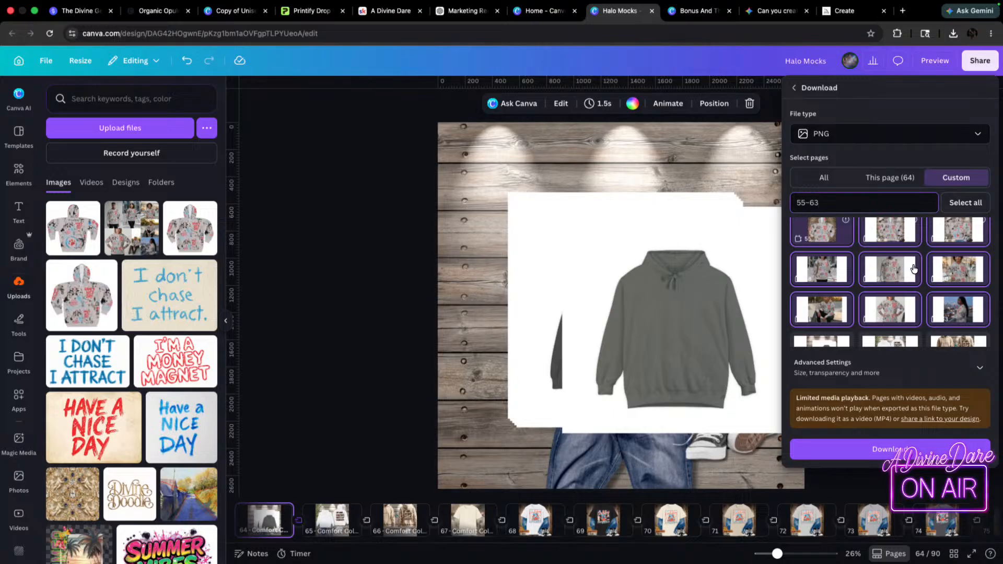
scroll(826, 262, up, 3)
scroll(836, 293, down, 3)
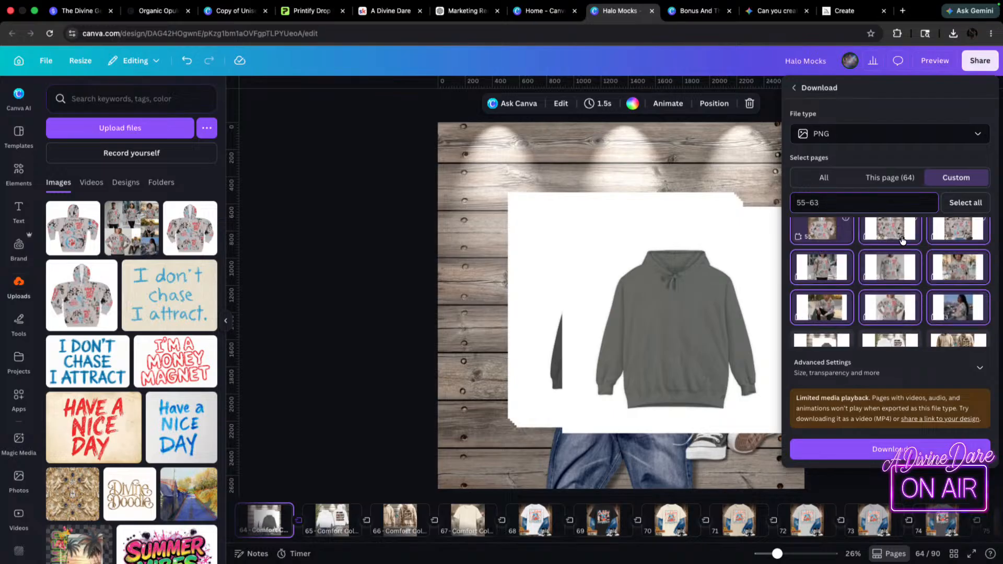
- Check the selected page thumbnails and advanced settings, and download pages 55-63 as PNG
scroll(945, 292, down, 2)
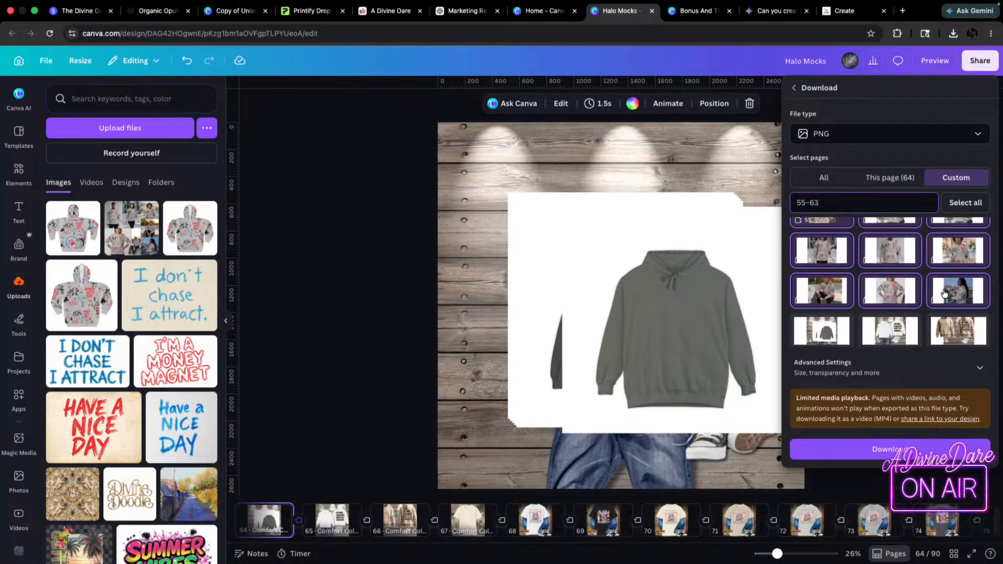
scroll(940, 295, down, 1)
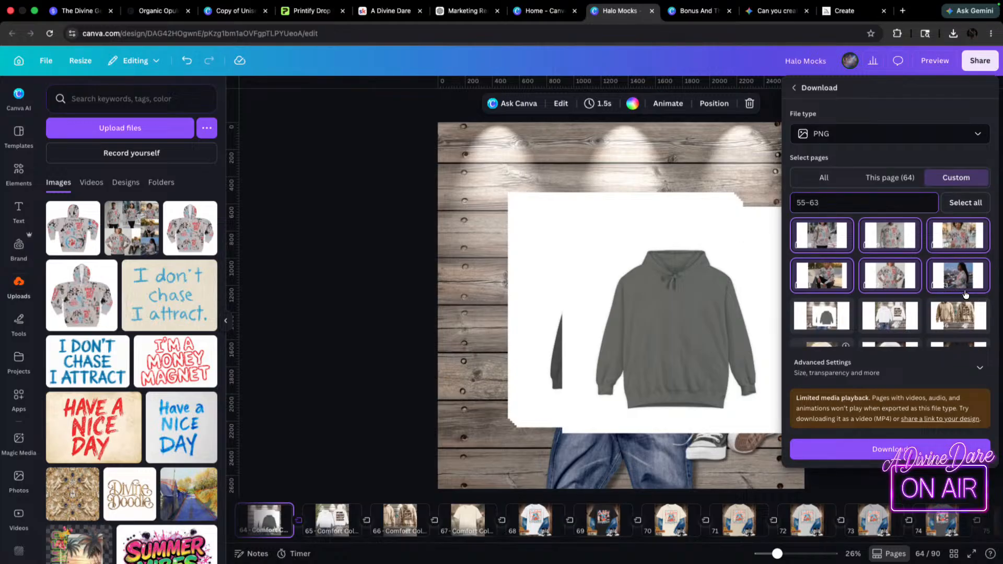
click(960, 371)
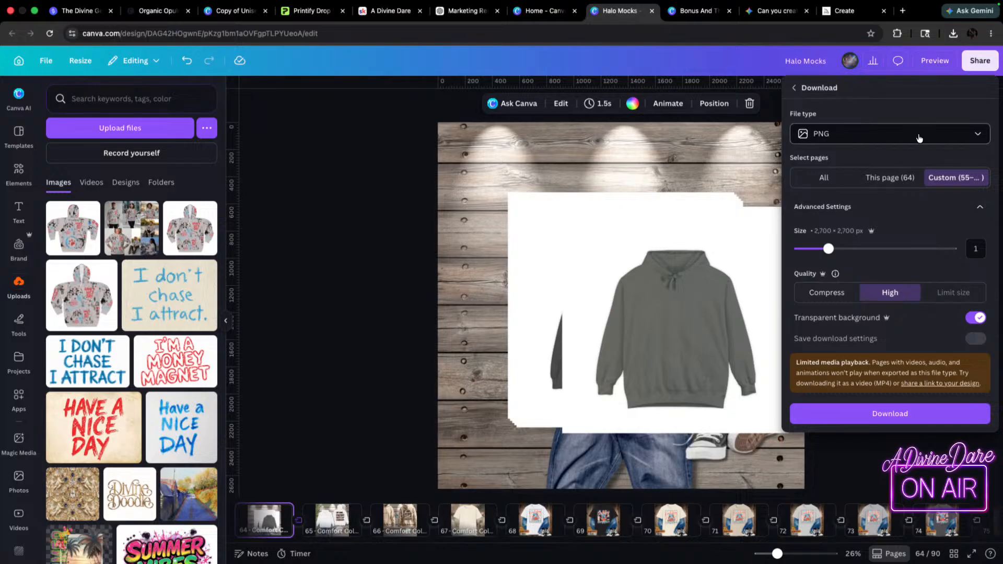
click(903, 418)
- Request a second download of the custom pages 55-63 as an MP4 Video
click(966, 67)
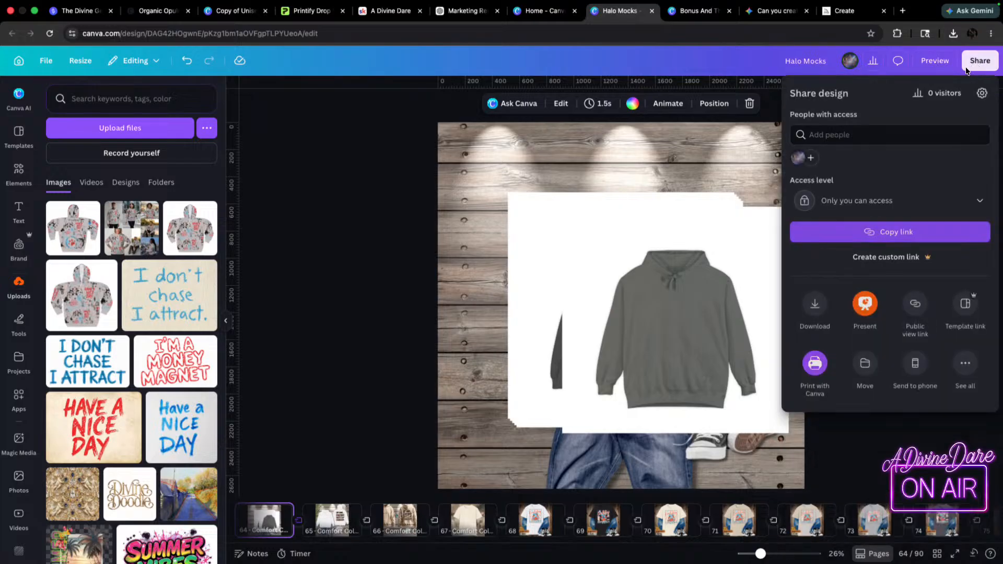
click(815, 307)
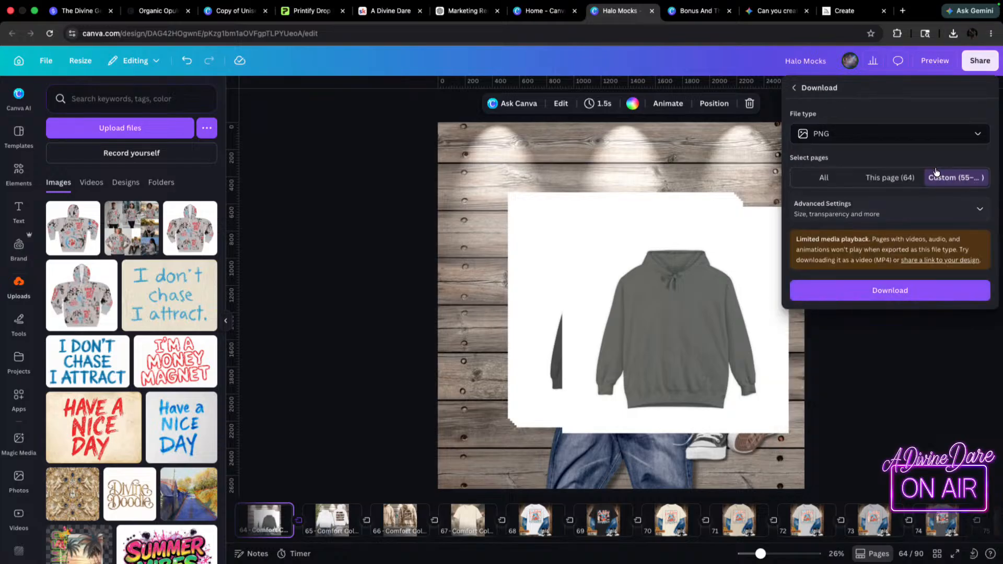
click(968, 179)
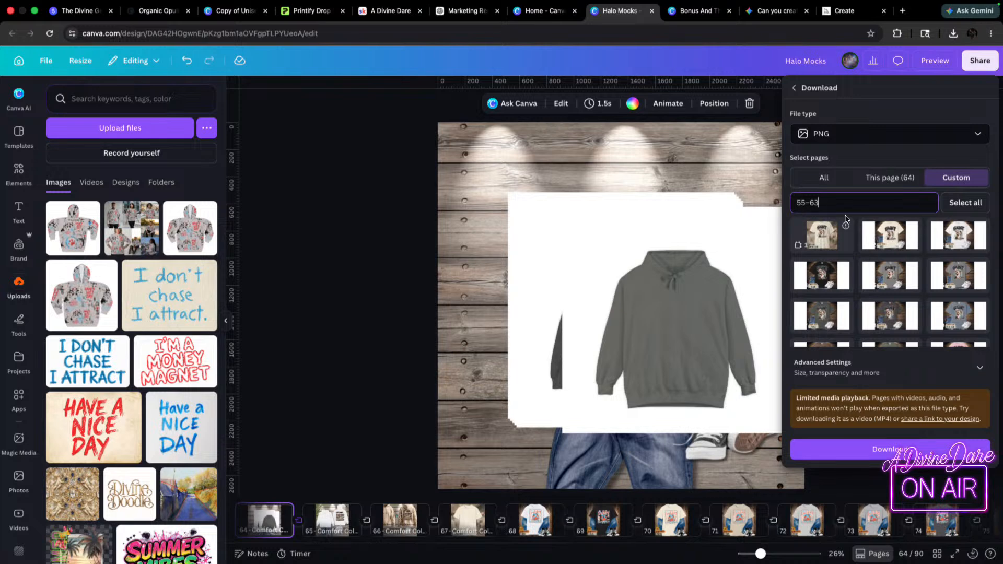
click(975, 137)
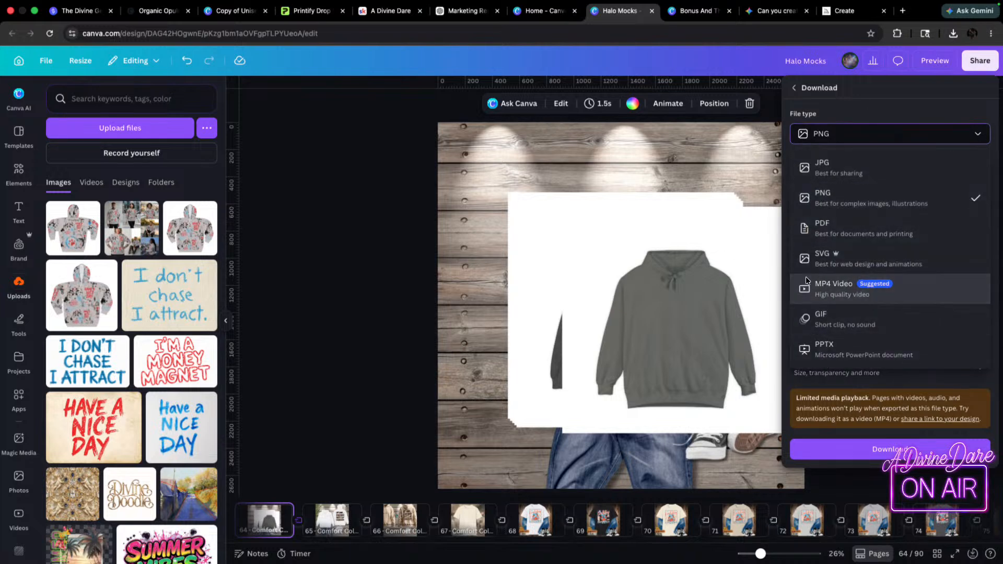
click(837, 292)
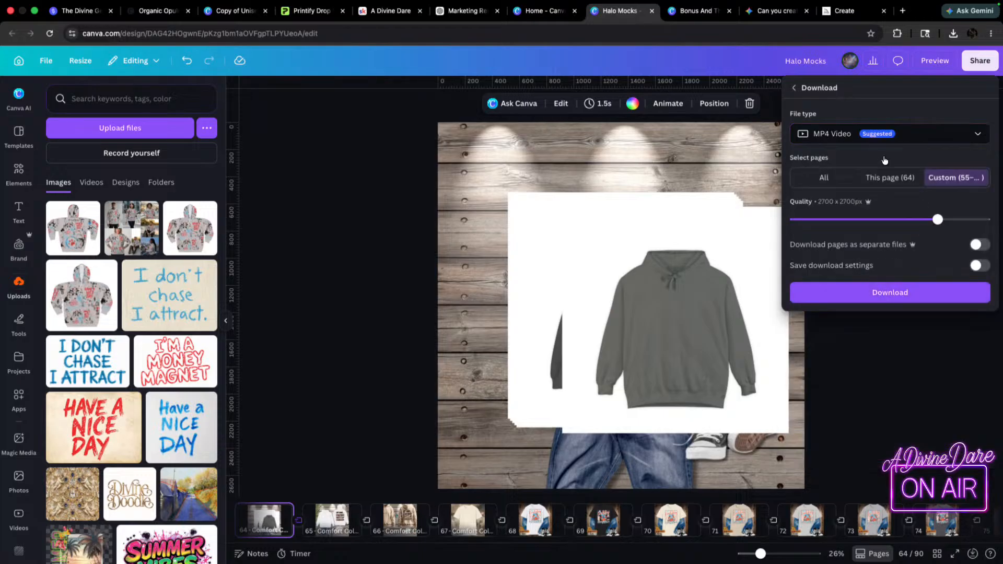
click(898, 293)
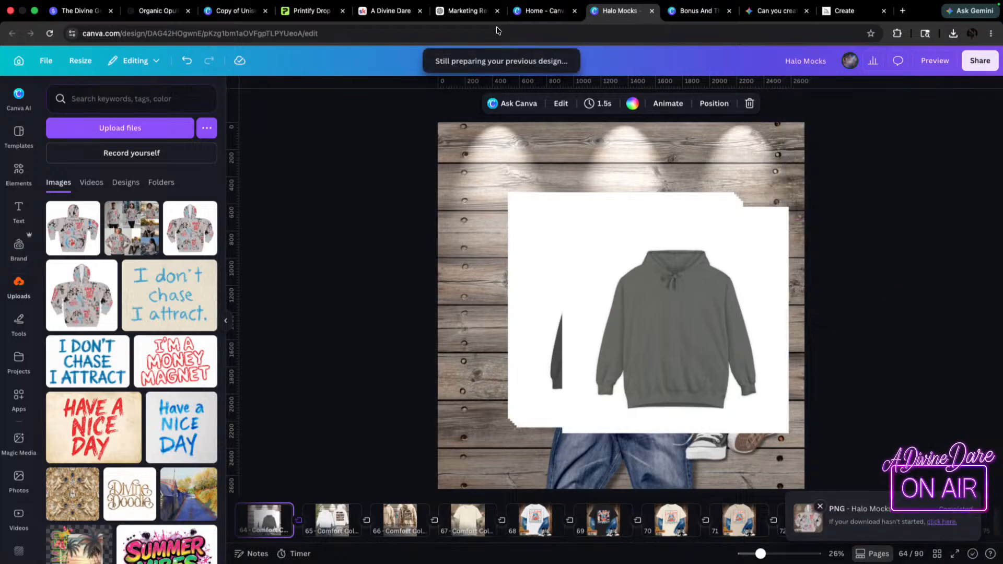
- Switch to Printify, remove the Back, Person Front 1 and Person Front 2 mockups from the selection, and save it
click(295, 25)
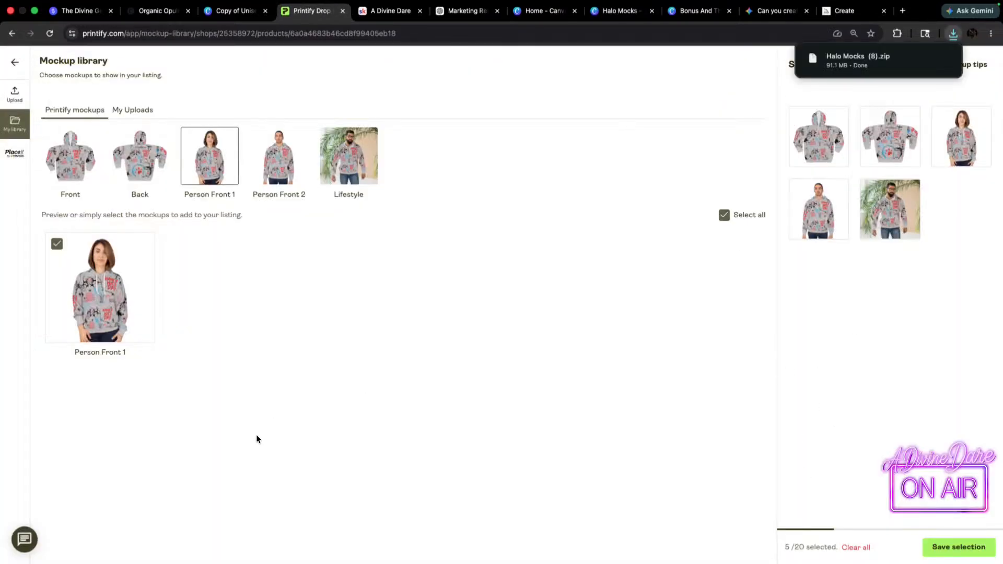
click(837, 190)
click(909, 116)
click(909, 117)
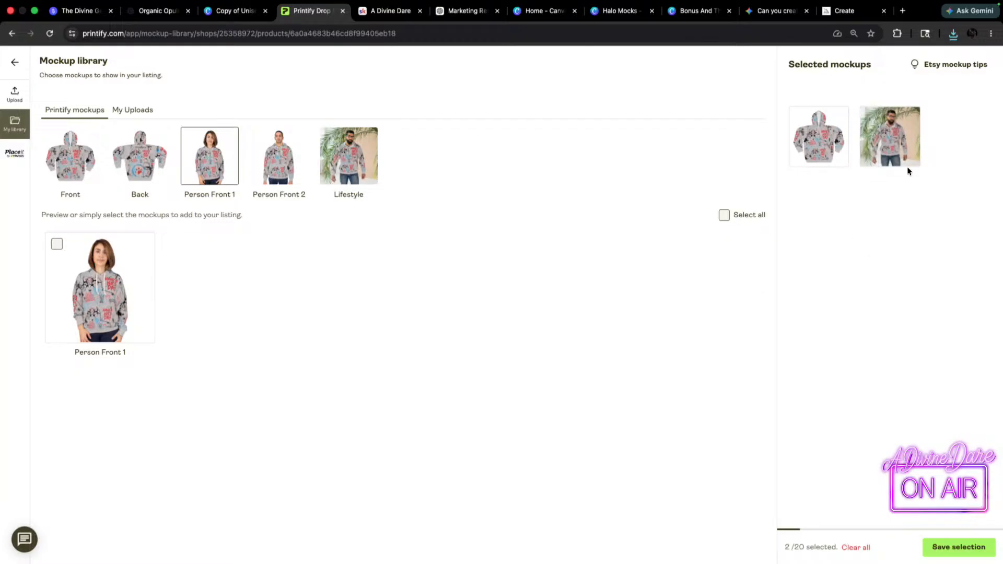
click(960, 554)
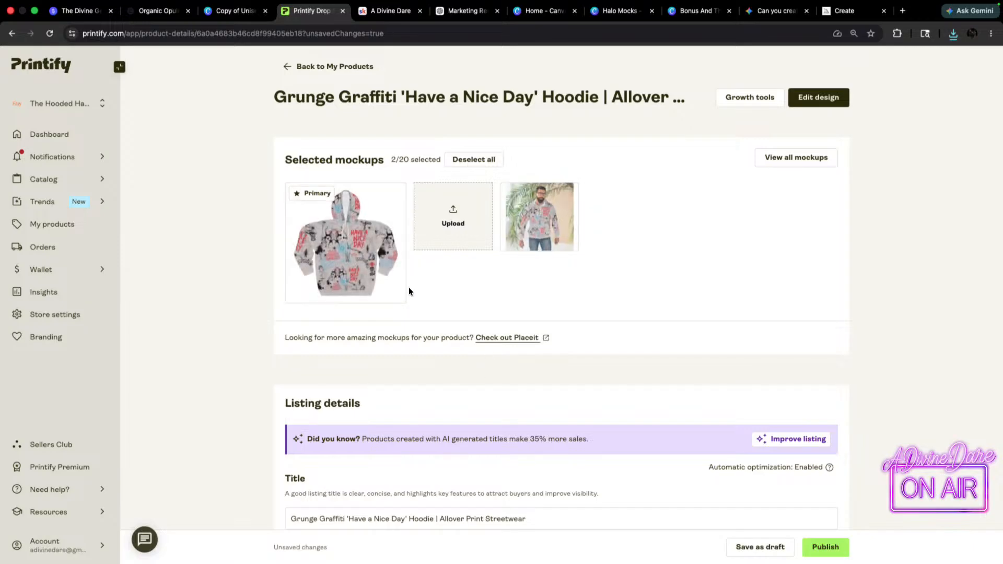
- Go to the product's listing details and move the Printify page into its own smaller browser window
scroll(575, 314, down, 5)
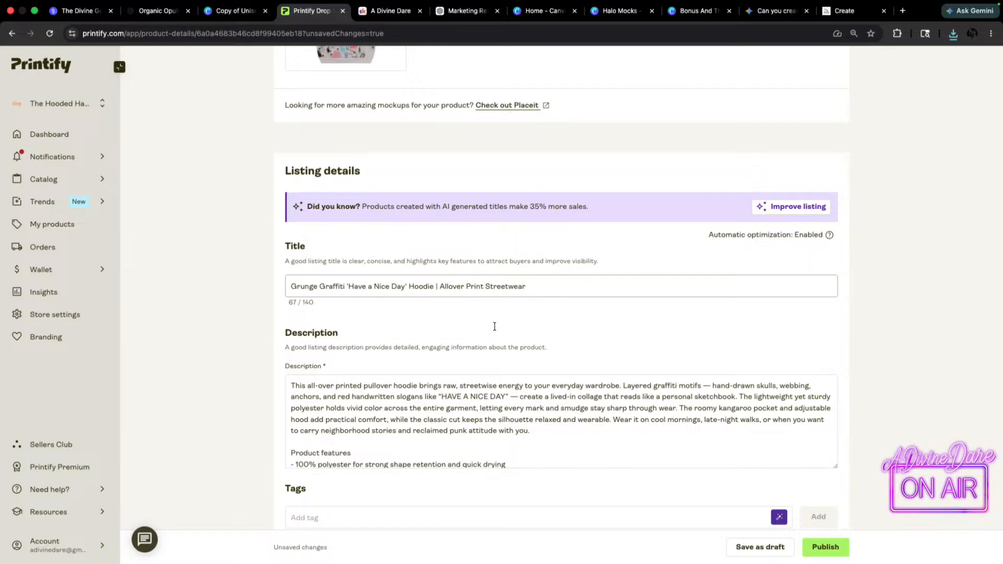
drag(307, 11, 186, 100)
drag(948, 94, 730, 148)
drag(538, 159, 812, 83)
drag(391, 74, 517, 151)
drag(739, 140, 683, 77)
drag(960, 448, 988, 563)
drag(767, 89, 771, 63)
- Move the ChatGPT Marketing Research and Competitive Analysis conversation into its own narrow window beside the Printify window
click(408, 13)
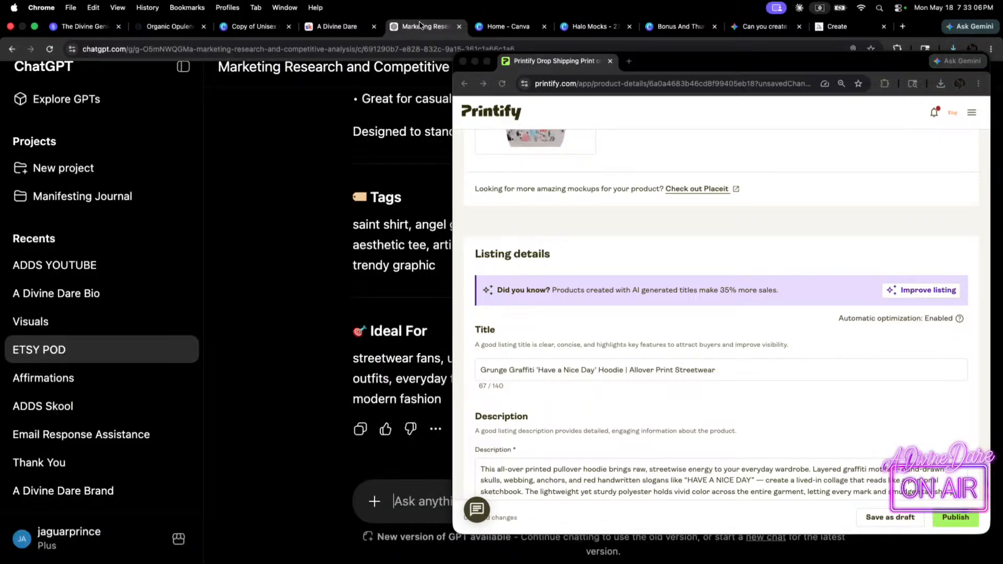
drag(420, 24, 151, 163)
drag(912, 157, 580, 94)
drag(366, 102, 326, 29)
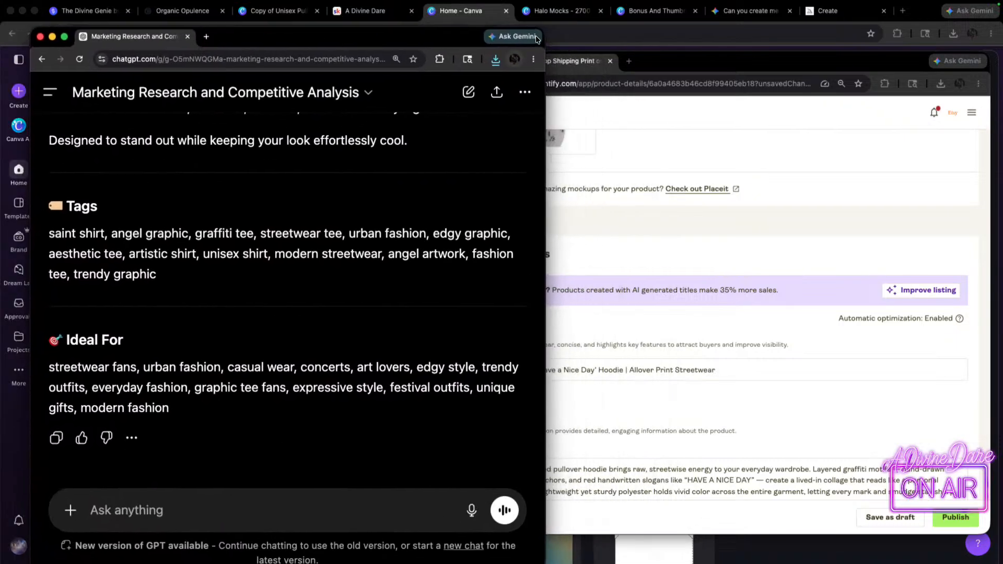
drag(544, 30, 478, 35)
click(692, 70)
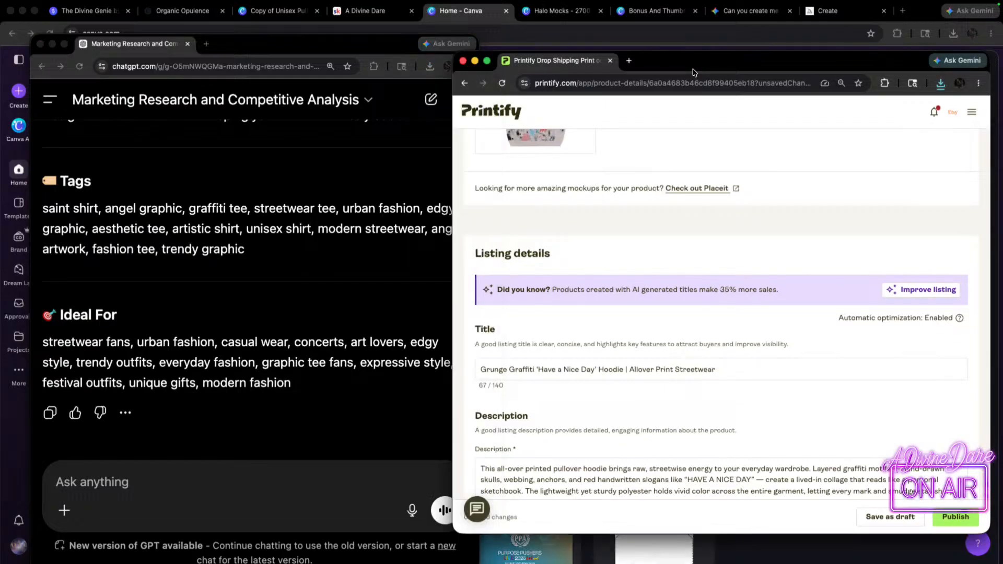
drag(692, 72, 692, 71)
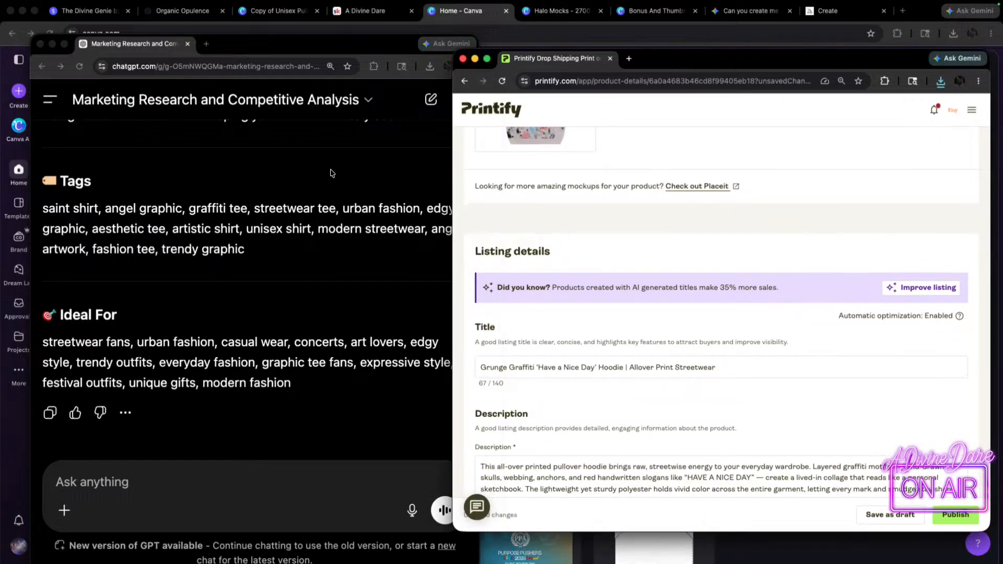
- Narrow the Printify window so it sits beside the ChatGPT conversation without overlapping it
click(291, 207)
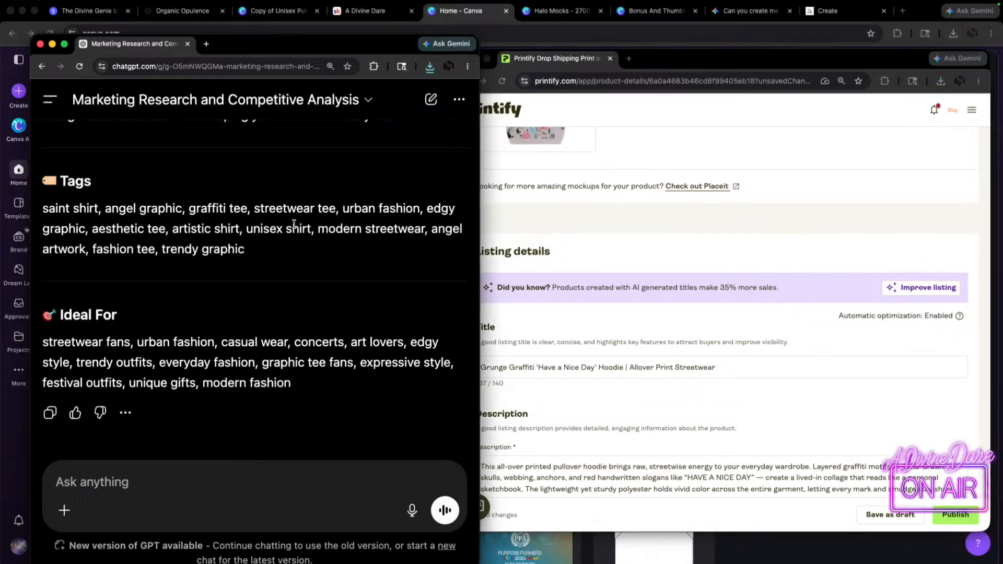
scroll(243, 204, up, 10)
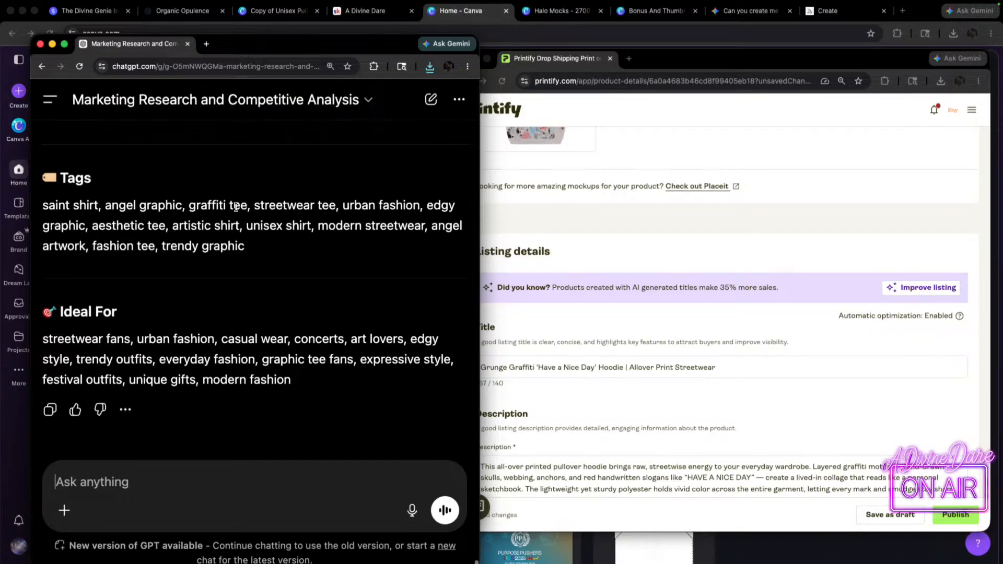
scroll(235, 212, down, 10)
scroll(222, 211, up, 3)
scroll(222, 211, up, 5)
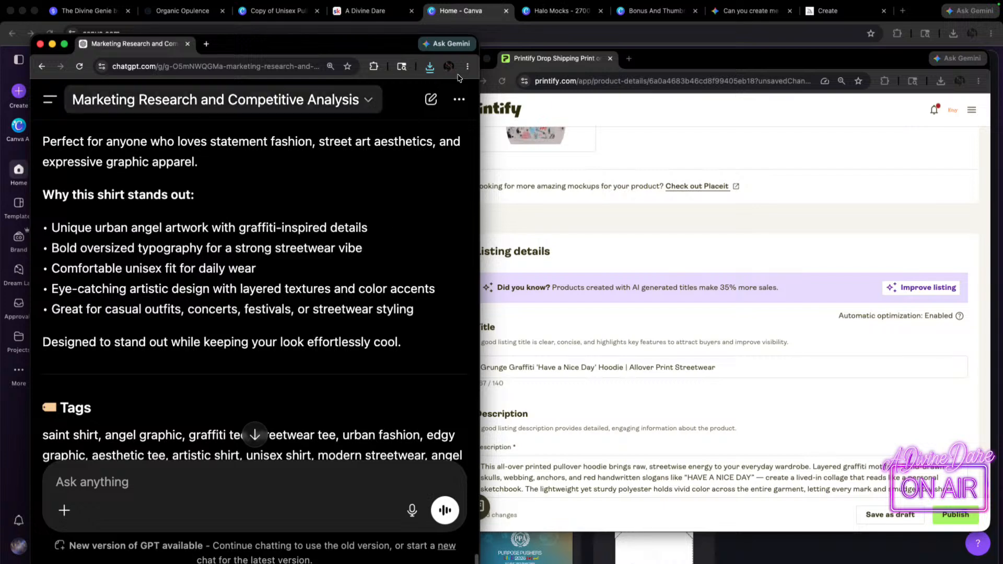
click(700, 68)
drag(453, 51, 499, 39)
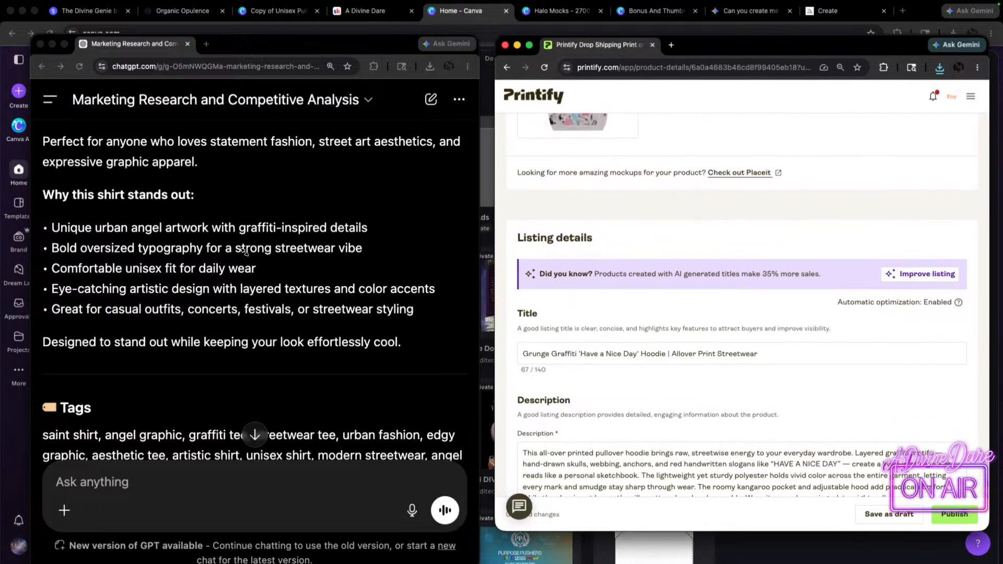
- Review the title, description, tags and Ideal For sections of the earlier Saint shirt listing in the ChatGPT conversation
scroll(238, 209, down, 5)
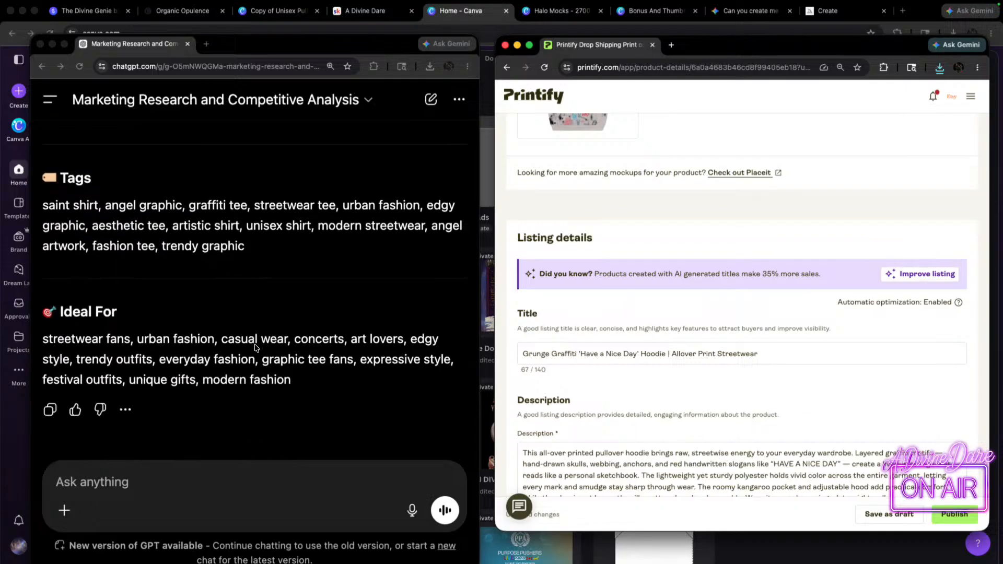
scroll(189, 248, up, 5)
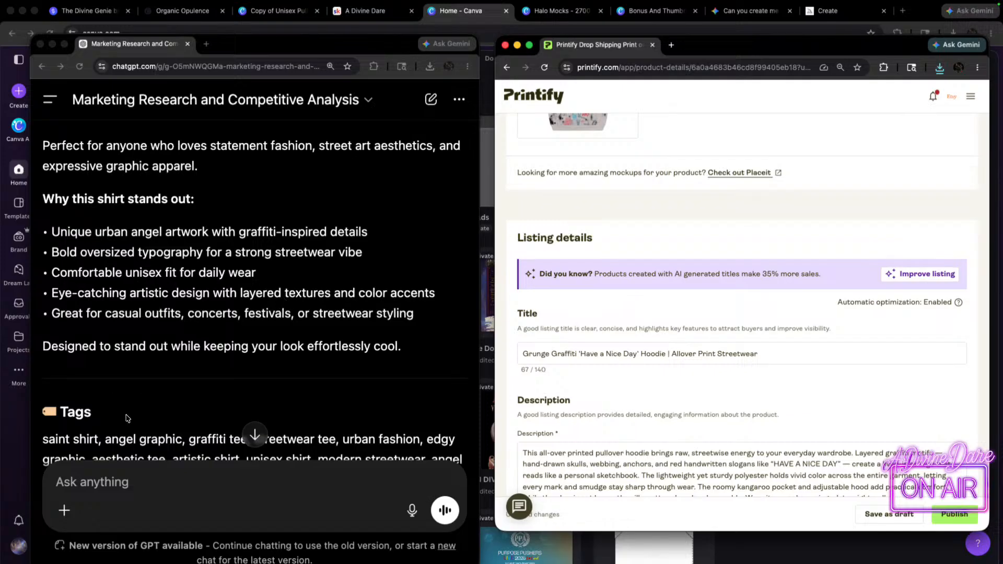
scroll(126, 418, down, 3)
scroll(230, 334, down, 3)
drag(308, 44, 305, 40)
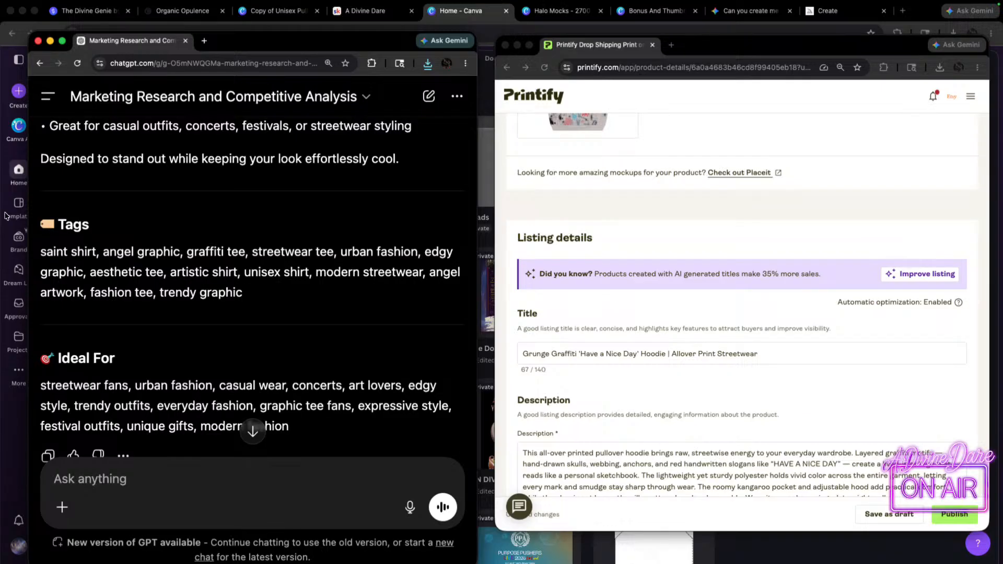
scroll(113, 337, up, 2)
scroll(113, 337, up, 5)
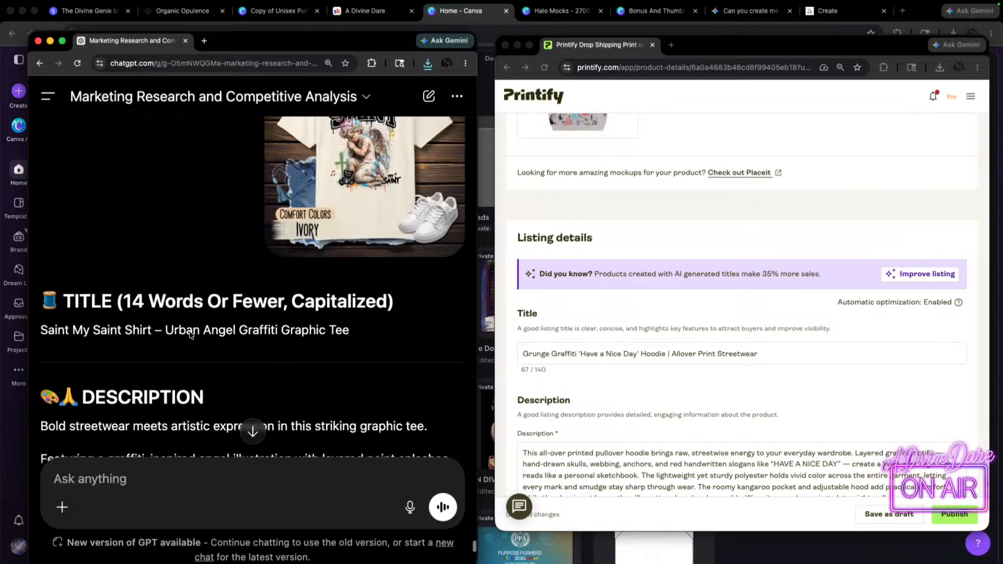
scroll(356, 315, down, 4)
scroll(356, 322, up, 4)
scroll(356, 322, up, 4)
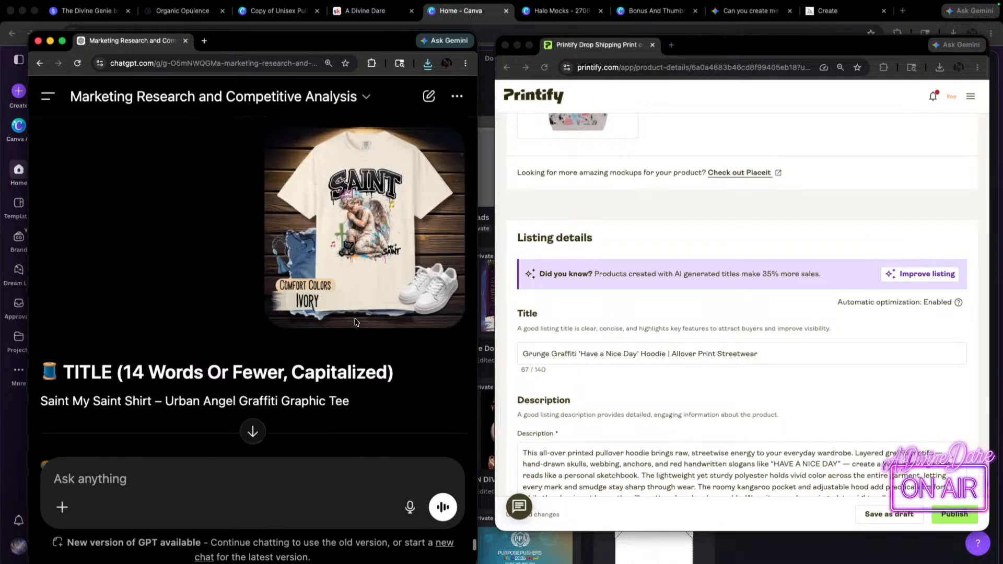
scroll(418, 272, down, 10)
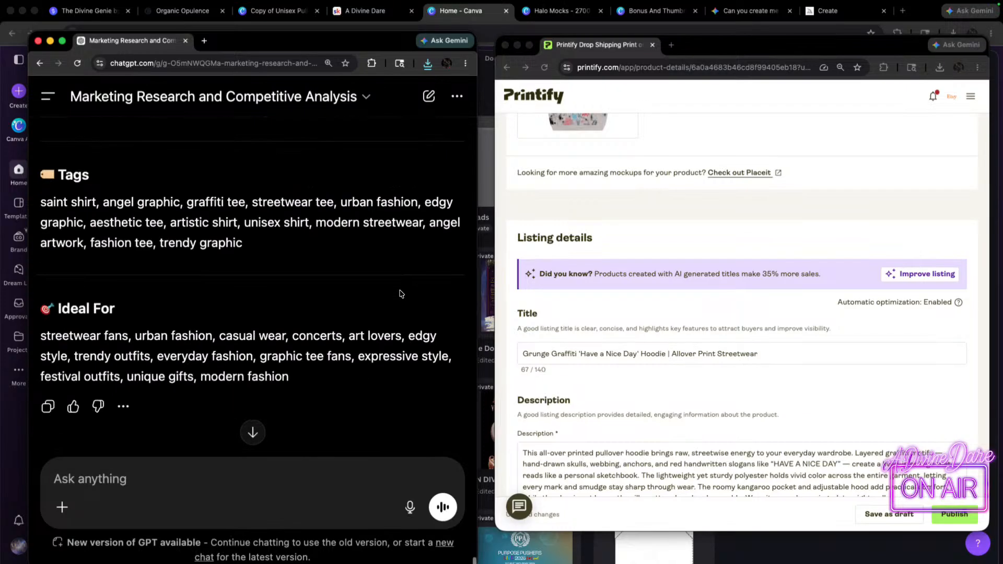
- Attach the hoodie image Front (1).jpg from Downloads to the ChatGPT conversation and send it to generate listing text
click(62, 507)
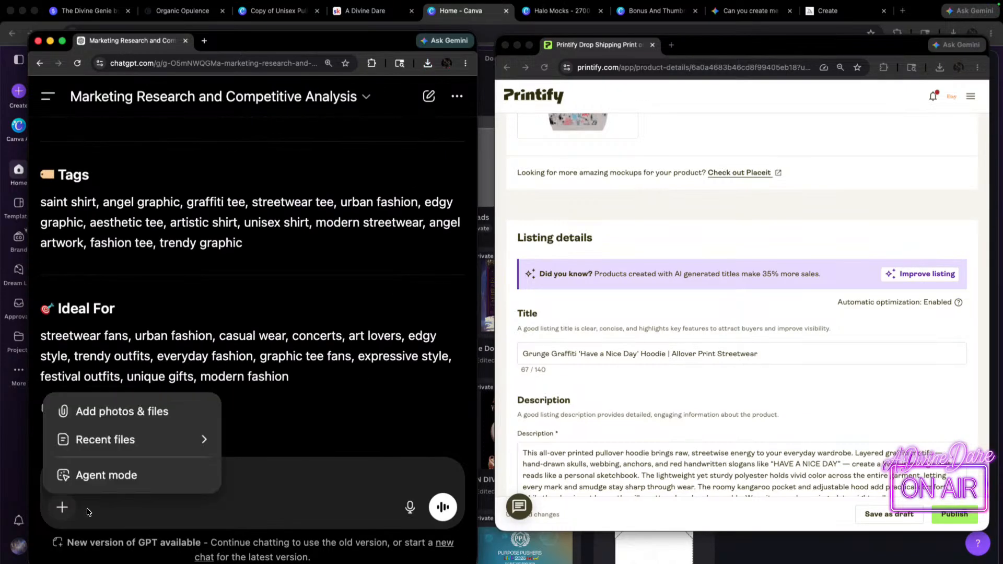
click(81, 418)
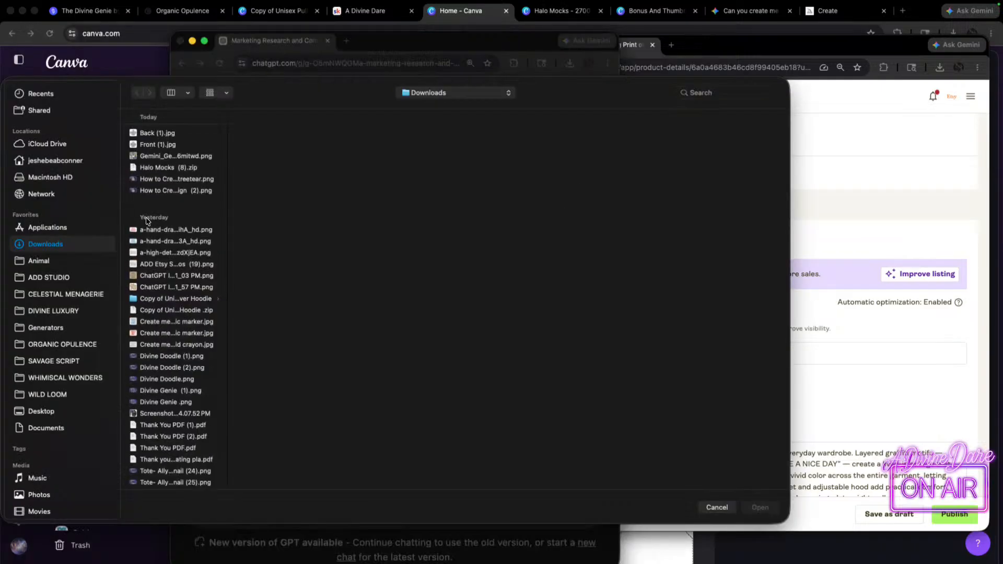
click(145, 146)
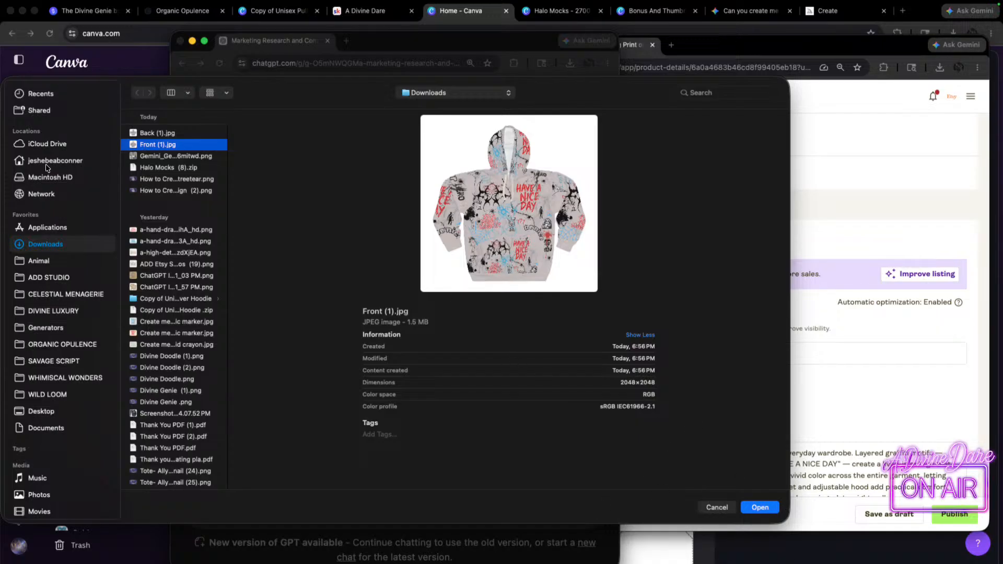
click(156, 157)
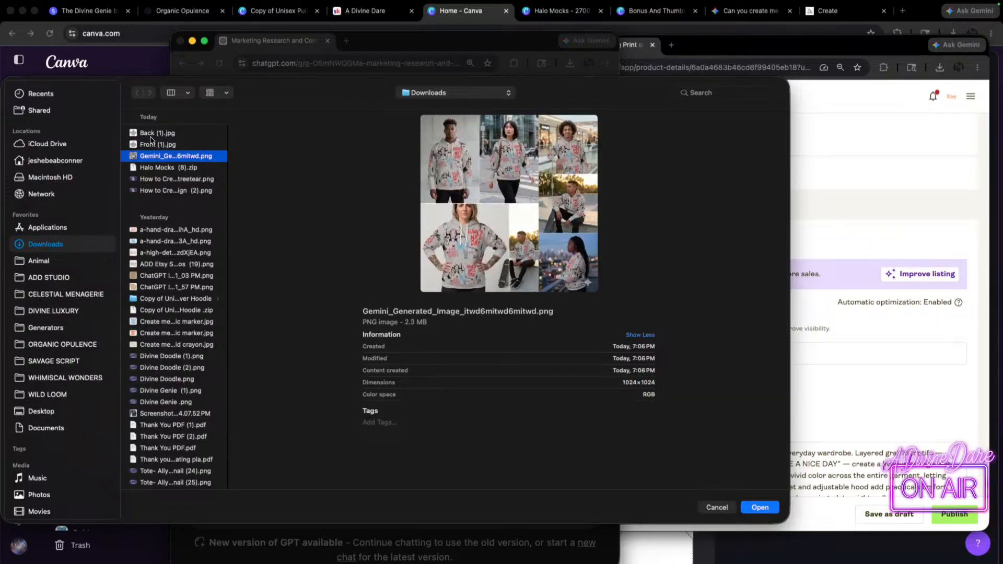
click(149, 145)
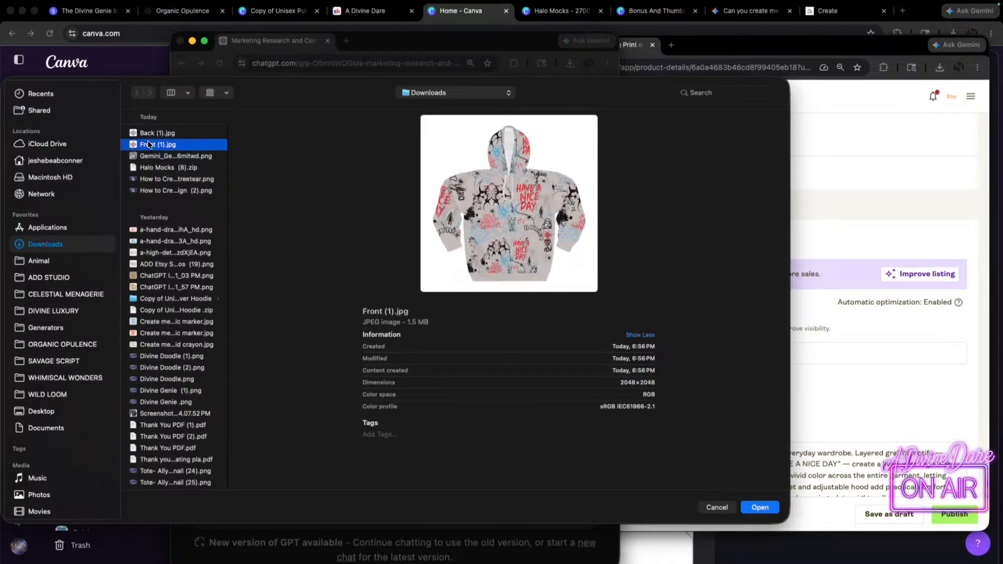
click(760, 504)
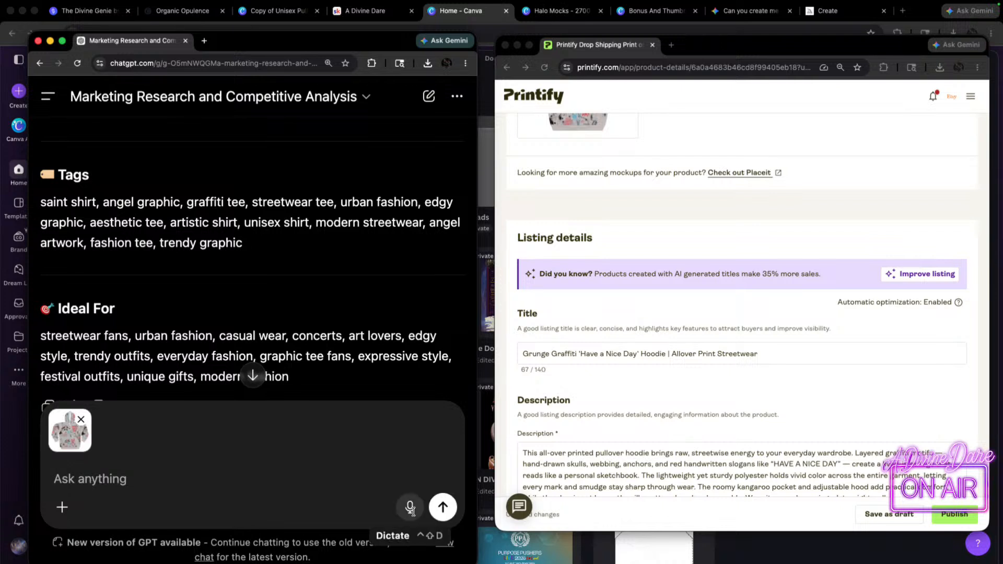
click(443, 506)
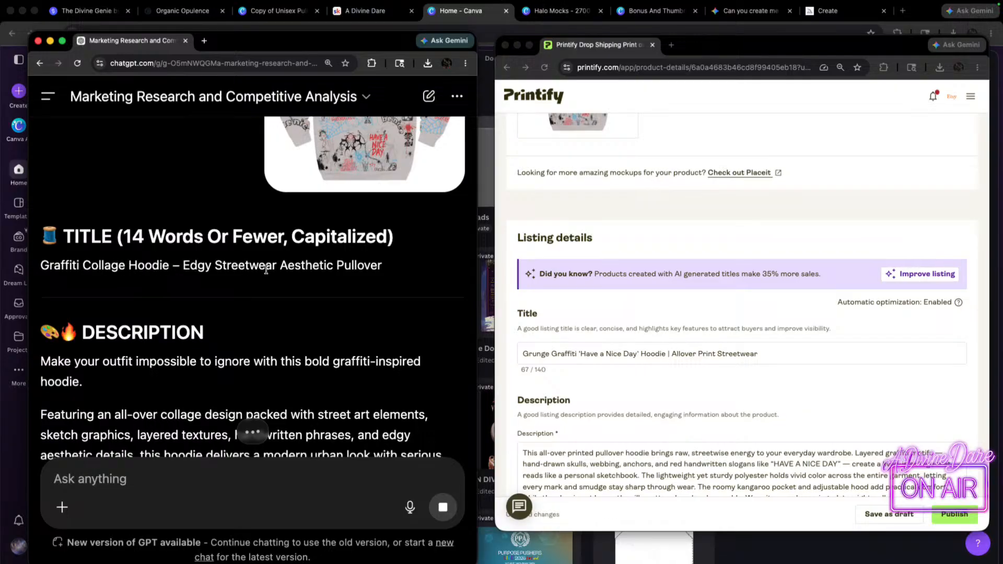
- Copy the generated title "Graffiti Collage Hoodie – Edgy Streetwear Aesthetic Pullover" and append it after a "|" to the Printify listing title
scroll(738, 264, up, 3)
scroll(738, 259, up, 2)
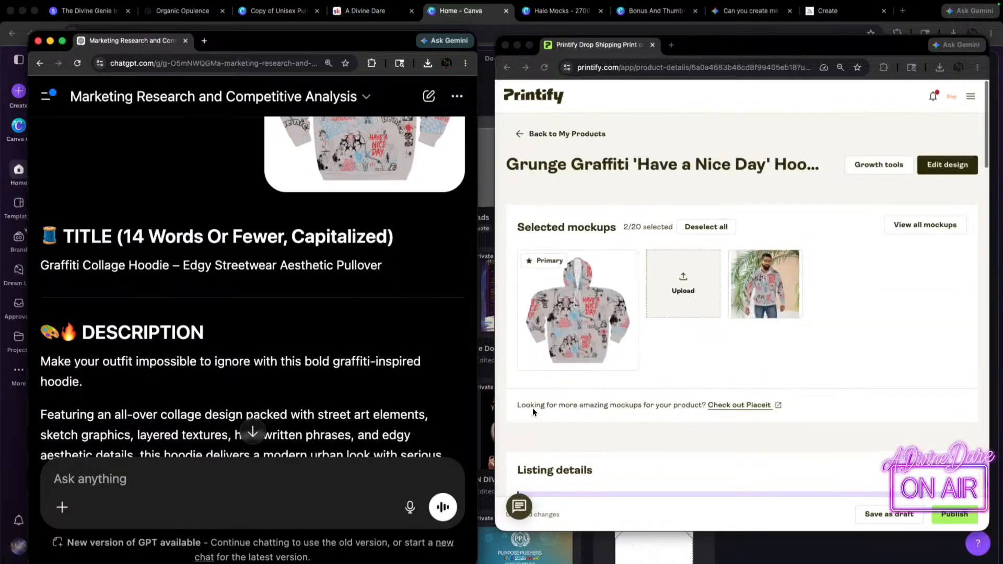
scroll(576, 412, down, 5)
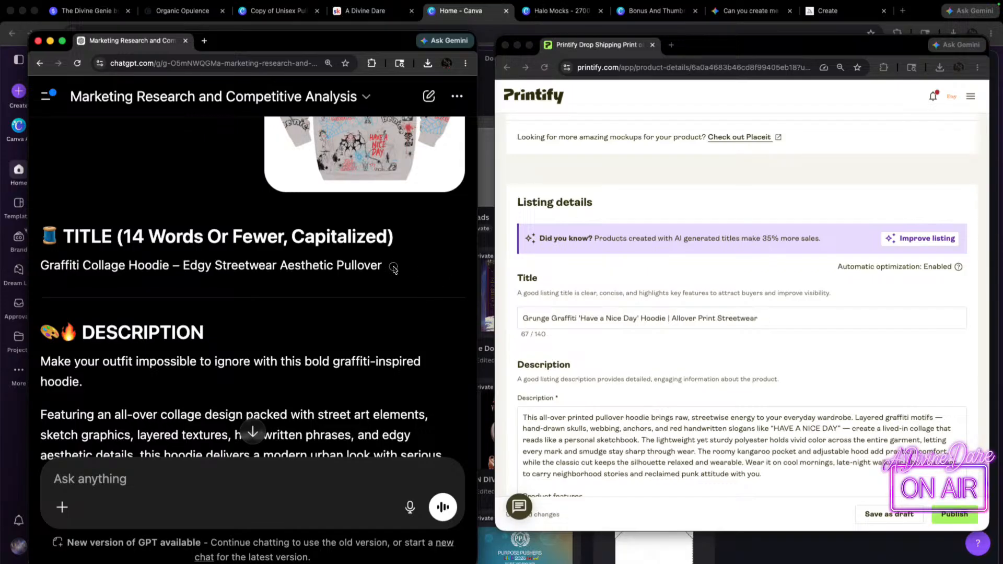
drag(395, 270, 37, 269)
right_click(95, 271)
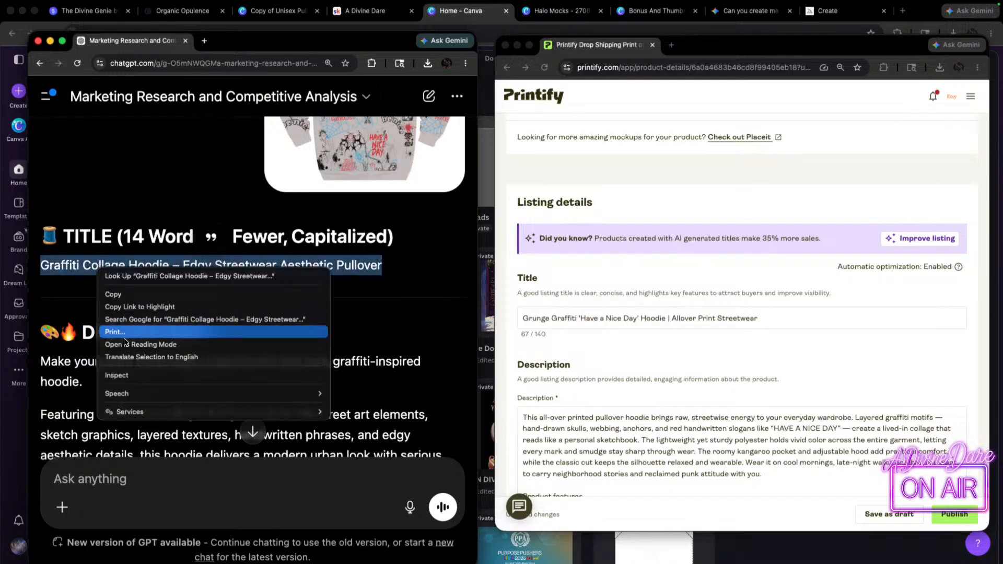
click(113, 291)
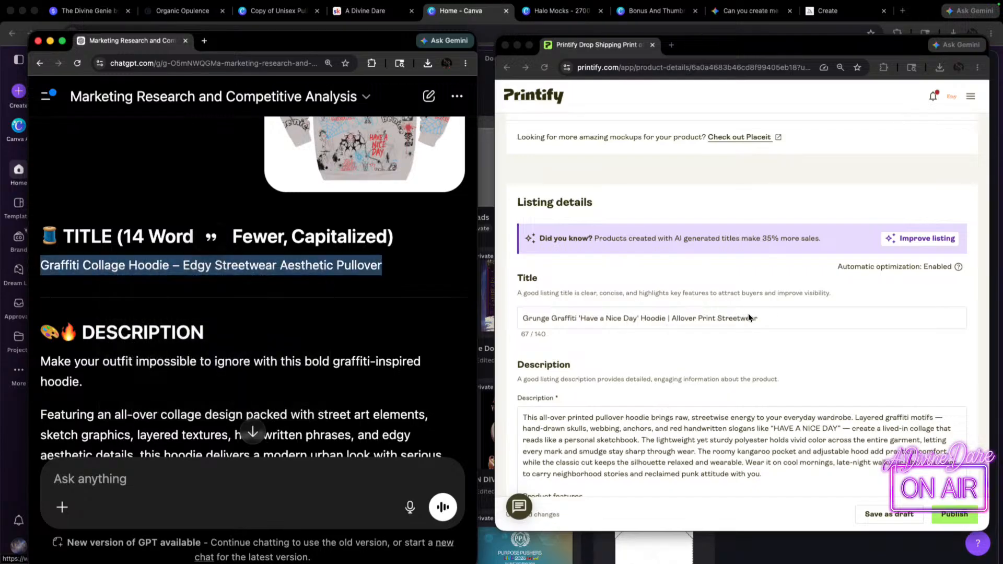
double_click(776, 317)
click(775, 318)
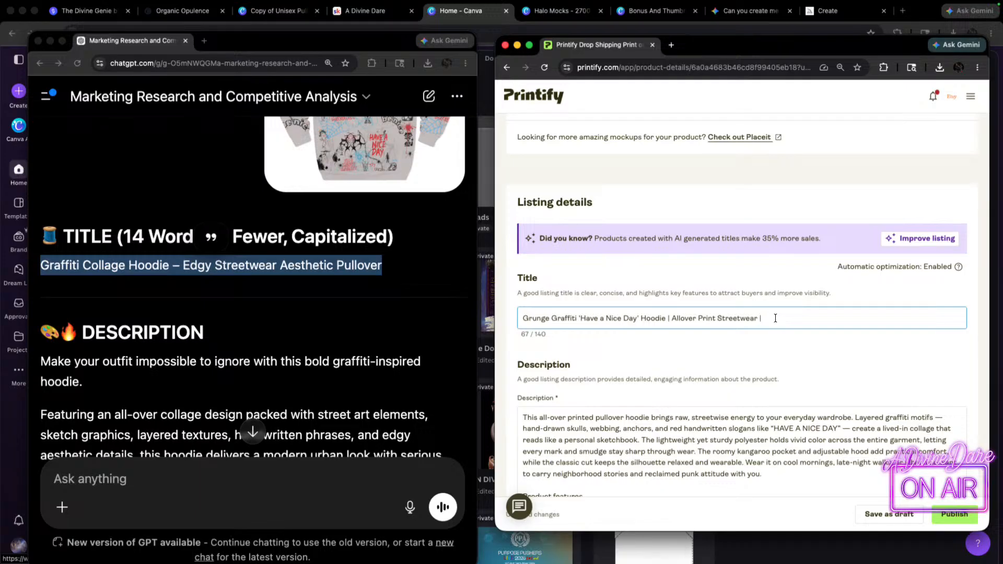
key(cmd+v)
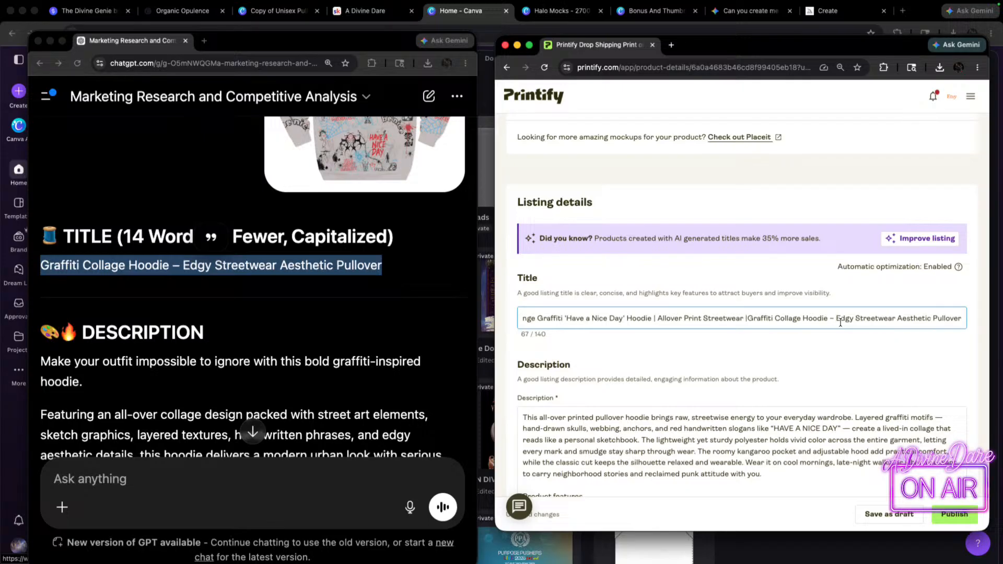
- Replace the dash between "Graffiti Collage Hoodie" and "Edgy Streetwear Aesthetic Pullover" in the listing title with a "|" separator
key(BackSpace)
key(BackSpace)
key(BackSpace)
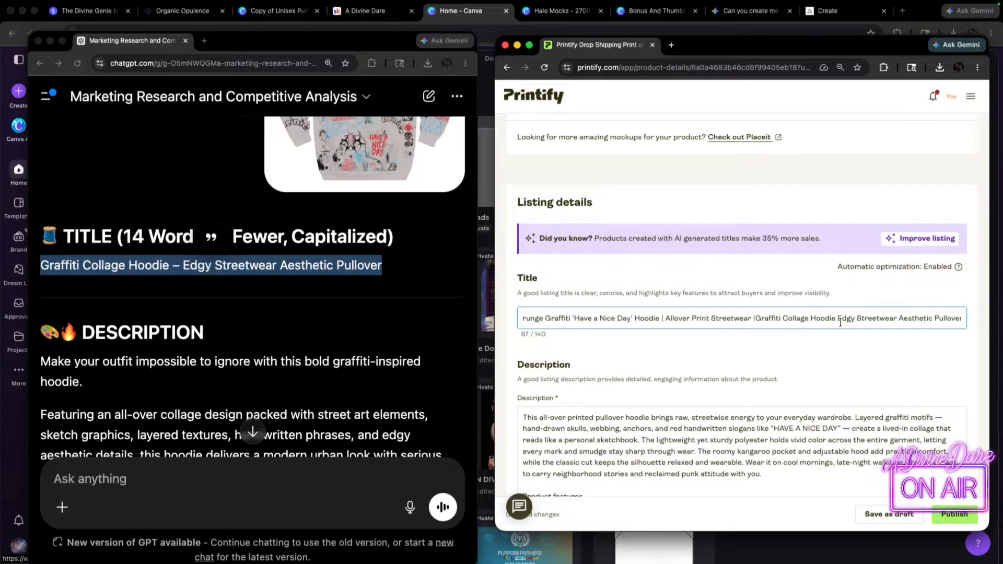
text(|)
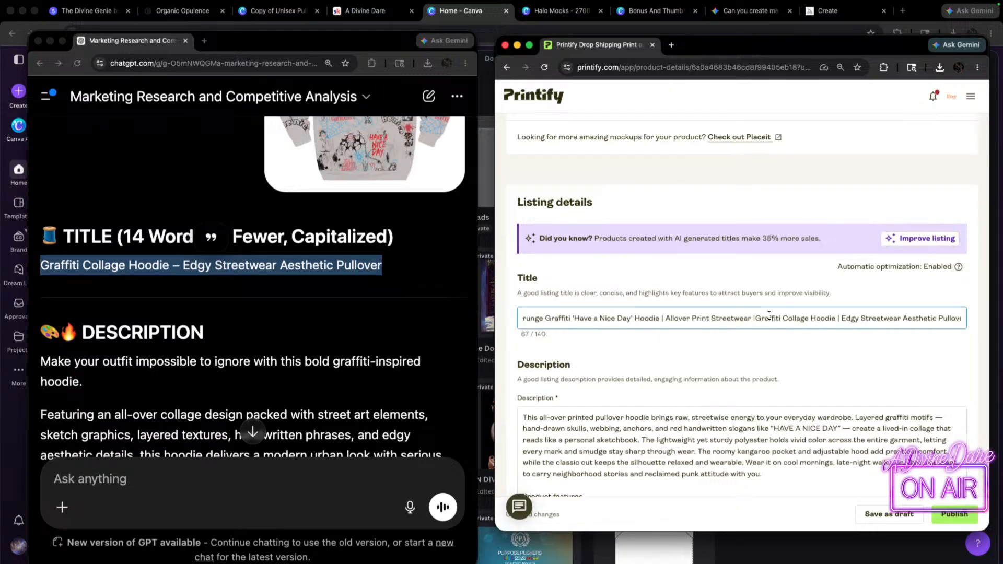
- Delete all the existing text in the listing's description
scroll(927, 315, down, 3)
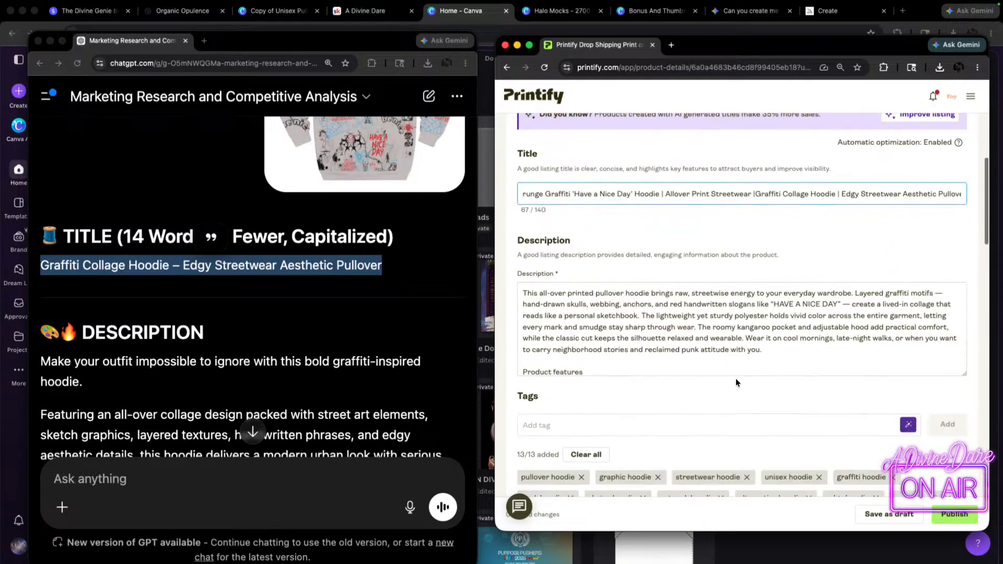
drag(520, 291, 612, 452)
key(BackSpace)
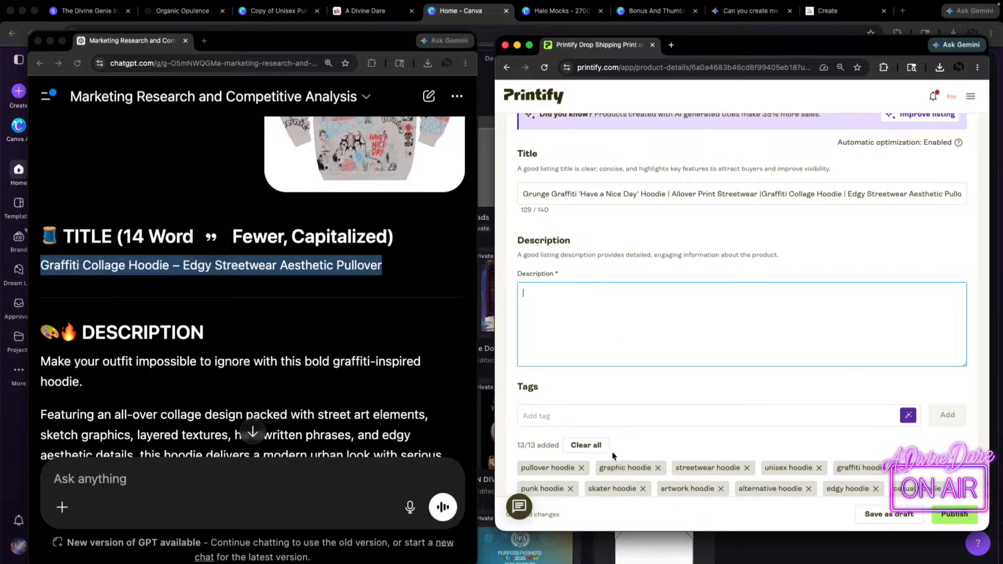
- Copy the ChatGPT hoodie description, from "Make your outfit impossible to ignore" through "Perfect for anyone who loves bold fashion with creative energy."
scroll(131, 377, down, 5)
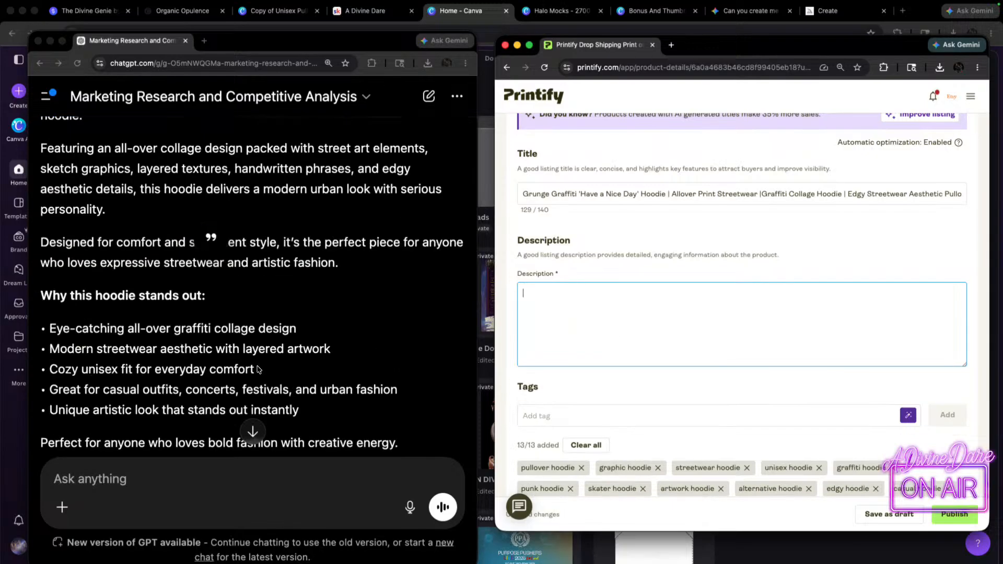
scroll(155, 272, up, 2)
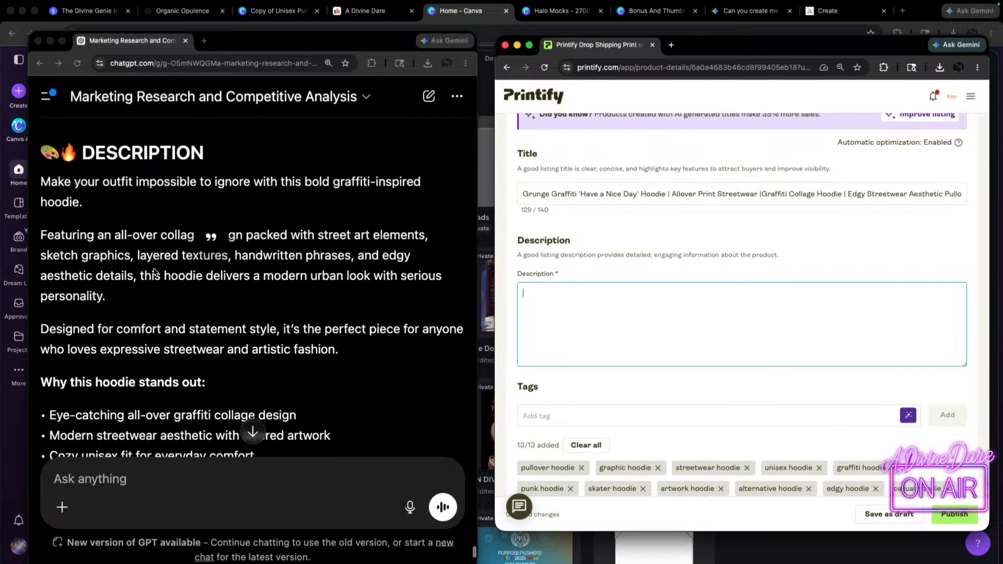
click(35, 177)
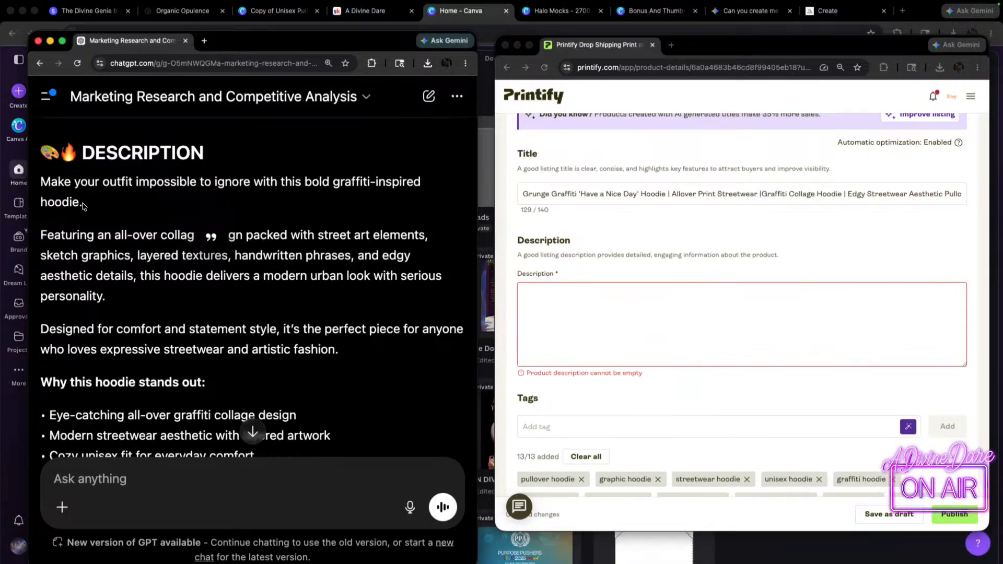
scroll(143, 265, down, 3)
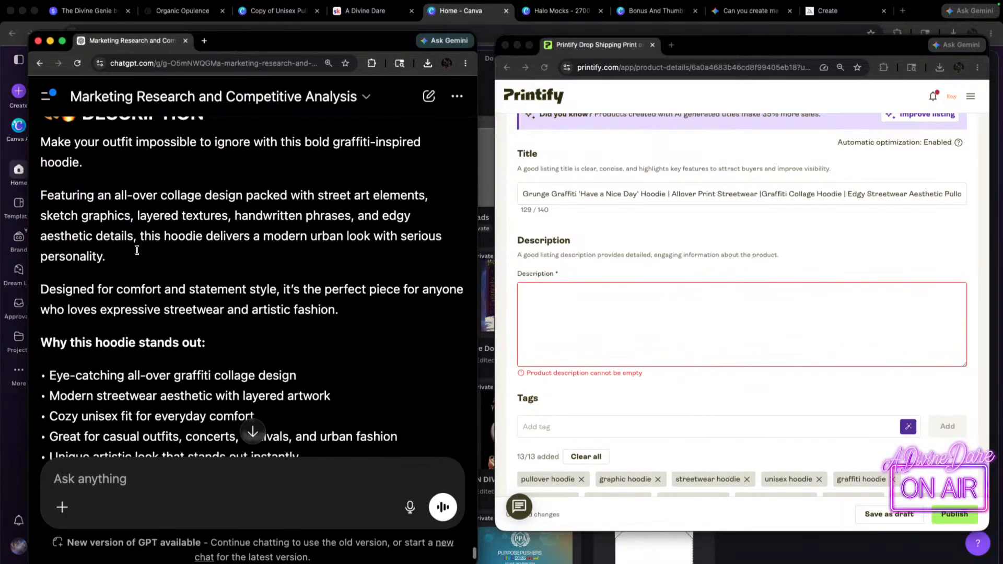
scroll(143, 379, up, 1)
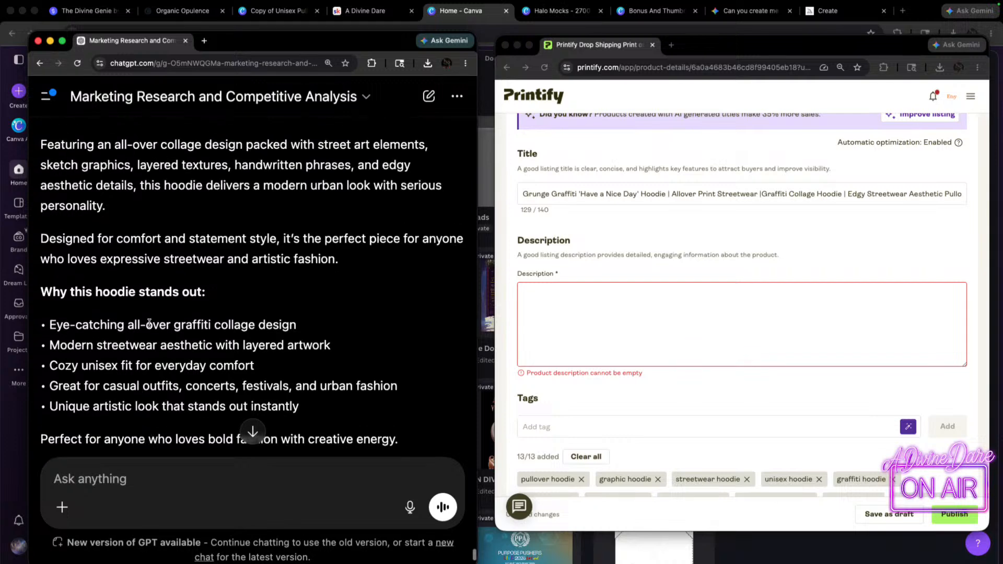
scroll(190, 257, up, 2)
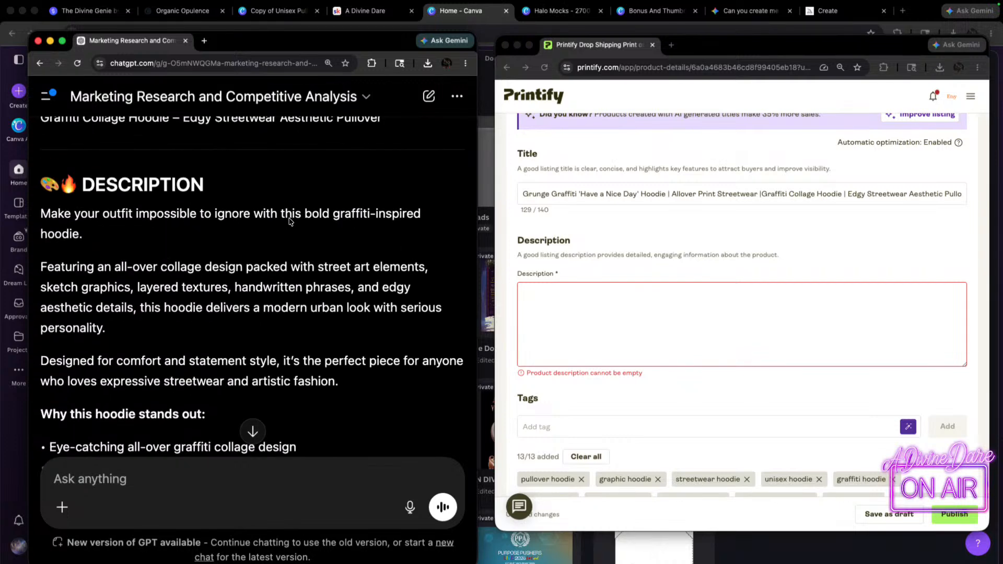
drag(38, 214, 335, 385)
scroll(257, 372, down, 5)
drag(257, 373, 395, 300)
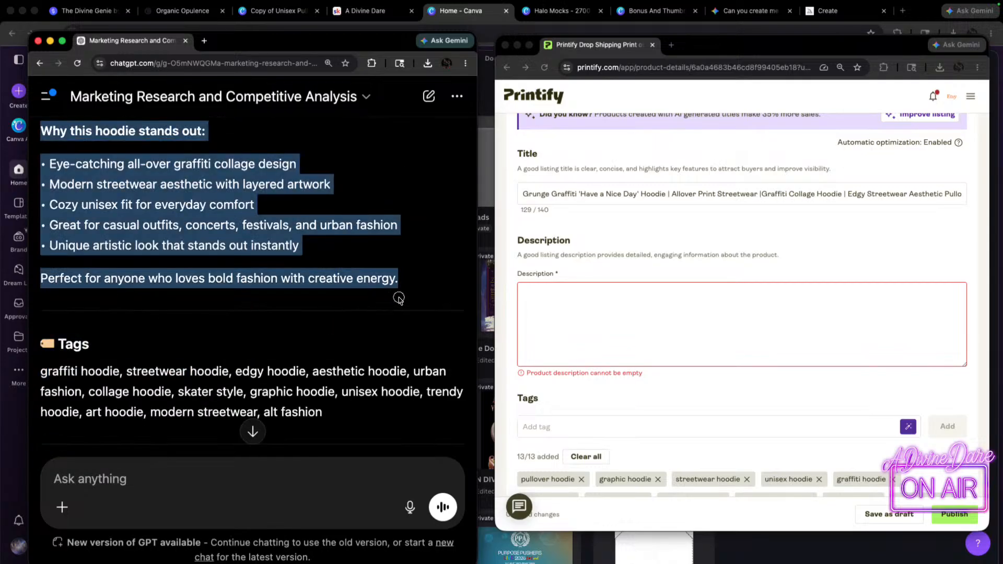
right_click(164, 186)
click(197, 216)
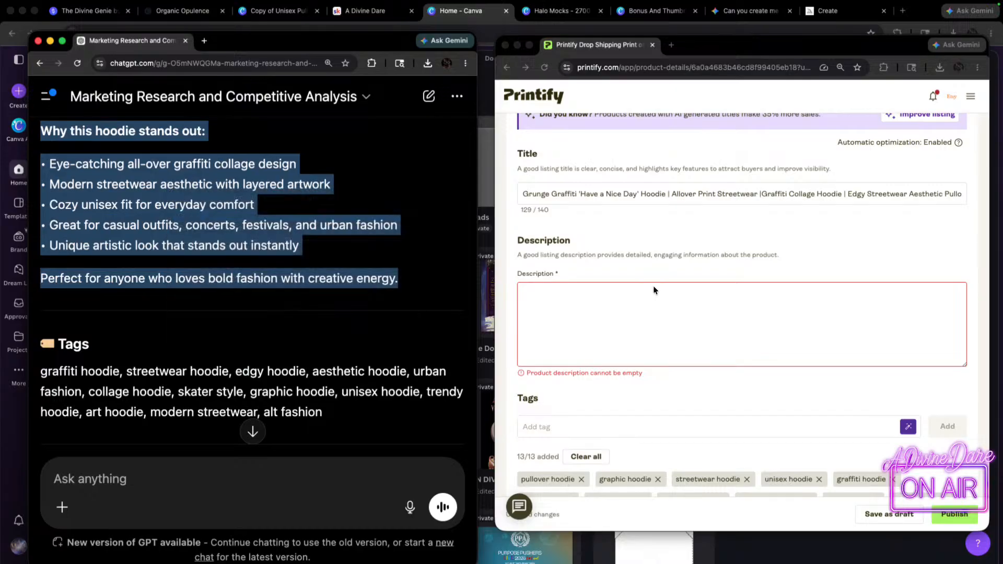
- Paste the copied hoodie description into the Printify listing's empty description and check it
click(560, 302)
right_click(544, 292)
click(589, 390)
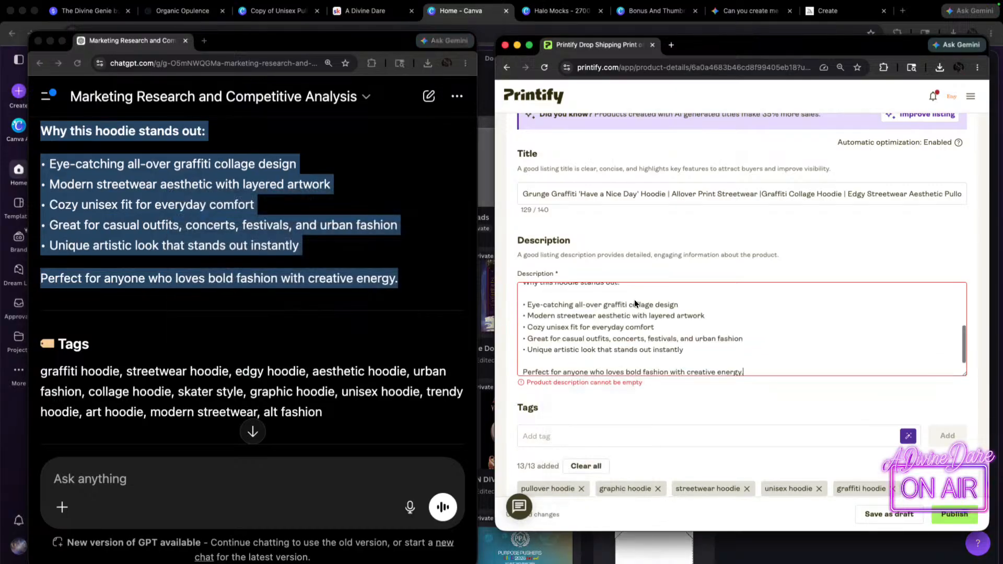
scroll(708, 342, up, 10)
scroll(703, 345, down, 1)
- Clear all the existing tags from the hoodie listing
scroll(704, 344, down, 3)
scroll(679, 418, down, 3)
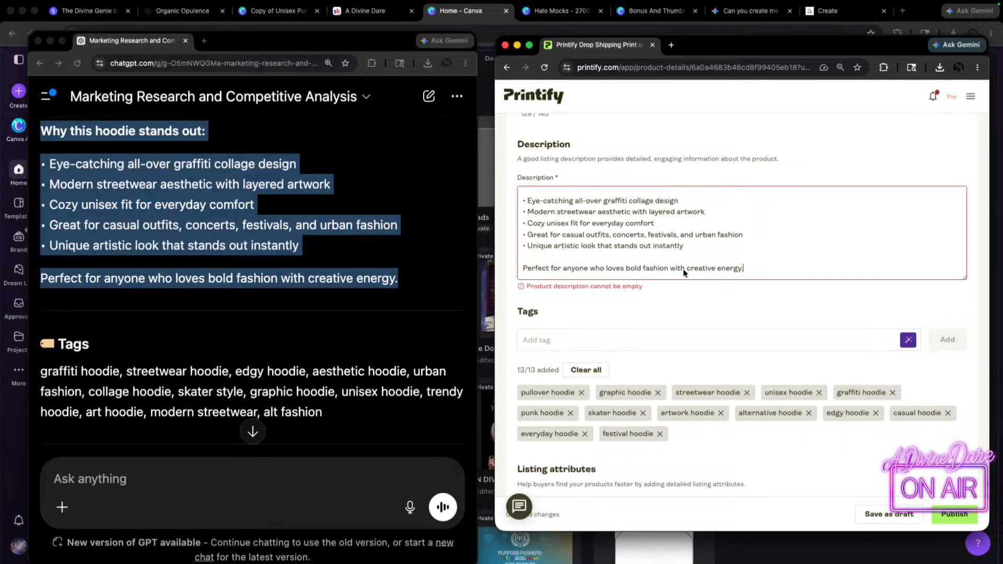
click(591, 371)
click(586, 358)
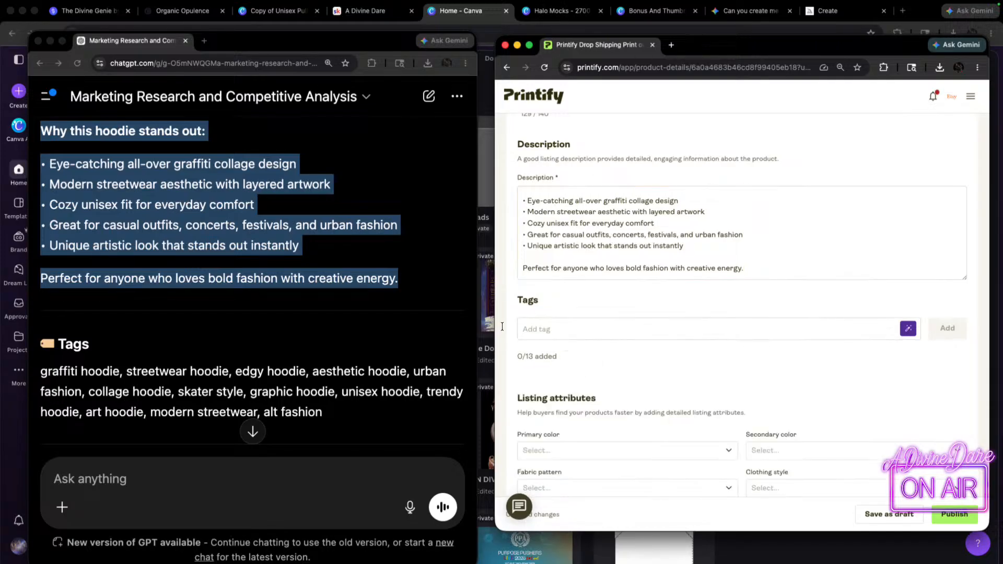
- Copy the full list of tags in ChatGPT, from "graffiti hoodie" to "alt fashion"
scroll(309, 312, down, 3)
scroll(309, 312, up, 3)
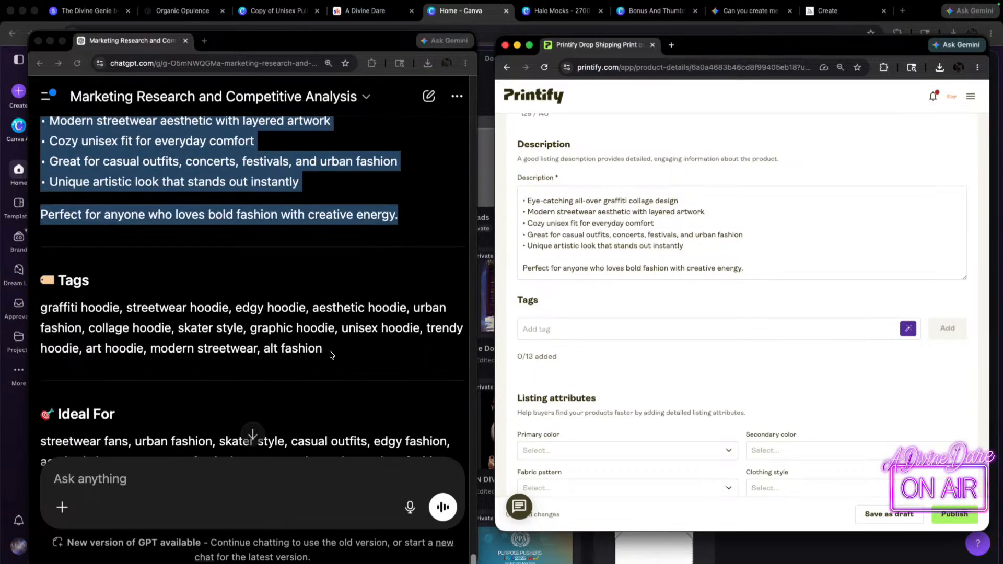
drag(334, 359, 39, 308)
right_click(116, 317)
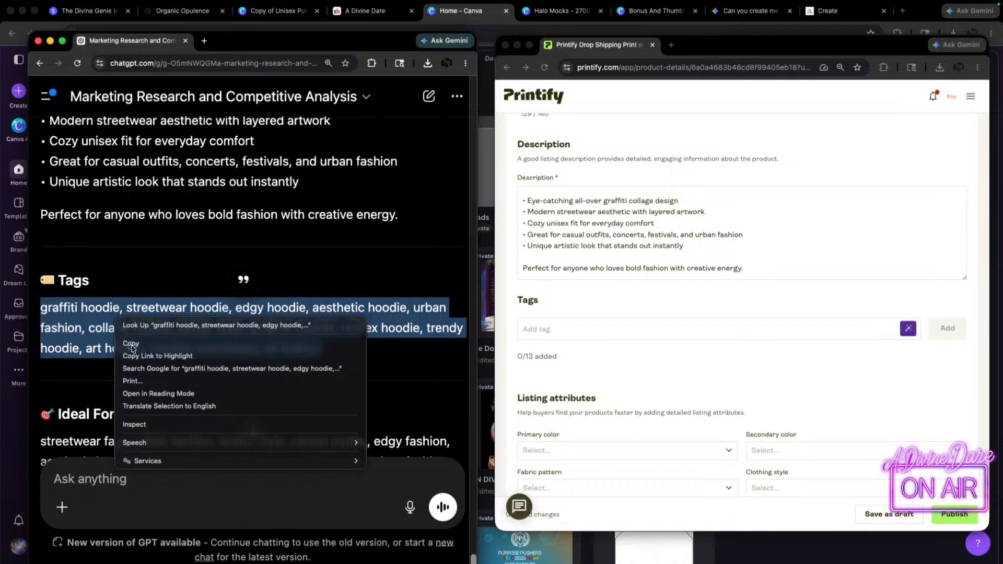
click(131, 344)
- Paste the copied tag list into the Printify listing's tags and add them all
click(589, 333)
right_click(564, 329)
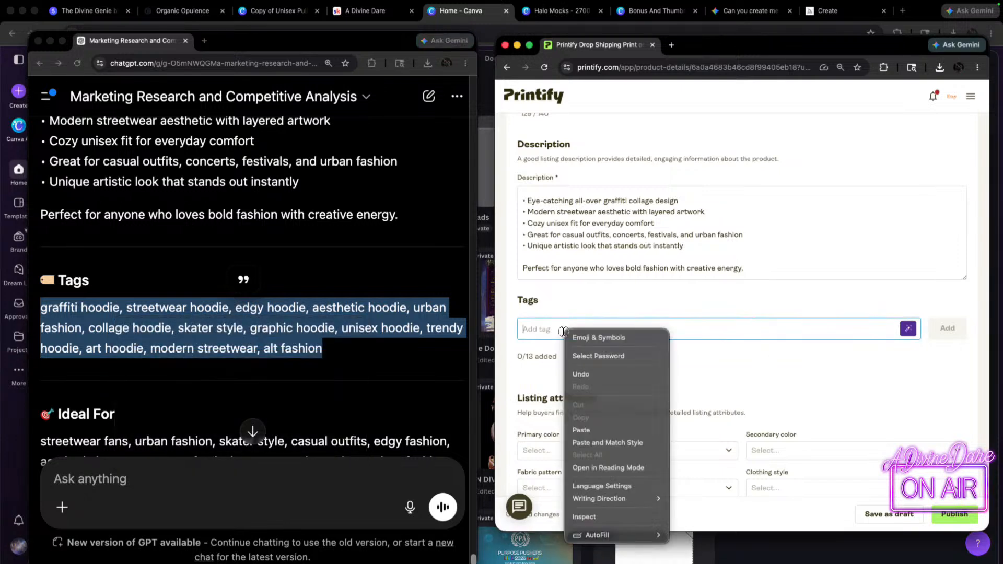
click(596, 429)
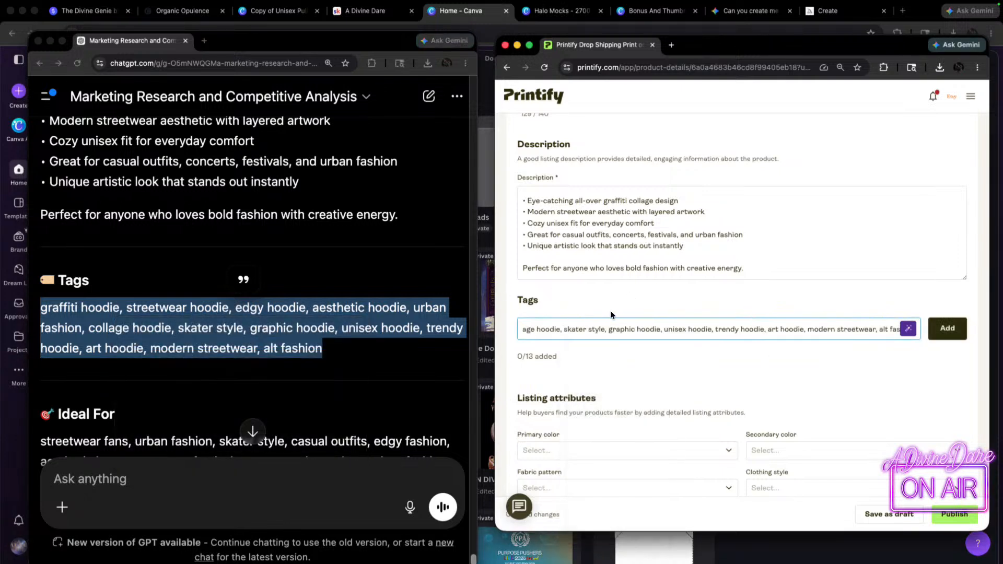
click(939, 335)
- Enable the Economy shipping method for the hoodie alongside Standard
scroll(680, 365, down, 6)
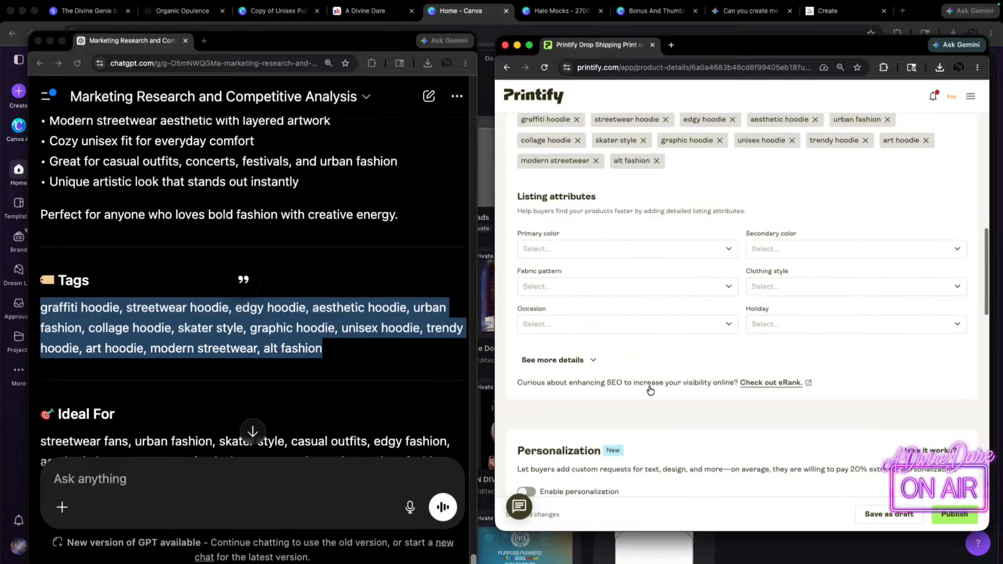
scroll(710, 316, down, 4)
scroll(617, 330, down, 3)
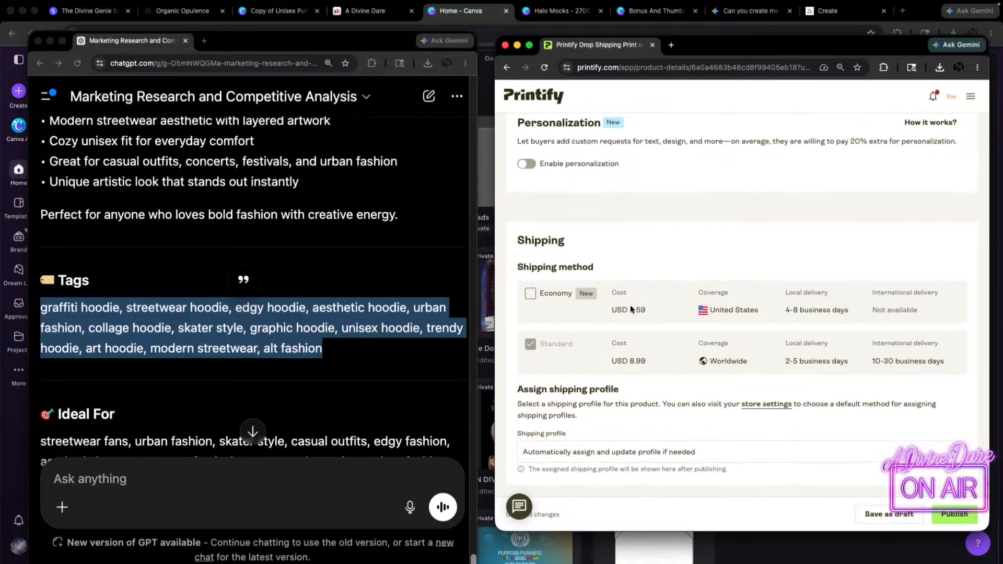
click(529, 294)
- Turn on free Economy shipping for buyers in the pricing section and close the explanation of how it works
scroll(689, 347, down, 5)
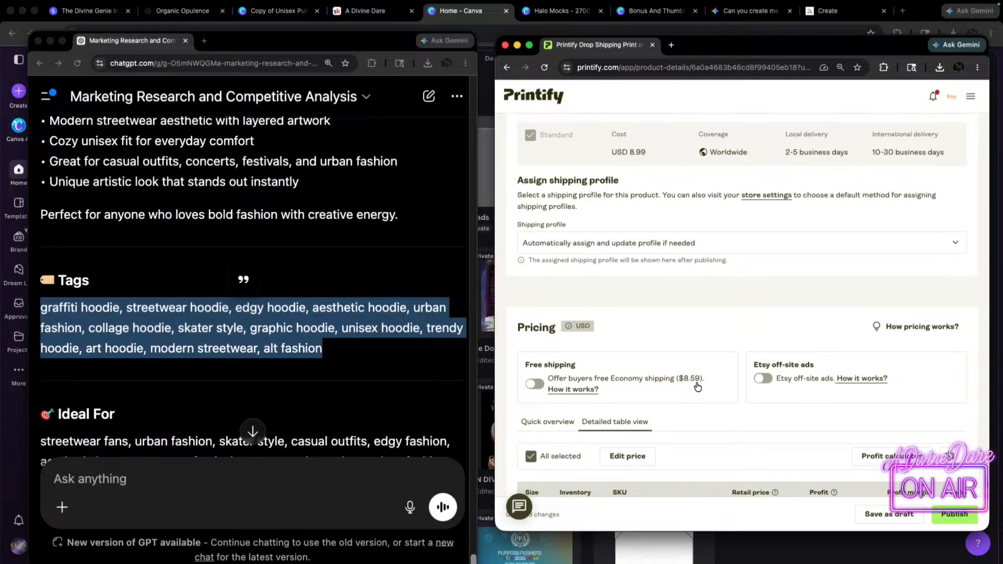
scroll(720, 383, down, 2)
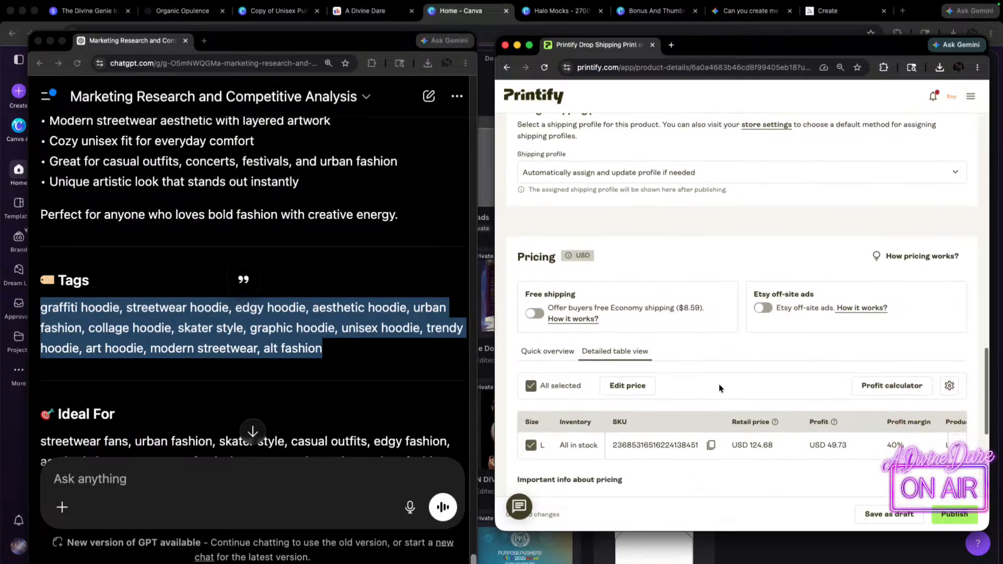
scroll(719, 384, down, 2)
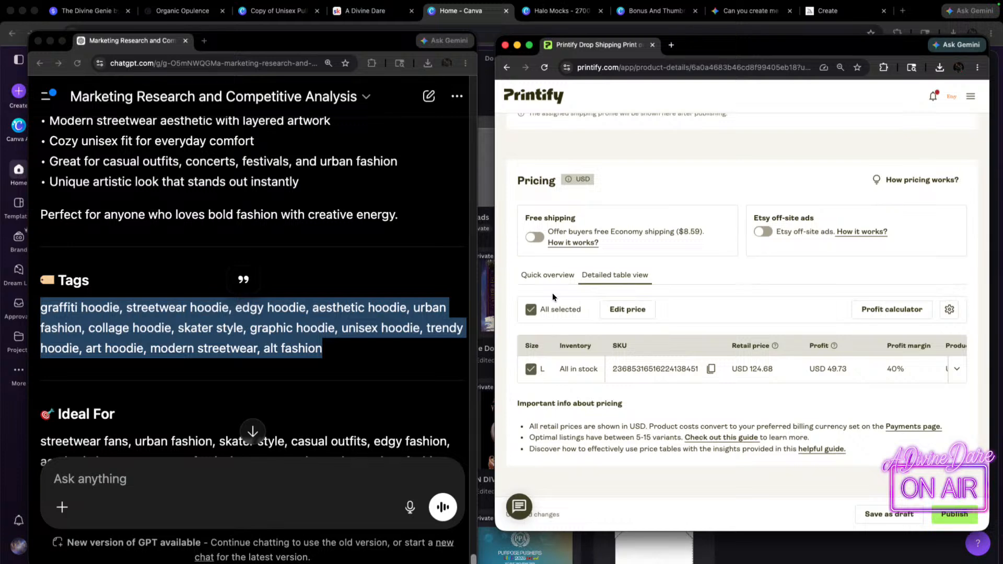
click(531, 242)
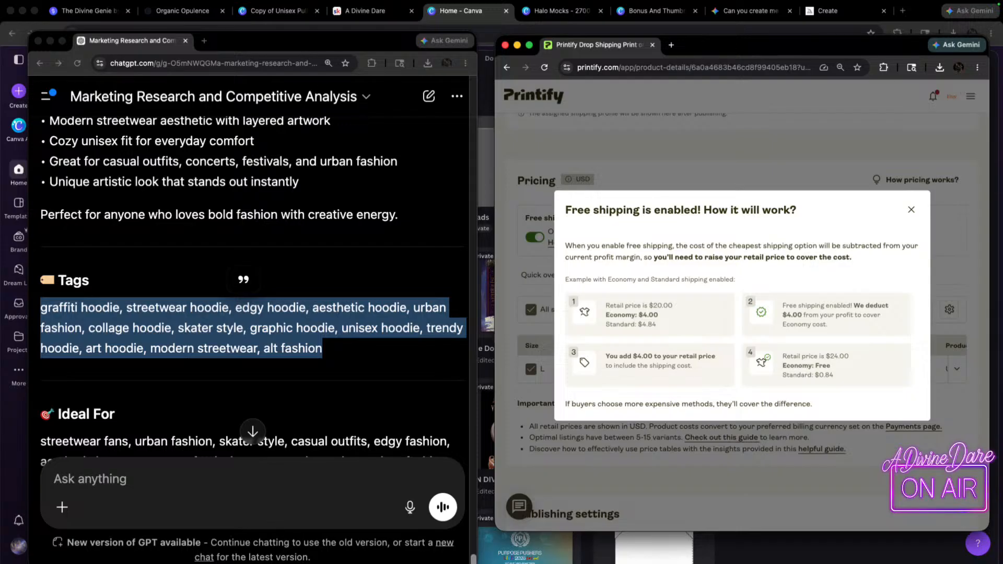
click(701, 189)
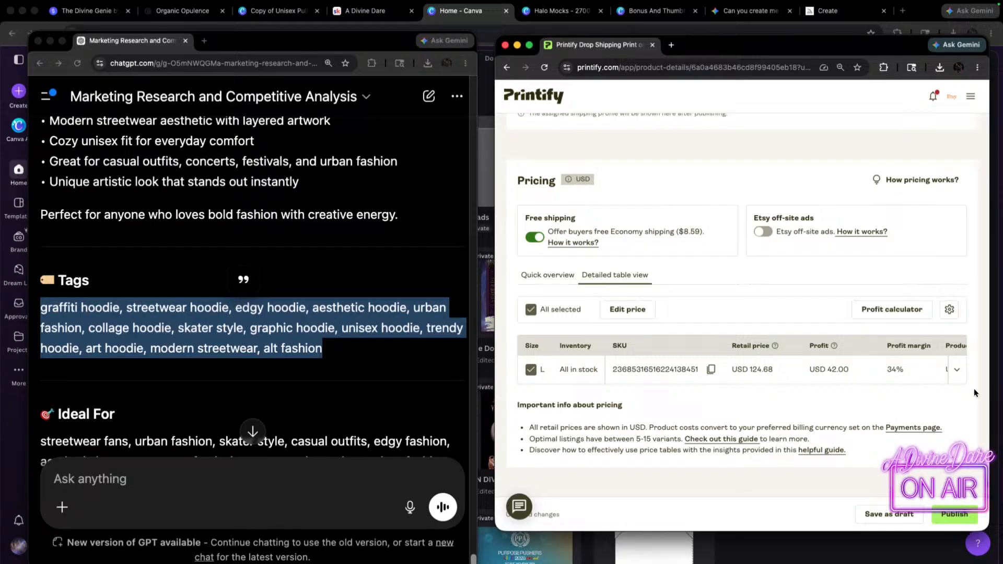
- Review the hoodie's pricing table and publishing settings in a widened window, and publish the listing to the Etsy store
drag(494, 129, 246, 129)
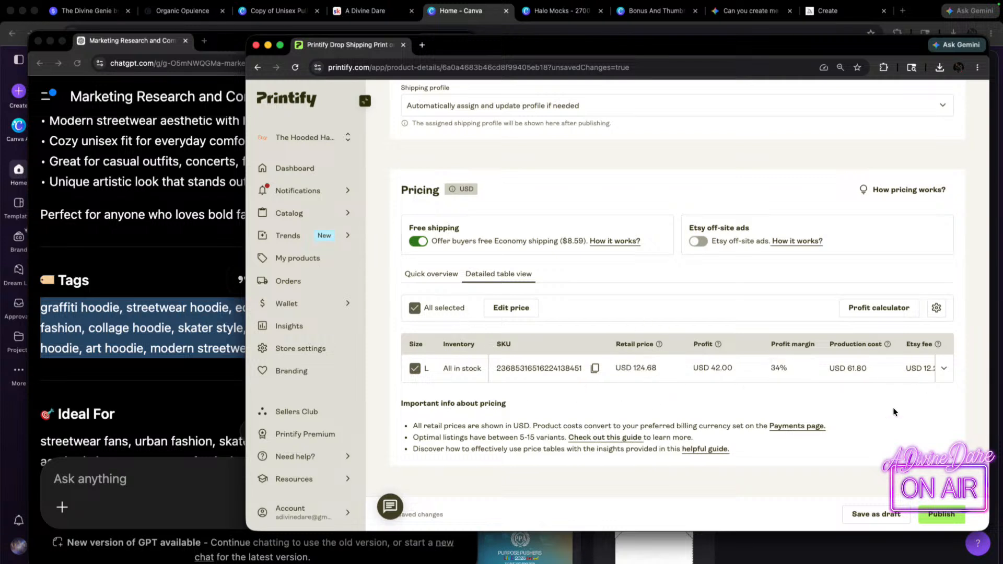
scroll(889, 439, down, 5)
scroll(864, 446, up, 2)
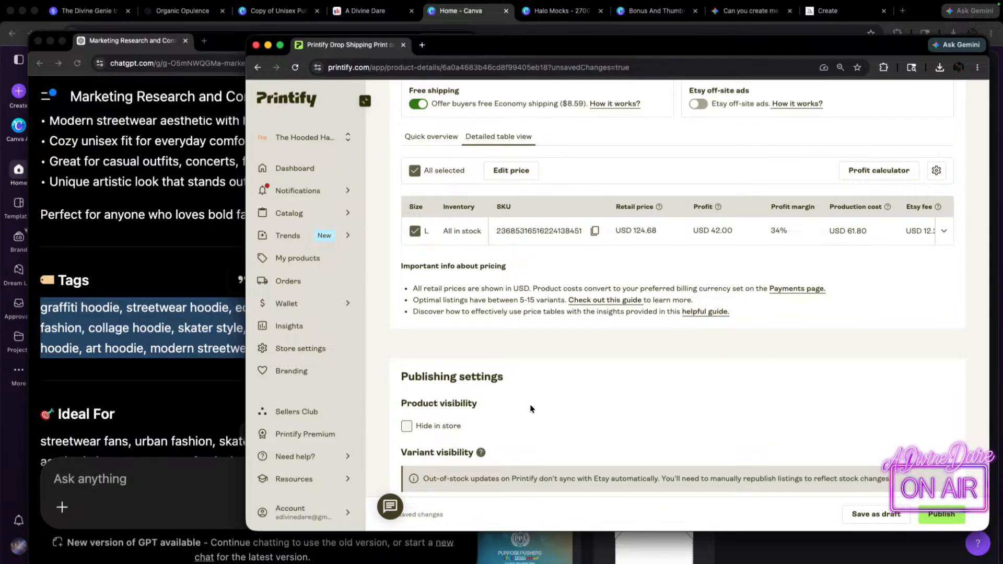
scroll(522, 406, down, 3)
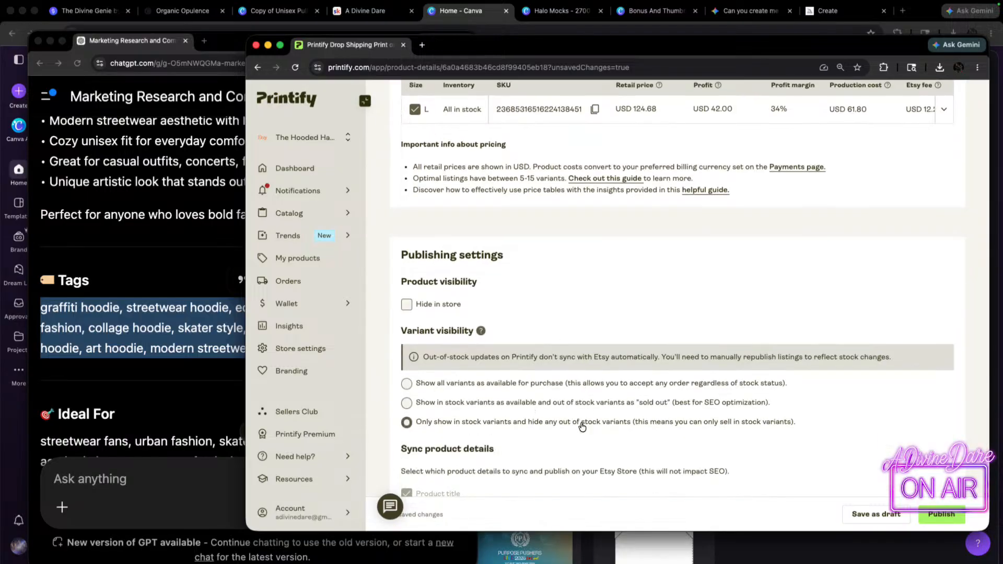
scroll(582, 427, down, 3)
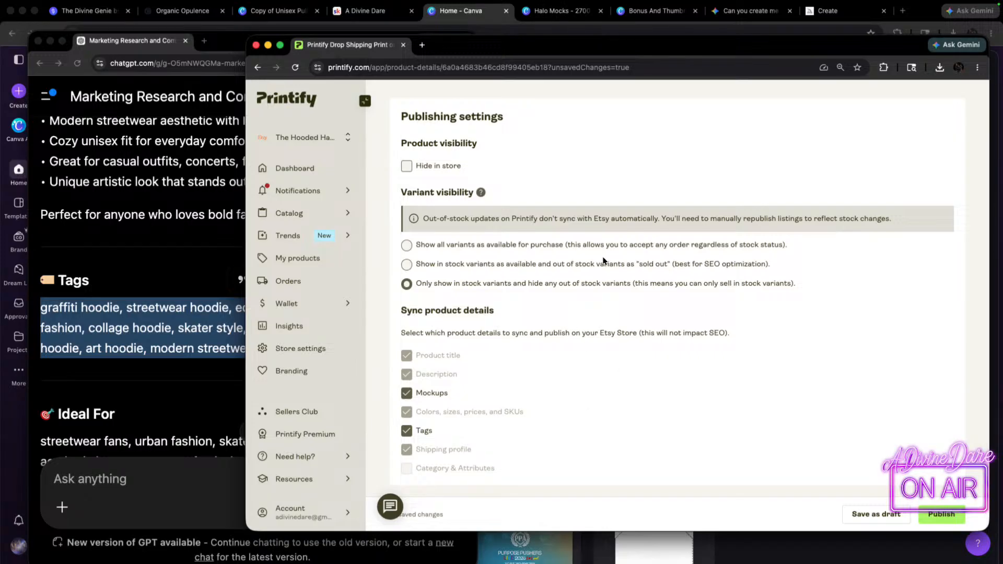
scroll(591, 294, up, 10)
scroll(513, 291, down, 6)
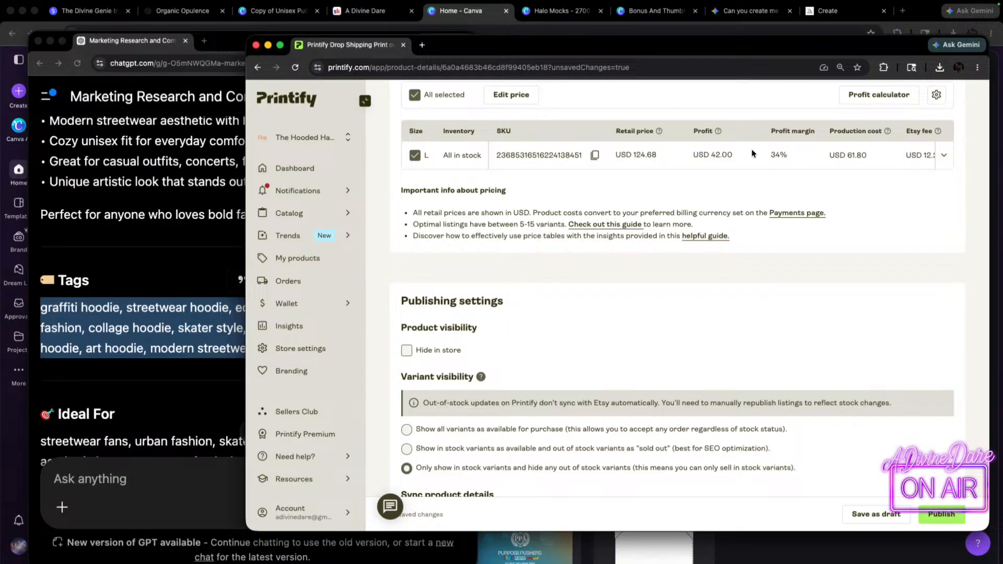
scroll(585, 312, down, 4)
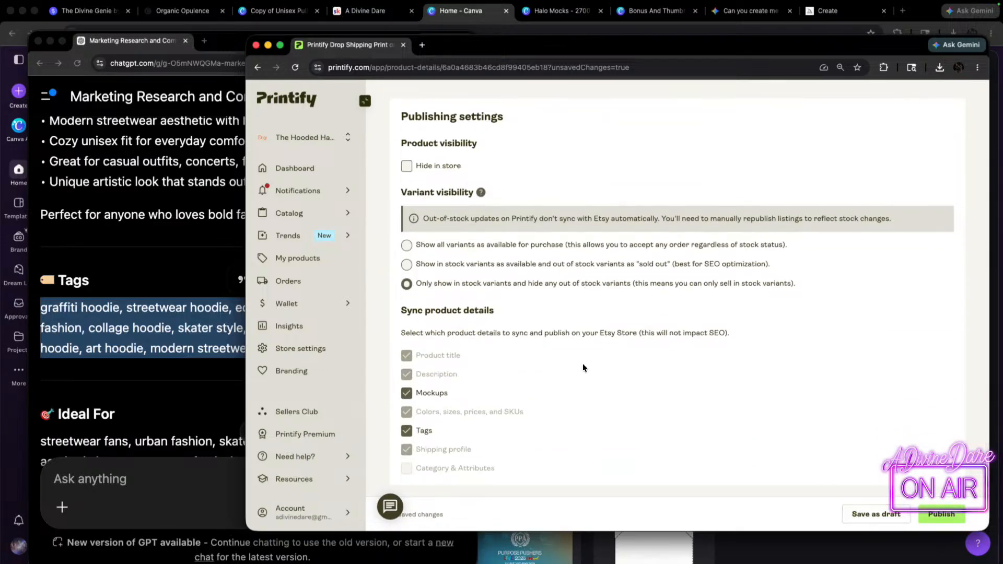
click(941, 514)
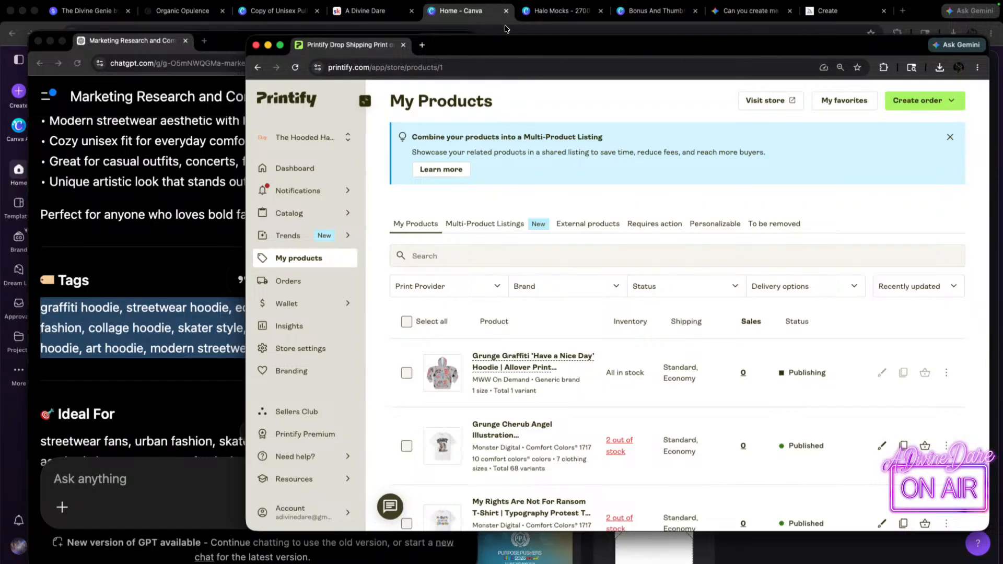
- Merge the separate Printify window into the main browser window as a tab
drag(528, 45, 449, 39)
drag(768, 41, 776, 65)
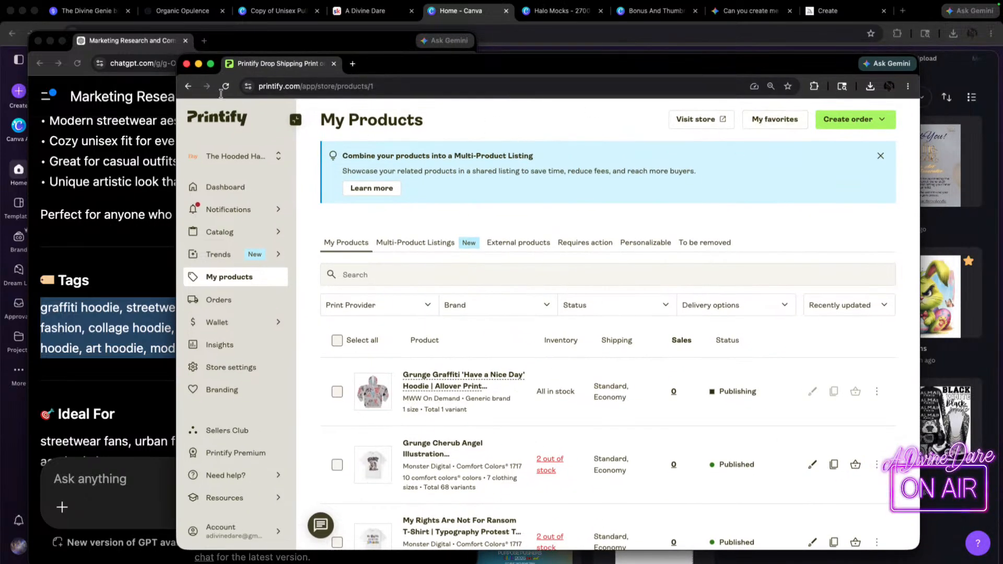
drag(245, 63, 601, 9)
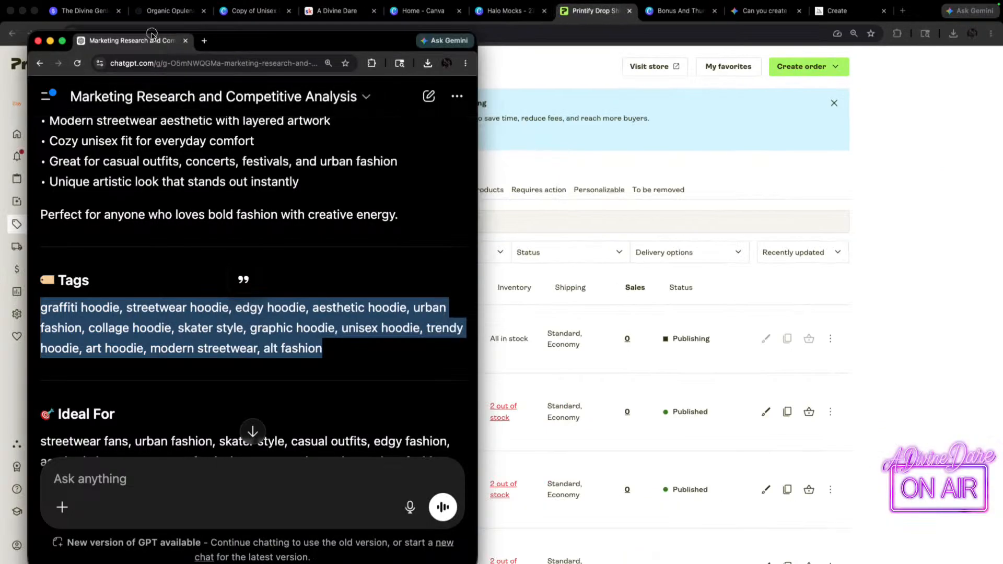
- Merge the separate ChatGPT window into the main browser window, and open the Etsy shop's listings in a new tab
drag(111, 41, 422, 11)
click(903, 11)
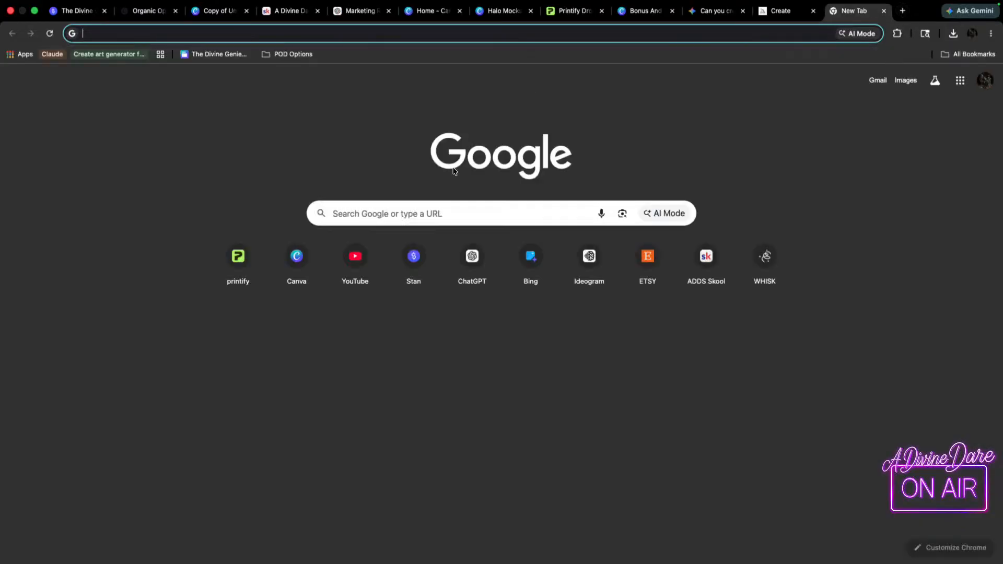
click(641, 269)
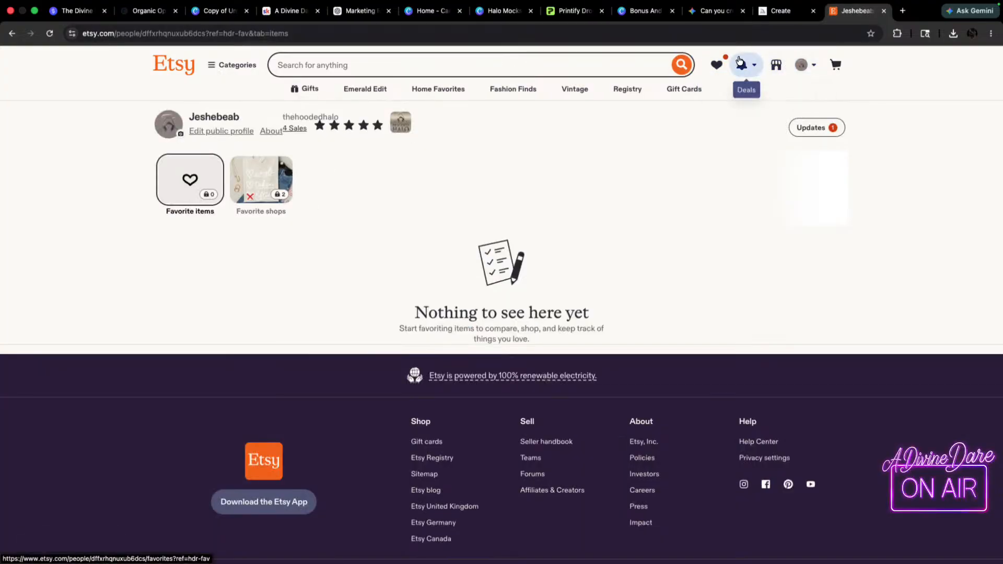
click(776, 64)
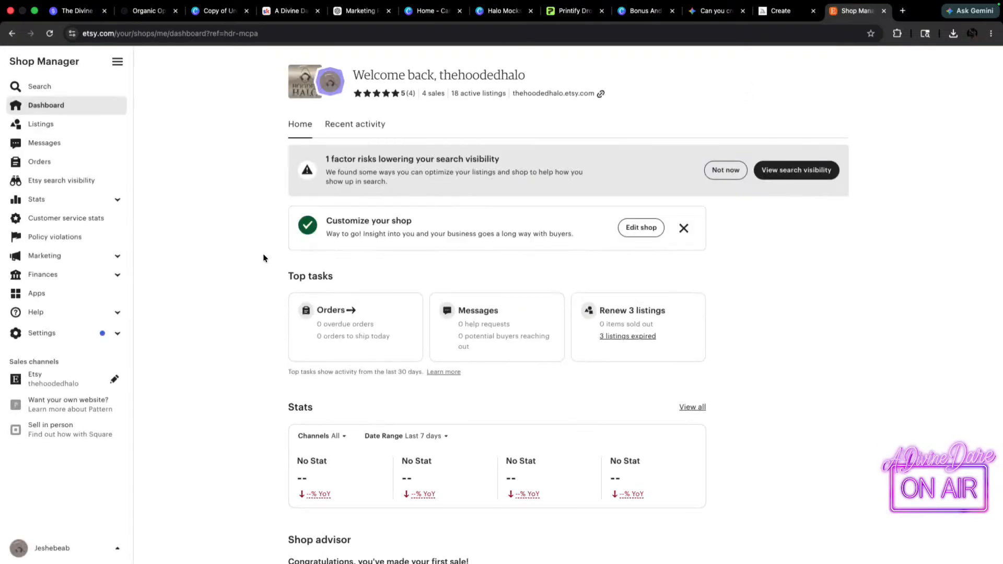
click(47, 124)
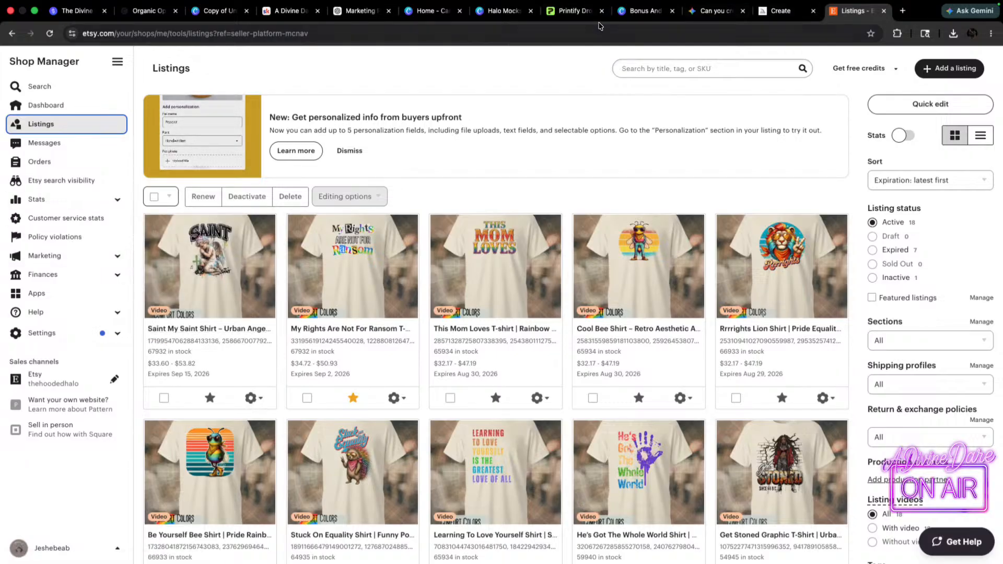
- Check the hoodie's publishing status in Printify's product list and look through the Canva hoodie design and Skool community tabs
click(573, 12)
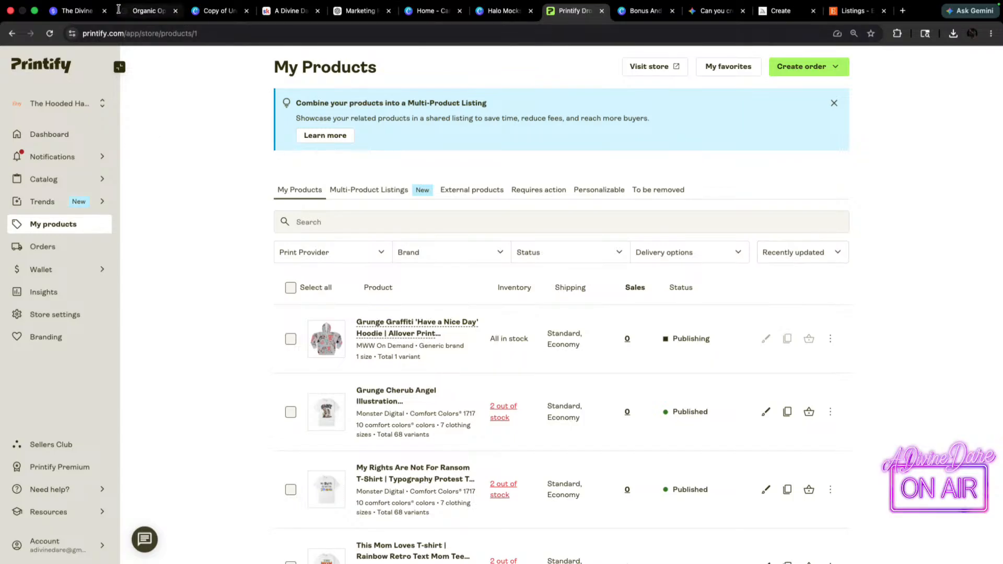
click(146, 13)
click(216, 11)
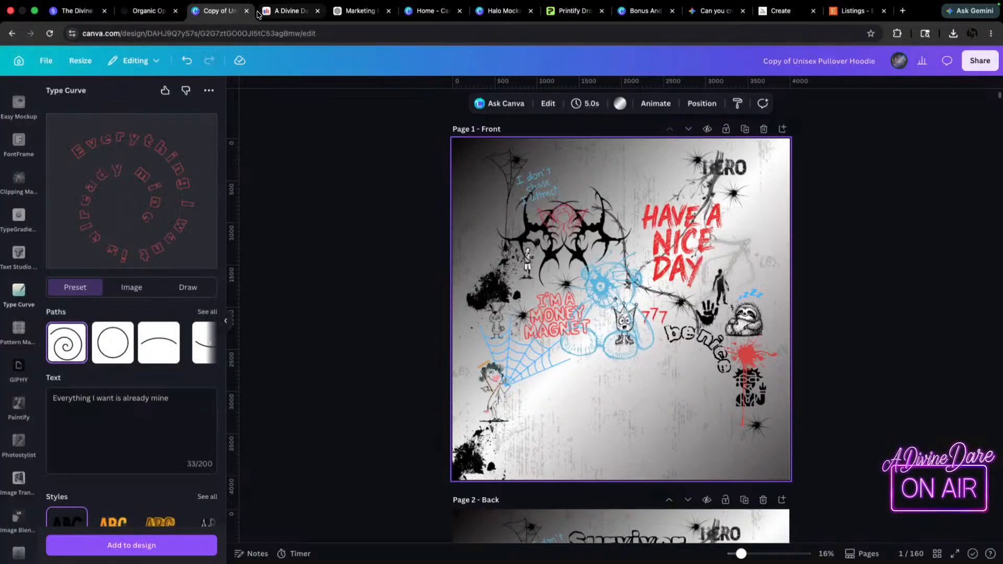
click(292, 12)
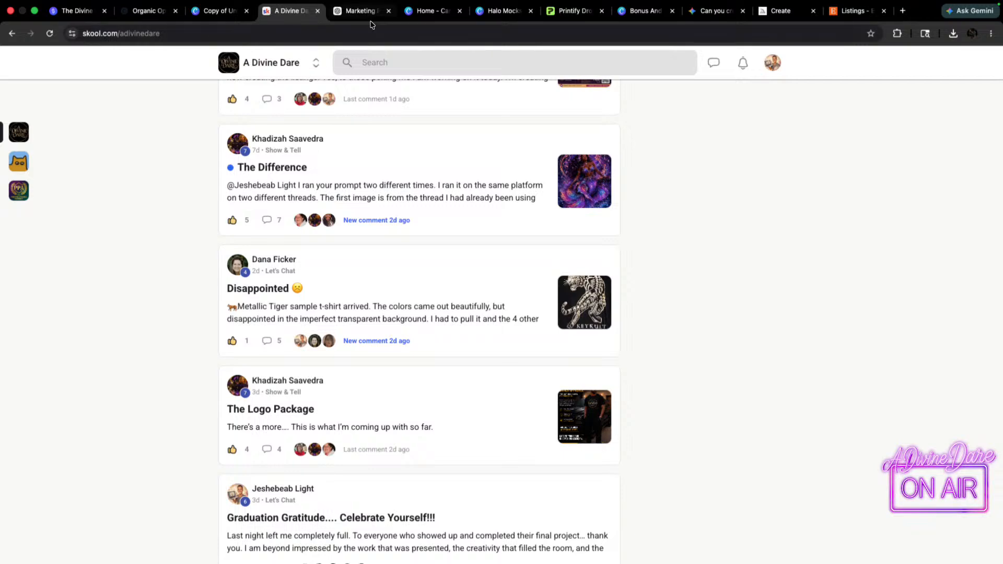
- Close the ChatGPT, Printify, Bonus And Thumbnails and Gemini tabs, and open the first city-street hoodie video in Midjourney
click(363, 14)
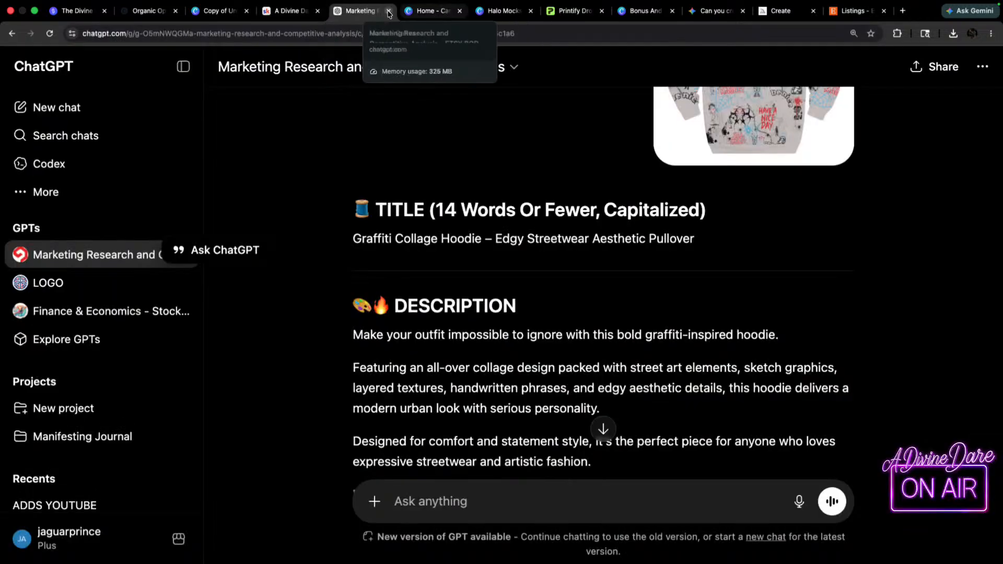
click(389, 11)
click(432, 12)
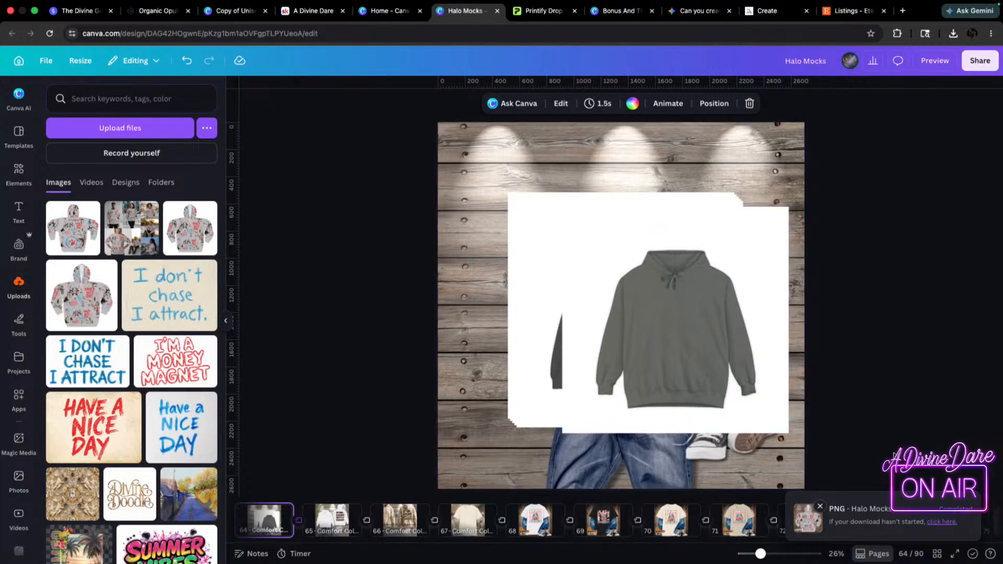
drag(679, 270, 670, 307)
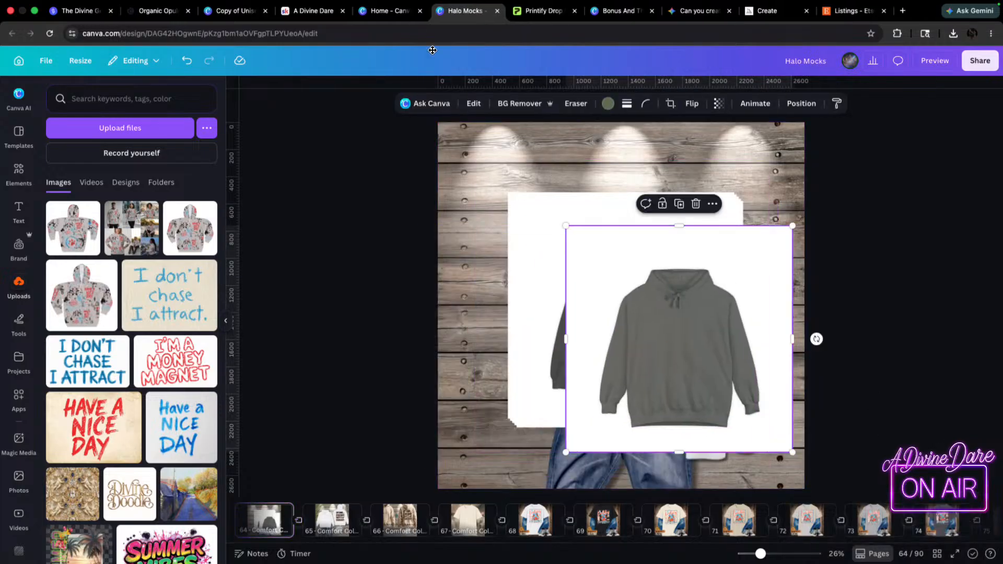
click(543, 11)
click(574, 12)
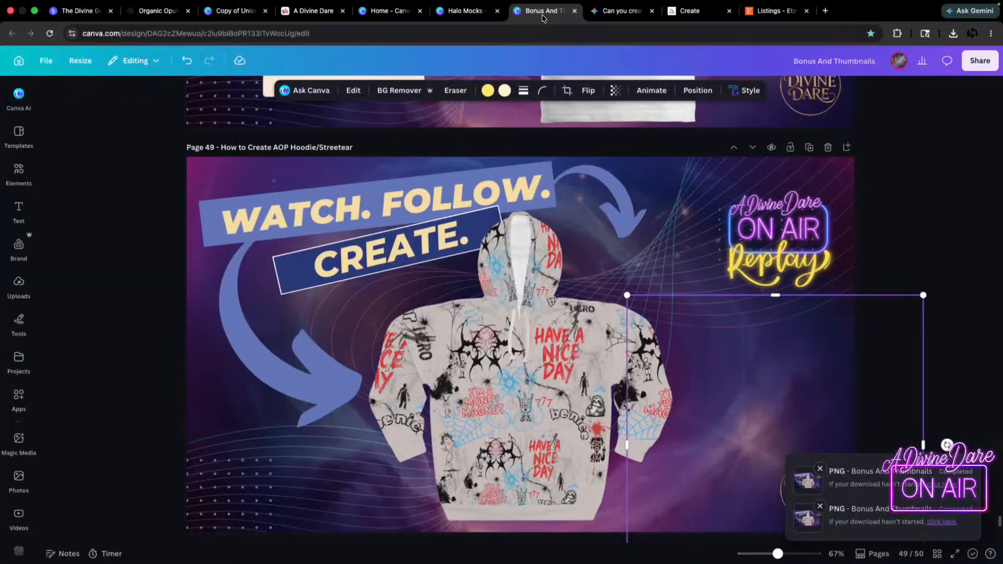
click(575, 12)
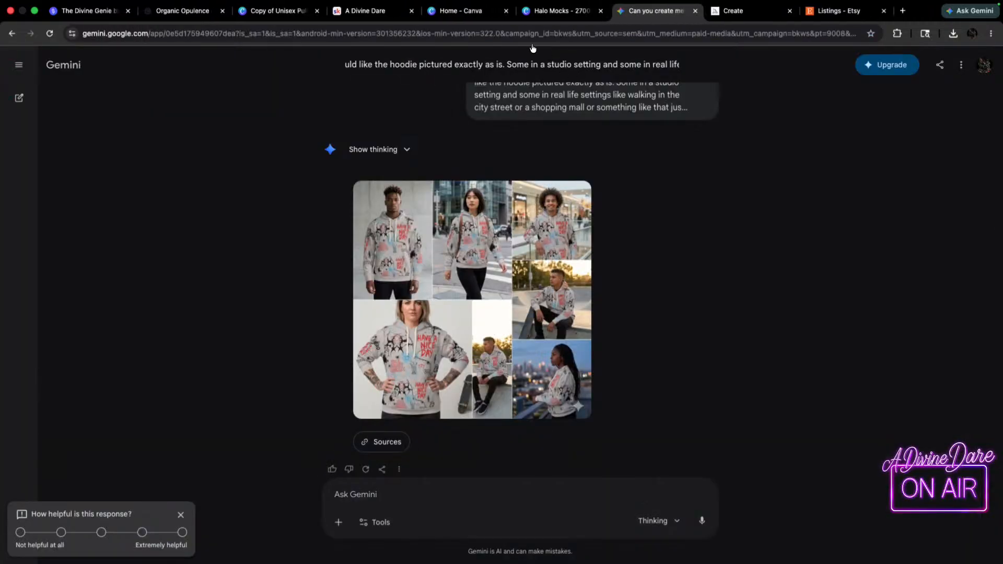
click(694, 11)
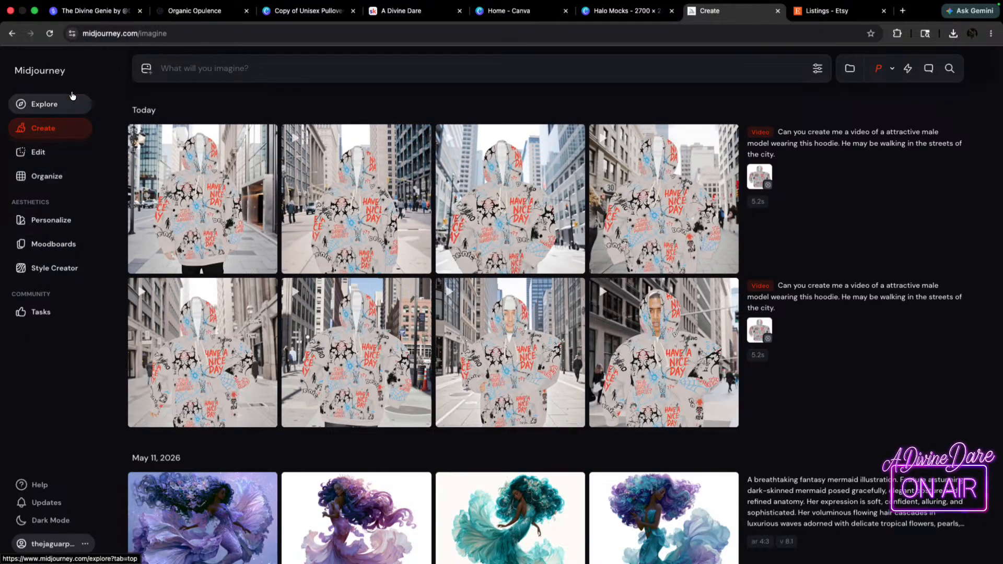
click(201, 220)
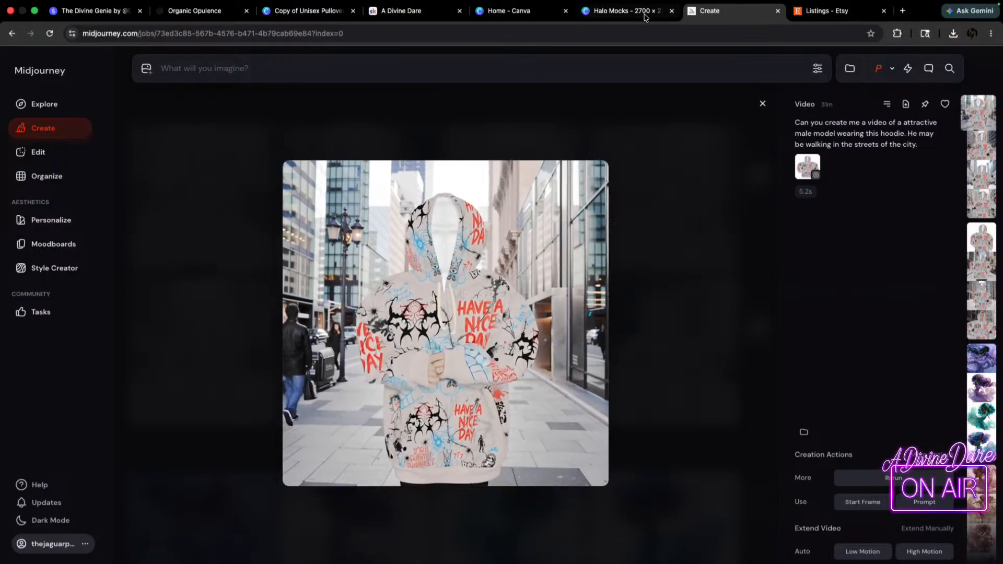
- Switch to Canva's Halo Mocks design and open page 61, the skatepark photo, from the page overview
click(625, 11)
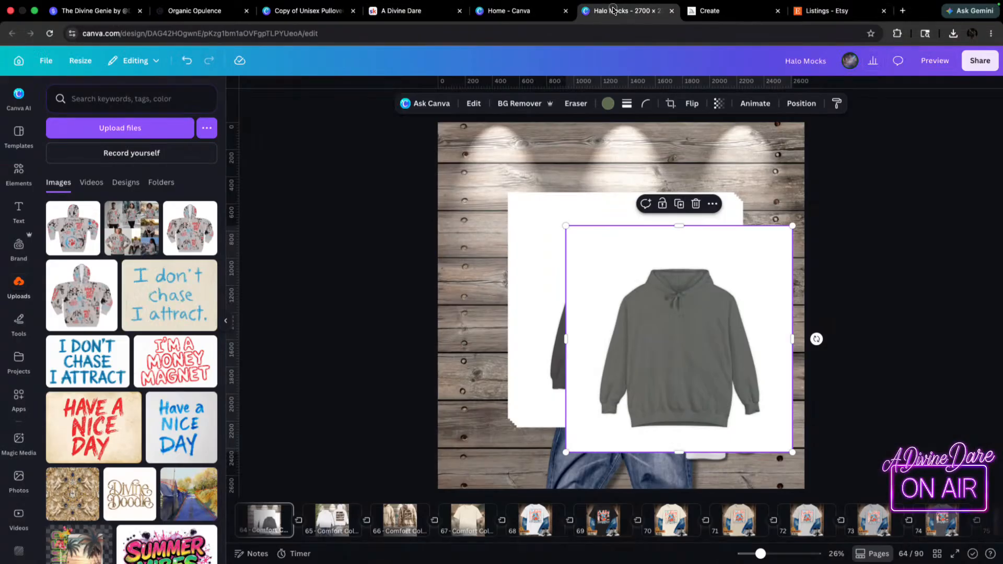
click(935, 553)
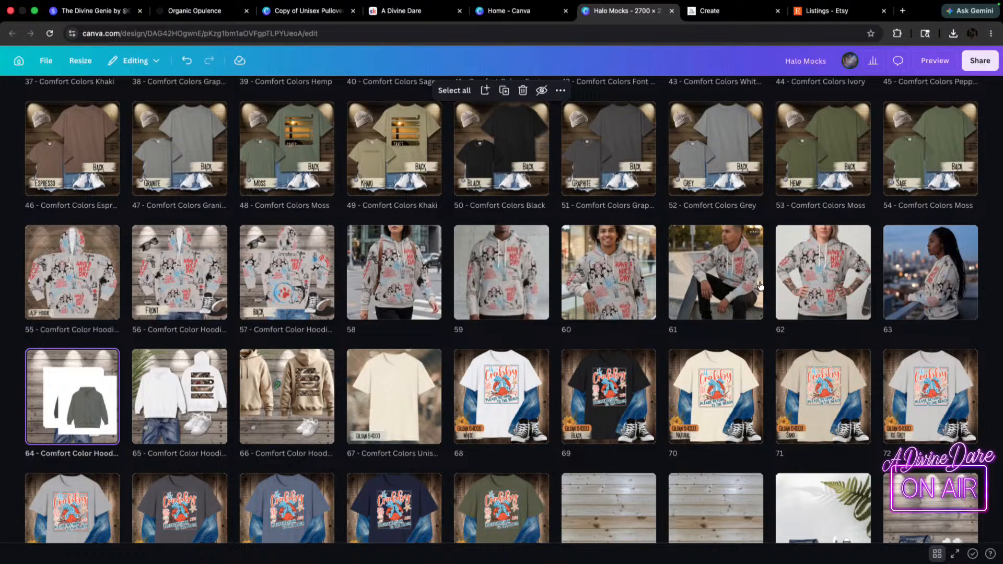
click(728, 258)
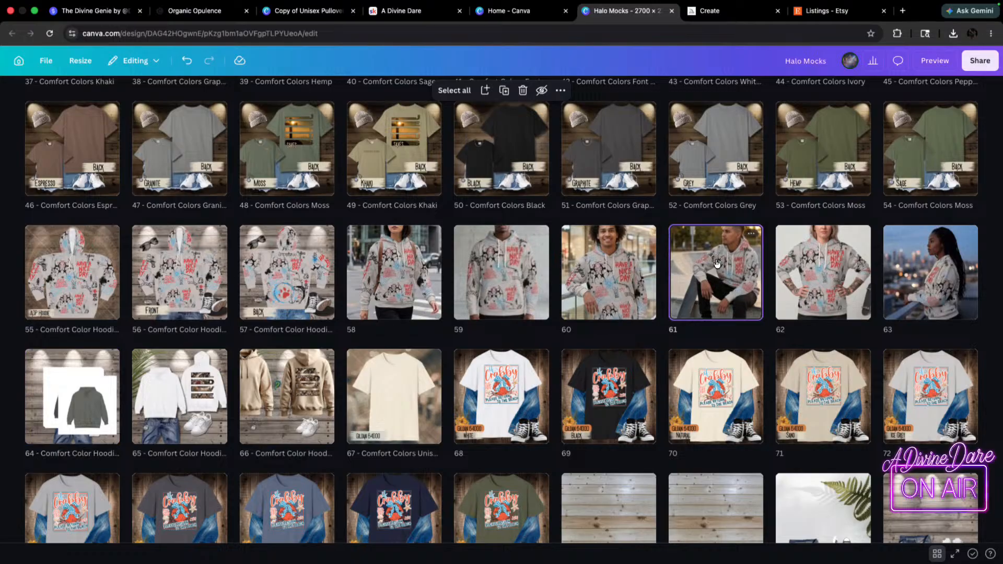
double_click(717, 264)
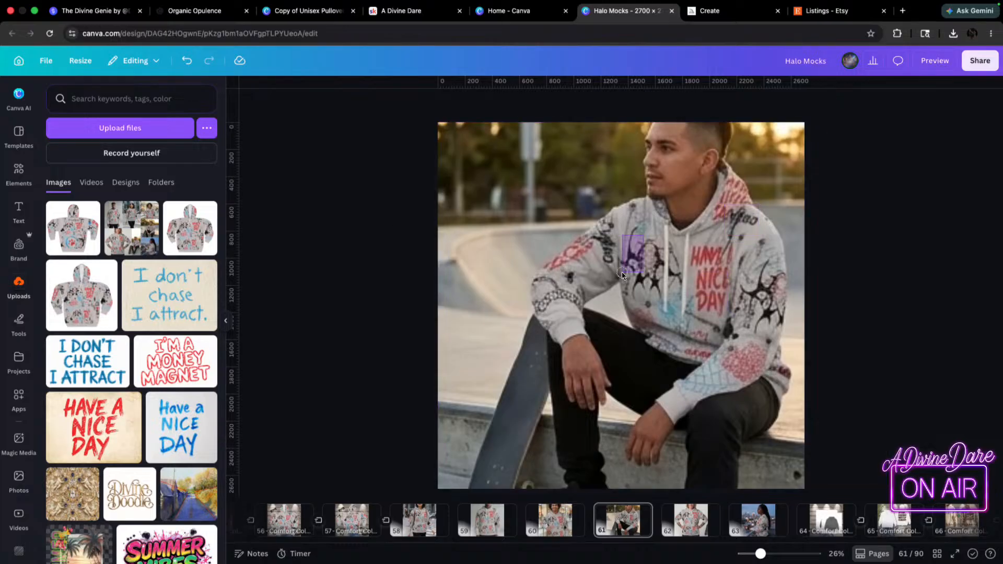
- Reframe the skatepark photo on page 61 so the model's whole head fits and the image covers the page
click(444, 224)
drag(664, 122, 833, 149)
drag(635, 146, 636, 122)
drag(680, 332, 681, 267)
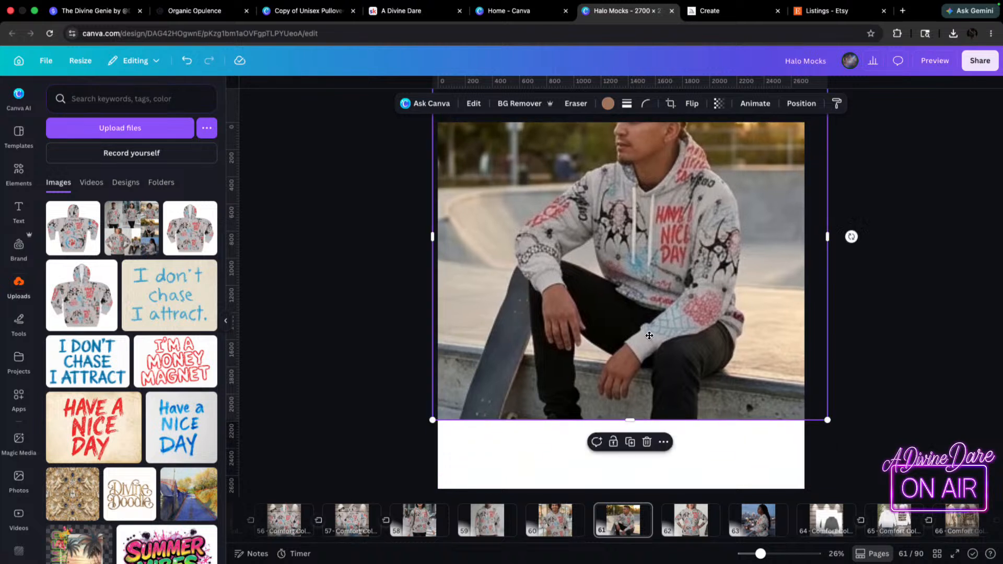
mouse_move(628, 421)
mouse_down()
mouse_move(621, 492)
mouse_move(620, 438)
mouse_up()
drag(643, 370, 648, 433)
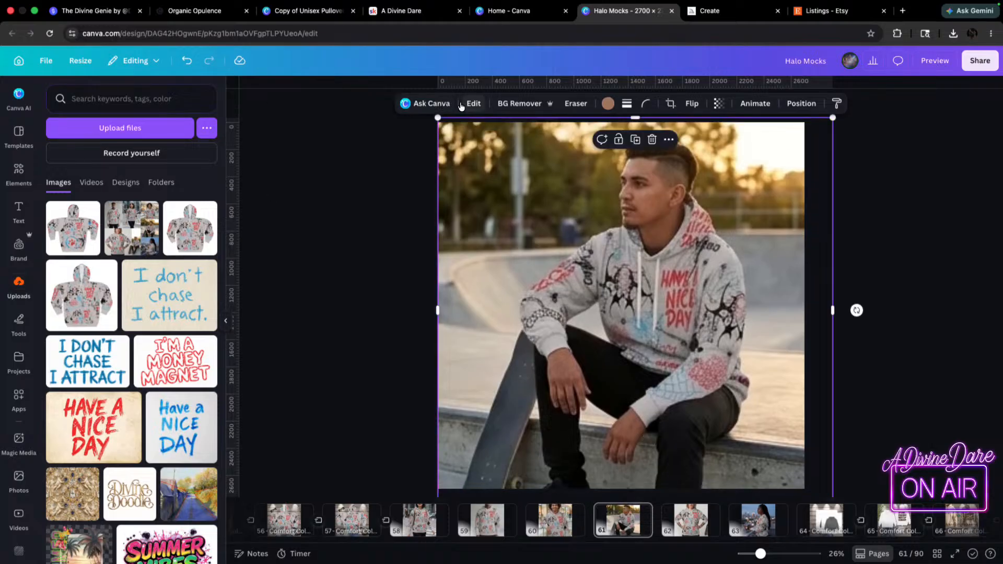
- Upscale the skatepark photo through the image editing tools and deselect it
click(473, 103)
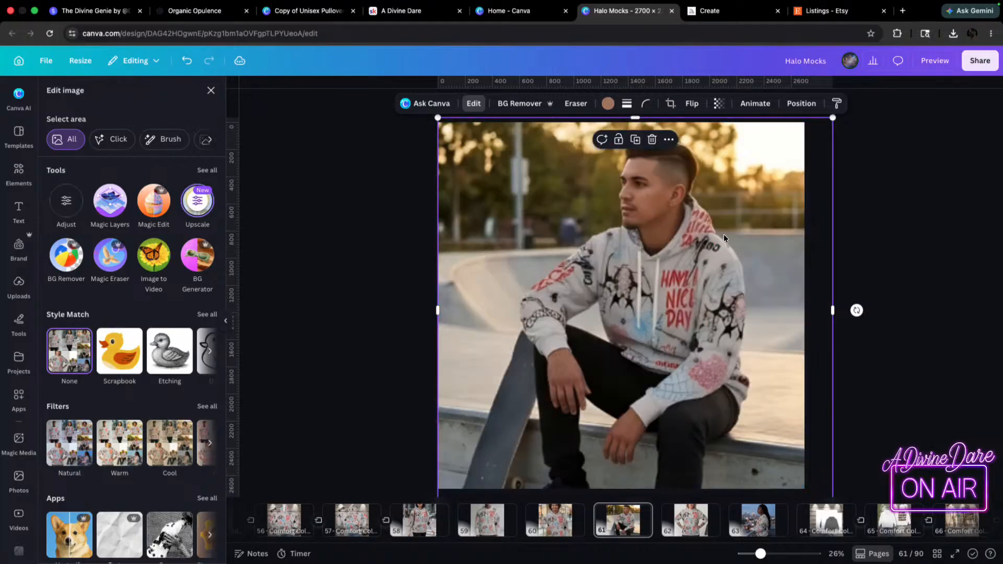
click(914, 209)
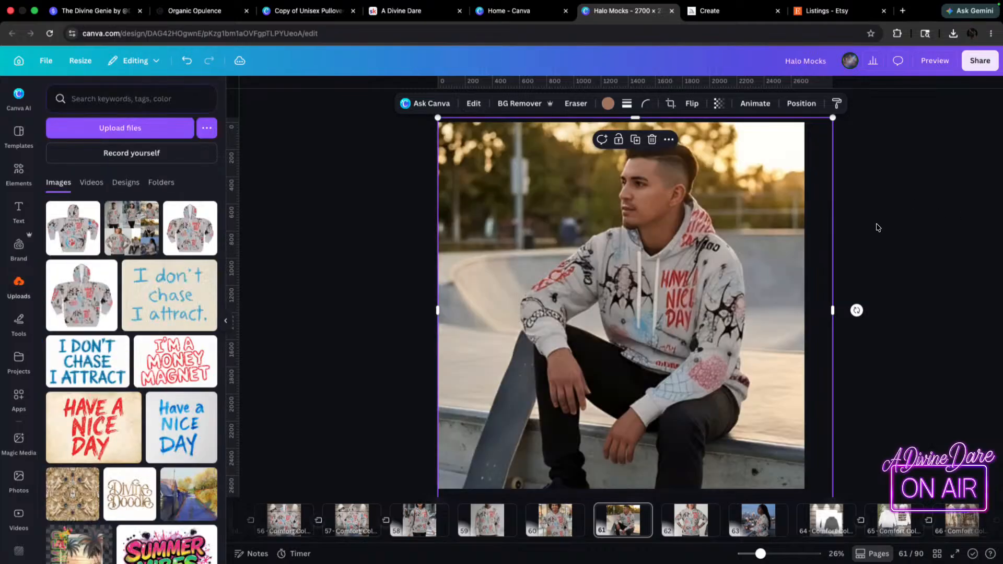
click(897, 221)
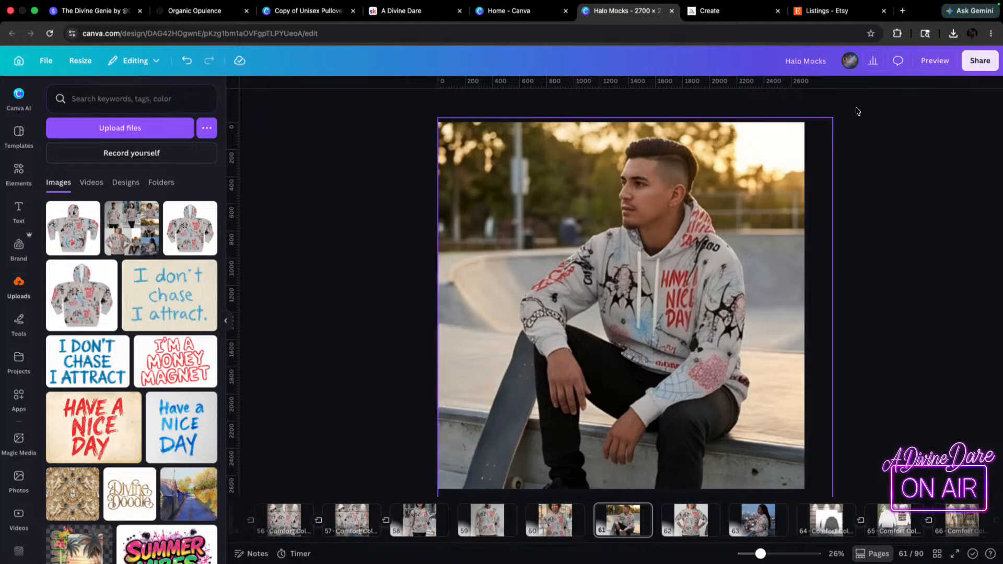
- Download only page 61 of the Halo Mocks design as a high-quality PNG
click(980, 60)
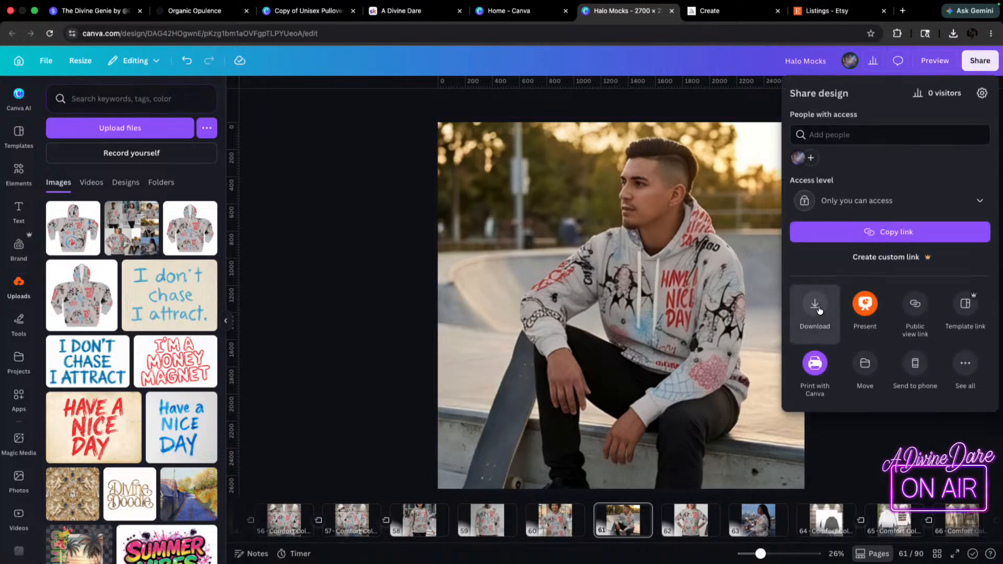
click(819, 309)
click(841, 134)
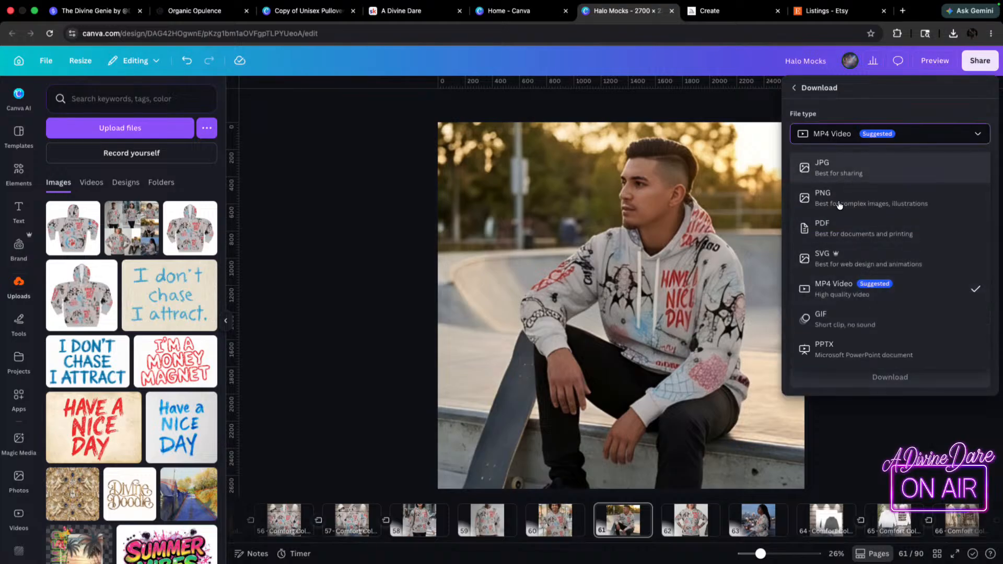
click(823, 198)
click(890, 177)
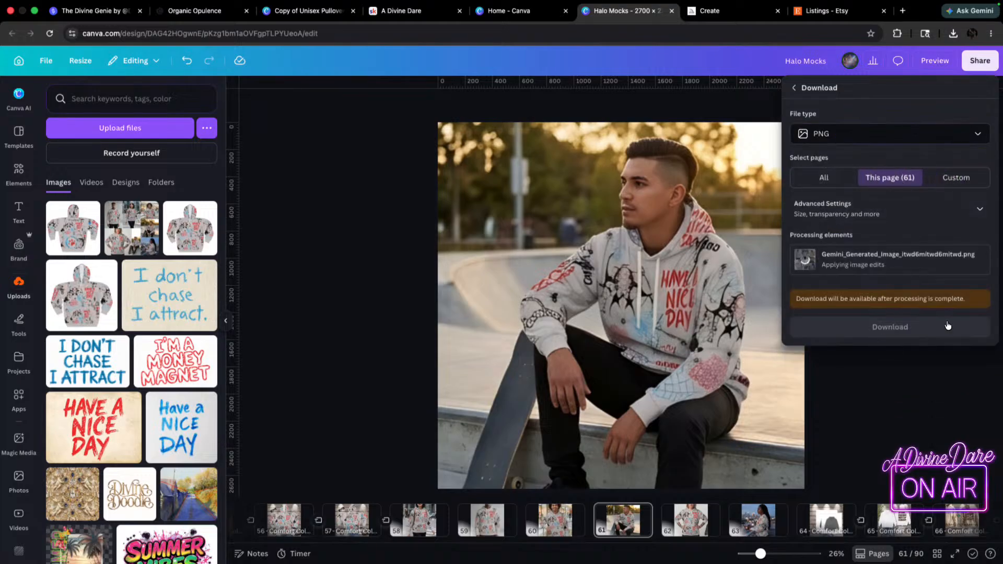
click(979, 209)
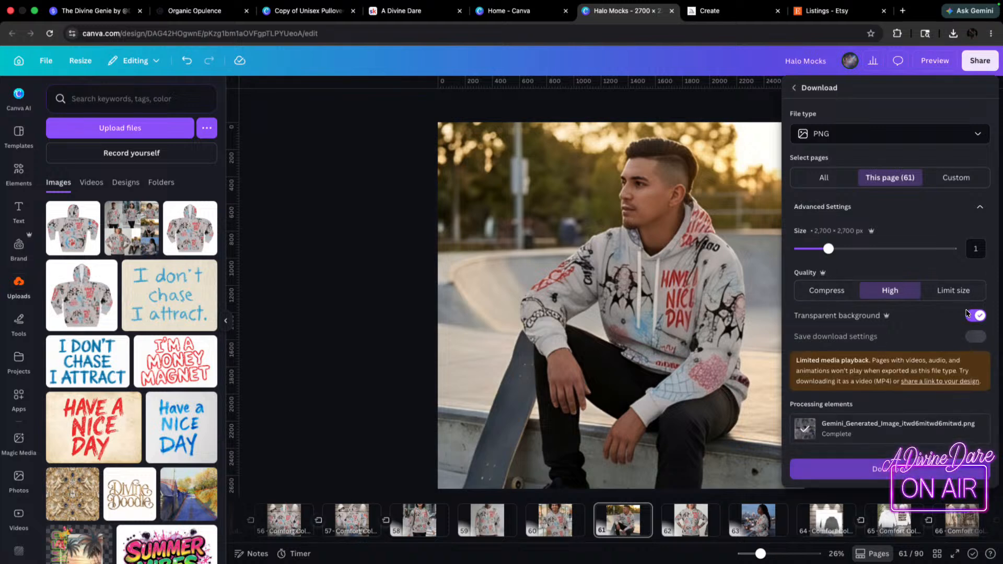
click(894, 473)
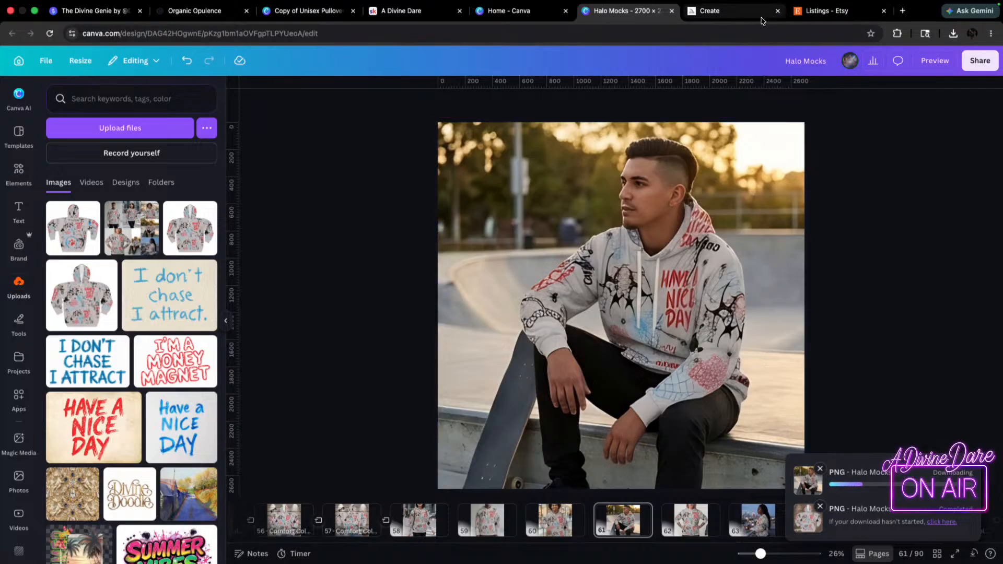
- Switch to Midjourney, add the downloaded Halo Mocks PNG as the start frame, reuse the earlier hoodie video's prompt and generate the video
click(734, 13)
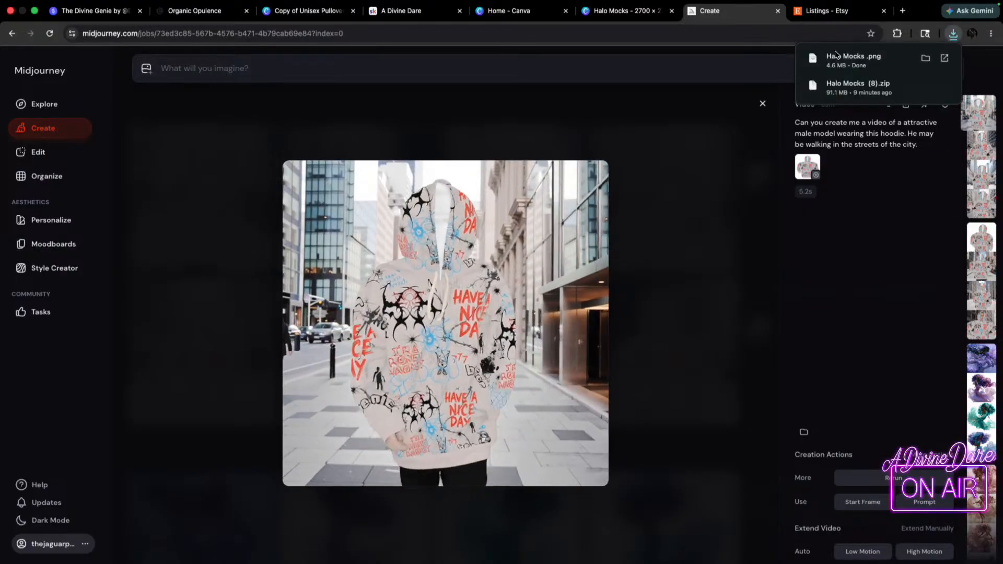
drag(836, 58, 193, 73)
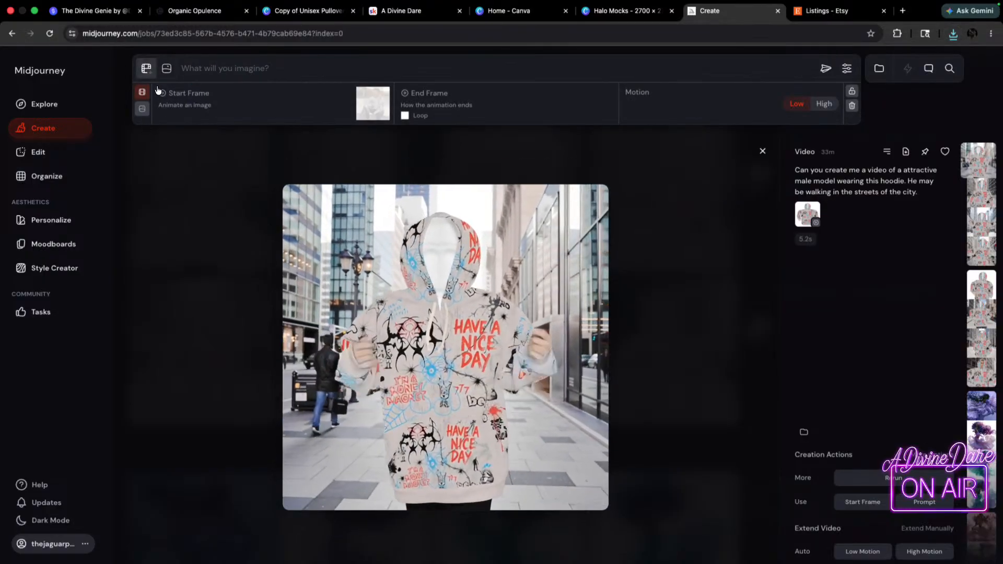
click(167, 69)
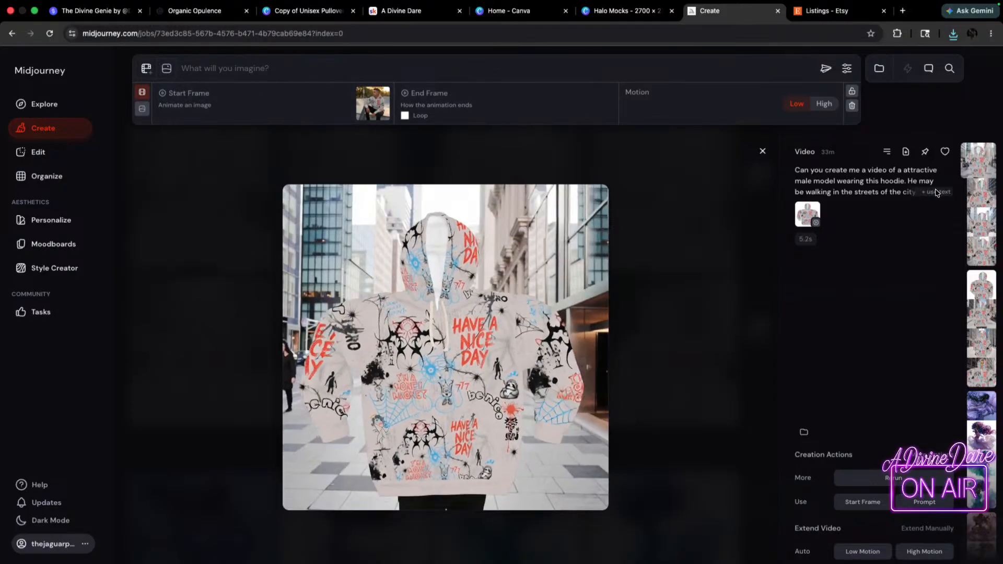
click(938, 193)
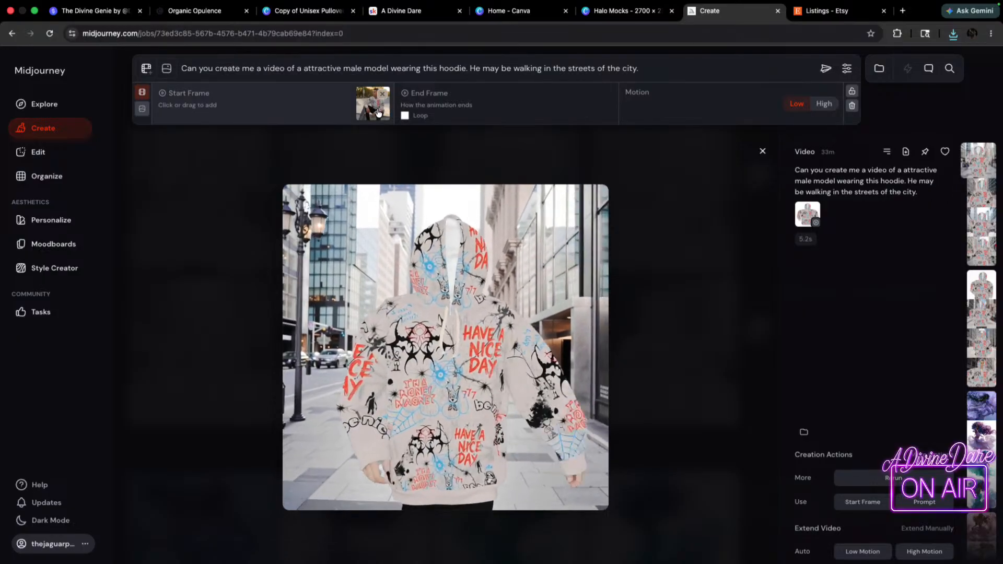
drag(372, 111, 647, 70)
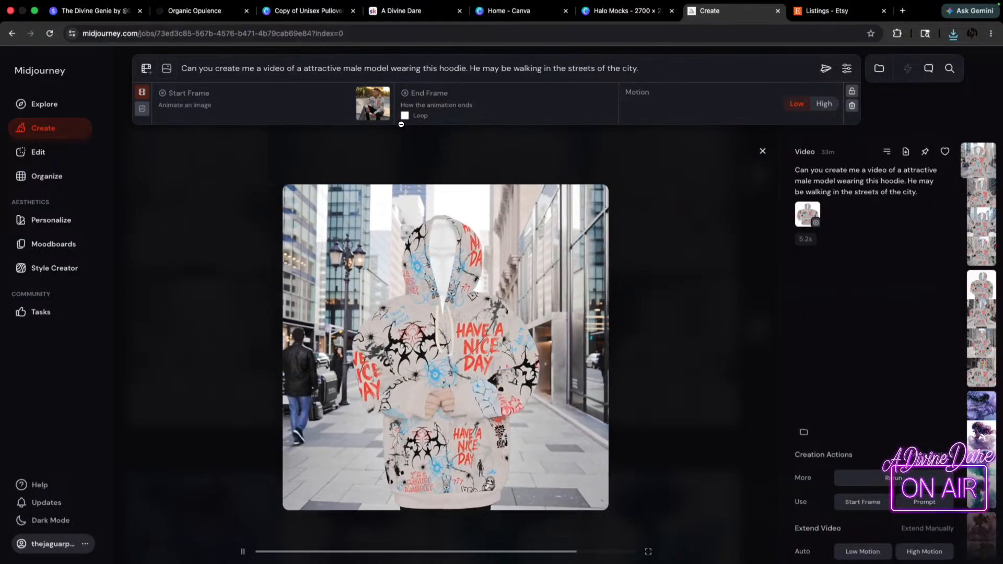
click(826, 68)
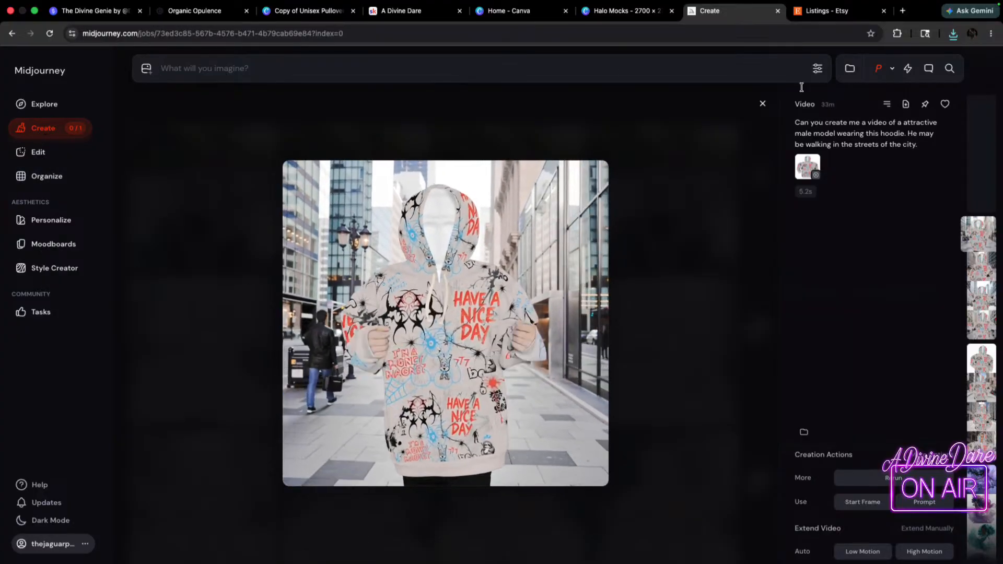
- Submit the prompt "Can you create me a video of a attractive male model wearing this hoodie and skateboarding"
click(945, 147)
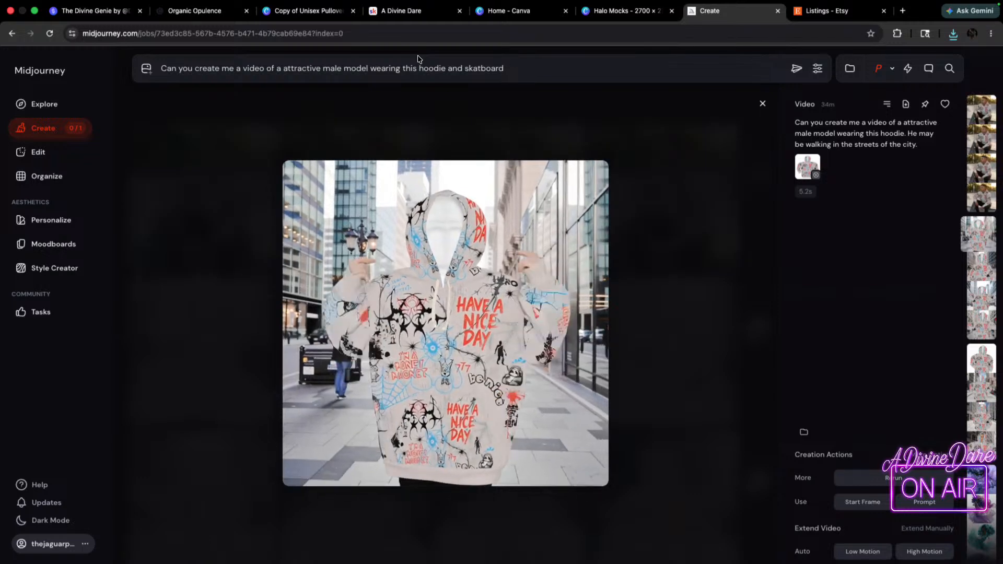
text(ing)
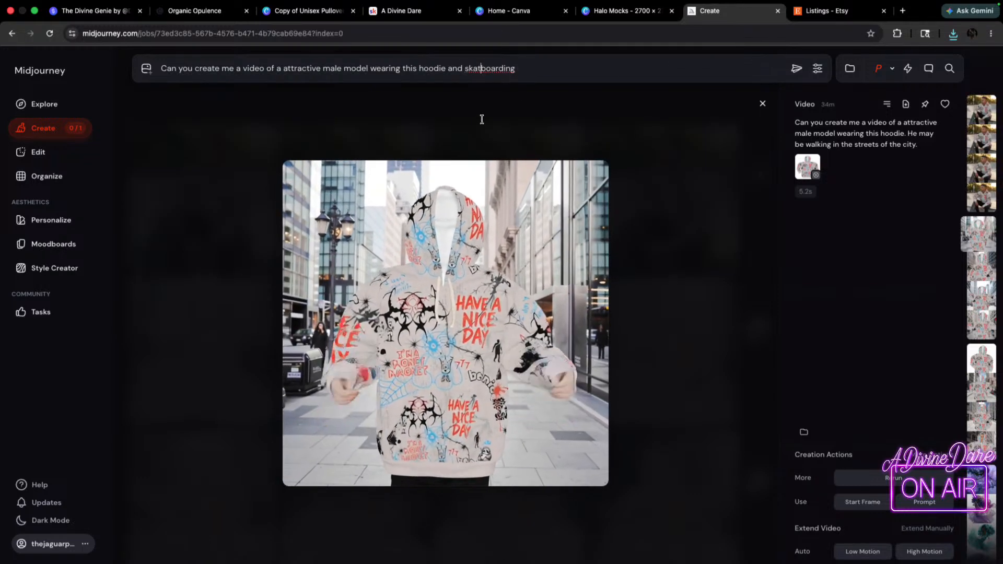
click(486, 68)
text(e)
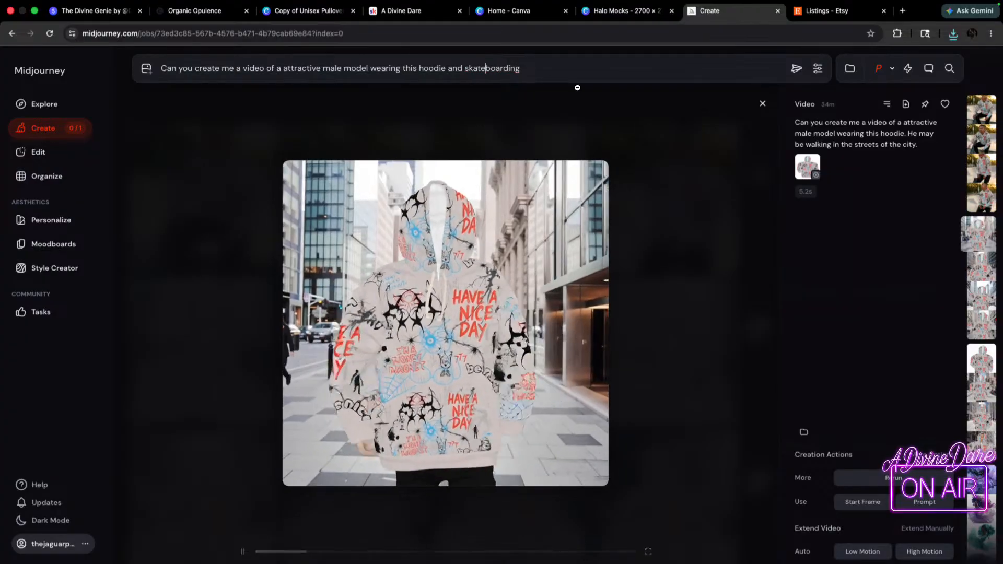
click(795, 69)
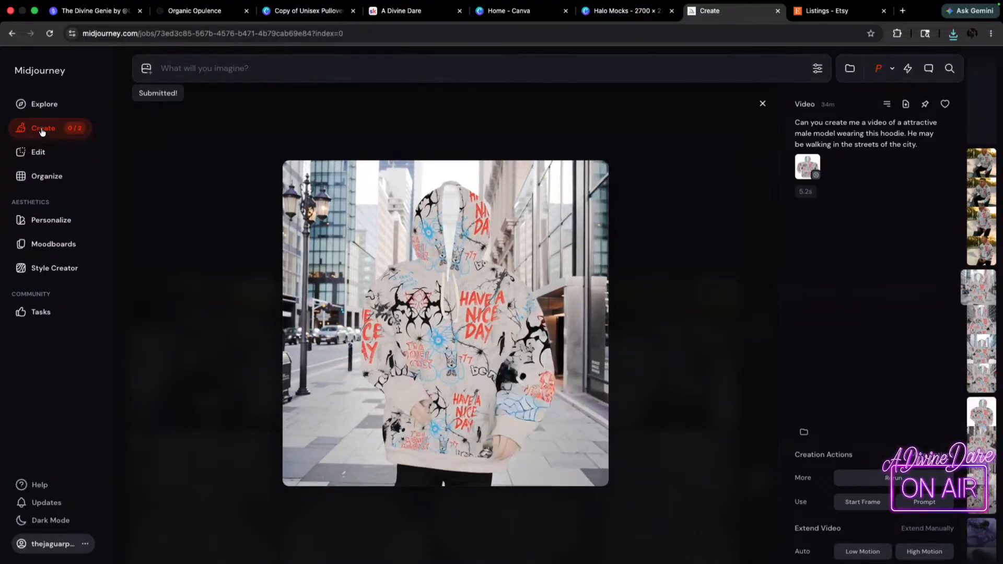
- Check the walking video in progress and look over the results of the skateboarding prompt in the creations feed
click(39, 127)
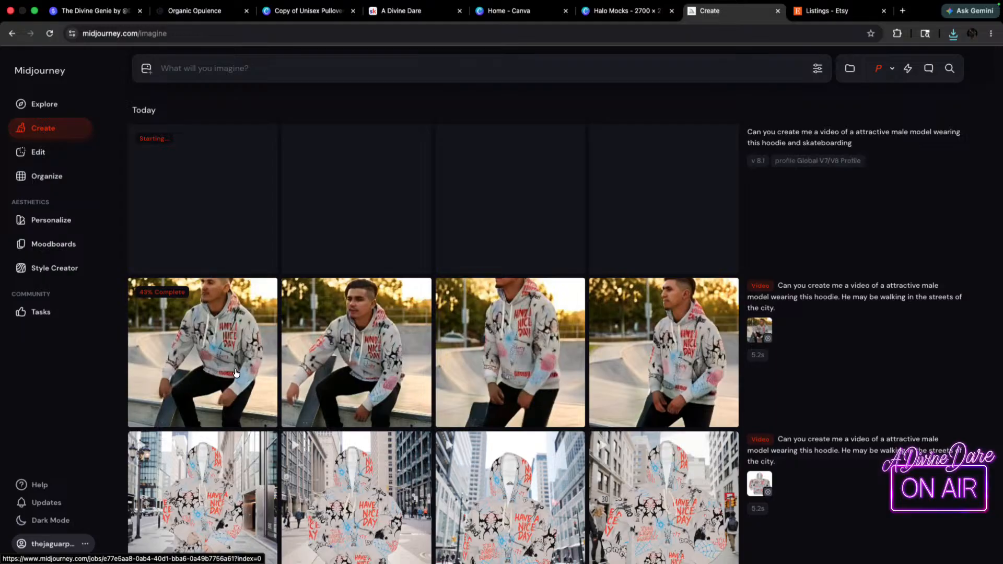
click(227, 366)
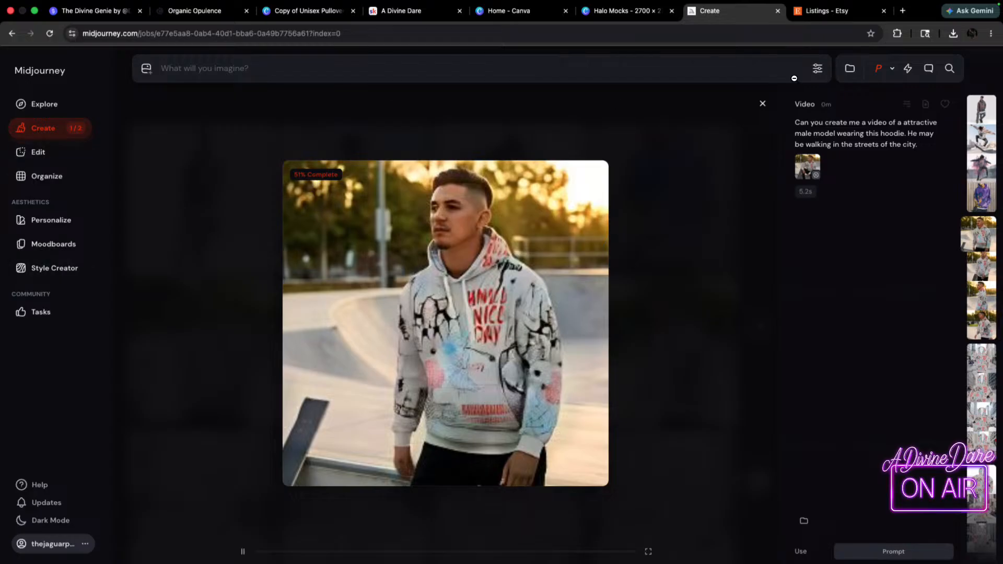
click(38, 126)
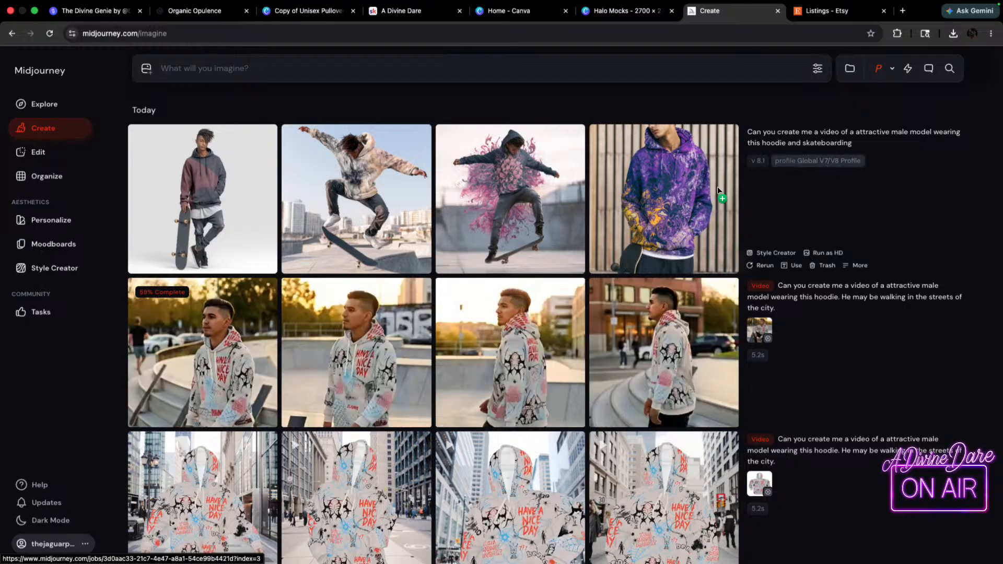
scroll(512, 225, down, 5)
scroll(296, 212, up, 5)
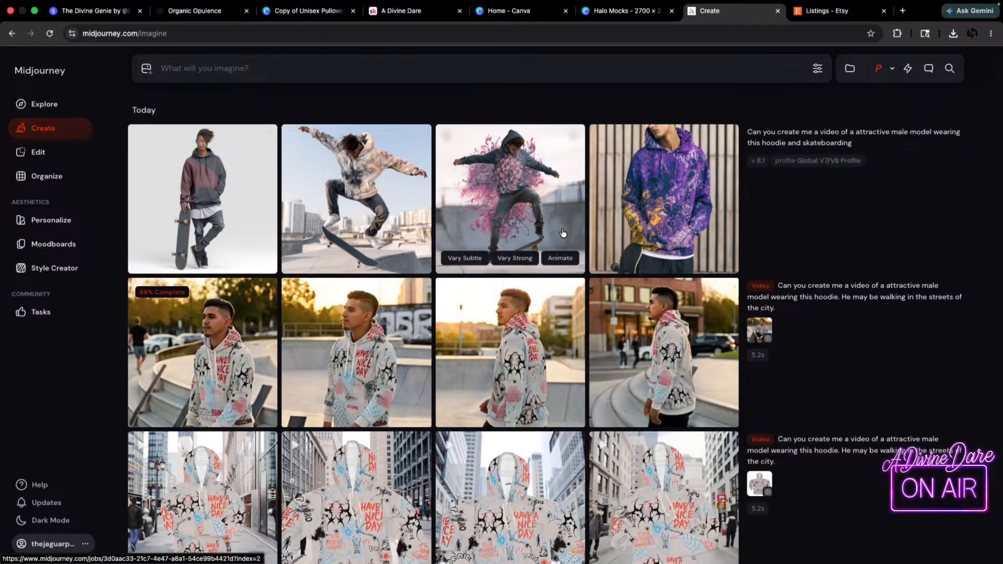
- Reuse the skateboarding prompt with the skatepark photo as start frame, remove the flat hoodie image from the uploads, and generate the video
drag(890, 164, 438, 74)
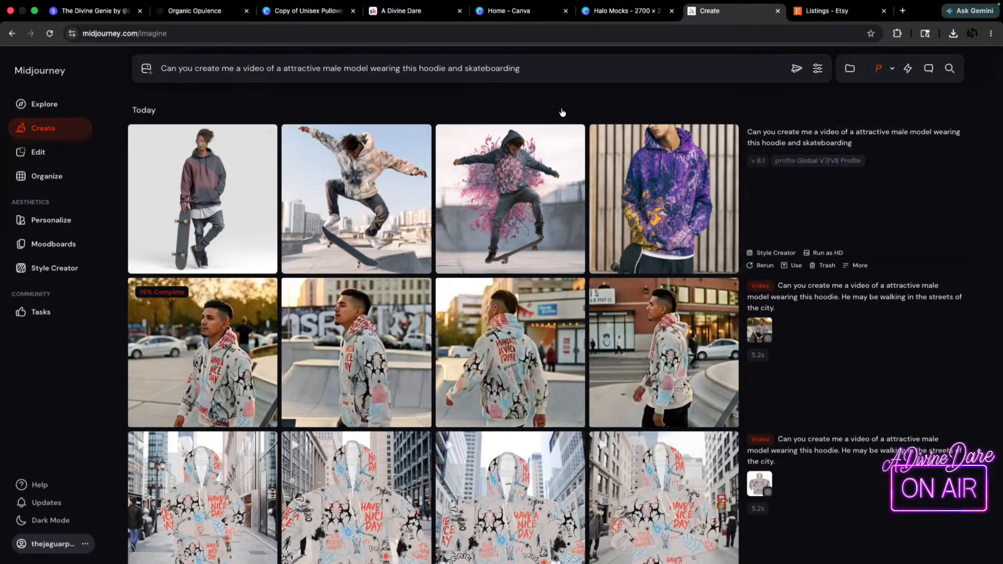
click(146, 69)
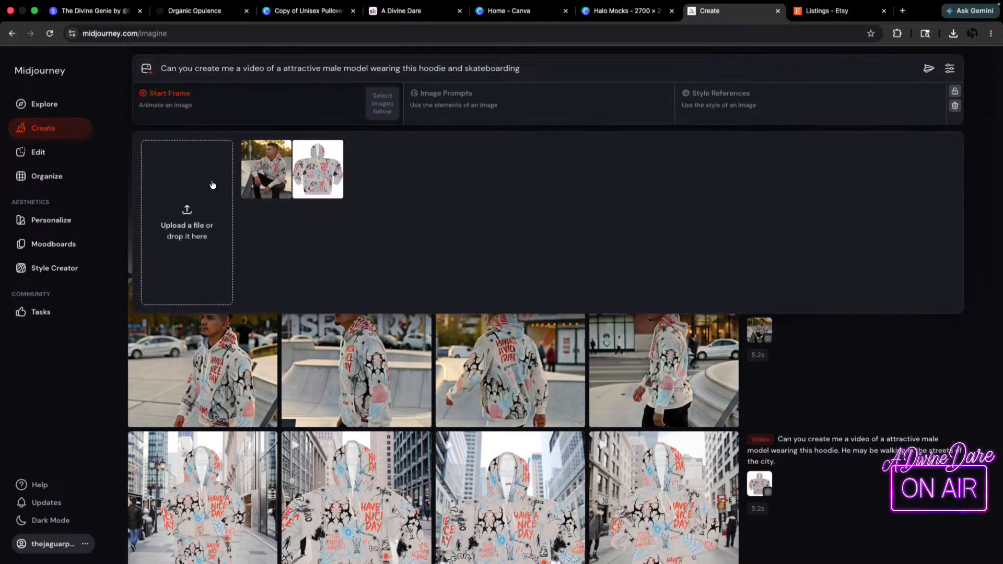
click(256, 173)
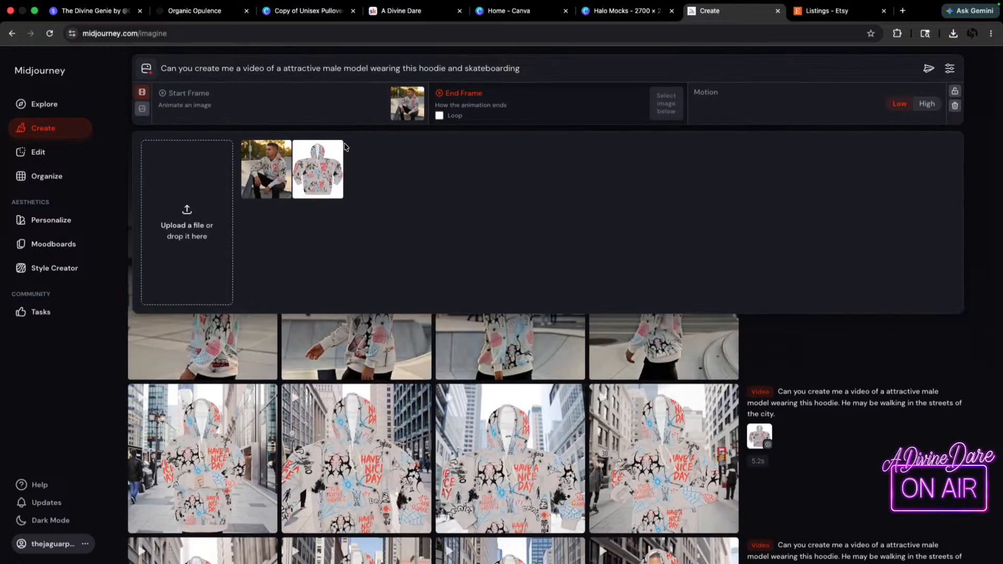
click(364, 170)
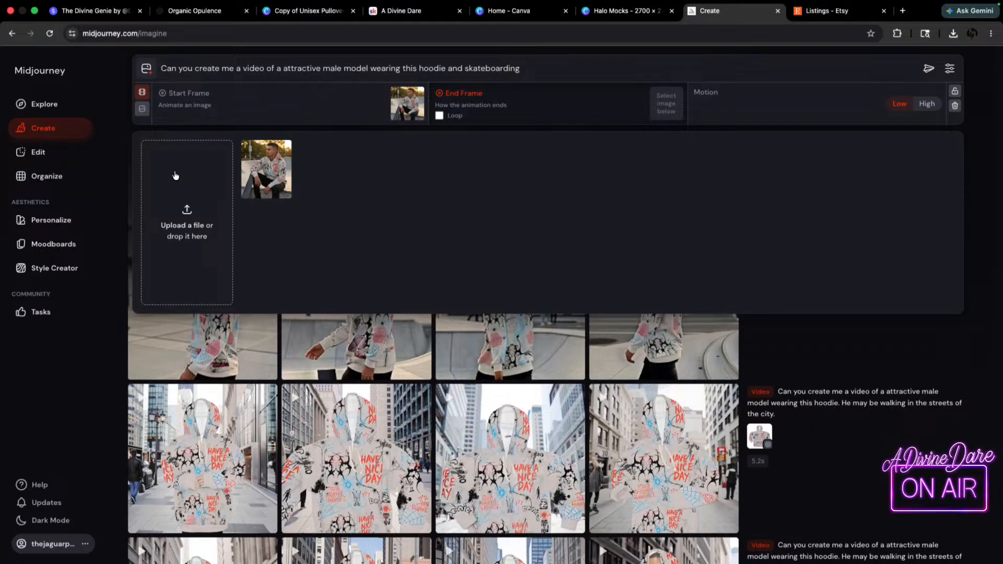
click(928, 70)
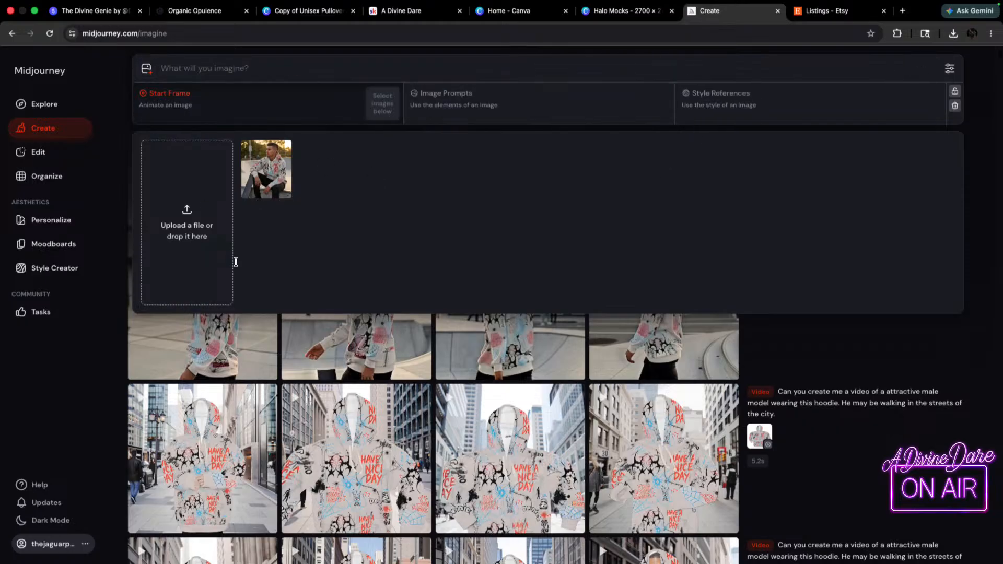
click(35, 129)
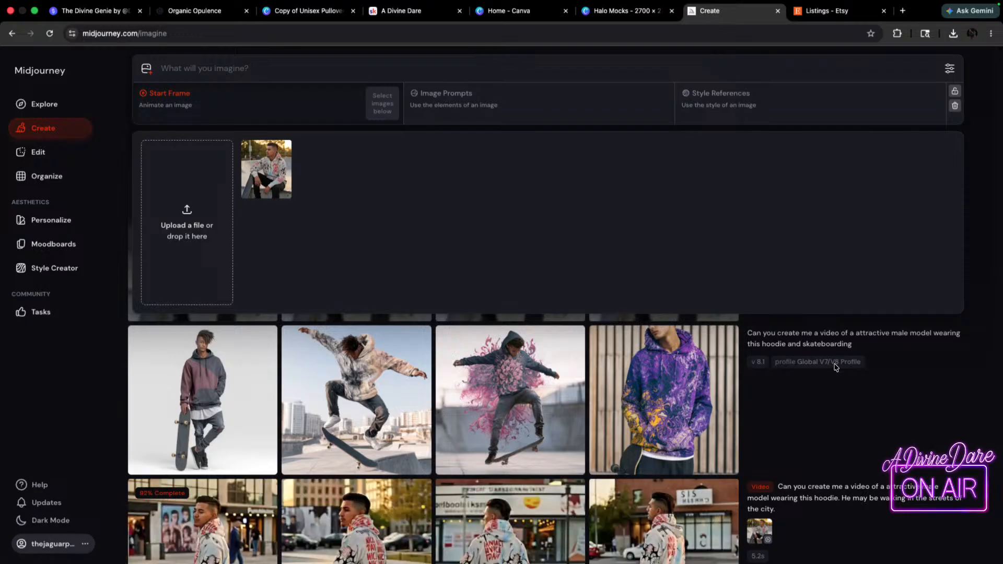
click(948, 69)
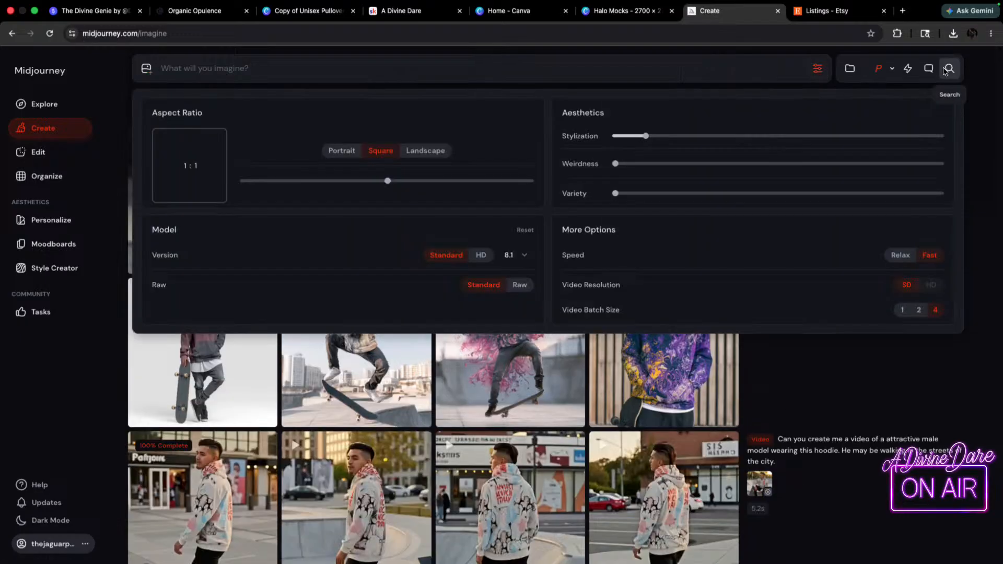
click(818, 68)
- Compare the third walking video with the original skatepark mockup in Canva, and return to the Midjourney creations feed
scroll(397, 282, down, 3)
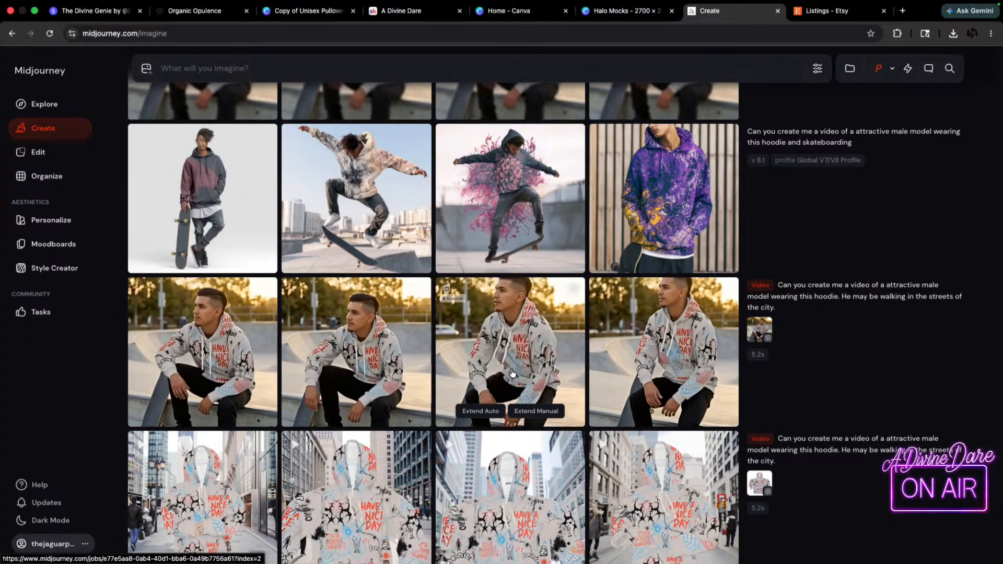
click(584, 334)
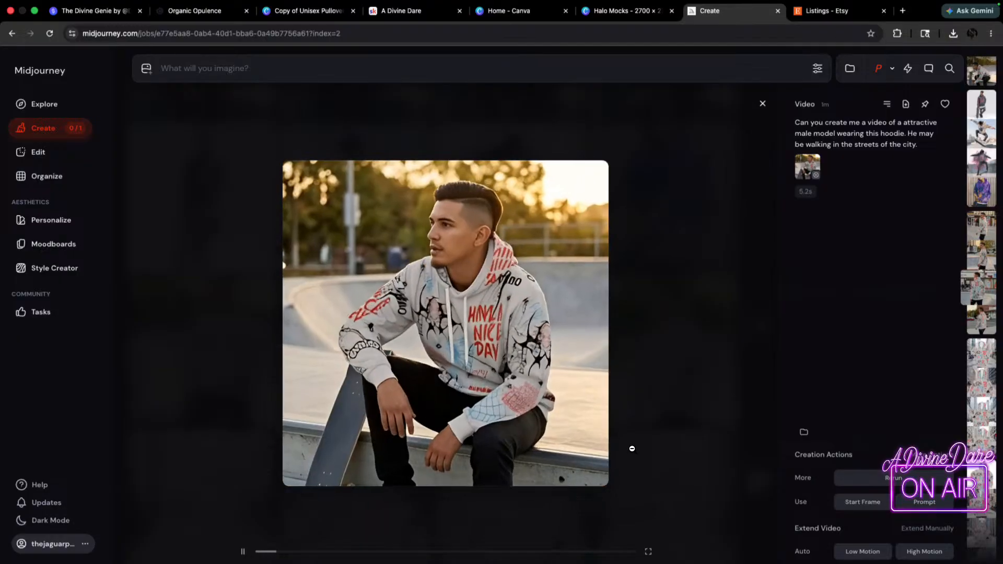
click(619, 15)
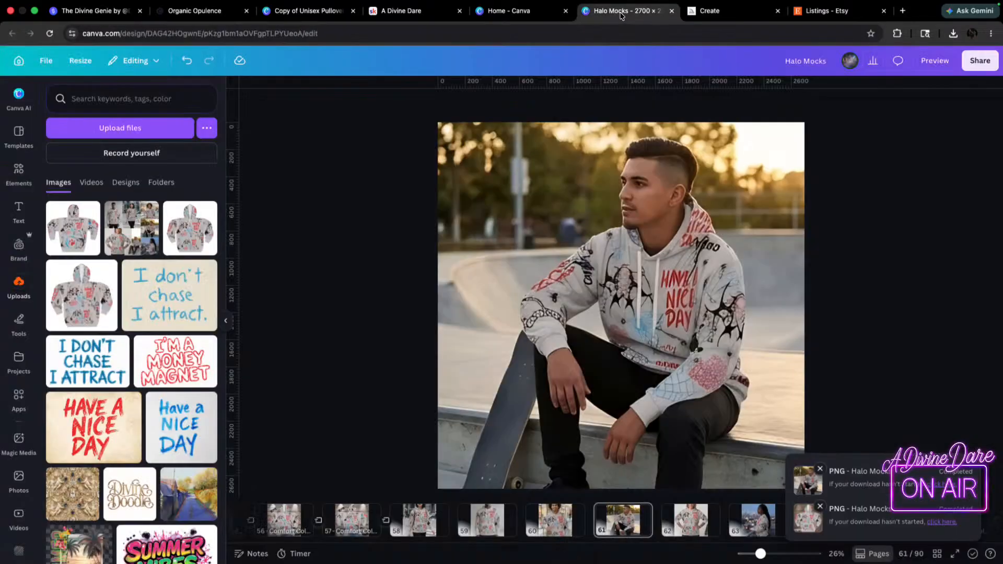
click(743, 14)
click(27, 134)
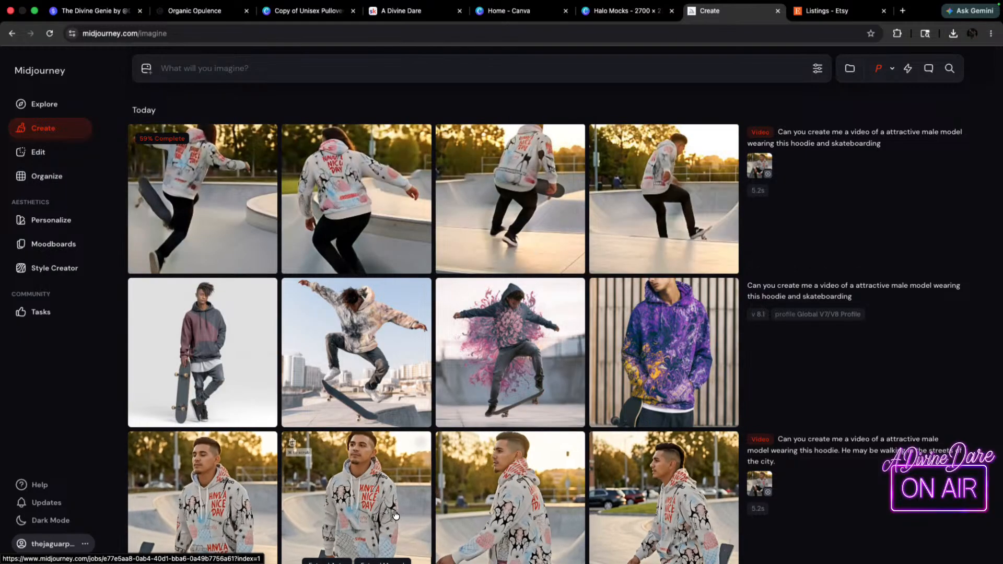
- Play through the walking video variations of the skatepark model, enlarging the fourth one to examine the hoodie print
scroll(359, 518, down, 4)
click(360, 318)
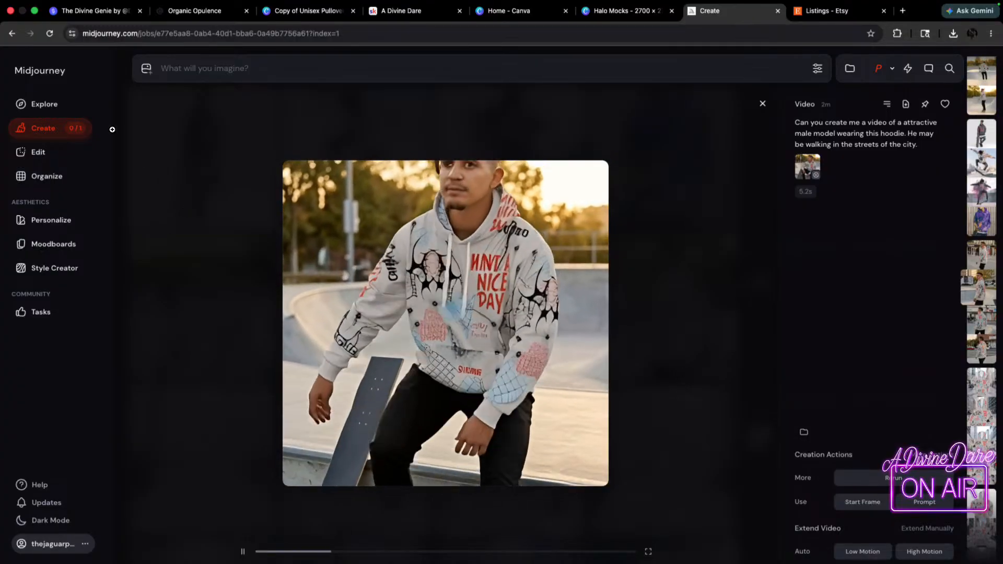
click(764, 104)
click(227, 309)
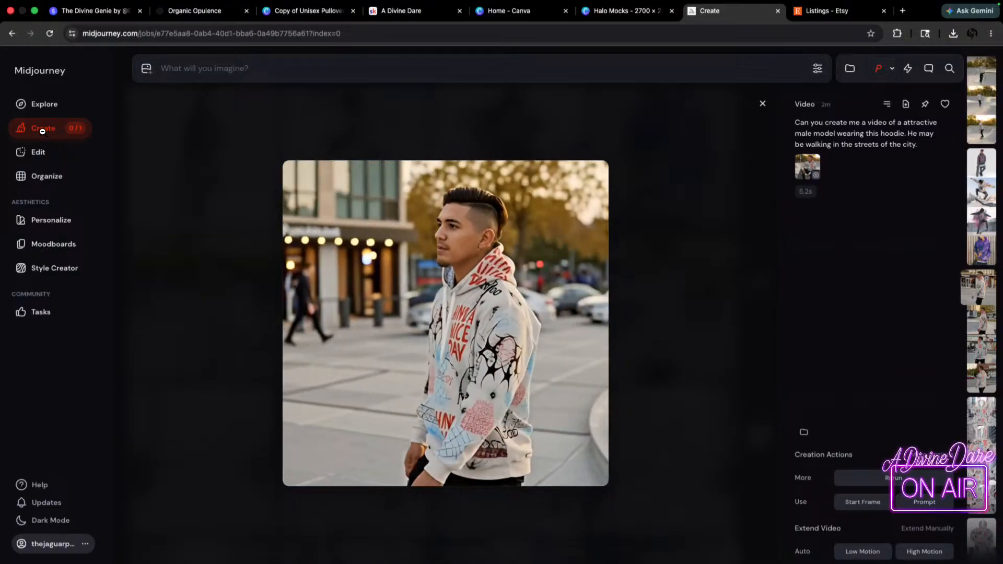
click(73, 128)
click(688, 505)
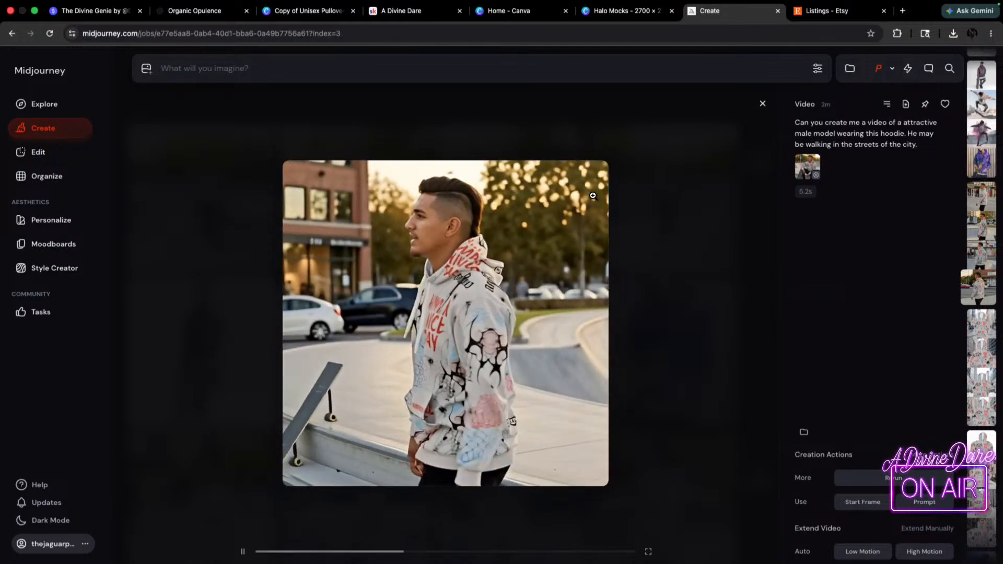
scroll(594, 265, down, 1)
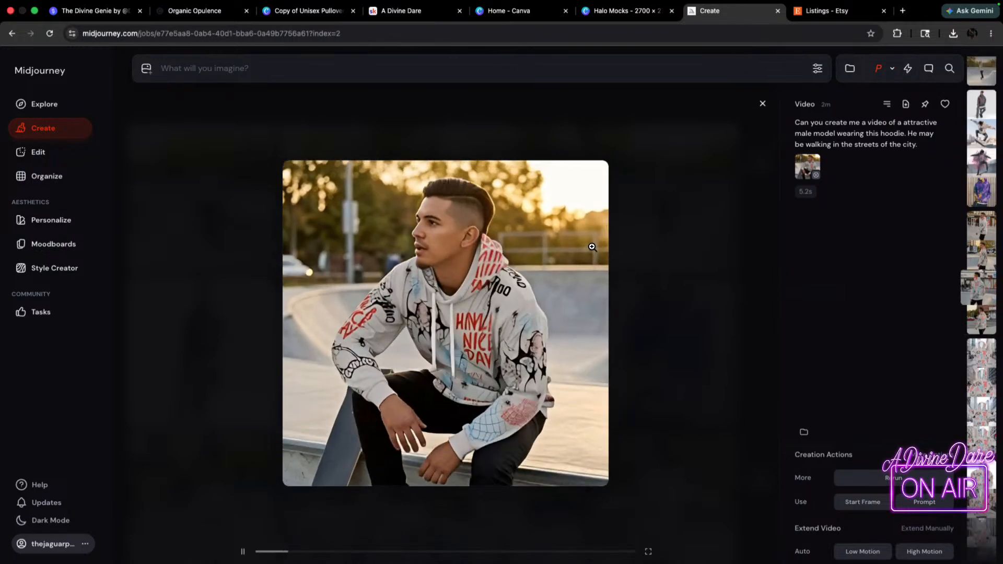
scroll(580, 250, up, 1)
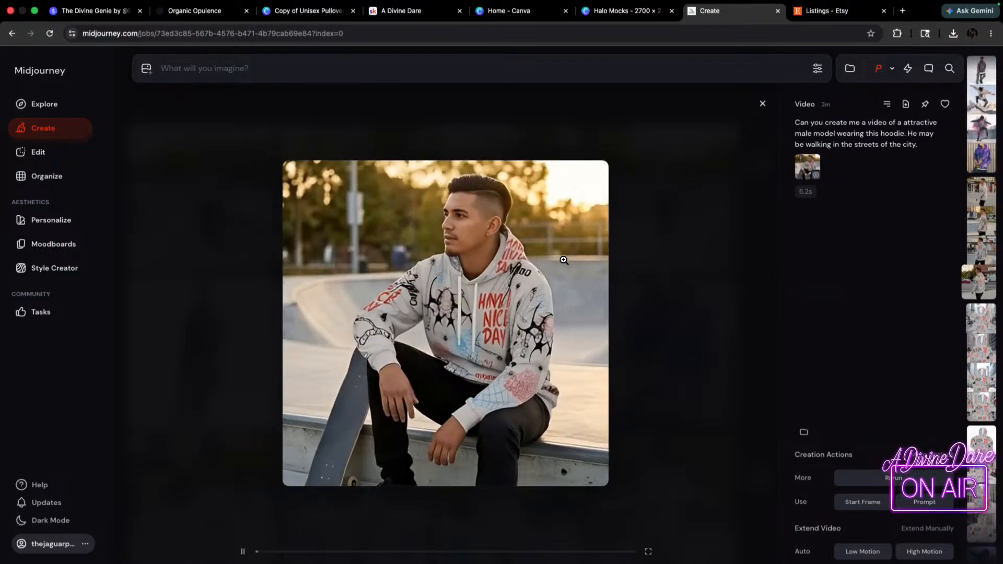
click(593, 239)
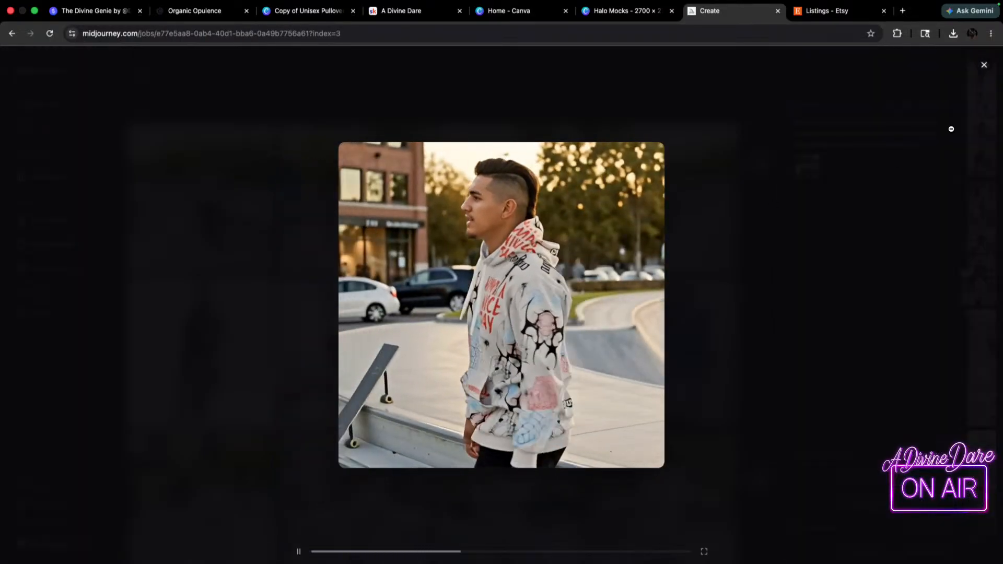
click(982, 102)
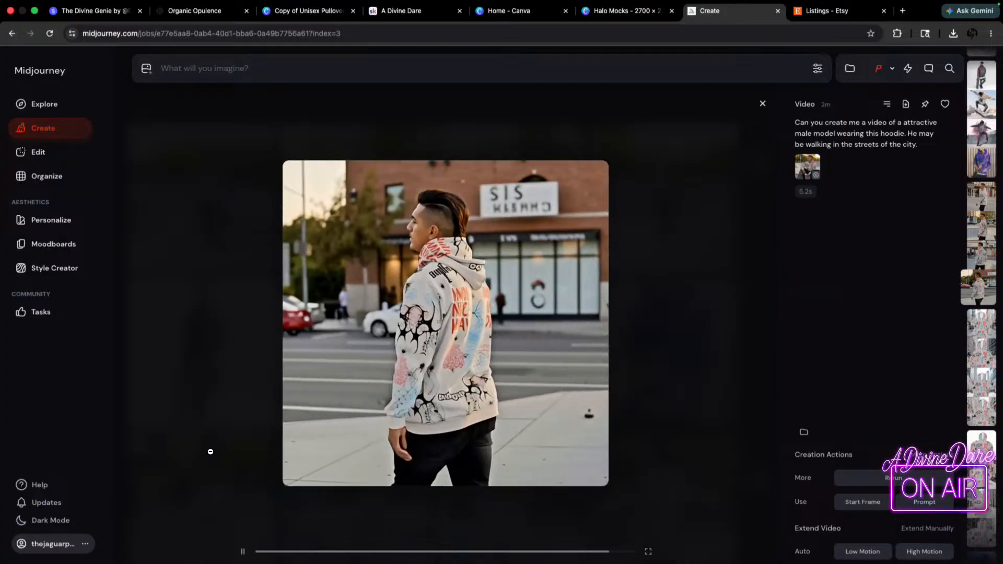
- Download the fourth walking video as a raw video
right_click(654, 213)
click(544, 236)
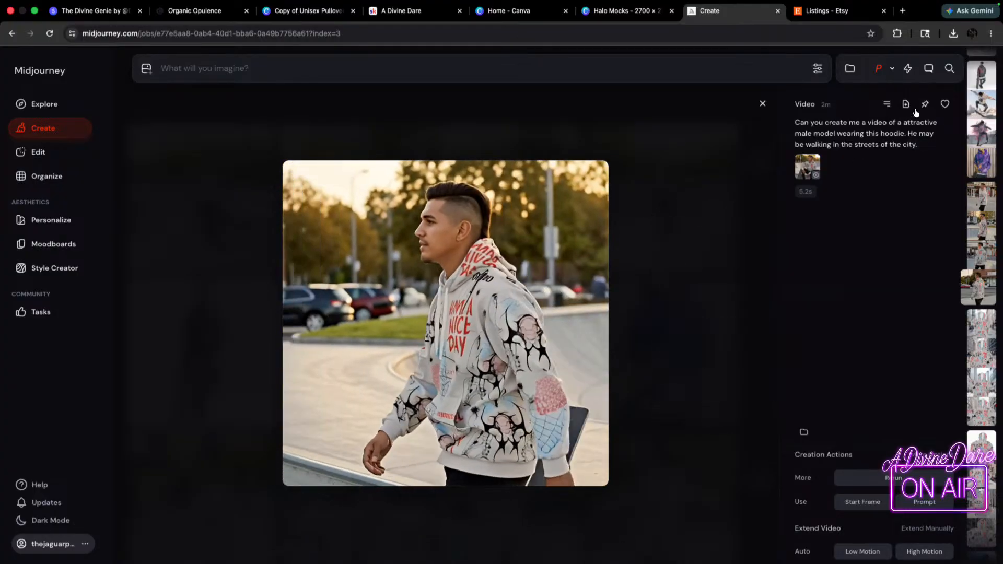
click(887, 104)
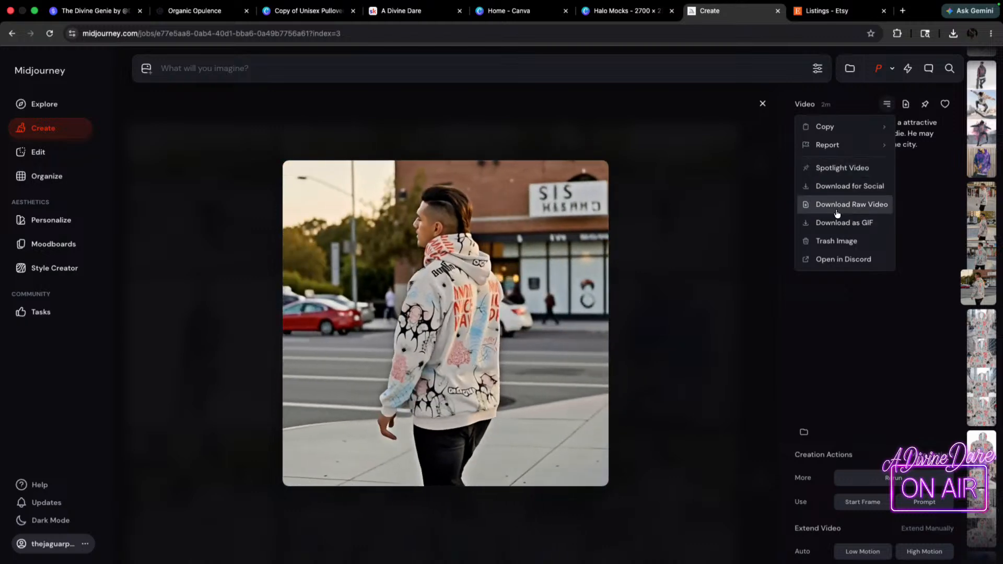
click(819, 204)
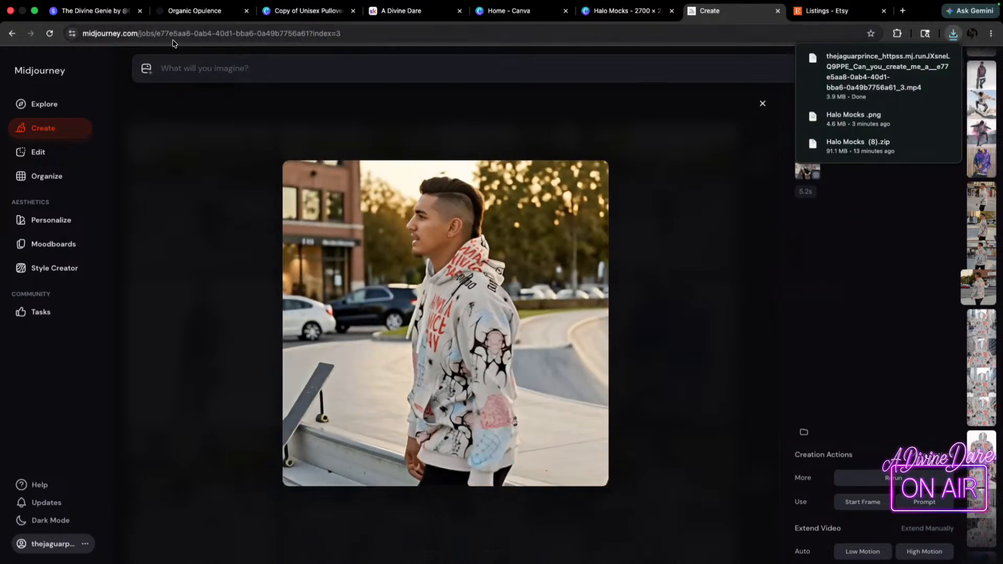
- Play through the four skateboarding video variations to judge how the model and the hoodie look
click(28, 131)
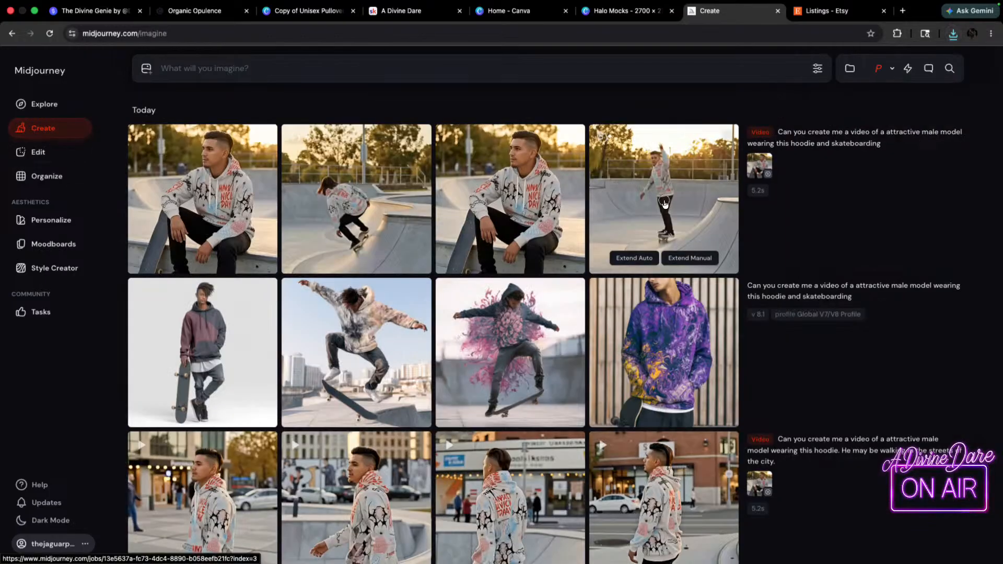
click(676, 225)
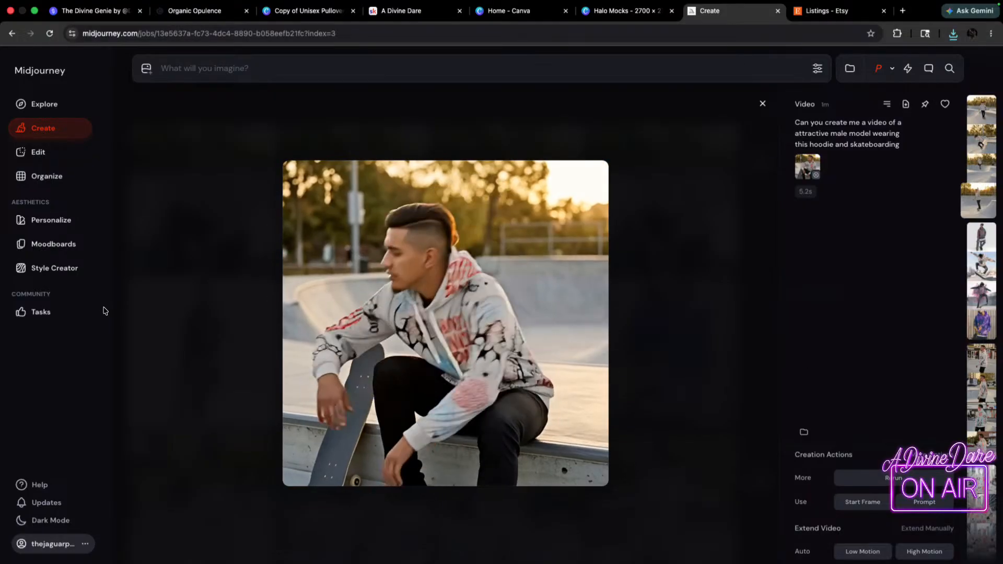
key(Left)
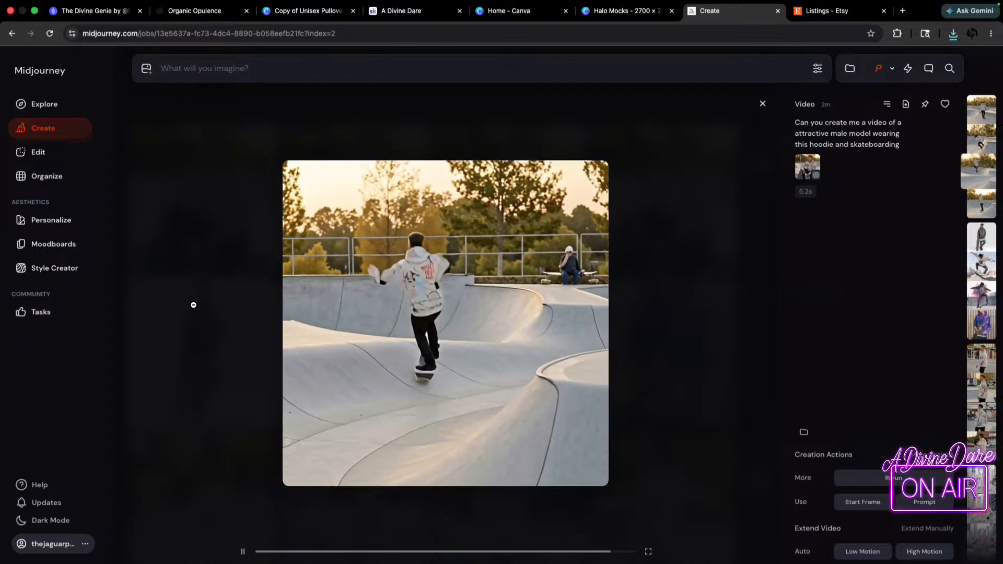
key(Left)
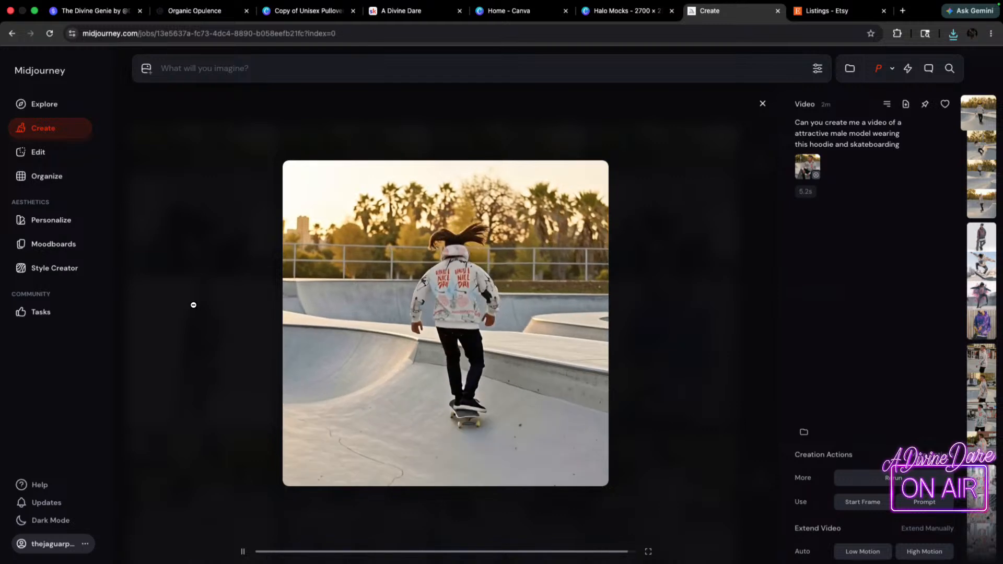
key(Right)
key(Right)
key(Right)
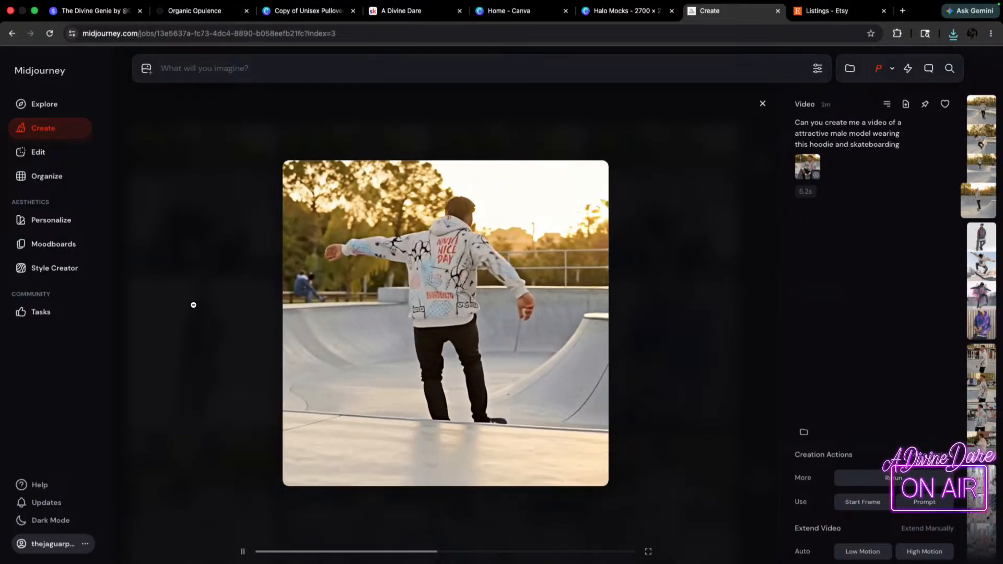
key(Left)
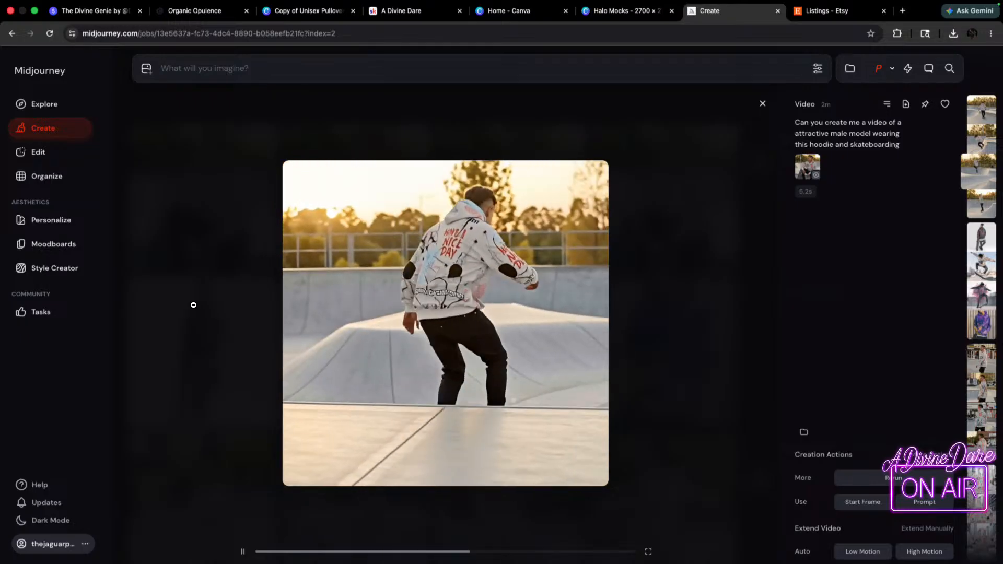
- Replay the skateboarding video variations to compare the hoodie and model, and download the fourth one
key(Left)
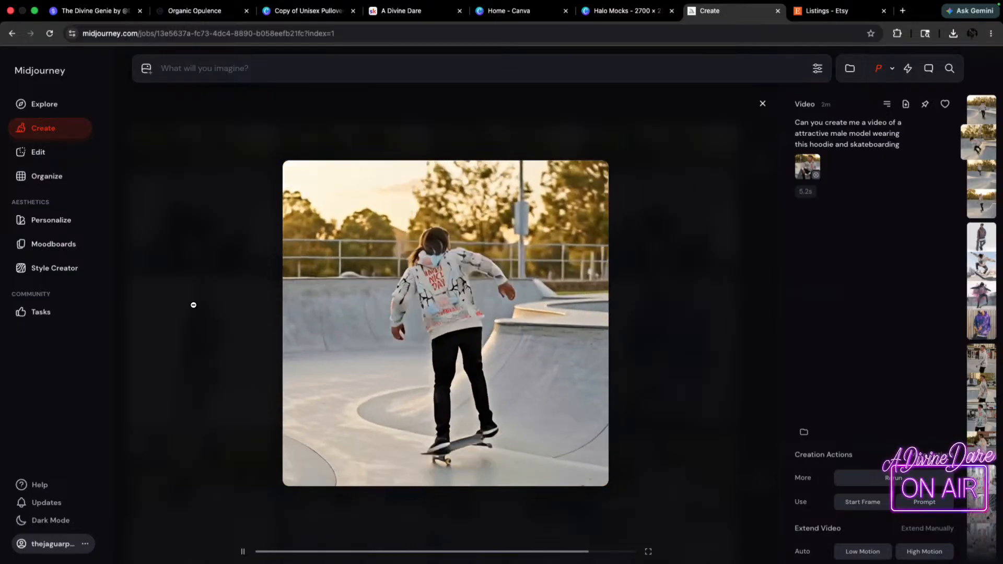
key(Left)
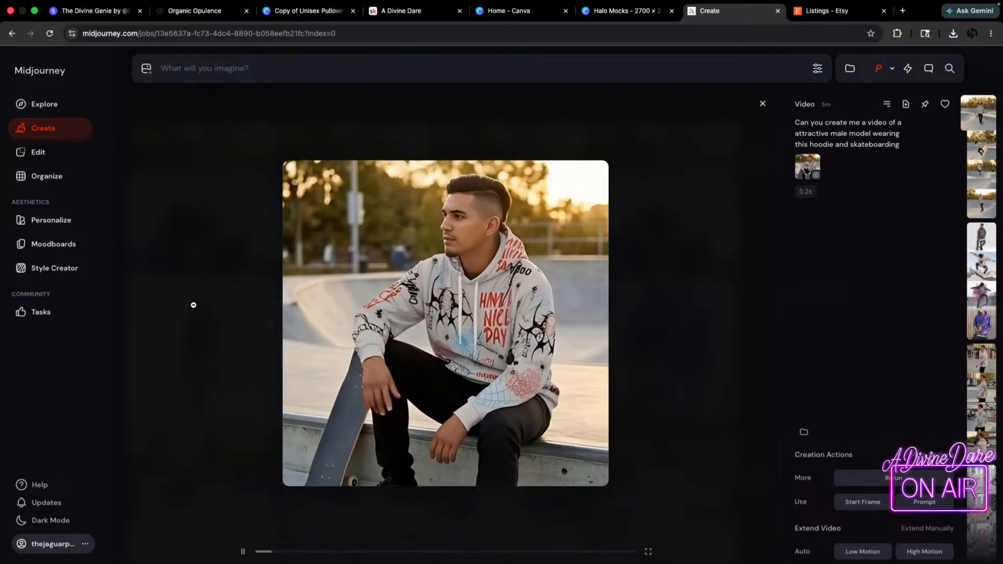
key(Right)
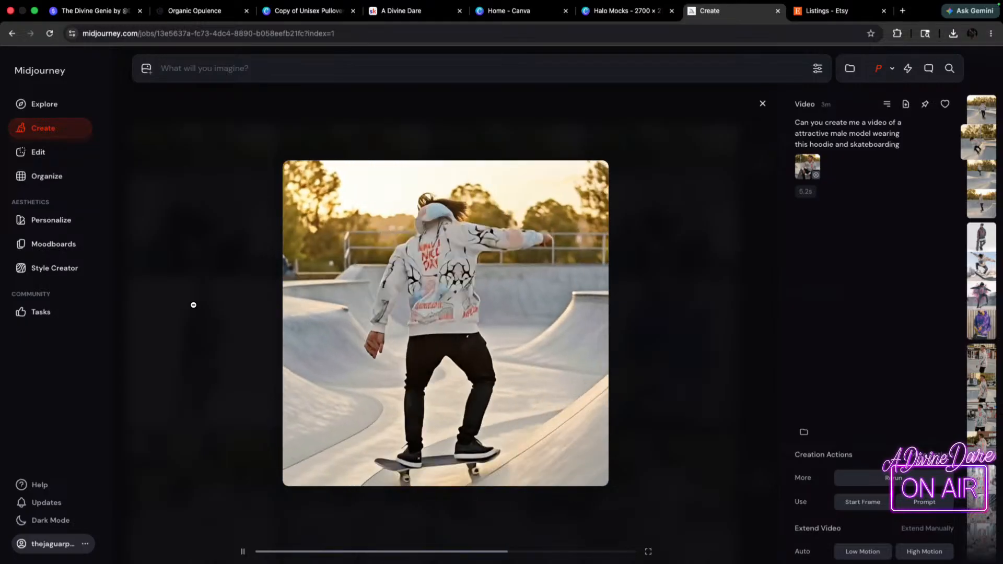
key(Right)
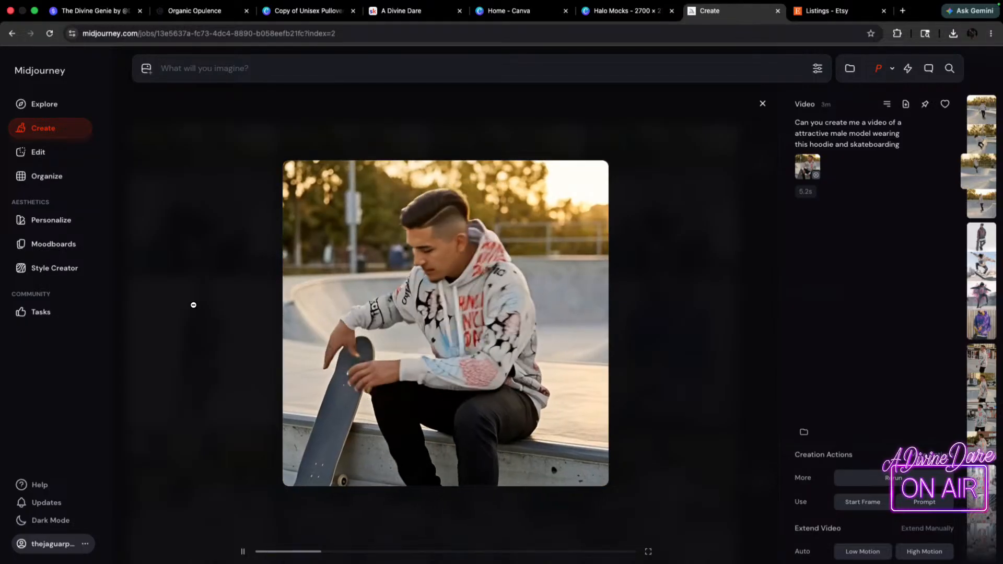
key(Right)
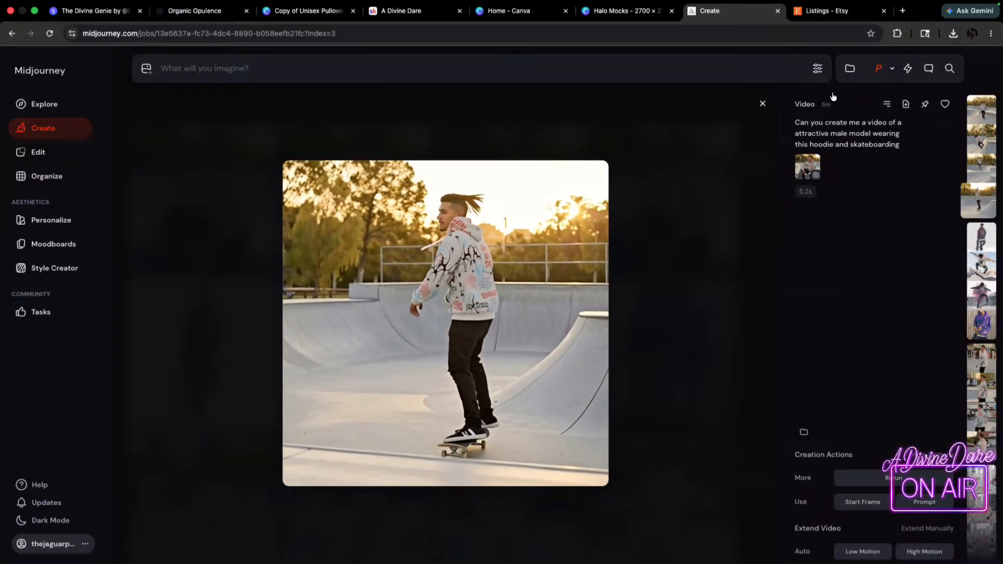
click(907, 104)
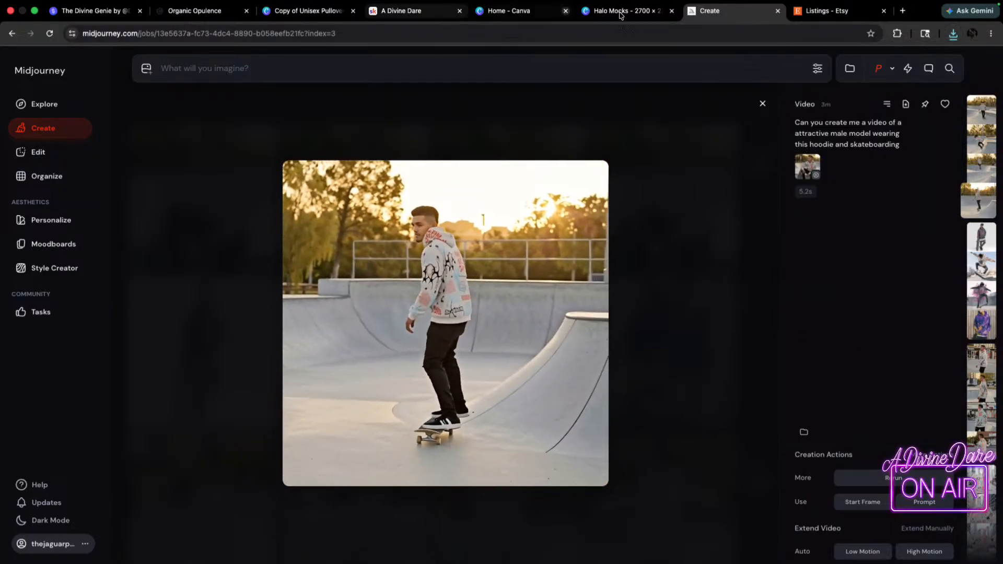
- Switch to the Etsy listings, refresh them, and open the Grunge Graffiti 'Have a Nice Day' hoodie listing for editing
click(823, 11)
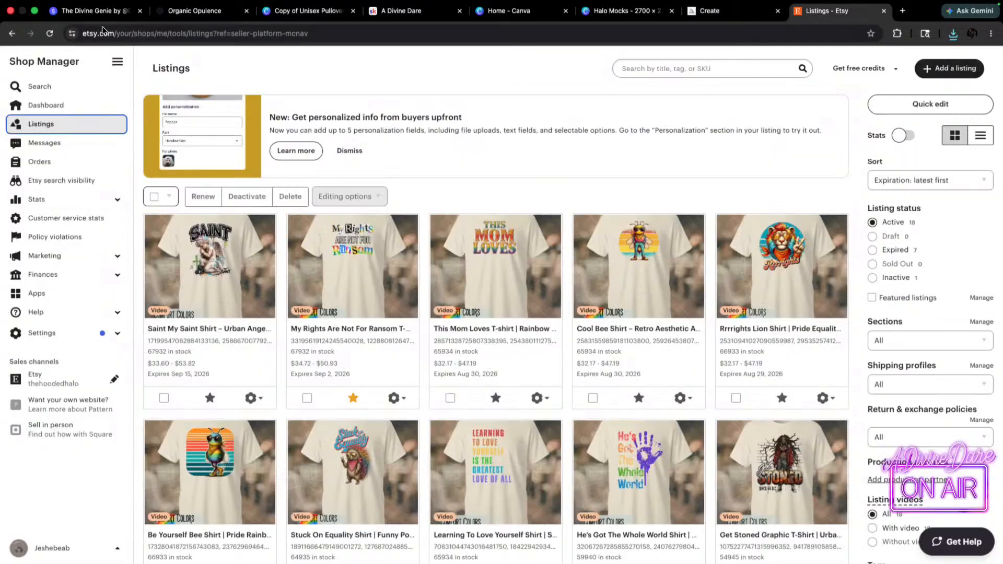
click(50, 33)
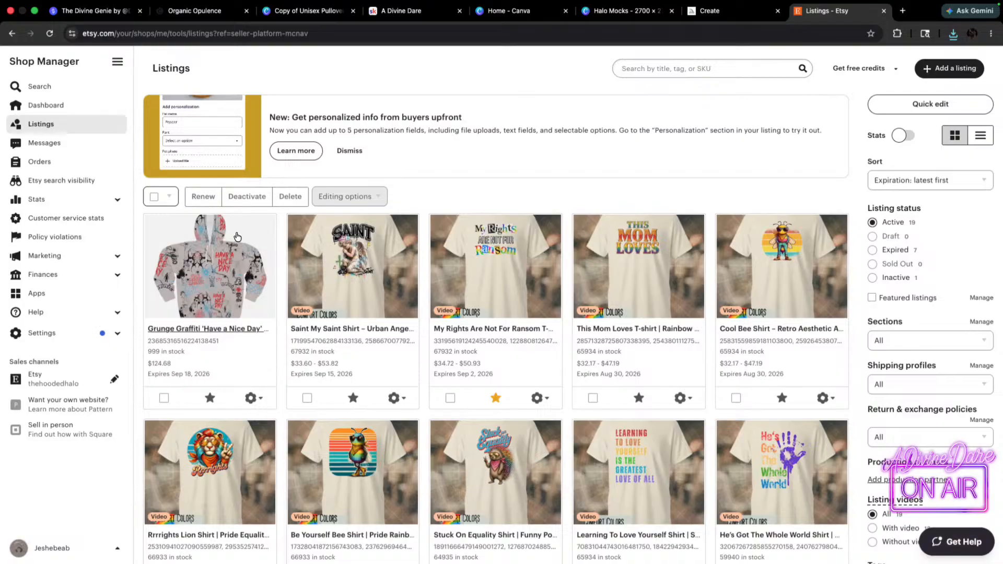
click(190, 330)
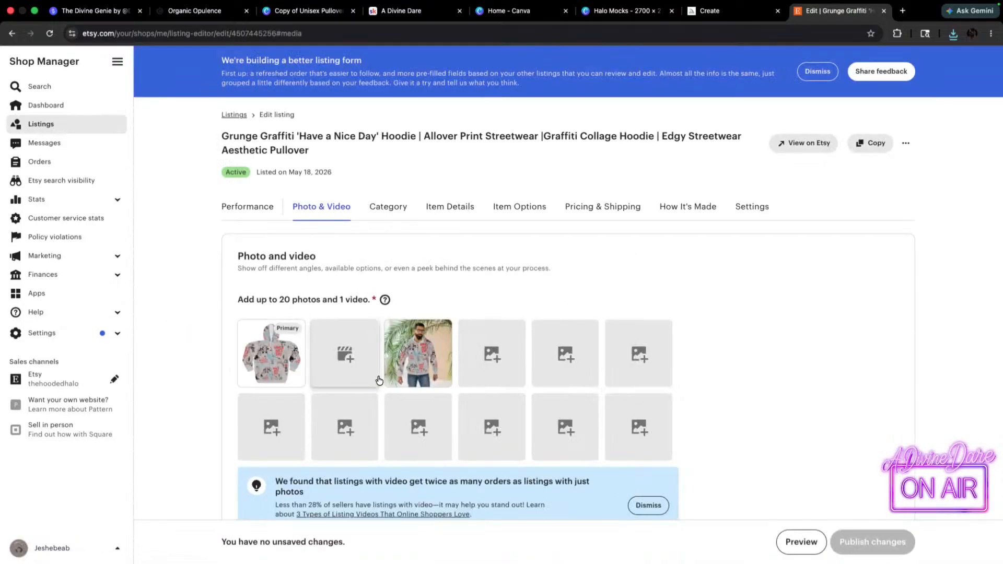
- Add the nine hoodie mockup photos and the video of the seated skatepark model to the listing's media
scroll(779, 434, down, 5)
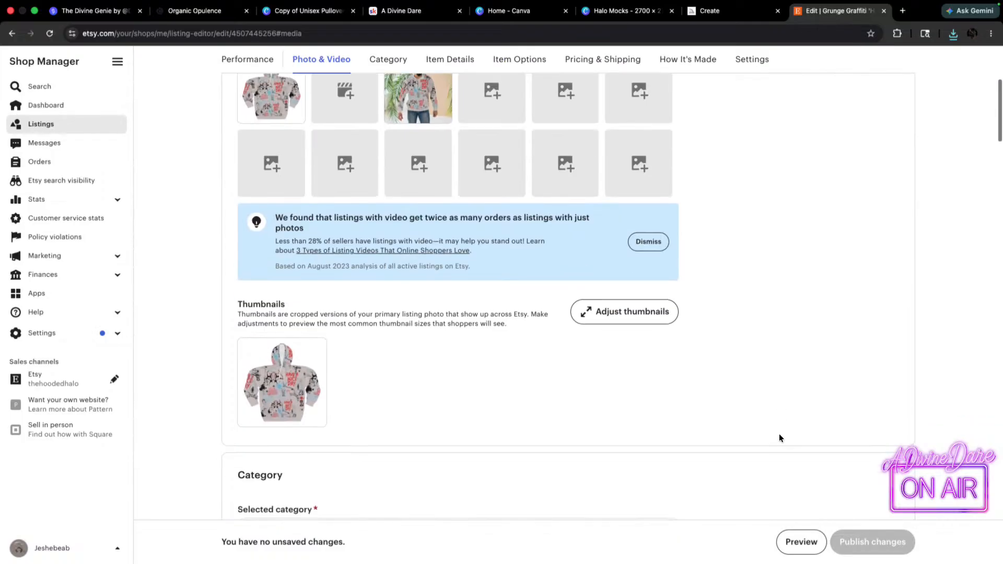
scroll(779, 438, up, 5)
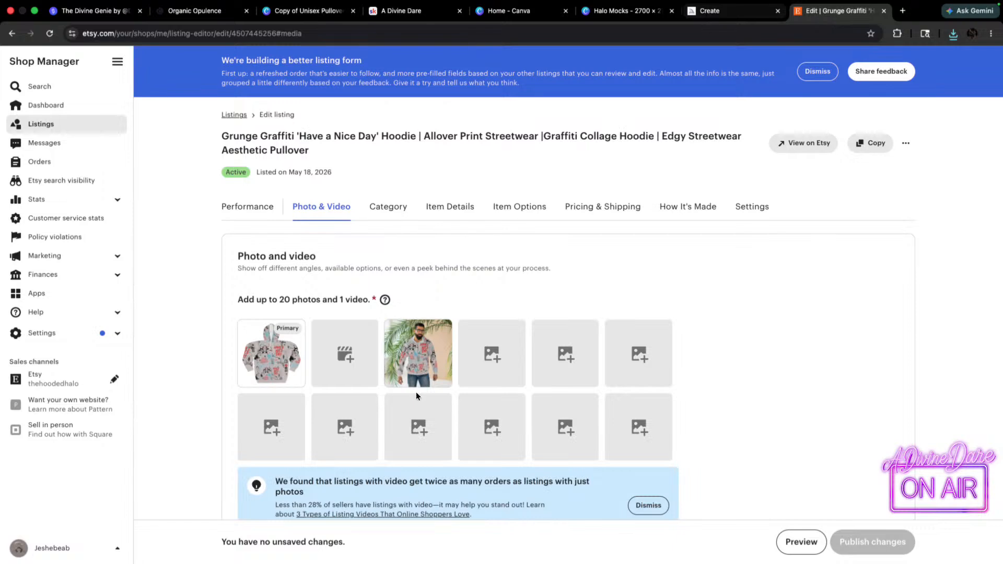
scroll(765, 446, down, 5)
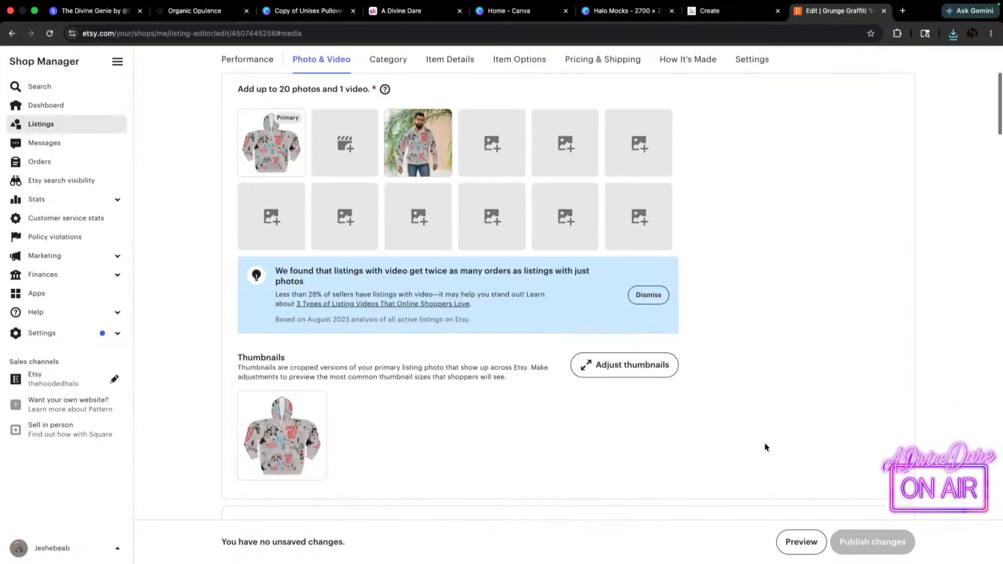
scroll(765, 447, down, 5)
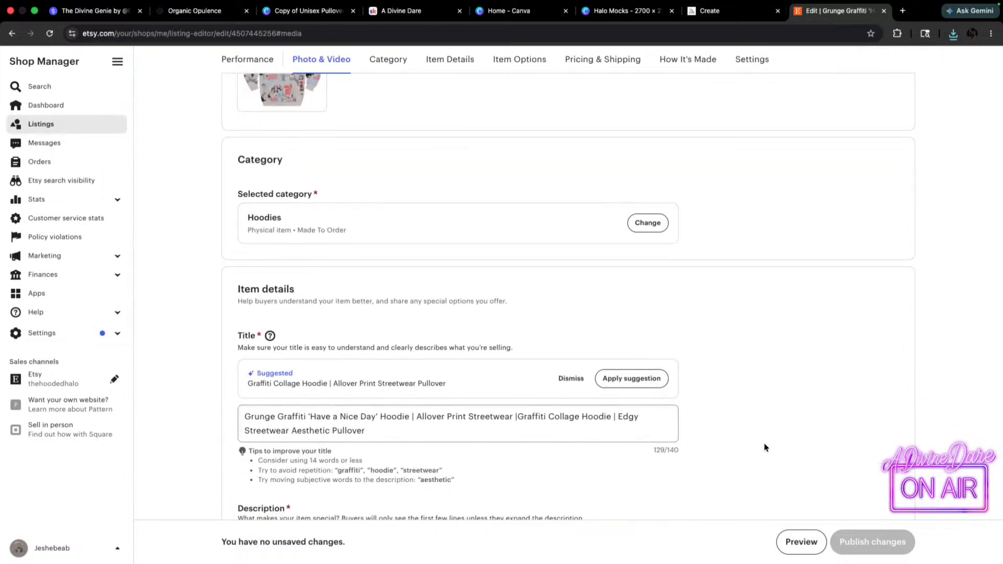
scroll(764, 443, down, 15)
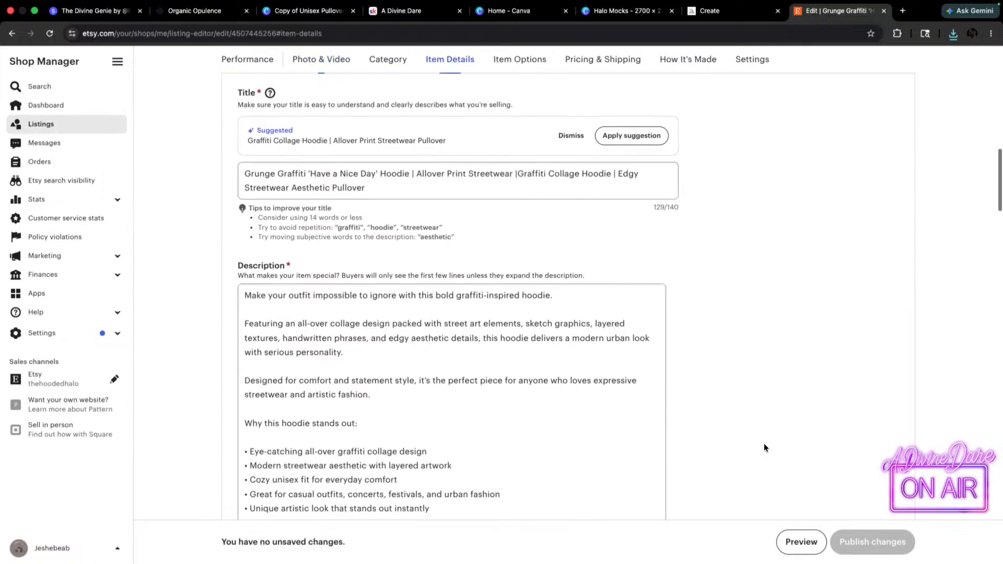
scroll(762, 445, up, 20)
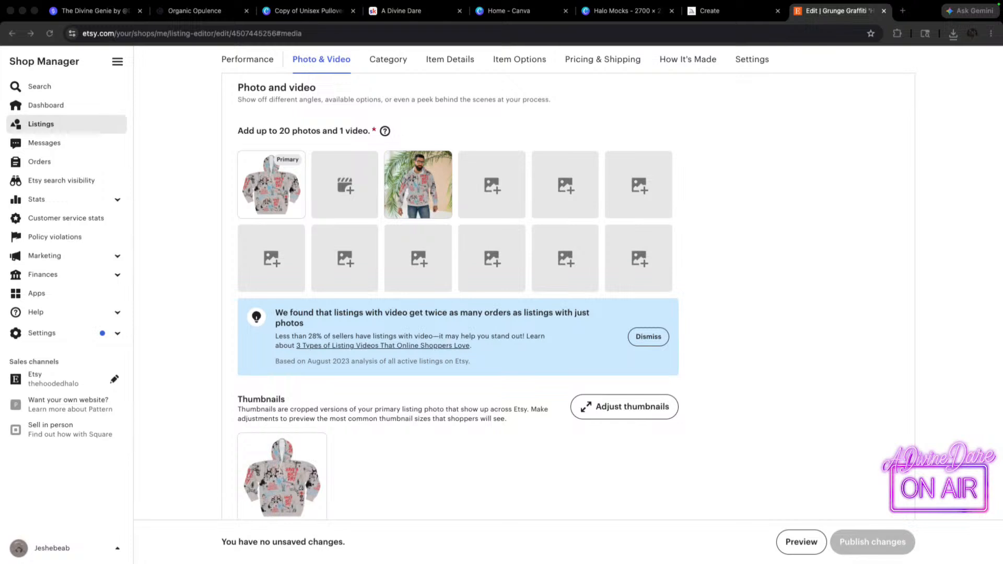
drag(370, 213, 354, 170)
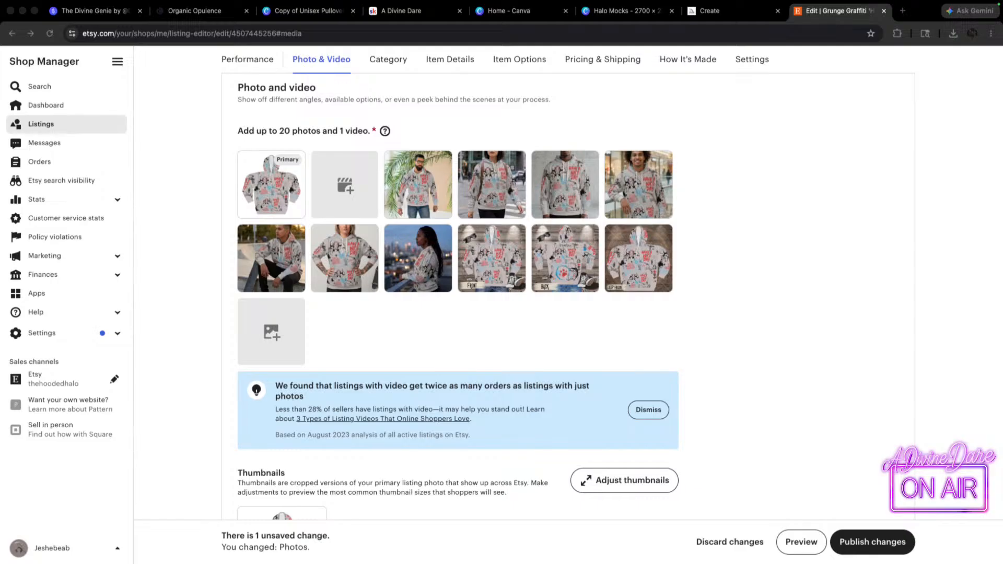
drag(364, 199, 339, 195)
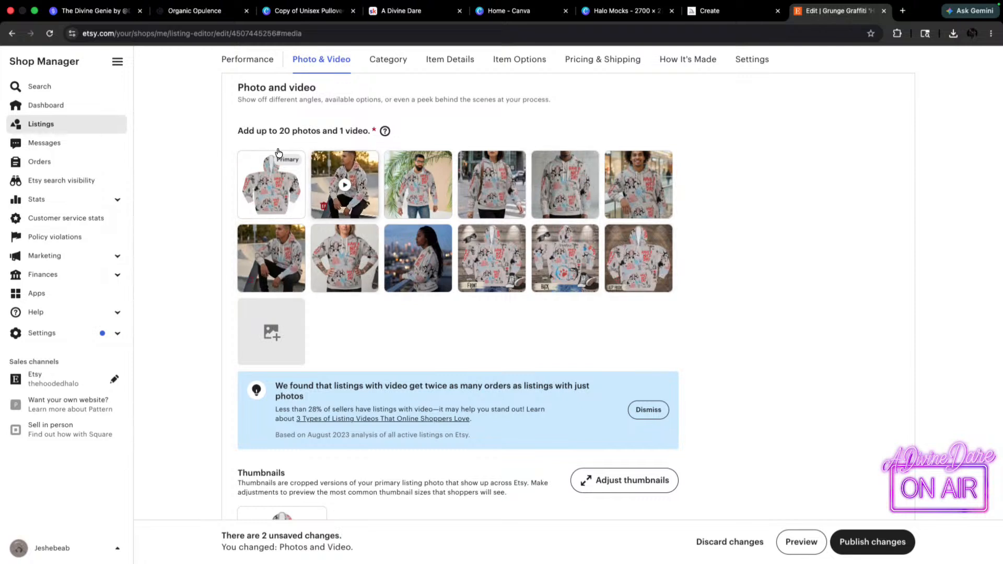
- Make the hoodie mockup on the wooden background the primary photo and delete the plain white-background hoodie photo
drag(638, 256, 273, 183)
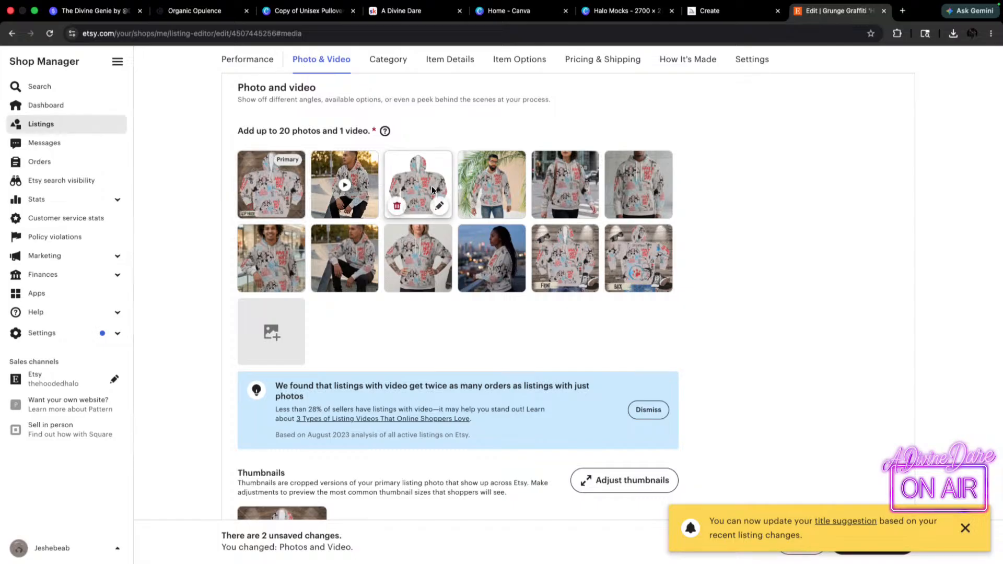
click(397, 207)
- Reorder the photos: front and back mockups after the video, the gray-background model after them, and the palm-background man last
drag(495, 253, 418, 184)
drag(564, 259, 496, 183)
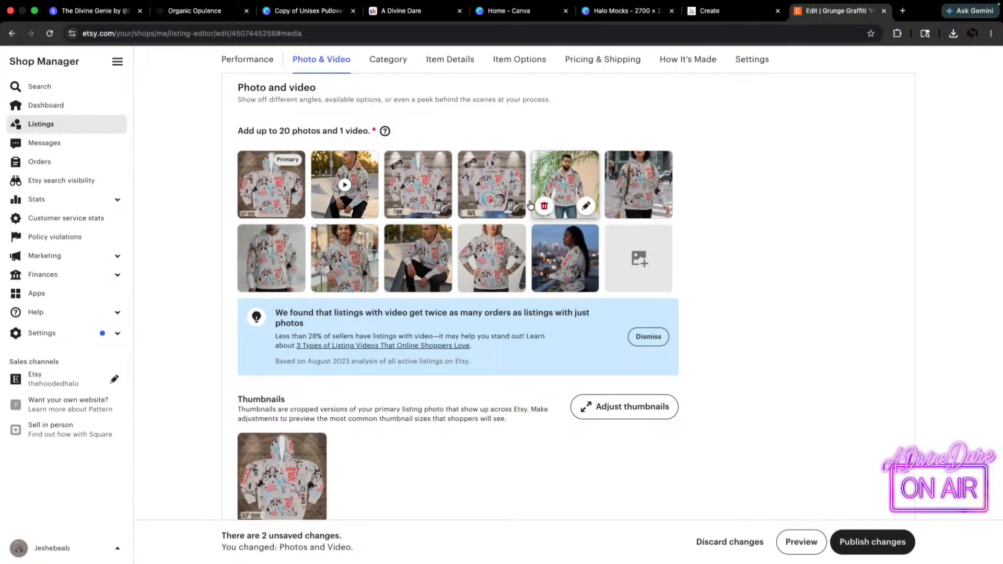
drag(271, 259, 578, 184)
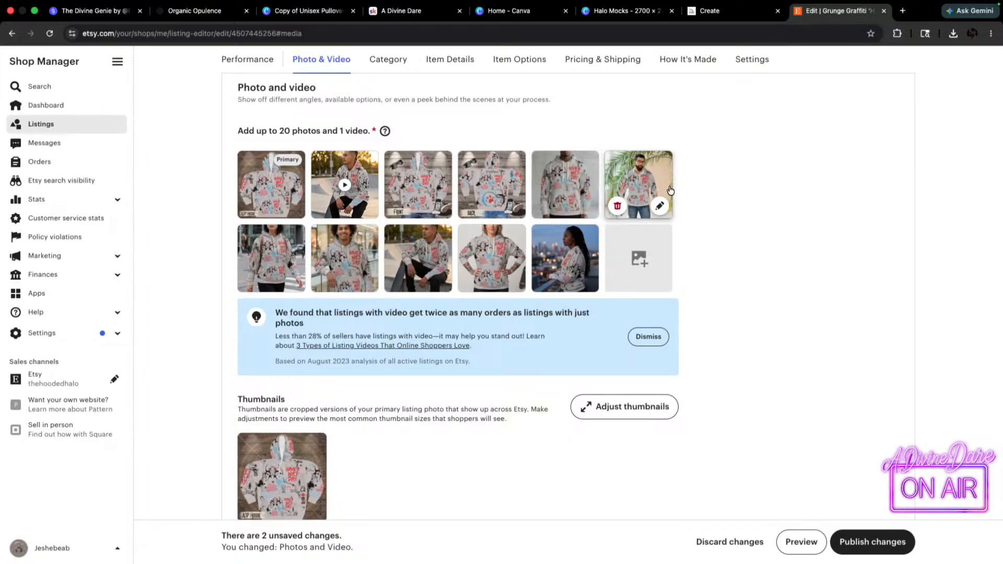
drag(644, 188, 566, 259)
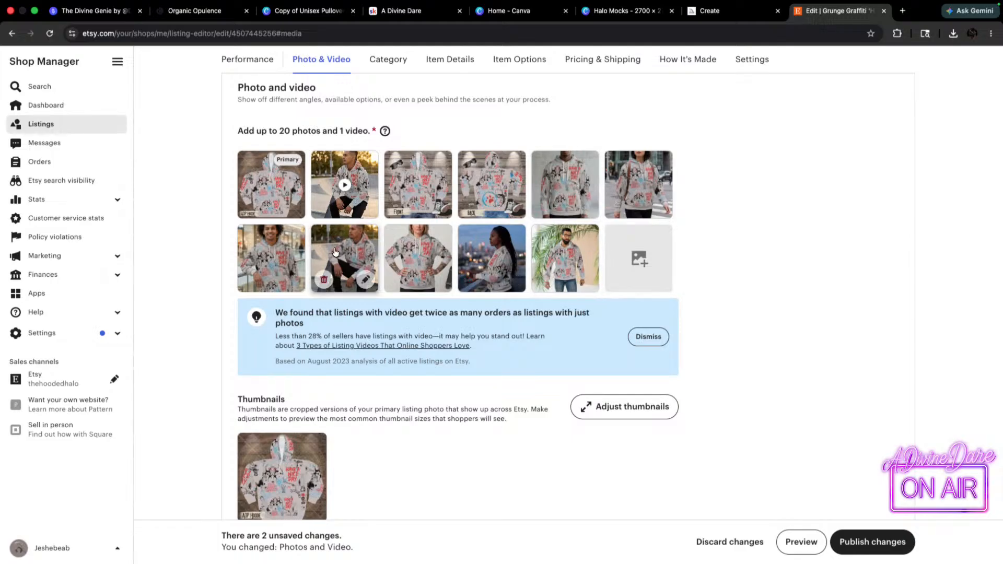
- Apply the 7-day returns and exchanges policy to the hoodie listing
scroll(436, 409, down, 8)
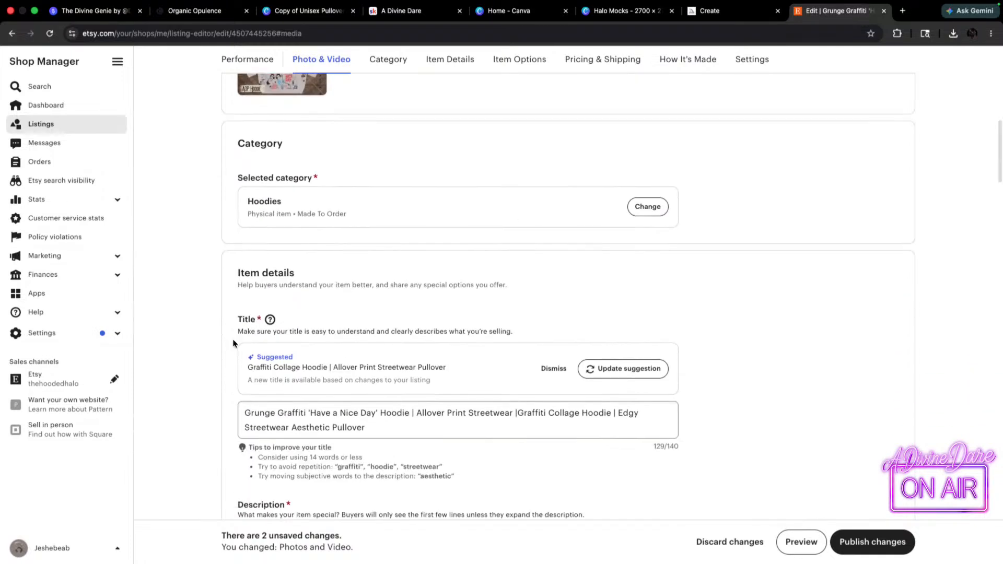
scroll(344, 288, down, 3)
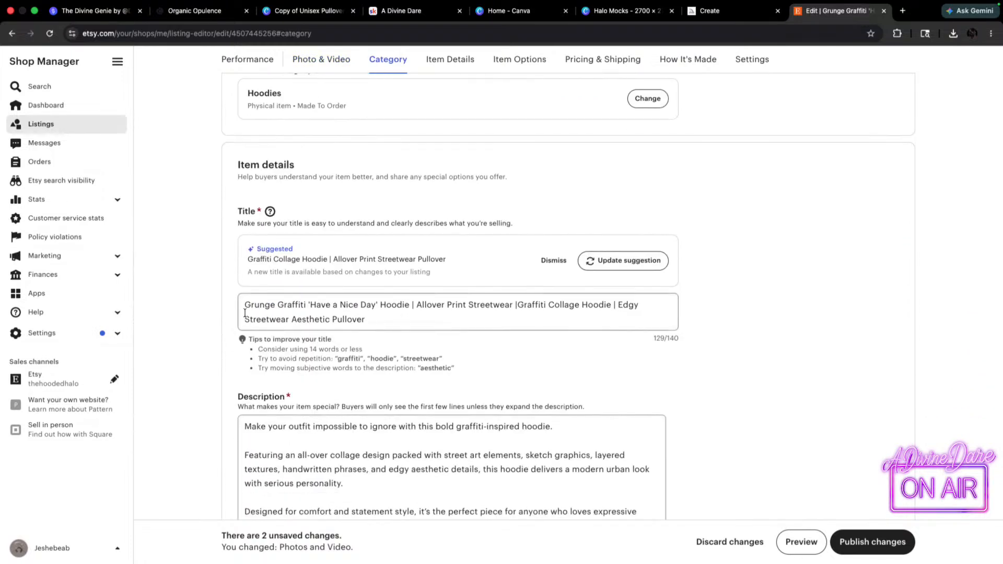
scroll(575, 310, down, 5)
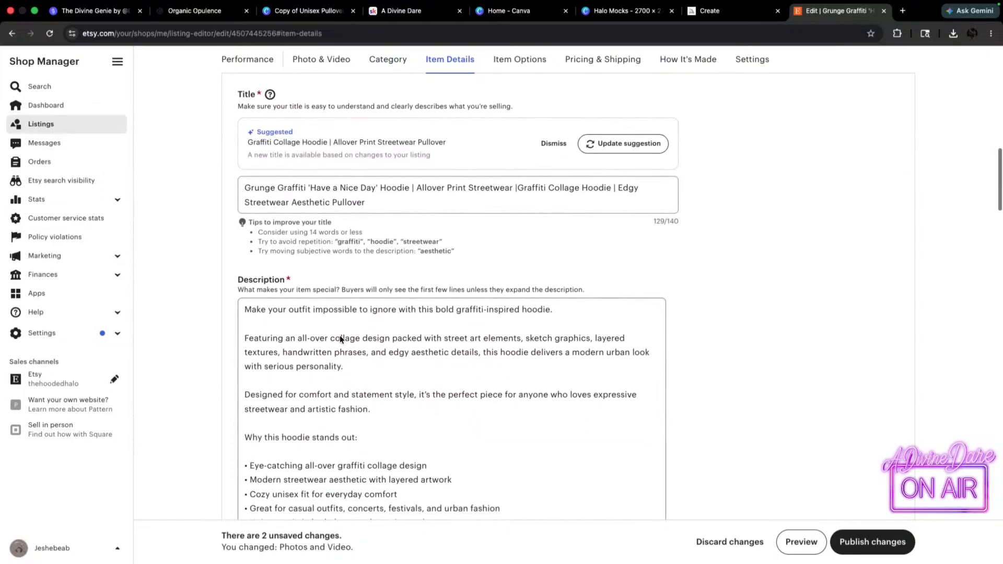
scroll(349, 364, down, 9)
scroll(293, 383, down, 4)
scroll(356, 416, down, 10)
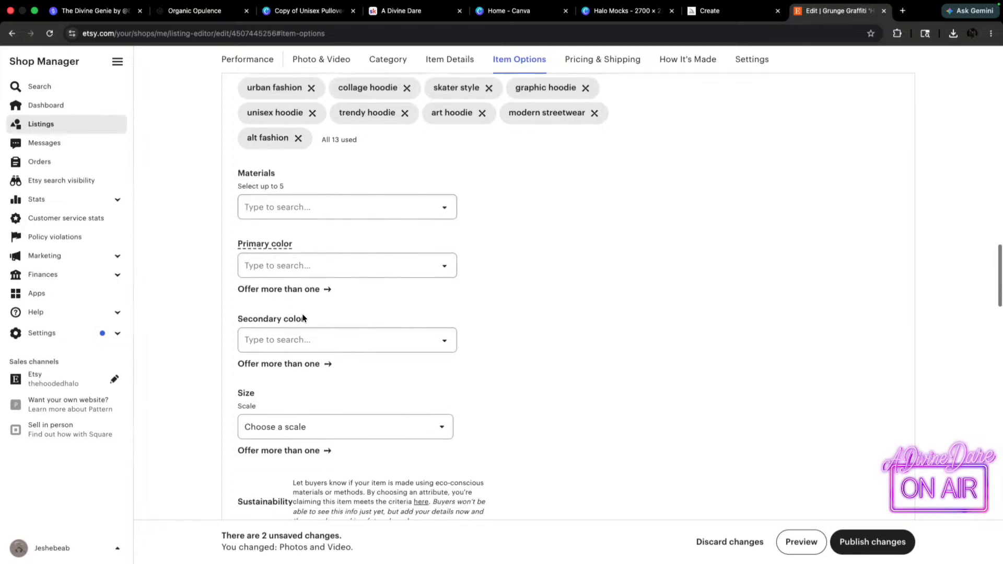
scroll(267, 421, down, 8)
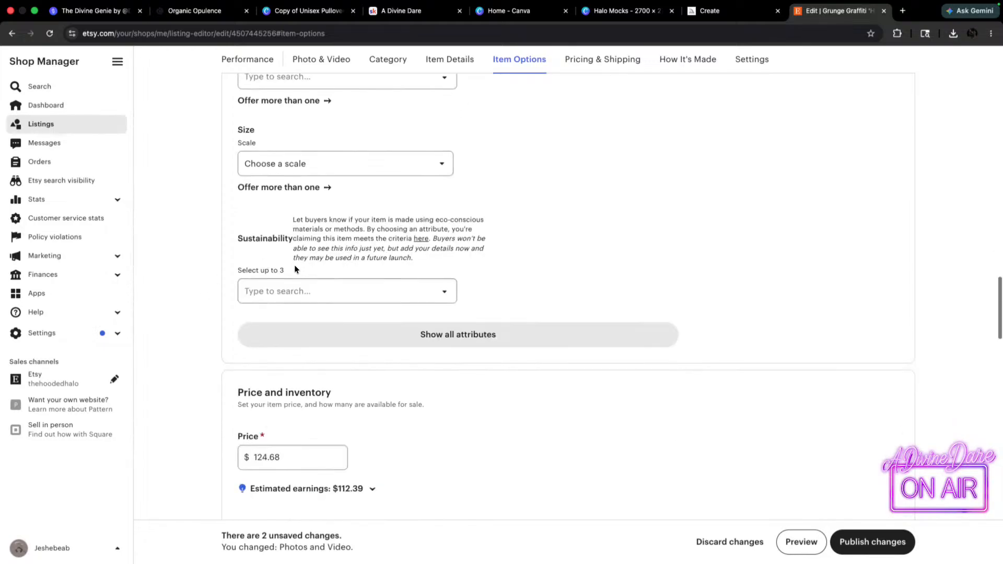
scroll(412, 325, down, 6)
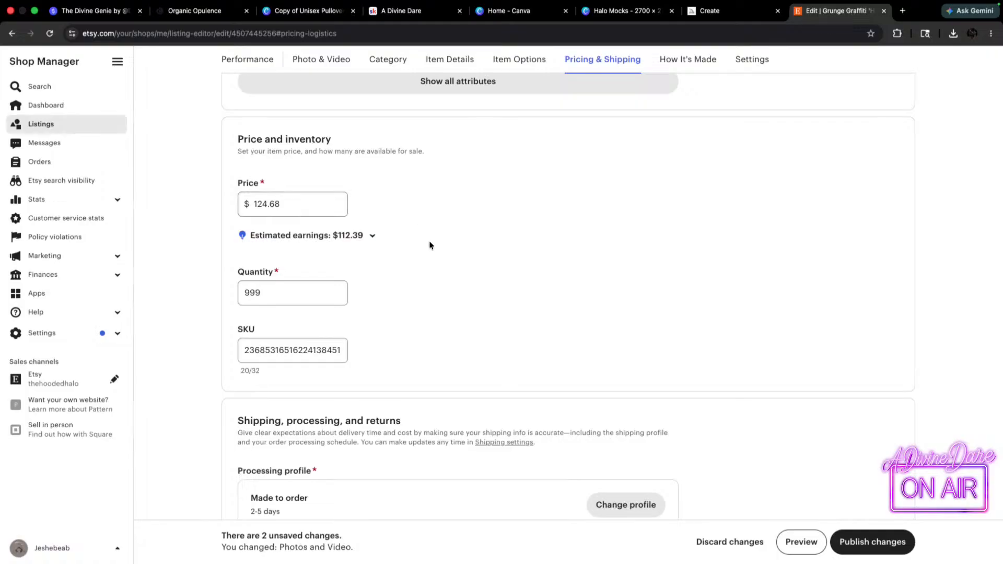
scroll(359, 302, down, 5)
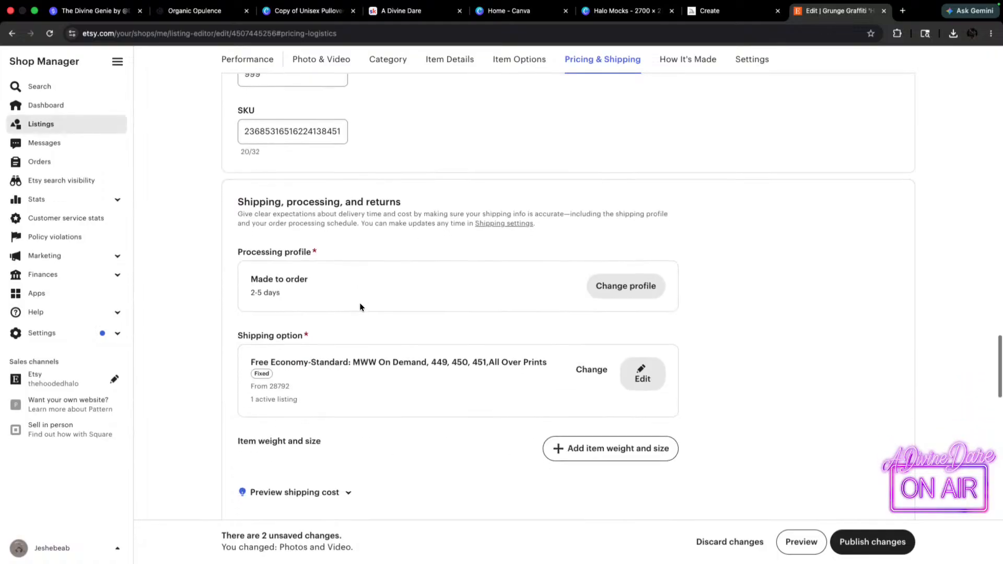
scroll(359, 306, down, 5)
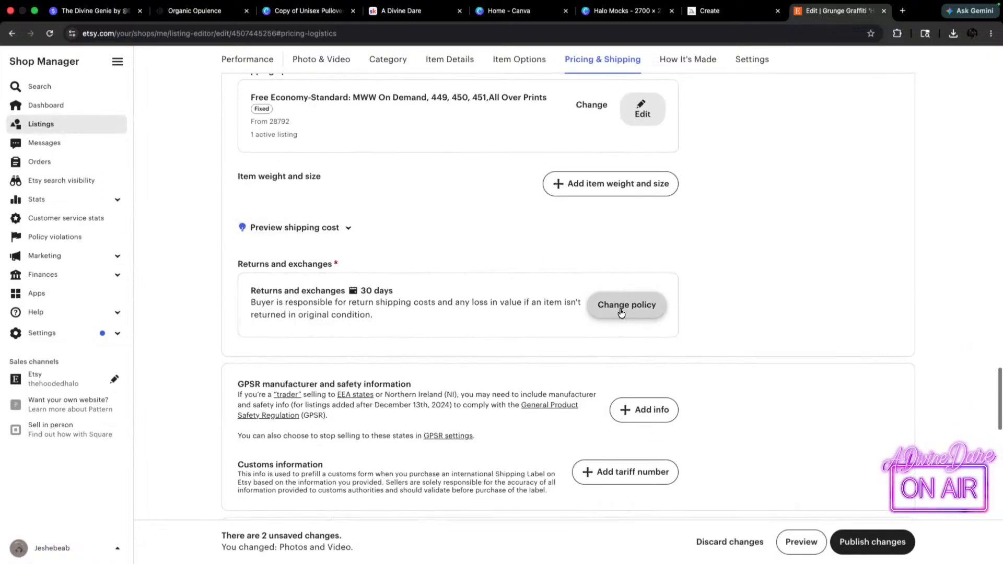
click(620, 312)
click(630, 290)
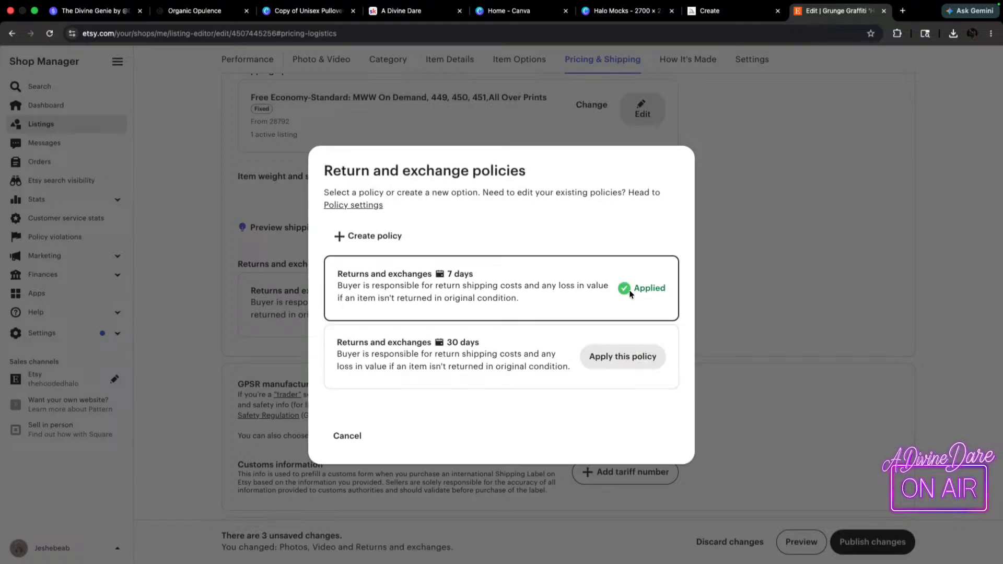
- Mark an AI generator as the tool used to make the hoodie in the production details
scroll(390, 403, down, 2)
scroll(312, 363, down, 5)
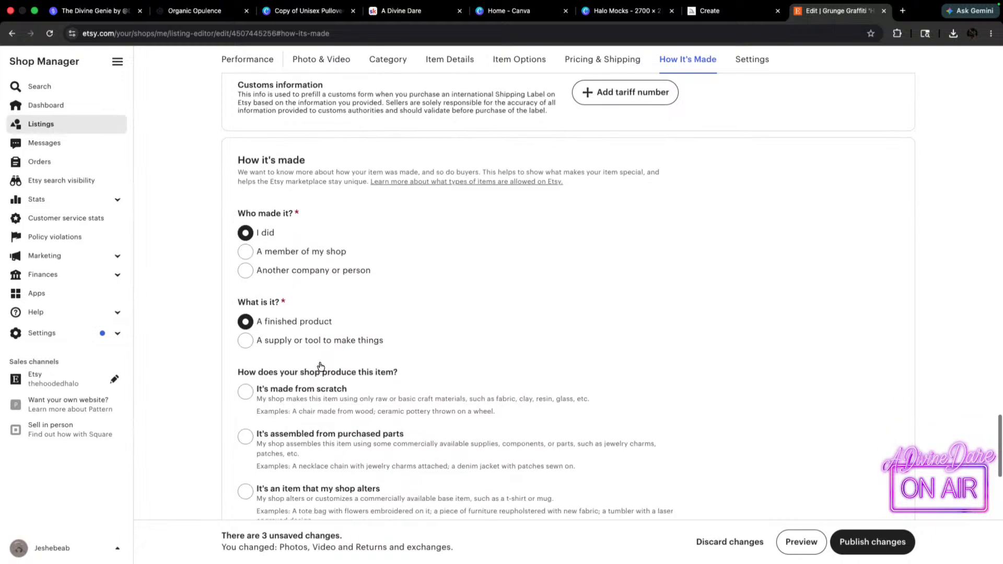
scroll(331, 329, down, 3)
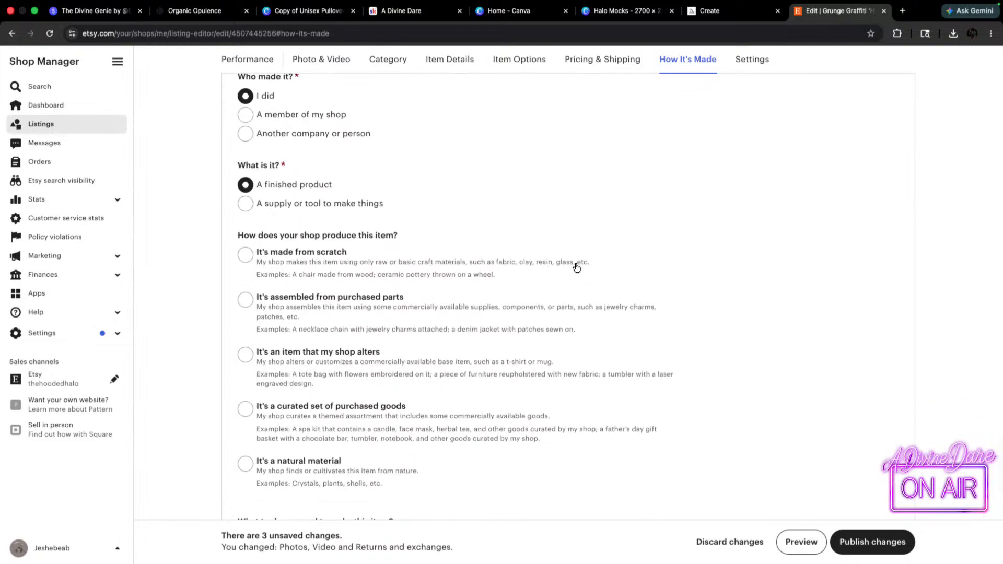
scroll(315, 287, down, 5)
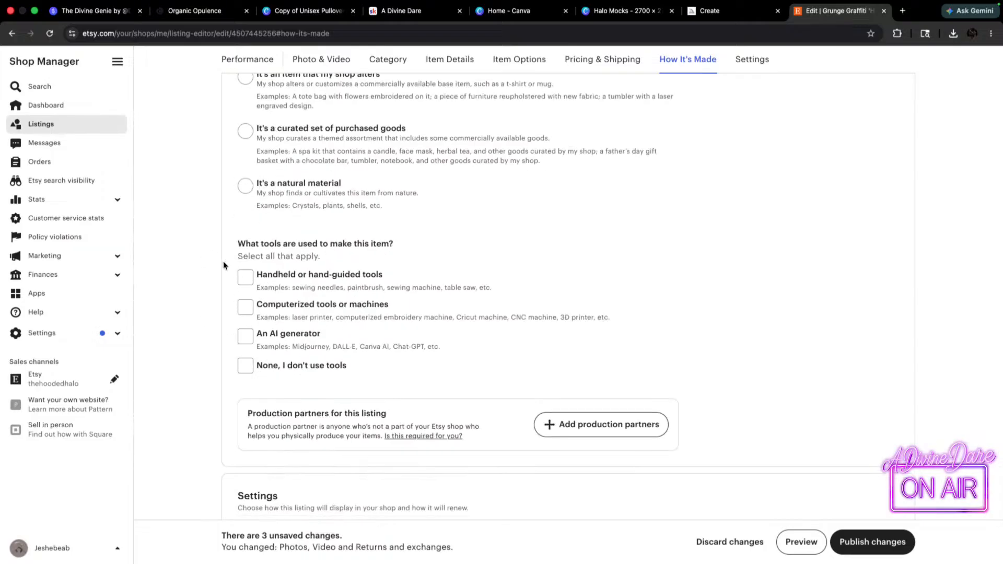
scroll(224, 262, up, 3)
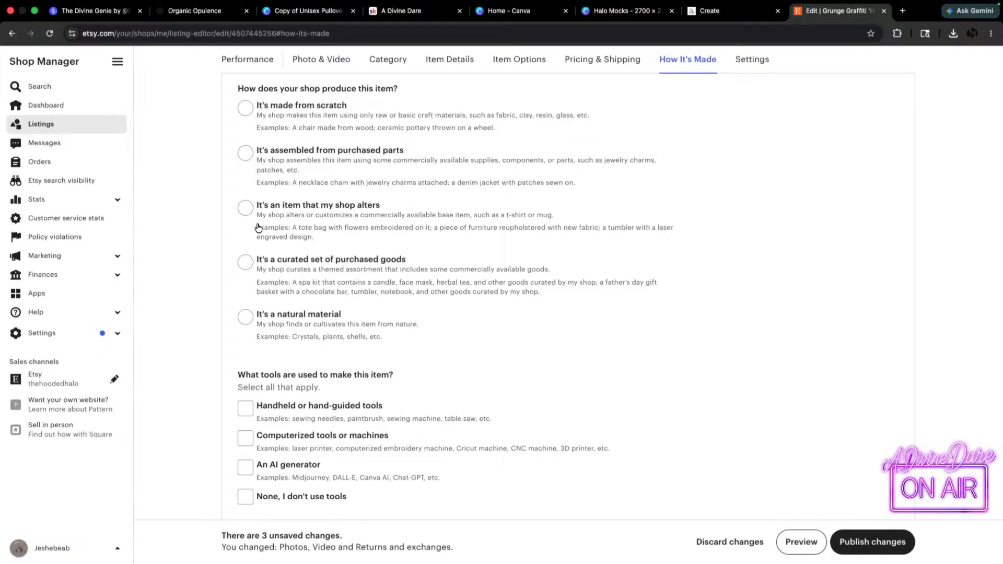
scroll(263, 280, down, 2)
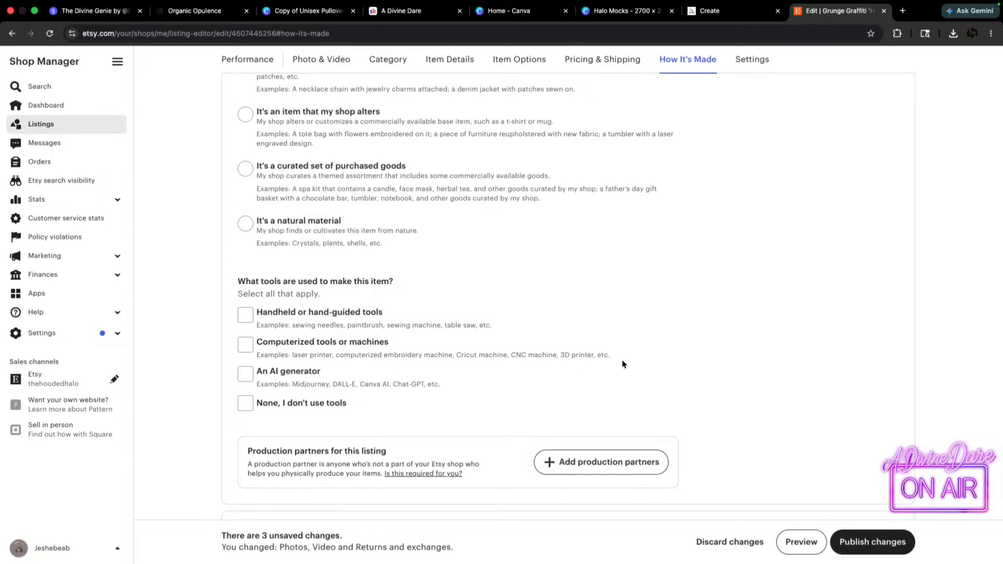
click(244, 375)
scroll(340, 411, down, 4)
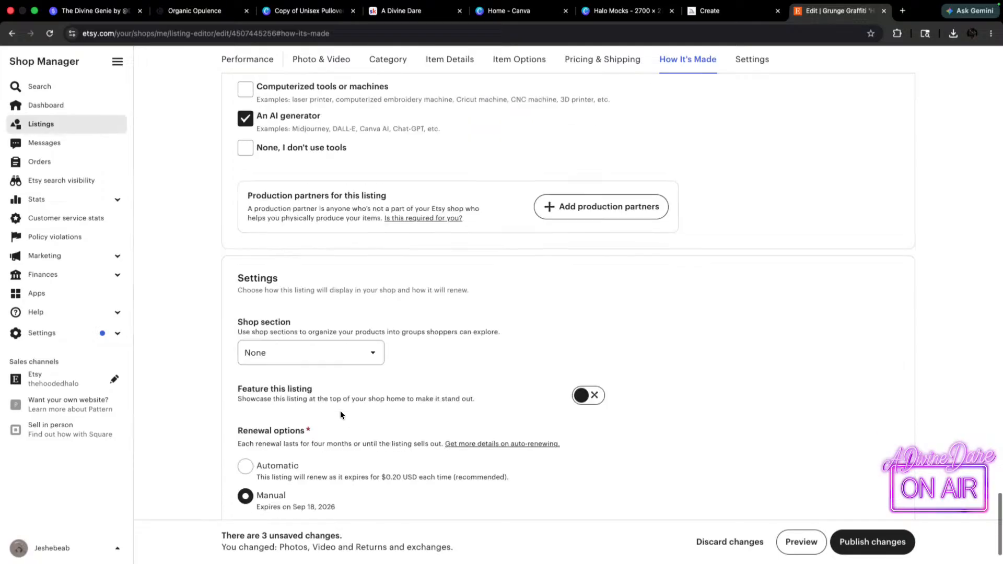
click(380, 354)
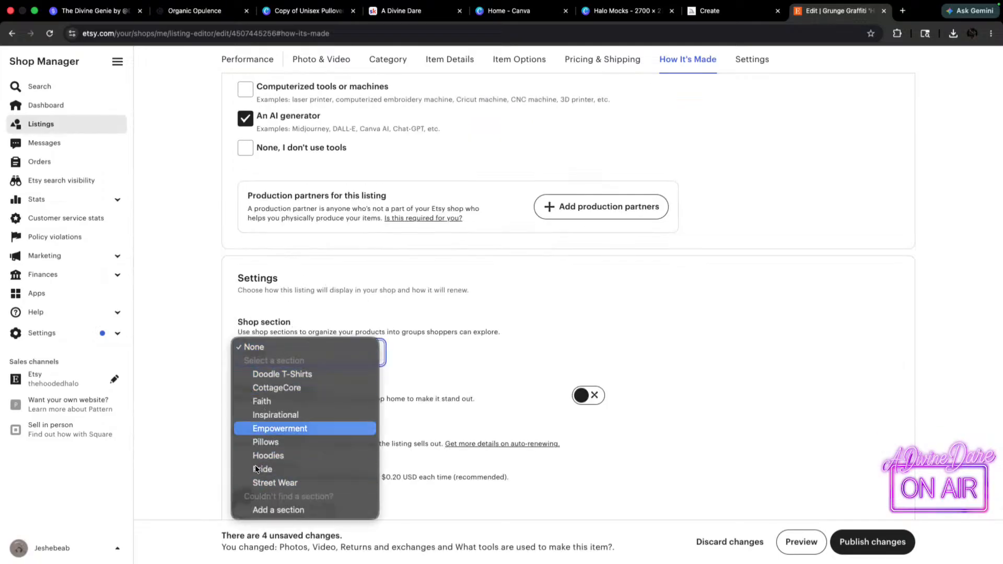
click(281, 510)
click(441, 308)
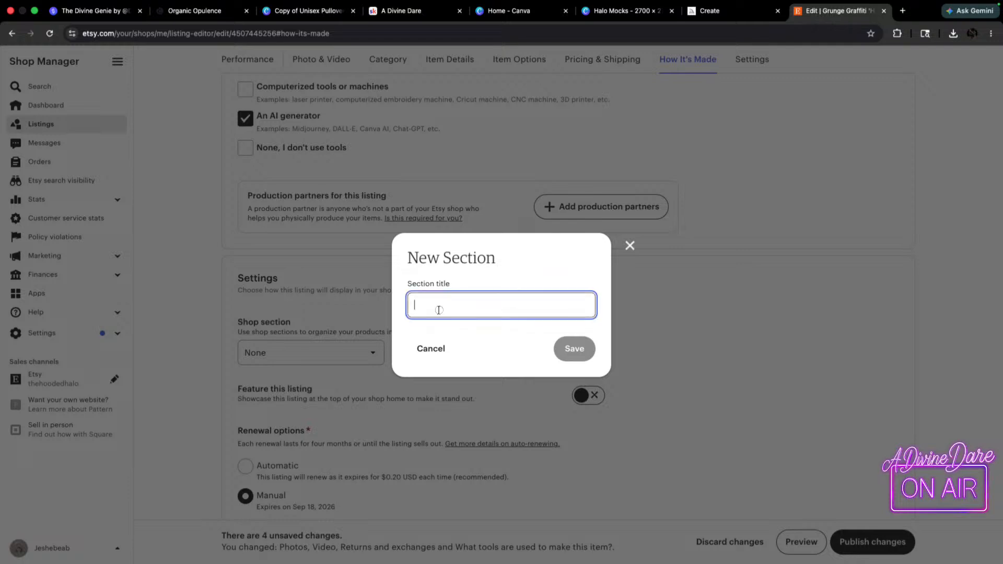
text(Hoodie)
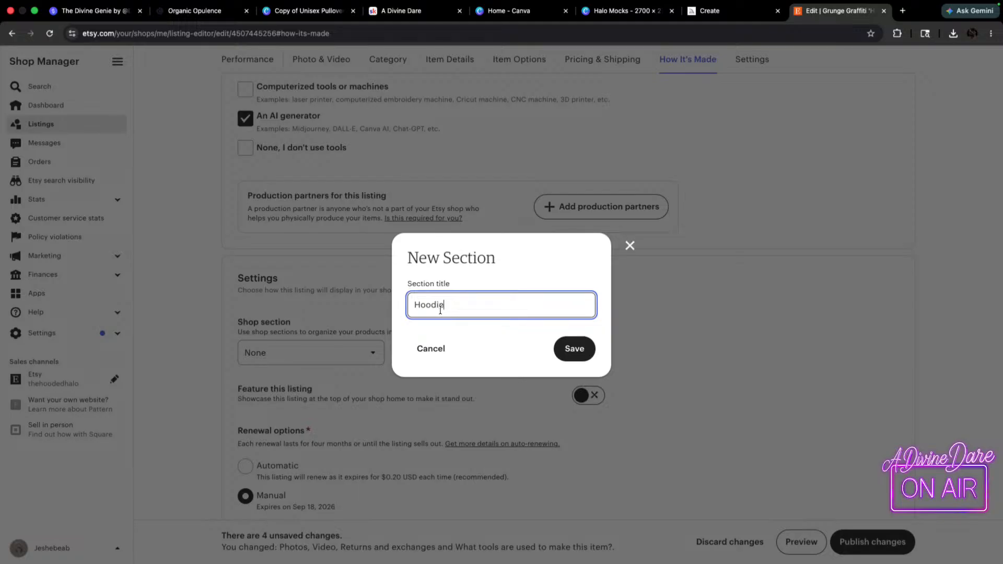
text(s)
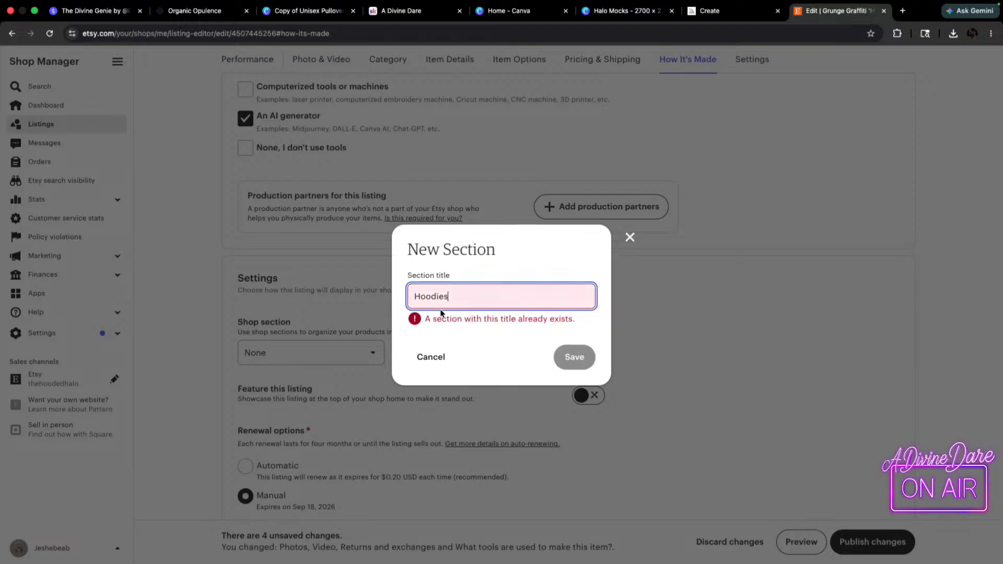
key(BackSpace)
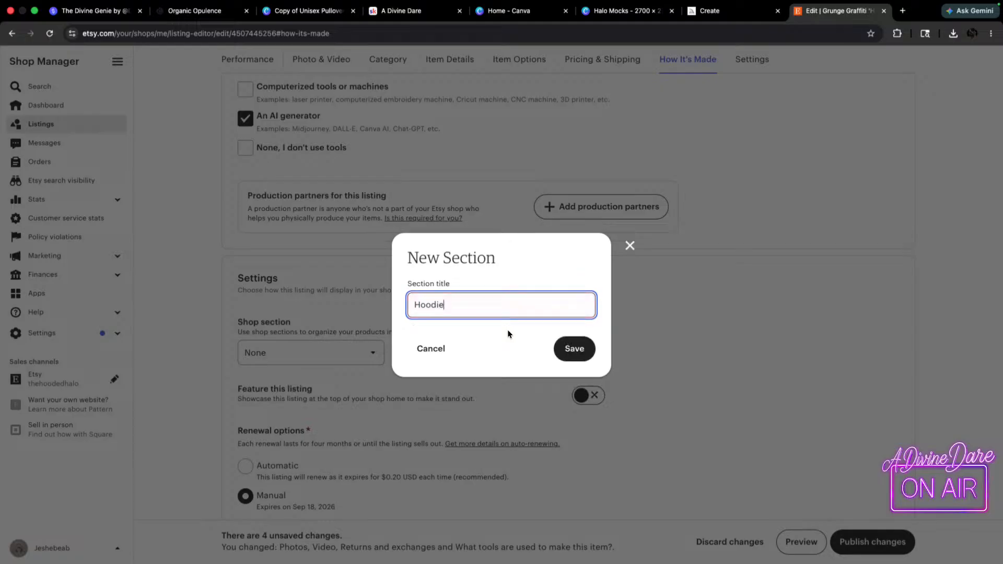
click(431, 357)
- Assign the hoodie listing to the existing Hoodies shop section
scroll(295, 444, down, 2)
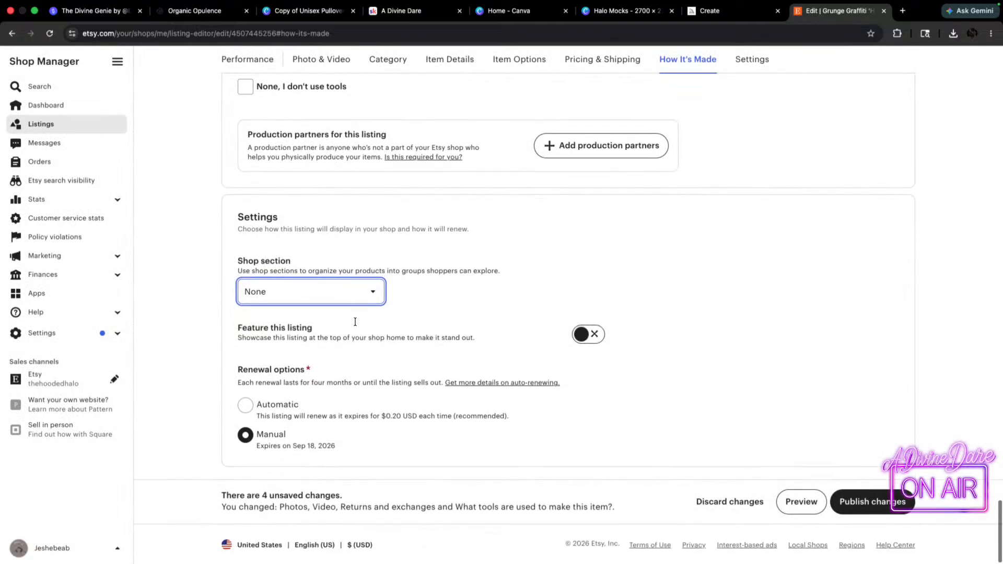
click(374, 290)
click(269, 393)
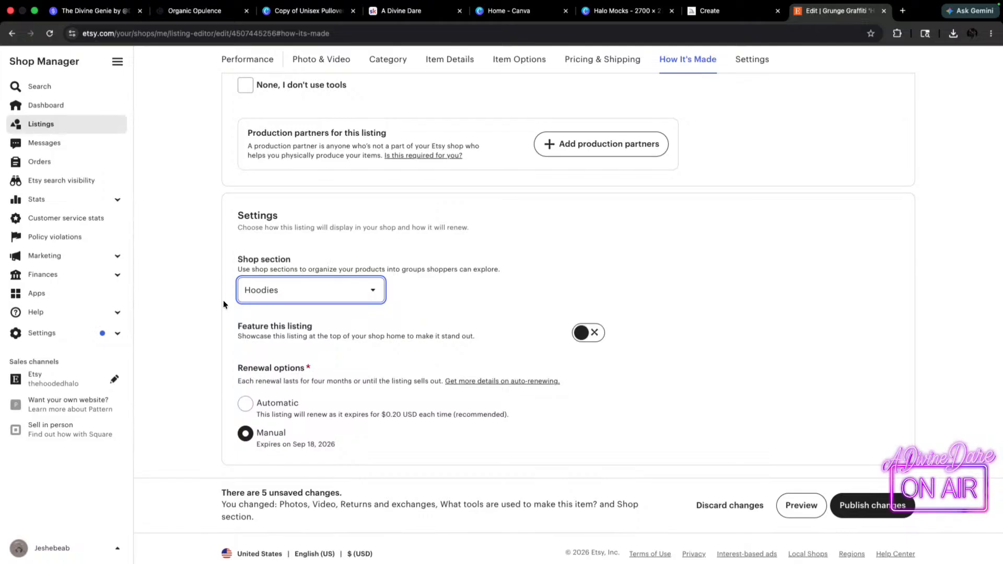
scroll(349, 327, down, 1)
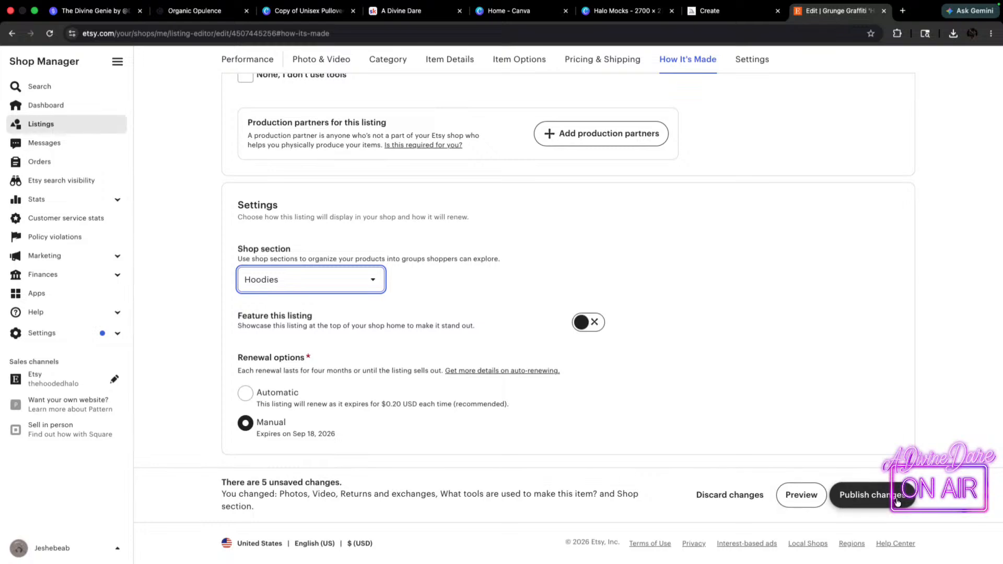
- Check the hoodie's price in the listing's price and inventory details
scroll(740, 413, up, 20)
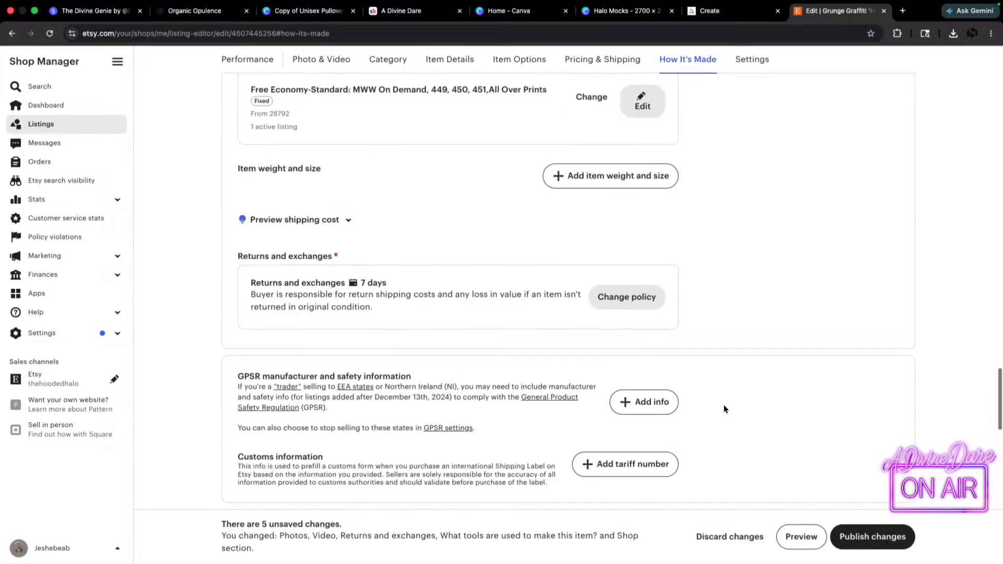
scroll(708, 402, up, 5)
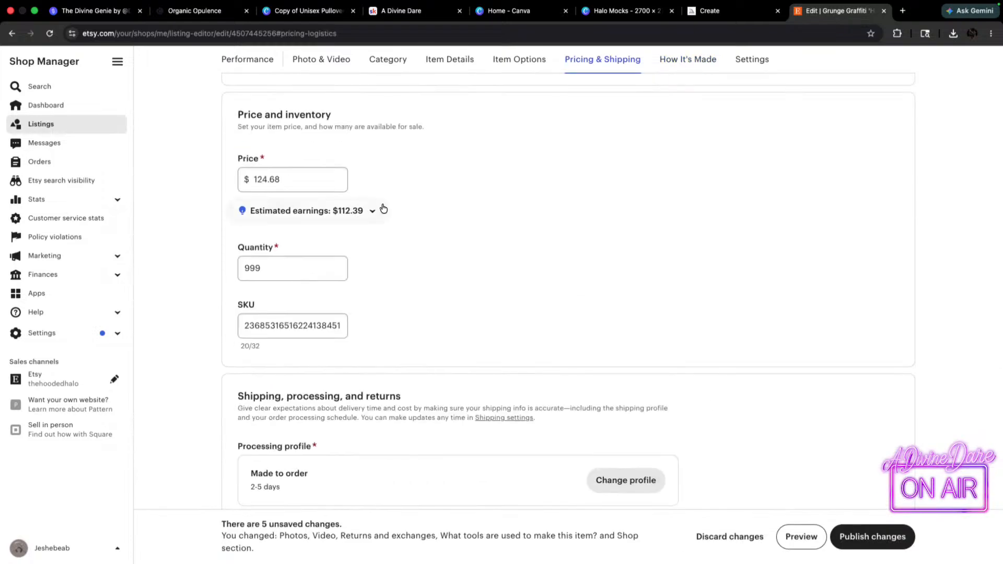
scroll(381, 208, up, 4)
click(287, 374)
click(488, 363)
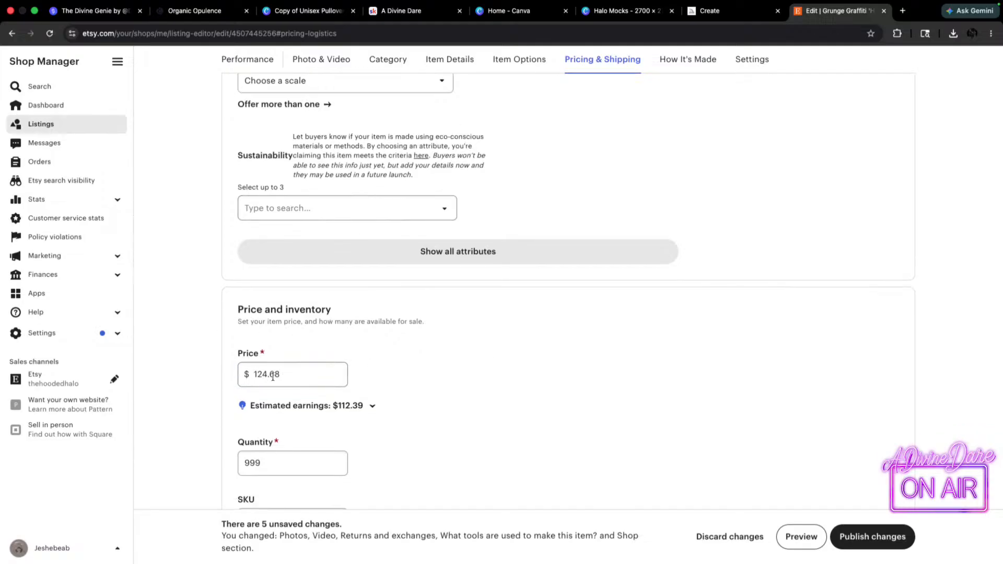
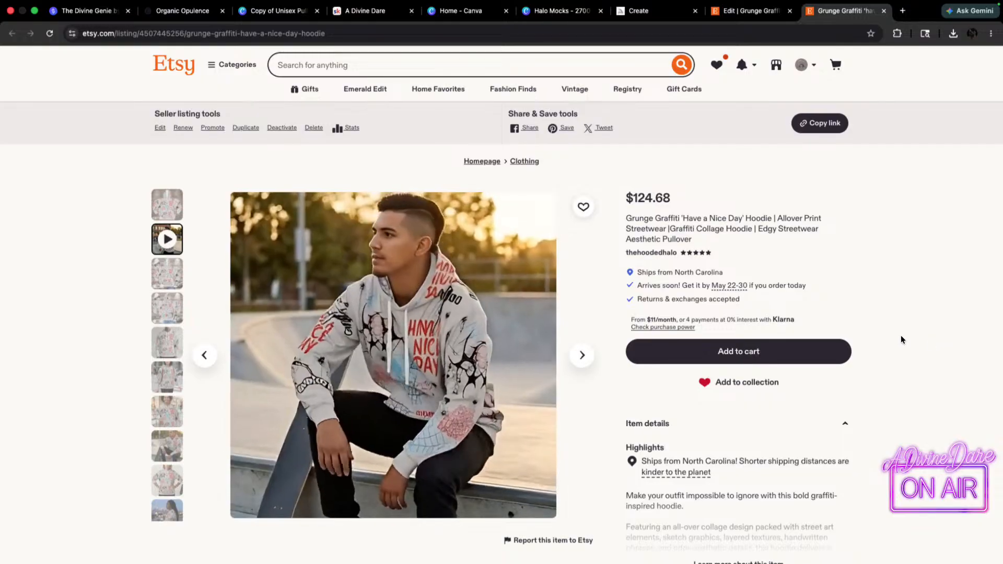
- Examine the public hoodie listing's photos one by one, from the front mockup to the palm-background man, and the rest of the page
click(177, 278)
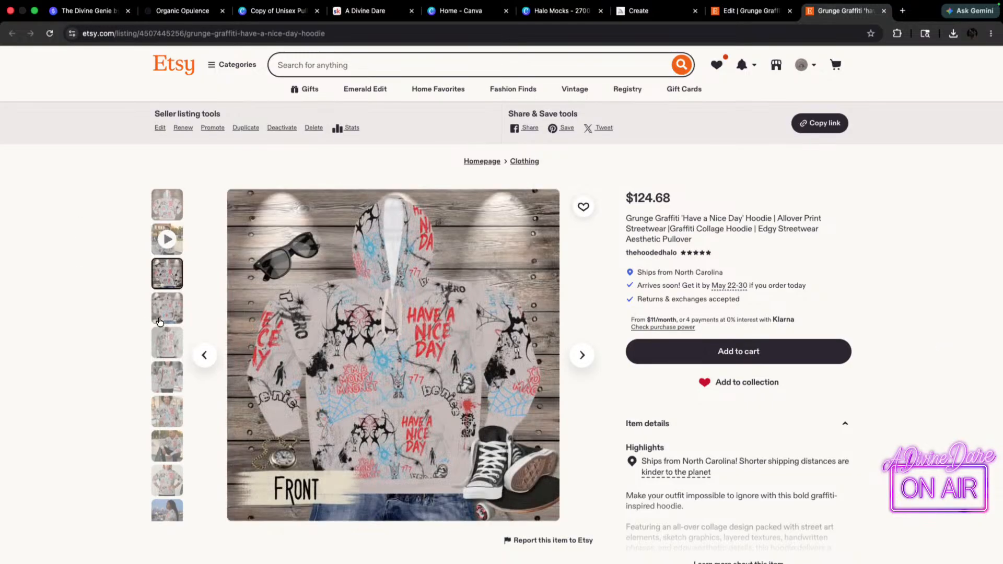
click(168, 310)
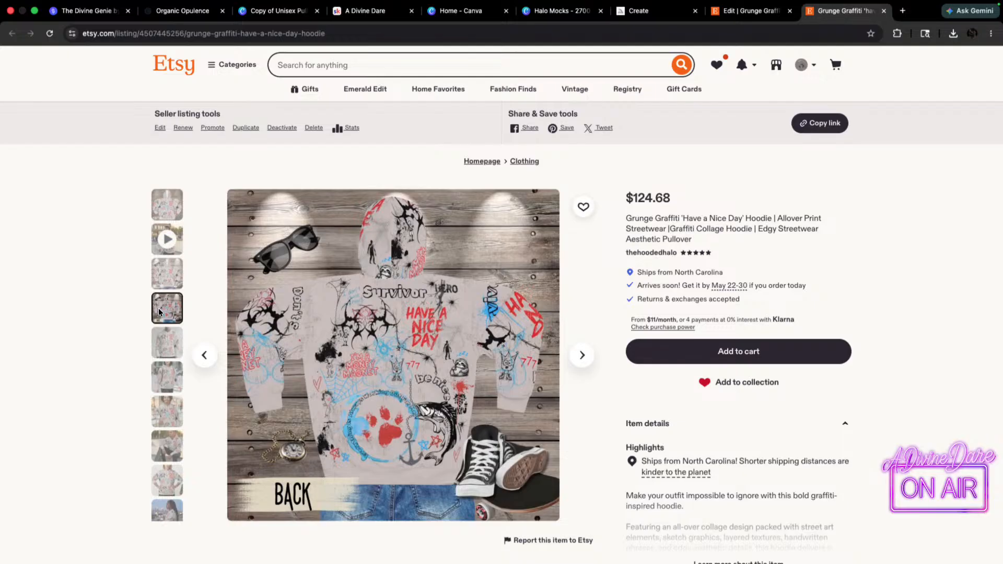
click(166, 343)
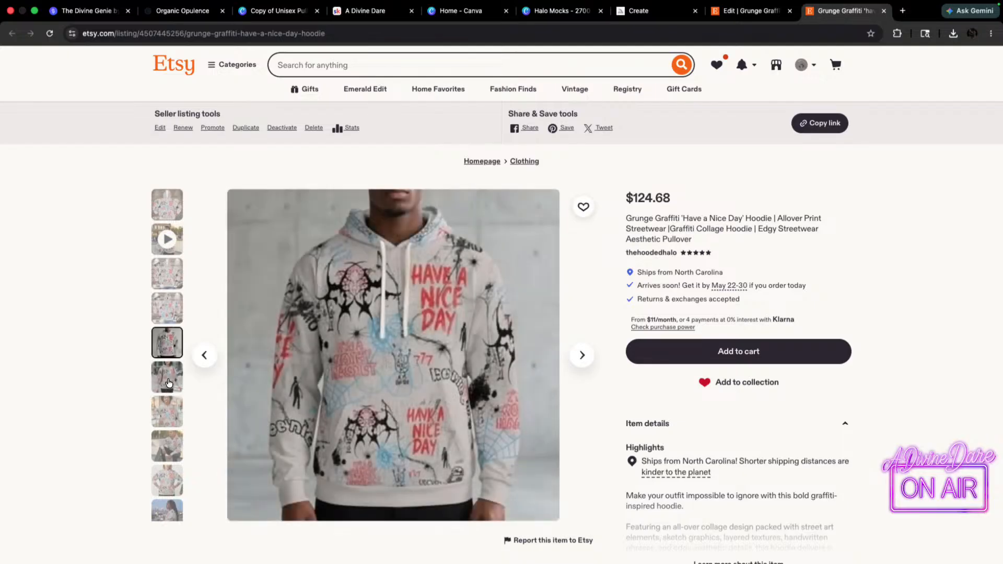
click(168, 383)
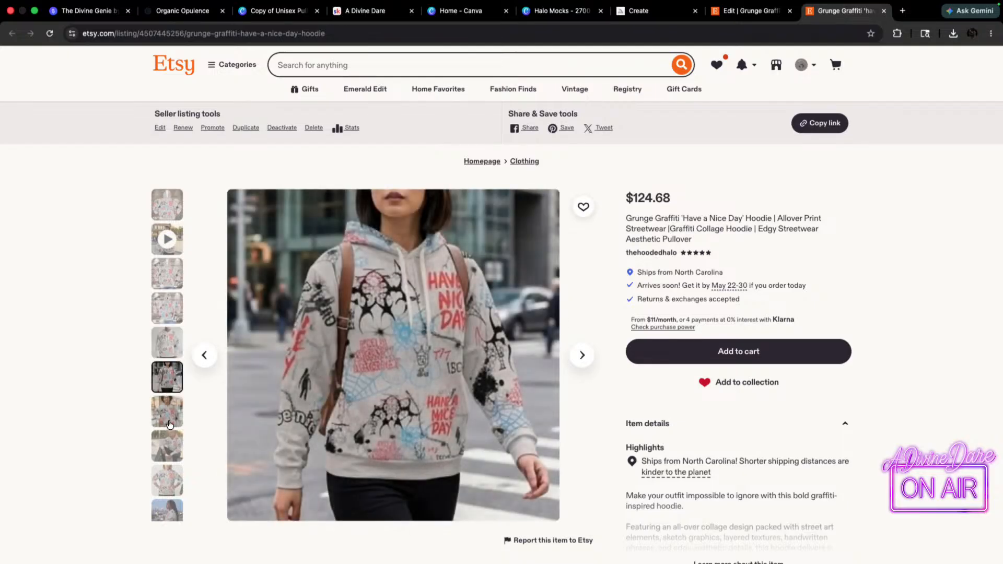
click(168, 415)
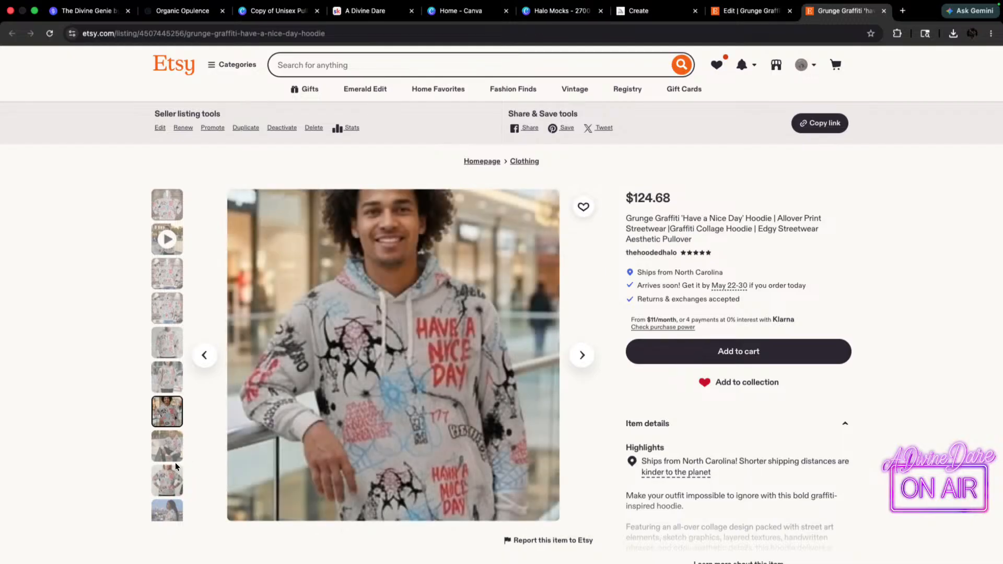
click(172, 446)
click(166, 485)
click(174, 517)
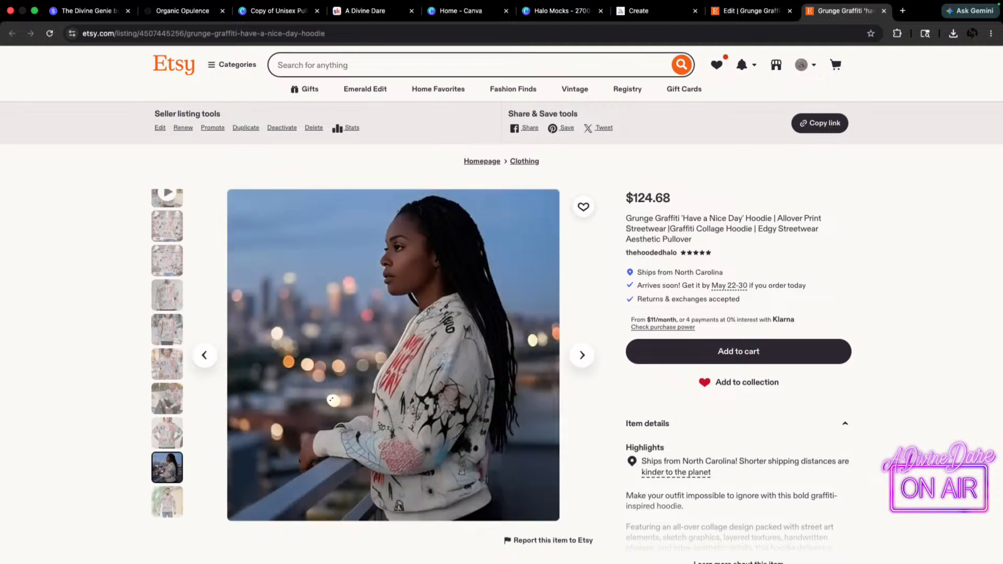
scroll(174, 497, down, 3)
click(167, 417)
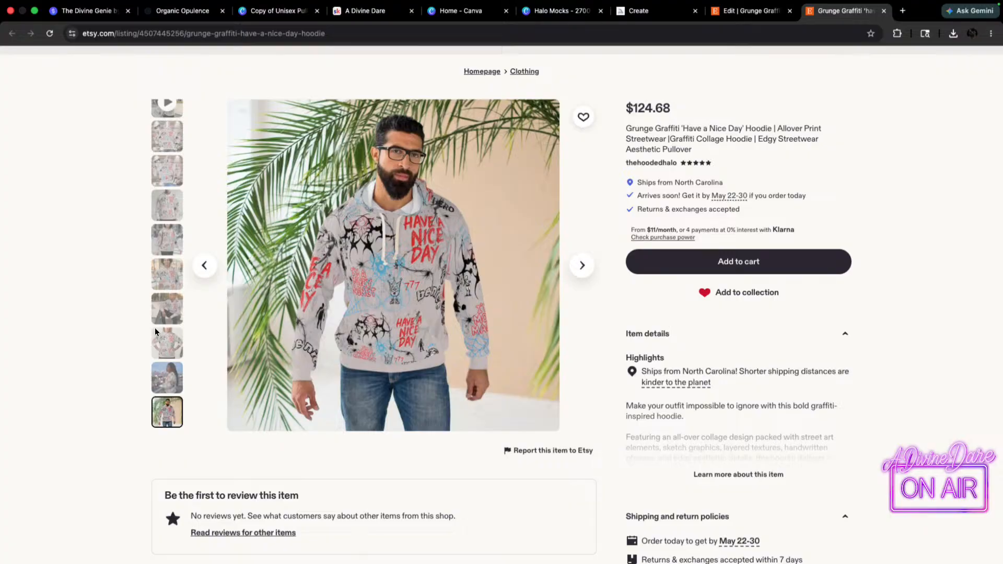
scroll(249, 267, up, 1)
scroll(249, 267, up, 2)
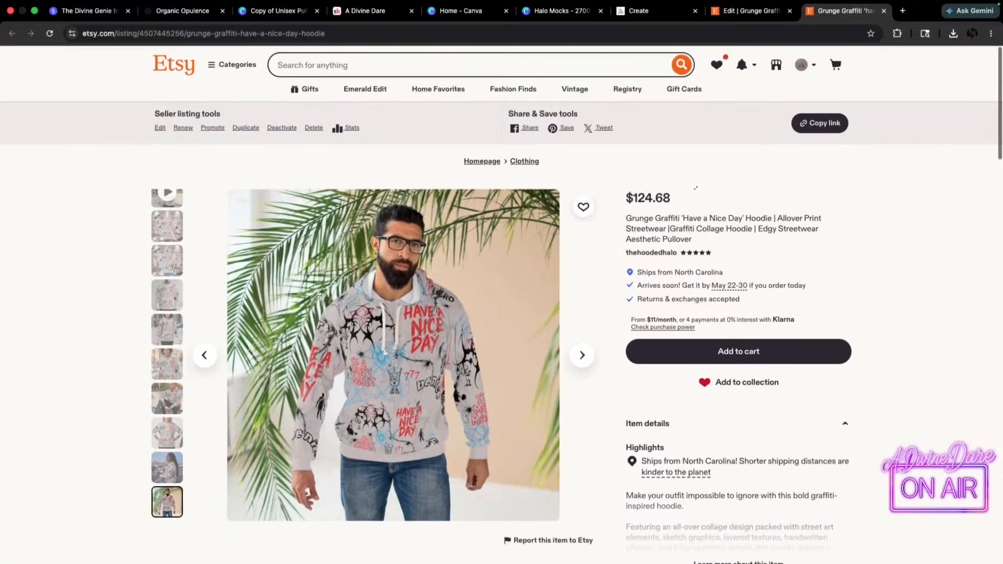
scroll(444, 375, down, 10)
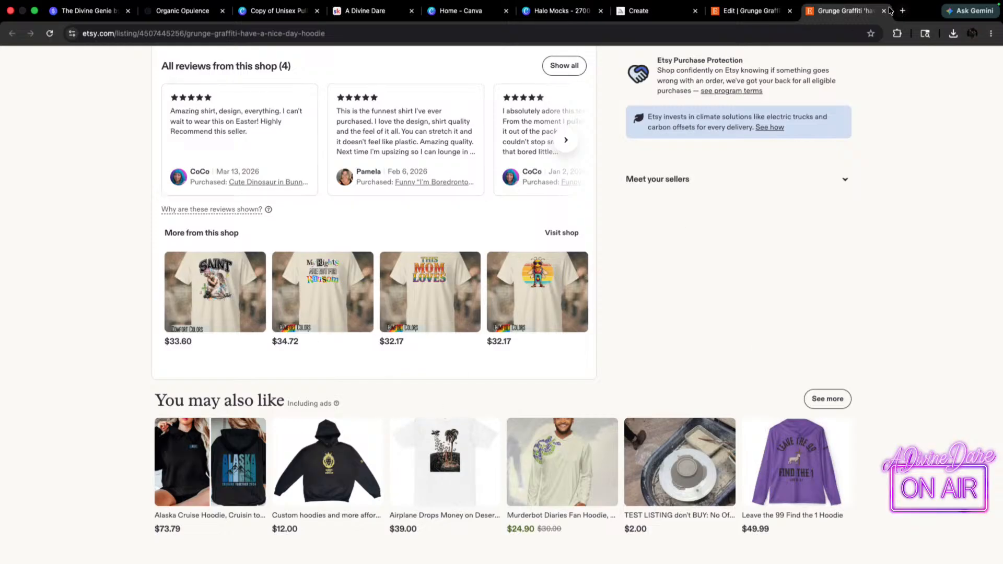
- Close the public hoodie listing, its Etsy editing page and the Midjourney video page
click(739, 10)
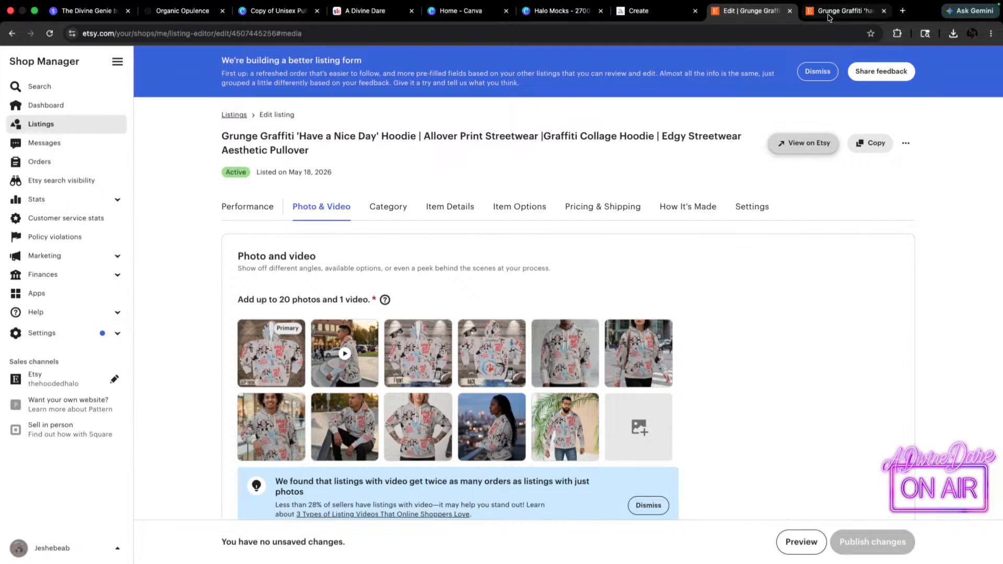
click(862, 13)
click(884, 11)
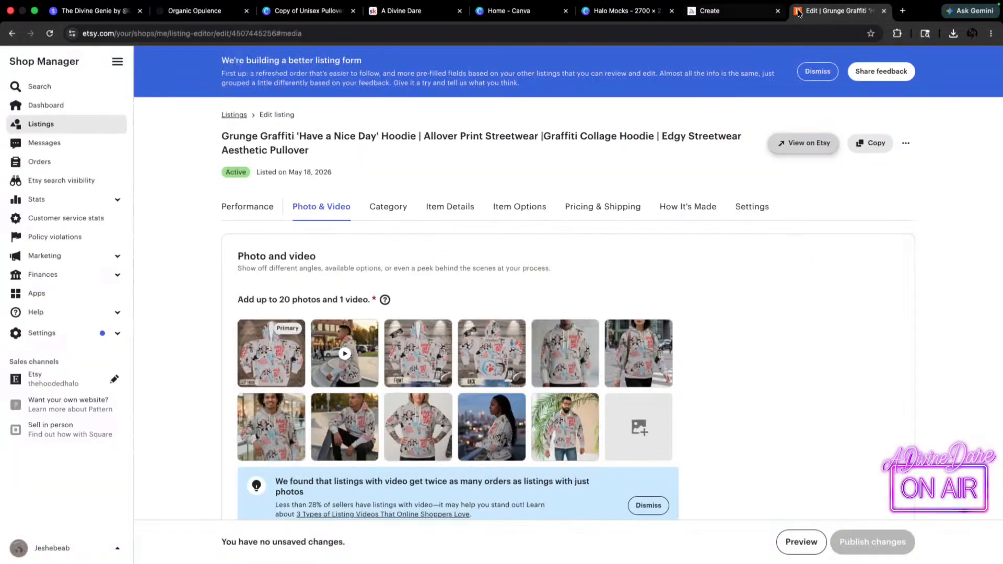
click(884, 11)
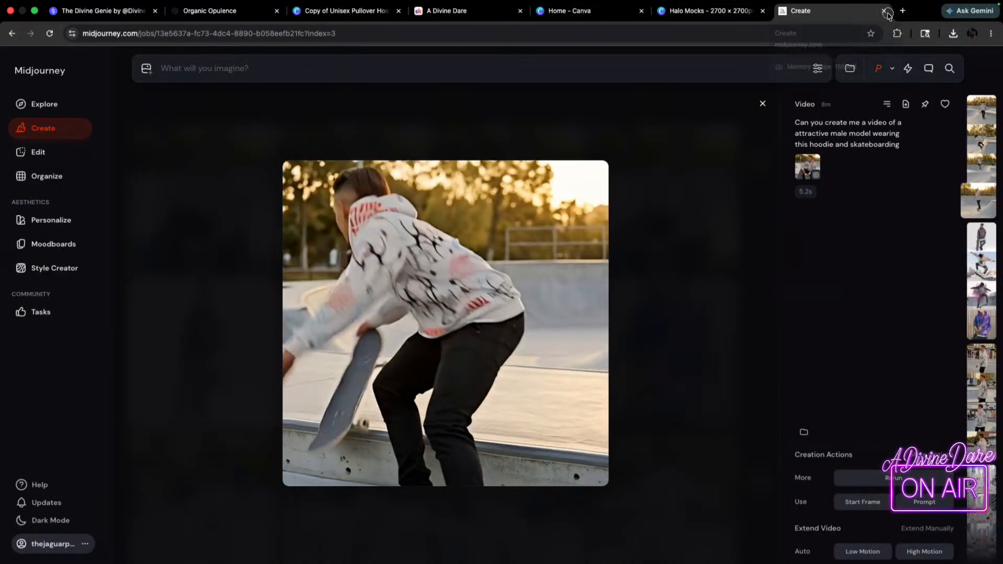
key(super+w)
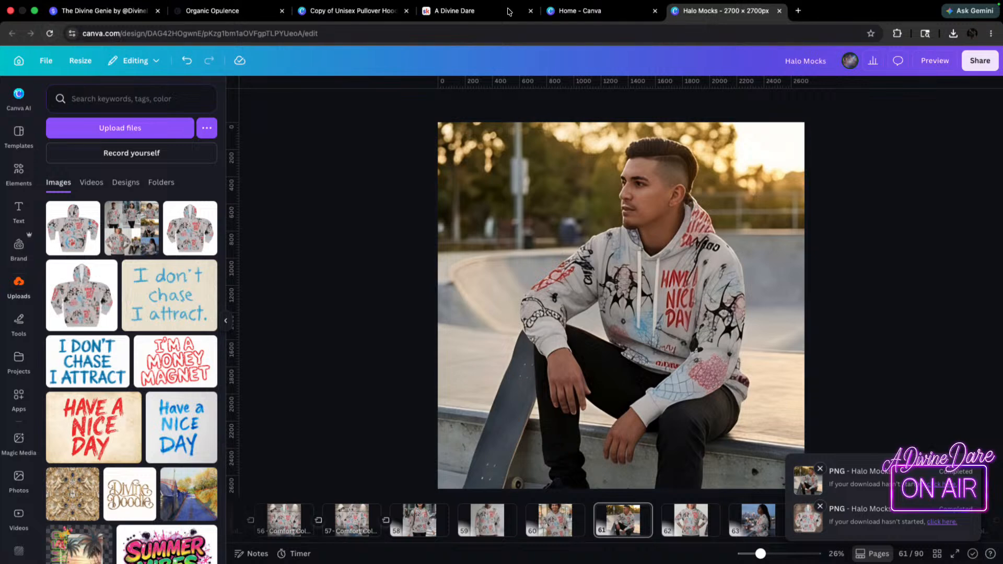
- Open the Rubies design from the Canva home page and show its pages in a continuous vertical view
click(475, 16)
click(580, 12)
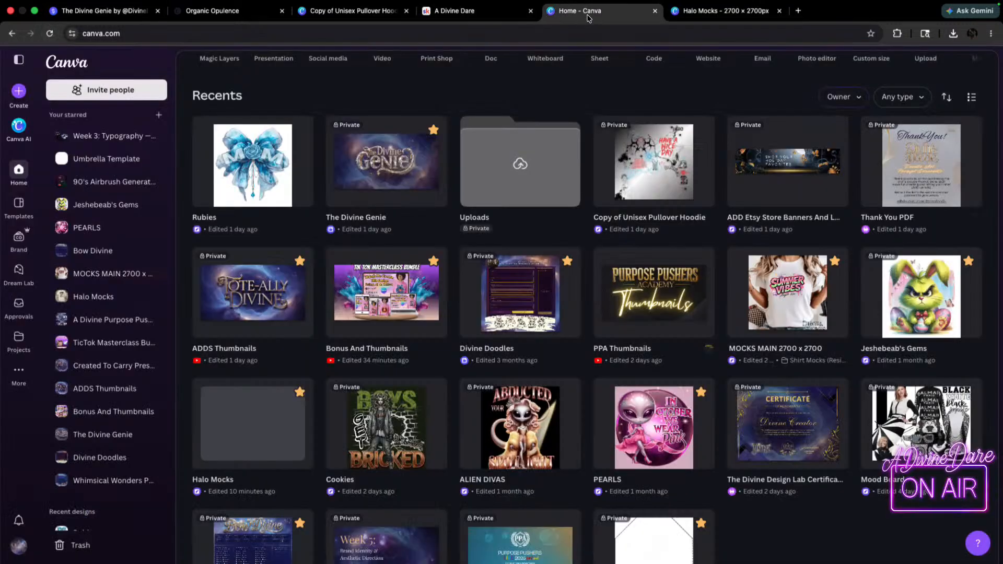
click(741, 12)
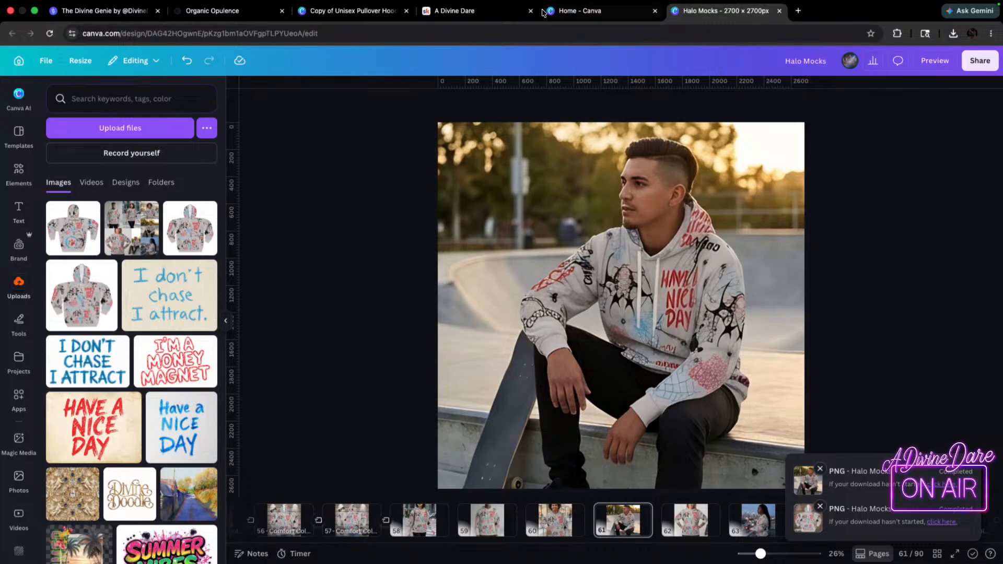
click(577, 12)
click(249, 180)
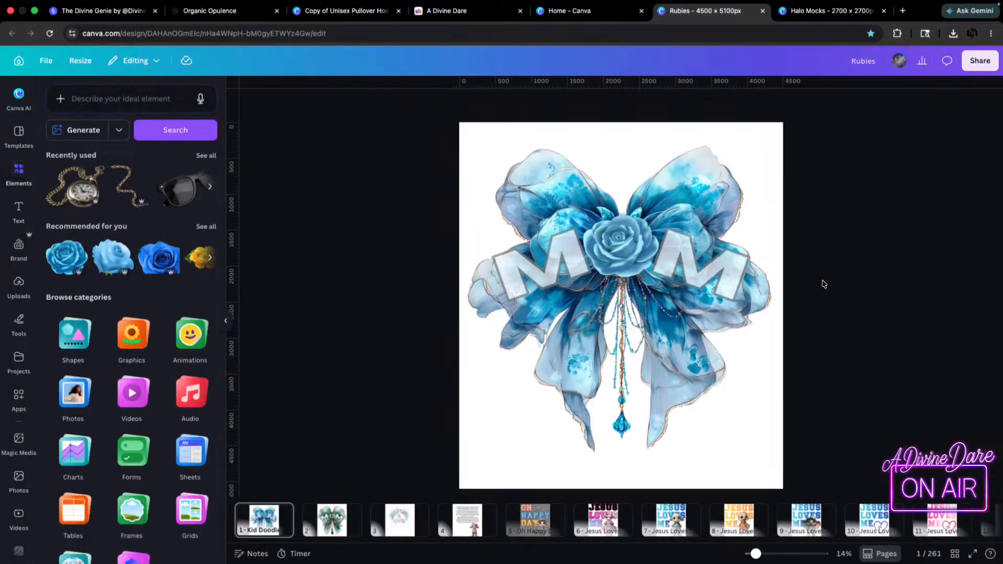
click(881, 554)
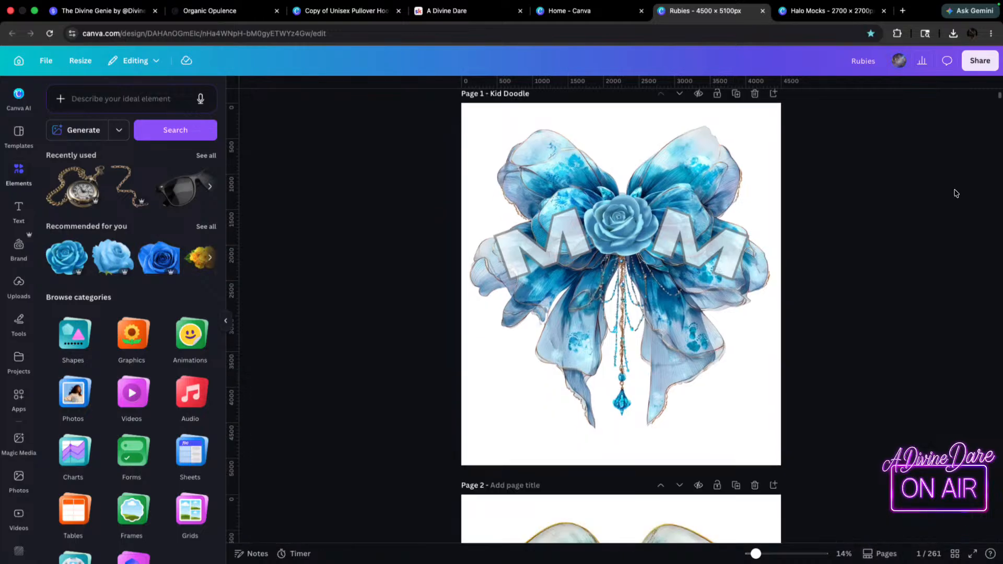
- Look through the Rubies design's later pages, from the mermaid artwork past the graffiti angels, and select the blank last page
drag(999, 99, 951, 497)
scroll(891, 336, up, 3)
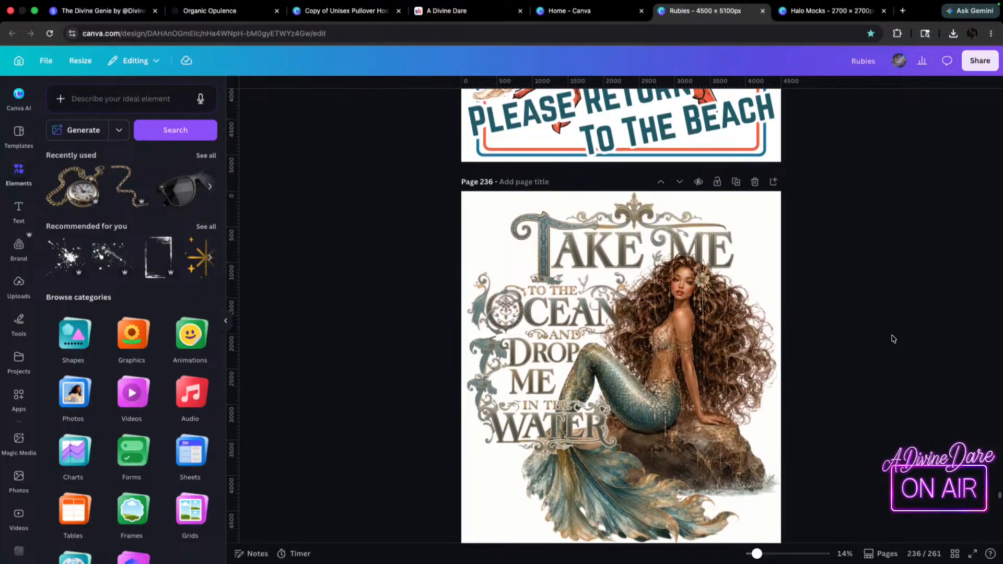
scroll(881, 321, down, 10)
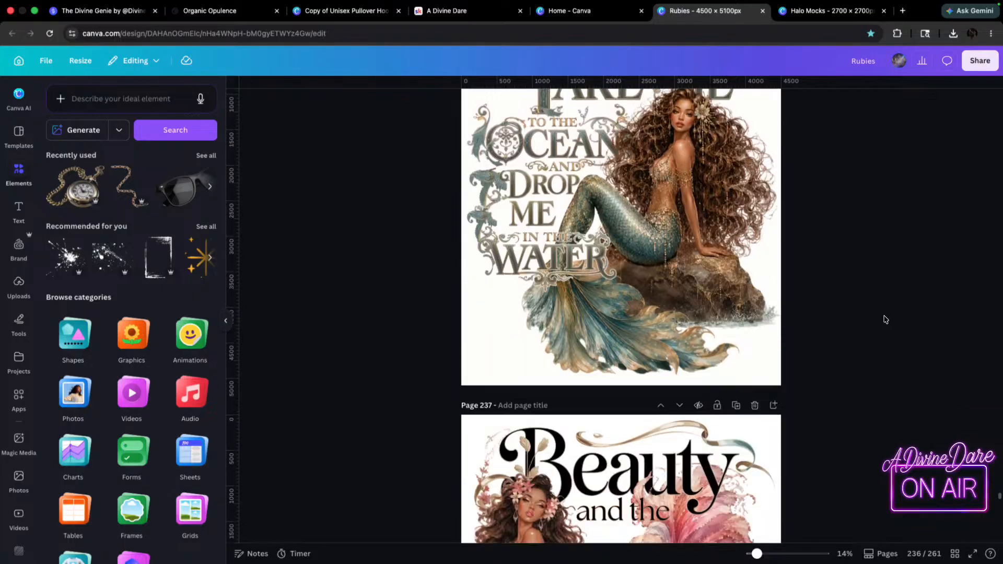
scroll(883, 325, down, 10)
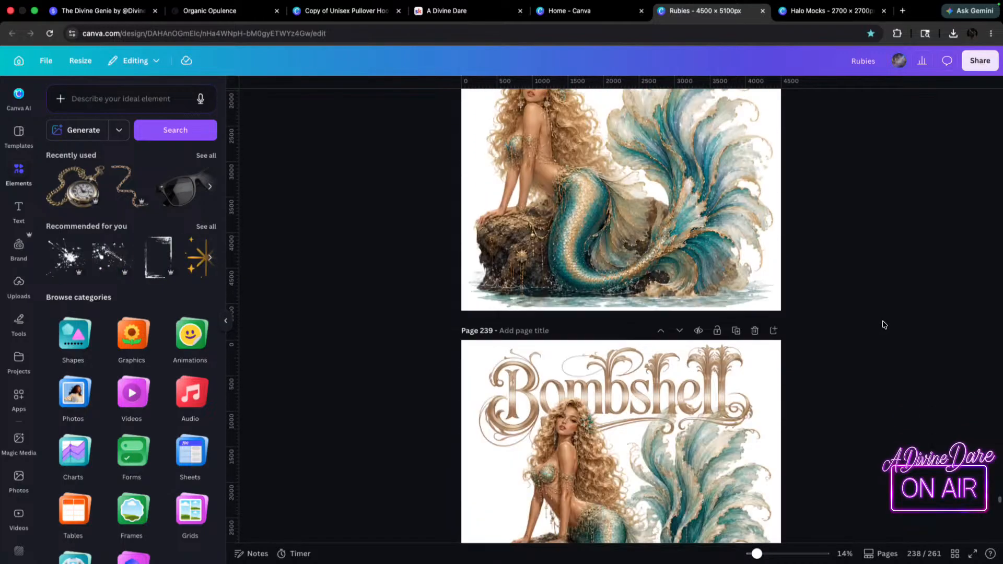
scroll(885, 325, down, 15)
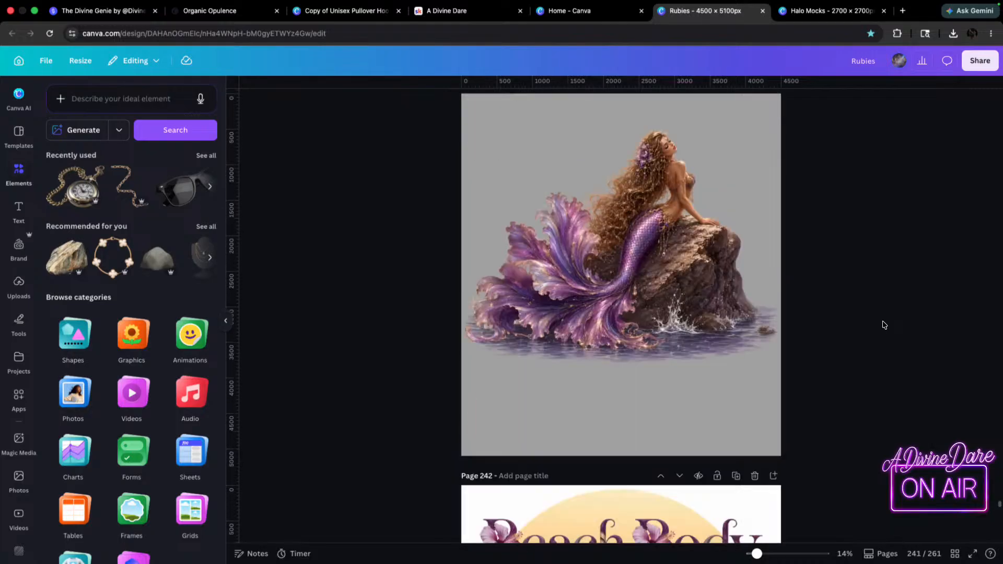
scroll(883, 328, down, 15)
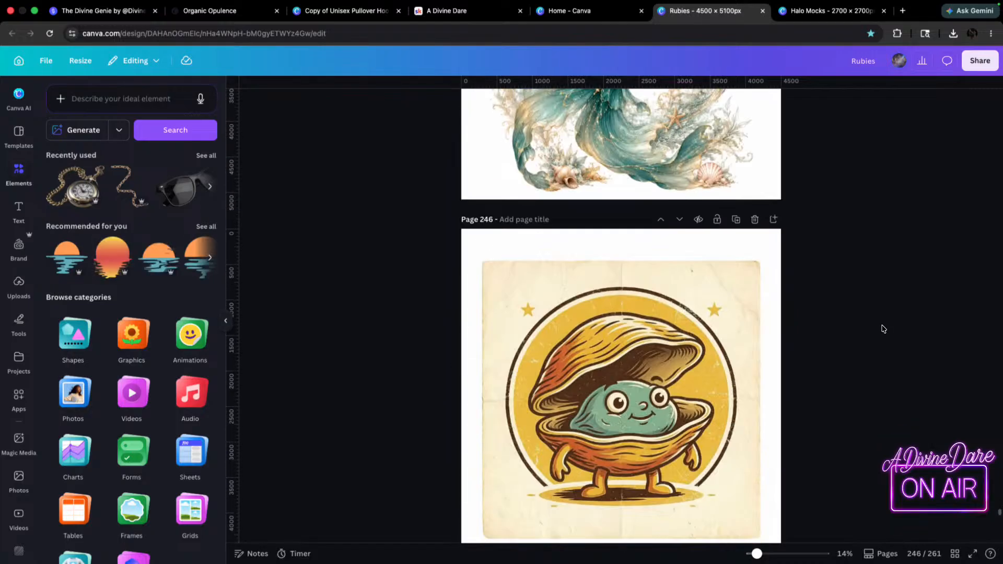
scroll(883, 329, down, 15)
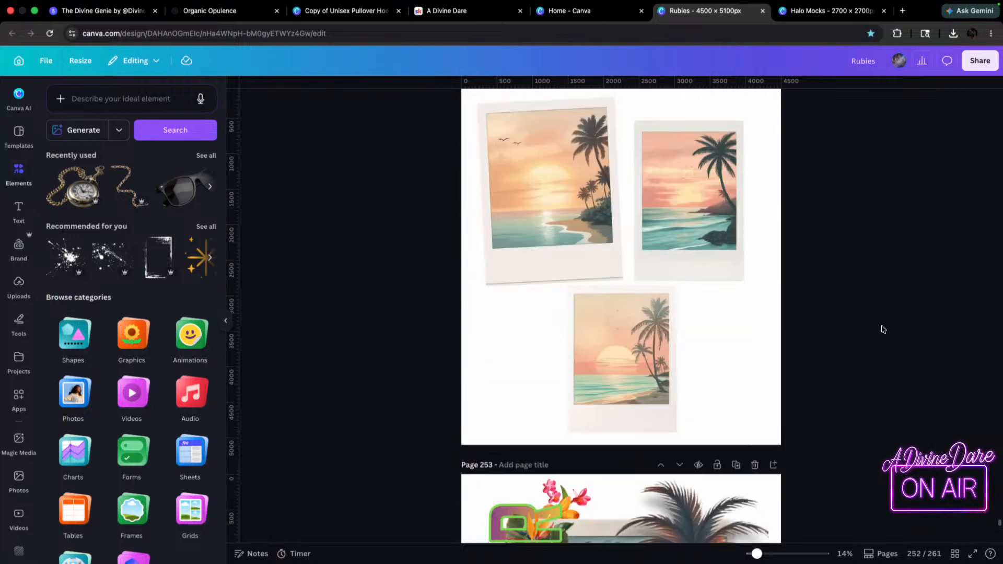
scroll(883, 329, down, 8)
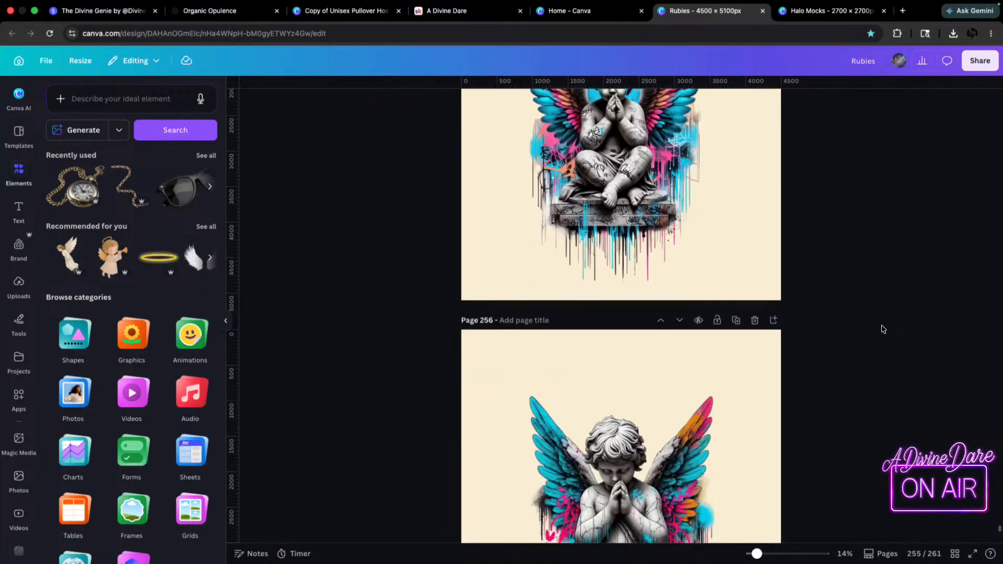
scroll(673, 228, up, 9)
scroll(673, 229, up, 6)
scroll(682, 305, down, 12)
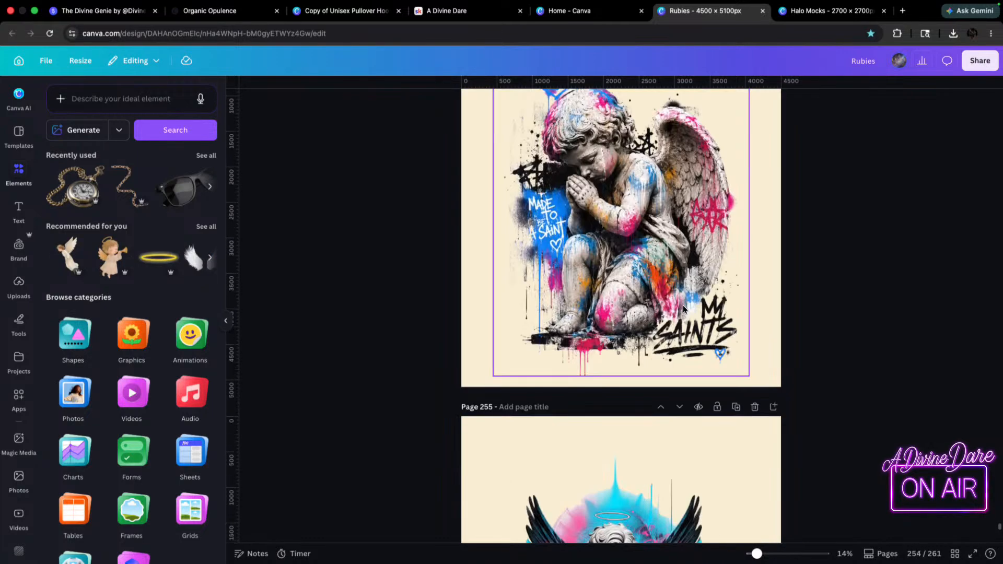
scroll(682, 304, down, 10)
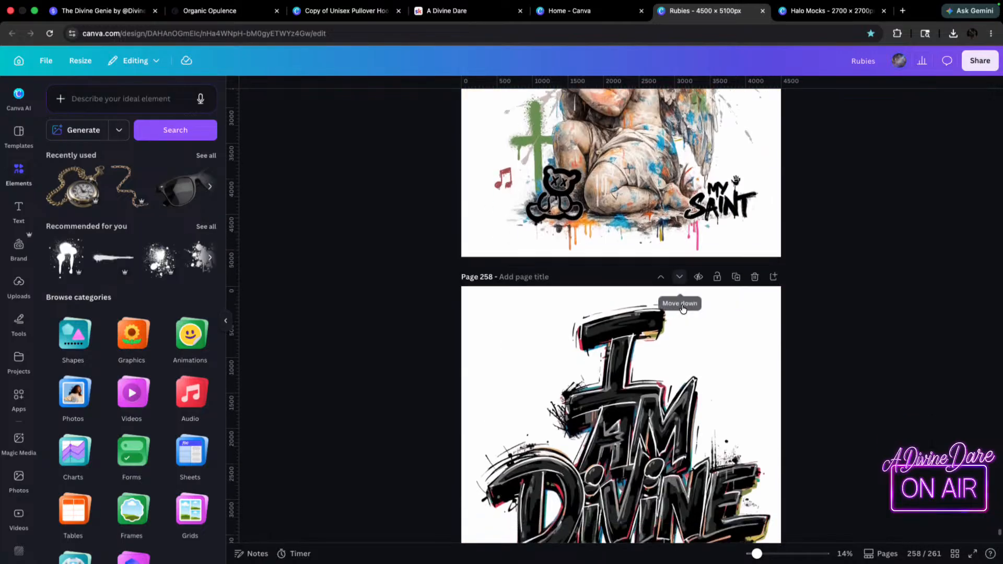
scroll(682, 307, down, 7)
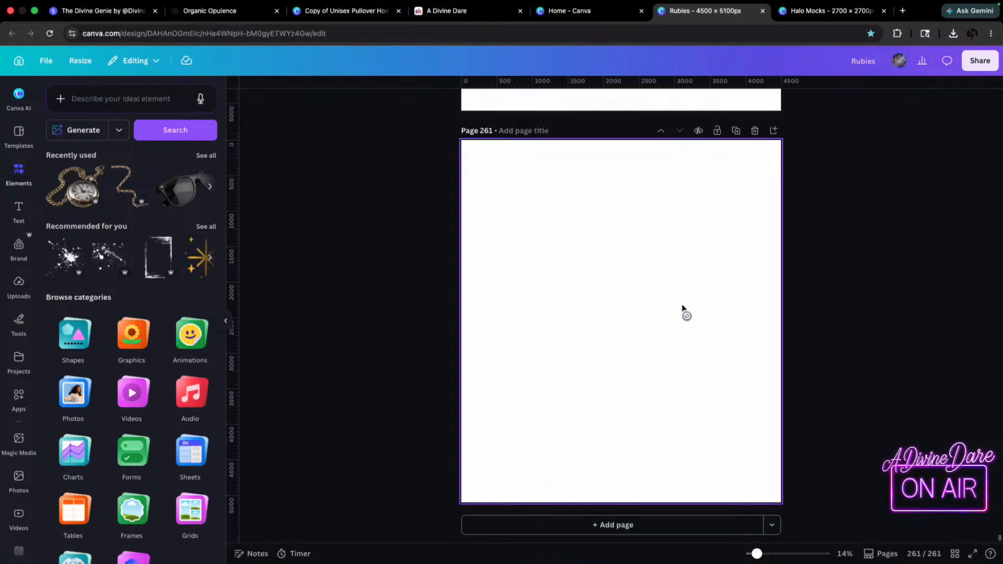
click(603, 317)
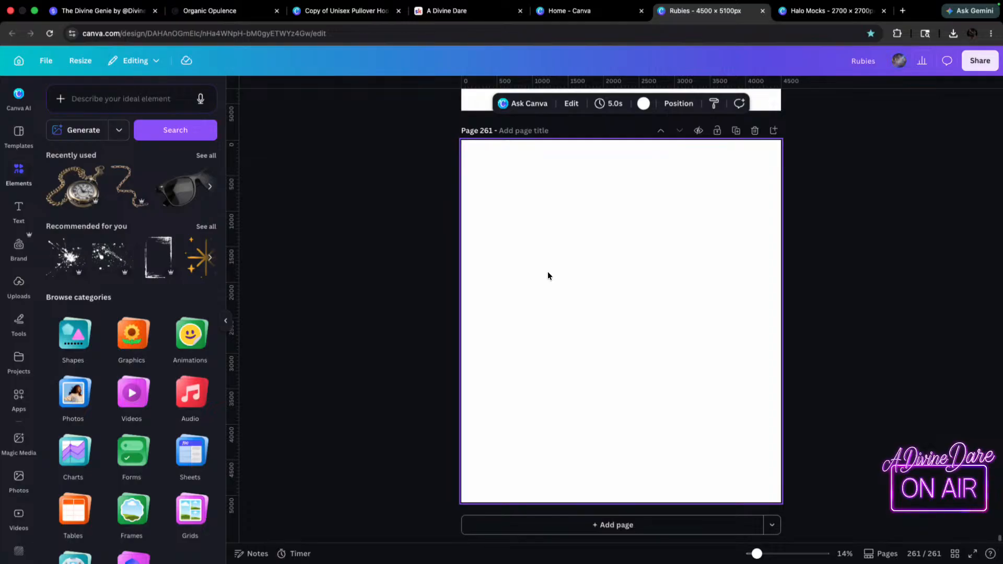
- Review the graffiti angel, I Am Divine and colourful DIVINE lettering pages again, ending at the blank last page
scroll(546, 278, up, 10)
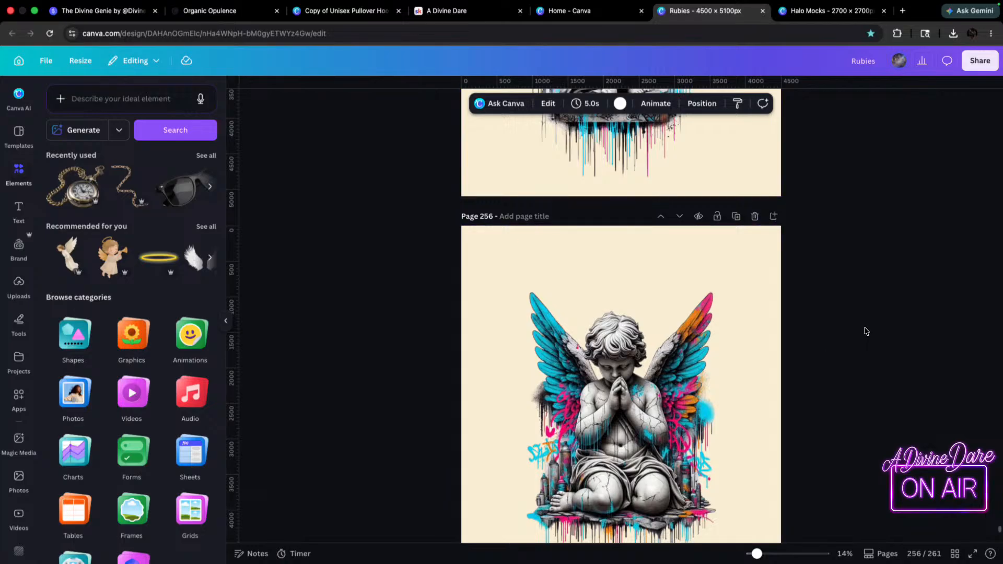
scroll(789, 279, down, 5)
scroll(898, 259, down, 10)
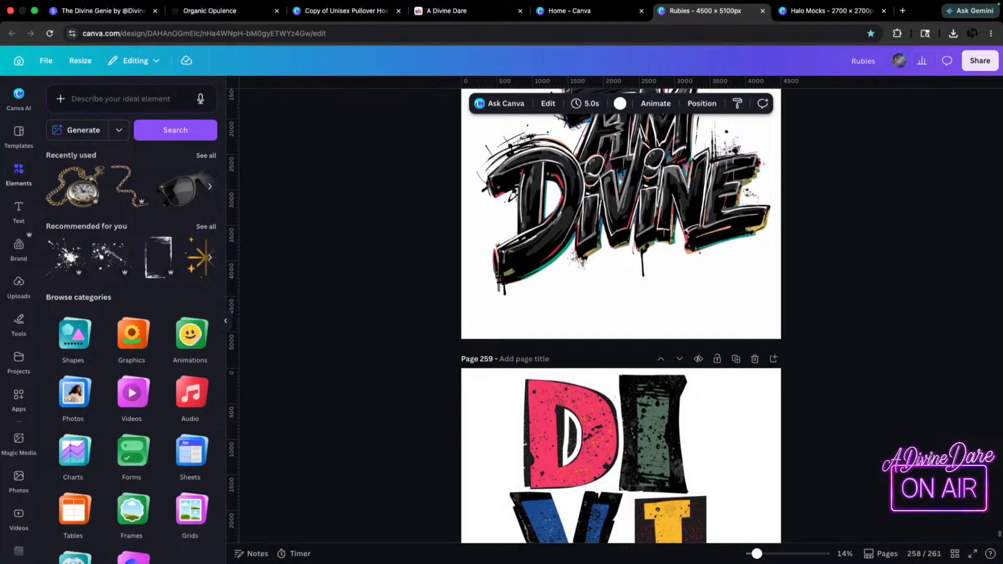
scroll(833, 282, down, 5)
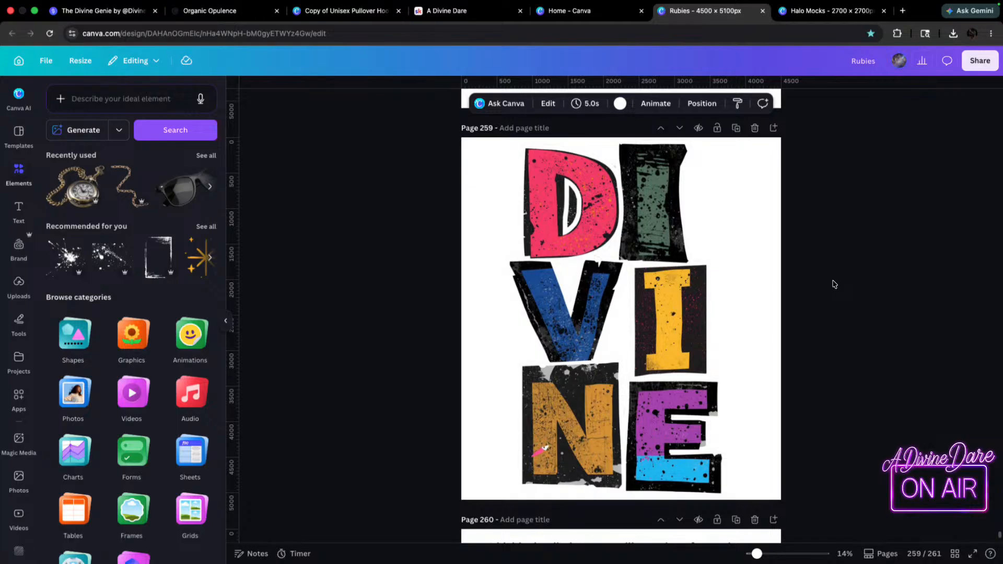
scroll(821, 337, down, 10)
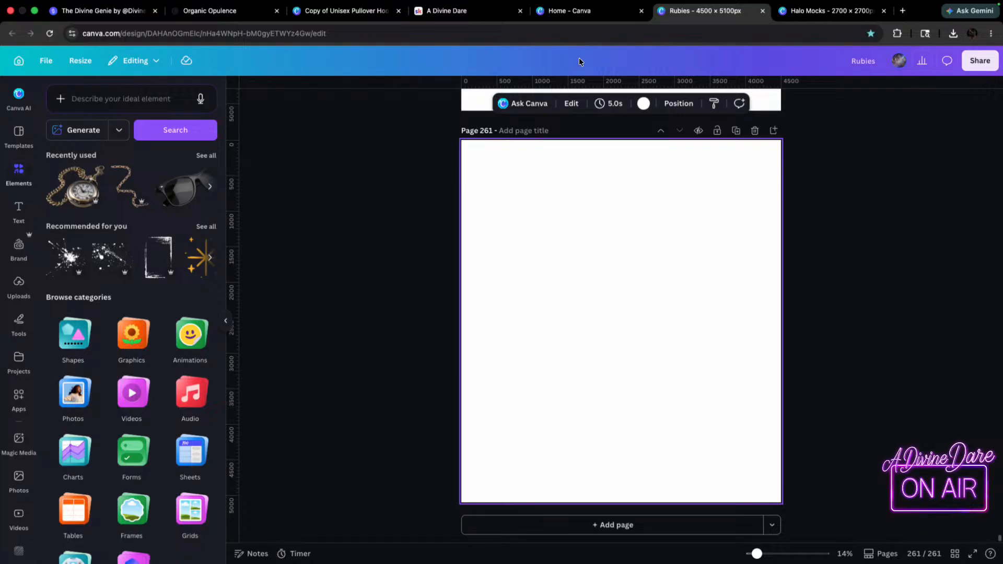
- Switch to the A Divine Dare community on Skool and open the Divine Drip module in its classroom
click(450, 11)
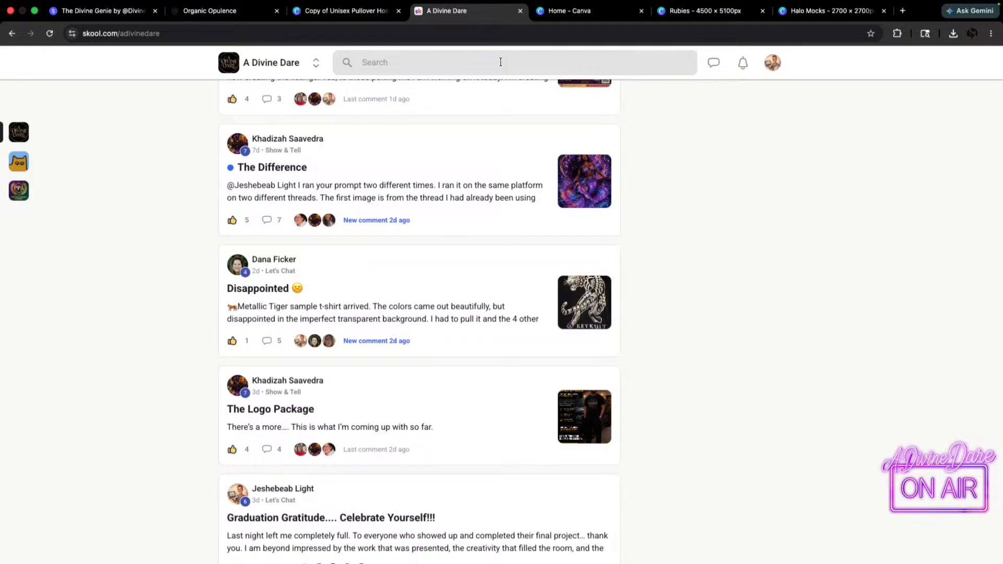
mouse_move(520, 3)
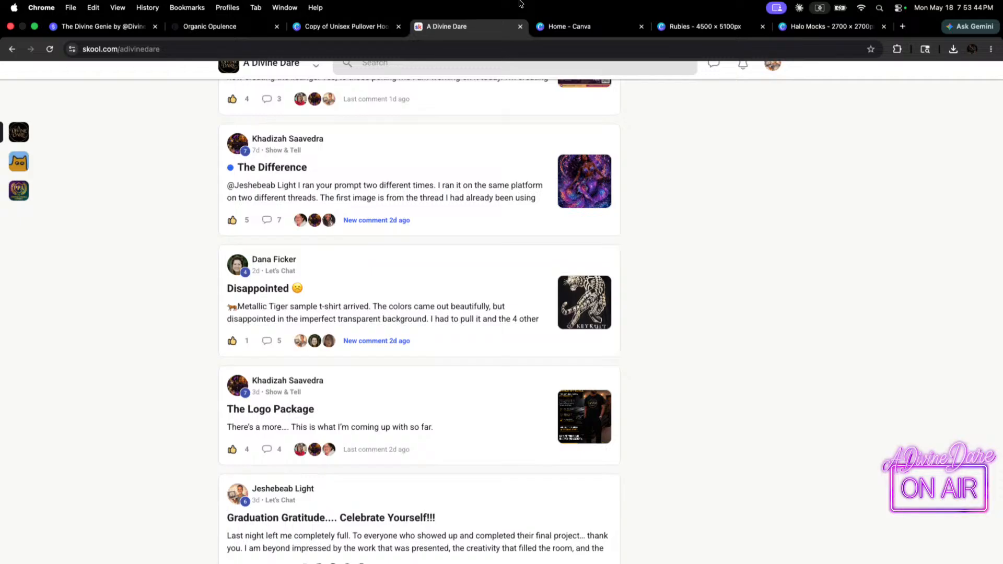
scroll(221, 150, up, 15)
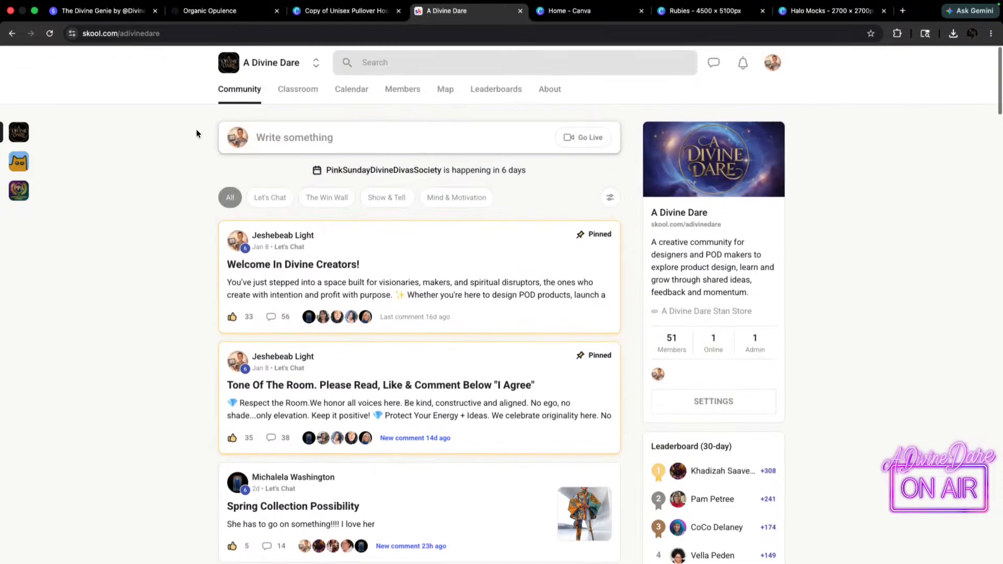
click(314, 91)
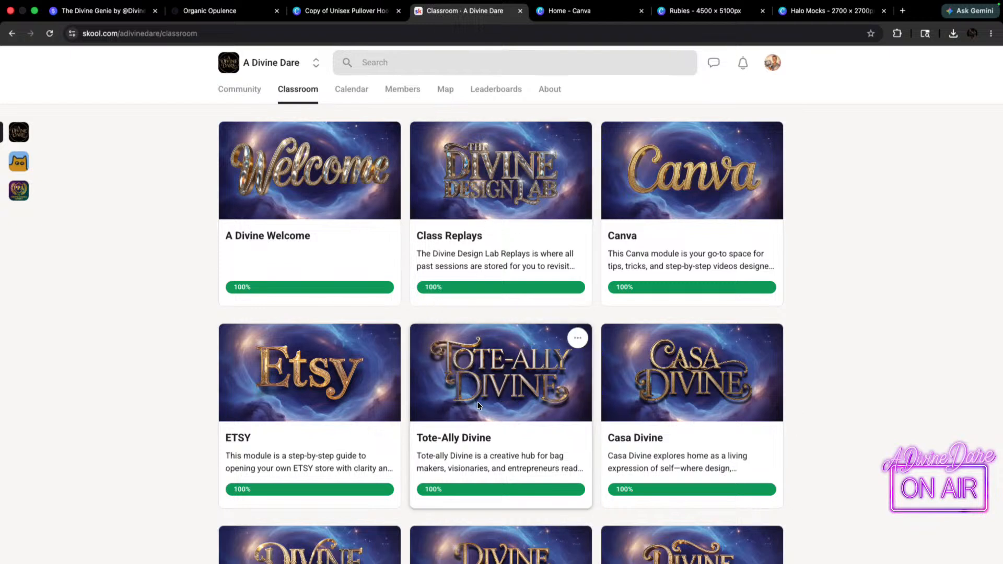
scroll(313, 398, down, 4)
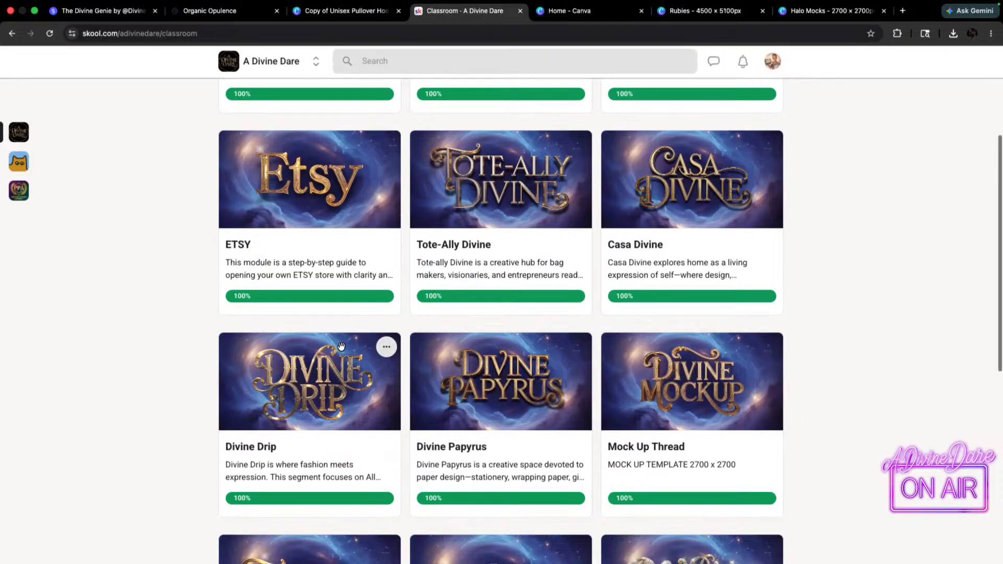
click(314, 397)
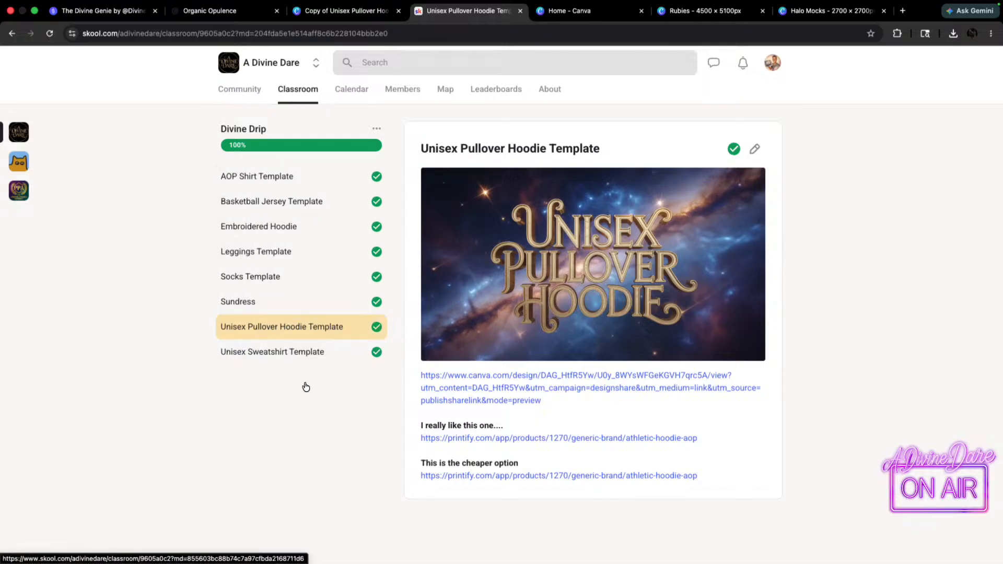
- Close the Canva home page and open Printify's dashboard in a new browser tab
click(620, 25)
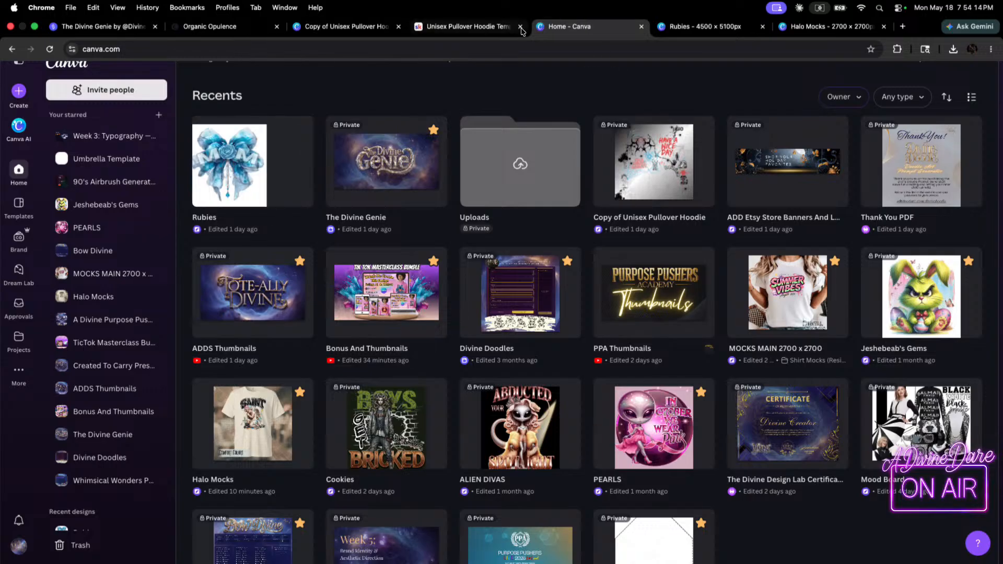
click(643, 28)
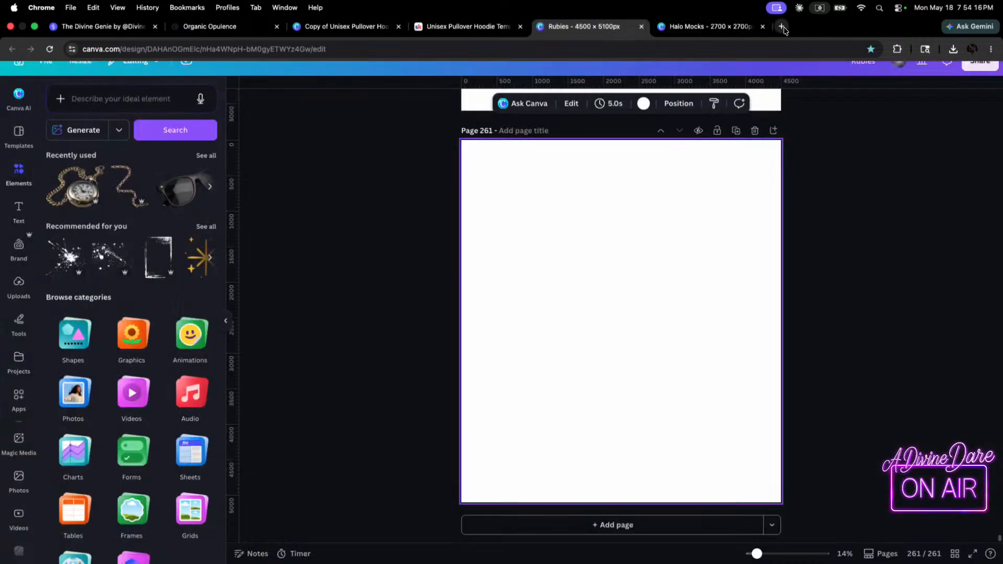
key(super+t)
click(237, 259)
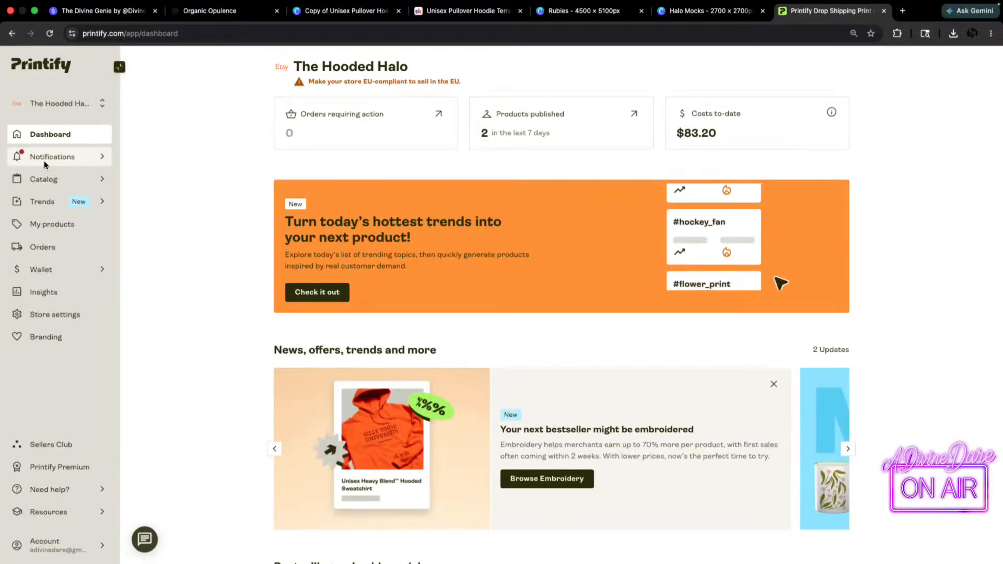
click(44, 178)
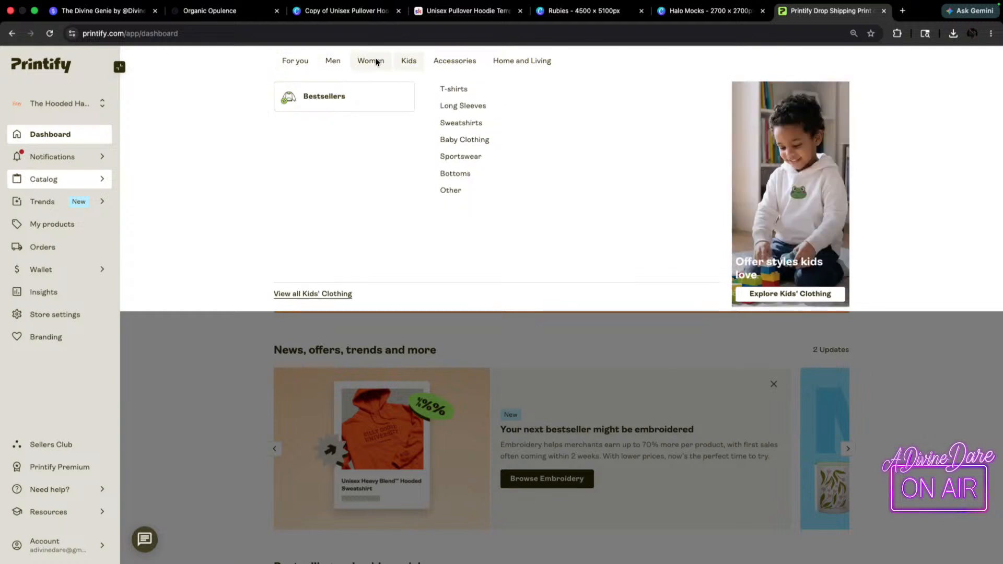
click(328, 64)
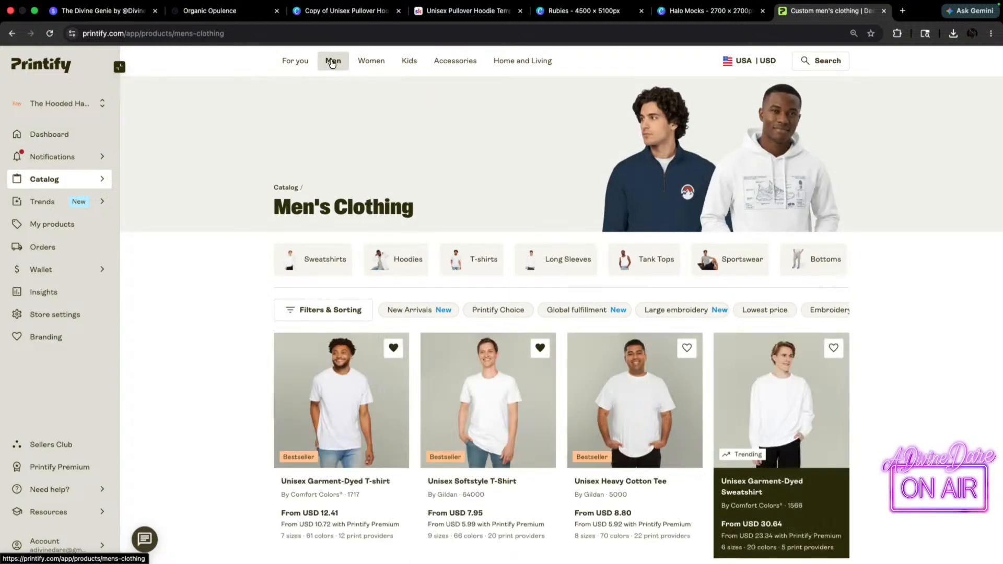
scroll(632, 376, down, 14)
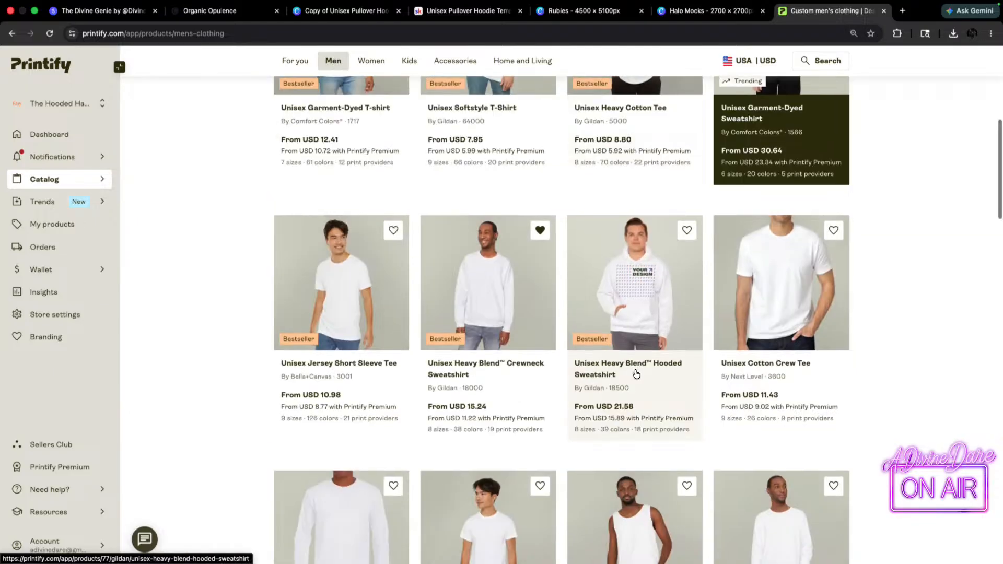
scroll(629, 382, up, 15)
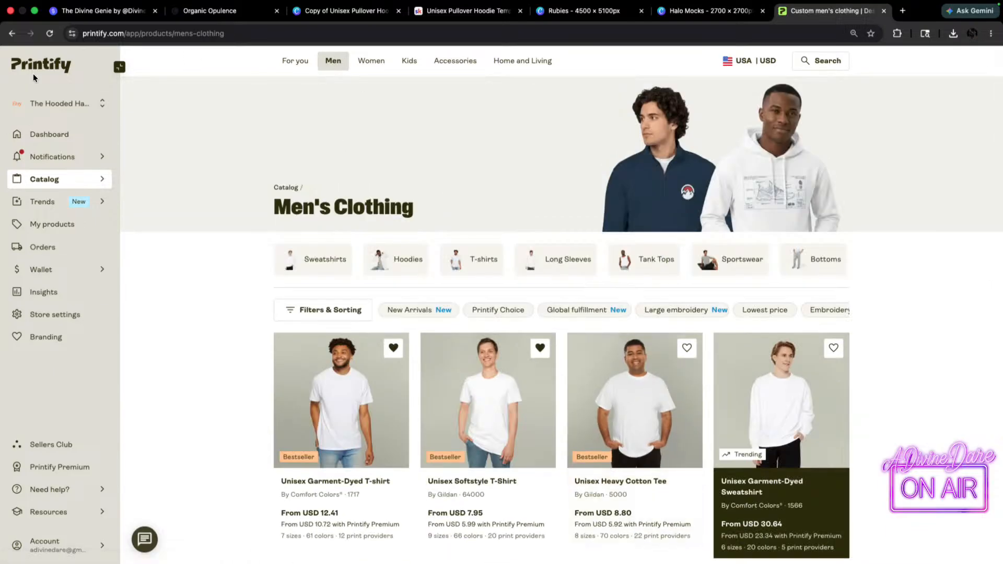
click(6, 35)
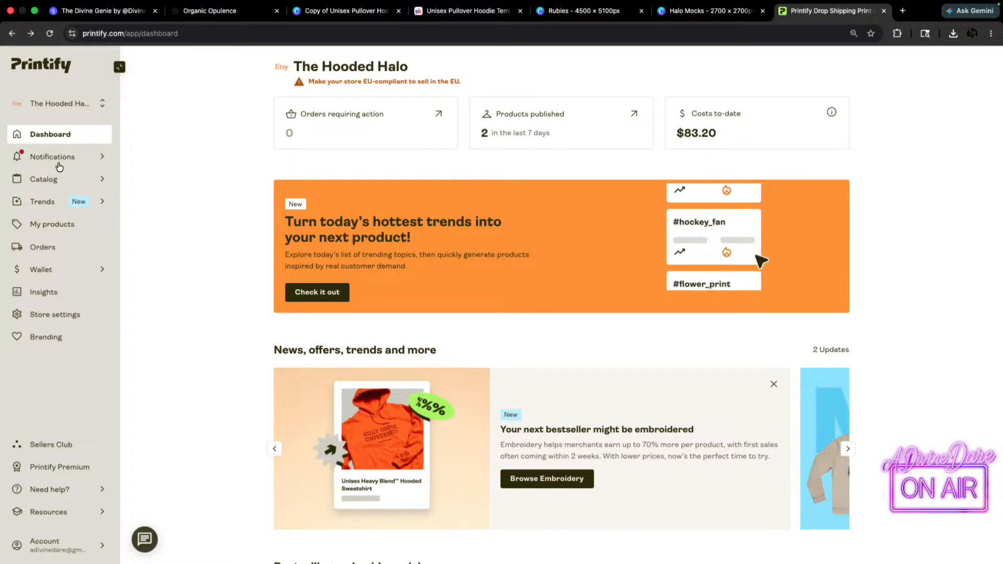
- Open the men's Sportswear category in the catalog and look through its first page of products for joggers
mouse_move(61, 173)
mouse_move(333, 61)
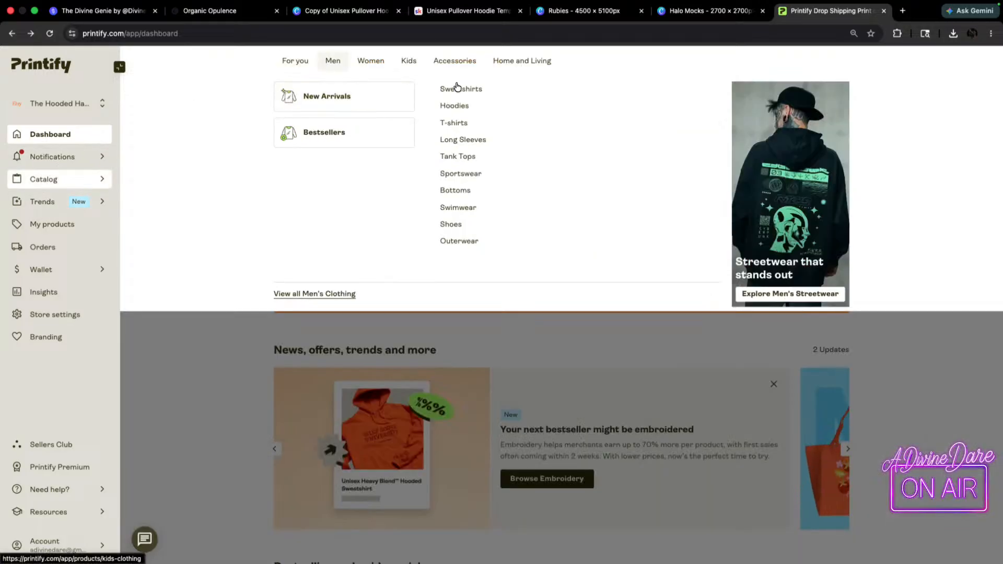
click(449, 173)
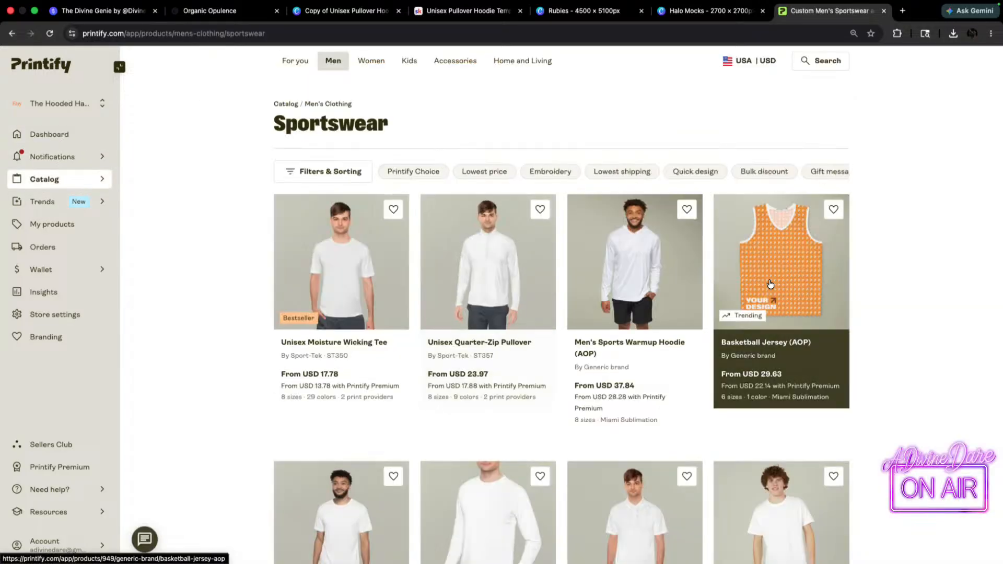
scroll(784, 272, down, 5)
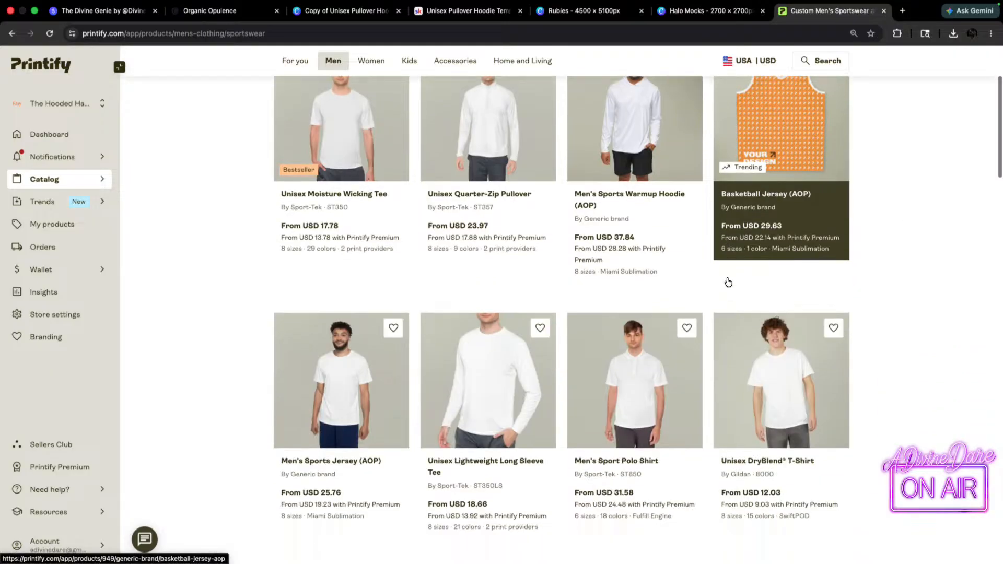
scroll(659, 315, down, 8)
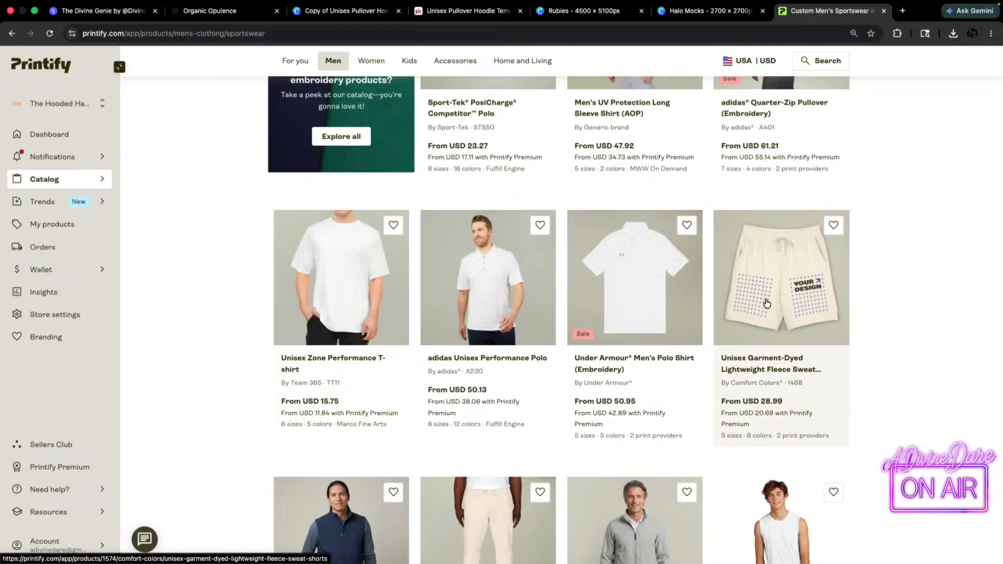
scroll(767, 302, down, 2)
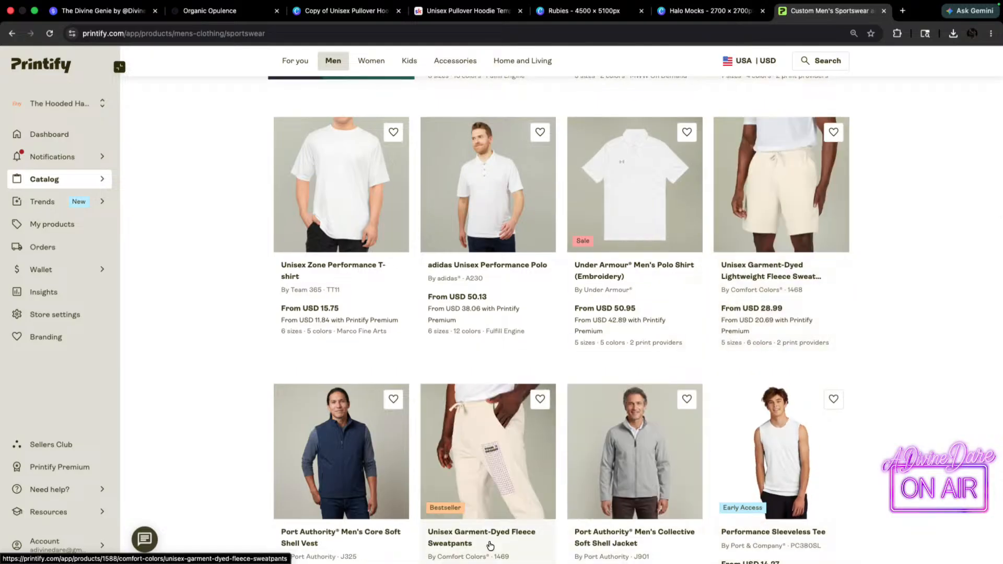
scroll(506, 460, down, 1)
scroll(506, 459, down, 4)
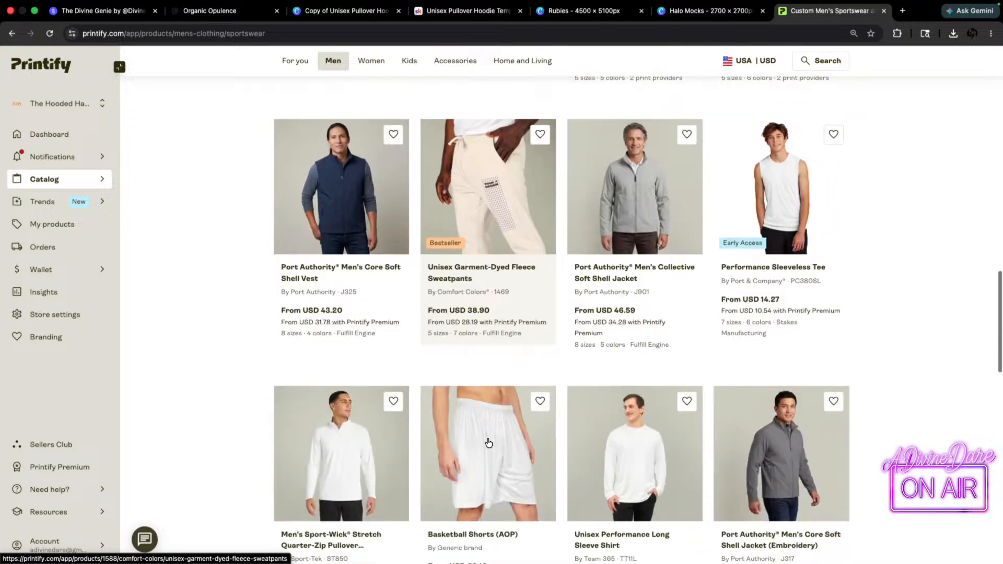
scroll(381, 432, down, 10)
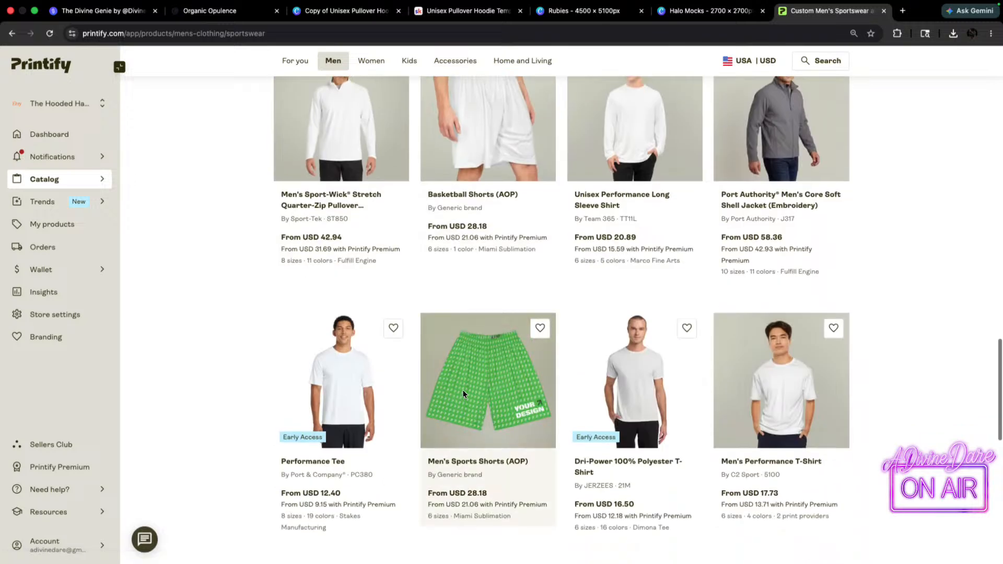
scroll(732, 383, down, 4)
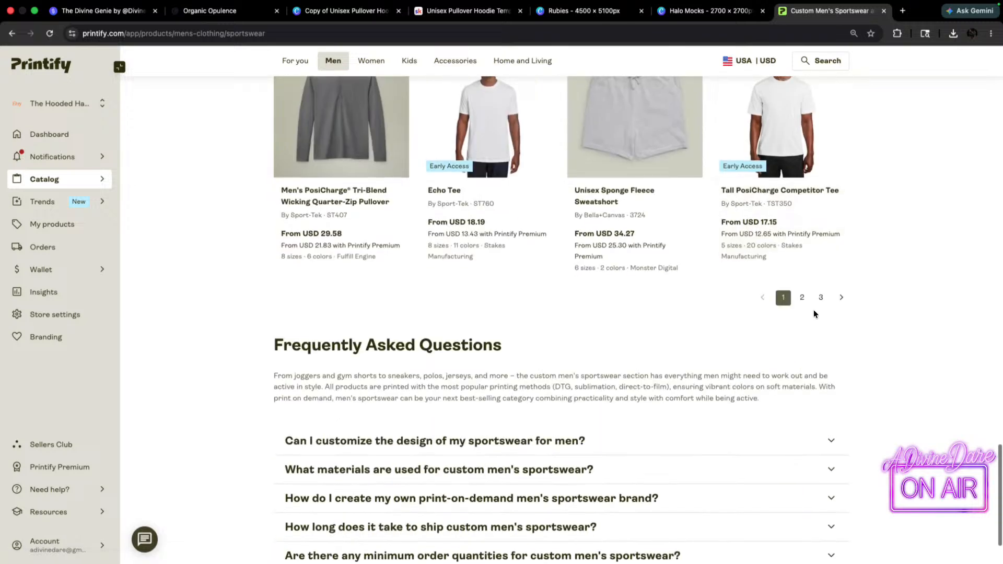
- Look through the second page of men's sportswear products down to the athletic joggers and basketball shorts
click(803, 296)
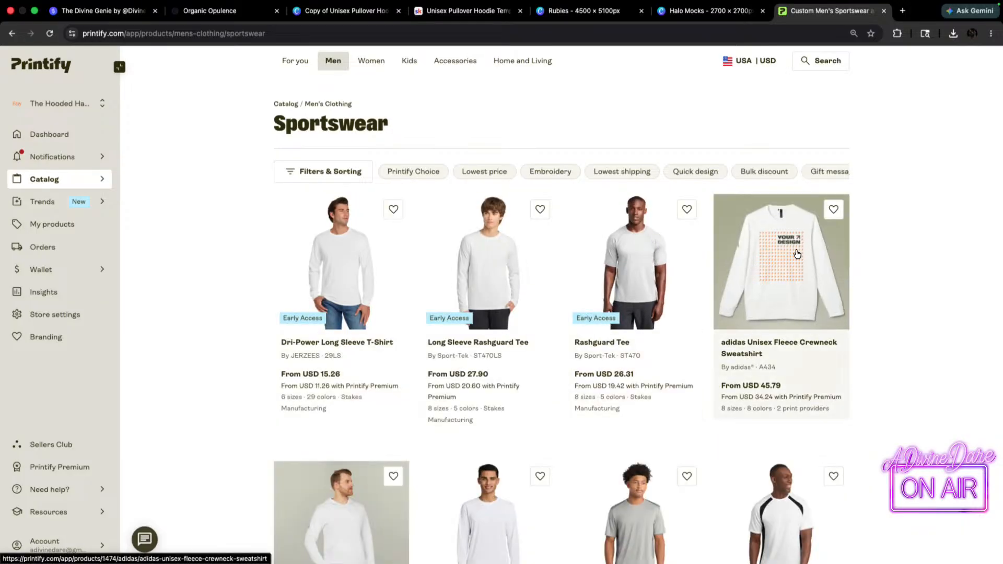
scroll(330, 249, down, 5)
scroll(331, 249, down, 4)
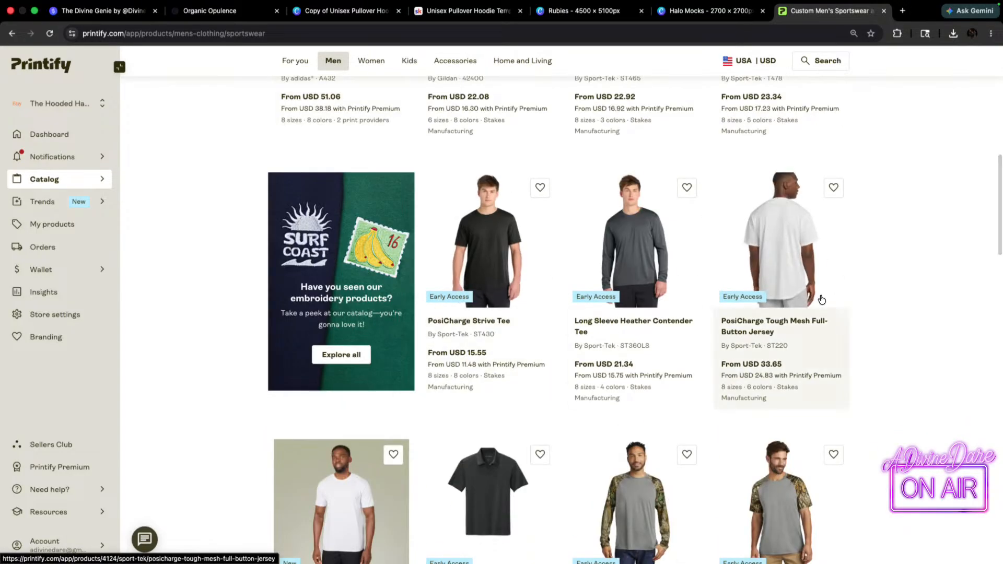
scroll(598, 261, down, 6)
scroll(442, 208, up, 1)
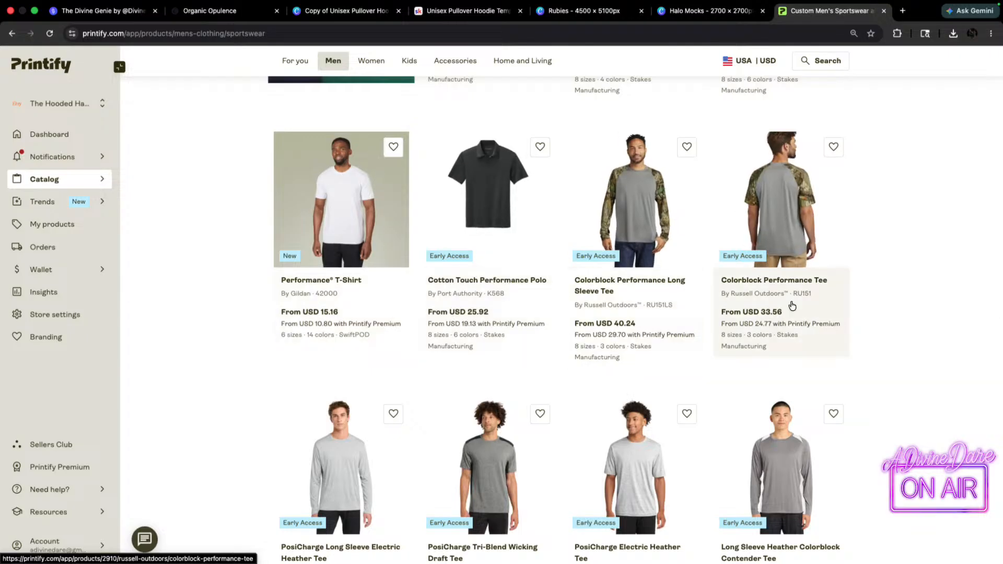
scroll(327, 304, down, 4)
scroll(327, 304, down, 4)
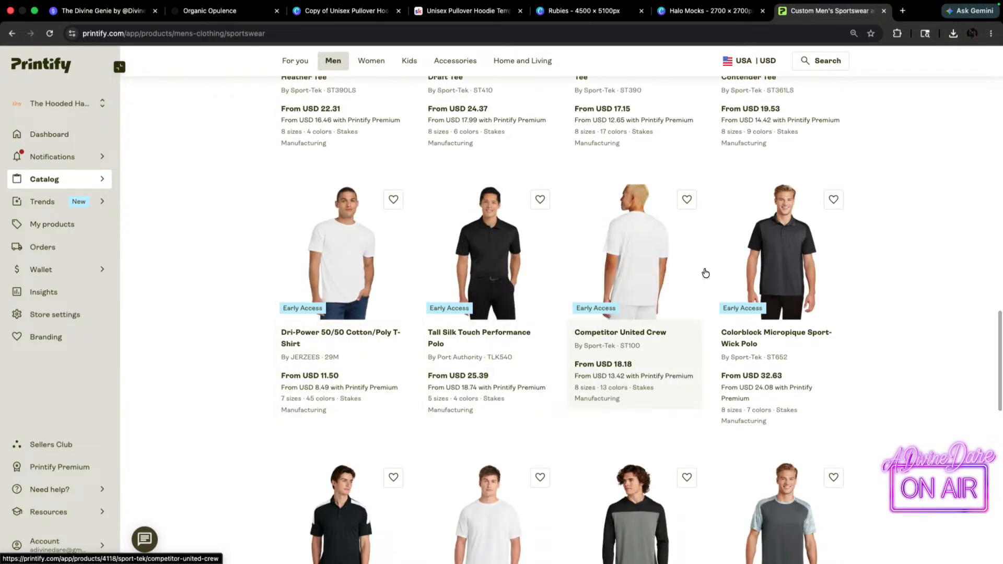
scroll(755, 312, down, 7)
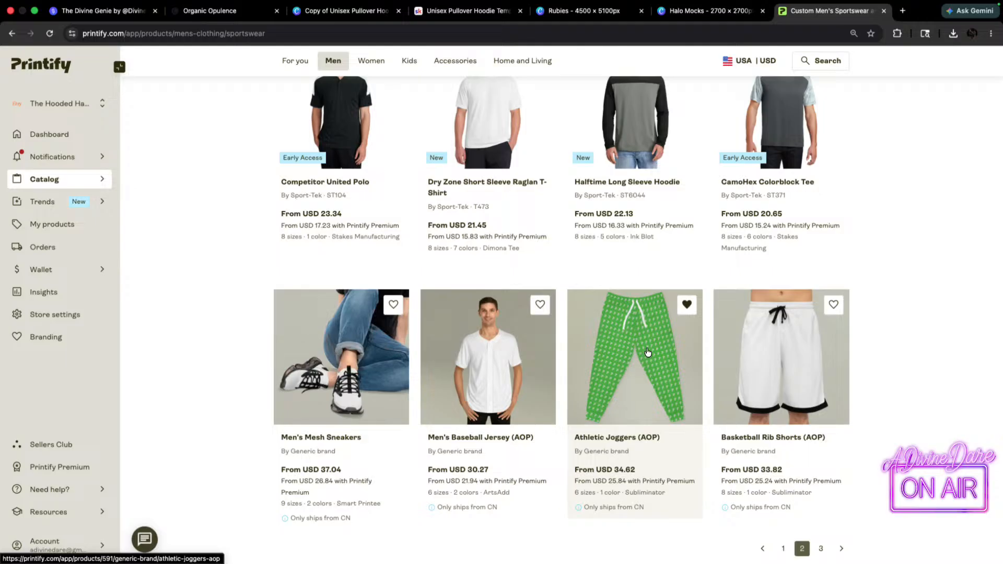
scroll(648, 352, down, 3)
scroll(652, 292, up, 3)
scroll(635, 252, up, 20)
- Search the catalog for "jogger" and look through the resulting pants, shorts and leggings
mouse_move(523, 60)
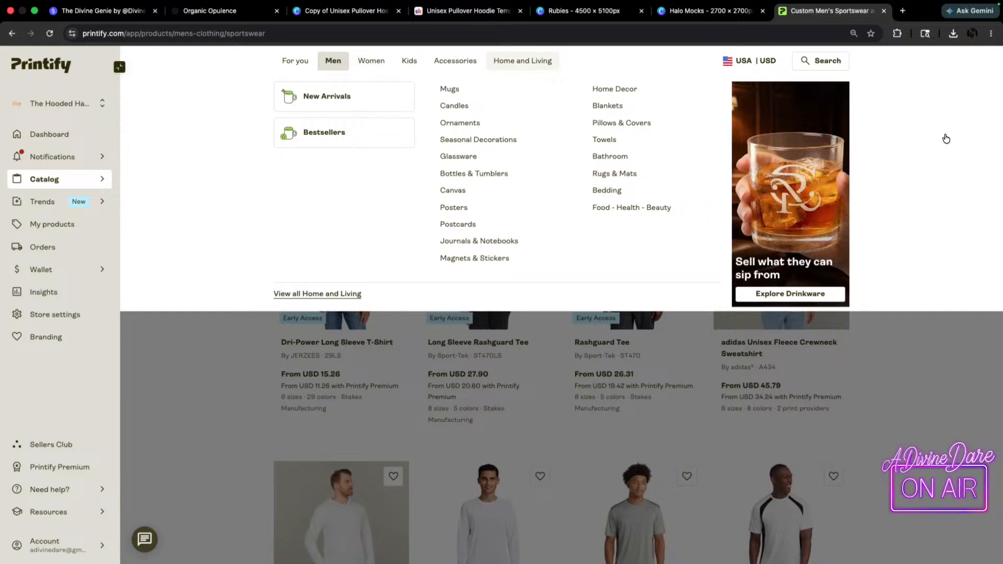
click(824, 67)
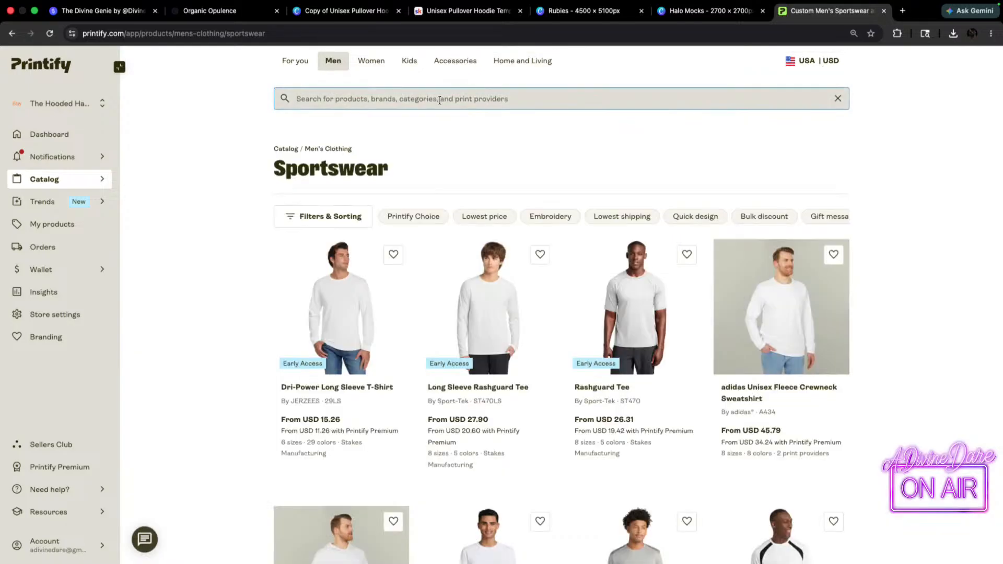
text(jogger)
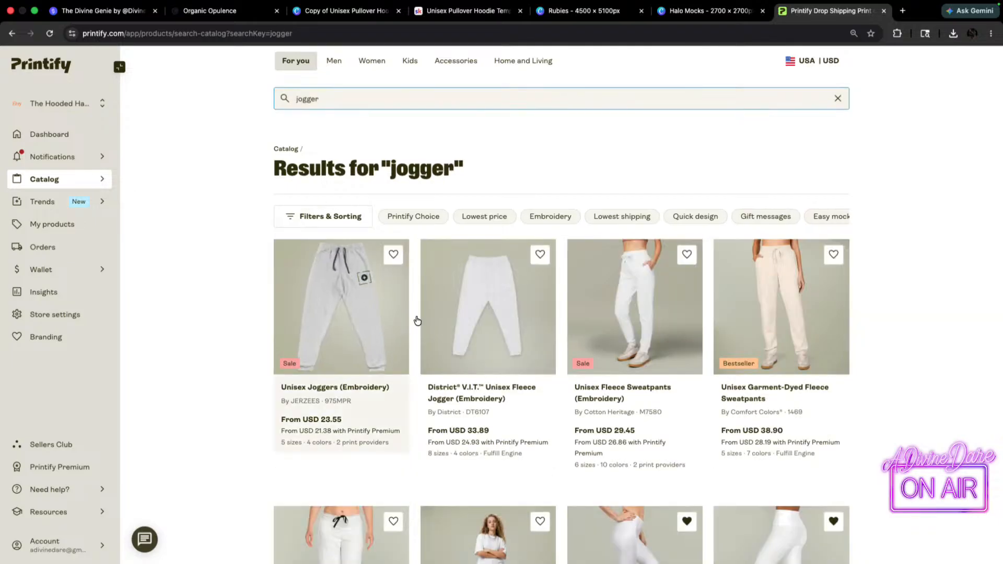
scroll(826, 287, down, 5)
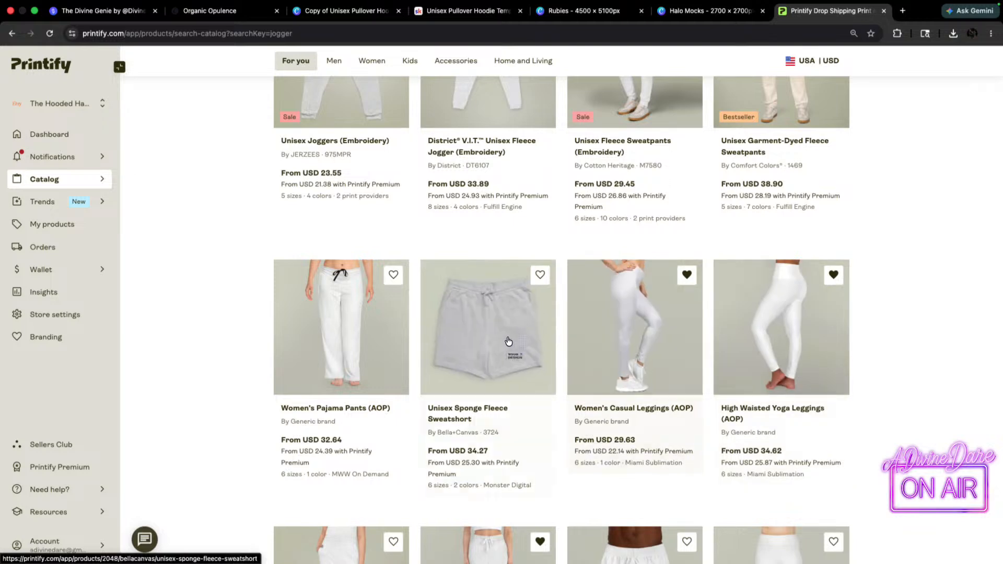
scroll(324, 357, down, 5)
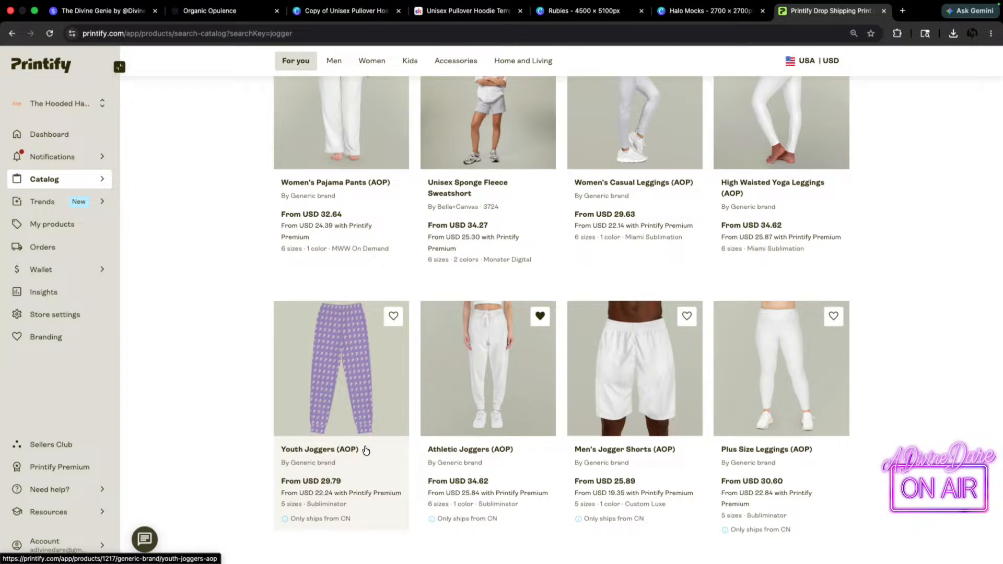
scroll(755, 436, up, 5)
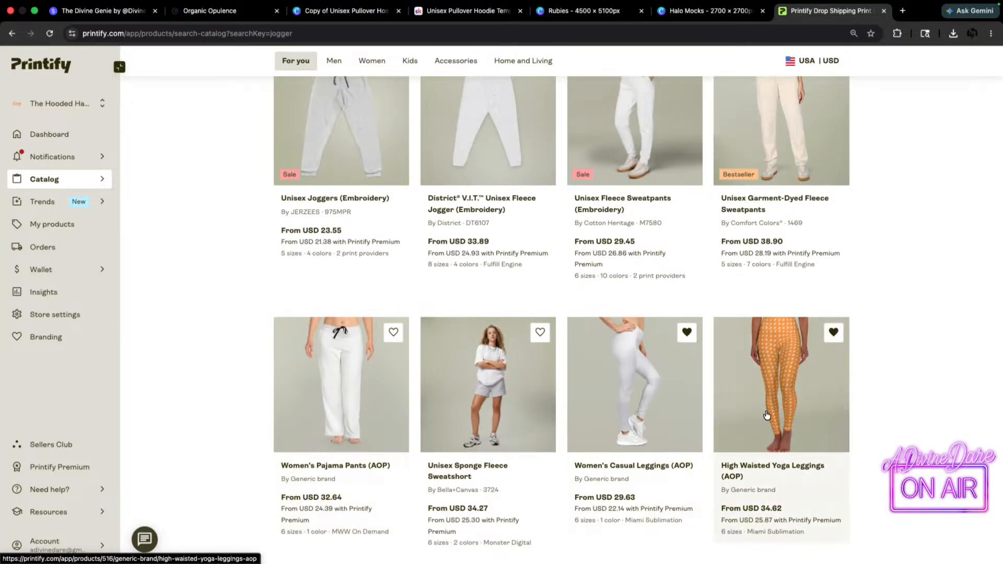
scroll(765, 416, up, 3)
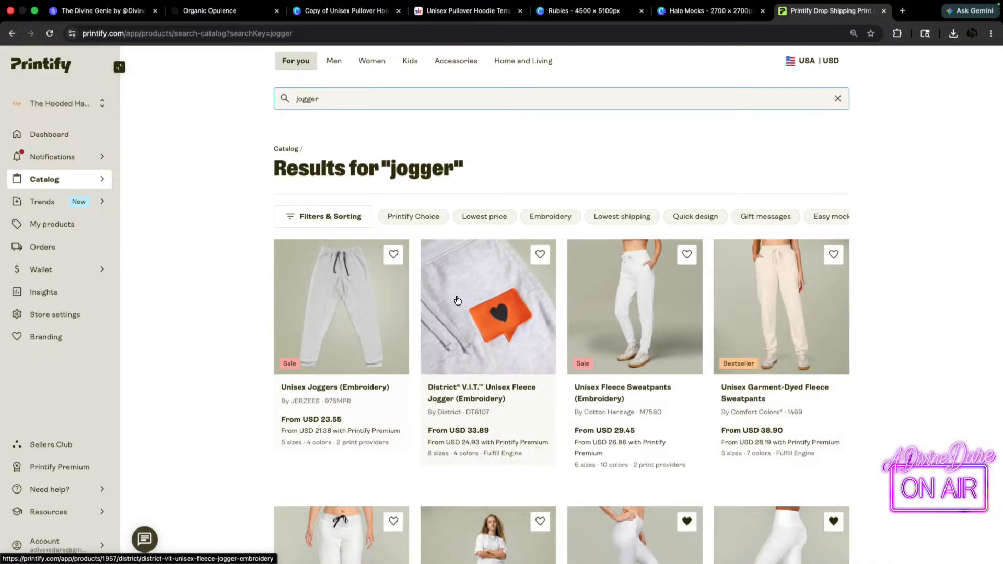
- Return to the men's Sportswear category and open the Athletic Joggers (AOP) product from its second page
click(333, 61)
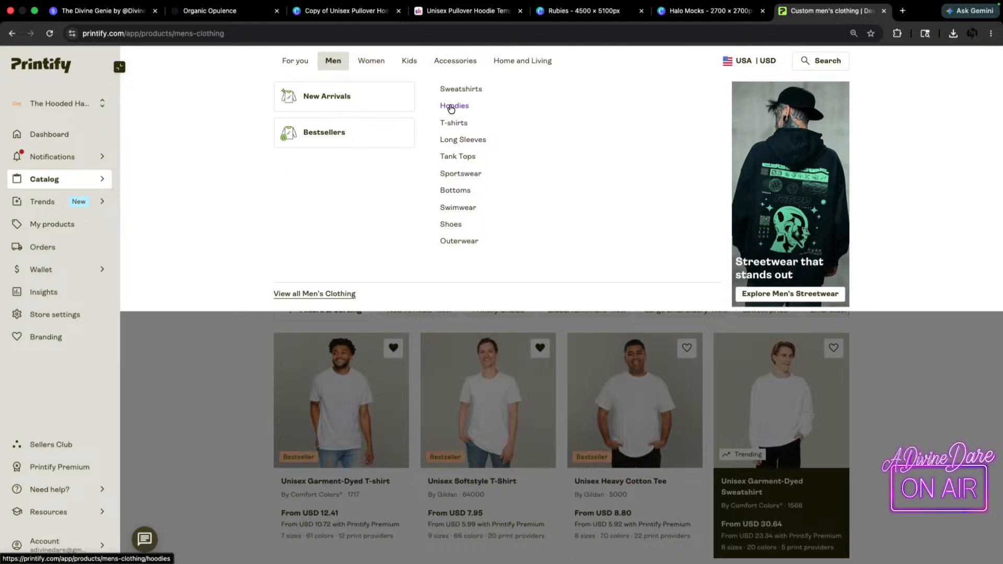
click(462, 174)
scroll(704, 303, down, 6)
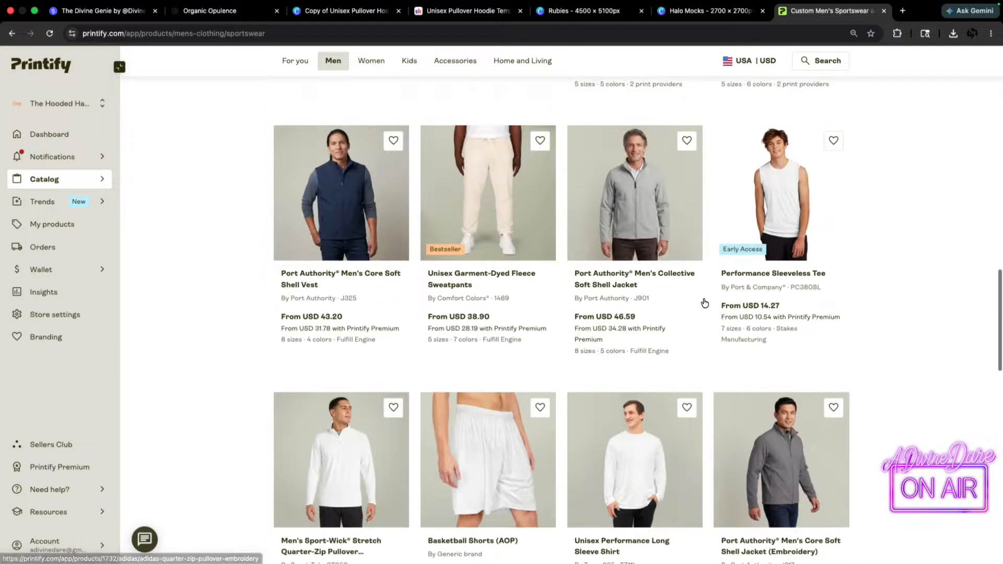
scroll(703, 304, down, 10)
scroll(730, 384, up, 5)
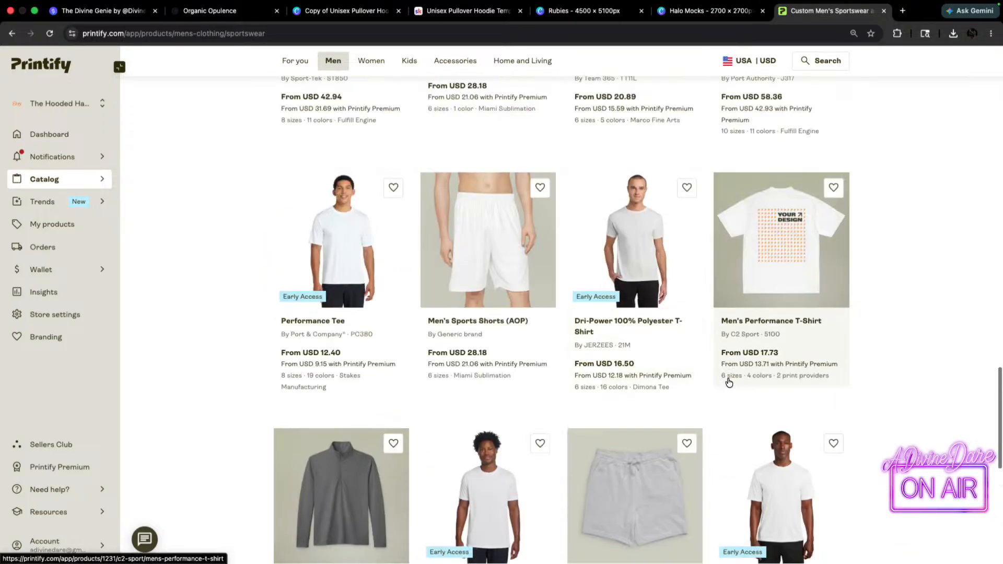
scroll(730, 384, down, 5)
click(803, 398)
scroll(576, 318, down, 4)
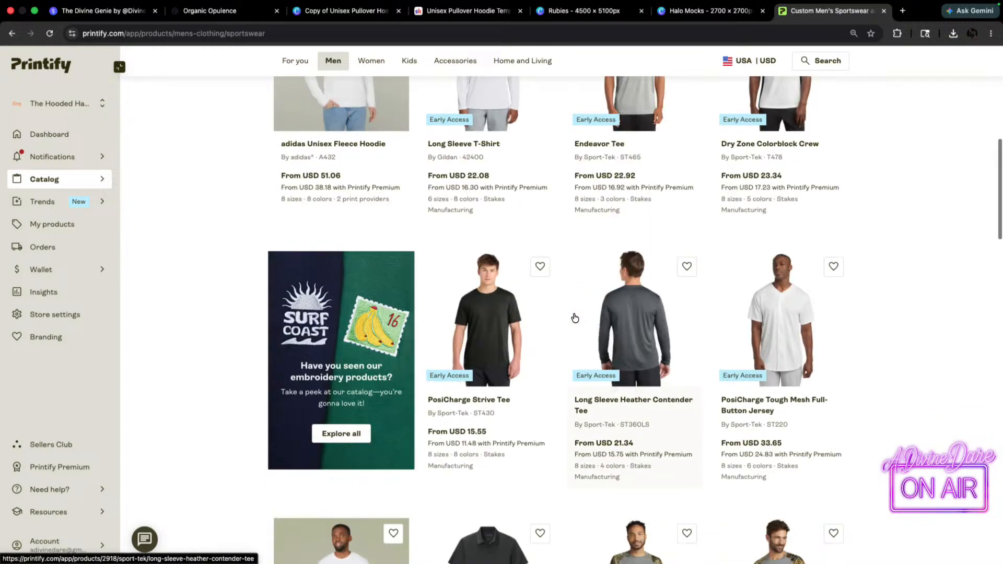
scroll(576, 318, down, 12)
scroll(555, 315, down, 12)
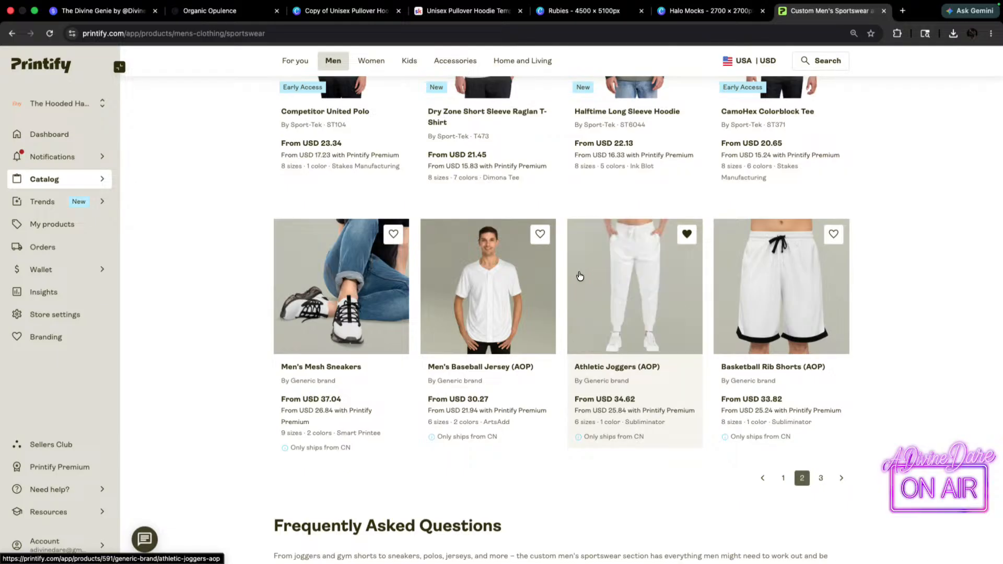
click(657, 285)
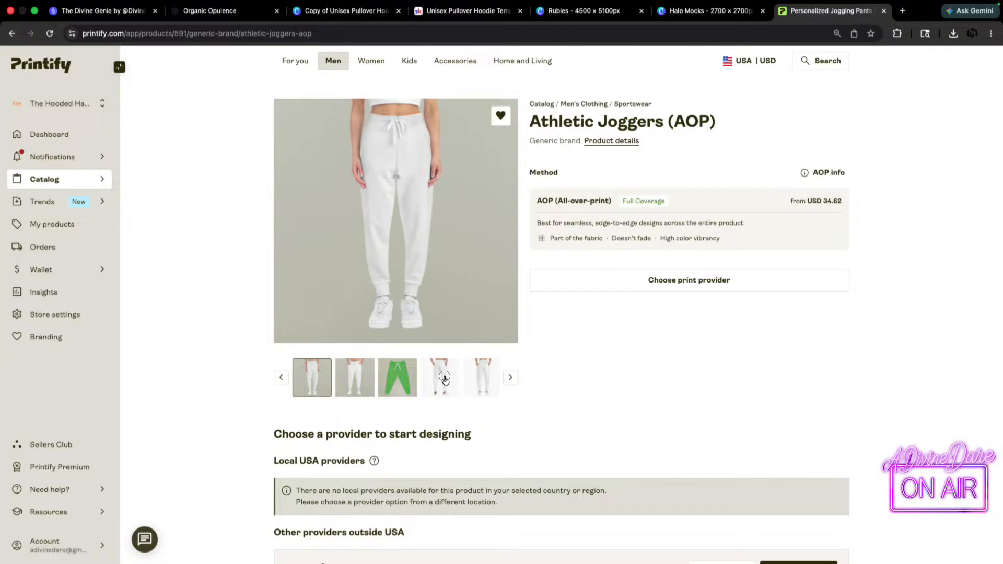
- Check the joggers' back and front photos and print provider details, and start designing them with Subliminator
click(480, 379)
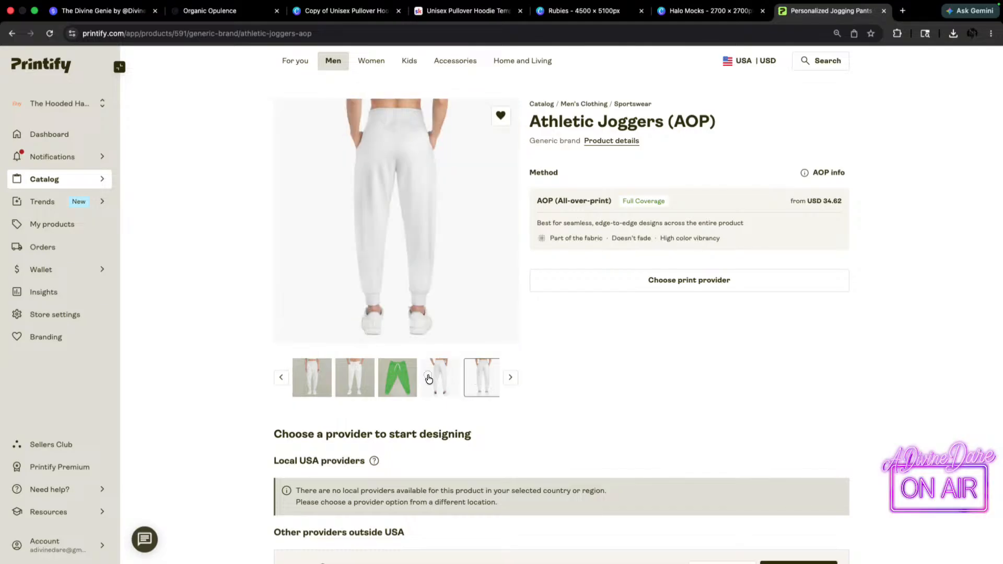
click(356, 382)
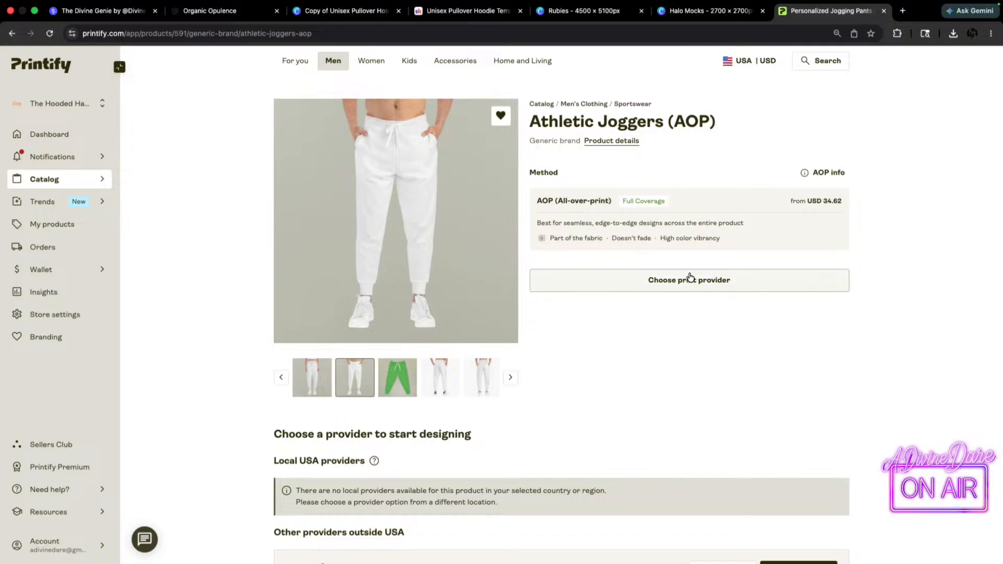
click(715, 284)
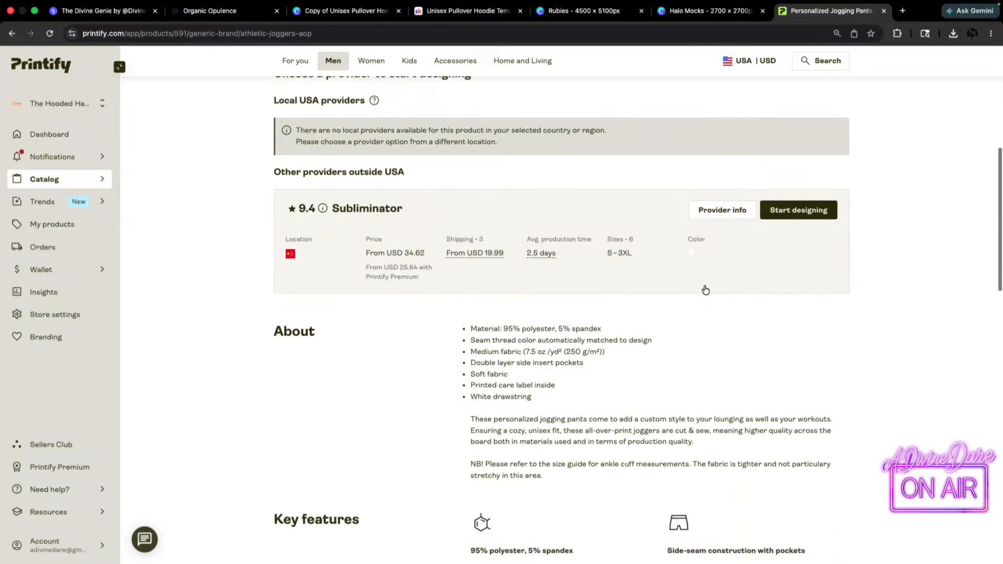
scroll(472, 288, up, 4)
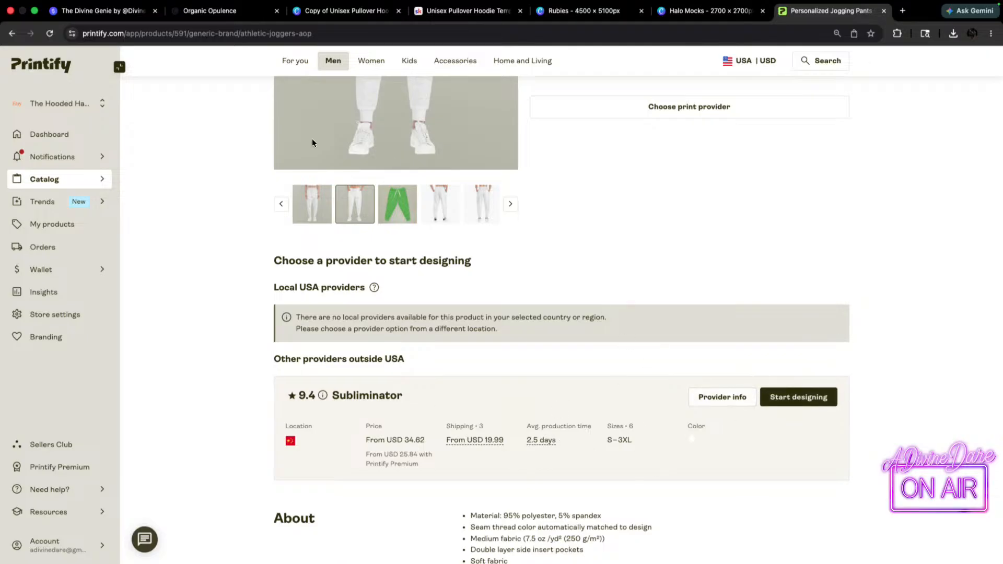
scroll(484, 247, up, 3)
scroll(743, 448, down, 10)
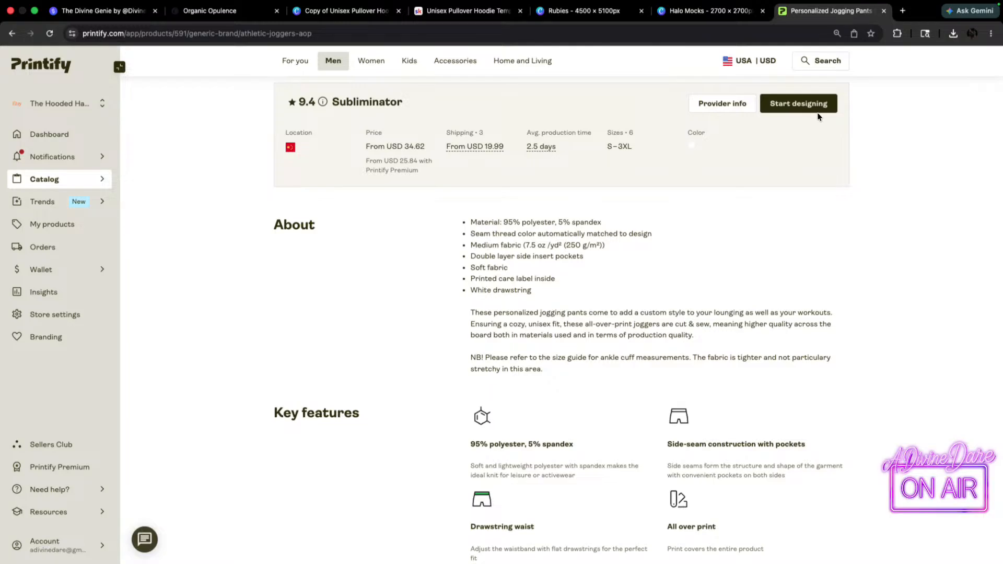
click(801, 106)
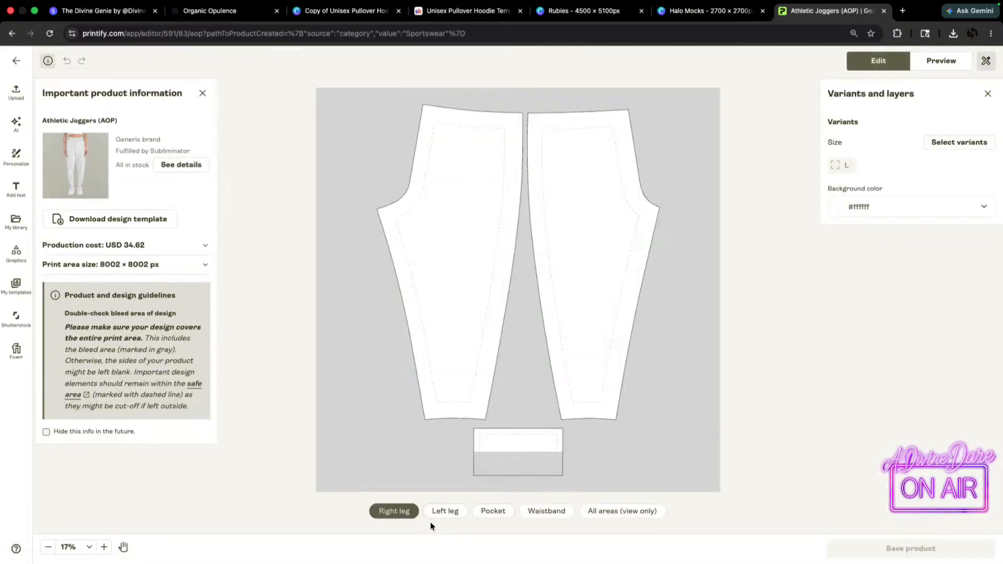
- Look through the left leg, pocket, waistband and all-areas views, return to the right leg and open the library of uploaded images
click(446, 511)
click(493, 511)
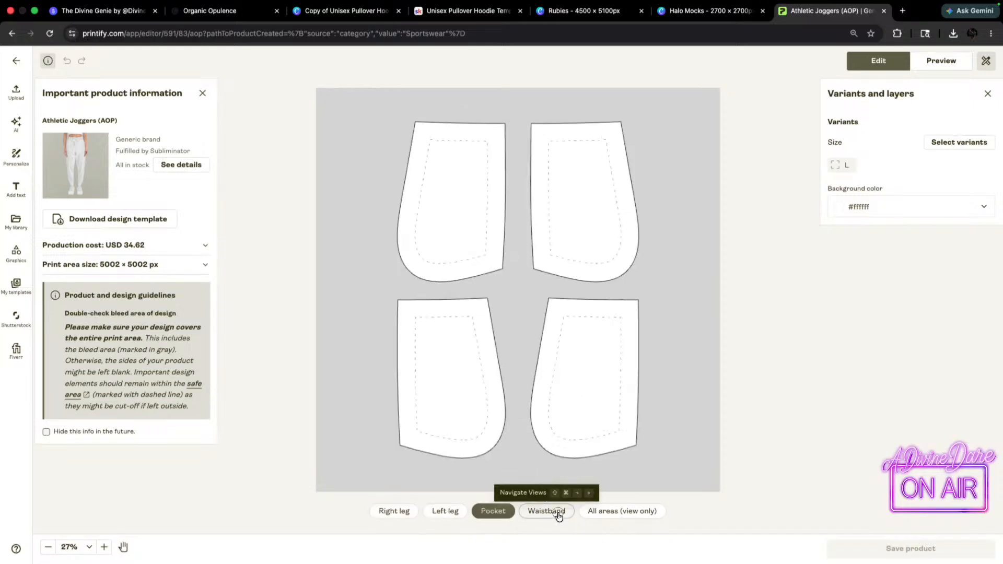
click(547, 511)
click(609, 512)
click(394, 511)
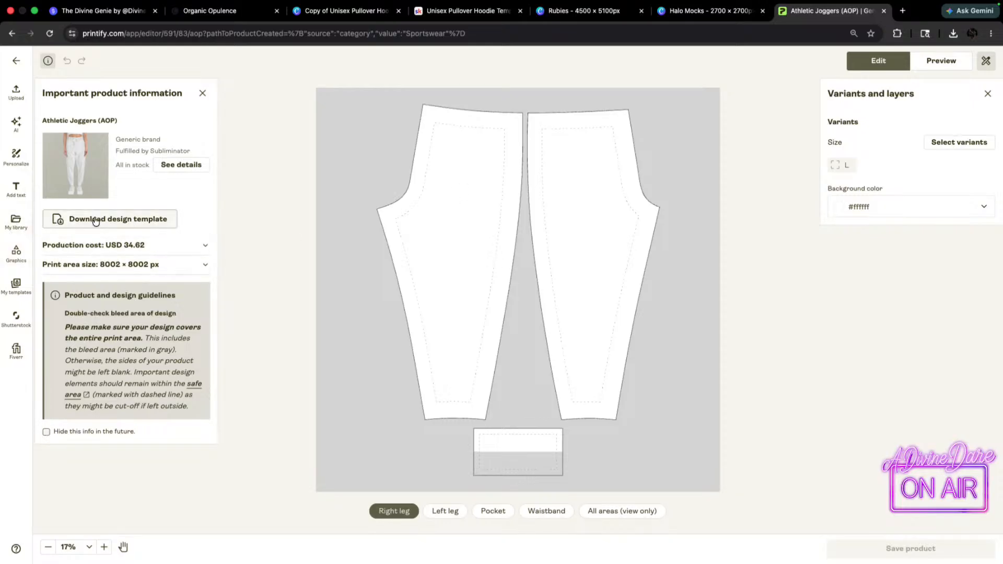
click(16, 222)
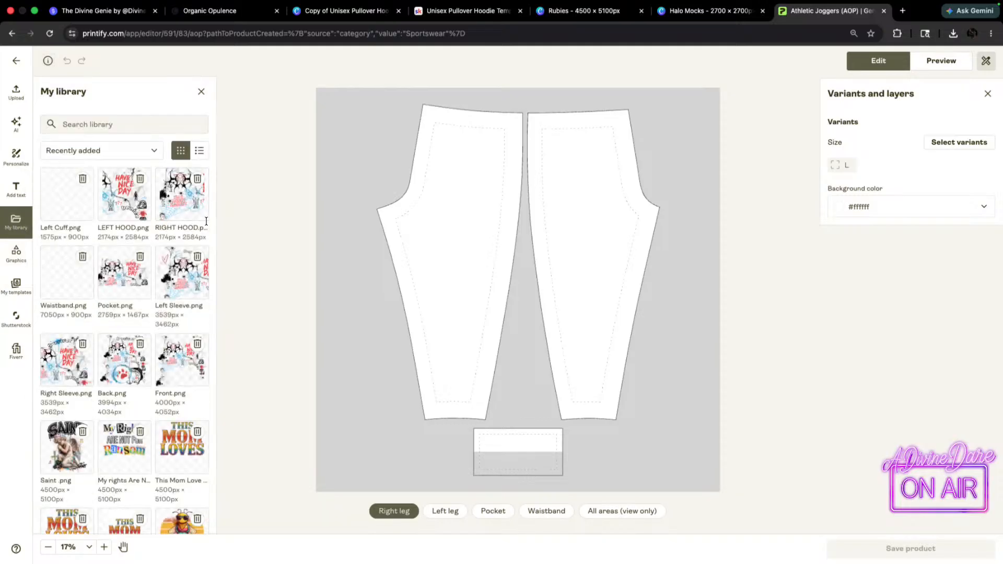
- Try Back.png from the library on the right leg, scaled to about 134% and positioned over the upper part of both panels
click(115, 358)
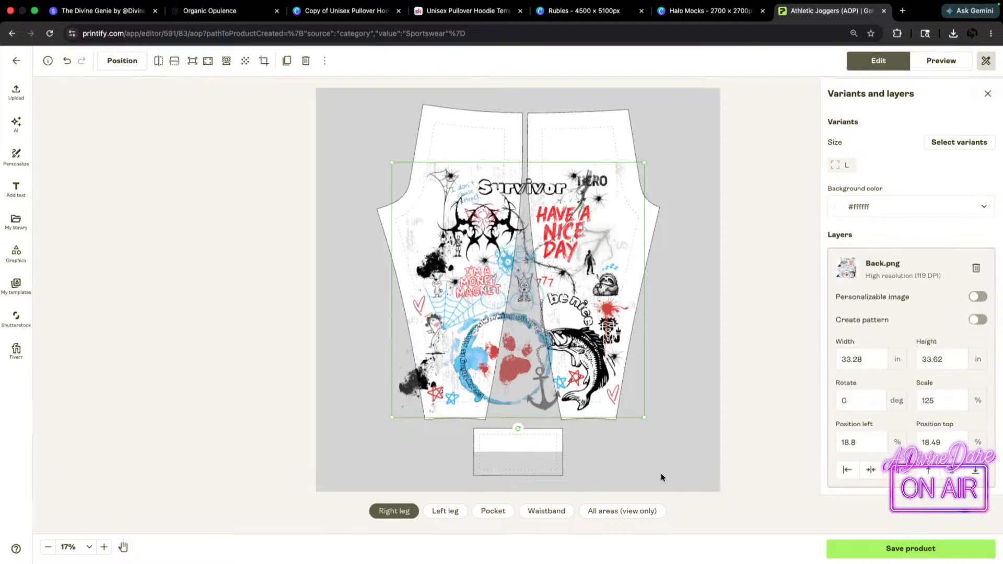
drag(577, 407, 491, 349)
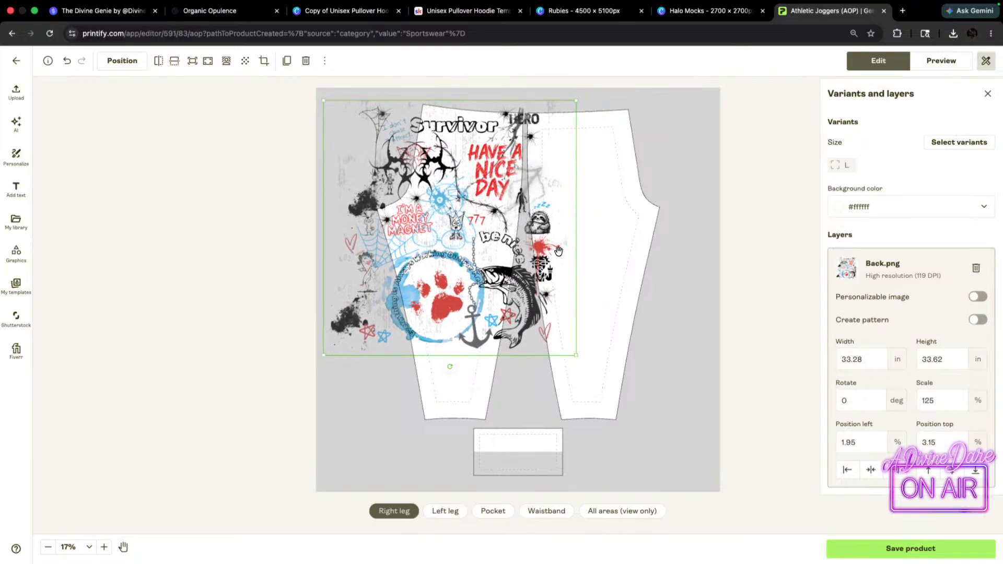
drag(556, 255, 498, 324)
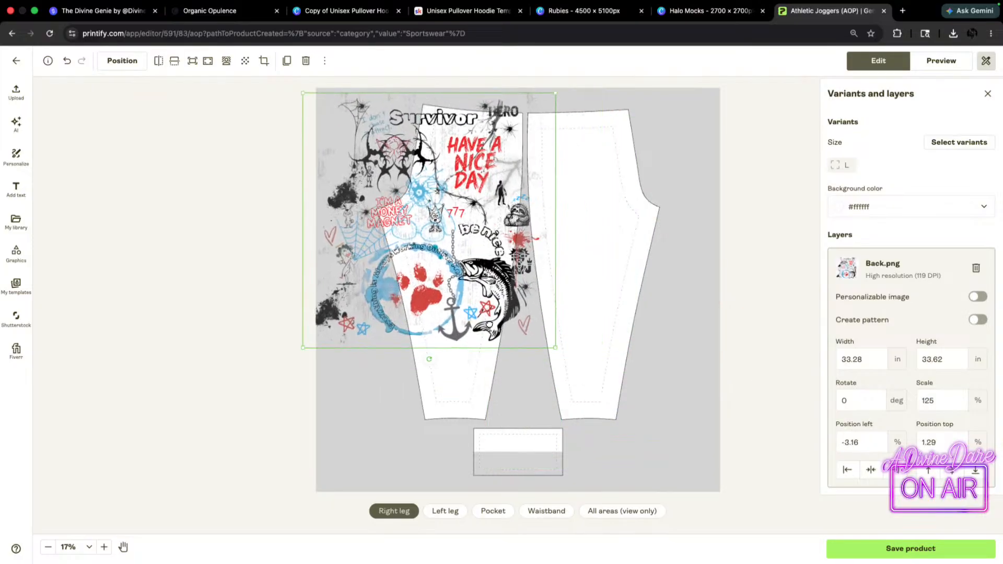
drag(553, 349, 550, 406)
drag(471, 332, 532, 321)
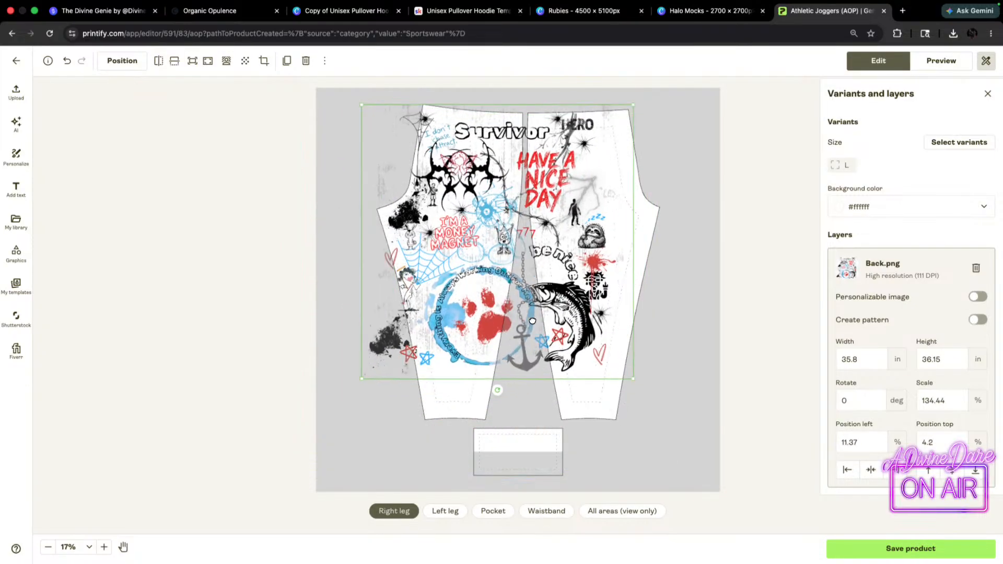
- Delete Back.png from the right leg and undo the deletion
key(Delete)
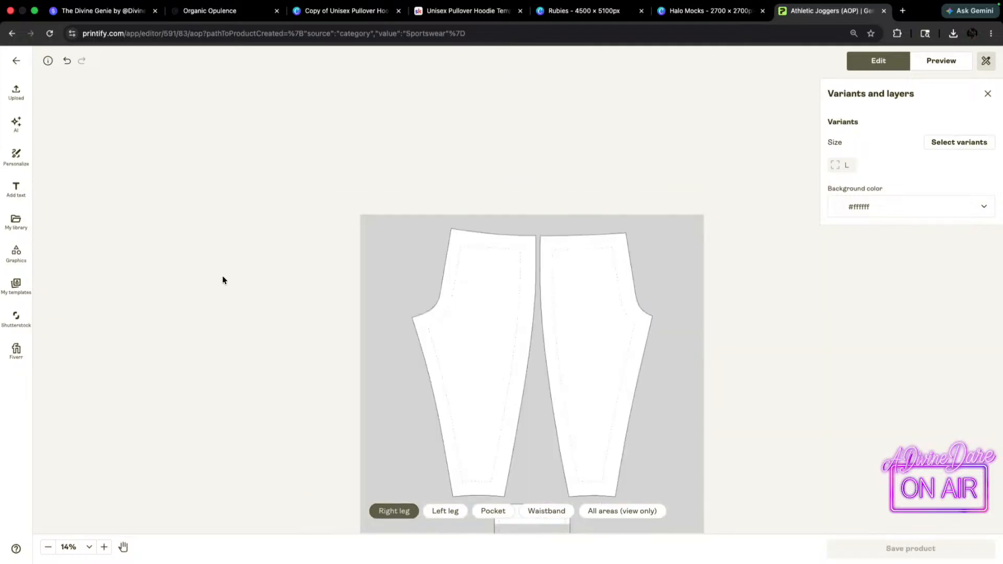
click(67, 61)
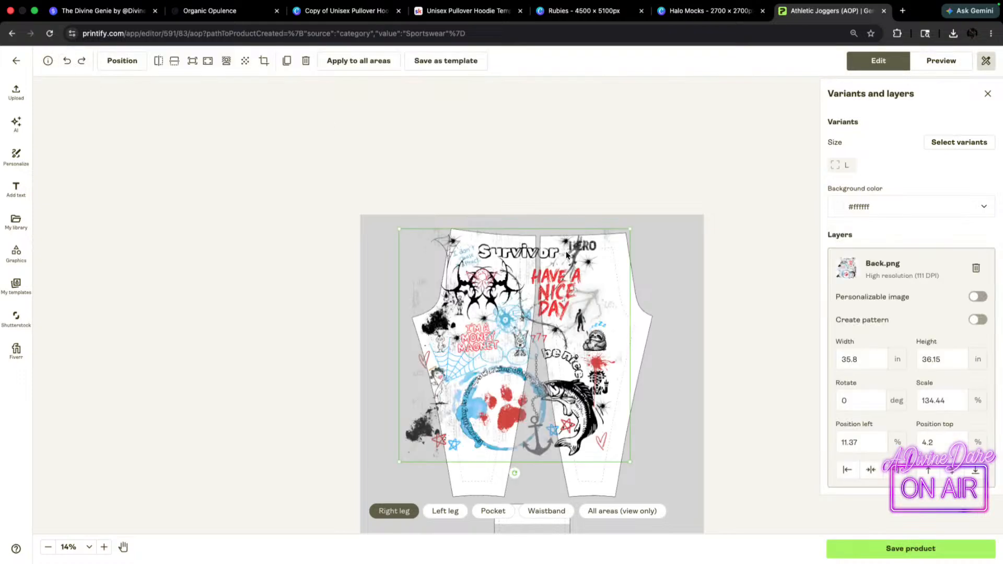
scroll(588, 290, up, 6)
scroll(587, 290, down, 3)
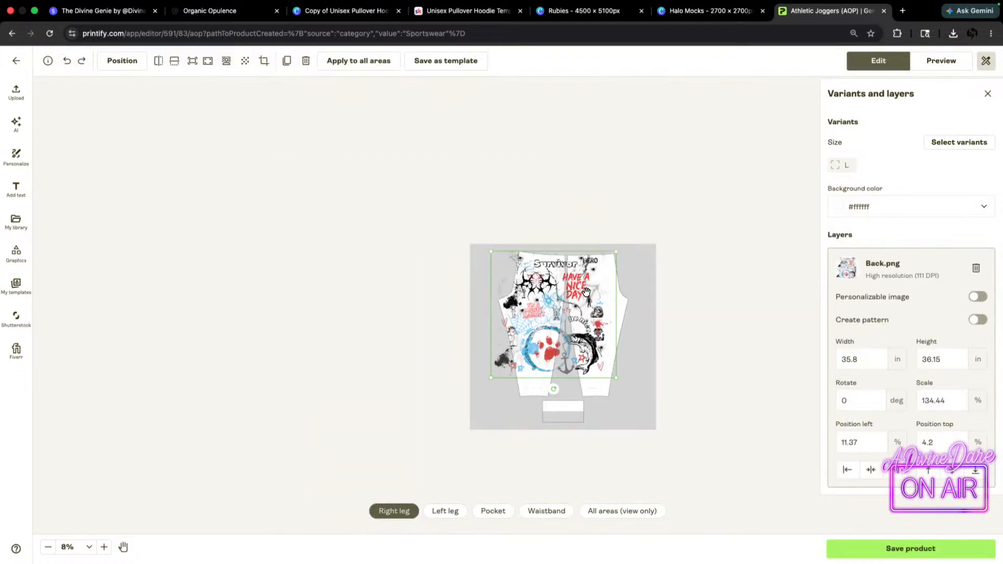
scroll(586, 292, up, 1)
scroll(586, 293, up, 1)
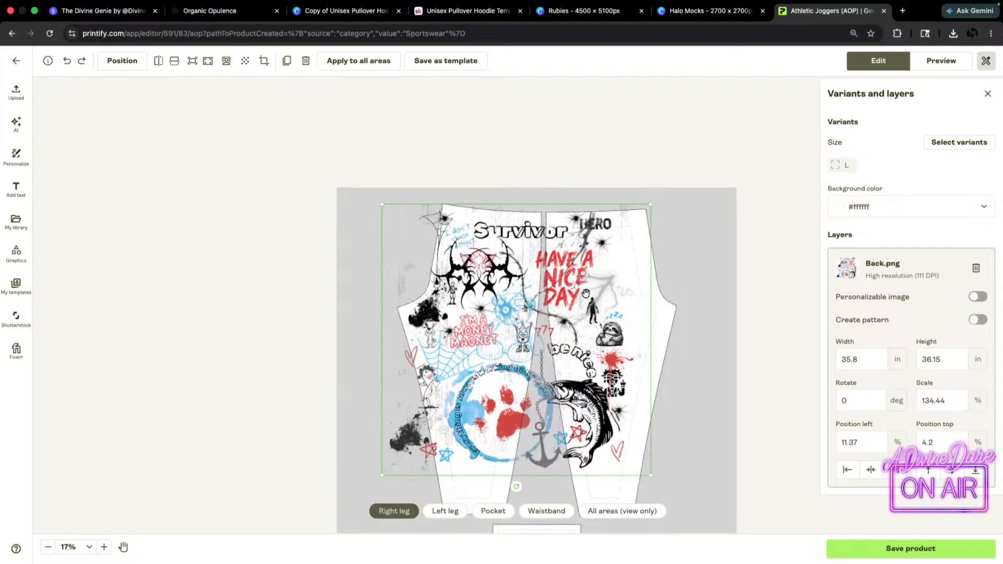
- Look through the left leg, pocket, waistband and all-areas views with the placed artwork, and return to the right leg
click(438, 514)
click(495, 512)
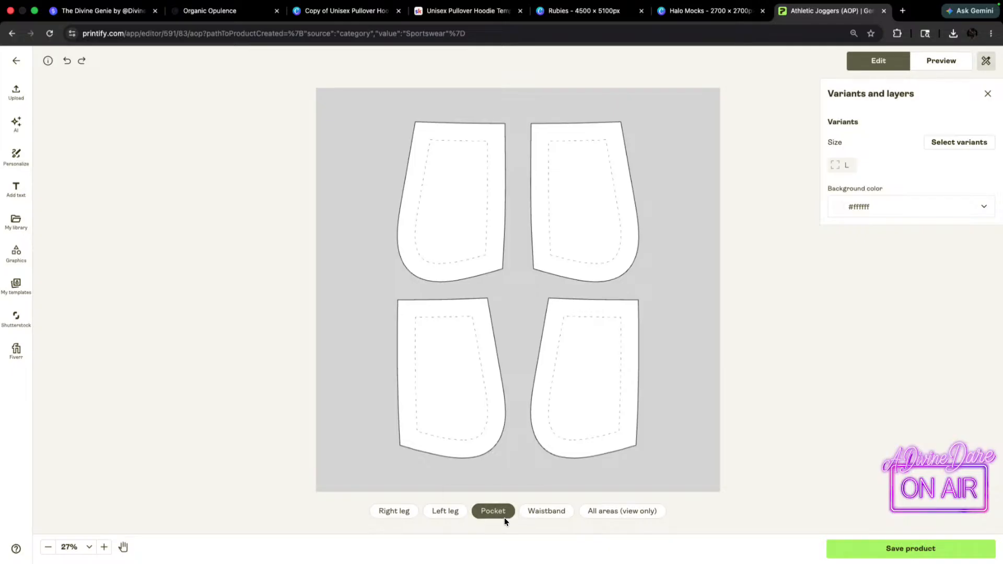
click(547, 517)
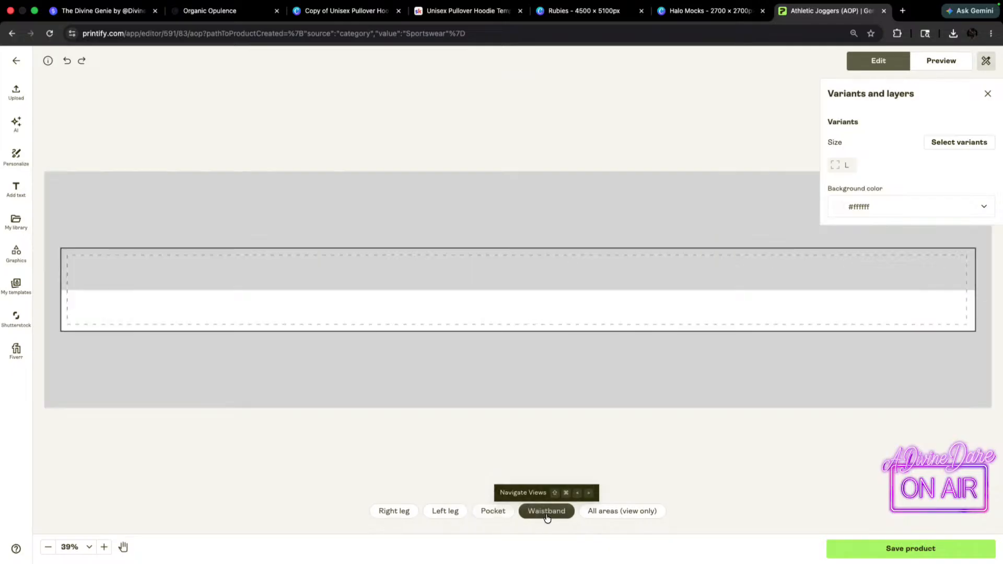
click(642, 512)
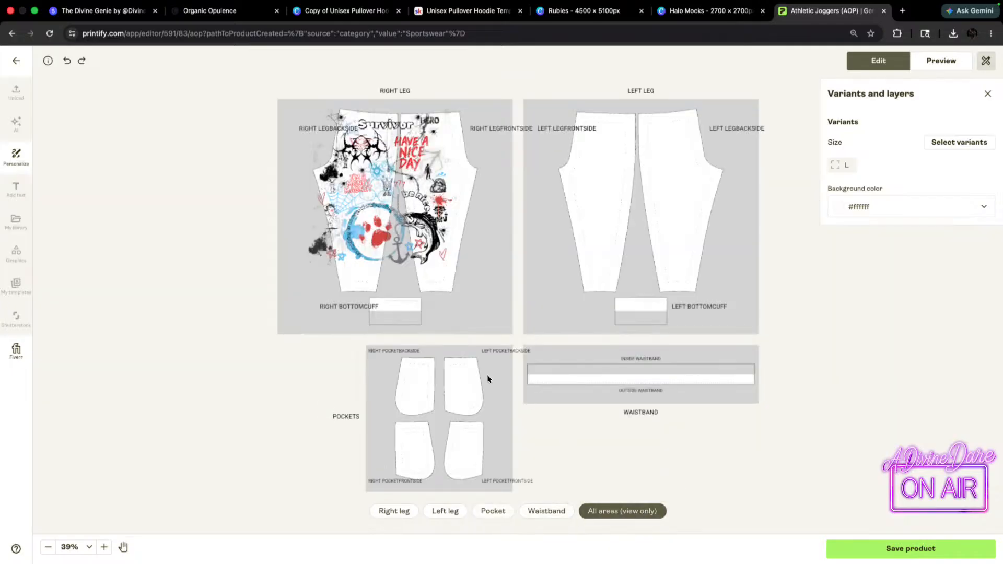
click(382, 509)
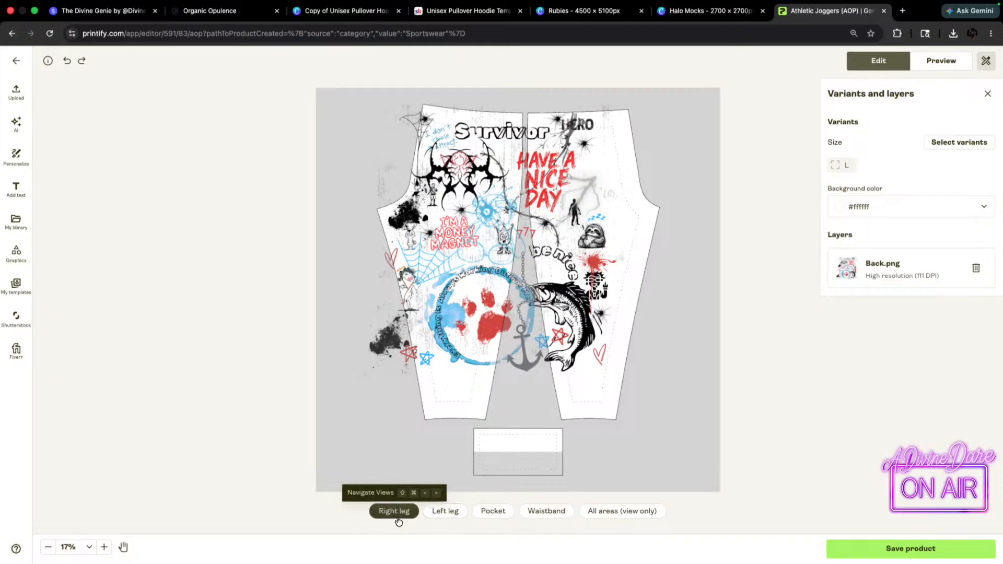
- Remove Back.png from the right leg and close the joggers editor to go back to the product page
click(489, 258)
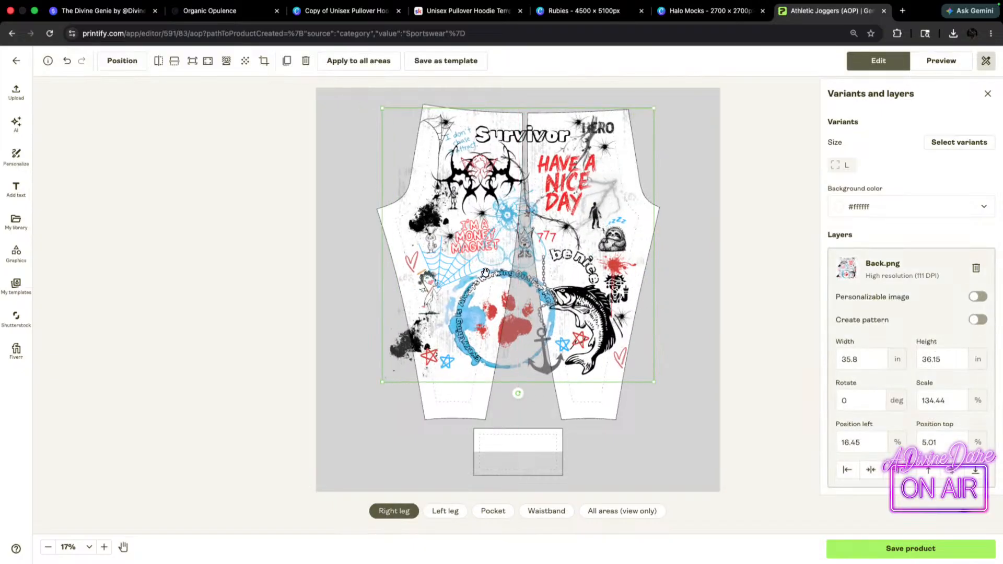
key(Delete)
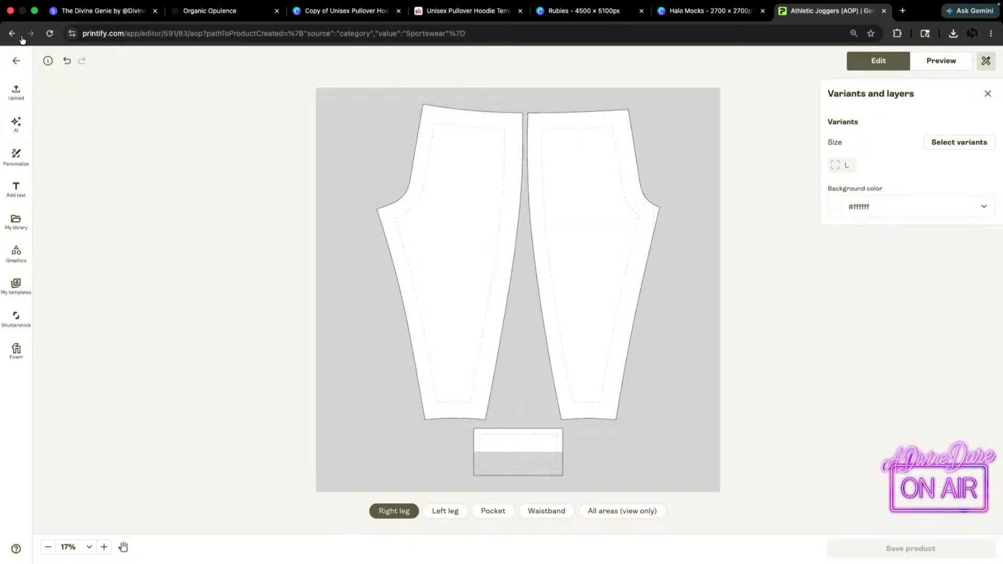
click(703, 11)
click(804, 16)
click(17, 61)
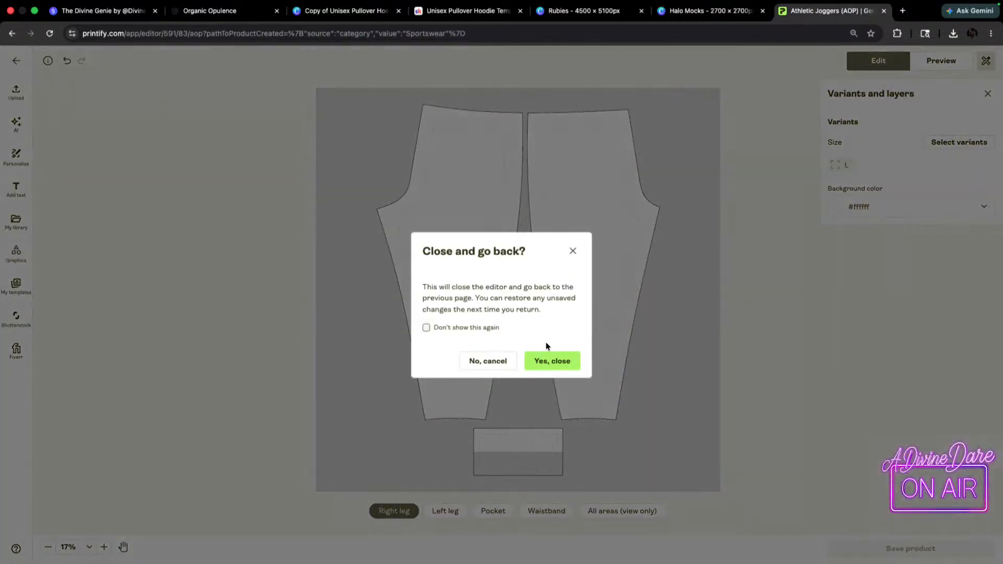
click(564, 360)
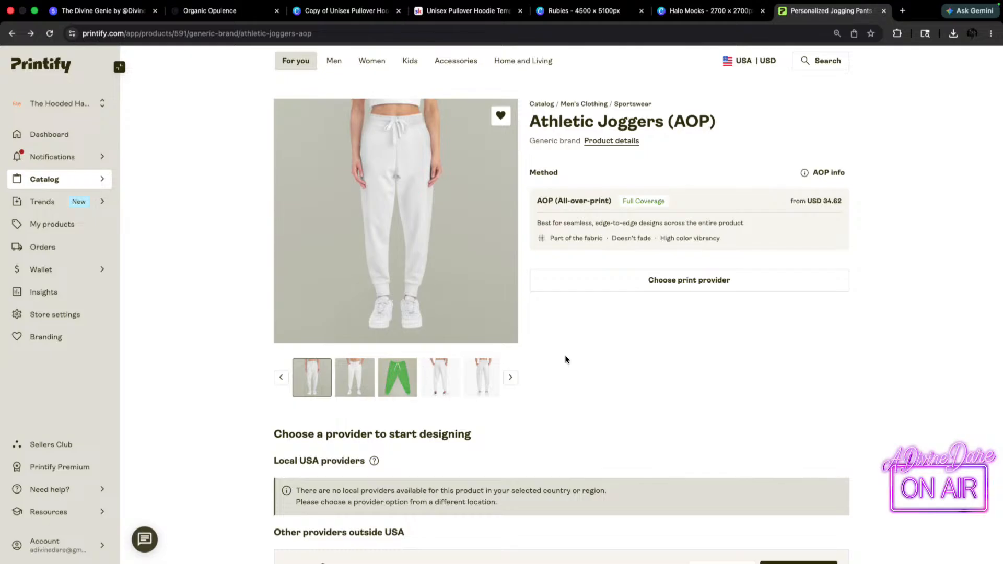
- Review the Athletic Joggers (AOP) provider details and start a new design with Subliminator
scroll(444, 397, down, 6)
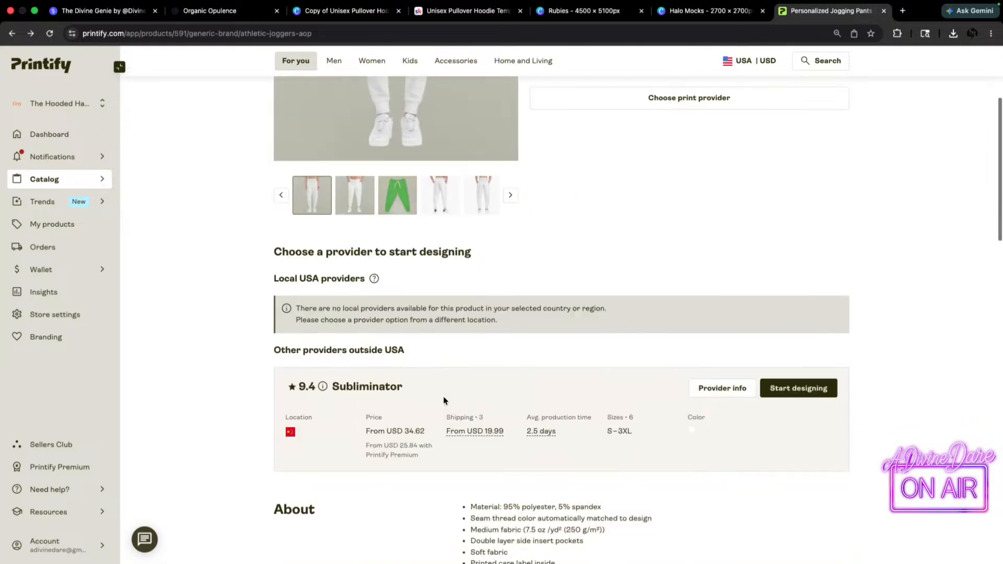
scroll(356, 384, up, 6)
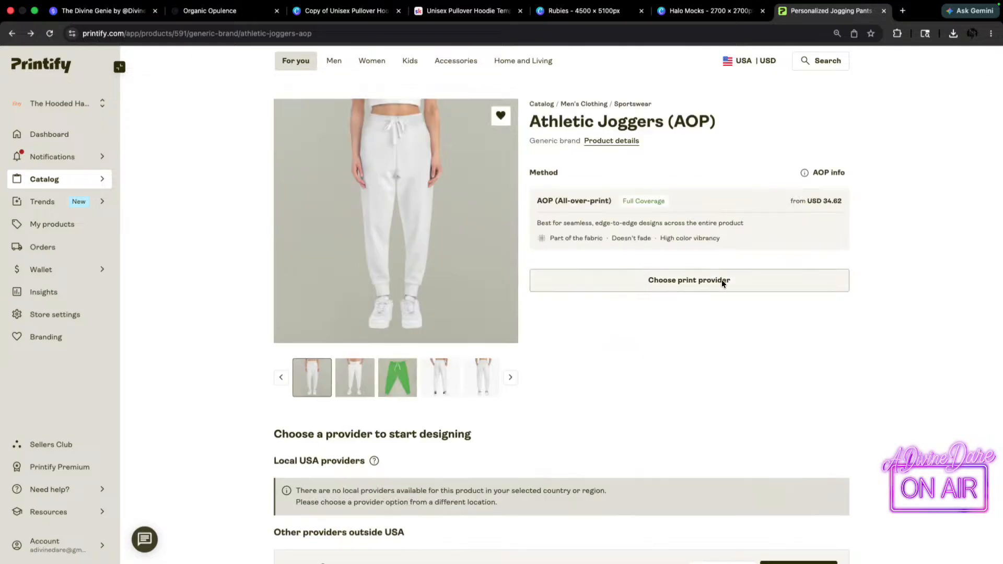
click(682, 281)
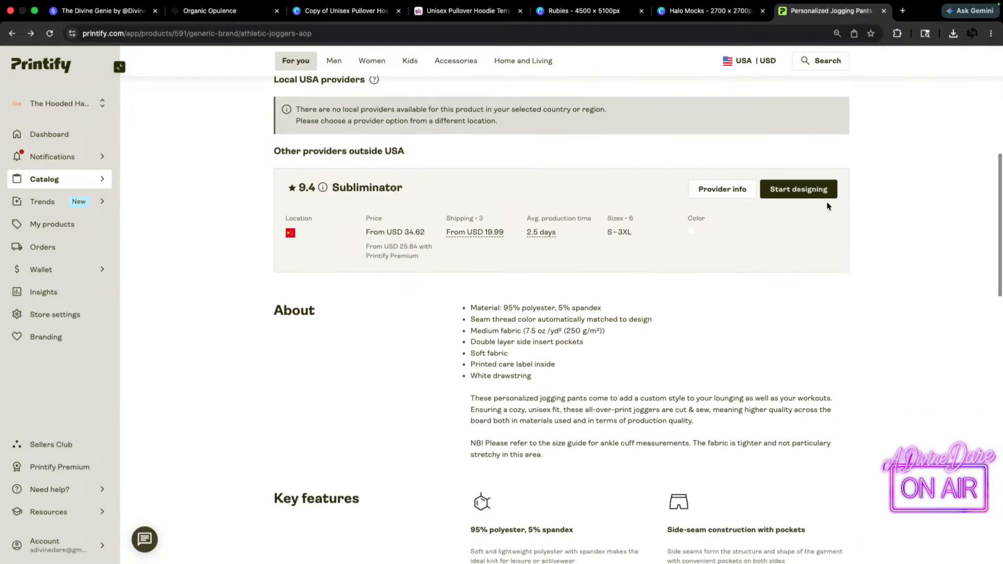
click(784, 189)
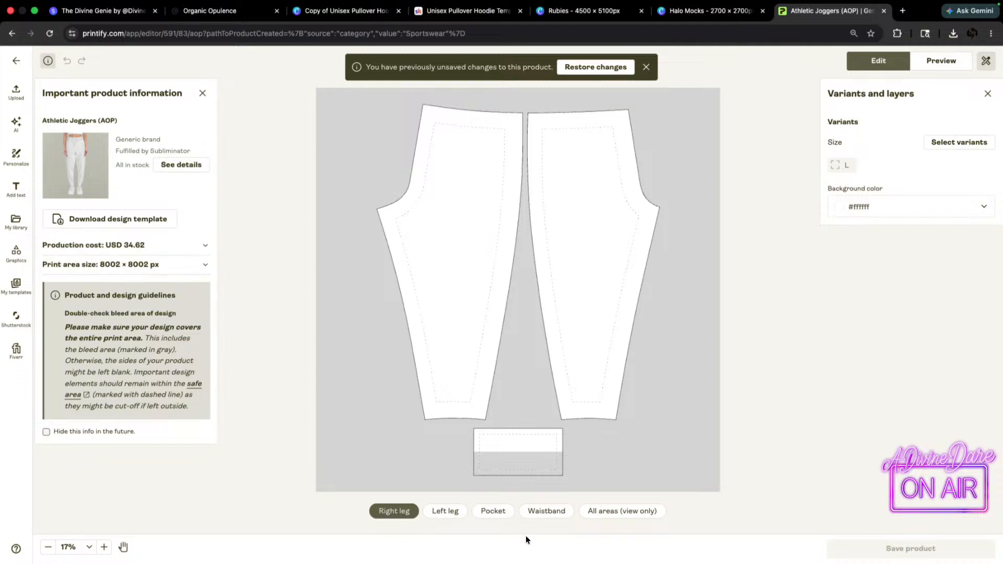
- Check the print area sizes in the left leg, pocket and waistband views, view all areas, and return to the right leg
click(457, 512)
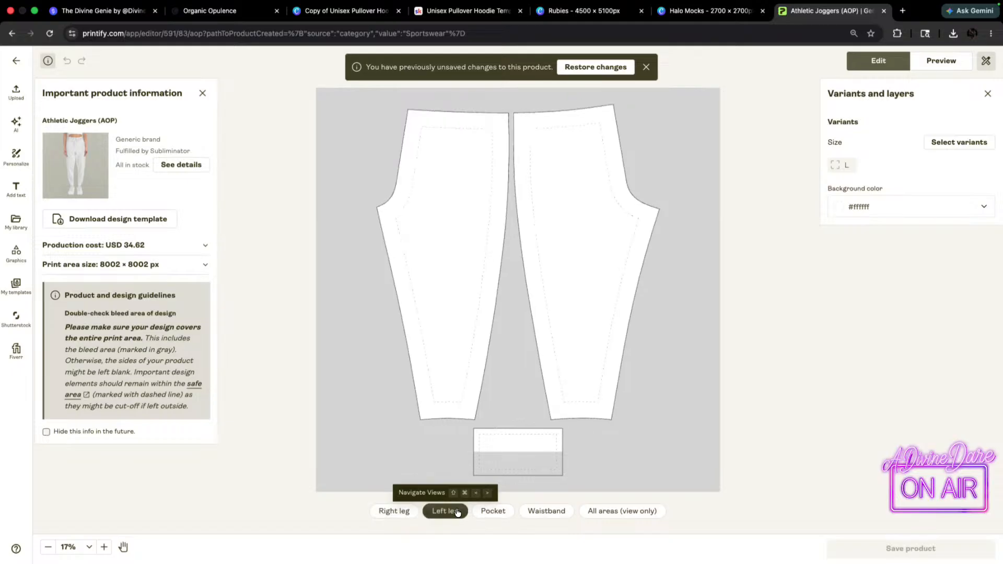
click(493, 511)
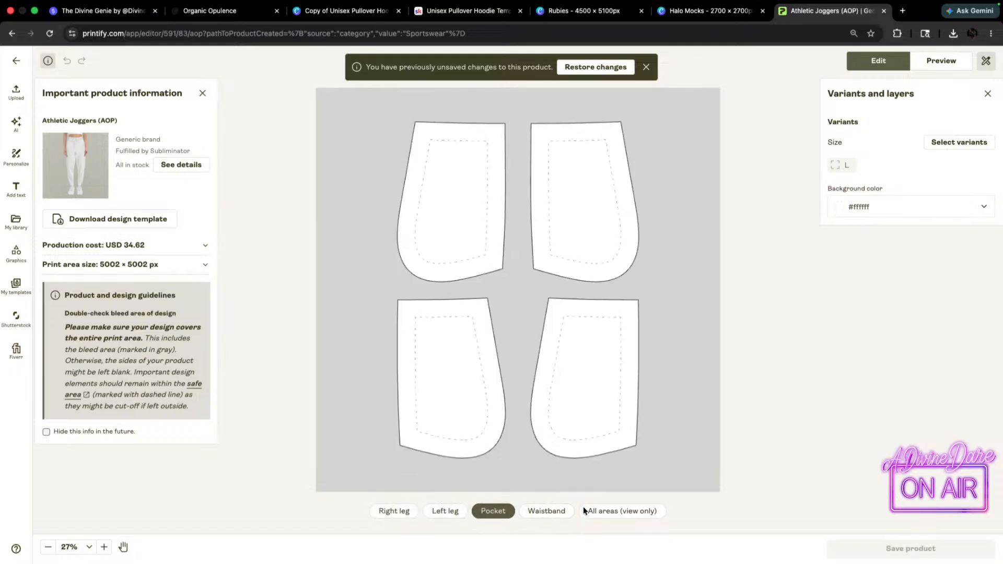
click(546, 513)
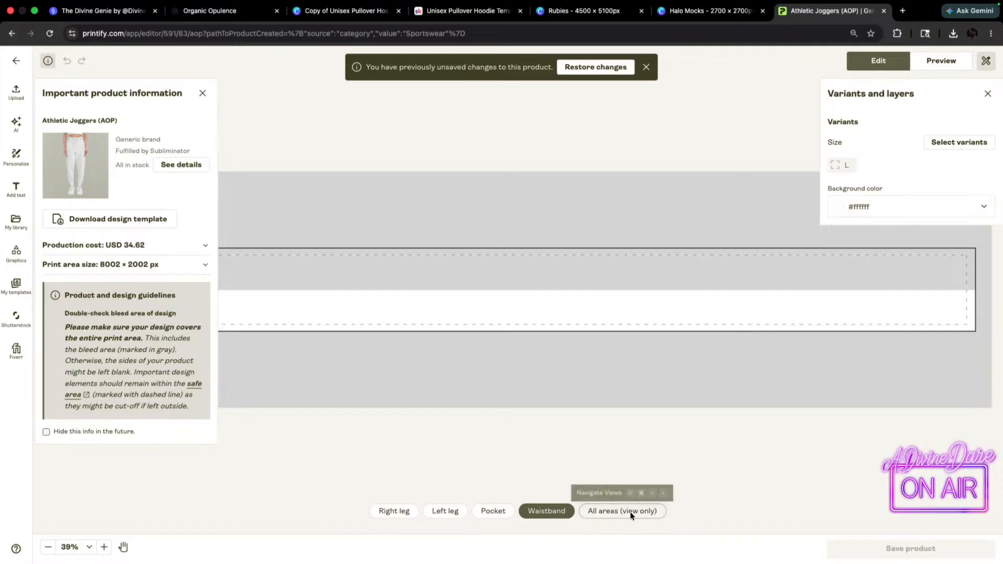
click(611, 513)
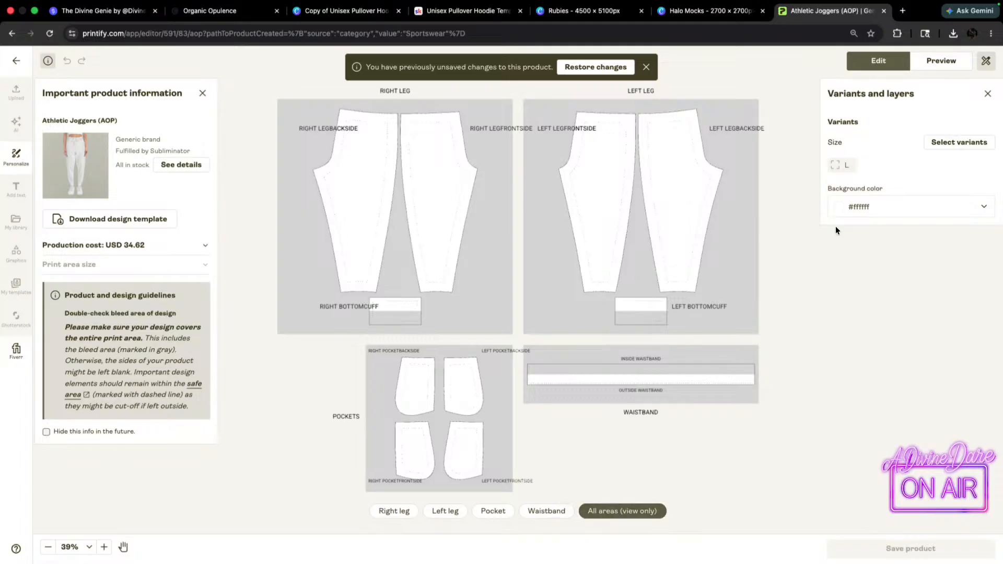
click(391, 511)
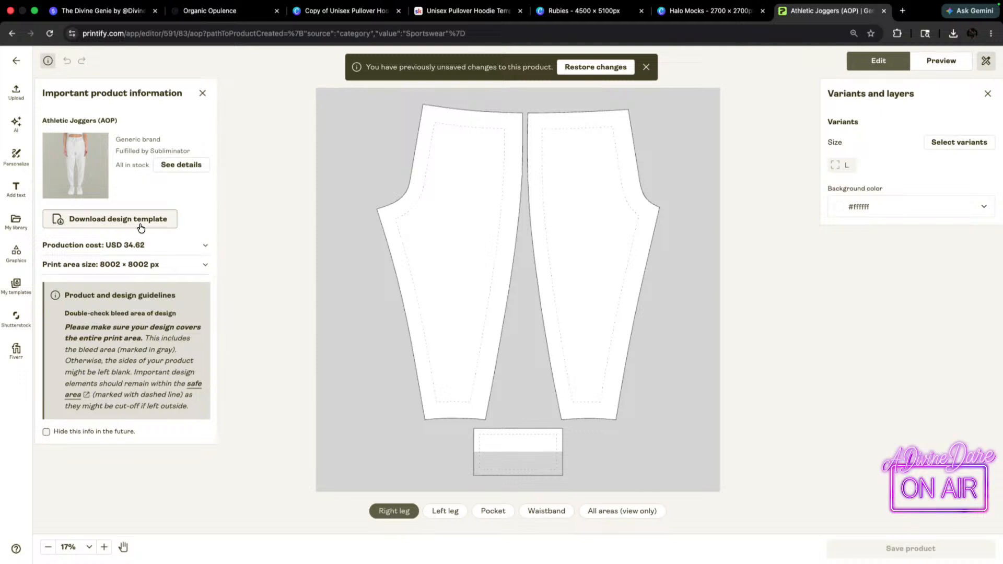
mouse_move(324, 4)
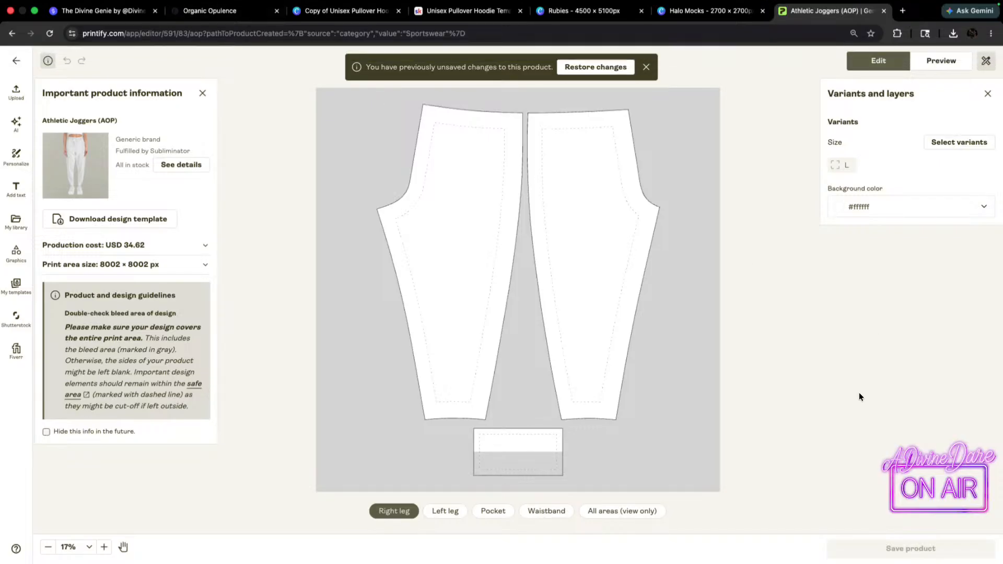
scroll(759, 350, down, 2)
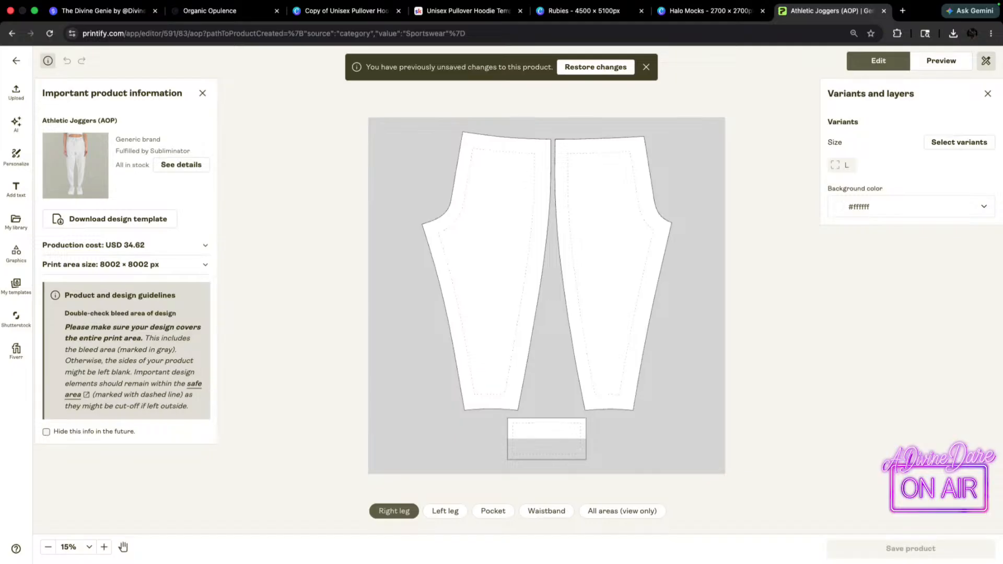
key(XF86AudioRaiseVolume)
- Switch to Canva and look at the copied Unisex Pullover Hoodie design and the Rubies design
click(683, 10)
click(606, 12)
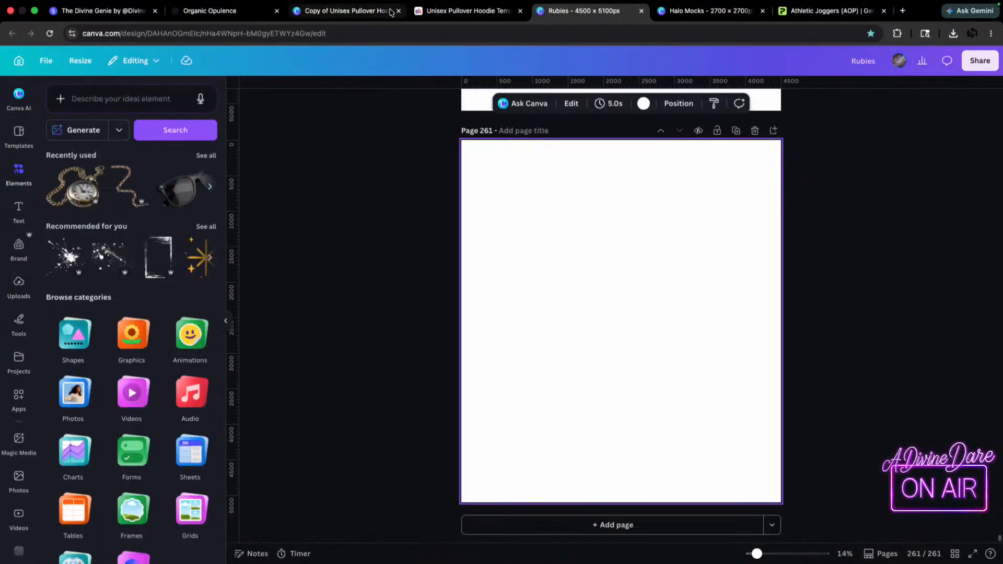
click(356, 12)
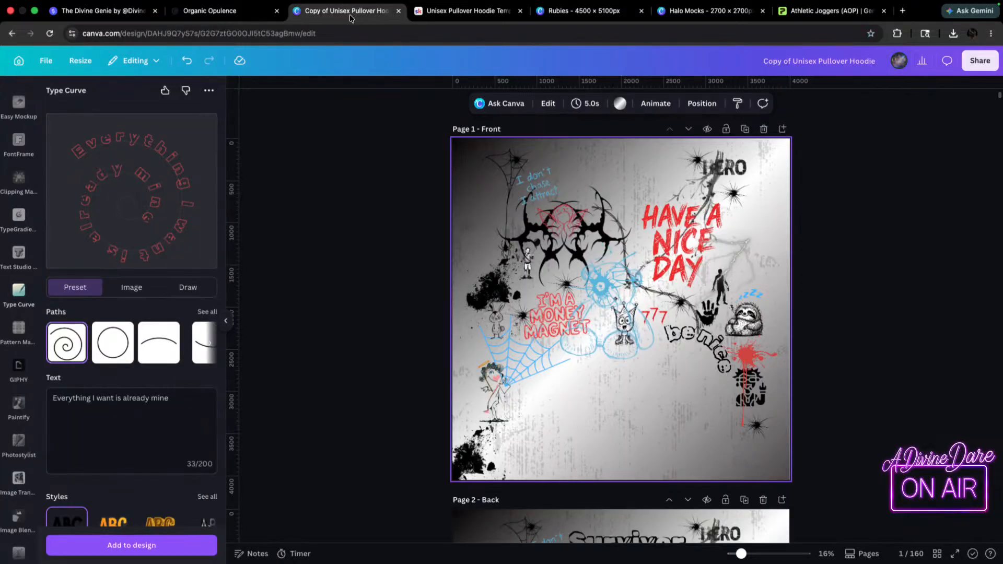
click(581, 13)
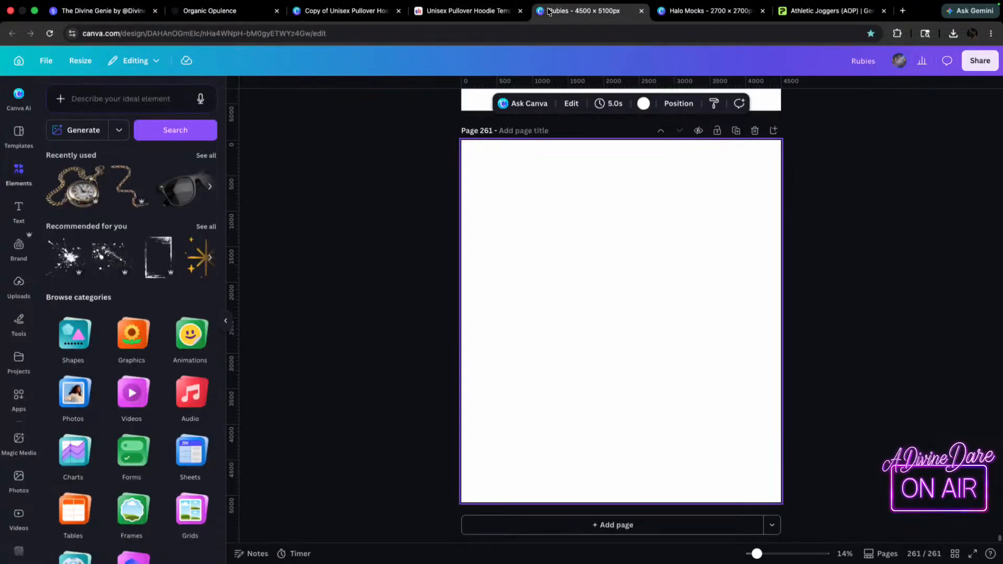
- Create a new custom-size Canva design of 4001 × 4001 px and name it Joggers
click(17, 60)
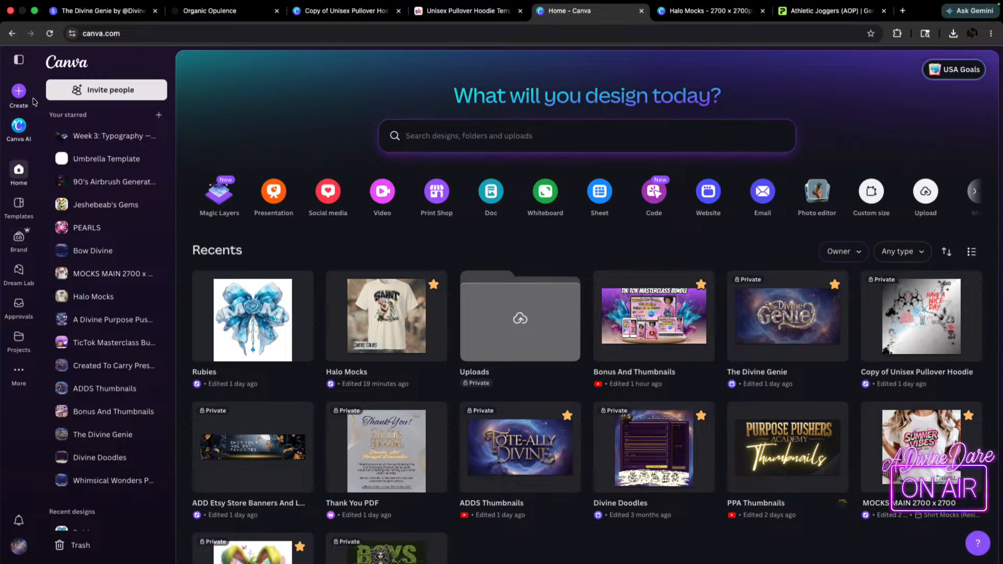
click(19, 91)
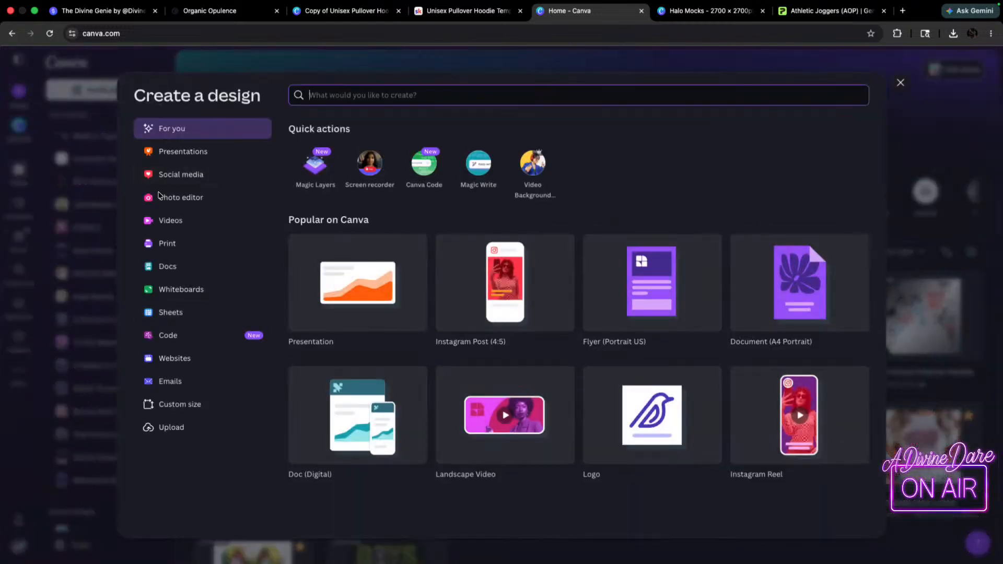
click(171, 407)
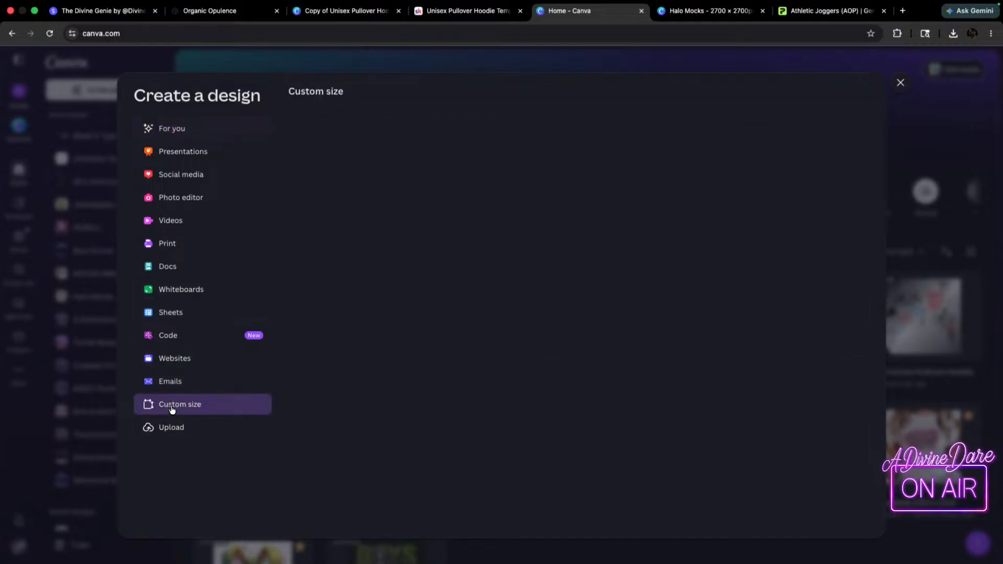
click(375, 142)
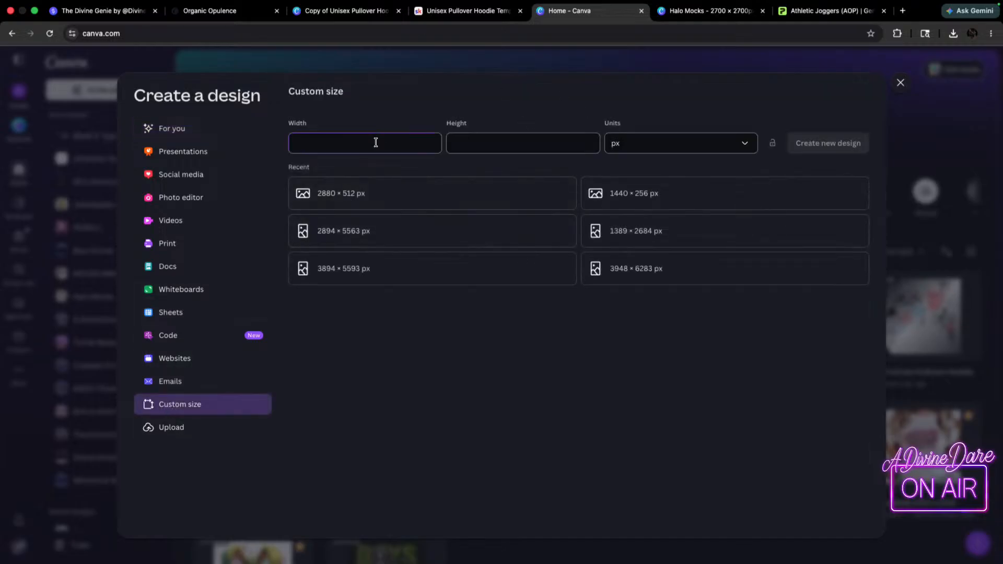
click(500, 144)
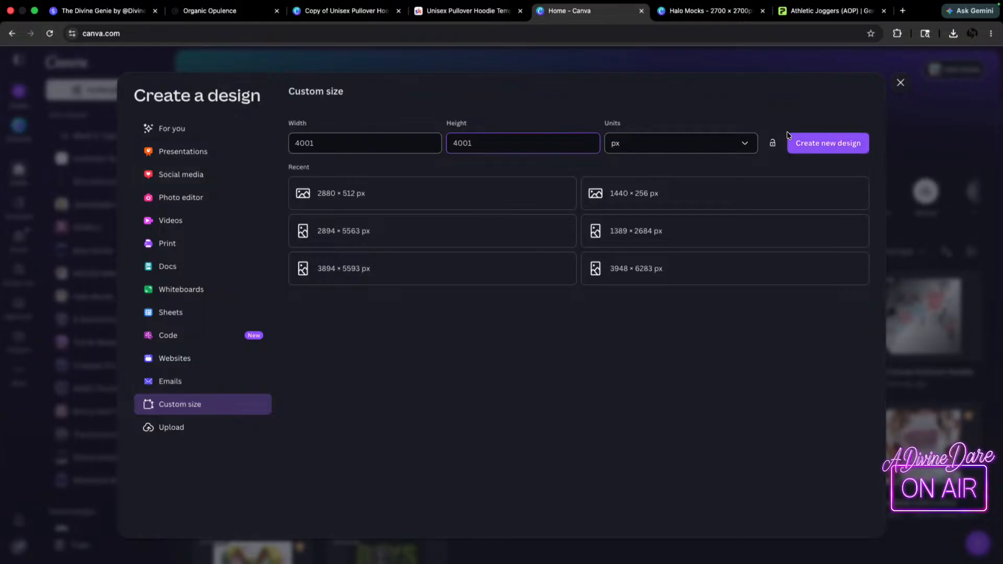
click(837, 143)
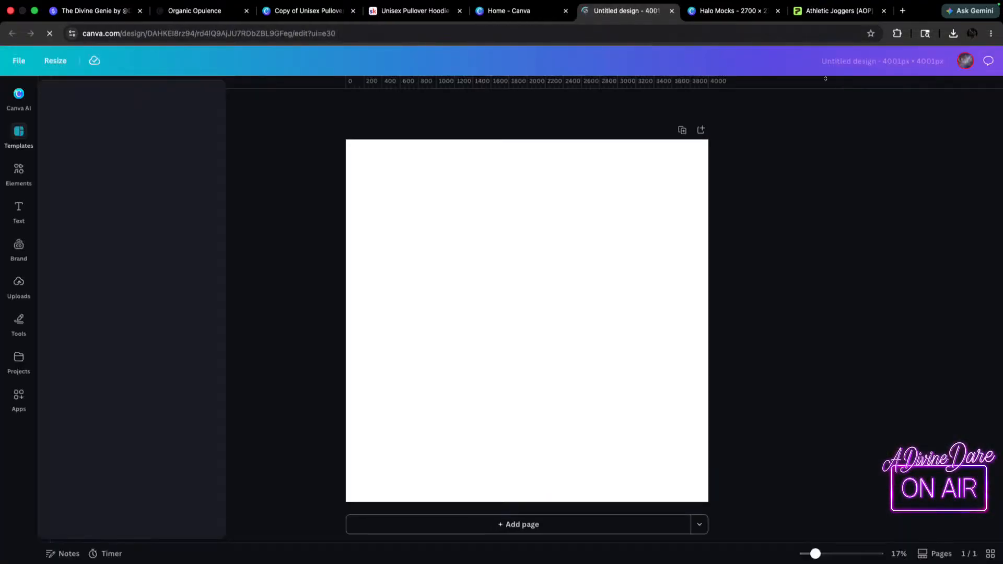
text(J)
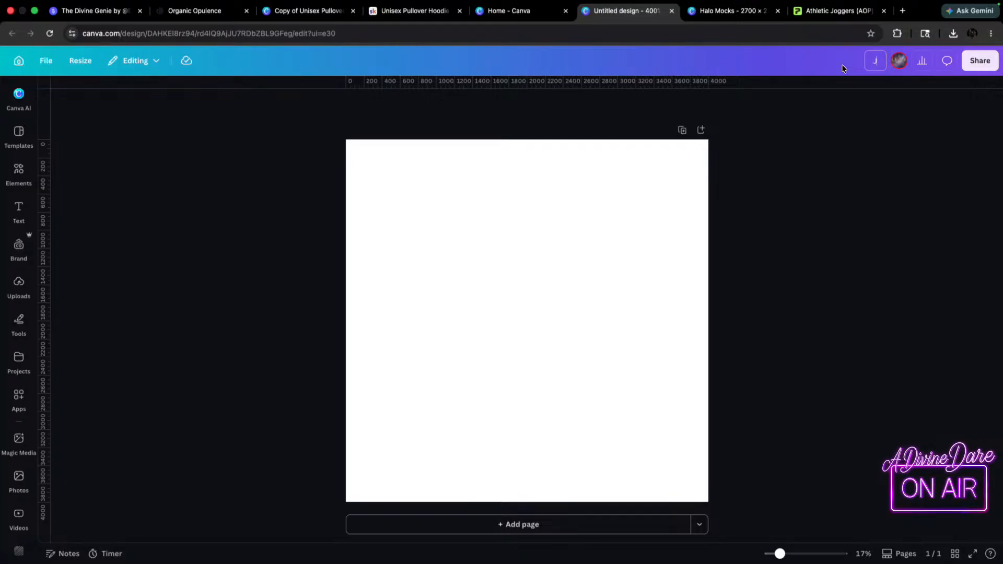
text(oggers)
- Switch to the Printify joggers editor and check the print area sizes for the pocket and waistband, including the all-areas view
click(831, 11)
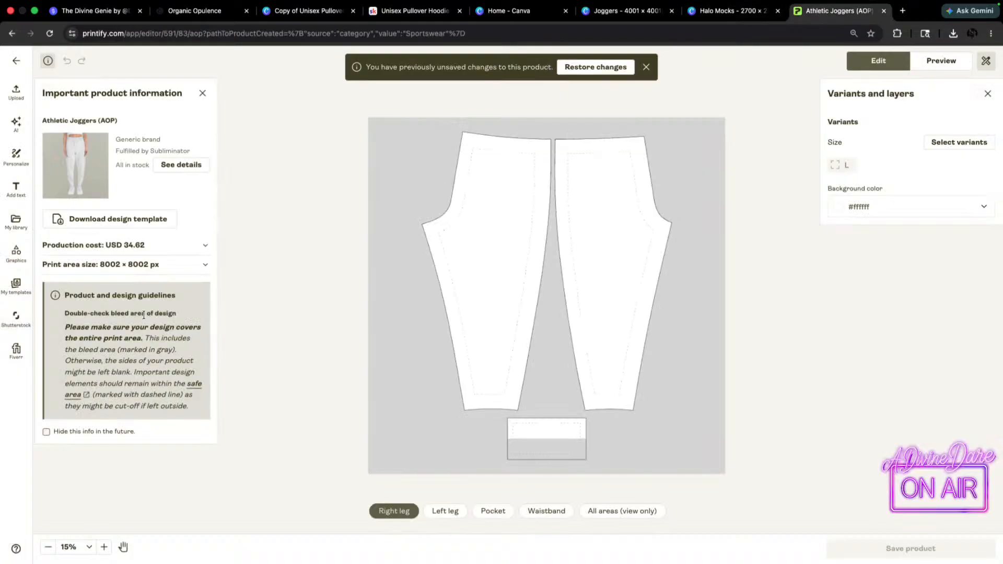
click(500, 513)
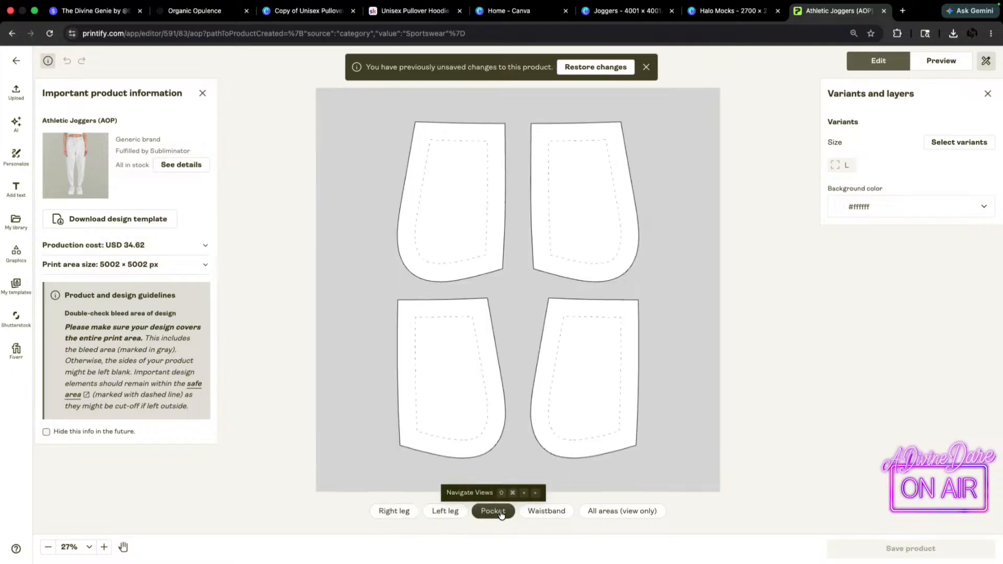
click(545, 516)
click(646, 517)
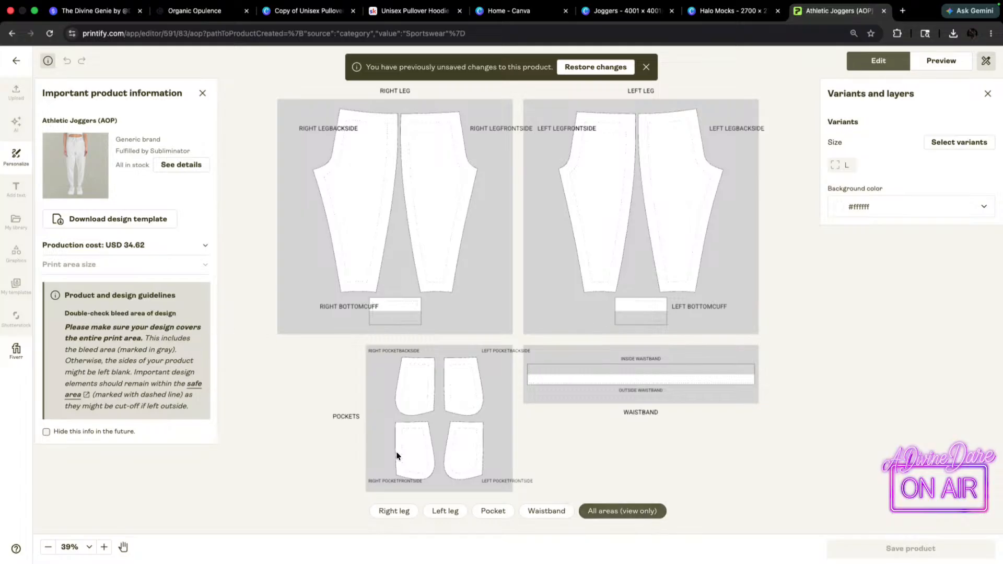
click(547, 511)
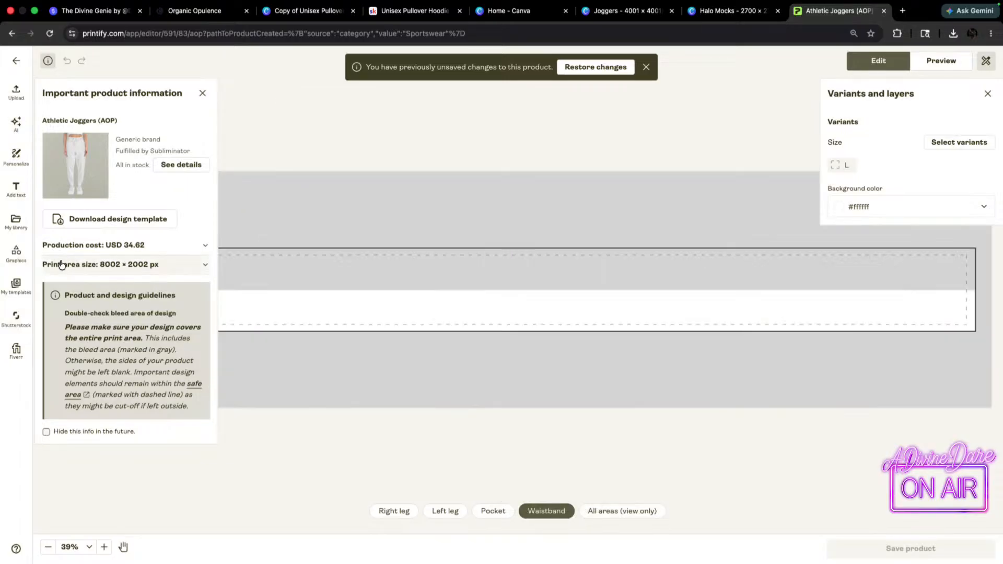
scroll(575, 291, down, 5)
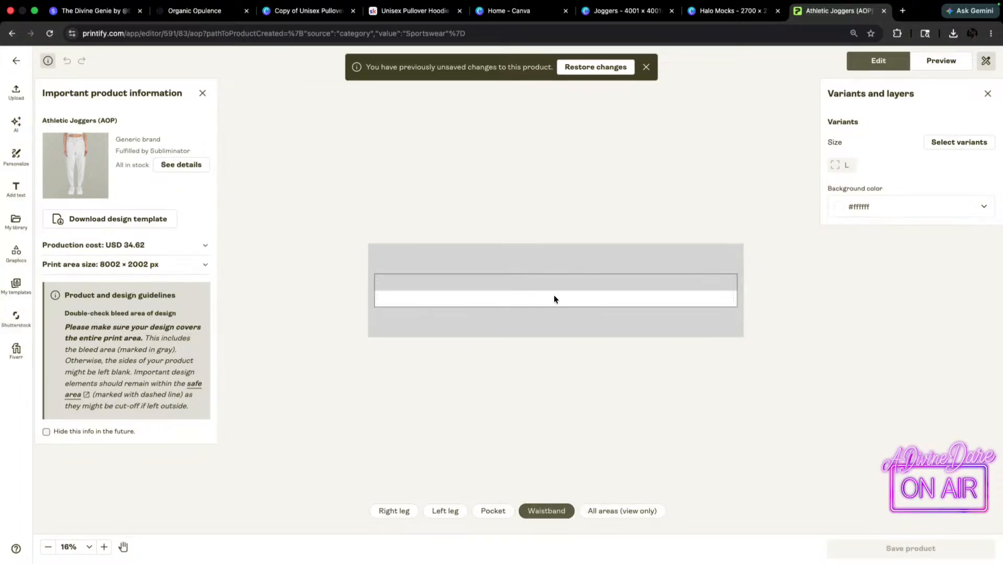
scroll(470, 292, up, 1)
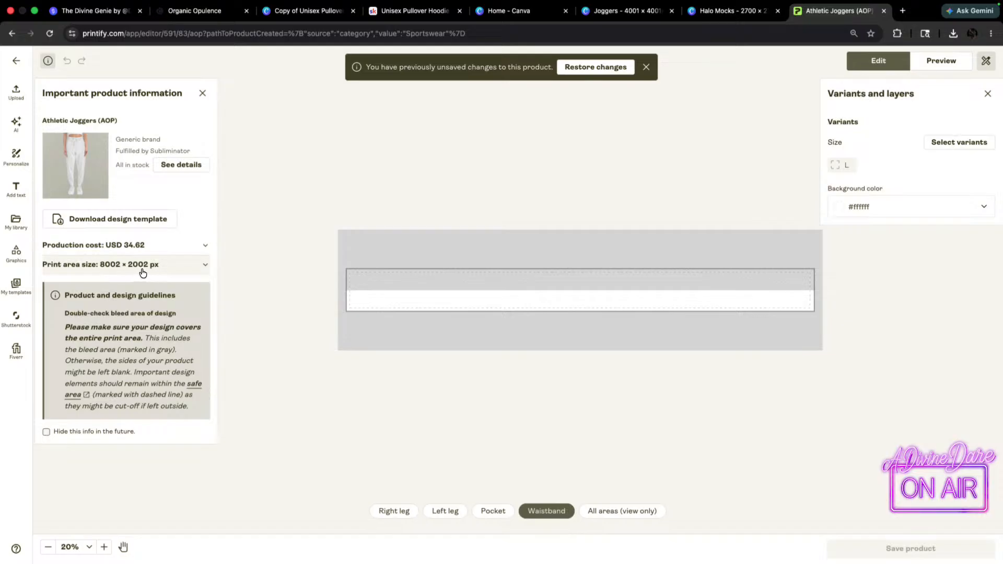
- Switch to the Joggers design in Canva, add a custom 4001 × 1001 px page, and title it Waistband
click(739, 28)
click(646, 28)
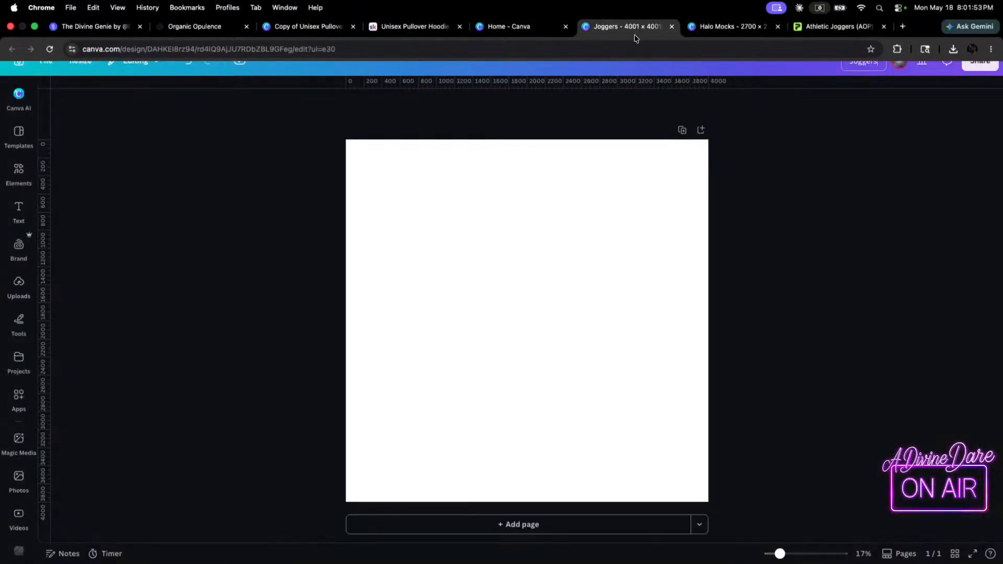
click(700, 524)
click(764, 481)
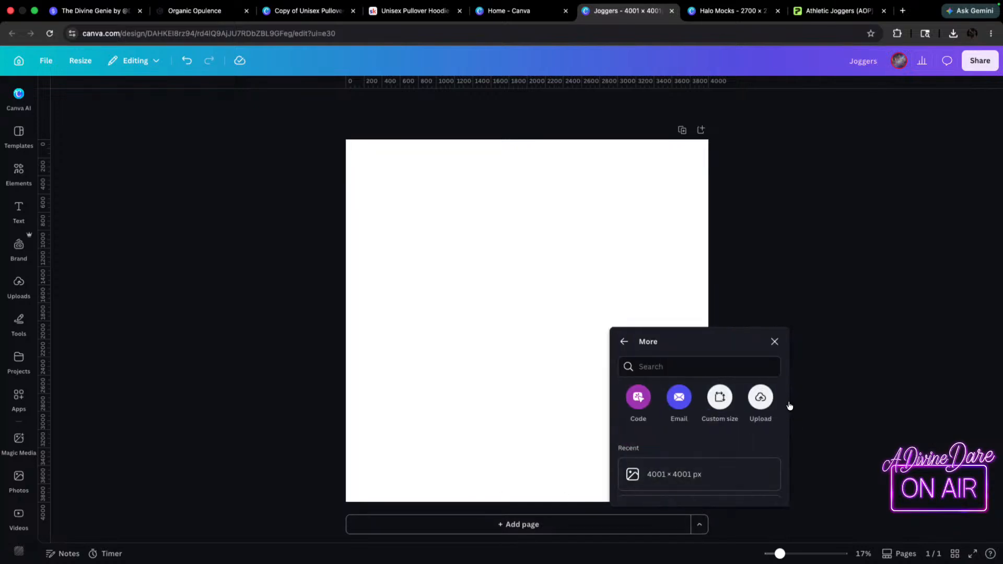
click(720, 397)
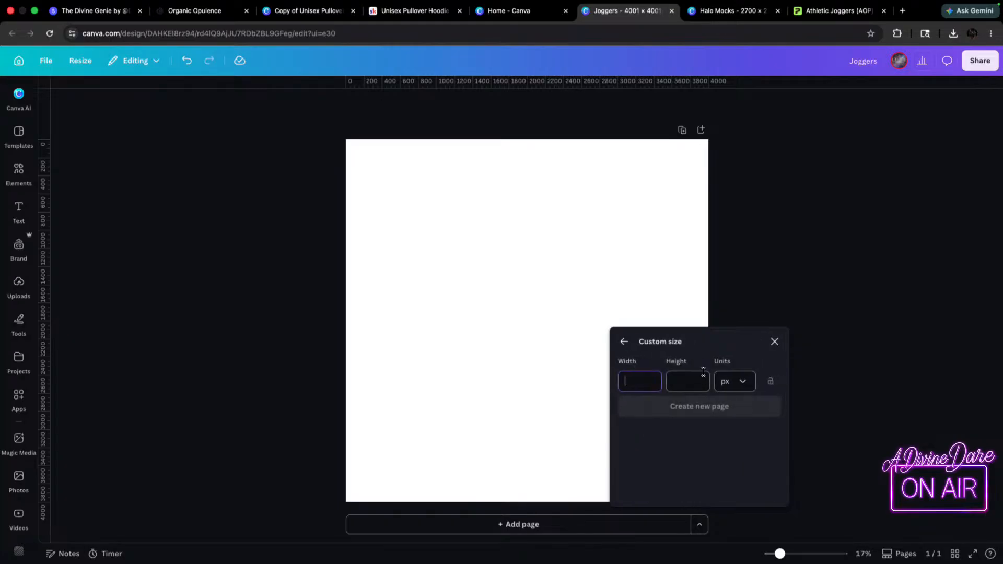
text(4001)
click(694, 382)
text(1000)
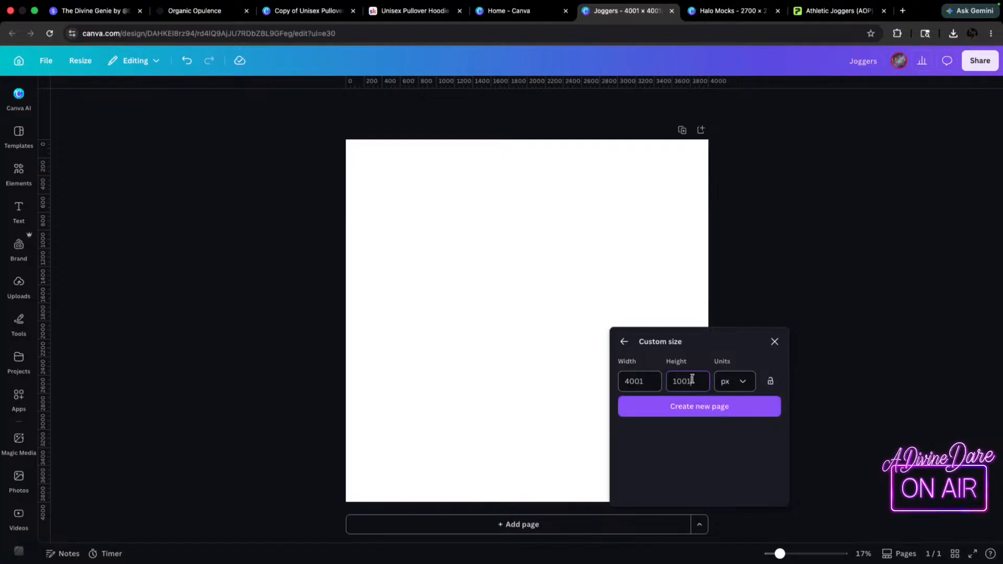
click(686, 412)
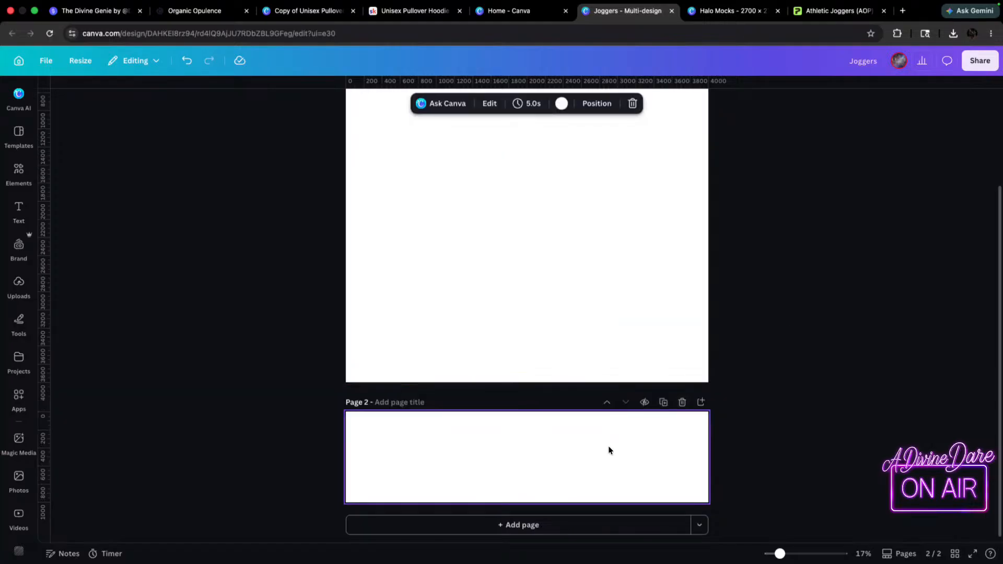
click(406, 407)
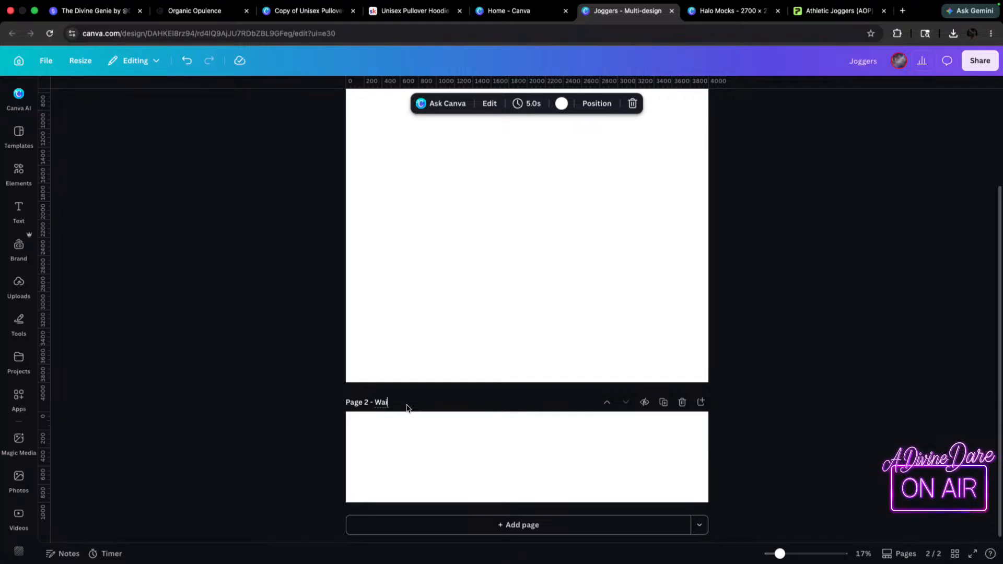
text(Waistband)
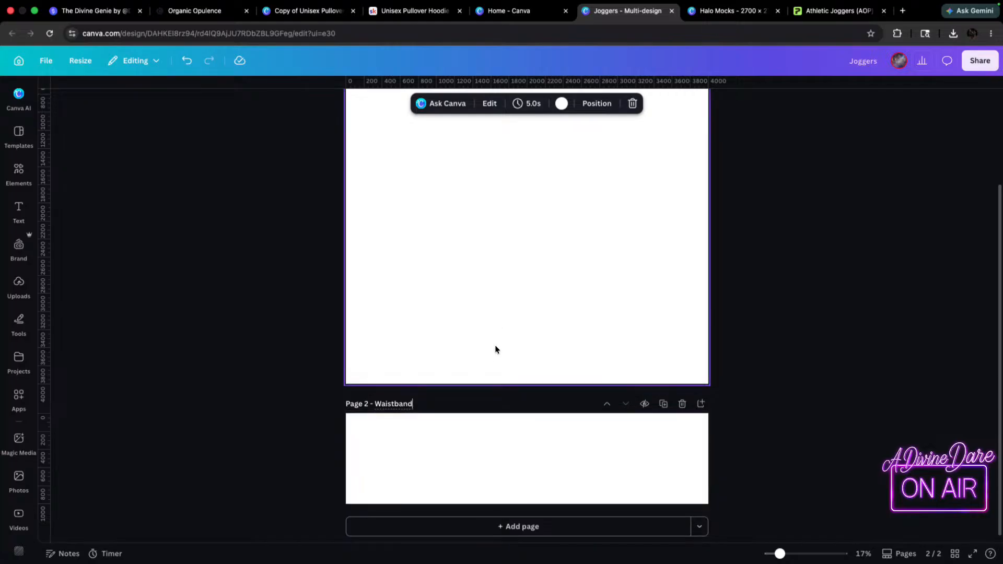
- Title the first page Left Leg, duplicate it, and title the copy Right Leg
scroll(496, 345, up, 2)
click(399, 124)
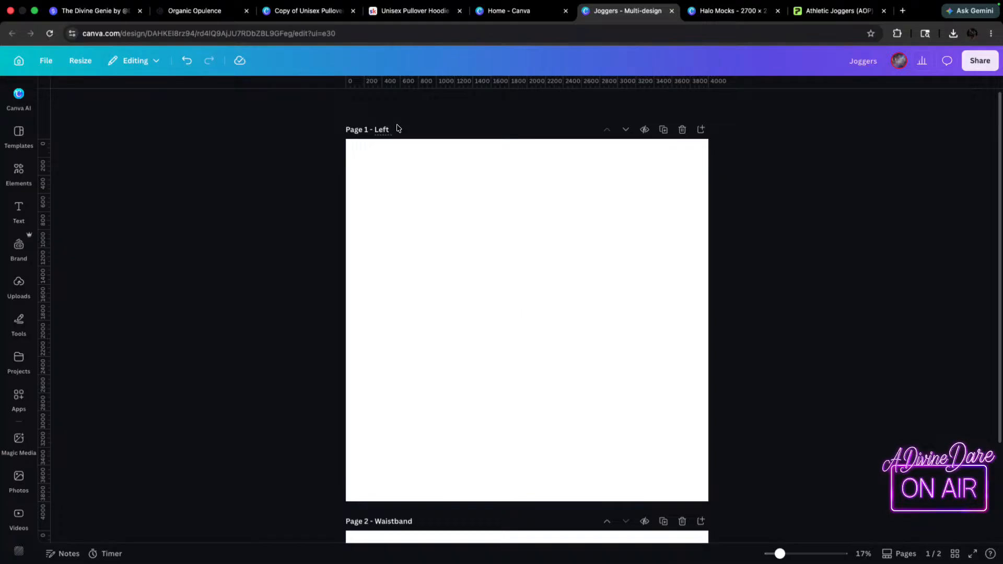
text(Left Leg)
click(664, 129)
double_click(388, 130)
text(Right Leg)
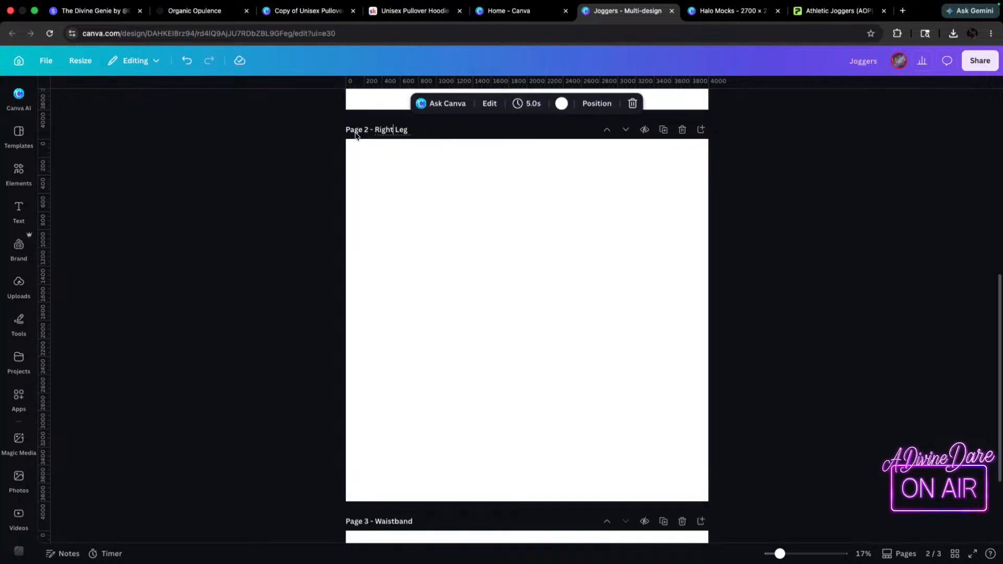
- Switch to the Printify joggers editor and download the product's design template
click(840, 7)
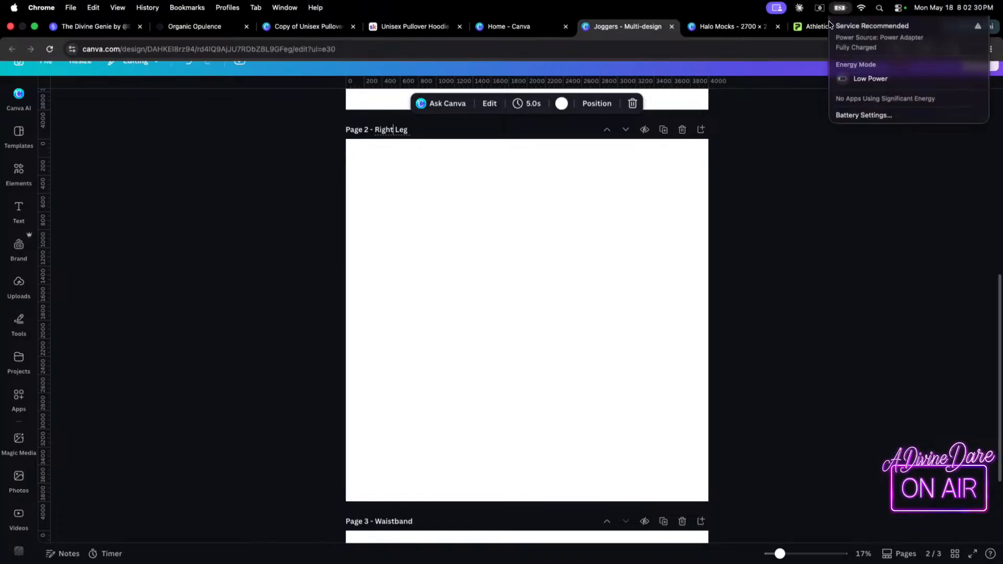
click(815, 20)
click(827, 13)
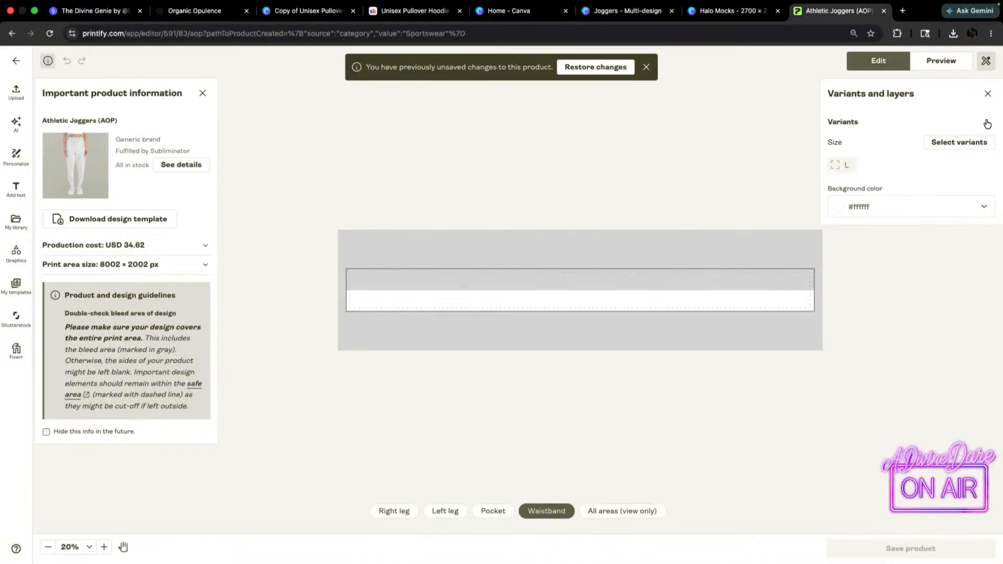
click(81, 220)
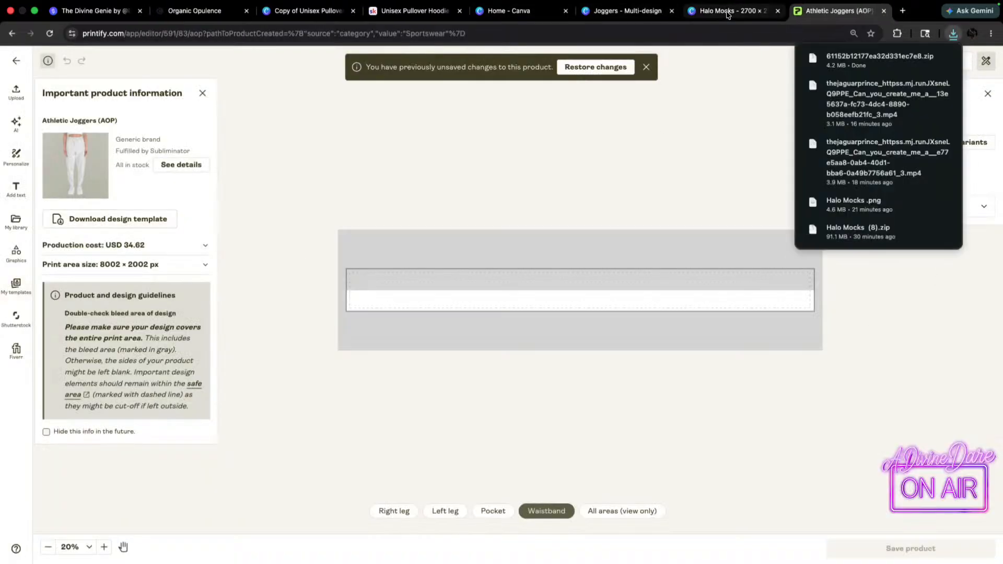
- Return to the Joggers design in Canva and upload the downloaded joggers template file
click(419, 15)
click(504, 12)
click(624, 11)
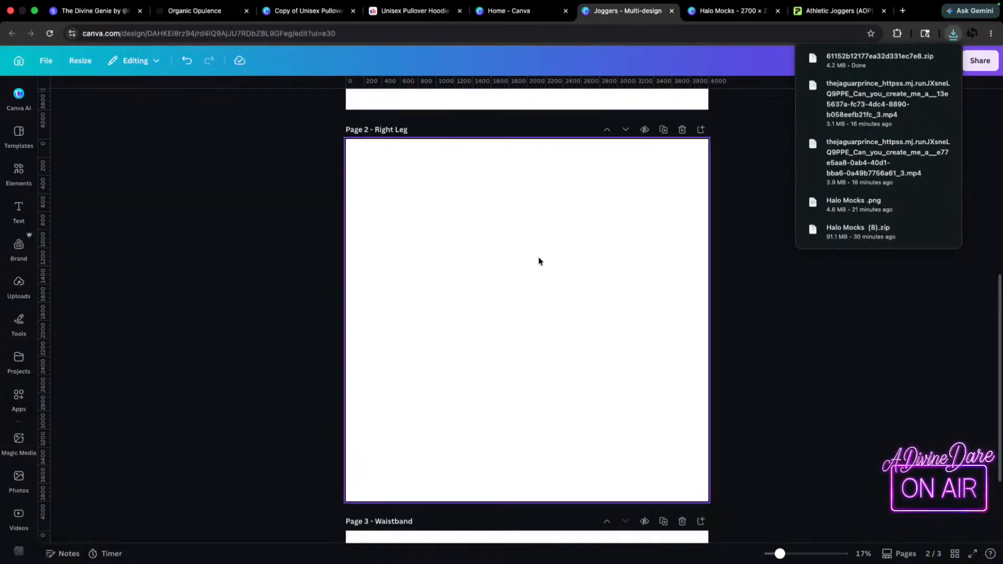
mouse_move(862, 60)
mouse_down()
mouse_move(573, 192)
mouse_move(17, 178)
mouse_move(805, 35)
mouse_move(845, 67)
mouse_up()
click(857, 58)
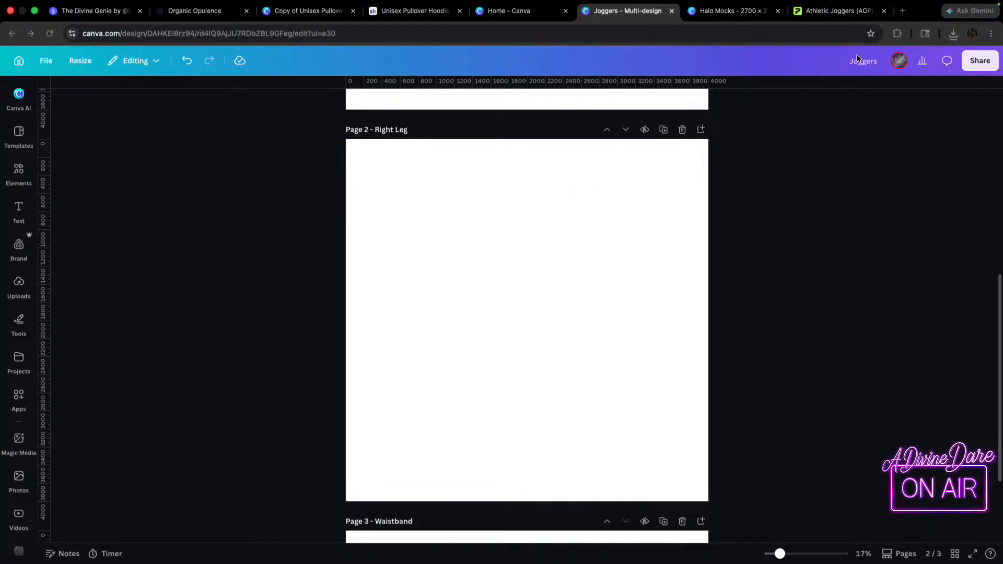
click(953, 34)
drag(513, 242, 450, 213)
scroll(450, 215, up, 7)
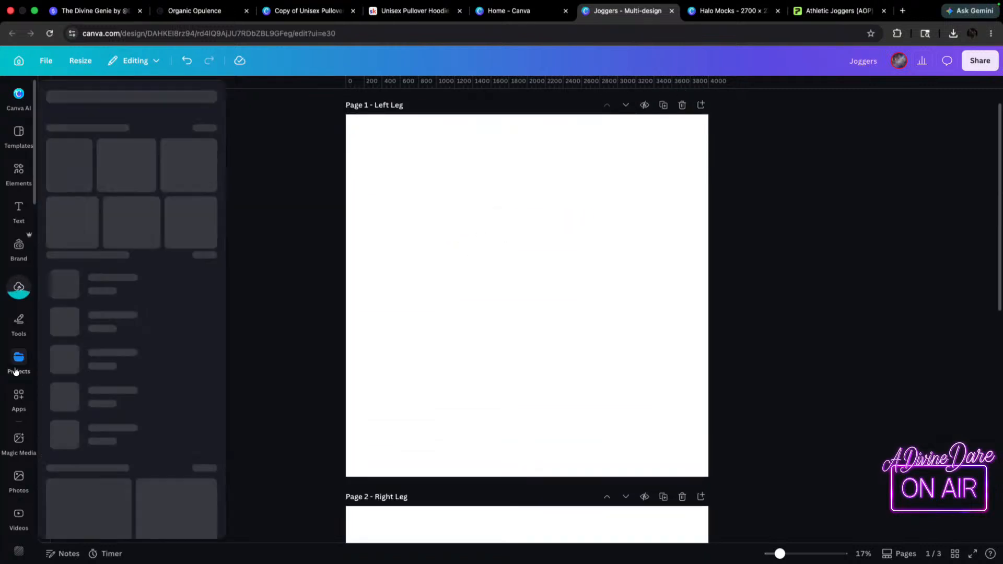
scroll(453, 315, down, 3)
scroll(440, 289, up, 1)
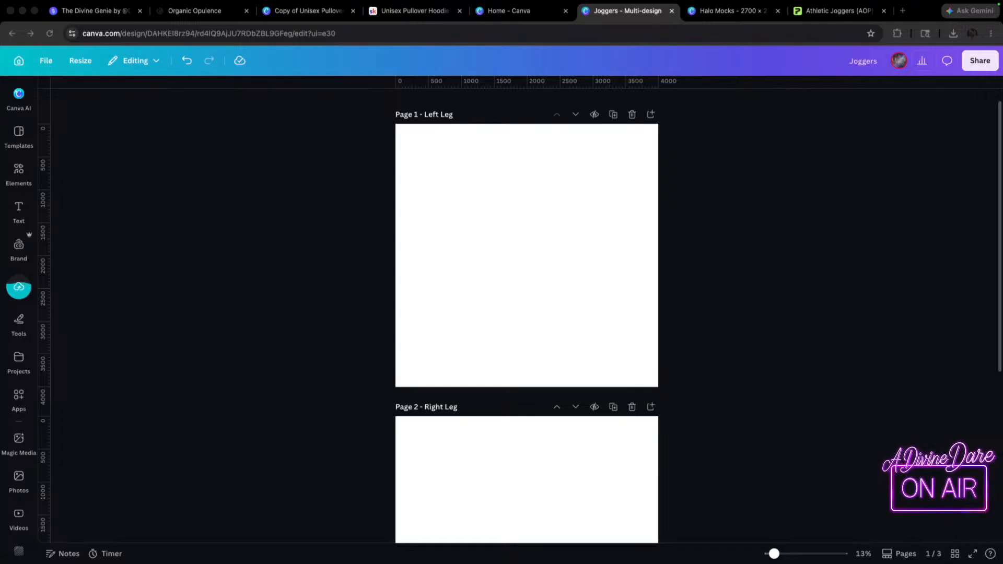
- Find the Subliminator_Athletic template among the uploaded designs and place it on the Left Leg page
click(19, 173)
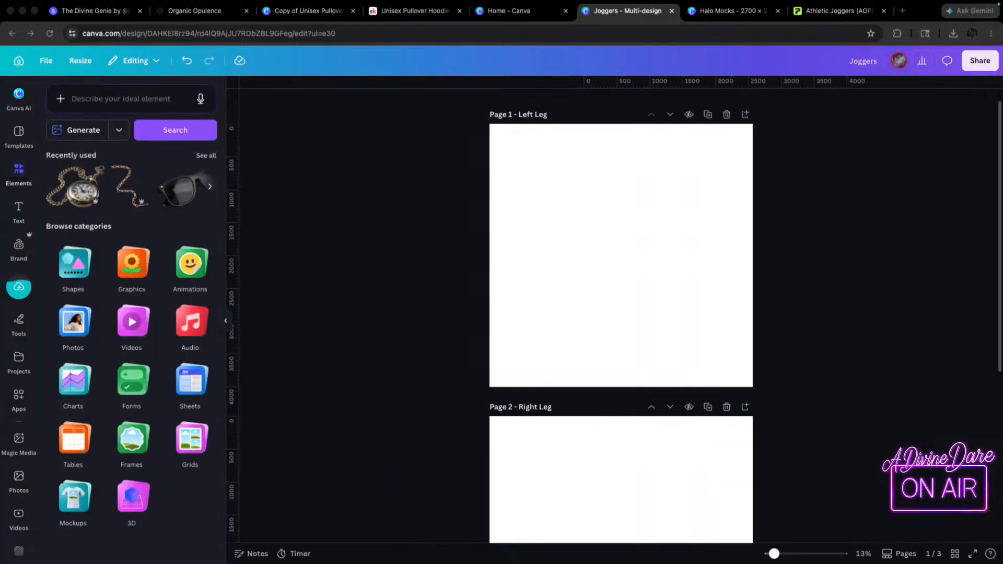
click(15, 294)
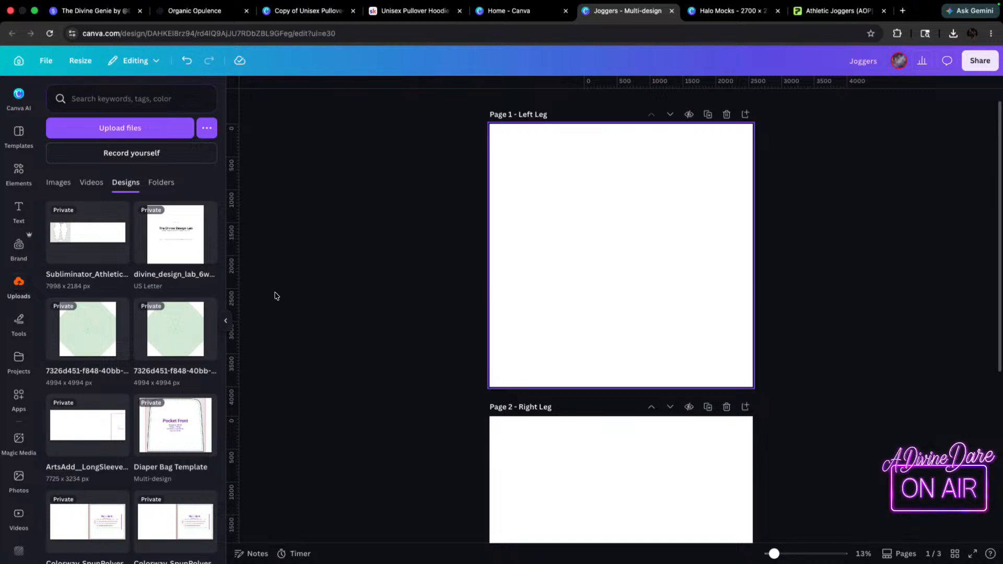
click(57, 213)
click(58, 213)
drag(61, 216, 525, 253)
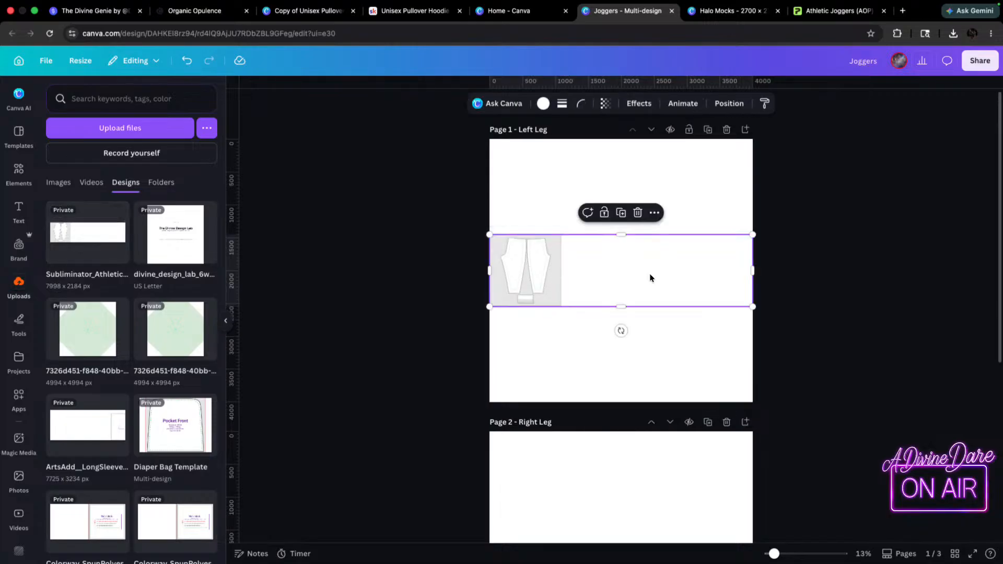
- Delete the blank white shapes covering the template's leg, pocket and waistband pieces on the Left Leg page
click(653, 266)
drag(654, 267, 645, 179)
key(Delete)
drag(683, 279, 707, 374)
key(Delete)
key(Delete)
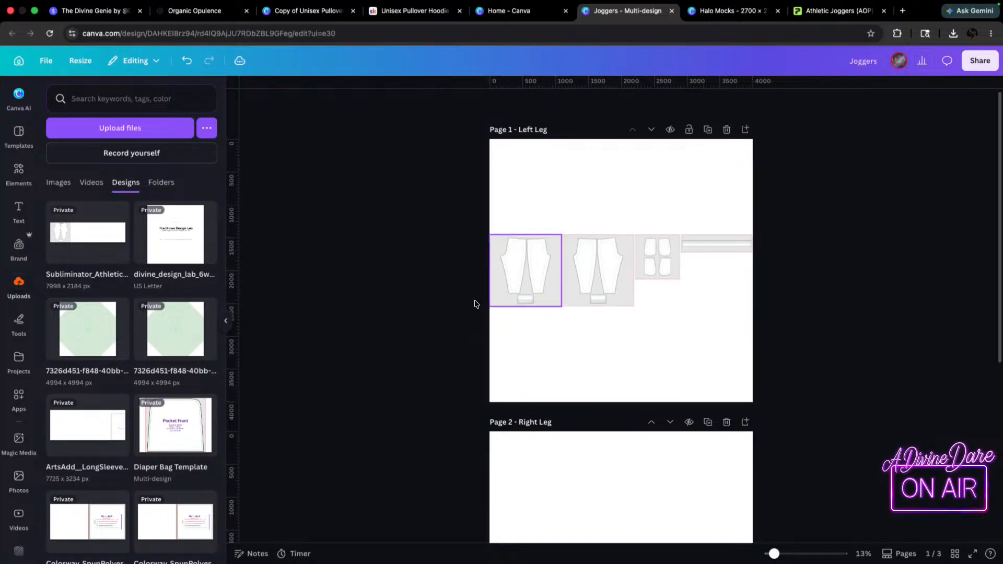
drag(521, 270, 528, 322)
click(701, 309)
drag(711, 294, 714, 374)
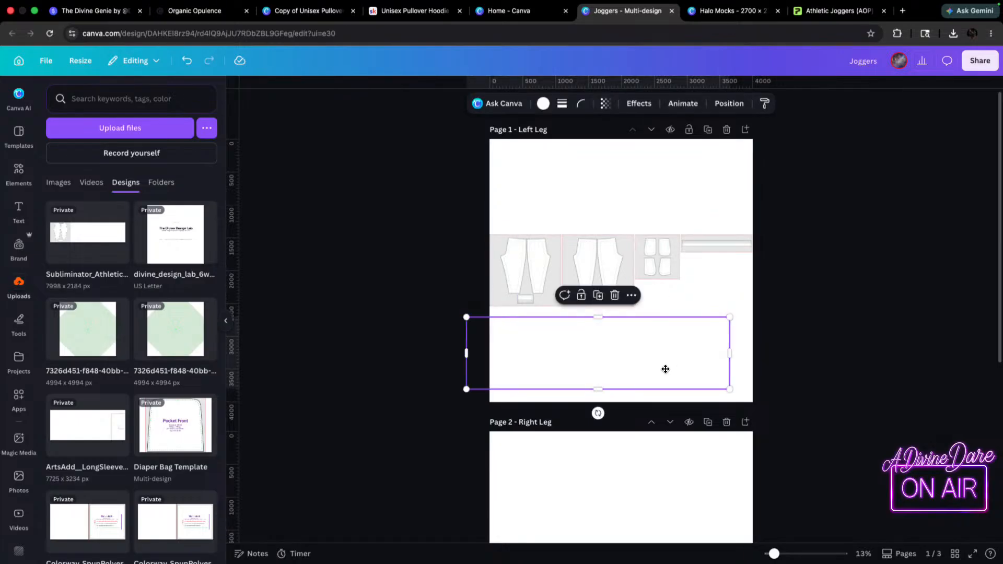
key(Delete)
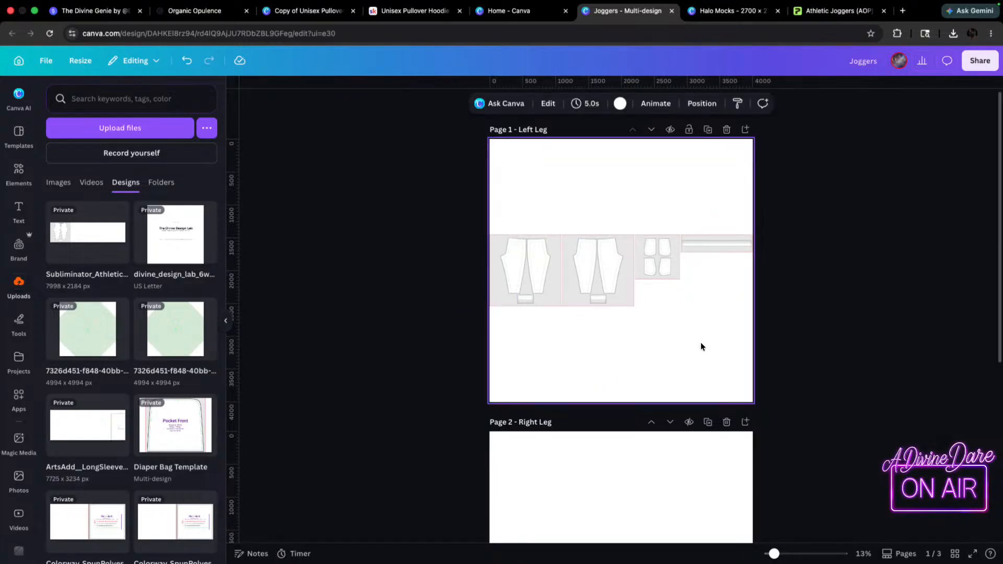
- Remove the remaining full-width blank shapes from the template, keeping its leg, pocket and waistband artwork
key(ctrl+z)
key(Delete)
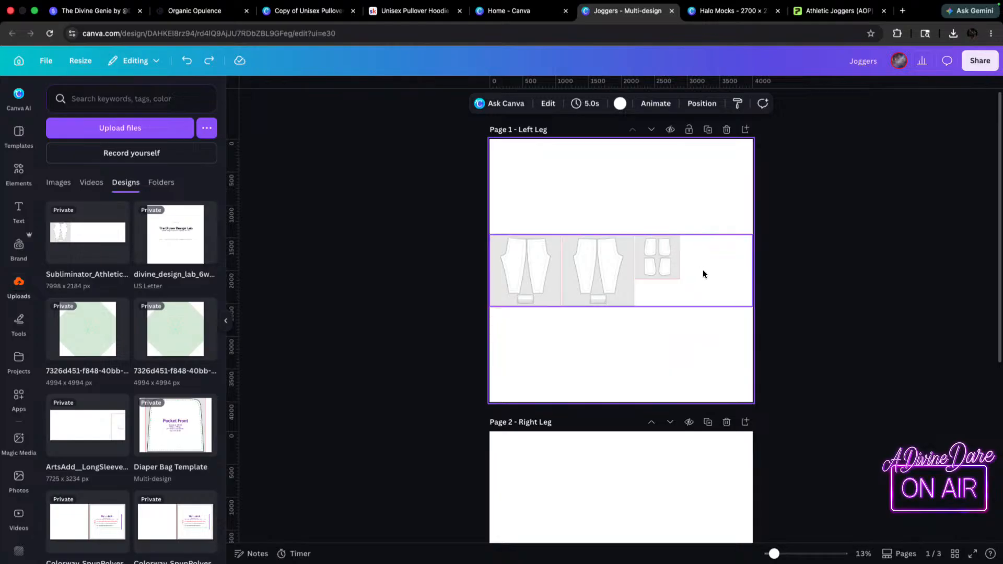
key(ctrl+shift+z)
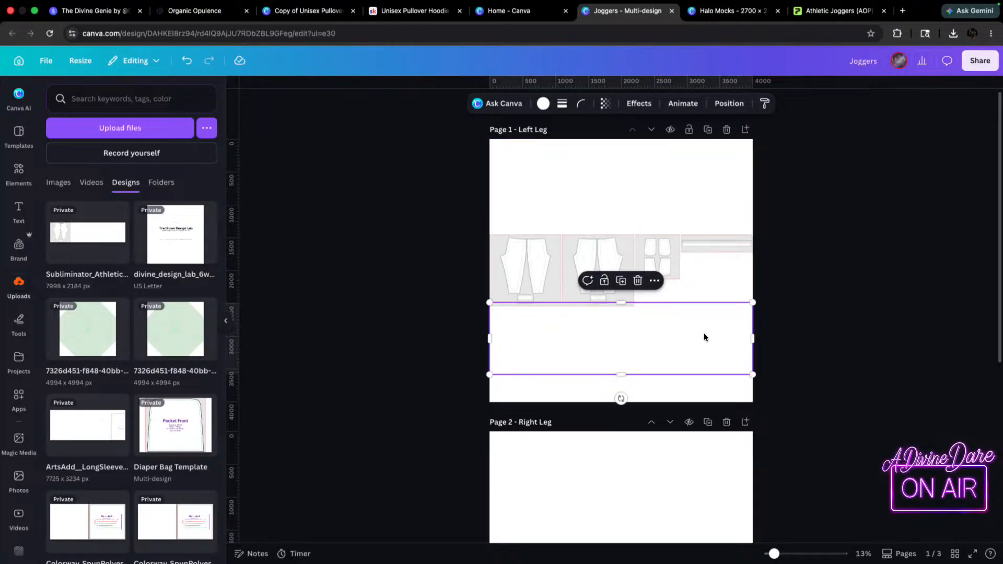
key(Delete)
key(ctrl+z)
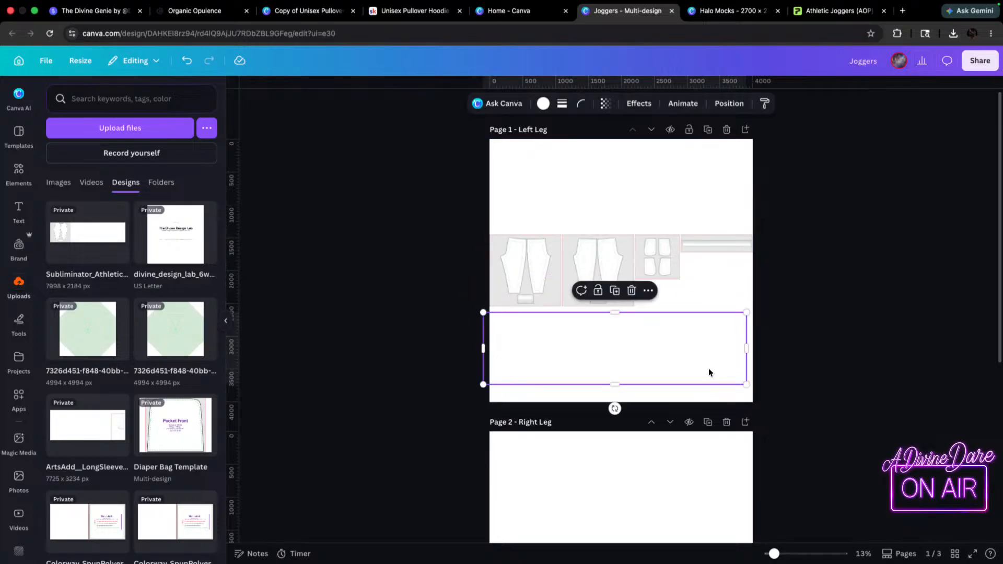
key(Delete)
- Move one leg piece to the Left Leg page's upper-left area, and the other leg piece and the pocket pieces onto the Right Leg page
drag(516, 185, 536, 193)
click(594, 208)
drag(594, 206, 598, 331)
drag(604, 296, 617, 443)
scroll(616, 448, up, 2)
drag(656, 209, 663, 276)
drag(663, 276, 679, 434)
scroll(710, 376, down, 3)
scroll(716, 192, up, 3)
- Remove the blank shape over the waistband piece and move the piece onto the Waistband page
drag(718, 214, 689, 213)
scroll(689, 213, up, 2)
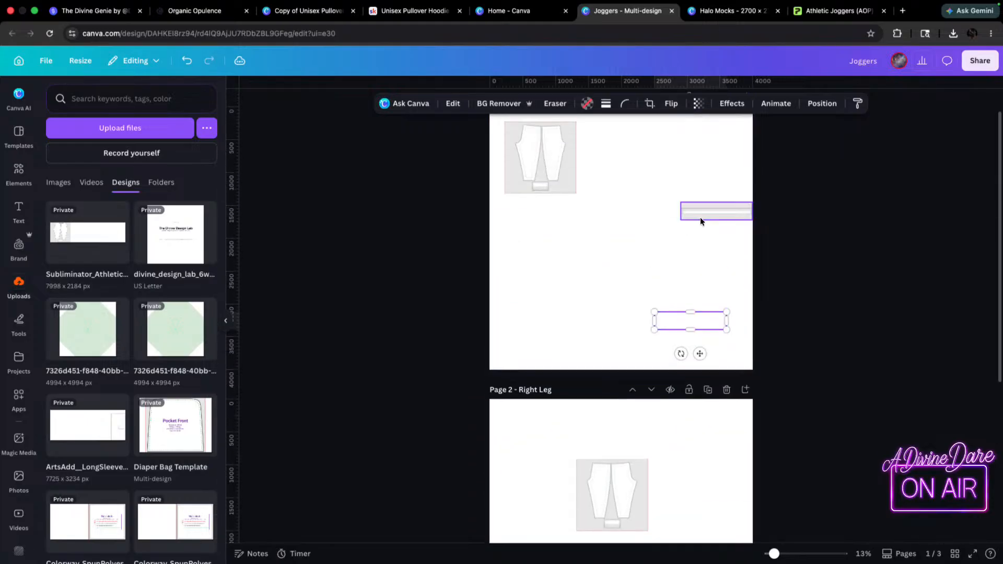
key(super+z)
click(651, 186)
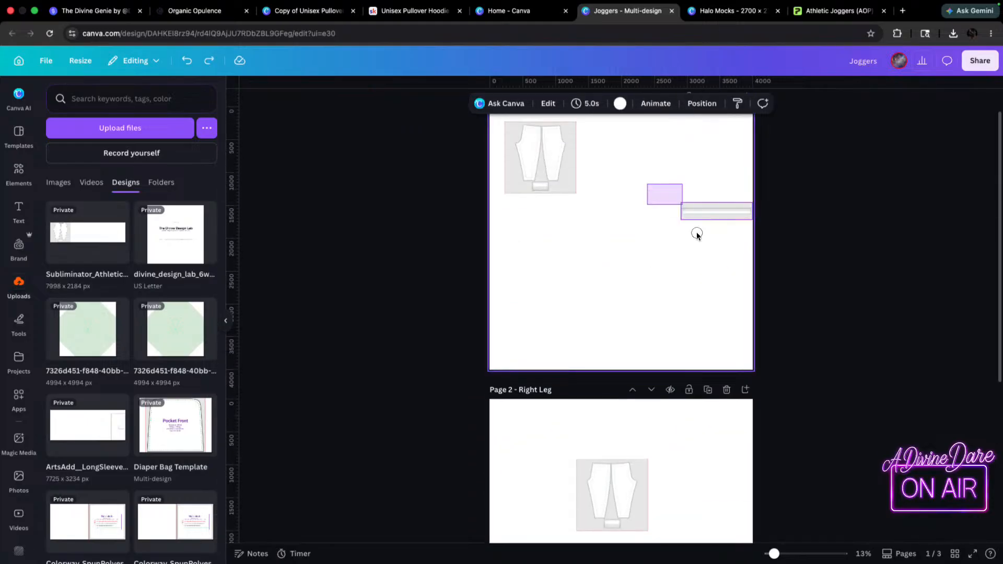
drag(722, 208, 549, 462)
- Align the leg piece to the first page's upper-left corner and enlarge it to 4001 × 4001 px to fill the page
scroll(593, 336, up, 3)
scroll(592, 336, up, 10)
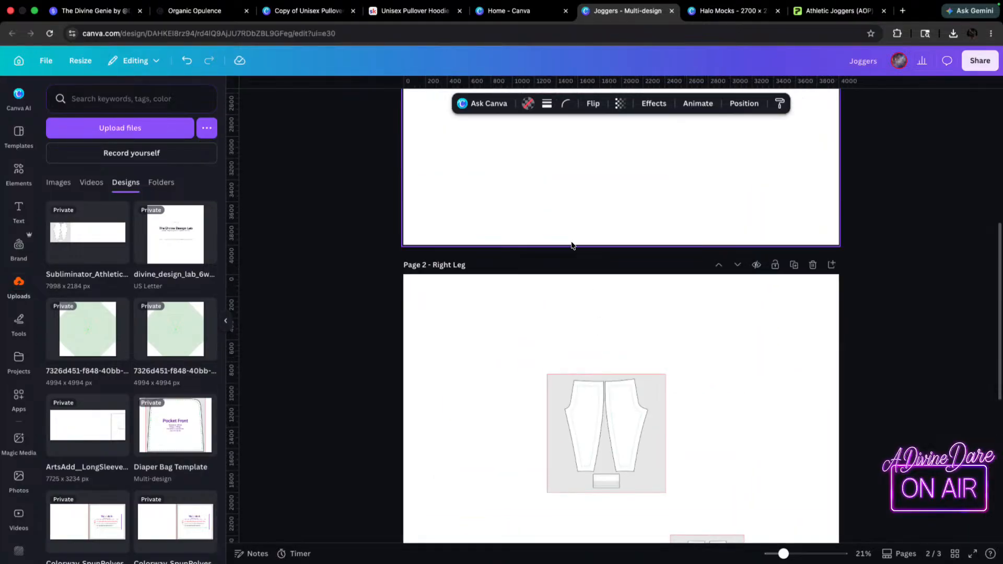
scroll(573, 217, up, 2)
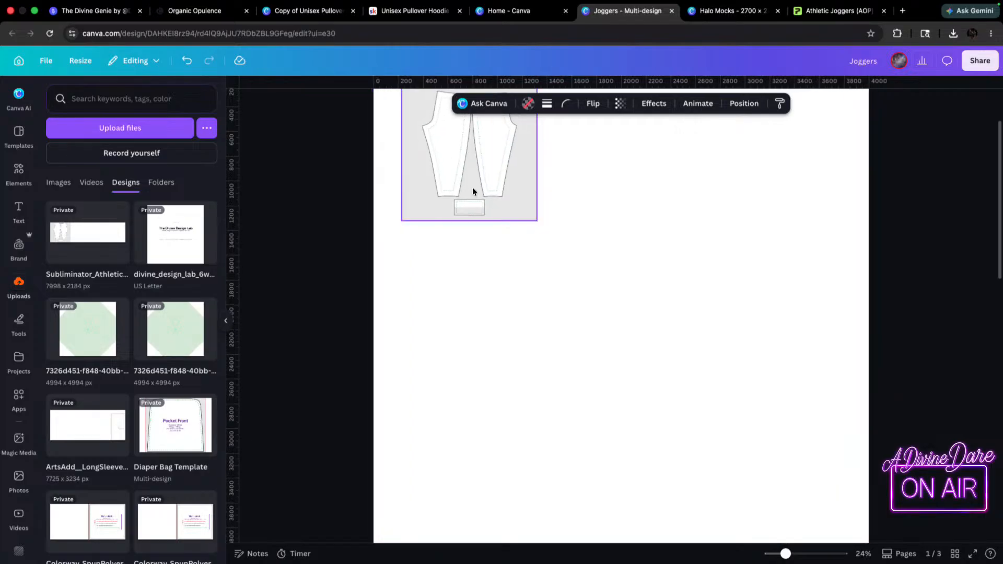
click(470, 193)
scroll(545, 198, down, 4)
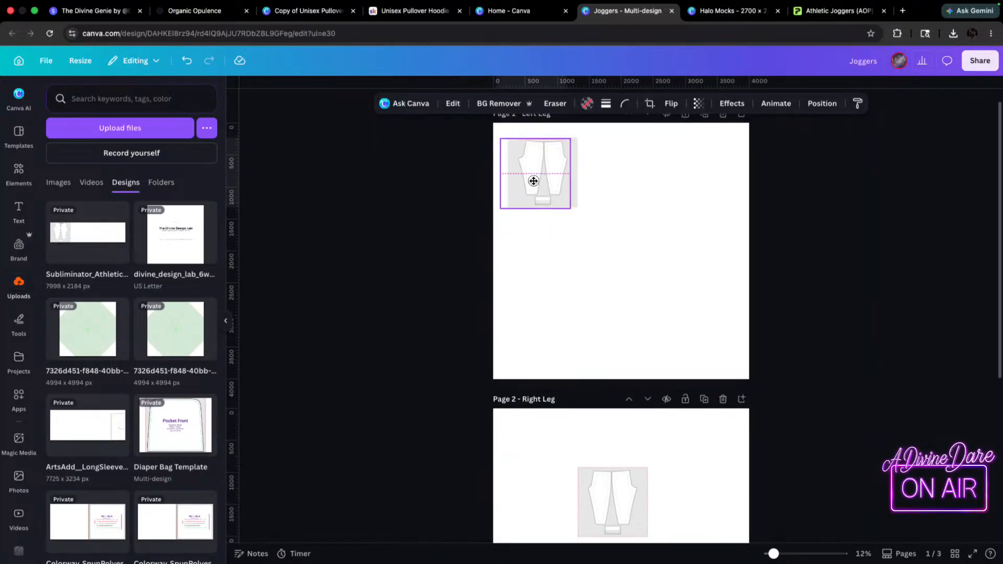
click(618, 215)
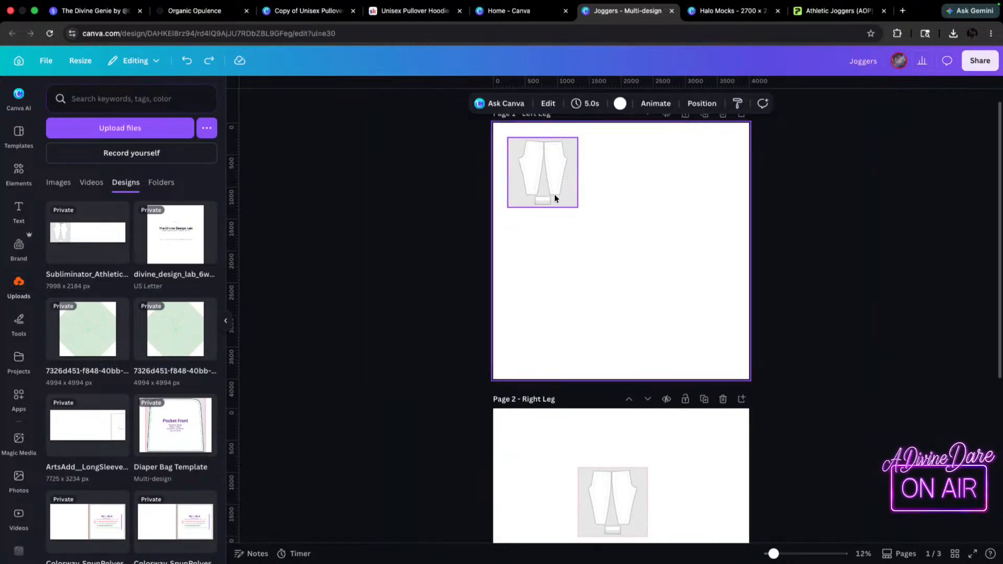
click(550, 186)
click(512, 118)
click(594, 195)
drag(568, 193, 768, 330)
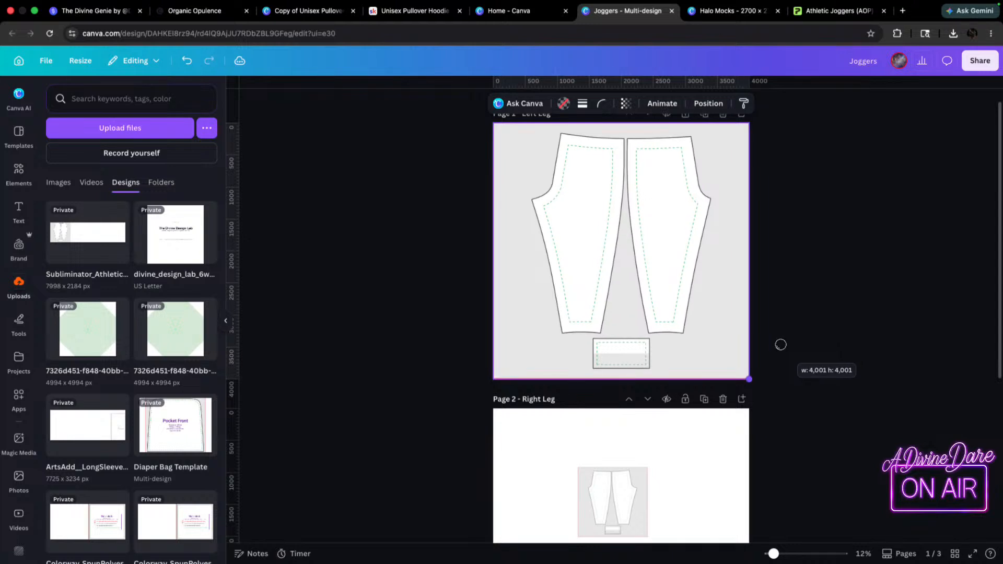
- Compare the right and left leg print areas in the Printify editor, and return to the Joggers design in Canva
click(827, 11)
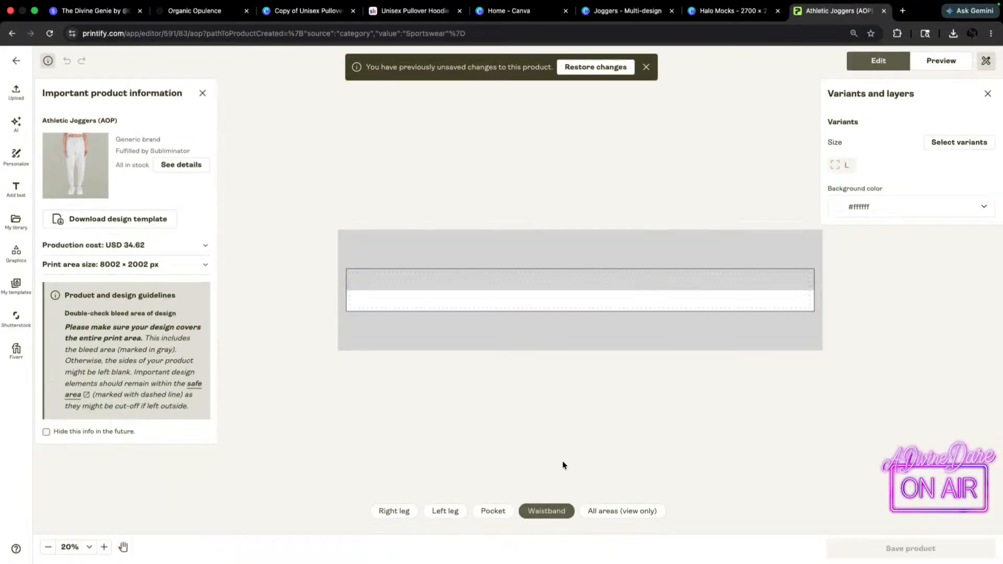
click(418, 512)
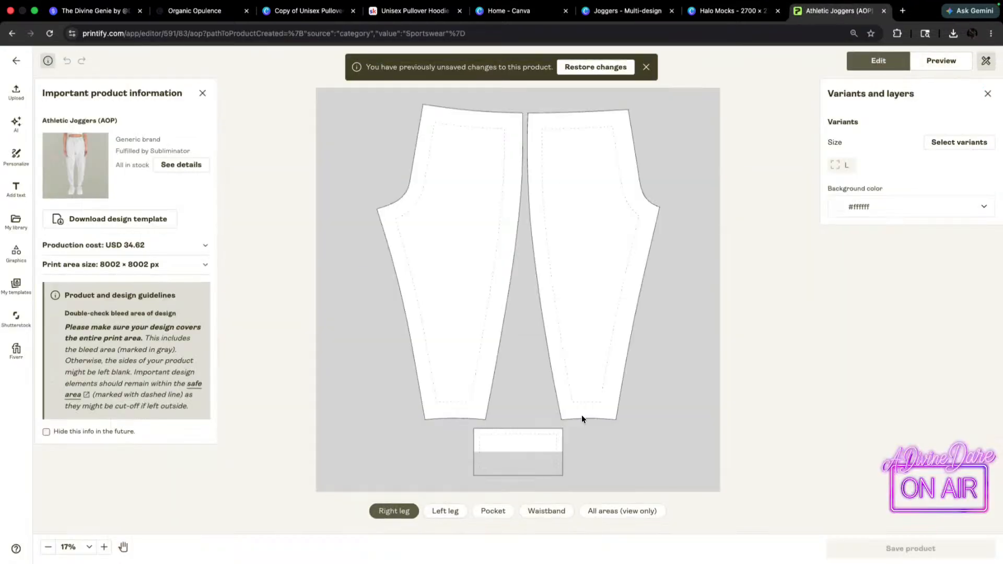
click(447, 518)
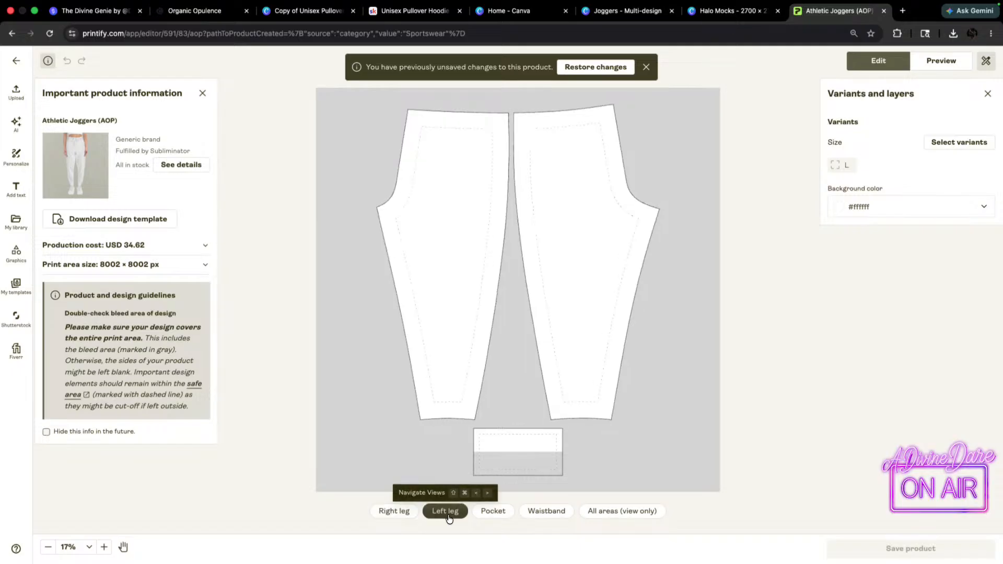
click(393, 512)
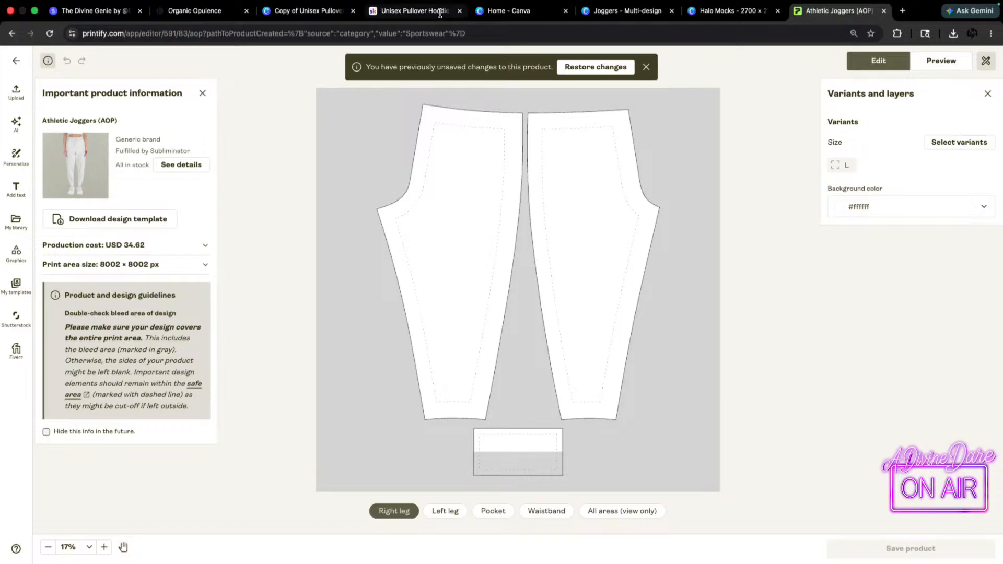
click(495, 16)
click(622, 16)
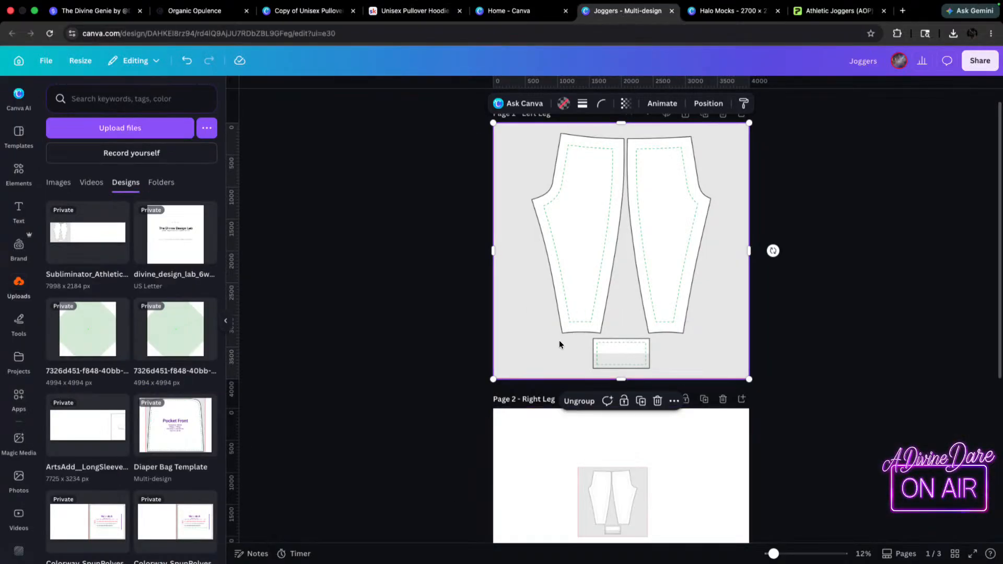
- Add a "Right Leg" text label to the first page and place it in the cuff box below the legs
key(t)
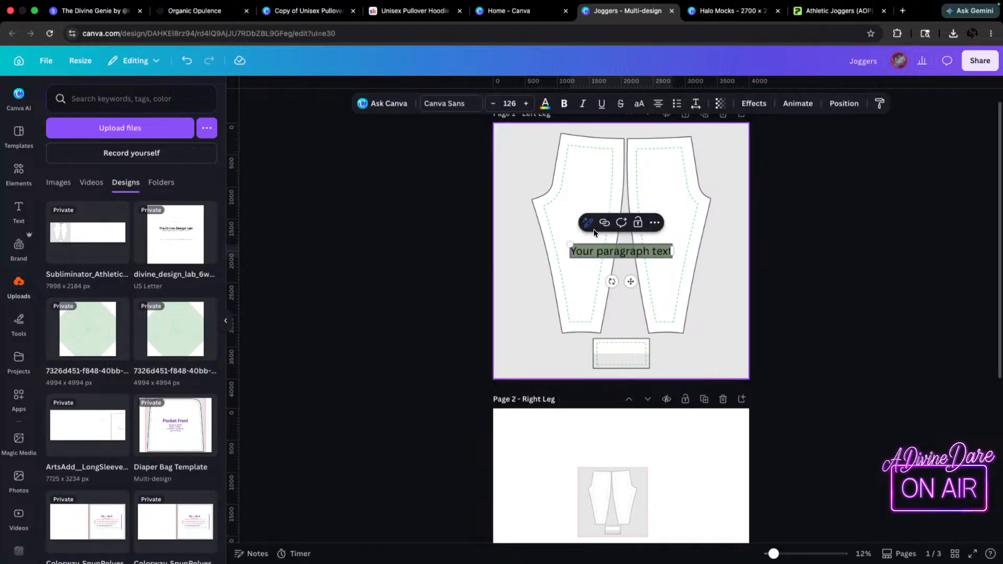
text(Rig)
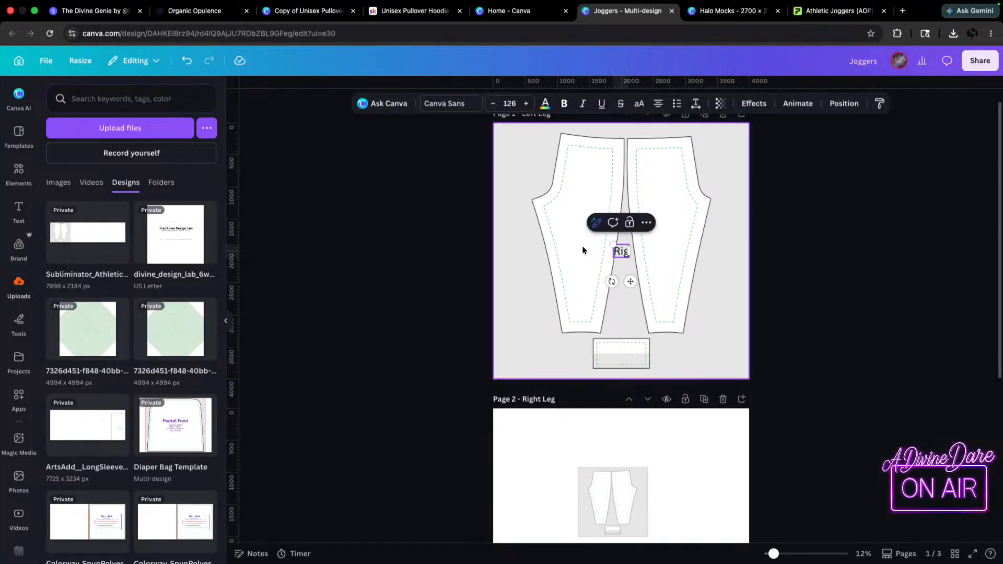
text(ht Leg)
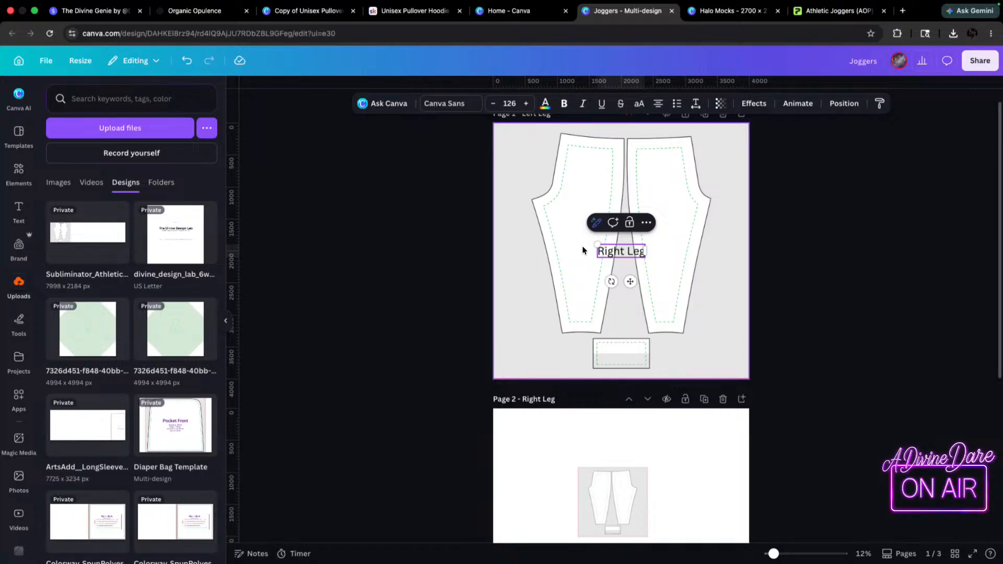
click(842, 308)
drag(626, 252, 630, 366)
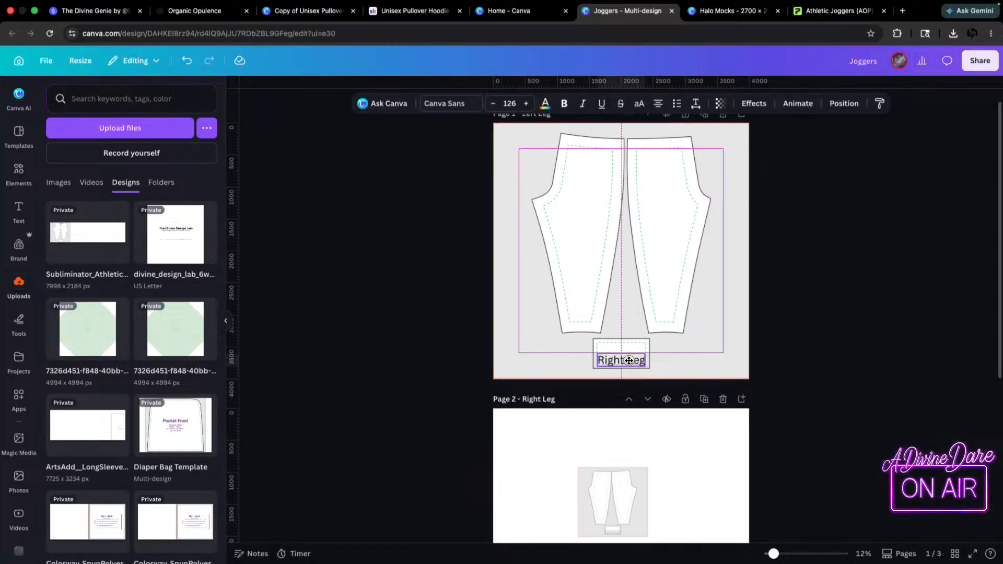
click(752, 354)
- Add a new page after page 2 and move the pocket pieces onto it
scroll(752, 355, down, 5)
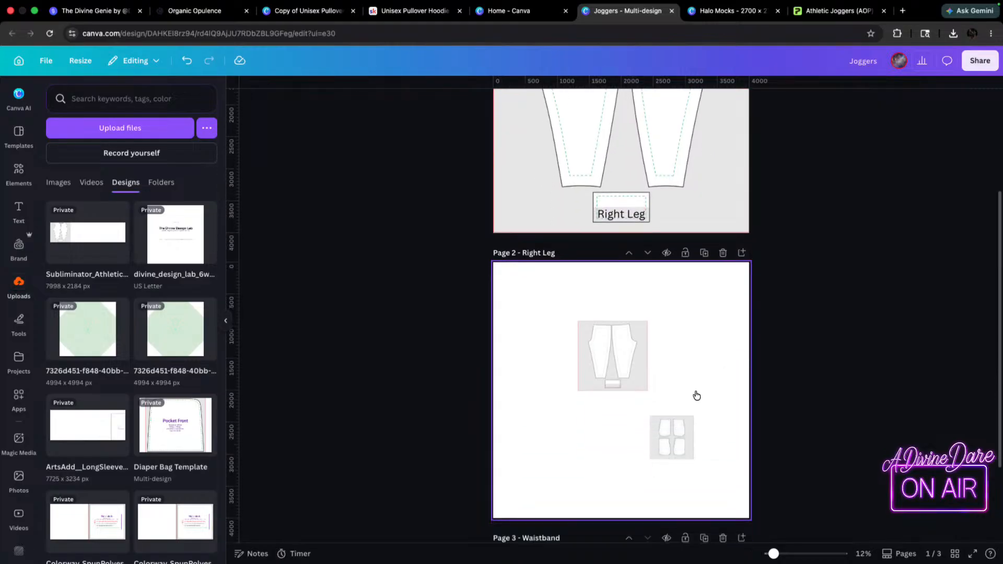
scroll(679, 358, down, 2)
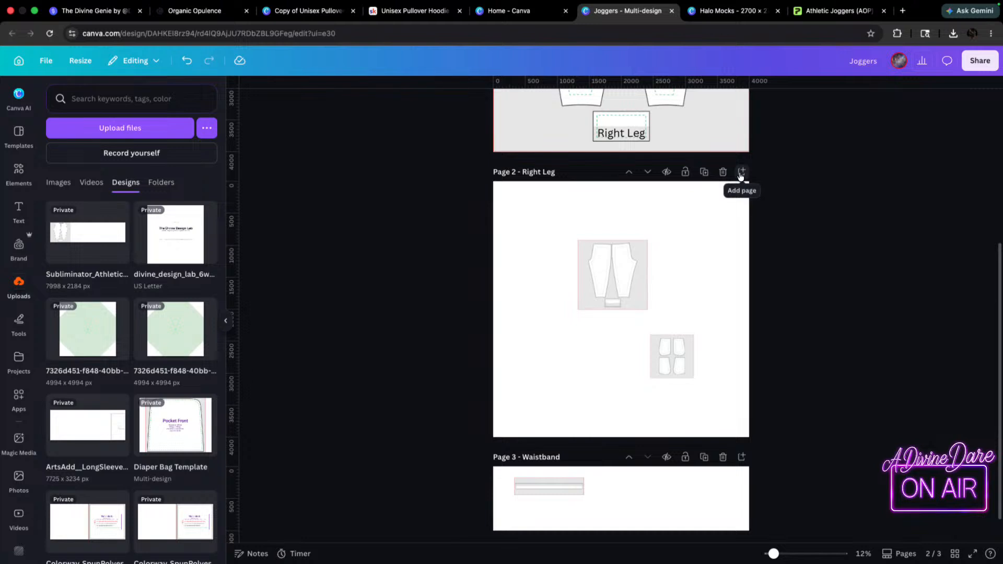
click(742, 172)
scroll(707, 193, up, 3)
drag(700, 293, 554, 486)
scroll(598, 373, up, 5)
click(695, 319)
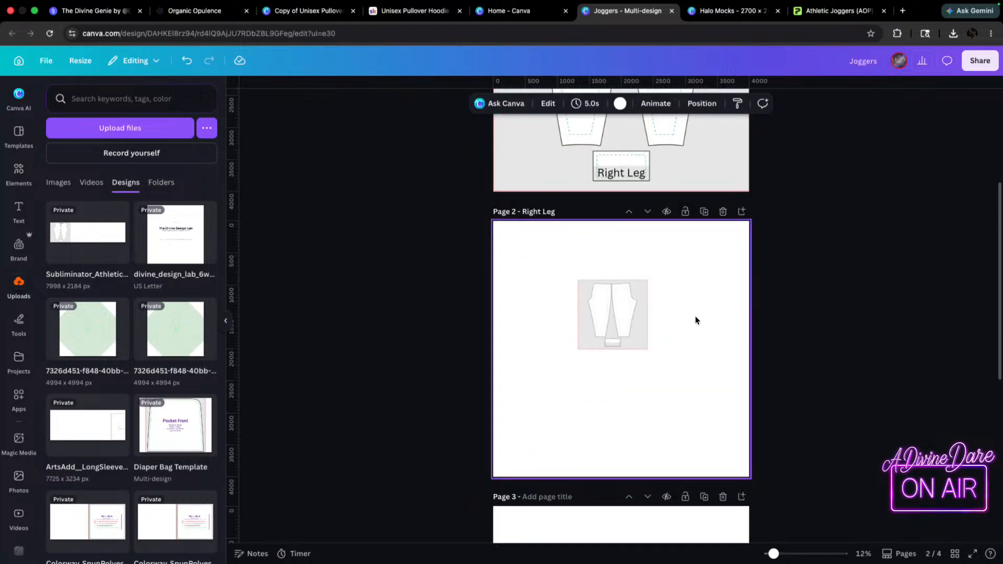
- Move the leg piece on page 2 to the page's upper-left corner and enlarge it to fill the page
click(617, 319)
click(571, 258)
drag(622, 313, 538, 255)
drag(563, 291, 768, 448)
- Rename page 2 as "Left Leg" and page 1 as "Right Leg"
double_click(540, 212)
key(BackSpace)
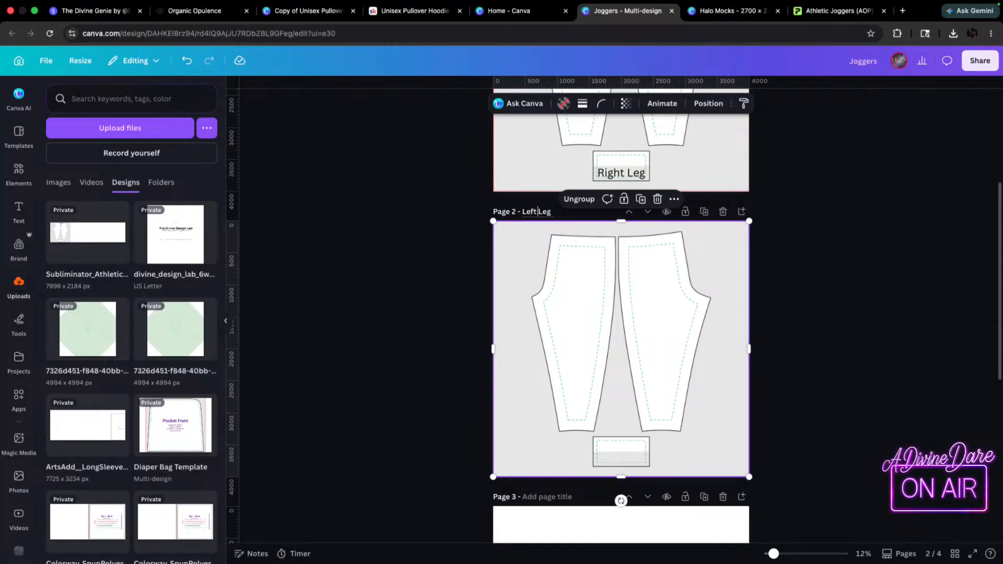
scroll(568, 210, up, 4)
click(538, 123)
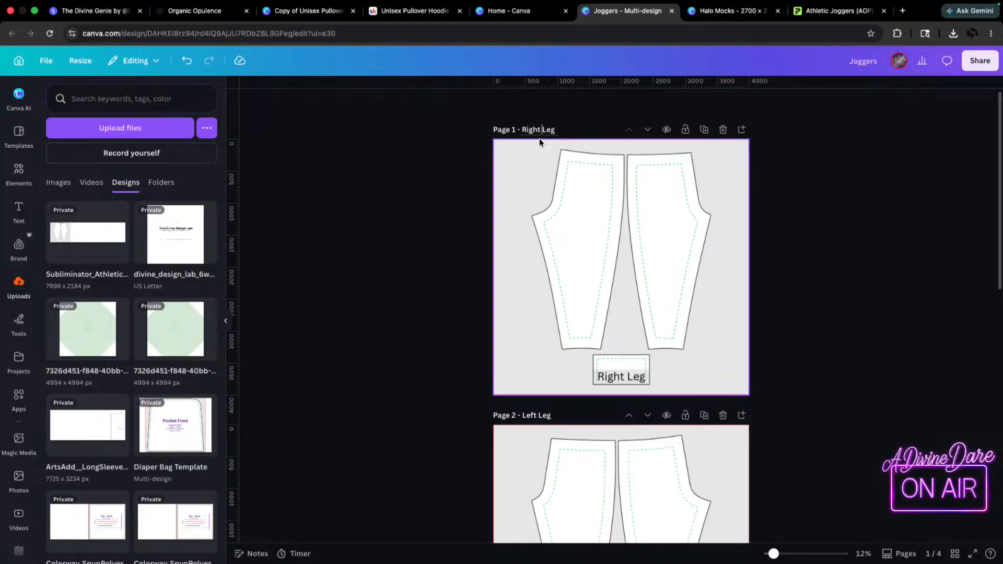
- Add a "Left Leg" text label to page 2 and place it in the cuff box below the legs
scroll(663, 468, down, 1)
scroll(663, 466, down, 5)
click(593, 319)
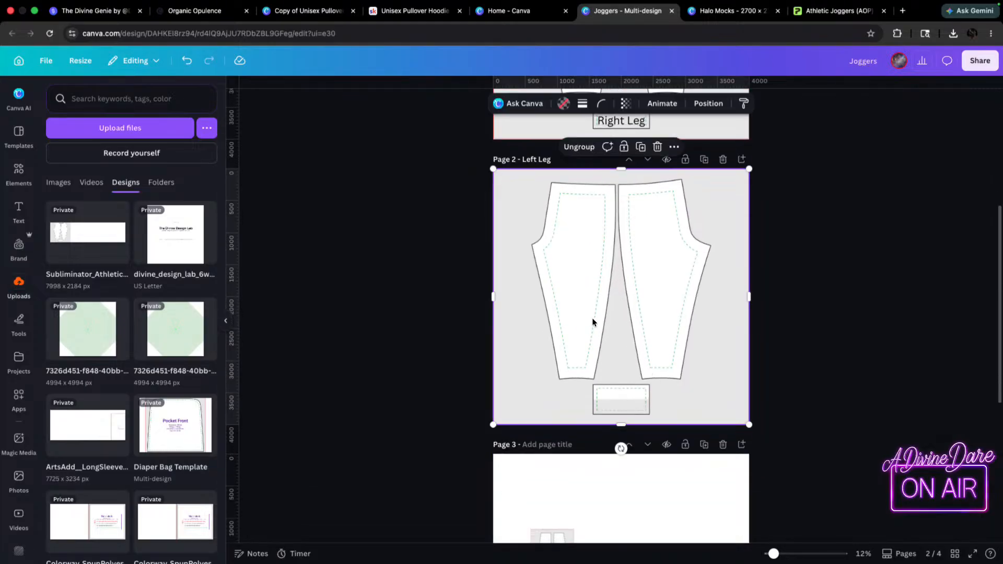
key(t)
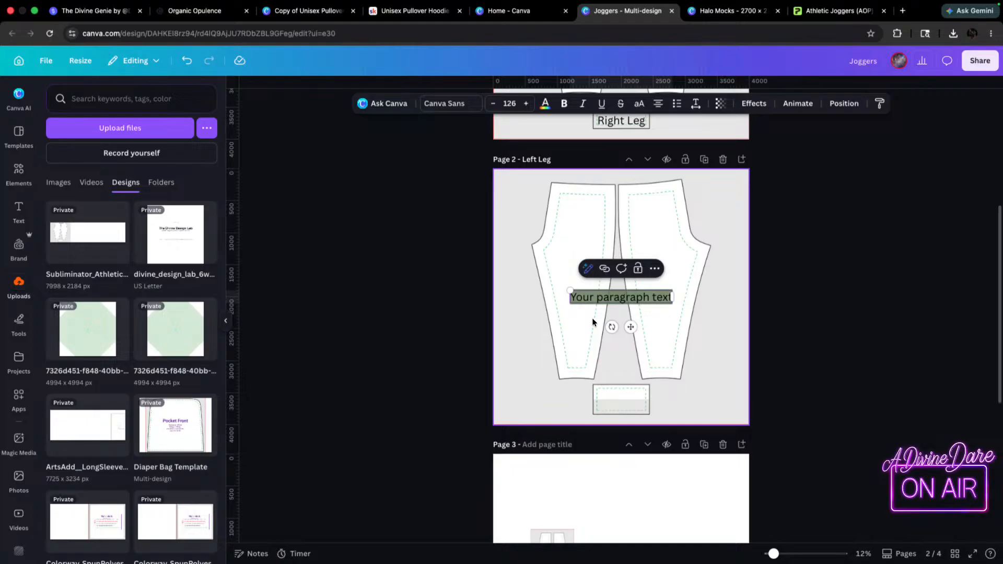
text(Left Leg)
click(831, 347)
drag(633, 302, 633, 412)
- Check the pocket print area size in the Printify editor and return to the Joggers design in Canva
scroll(720, 250, down, 4)
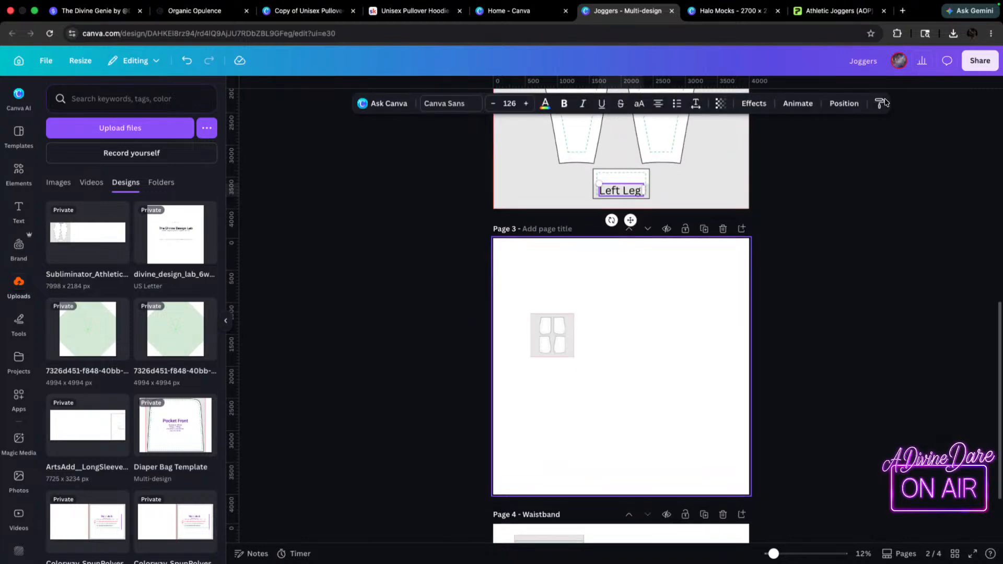
scroll(720, 250, up, 1)
click(839, 11)
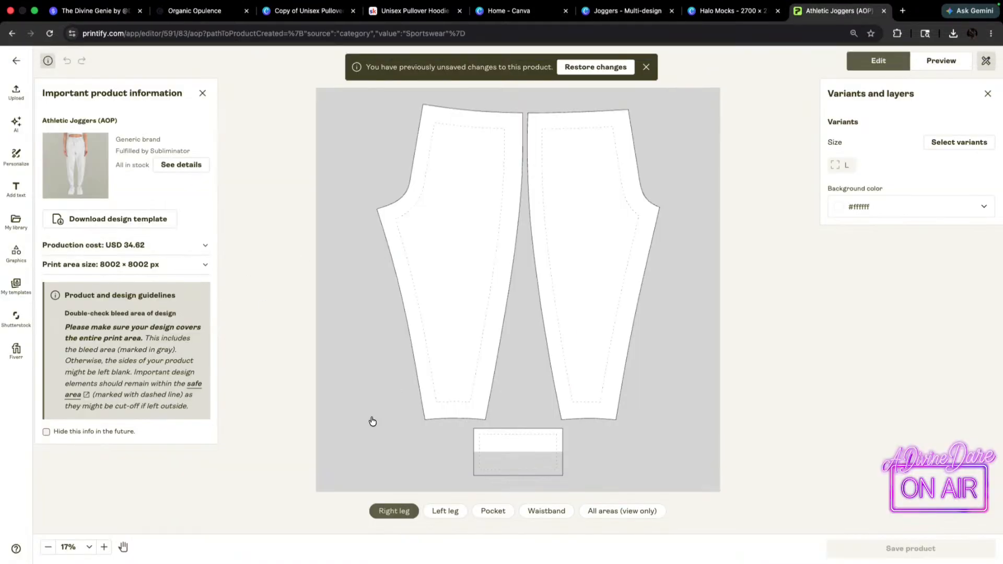
click(494, 512)
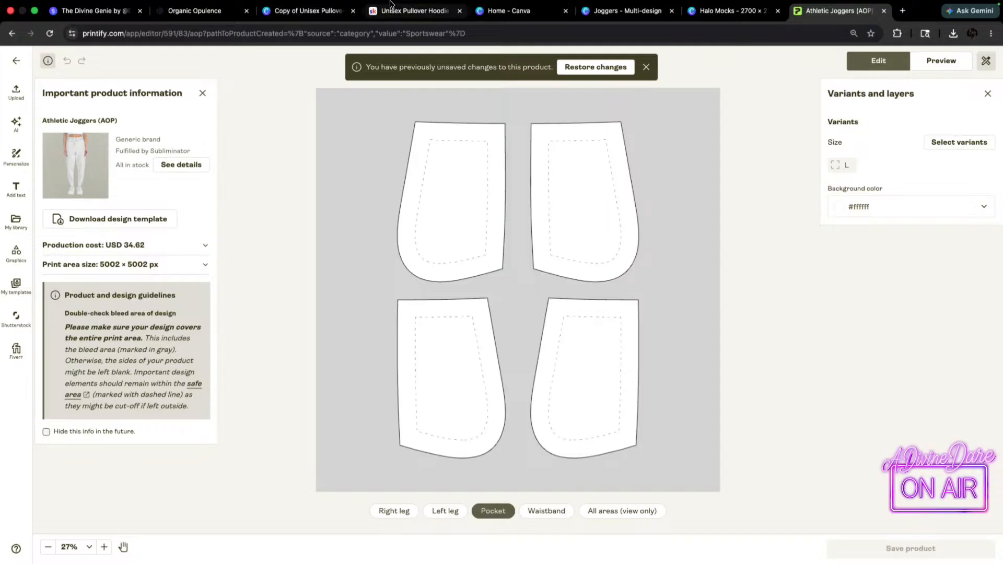
click(532, 14)
click(627, 12)
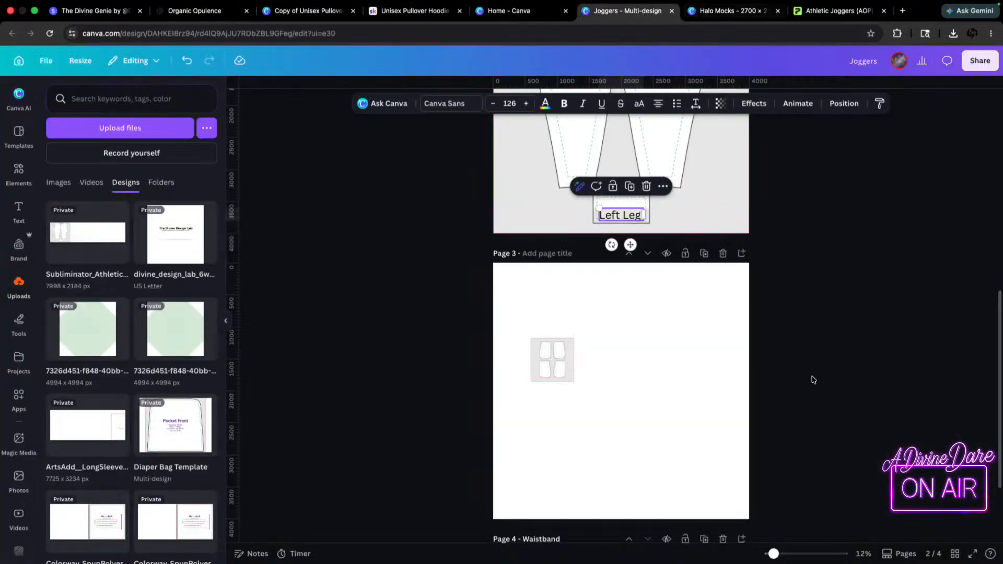
- Add a custom-size page of 2501 × 2501 px after the Waistband page
scroll(768, 279, up, 5)
scroll(789, 454, down, 5)
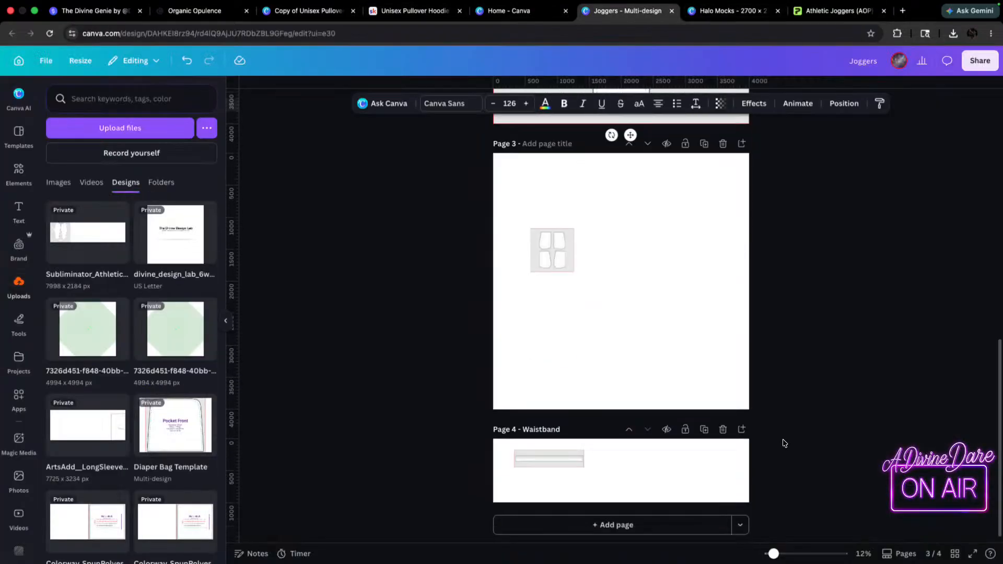
click(739, 526)
click(800, 475)
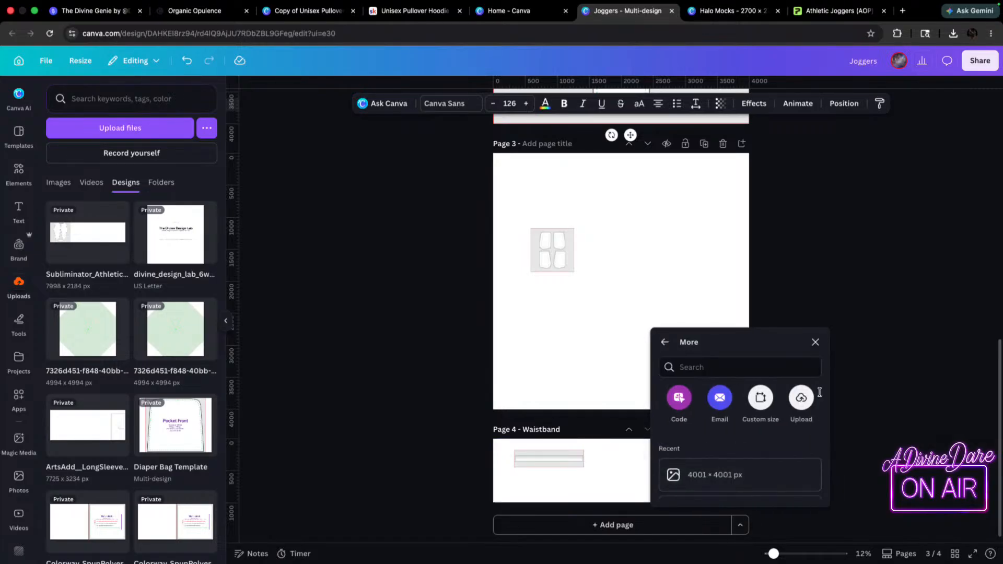
click(761, 399)
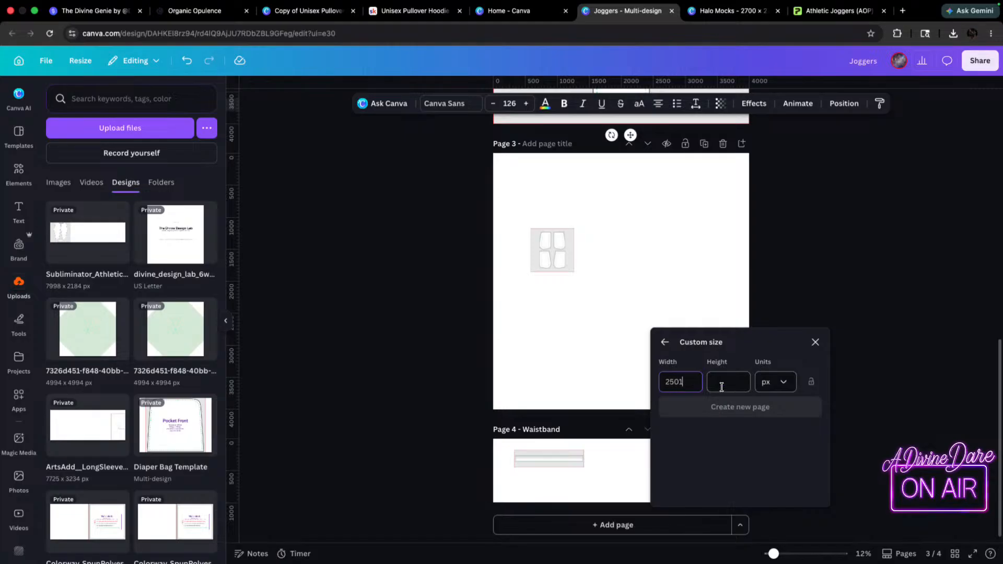
text(2501)
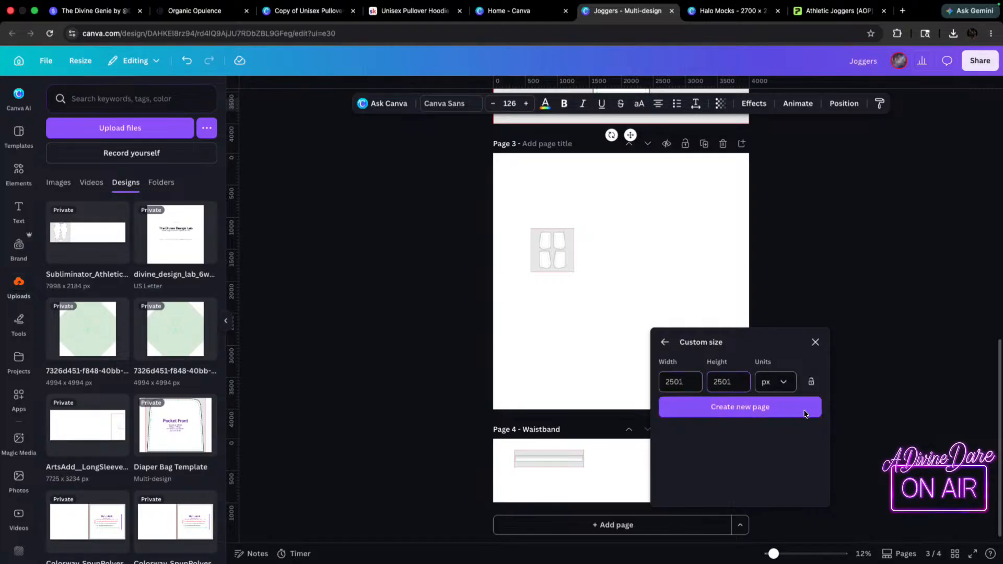
click(799, 405)
scroll(666, 415, up, 1)
scroll(700, 372, down, 1)
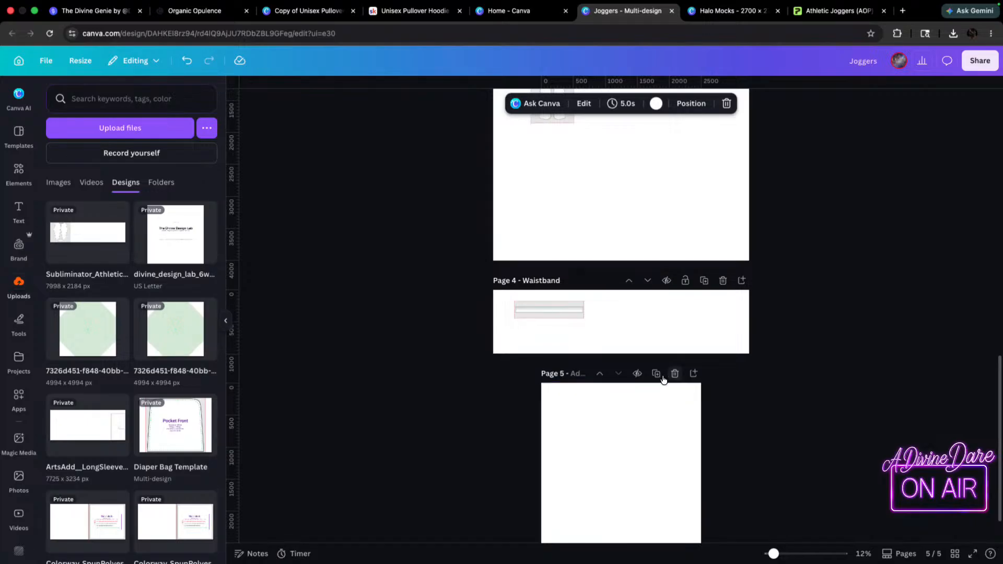
- Move the blank 2501 × 2501 px page up to sit directly after the Left Leg page
click(599, 374)
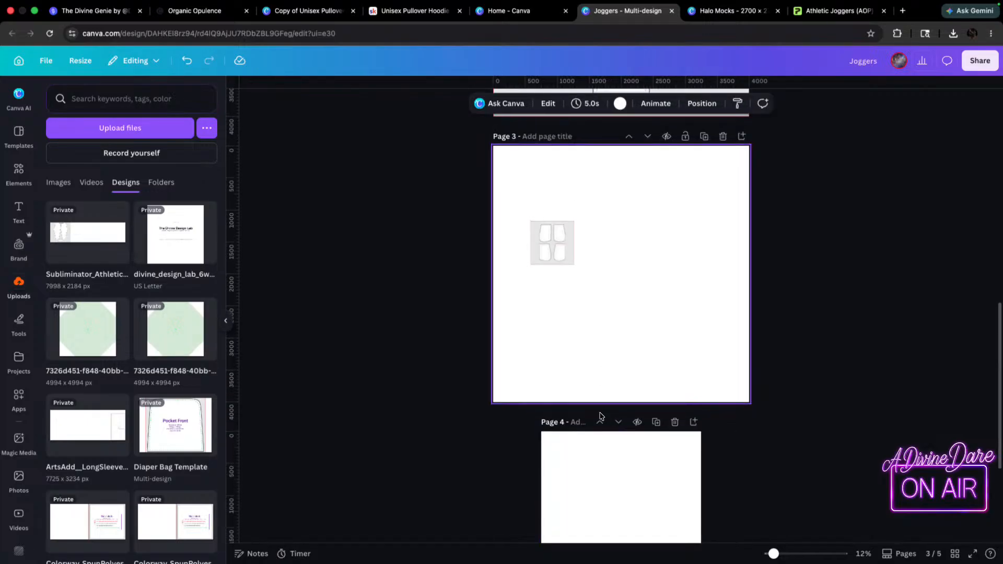
click(600, 424)
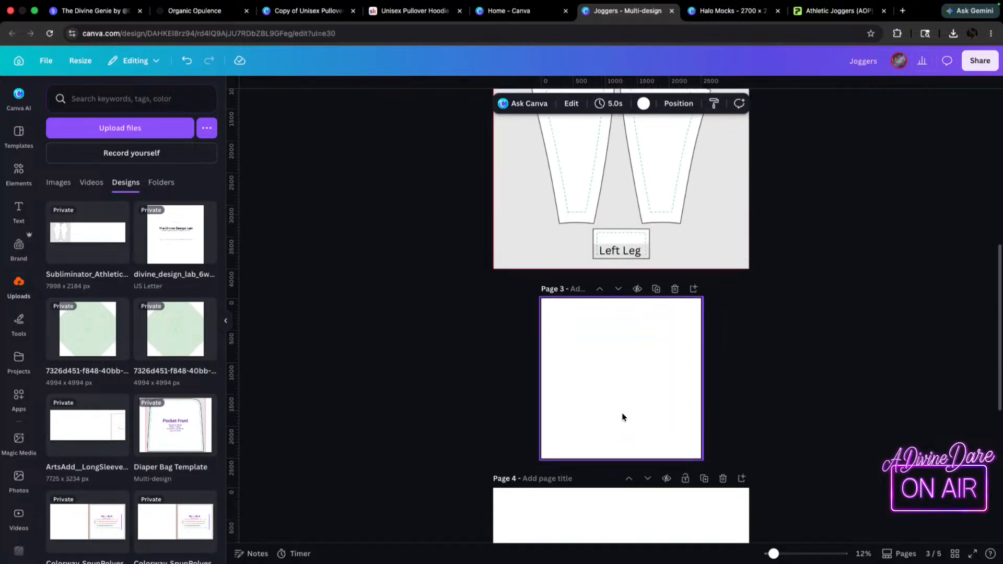
scroll(623, 417, up, 14)
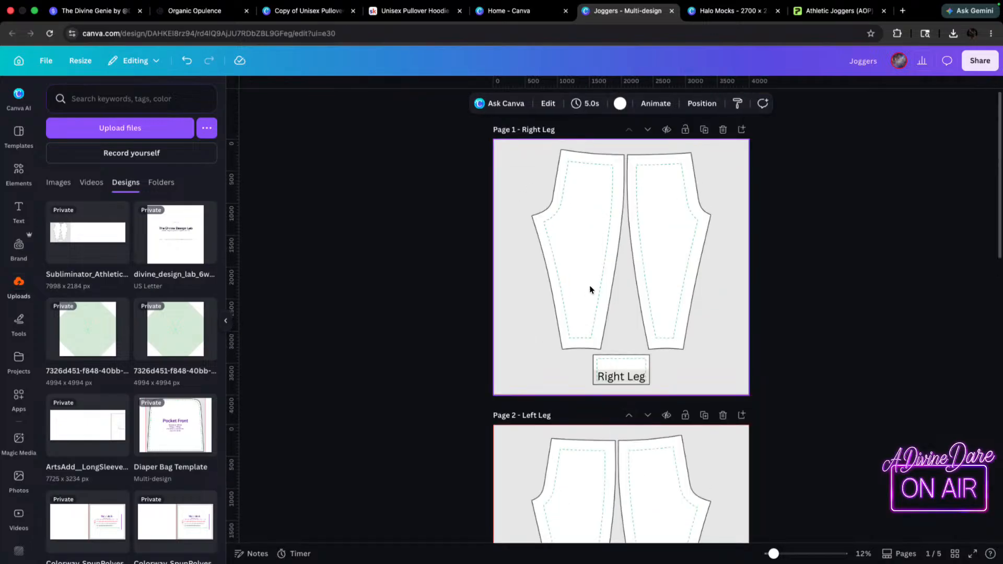
- Move the pocket template pieces onto the blank square page 3 and delete the emptied page 4
scroll(615, 168, down, 12)
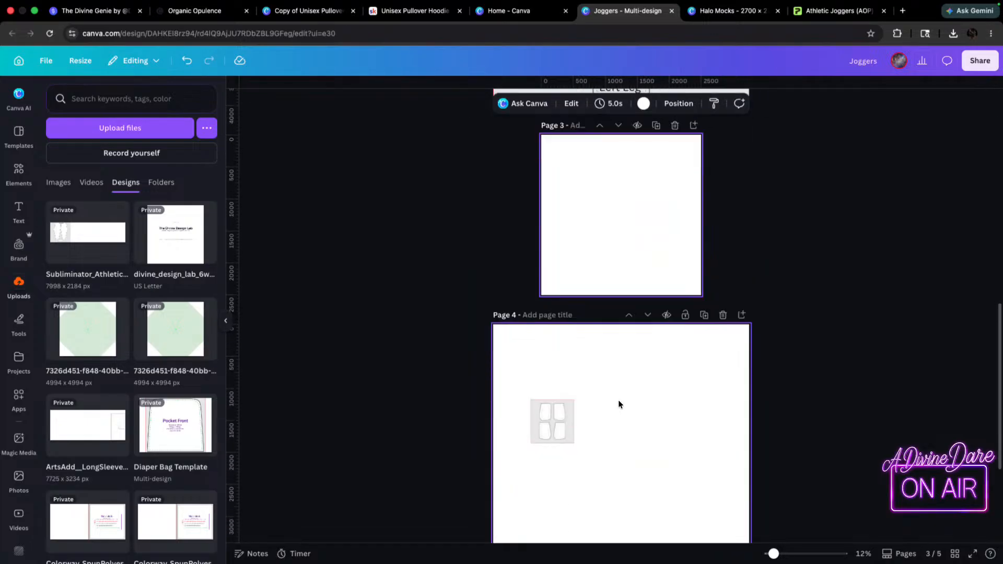
drag(544, 390, 562, 320)
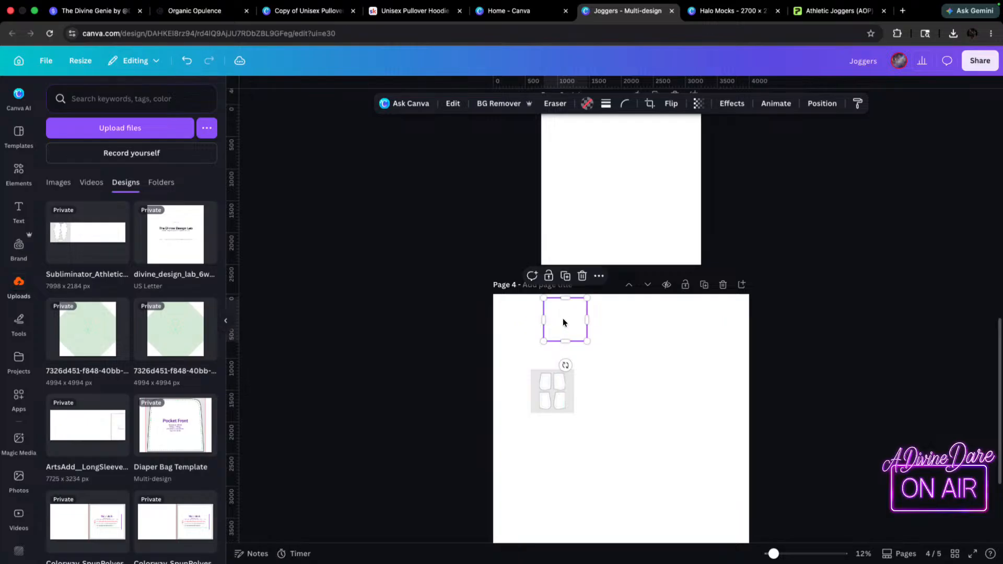
click(546, 391)
drag(546, 391, 563, 164)
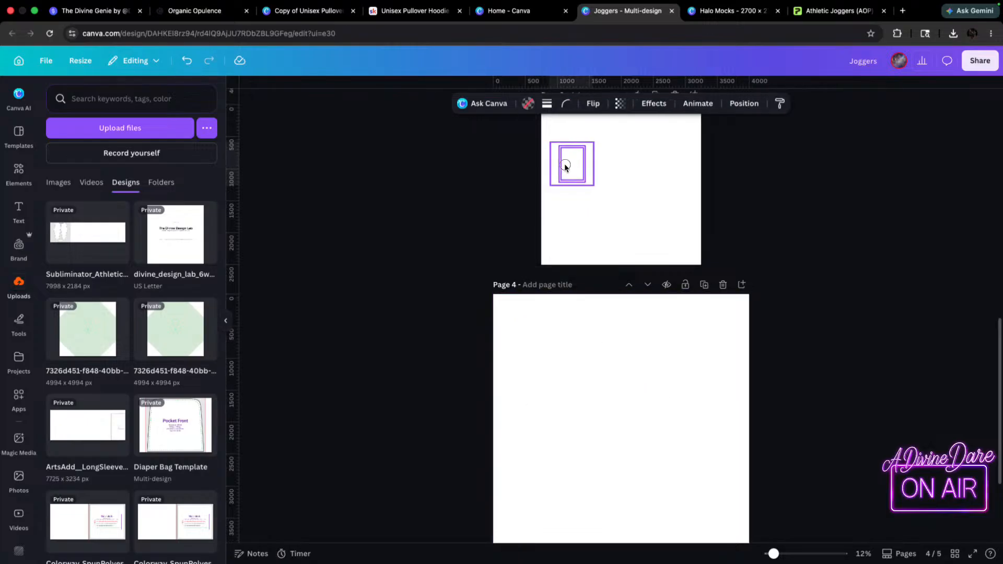
click(721, 286)
- Enlarge all the pocket template pieces together to fill page 3 at 2,501 × 2,501
scroll(570, 428, down, 1)
click(580, 410)
click(622, 400)
key(super+a)
drag(573, 408, 722, 479)
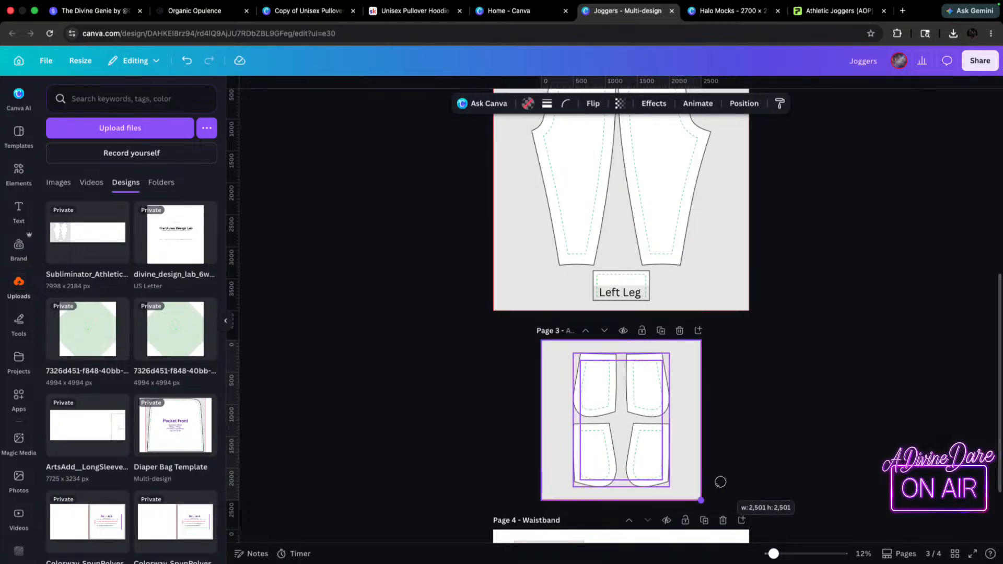
click(723, 479)
scroll(586, 436, down, 2)
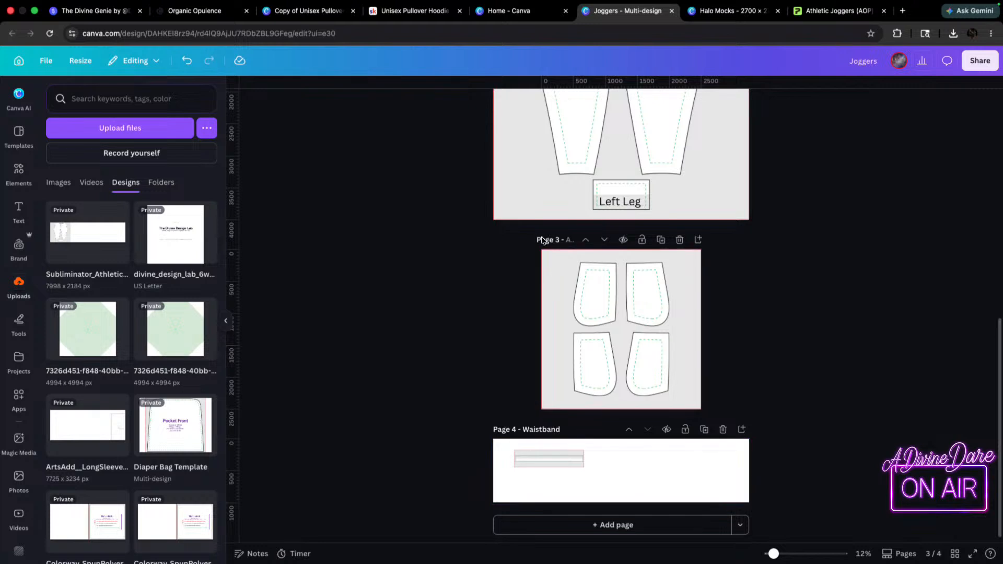
- Add a "pocket" text label in the middle of page 3, between the pocket shapes
click(606, 381)
text(text)
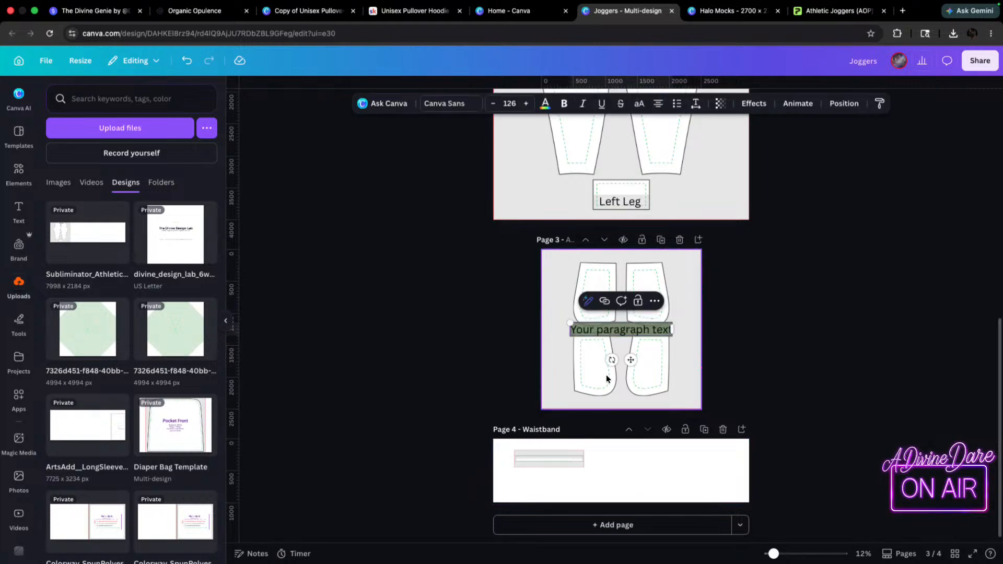
text(Pocket)
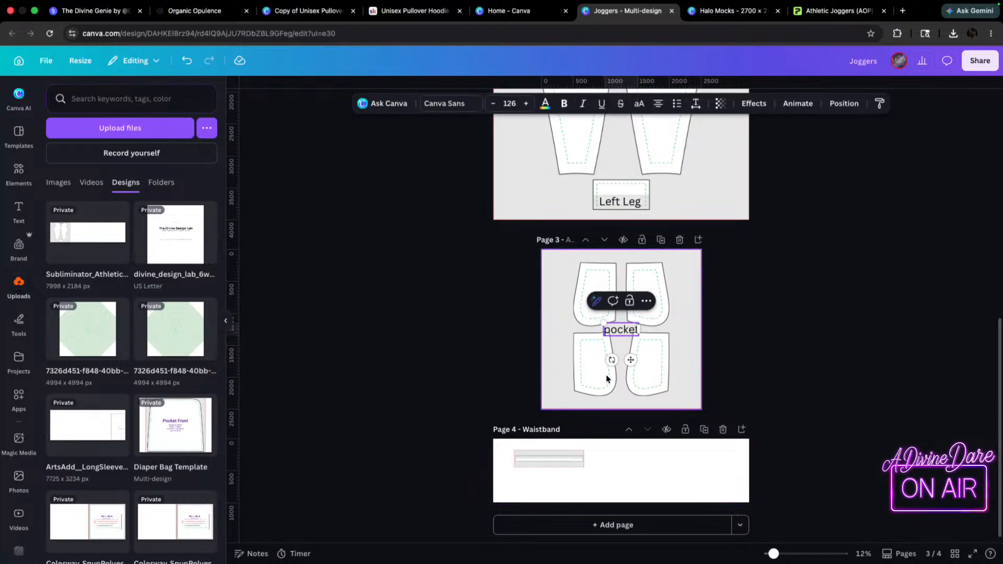
click(796, 379)
click(617, 332)
click(757, 329)
click(620, 329)
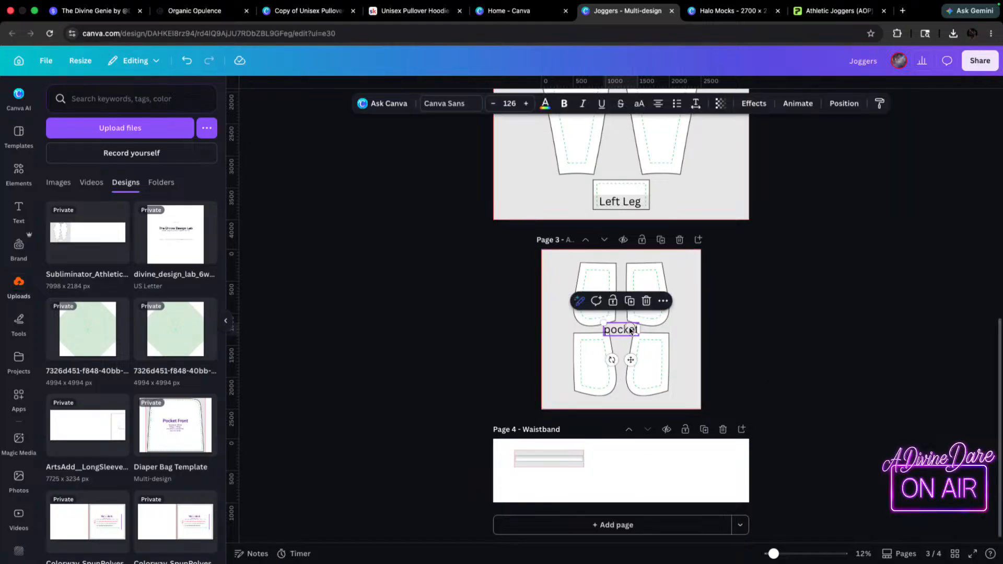
click(761, 342)
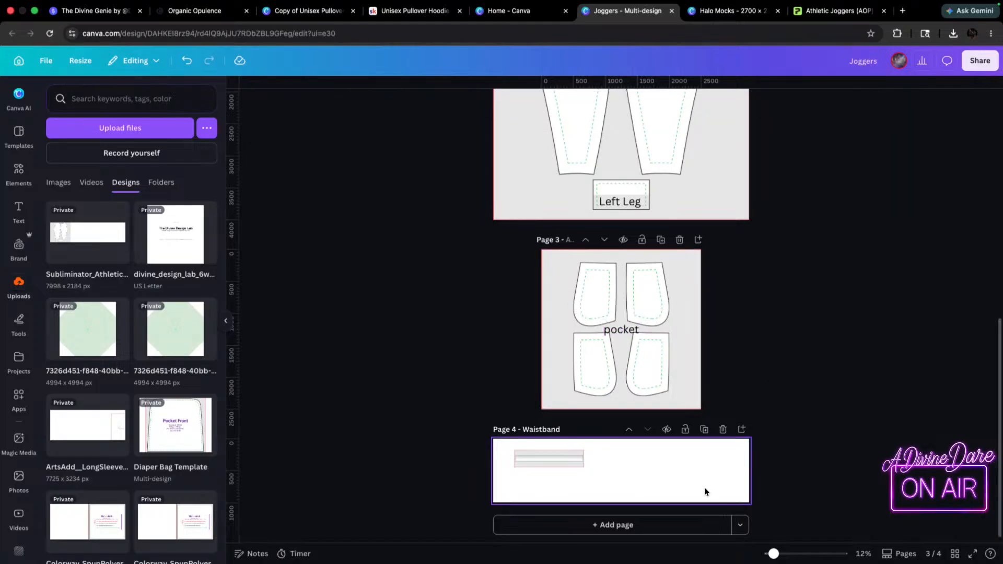
- Enlarge the waistband template pieces together to fill the Waistband page
click(619, 479)
scroll(618, 474, up, 3)
click(489, 441)
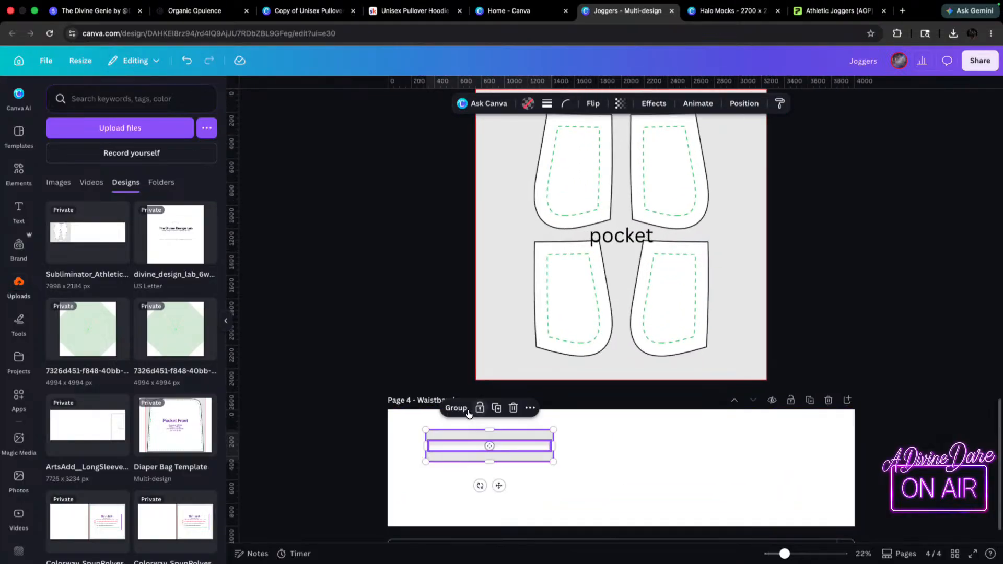
drag(524, 452, 866, 482)
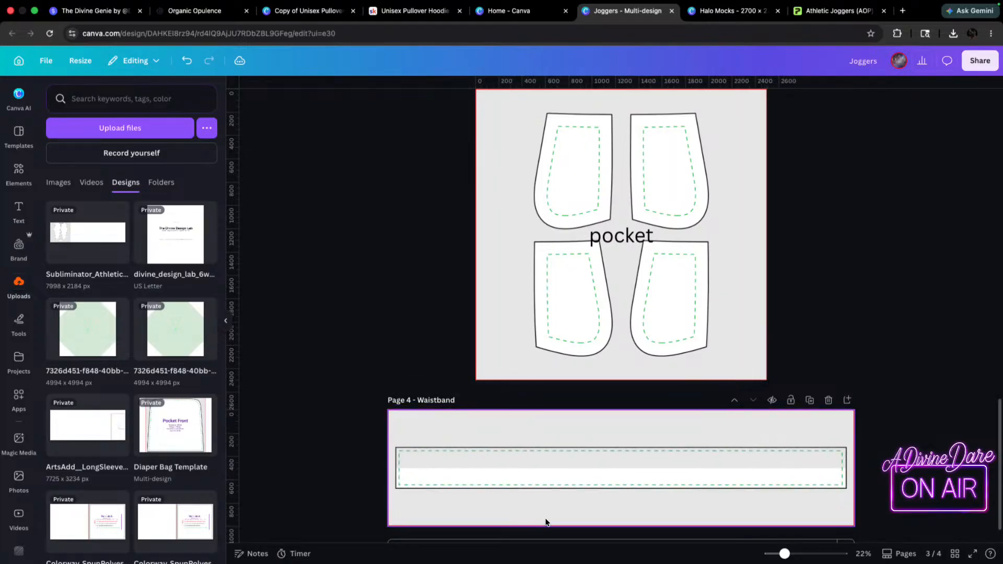
- Add a "Waistband" text label to page 4 and place it centred above the waistband outline
scroll(542, 476, down, 1)
click(605, 493)
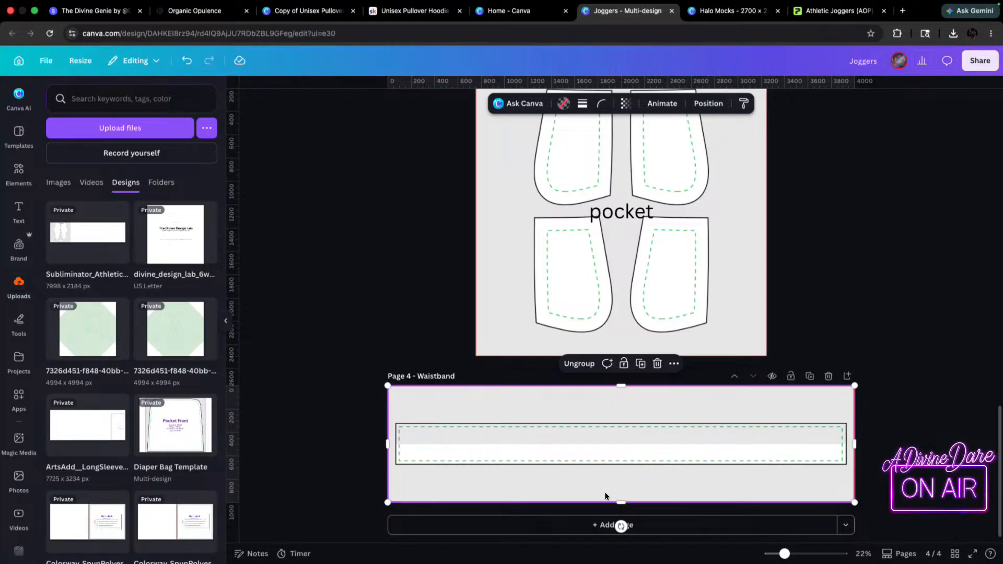
text(tWai)
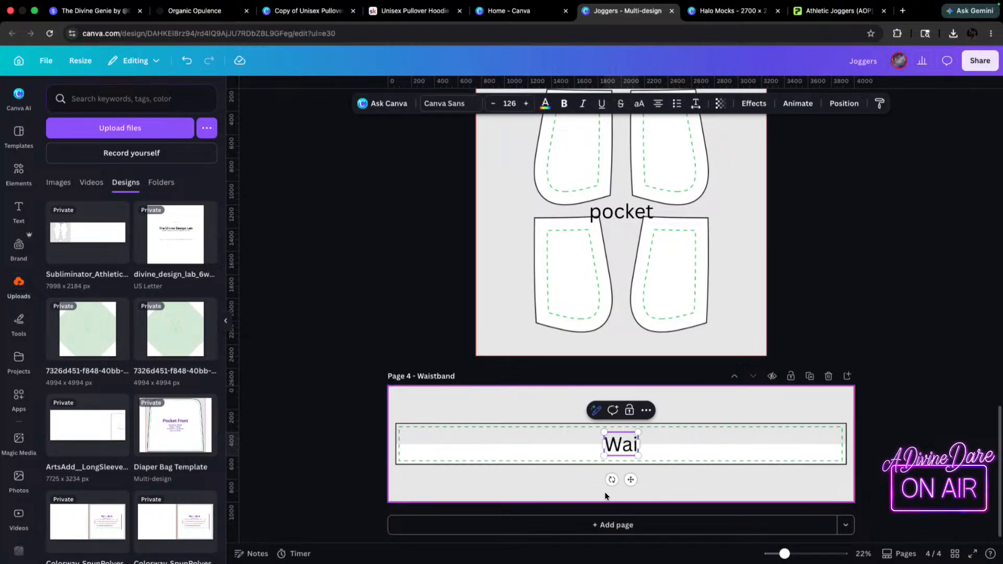
text(stband)
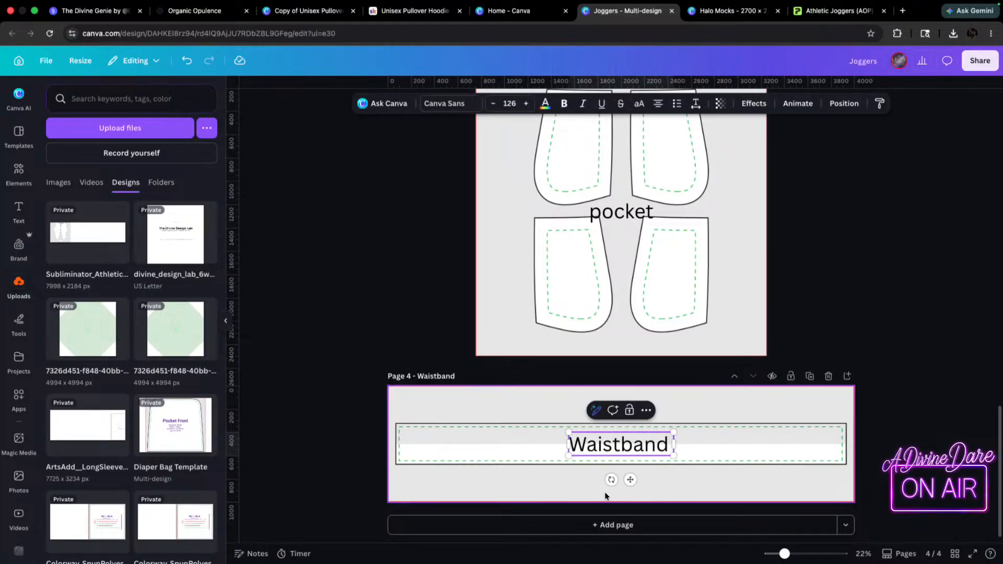
drag(625, 443, 622, 402)
click(811, 376)
scroll(733, 235, down, 3)
scroll(703, 219, up, 3)
scroll(703, 219, down, 3)
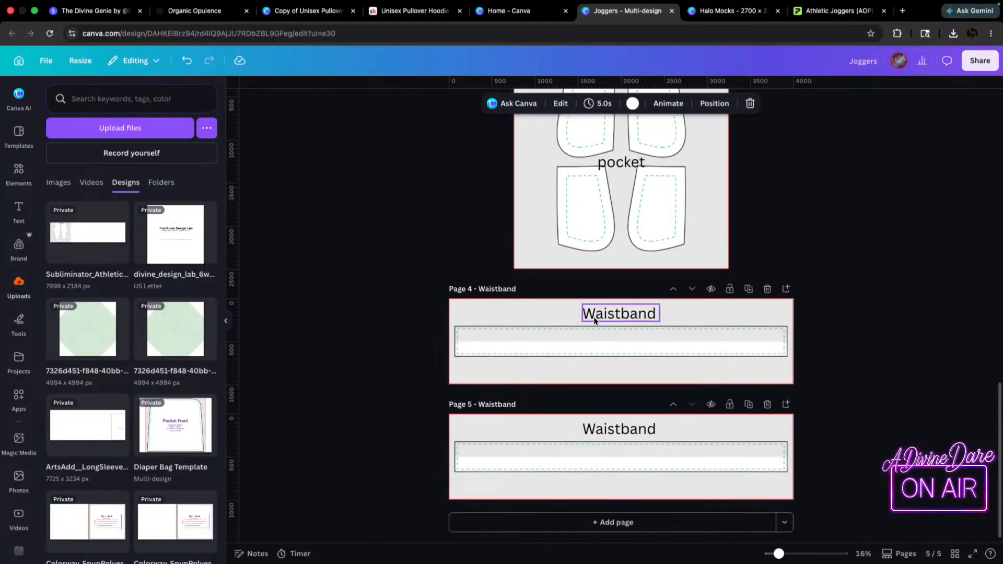
click(767, 405)
- Switch to the Skool classroom and examine the bag templates listed in the Tote-Ally Divine module
click(409, 11)
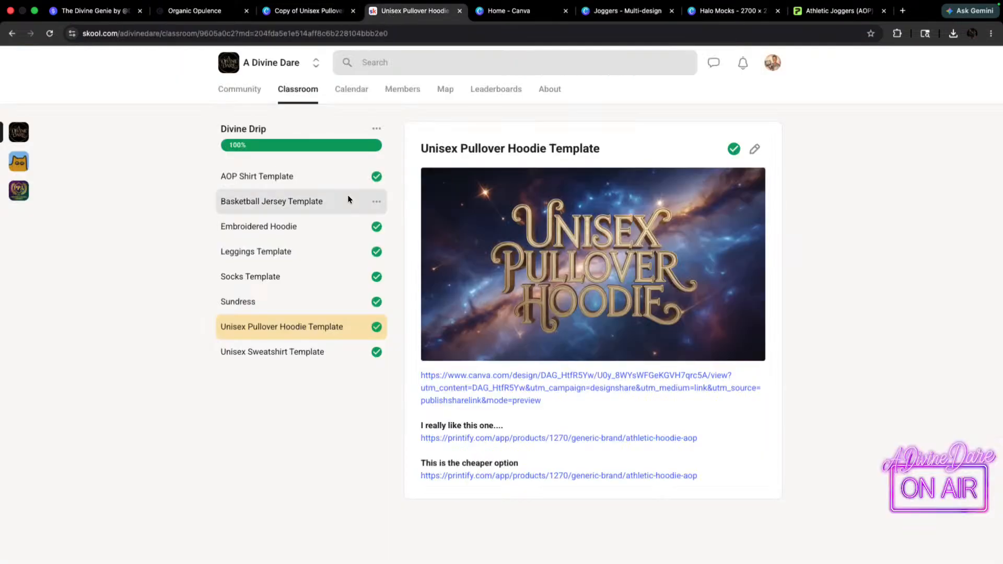
click(296, 91)
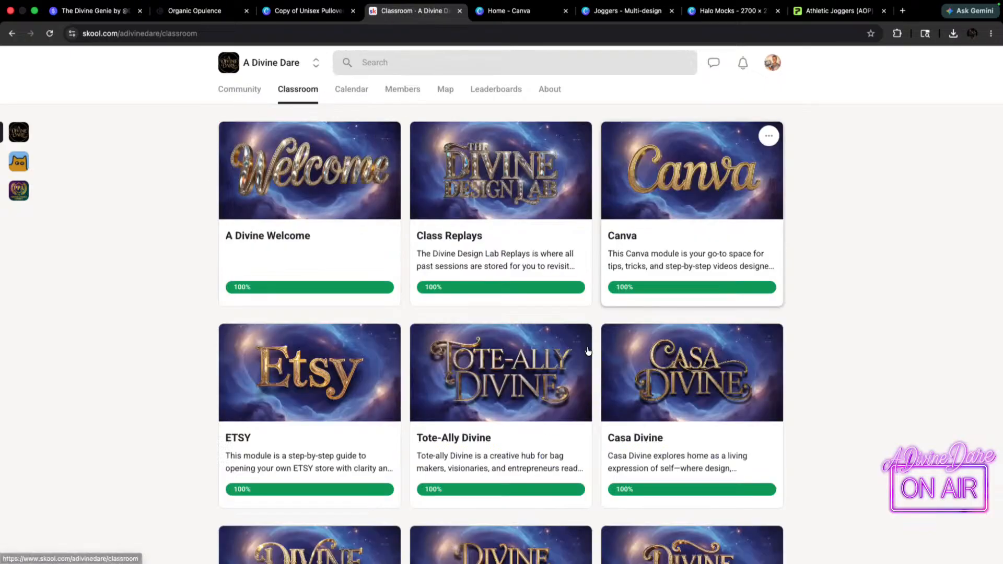
click(462, 373)
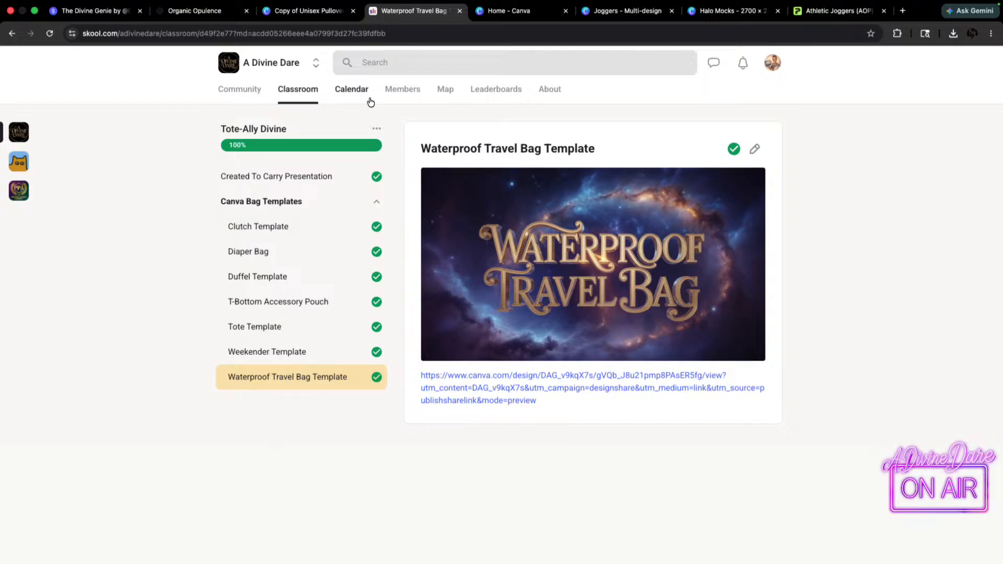
click(296, 98)
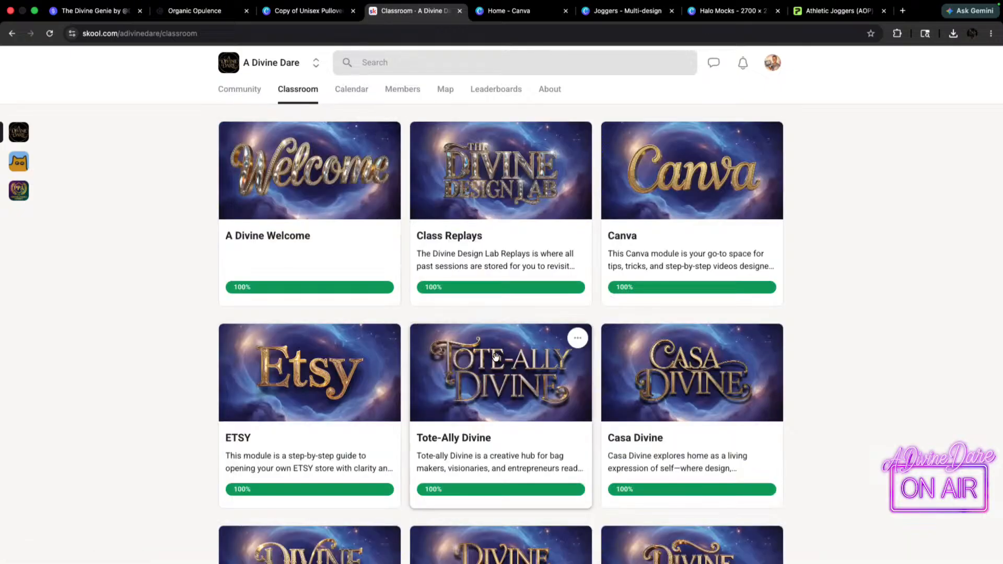
click(512, 389)
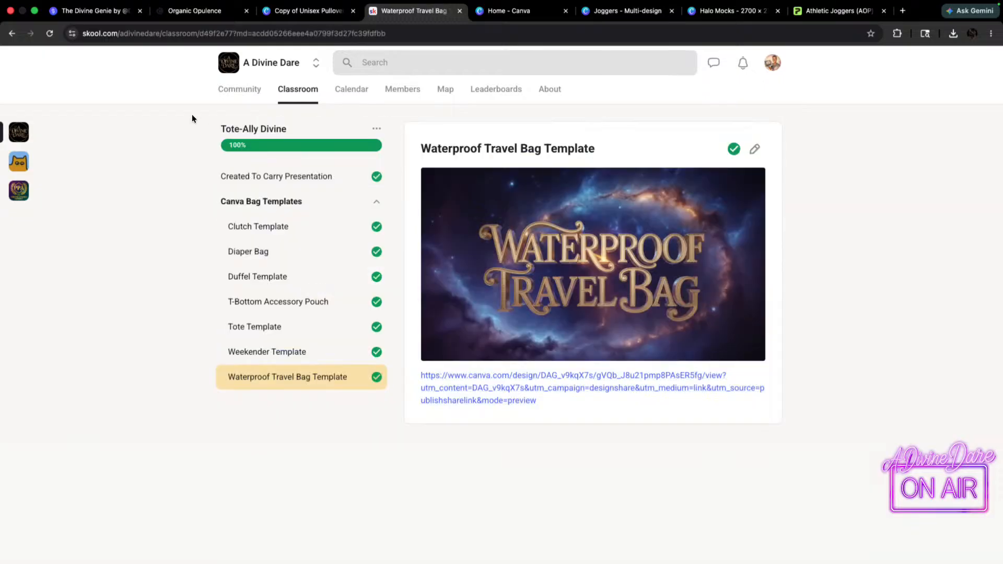
- Examine the template lists of the Casa Divine and Divine Drip modules in the classroom
click(319, 101)
click(629, 333)
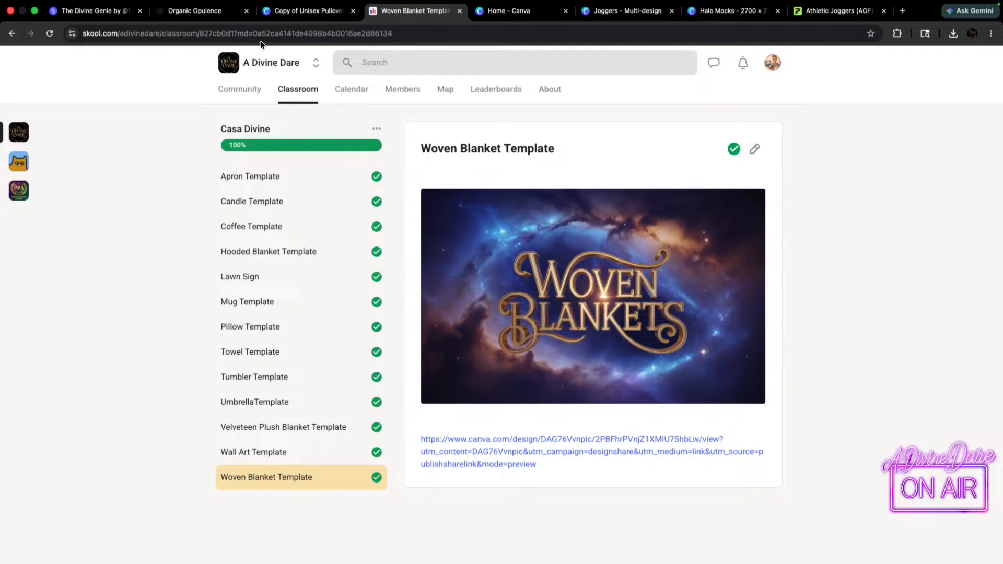
click(293, 89)
scroll(597, 275, down, 7)
scroll(596, 275, up, 2)
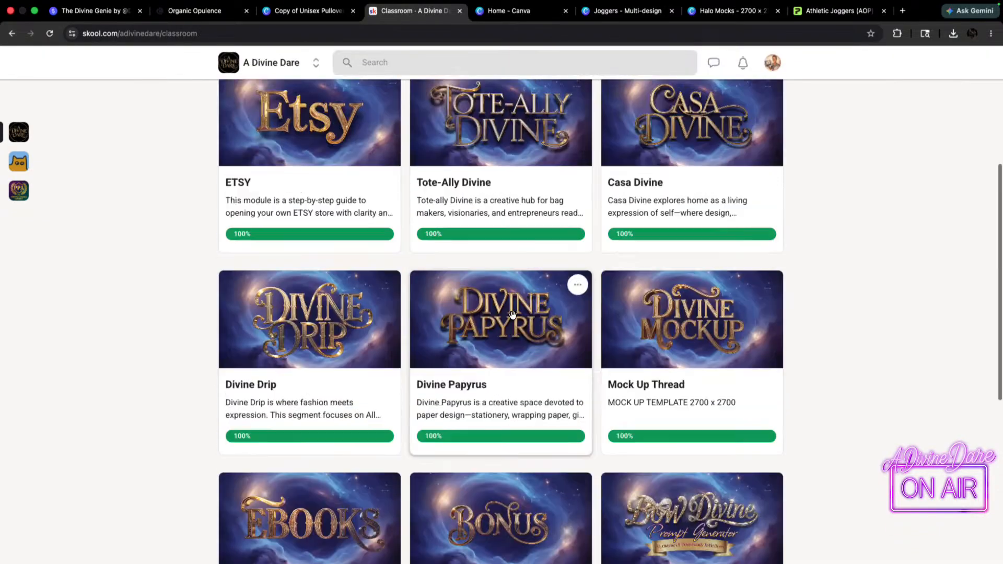
click(322, 317)
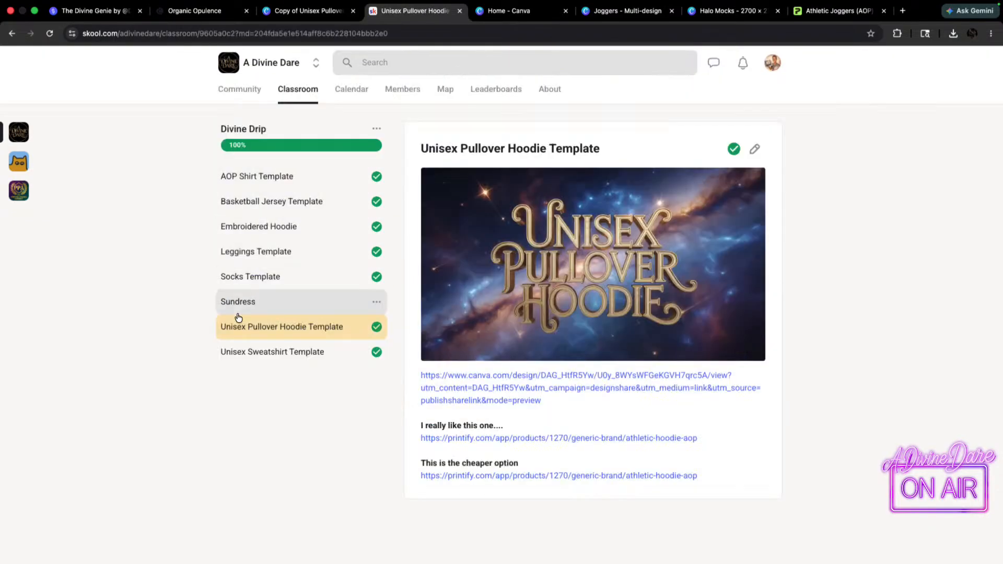
- Look over the classroom modules down to Mock Up Thread and view the Halo Mocks design in Canva
click(308, 92)
scroll(354, 445, down, 3)
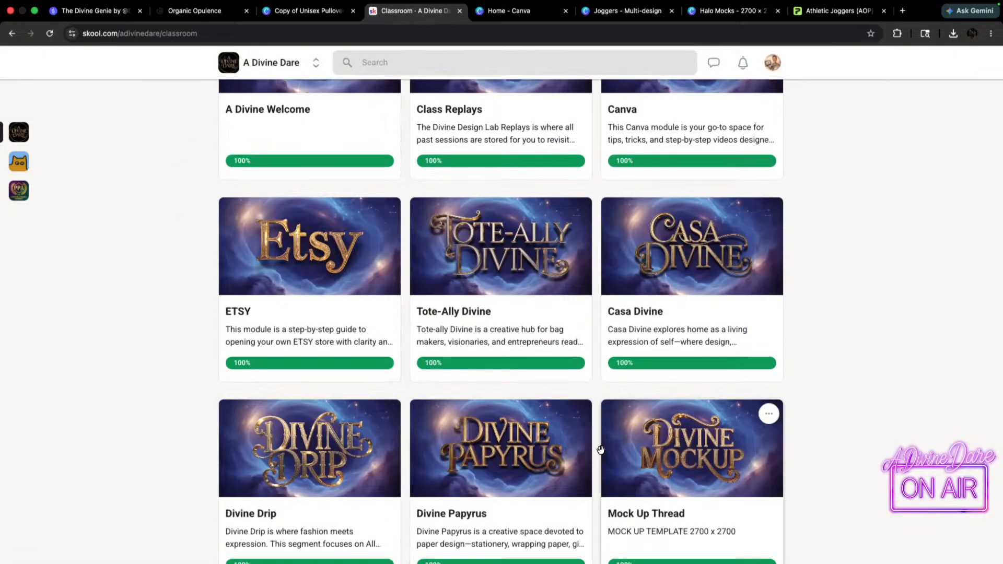
scroll(606, 452, down, 3)
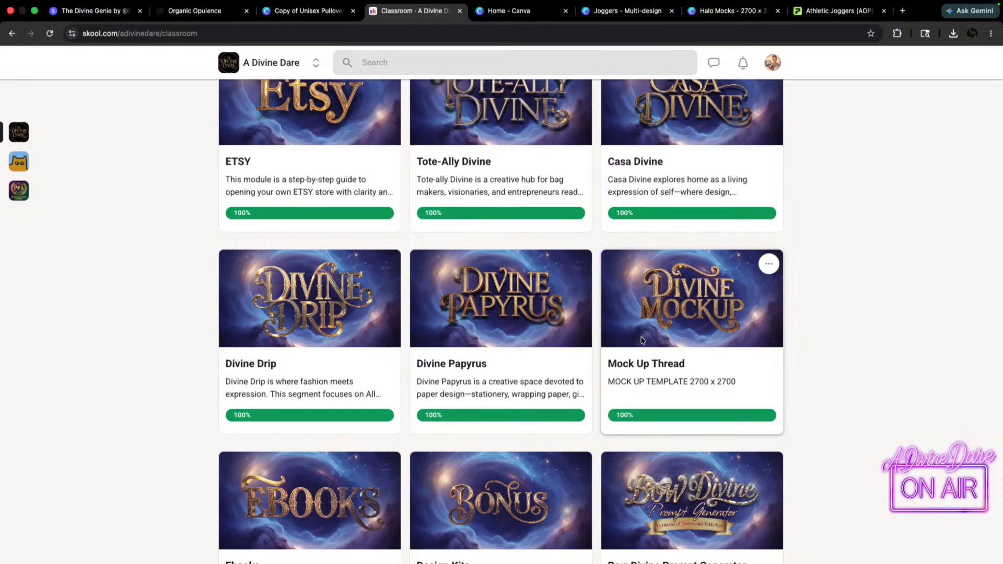
click(729, 10)
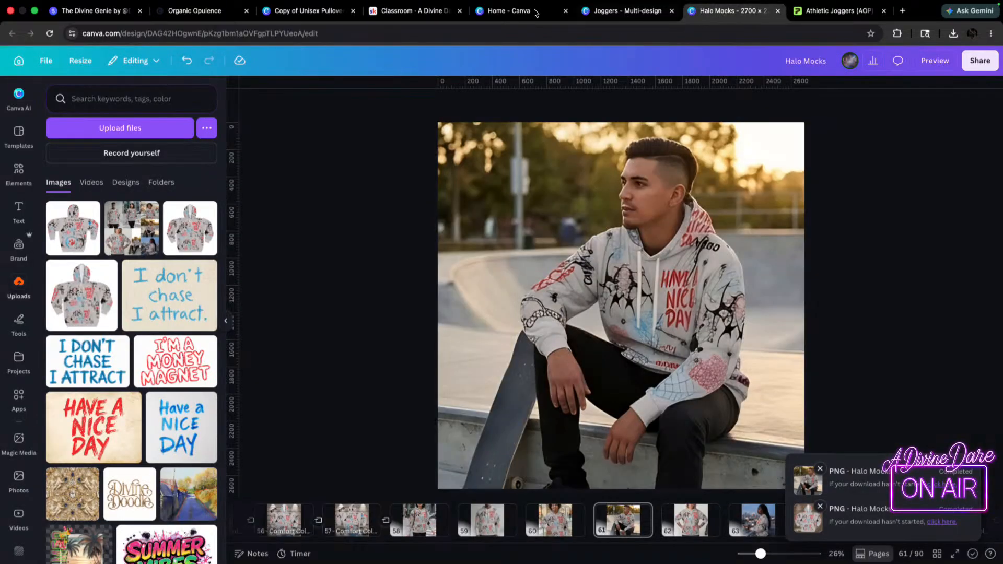
- Return to the Joggers design in Canva and review the leg, pocket and waistband pages
click(619, 22)
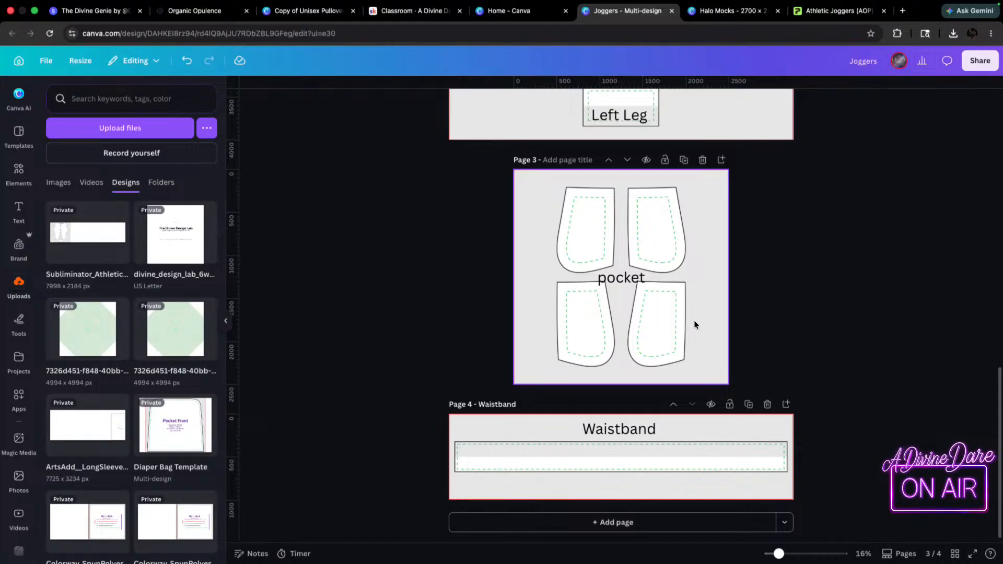
scroll(697, 318, up, 15)
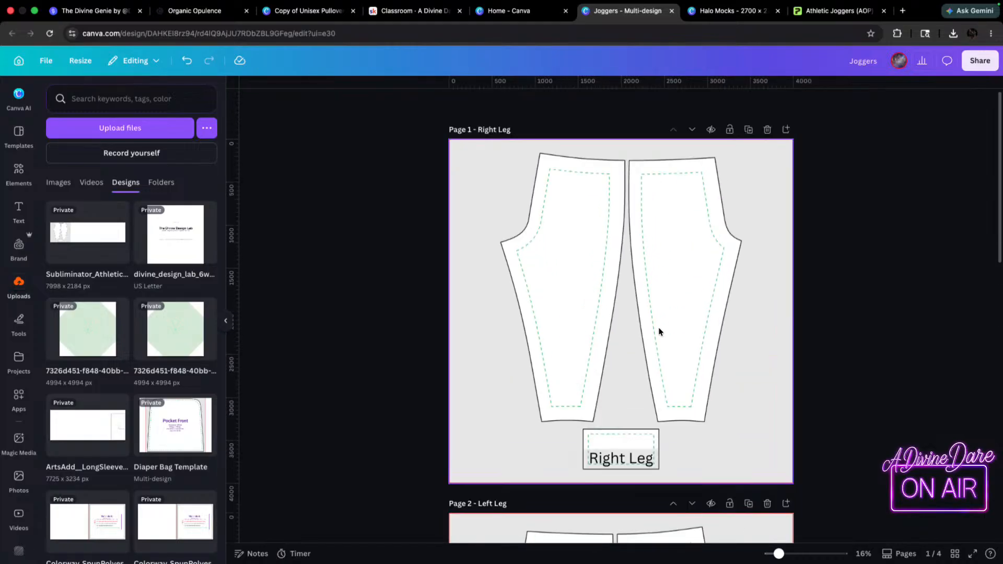
scroll(556, 239, down, 8)
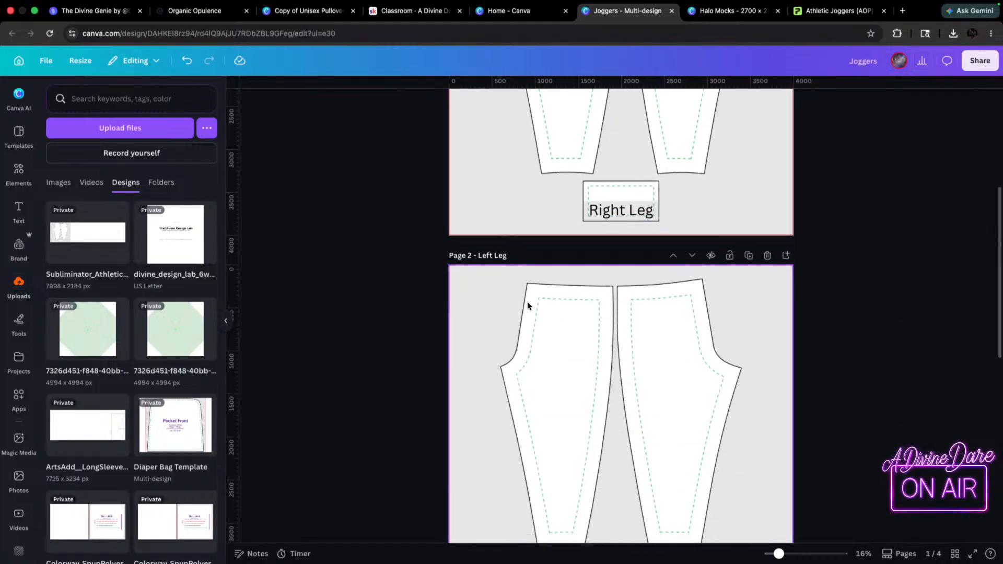
scroll(604, 312, down, 2)
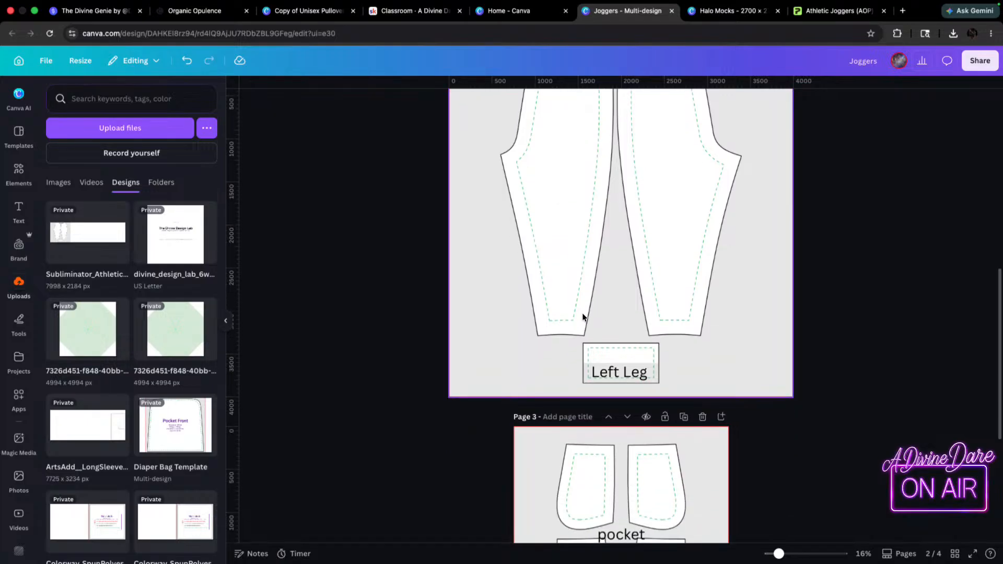
scroll(583, 317, up, 10)
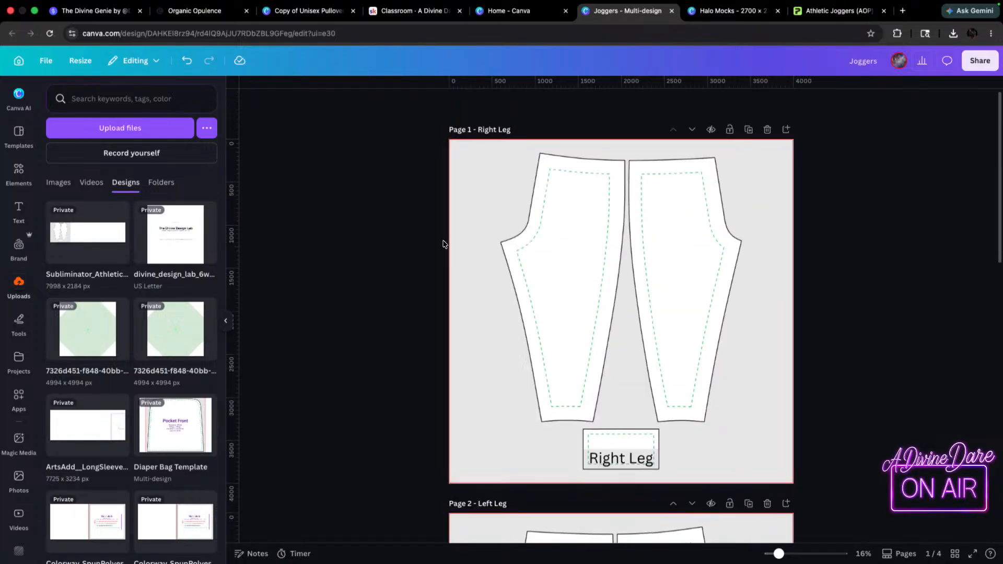
scroll(805, 343, down, 8)
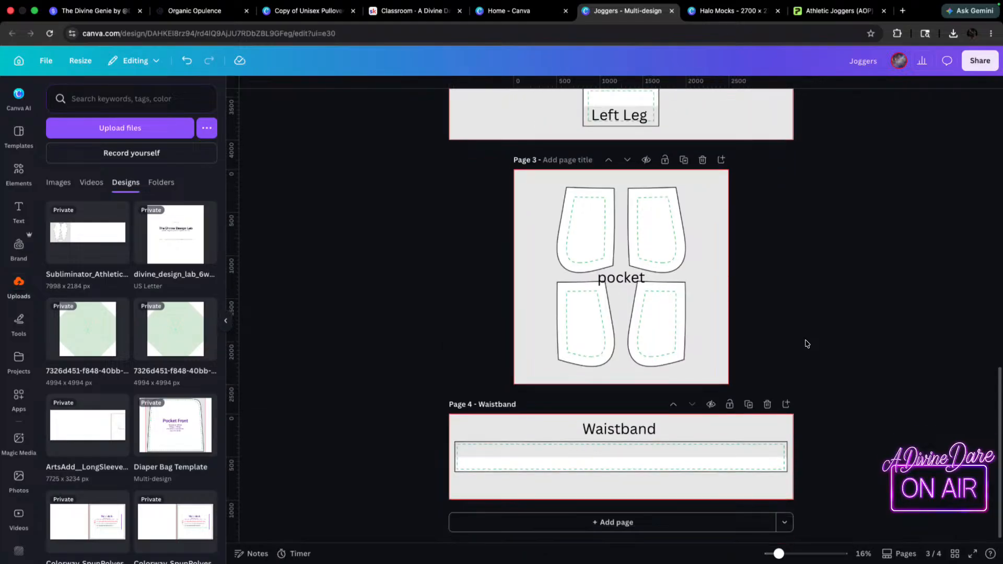
scroll(804, 344, up, 14)
- Examine the arrangement and layers of the outline group on the Right Leg page
click(760, 154)
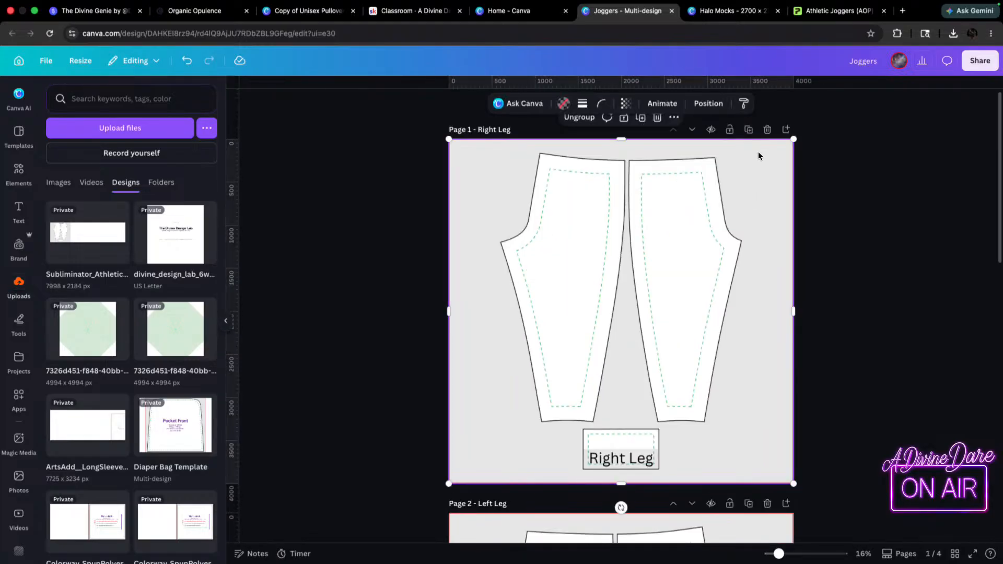
click(981, 61)
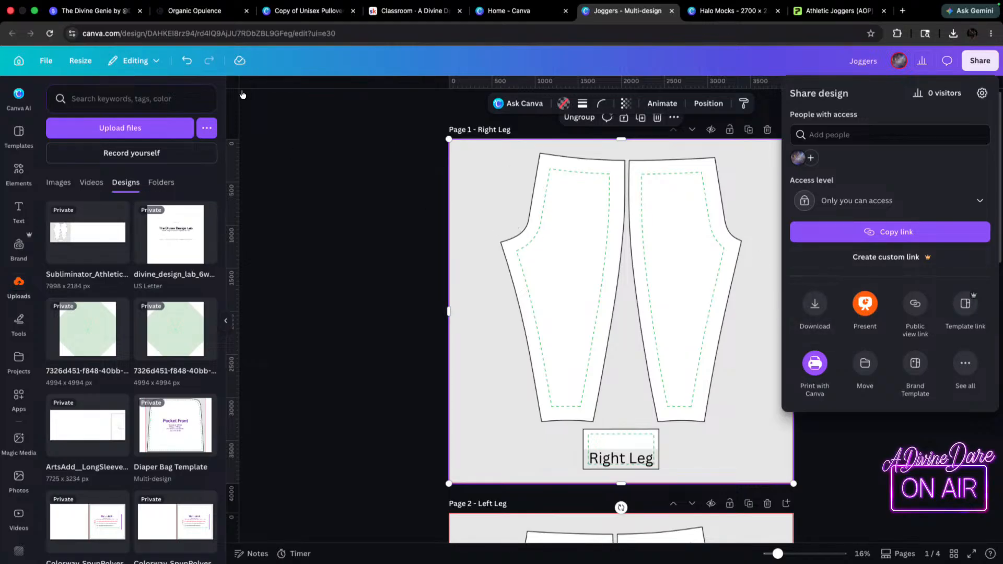
click(723, 157)
click(708, 102)
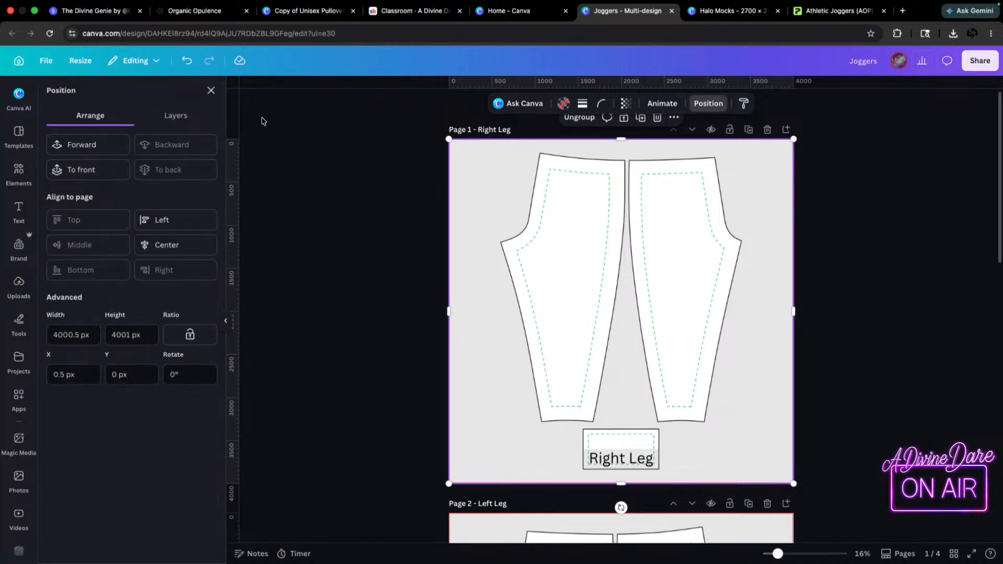
click(173, 119)
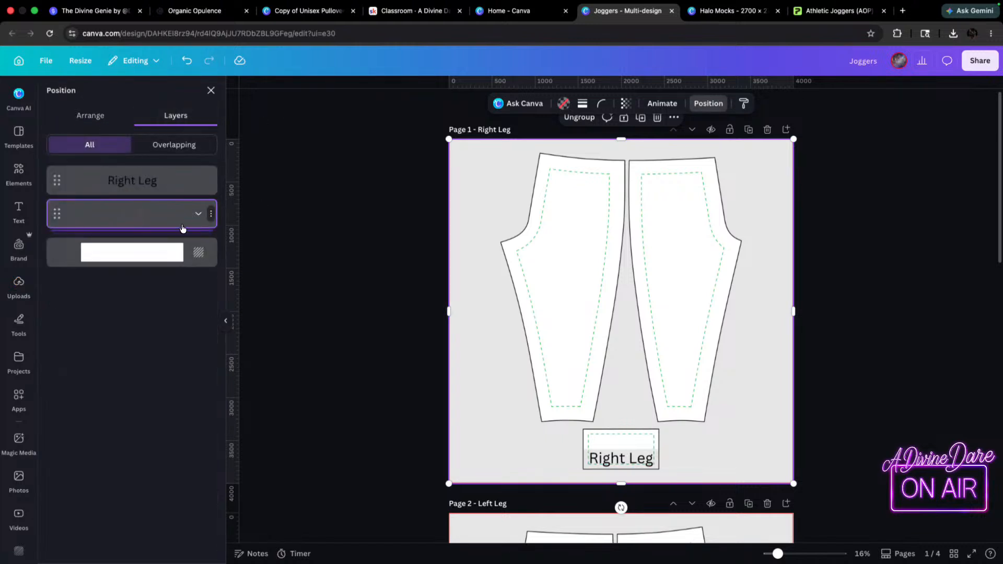
click(704, 104)
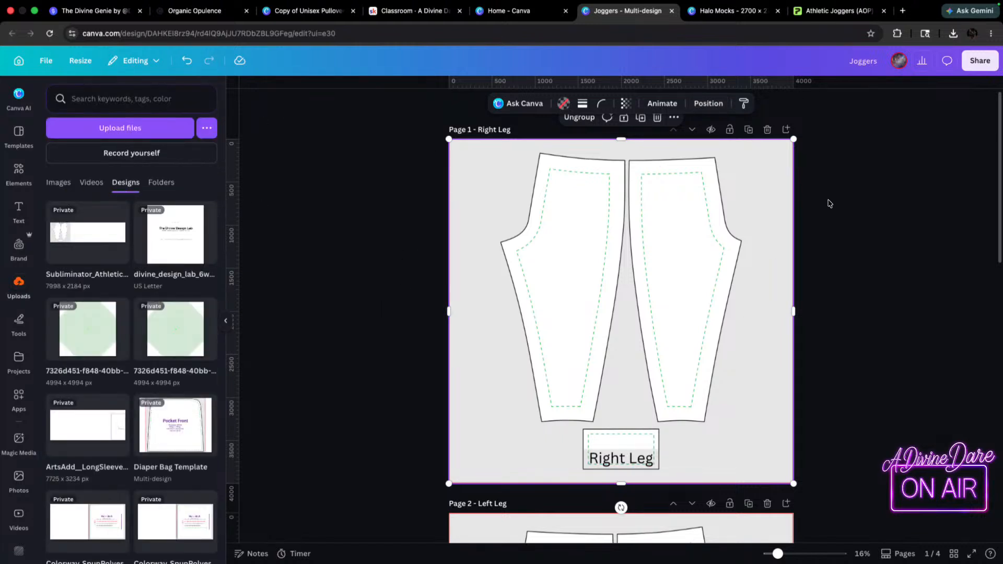
click(946, 108)
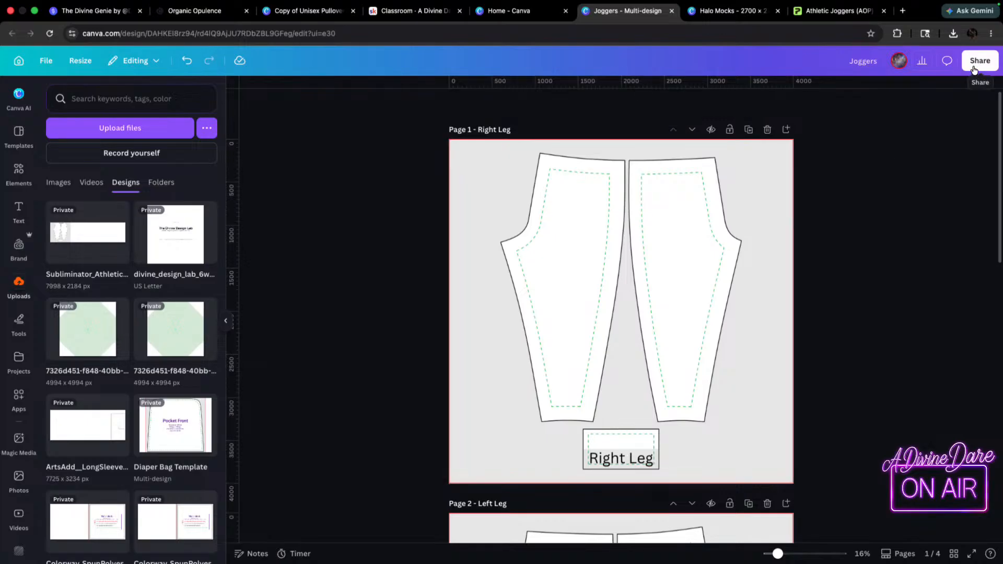
click(751, 179)
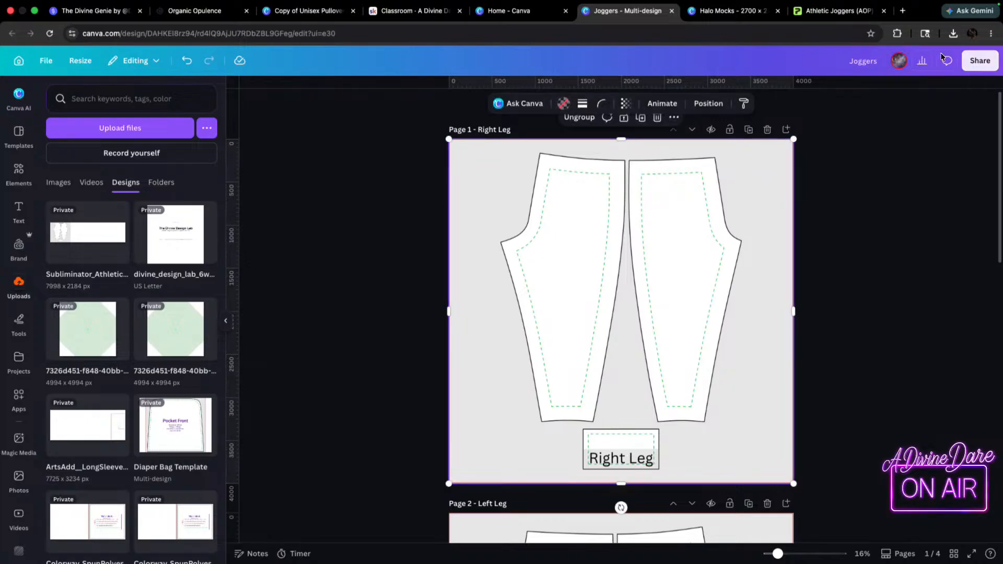
click(980, 61)
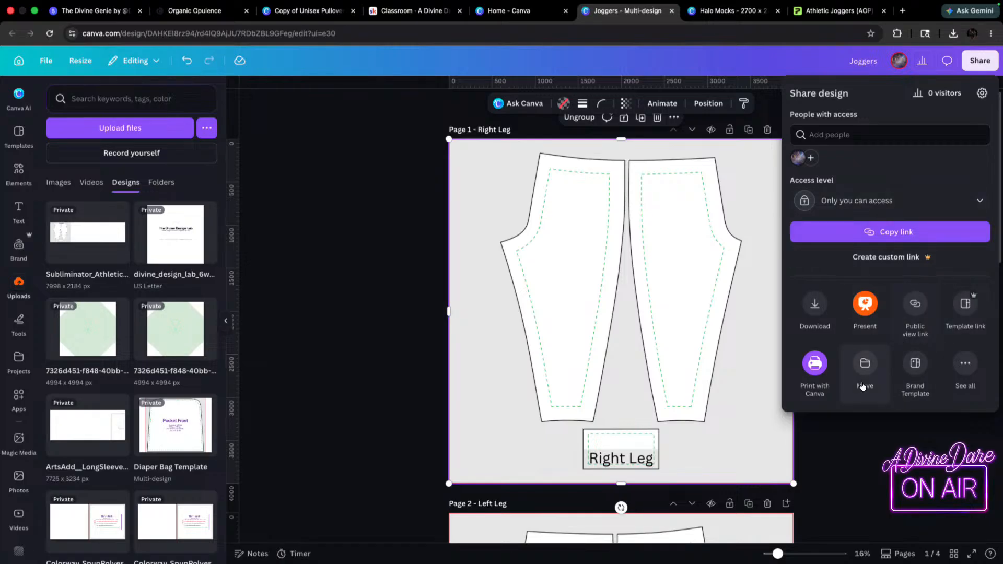
click(818, 307)
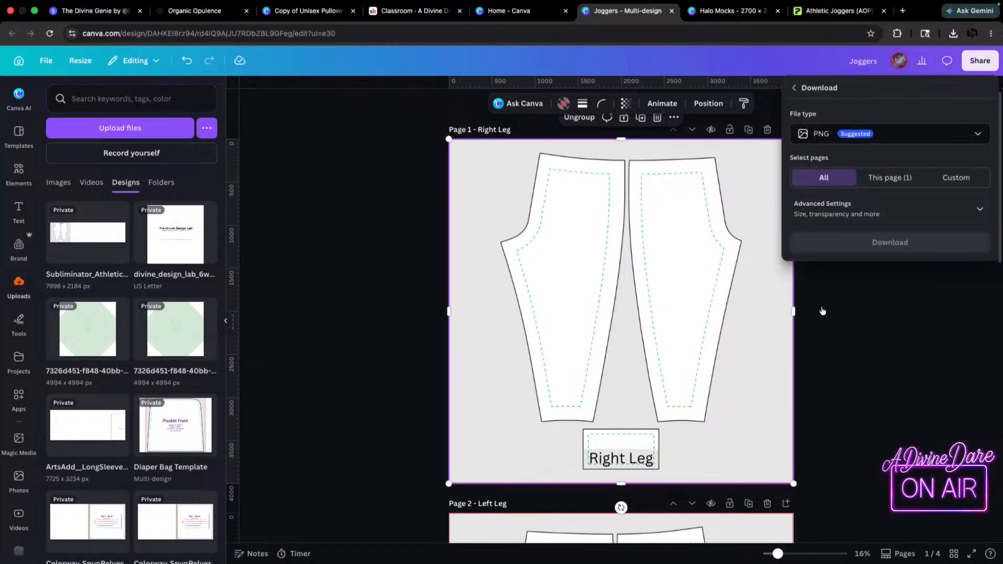
click(902, 134)
click(914, 212)
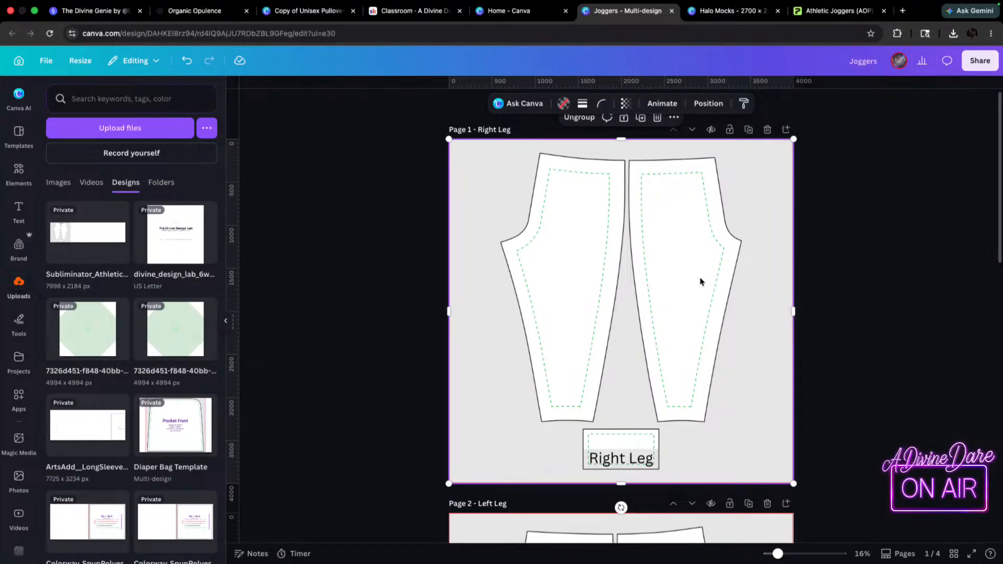
- Download only the Right Leg page as a PNG
click(976, 62)
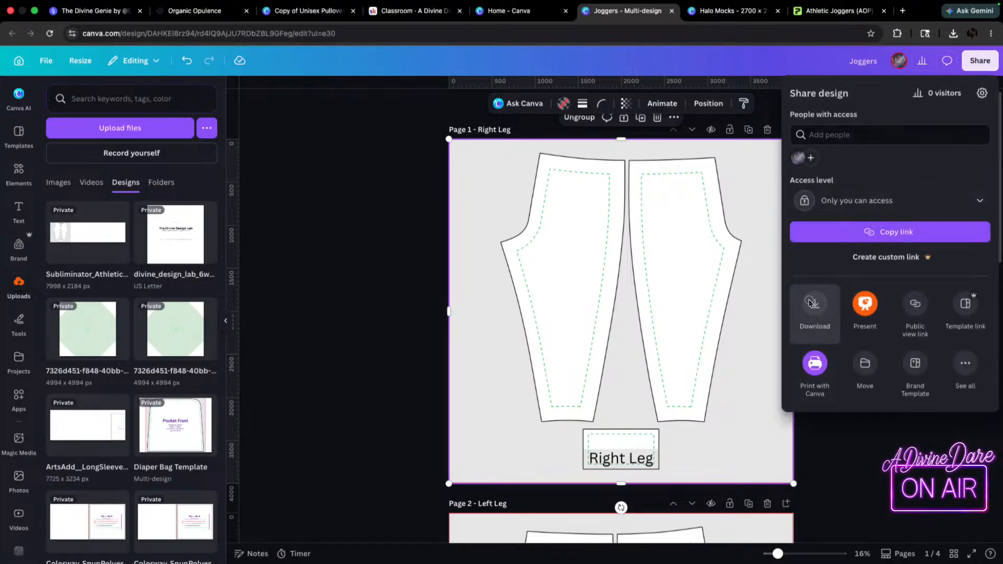
click(819, 314)
click(894, 178)
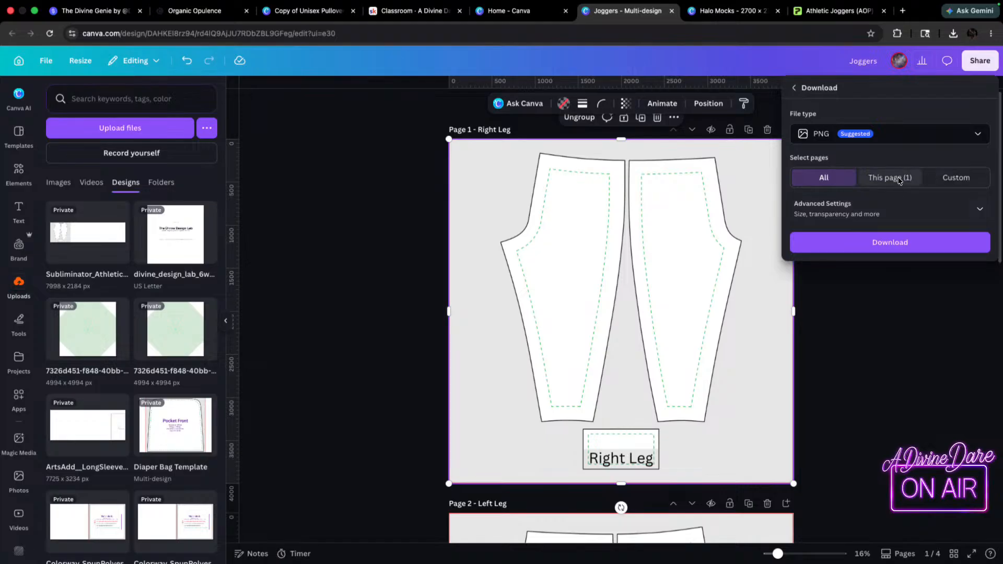
click(993, 218)
click(860, 372)
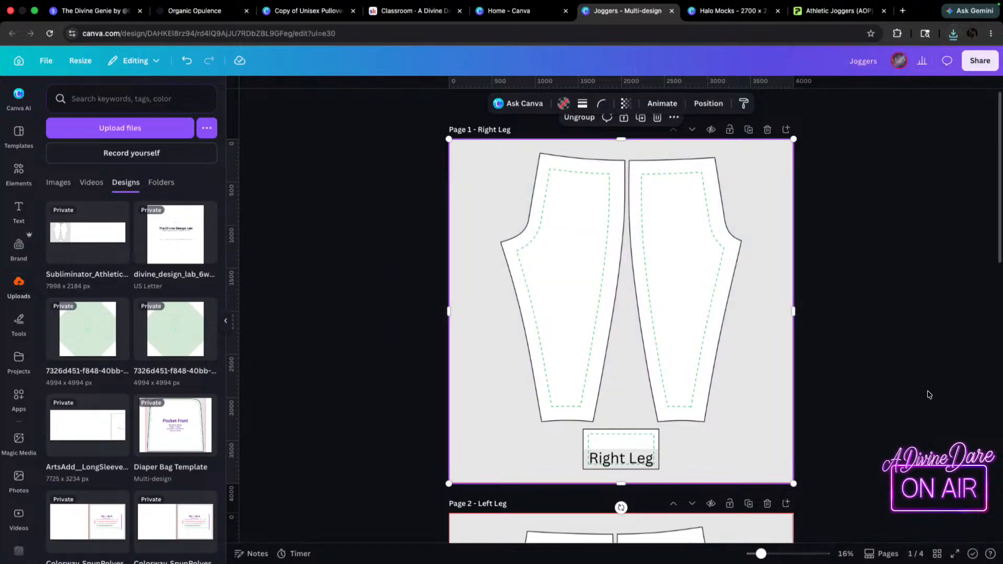
- Delete the leg outline group from page 1, keeping the "Right Leg" text
key(Delete)
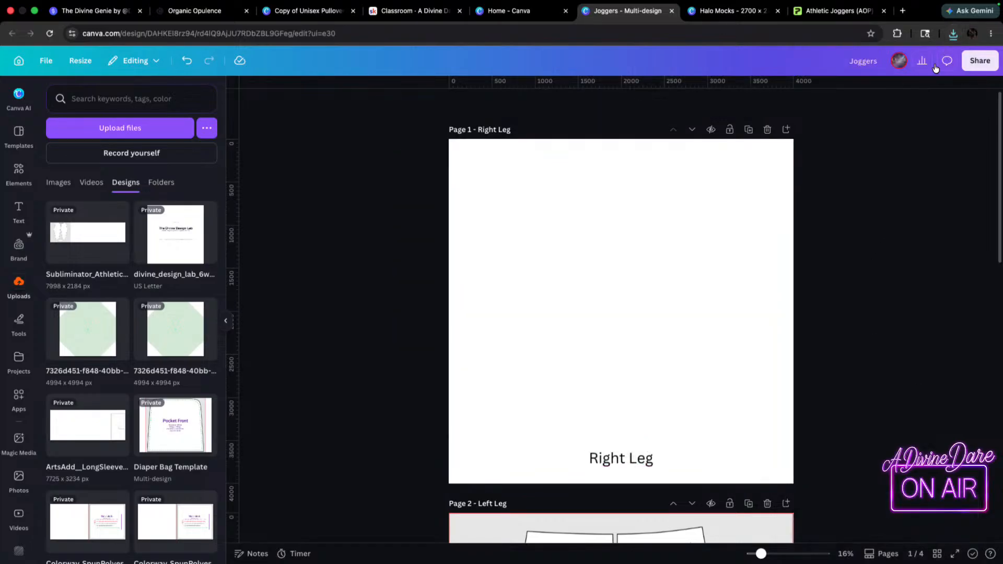
- Replace the remaining "Right Leg" text on page 1 with the downloaded Right Leg PNG, enlarged to fill the page
click(629, 454)
key(Delete)
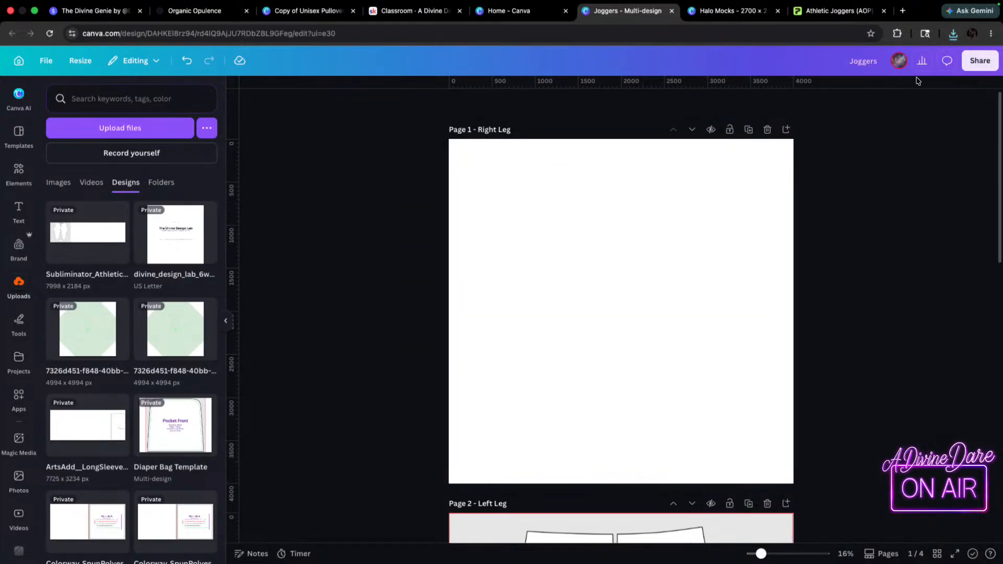
click(953, 34)
drag(836, 78, 554, 233)
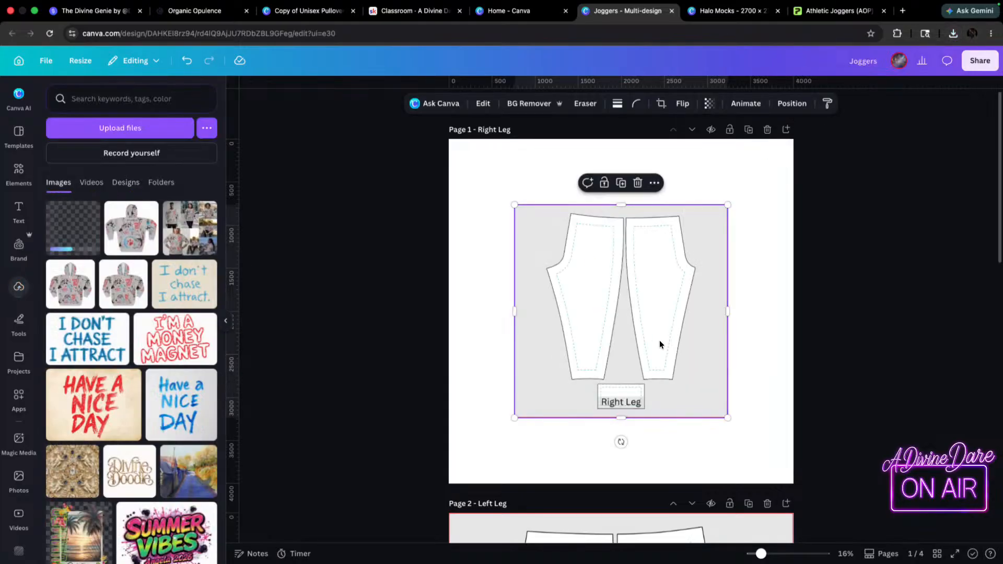
drag(608, 277, 592, 275)
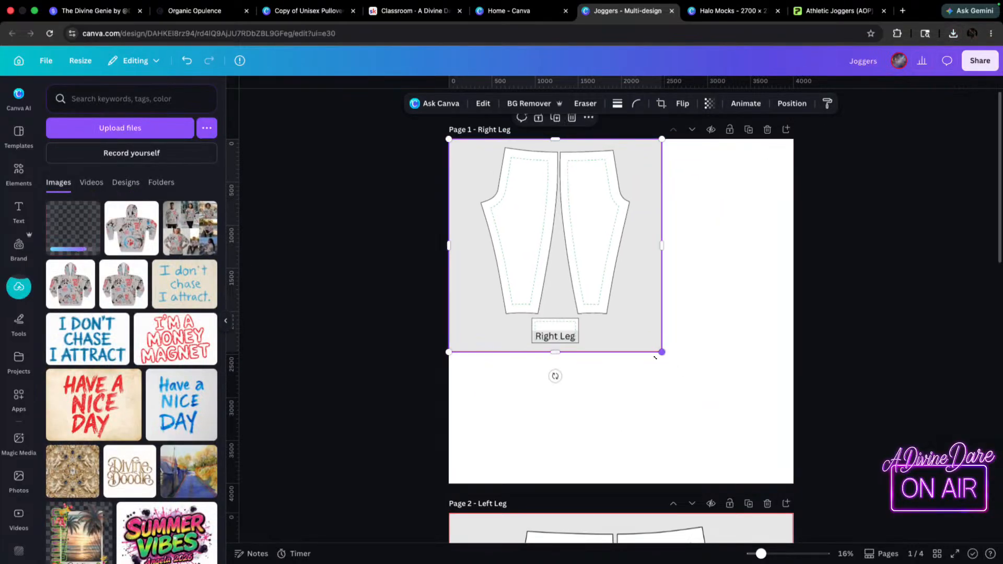
- Download only the Left Leg page as a PNG
scroll(732, 376, down, 8)
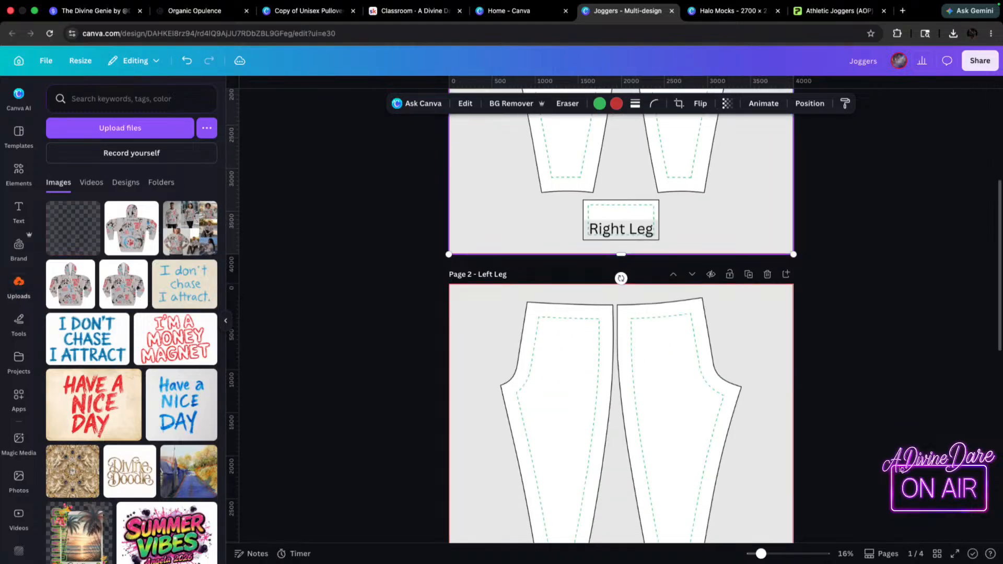
click(771, 382)
click(978, 62)
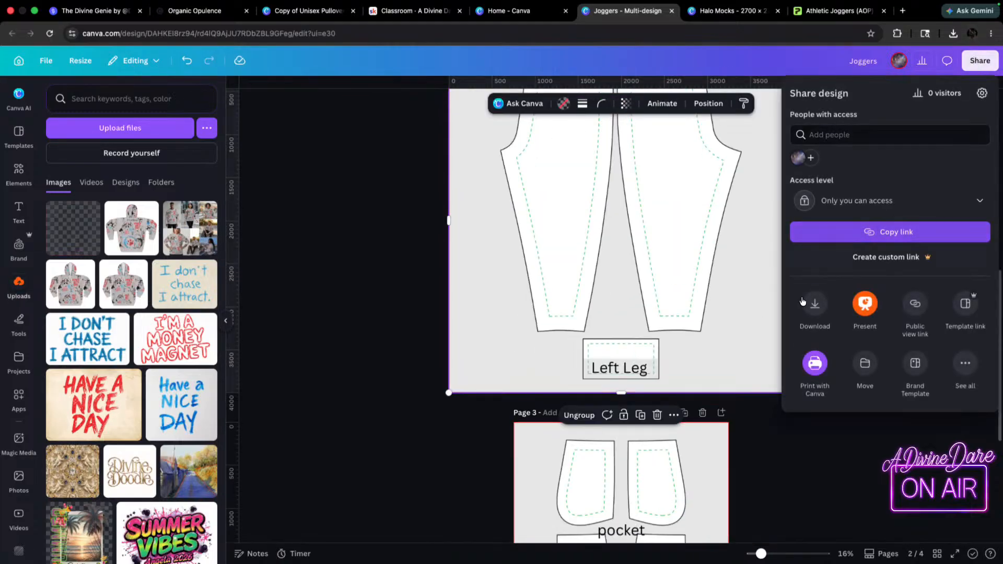
click(825, 307)
click(873, 176)
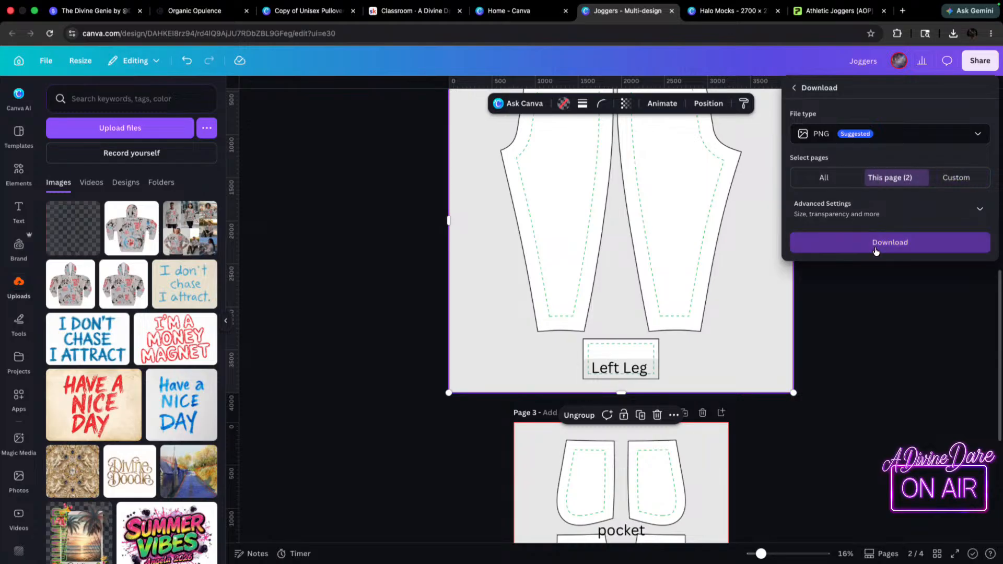
click(915, 248)
- Delete the leg outline group from the Left Leg page
scroll(865, 263, up, 4)
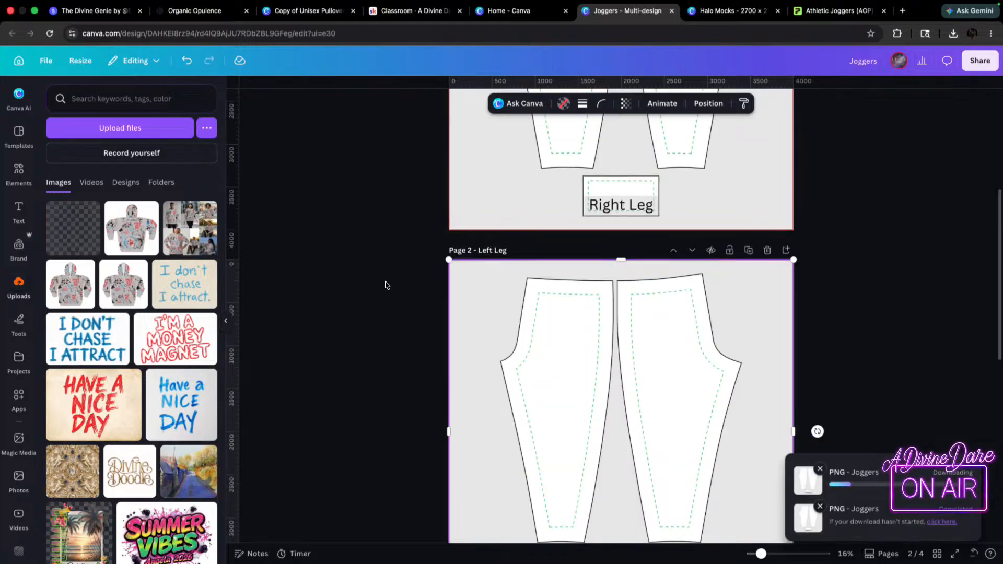
scroll(629, 299, down, 1)
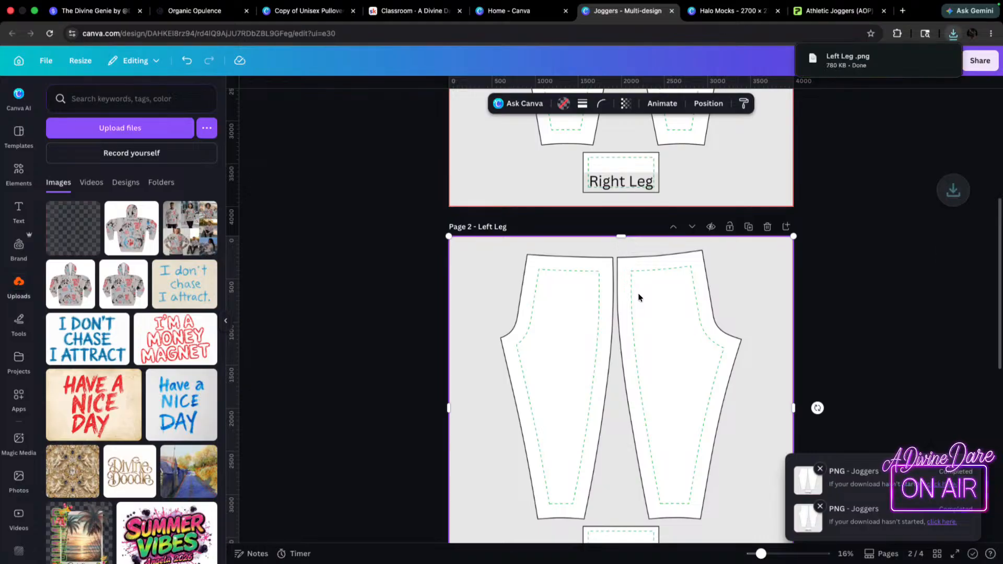
click(511, 261)
drag(383, 244, 805, 549)
key(Delete)
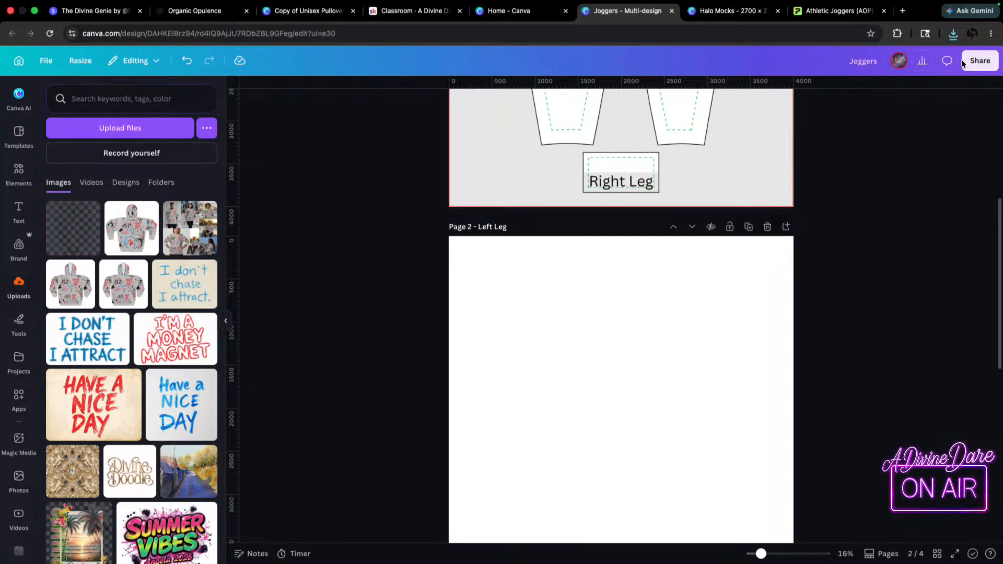
- Place the downloaded Left Leg PNG on page 2 and delete the leftover "Left Leg" text beneath it
click(954, 33)
drag(836, 83, 587, 341)
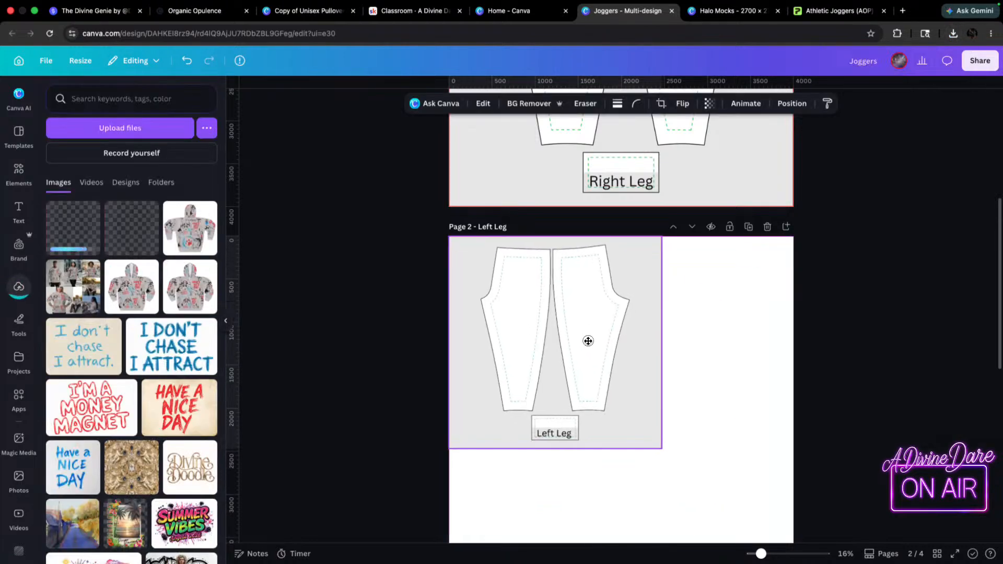
scroll(664, 429, down, 2)
scroll(664, 386, down, 1)
click(617, 458)
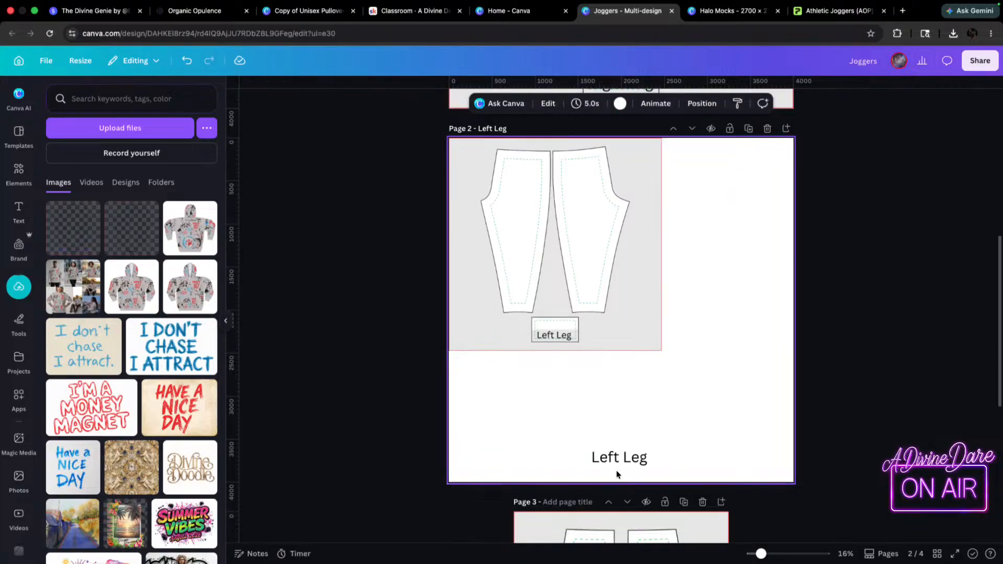
key(Delete)
- Enlarge the Left Leg image from the page's upper-left corner until it fills page 2
click(657, 347)
drag(661, 350, 785, 503)
click(899, 432)
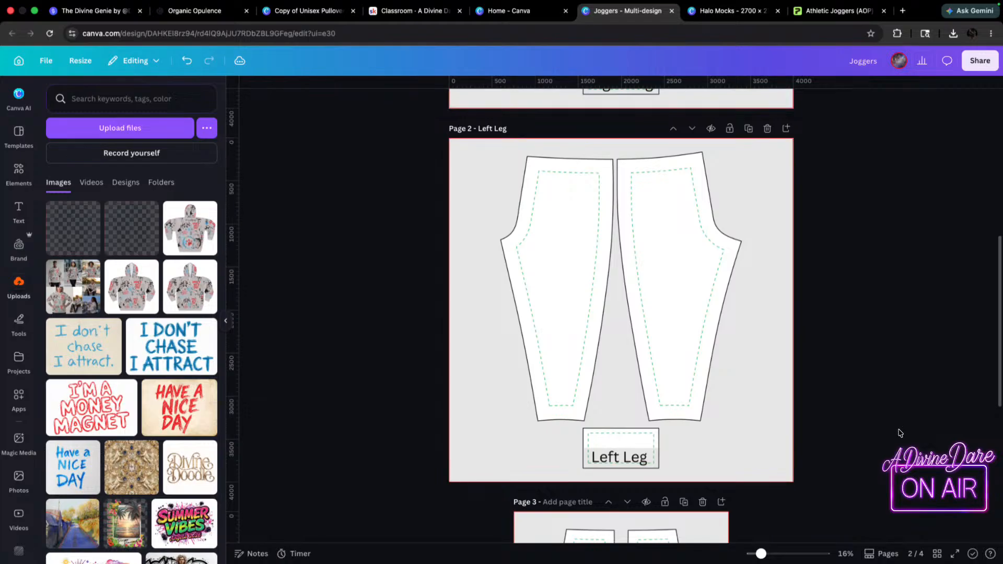
- Download only the pocket page, page 3, as a PNG
scroll(899, 433, down, 5)
click(696, 356)
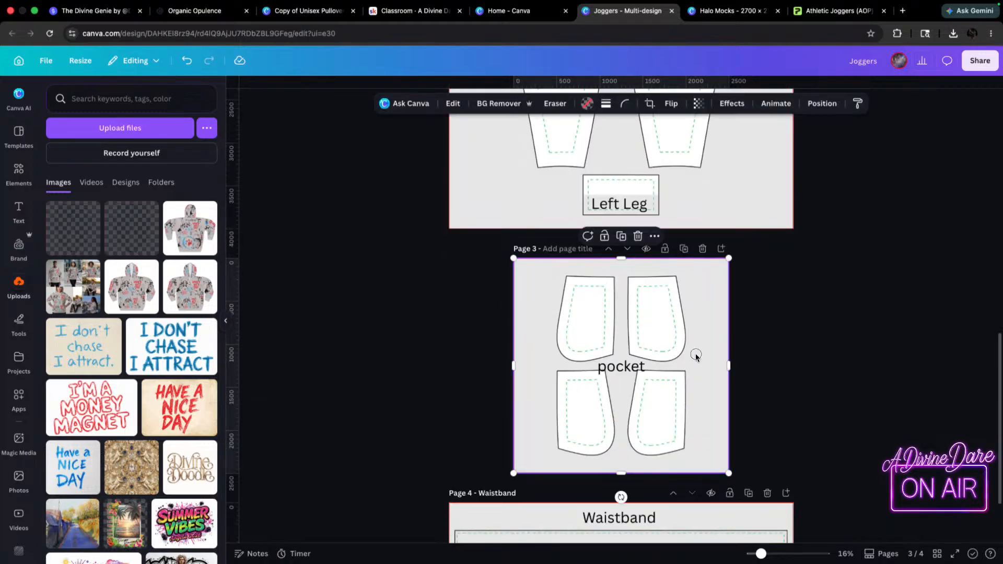
click(981, 61)
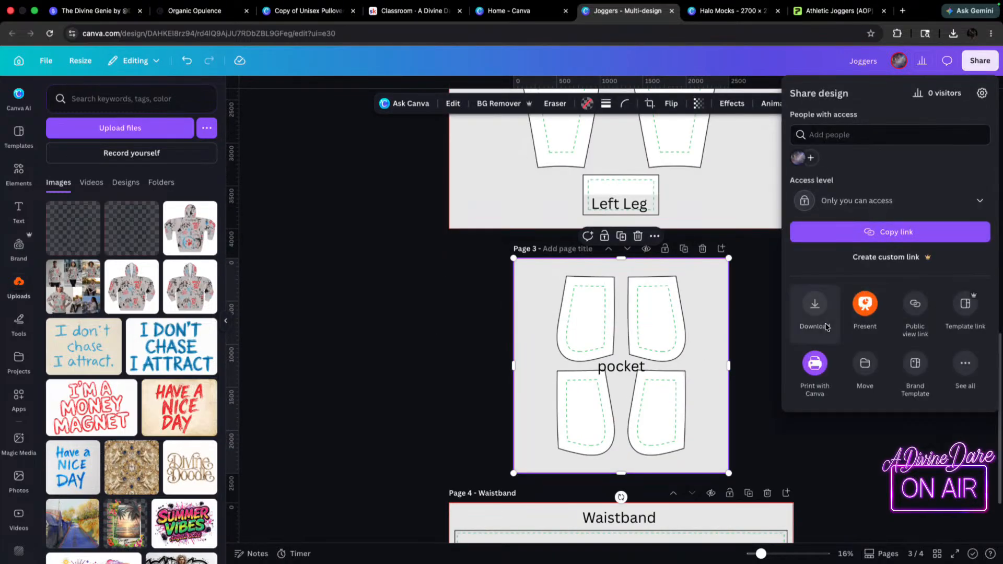
click(820, 306)
click(888, 178)
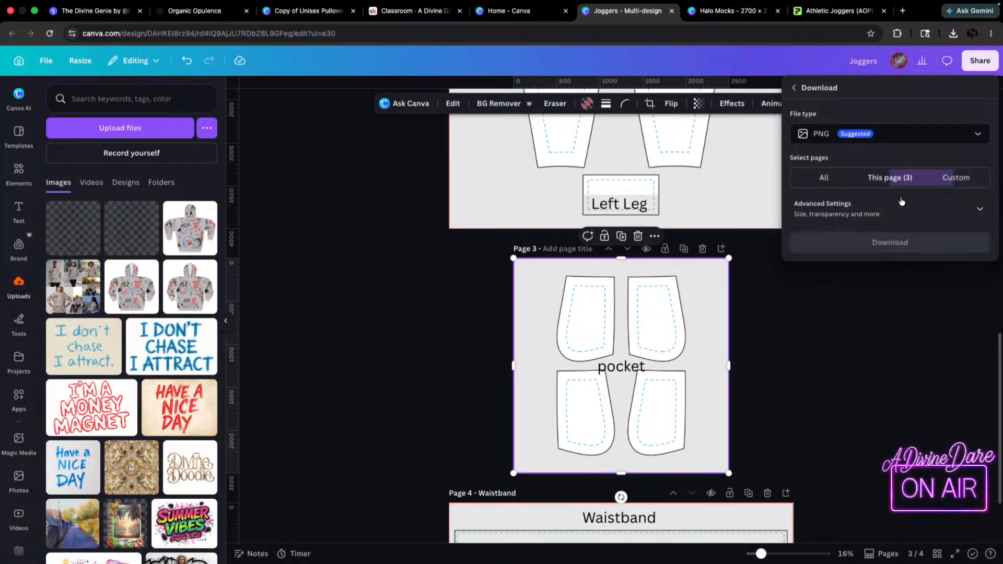
click(873, 242)
- Delete the pocket outlines, stitch lines and "pocket" text from page 3
drag(465, 256, 783, 440)
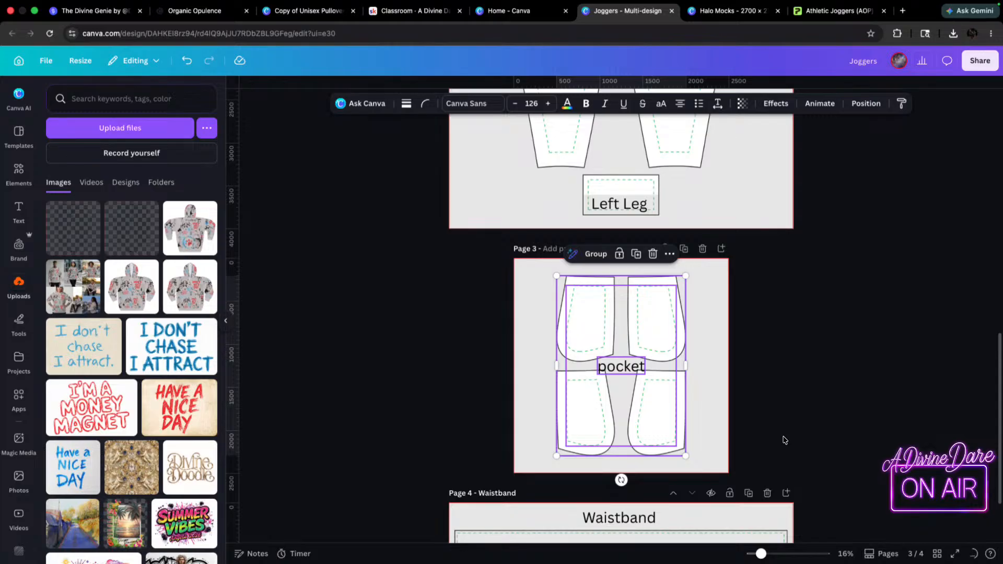
key(Delete)
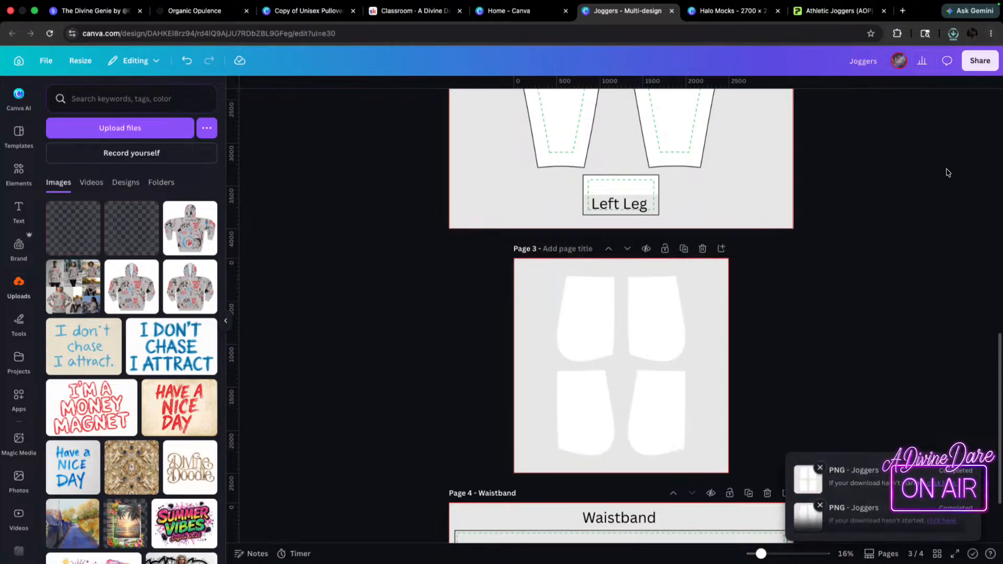
- Bring the downloaded pocket PNG into the design and undo its placement in the page 3 frame
drag(847, 61, 681, 418)
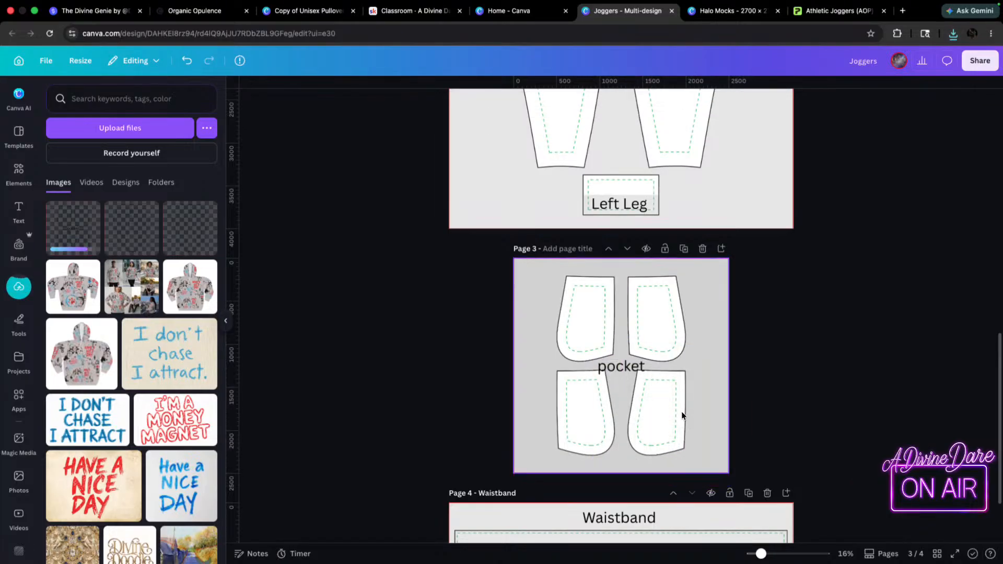
key(super+z)
drag(613, 374, 677, 402)
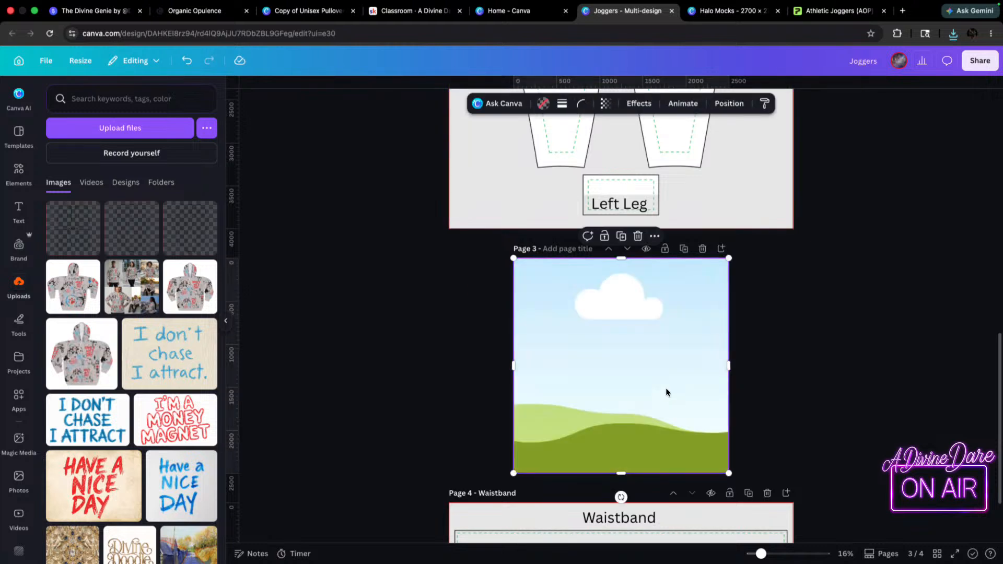
key(super+z)
- Delete the empty frame and the remaining background layer so that page 3 is blank
click(630, 349)
key(BackSpace)
key(BackSpace)
- Move the pocket PNG from the Left Leg page to page 3 and enlarge it to fill that page
scroll(654, 334, up, 3)
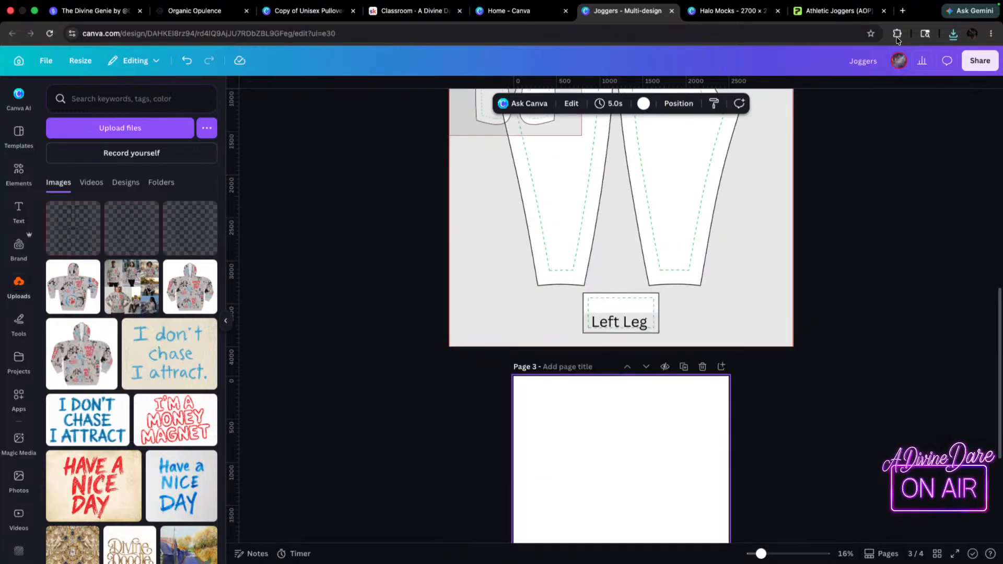
scroll(549, 173, up, 1)
drag(524, 132, 627, 480)
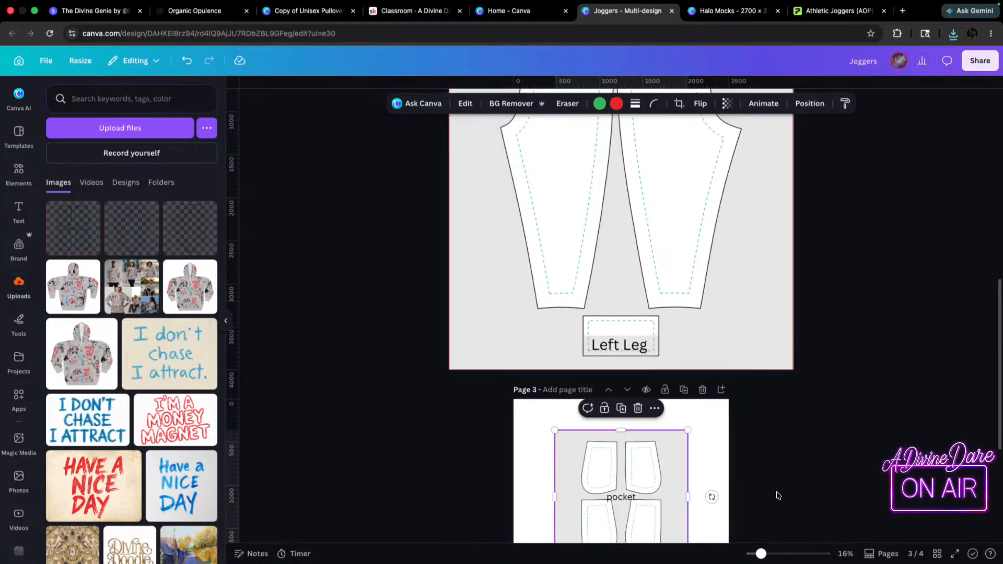
scroll(779, 495, down, 5)
drag(646, 328, 732, 383)
- Download only the Waistband page as a PNG
click(786, 421)
click(980, 61)
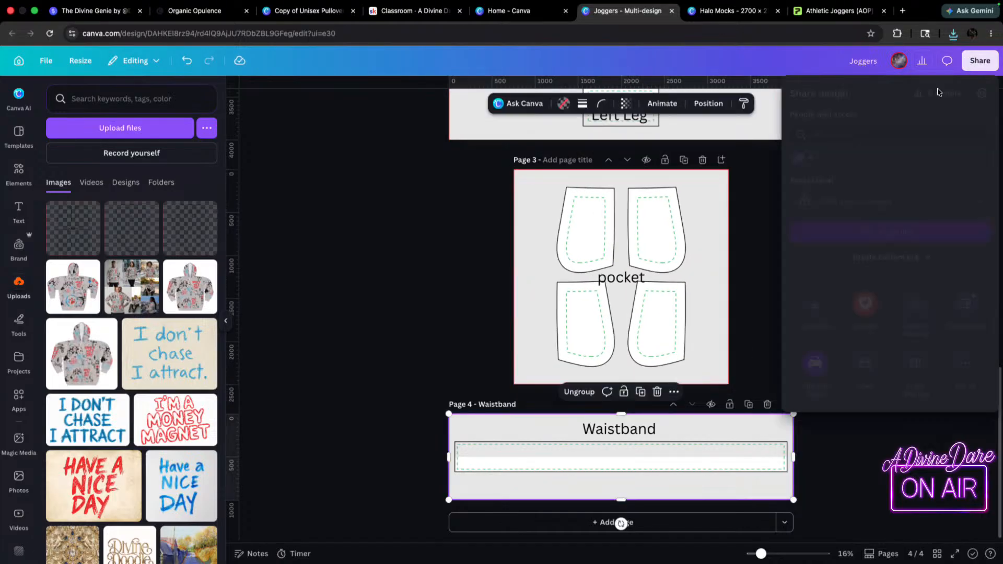
click(815, 317)
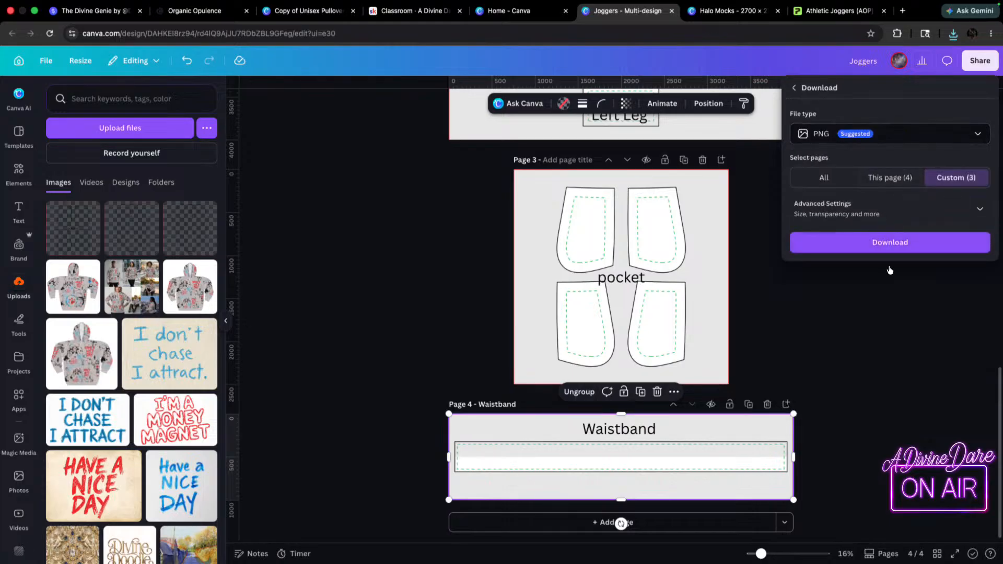
click(883, 177)
click(884, 243)
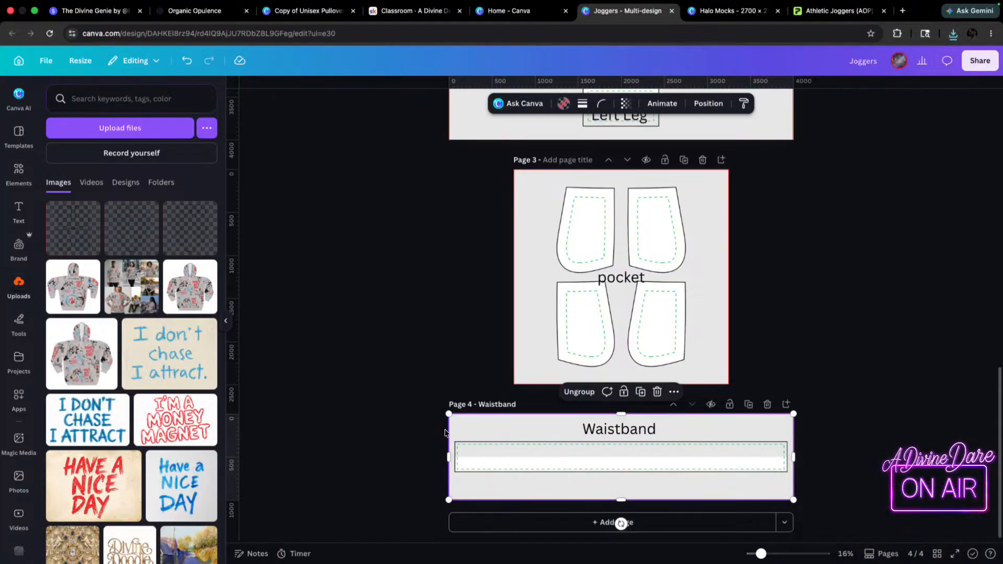
- Replace the waistband group on page 4 with the downloaded Waistband PNG, enlarged to fill the page
key(Delete)
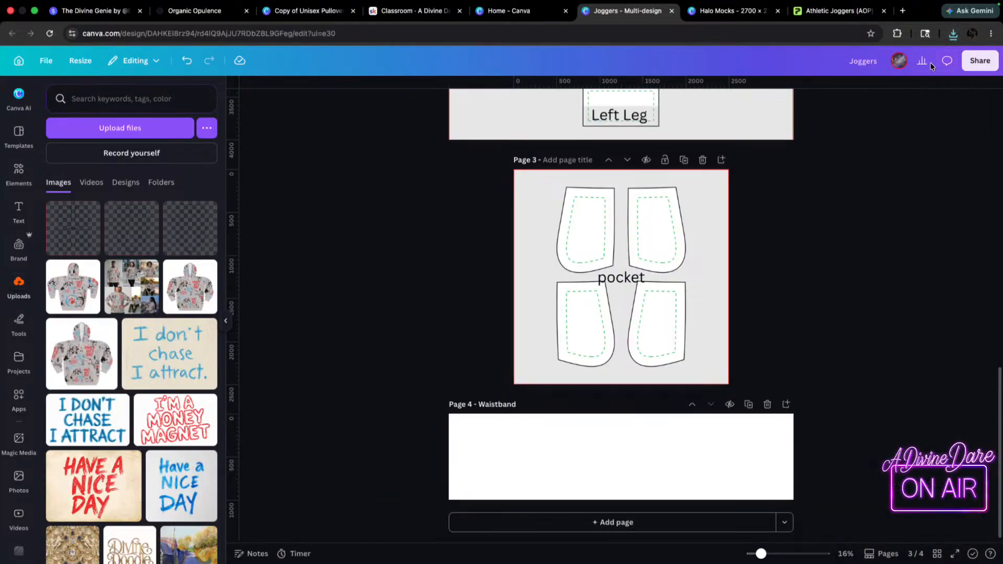
click(954, 33)
drag(842, 78, 576, 447)
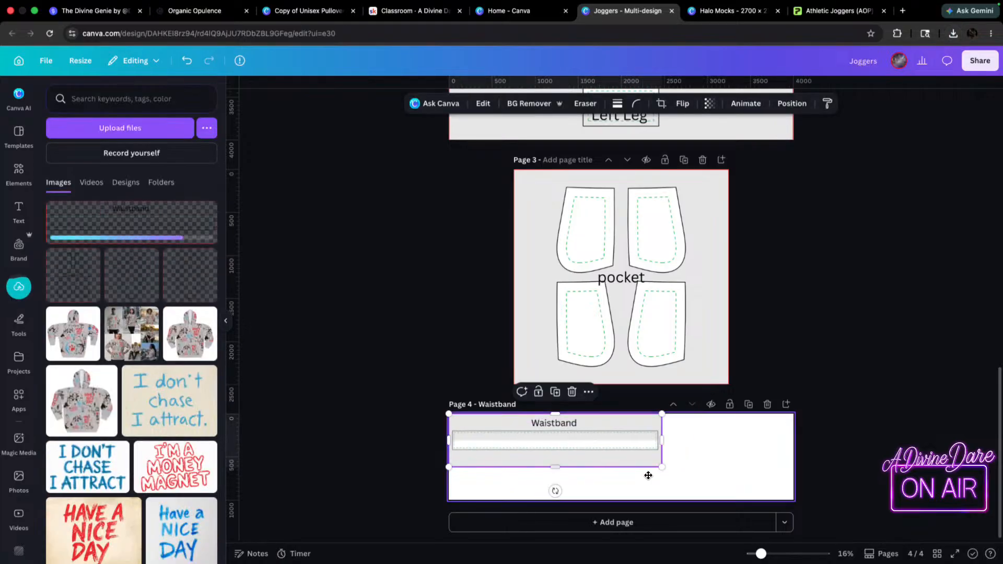
drag(662, 467, 804, 493)
click(864, 481)
- Add a paragraph text box to the Right Leg page, shrink it to about size 59 and place it on the left-hand leg piece
scroll(863, 478, down, 3)
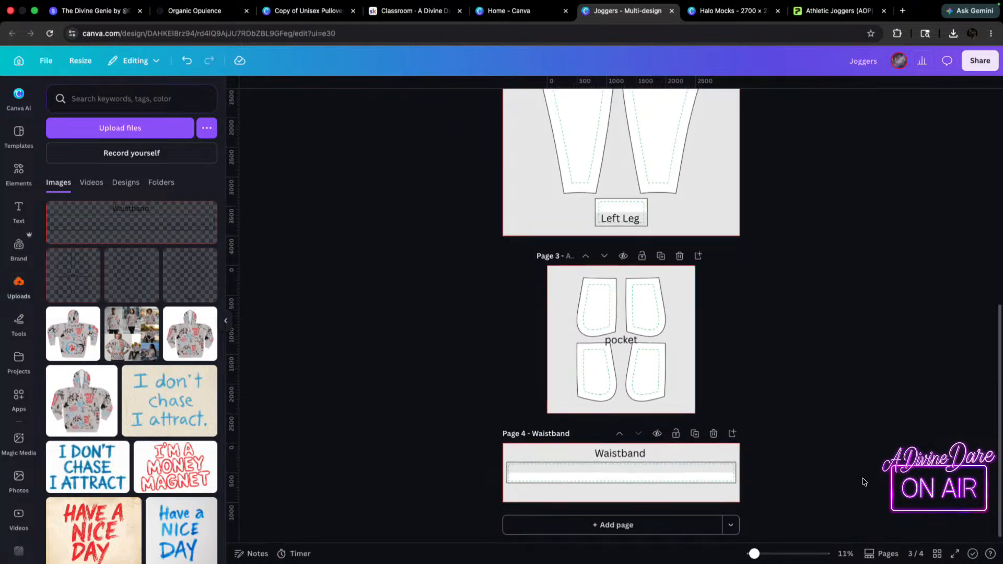
scroll(862, 479, up, 8)
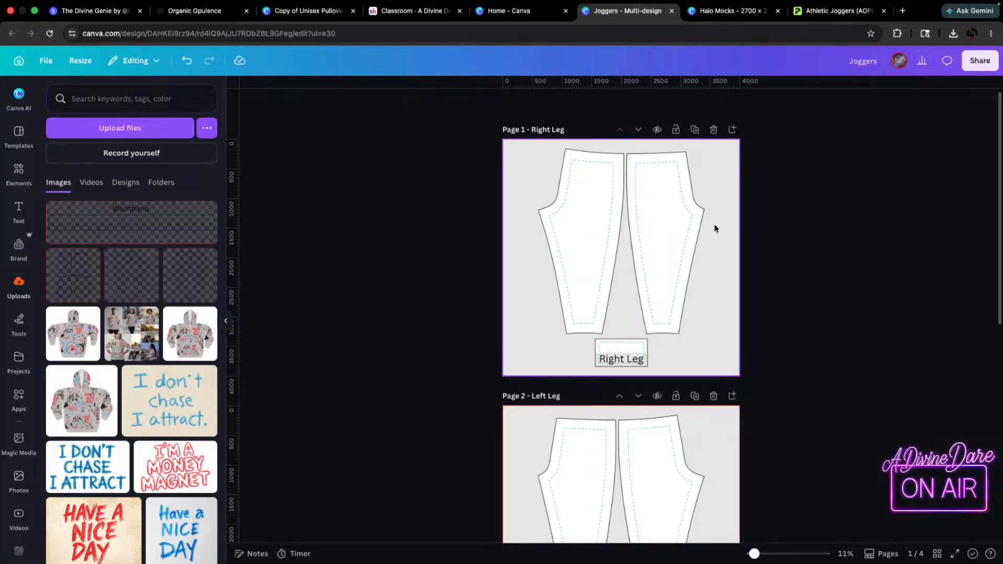
scroll(702, 242, up, 5)
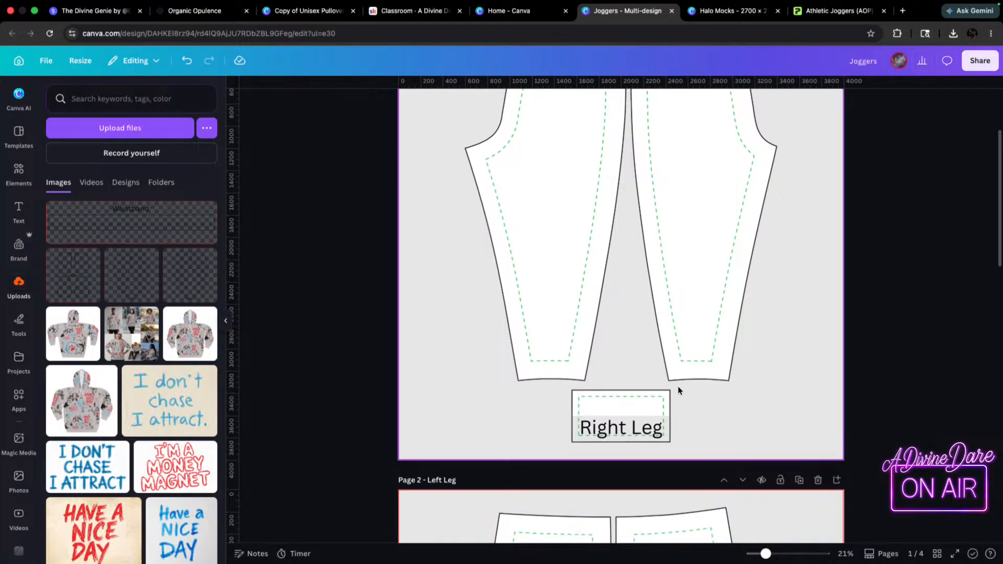
scroll(775, 328, up, 3)
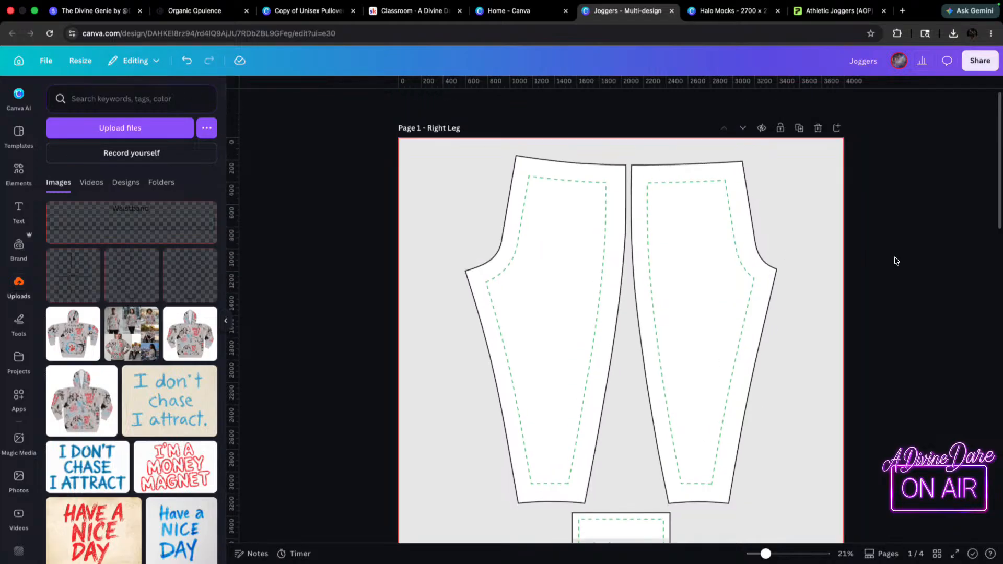
click(552, 272)
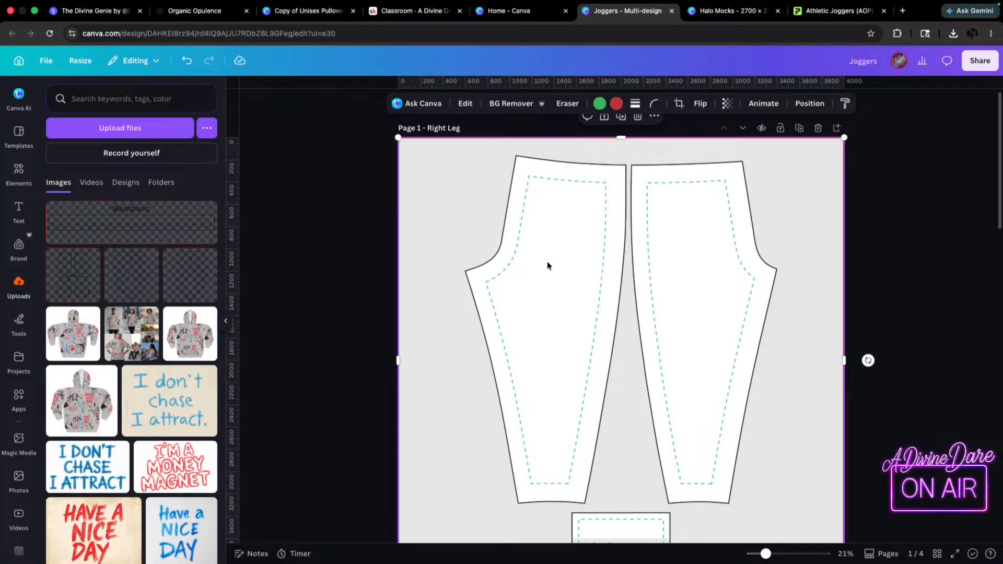
key(t)
key(Escape)
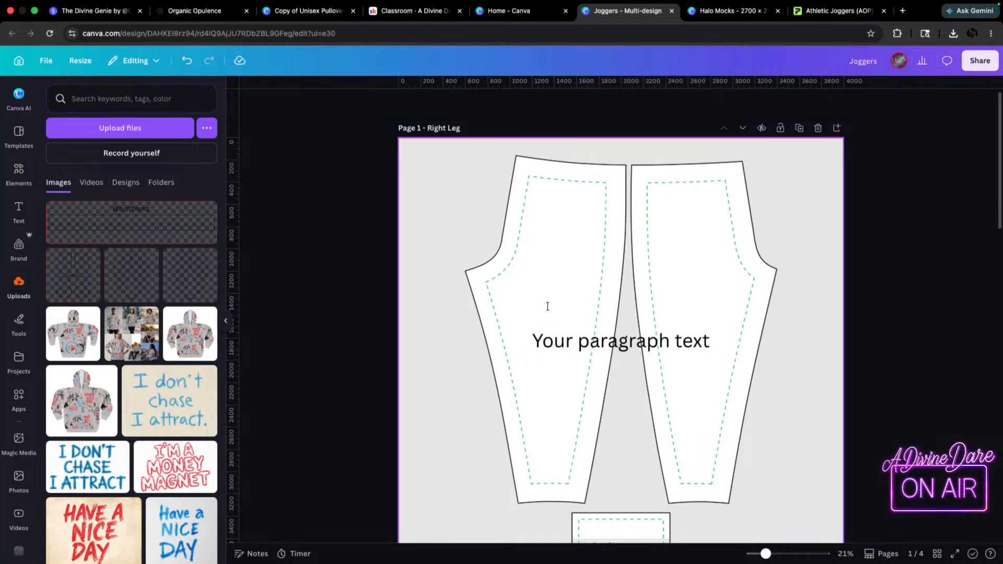
drag(609, 344, 531, 275)
drag(632, 260, 561, 284)
key(c)
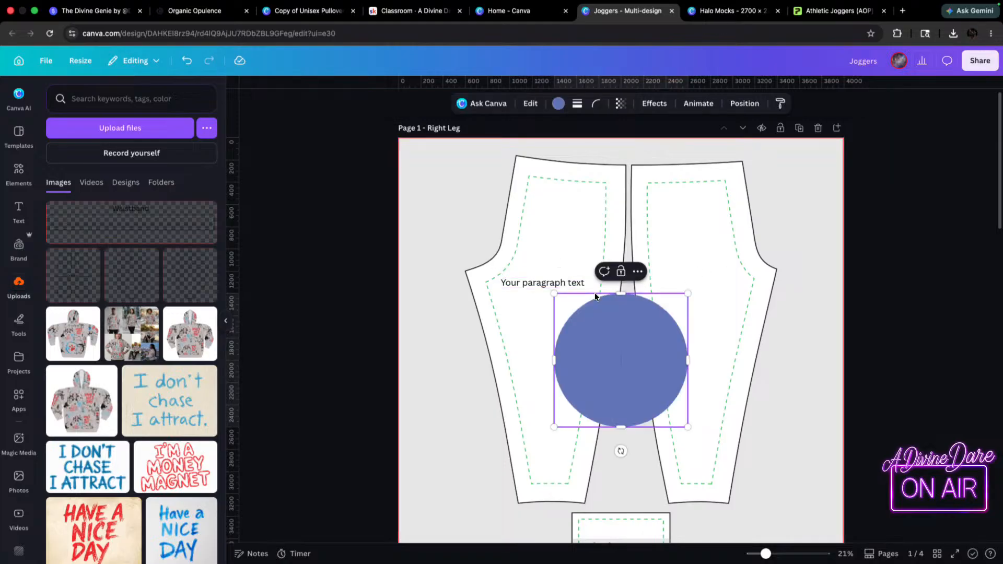
click(374, 285)
click(636, 367)
key(Delete)
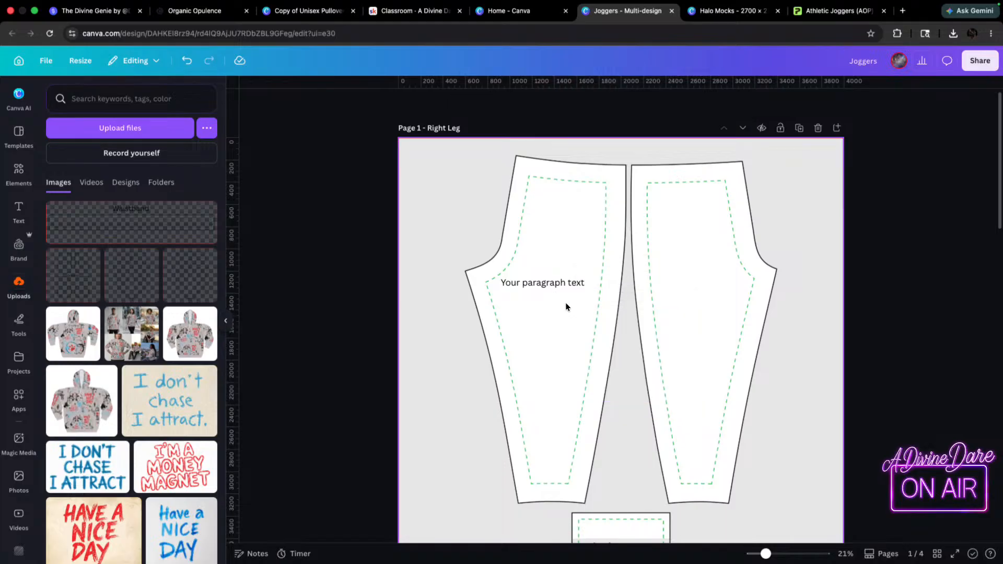
- Change the Right Leg page's placeholder text to "Back Right", enlarge it to about size 70 and place it beside the left-hand leg piece
click(544, 284)
click(544, 286)
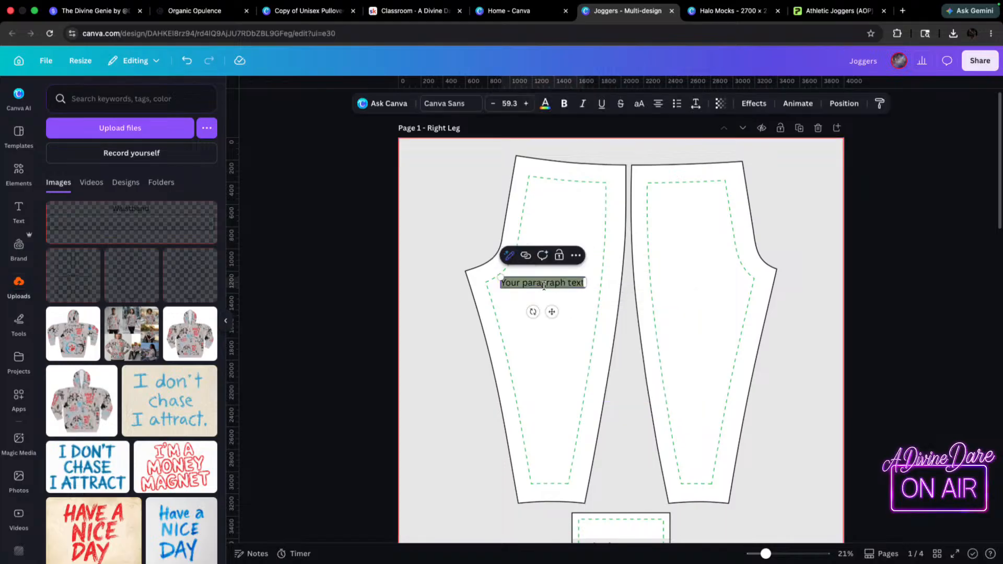
text(Back Right)
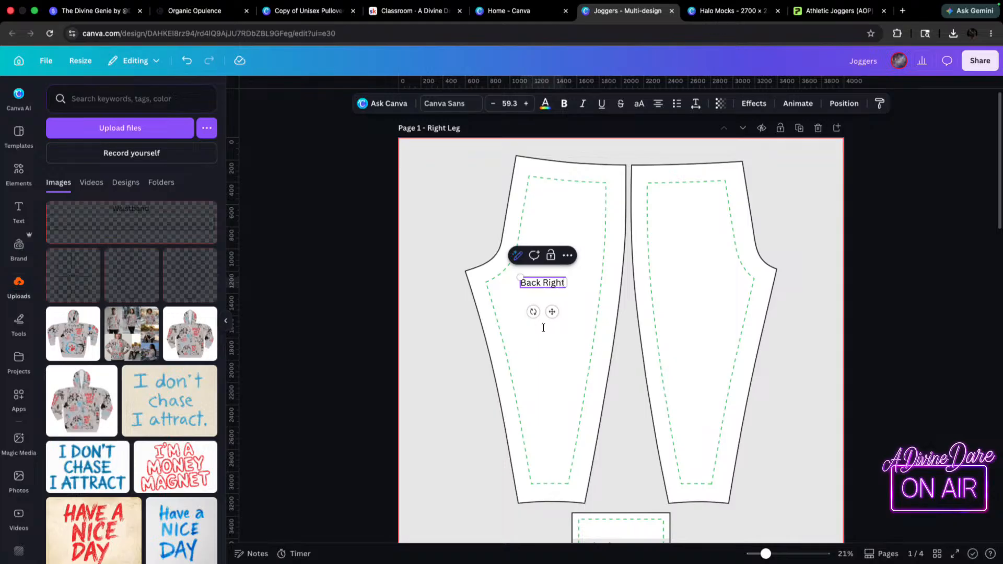
drag(520, 278, 472, 266)
click(542, 257)
drag(537, 277, 463, 211)
click(560, 201)
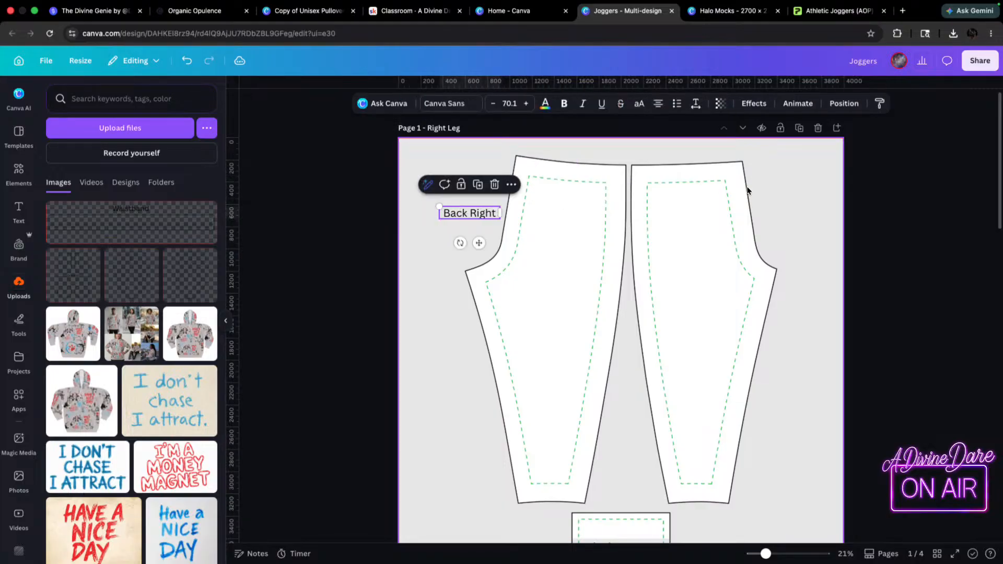
- Duplicate the Back Right label, place the copy beside the right-hand leg piece and change it to "Front Right"
click(475, 215)
key(super+d)
click(429, 217)
click(460, 220)
key(super+d)
drag(460, 219, 759, 214)
double_click(796, 222)
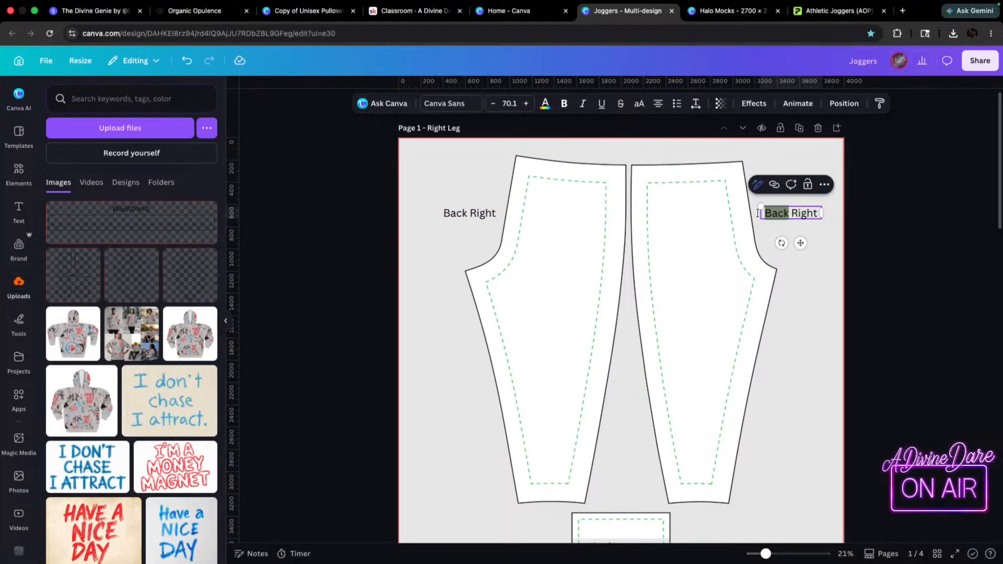
text(Fr)
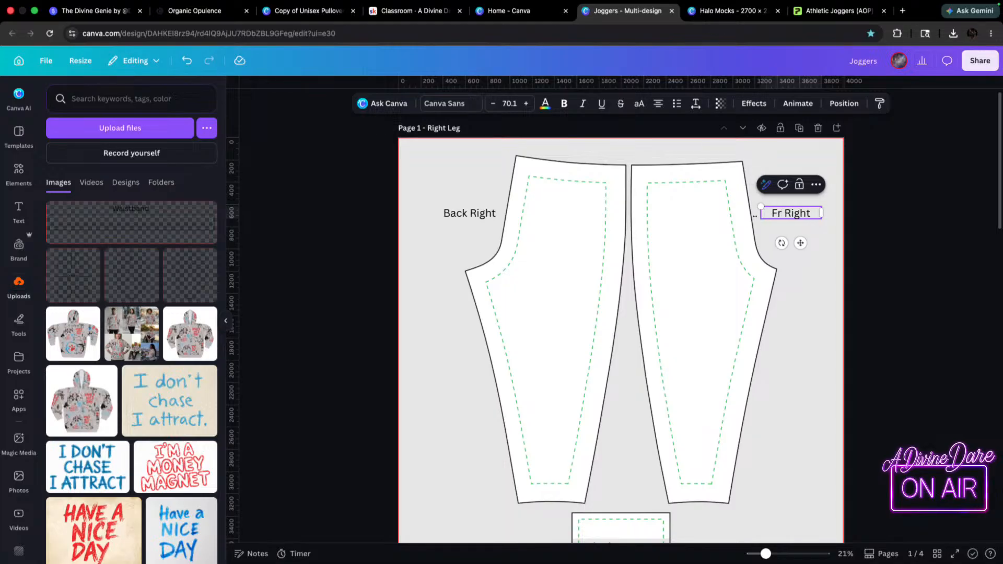
text(ont)
- Add a text box reading "Back Left" to the Left Leg page and enlarge it to size 168
scroll(865, 254, down, 5)
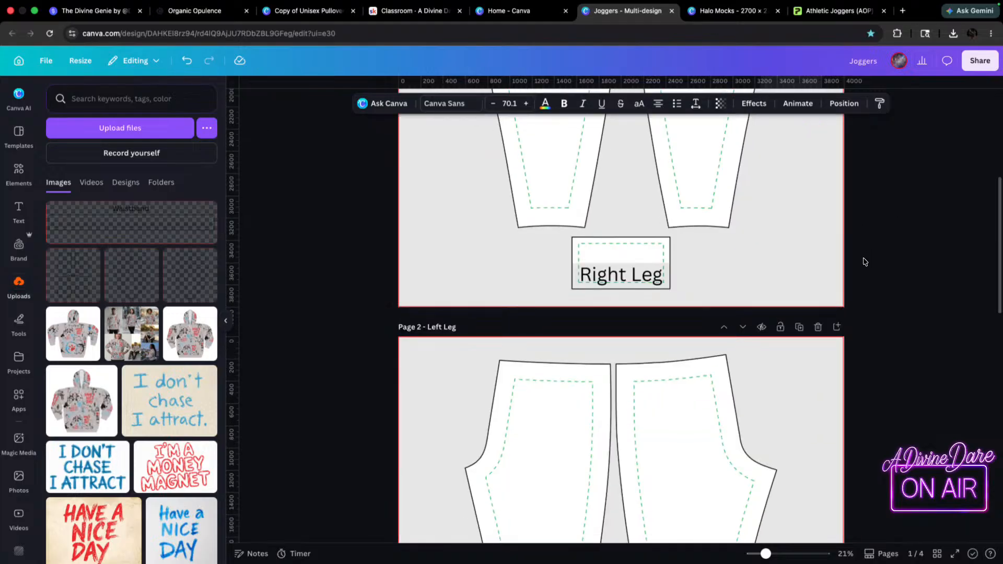
scroll(514, 355, down, 3)
click(492, 369)
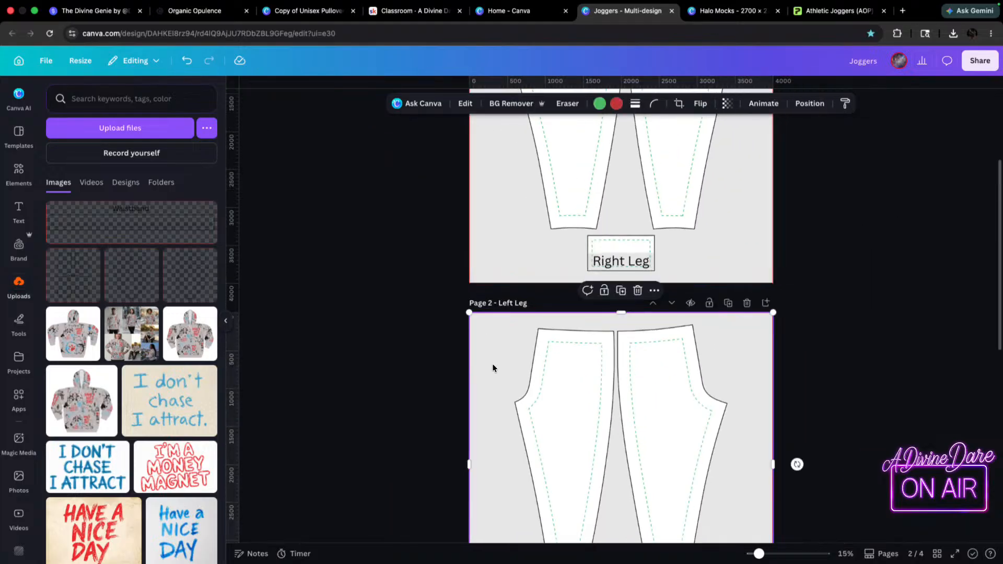
text(text)
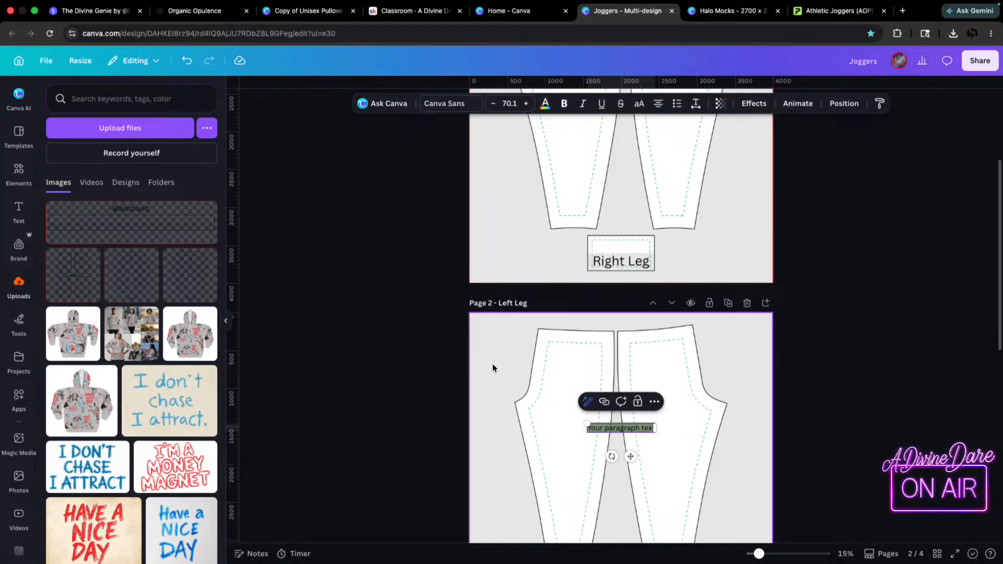
text(Back)
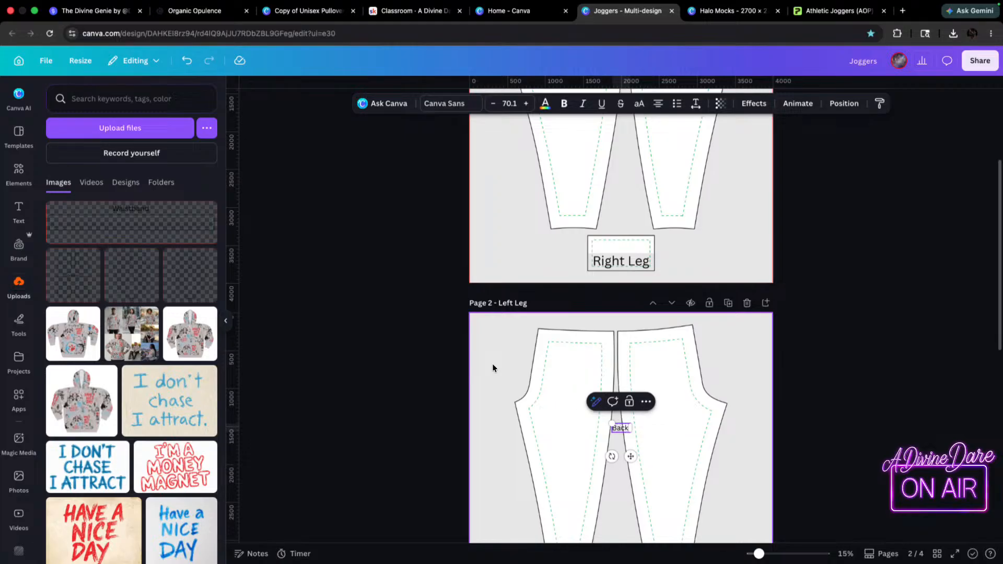
text( Left)
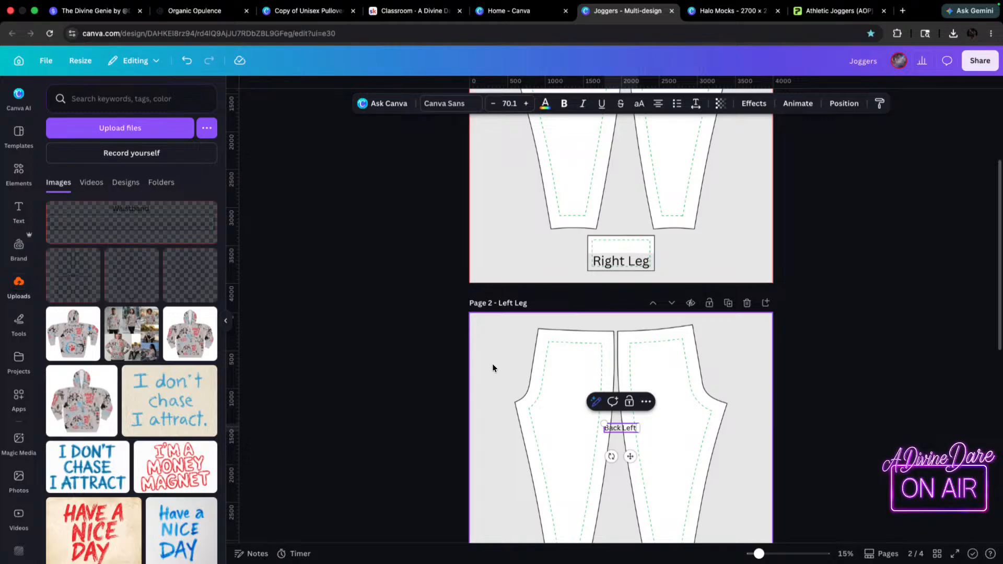
scroll(492, 364, down, 5)
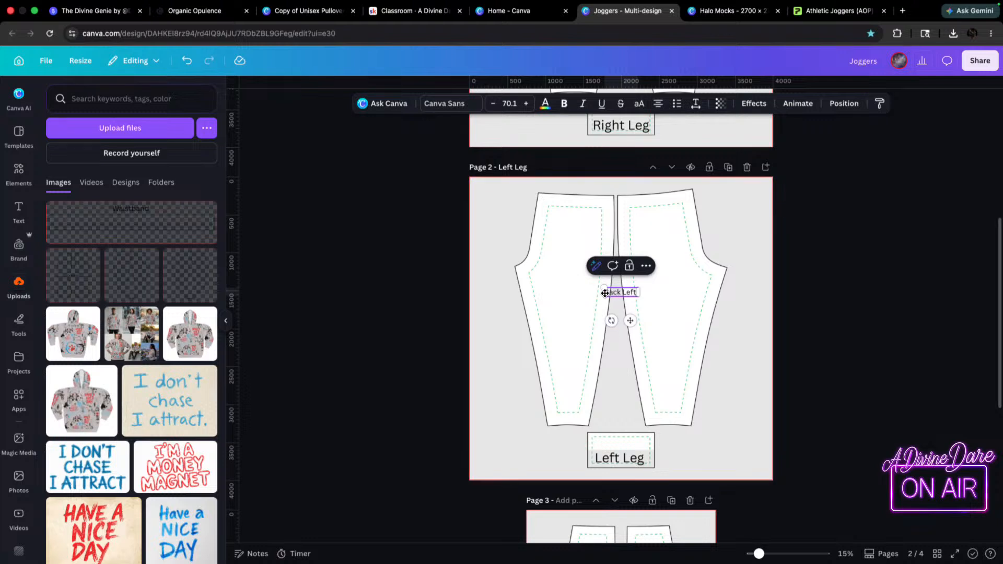
drag(605, 288, 558, 276)
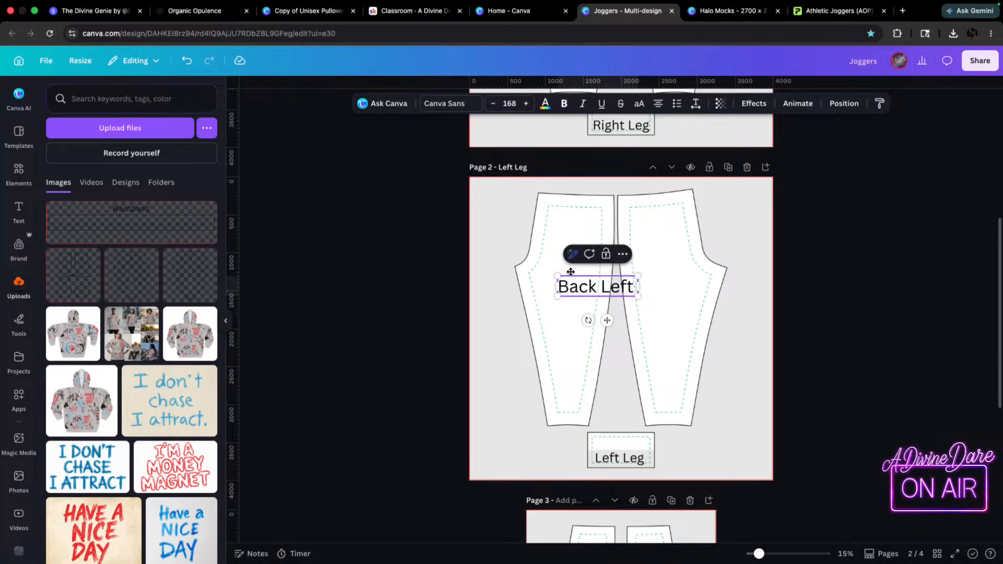
- Try the Back Left label at different positions over the two leg pieces of the Left Leg page
click(442, 329)
drag(601, 291, 524, 233)
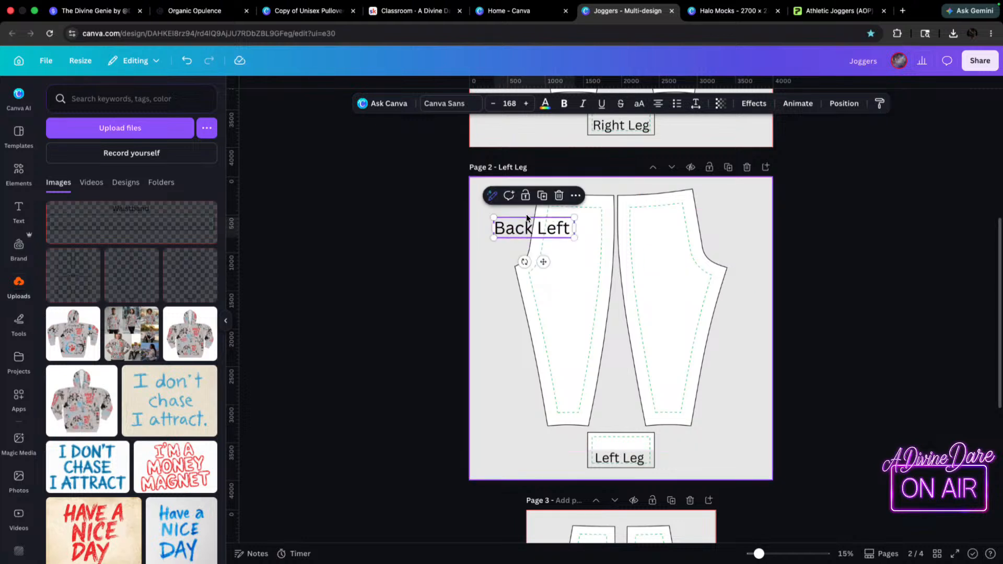
drag(527, 225, 670, 286)
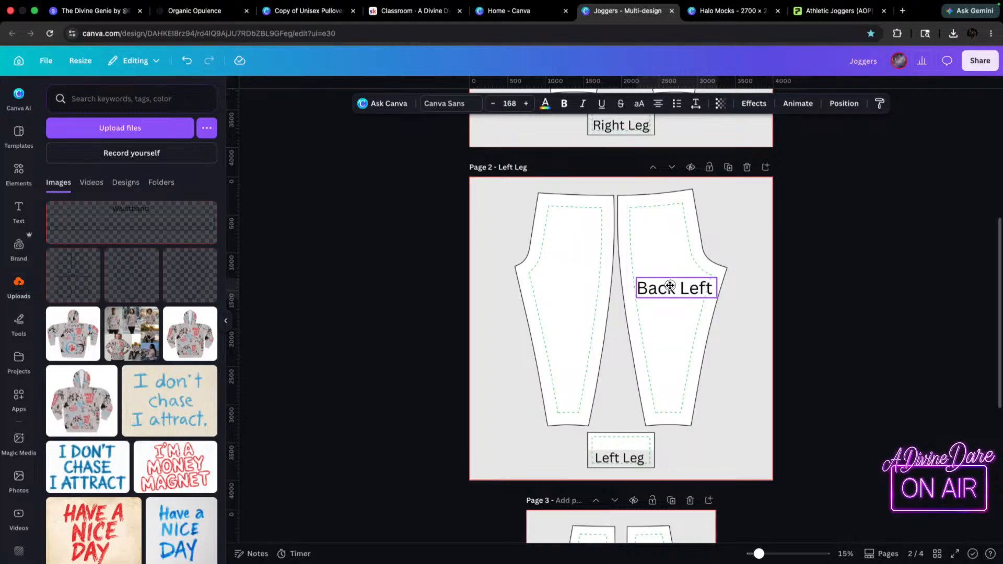
drag(670, 286, 537, 257)
drag(504, 291, 603, 273)
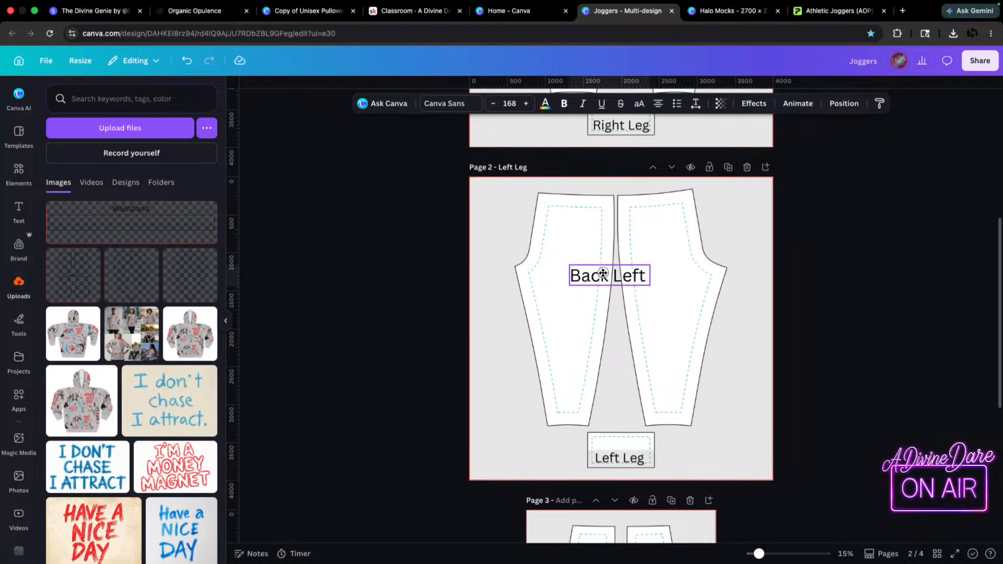
drag(603, 273, 603, 273)
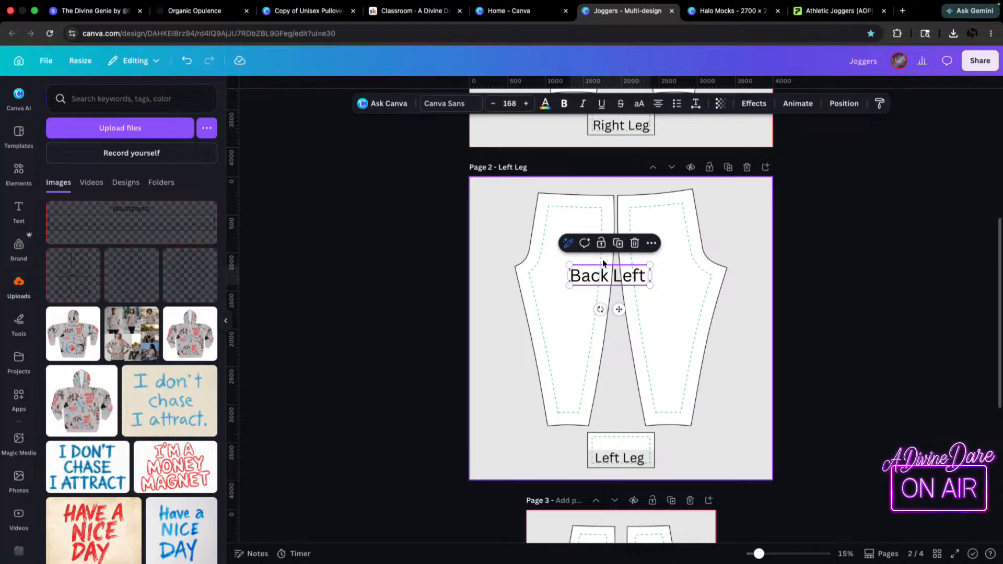
mouse_move(601, 277)
mouse_down()
mouse_move(677, 253)
mouse_move(586, 274)
mouse_move(599, 273)
mouse_up()
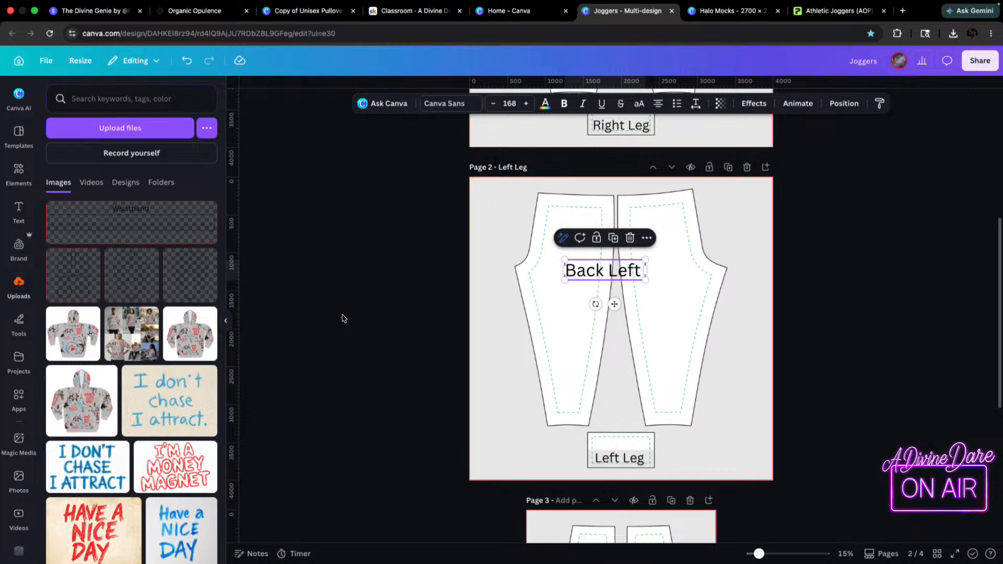
drag(564, 278, 567, 362)
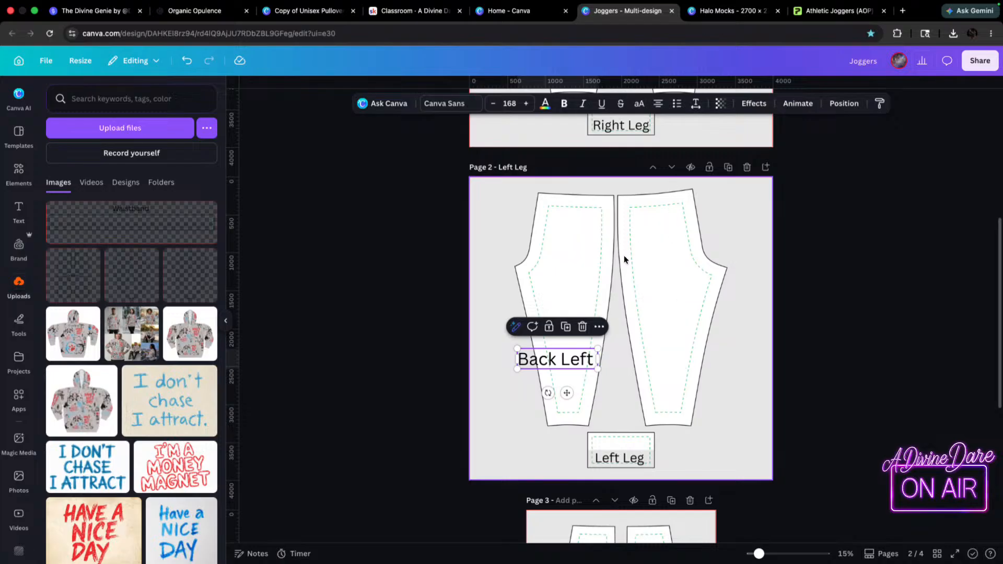
- Compare with the Right Leg page's labels, shrink the Back Left label to size 106 and place it beside the right-hand leg piece
scroll(626, 251, up, 6)
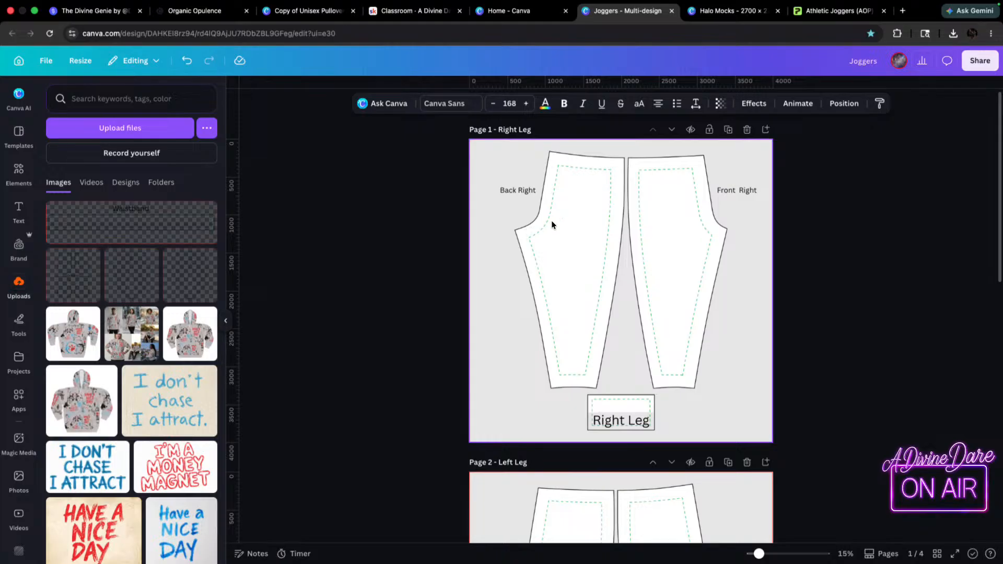
scroll(559, 226, down, 8)
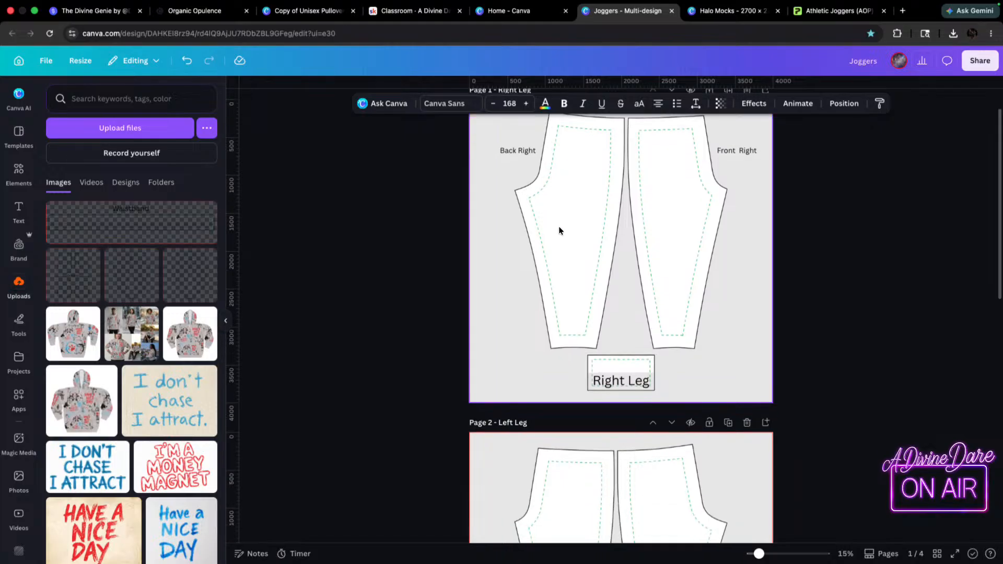
drag(554, 369, 746, 242)
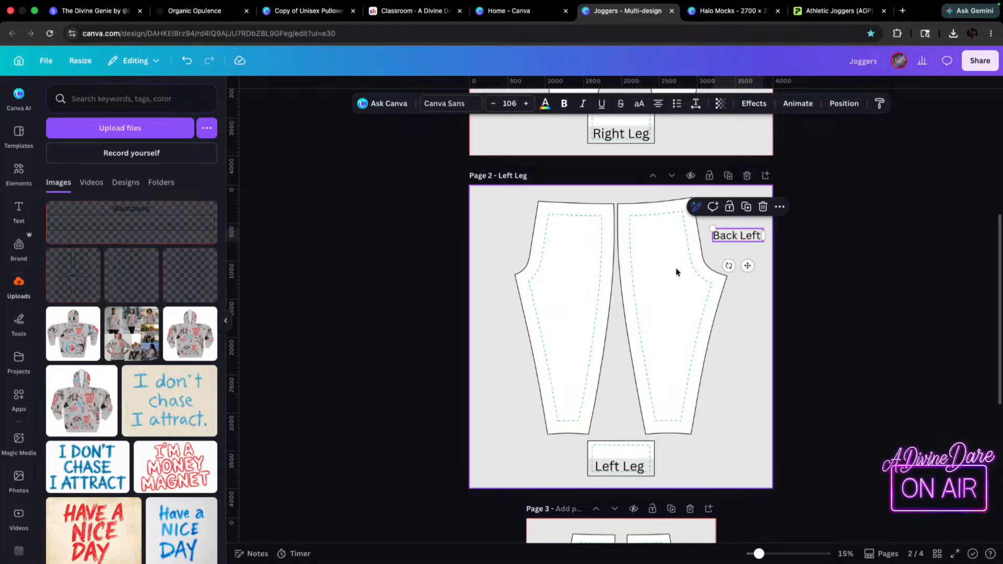
- Duplicate the Back Left label and place the copy beside the left-hand leg piece of the Left Leg page
click(740, 237)
key(super+d)
click(792, 303)
click(735, 242)
key(super+d)
drag(735, 244, 502, 239)
- Replace the word "Back" in the copied label with "Fonr" so that it reads "Fonr Left"
double_click(503, 237)
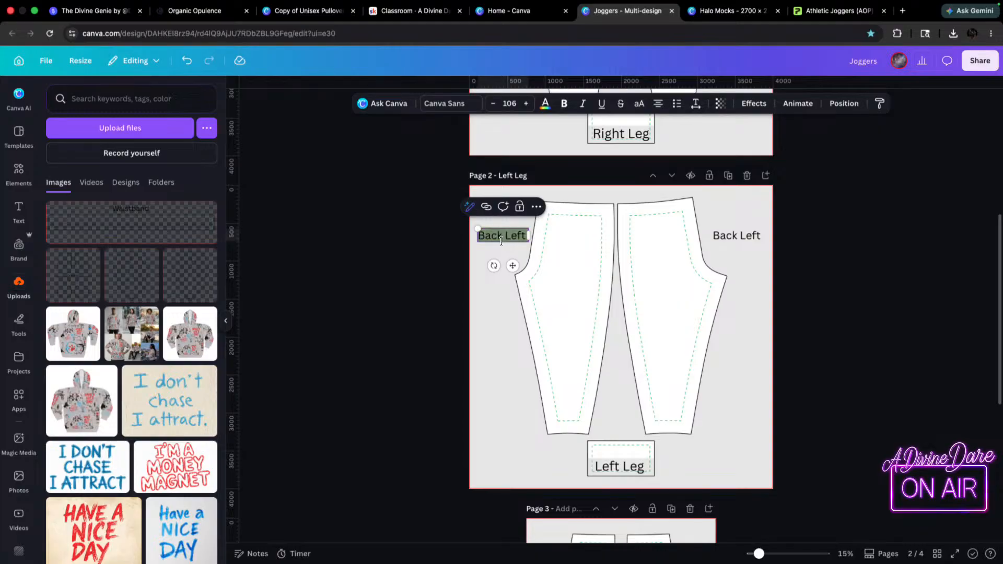
click(505, 238)
key(BackSpace)
key(BackSpace)
key(BackSpace)
key(BackSpace)
key(BackSpace)
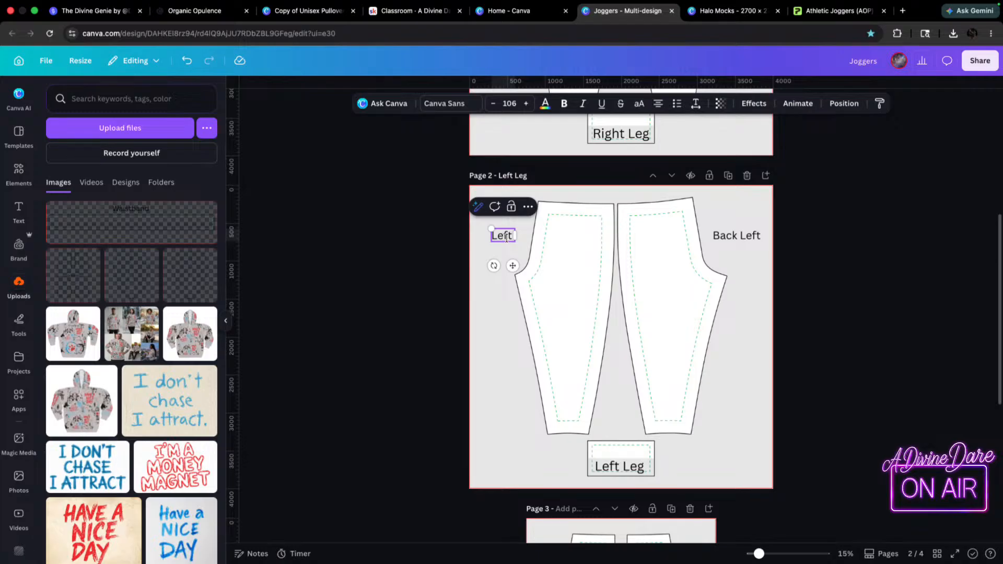
text(Fonr)
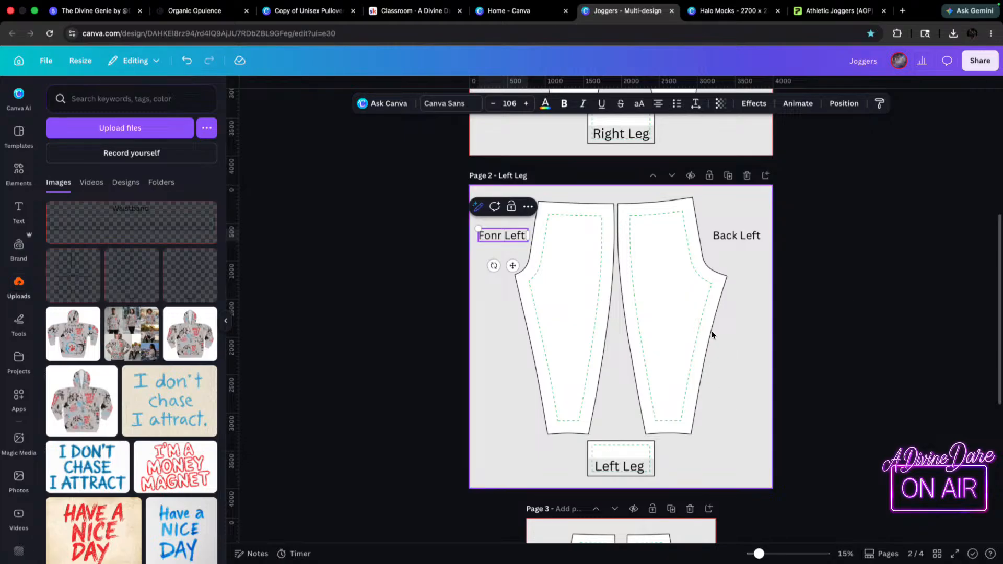
- Review all four pages of the joggers template, from the leg pieces to the pockets and waistband
scroll(710, 335, down, 5)
scroll(735, 330, down, 1)
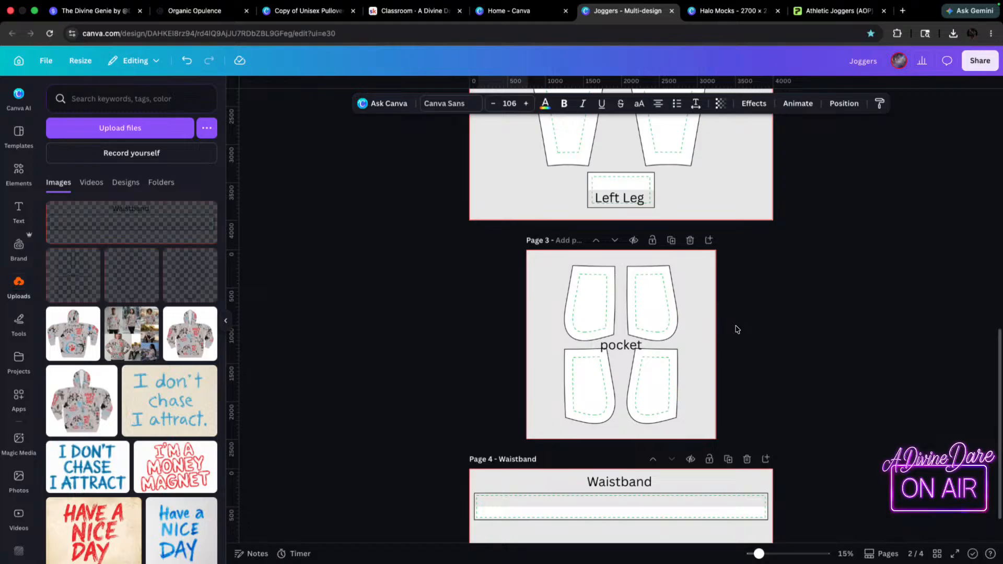
scroll(737, 329, down, 3)
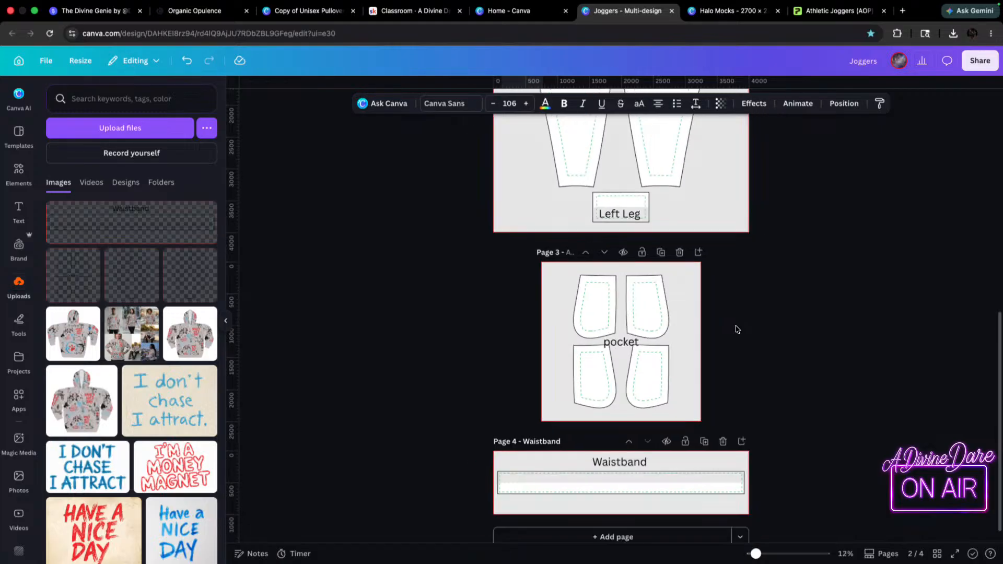
scroll(699, 192, up, 10)
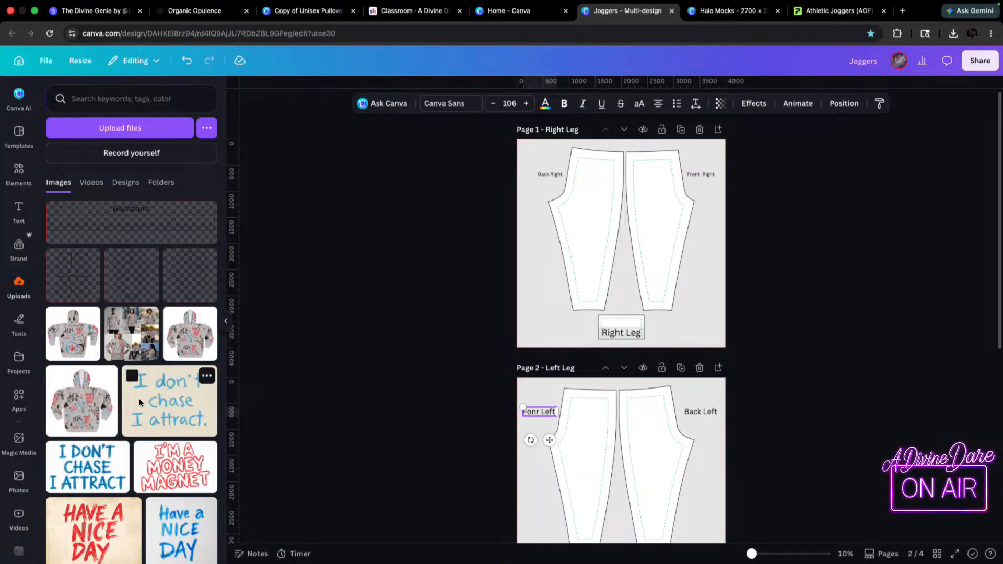
scroll(138, 400, down, 6)
scroll(138, 406, up, 5)
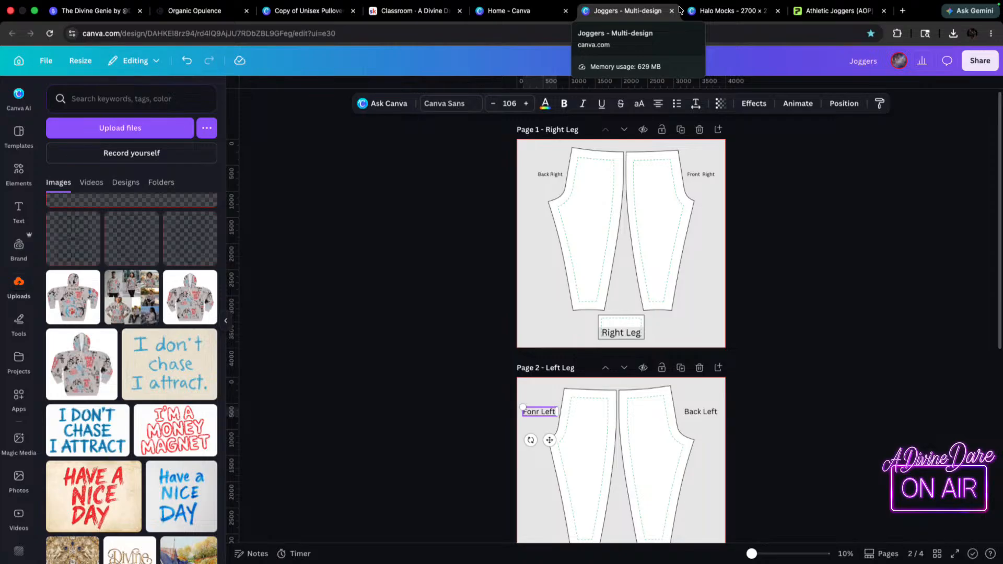
scroll(661, 149, up, 3)
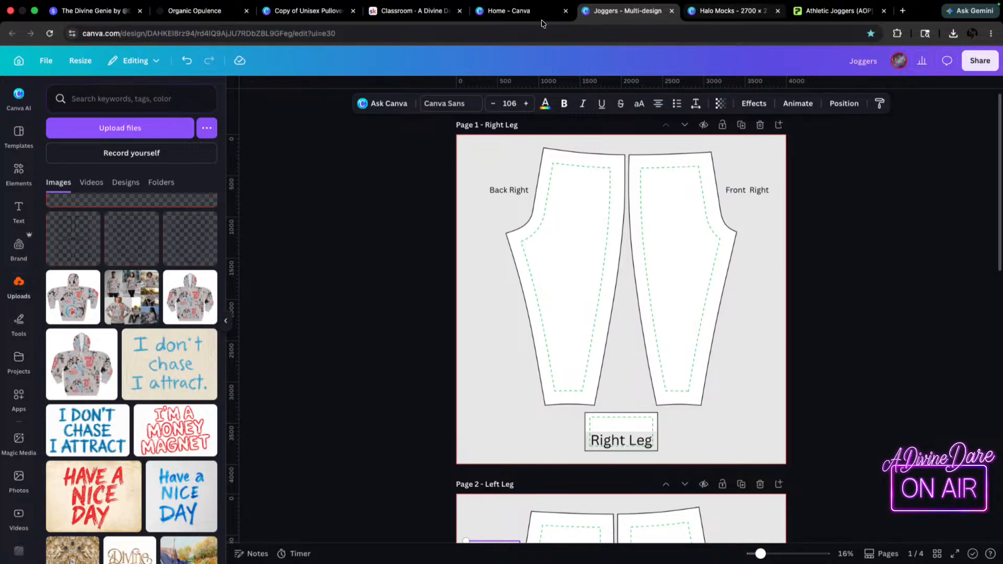
- Switch to the Canva home page, dismiss the custom-size dialog and open the Copy of Unisex Pullover Hoodie design
click(510, 12)
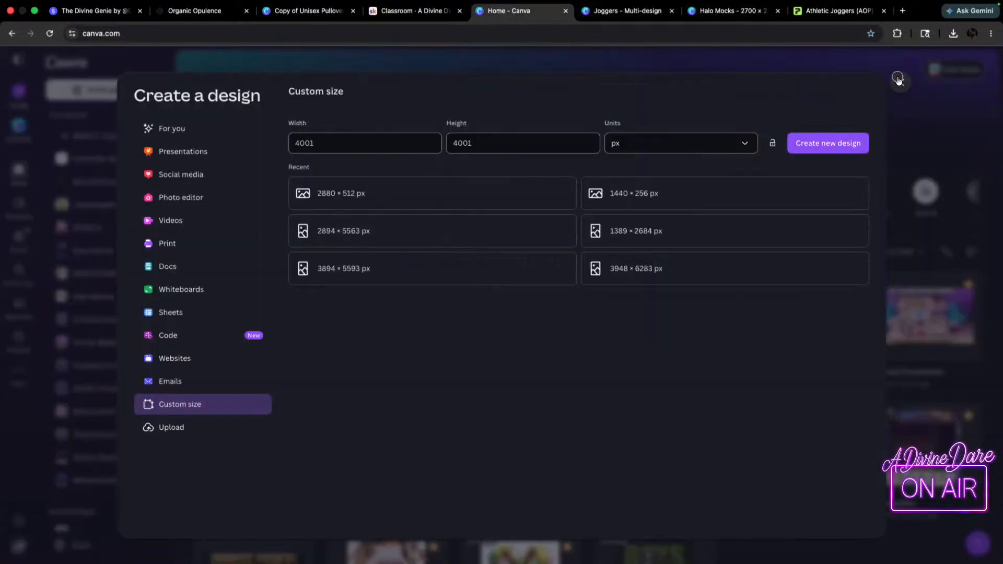
click(899, 81)
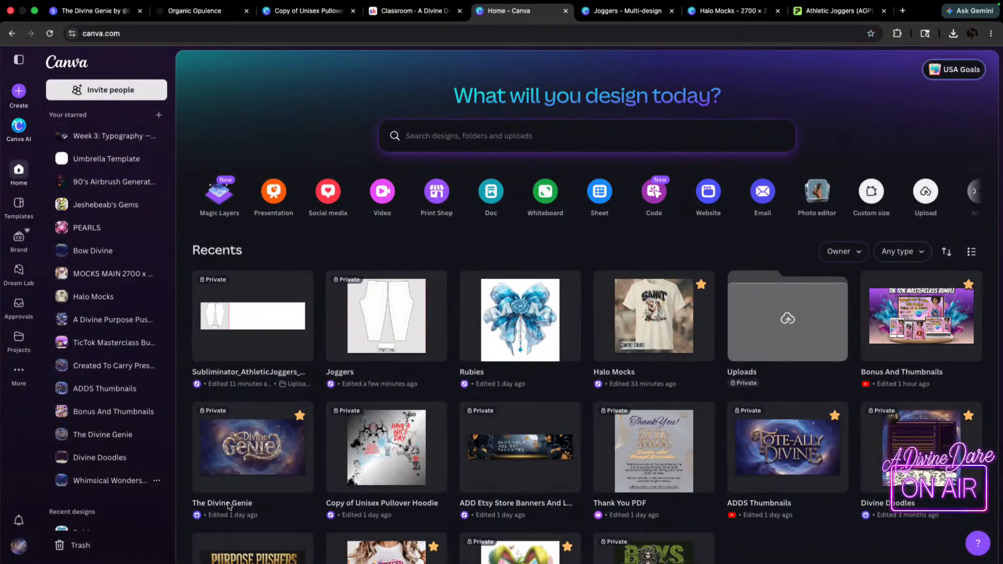
click(386, 438)
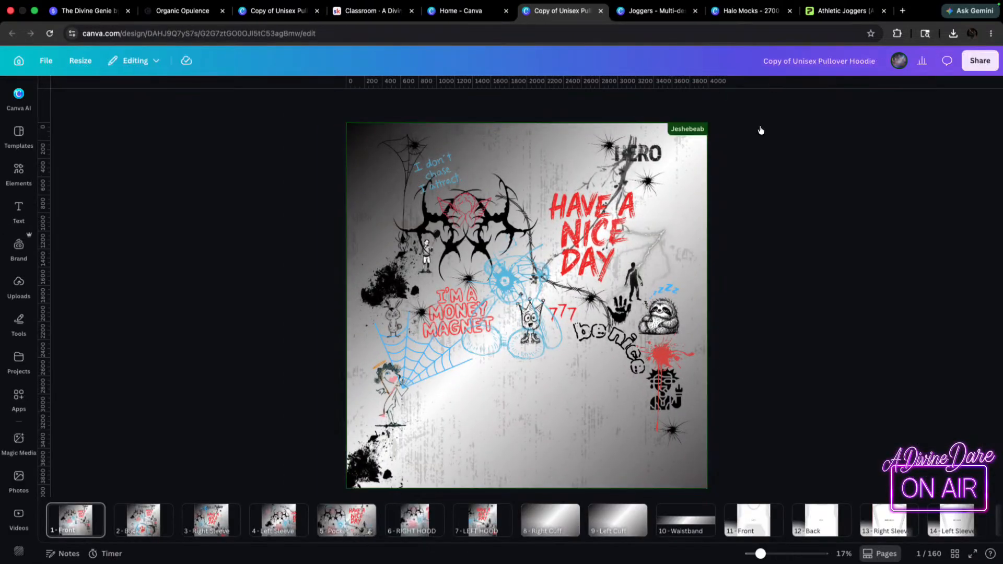
- Select the gradient background inside the hoodie Front page's group and examine its color and position settings
click(395, 186)
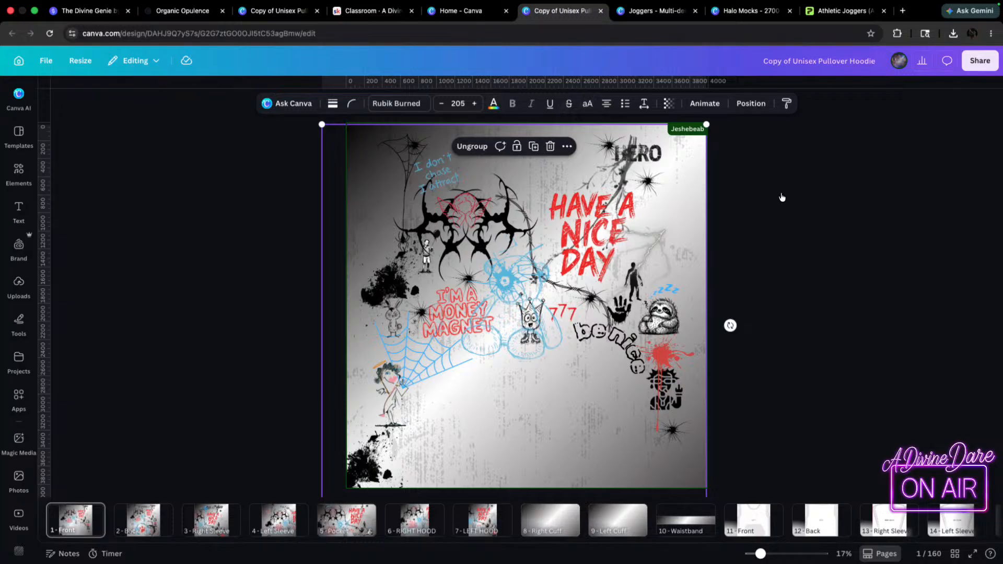
click(693, 195)
click(460, 105)
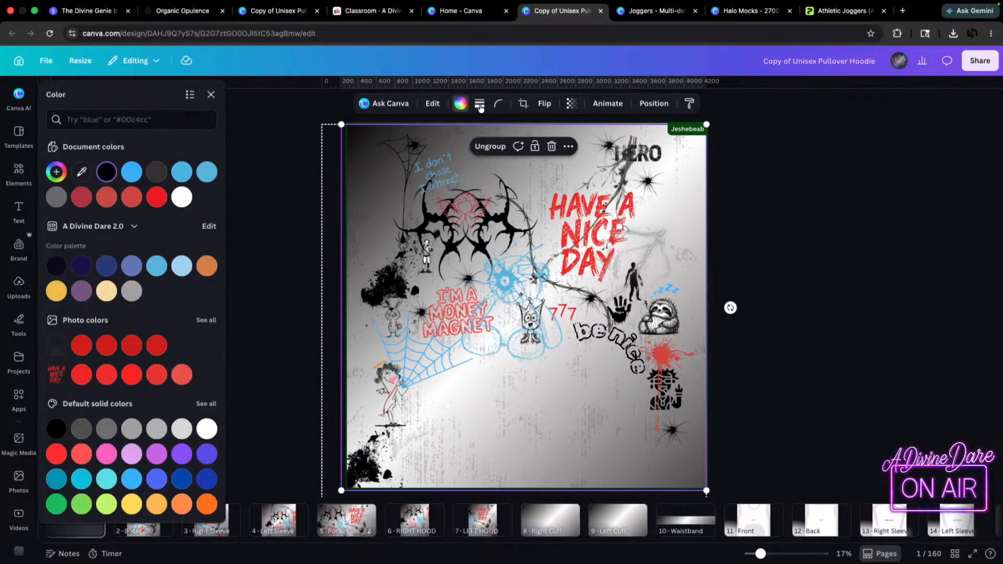
click(654, 103)
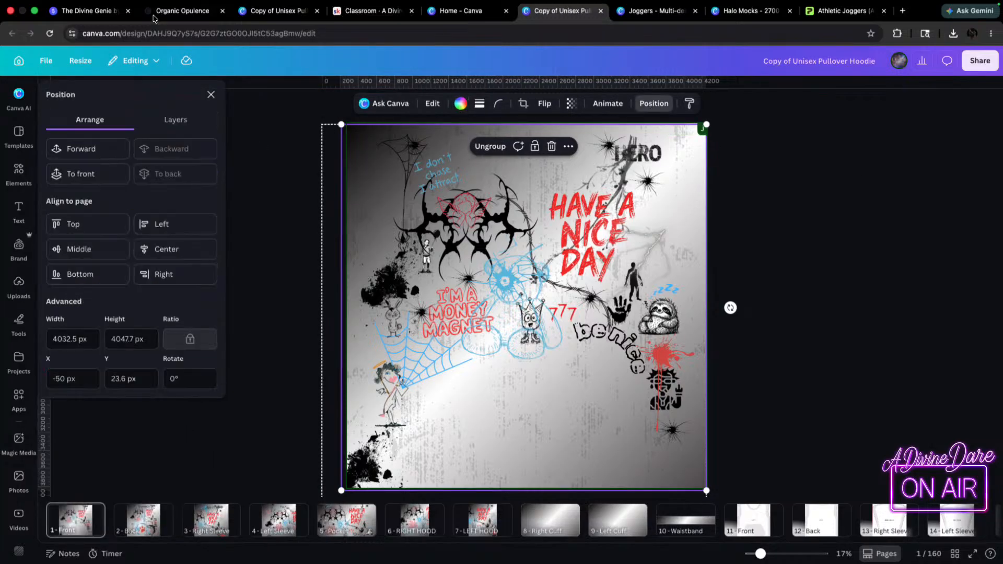
- Try to copy the hoodie Front page's gradient background onto the joggers' Right Leg page, and undo the duplicate pattern pasted there
click(175, 120)
click(153, 261)
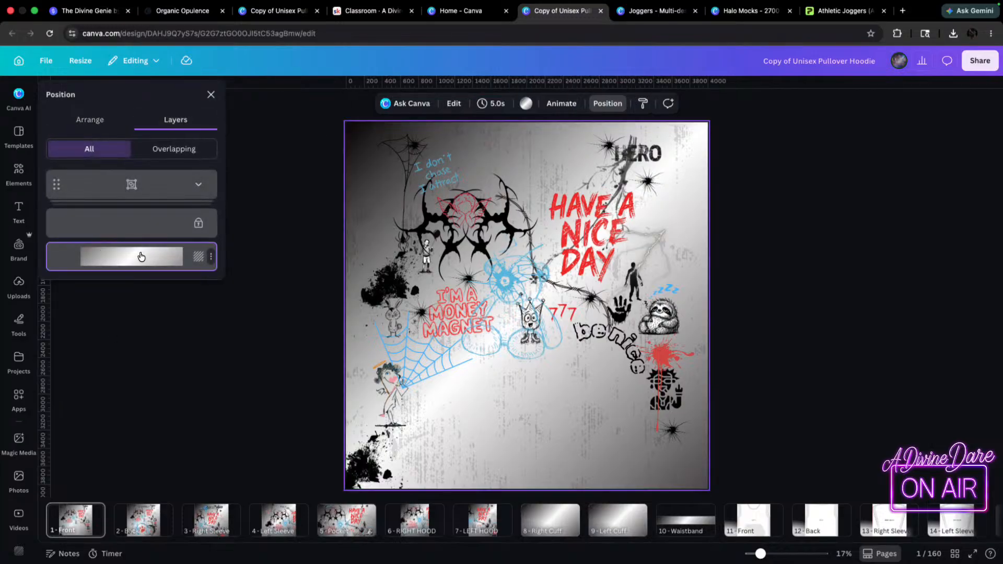
click(653, 11)
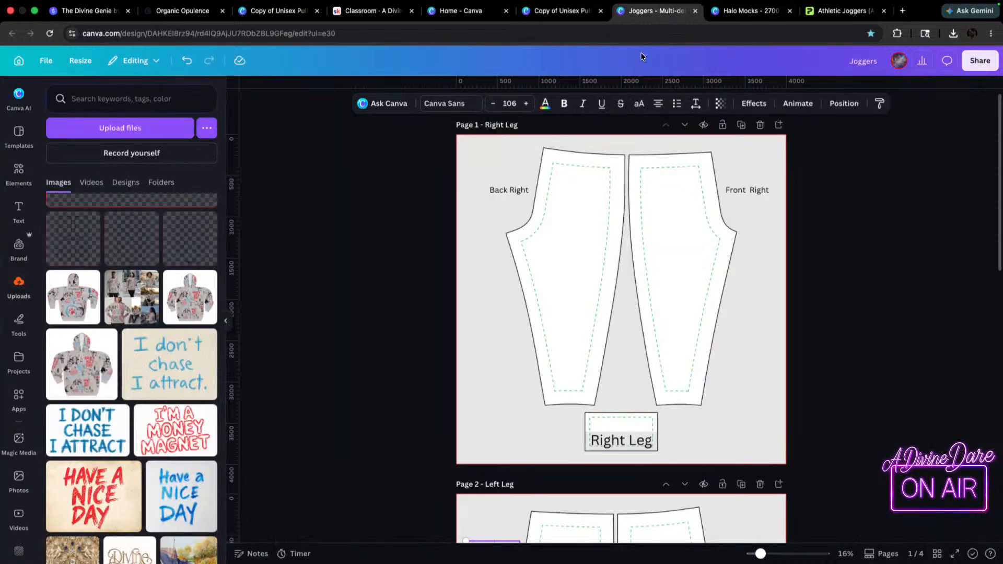
click(488, 385)
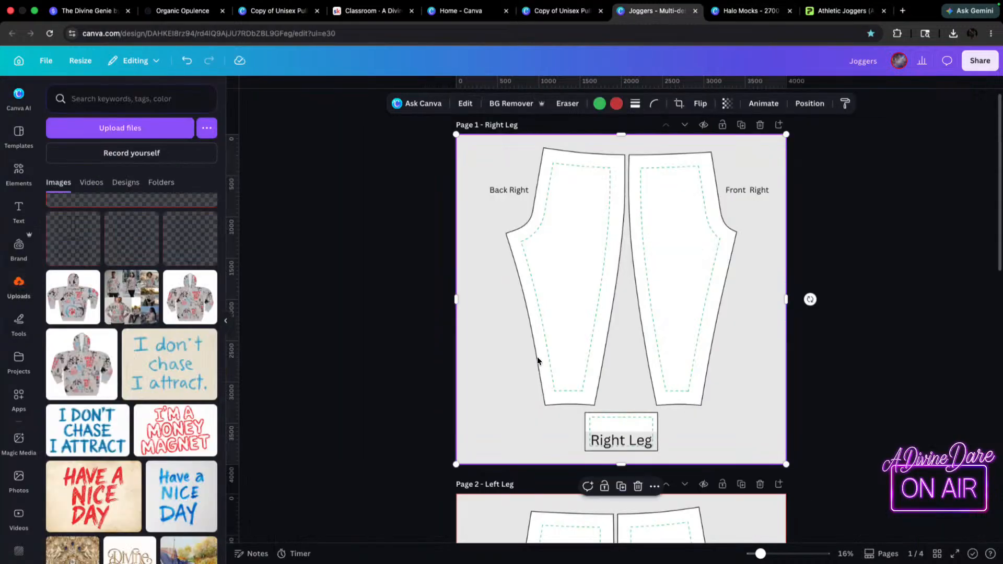
click(562, 11)
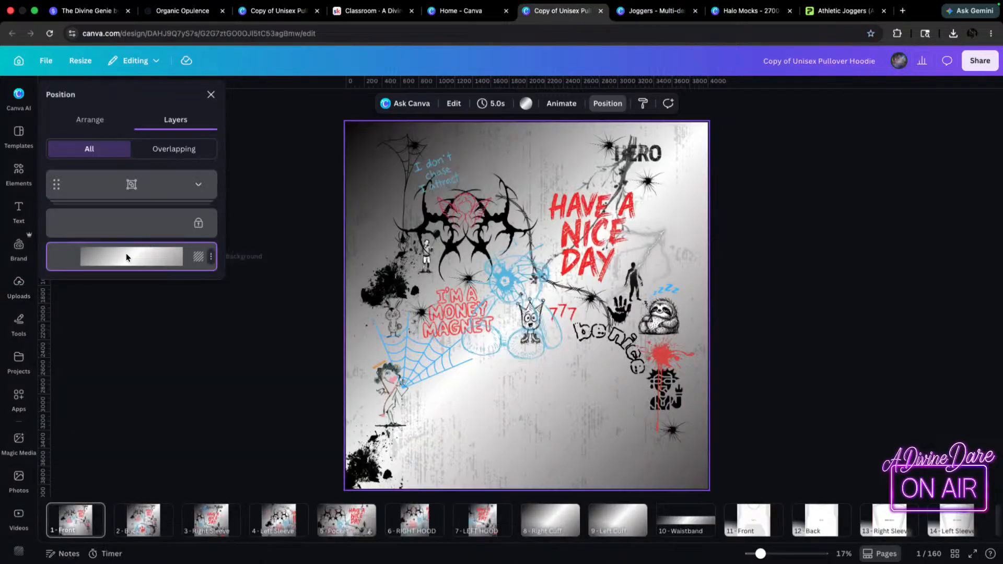
key(super+v)
click(666, 10)
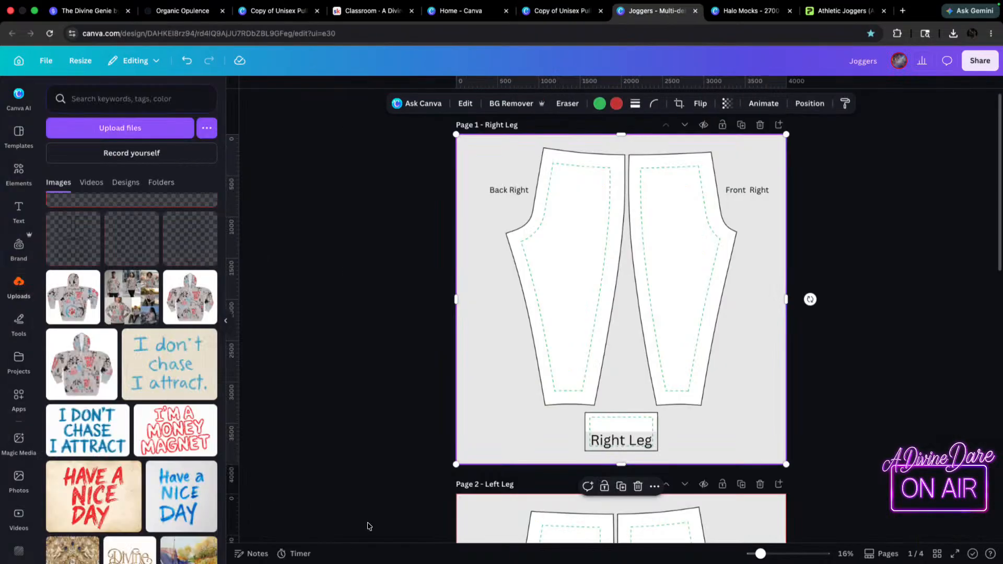
key(super+v)
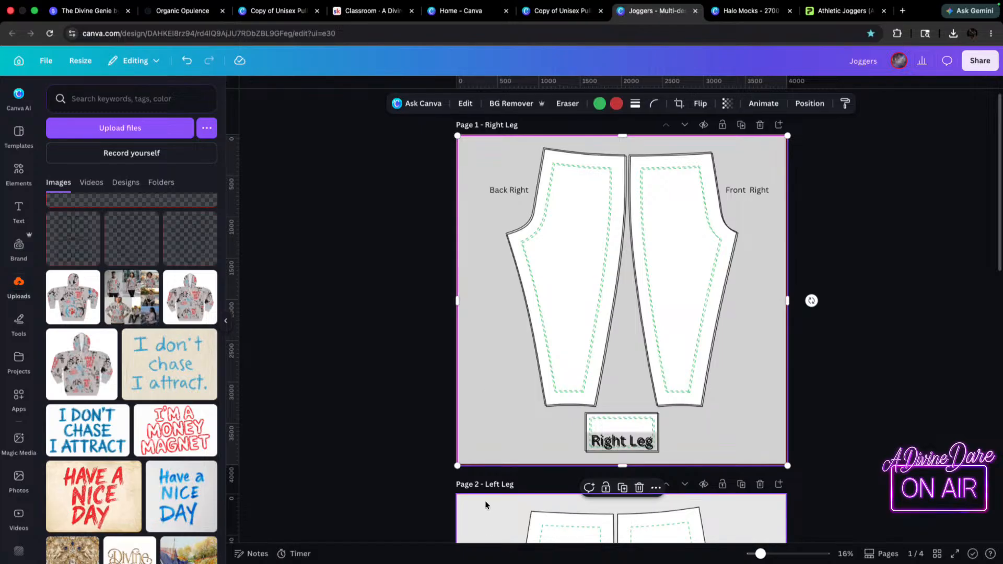
key(super+z)
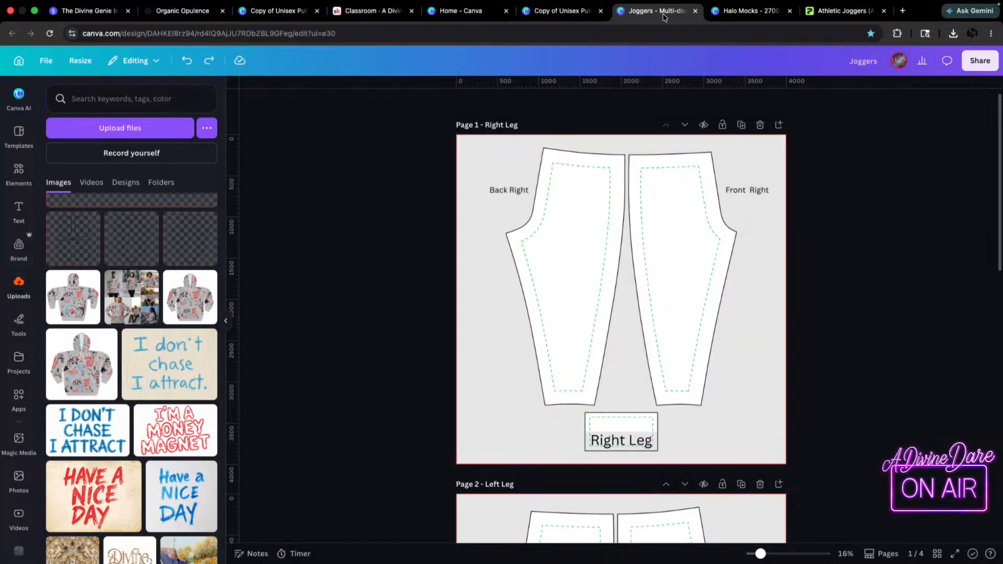
- Copy the gradient background layer from the hoodie's Front page and paste it as the background of the joggers' Right Leg page
click(579, 10)
click(125, 298)
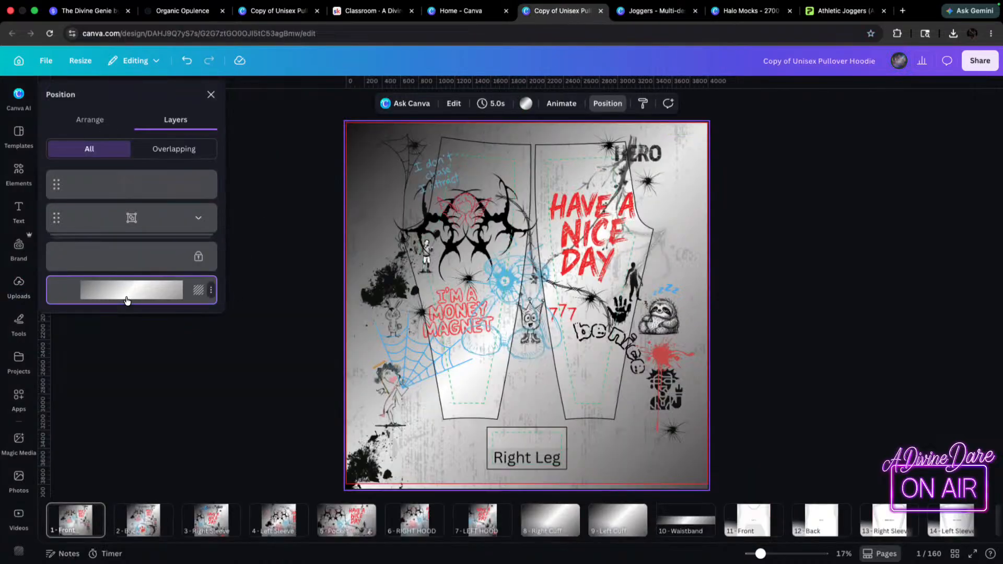
click(653, 10)
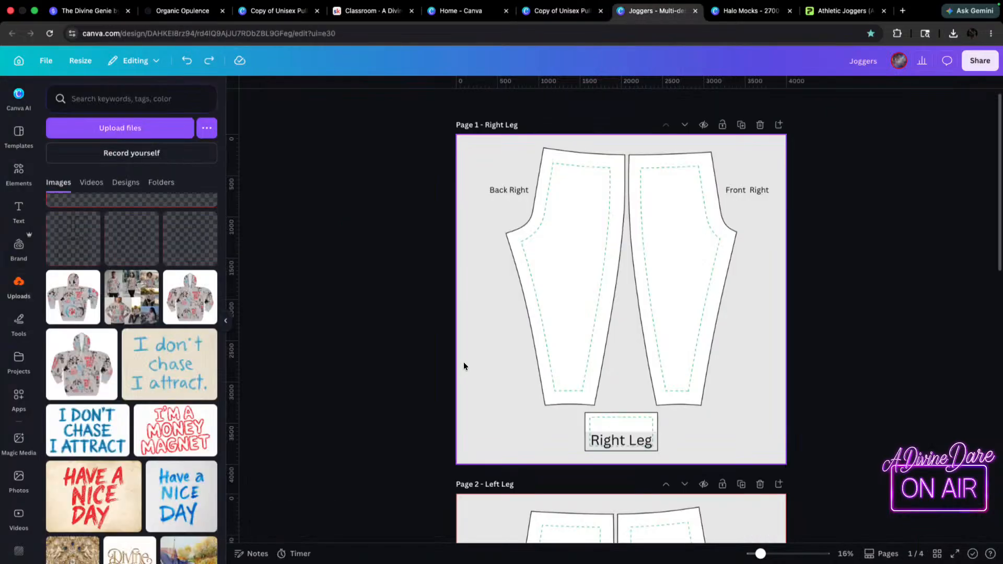
key(super+v)
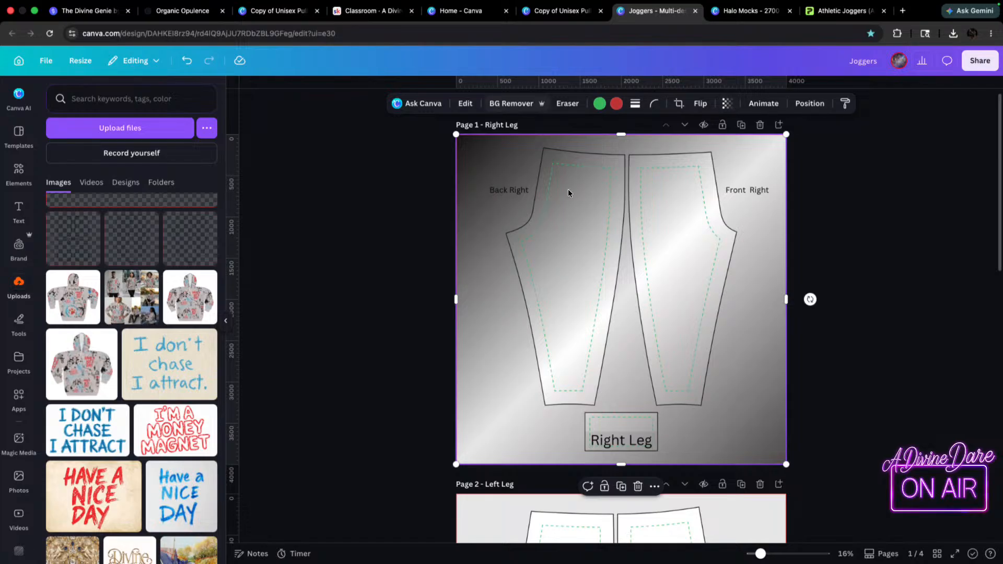
- Select the Right Leg page's background layer and look through its color options
click(810, 102)
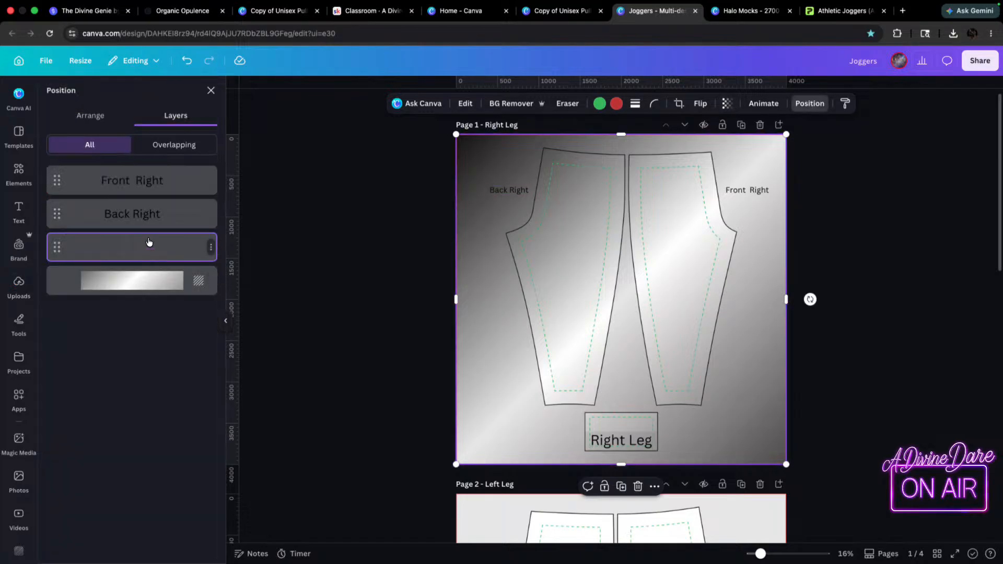
click(130, 281)
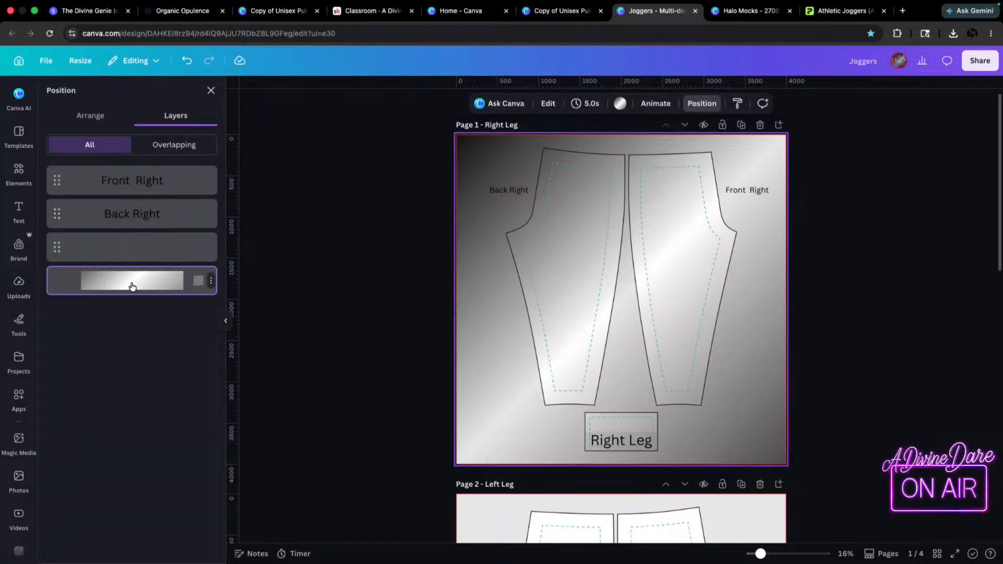
click(620, 103)
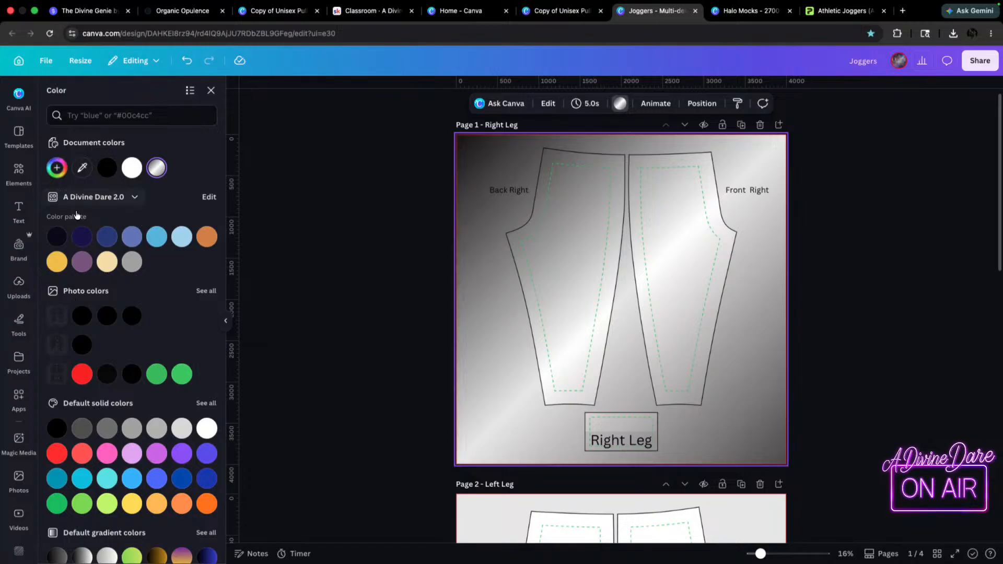
scroll(53, 293, down, 1)
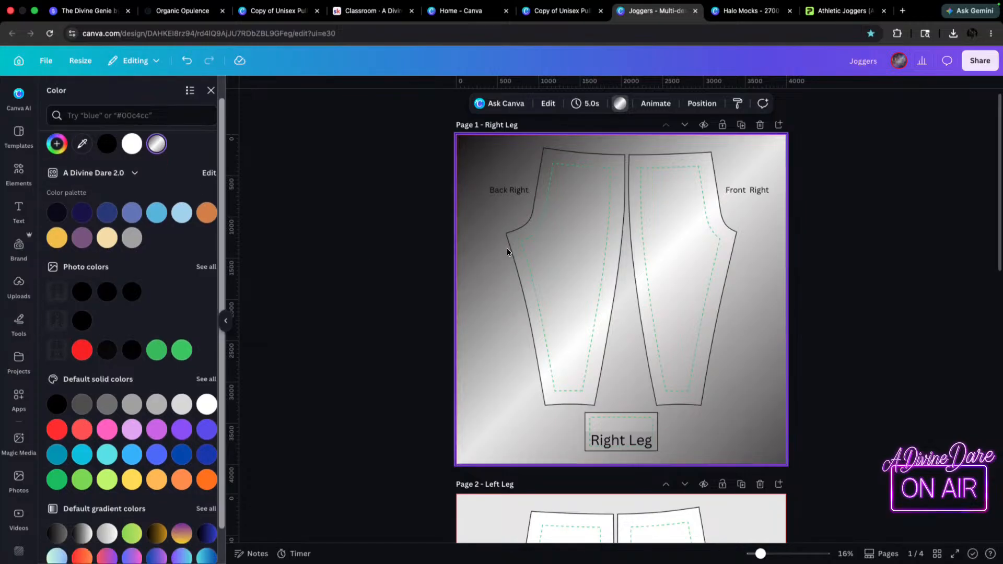
scroll(528, 326, up, 1)
scroll(89, 175, up, 1)
click(475, 277)
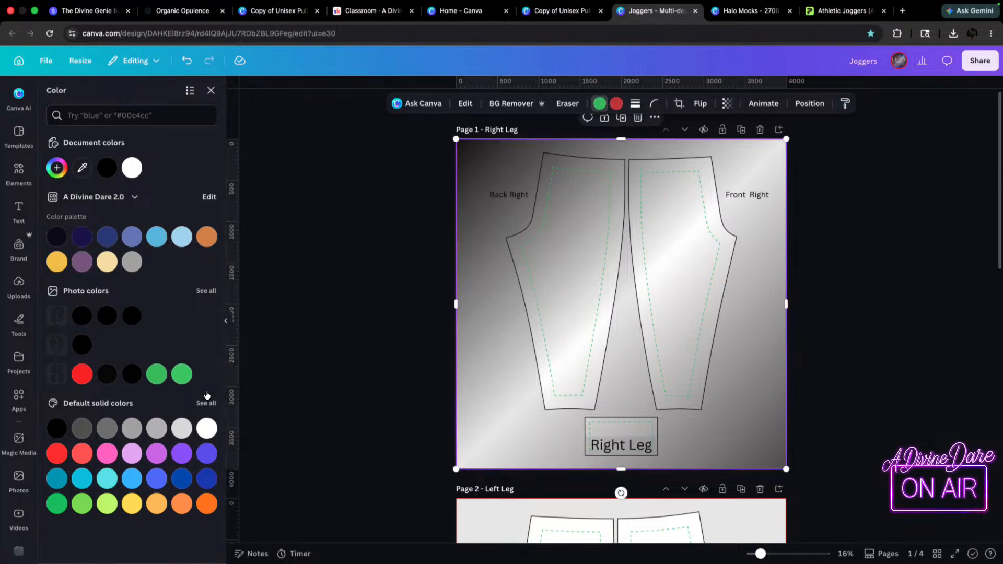
click(56, 167)
click(187, 140)
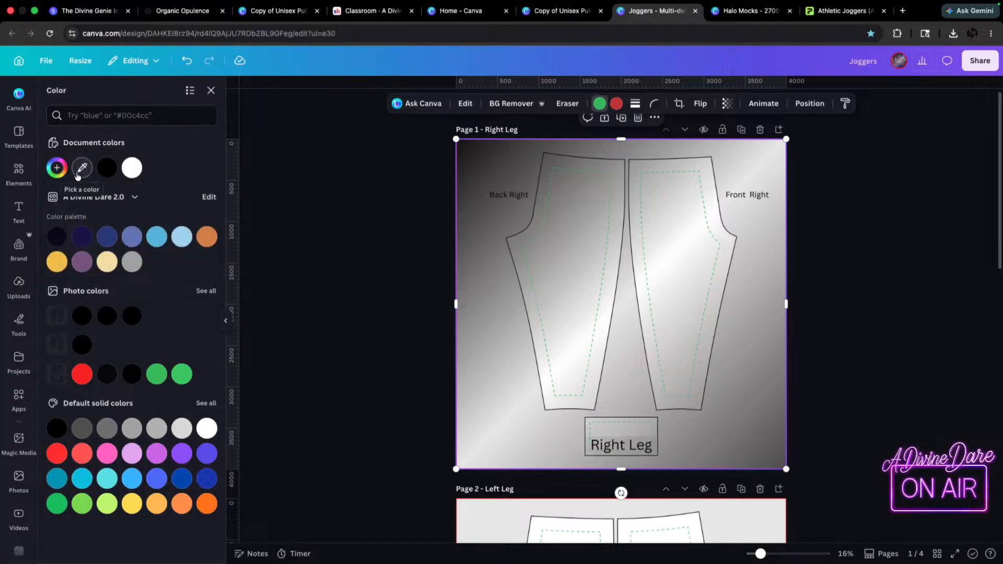
click(60, 173)
click(187, 139)
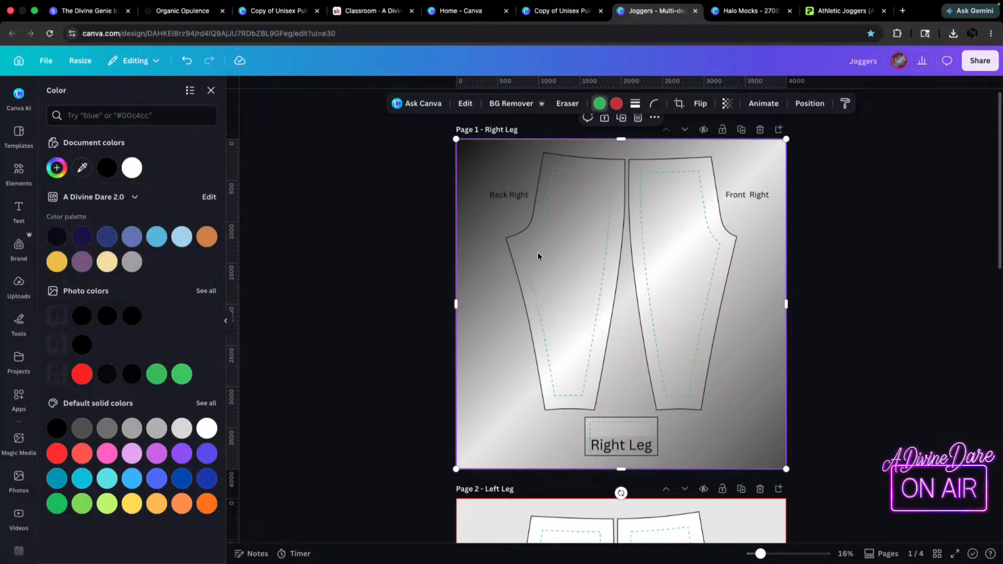
click(797, 344)
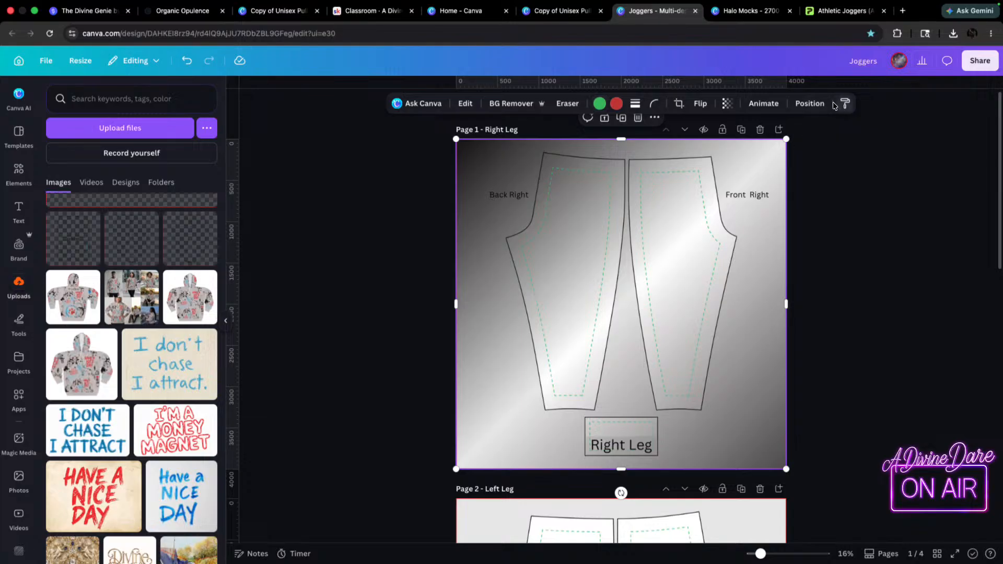
- Reselect the Right Leg page's background layer and examine its gradient colors, including the dark gray stop's color code and opacity
click(809, 103)
click(144, 283)
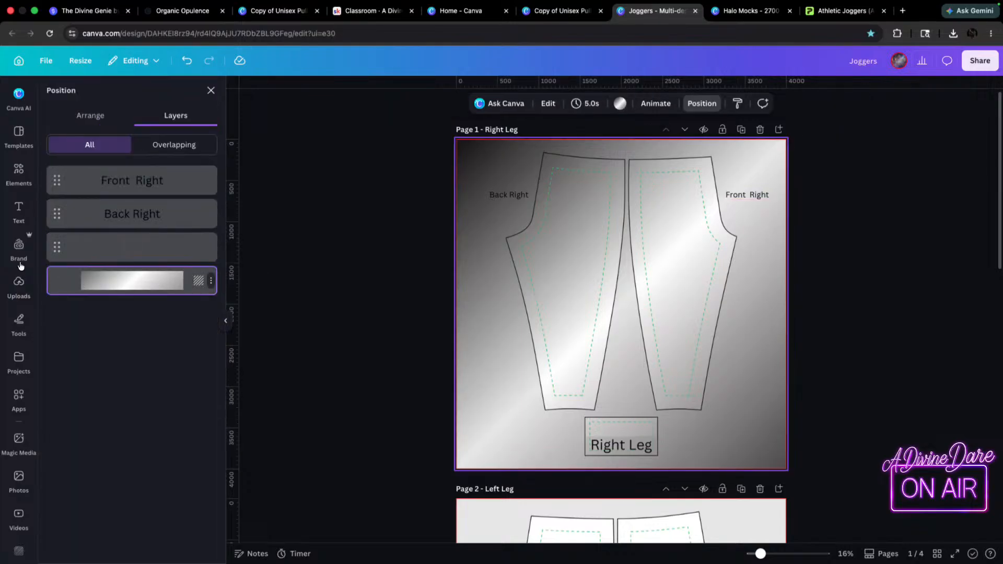
click(620, 103)
click(57, 168)
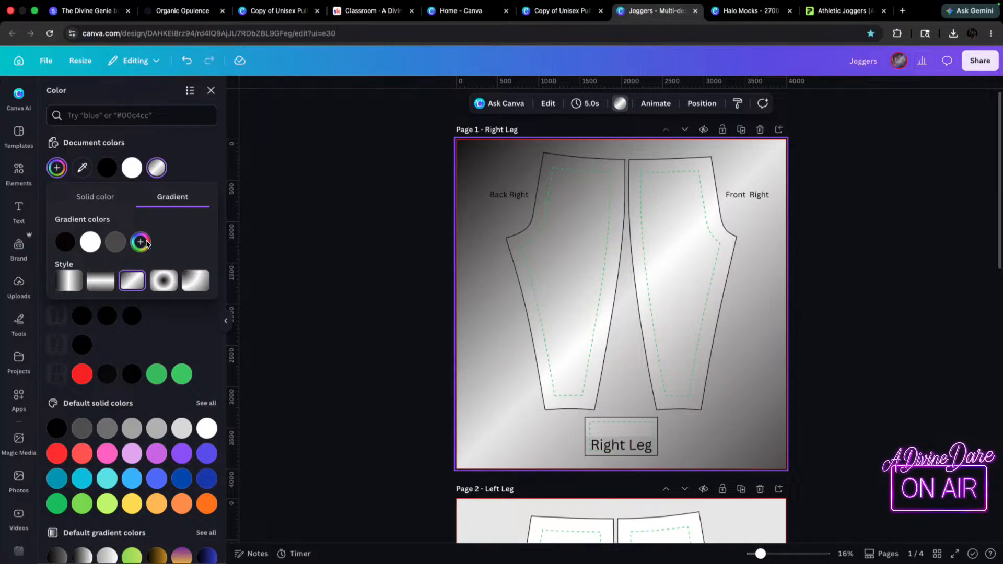
click(115, 242)
mouse_move(254, 352)
mouse_down()
mouse_move(197, 349)
mouse_move(287, 354)
mouse_move(272, 351)
mouse_up()
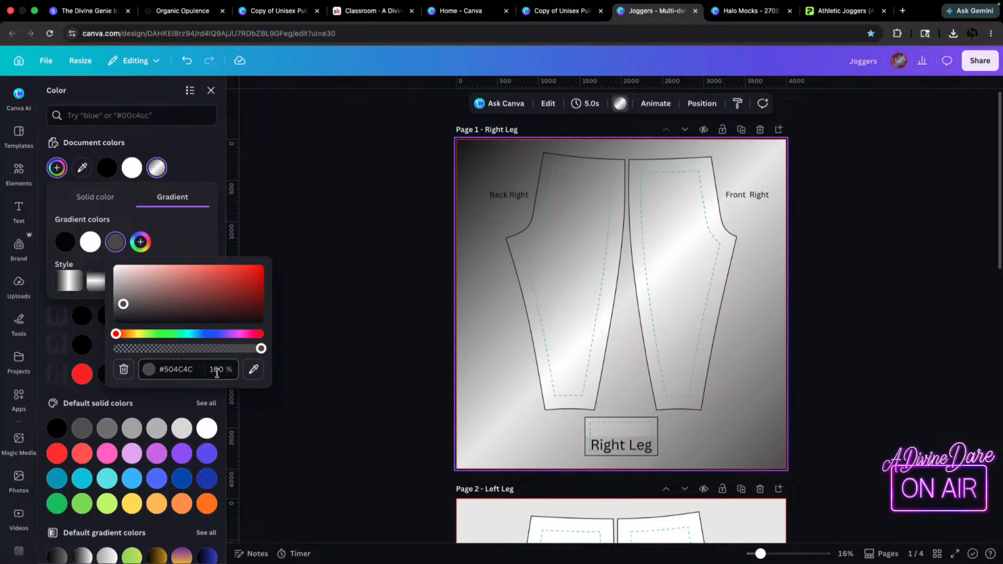
click(129, 370)
click(471, 291)
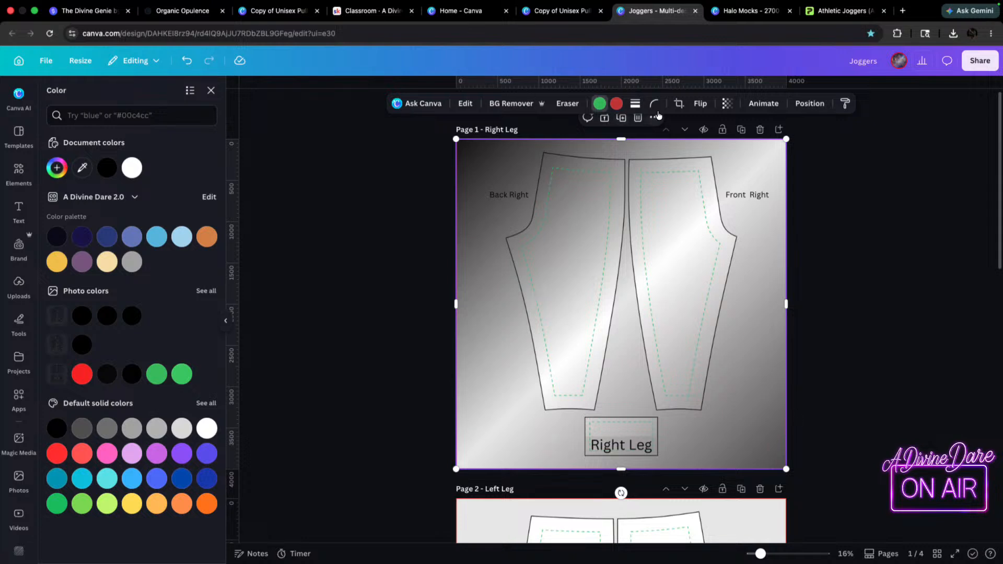
- Try the curved, left-to-right, diagonal and top-to-bottom gradient styles on the Right Leg page's background
click(790, 104)
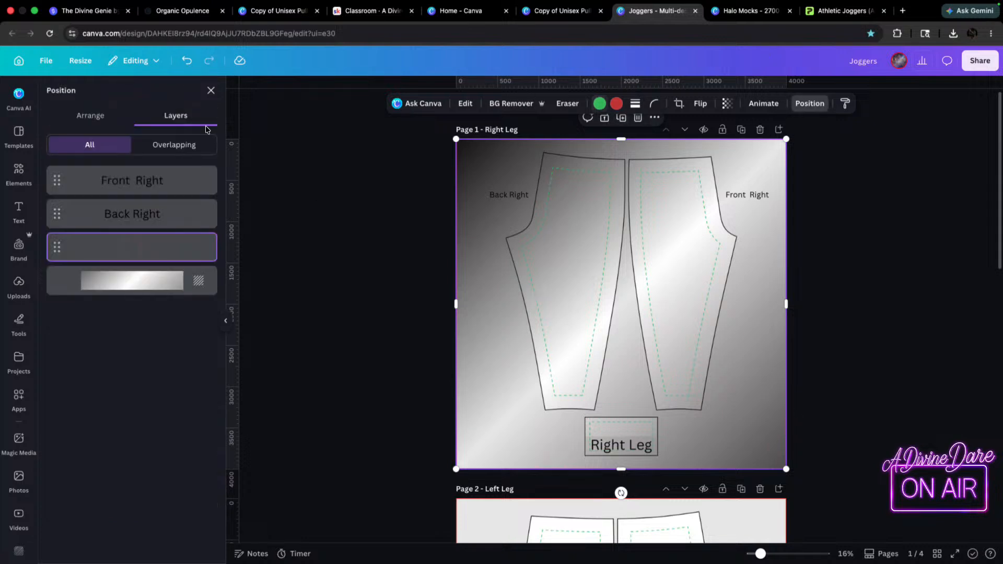
click(152, 280)
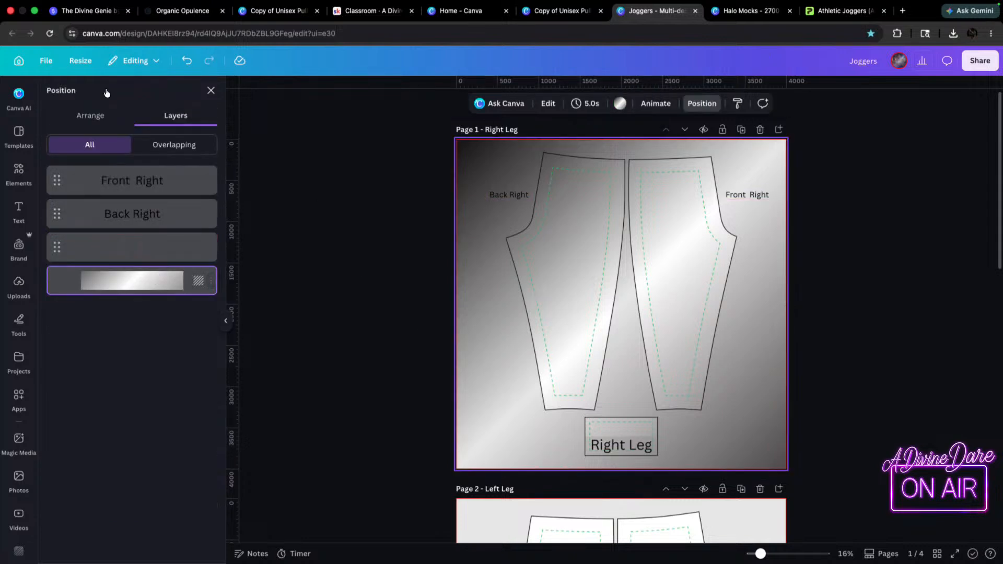
click(620, 104)
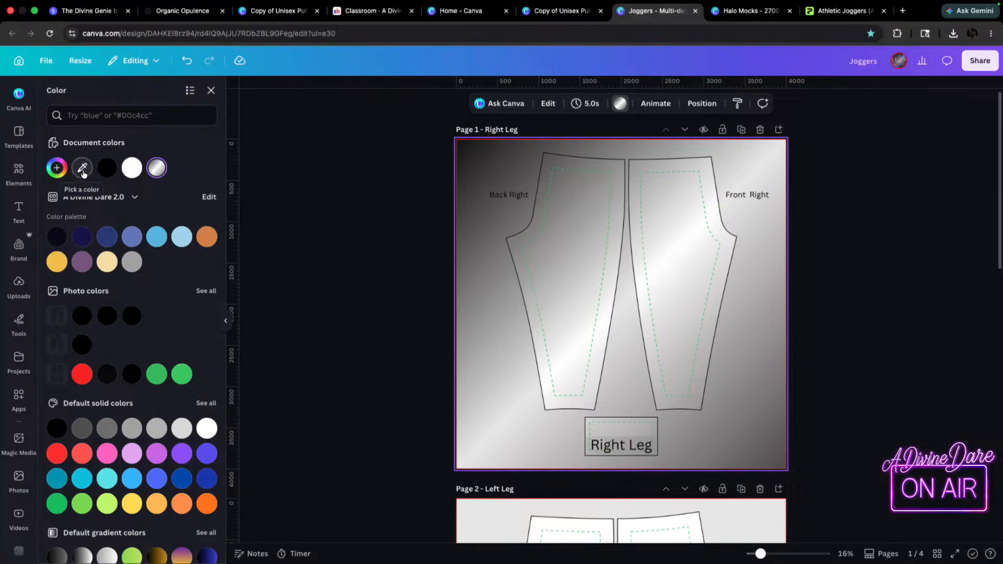
click(57, 168)
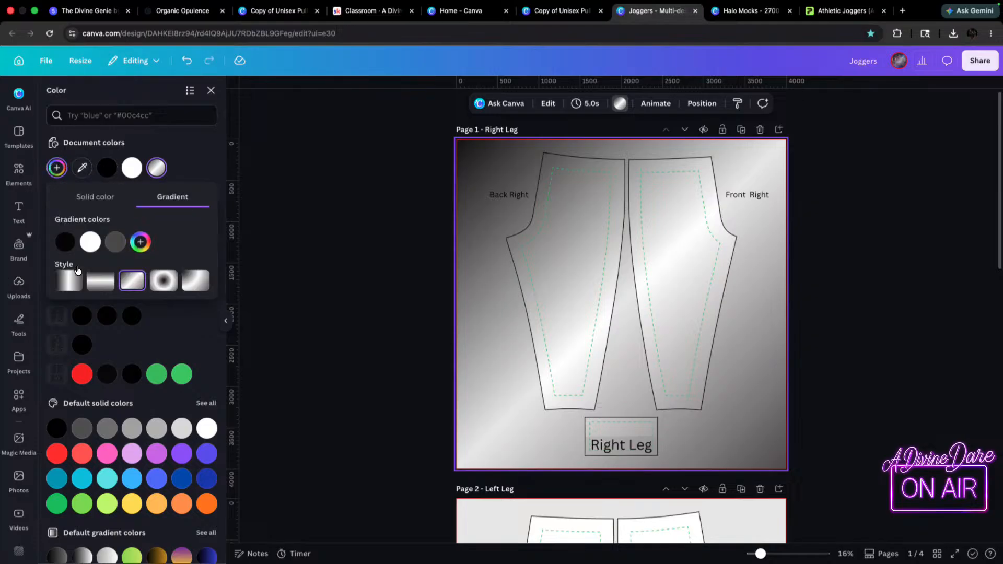
click(197, 282)
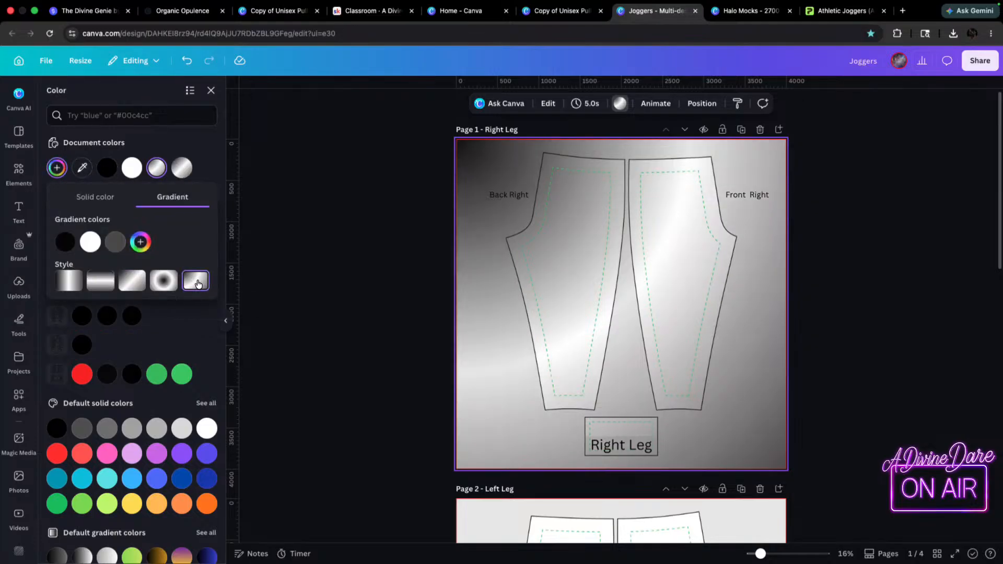
click(69, 281)
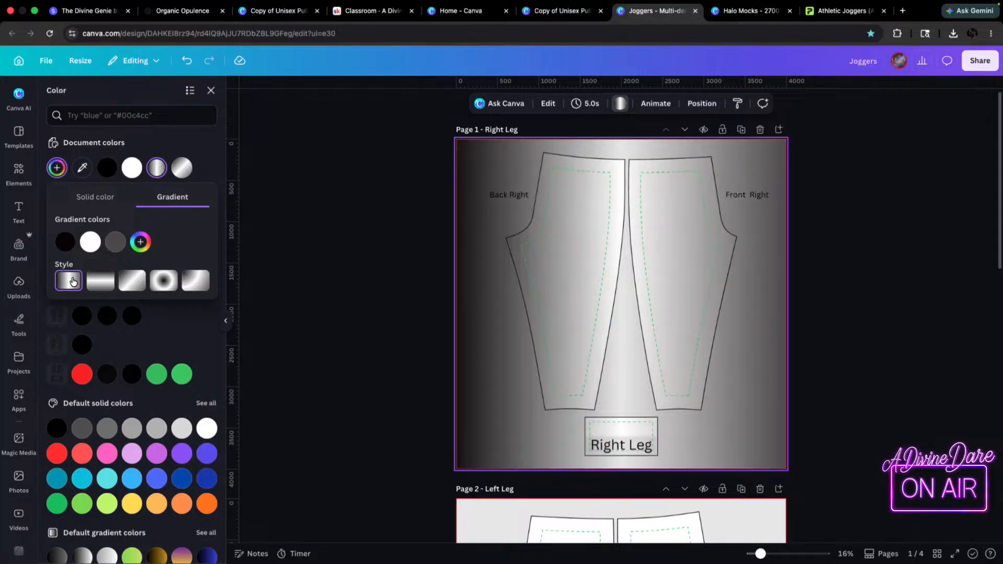
click(125, 286)
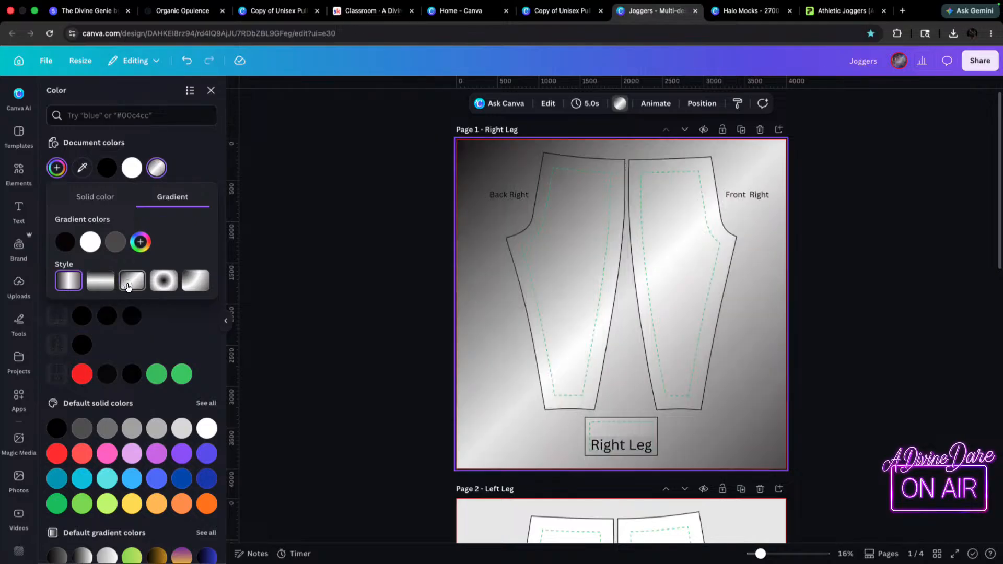
click(100, 285)
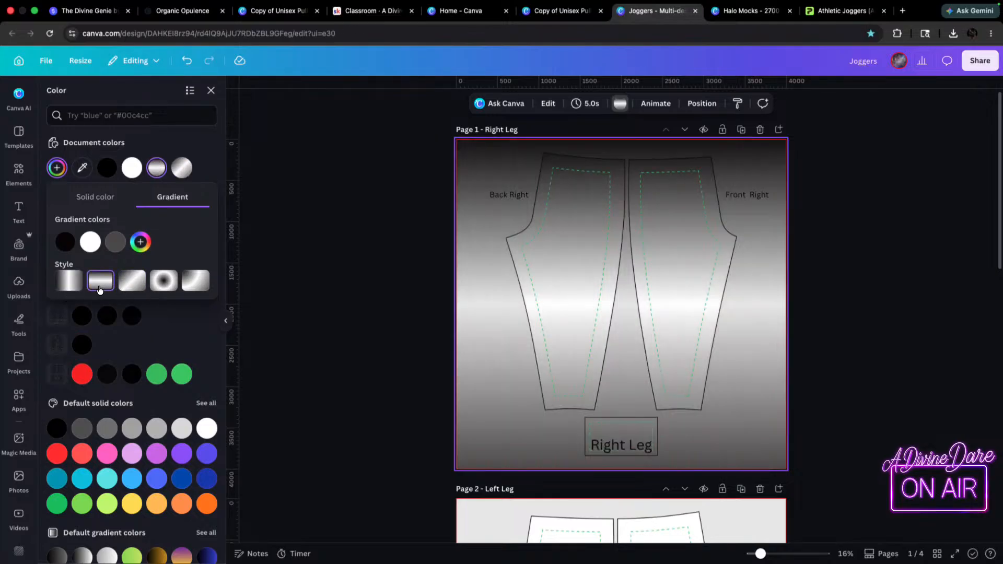
click(70, 283)
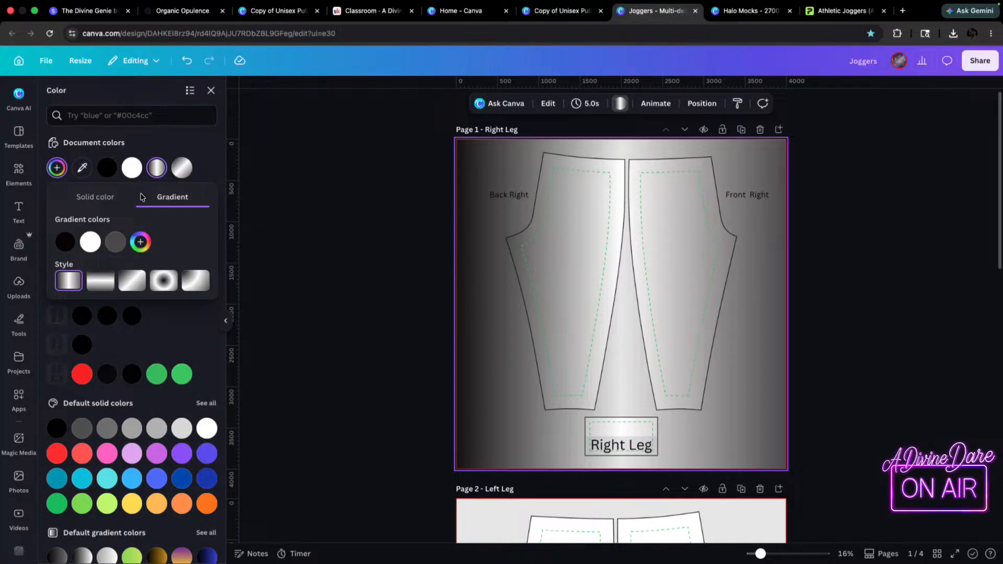
- Undo a trial switch of the Right Leg background to a solid color and set its gradient style back to diagonal
click(99, 196)
click(178, 196)
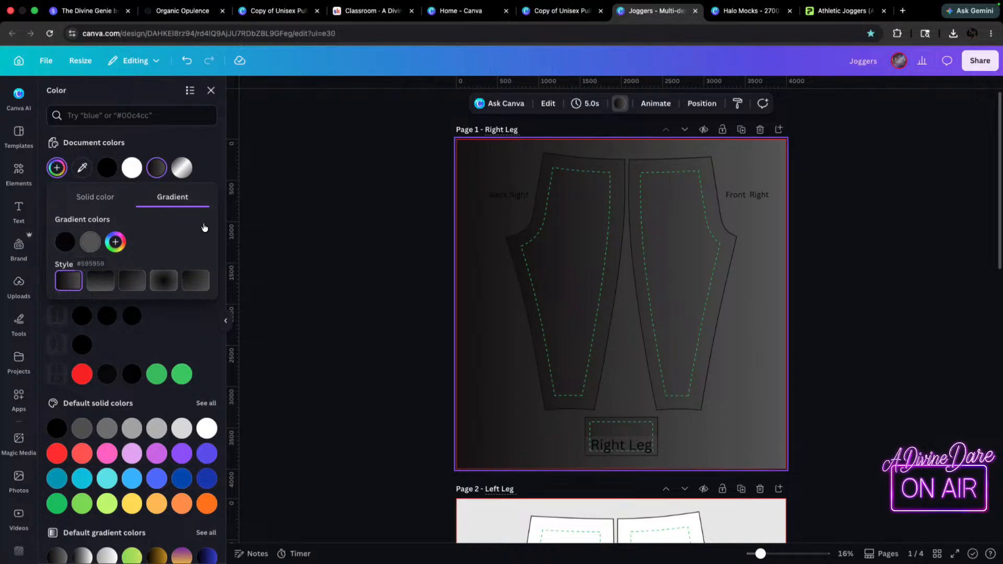
click(187, 60)
click(186, 61)
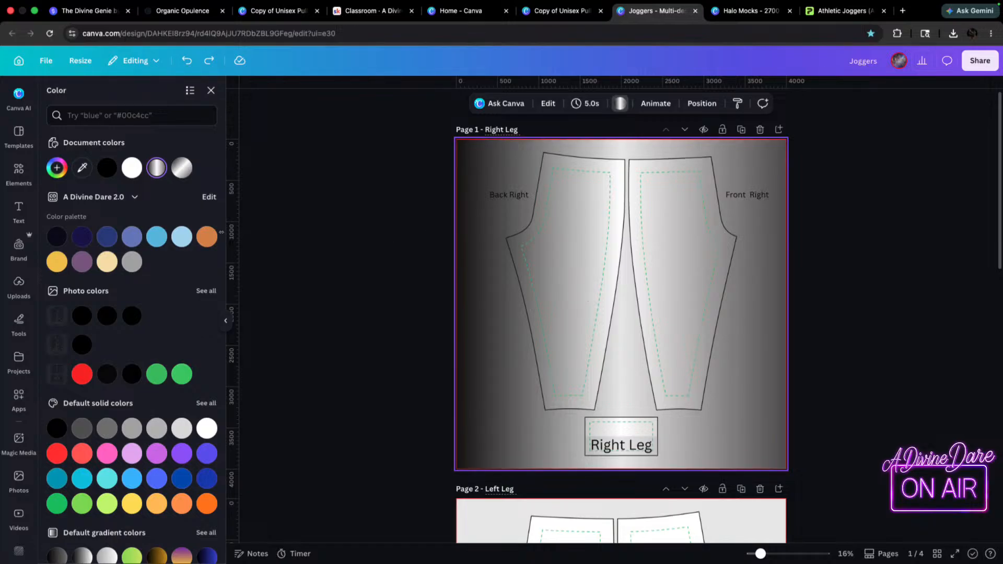
click(57, 168)
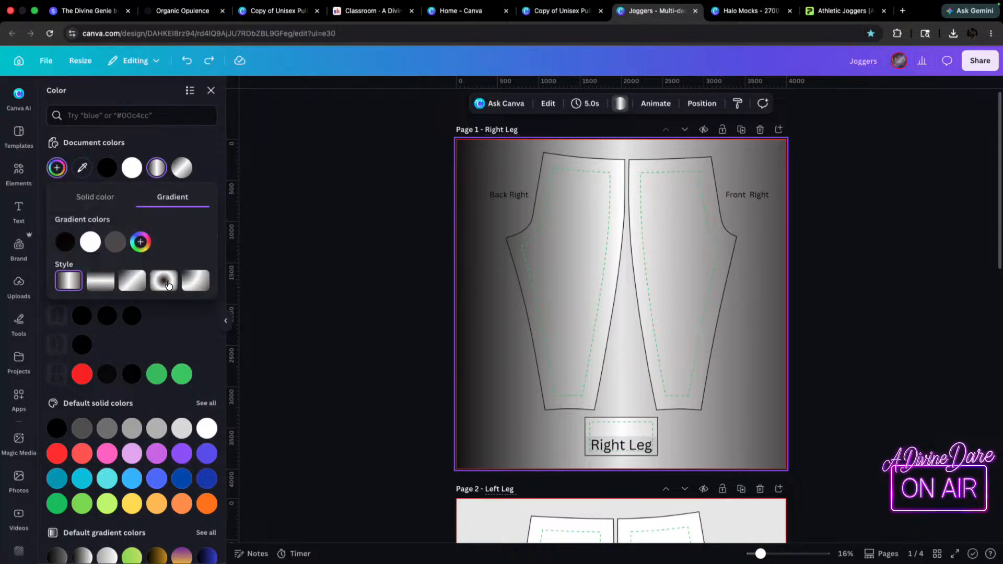
click(127, 282)
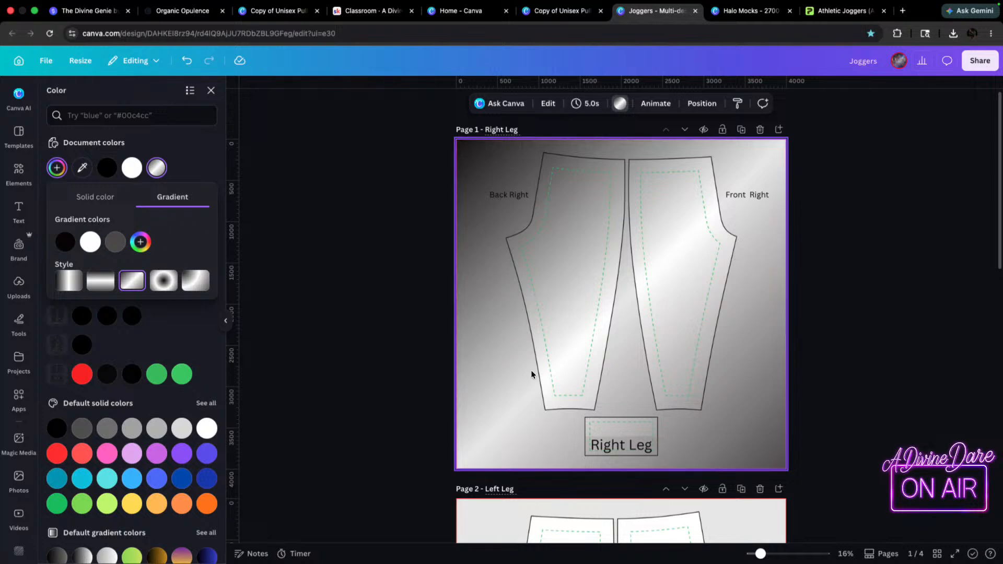
click(500, 390)
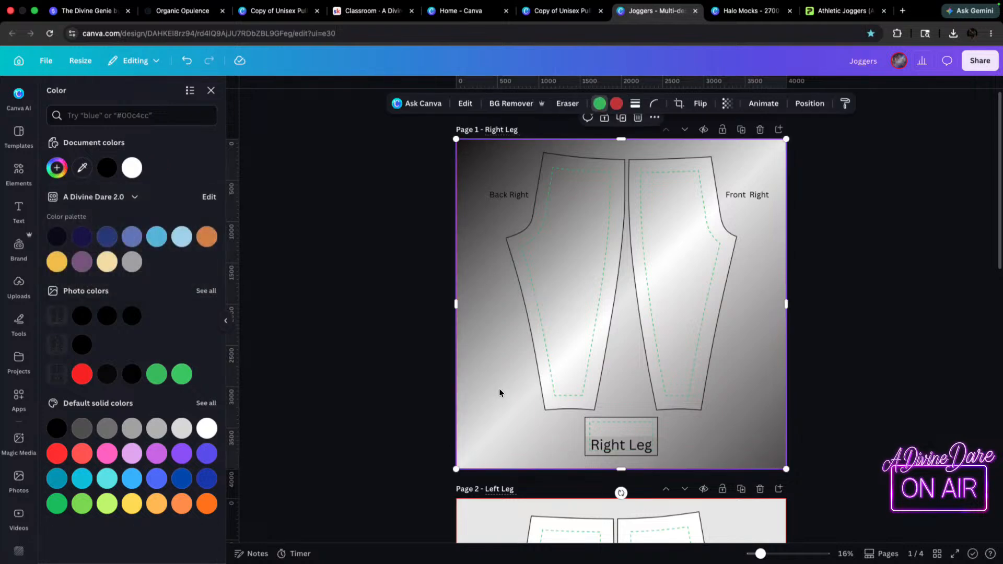
scroll(481, 247, down, 8)
click(484, 252)
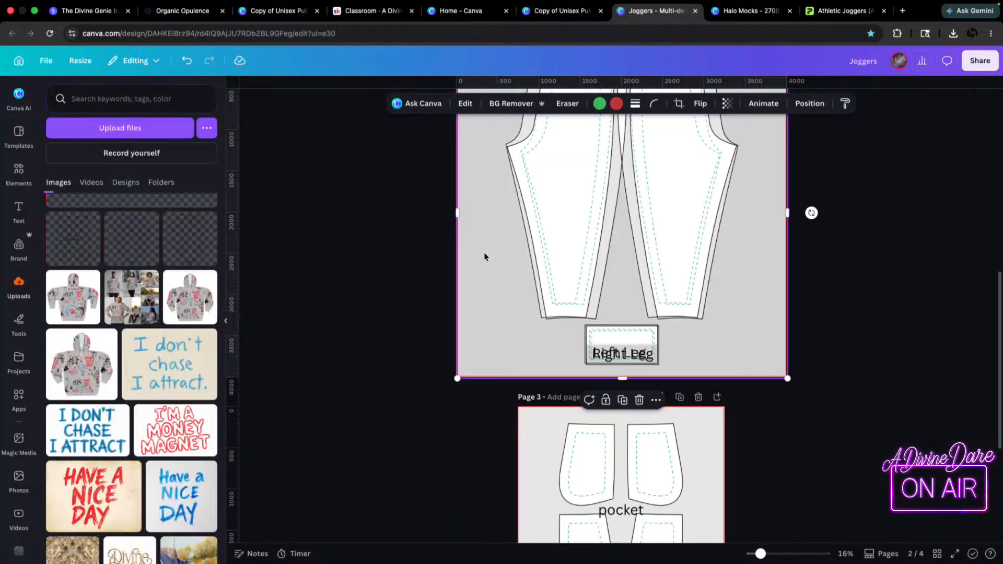
scroll(653, 264, up, 8)
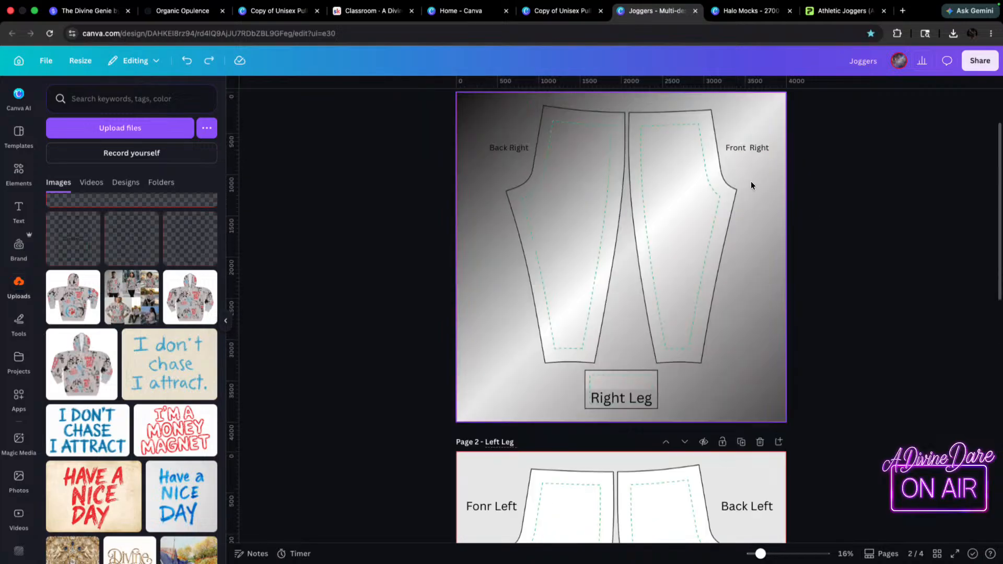
- Copy the Right Leg page's gradient background layer and paste it onto the Left Leg page
click(745, 324)
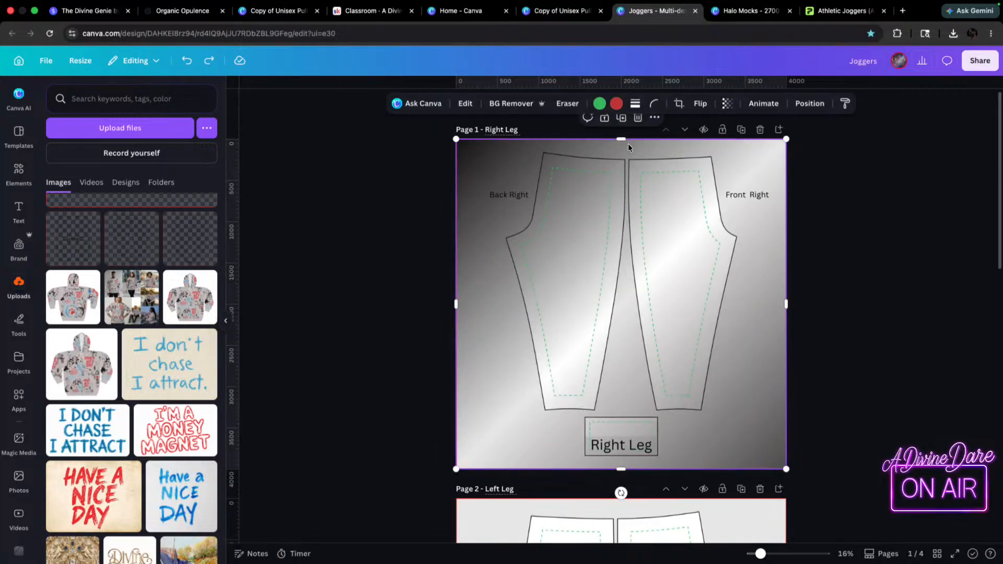
click(810, 103)
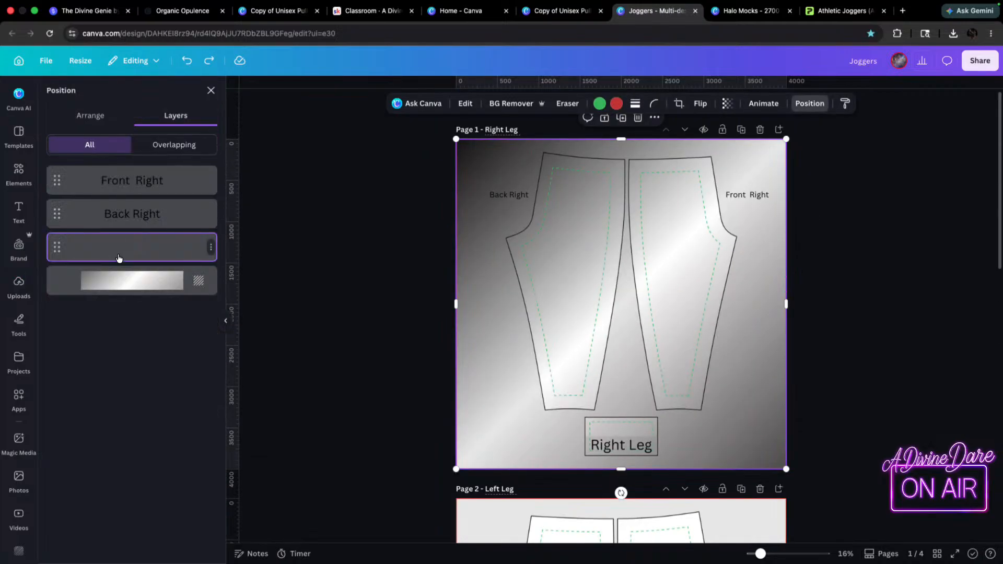
click(121, 282)
scroll(410, 353, down, 6)
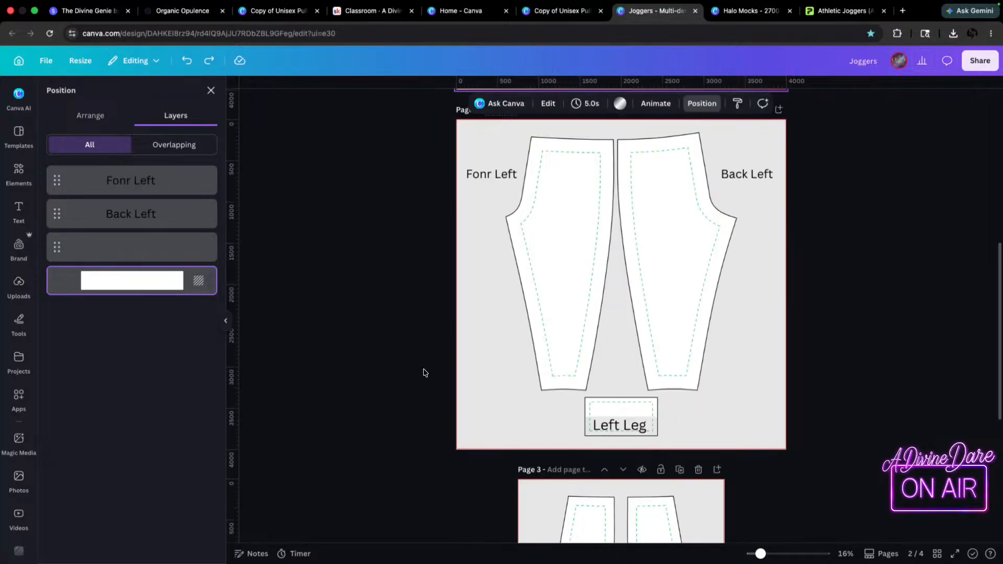
click(490, 353)
key(super+v)
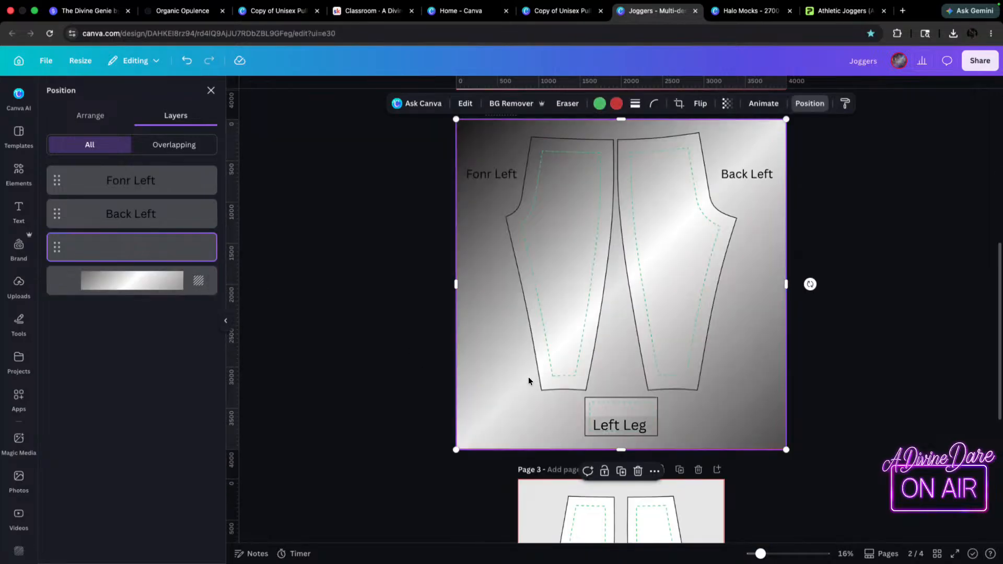
- Paste the same gradient background onto the pocket page and the Waistband page
scroll(524, 380, down, 5)
click(534, 393)
key(super+v)
scroll(523, 423, down, 2)
click(512, 487)
key(super+v)
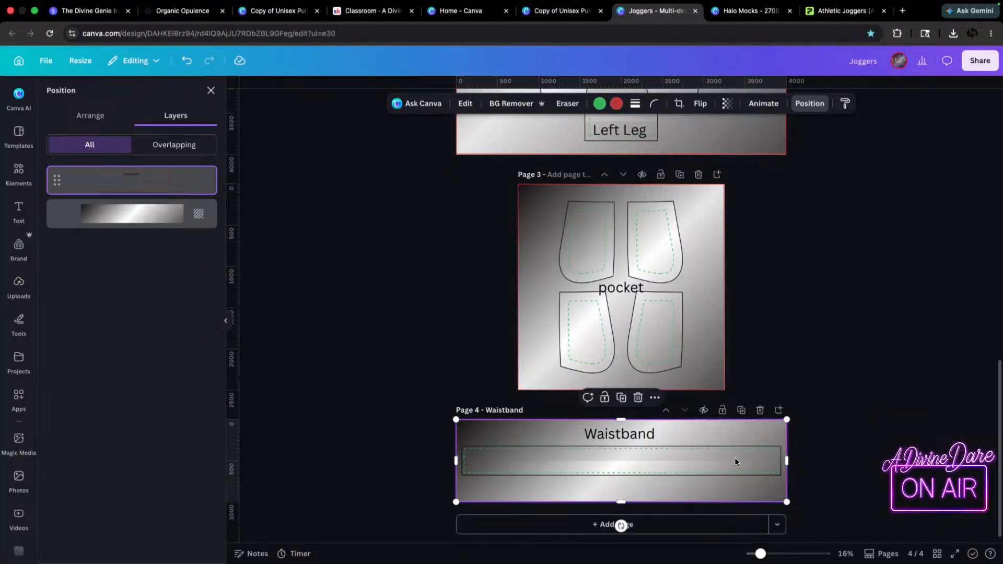
scroll(604, 448, up, 15)
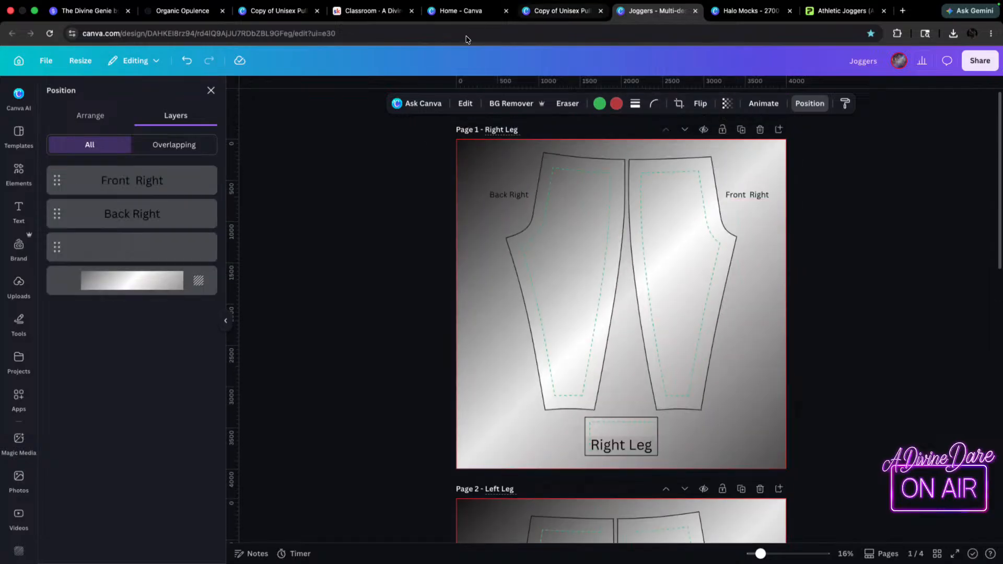
- Switch to the pullover hoodie design and select all the artwork on its Back page for copying
key(ctrl+Tab)
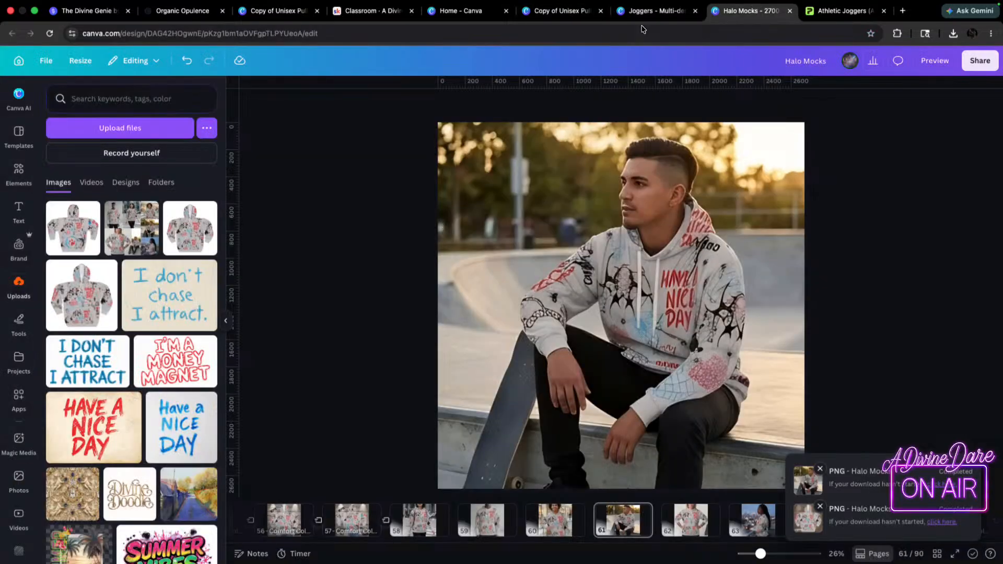
click(561, 23)
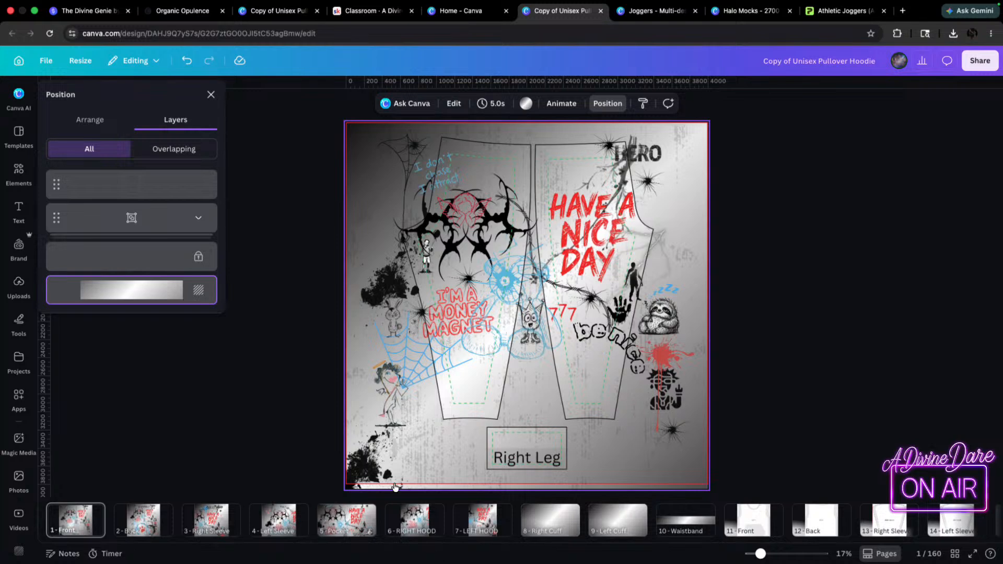
drag(501, 278, 523, 277)
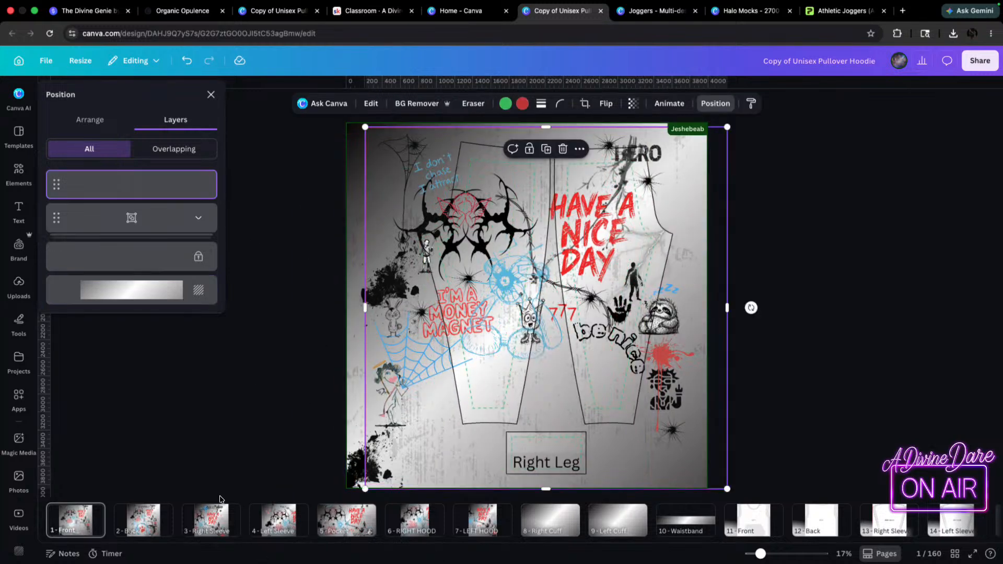
click(282, 517)
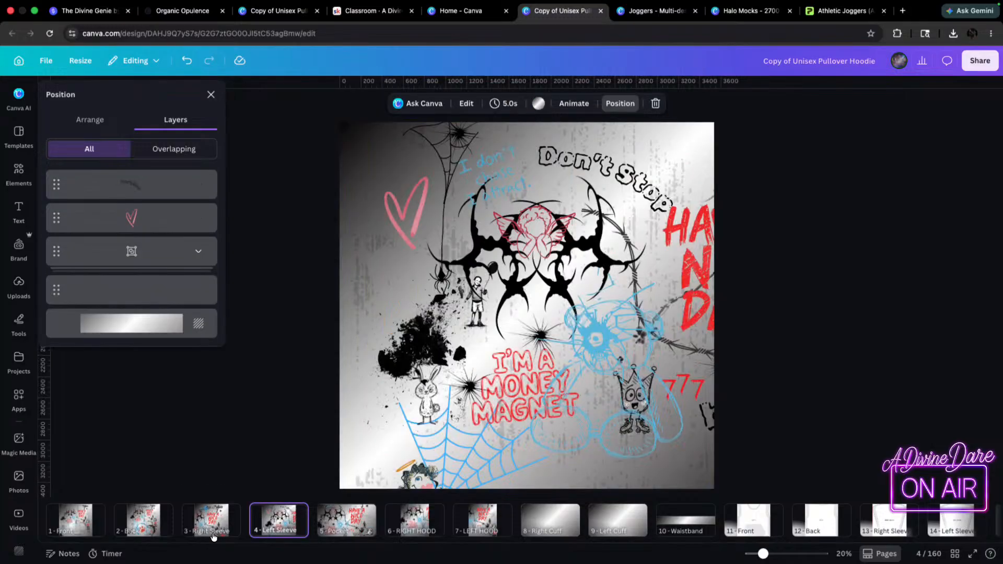
click(138, 529)
click(305, 143)
drag(263, 129, 754, 488)
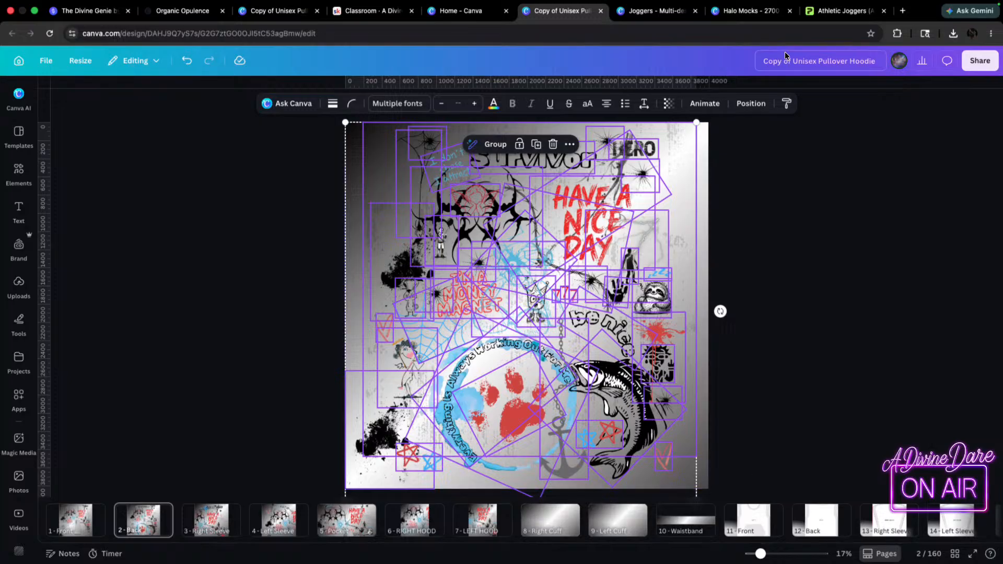
- Switch to the Joggers design, paste the hoodie artwork onto the Right Leg page and group all of its elements
click(653, 10)
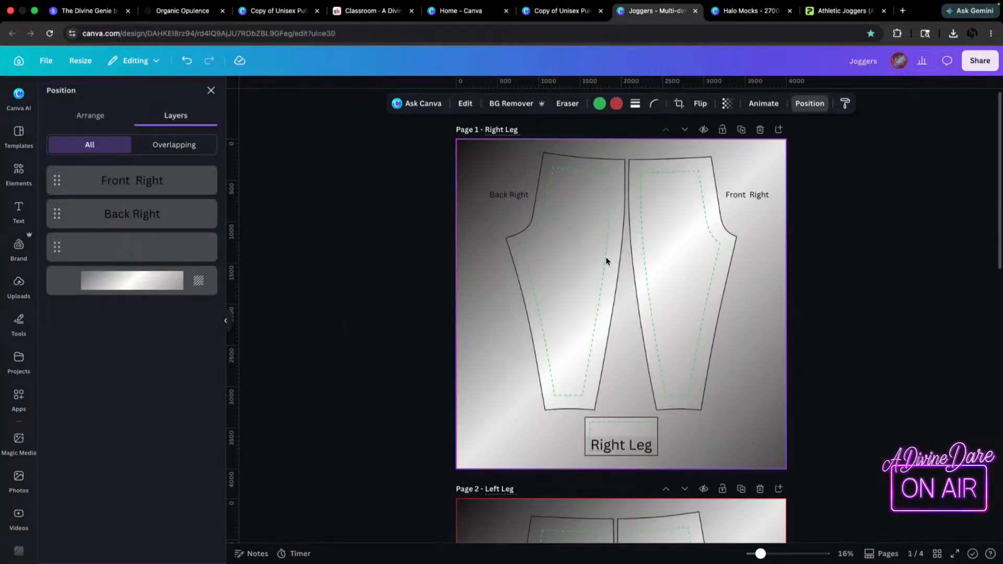
key(ctrl+v)
scroll(658, 325, down, 2)
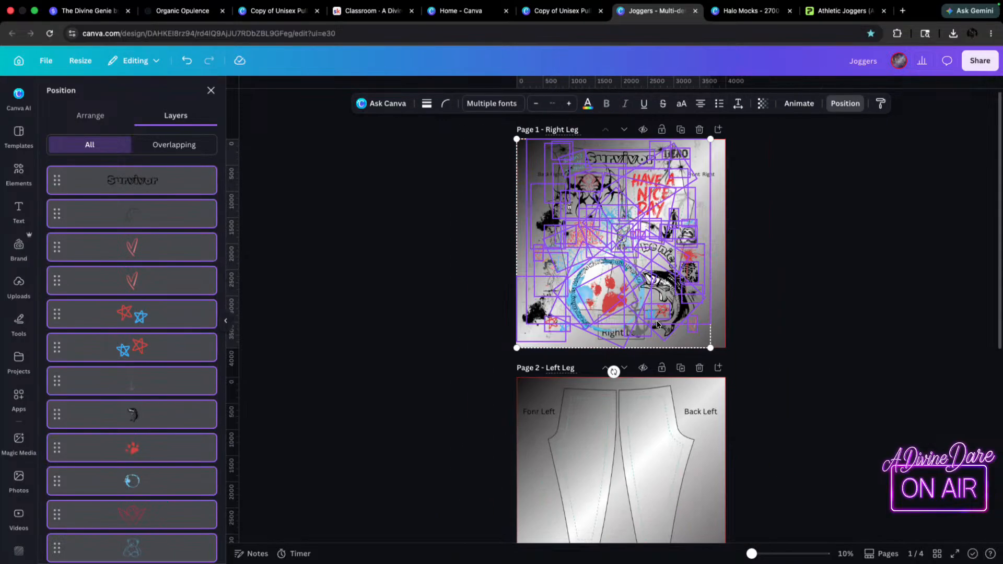
scroll(657, 325, up, 3)
scroll(276, 242, up, 2)
scroll(213, 282, down, 10)
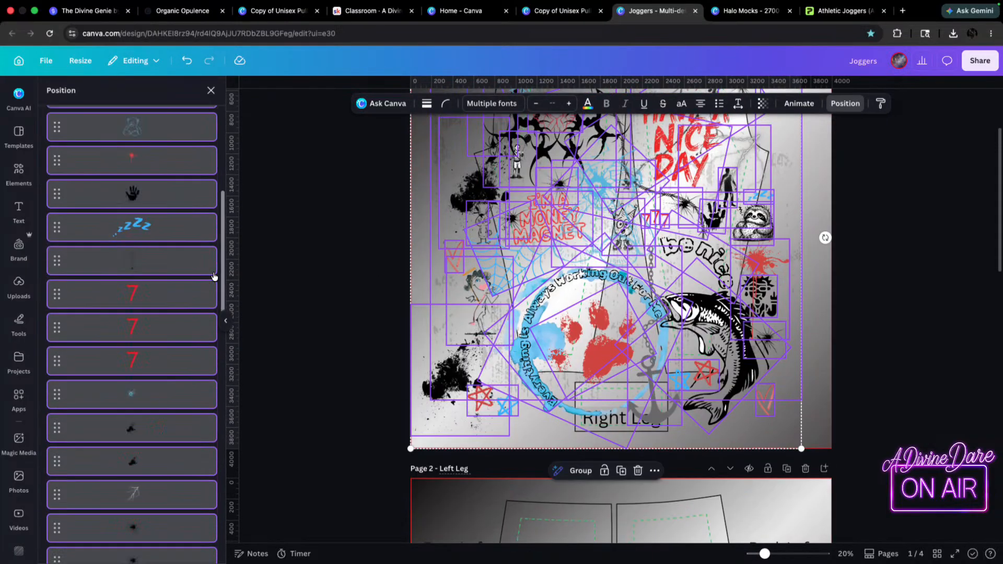
scroll(204, 287, down, 5)
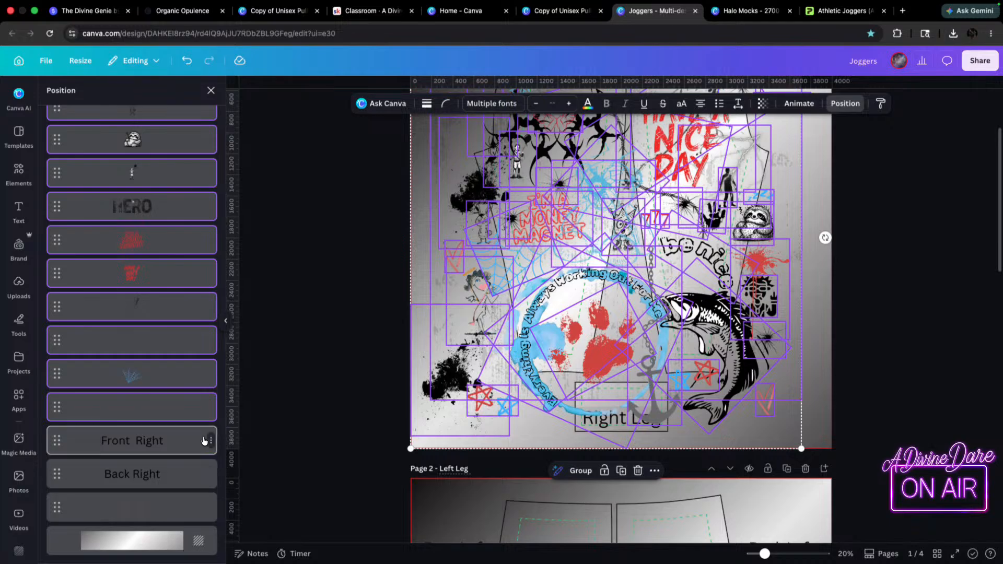
scroll(294, 433, down, 3)
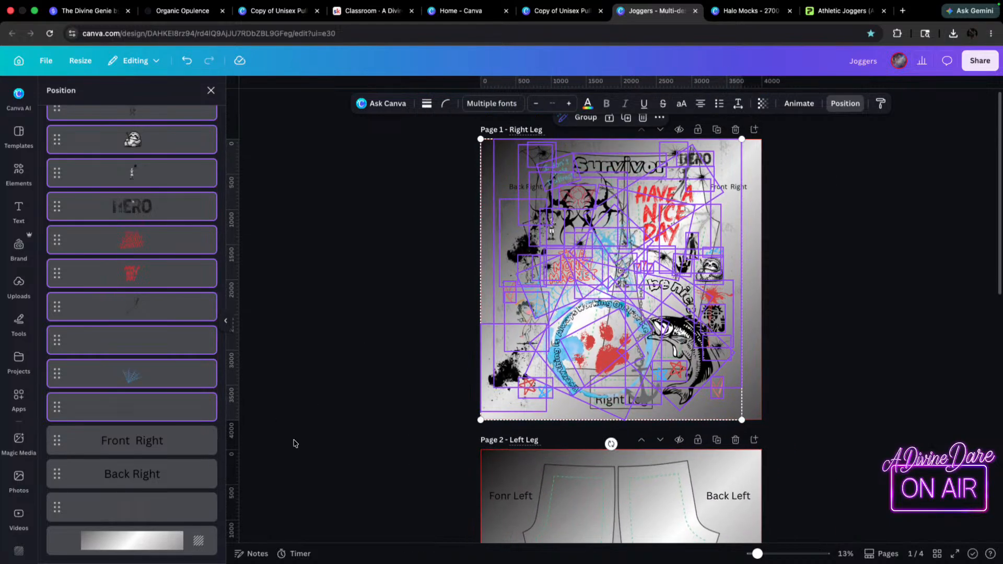
scroll(136, 470, up, 10)
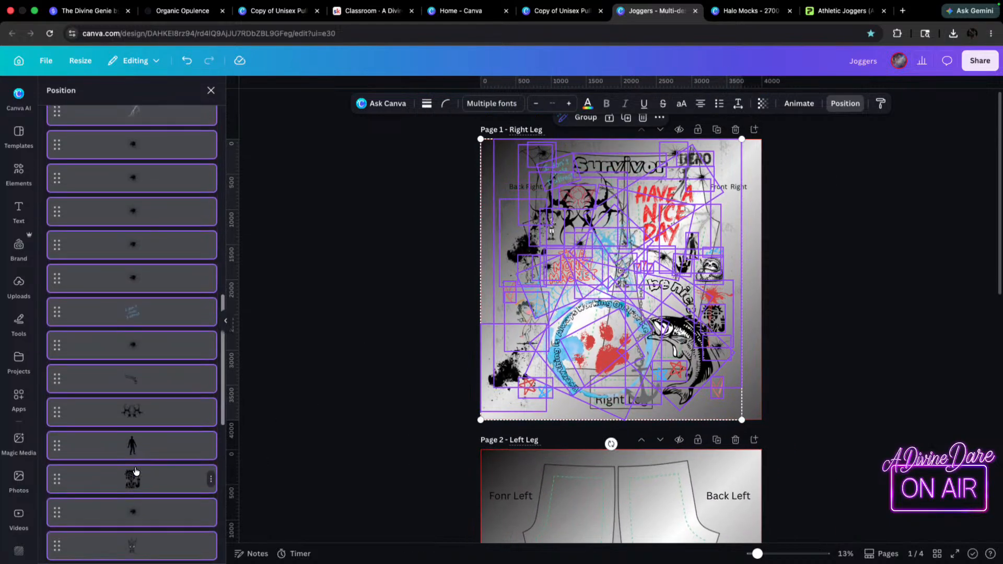
click(586, 117)
- Shrink the artwork group to about 1,857 × 2,000 and move it up over the lower part of the Back Right piece
drag(741, 140, 611, 280)
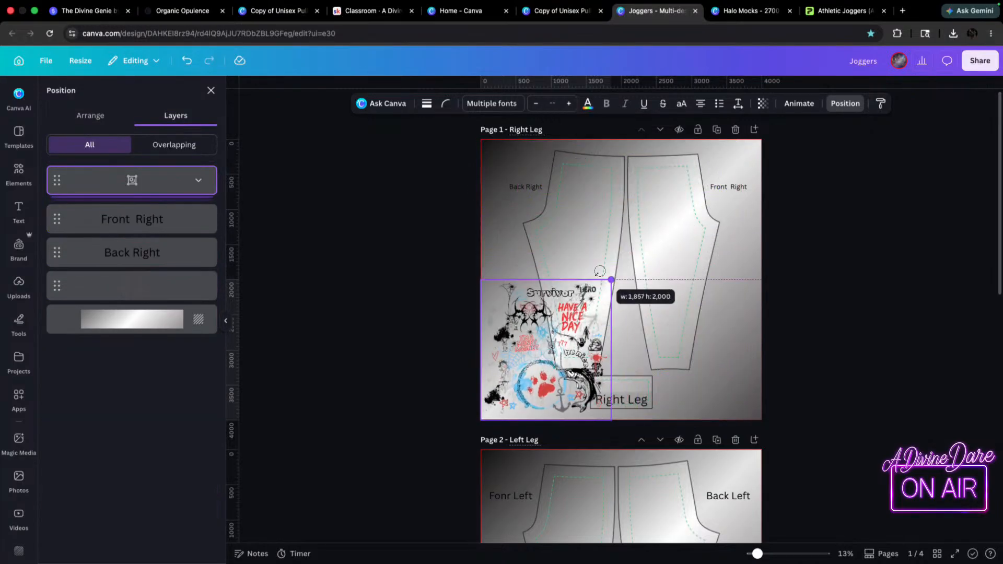
drag(586, 325, 627, 281)
click(633, 280)
scroll(634, 280, up, 5)
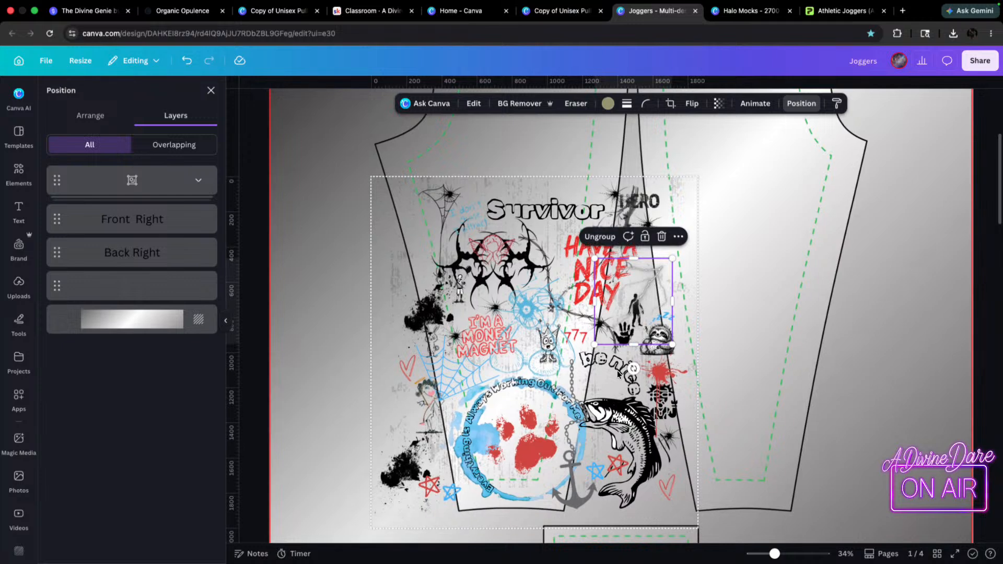
scroll(626, 379, down, 3)
drag(626, 399, 581, 234)
key(super+z)
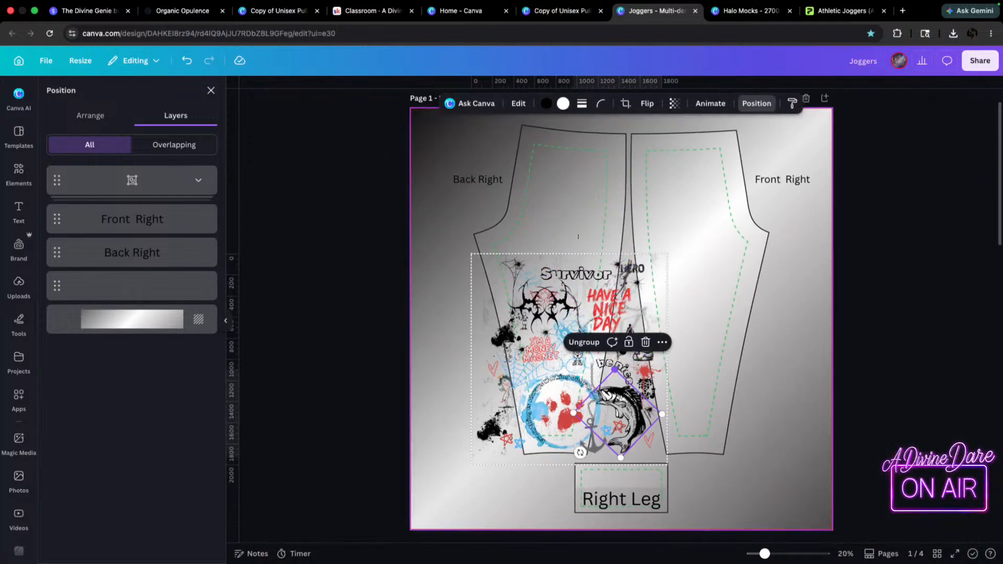
click(503, 353)
drag(501, 353, 505, 352)
click(288, 269)
- Enlarge the artwork group and position it so that it covers the whole Back Right leg piece
drag(559, 277, 540, 154)
drag(641, 348, 708, 415)
drag(687, 376, 627, 378)
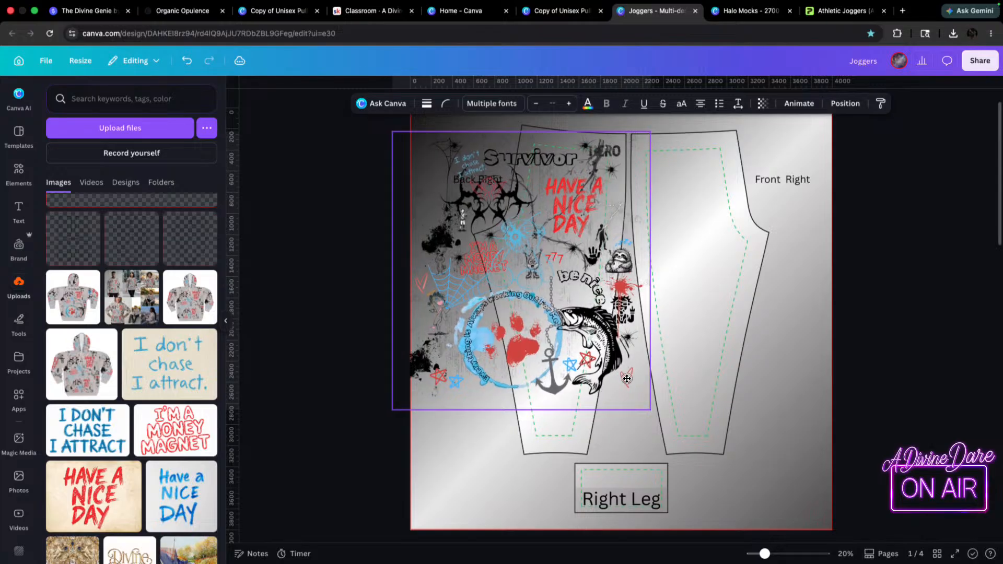
drag(392, 410, 342, 459)
mouse_move(558, 382)
mouse_down()
mouse_move(572, 368)
mouse_move(560, 365)
mouse_move(867, 371)
mouse_move(558, 368)
mouse_up()
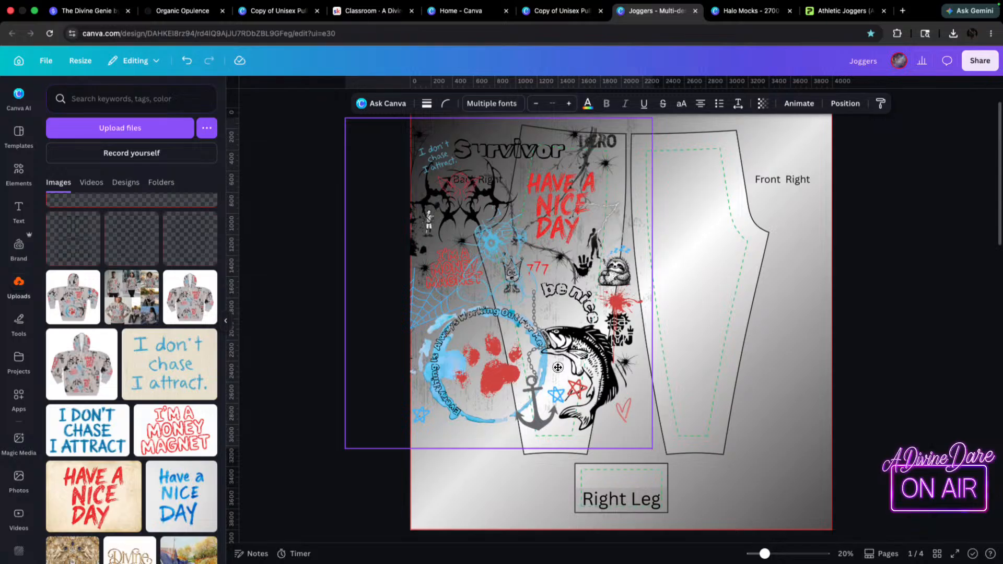
drag(558, 367, 558, 367)
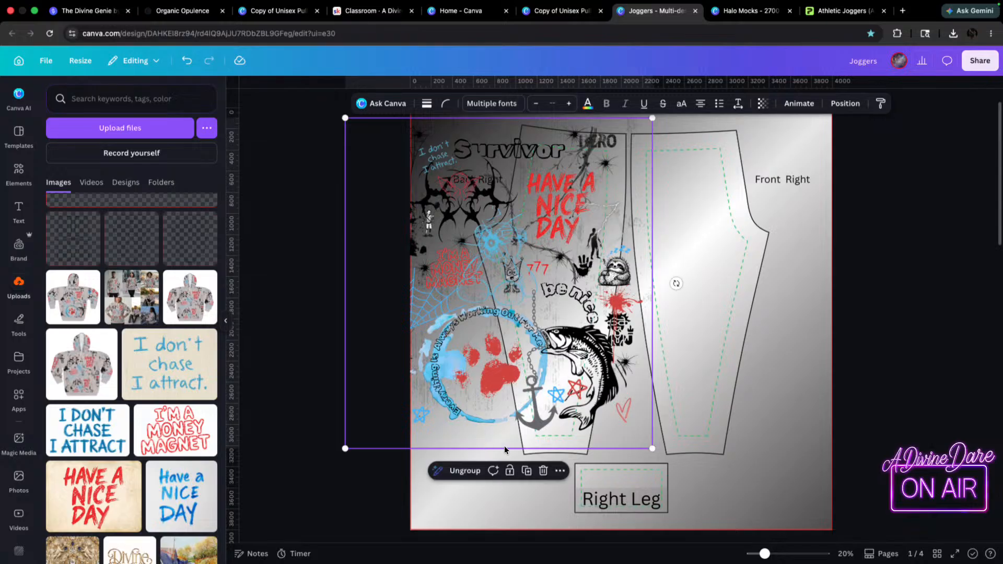
drag(523, 447, 524, 451)
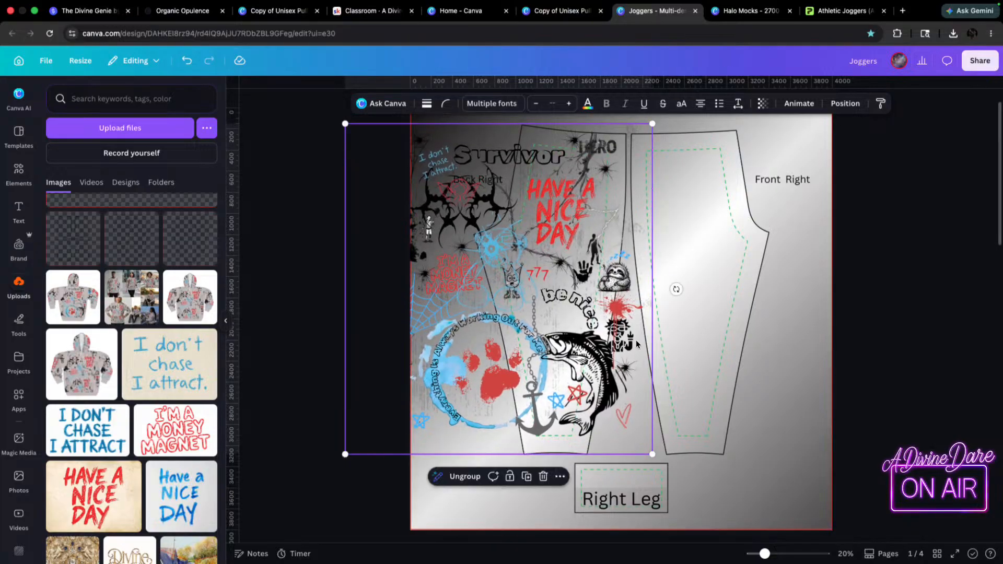
- Duplicate the artwork group, move the copy over the Front Right leg piece and adjust its size and position to cover it
click(499, 282)
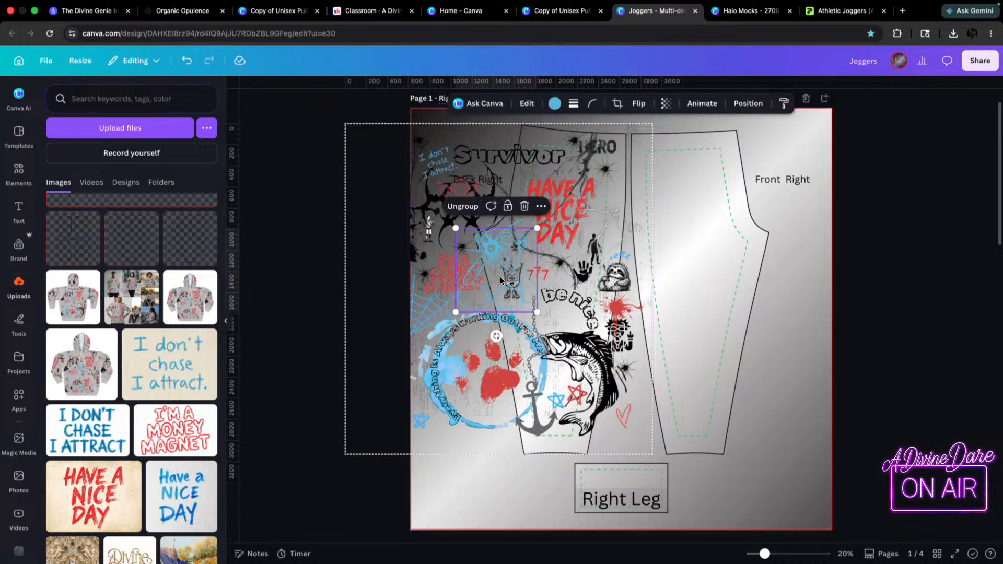
click(855, 355)
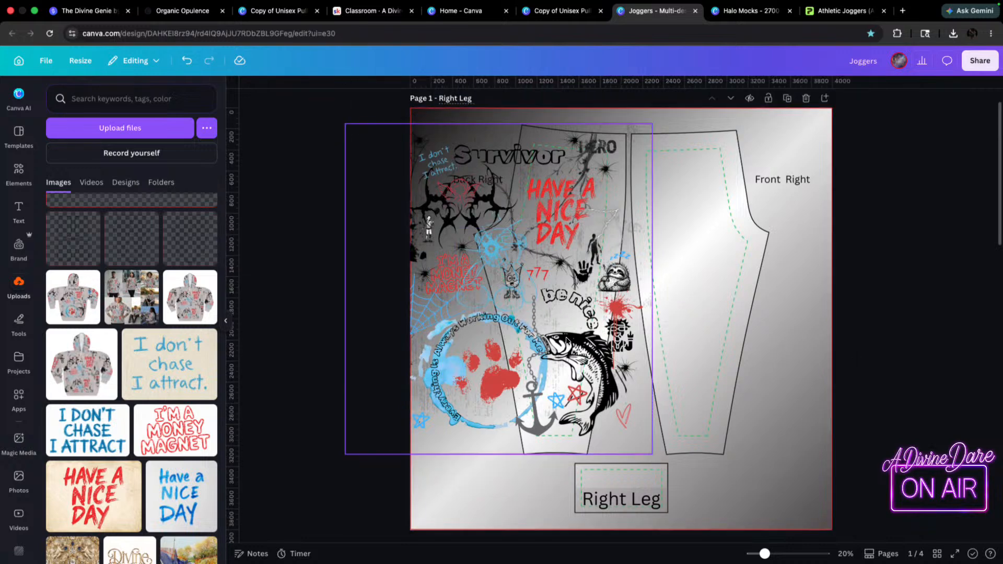
click(563, 338)
drag(560, 335, 779, 337)
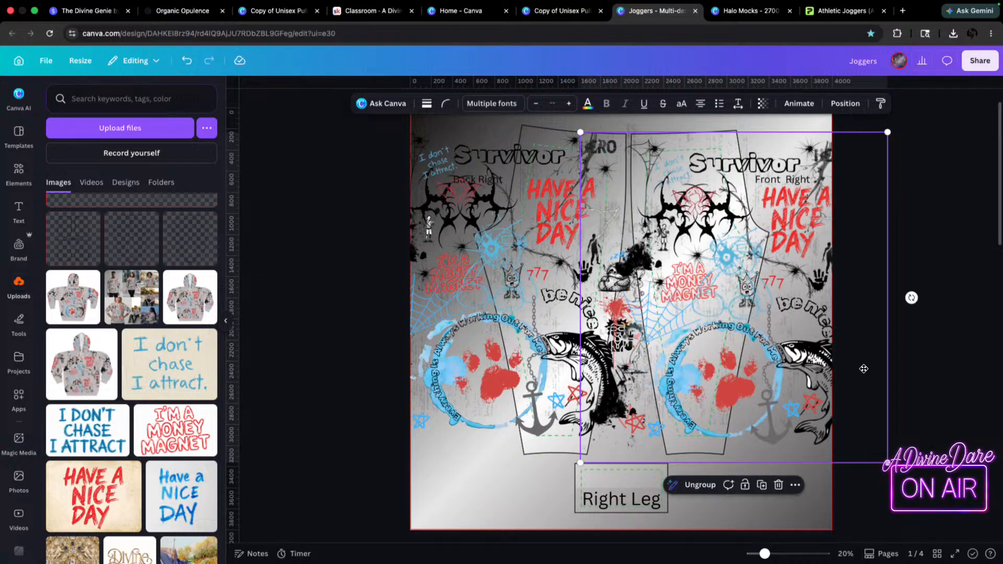
drag(886, 462, 859, 491)
drag(843, 437, 845, 432)
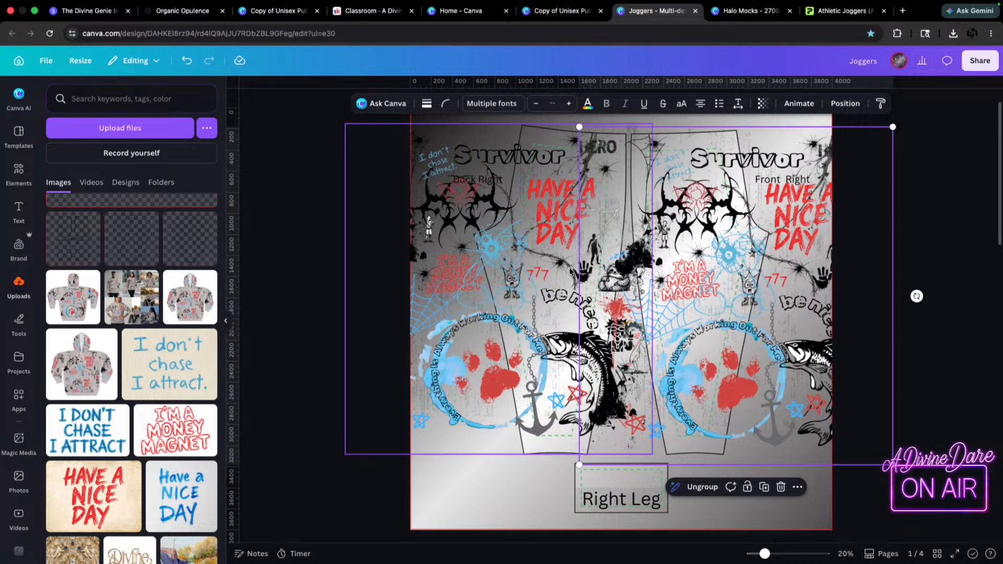
- Check the Printify joggers editor and the hoodie design, and view the hoodie mockup on page 62 of Halo Mocks
click(838, 11)
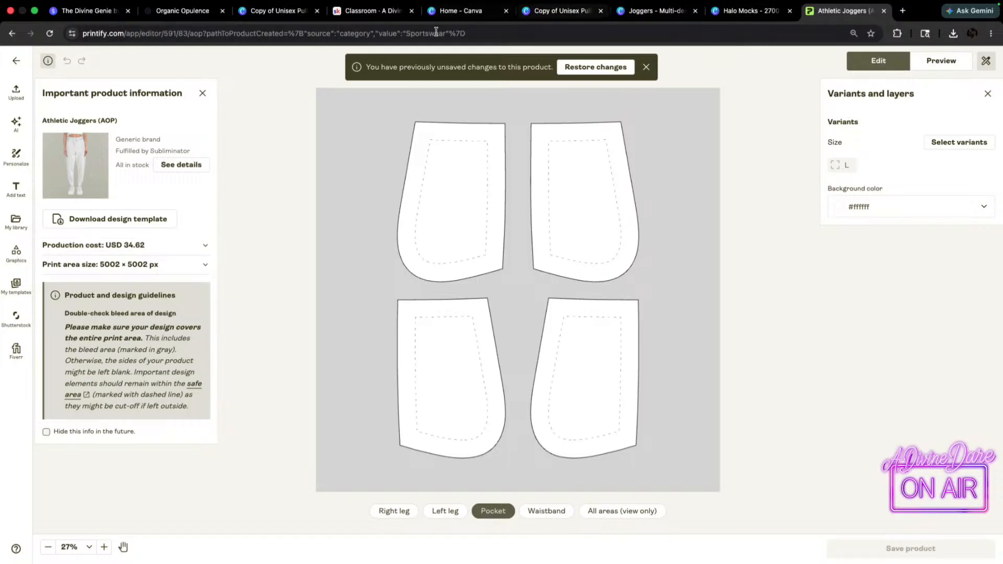
click(560, 8)
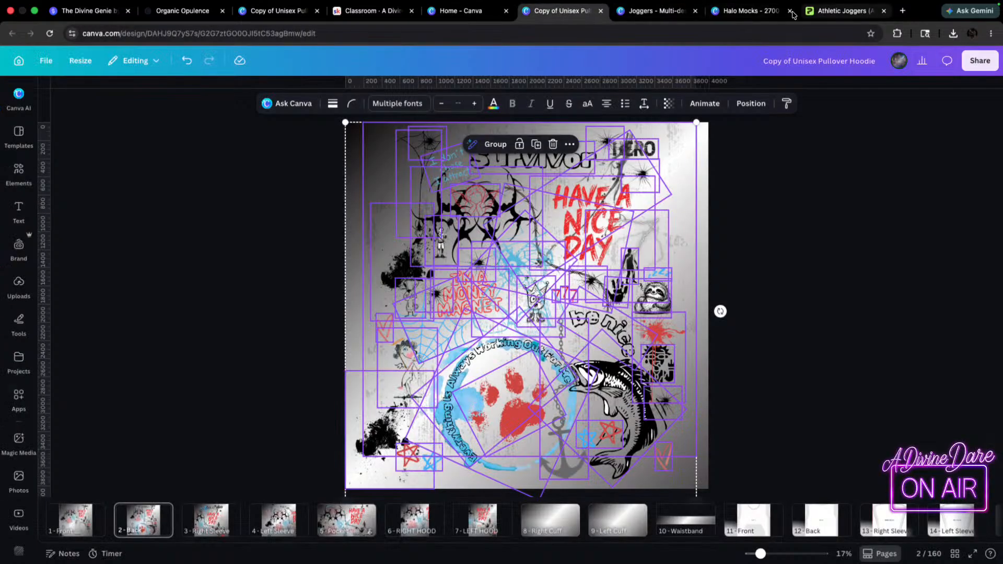
click(747, 11)
click(652, 14)
click(732, 16)
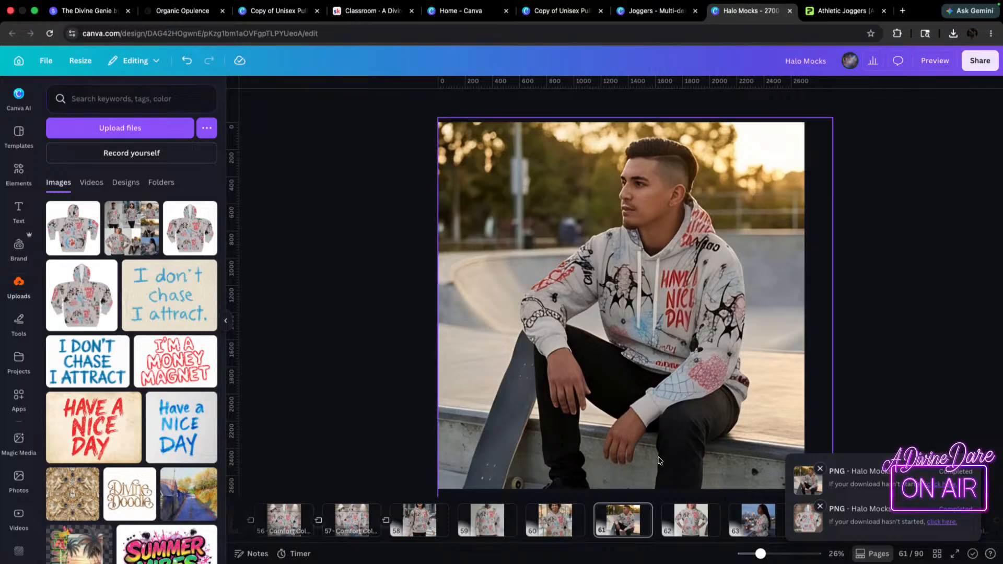
click(691, 521)
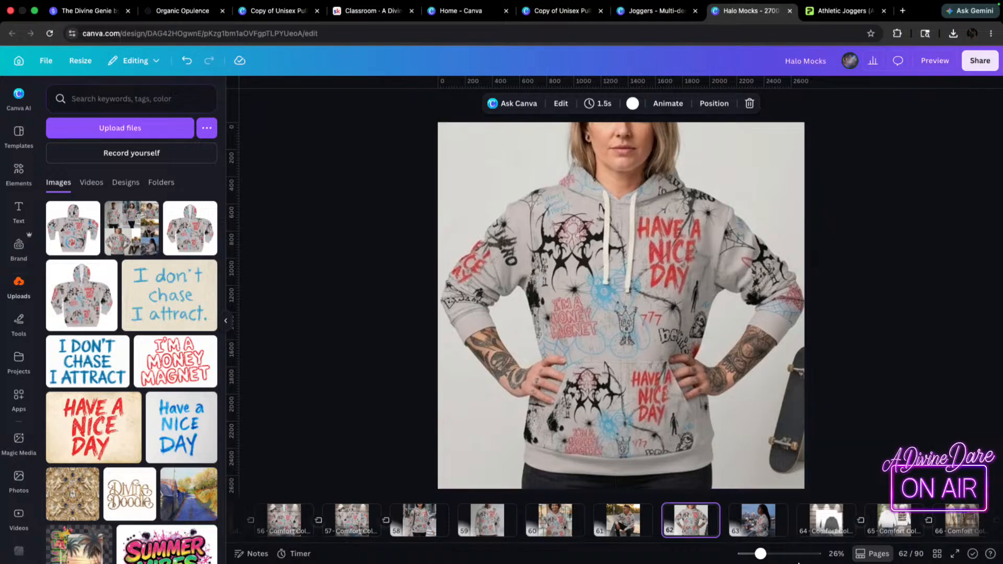
- Switch to the Joggers design and copy the artwork group from the Back Right piece onto the front left leg piece on page 2
click(657, 11)
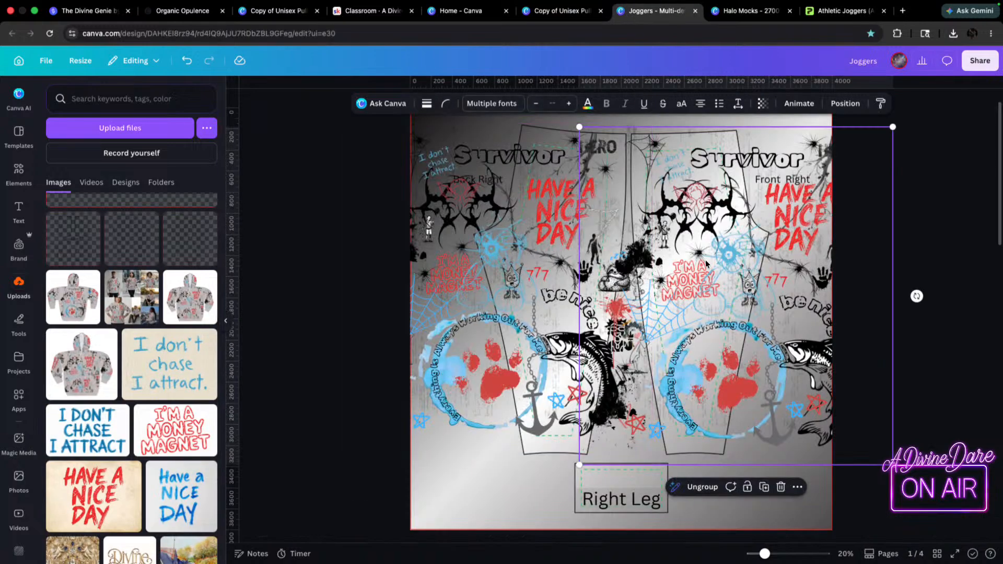
scroll(706, 264, down, 5)
scroll(707, 264, down, 3)
scroll(717, 211, up, 7)
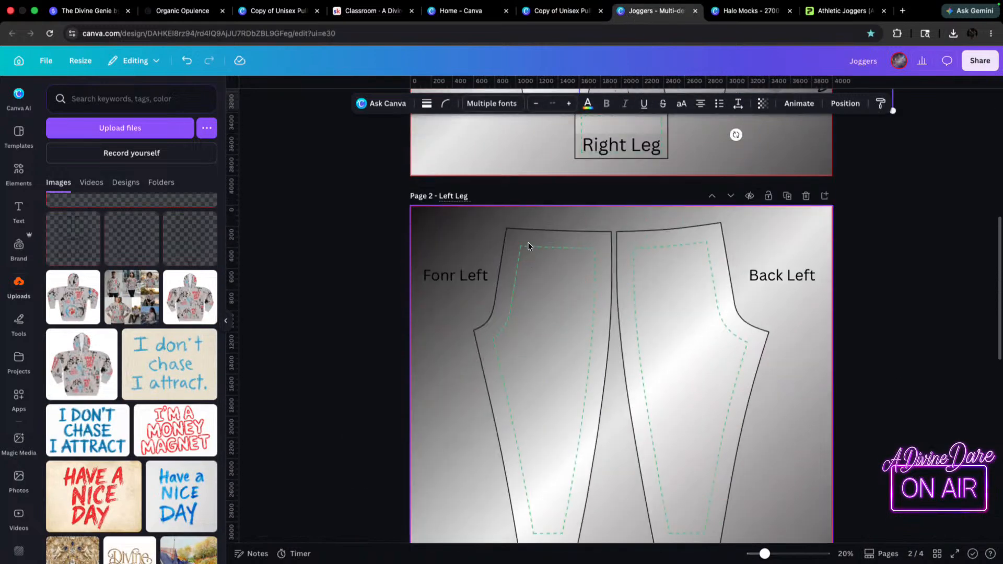
scroll(532, 245, up, 2)
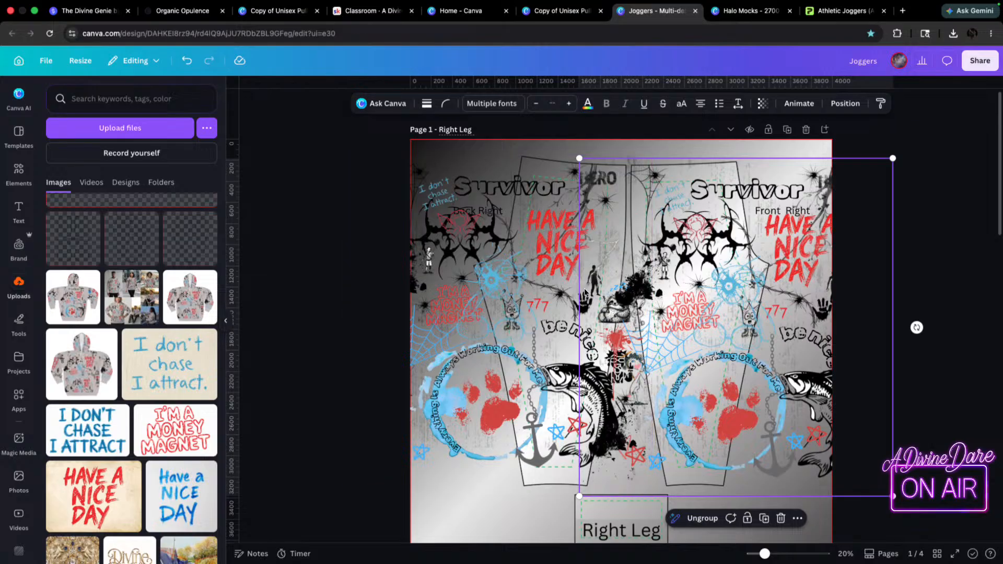
scroll(610, 310, down, 3)
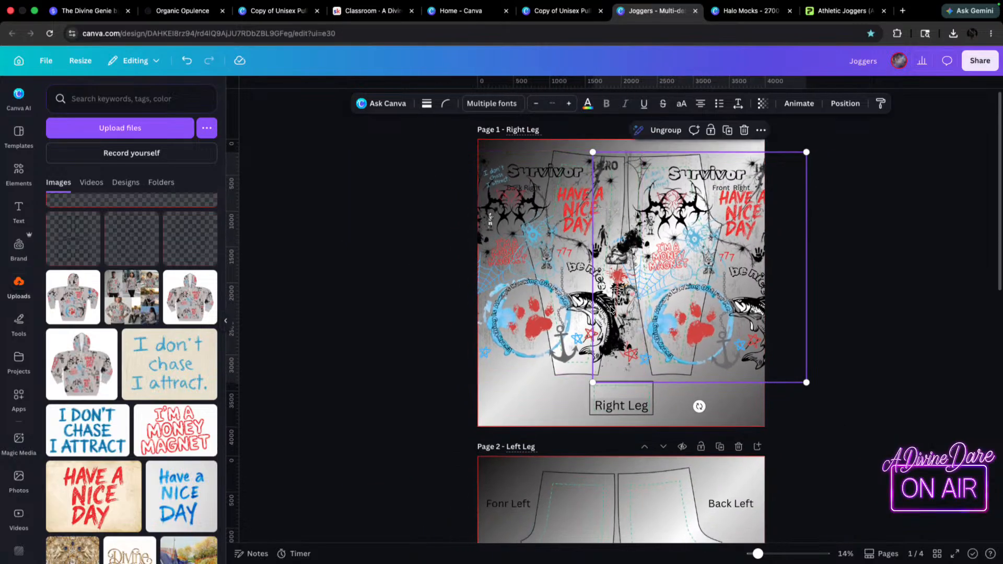
scroll(562, 195, down, 1)
click(563, 197)
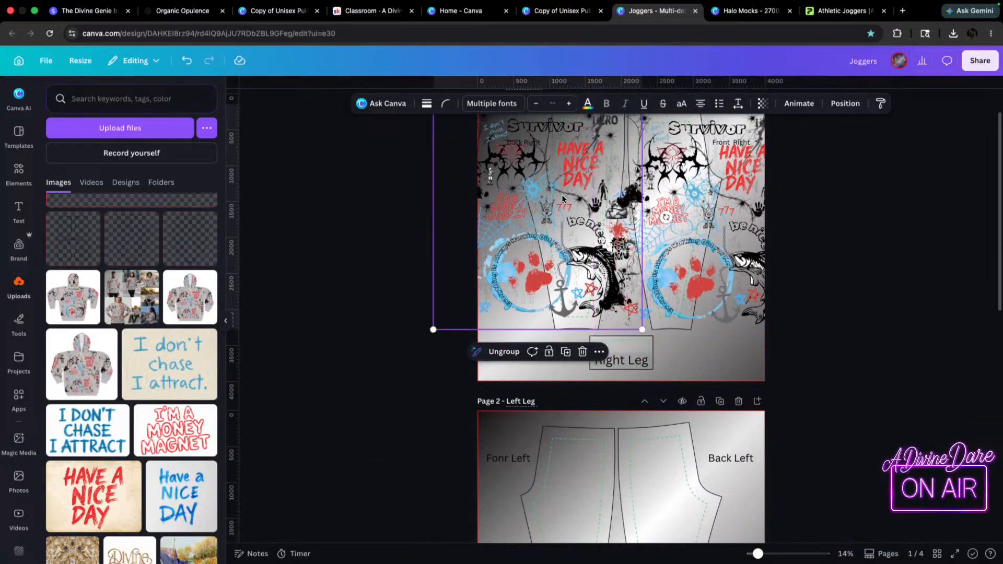
drag(562, 195, 565, 387)
- Enlarge the copied artwork group slightly and position it so that it covers the front left leg piece
scroll(555, 393, up, 2)
scroll(554, 393, up, 1)
scroll(565, 386, up, 5)
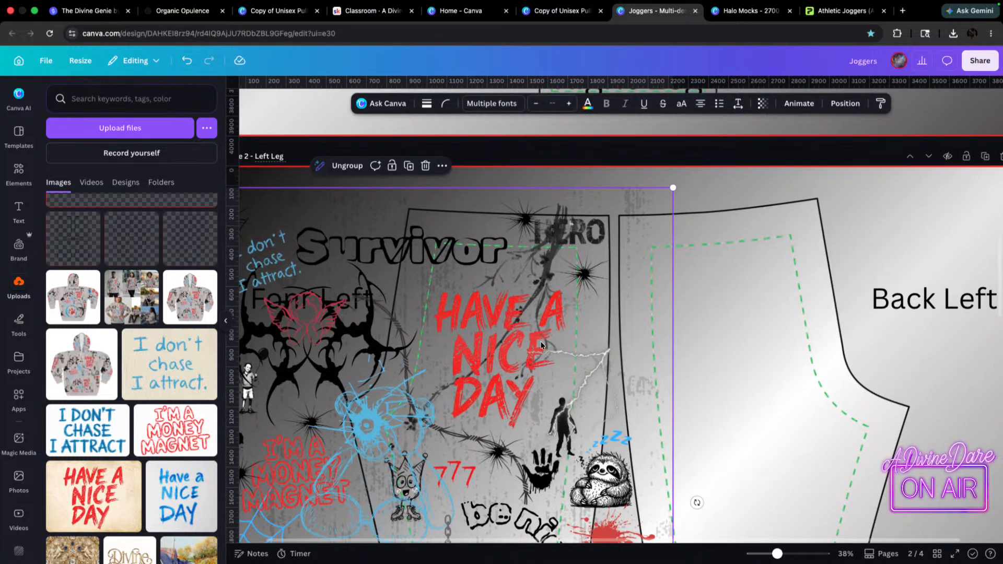
scroll(541, 341, left, 2)
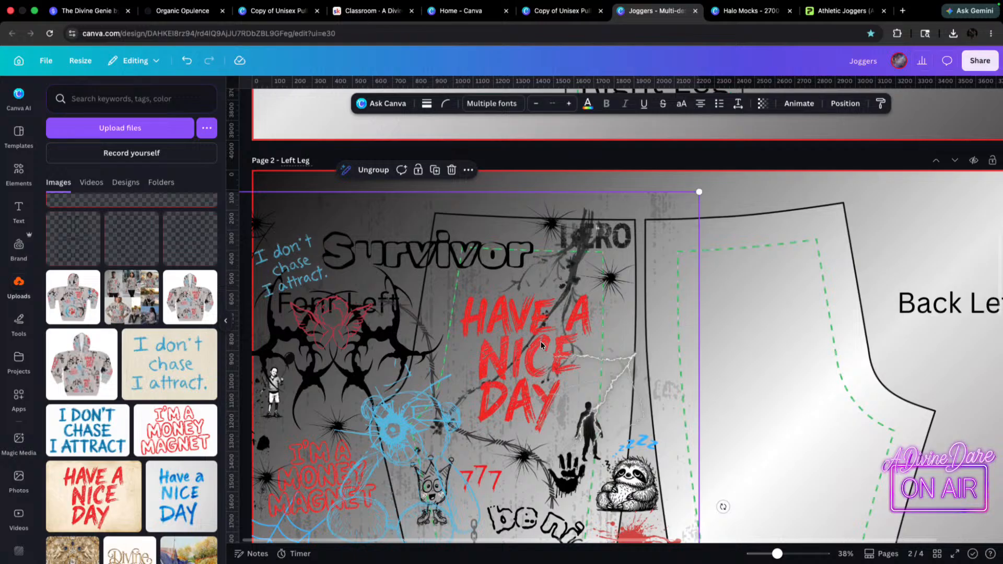
mouse_move(569, 353)
mouse_down()
mouse_move(555, 330)
mouse_move(559, 360)
mouse_up()
scroll(560, 359, down, 10)
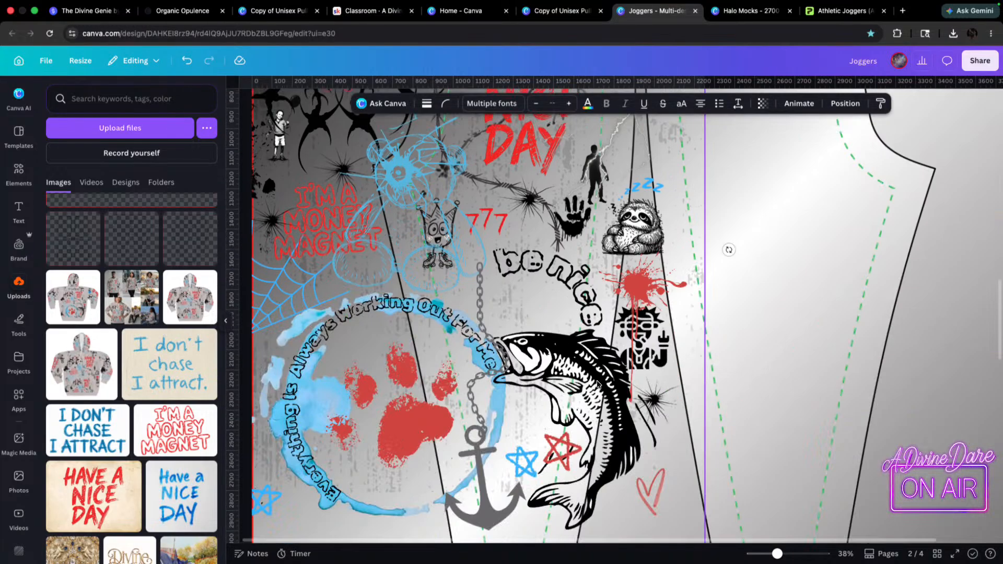
scroll(597, 450, up, 5)
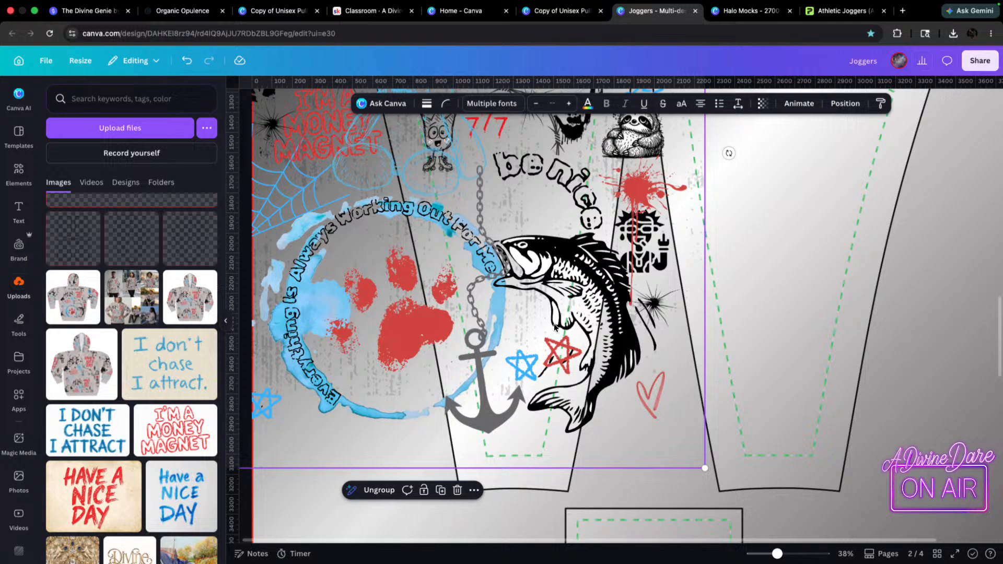
scroll(555, 327, down, 5)
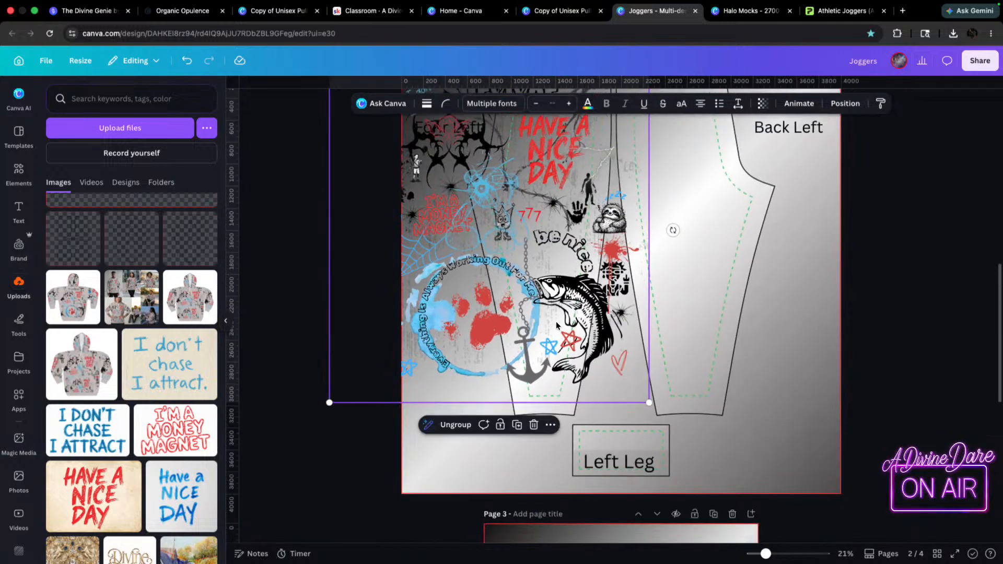
scroll(635, 399, down, 2)
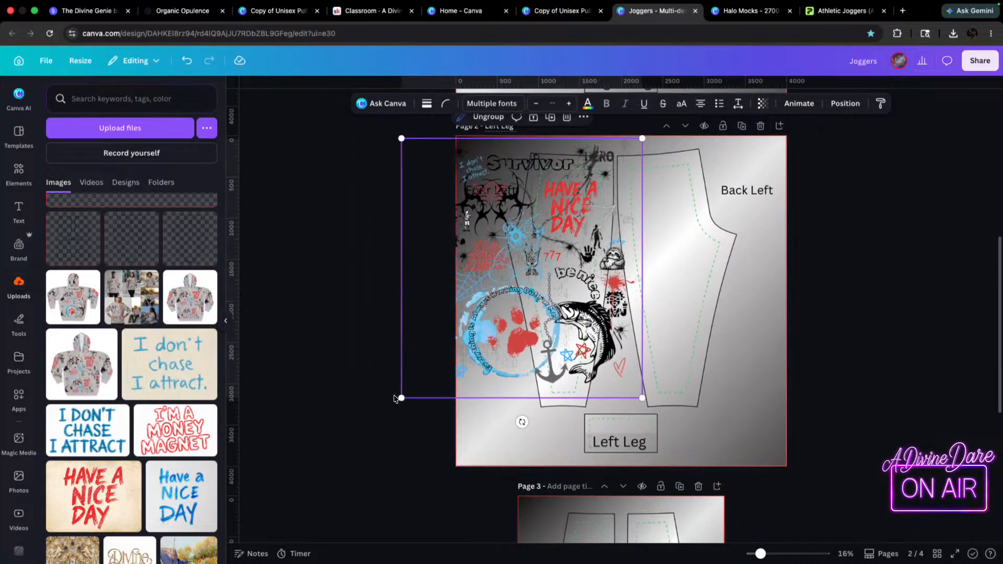
mouse_move(401, 399)
mouse_down()
mouse_move(387, 408)
mouse_move(399, 401)
mouse_up()
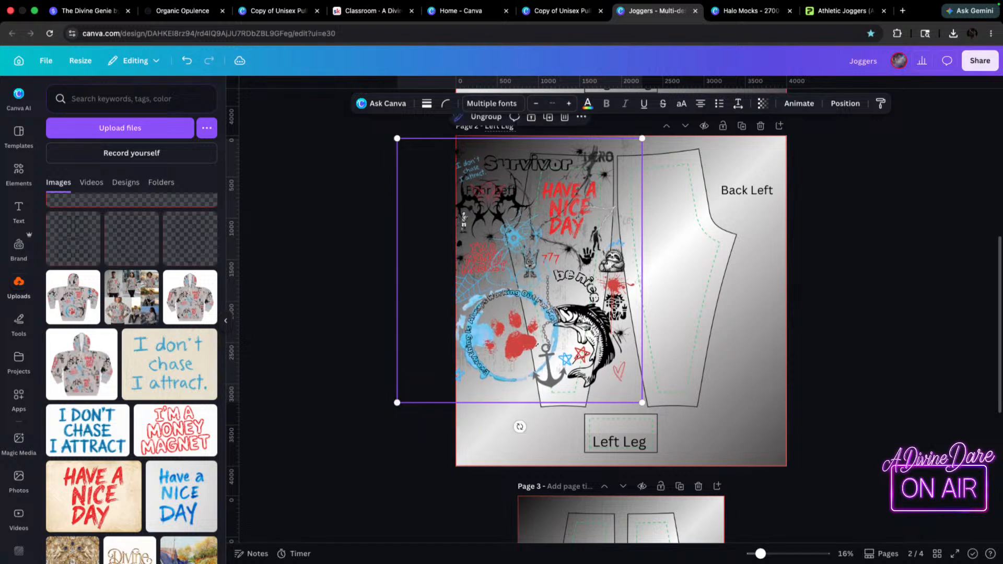
drag(545, 341, 542, 345)
click(592, 290)
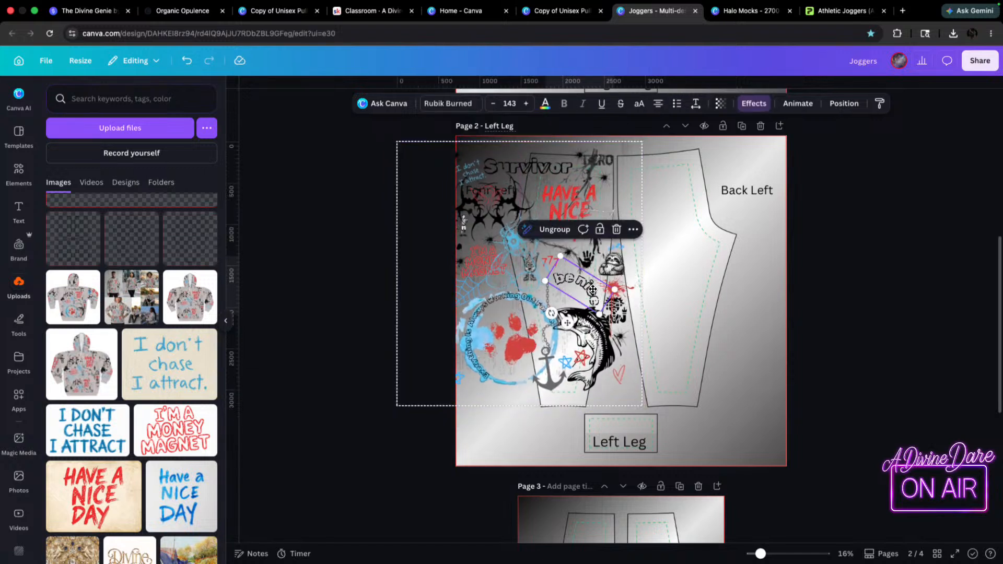
click(397, 230)
click(245, 236)
- Duplicate the artwork group over the Back Left leg piece and fine-tune the copy's position to cover it
click(457, 187)
alt+drag(522, 176, 695, 188)
mouse_move(695, 187)
mouse_down()
mouse_move(709, 196)
mouse_move(694, 178)
mouse_up()
scroll(694, 179, up, 3)
drag(679, 217, 682, 228)
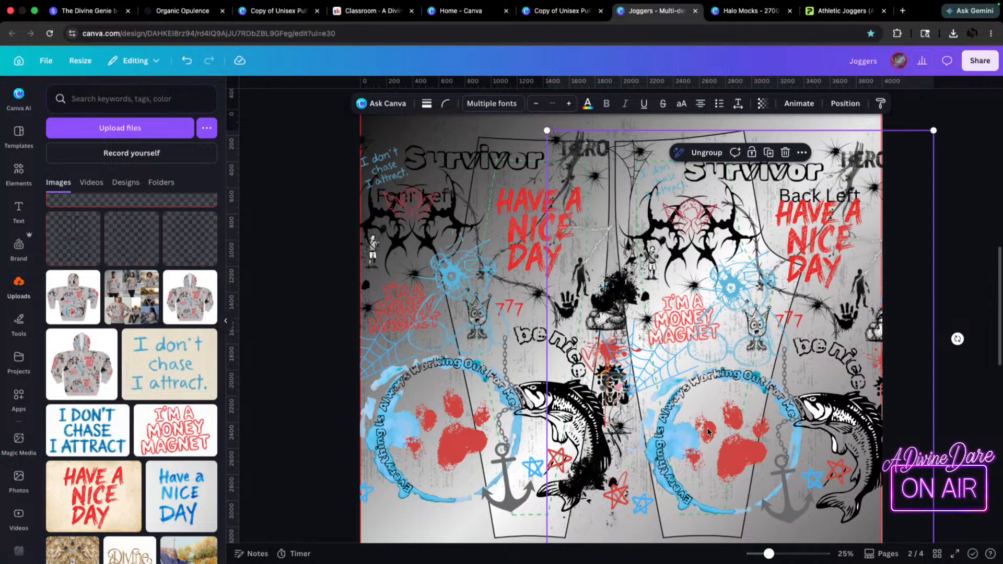
scroll(695, 433, down, 5)
scroll(616, 447, down, 3)
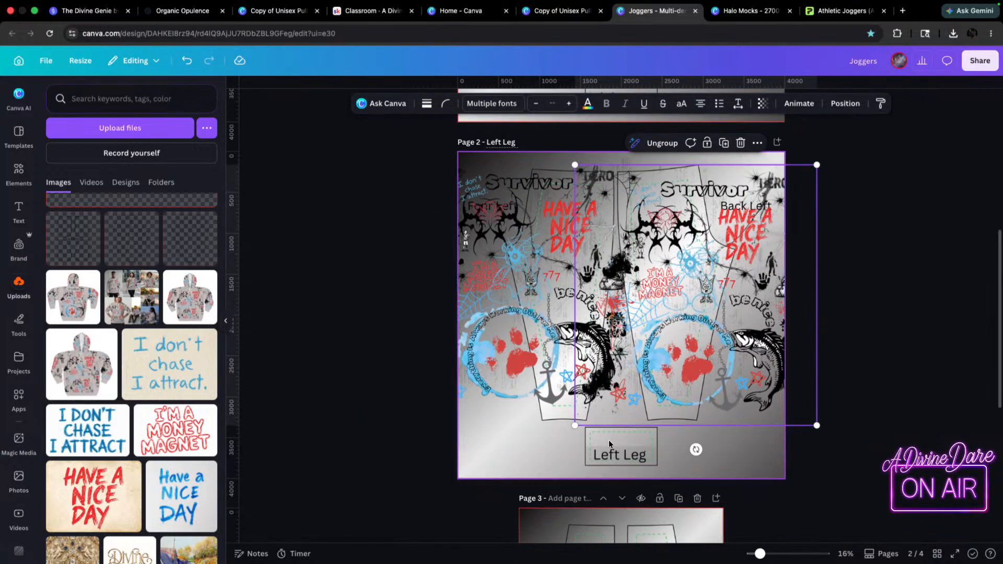
- Add a rectangle on page 1 and size it to cover the small box labeled Right Leg
scroll(609, 445, down, 2)
click(616, 363)
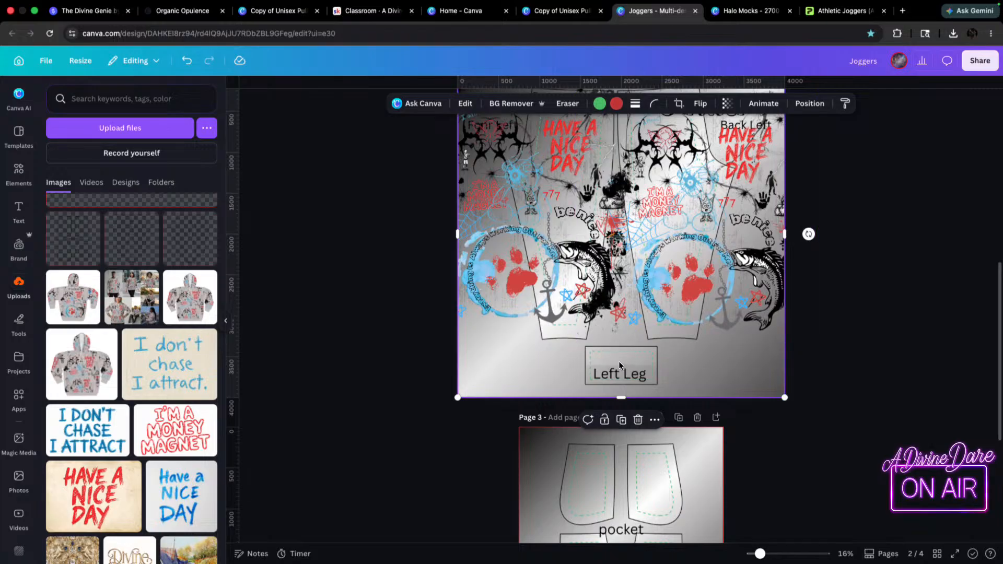
scroll(609, 304, up, 6)
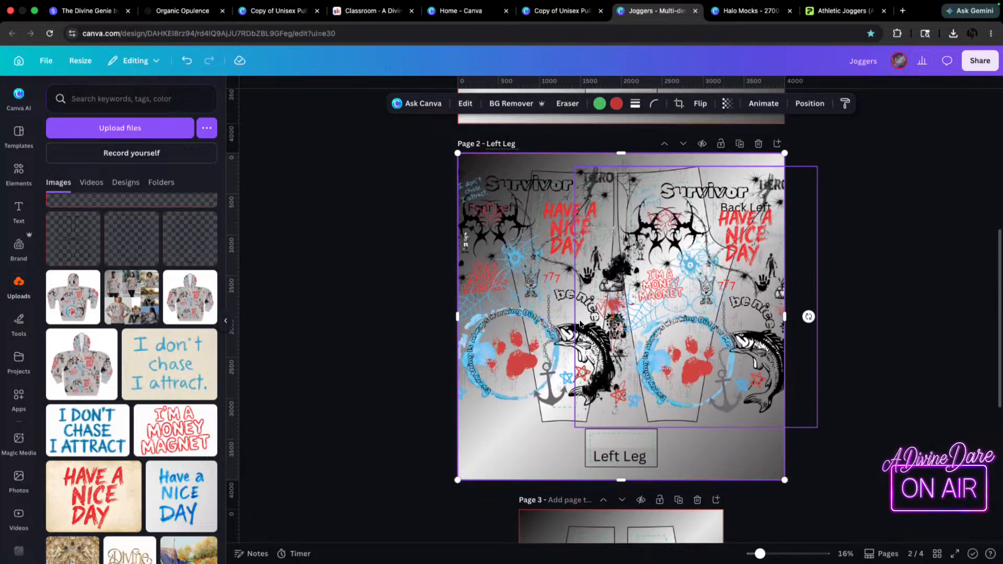
click(609, 303)
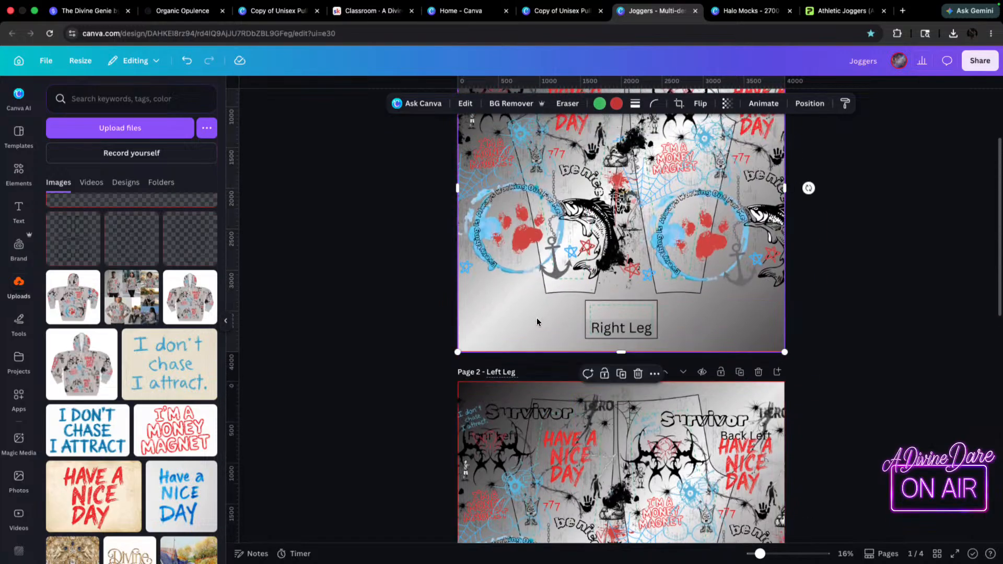
key(ctrl+v)
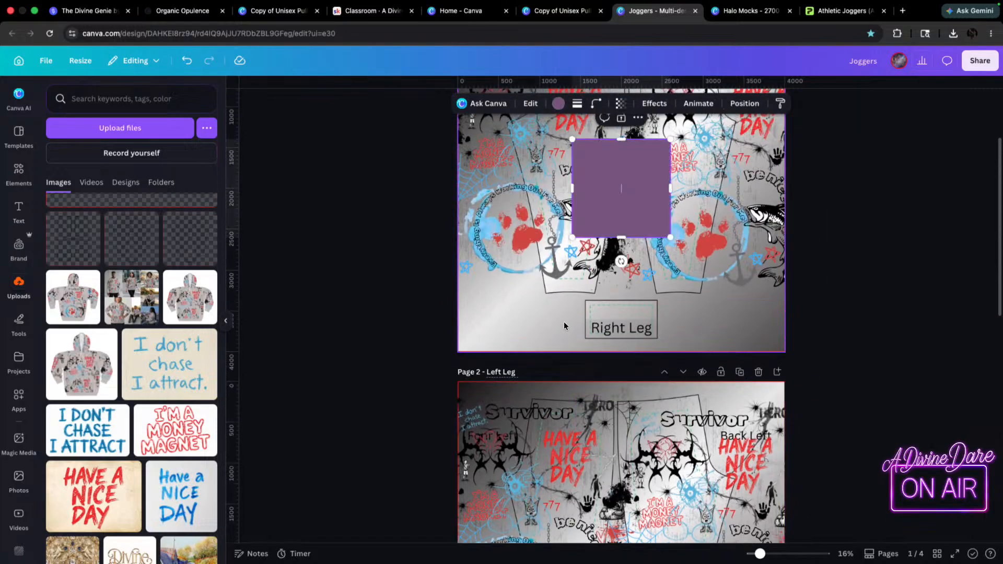
drag(615, 168, 582, 301)
drag(667, 302, 625, 339)
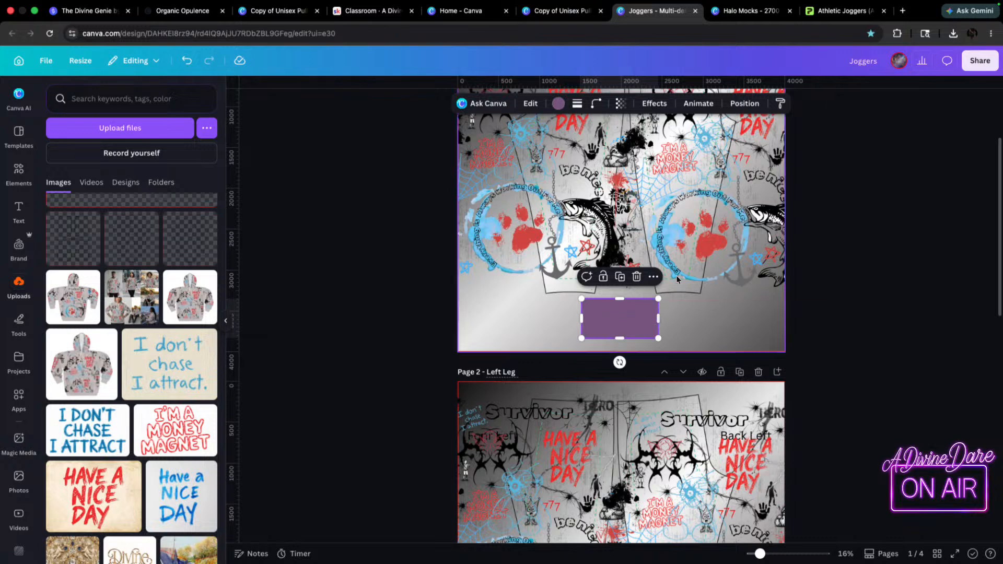
- Try the paw print's red and gray #6d6e71 as the rectangle's fill, and delete the rectangle
click(558, 103)
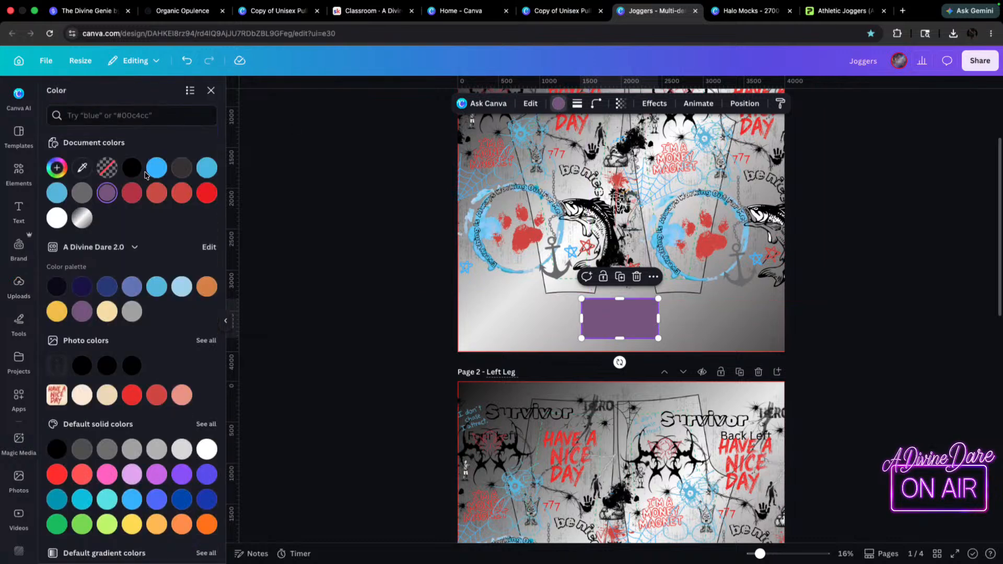
click(82, 168)
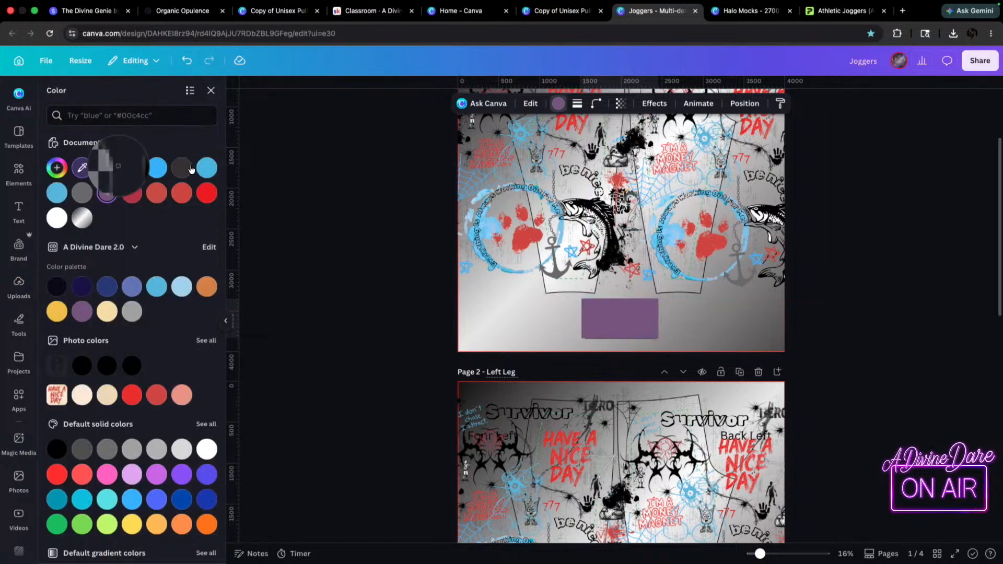
click(704, 245)
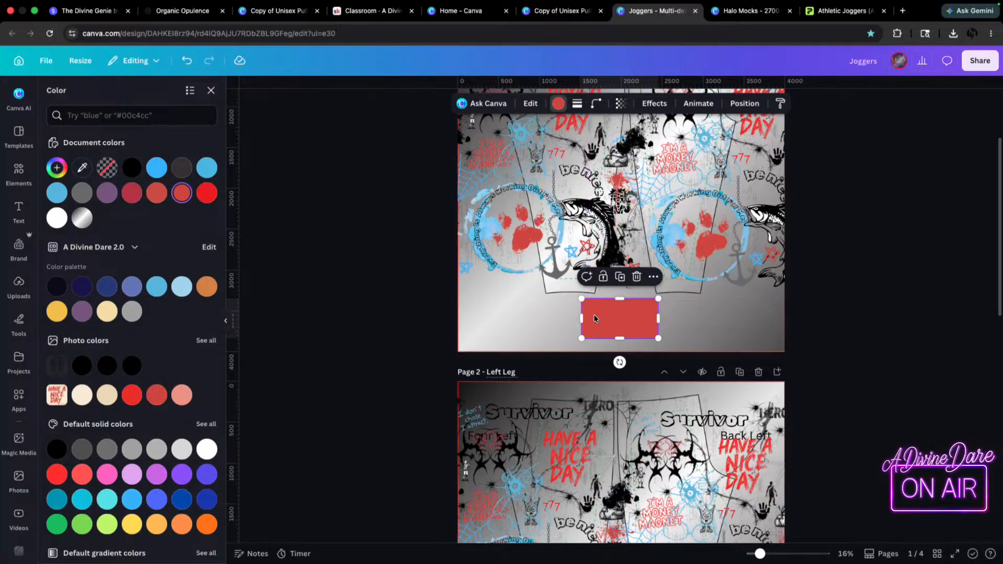
click(82, 193)
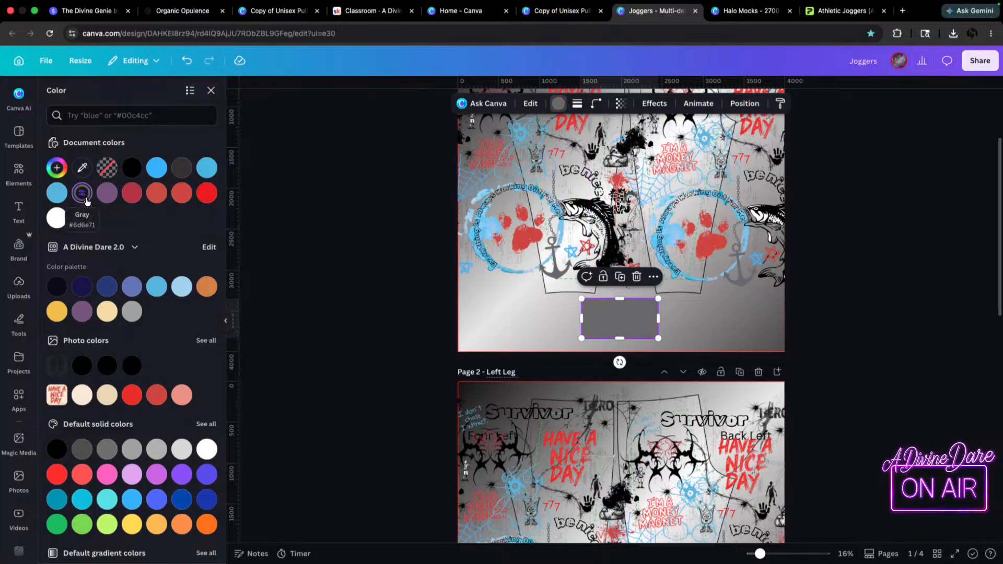
click(741, 320)
click(633, 313)
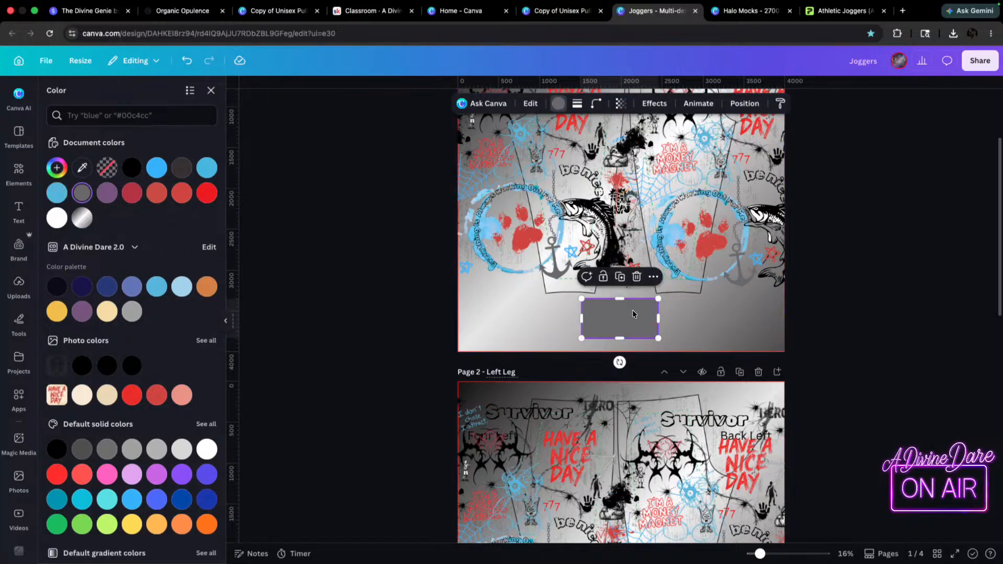
key(Delete)
- Copy the artwork group from the front left leg piece onto the pocket page and shrink it to about pocket size
scroll(601, 297, up, 5)
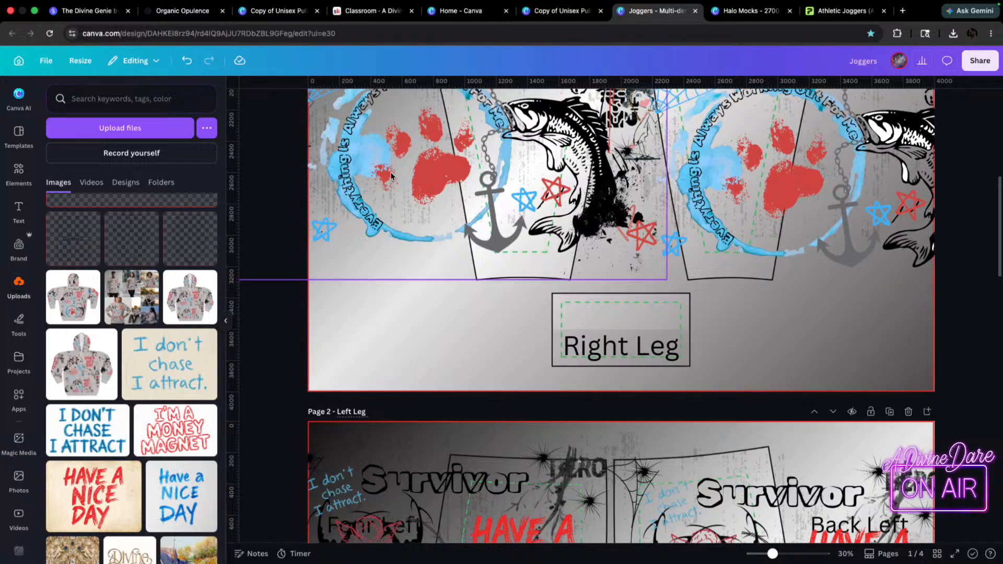
scroll(678, 294, down, 5)
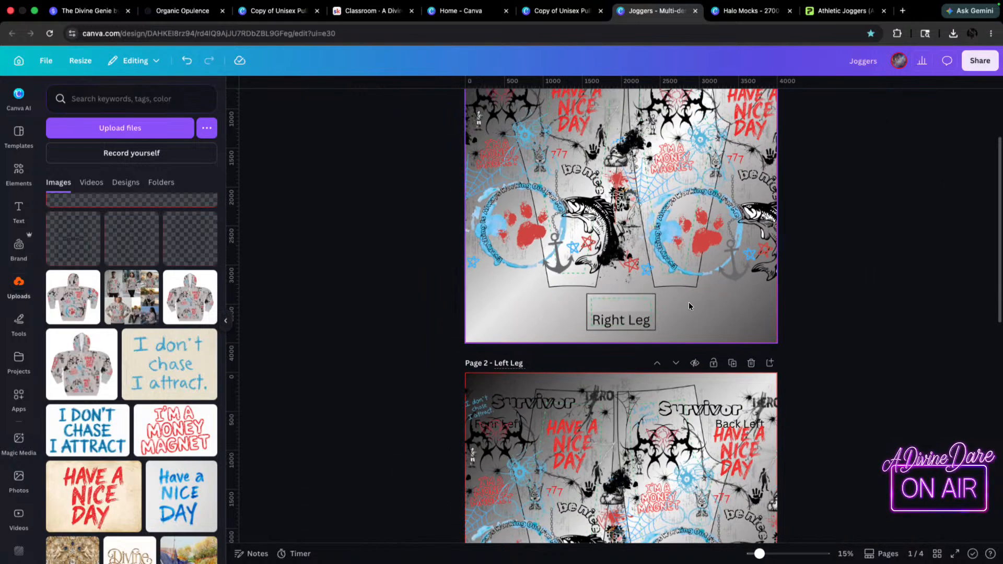
scroll(687, 272, down, 10)
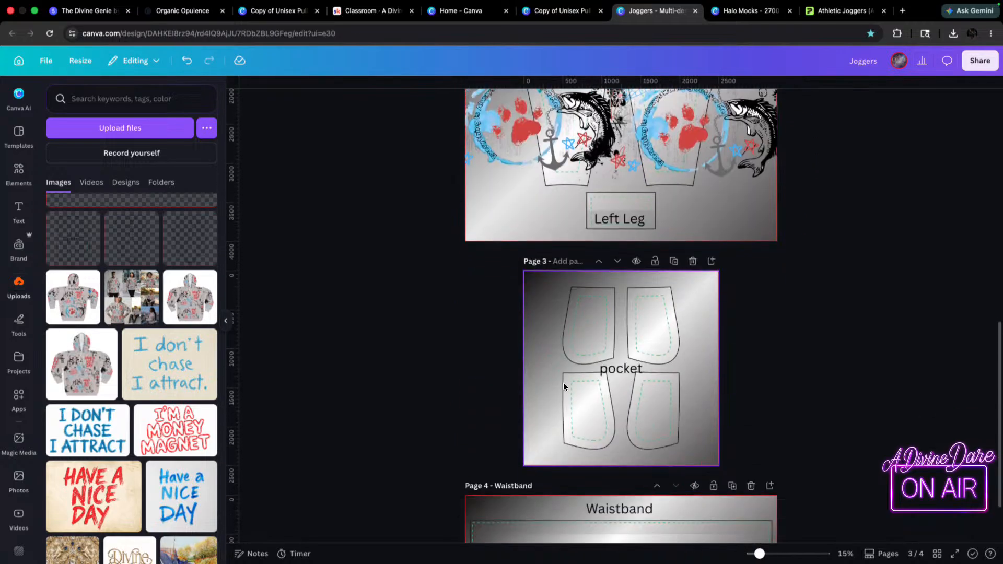
scroll(692, 311, up, 2)
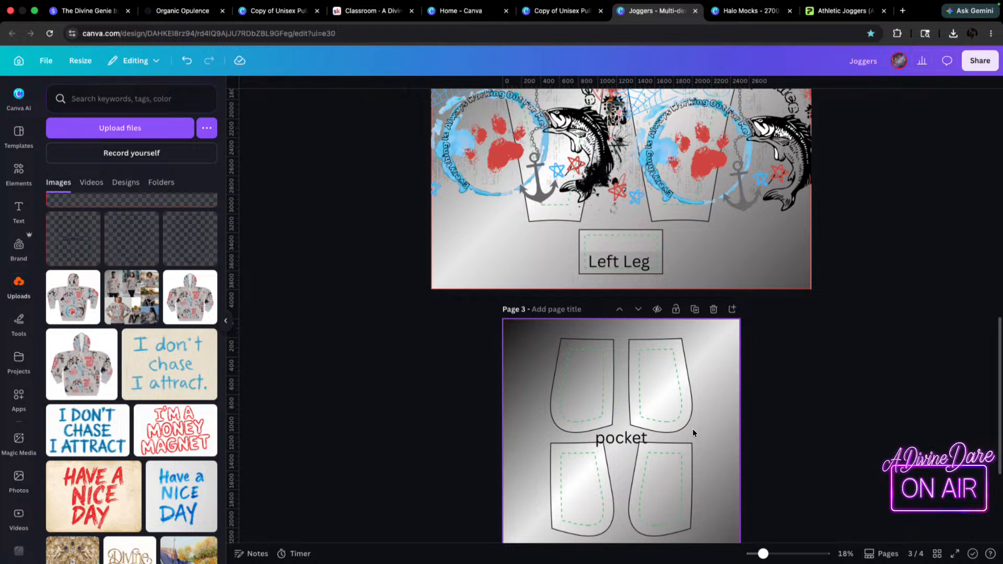
click(507, 114)
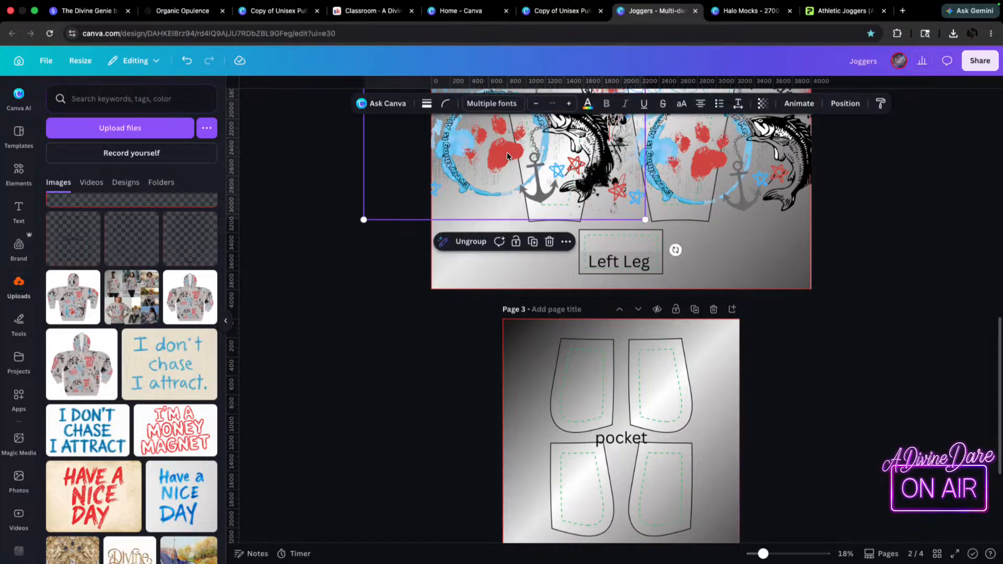
drag(507, 152, 609, 481)
drag(749, 247, 602, 360)
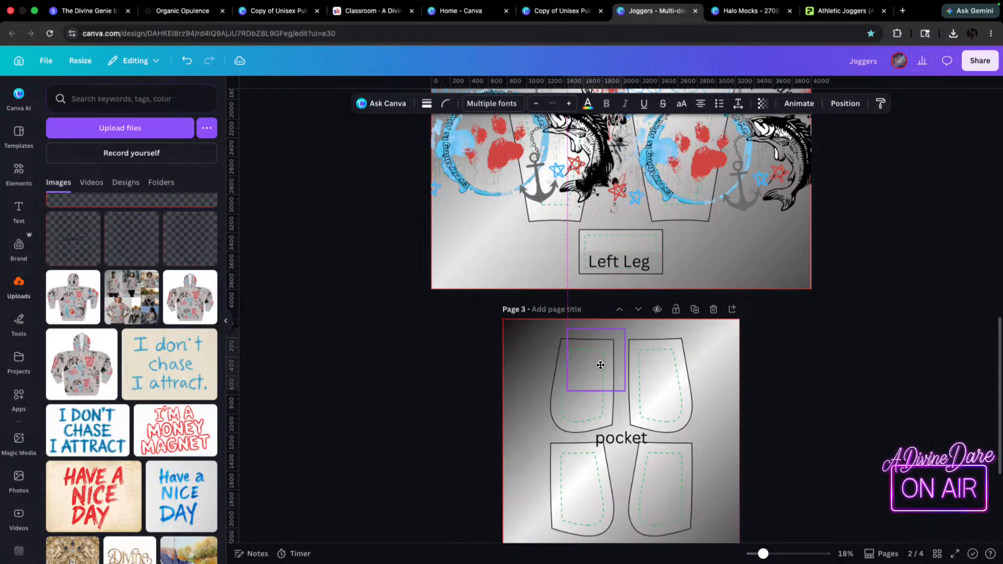
- Resize and position the small artwork group so that it covers the upper-left pocket piece on page 3
scroll(601, 365, up, 5)
drag(548, 376, 546, 375)
drag(480, 416, 419, 483)
drag(480, 469, 504, 481)
drag(634, 290, 641, 284)
drag(496, 414, 495, 413)
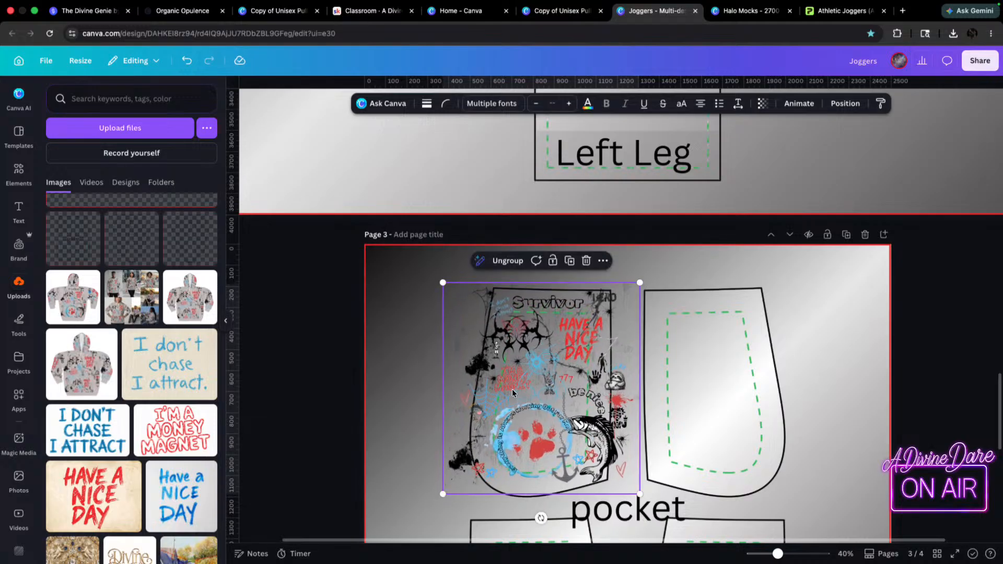
- Duplicate the pocket artwork group over the upper-right pocket piece
drag(540, 380, 694, 387)
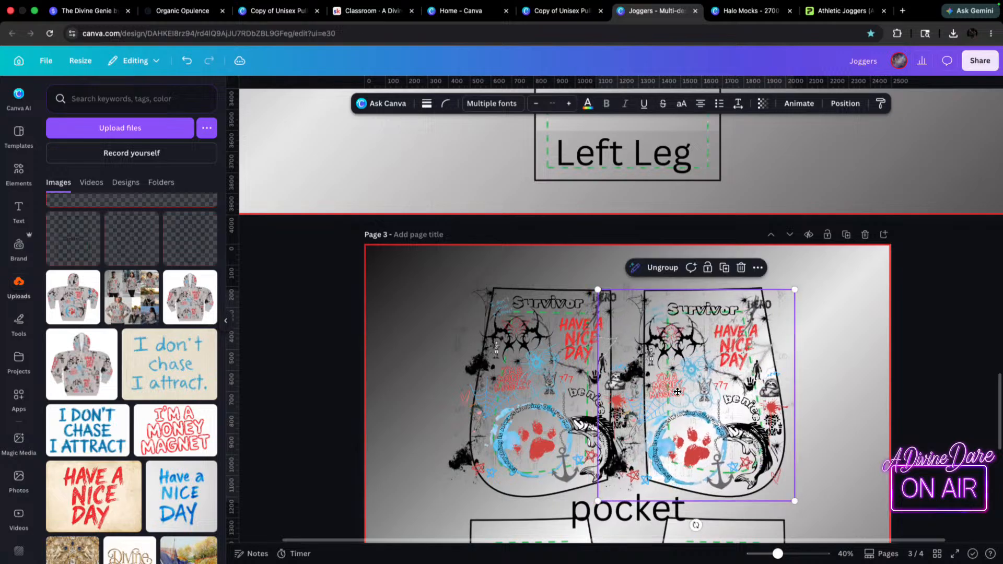
scroll(635, 390, down, 5)
scroll(551, 313, up, 4)
- Duplicate the pocket artwork group twice and position the copies over the lower-right and lower-left pocket pieces
click(529, 219)
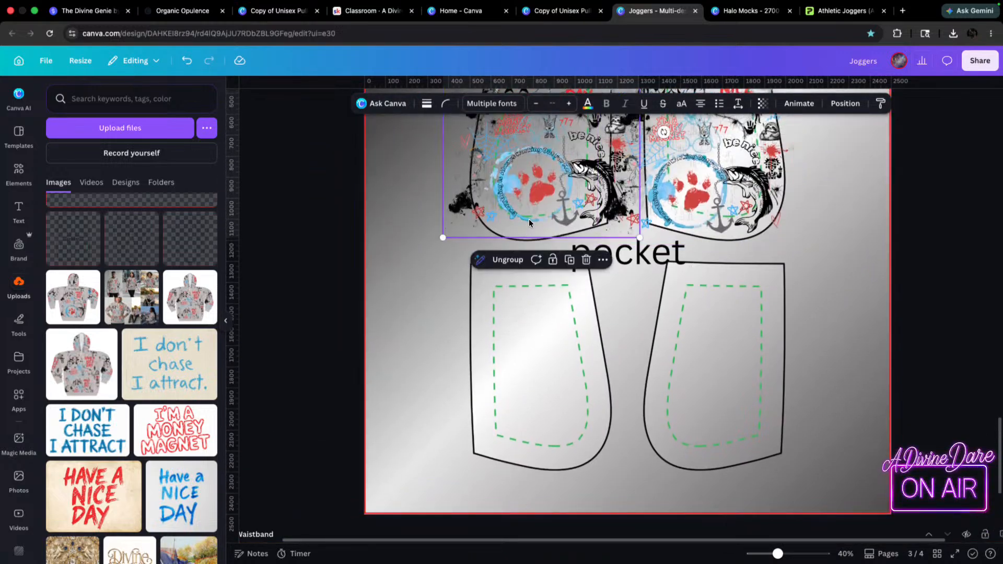
drag(529, 218, 701, 462)
key(super+d)
drag(580, 501, 586, 267)
drag(773, 361, 771, 353)
click(871, 360)
scroll(868, 361, down, 6)
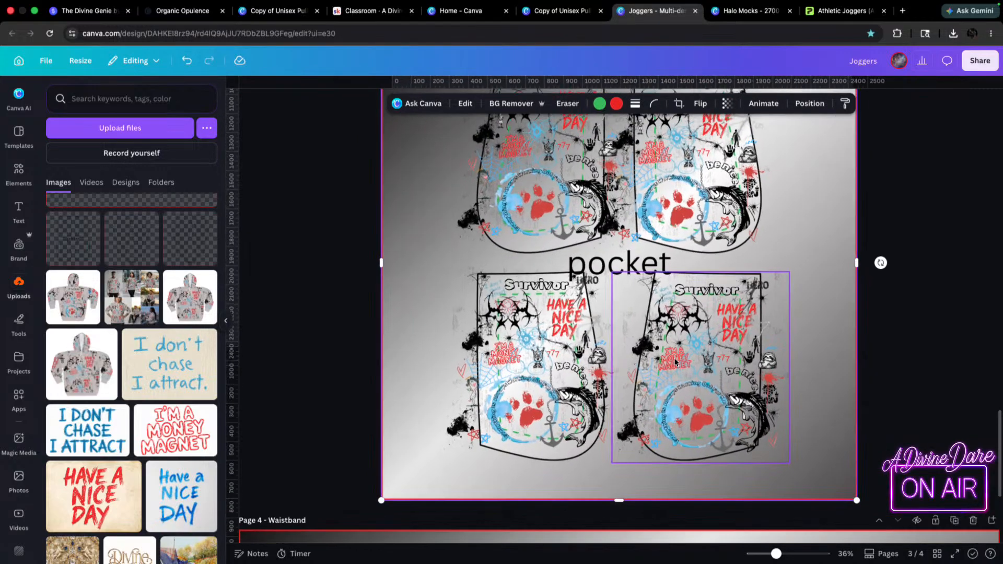
- Download pages 1-4 of the joggers design as PNG files at size 1, high quality, with a transparent background
scroll(606, 491, down, 2)
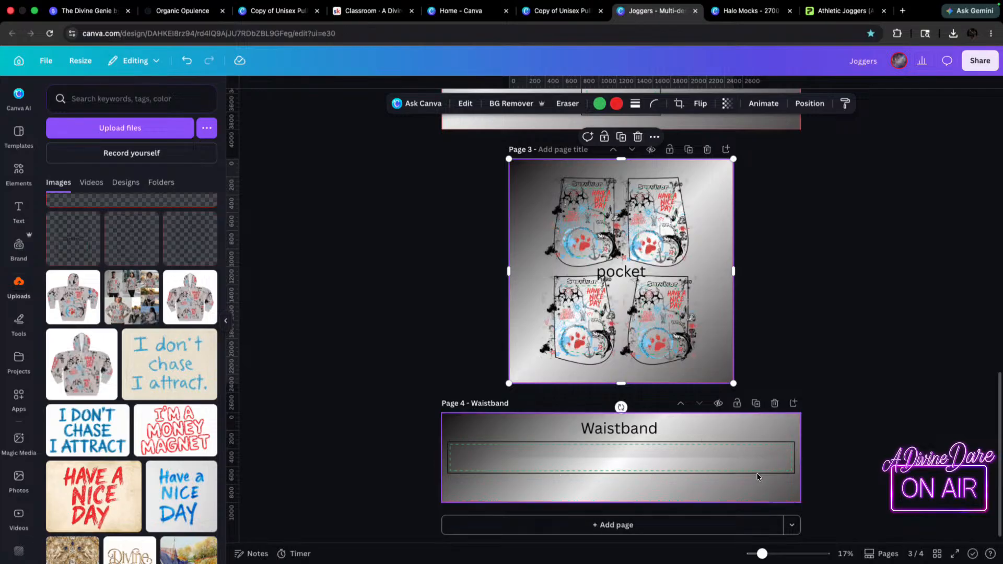
scroll(562, 418, up, 15)
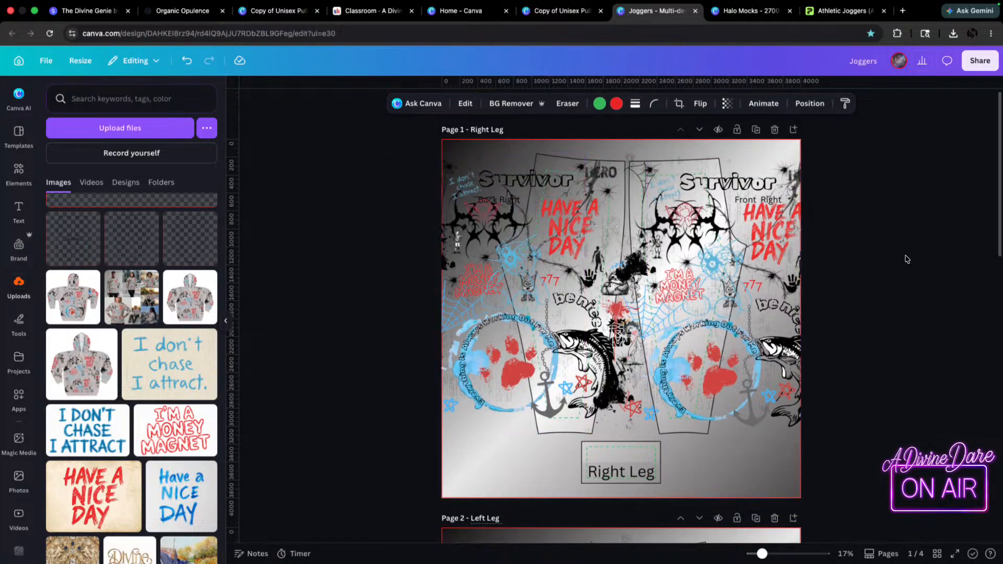
click(975, 63)
click(820, 309)
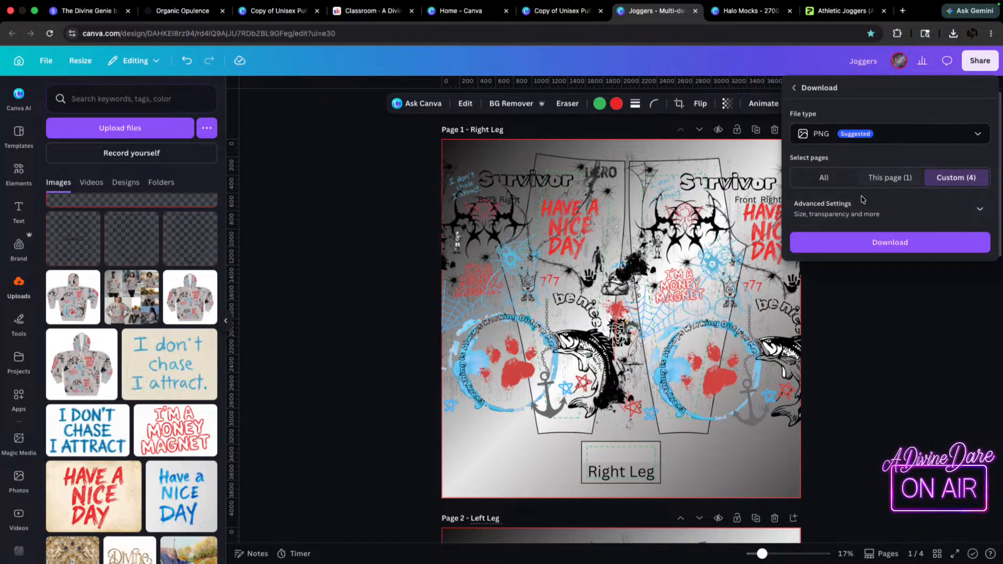
click(982, 209)
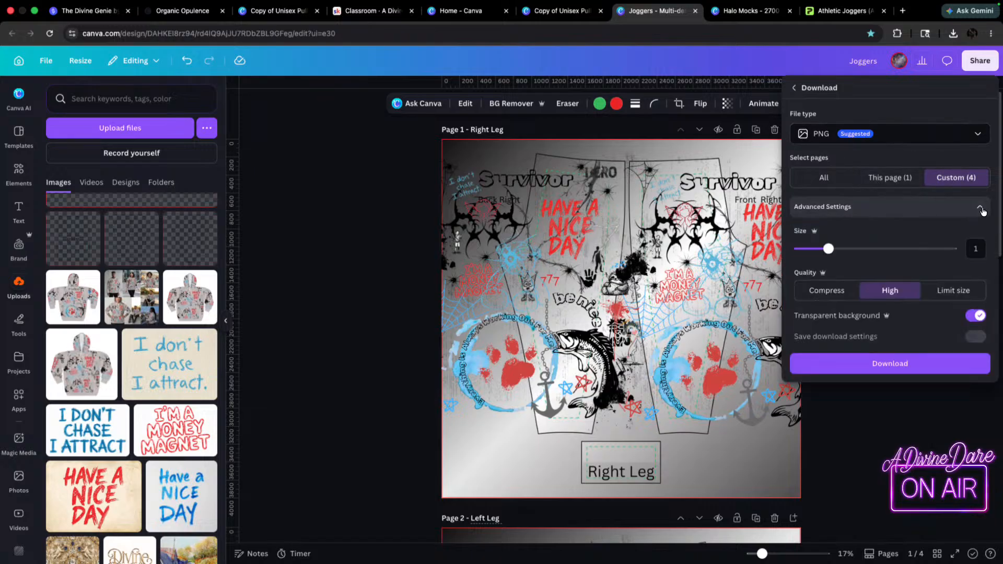
click(824, 178)
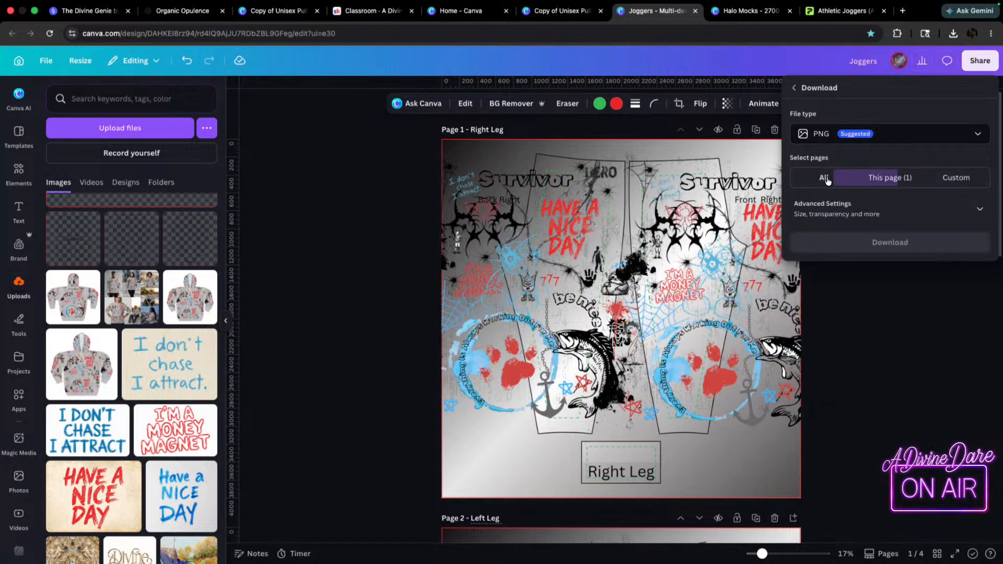
click(967, 180)
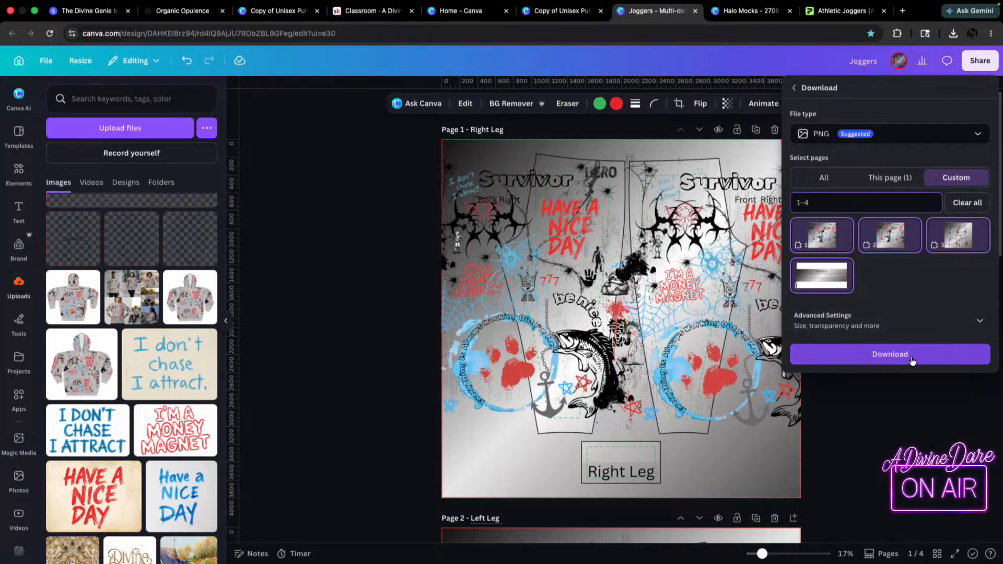
click(981, 320)
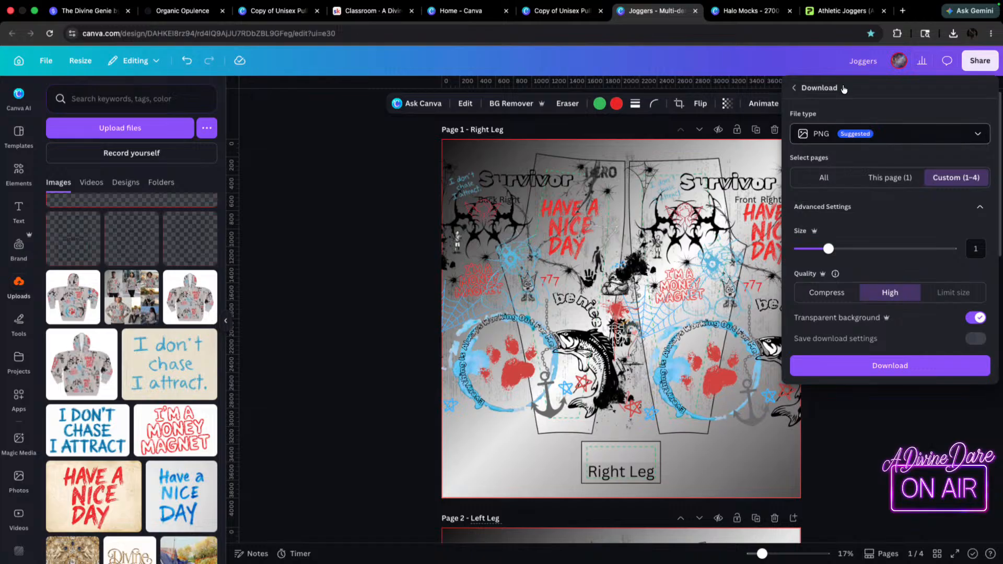
click(909, 374)
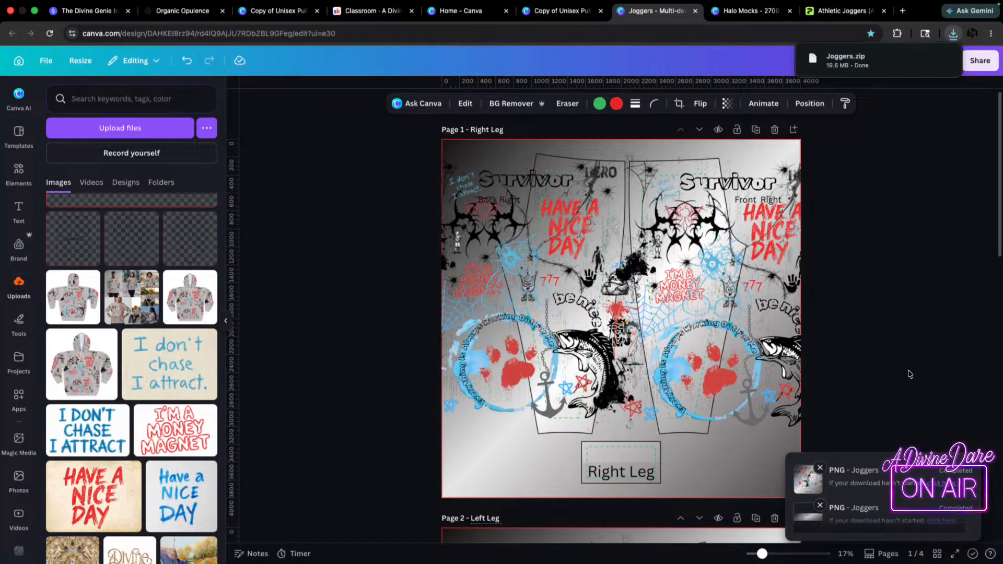
- Review the artwork and gradient coverage on the left leg, pocket and waistband pages of the joggers template
scroll(717, 438, down, 5)
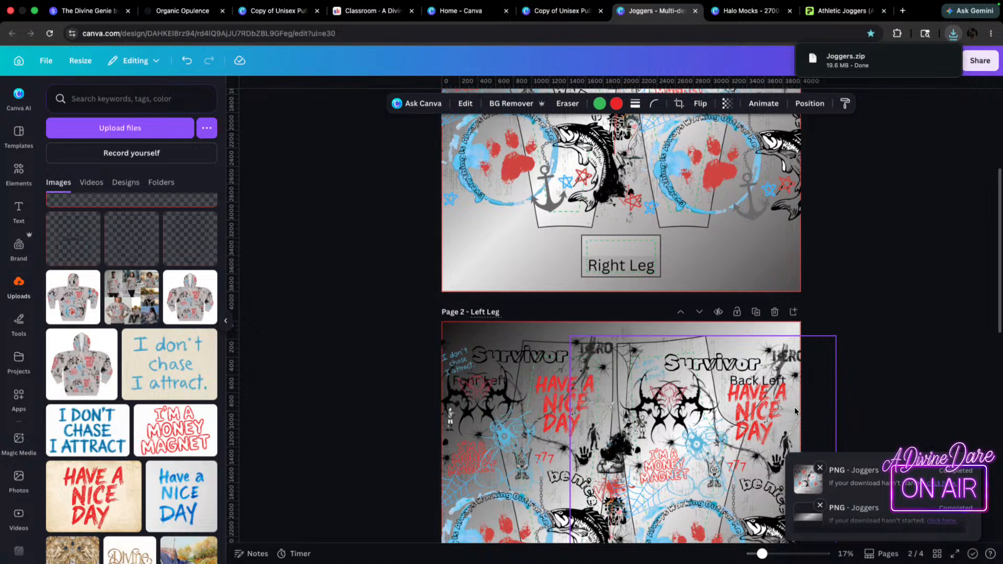
scroll(763, 421, down, 7)
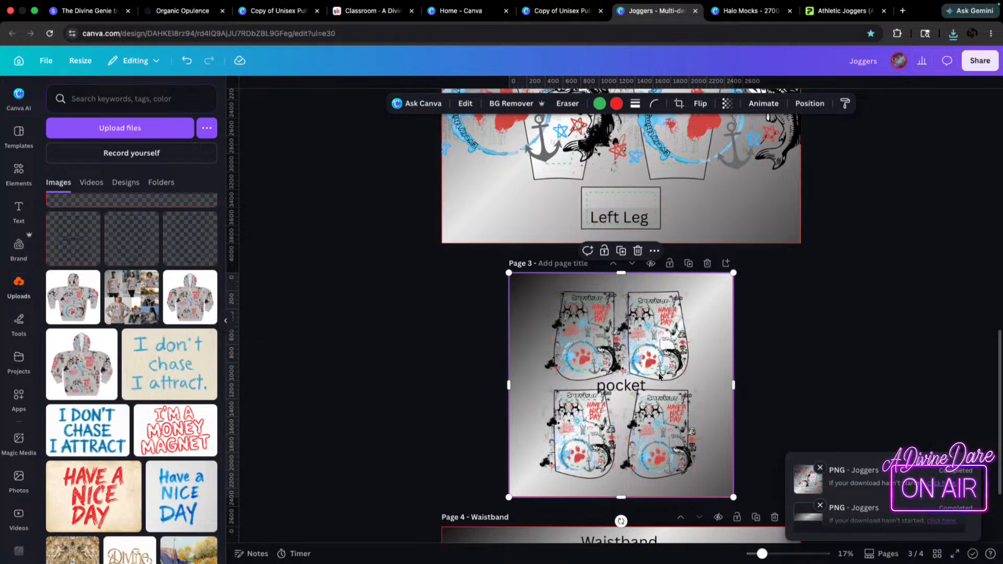
scroll(714, 365, down, 2)
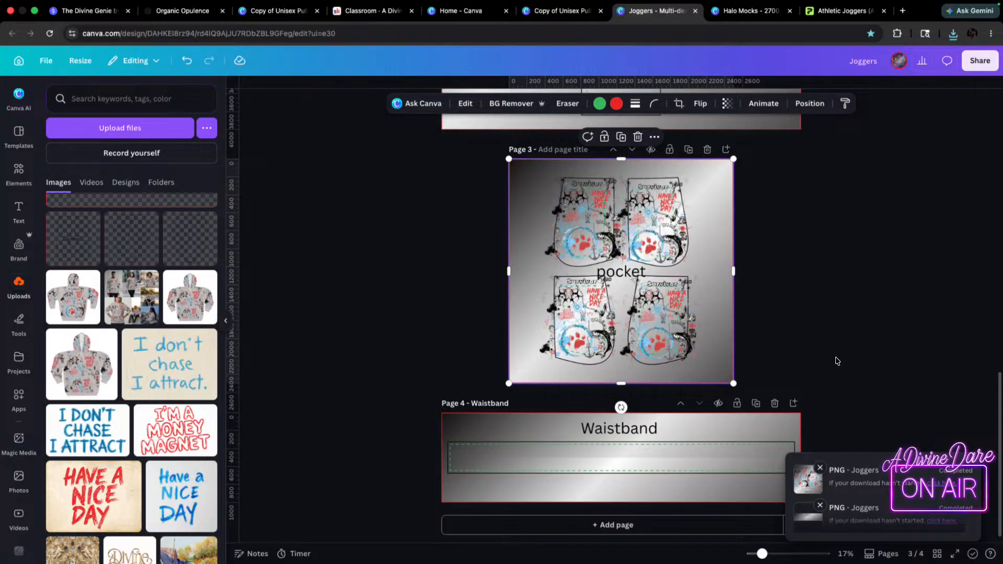
scroll(573, 448, up, 5)
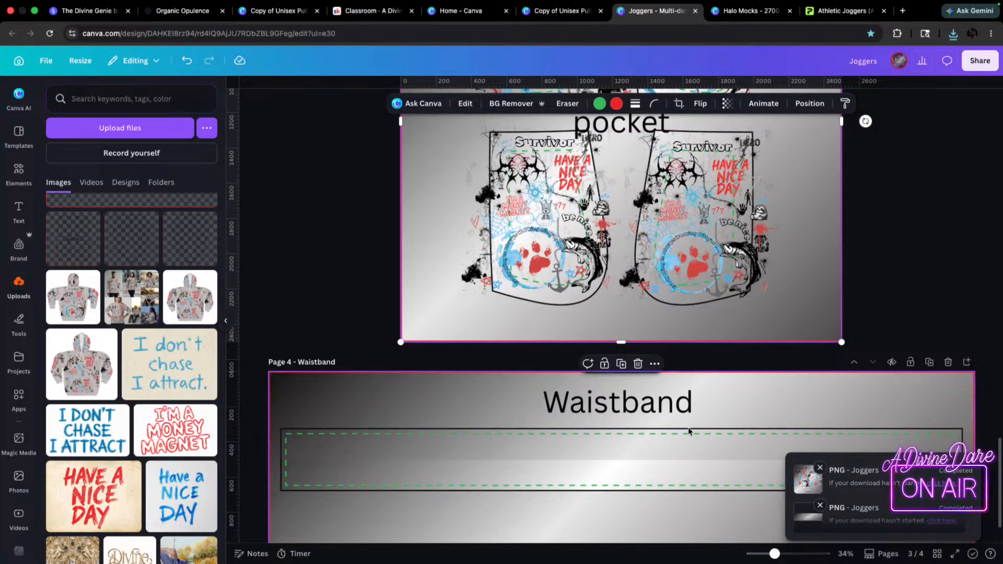
scroll(650, 431, down, 2)
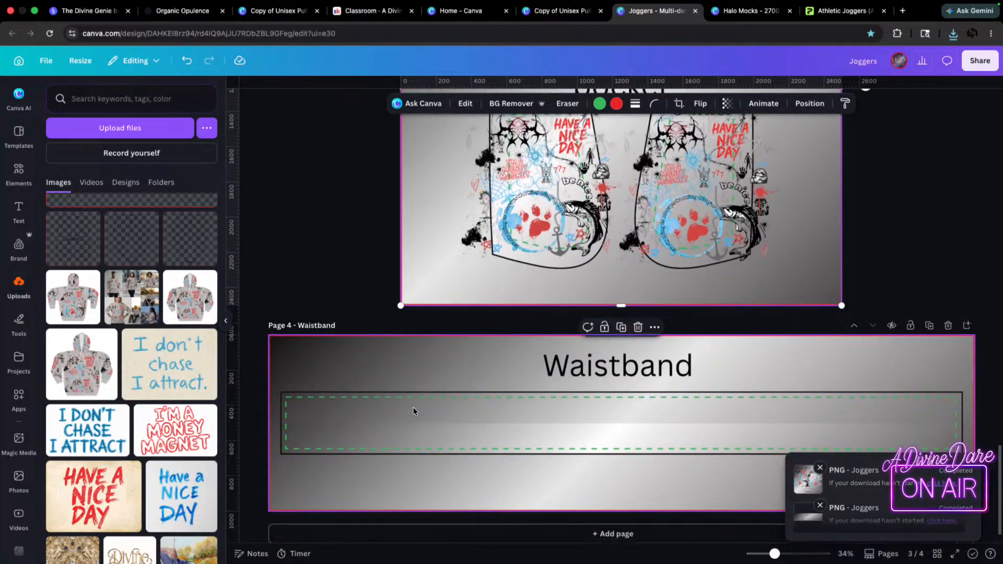
scroll(517, 415, down, 1)
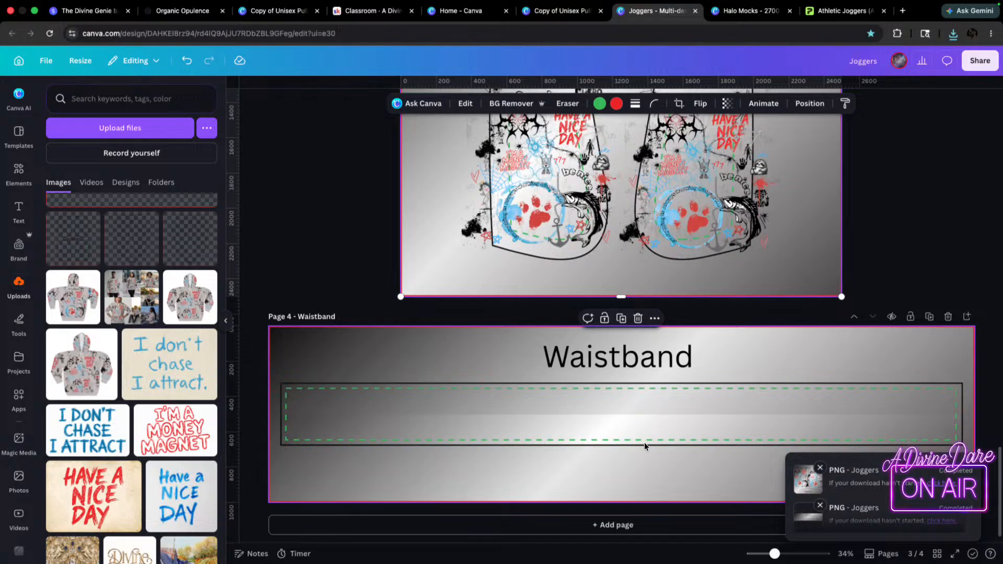
scroll(858, 264, down, 5)
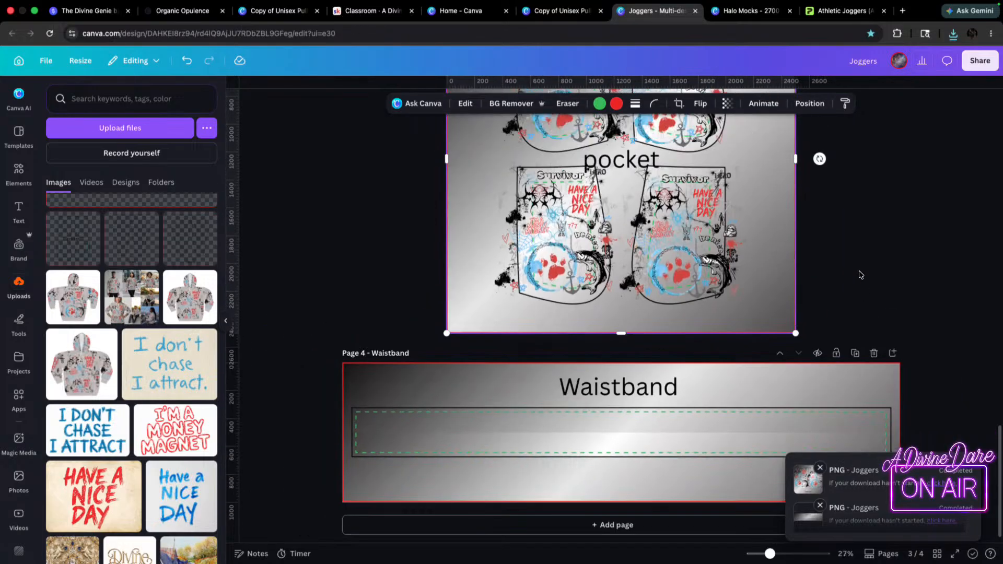
scroll(836, 261, up, 3)
scroll(820, 291, down, 2)
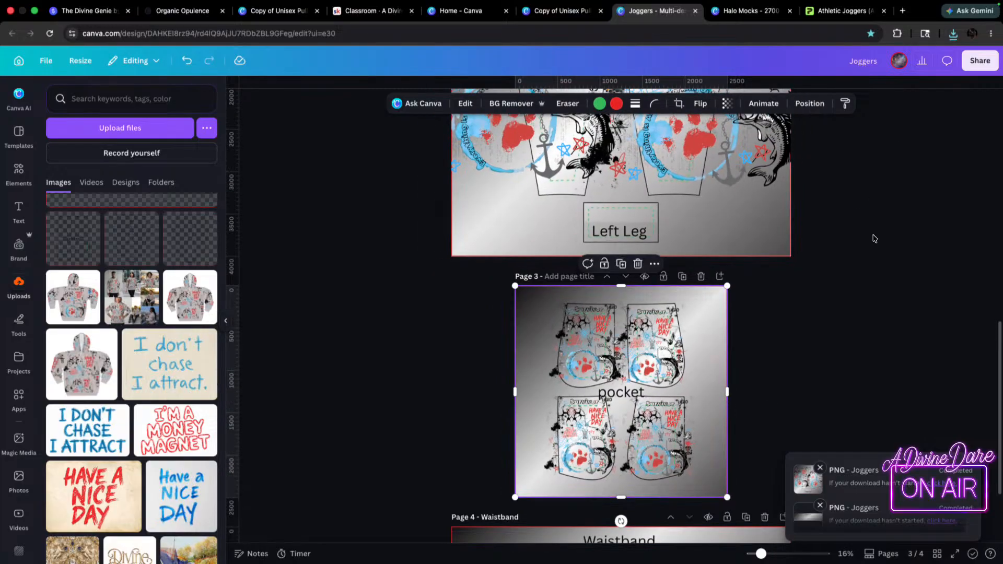
scroll(815, 296, up, 4)
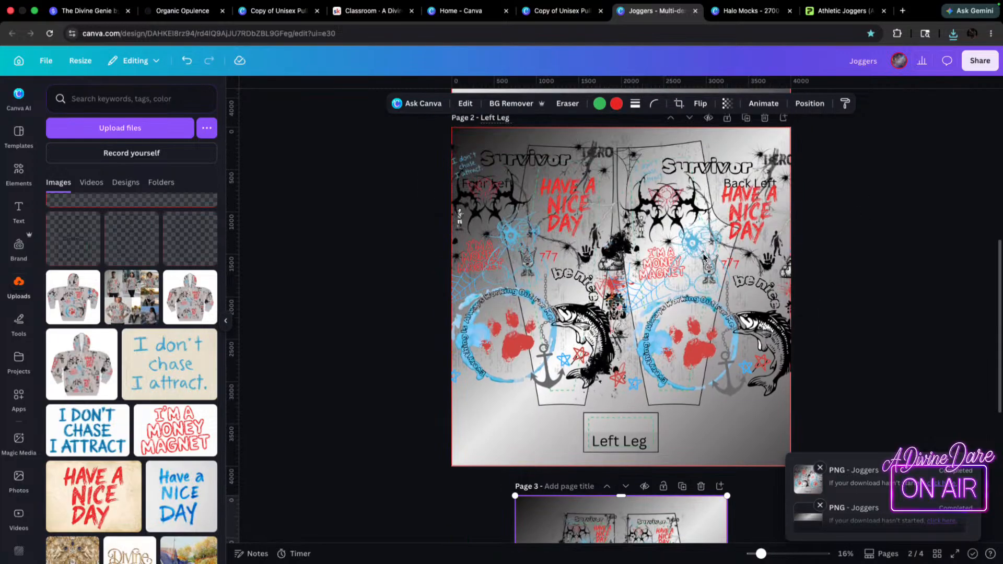
- Check the Right leg print area in Printify's Athletic Joggers editor and return to the Canva joggers design
click(831, 11)
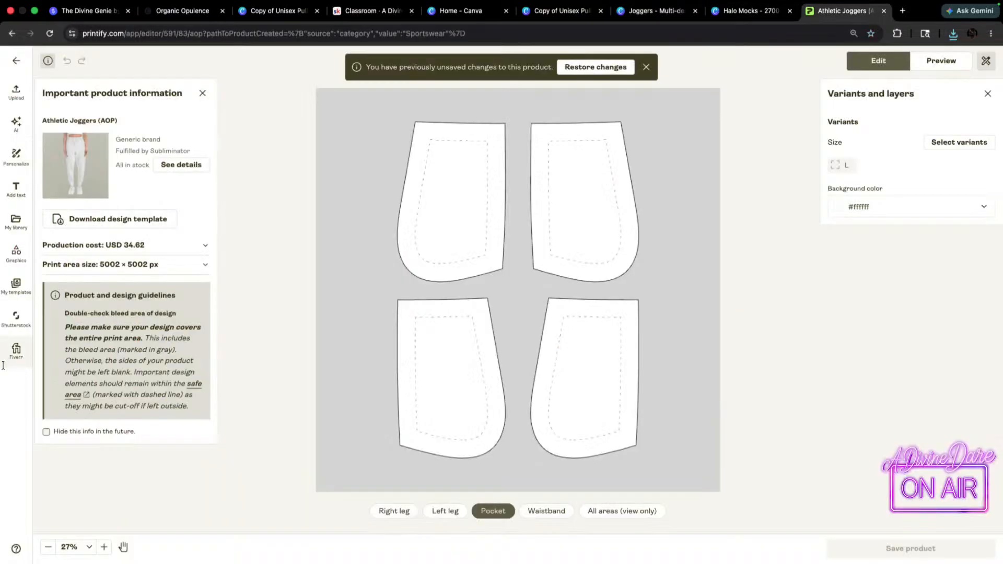
click(384, 515)
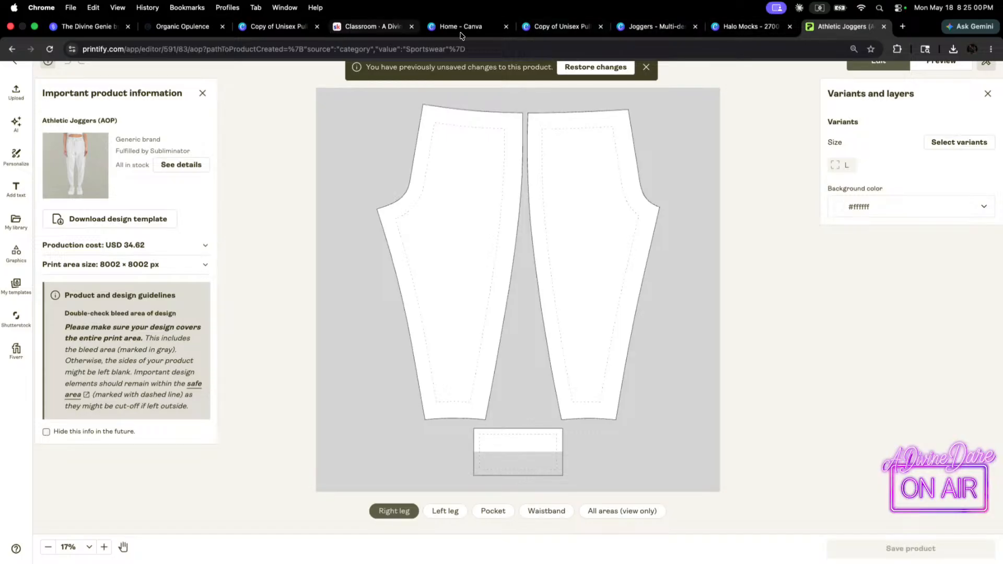
click(649, 29)
- Add a blank page after the Right Leg page and move it to the start of the design
scroll(810, 236, down, 3)
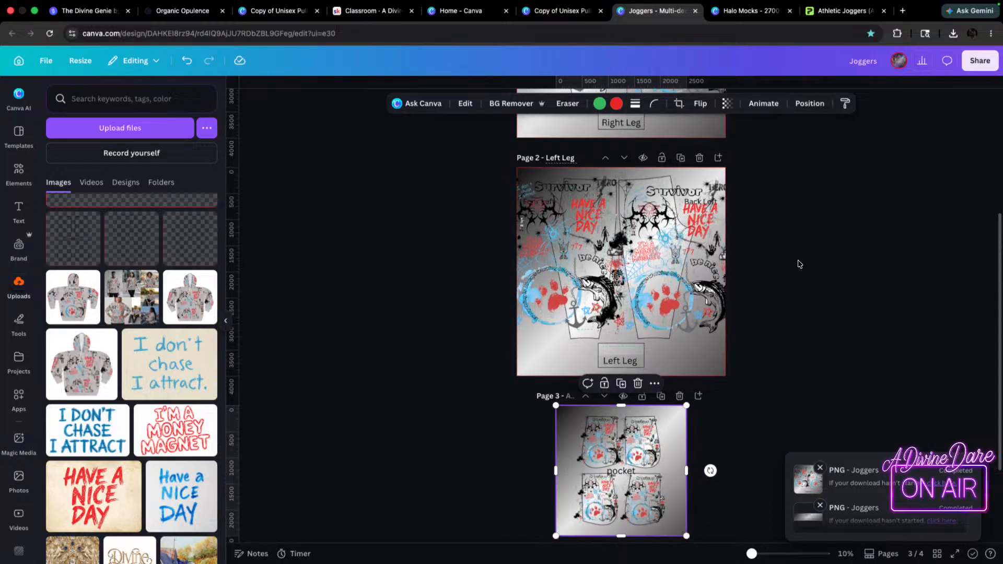
scroll(825, 302, up, 5)
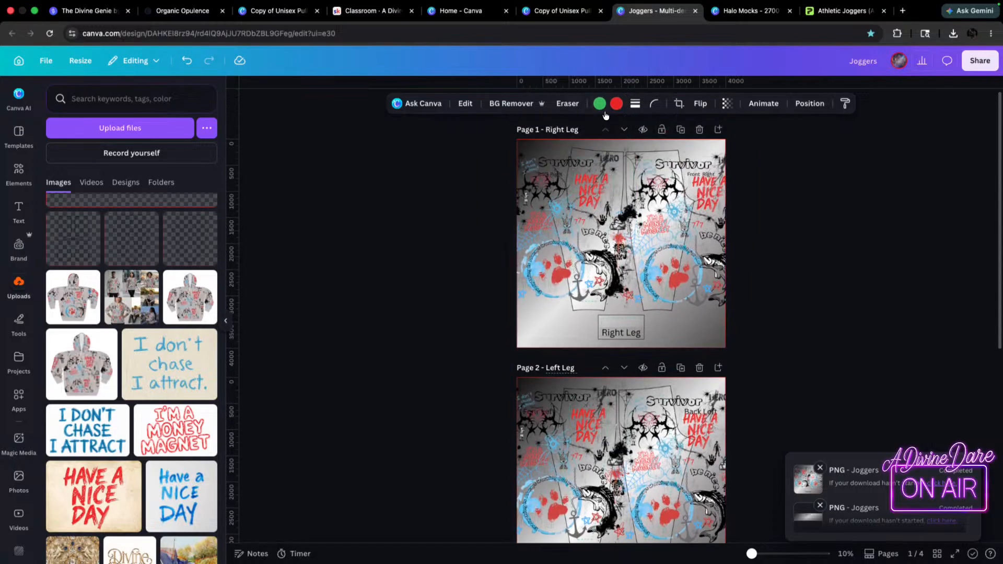
click(719, 130)
click(605, 368)
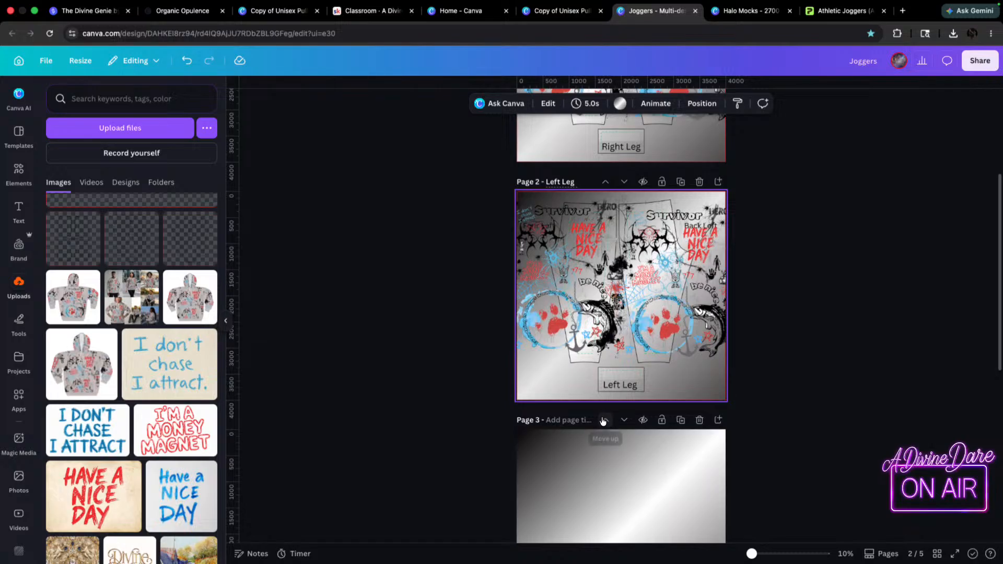
click(604, 421)
click(605, 368)
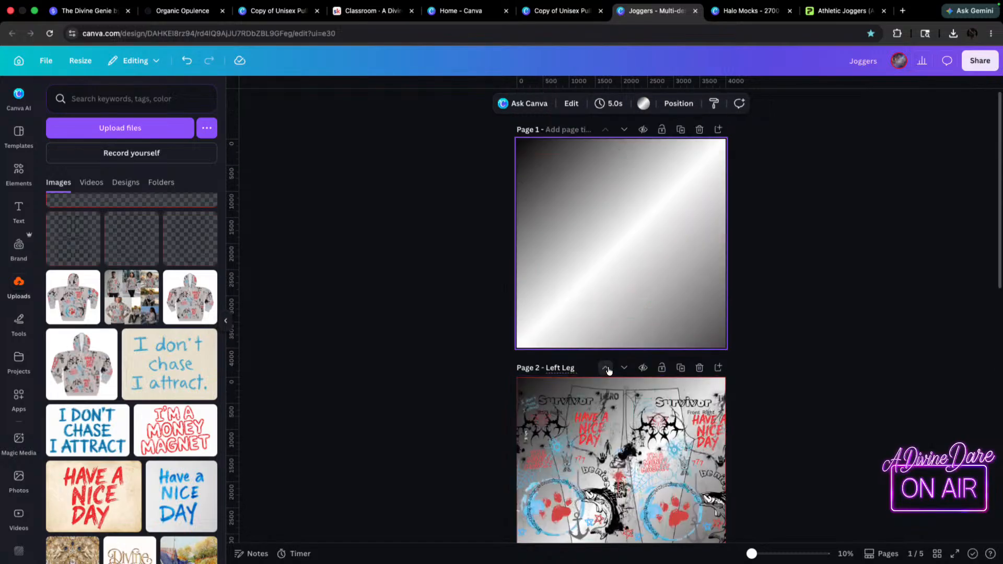
- Title the new first page "Directions" and change its gradient background to white
click(562, 130)
text(Directions)
click(633, 202)
click(643, 104)
click(181, 193)
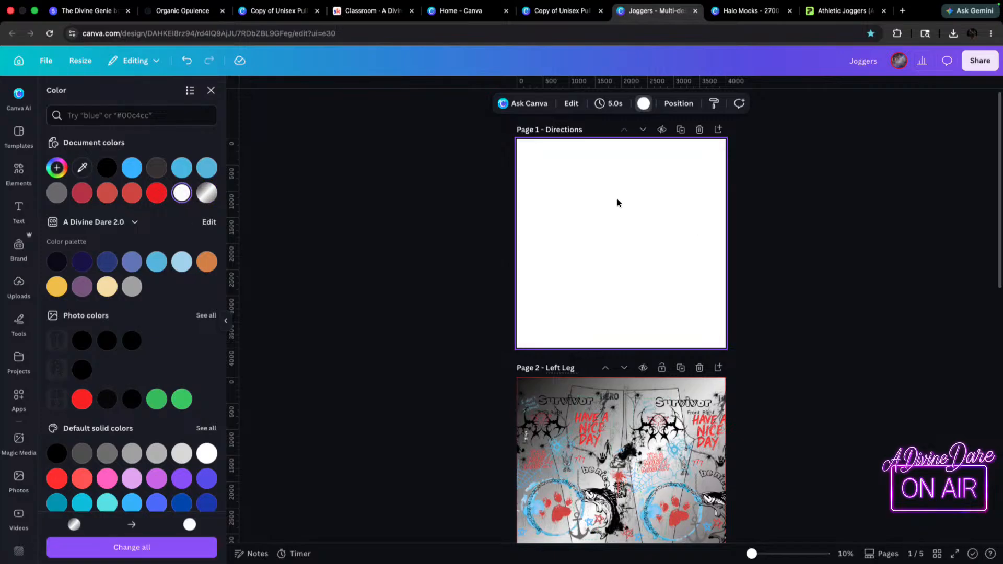
- Add a text box to the Directions page, enlarge it to about size 505 and set its font to Canva Sans
click(695, 225)
text(t)
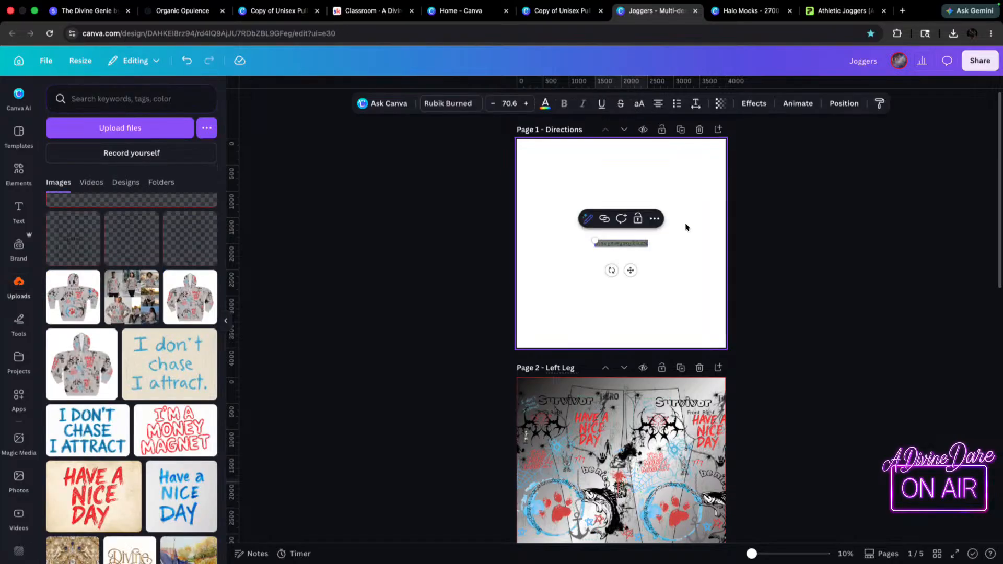
text(edit)
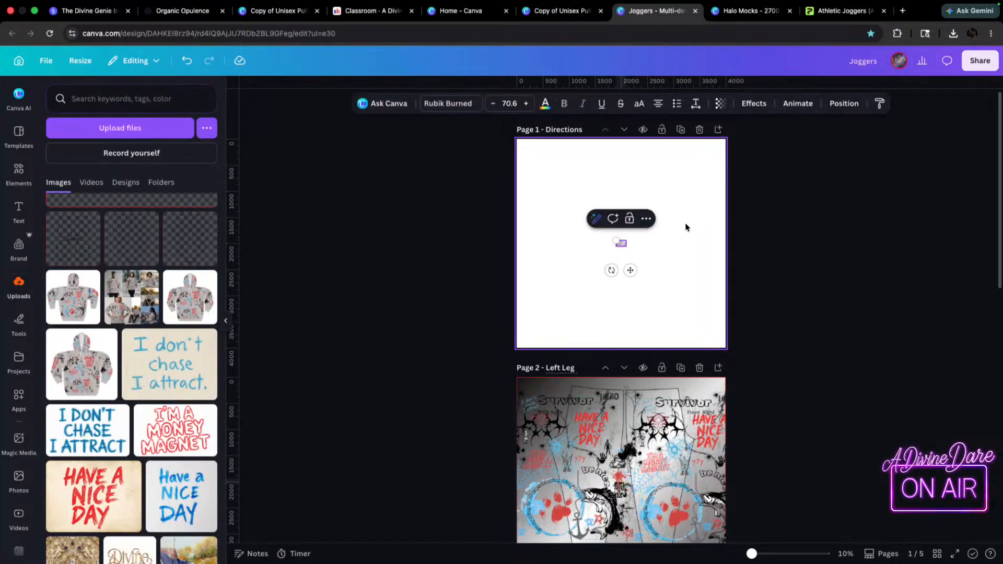
drag(616, 240, 600, 286)
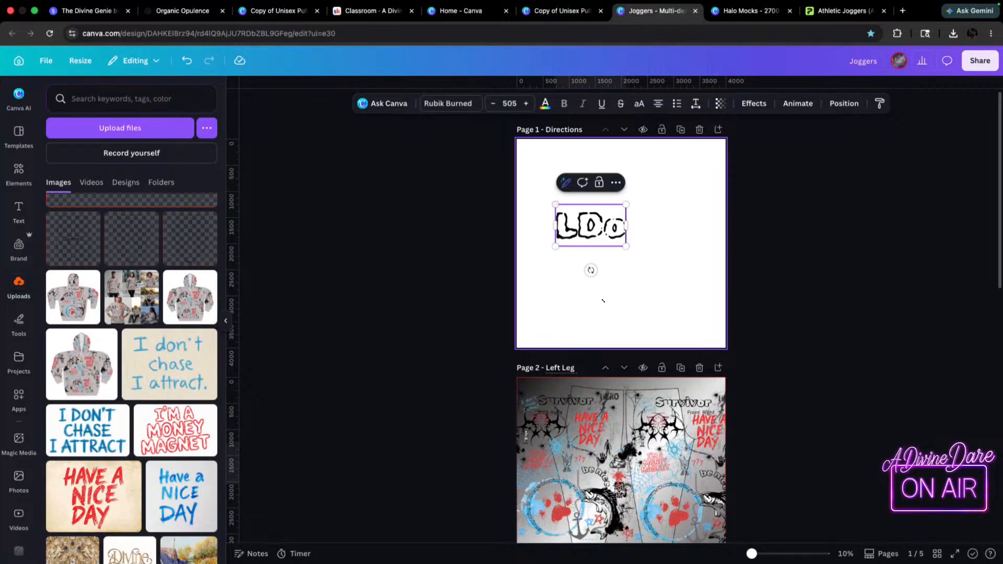
click(511, 105)
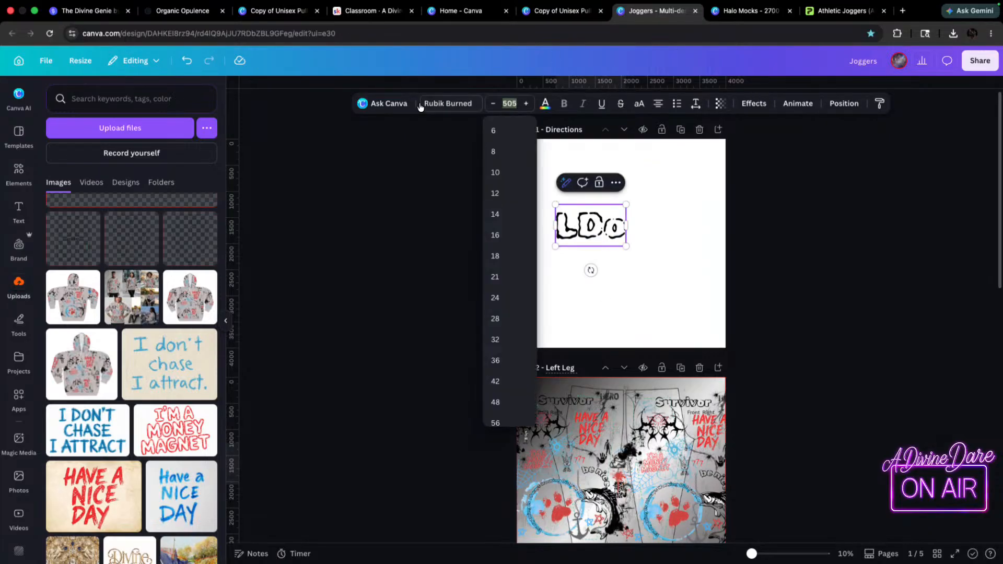
click(419, 107)
click(78, 213)
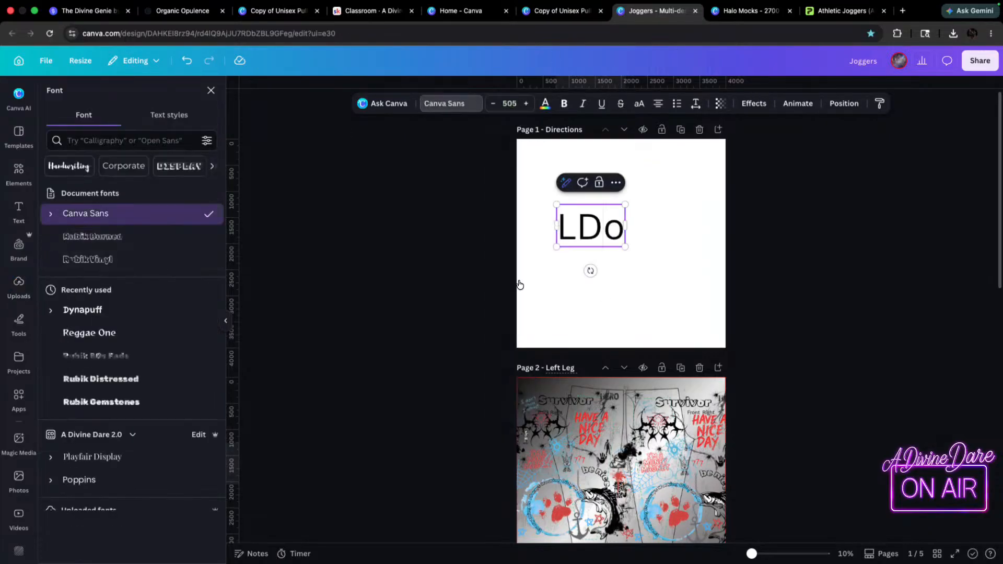
- Replace the placeholder text with "Download" and fit it on one line across the page at about size 216
double_click(612, 235)
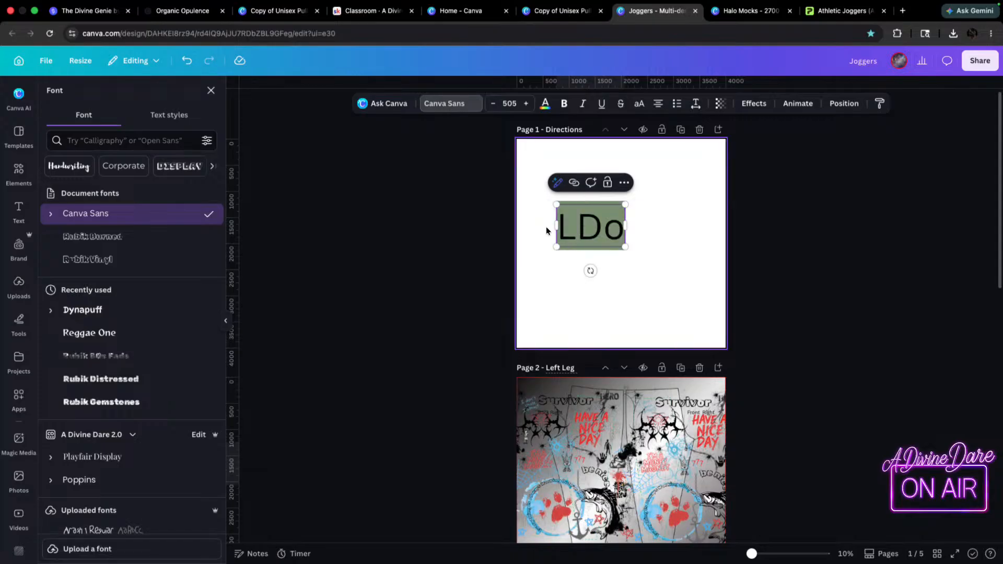
text(Download)
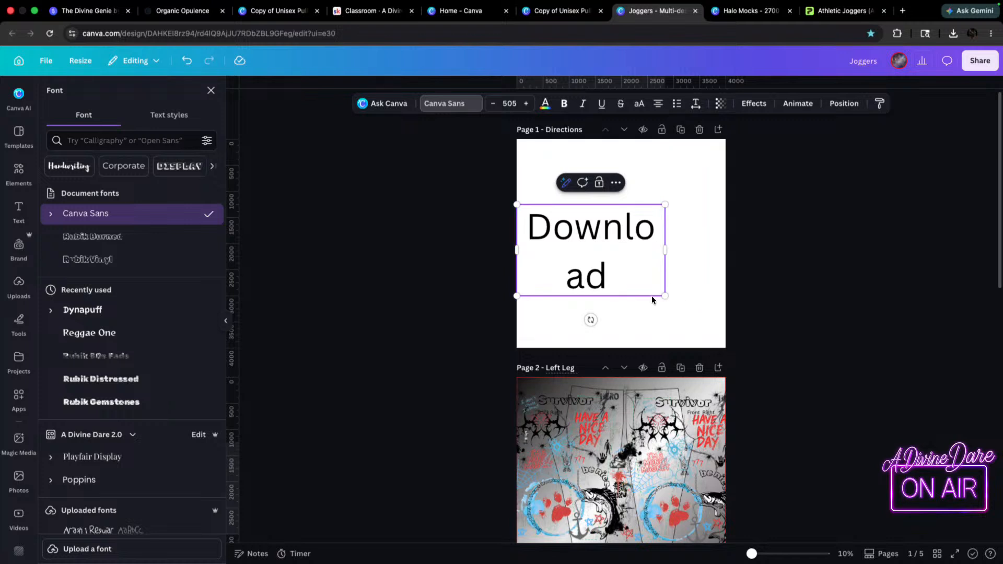
drag(665, 296, 726, 214)
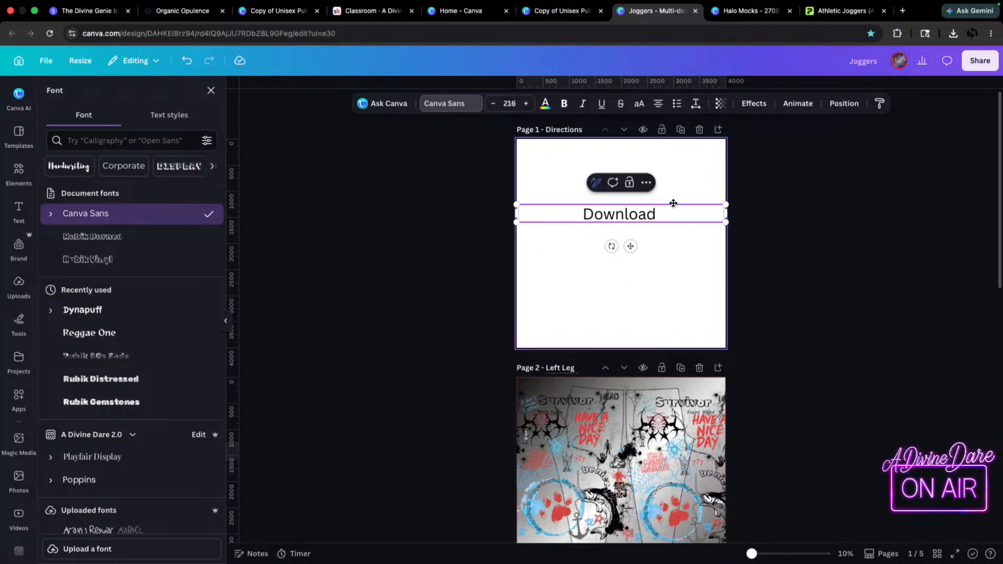
- Extend the "Download" text on the Directions page to read "Download 2x for Printify"
click(678, 215)
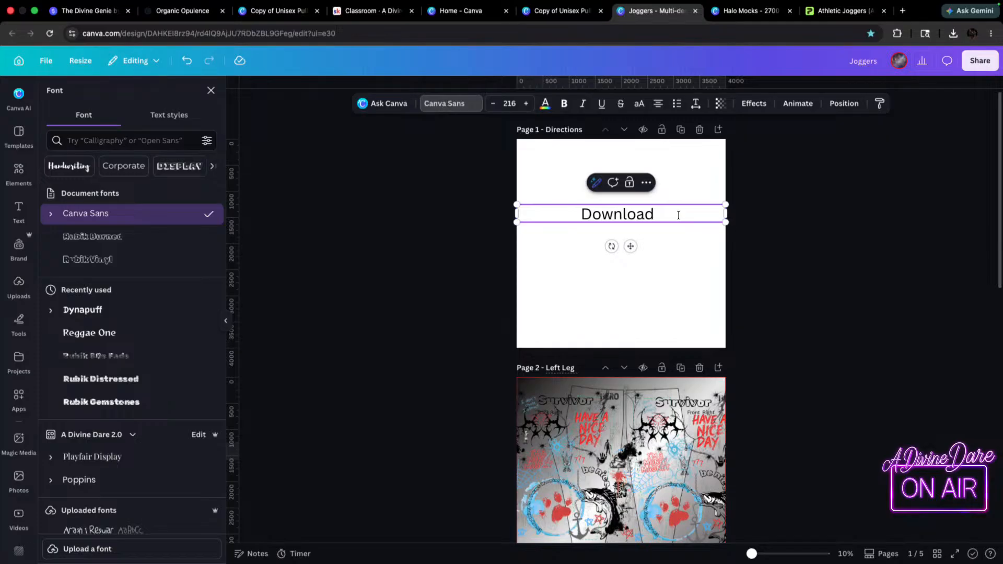
text(@)
key(BackSpace)
text(2x)
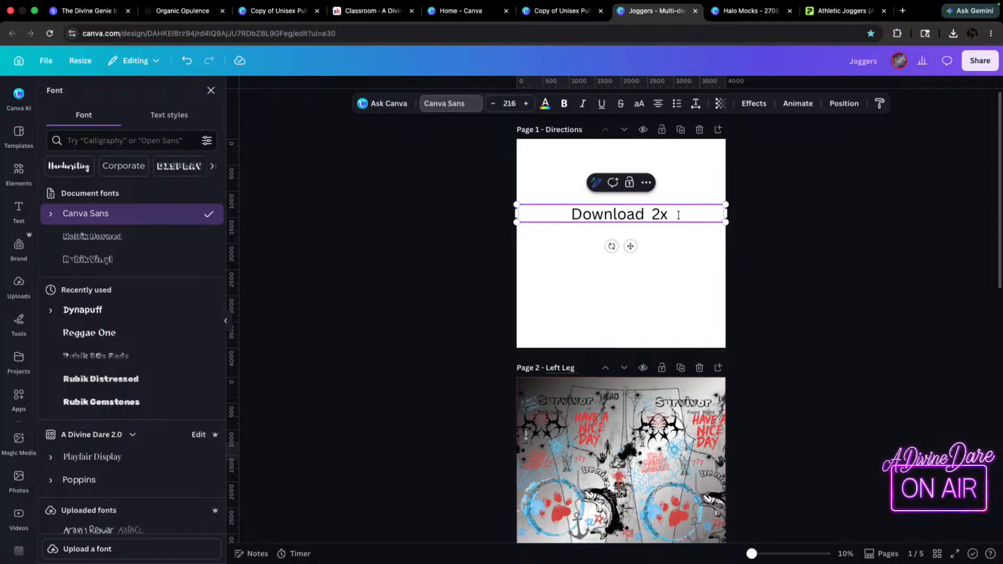
text( for perffect)
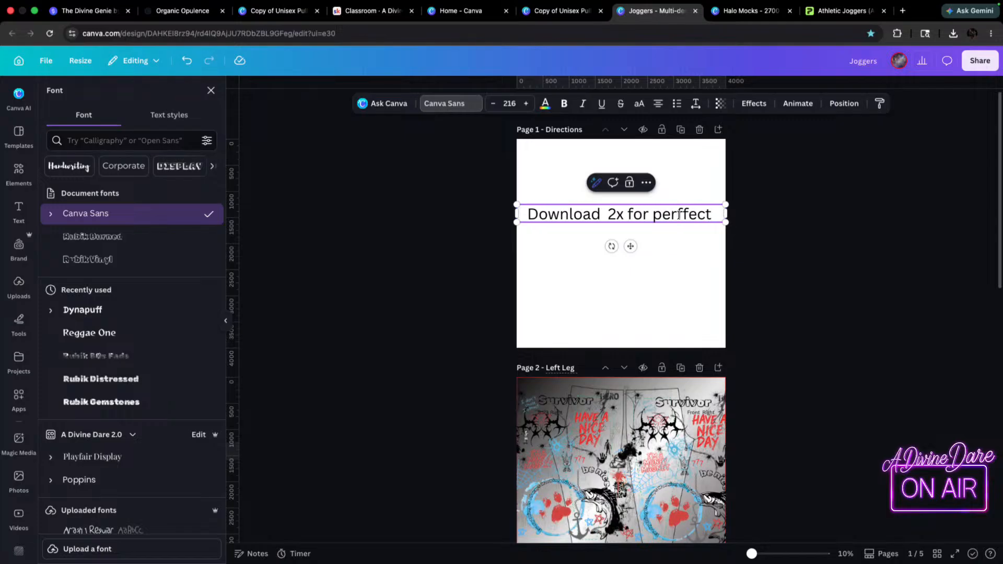
key(BackSpace)
key(BackSpace)
key(BackSpace)
key(BackSpace)
key(BackSpace)
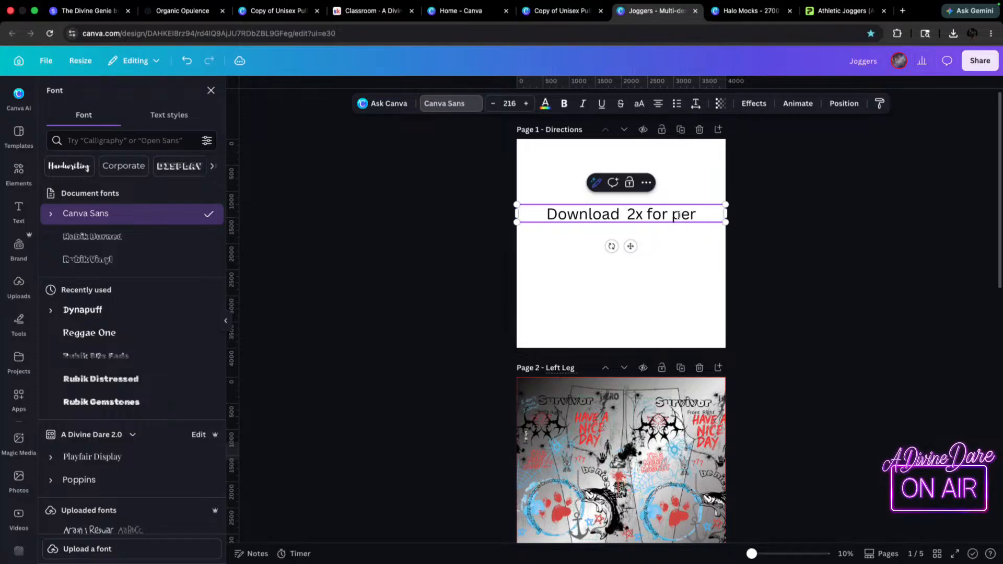
key(BackSpace)
key(BackSpace)
key(BackSpace)
text(Printify)
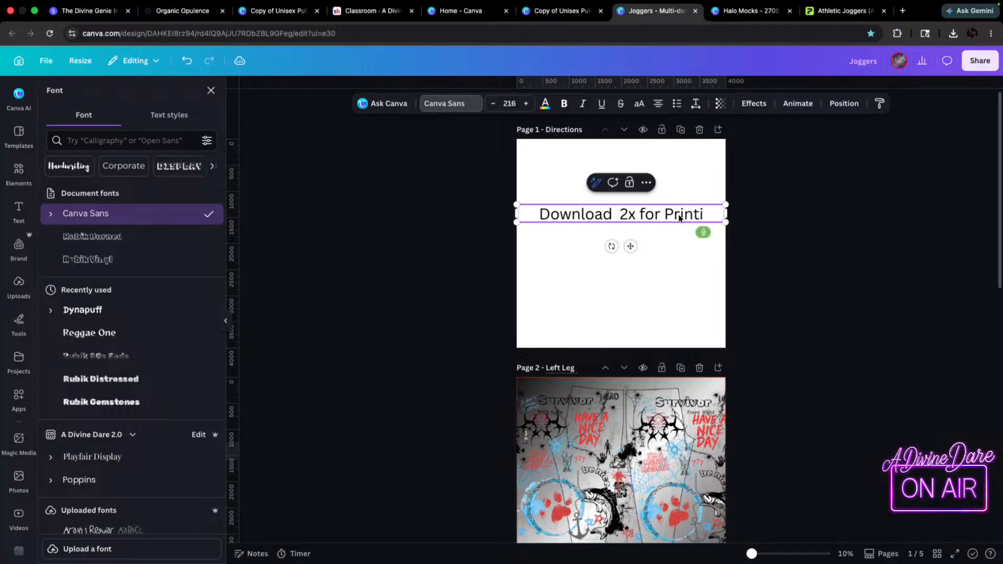
- Break "Printify" onto a new line, enlarge the directions text to about size 366 so it spans three lines, and center it on the page
click(656, 213)
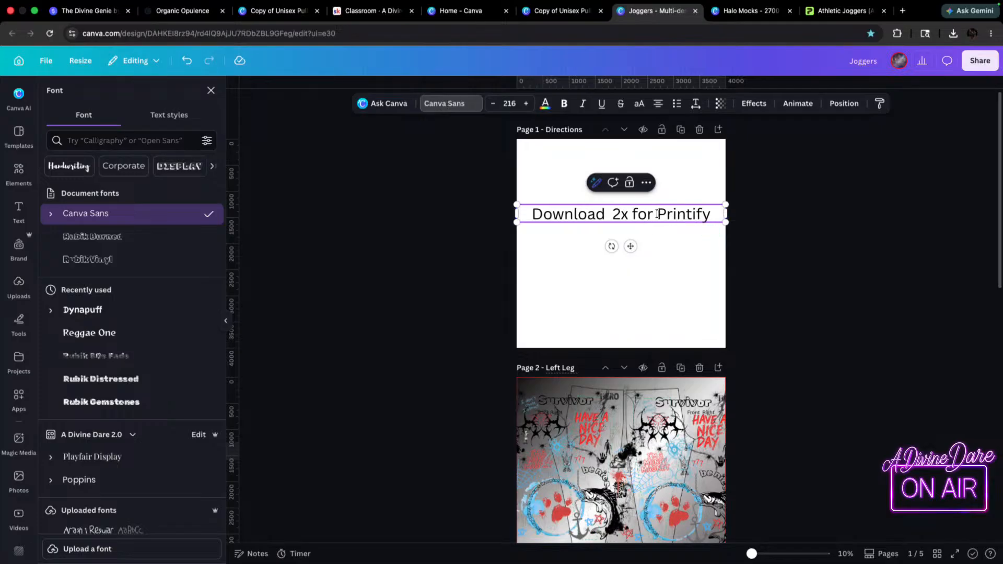
key(Return)
drag(725, 224, 701, 320)
drag(662, 236, 690, 223)
drag(688, 284, 752, 334)
click(800, 283)
- Download pages 1-5 of the joggers design as PNG with an increased export size
click(980, 61)
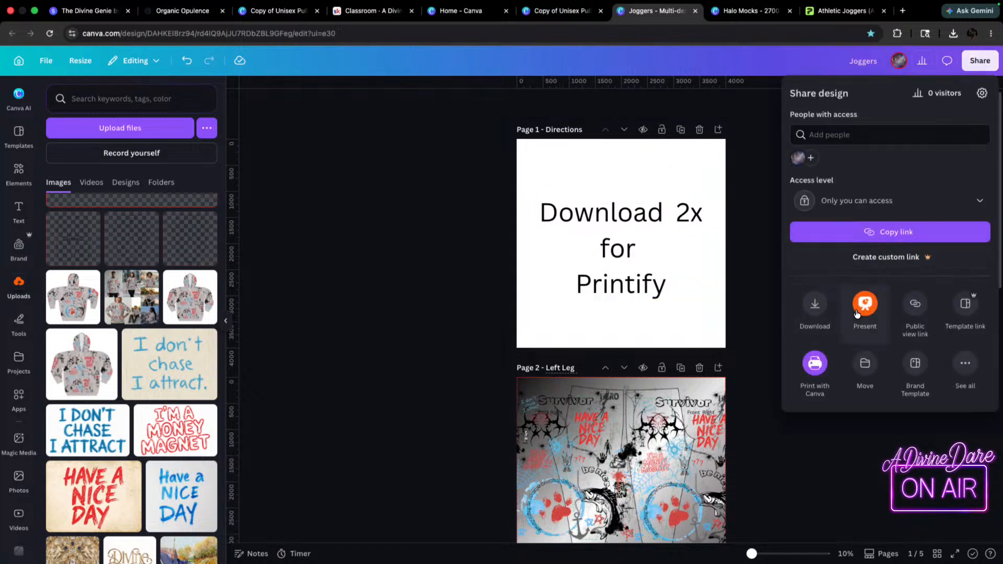
click(814, 312)
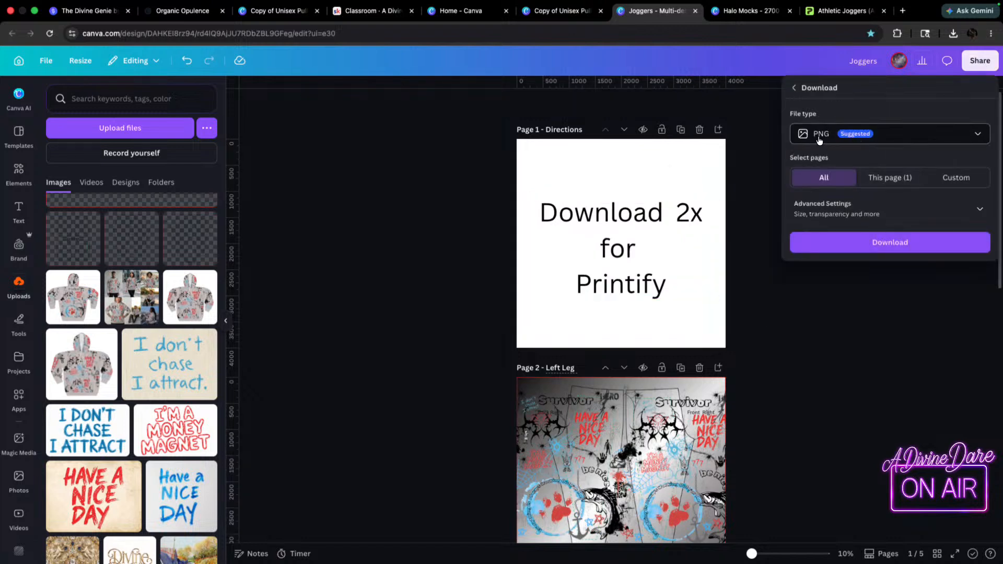
click(967, 178)
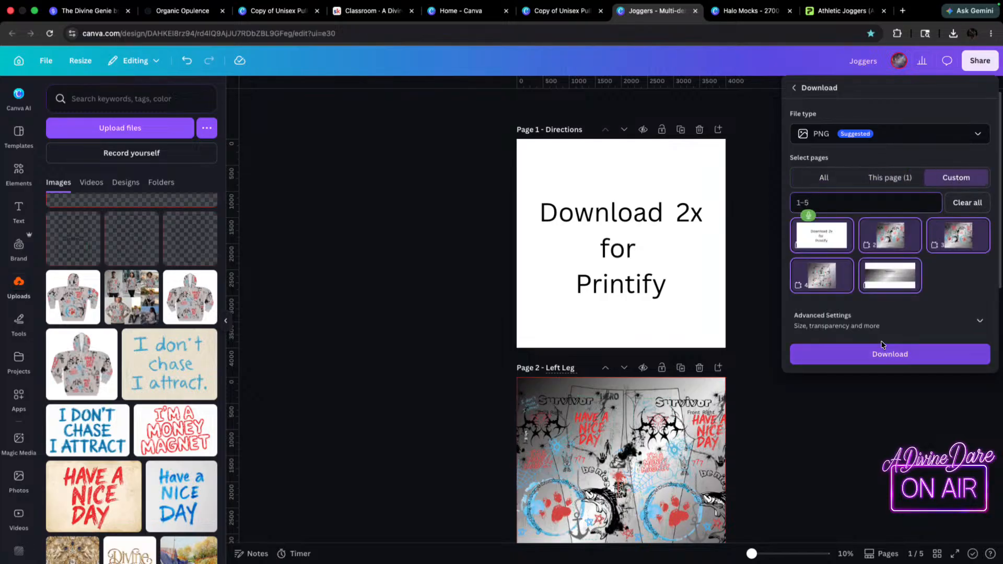
click(869, 320)
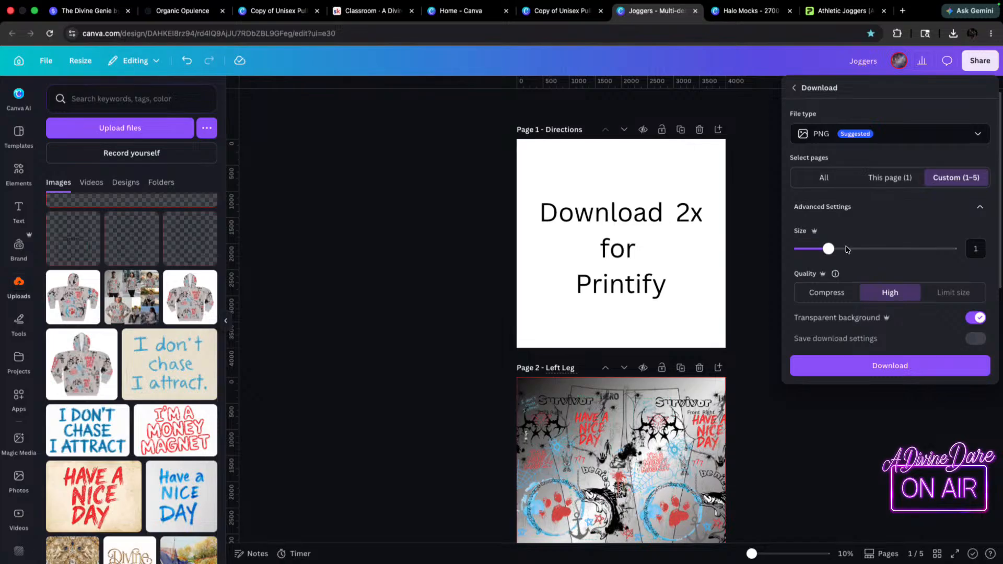
drag(829, 249, 886, 250)
click(891, 404)
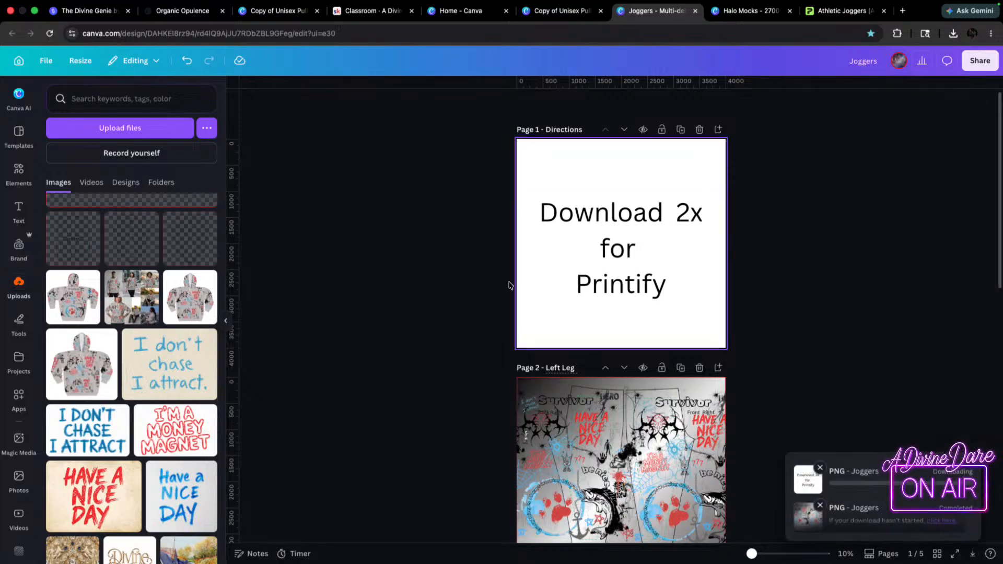
- Move the "Download 2x for Printify" text higher on the Directions page
scroll(841, 311, down, 3)
scroll(841, 314, down, 8)
scroll(840, 316, up, 8)
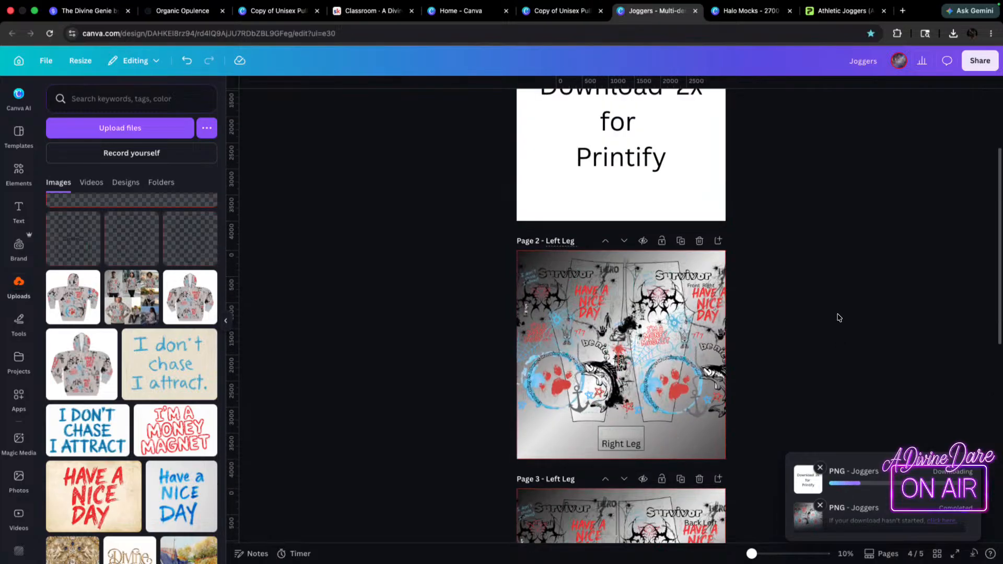
scroll(712, 260, down, 6)
scroll(712, 260, up, 10)
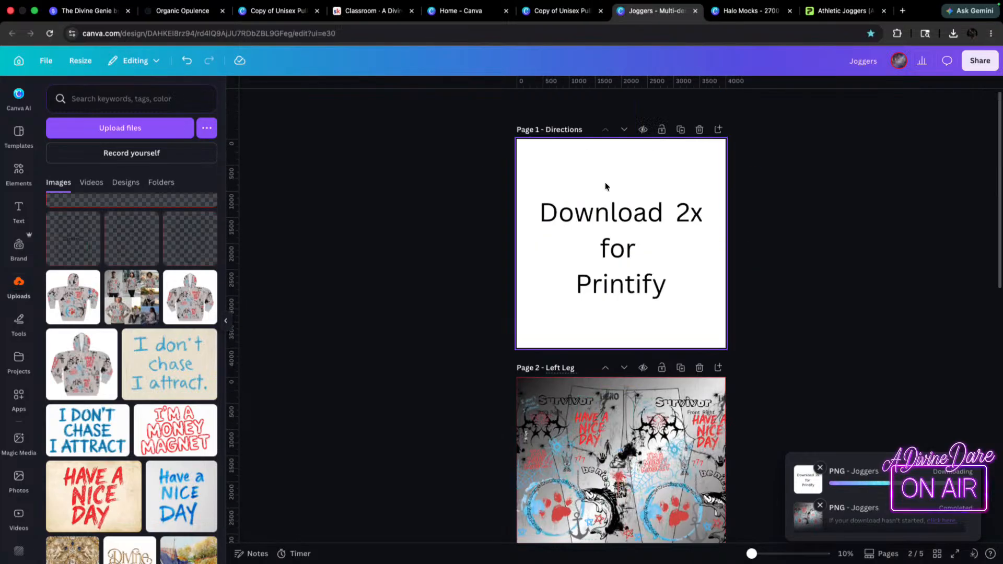
click(614, 185)
drag(615, 186, 615, 196)
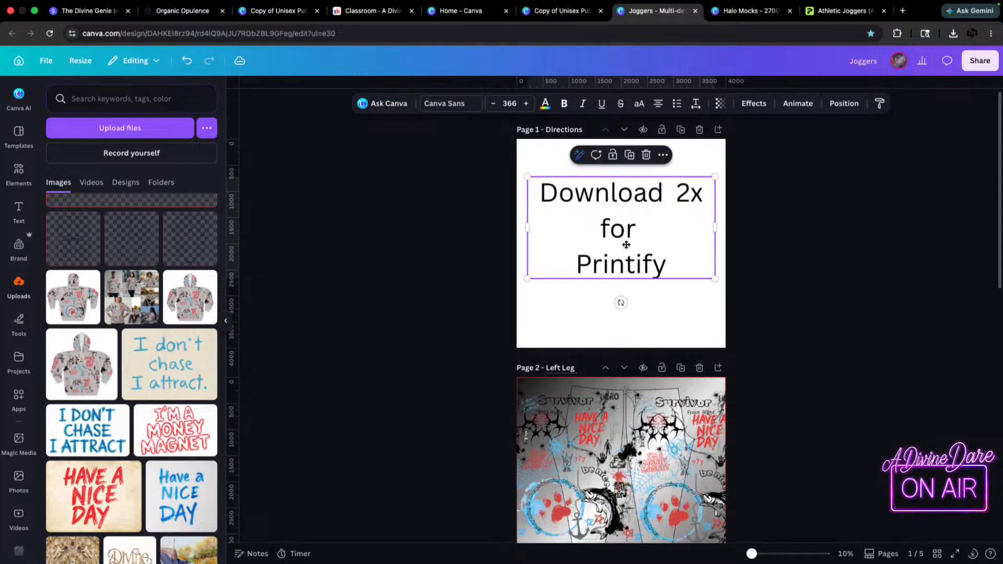
scroll(747, 312, down, 1)
scroll(747, 312, down, 3)
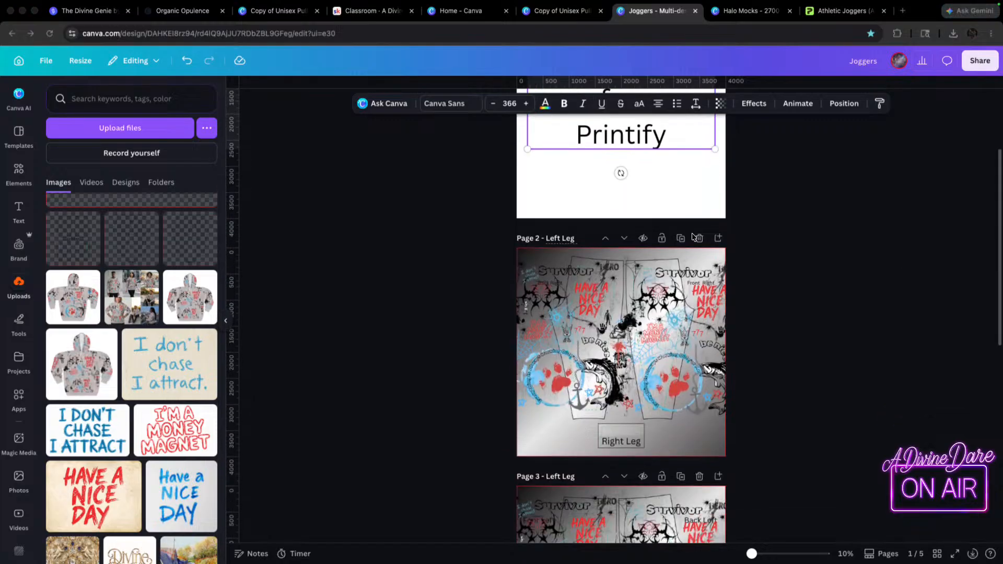
scroll(742, 266, up, 4)
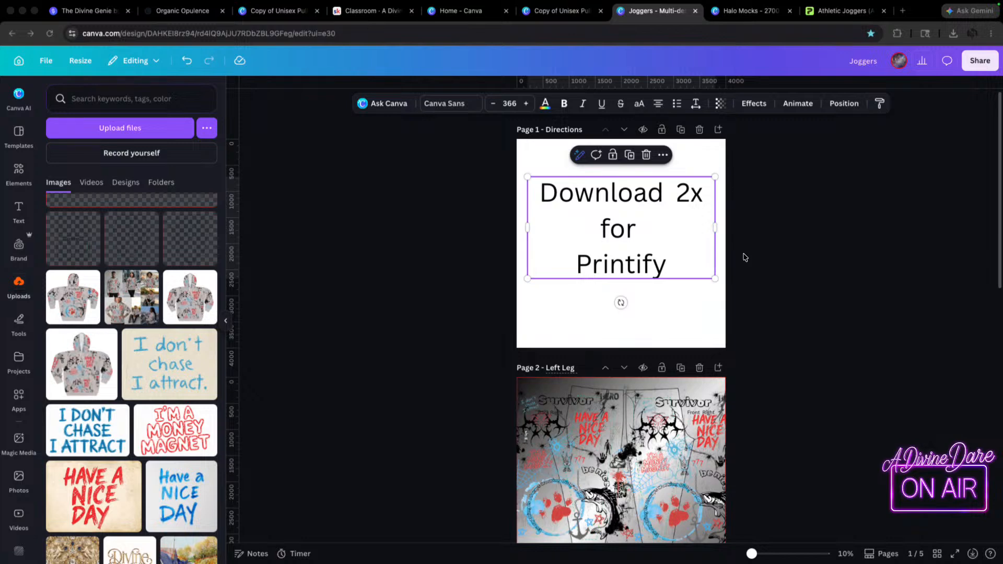
- Switch to the Athletic Joggers editor in Printify and add the downloaded Right Leg.png to the right leg print area
scroll(802, 243, down, 12)
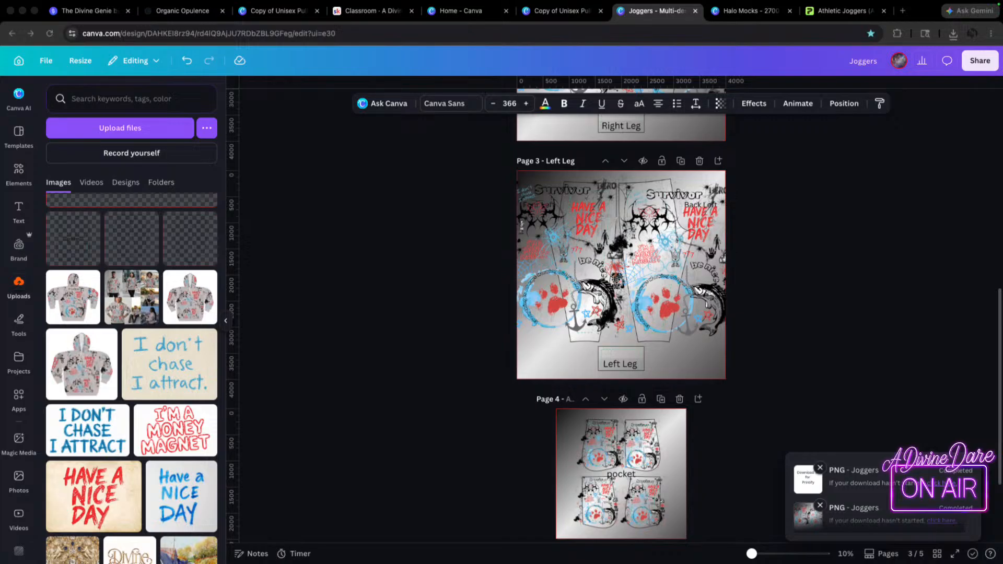
click(850, 11)
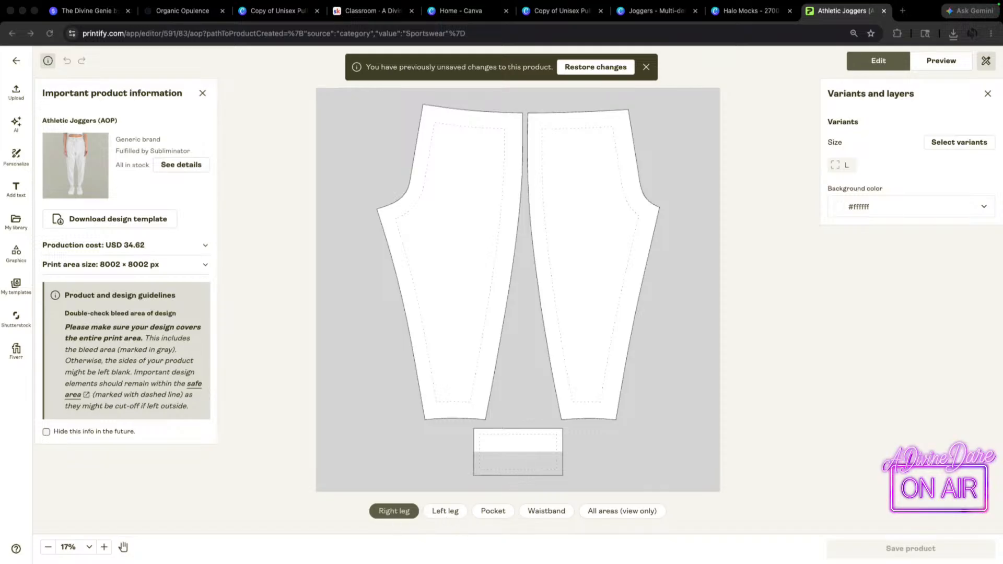
drag(987, 261, 491, 271)
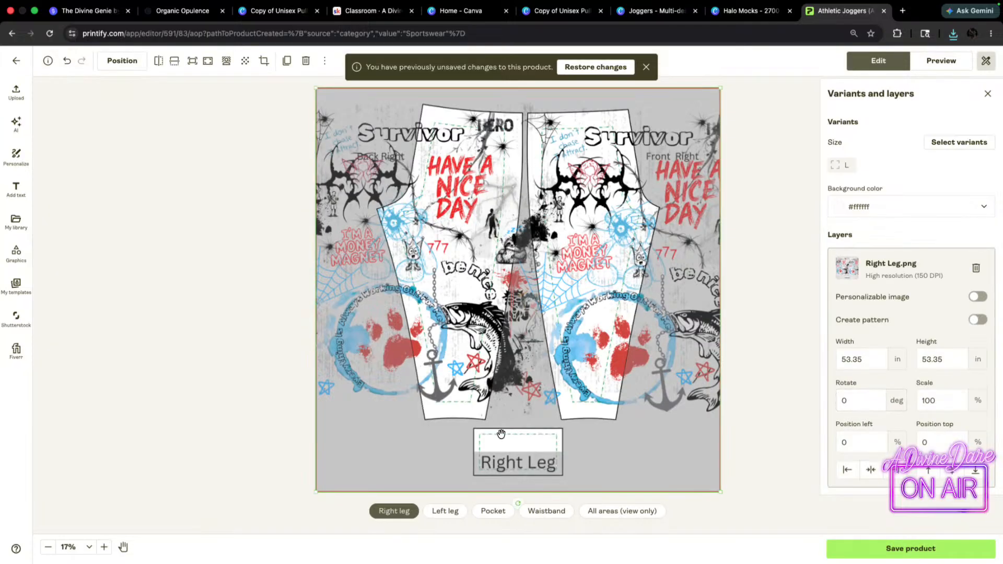
- Change the joggers' background color to a light gray, about #d3cfcf
click(877, 209)
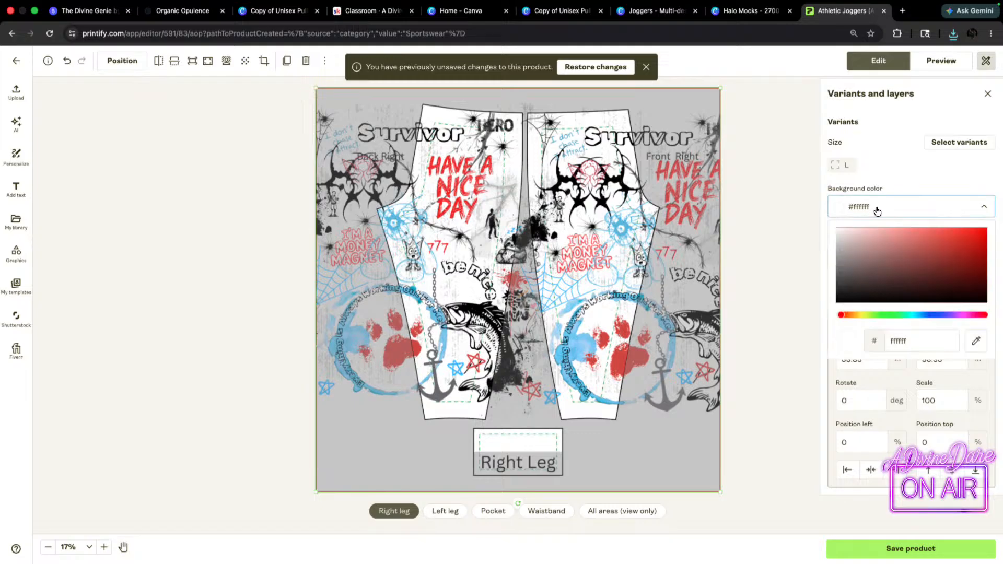
click(842, 209)
click(844, 209)
click(840, 238)
mouse_move(839, 243)
mouse_down()
mouse_move(840, 276)
mouse_move(942, 293)
mouse_move(864, 291)
mouse_move(883, 278)
mouse_move(842, 233)
mouse_move(836, 247)
mouse_up()
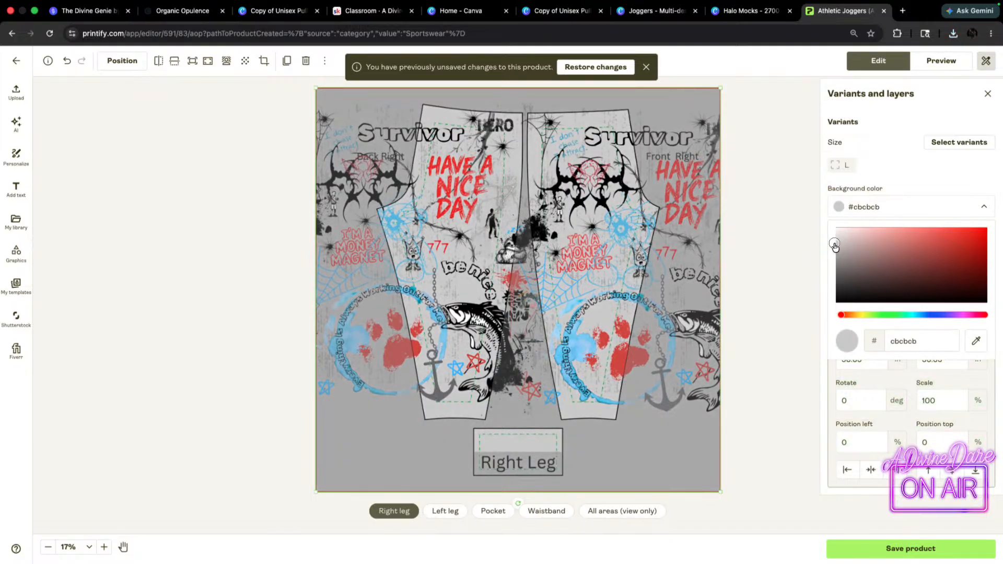
drag(835, 245, 839, 244)
- Open Printify in a new tab and open the Grunge Graffiti 'Have a Nice Day' Hoodie from the store's products for design editing
click(902, 11)
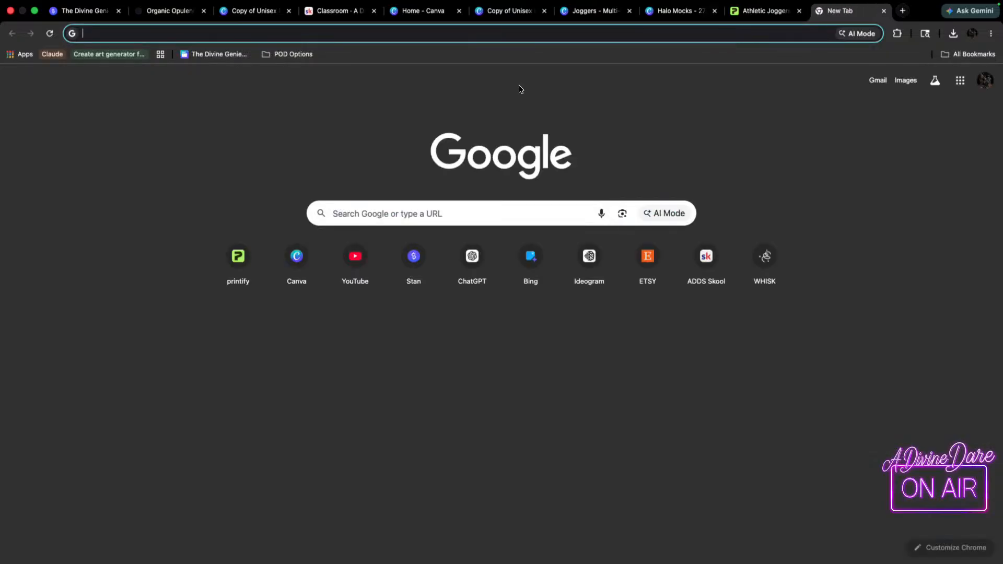
click(238, 242)
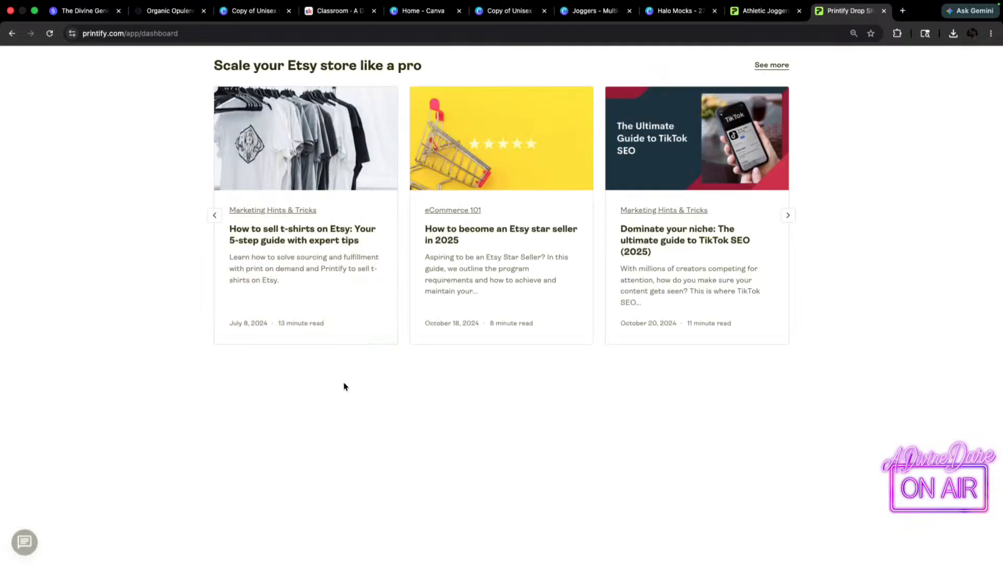
scroll(243, 411, down, 5)
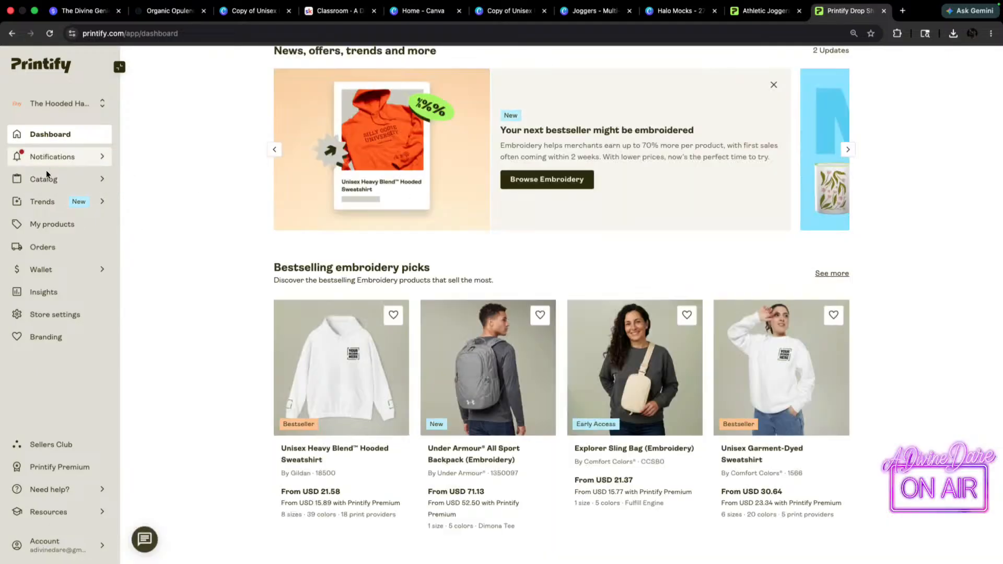
click(40, 224)
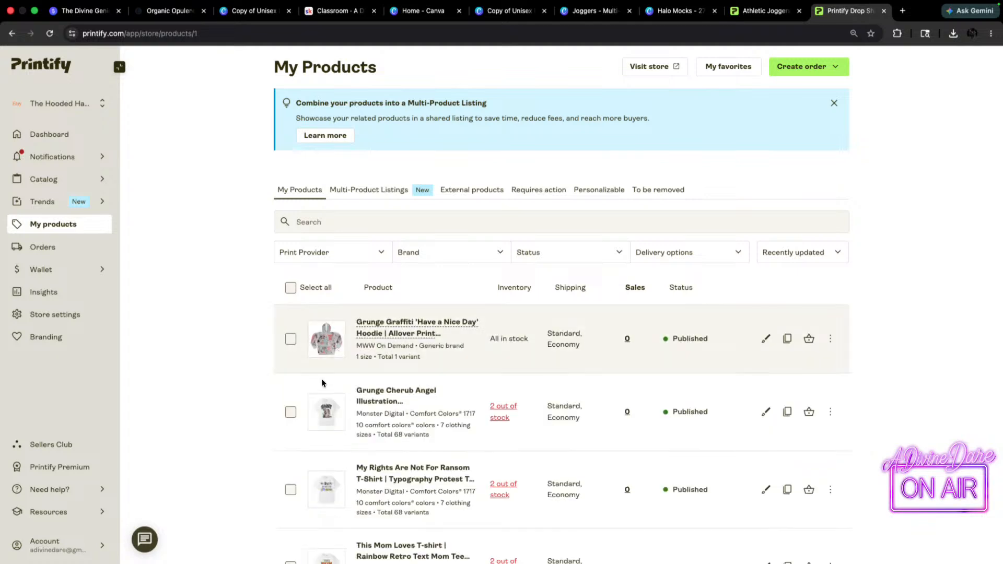
click(383, 326)
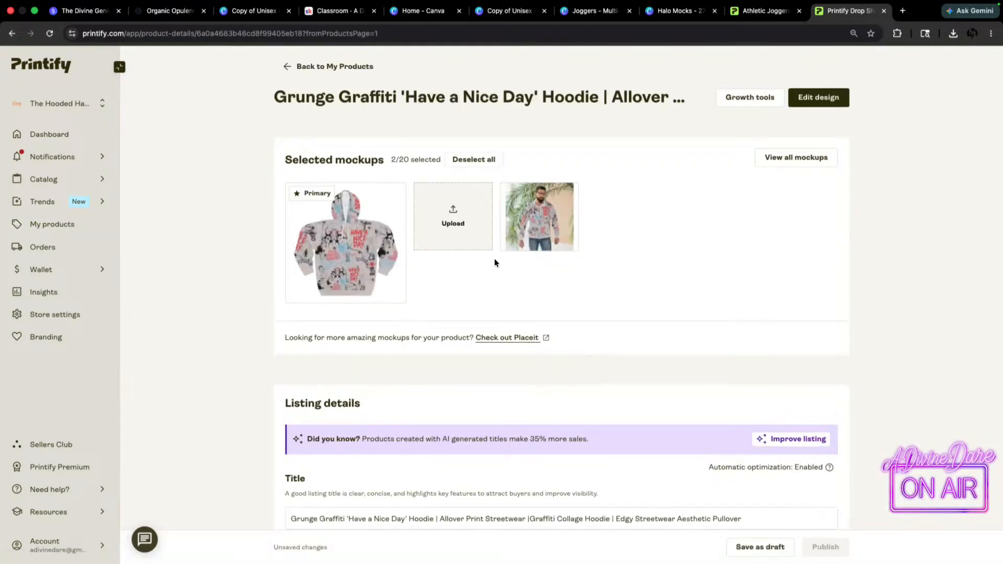
click(835, 99)
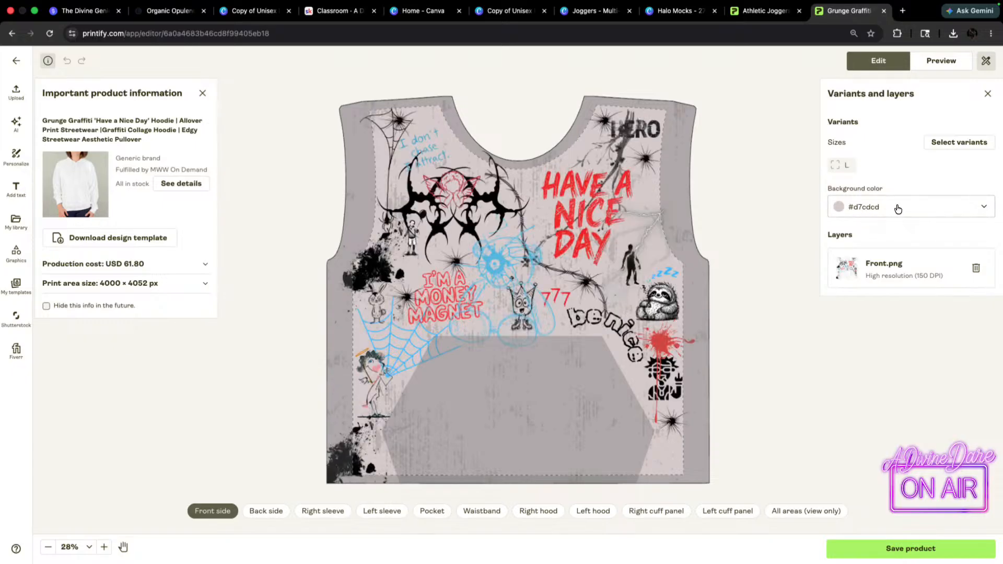
- Copy the hoodie's background color code d7cdcd
drag(882, 208, 855, 208)
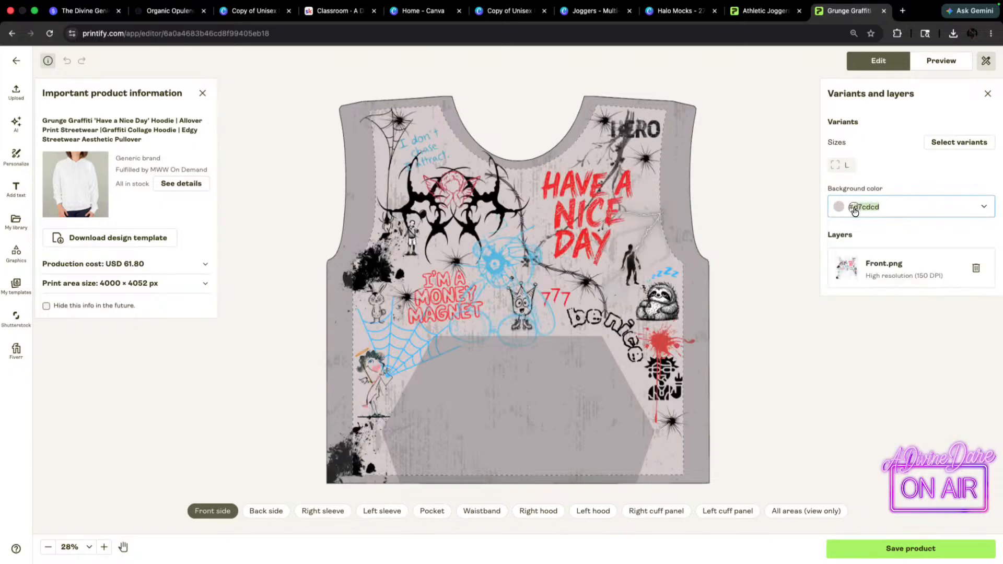
right_click(859, 207)
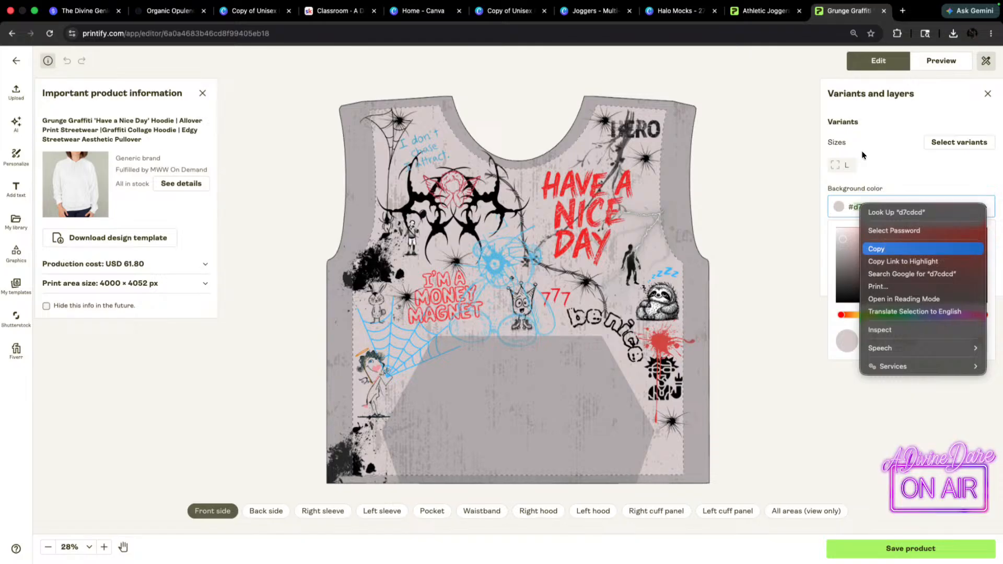
click(883, 249)
- Return to the joggers editor and try to select the background color code for replacement with the copied one
click(770, 12)
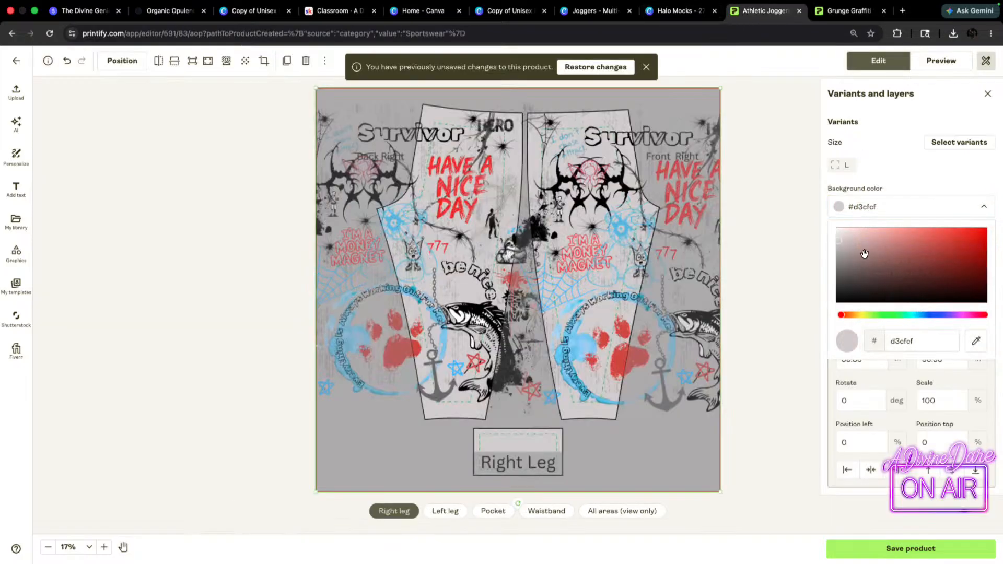
double_click(869, 207)
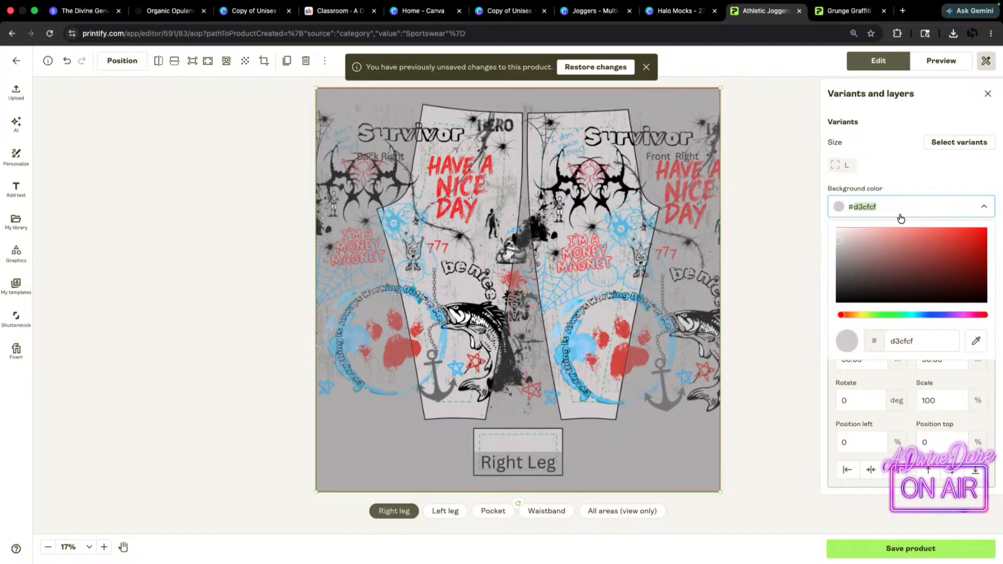
click(895, 208)
click(888, 206)
click(858, 209)
click(870, 208)
double_click(883, 208)
- Set the joggers' background color to the hoodie's color code d7cdcd
click(861, 11)
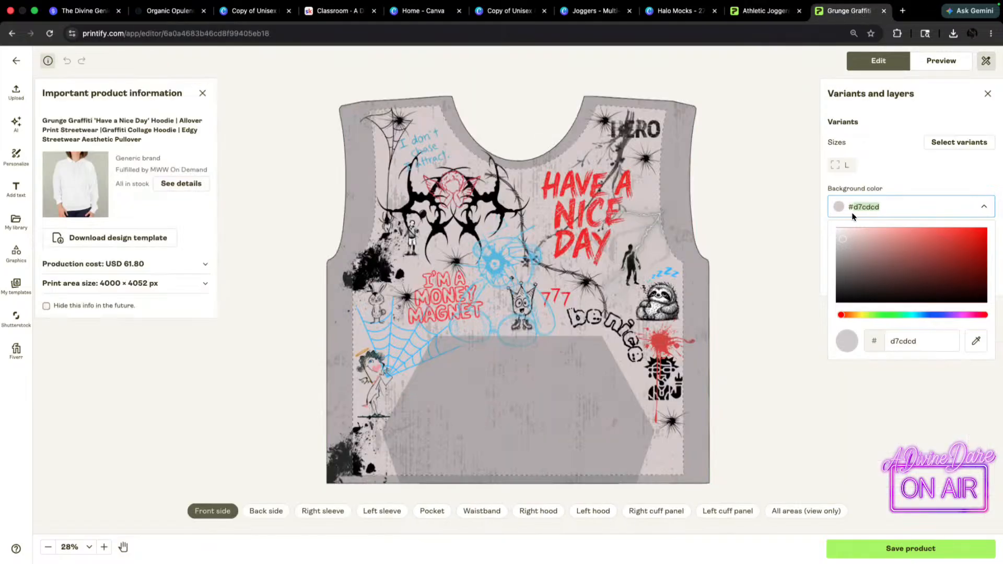
click(765, 11)
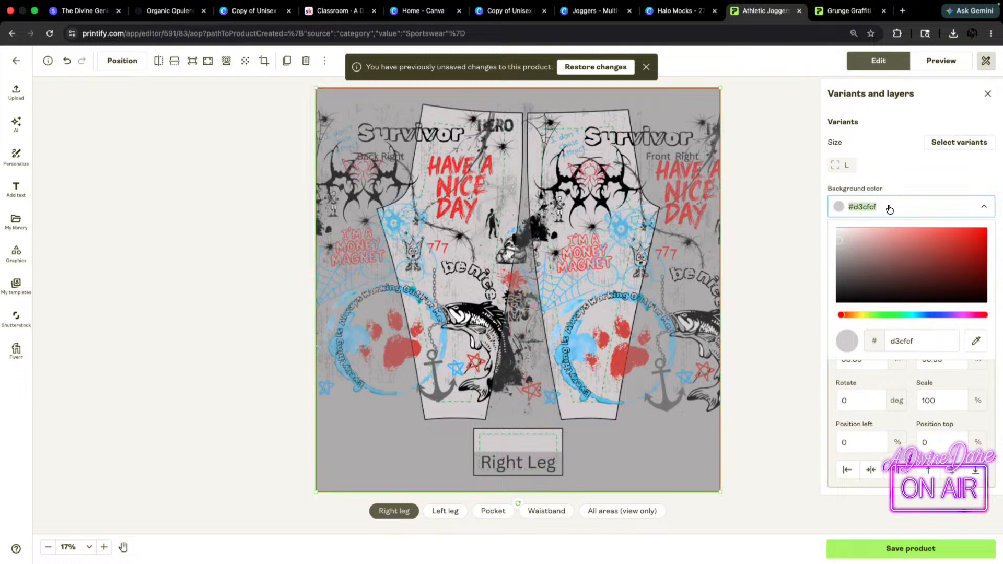
double_click(924, 349)
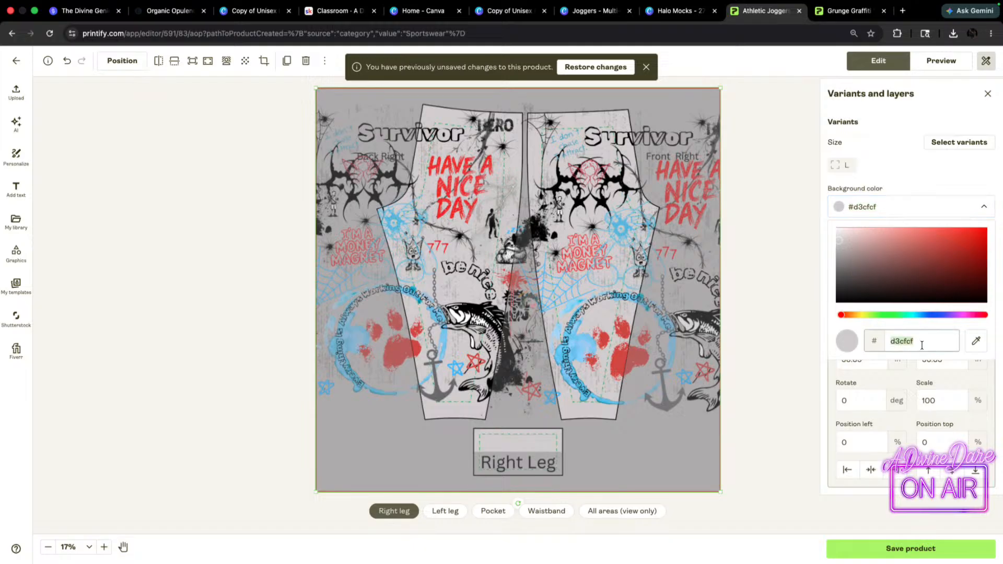
key(super+v)
- Recheck the hoodie design against the joggers and close the hoodie editor without saving
click(859, 11)
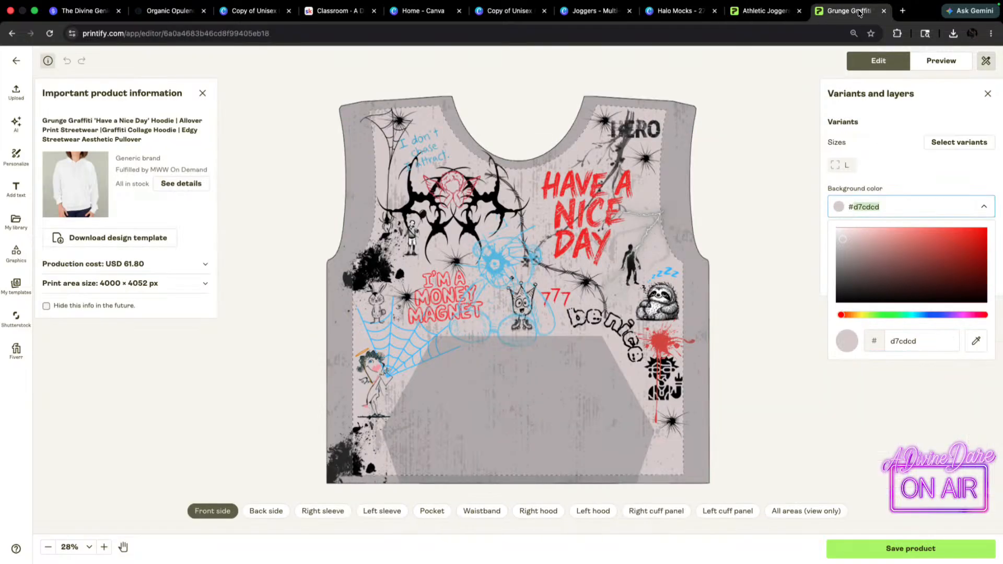
click(785, 11)
click(883, 15)
click(883, 11)
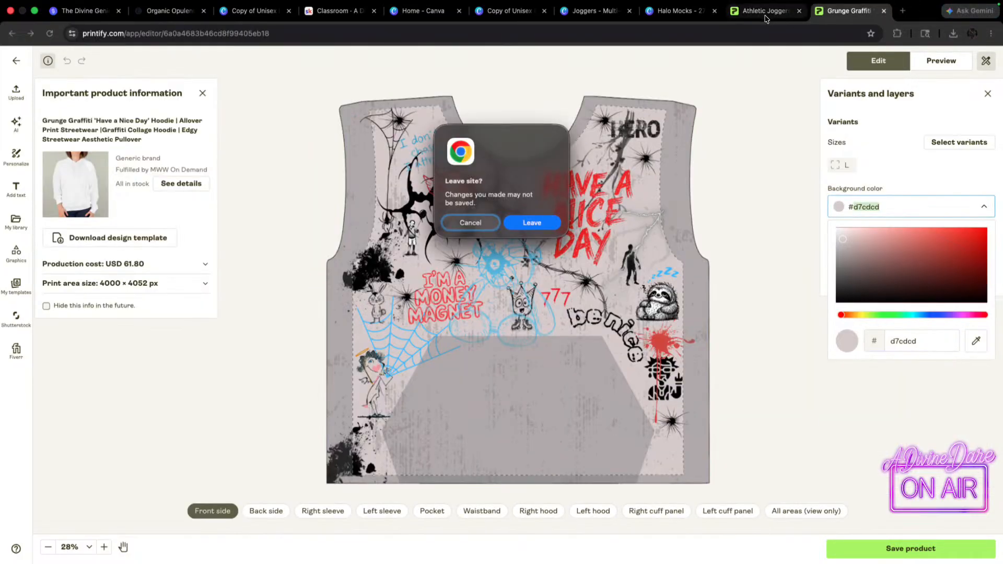
click(527, 223)
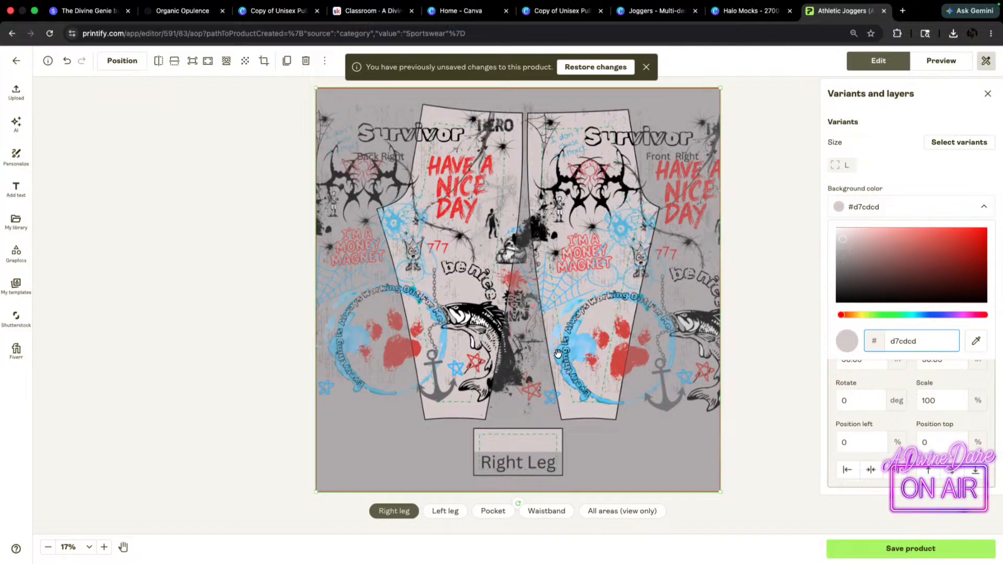
- Place Left Leg.png on the left leg, 4.png on the pocket, and the waistband artwork on the waistband area
click(445, 511)
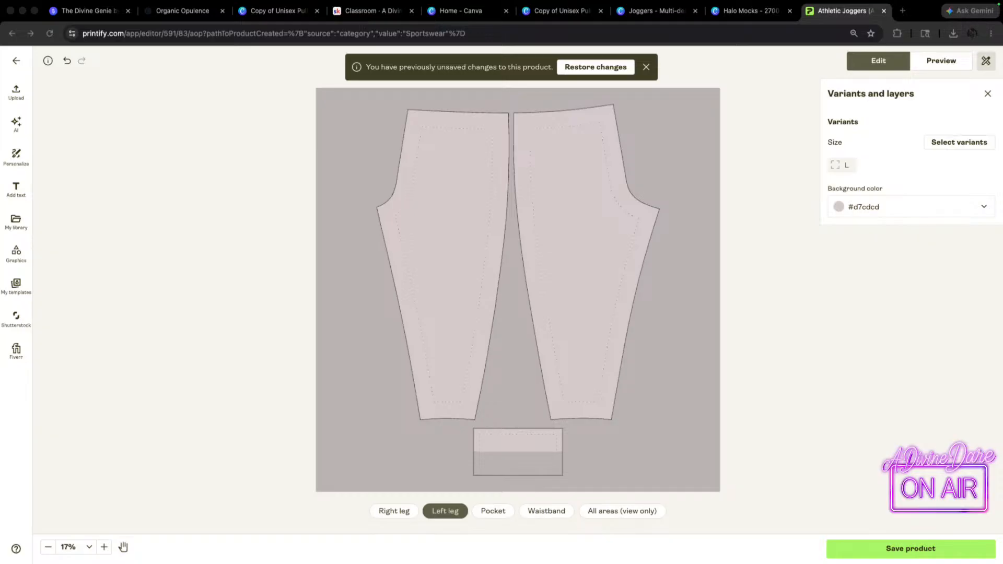
drag(789, 234, 525, 223)
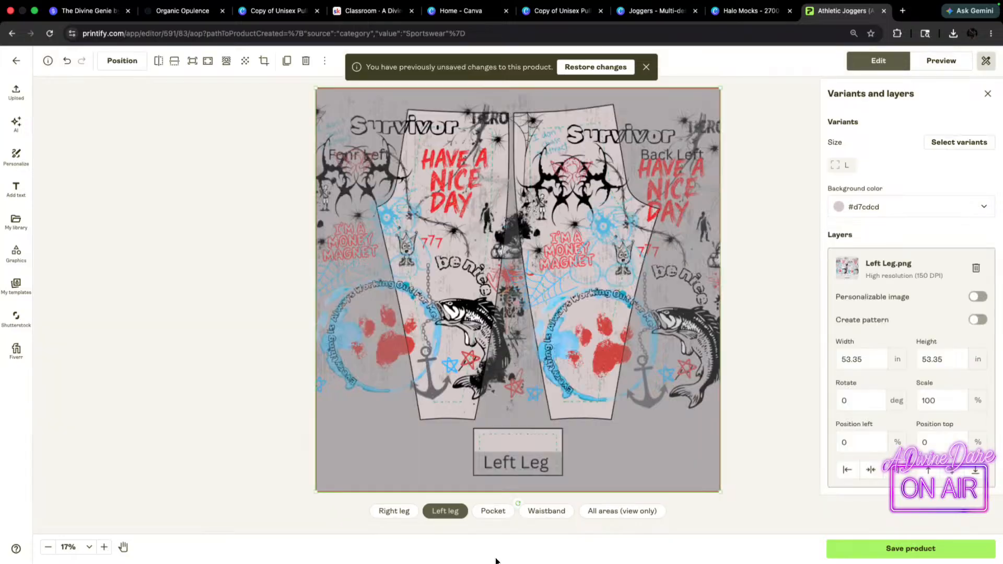
click(489, 513)
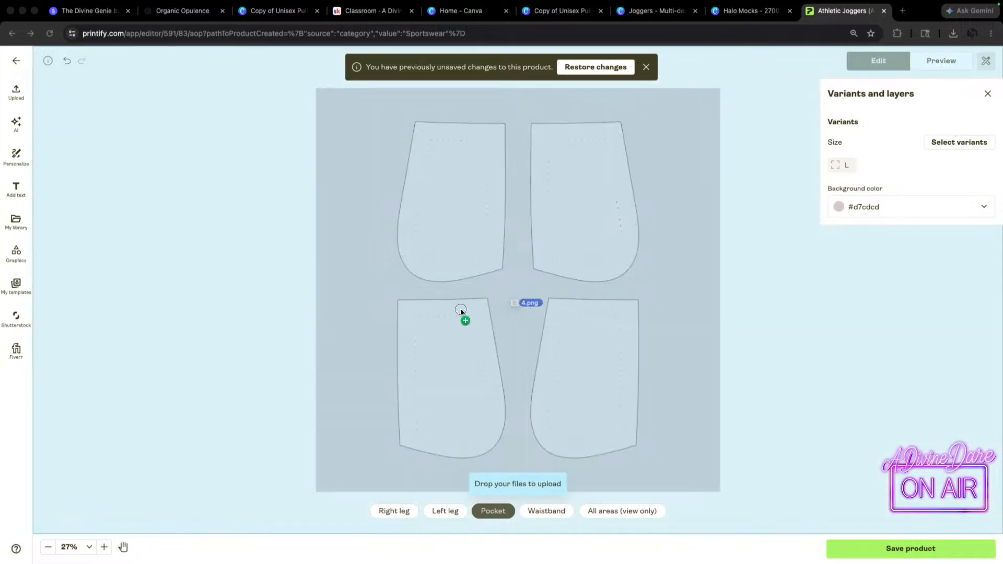
drag(460, 309, 524, 279)
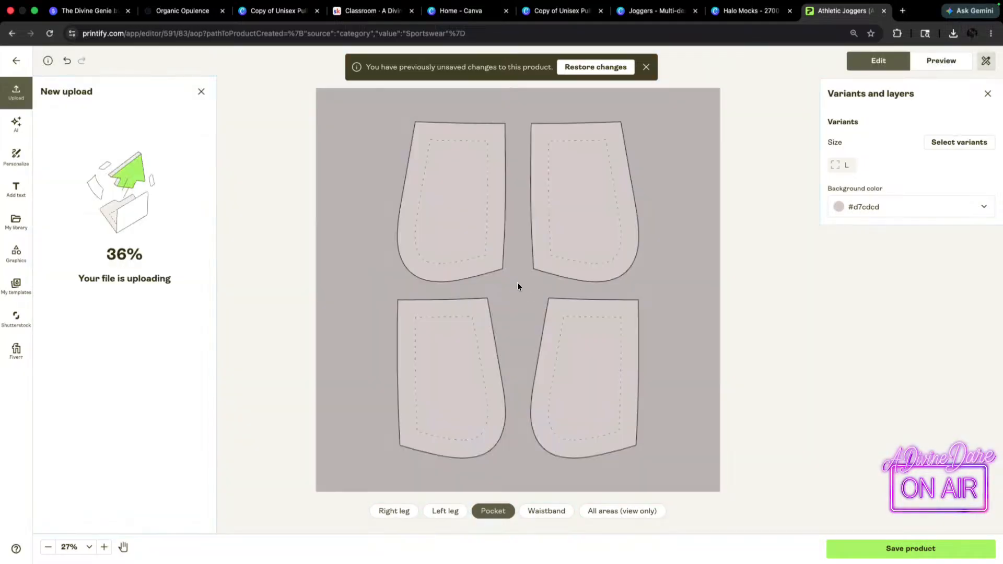
click(541, 512)
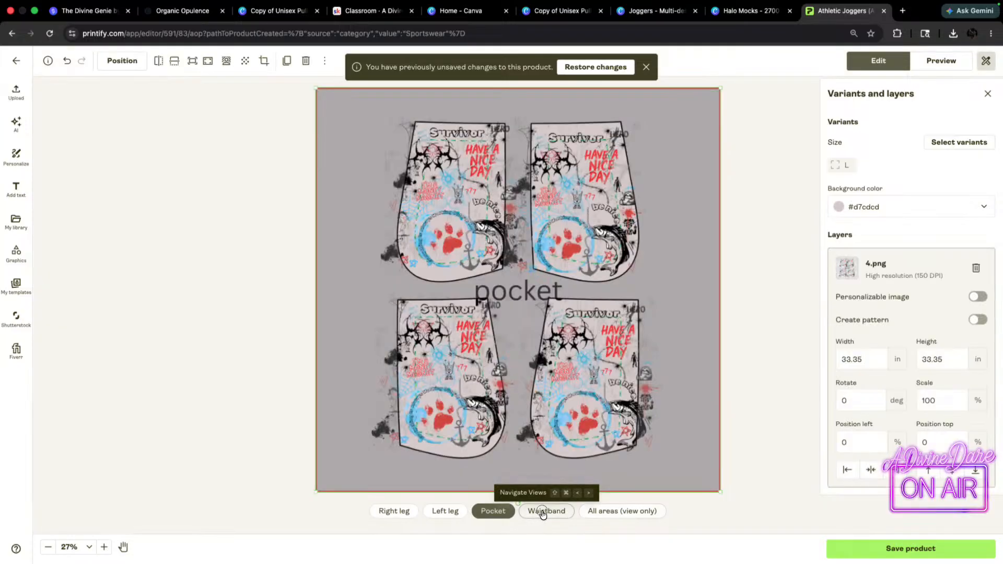
drag(693, 279, 513, 297)
- Check the artwork across all print areas and preview the joggers in the Front, Back and Man Front mockups
click(601, 511)
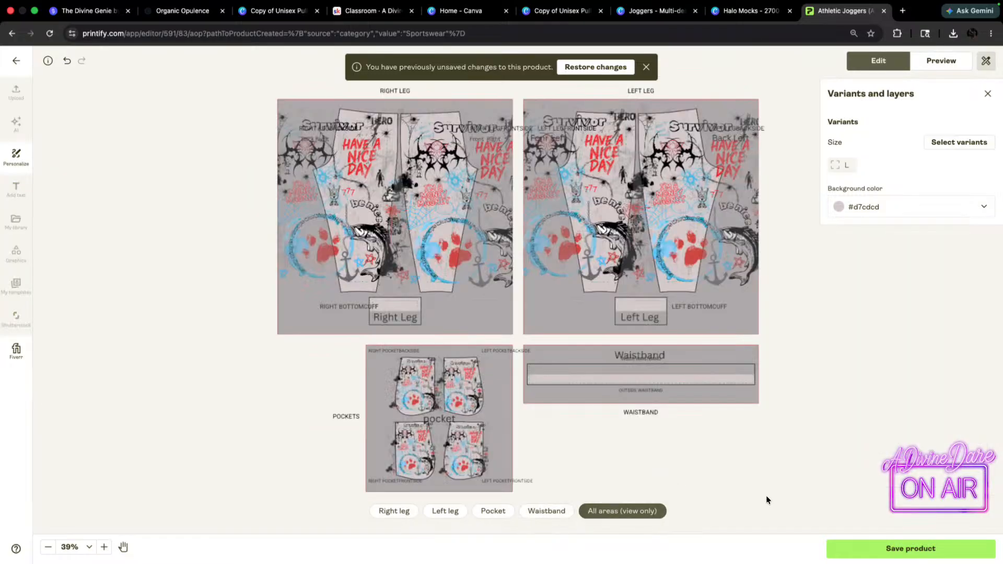
click(942, 60)
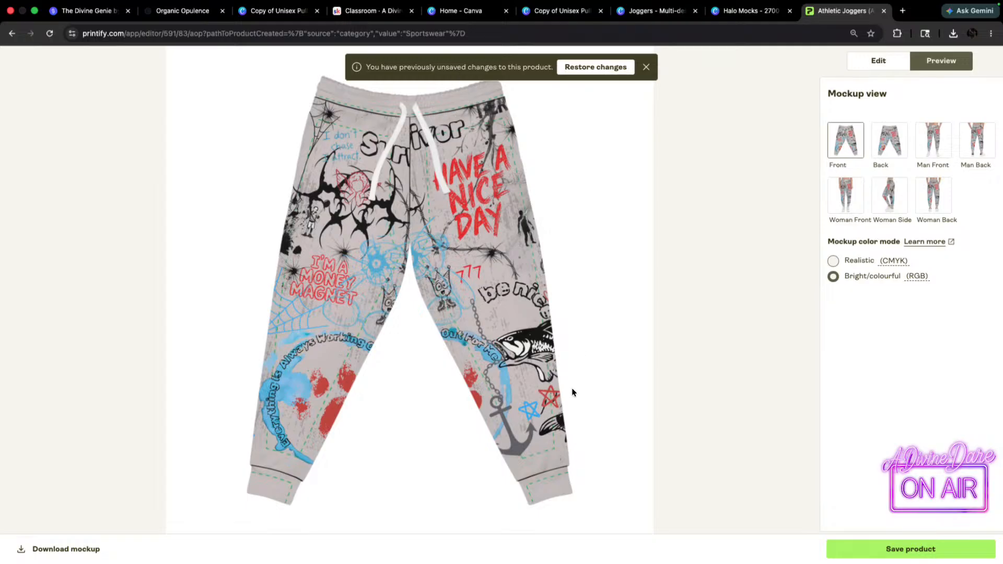
click(894, 135)
click(946, 137)
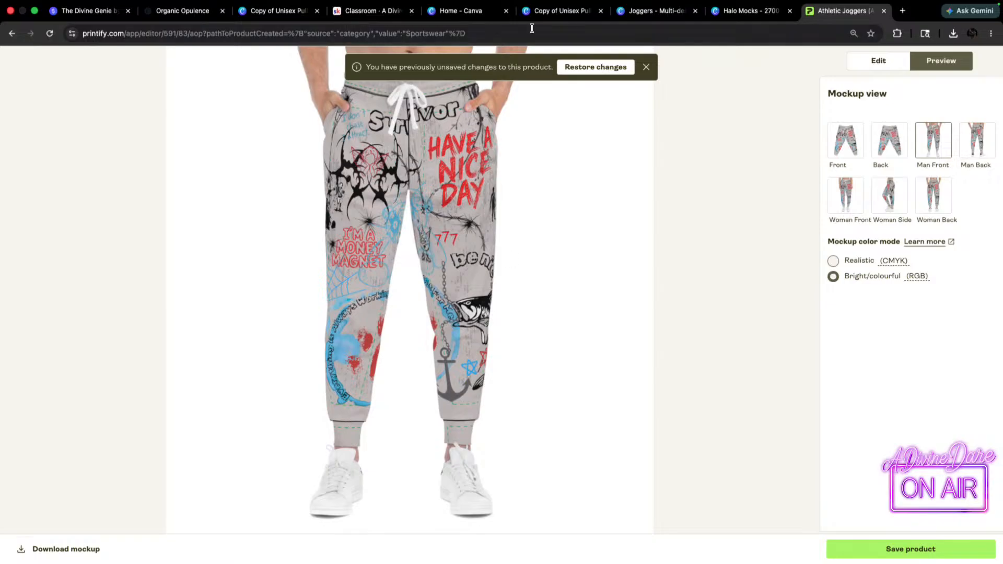
- Switch to the Joggers design in Canva and shift the front-right artwork group toward the back-right group on page 2
click(655, 11)
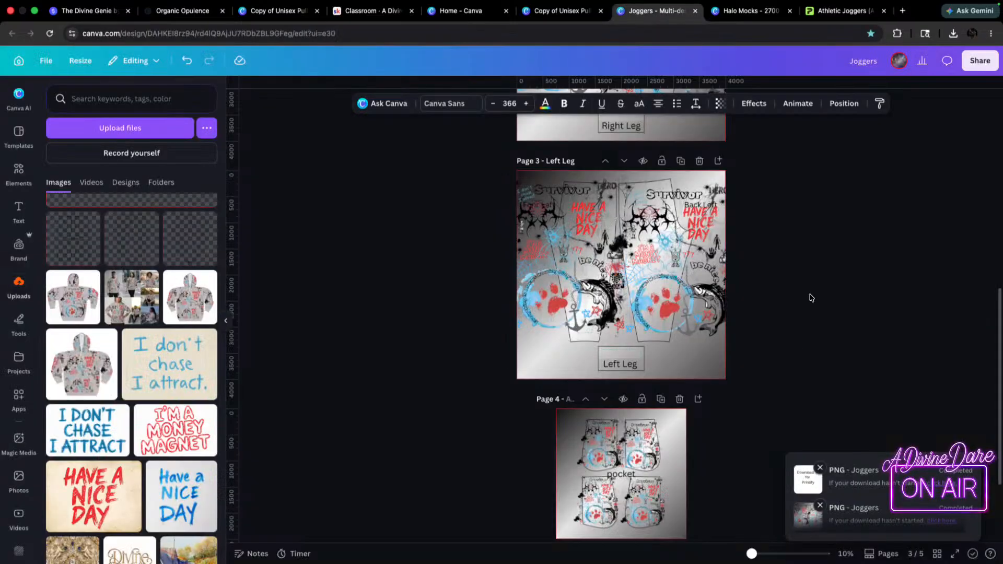
scroll(777, 309, up, 1)
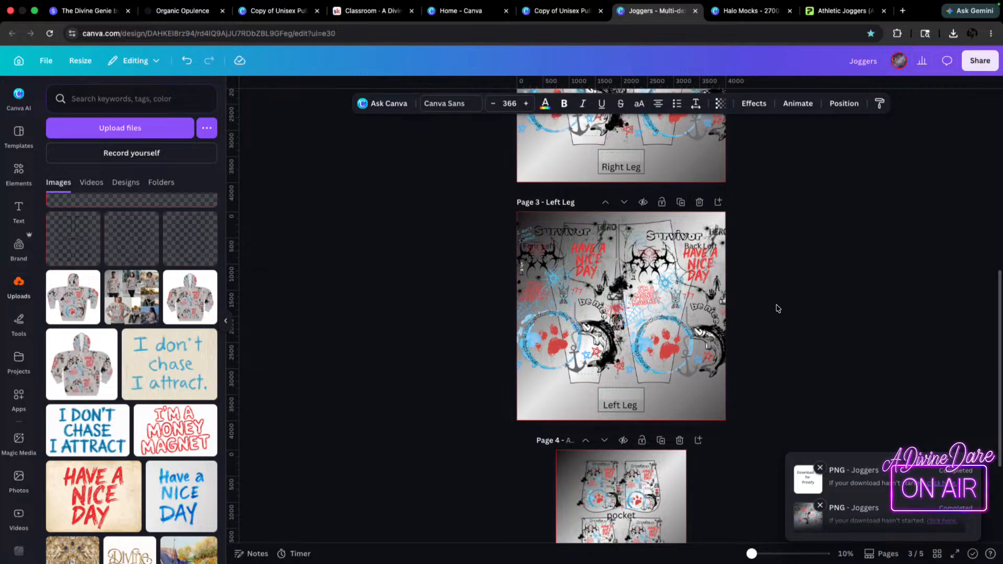
scroll(767, 288, up, 8)
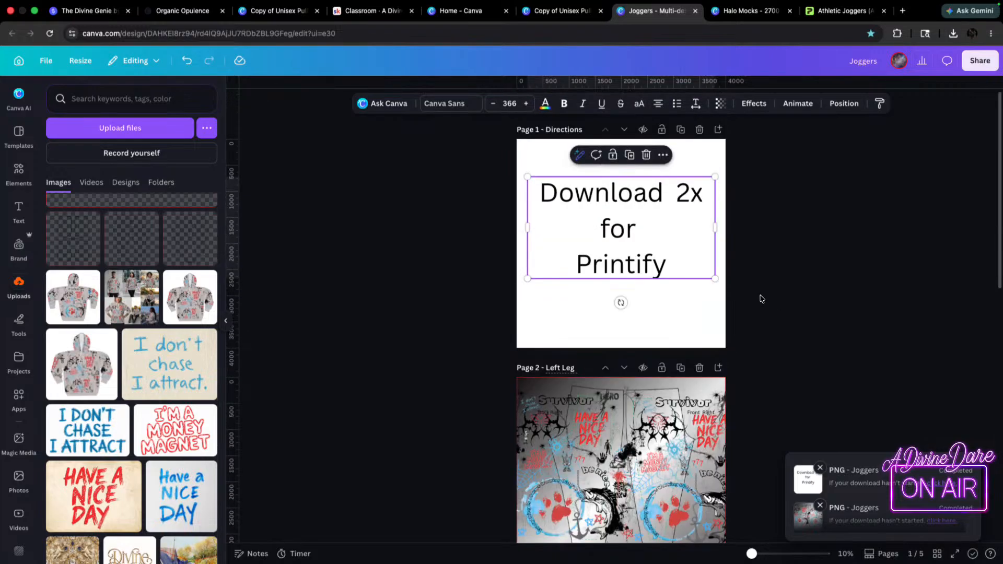
scroll(767, 301, down, 5)
scroll(738, 336, up, 5)
scroll(573, 312, down, 3)
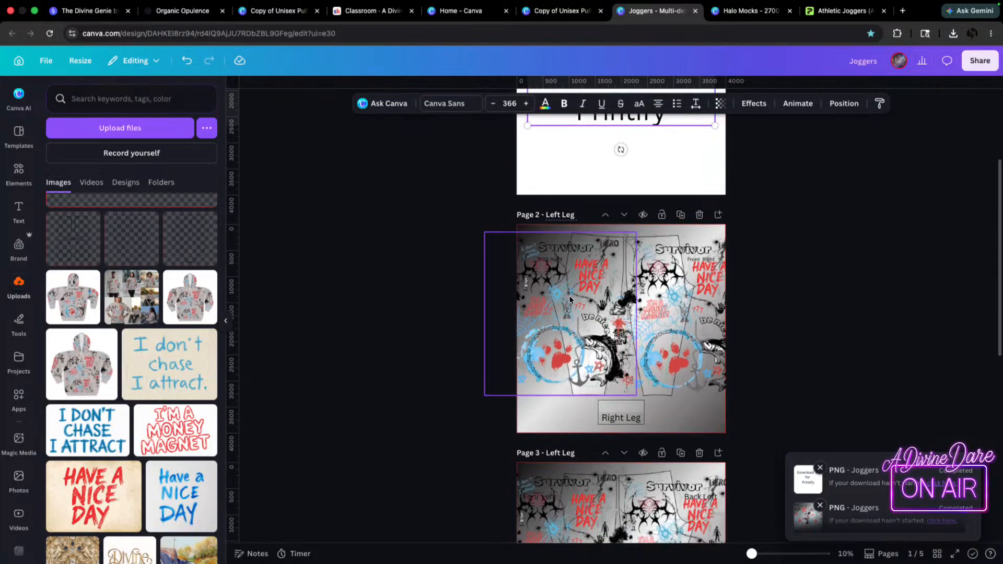
drag(590, 298, 713, 283)
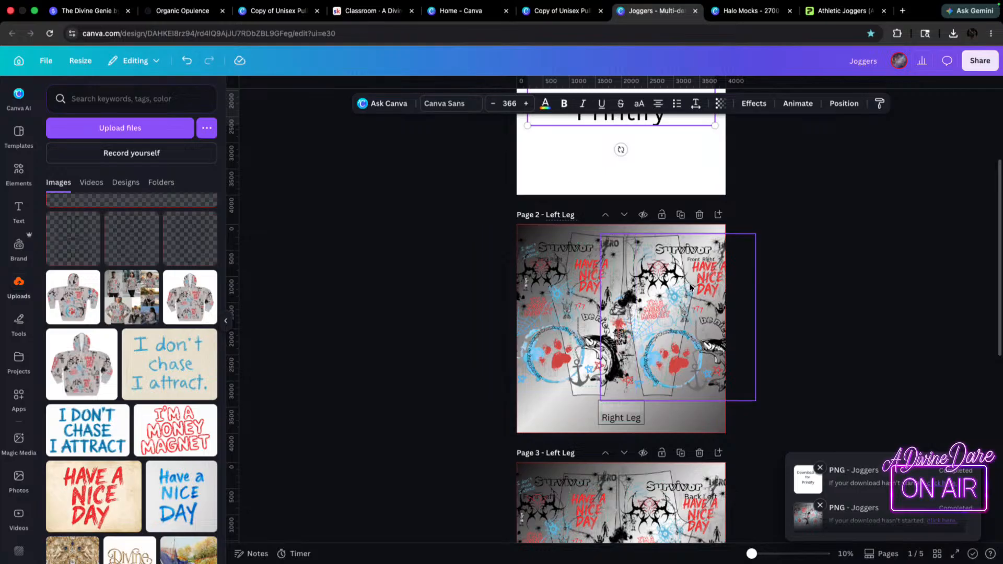
key(ctrl+z)
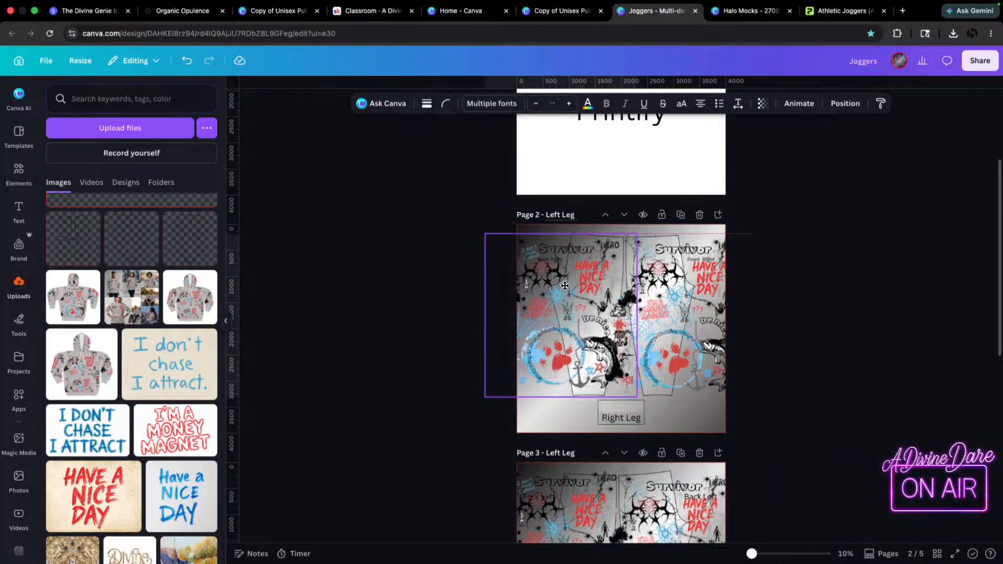
drag(565, 286, 670, 299)
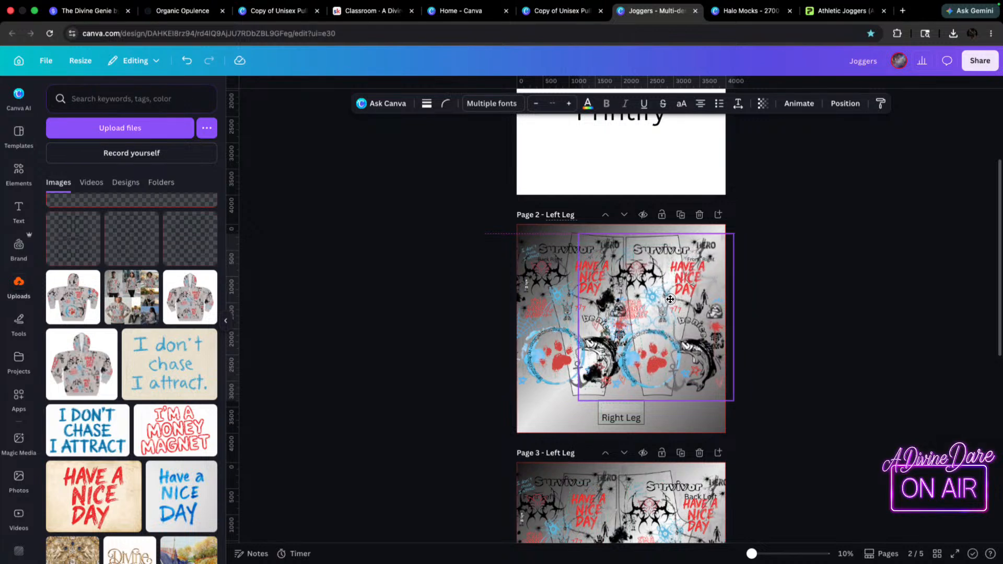
drag(670, 299, 670, 299)
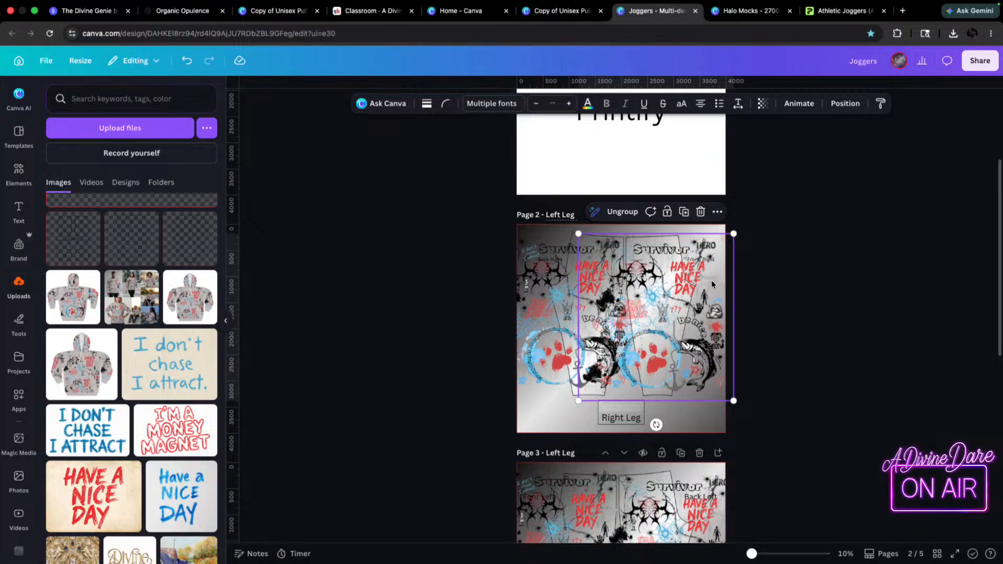
- Adjust the spacing of the two artwork groups on page 2, moving the front-right group slightly away from the back-right one
mouse_move(710, 285)
mouse_down()
mouse_move(720, 285)
mouse_move(700, 284)
mouse_up()
mouse_move(542, 277)
mouse_down()
mouse_move(560, 271)
mouse_move(540, 271)
mouse_up()
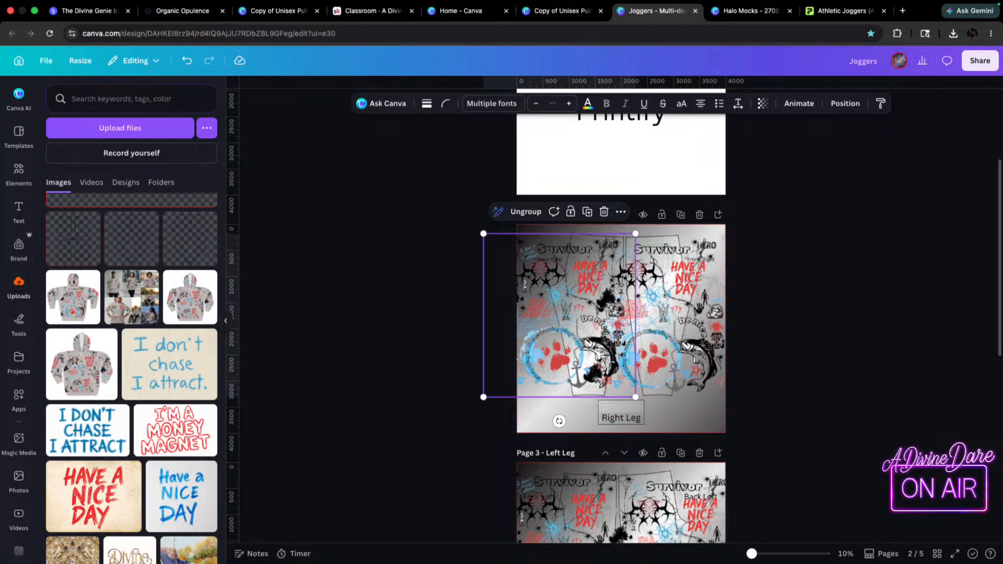
mouse_move(682, 272)
mouse_down()
mouse_move(705, 272)
mouse_move(694, 273)
mouse_up()
scroll(682, 264, up, 3)
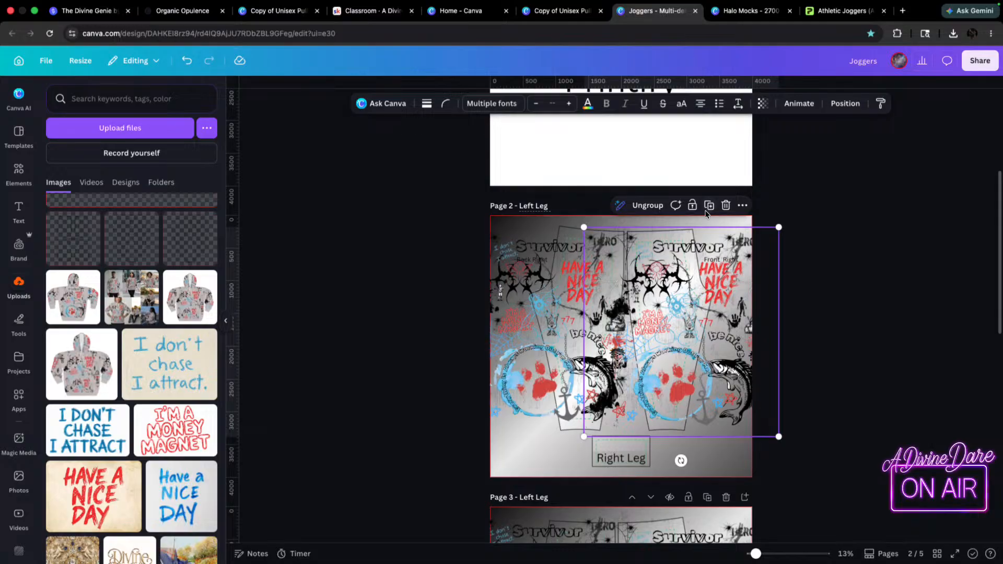
- Nudge the back-right and front-right artwork groups on page 2 closer together over the leg outlines
click(528, 291)
drag(528, 290, 538, 292)
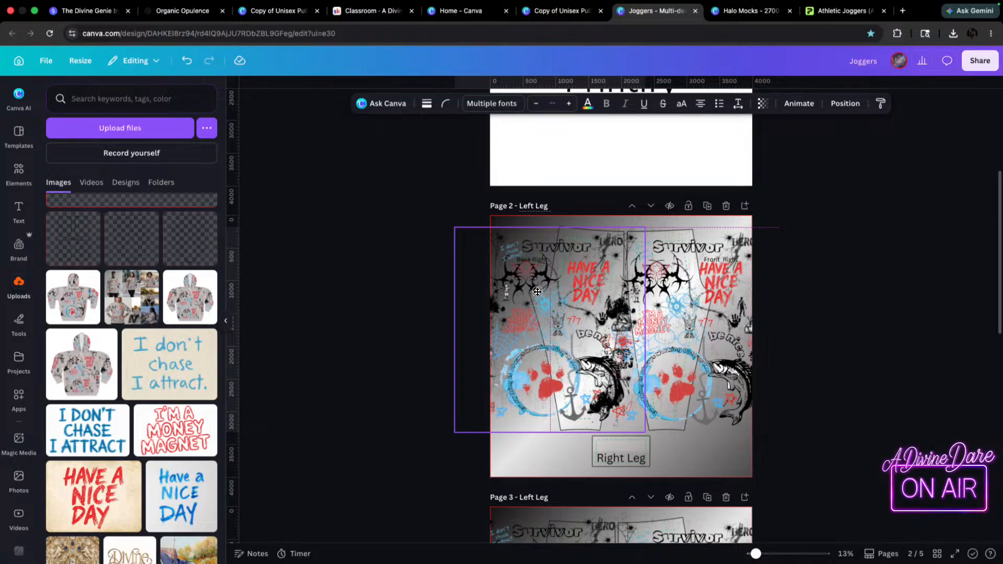
mouse_move(538, 292)
mouse_down()
mouse_move(555, 291)
mouse_move(545, 291)
mouse_up()
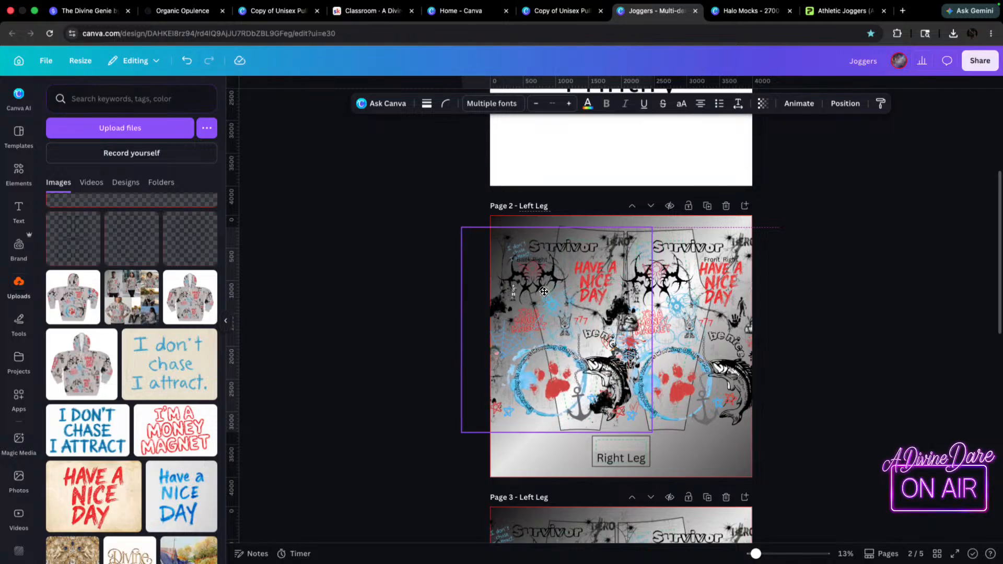
mouse_move(545, 291)
mouse_down()
mouse_move(558, 292)
mouse_move(542, 292)
mouse_up()
drag(688, 277, 680, 277)
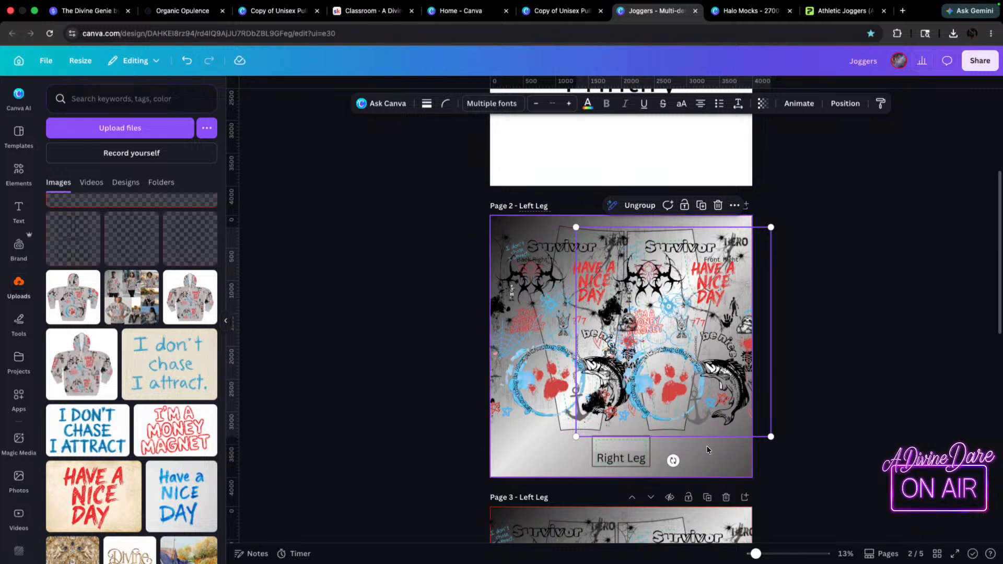
- Hide the right leg template outline layer on page 2 by setting its transparency to 0
click(845, 104)
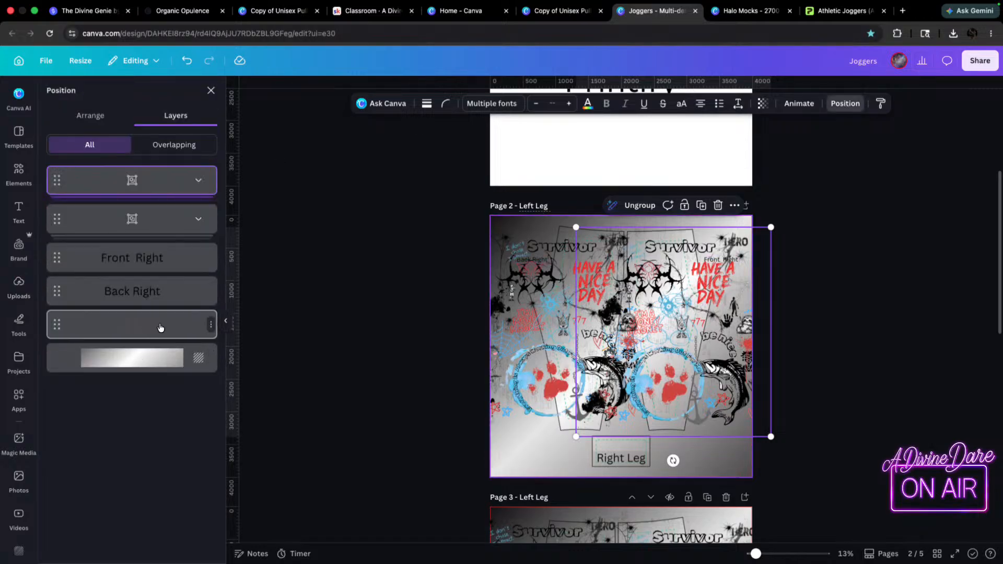
click(120, 327)
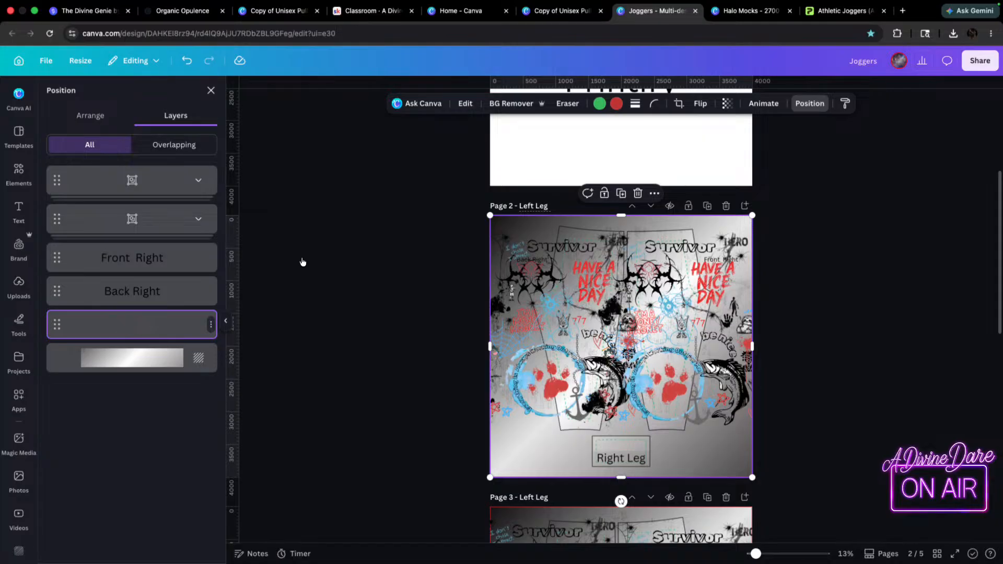
click(728, 104)
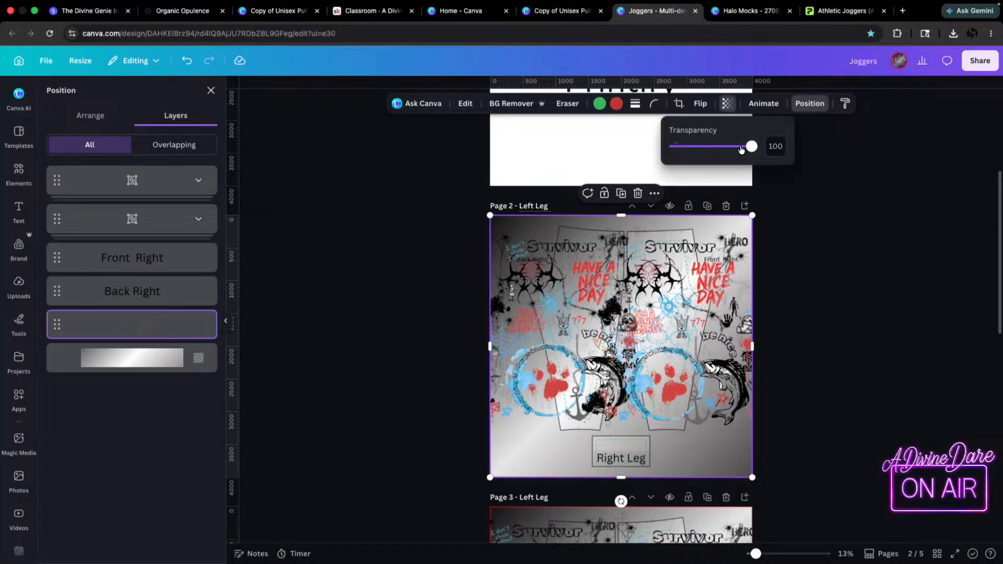
drag(746, 150, 560, 152)
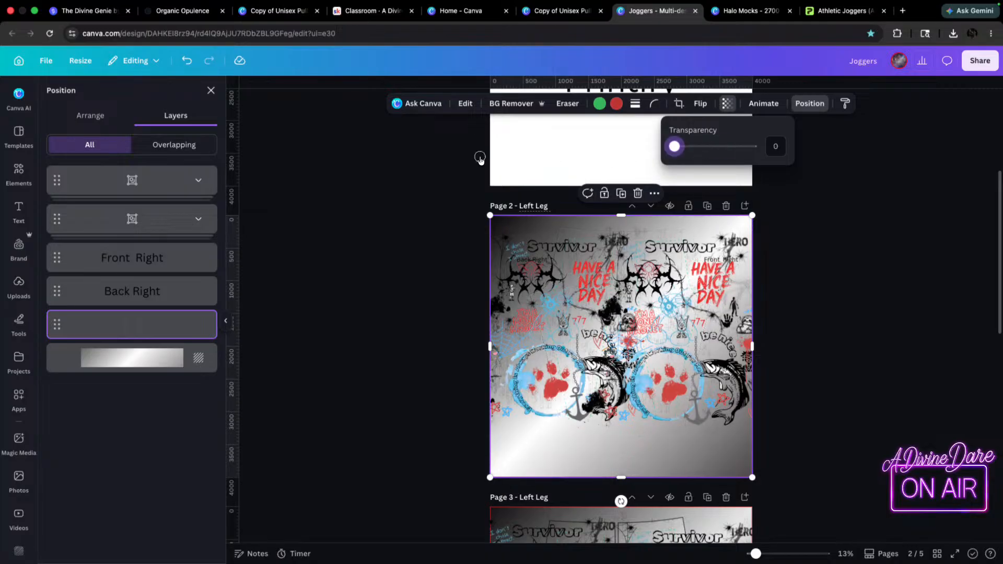
- Move the two artwork groups on page 3 closer together over the left leg template
scroll(793, 246, down, 5)
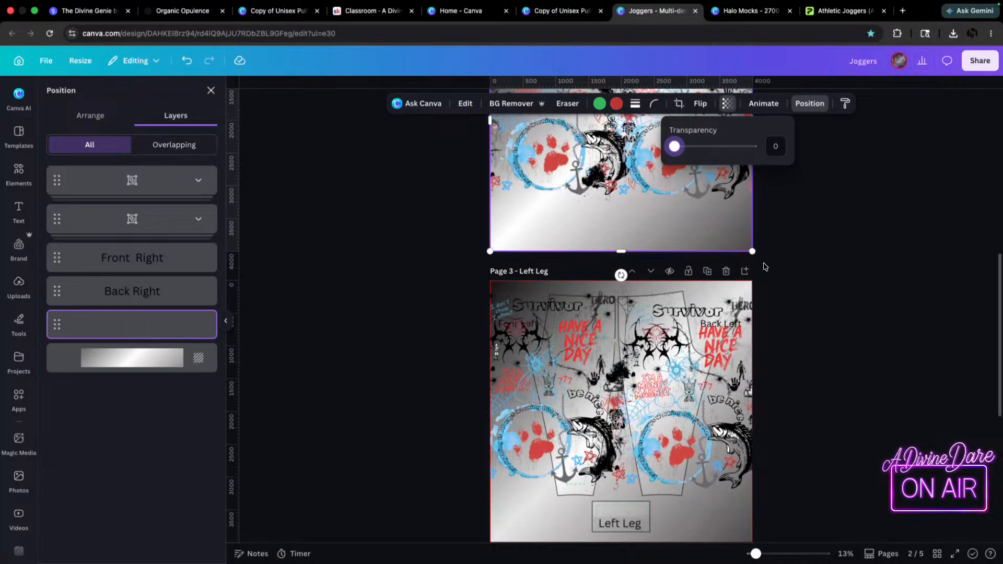
mouse_move(559, 355)
mouse_down()
mouse_move(477, 359)
mouse_move(567, 359)
mouse_up()
click(744, 329)
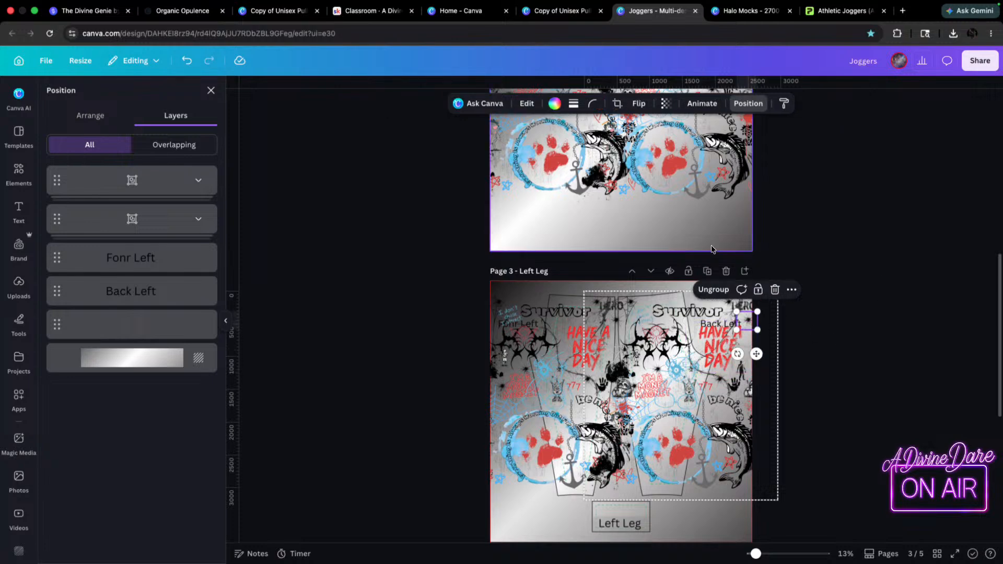
click(350, 360)
drag(724, 318, 712, 317)
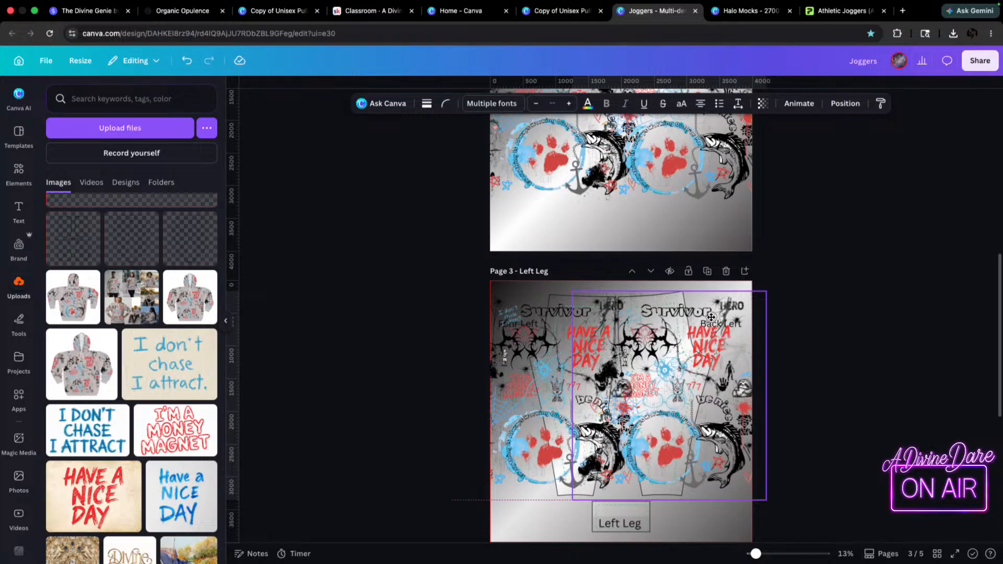
drag(711, 317, 709, 317)
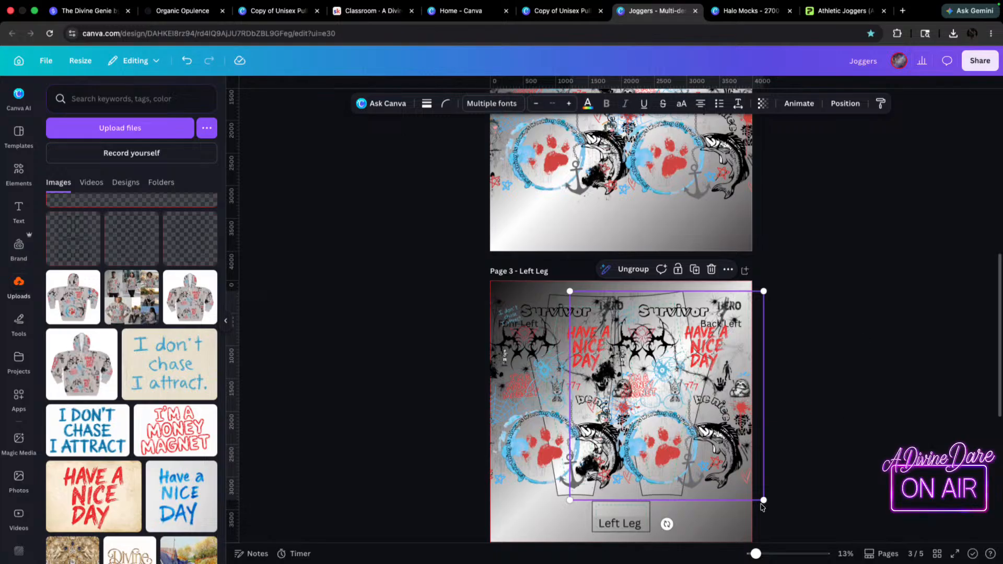
- Hide the left leg template outline layer on page 3 by setting its transparency to 0
scroll(823, 366, down, 2)
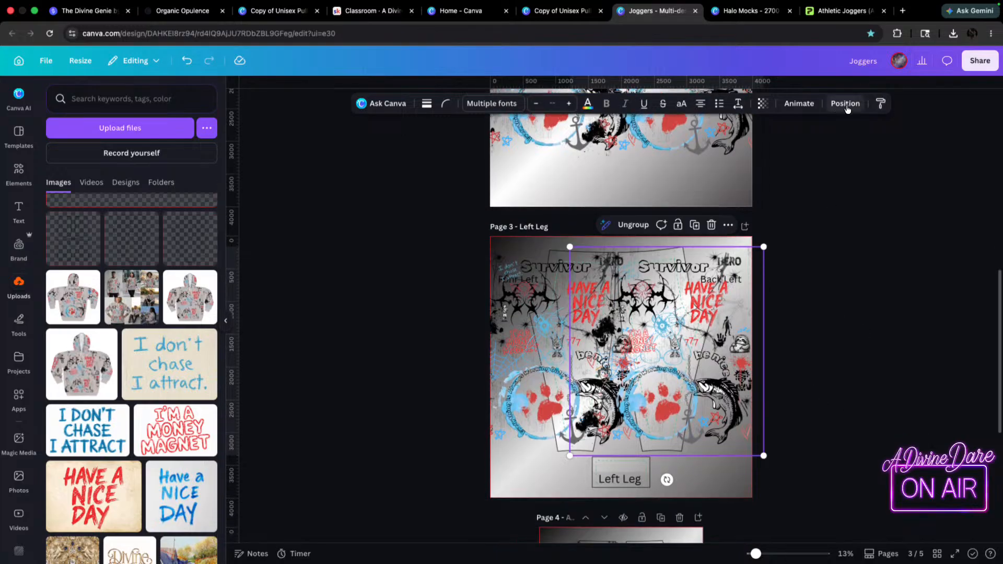
click(847, 104)
click(145, 323)
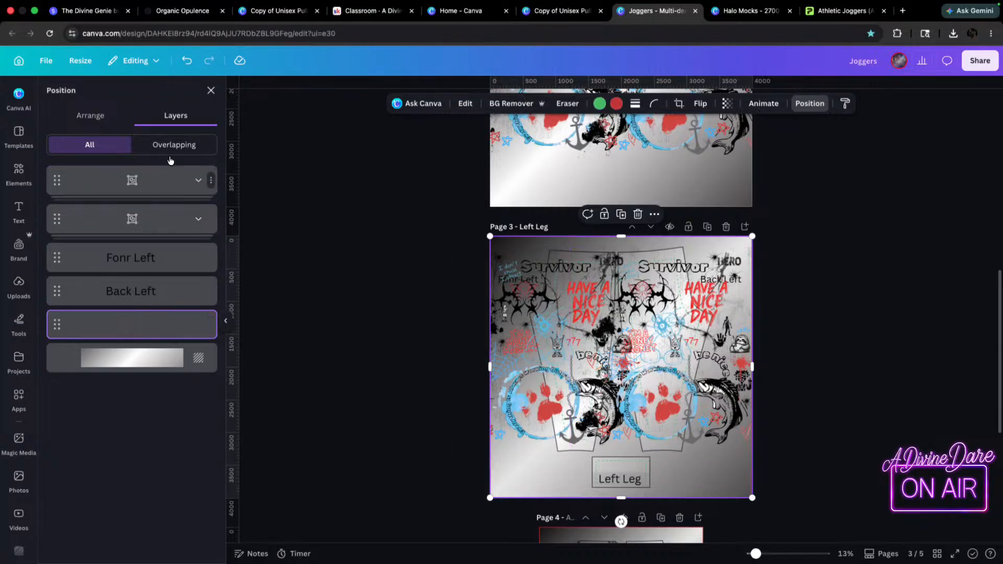
click(727, 104)
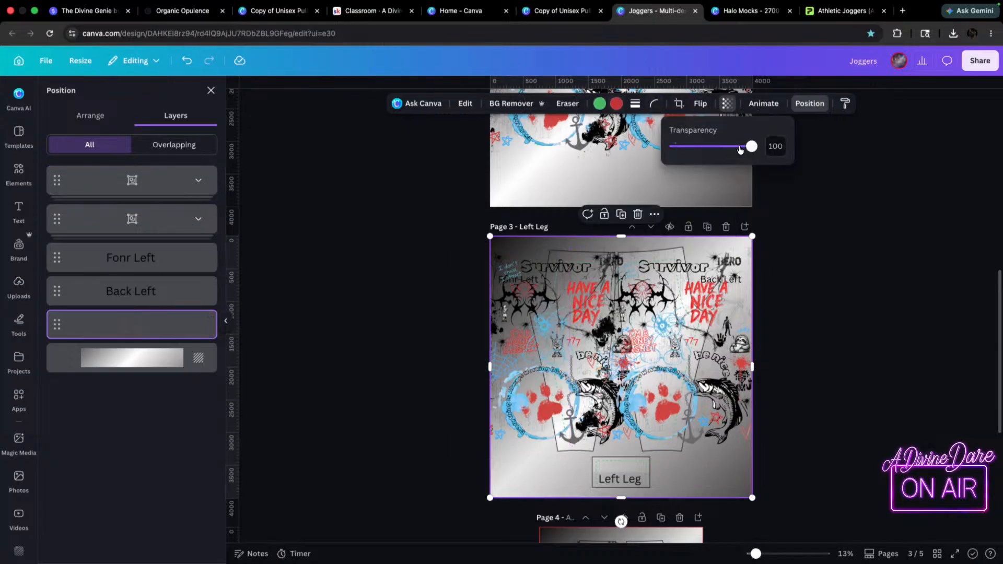
drag(740, 150, 674, 147)
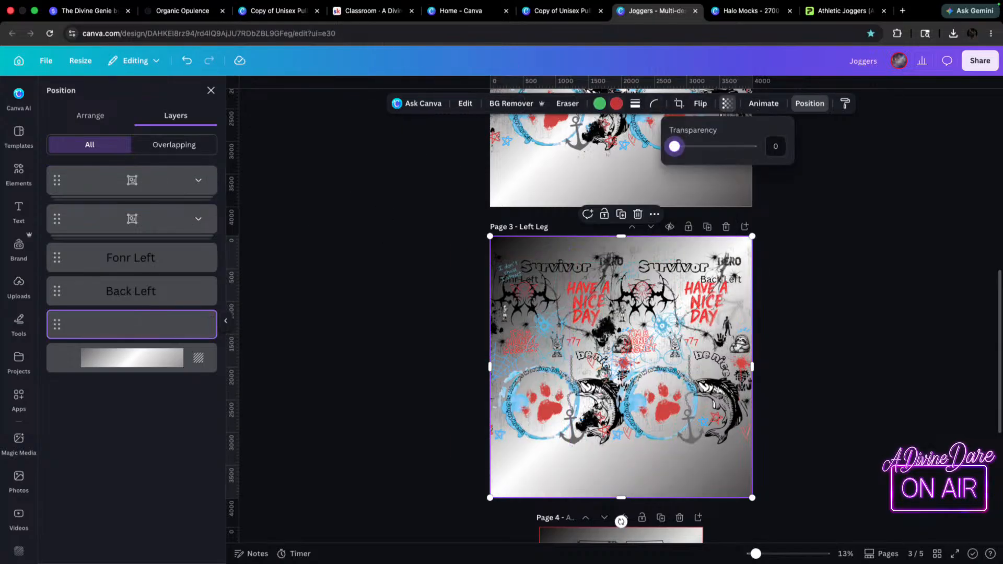
- Fade the pocket template layer on page 4 by lowering its transparency value, and undo the accidental move of the page 3 artwork group
scroll(913, 444, down, 5)
click(643, 292)
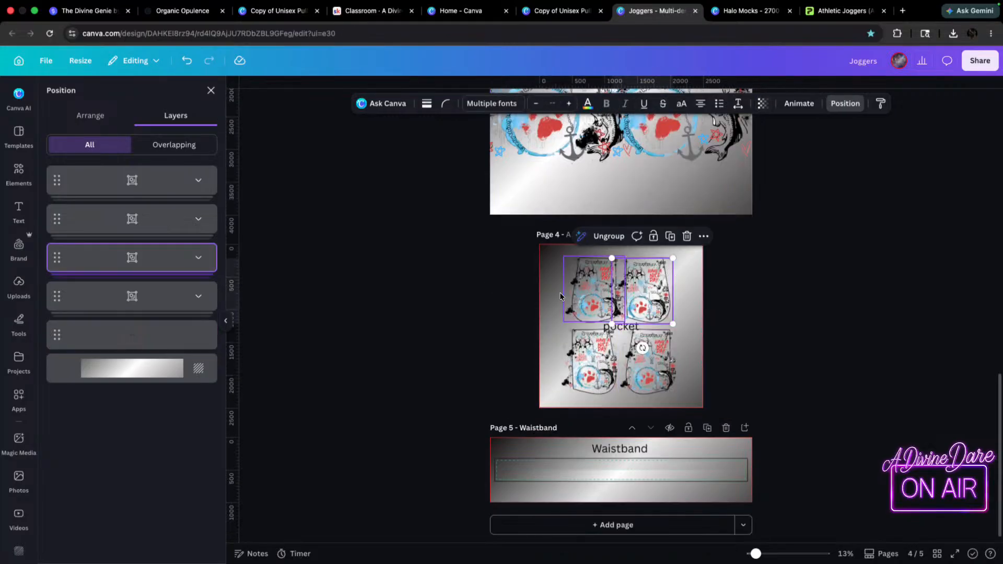
click(135, 334)
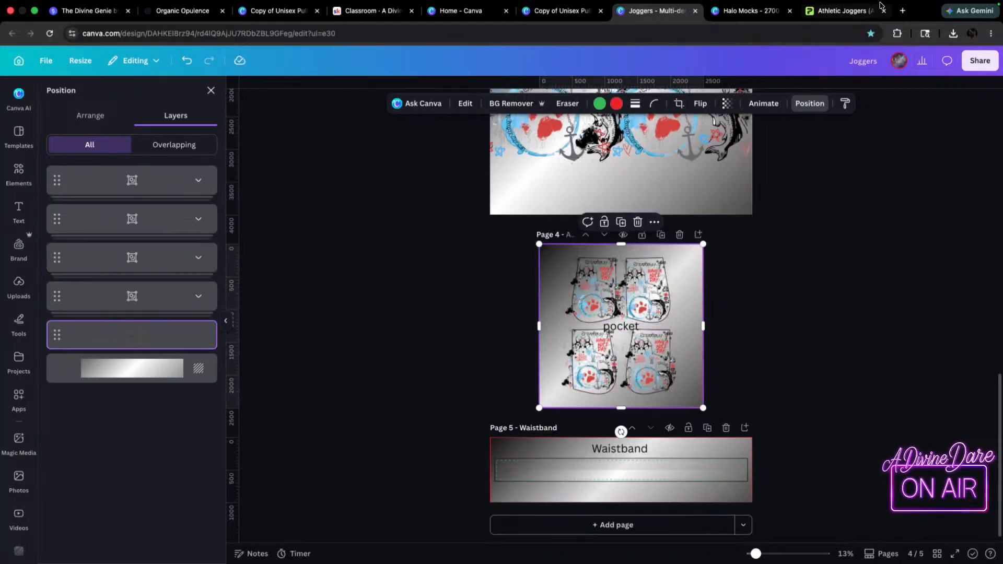
click(727, 103)
drag(752, 146, 704, 146)
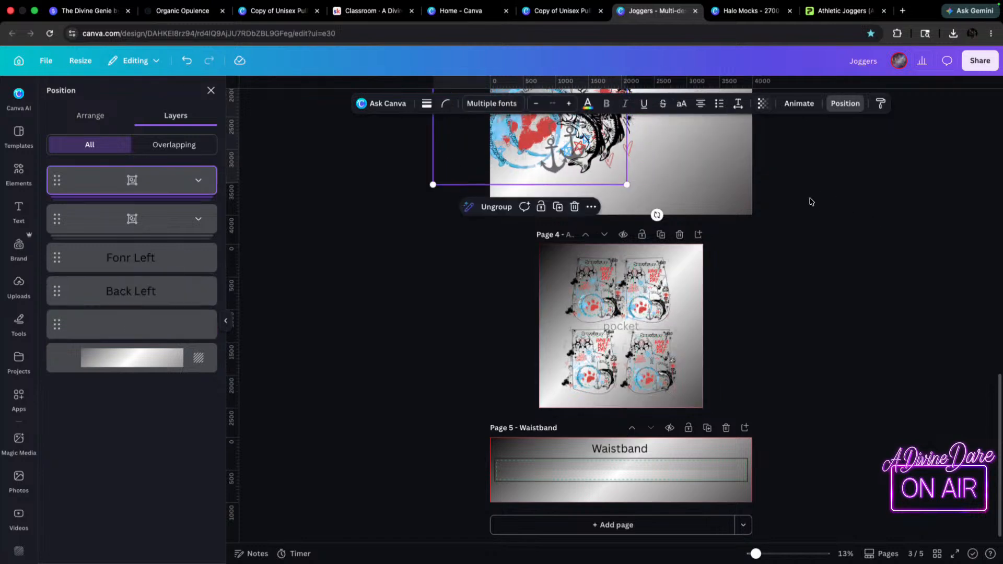
key(ctrl+z)
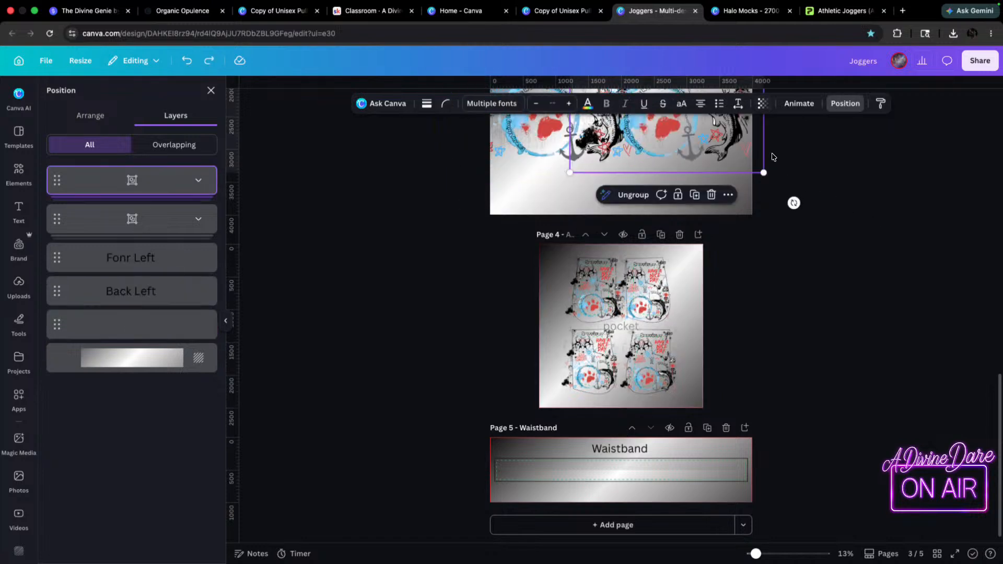
- Hide the waistband template outline layer on page 5 by setting its transparency to 0
click(577, 494)
click(143, 189)
click(727, 103)
drag(745, 152, 548, 176)
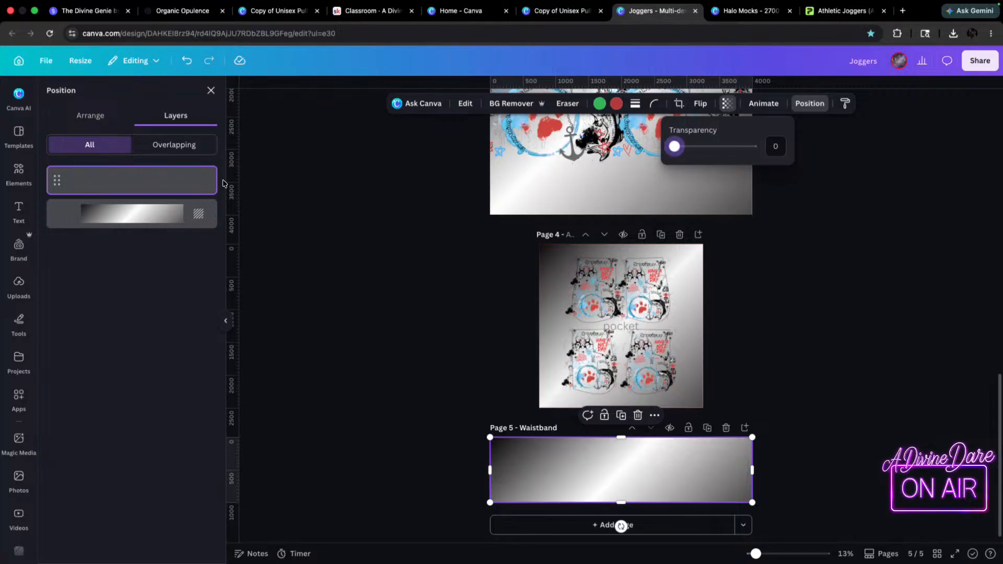
click(134, 182)
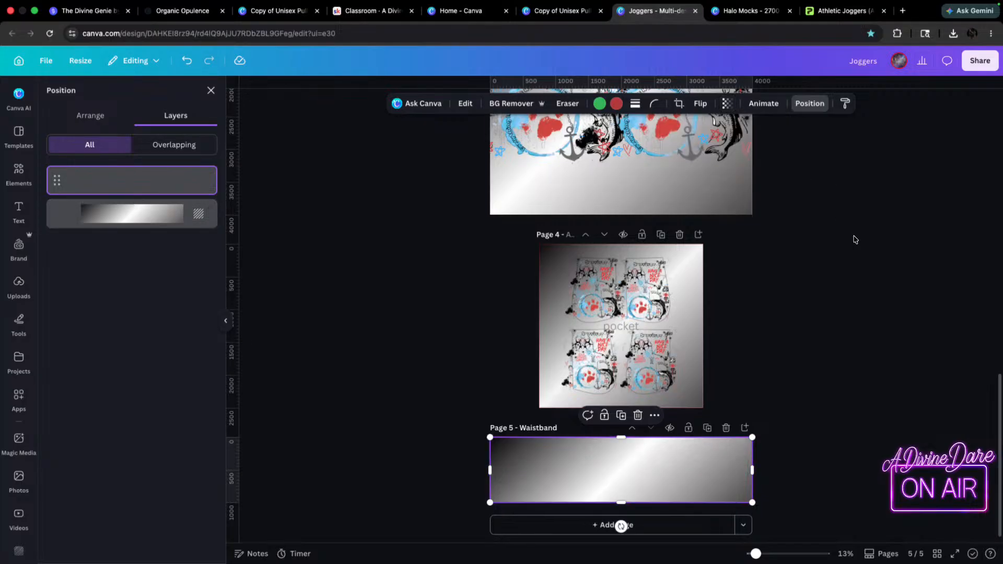
- Title page 4 "Pocket"
click(853, 232)
scroll(852, 232, up, 2)
scroll(850, 387, down, 3)
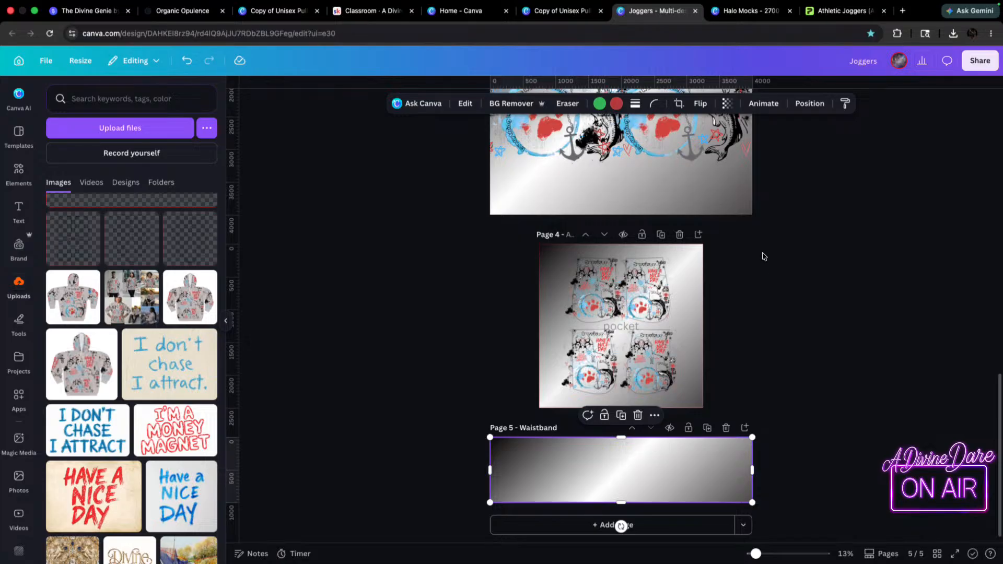
scroll(764, 256, up, 1)
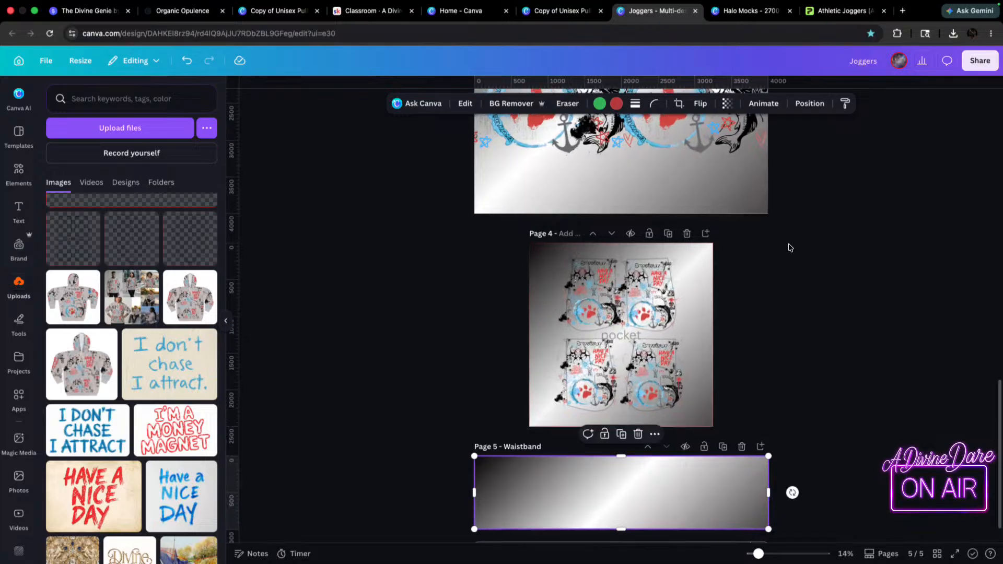
scroll(777, 218, up, 5)
click(473, 269)
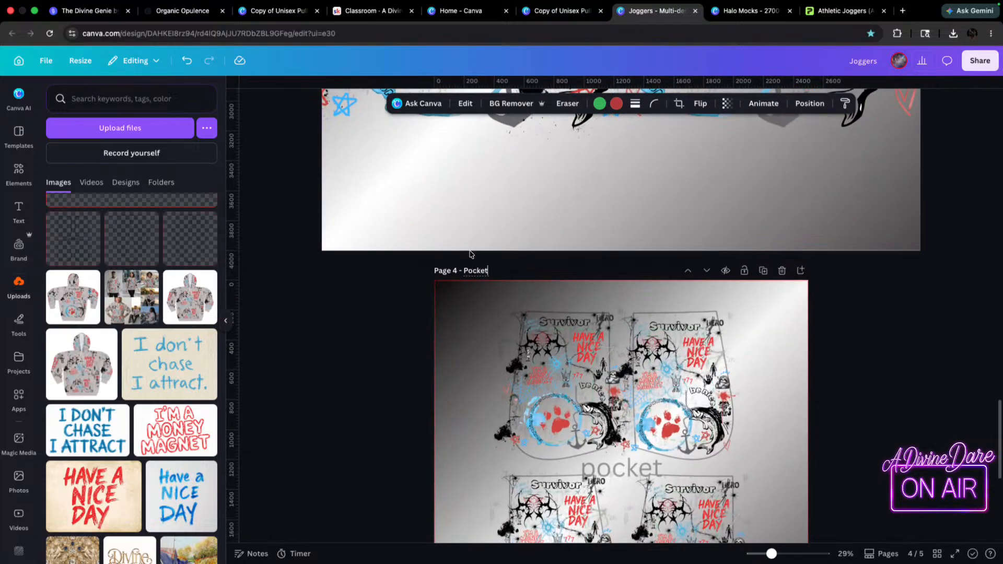
scroll(580, 334, down, 6)
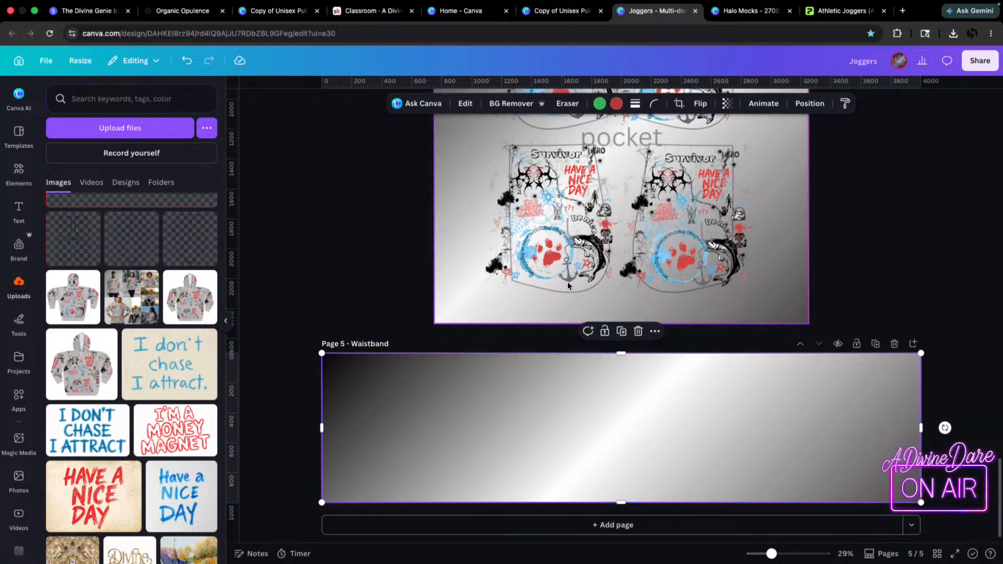
scroll(571, 301, down, 2)
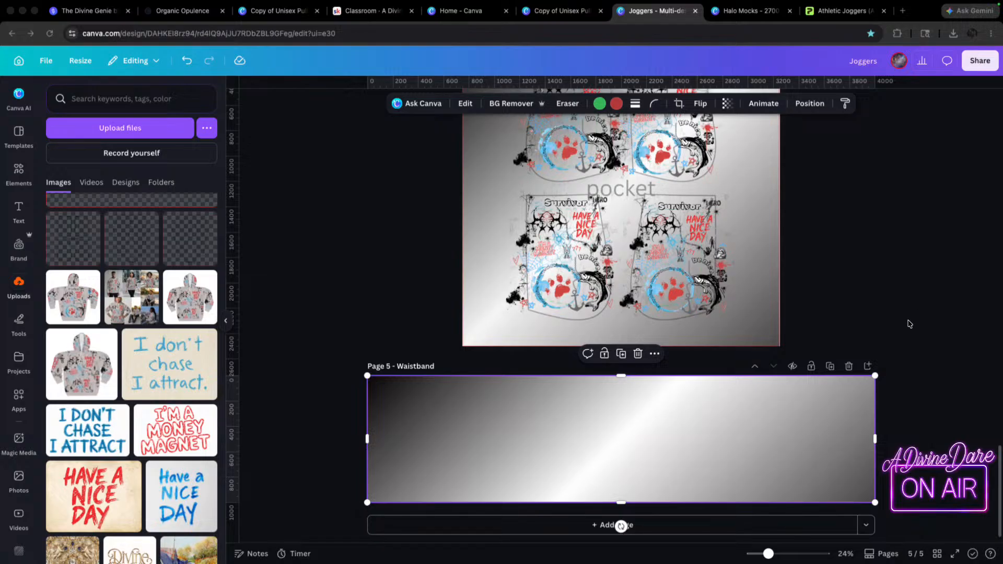
- Download pages 1–5 as PNG at size 2, with high quality and a transparent background
click(974, 64)
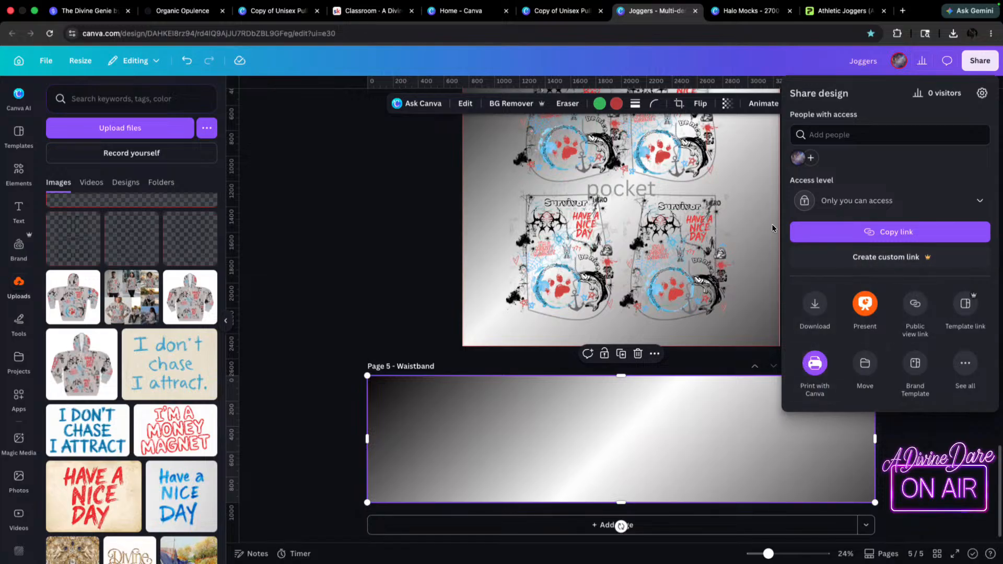
click(815, 314)
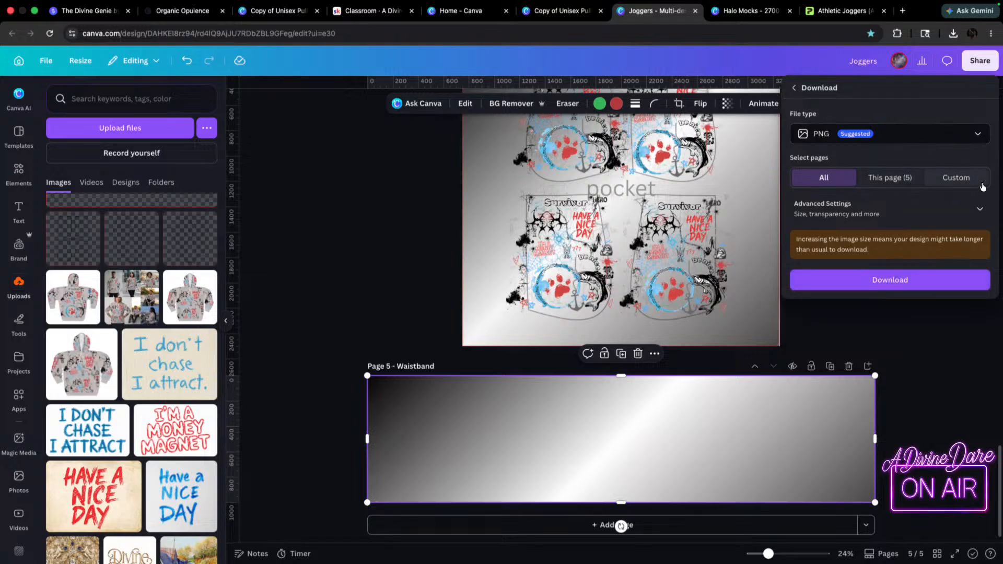
click(958, 178)
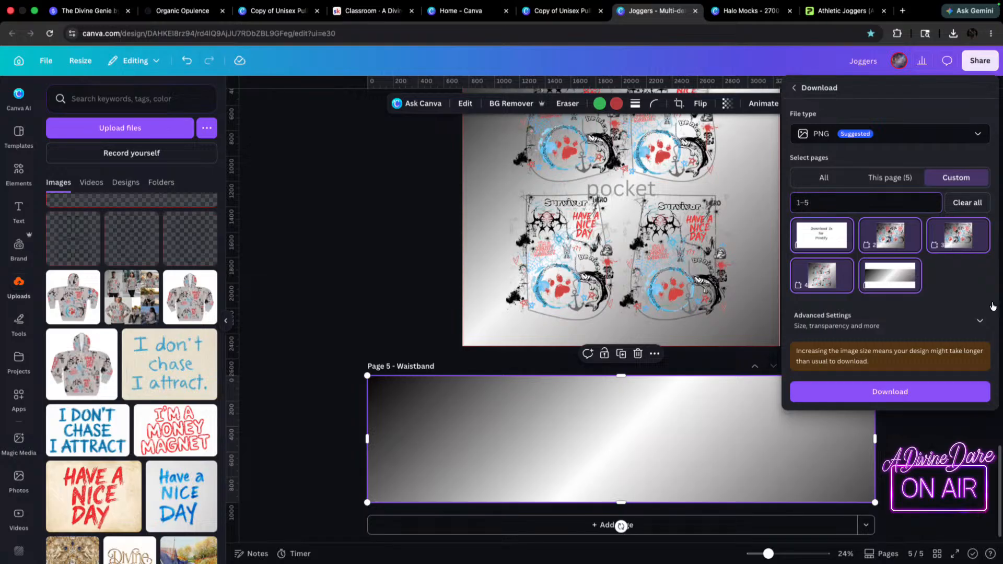
click(854, 321)
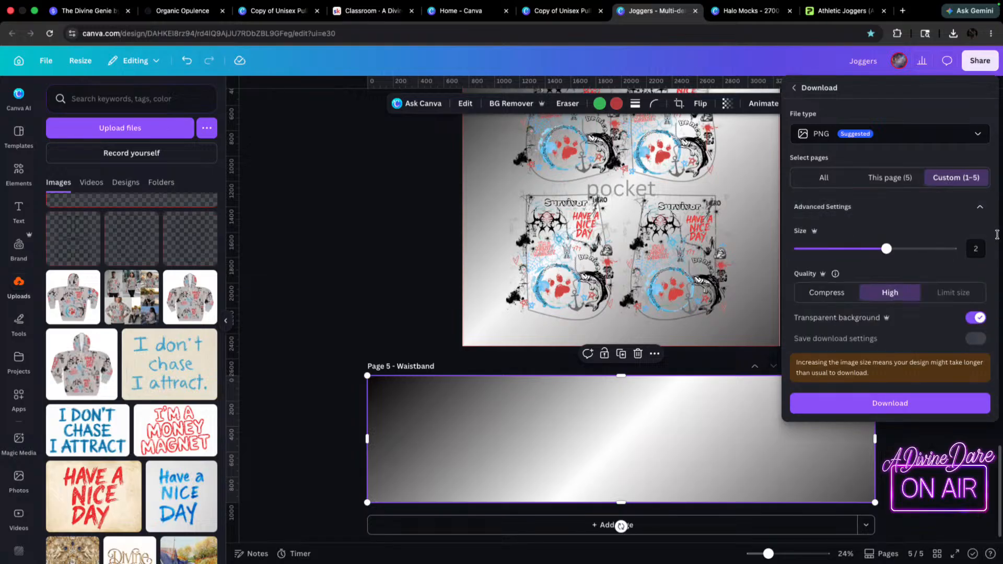
click(916, 406)
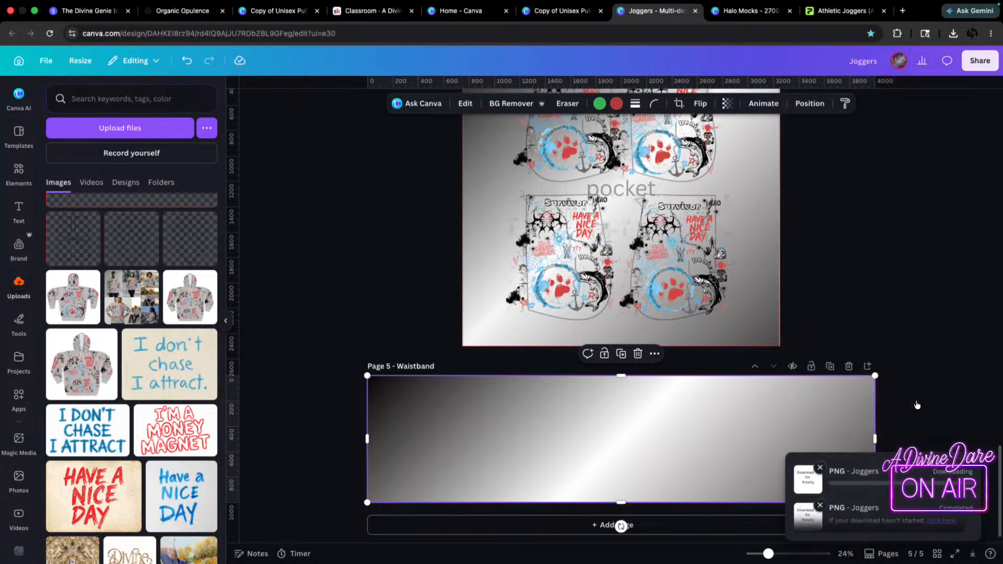
- Switch to the Athletic Joggers product in Printify, return it to edit mode and dismiss the unsaved changes notice
scroll(917, 405, down, 3)
scroll(909, 393, up, 3)
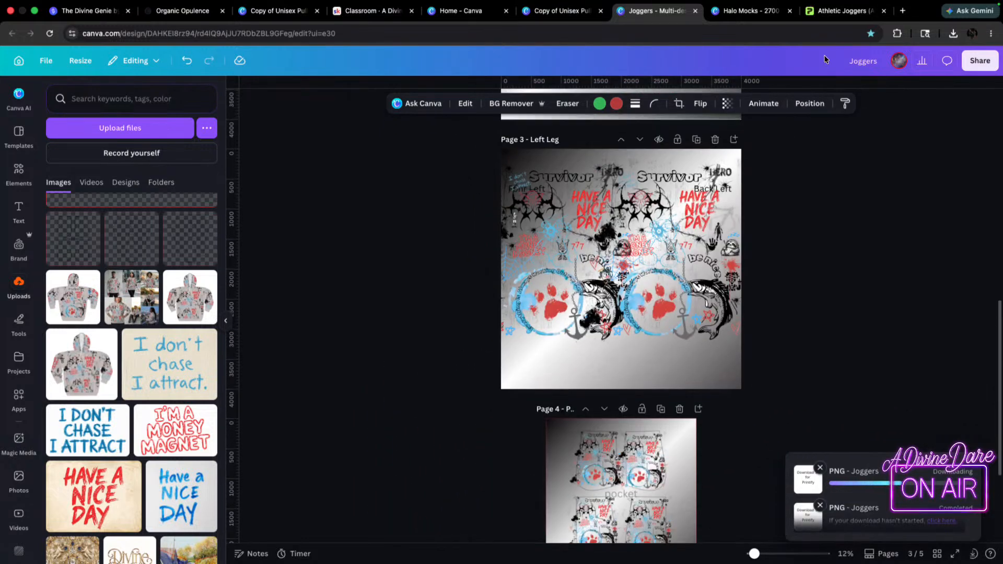
click(836, 10)
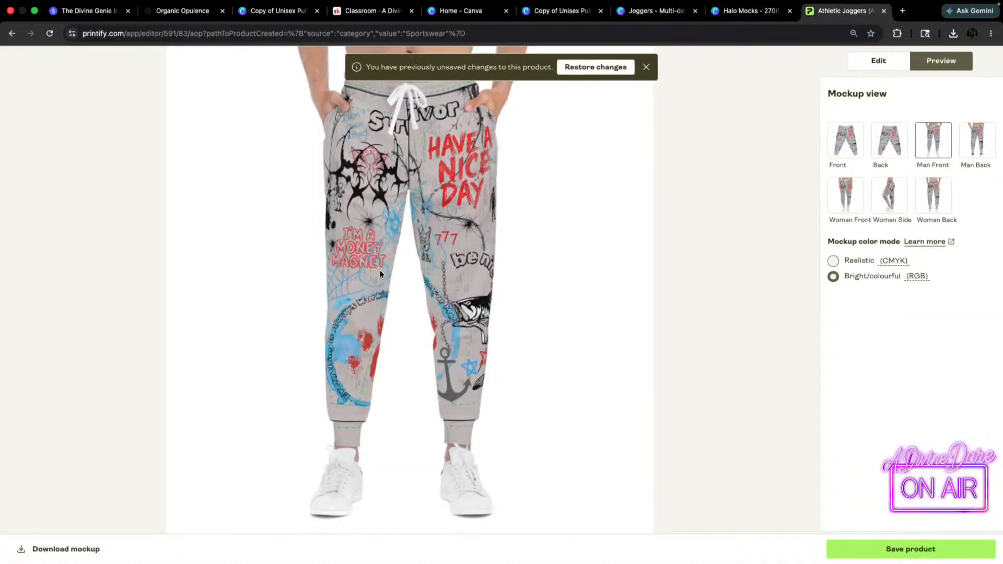
click(892, 61)
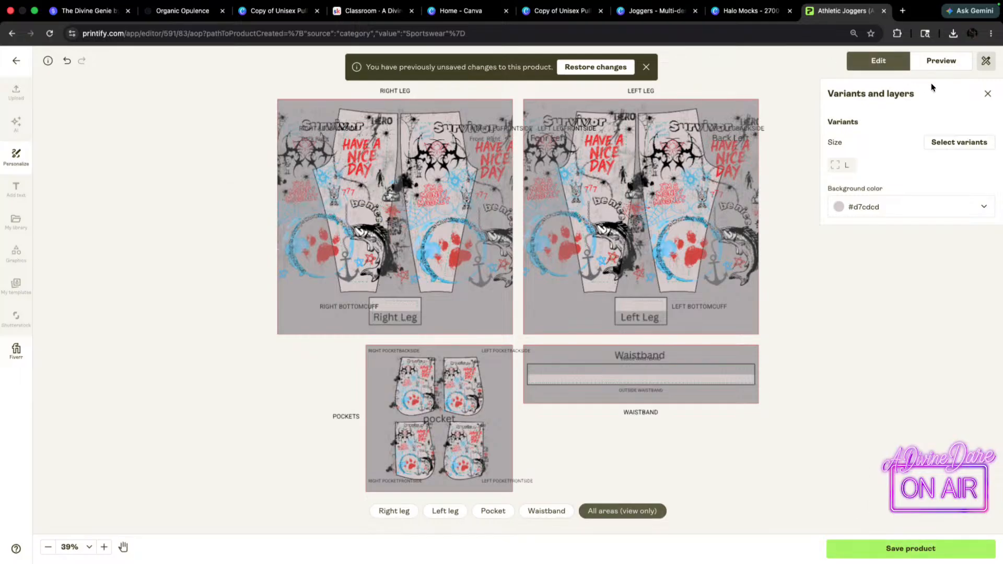
click(647, 70)
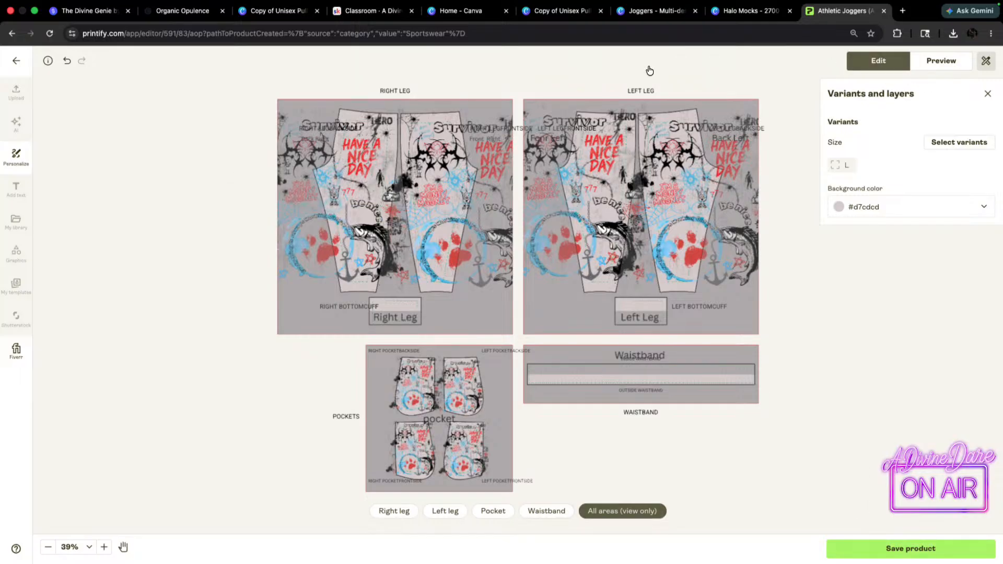
- Delete the old artwork from the right leg, left leg, pocket and waistband print areas, and return to the right leg area
click(394, 511)
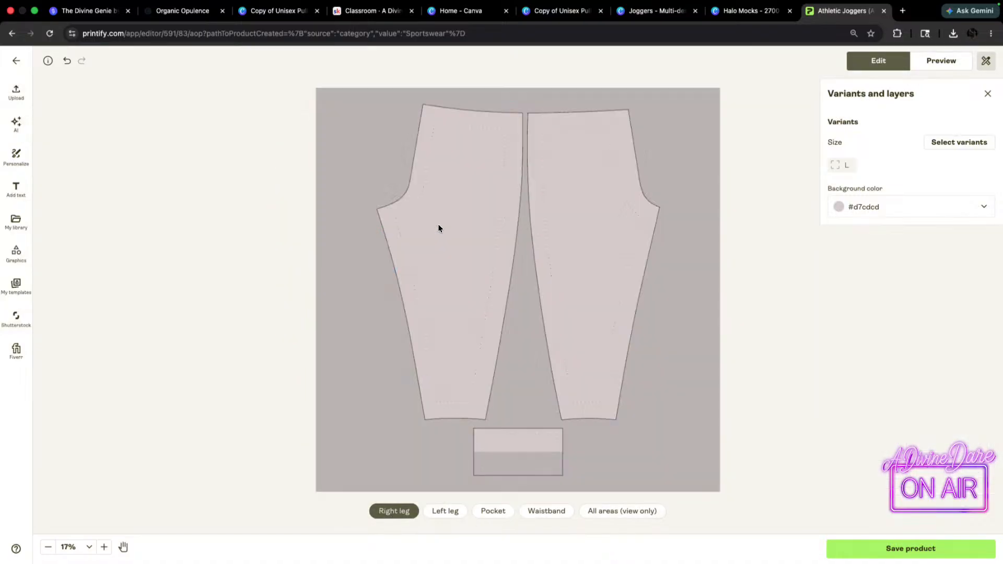
click(445, 511)
click(465, 339)
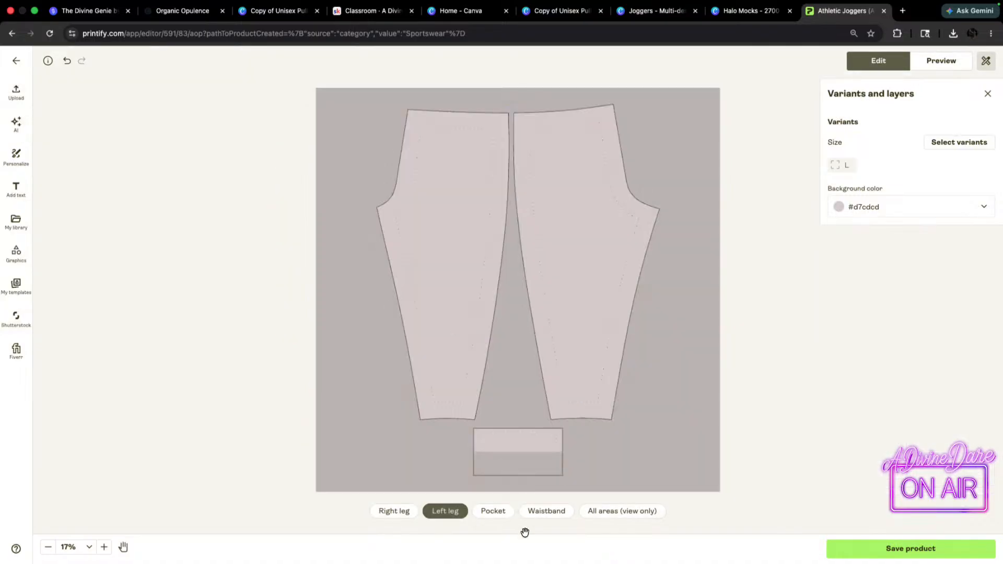
click(489, 514)
click(487, 300)
click(544, 508)
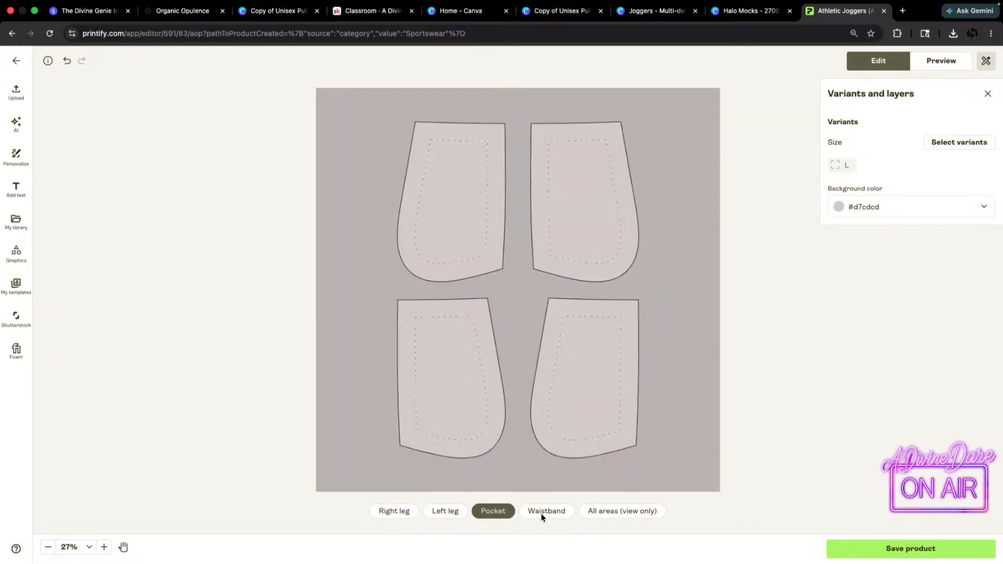
click(509, 332)
key(Escape)
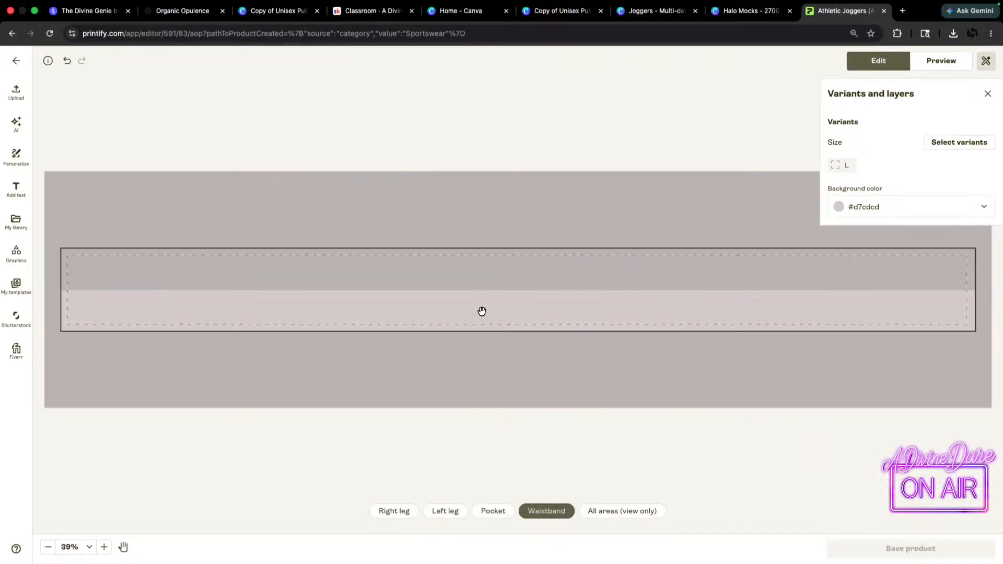
click(389, 510)
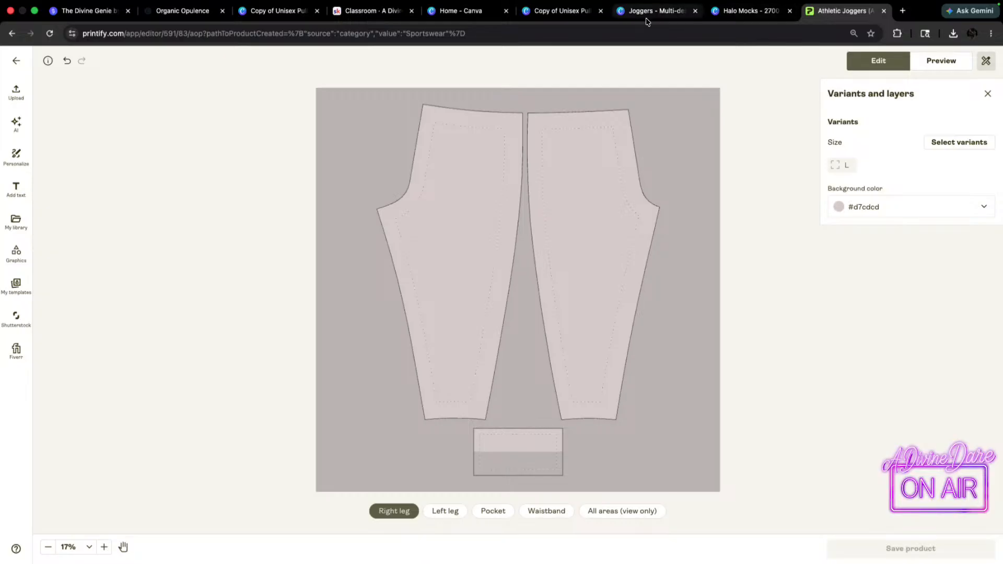
click(563, 12)
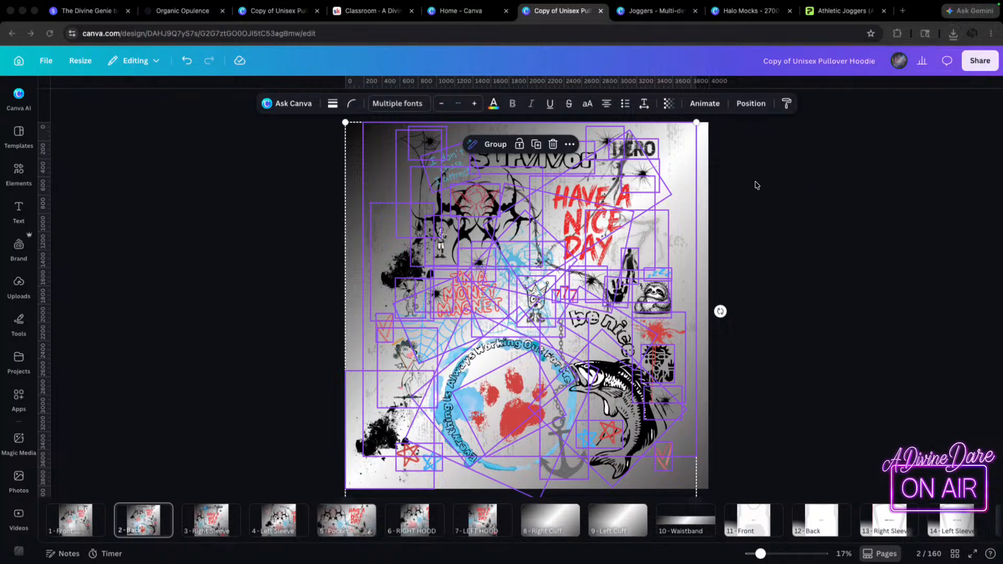
click(835, 17)
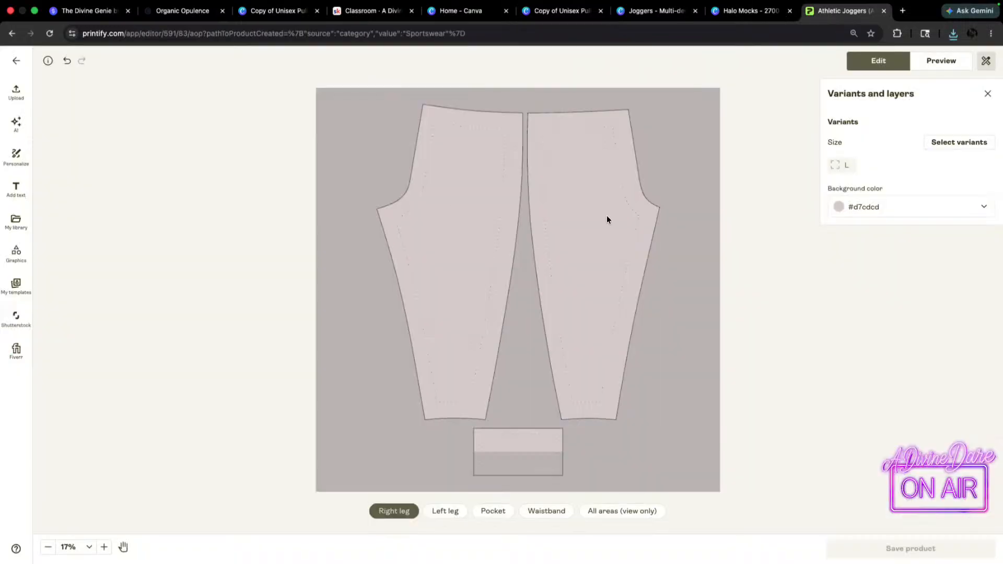
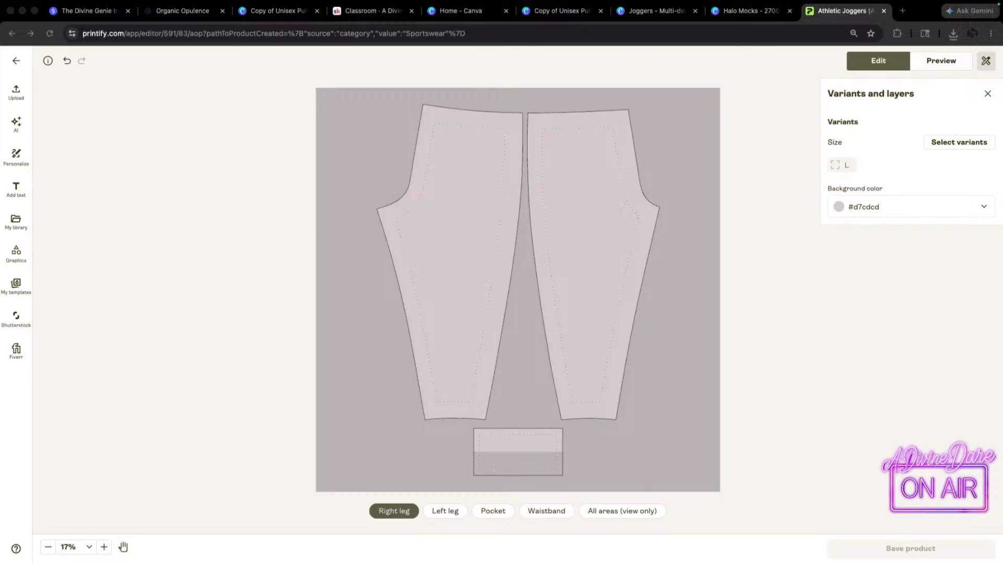
- Switch to the Joggers design in Canva and rename page 2 as "Right Leg"
click(654, 11)
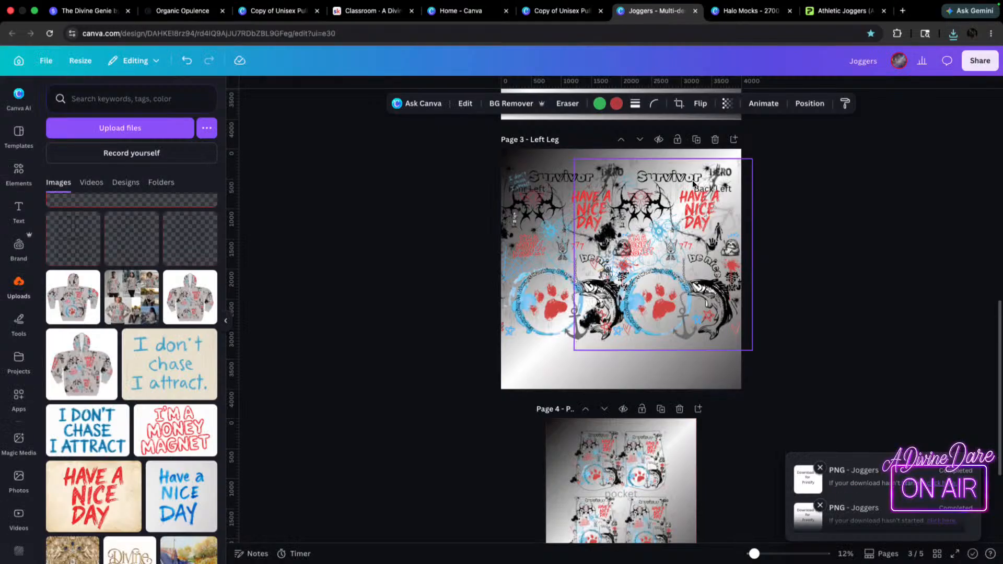
scroll(811, 308, up, 5)
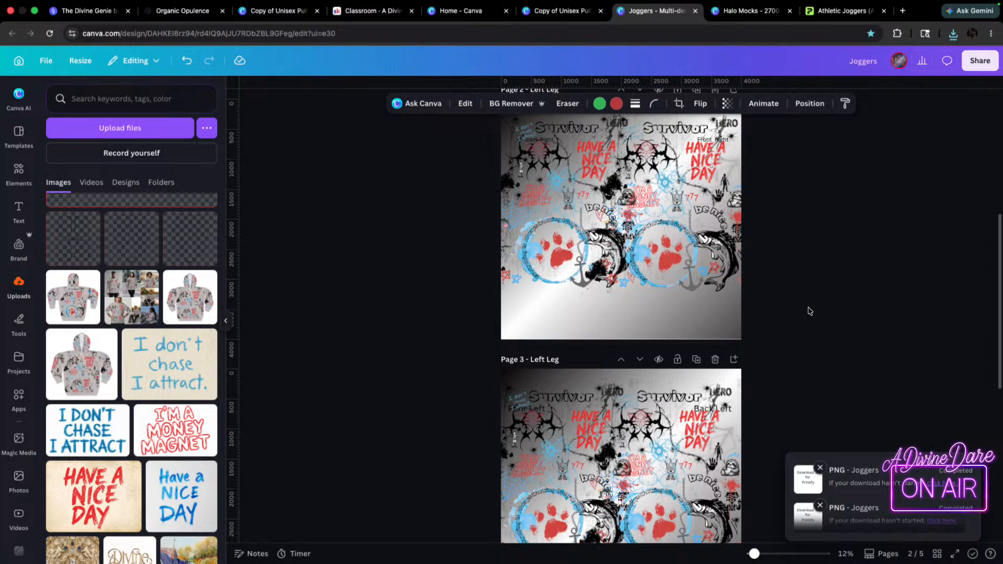
scroll(809, 311, down, 1)
scroll(809, 311, up, 5)
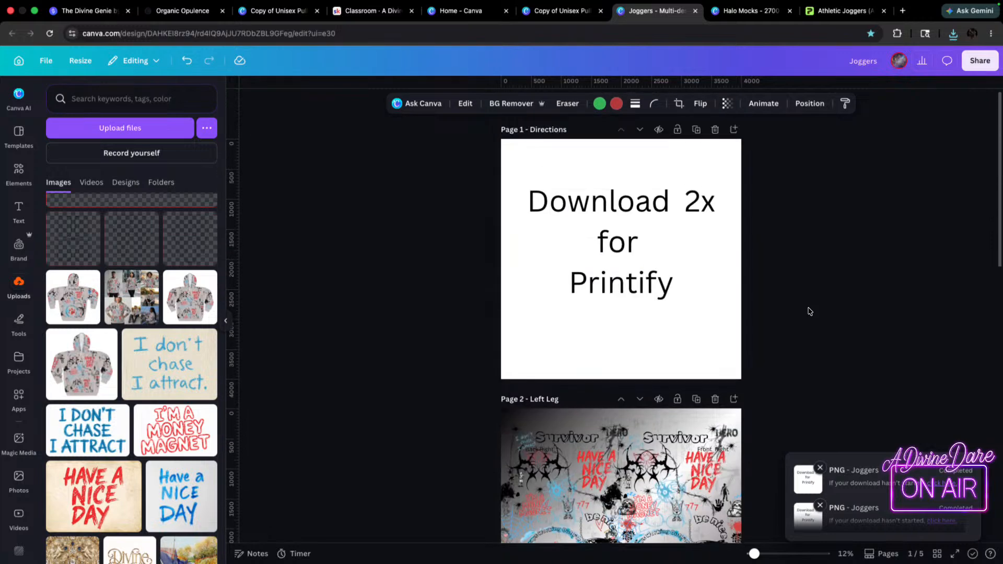
scroll(809, 311, down, 5)
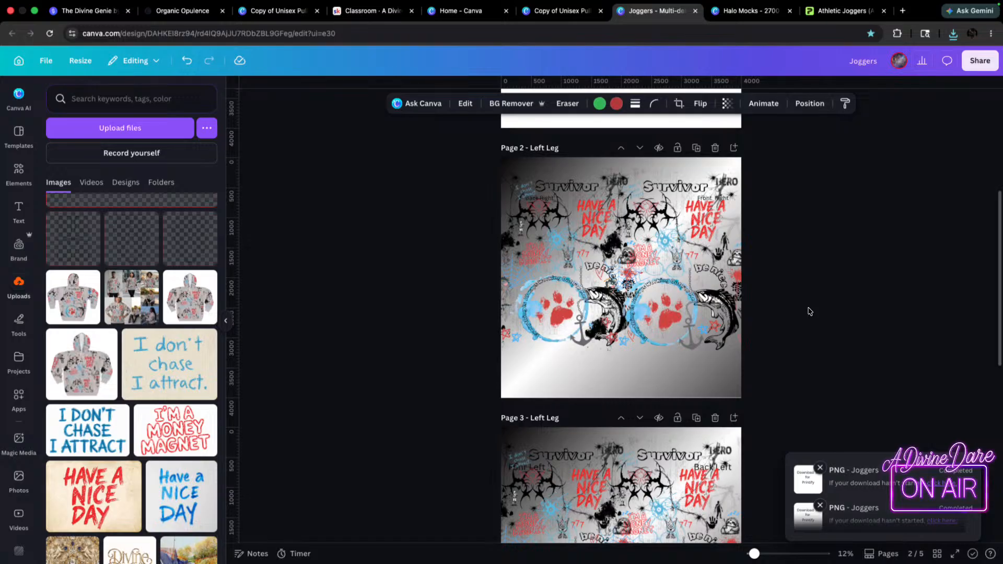
click(542, 148)
key(BackSpace)
key(BackSpace)
key(BackSpace)
key(BackSpace)
key(BackSpace)
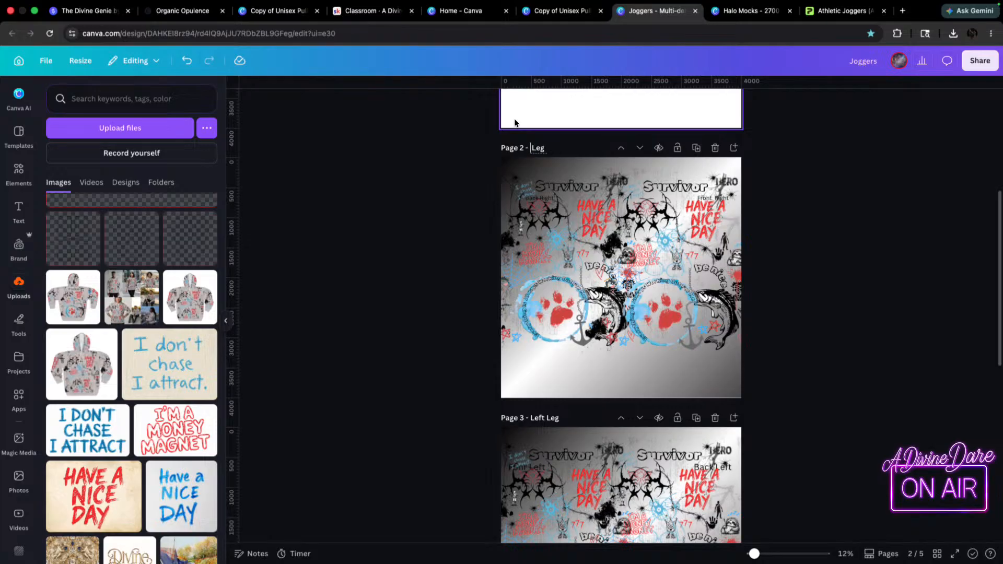
text(Right)
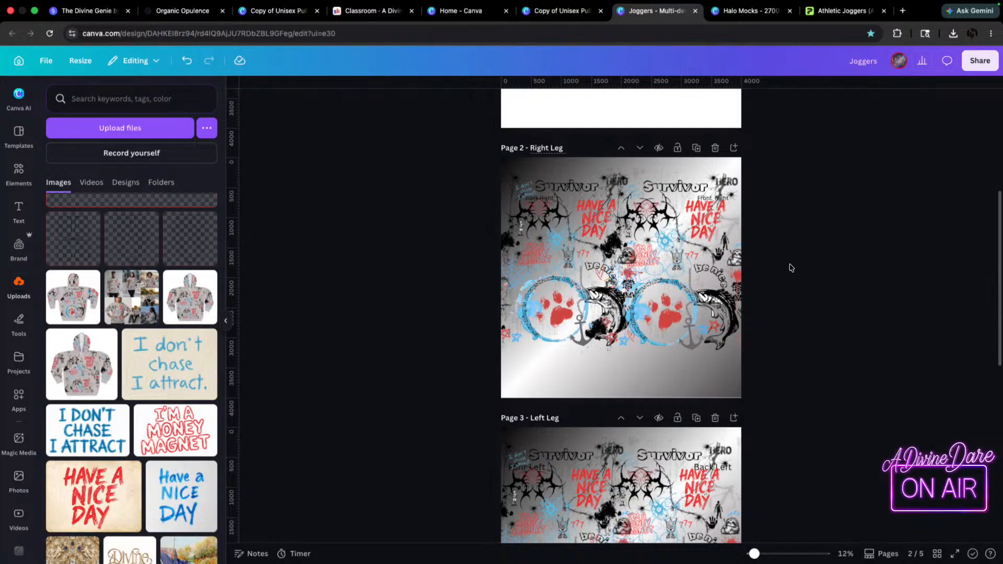
- Switch back to the Printify joggers editor and upload Left Leg (2).png to the right leg print area
scroll(790, 266, down, 5)
scroll(790, 267, down, 2)
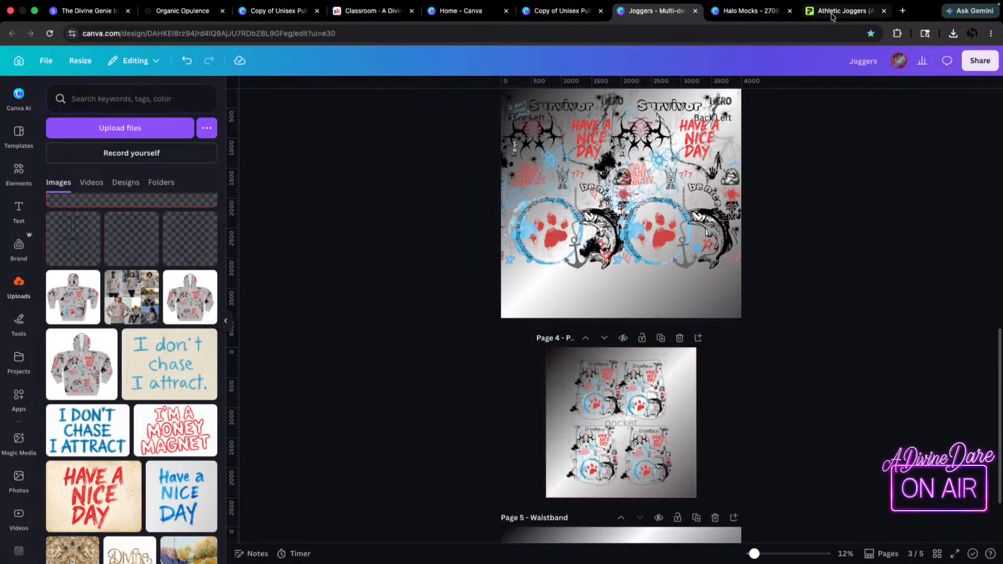
click(867, 12)
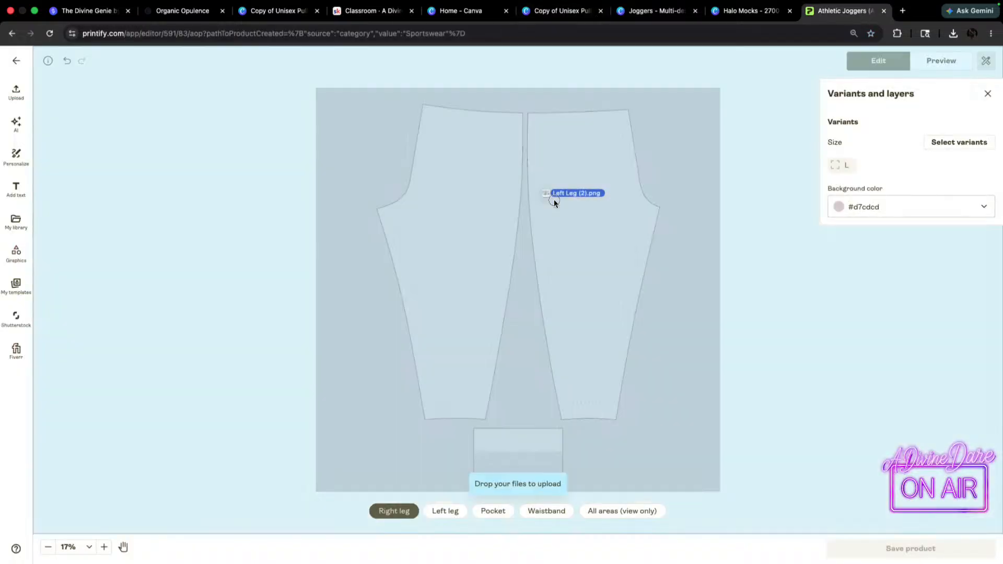
- Add Left Leg 2.png to the joggers' right leg print area and upload the other leg image to the left leg area
drag(555, 202, 551, 186)
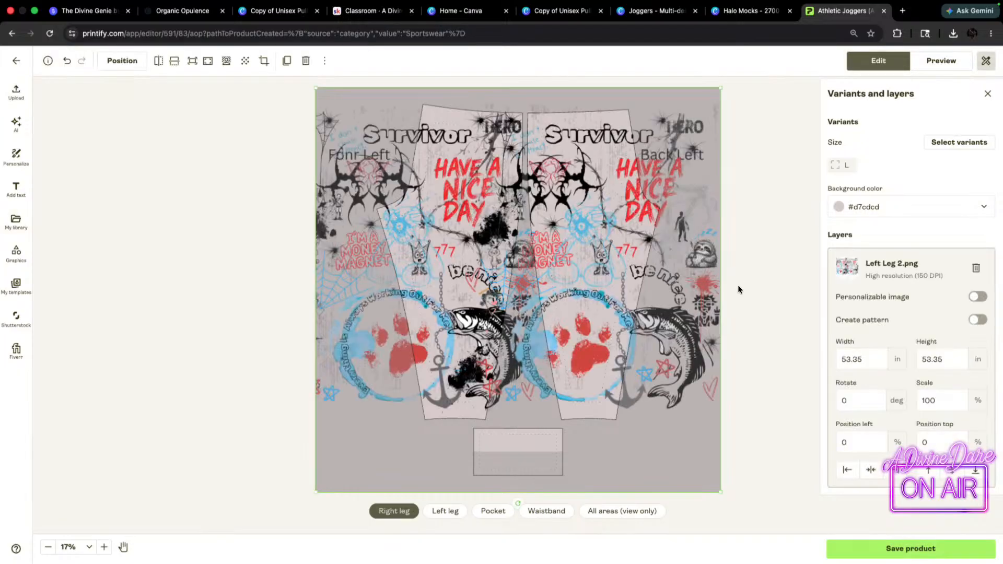
click(445, 511)
drag(857, 233, 583, 211)
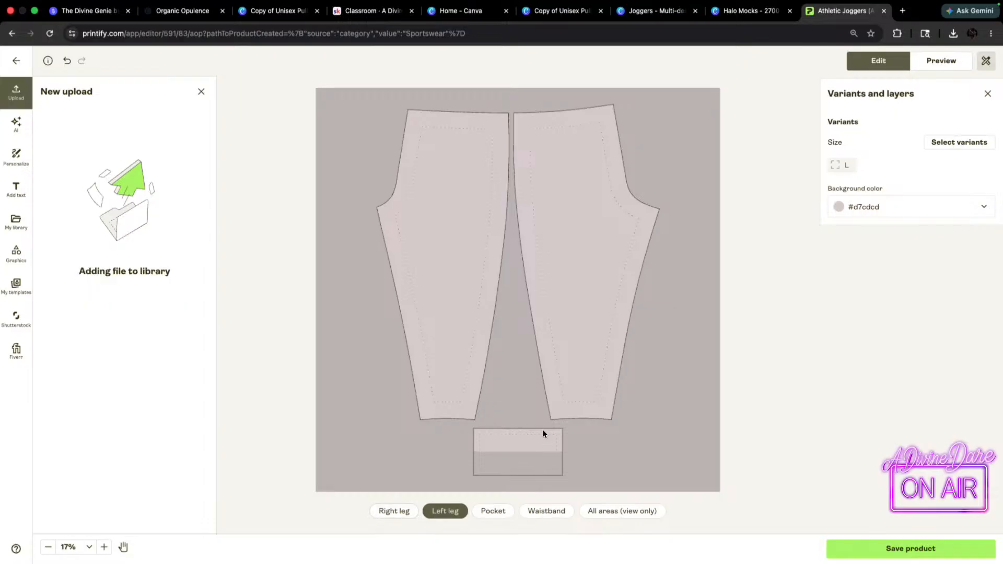
- Add Pocket.png to the pocket print area and Waistband.png to the waistband area
click(494, 512)
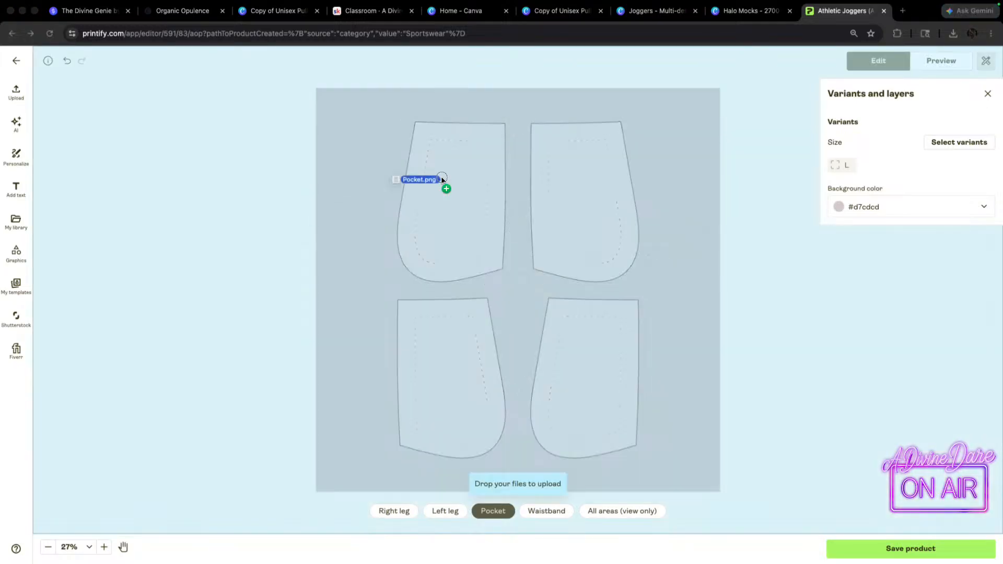
drag(443, 186, 445, 188)
click(544, 510)
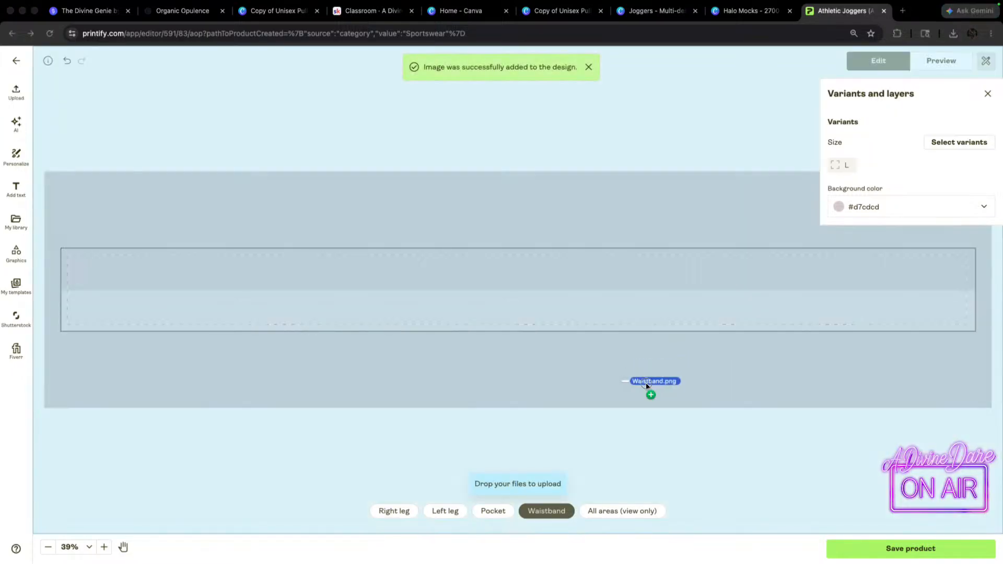
drag(650, 392, 554, 336)
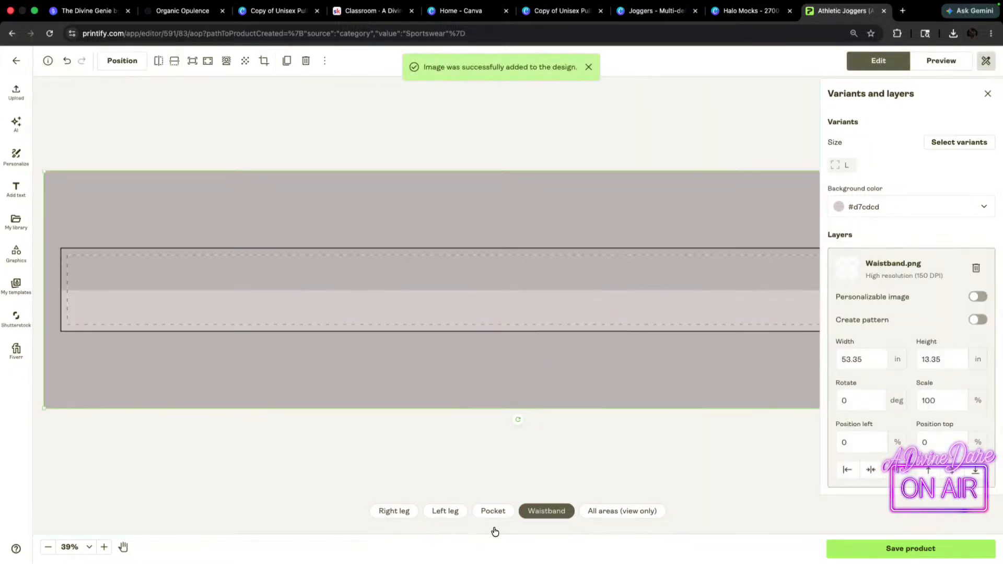
- Examine the artwork across all print areas and compare it with the front mockup preview
click(642, 515)
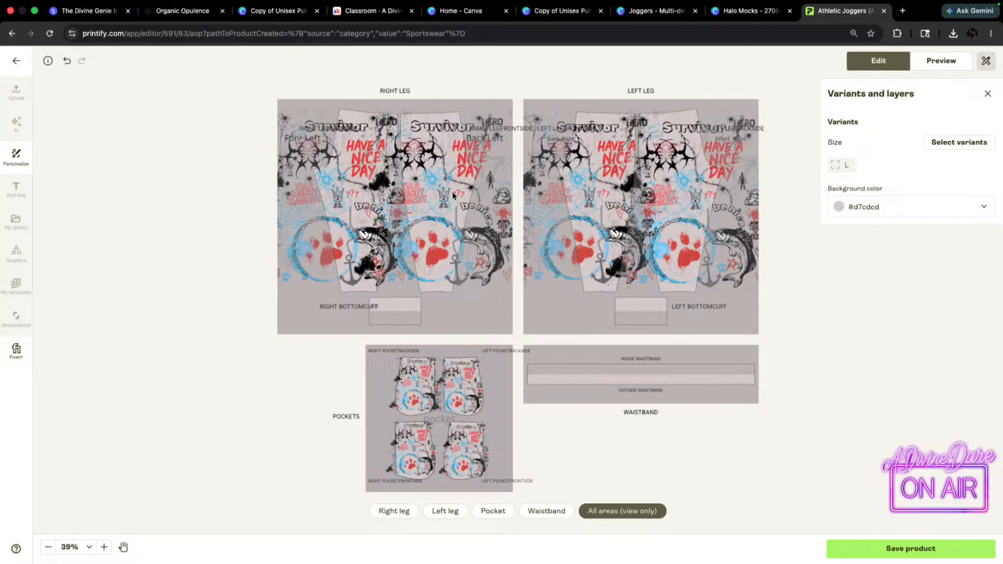
click(941, 61)
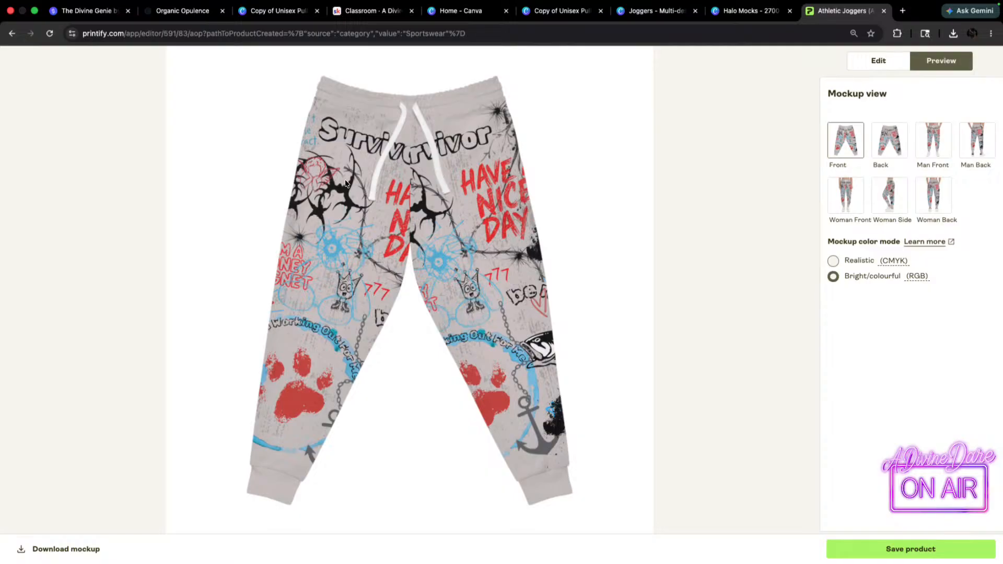
click(860, 61)
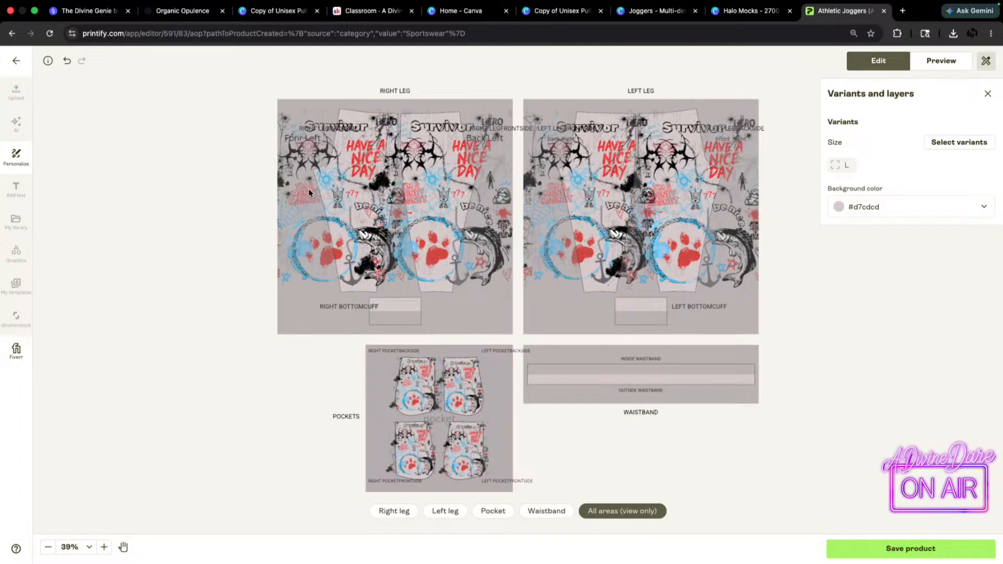
click(941, 61)
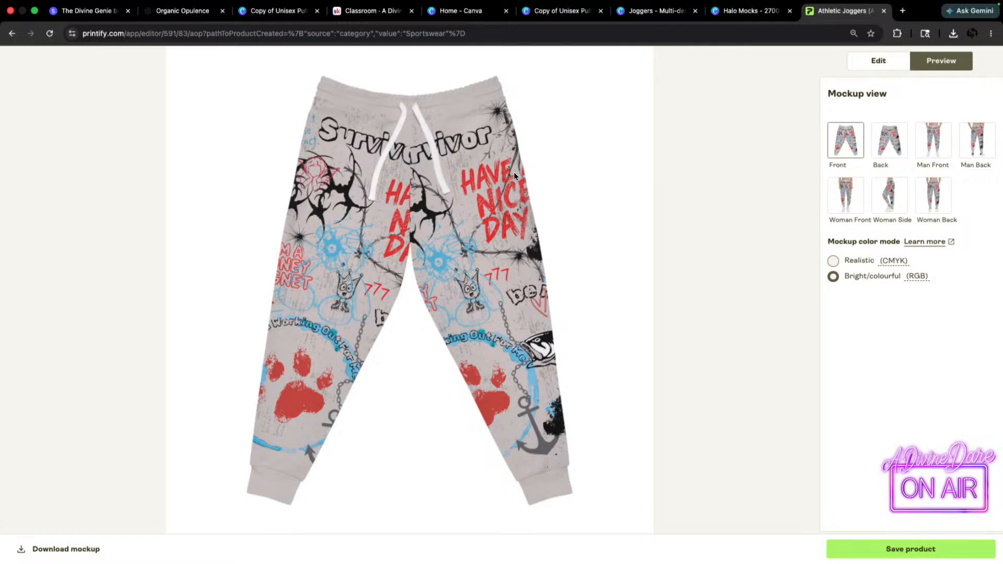
- Switch to the Joggers design in Canva and set the overlay template image on the Left Leg page to transparency 100
click(659, 10)
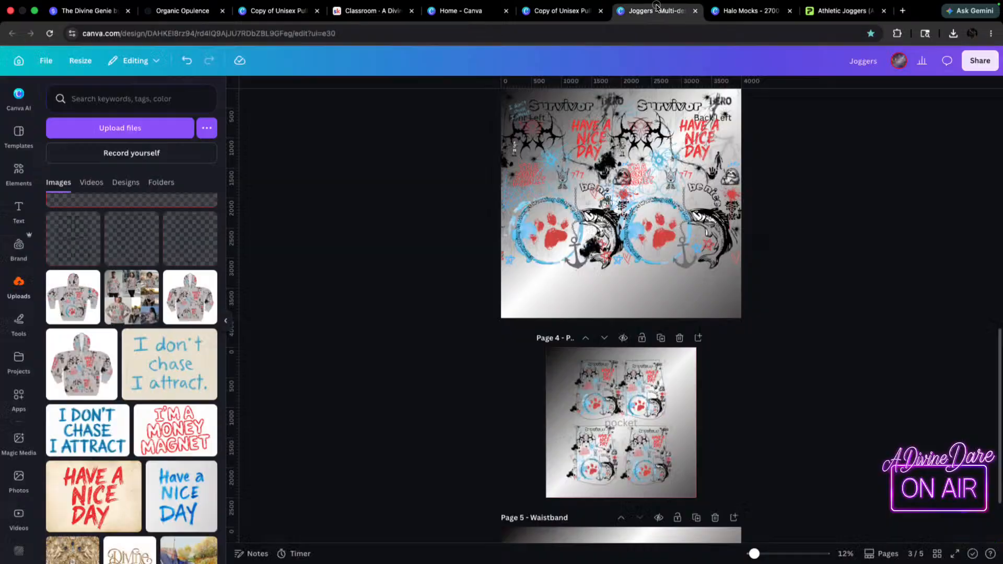
scroll(883, 267, up, 2)
scroll(883, 268, down, 5)
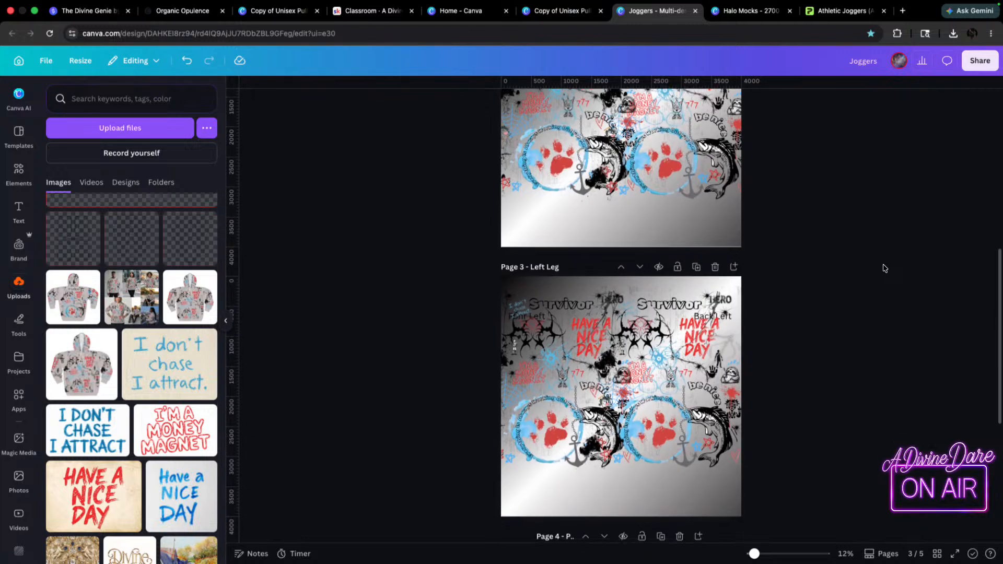
scroll(874, 279, up, 10)
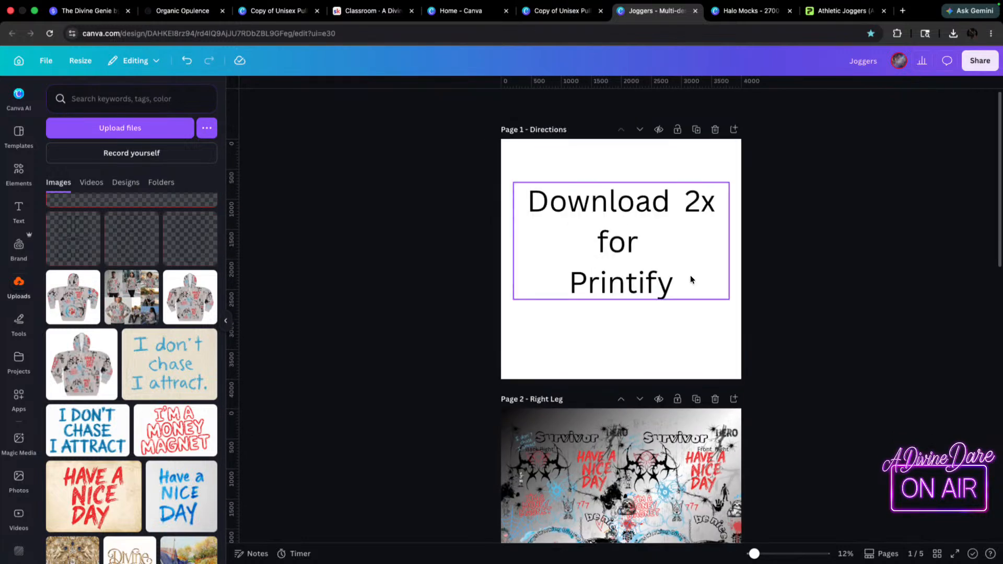
scroll(659, 312, down, 5)
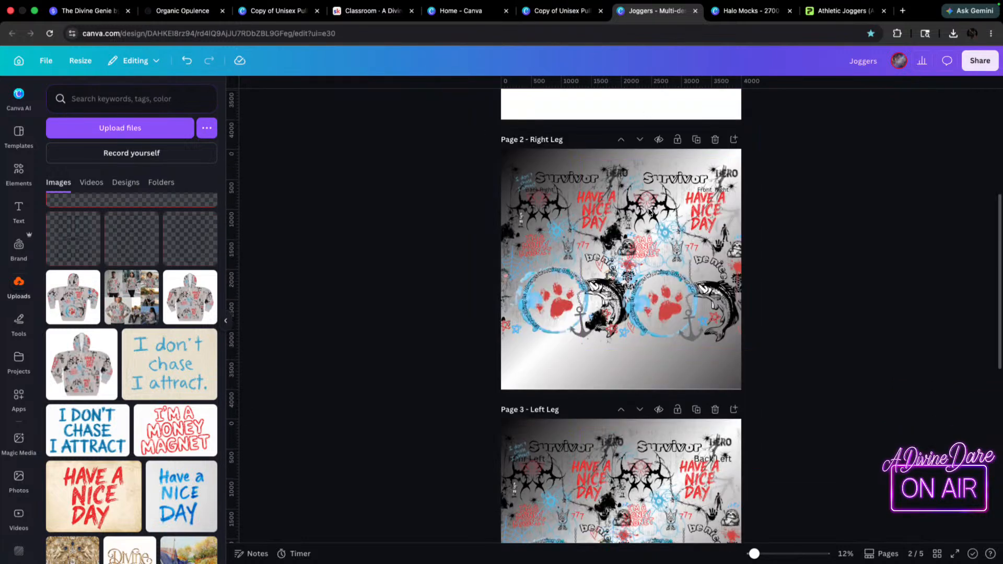
scroll(695, 251, down, 3)
click(700, 282)
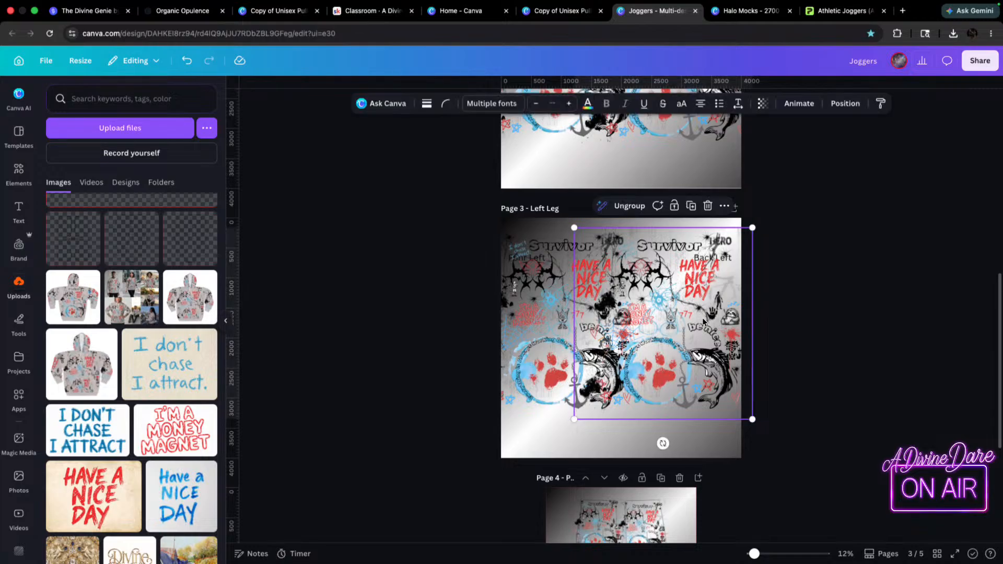
click(676, 436)
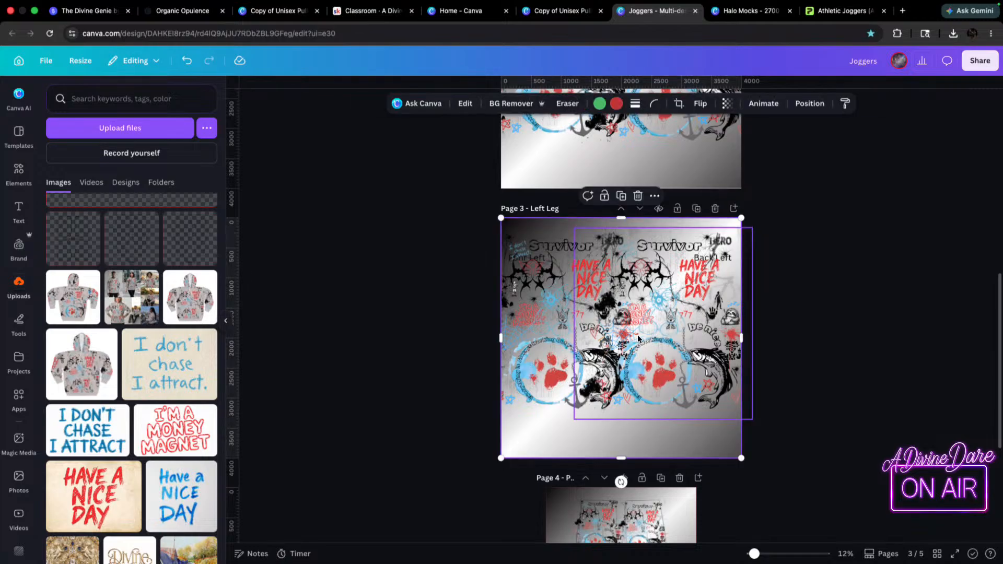
click(727, 103)
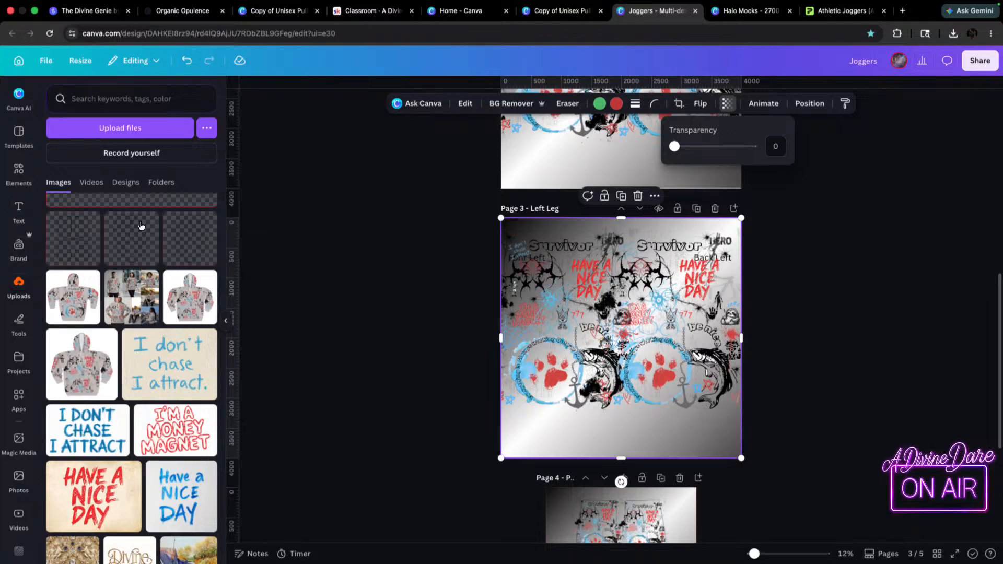
click(809, 104)
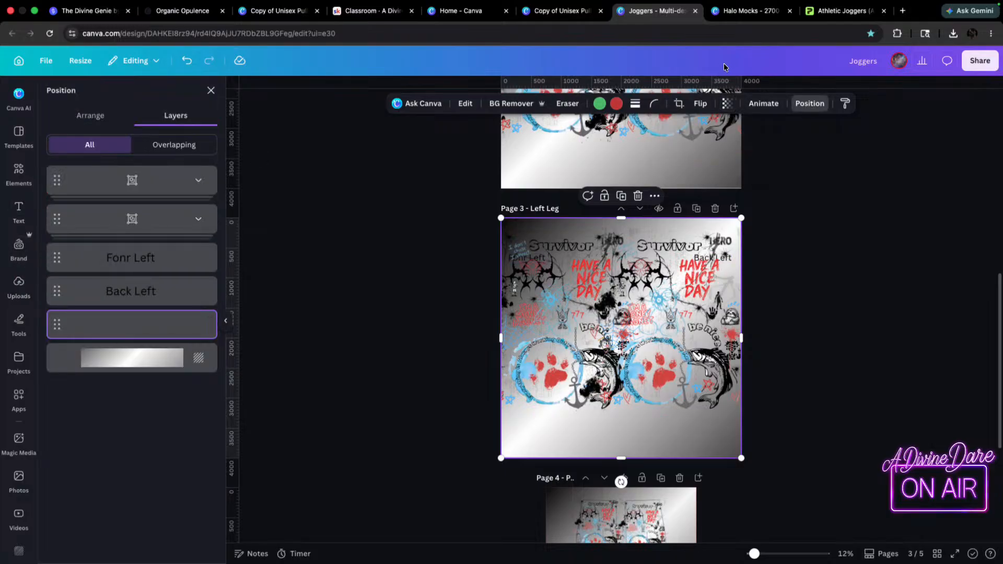
click(727, 103)
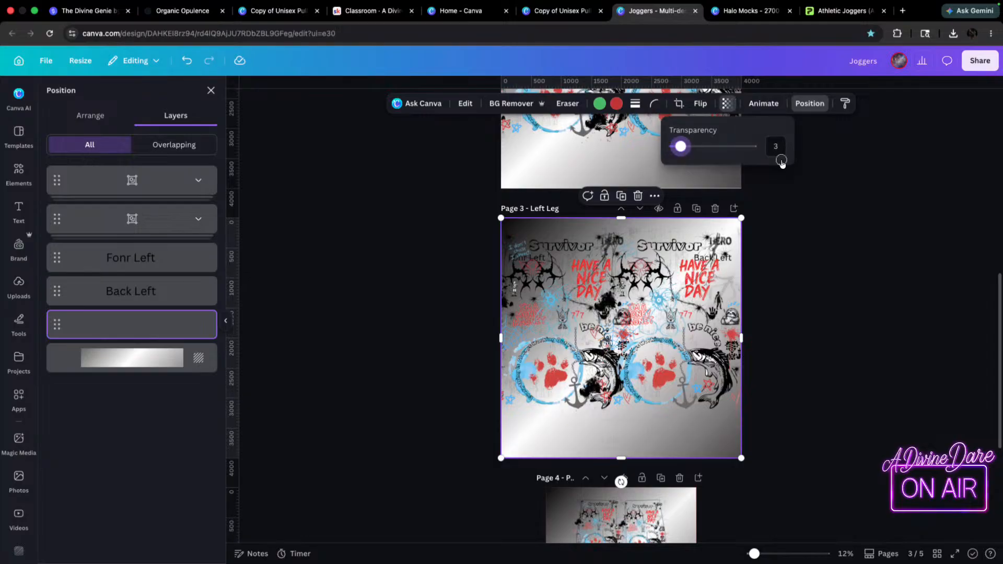
drag(675, 146, 773, 147)
- Spread the two artwork groups on the Left Leg page, shifting the front group slightly left and the back group slightly right
scroll(891, 233, up, 2)
scroll(892, 233, down, 5)
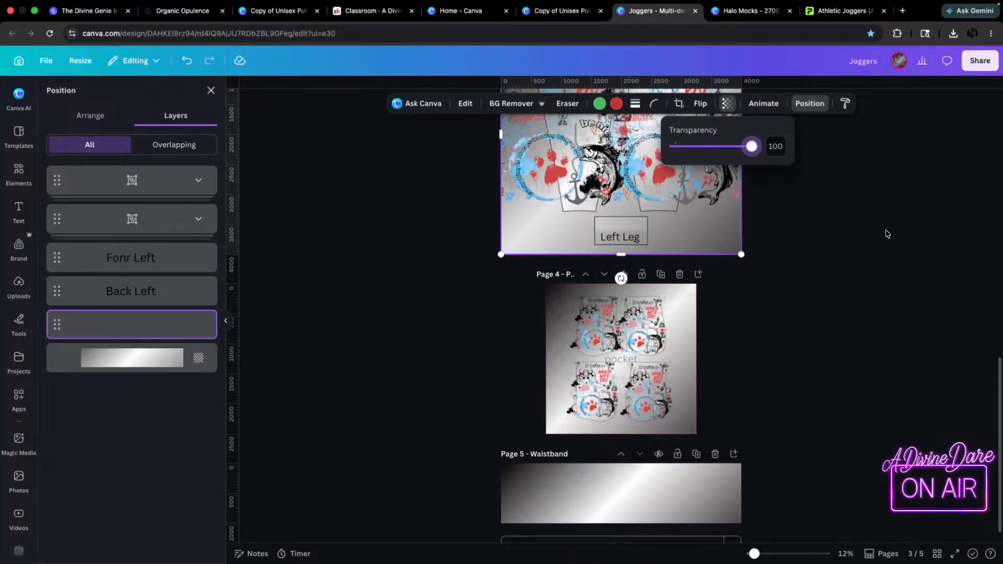
scroll(888, 233, up, 2)
scroll(726, 246, up, 1)
click(539, 213)
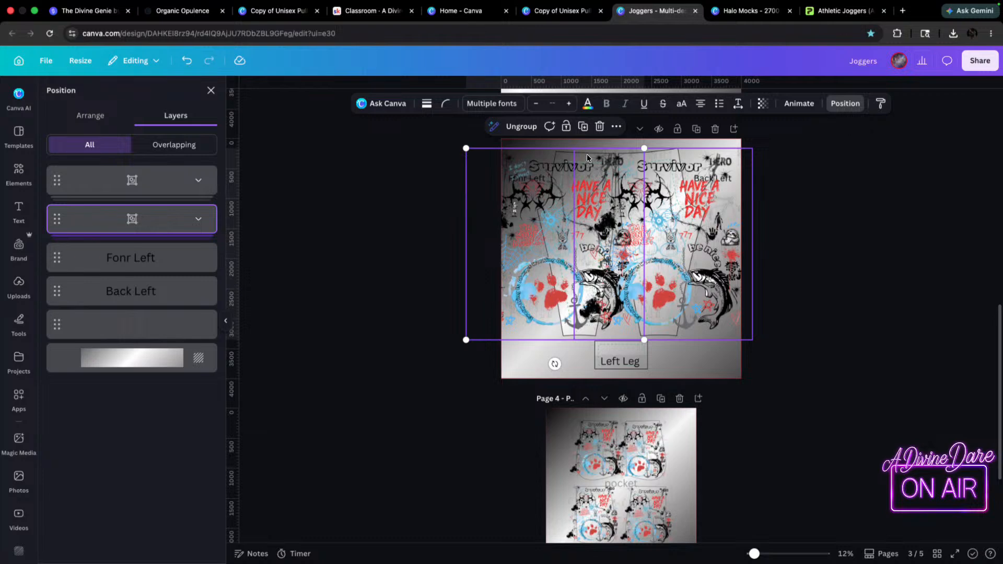
scroll(655, 266, up, 5)
scroll(655, 266, up, 3)
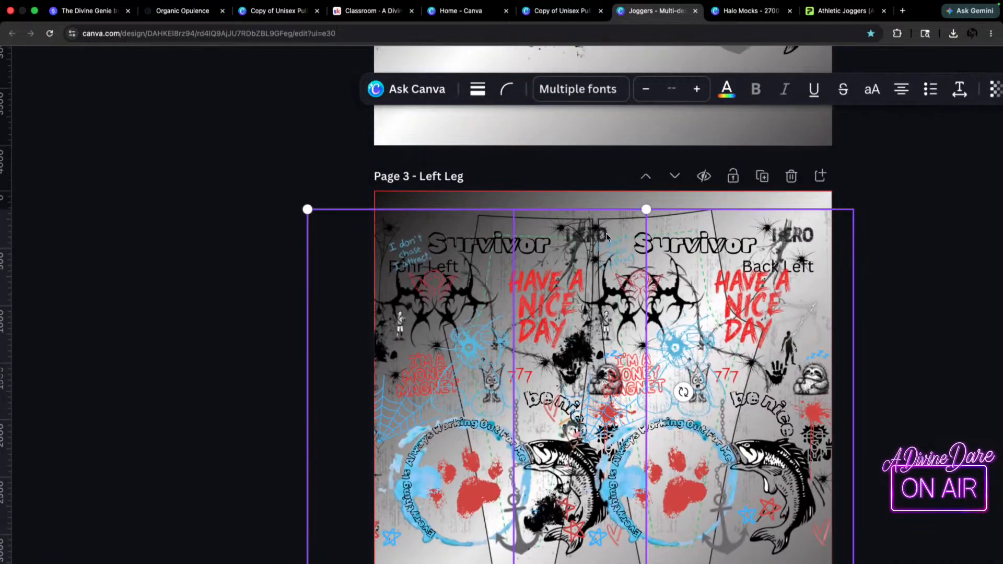
click(471, 319)
click(546, 265)
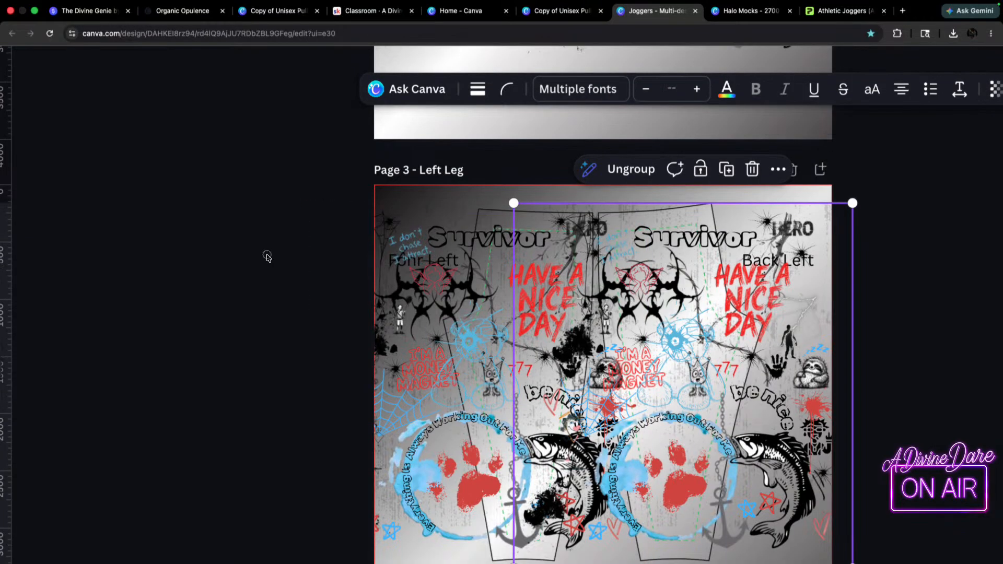
scroll(266, 253, left, 7)
click(565, 183)
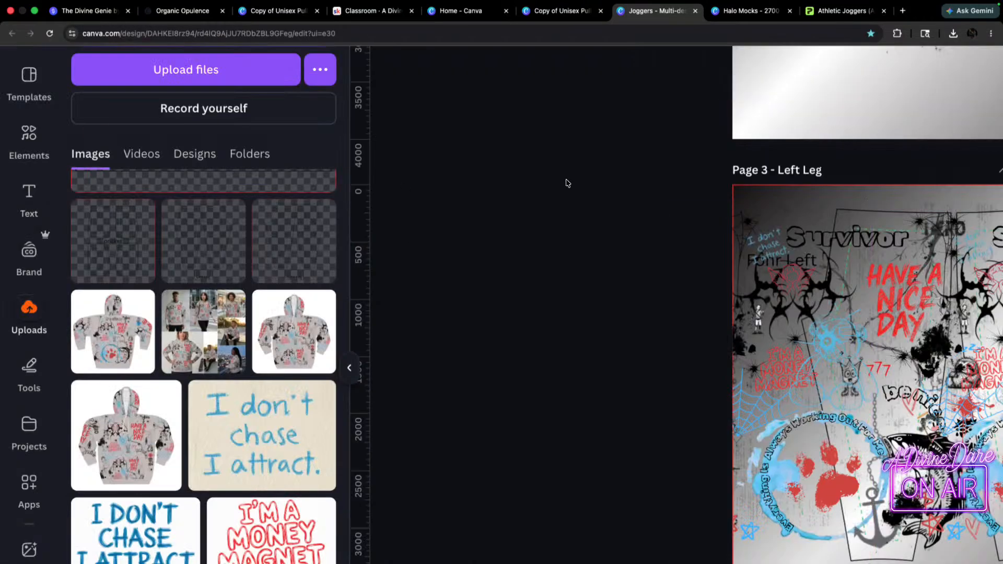
scroll(564, 183, down, 5)
drag(551, 234, 537, 233)
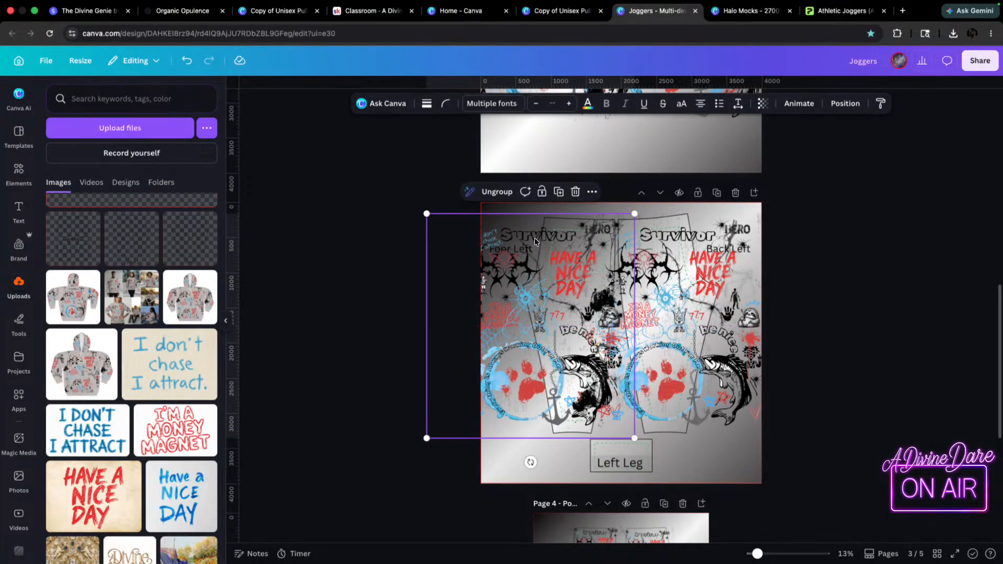
drag(720, 272, 725, 272)
- Shift the front artwork group on the Right Leg page slightly to the left
scroll(787, 342, down, 2)
scroll(788, 342, up, 6)
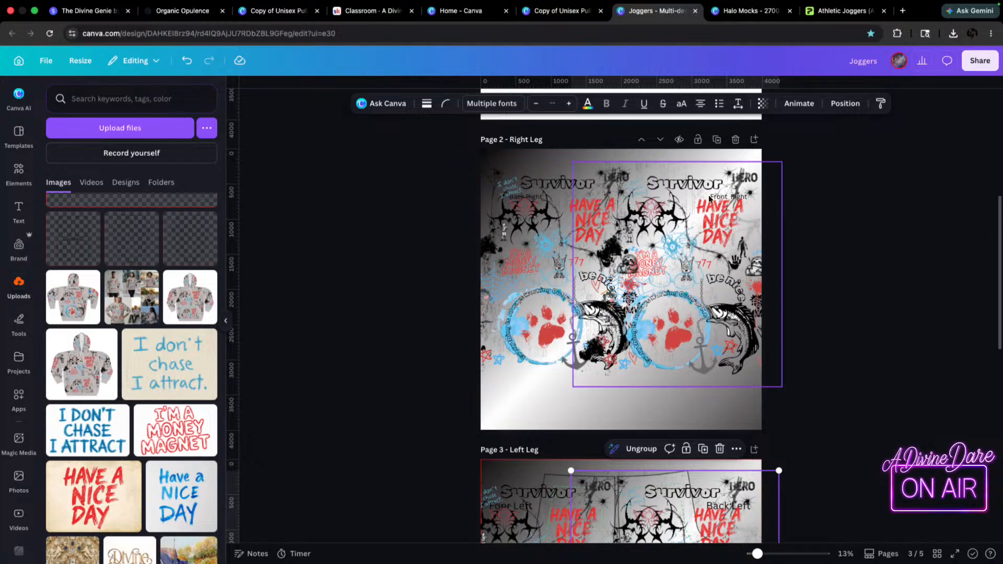
click(733, 203)
scroll(622, 214, up, 5)
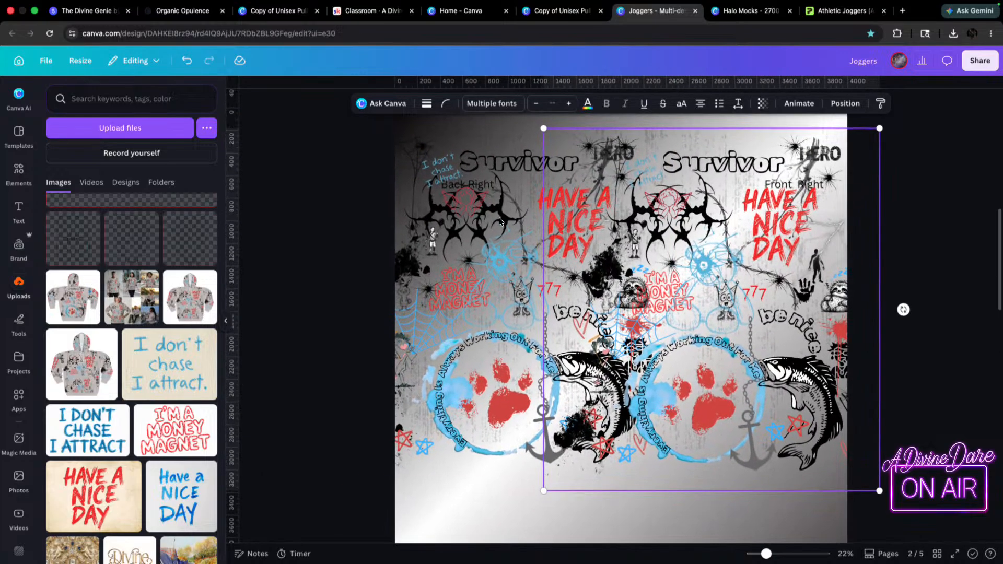
drag(806, 201, 801, 201)
- Set the template overlay image on the Right Leg page to transparency 100
click(761, 104)
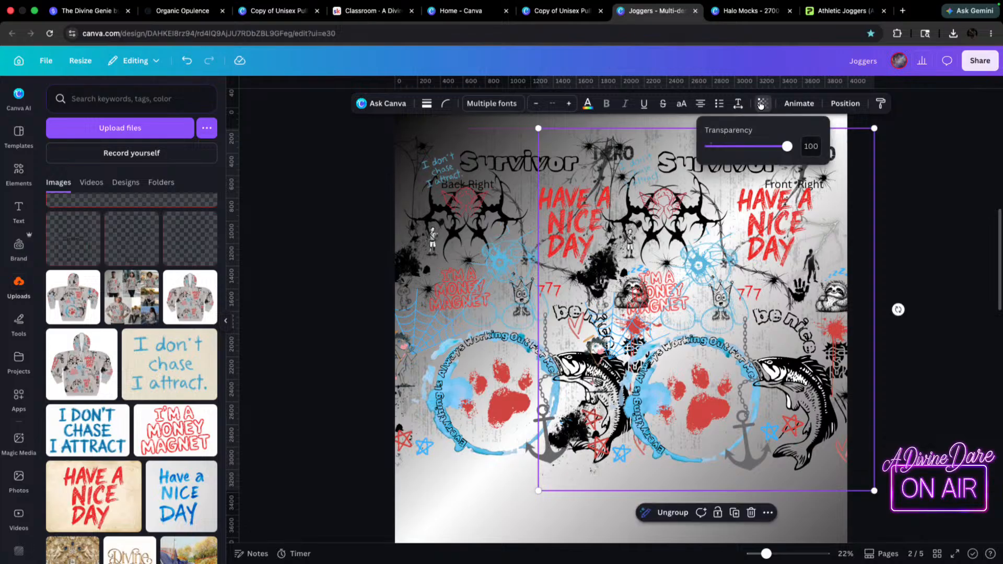
click(684, 499)
click(808, 104)
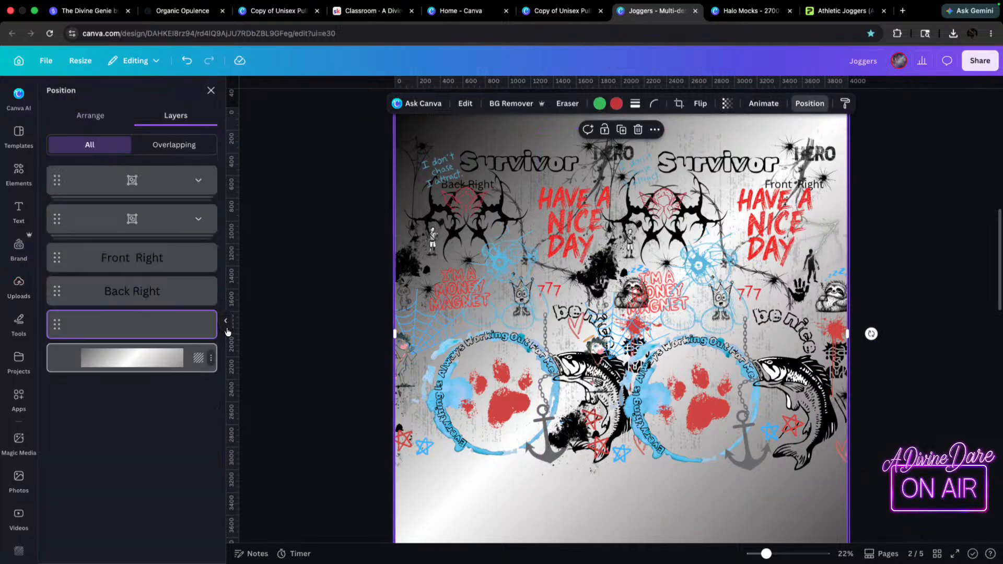
click(727, 104)
drag(674, 146, 948, 149)
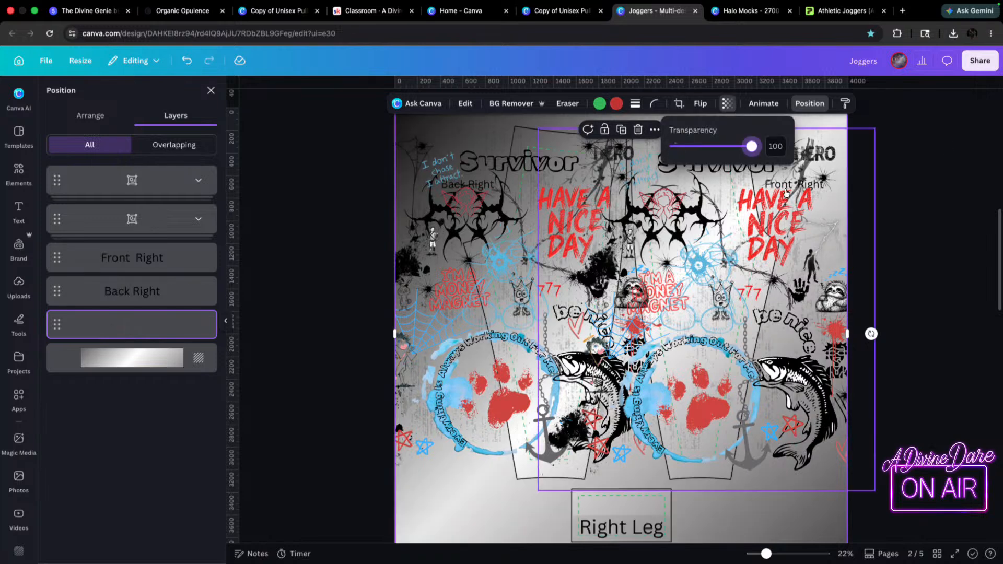
click(946, 259)
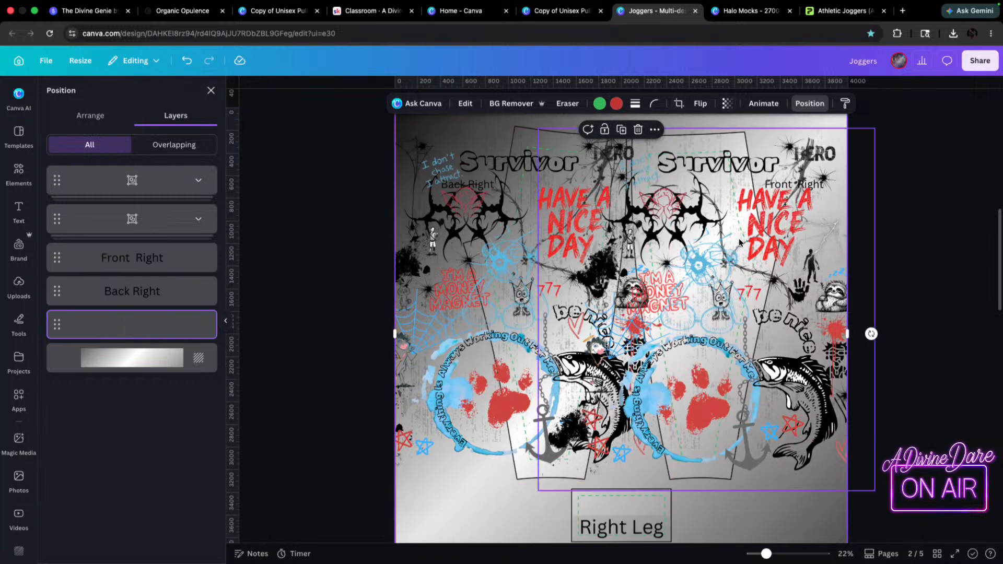
- Spread the artwork groups on the Right Leg page, moving the back group left and the front group slightly right
drag(507, 258, 489, 235)
drag(785, 238, 795, 238)
scroll(731, 318, down, 5)
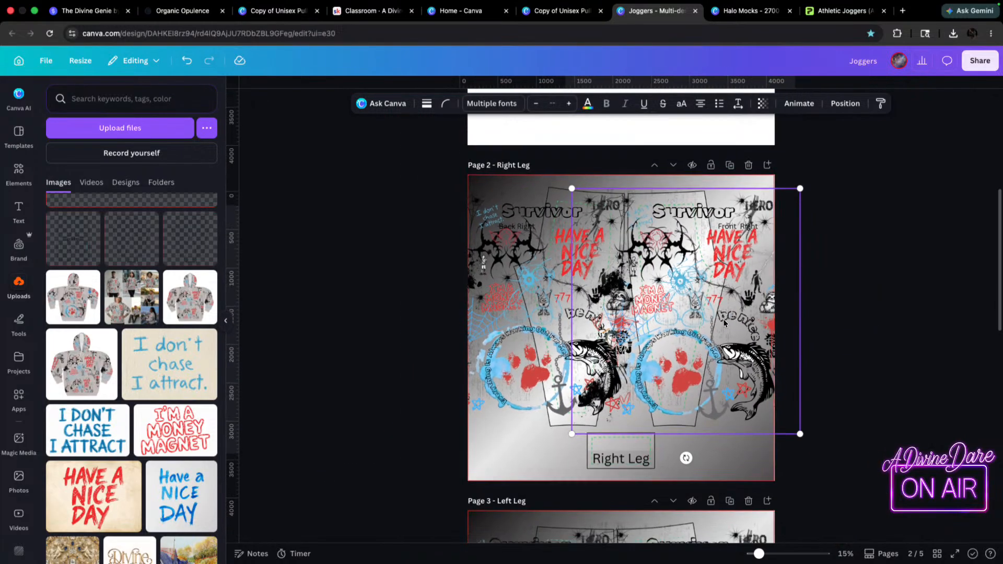
scroll(572, 403, down, 8)
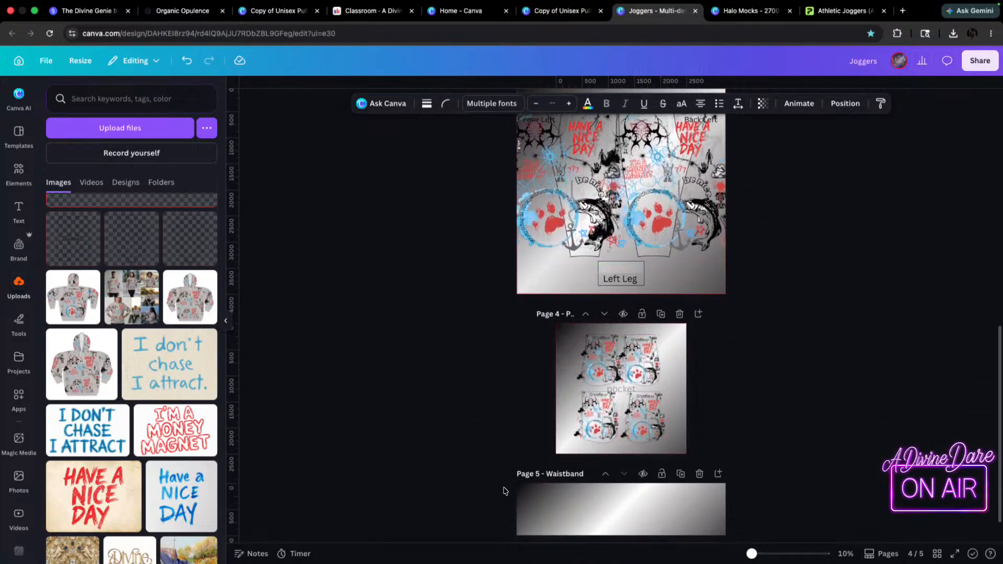
- Download only the Right Leg page of the joggers design as a PNG
scroll(517, 464, up, 9)
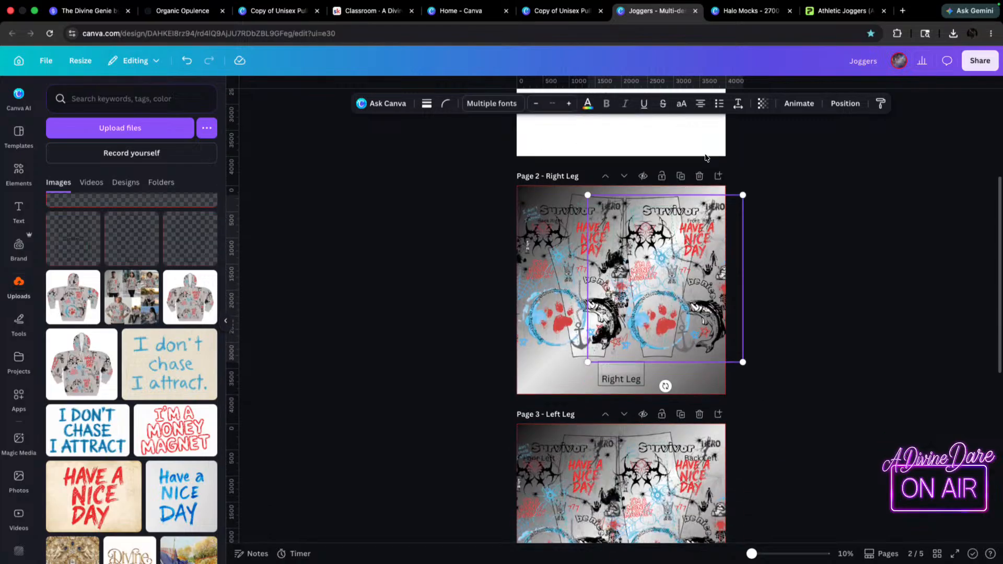
click(569, 343)
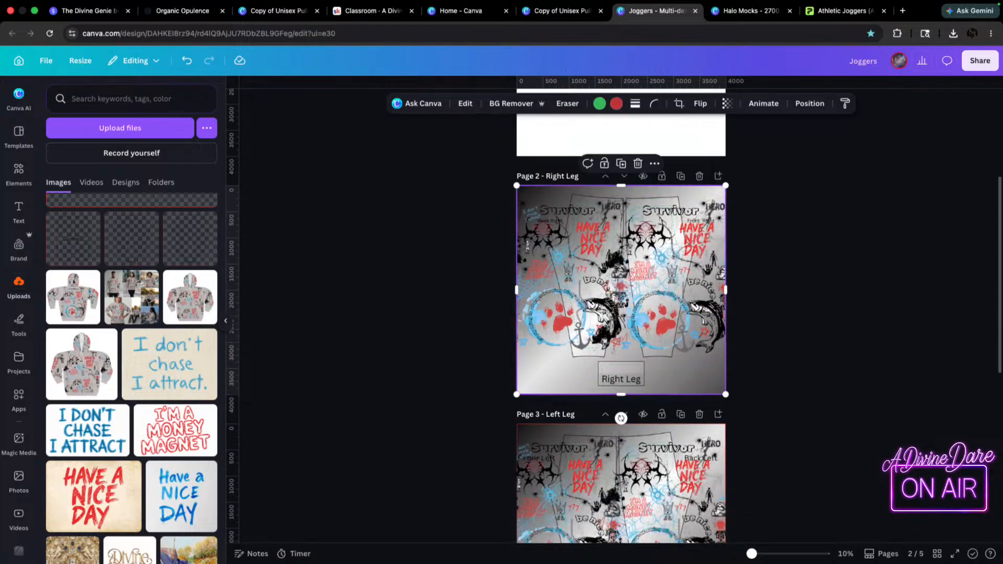
click(976, 61)
click(816, 297)
click(893, 177)
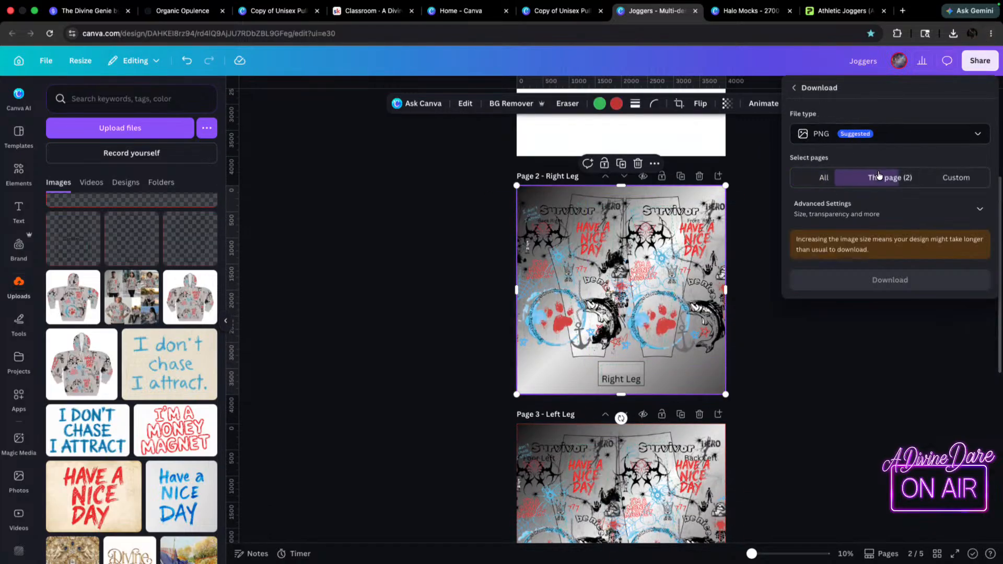
click(977, 209)
click(869, 402)
click(550, 450)
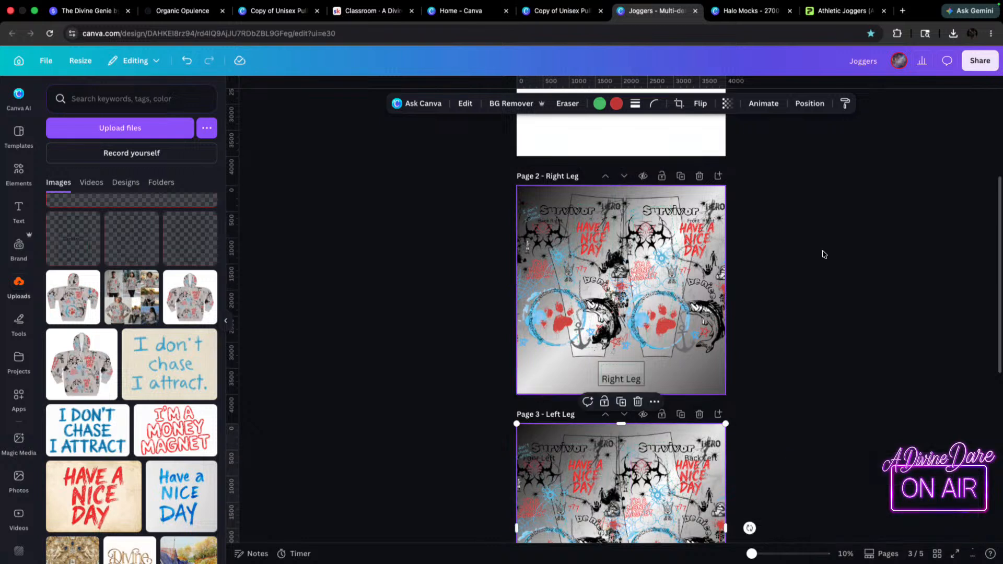
click(980, 61)
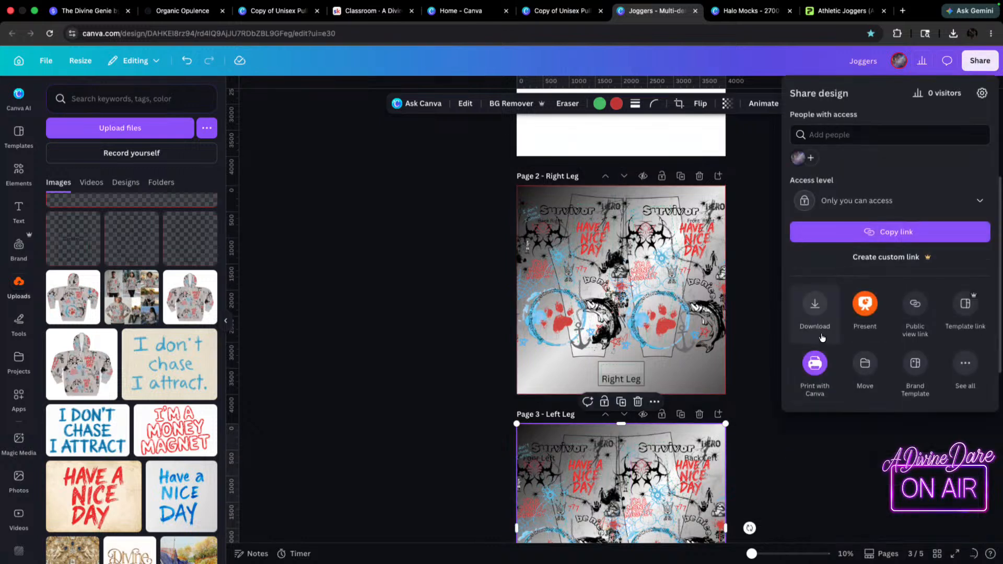
click(815, 308)
click(882, 285)
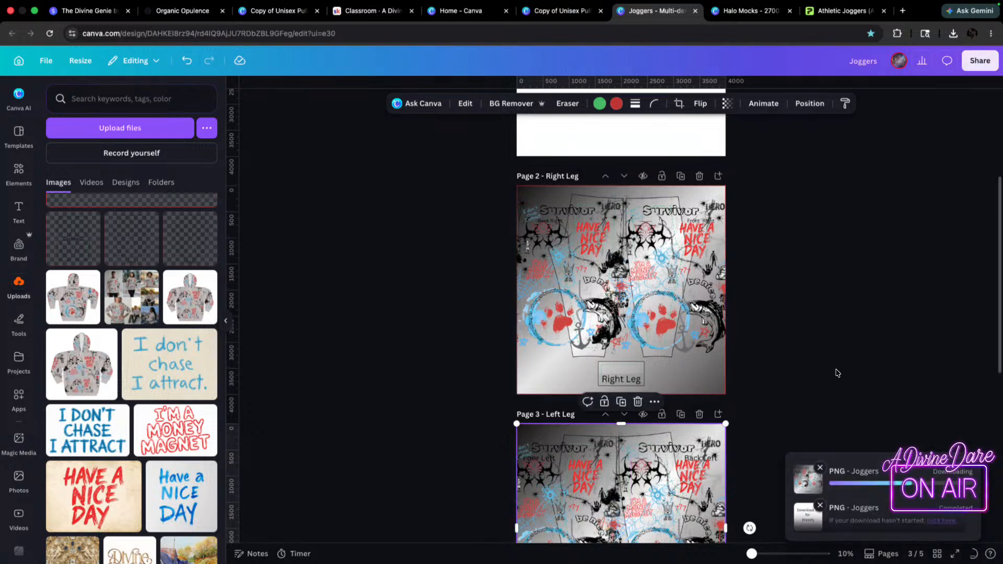
- Switch to the Printify joggers editor and delete the Left Leg 2.png artwork from the right leg area
click(836, 11)
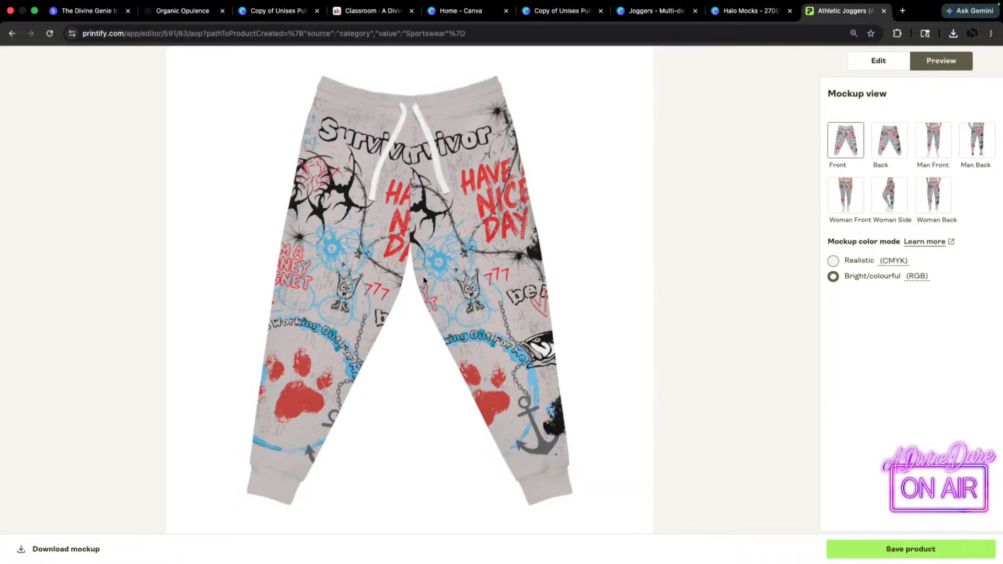
click(871, 62)
click(399, 512)
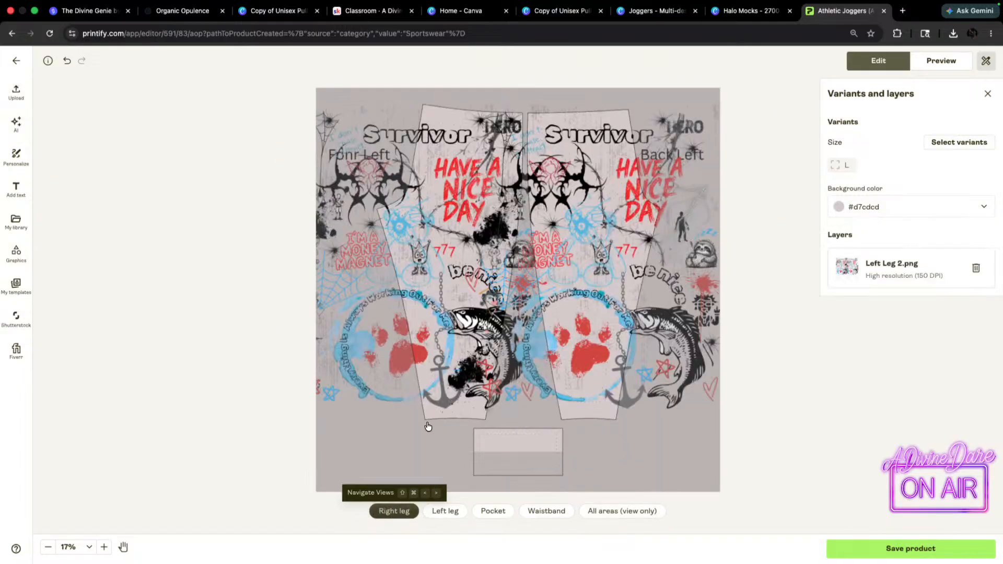
click(601, 211)
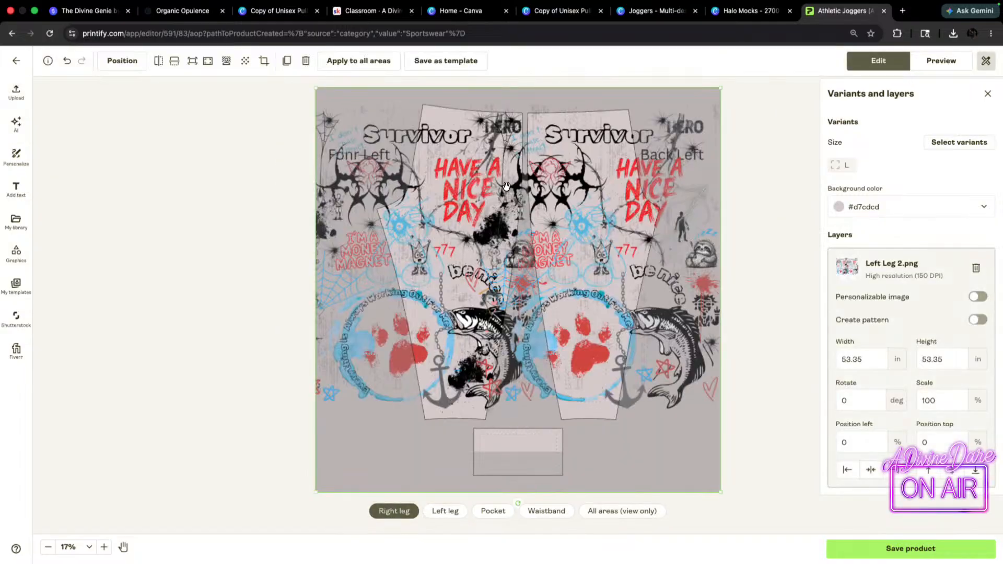
key(Delete)
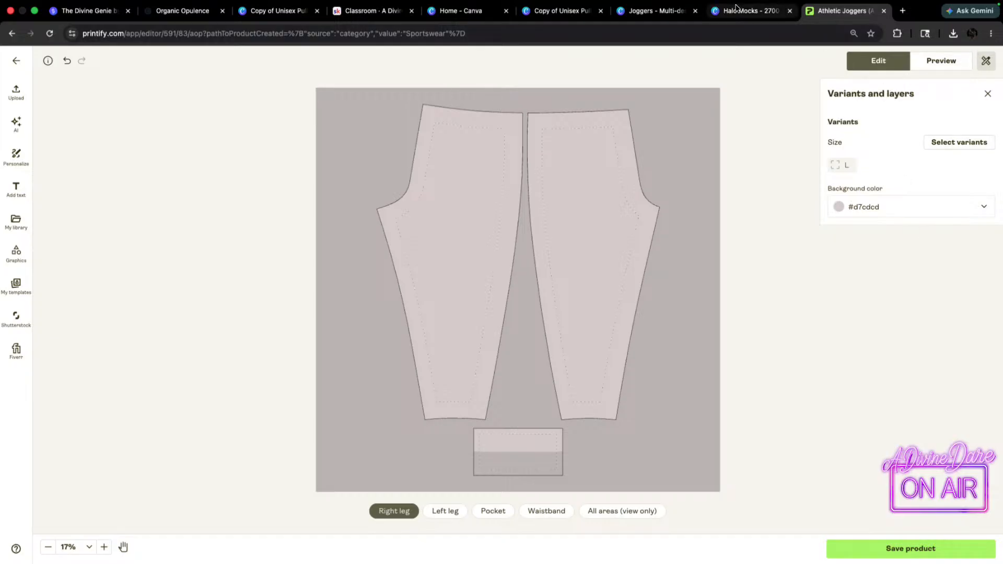
- Check the finished download and view the Right Leg (1).png file in Preview, closing it again
click(687, 9)
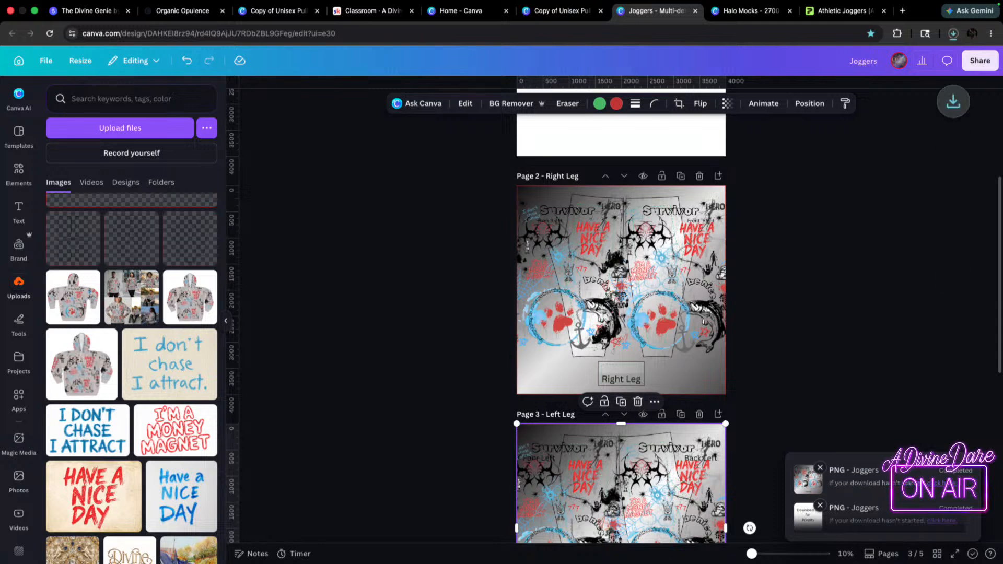
click(843, 10)
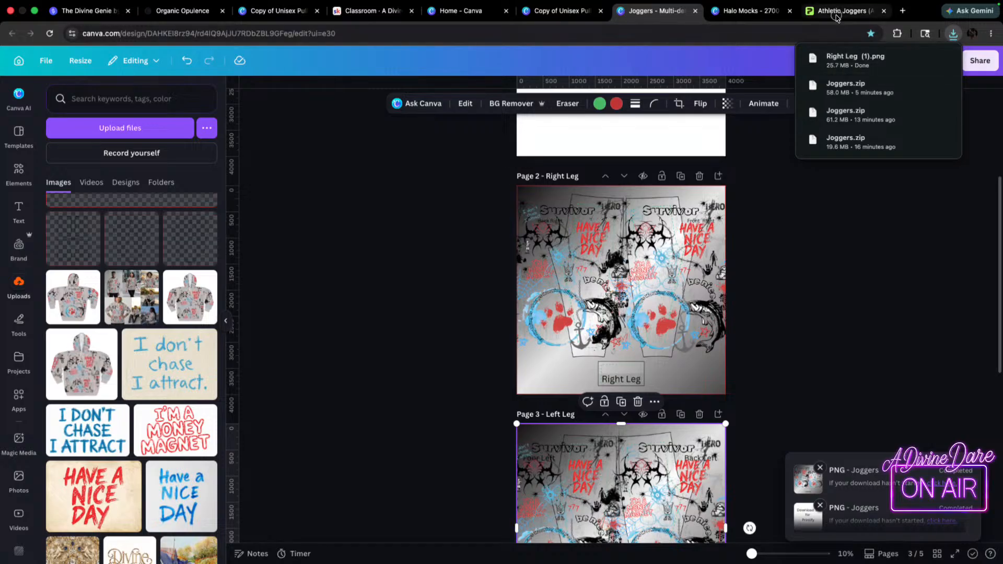
click(831, 67)
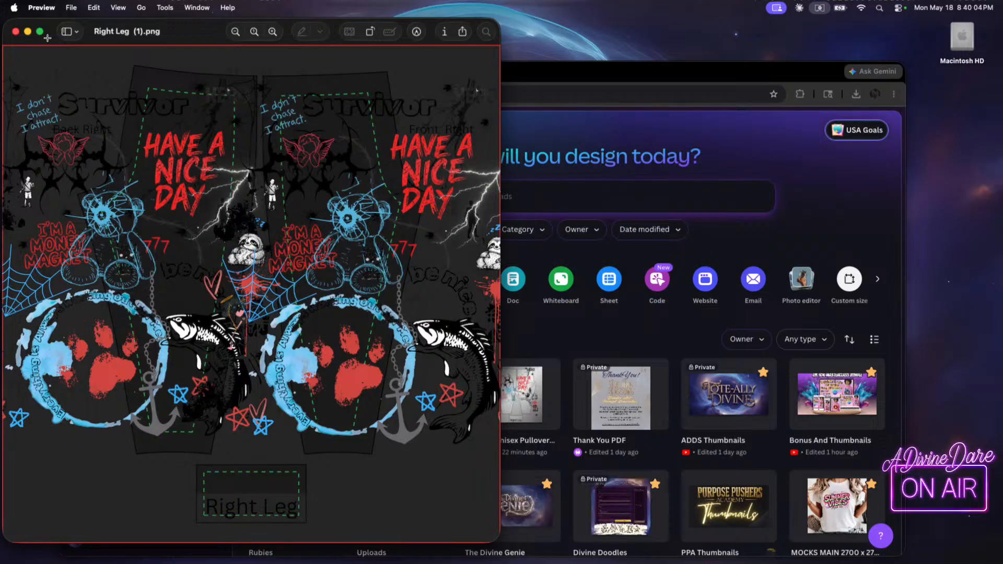
click(15, 31)
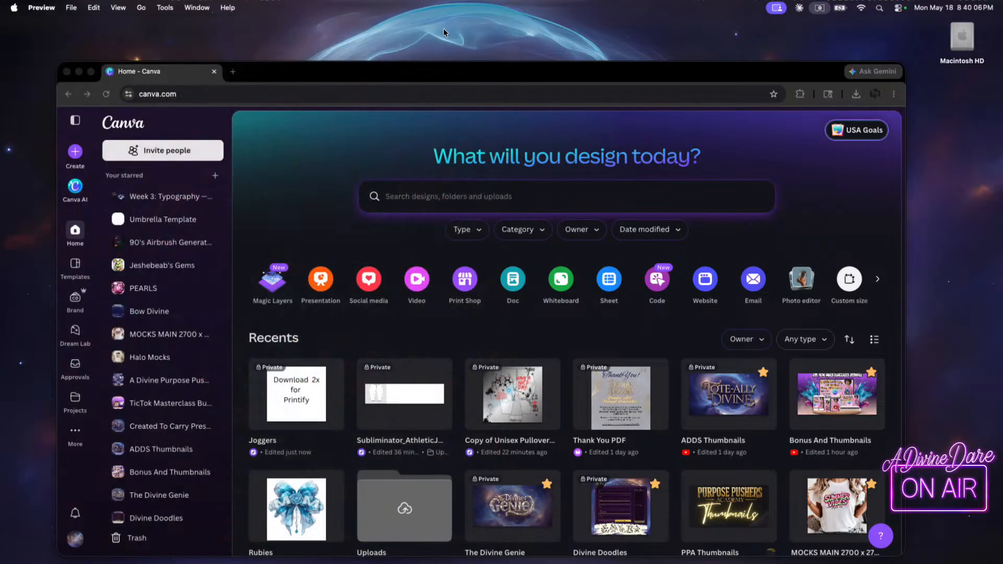
- Return to the Printify editor and place the downloaded Right Leg (1).png on the joggers' right leg area
click(475, 33)
right_click(475, 33)
key(ctrl+Right)
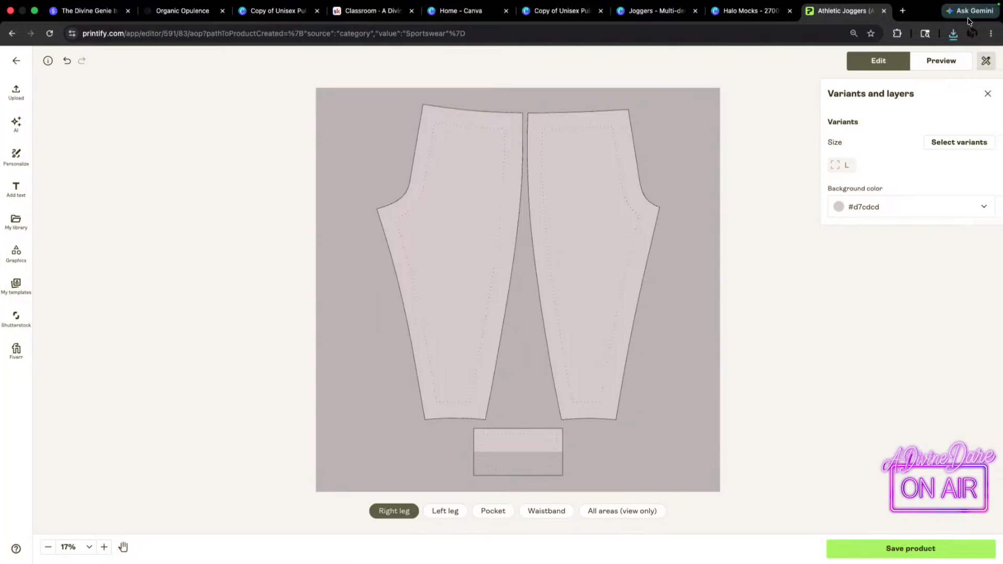
click(953, 34)
drag(852, 81, 518, 201)
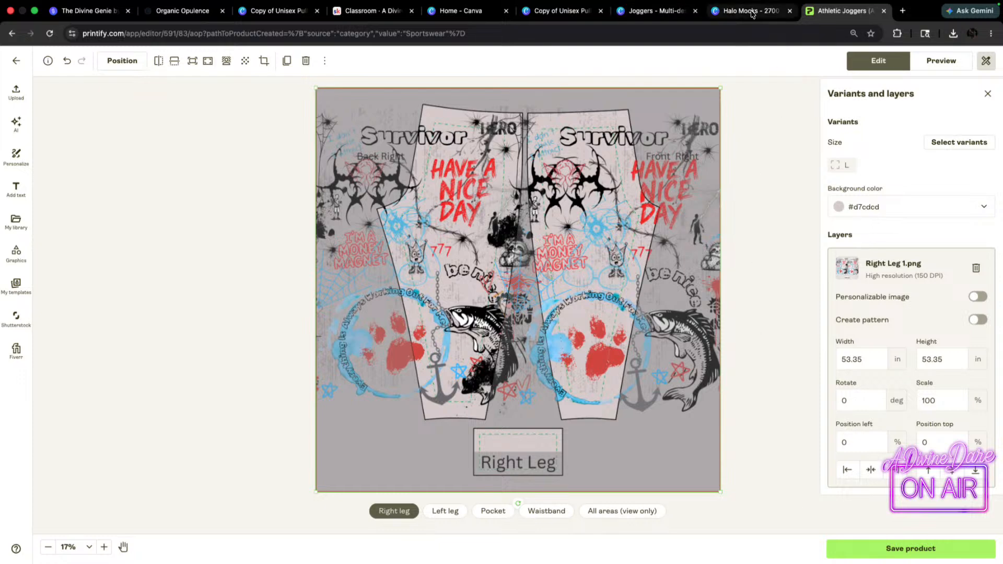
- Switch to the Canva joggers design and download only the Left Leg page as a PNG
click(653, 12)
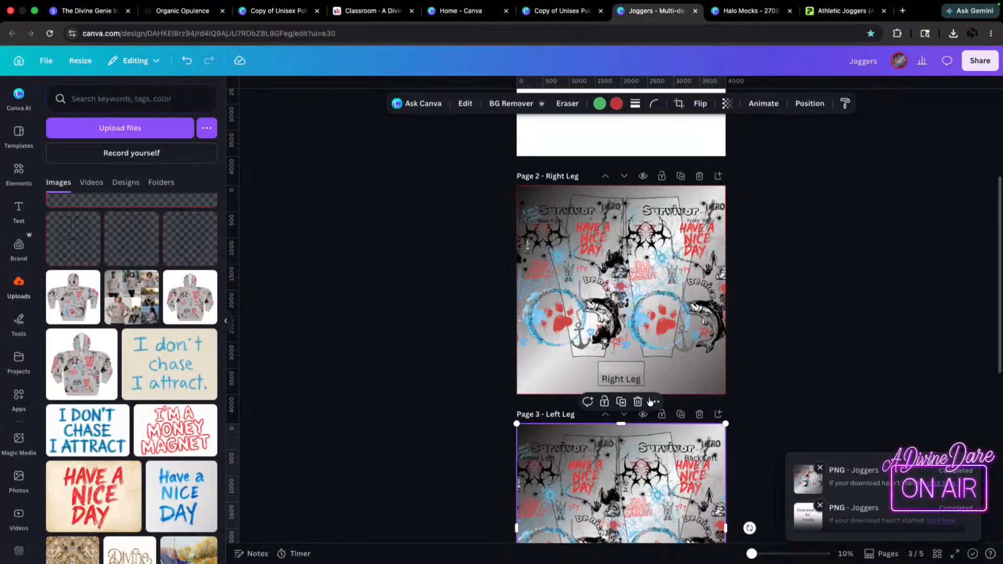
click(953, 35)
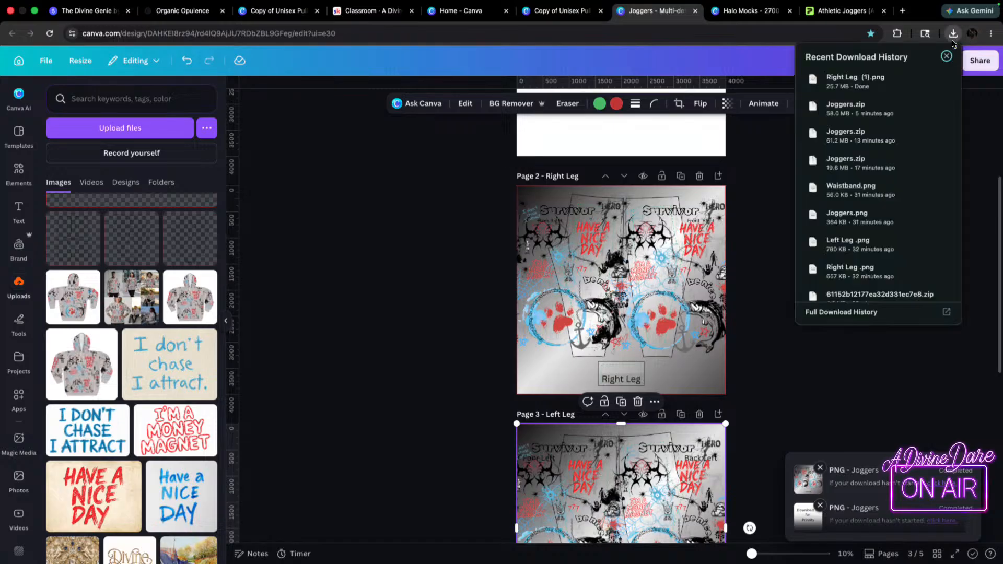
click(824, 359)
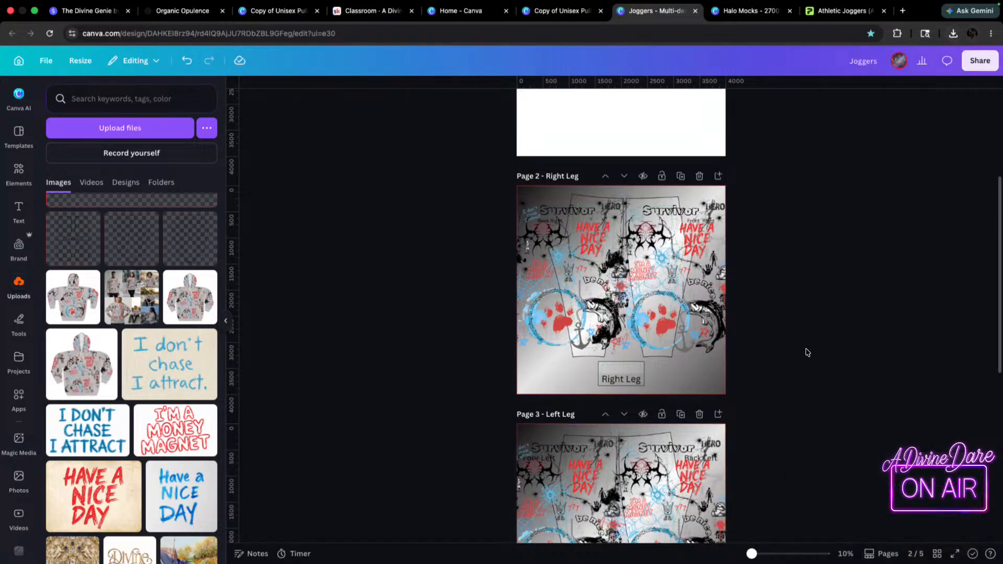
scroll(585, 271, down, 2)
click(610, 353)
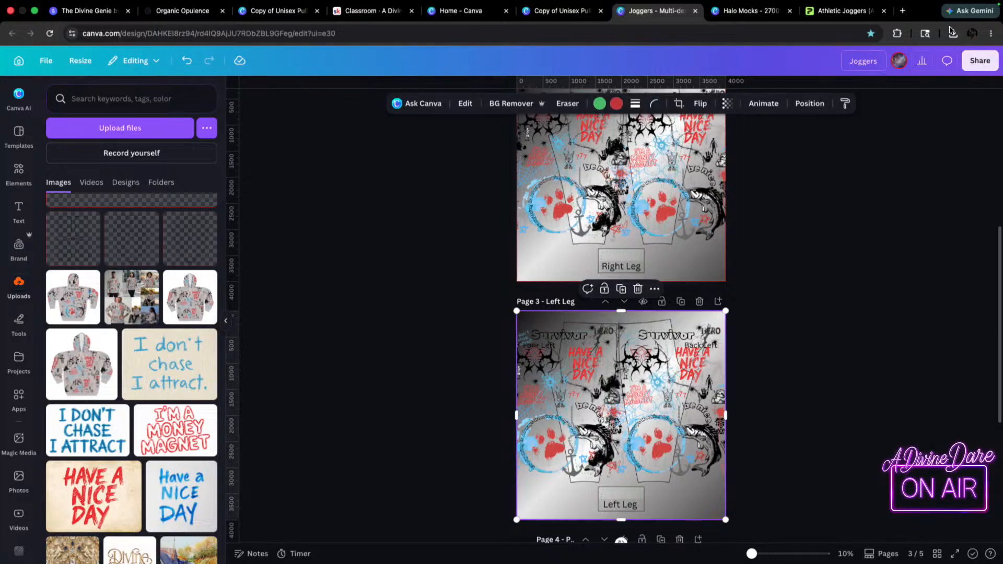
click(978, 70)
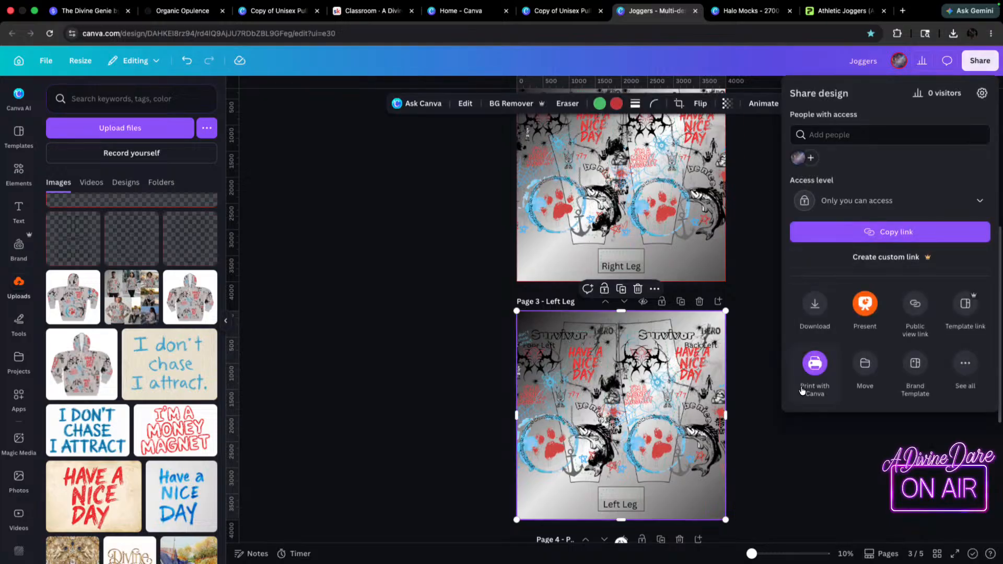
click(818, 311)
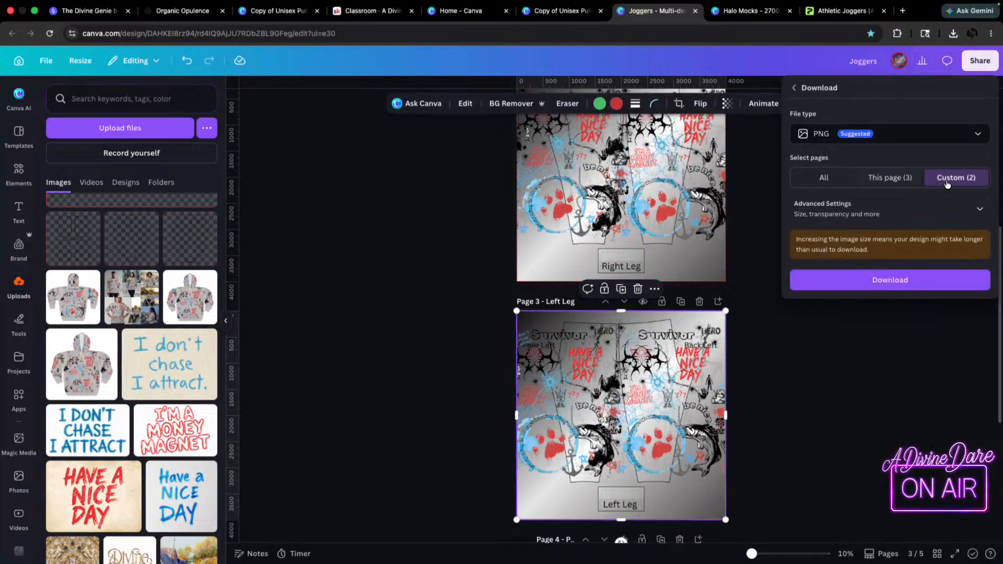
click(887, 180)
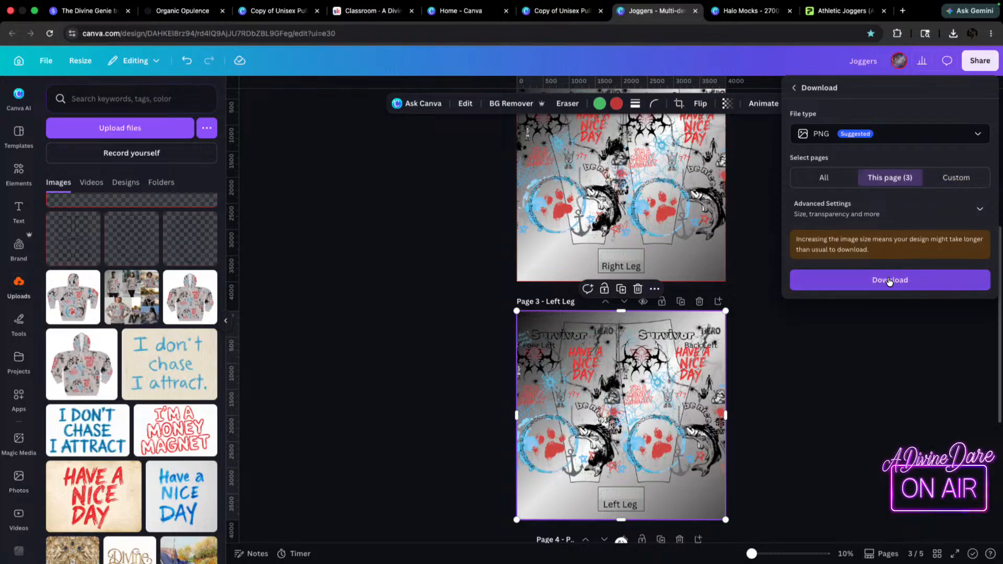
click(889, 279)
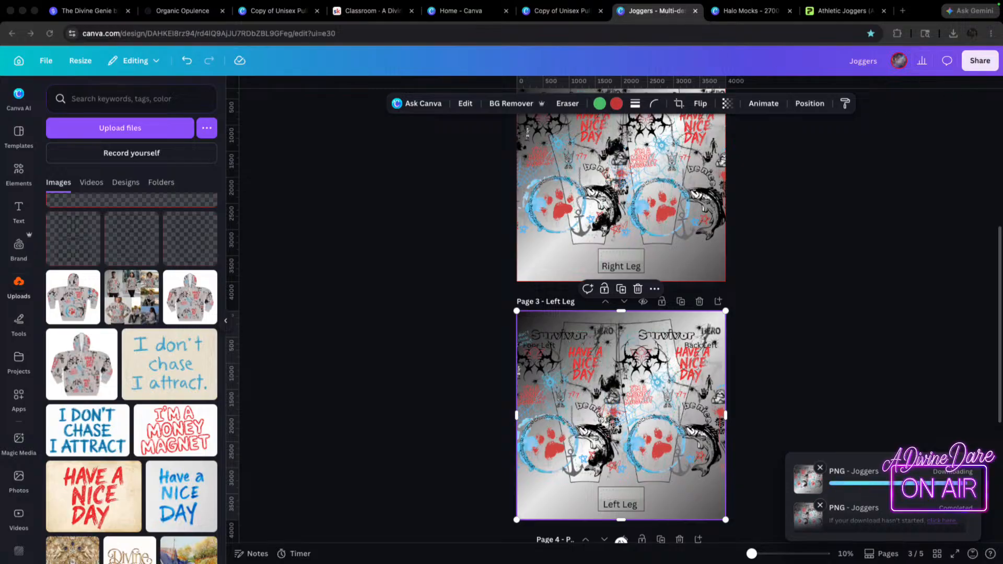
- Back in Printify, replace the artwork on the left leg area with the downloaded Left Leg (1).png
click(853, 9)
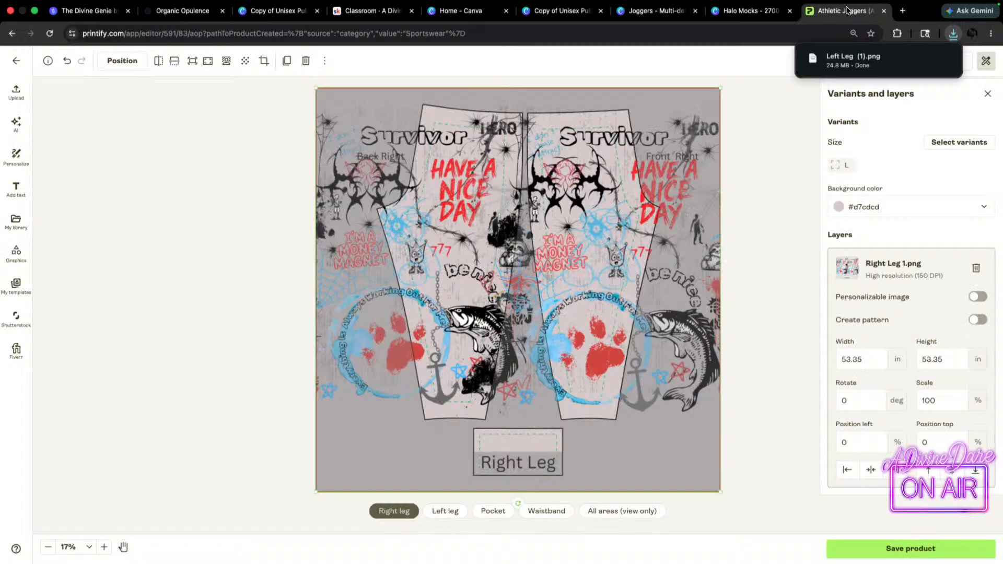
click(439, 513)
click(611, 256)
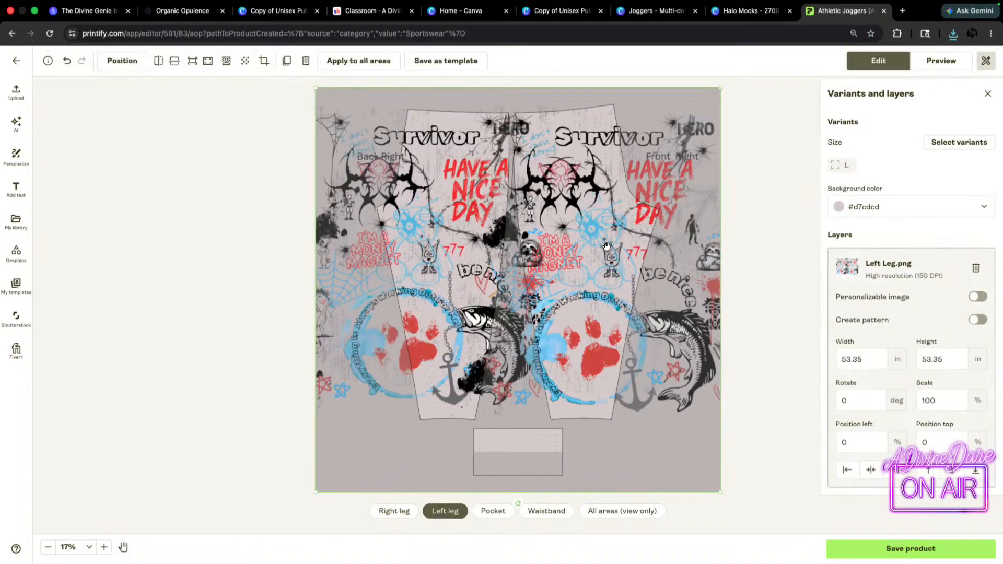
key(Delete)
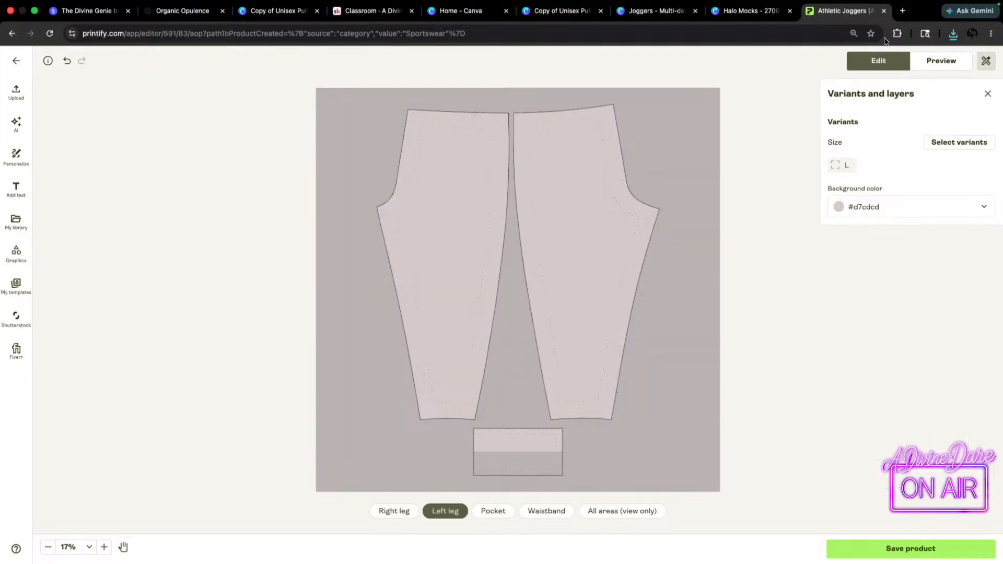
click(954, 35)
drag(839, 78, 489, 155)
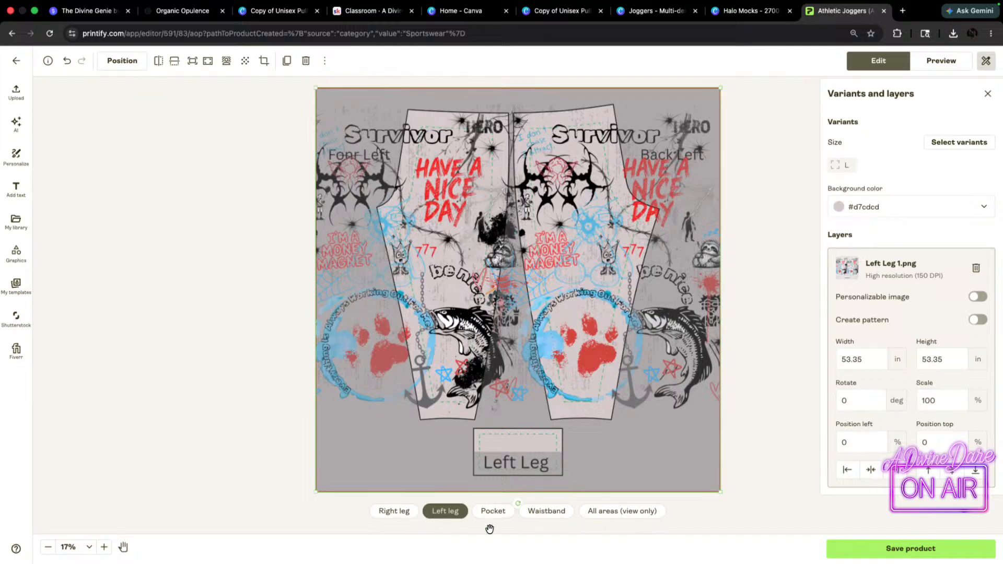
- Review the pocket, waistband and all-areas views, and preview the joggers mockup from the front
click(494, 511)
click(559, 515)
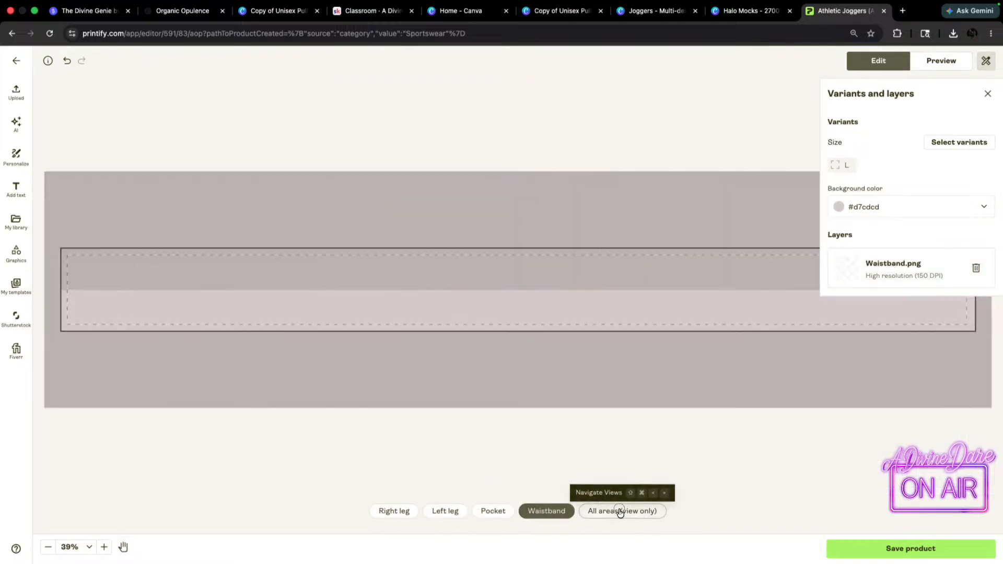
click(619, 512)
click(935, 65)
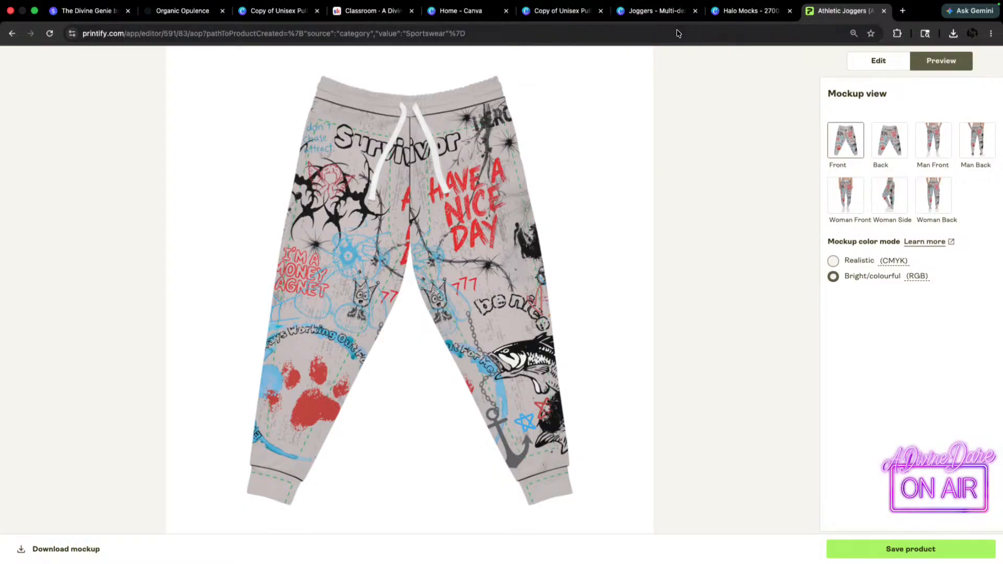
- Compare the Printify mockup with the Canva Right Leg page, and shift that page's front artwork group slightly right and nudge its back artwork group
click(650, 10)
scroll(773, 256, up, 3)
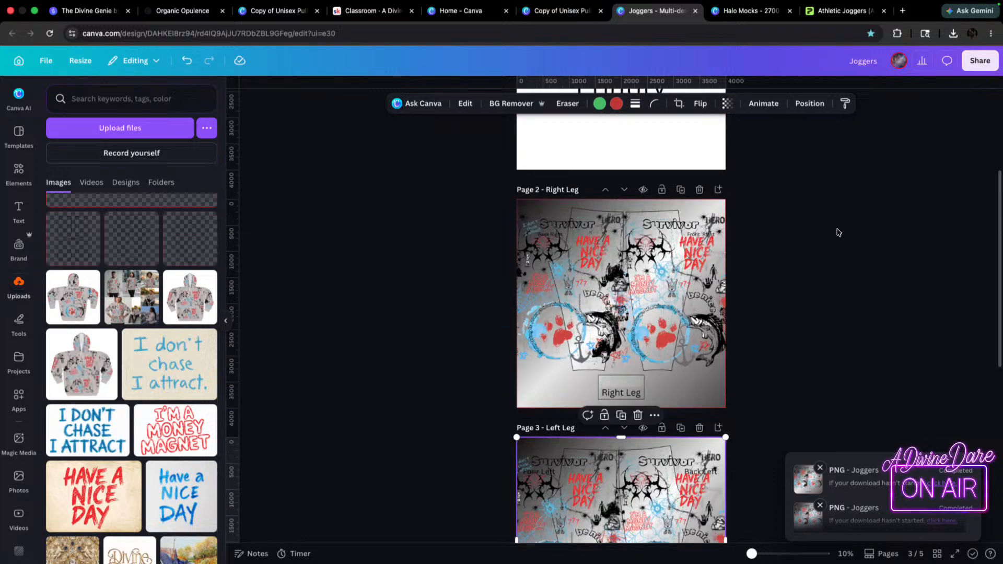
click(847, 11)
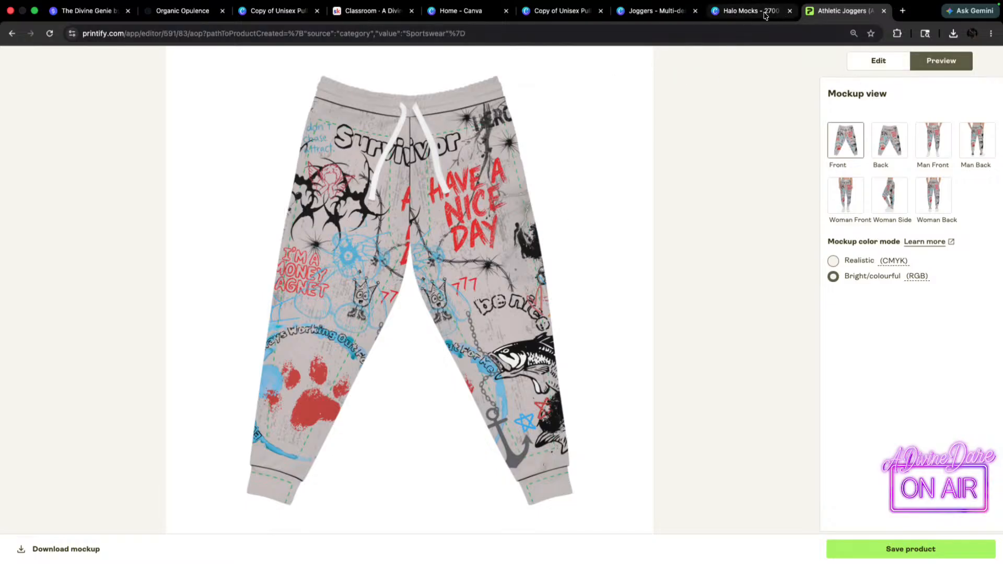
click(662, 7)
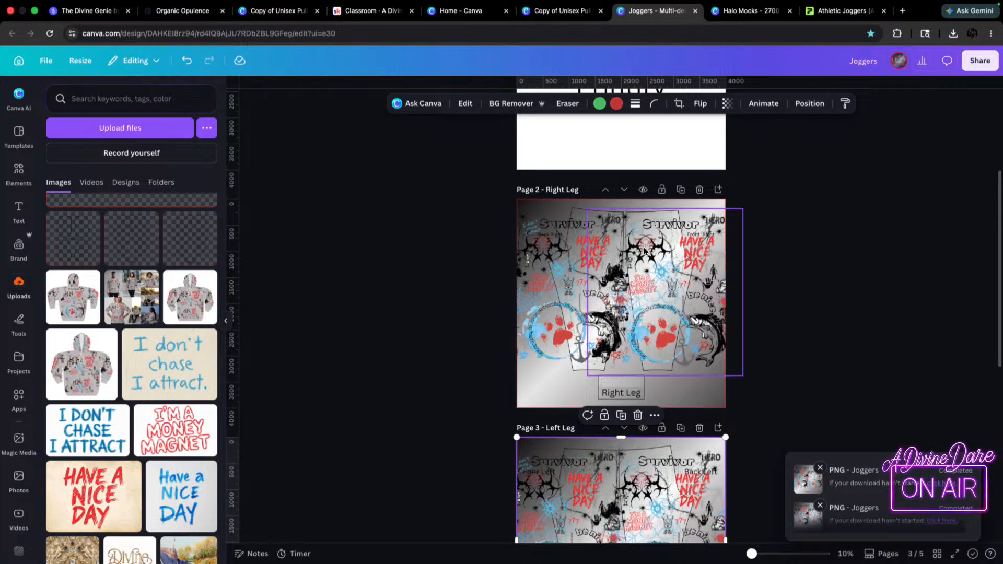
scroll(739, 255, down, 2)
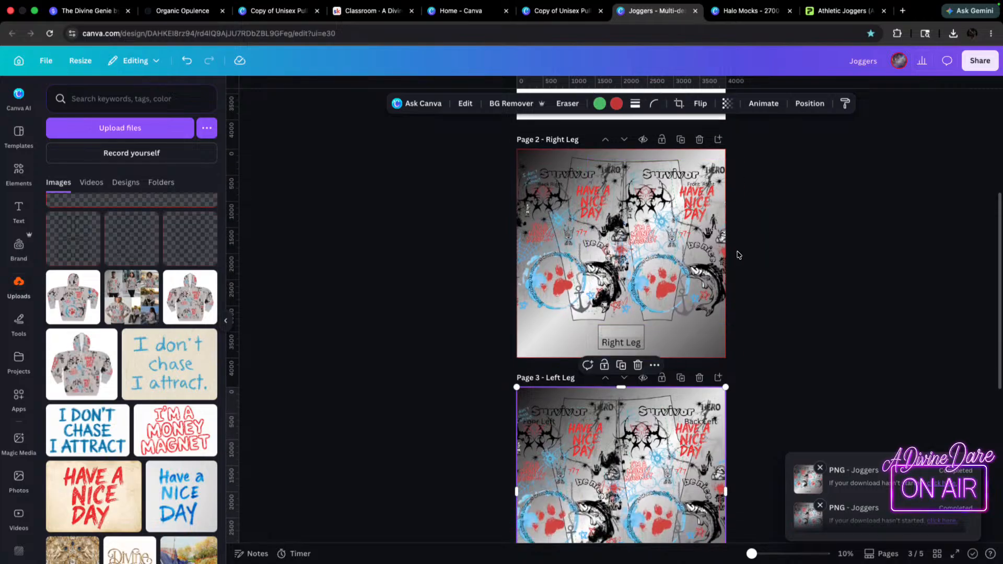
scroll(739, 255, up, 5)
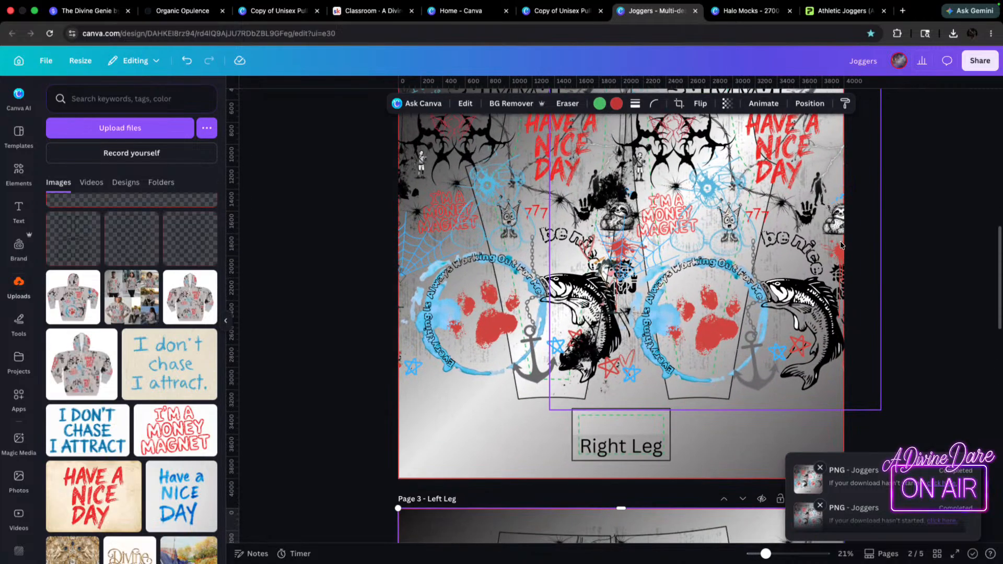
scroll(950, 263, up, 1)
scroll(949, 263, up, 5)
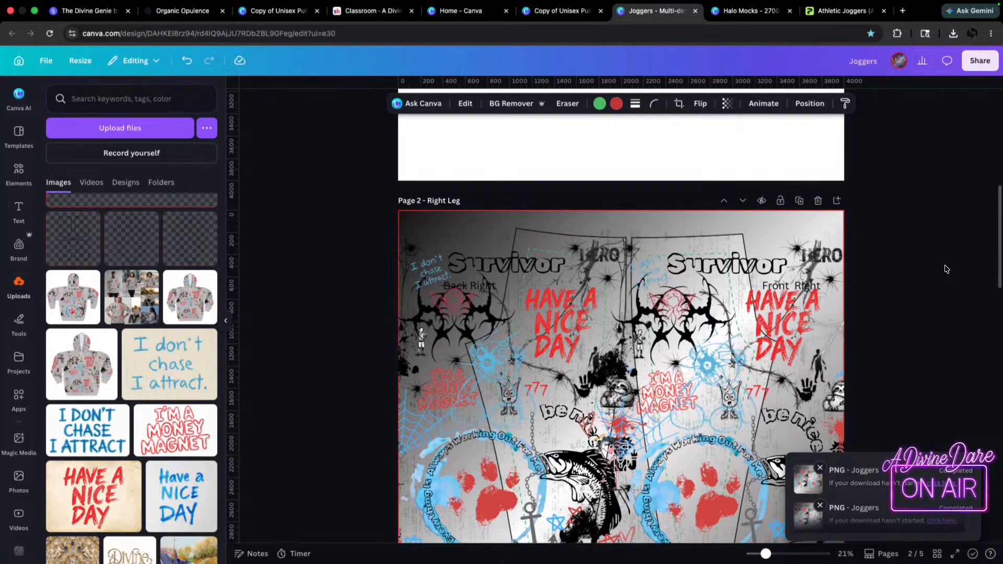
scroll(946, 269, down, 1)
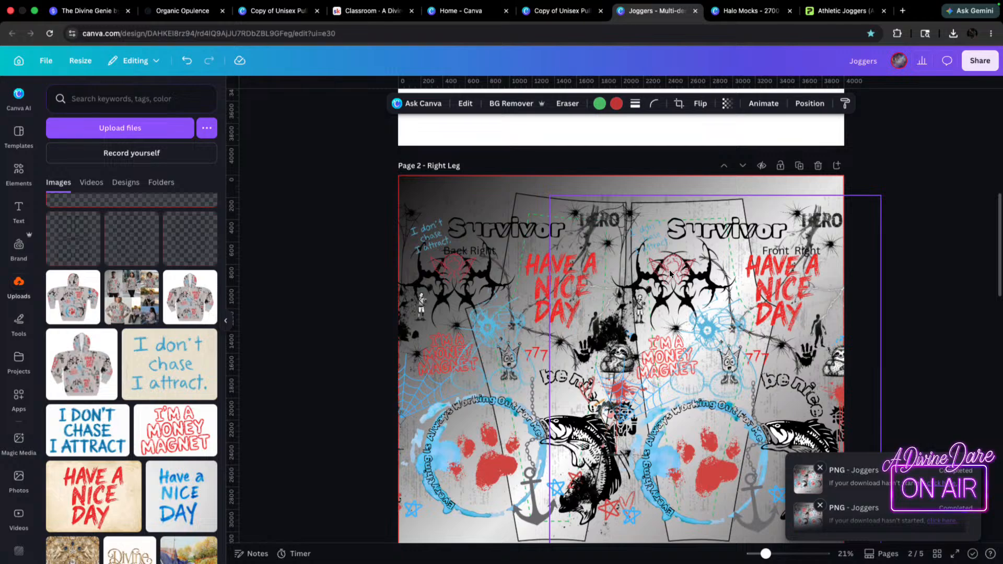
drag(703, 255, 711, 250)
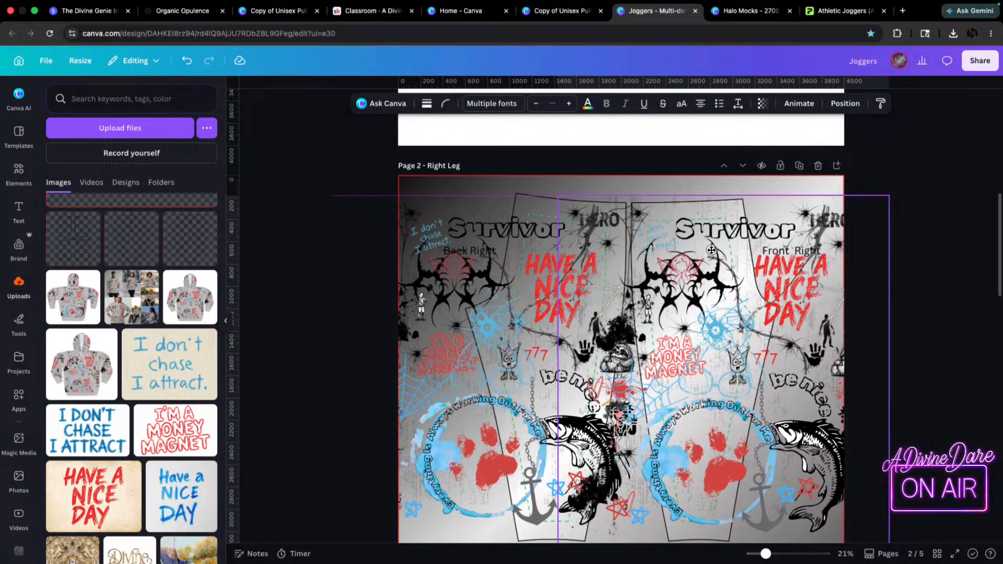
drag(539, 260, 538, 260)
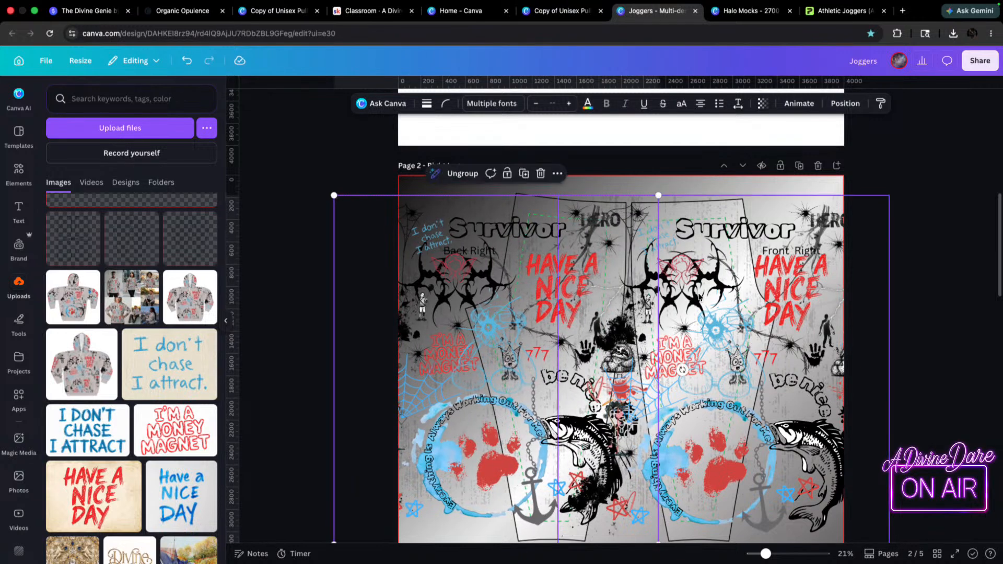
- Check the Left Leg page and the Printify mockup, and nudge the Right Leg page's front artwork group slightly further right
scroll(700, 297, down, 12)
scroll(695, 290, up, 4)
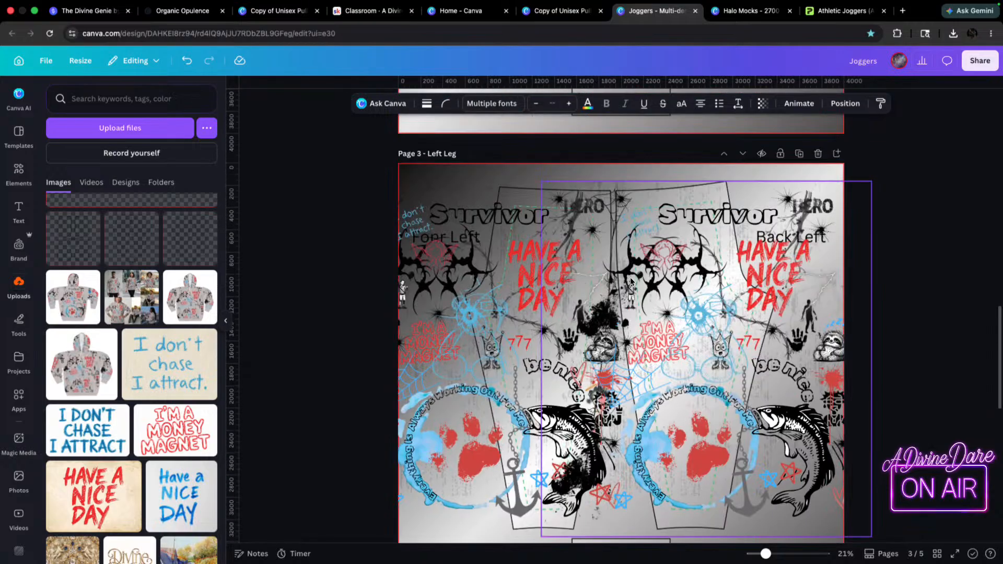
click(842, 11)
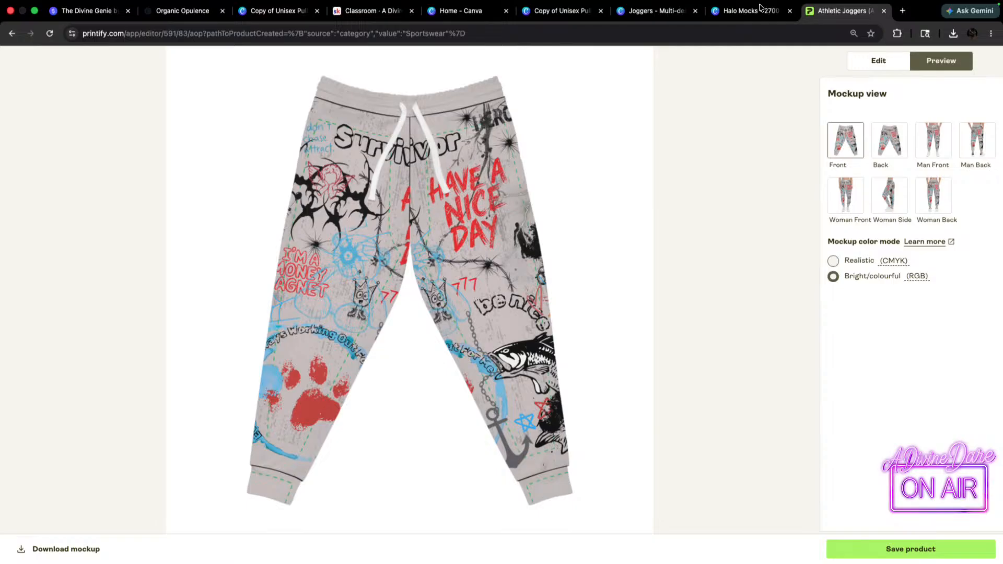
click(660, 12)
scroll(841, 240, up, 5)
scroll(844, 251, down, 6)
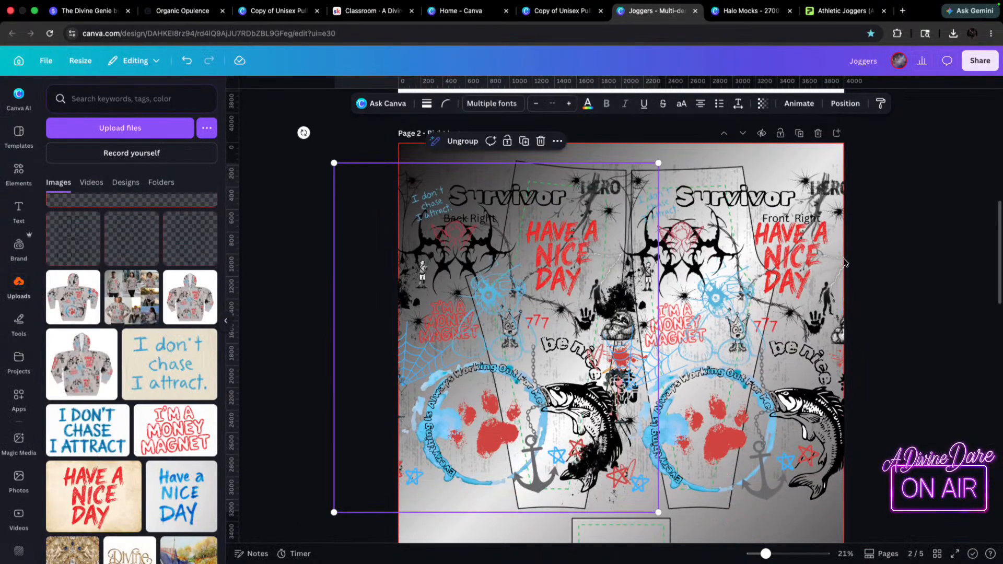
click(747, 216)
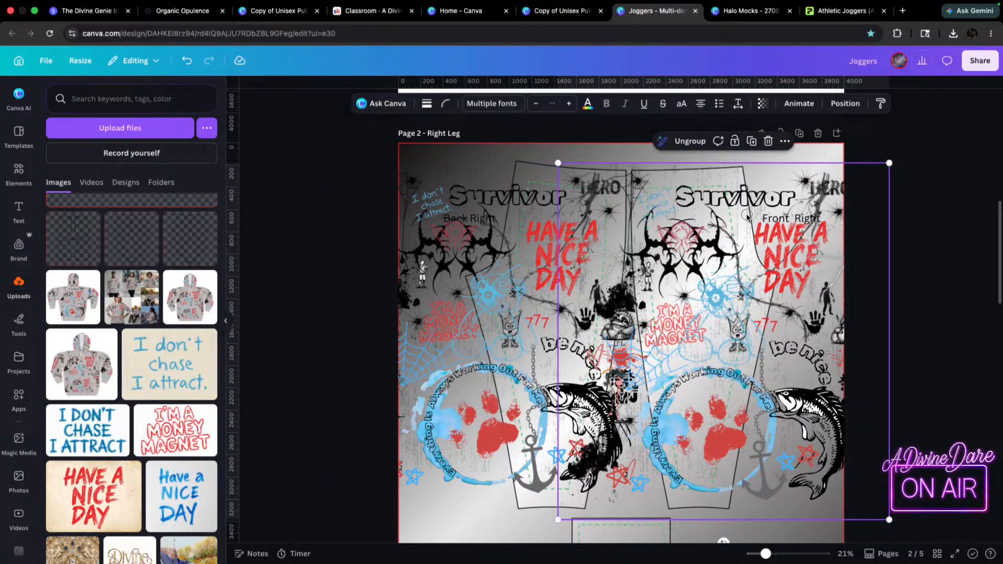
drag(747, 216, 749, 216)
- Select the template overlay on the Right Leg page and set its transparency to 0
scroll(786, 355, down, 3)
click(778, 439)
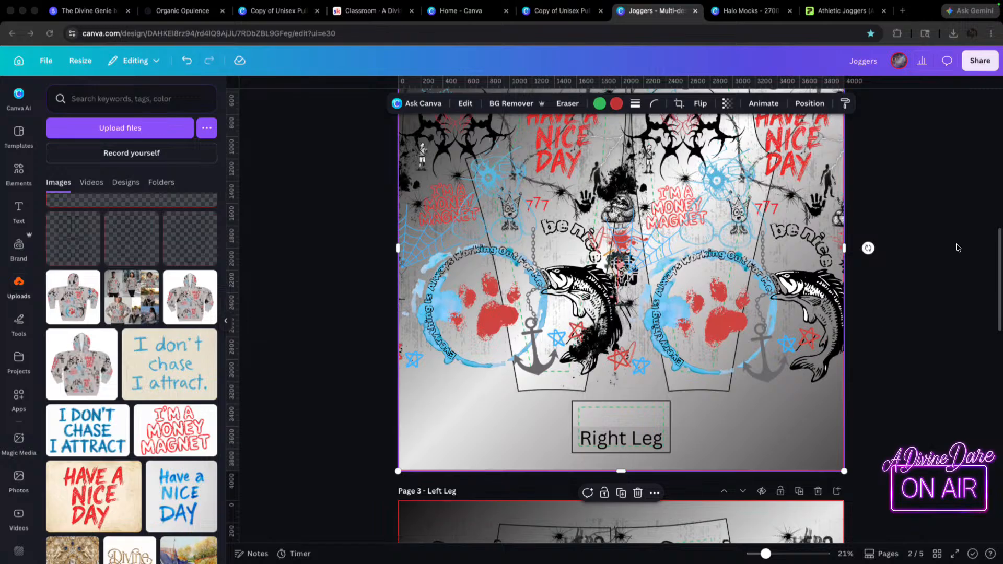
scroll(891, 255, up, 5)
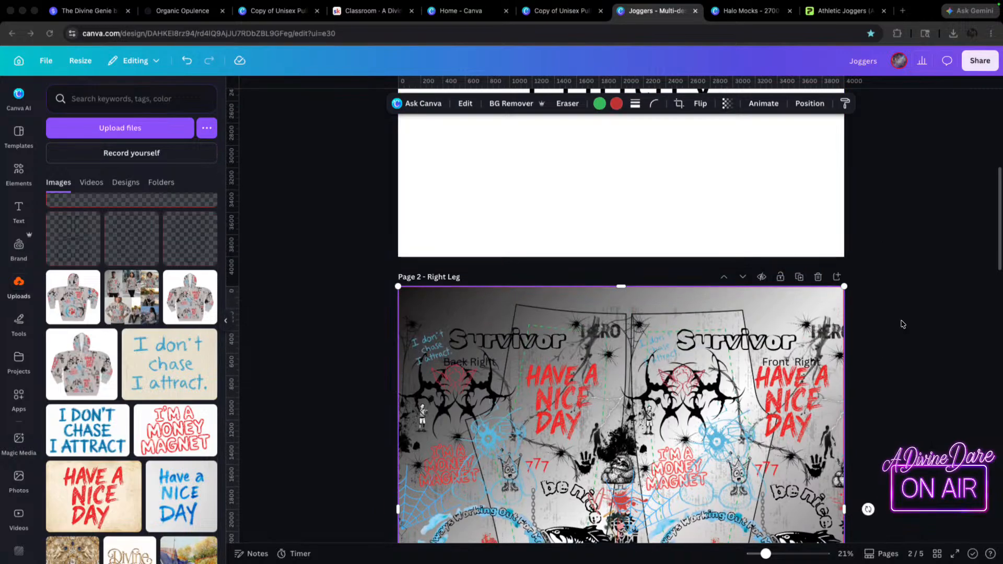
scroll(900, 320, down, 5)
click(975, 60)
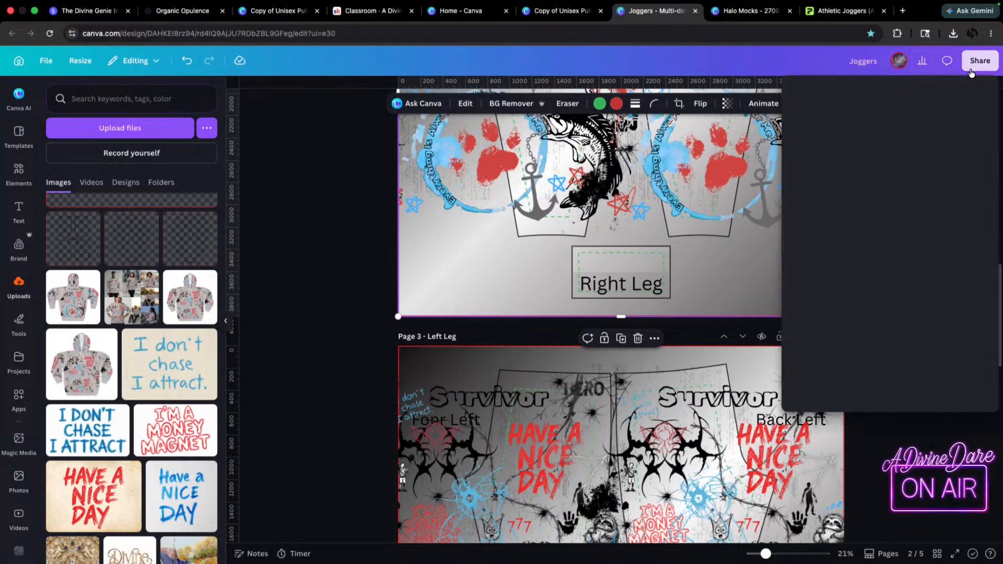
click(728, 147)
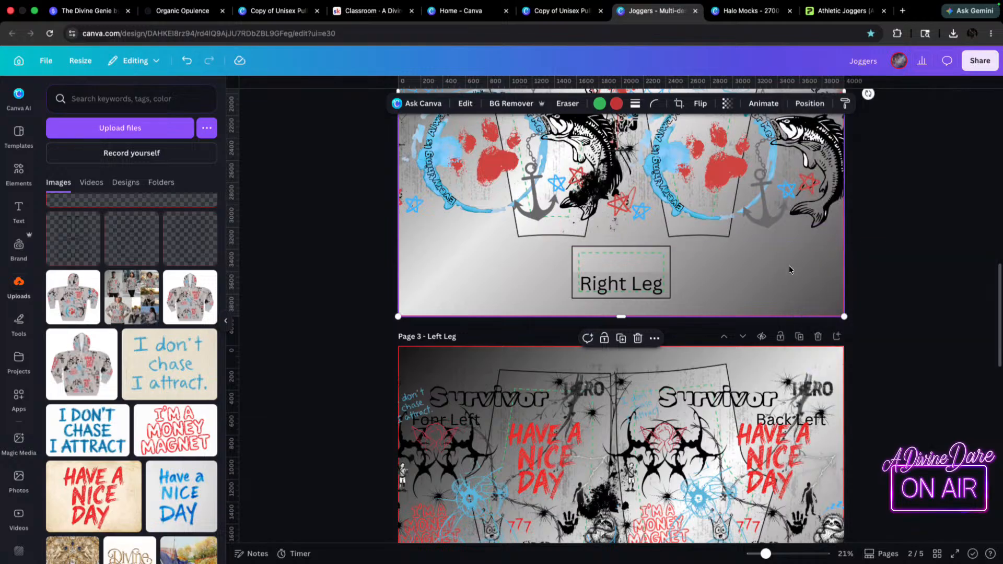
click(810, 103)
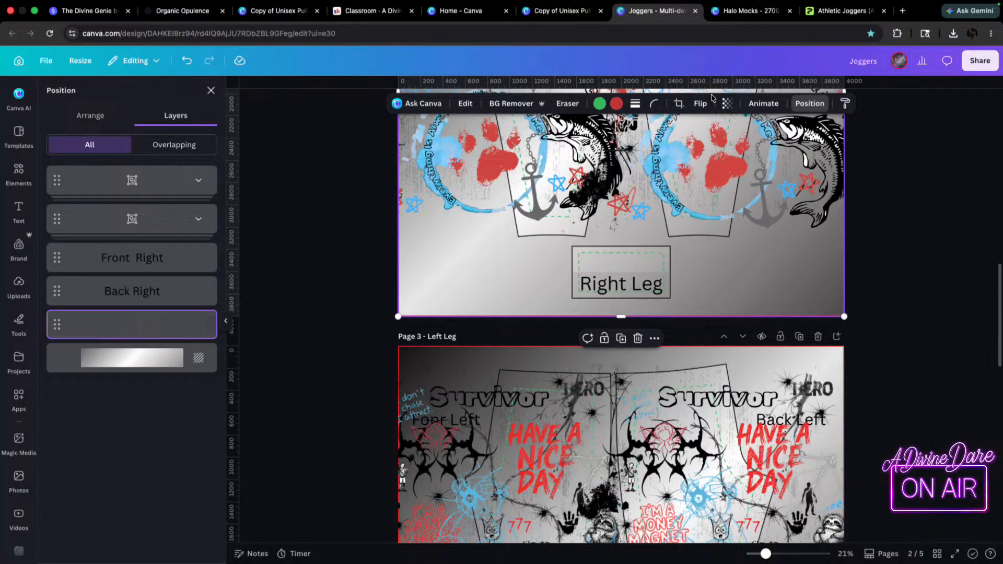
click(727, 104)
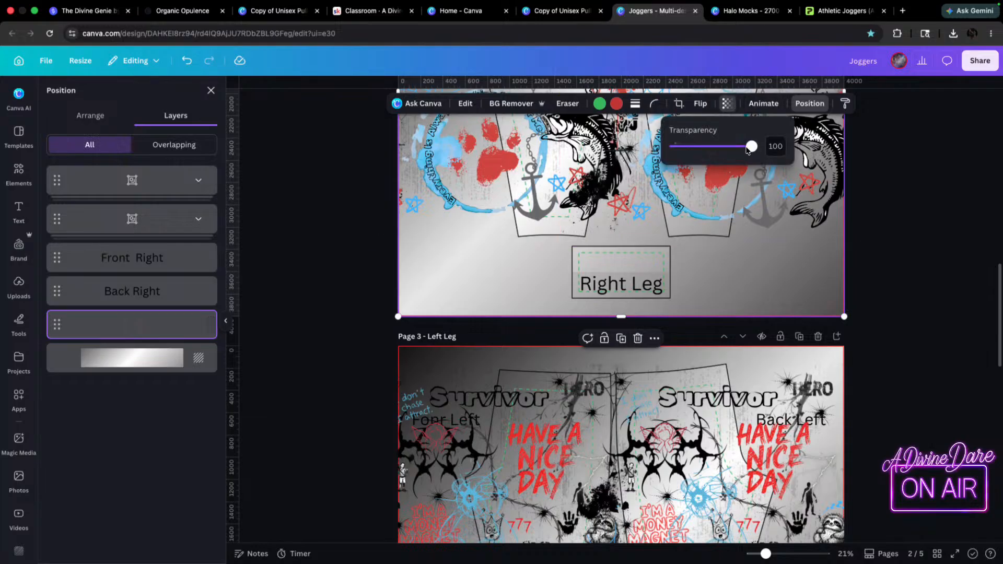
drag(725, 147, 671, 147)
- Set the transparency of the Left Leg page's template overlay to 0
scroll(779, 117, down, 5)
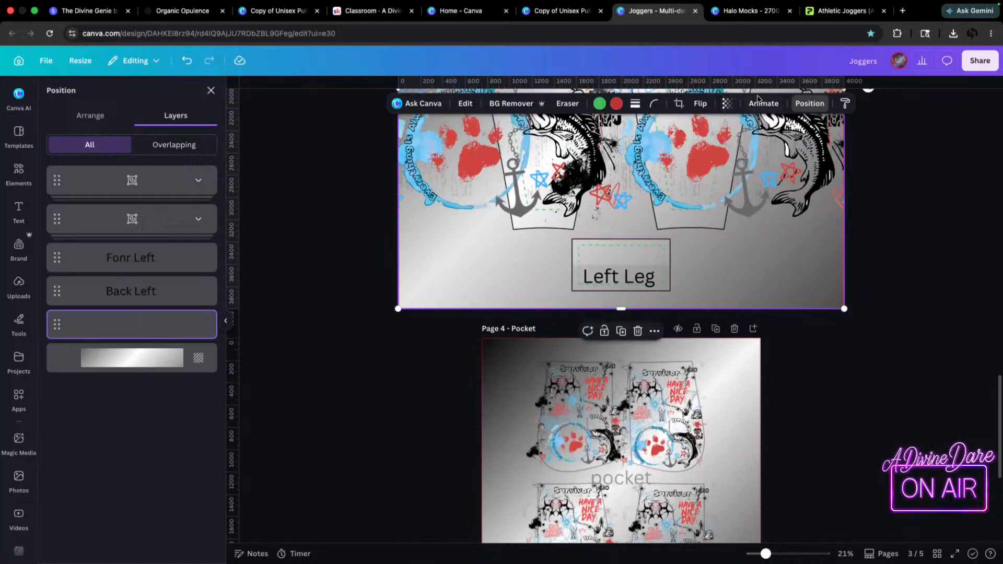
click(727, 104)
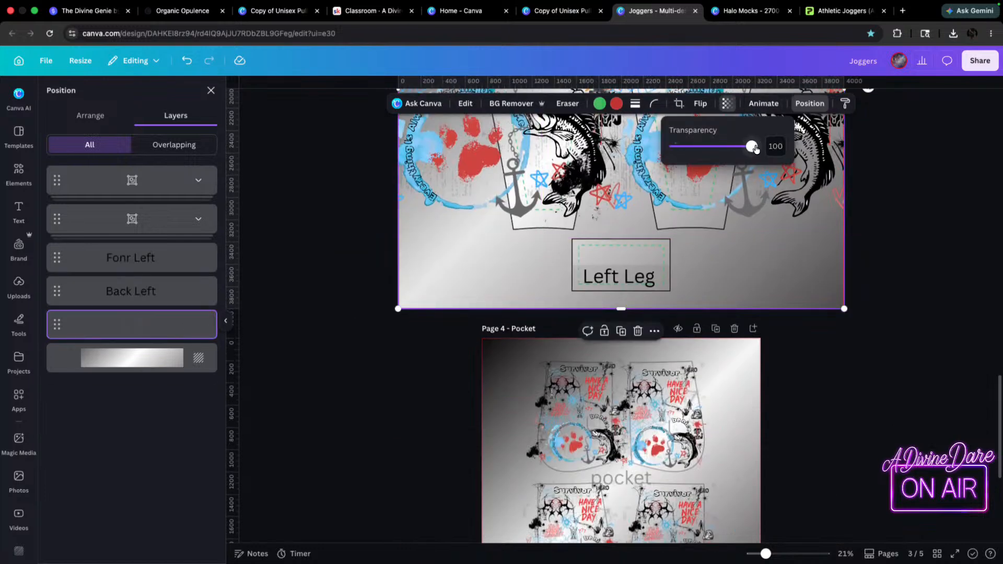
drag(752, 147, 674, 147)
- Review the Right Leg, Left Leg, Pocket and Waistband pages to check the artwork without the leg template outlines
scroll(710, 219, down, 5)
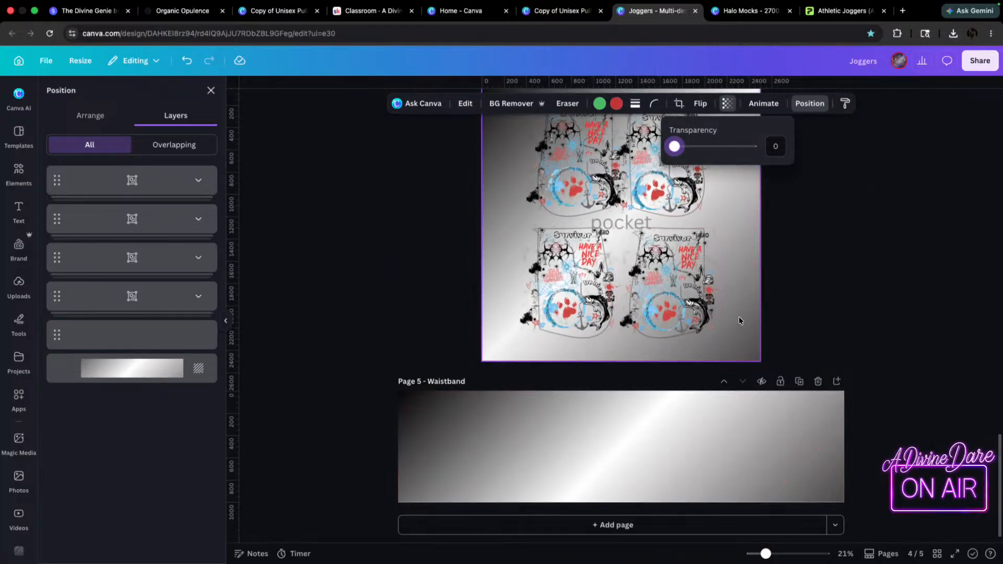
scroll(741, 315, up, 5)
click(770, 326)
scroll(769, 326, up, 3)
scroll(767, 325, up, 15)
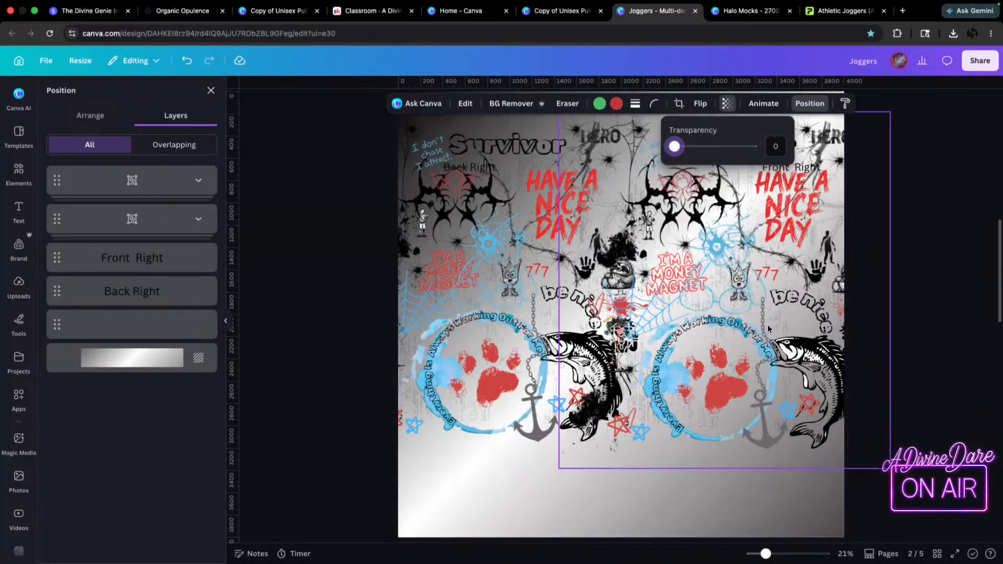
scroll(767, 324, down, 6)
scroll(767, 327, down, 10)
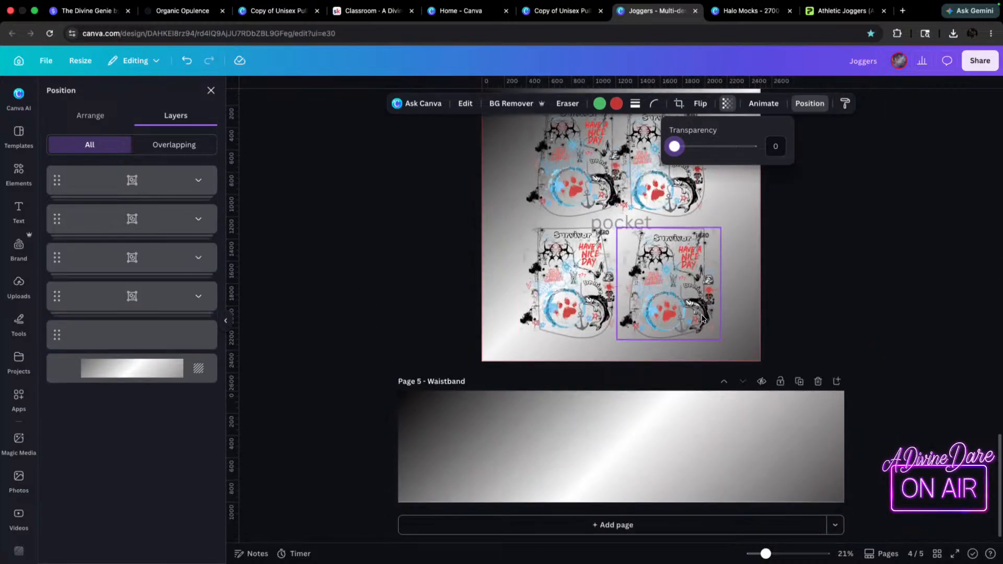
scroll(706, 319, up, 6)
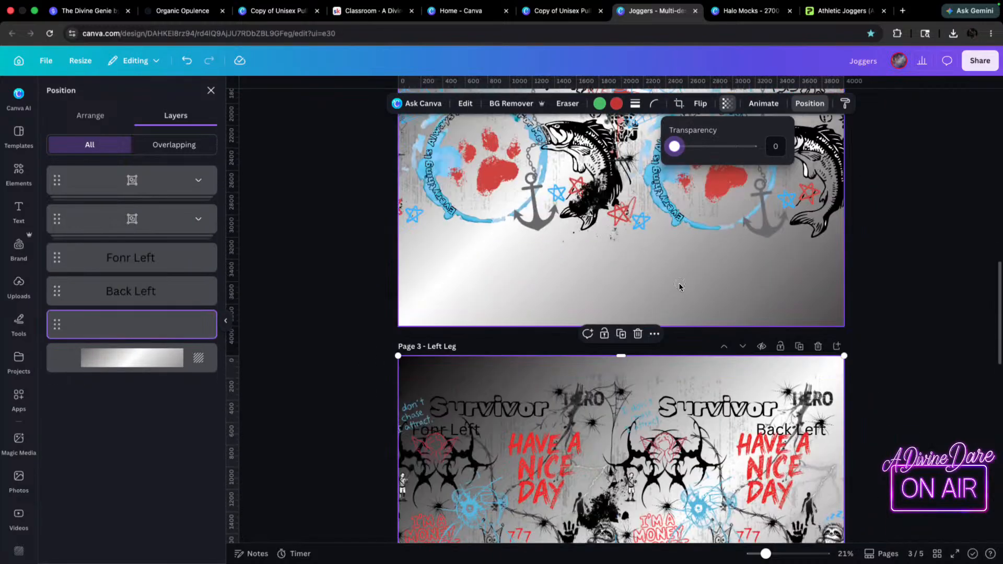
- Download only the Right Leg page, page 2, as a PNG
click(681, 286)
click(977, 61)
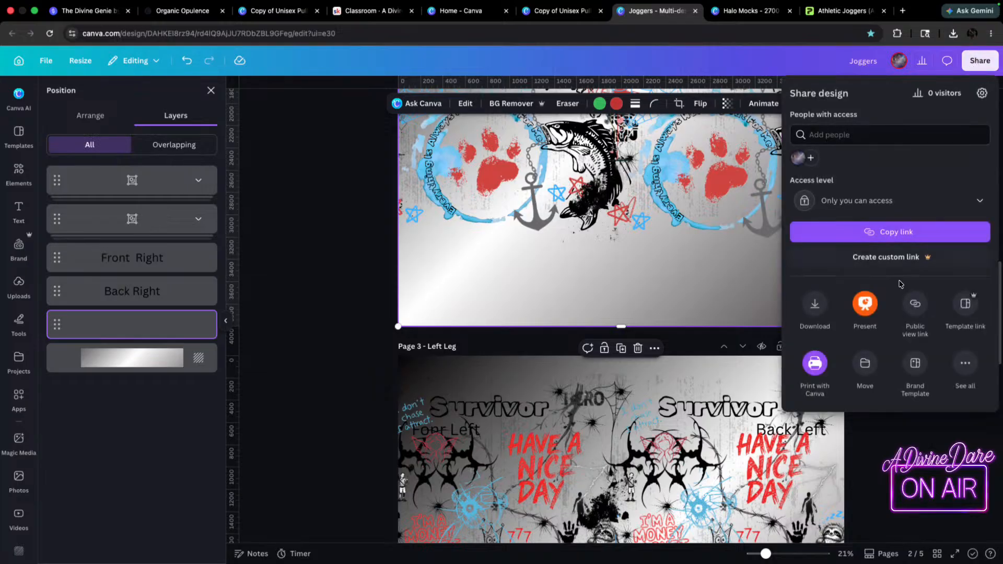
click(815, 306)
click(890, 280)
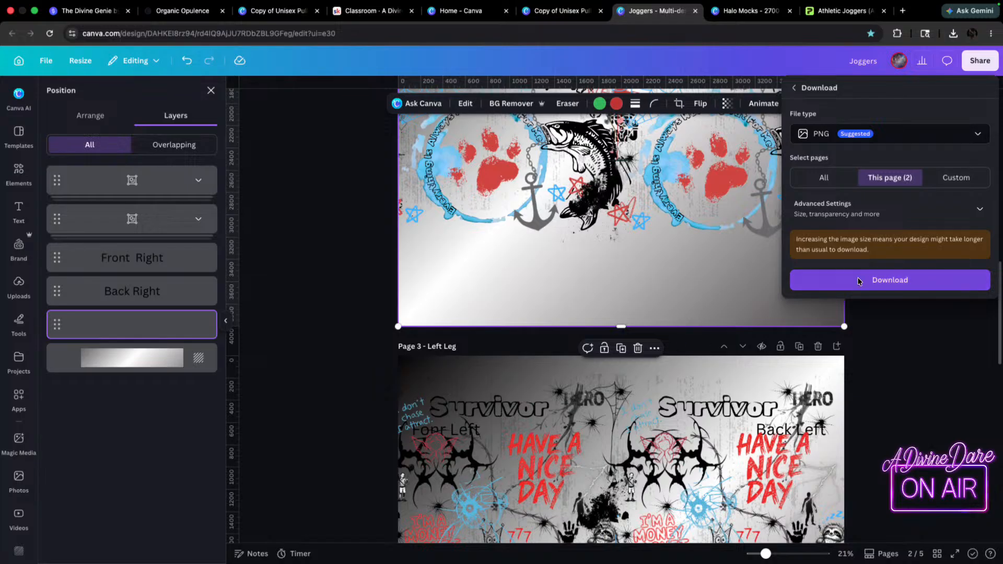
- Try to download the Left Leg page with the page selection set to Custom (2)
scroll(745, 297, down, 5)
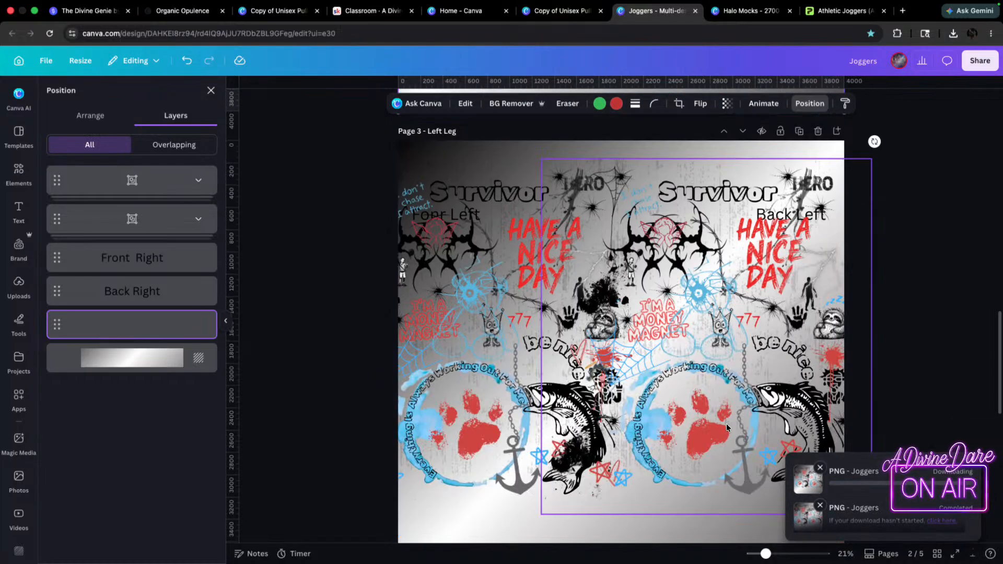
click(980, 60)
click(817, 309)
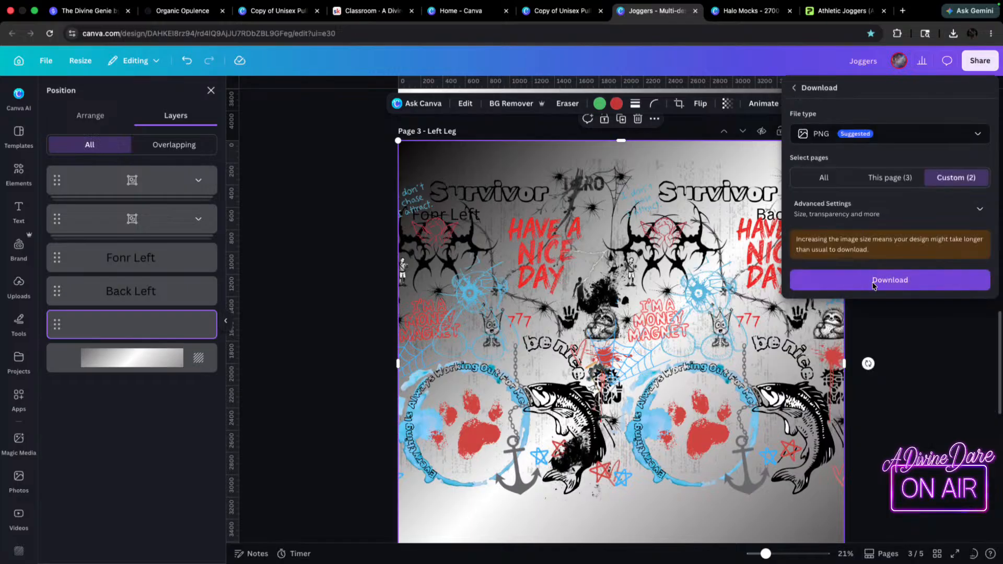
click(872, 280)
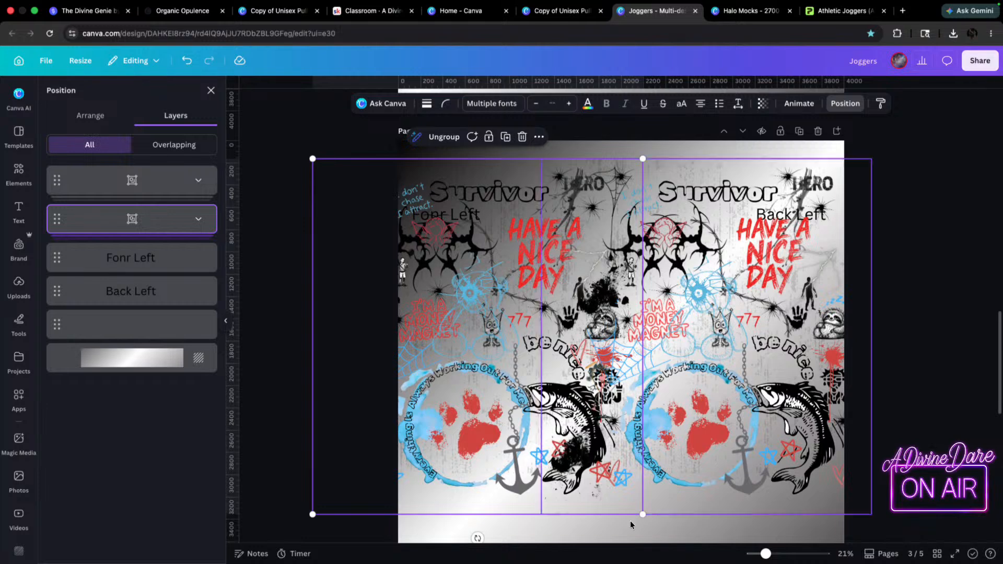
- Download only the current Left Leg page, page 3, as a PNG
click(509, 538)
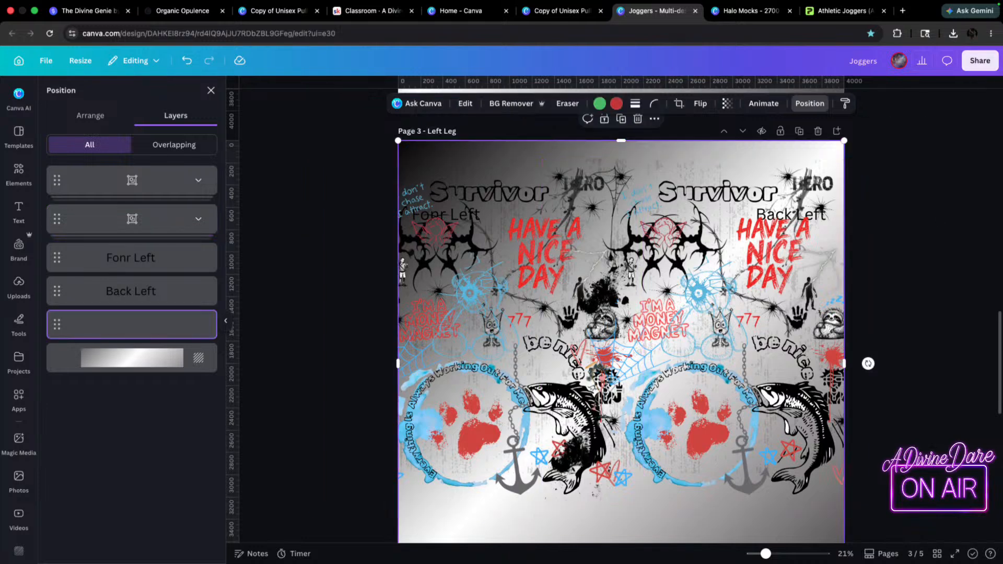
click(980, 61)
click(807, 319)
click(873, 178)
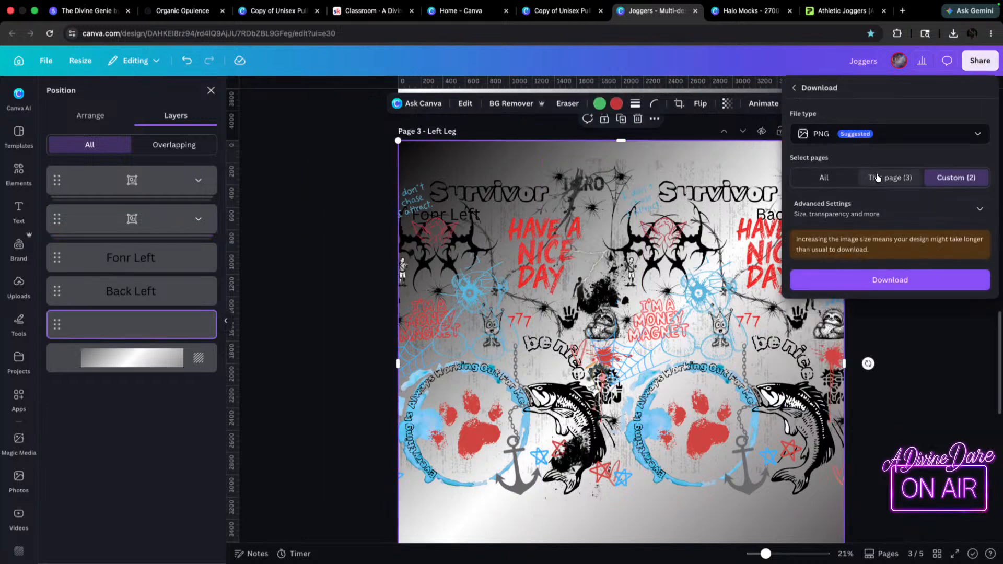
click(895, 284)
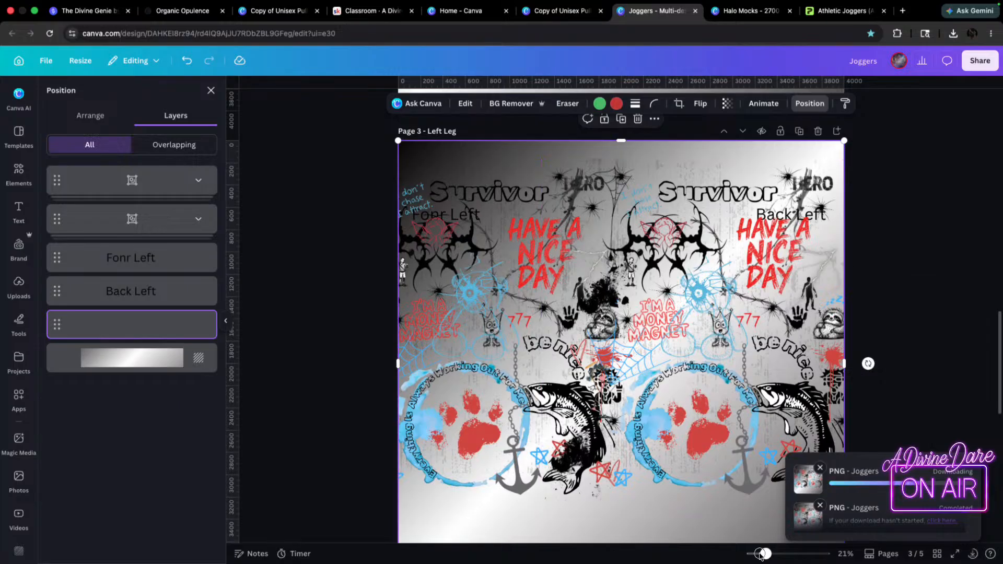
- Switch to the Printify joggers editor and delete the Right Leg 1.png artwork from the right leg area
drag(766, 554, 757, 554)
click(850, 11)
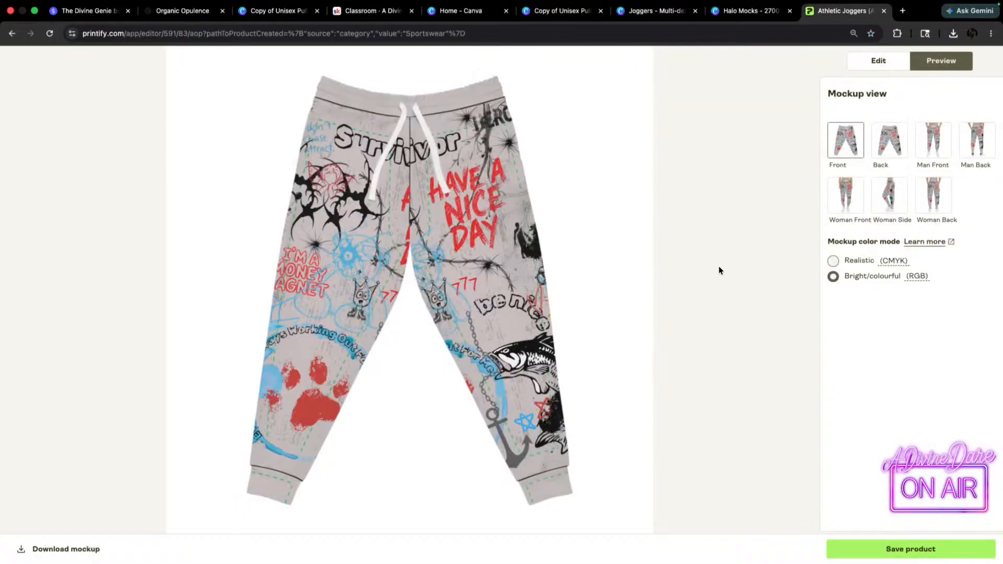
click(878, 61)
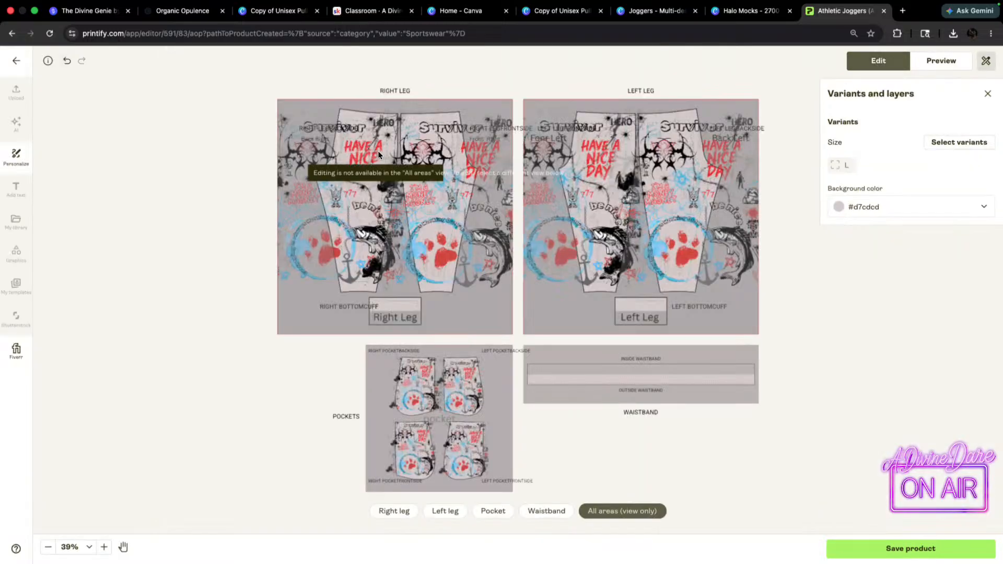
click(394, 510)
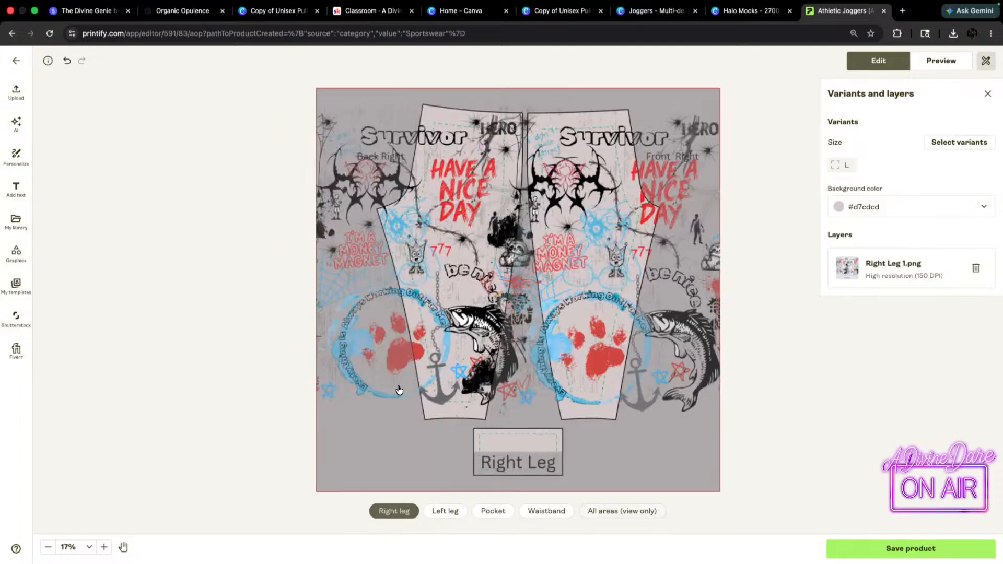
key(Delete)
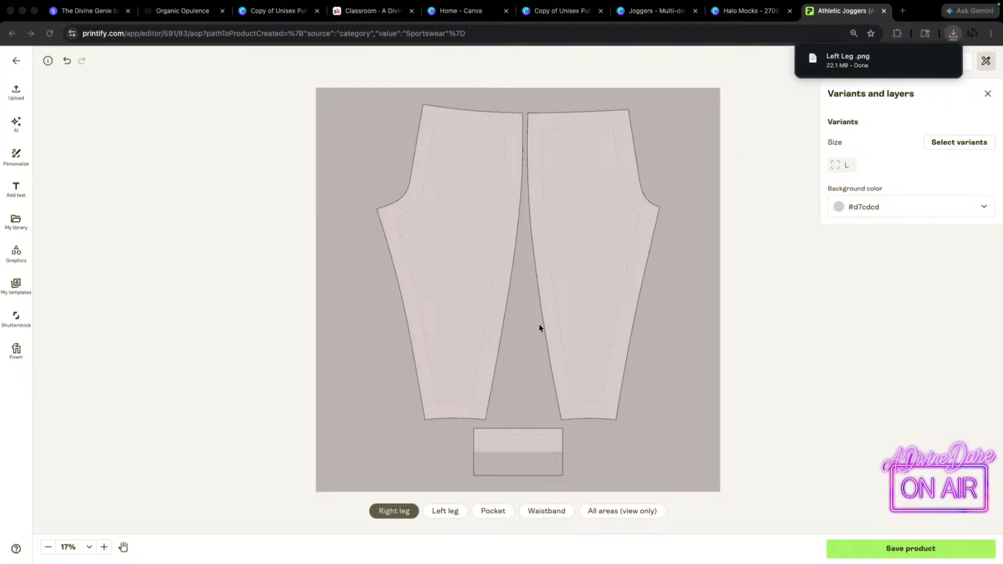
- Replace the Left Leg 1.png artwork on the left leg area with the newly downloaded Left Leg .png
click(446, 514)
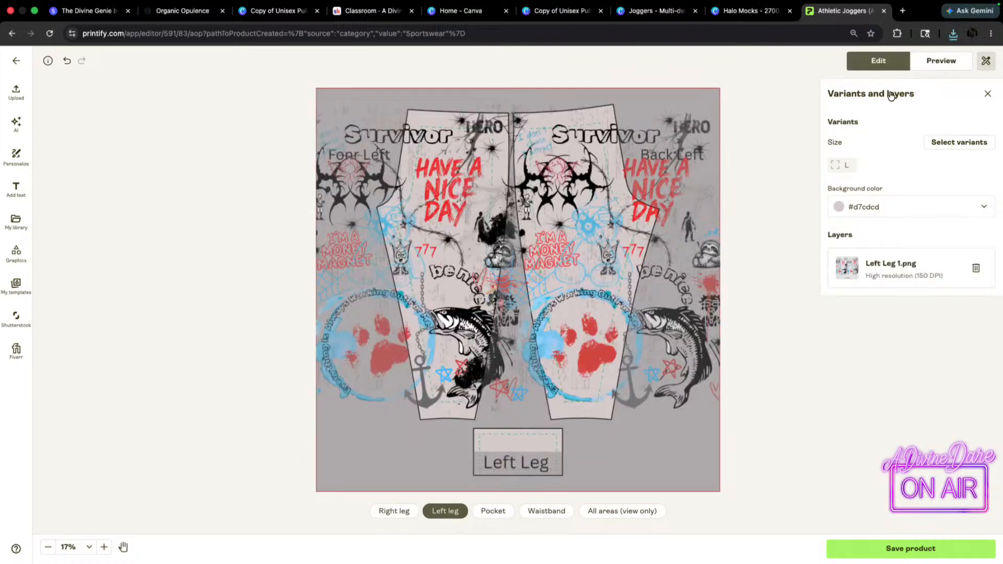
click(496, 228)
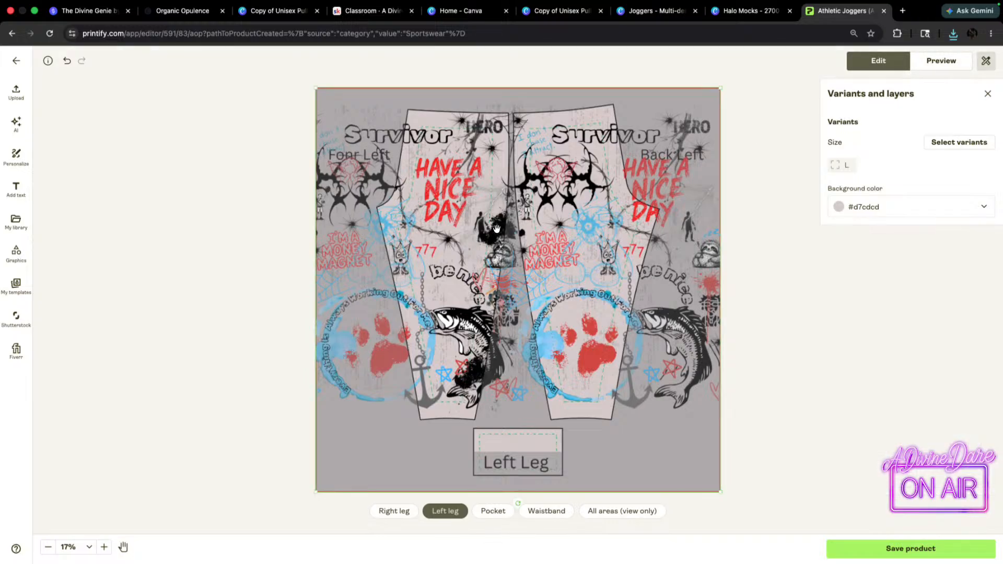
key(Delete)
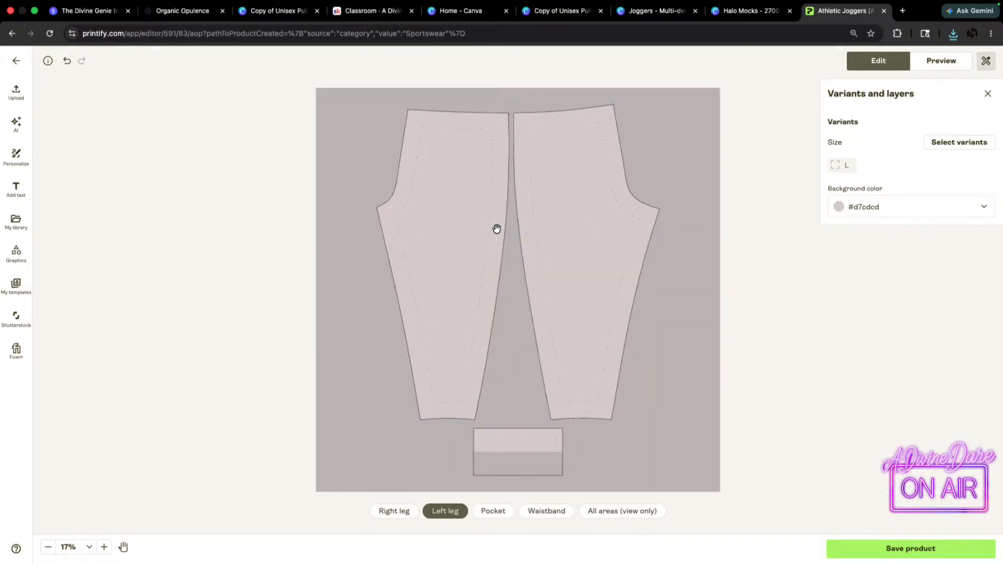
click(955, 34)
drag(833, 79, 464, 292)
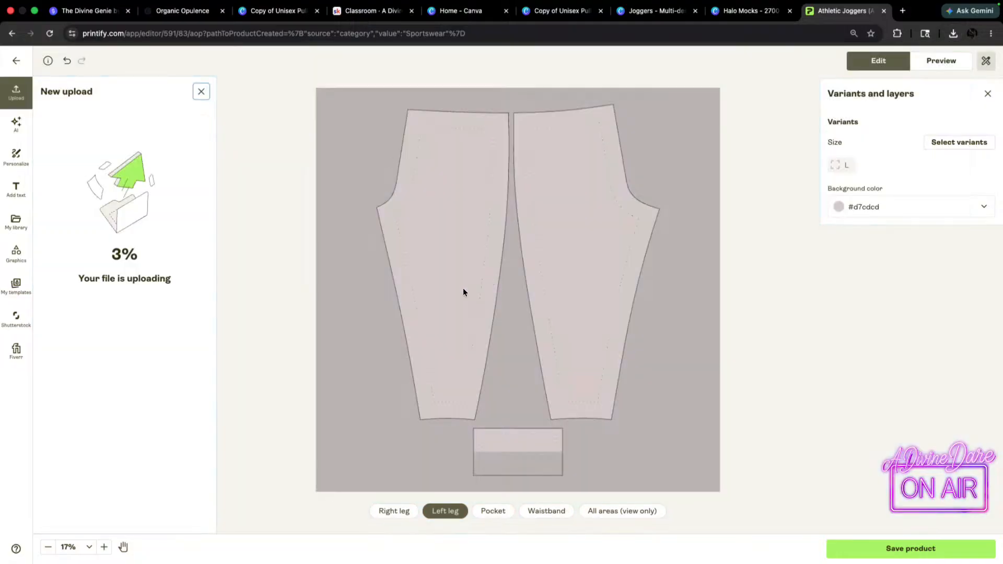
click(395, 517)
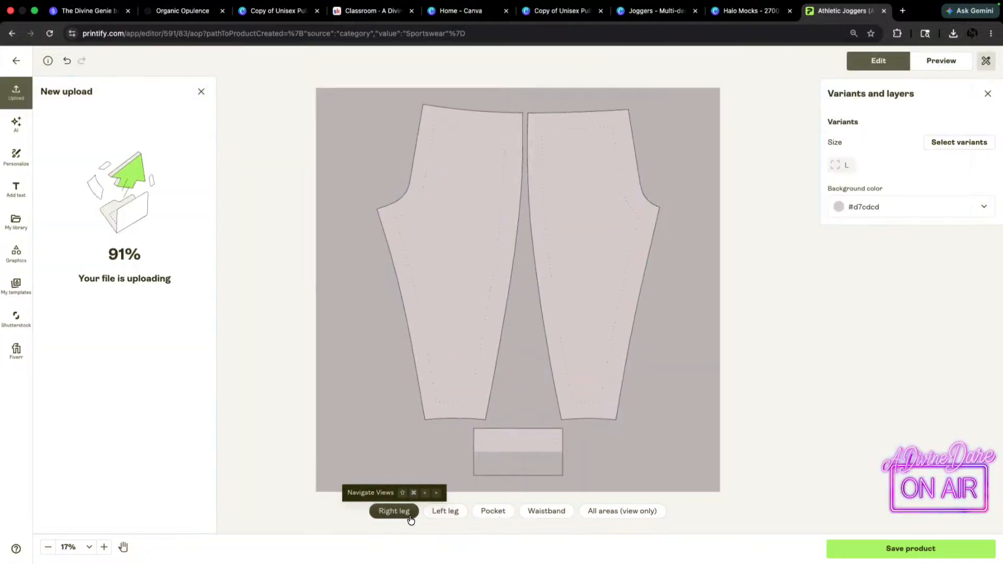
click(439, 514)
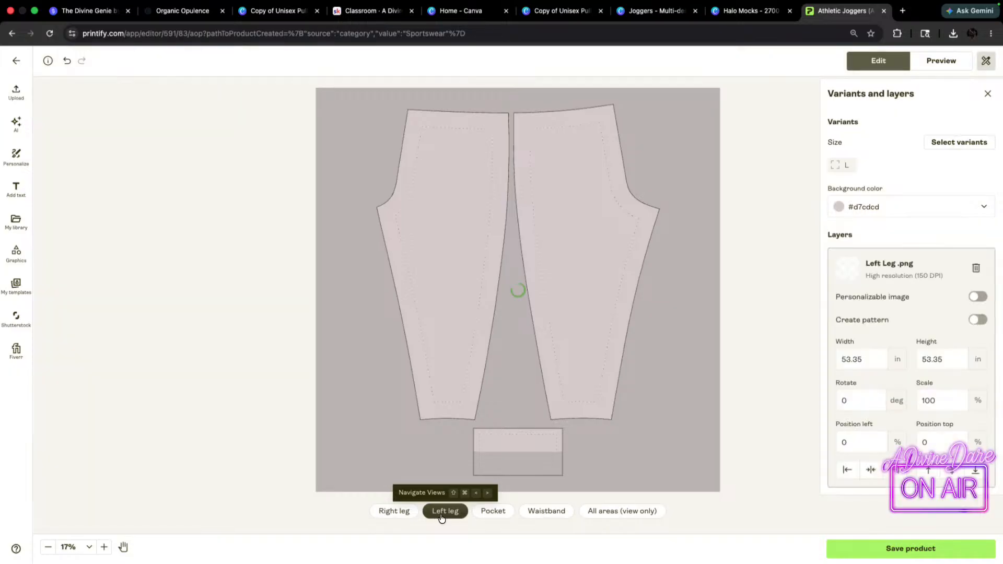
click(394, 515)
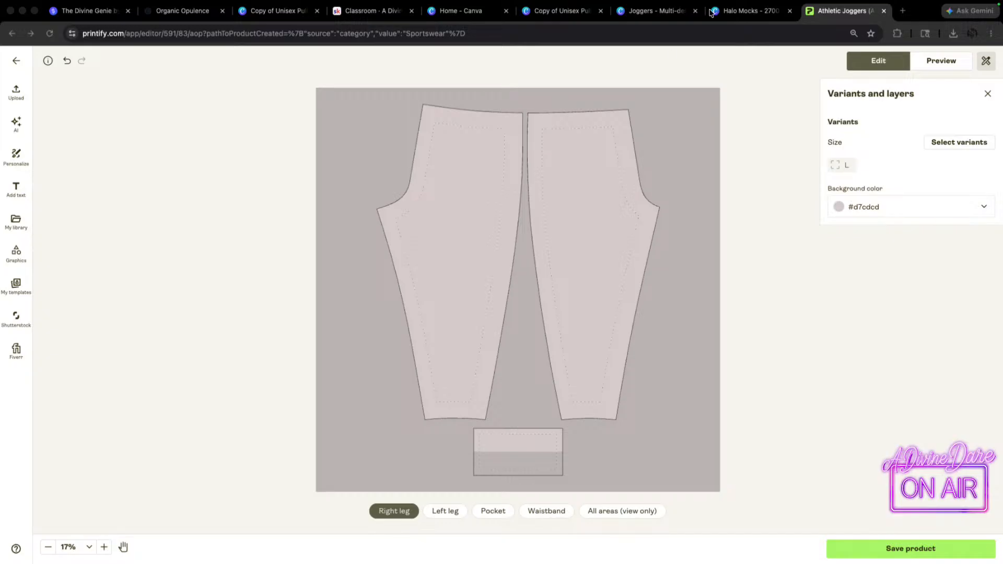
- Switch to the Joggers design in Canva and select the artwork on page 2, Right Leg
click(636, 10)
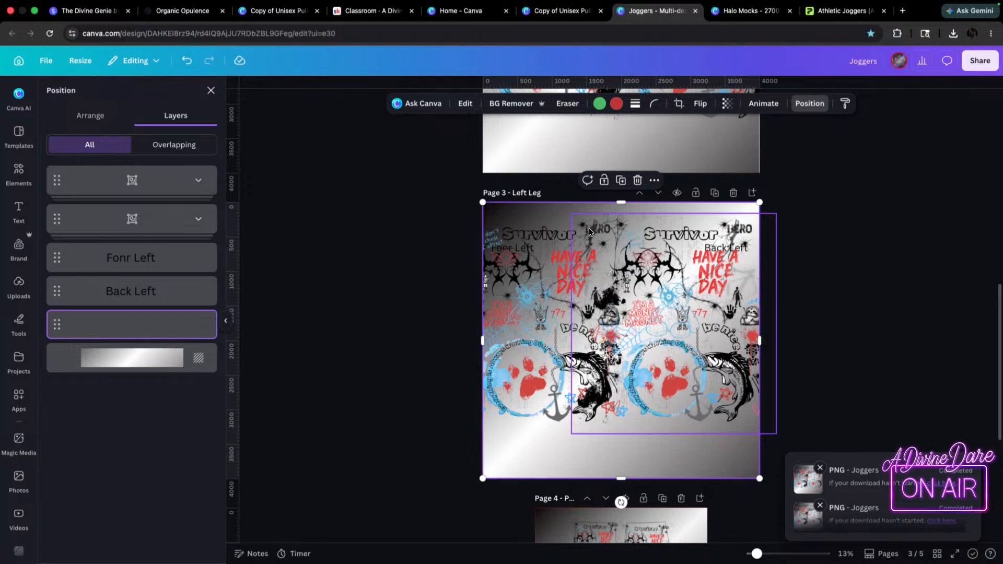
scroll(589, 232, up, 5)
click(563, 346)
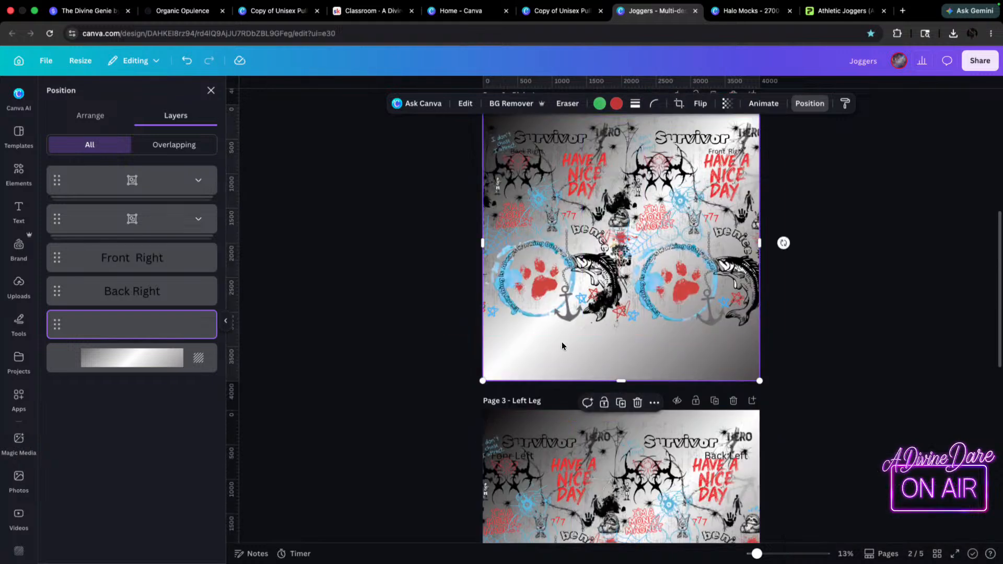
scroll(562, 342, up, 3)
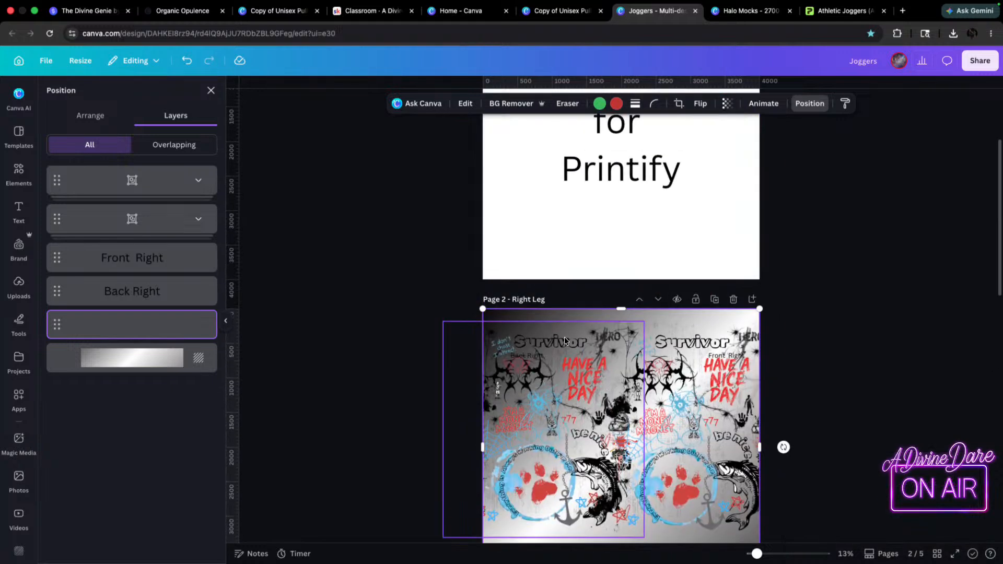
scroll(564, 299, down, 2)
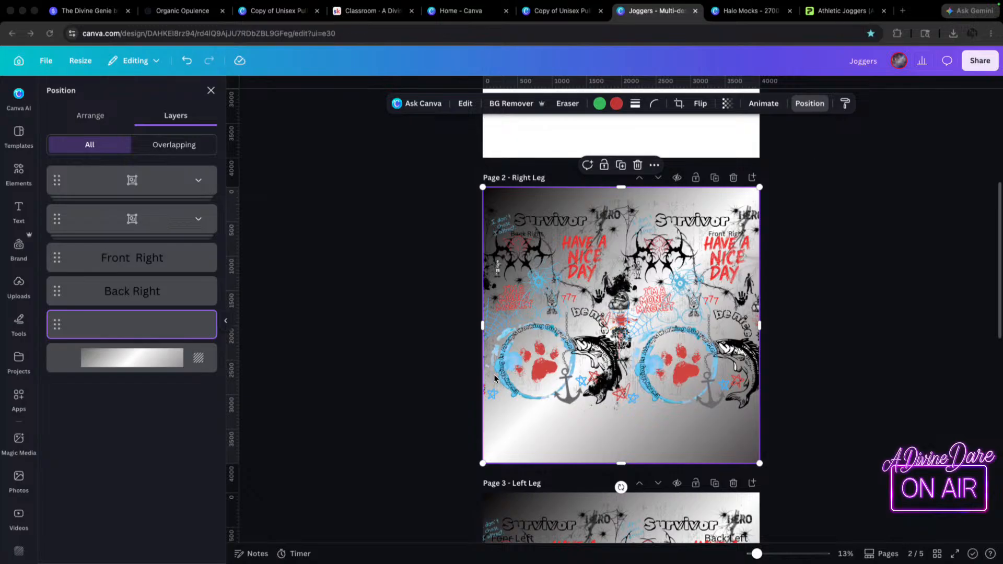
click(824, 12)
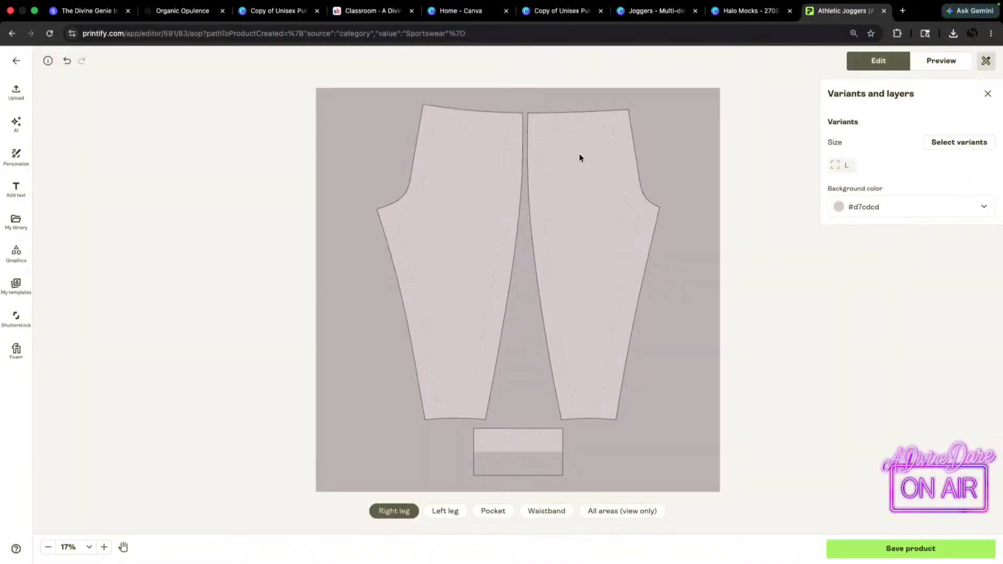
click(749, 11)
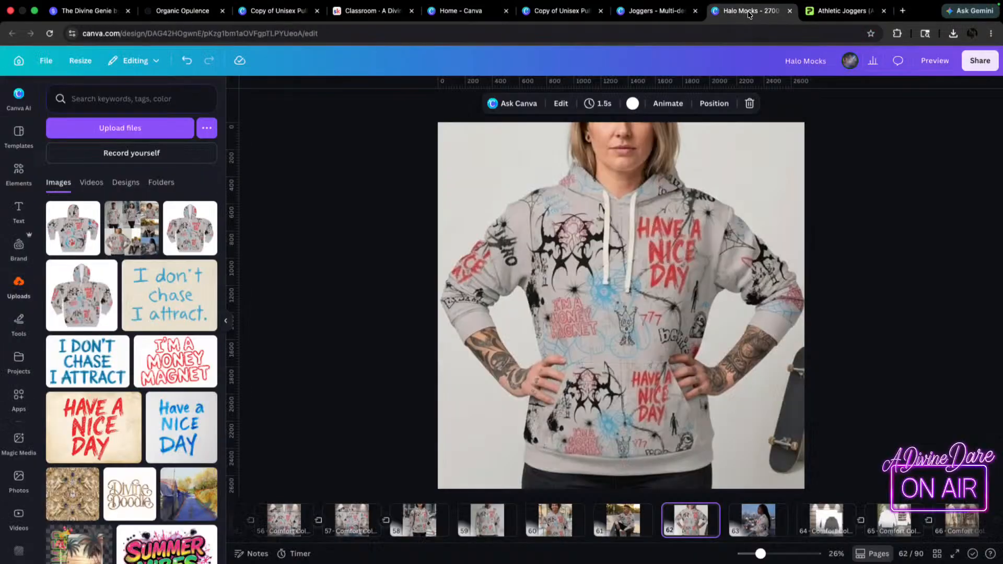
click(661, 12)
click(842, 12)
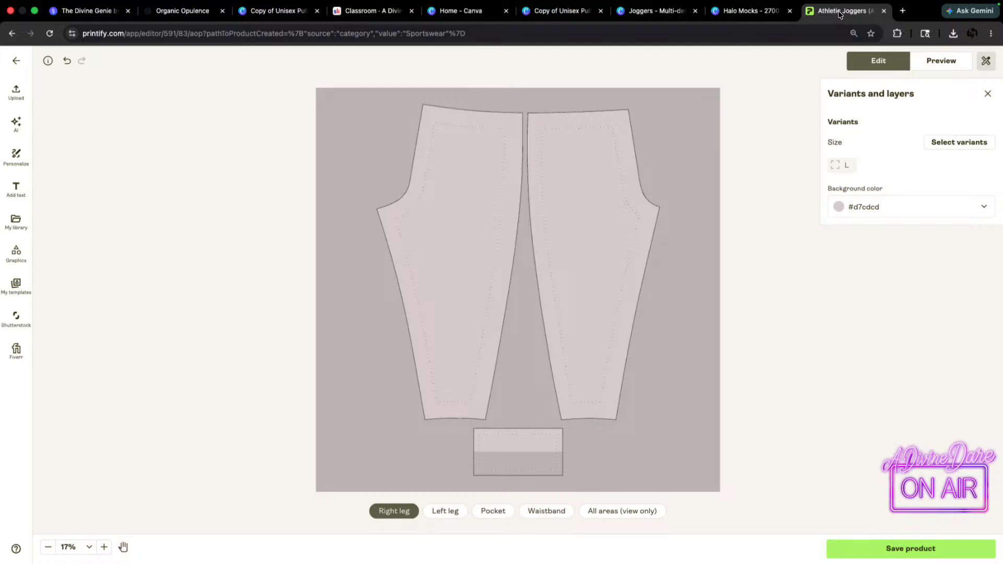
- Download the Right Leg page of the Canva Joggers design as a PNG
click(655, 11)
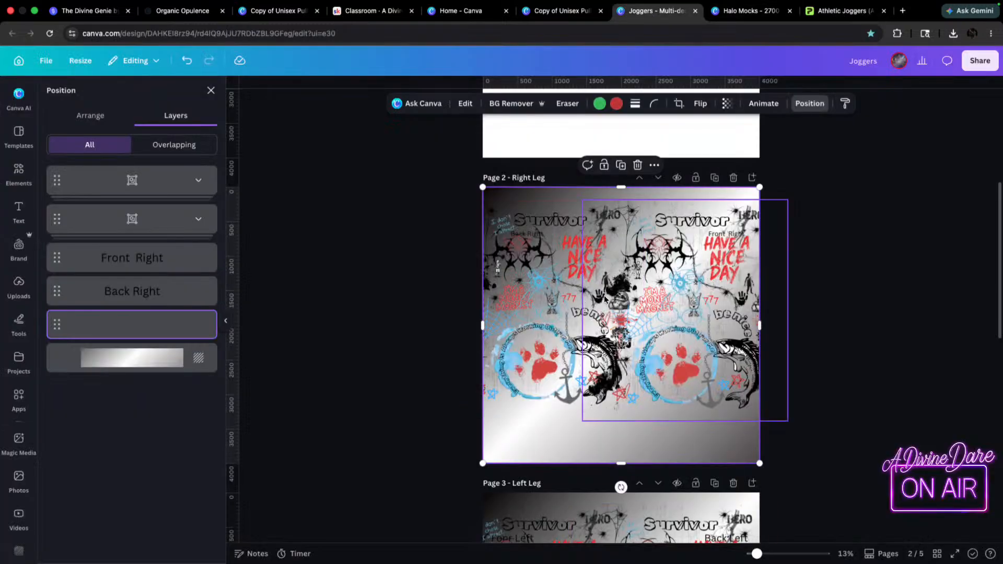
click(967, 61)
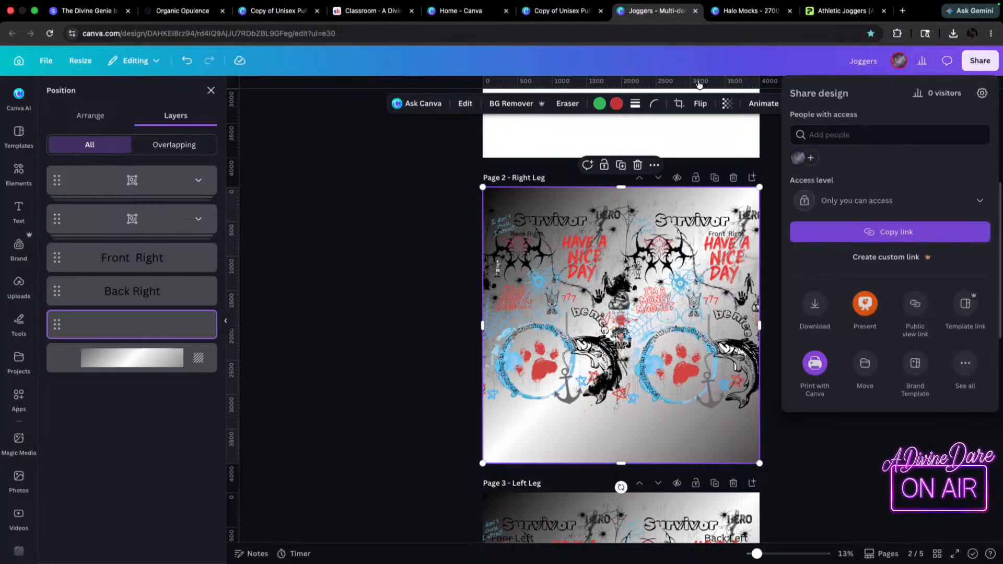
click(817, 314)
click(893, 177)
click(890, 281)
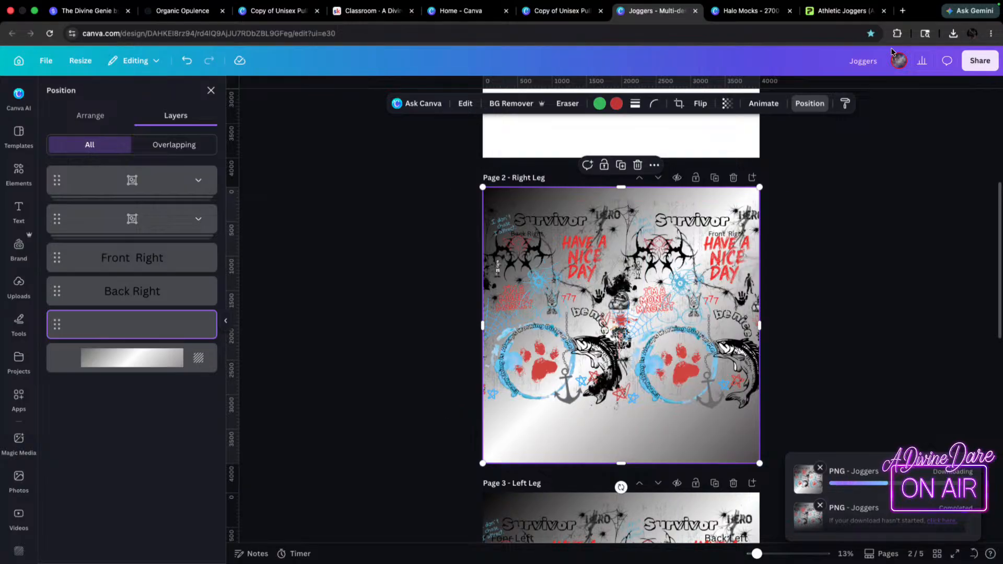
- Switch to the Printify joggers editor and check the left leg and right leg areas for placed artwork
click(815, 16)
click(748, 10)
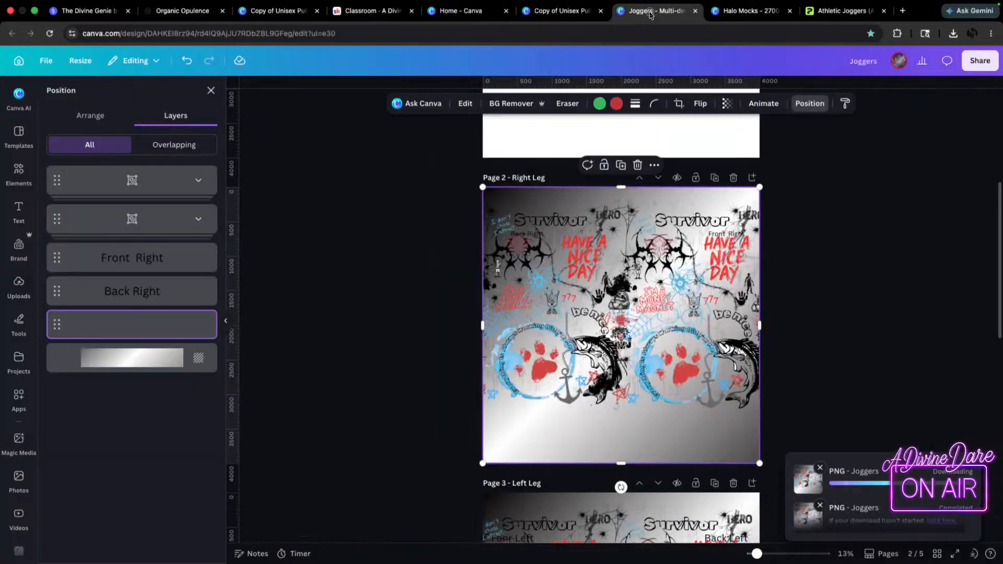
click(647, 15)
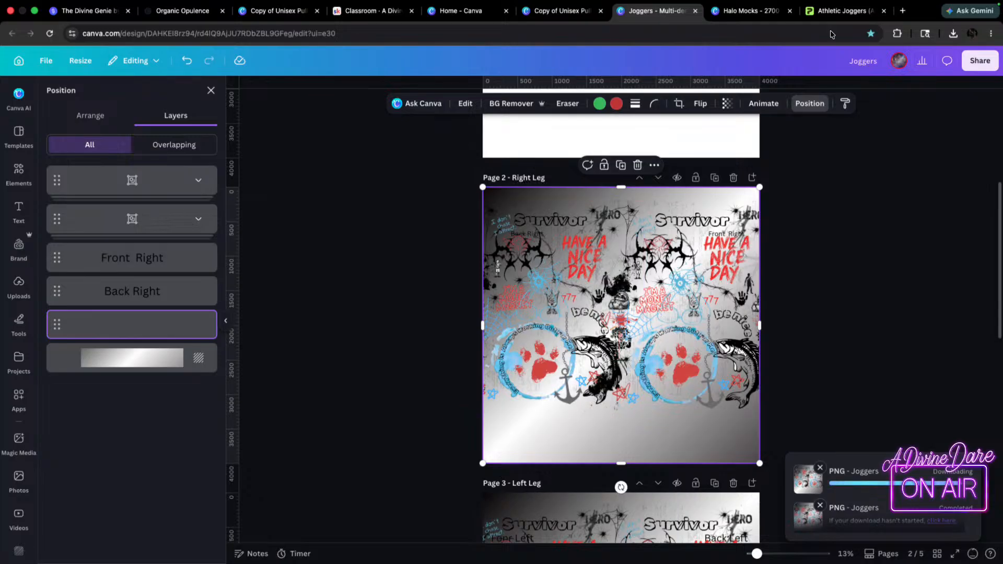
click(839, 11)
click(444, 511)
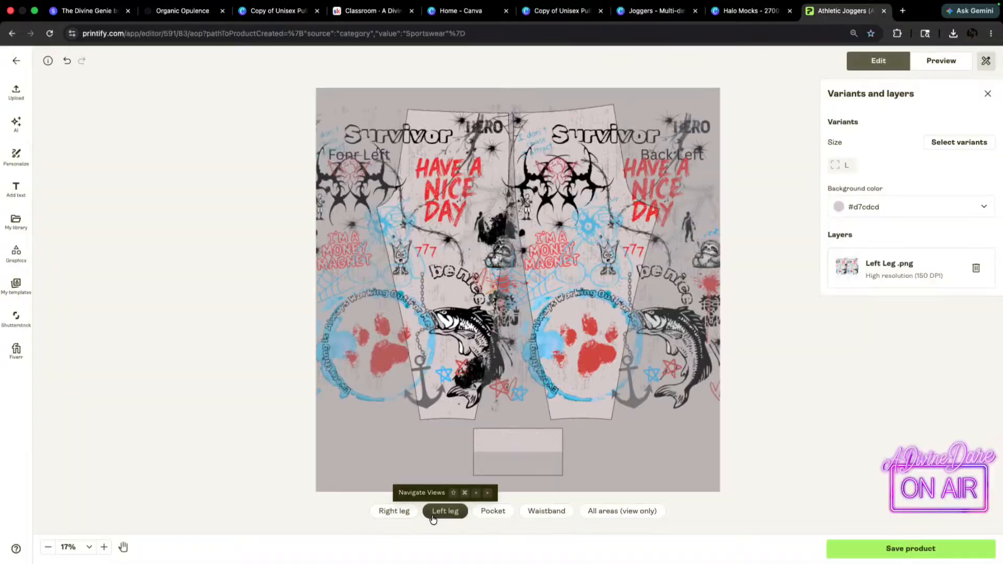
click(388, 514)
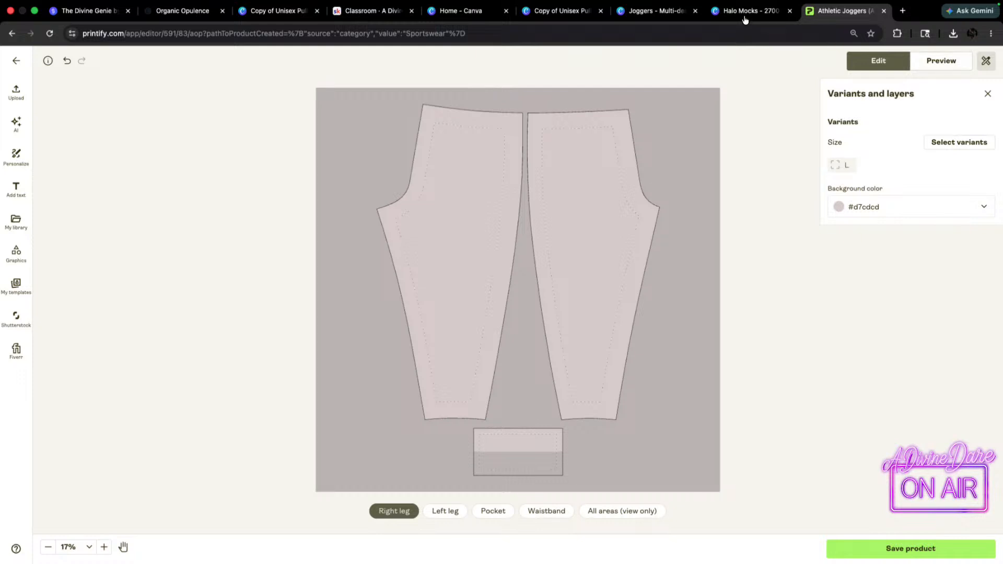
- Place the newly downloaded Right Leg .png on the joggers' right leg area in Printify
click(638, 16)
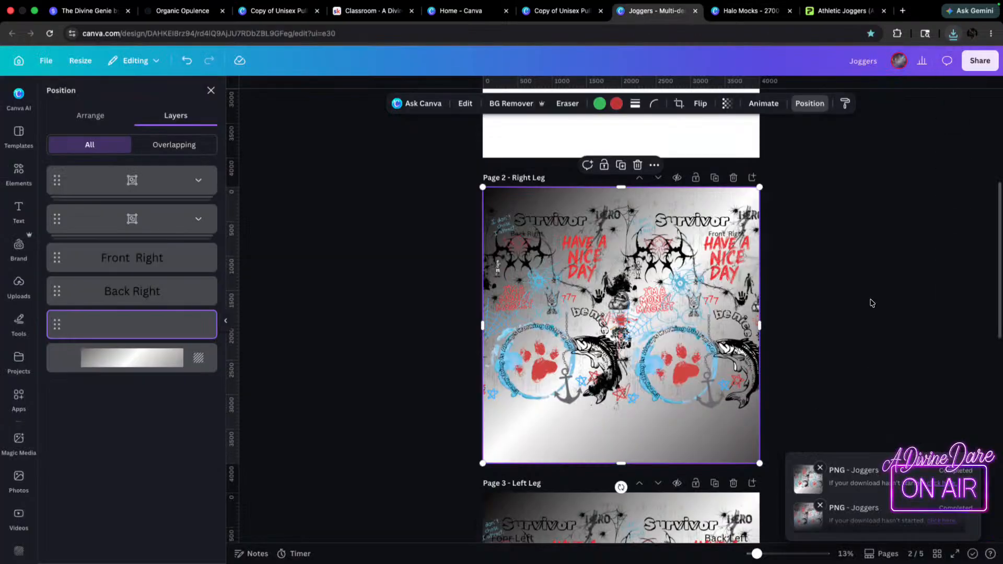
click(839, 19)
drag(846, 59, 473, 240)
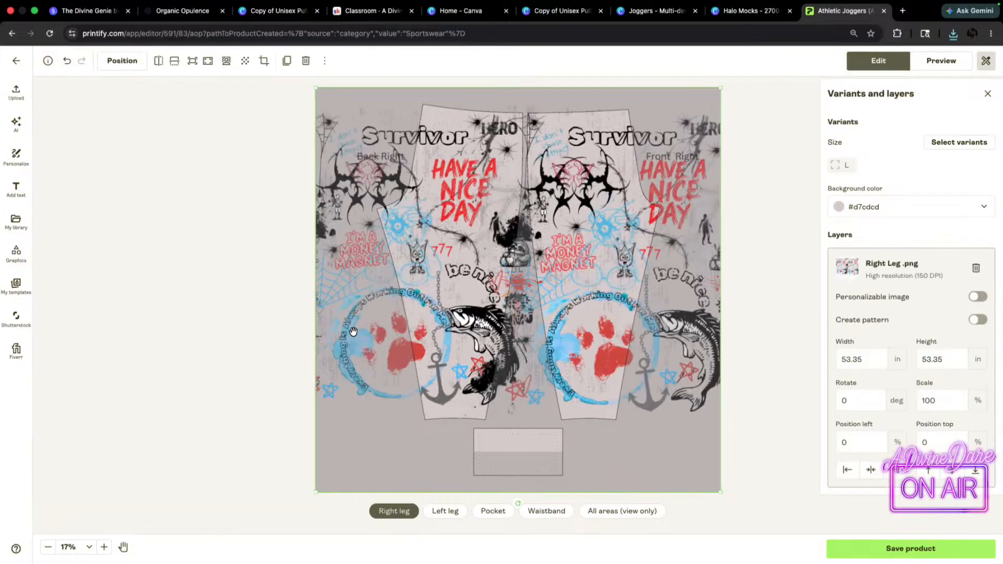
- Preview the joggers in the Front, Back and Man Front mockup views to examine the artwork alignment
click(941, 60)
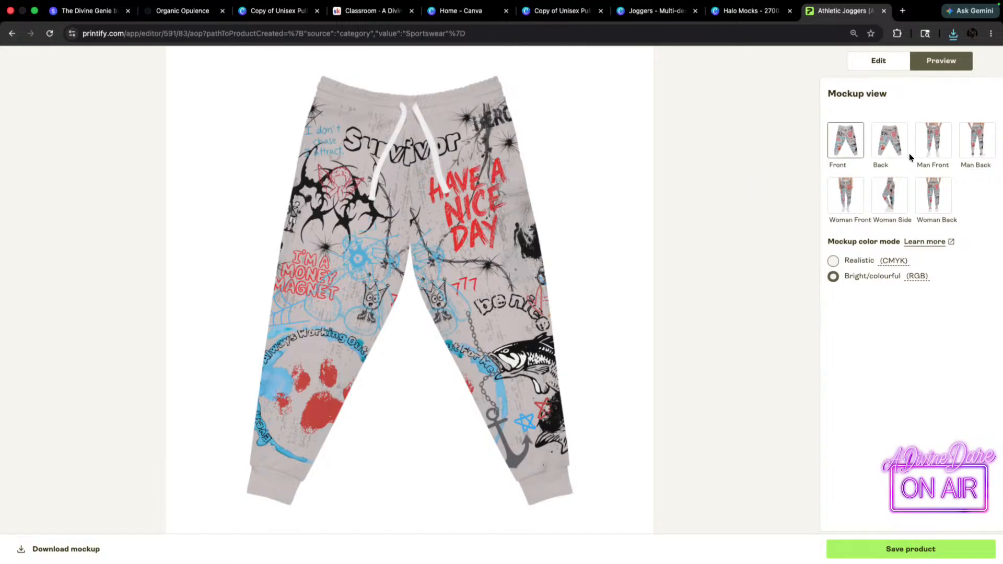
click(894, 141)
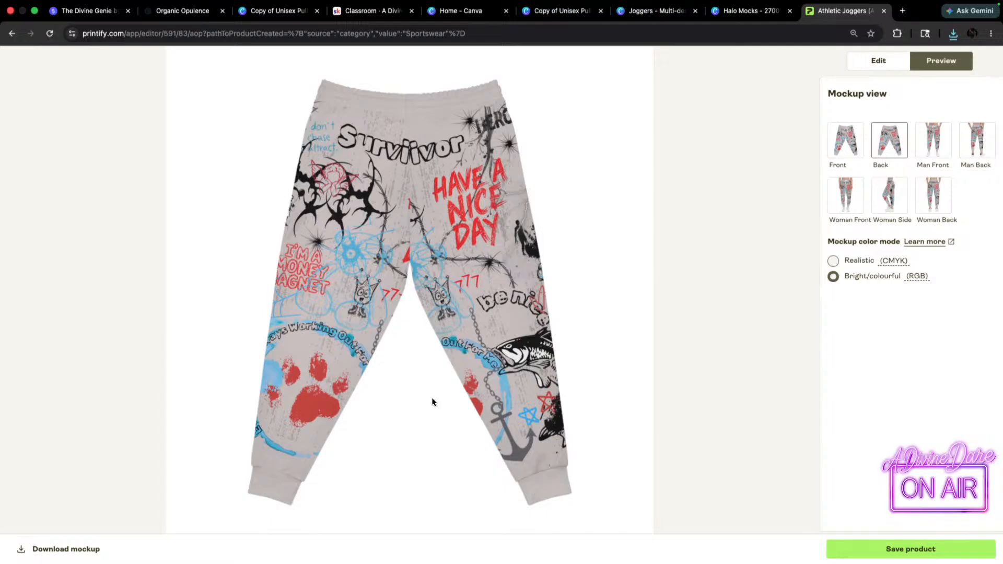
click(940, 146)
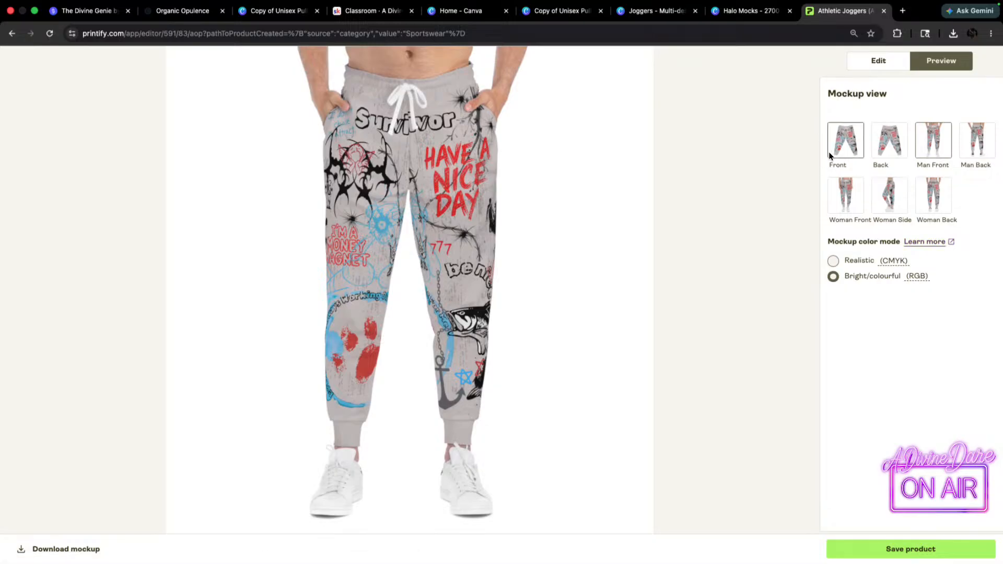
- Download the joggers' Front mockup and view the Woman Side mockup
click(843, 149)
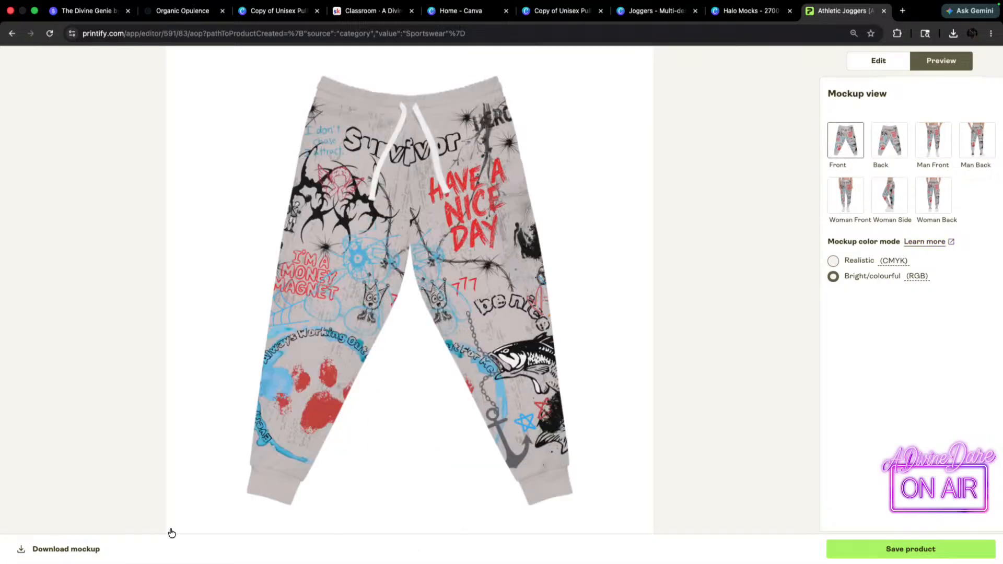
click(39, 548)
click(888, 196)
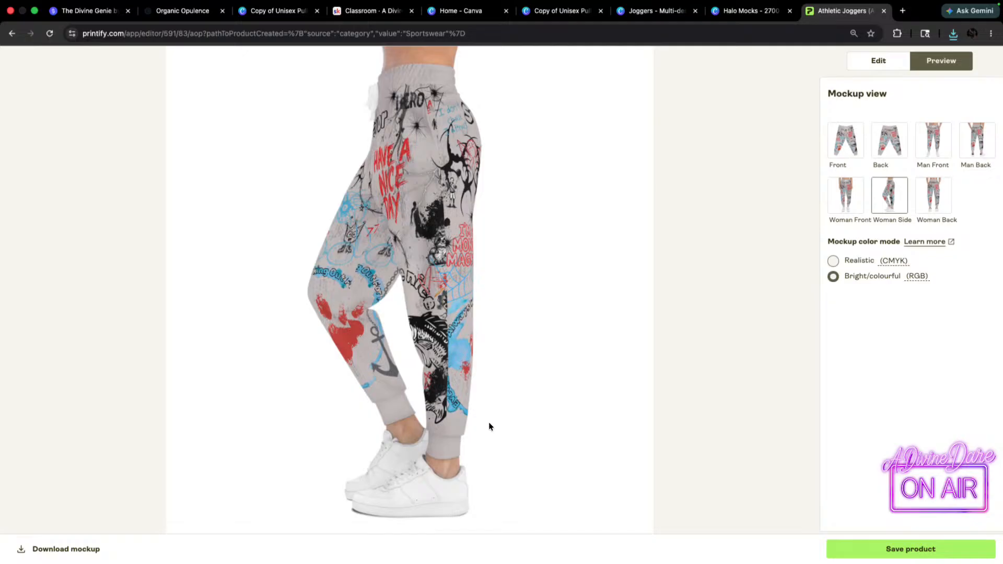
- Save the joggers product to reach its mockup library, and open a new browser tab
click(917, 551)
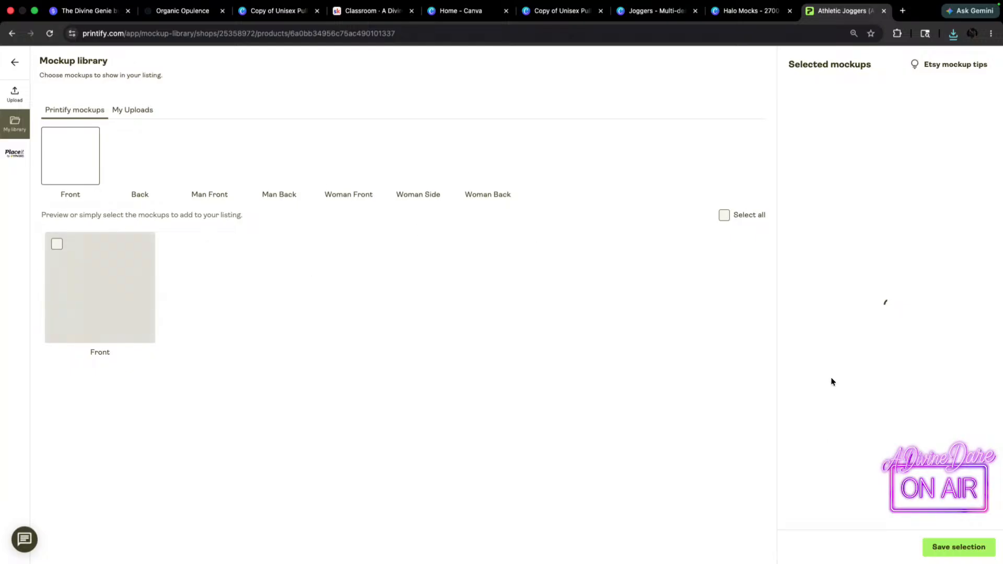
click(101, 335)
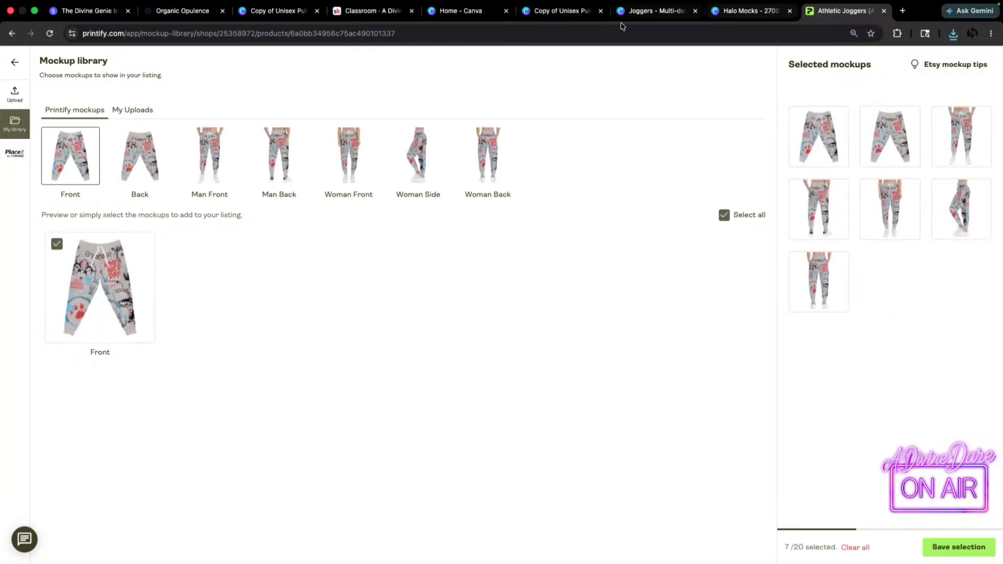
click(902, 11)
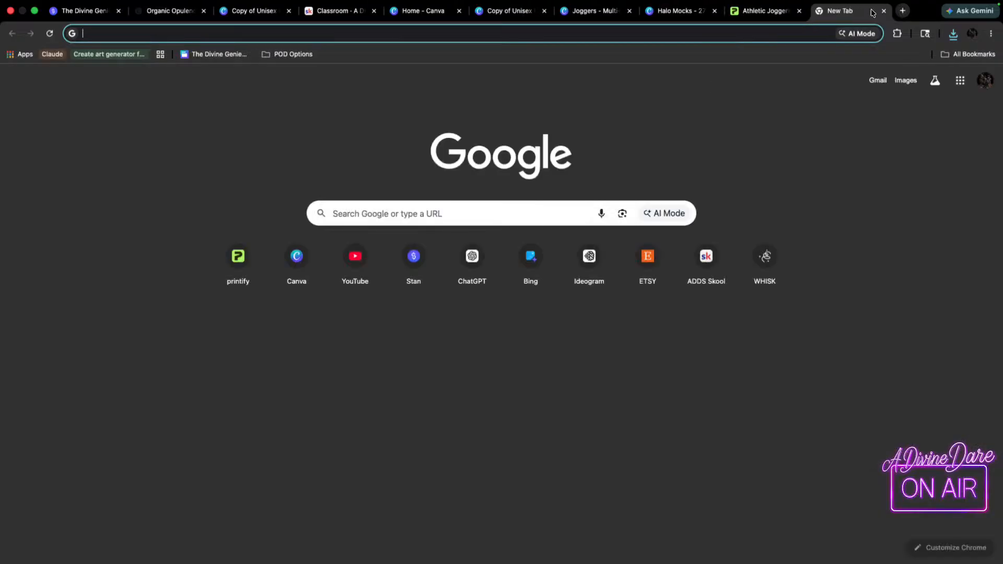
- Search Google for gemini and open the Google Gemini web app
click(406, 213)
key(Down)
key(Down)
key(Return)
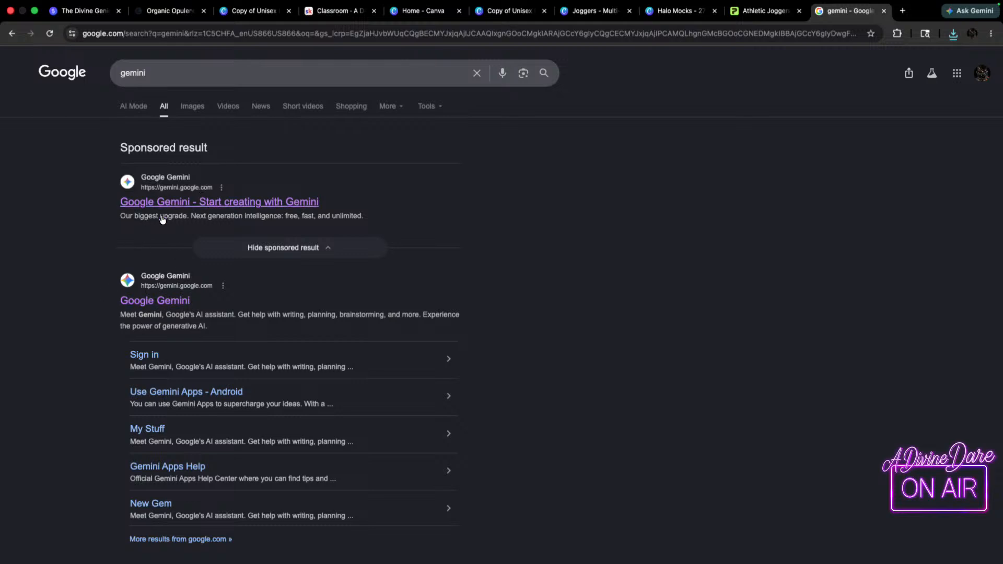
click(159, 303)
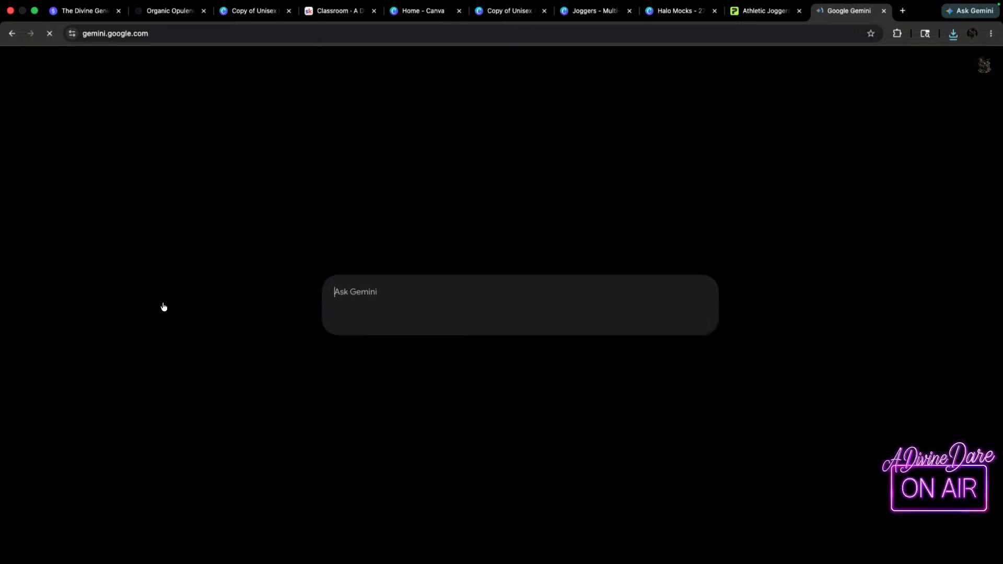
- Attach the downloaded hoodie mockup and joggers mockup images to a new Gemini prompt
click(338, 319)
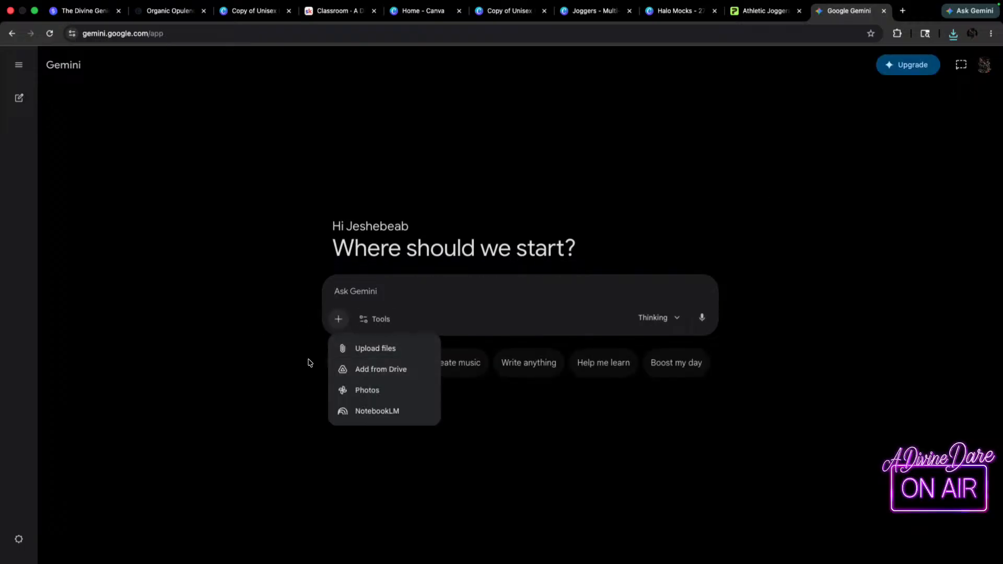
click(353, 356)
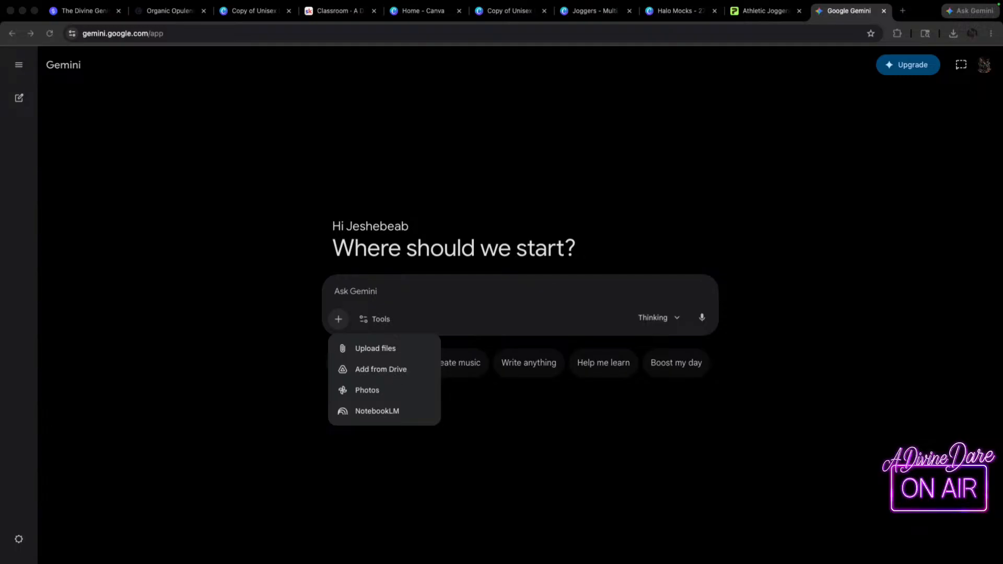
drag(385, 261, 369, 271)
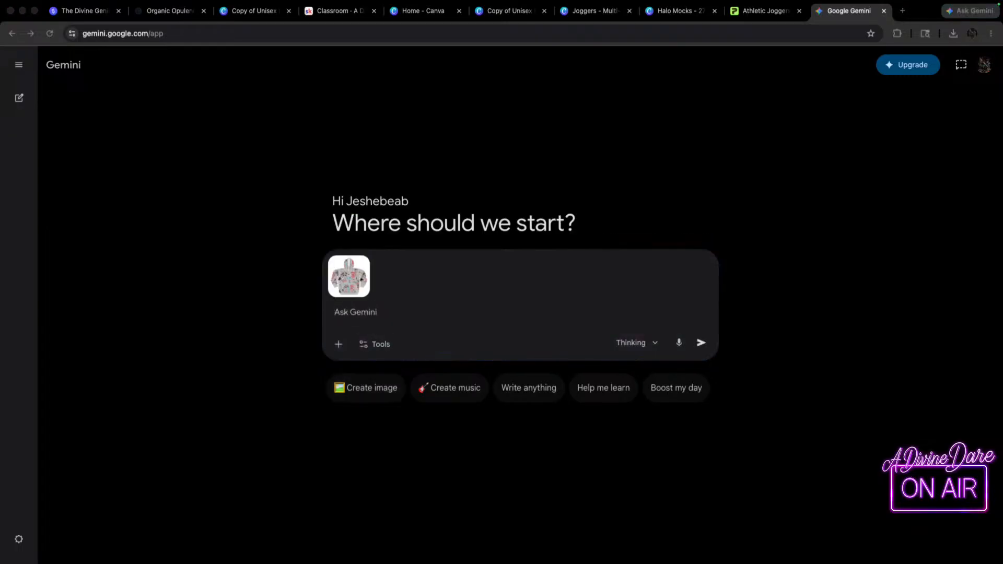
drag(421, 235, 437, 281)
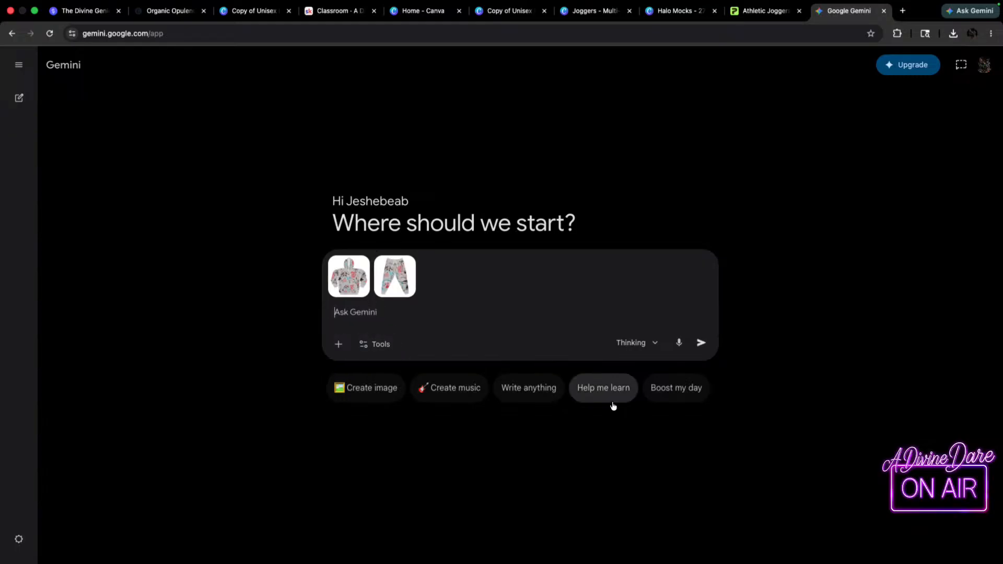
- Submit the prompt "Hey Gemini, can you create a mock up of a male model wearing this hoodie and these joggers exactly as they are pictured please"
key(F5)
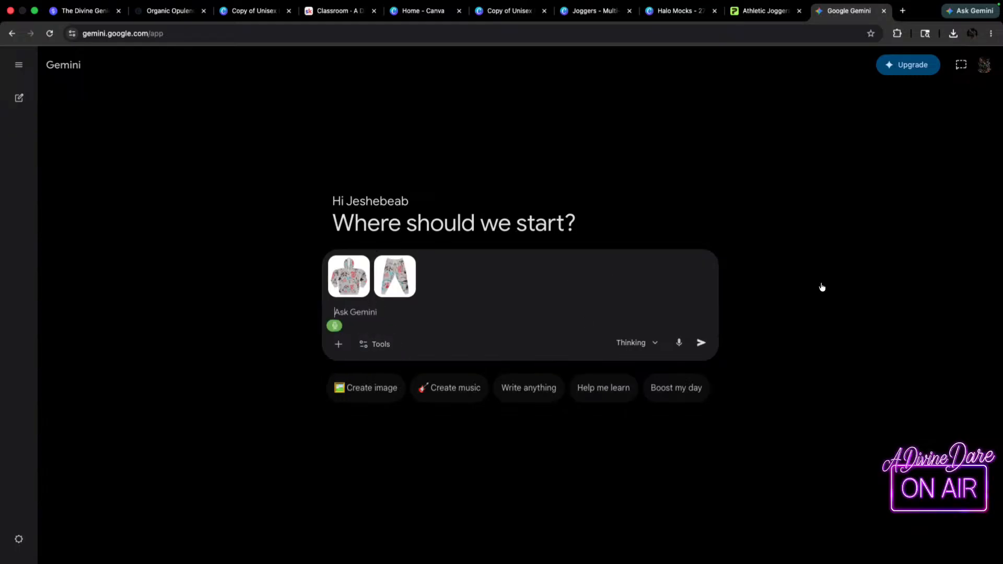
text(Hey Jim and I can)
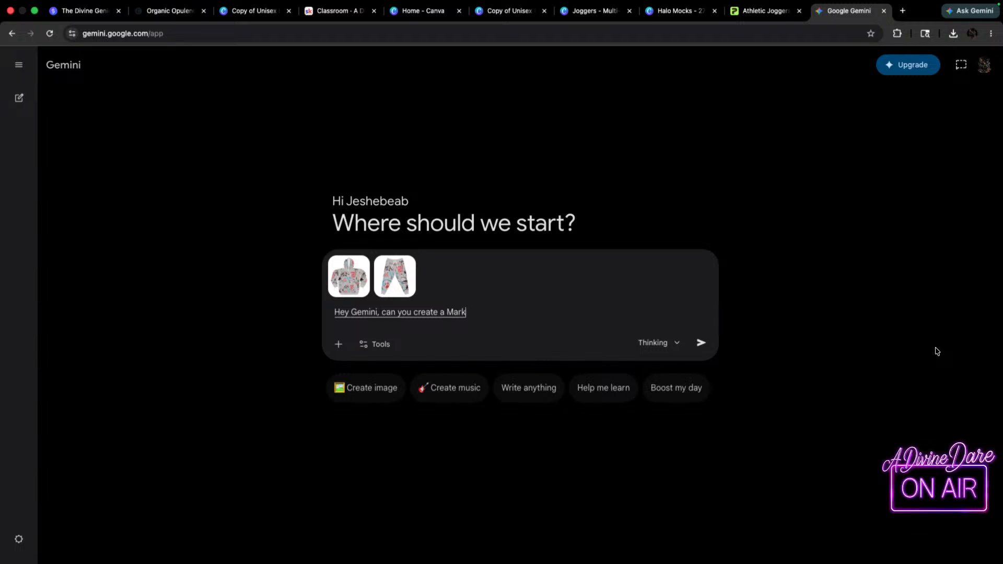
text( a male model wearing this hoodie)
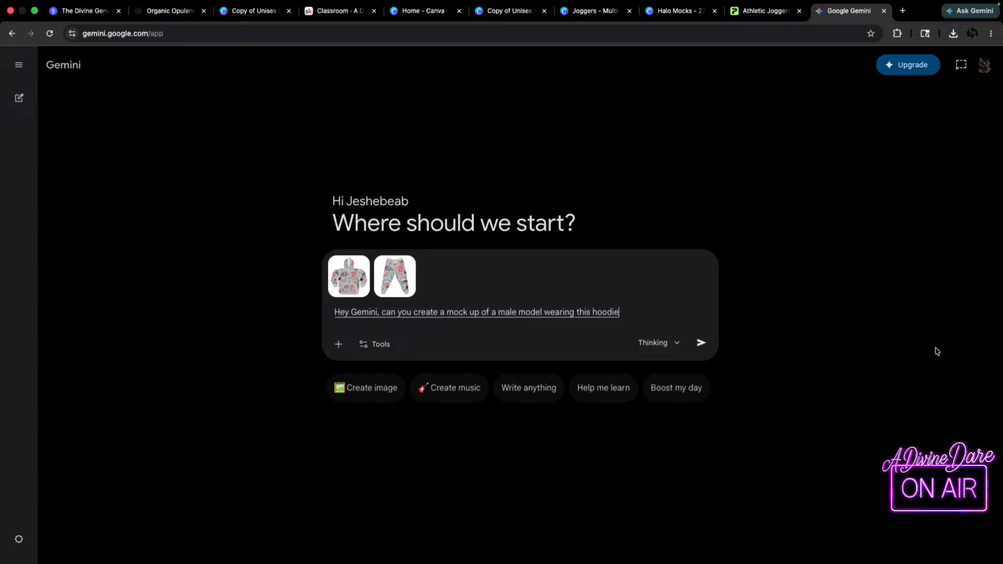
text( and these joggers exactly)
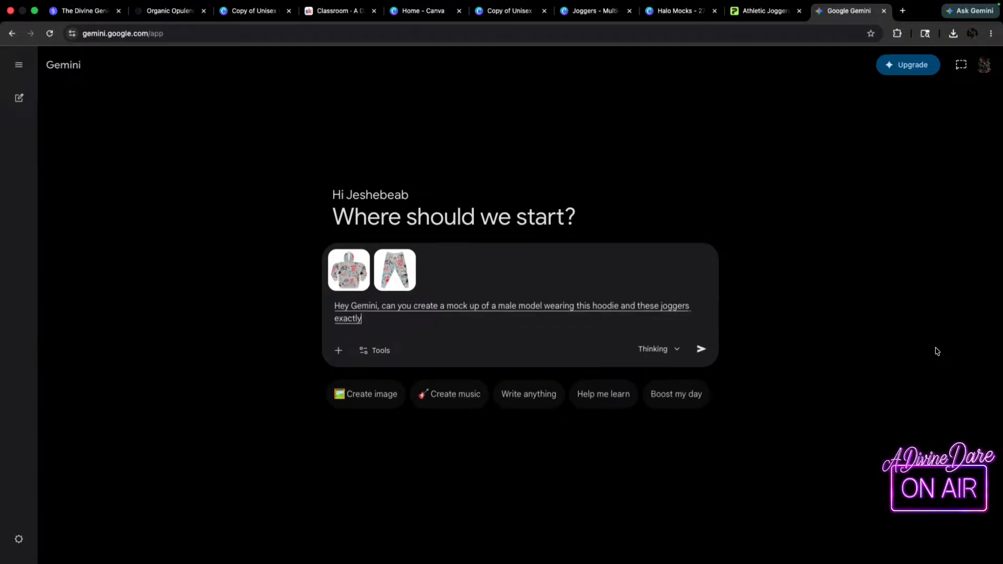
text( as they are pictured please)
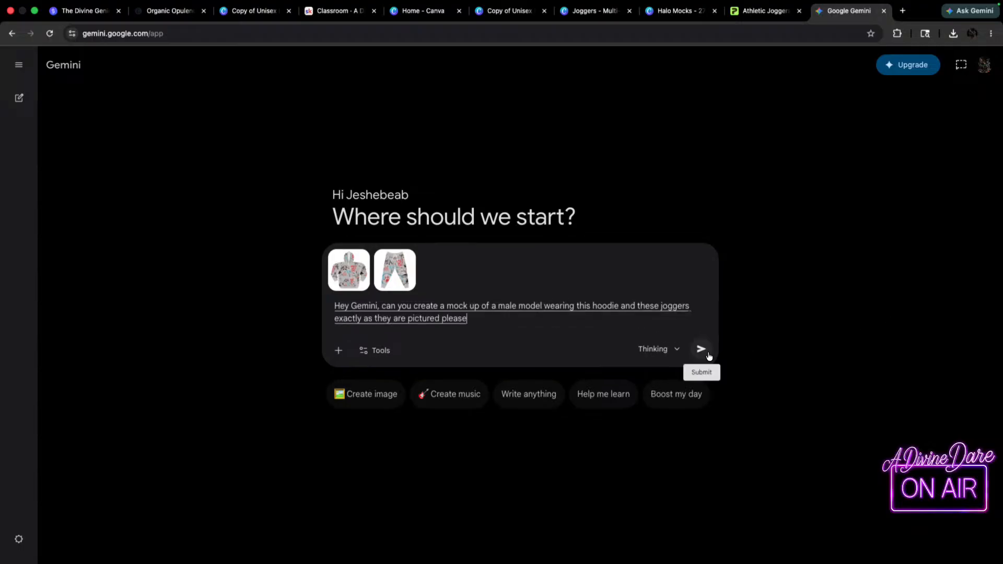
click(701, 348)
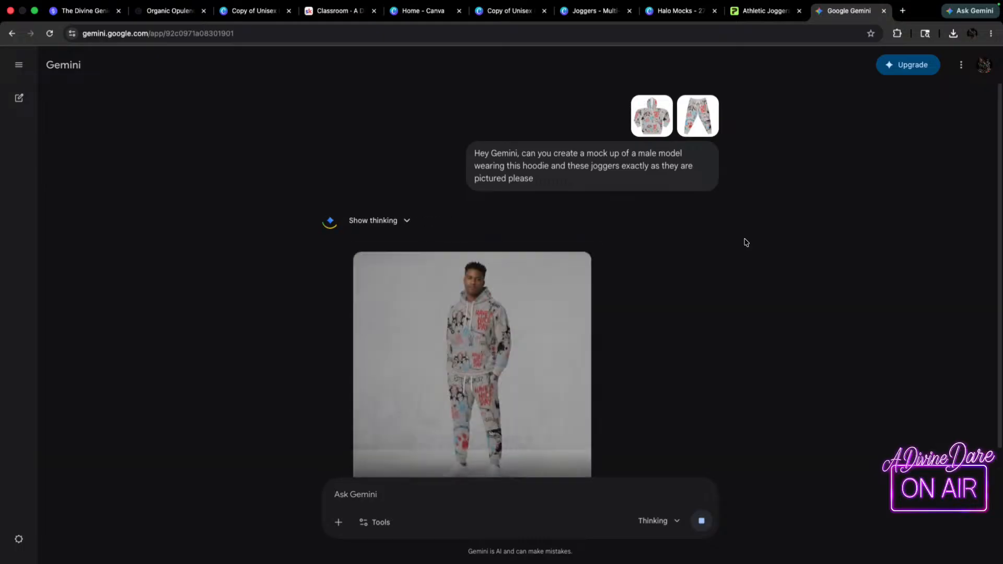
- Open the generated mockup of the male model in the hoodie and joggers, and download it at full size
scroll(622, 280, down, 2)
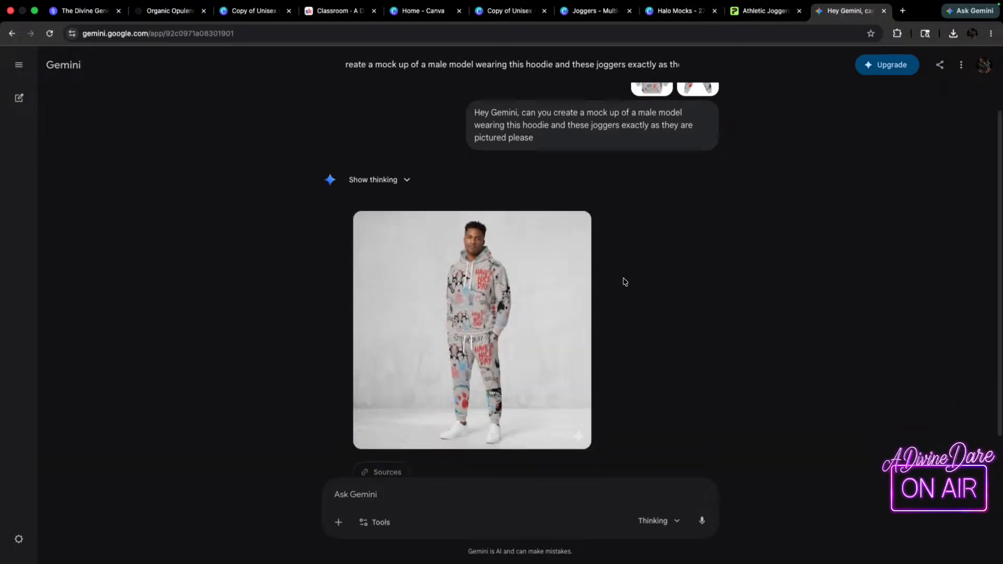
click(533, 280)
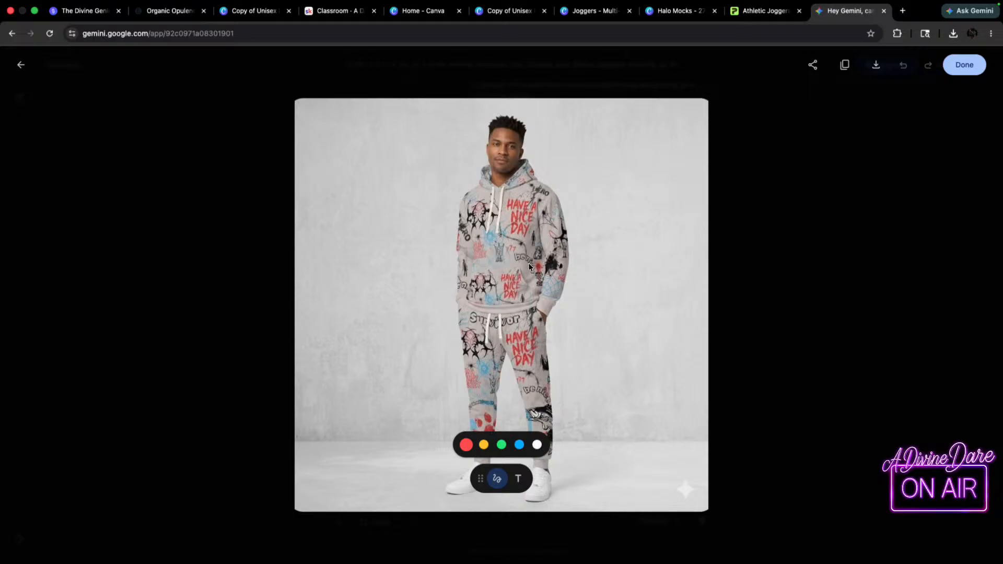
click(821, 357)
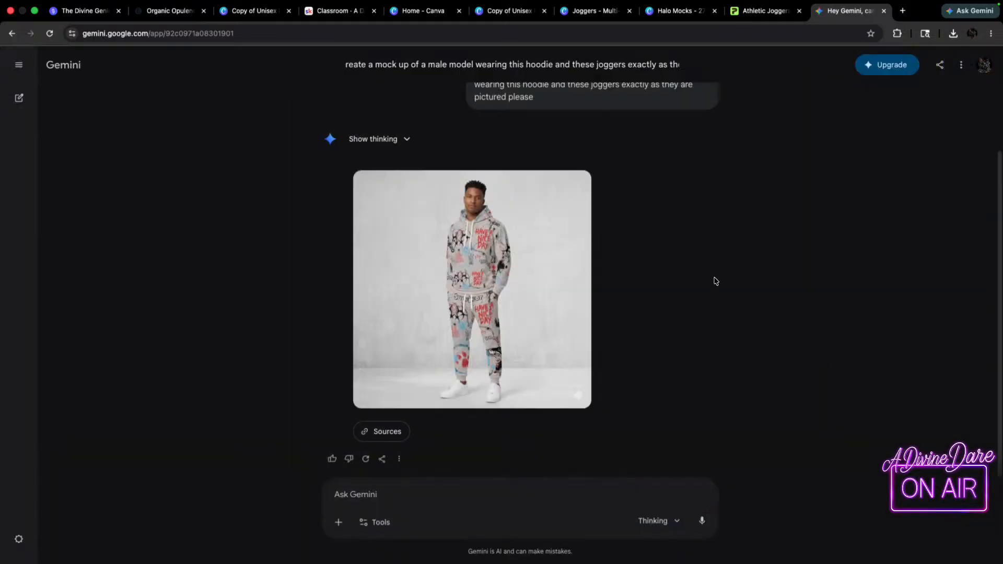
click(573, 285)
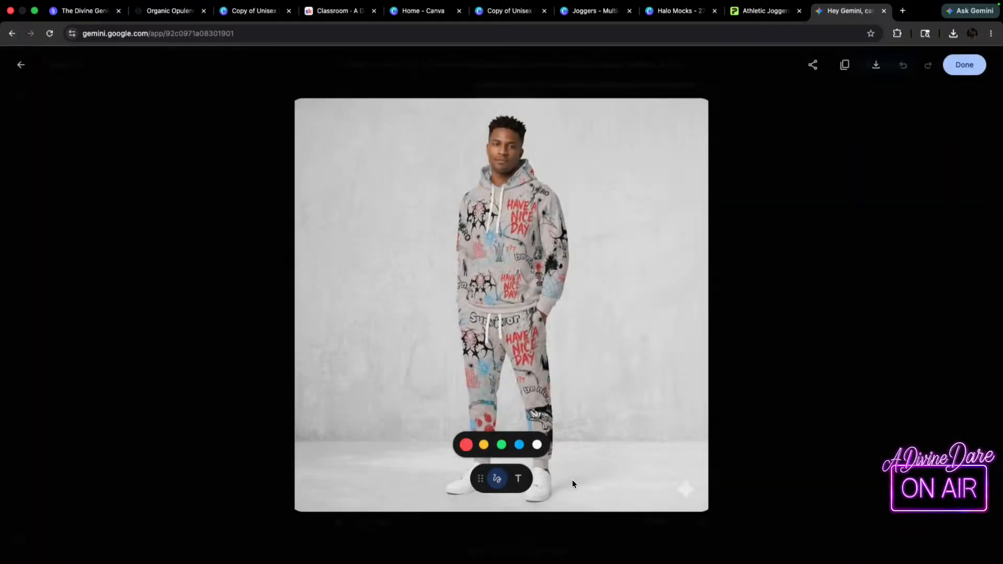
click(641, 214)
click(875, 66)
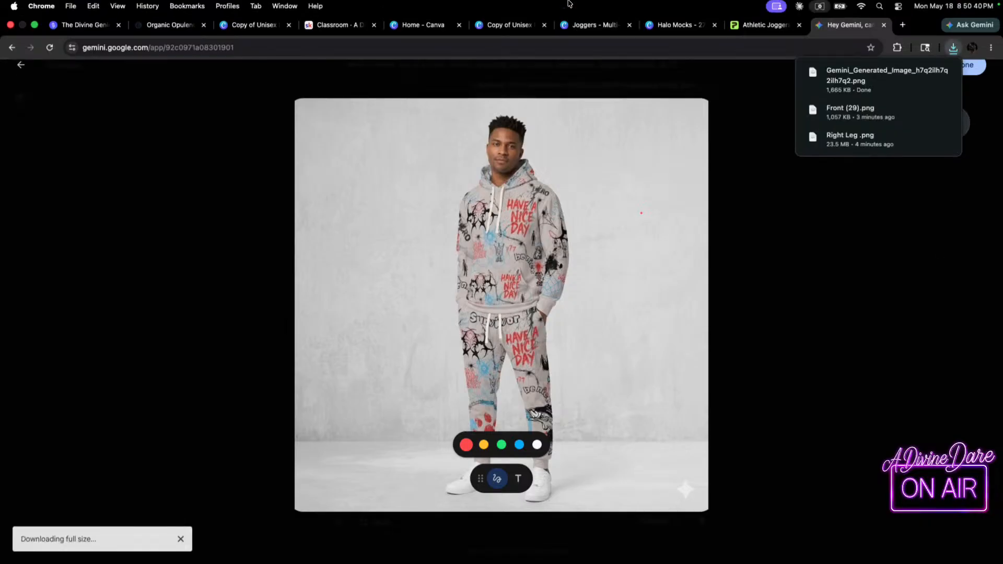
- Search for midjourney in a new browser tab, open the Midjourney site and go to its Create page
click(902, 27)
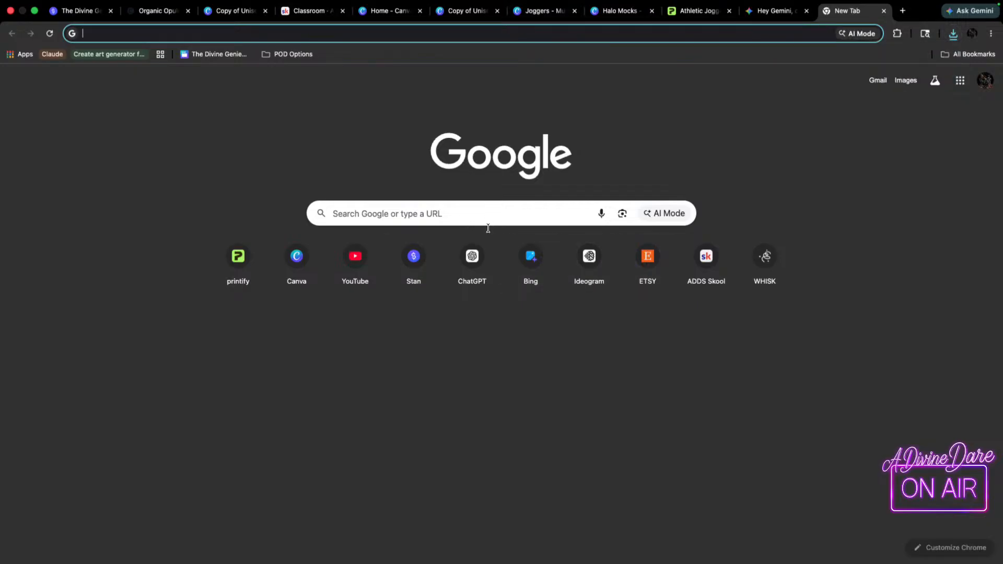
click(492, 211)
click(347, 260)
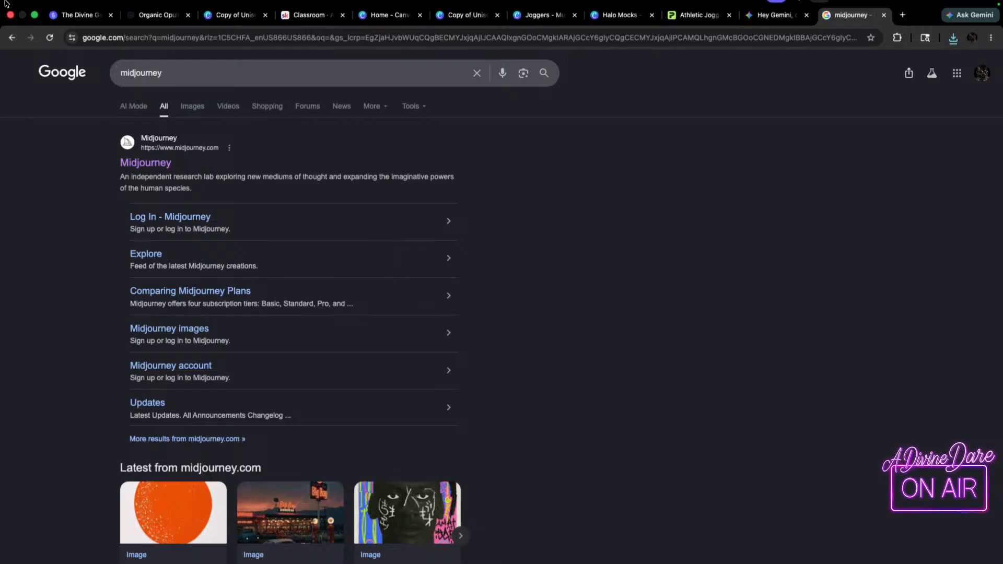
click(131, 164)
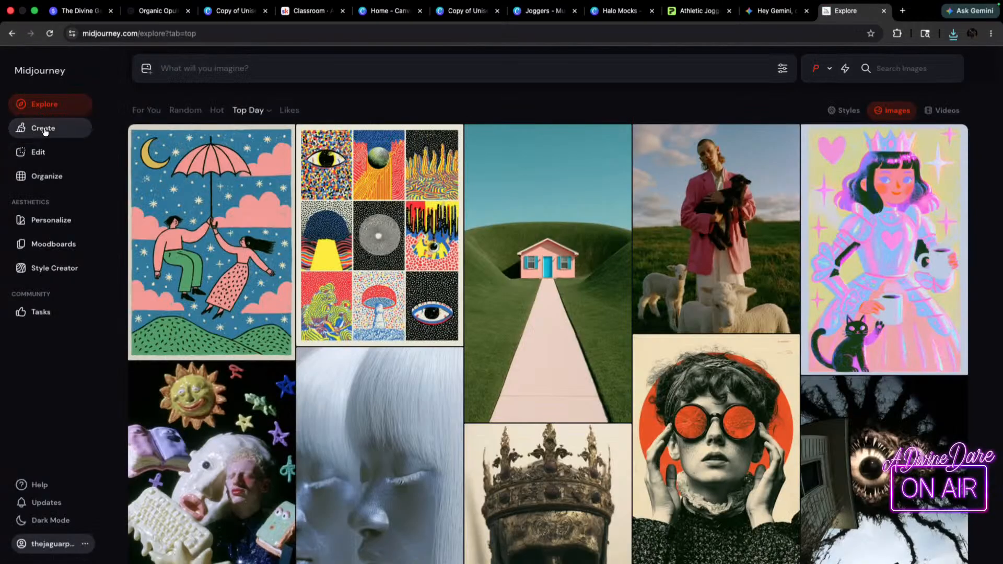
click(44, 130)
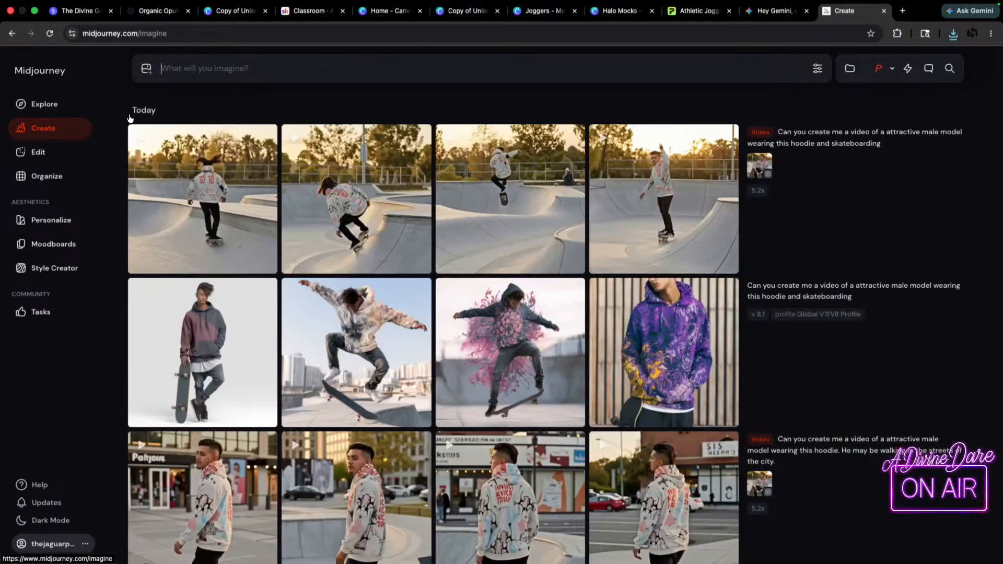
- Add the downloaded Gemini image of the male model as the start frame of a new Midjourney video
click(174, 76)
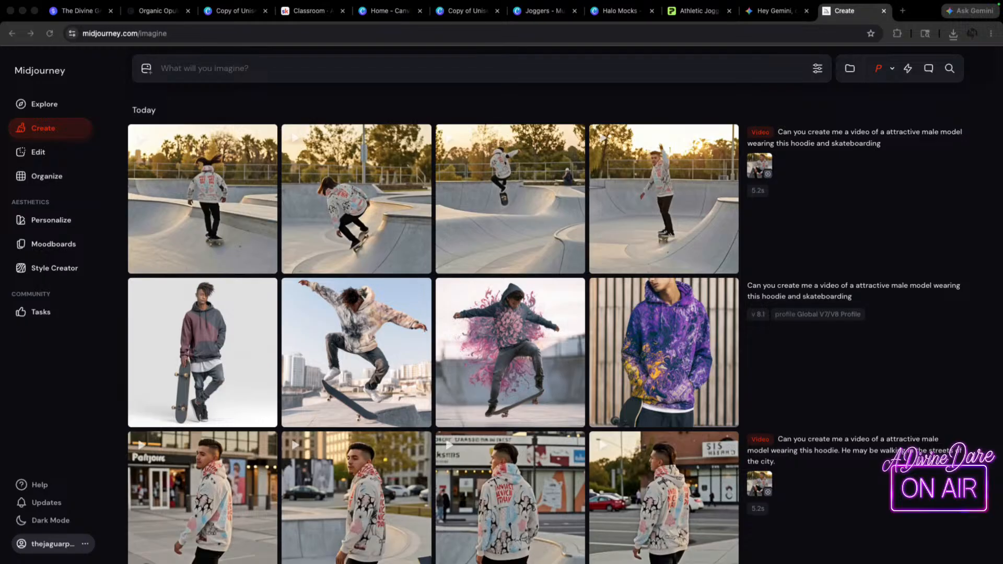
drag(520, 148, 214, 66)
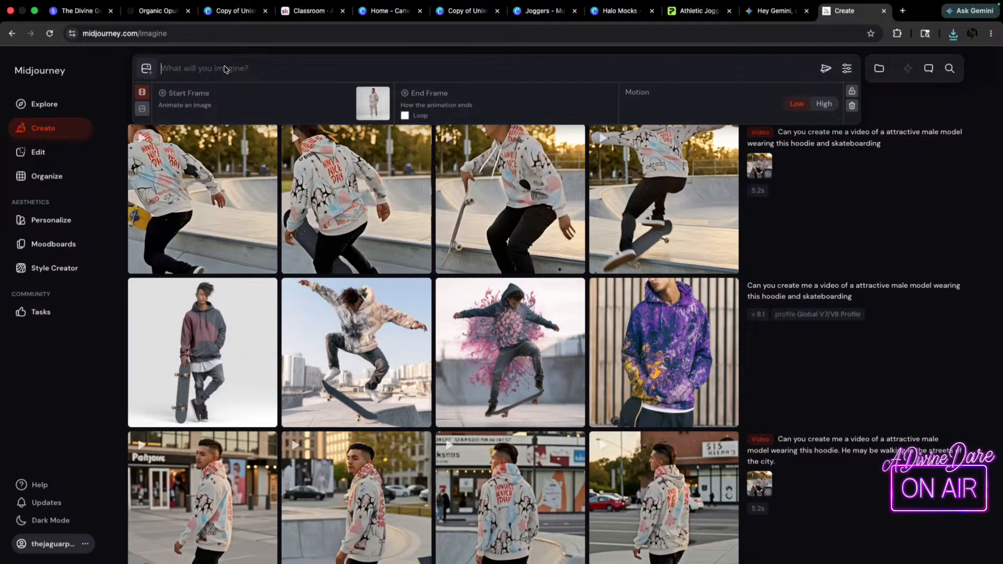
mouse_move(174, 146)
- Submit the video prompt "Can you create a short video with this guy walking down the street picture the outfit exactly as is please"
click(204, 74)
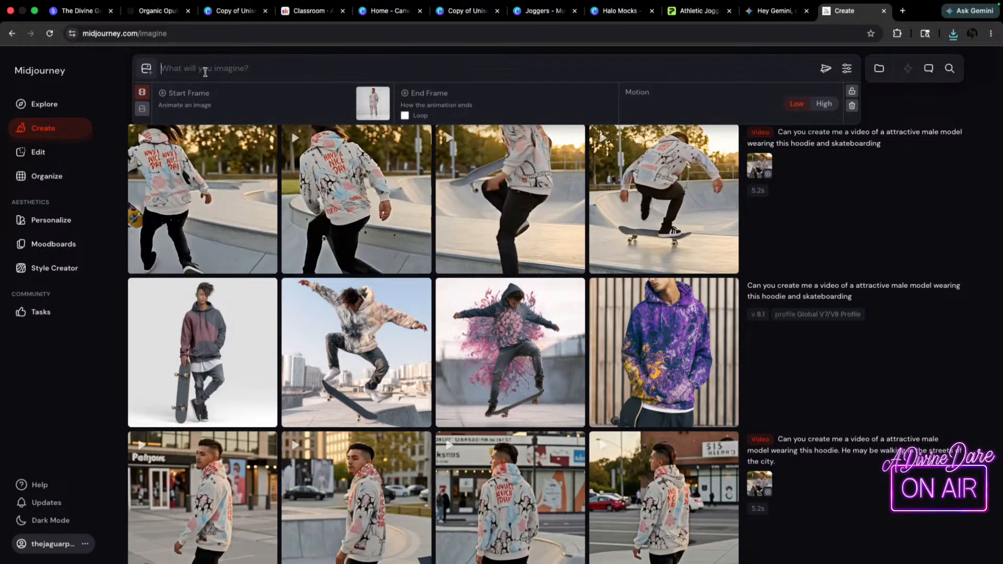
key(F5)
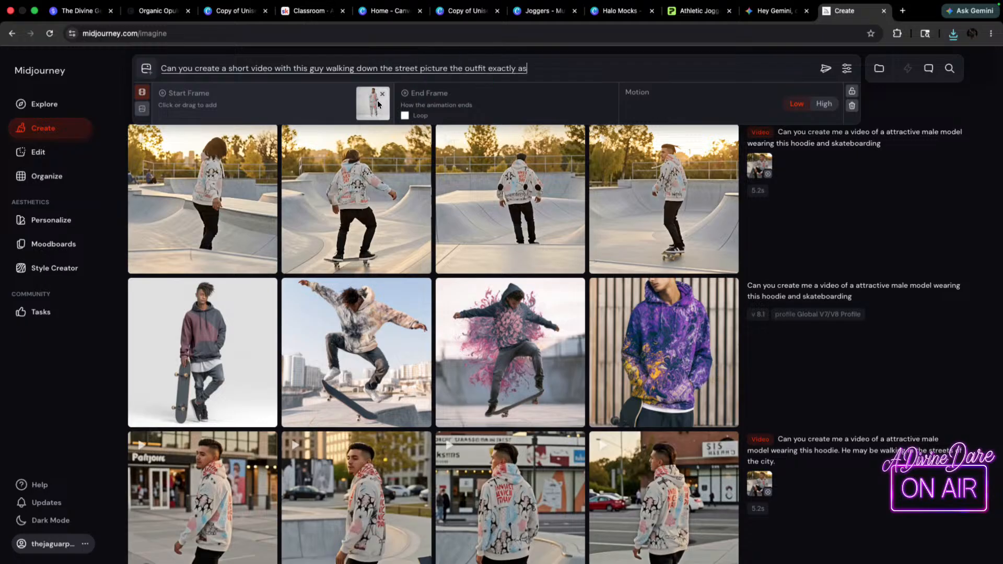
click(825, 69)
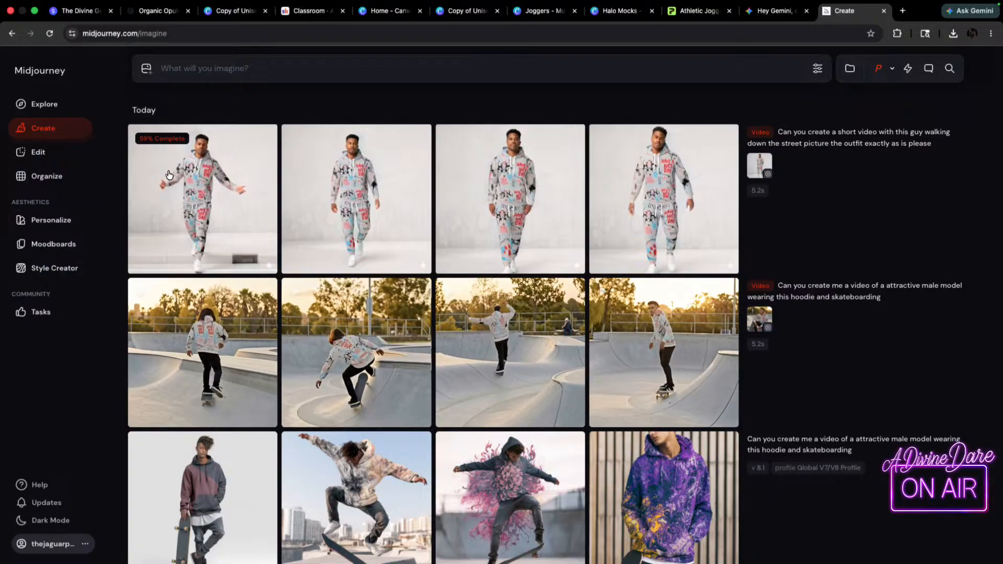
- Examine the in-progress previews of the four walking-model video variations one after another
click(199, 204)
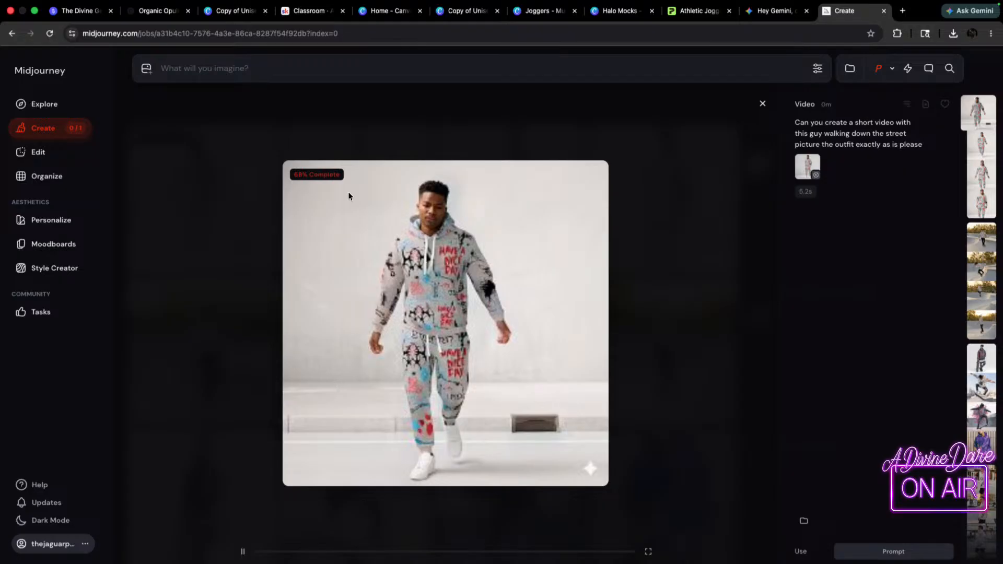
key(Down)
key(Down)
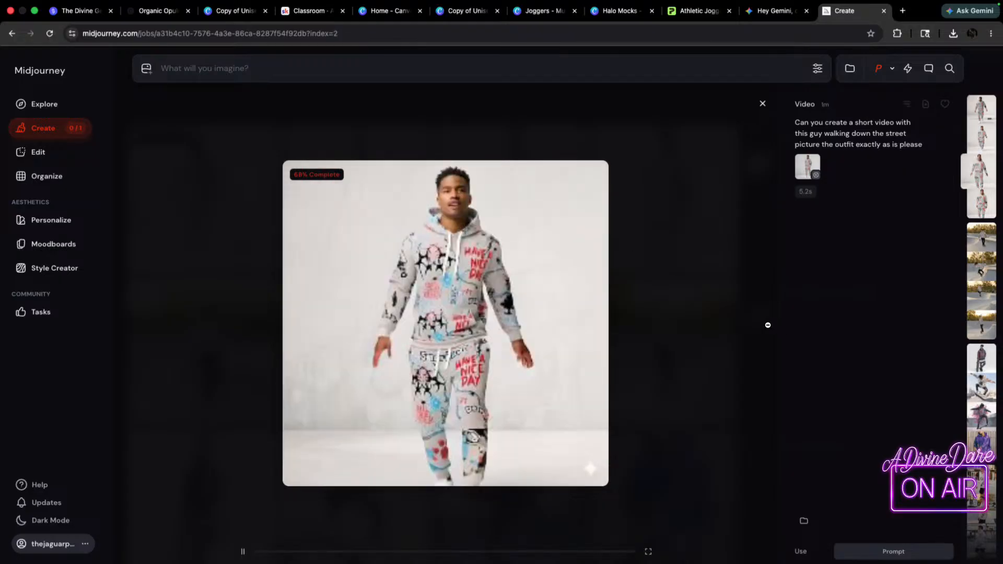
key(Down)
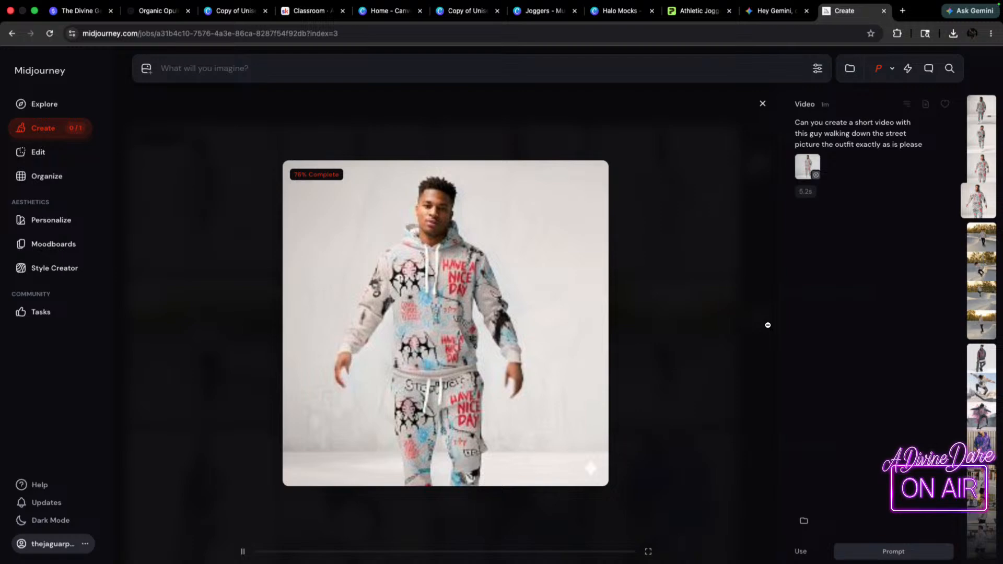
key(Down)
key(Up)
key(Up)
key(Up)
key(Up)
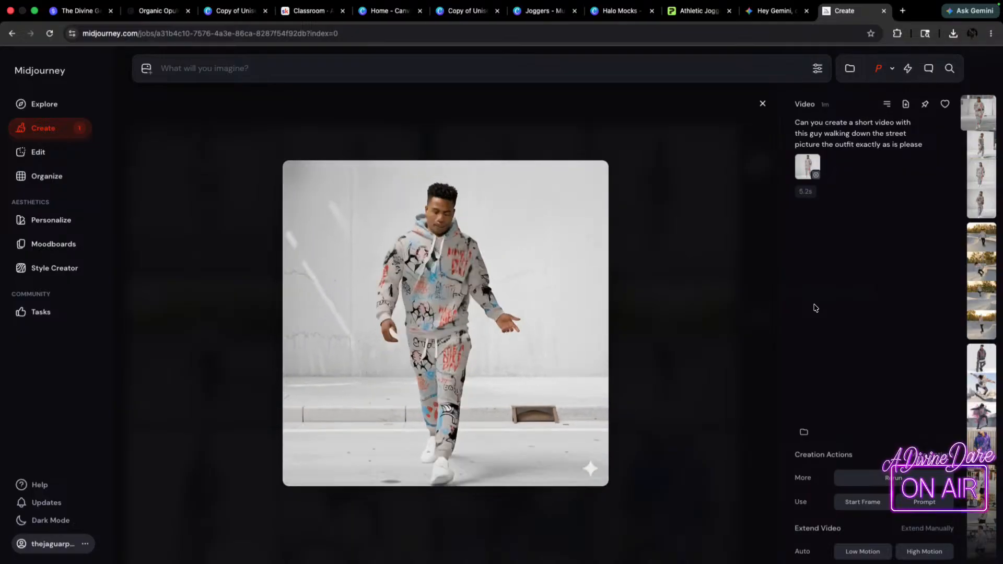
- Compare the four rendered walking-model videos for outfit accuracy, and switch to the Halo Mocks design in Canva
key(Right)
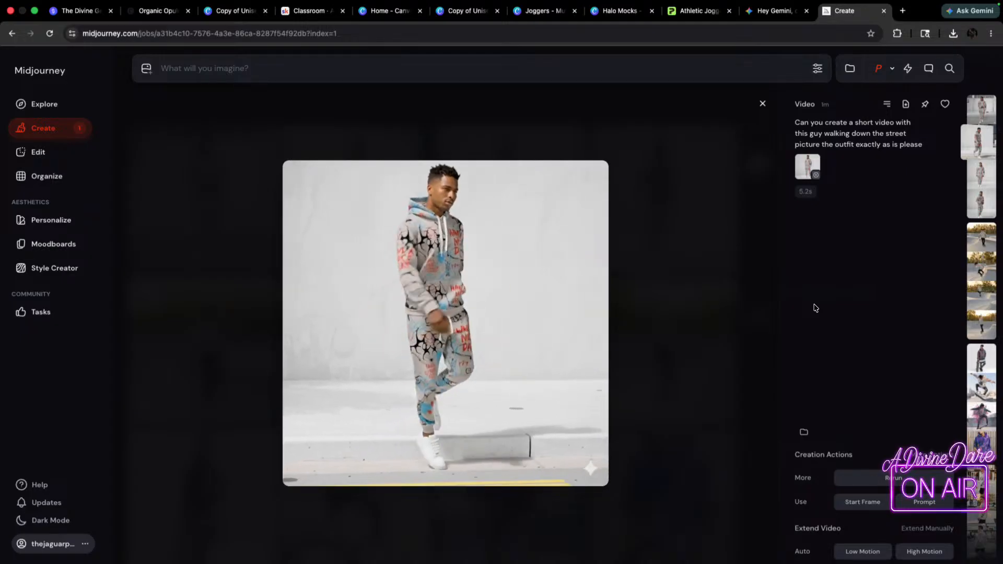
key(Right)
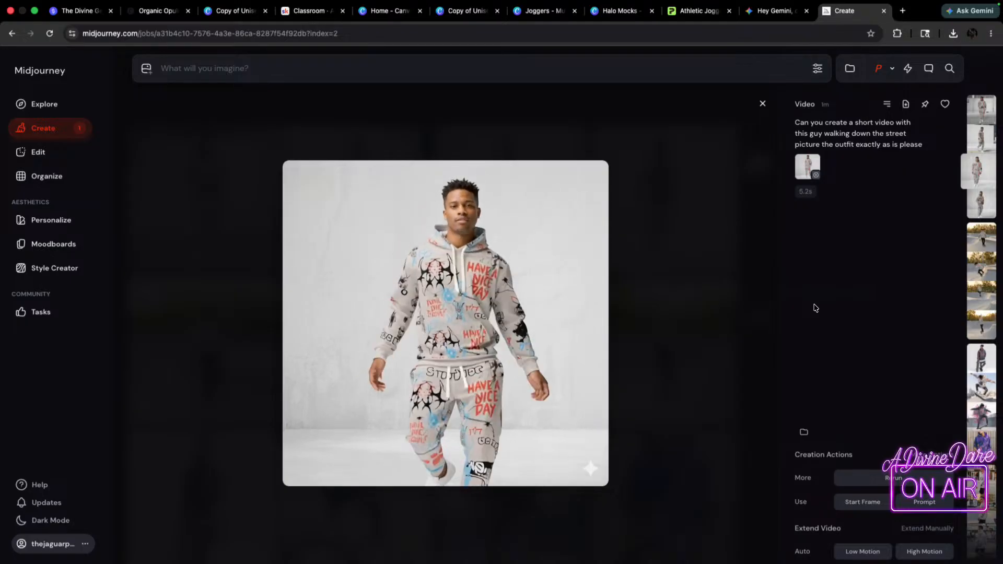
key(Right)
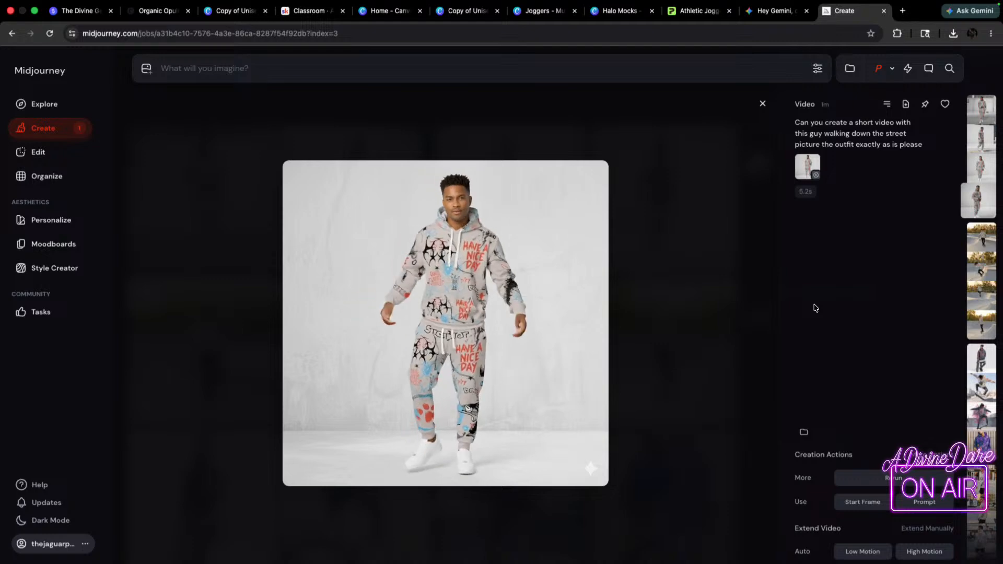
key(Right)
key(Left)
key(Up)
key(Up)
key(Up)
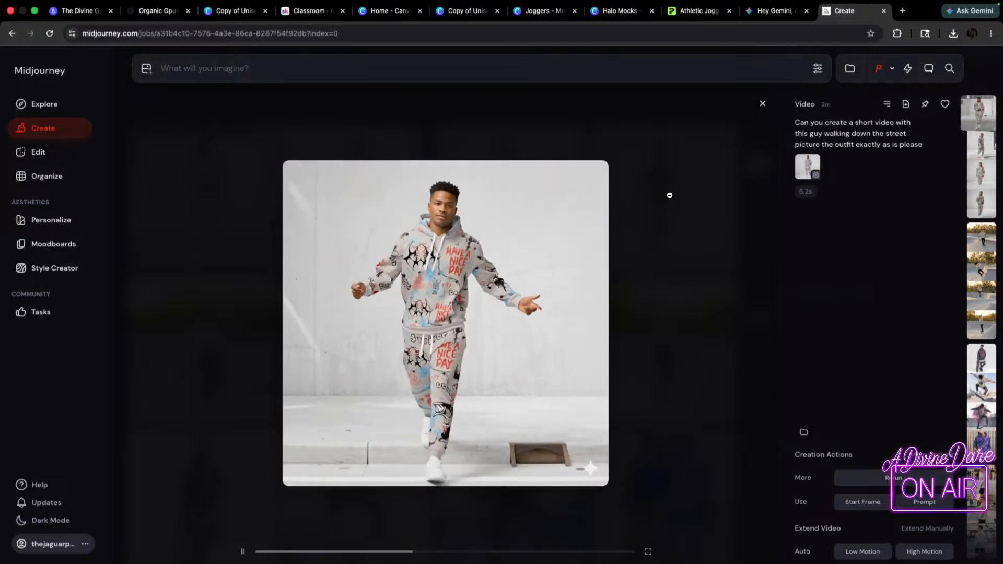
click(621, 16)
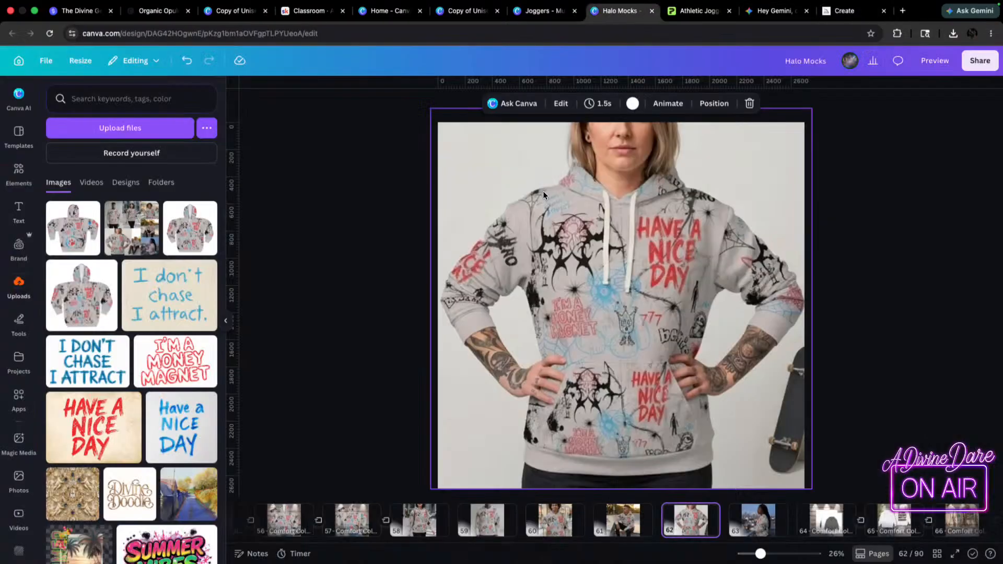
- Insert a blank page after page 60 of the mockup design and open it for editing
click(937, 554)
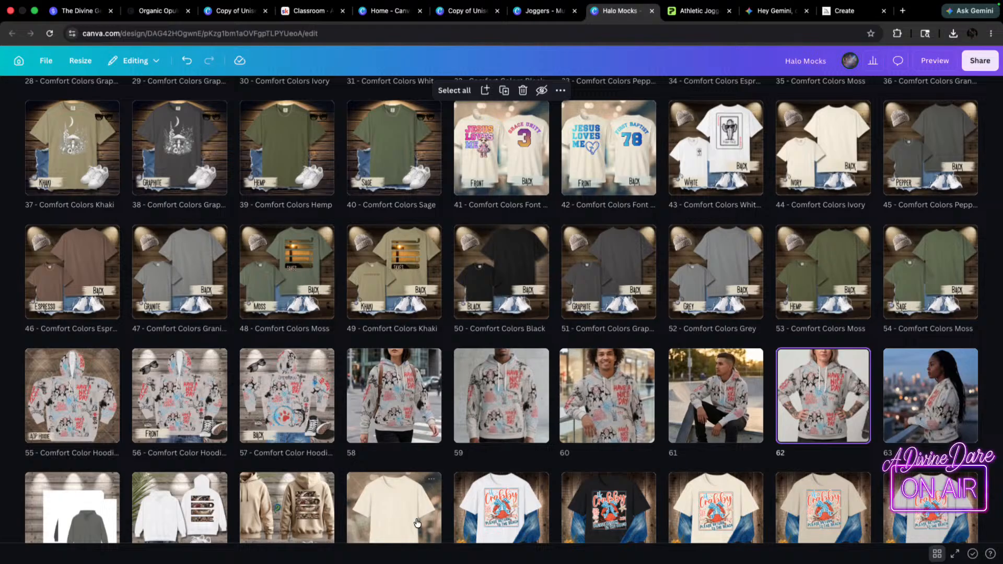
click(659, 395)
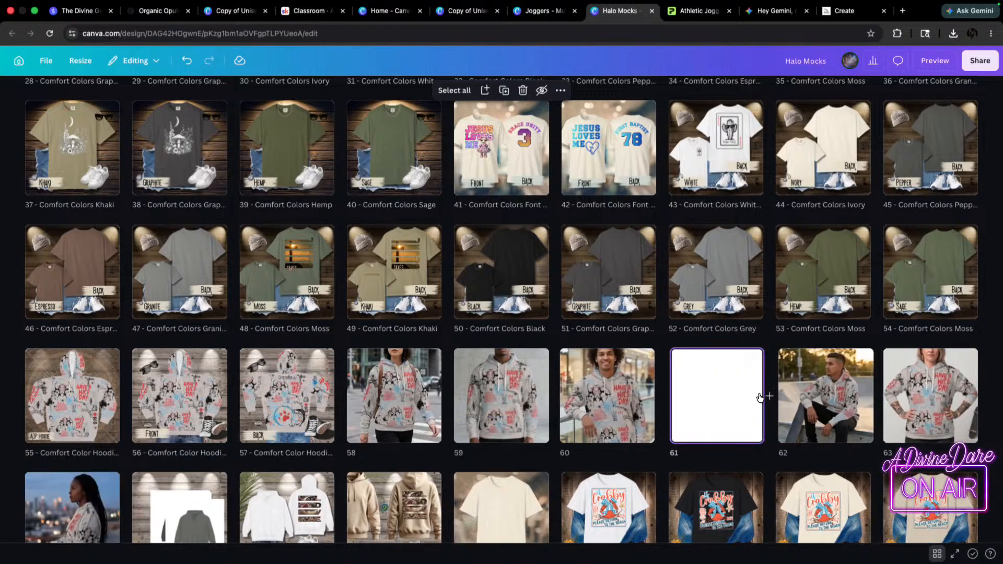
double_click(693, 397)
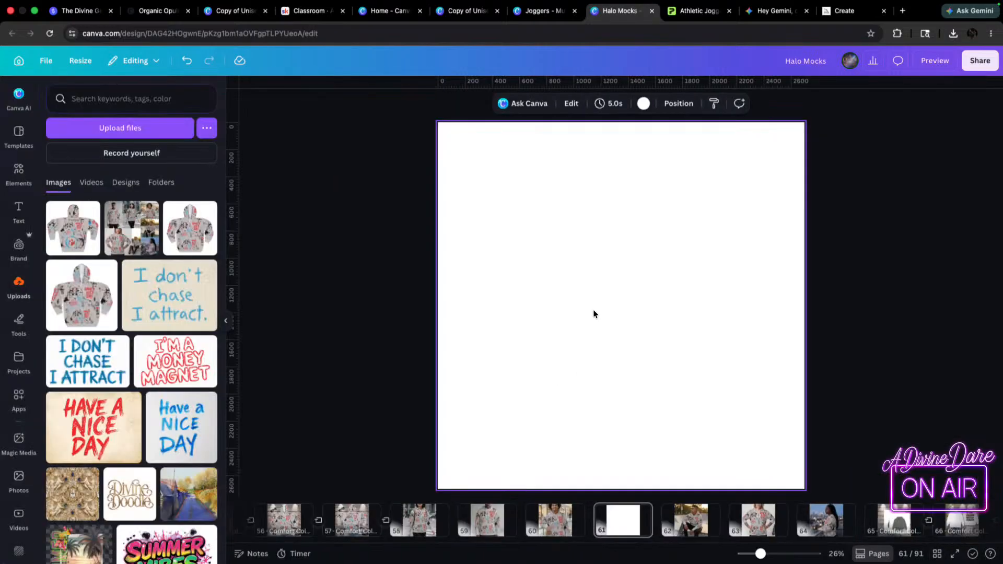
- Place the downloaded male model image on the blank page, remove its background and enlarge the cutout
click(953, 33)
drag(851, 84, 678, 324)
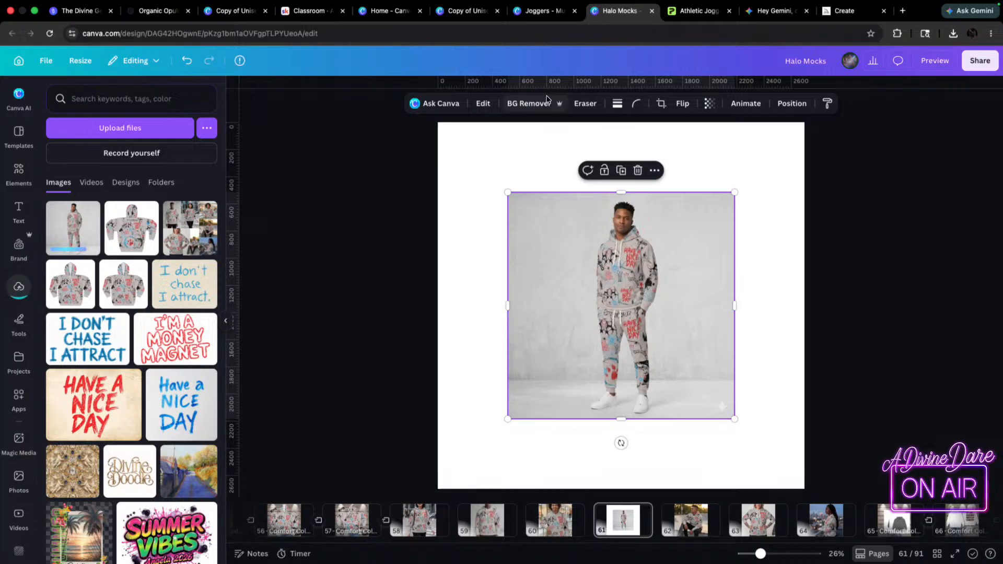
drag(735, 192, 797, 130)
drag(719, 276, 678, 317)
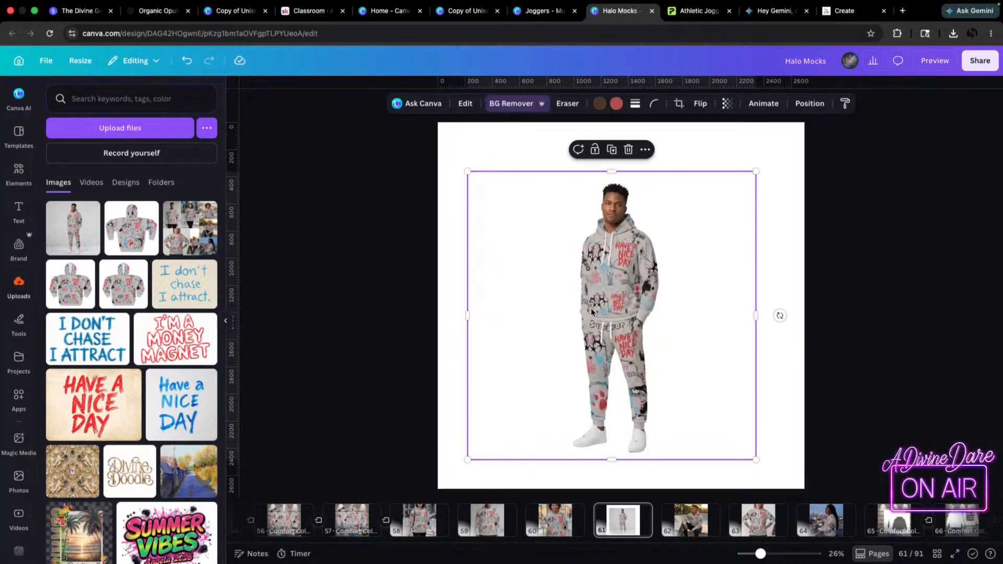
- Search the design elements for "city" and show all the photo results
click(19, 172)
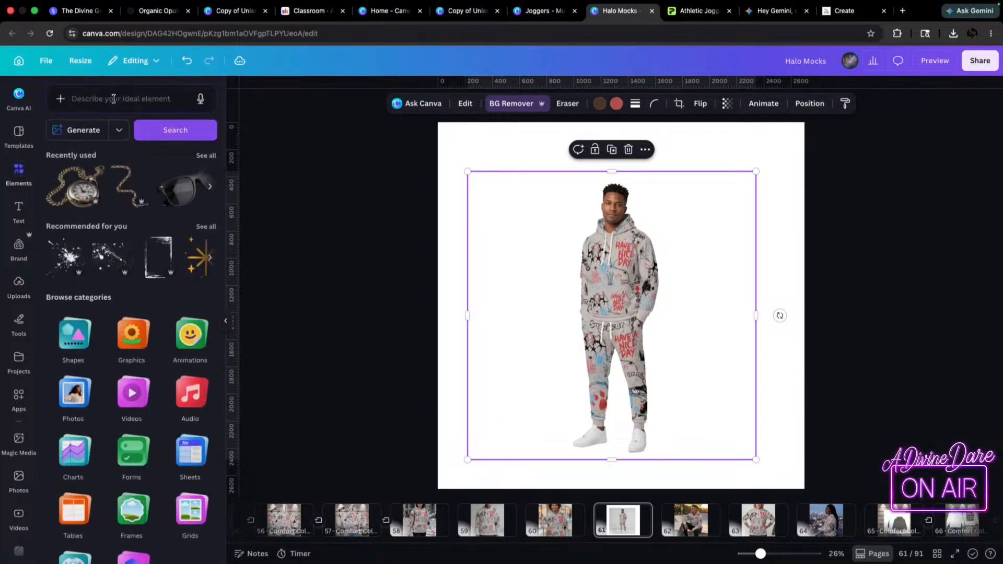
click(120, 100)
text(city)
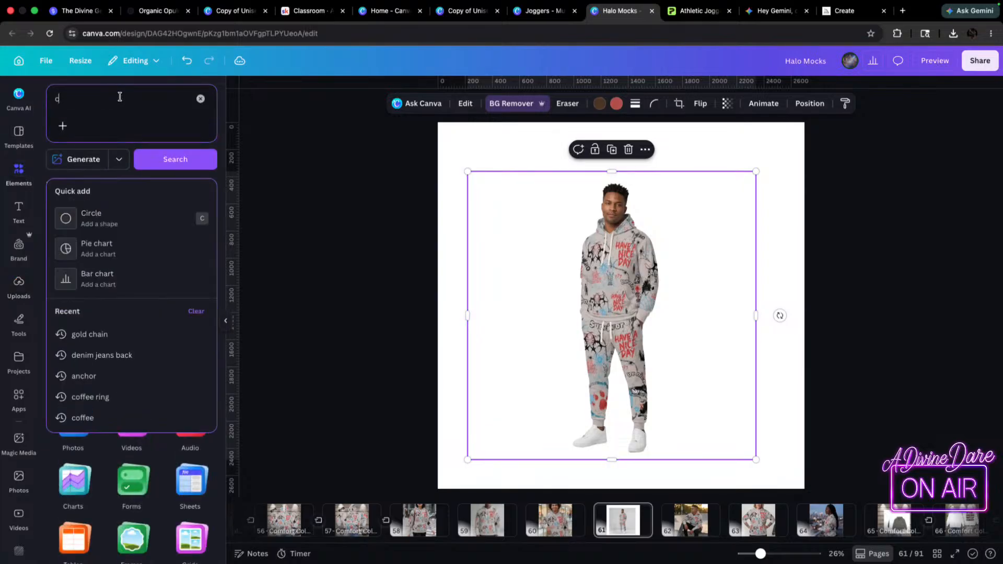
key(Return)
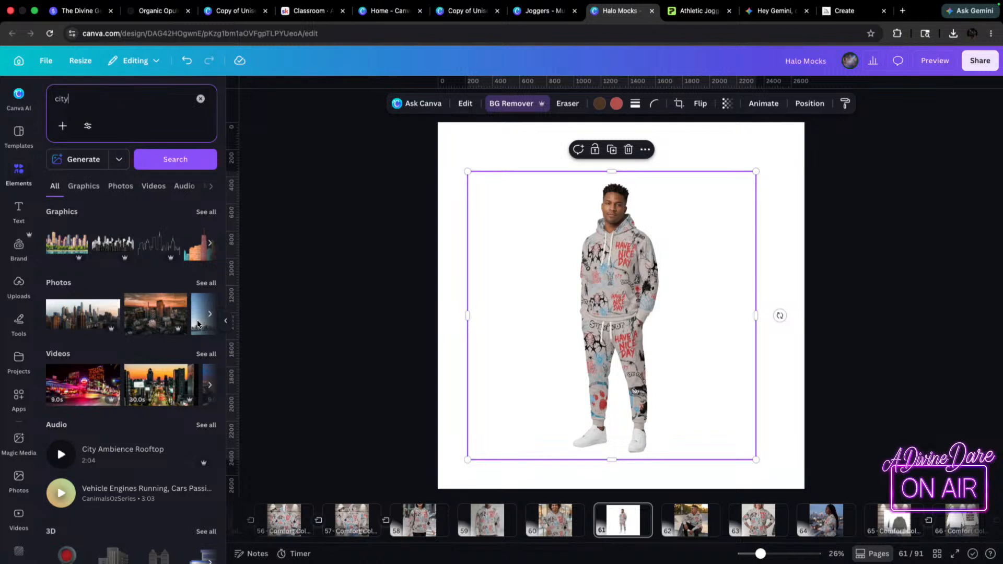
click(212, 285)
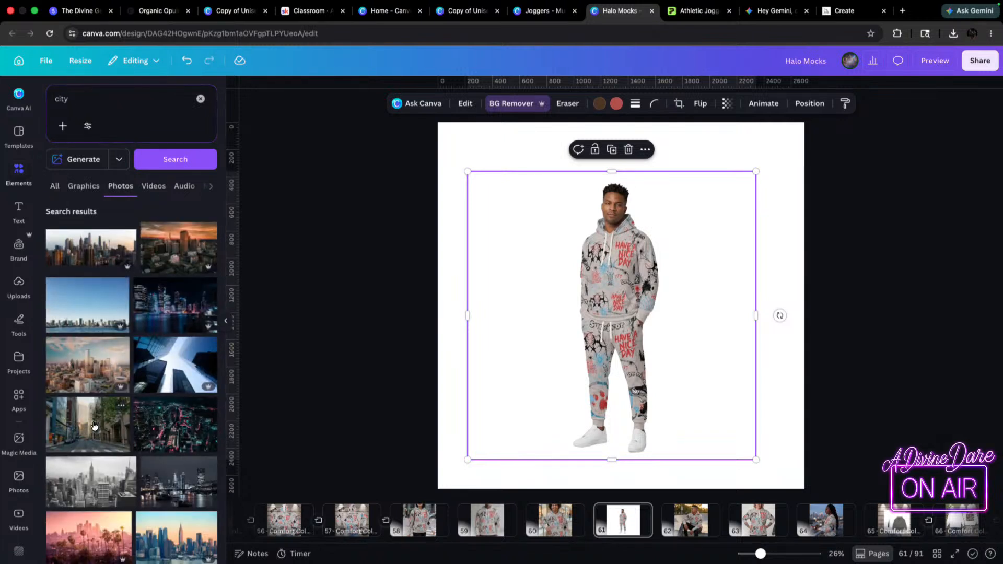
- Set the photo of the city street lined with tall buildings and trees as the page background
scroll(78, 441, down, 1)
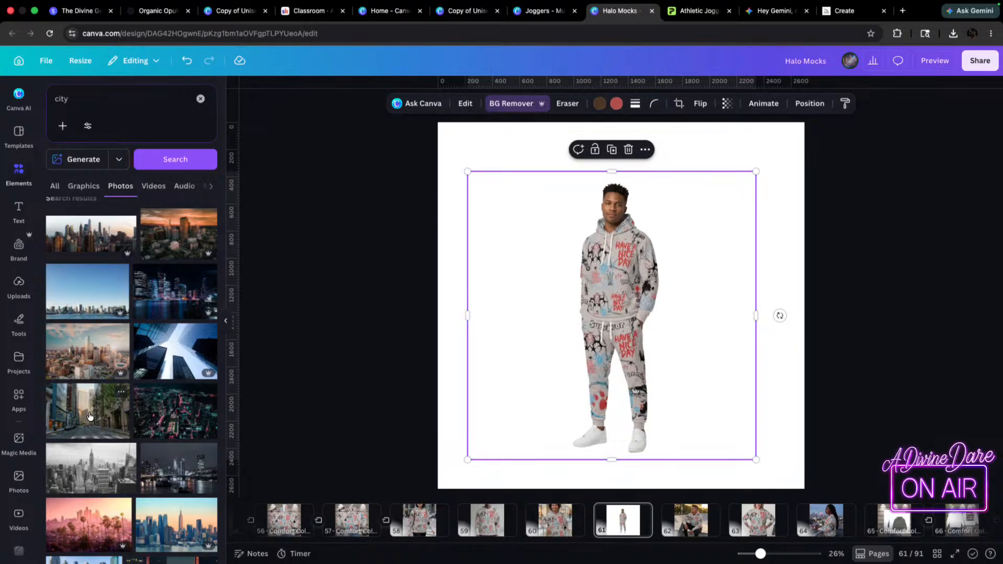
click(98, 416)
right_click(644, 341)
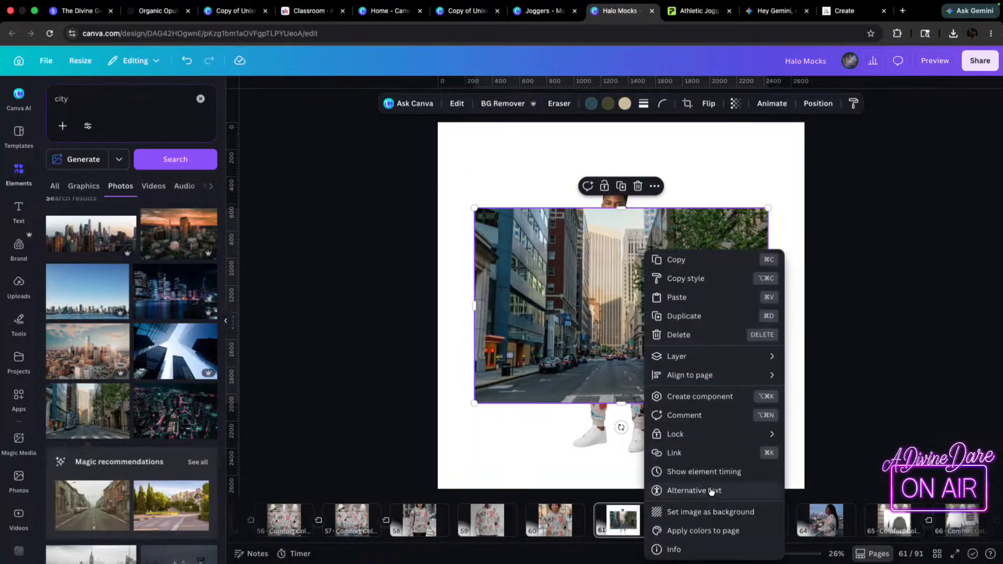
click(701, 521)
- Enlarge the model cutout to nearly the full page height and stand him at the crosswalk
click(623, 387)
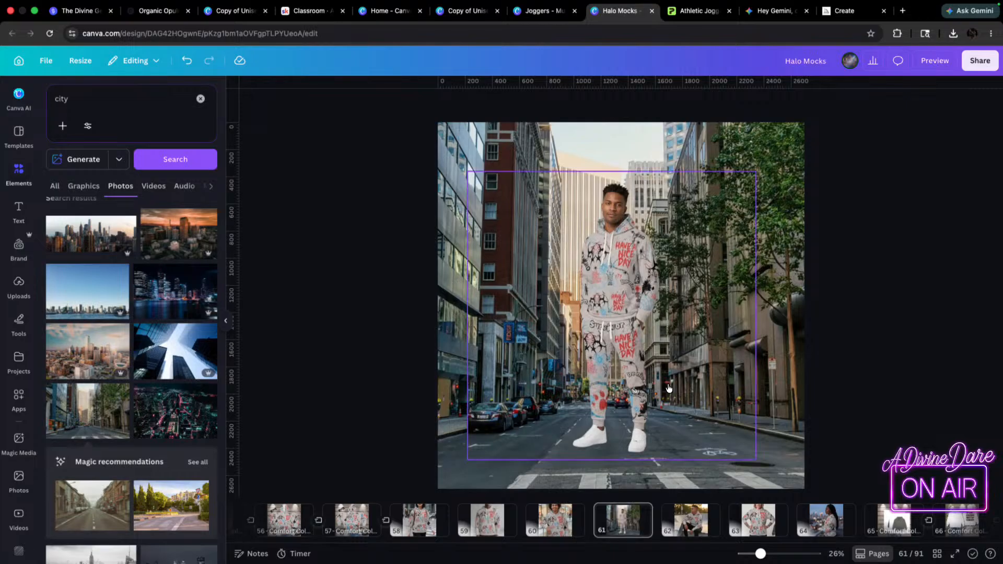
drag(622, 387, 622, 407)
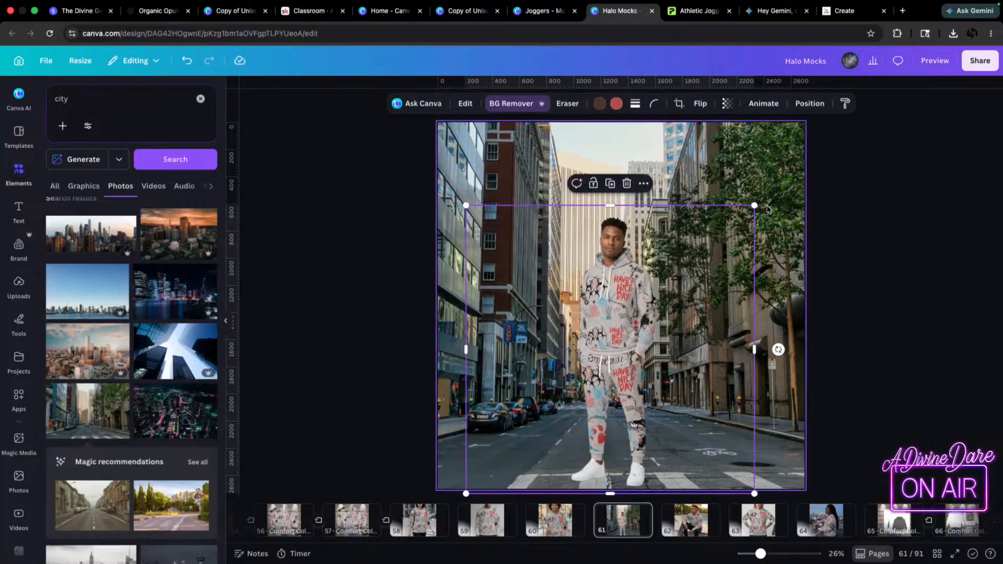
drag(755, 206, 833, 130)
drag(642, 257, 619, 259)
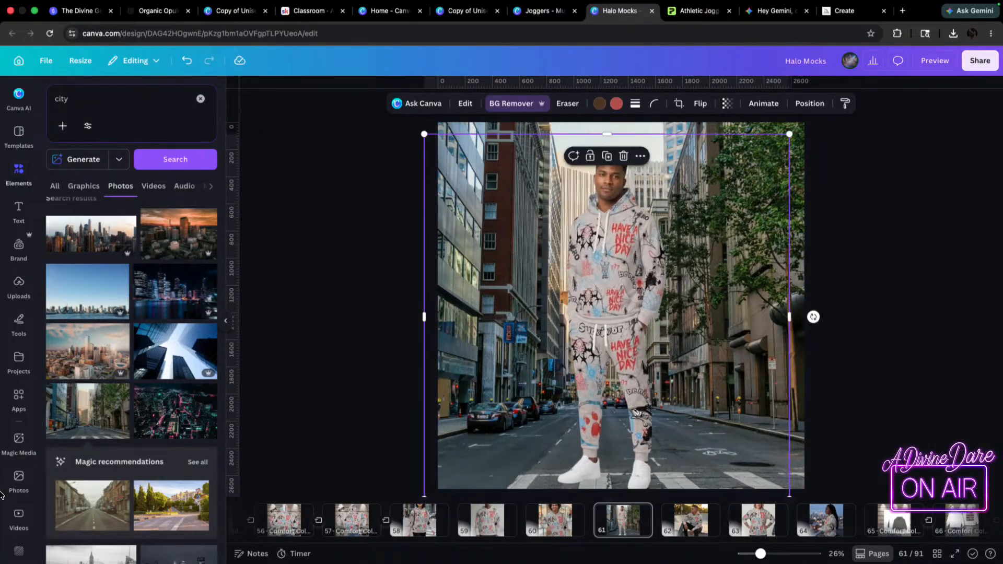
- Look through more city photos, and refine the photo search to "city sidewalk"
scroll(86, 460, down, 3)
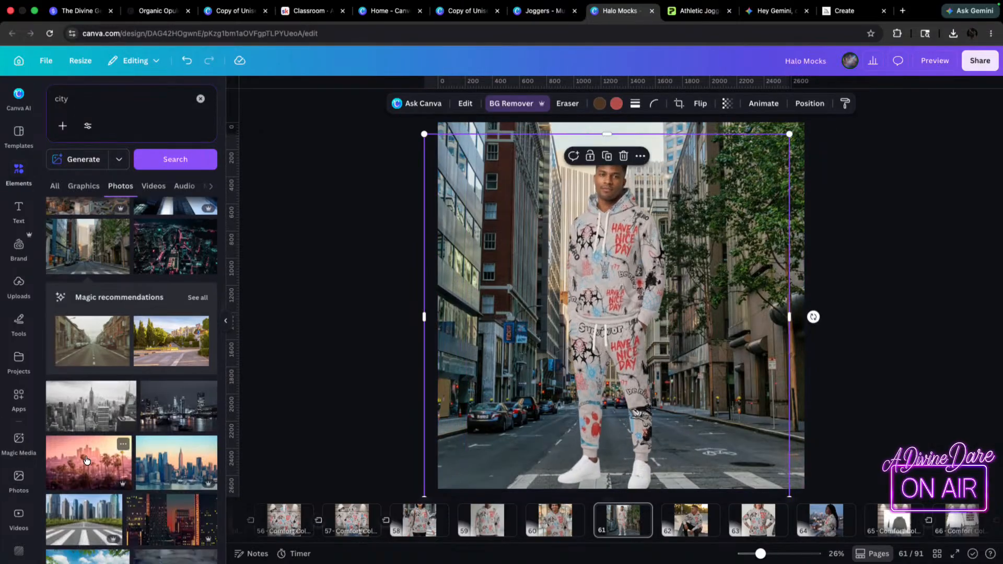
scroll(87, 460, down, 3)
scroll(134, 486, down, 3)
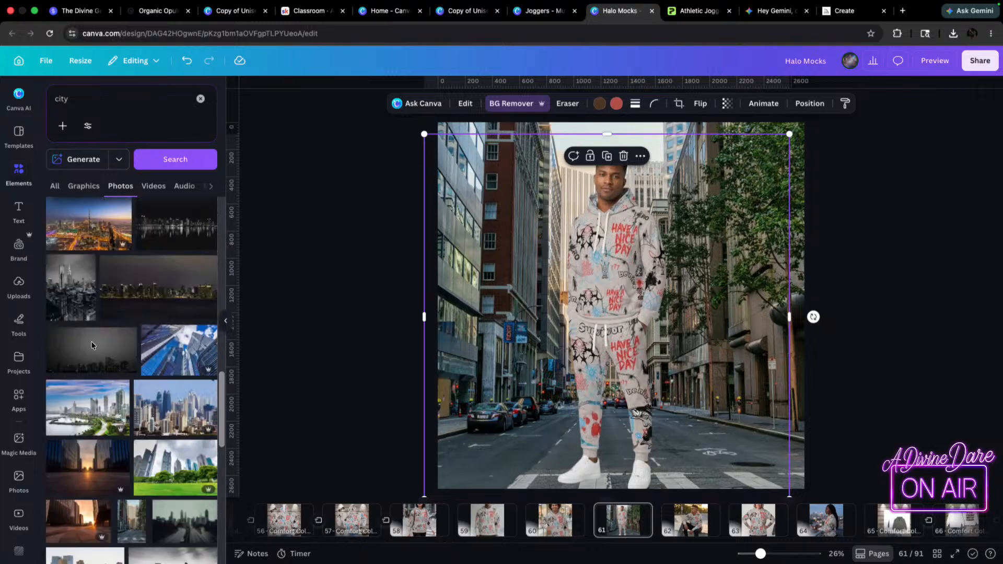
click(103, 103)
text(sid)
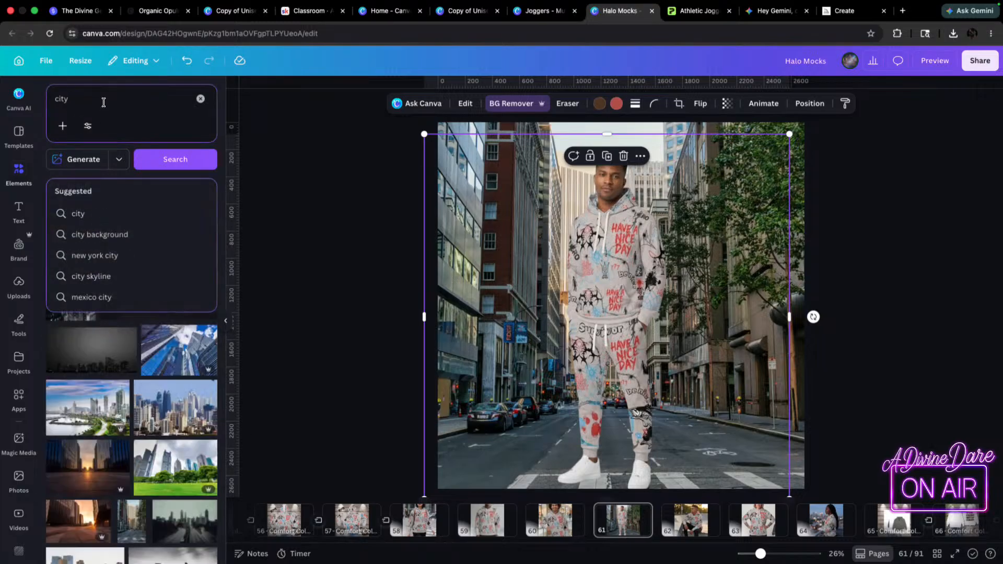
text(walk)
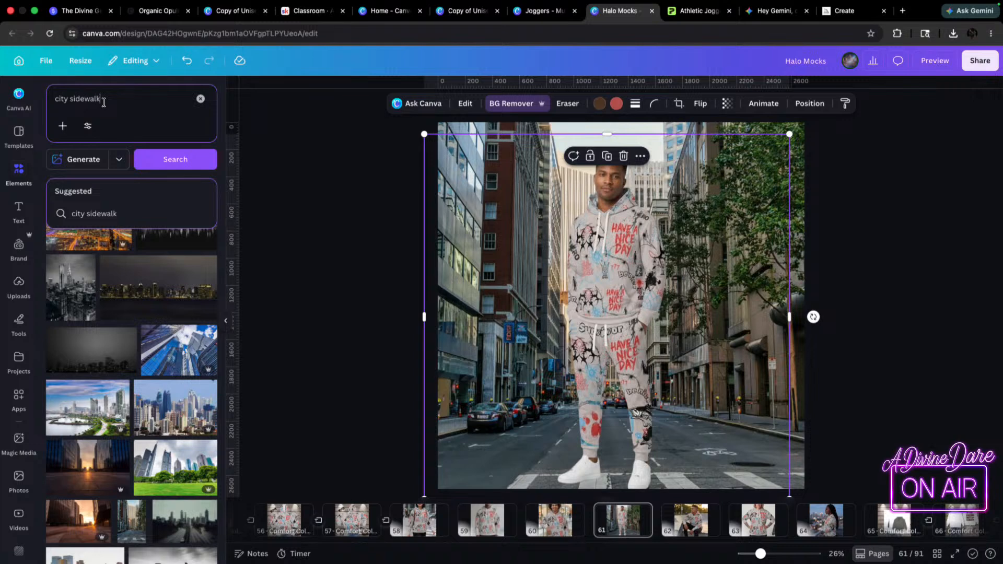
key(Return)
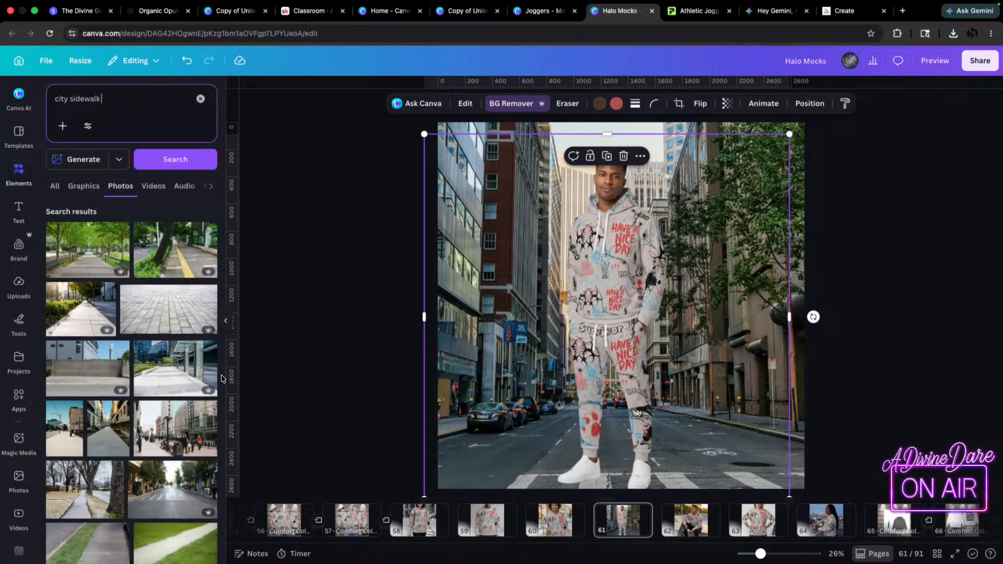
- Replace the page background with the photo of the paved walkway between yellow and stone buildings
click(108, 429)
right_click(609, 314)
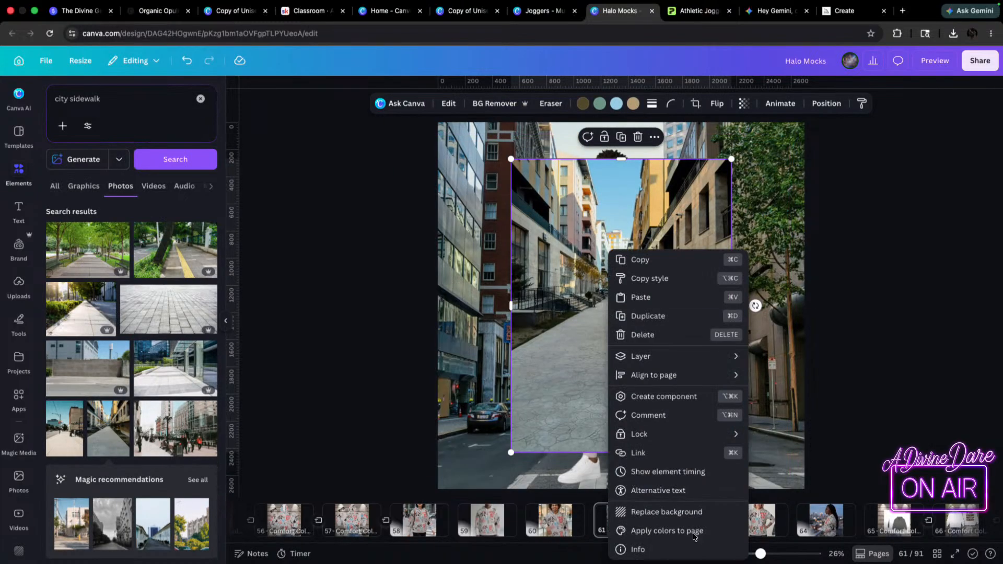
click(659, 514)
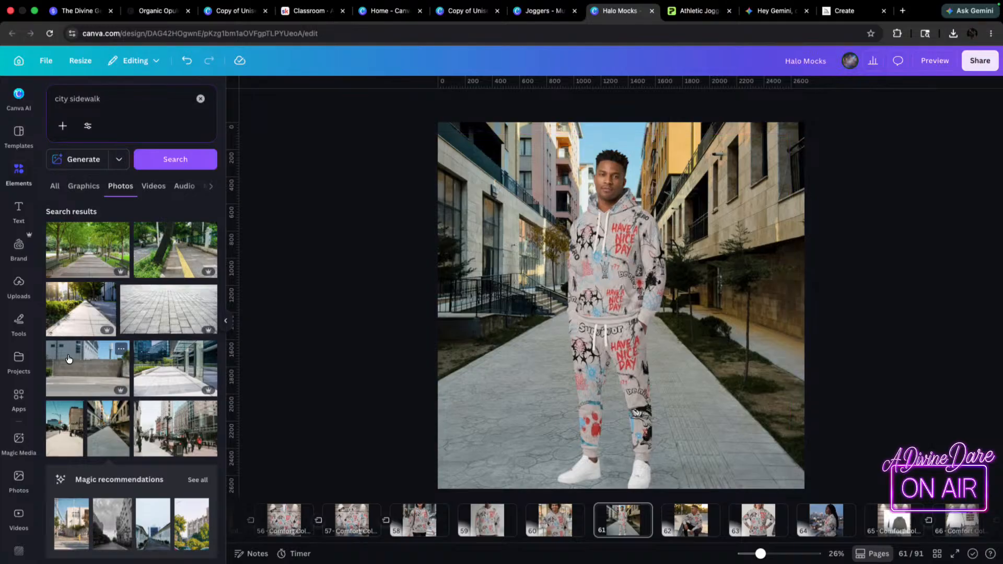
- Replace the page background with the recommended black-and-white street photo
scroll(73, 418, down, 1)
click(97, 519)
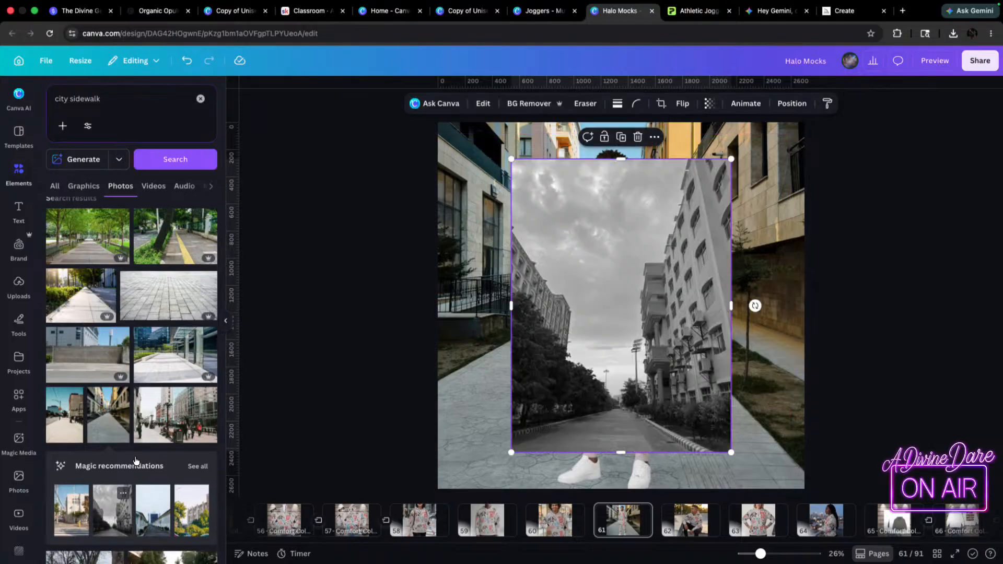
right_click(618, 352)
click(679, 512)
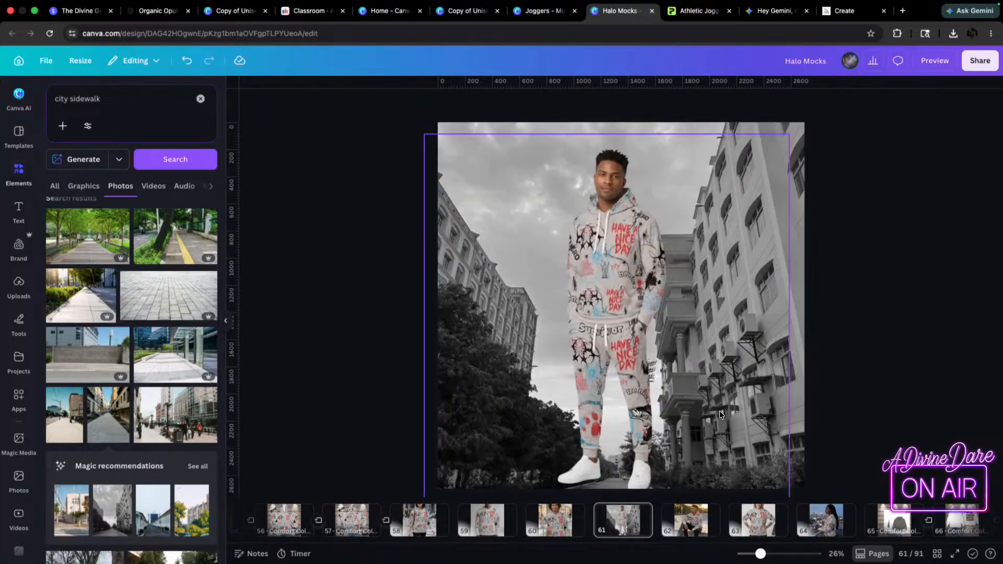
- Detach the black-and-white street photo from the background and enlarge it to cover the whole page
click(485, 135)
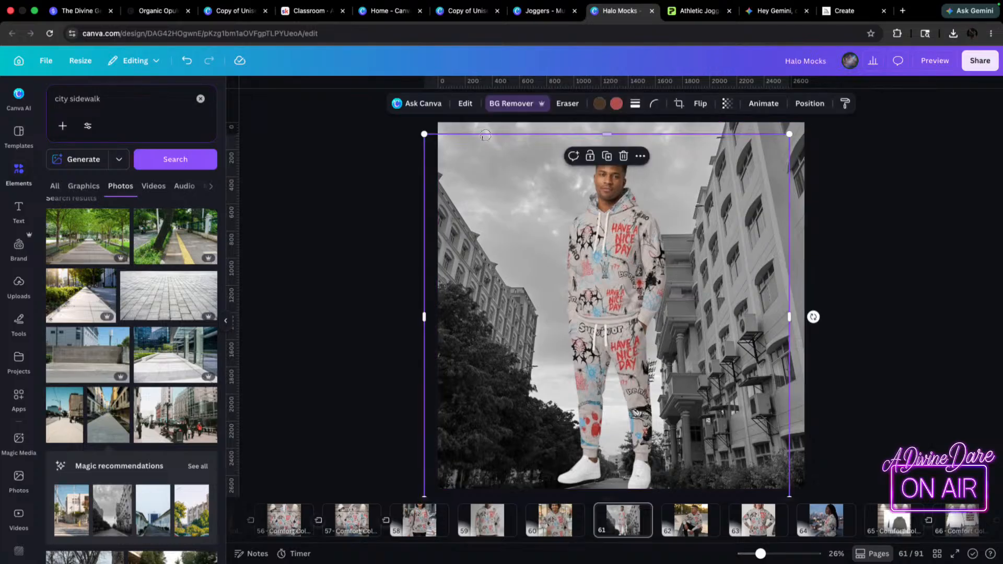
right_click(486, 135)
click(580, 370)
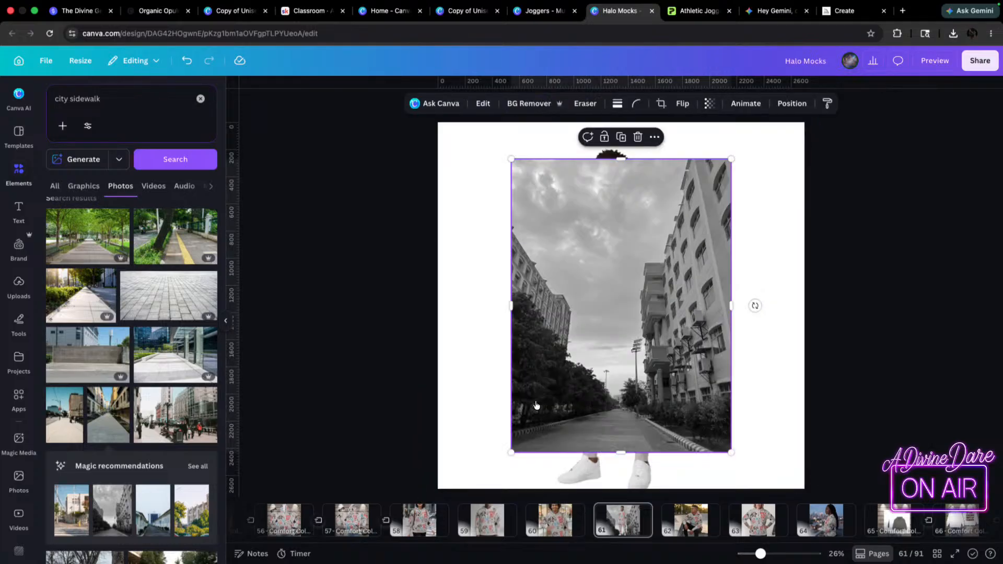
drag(757, 148, 852, 21)
click(730, 162)
drag(810, 228, 811, 262)
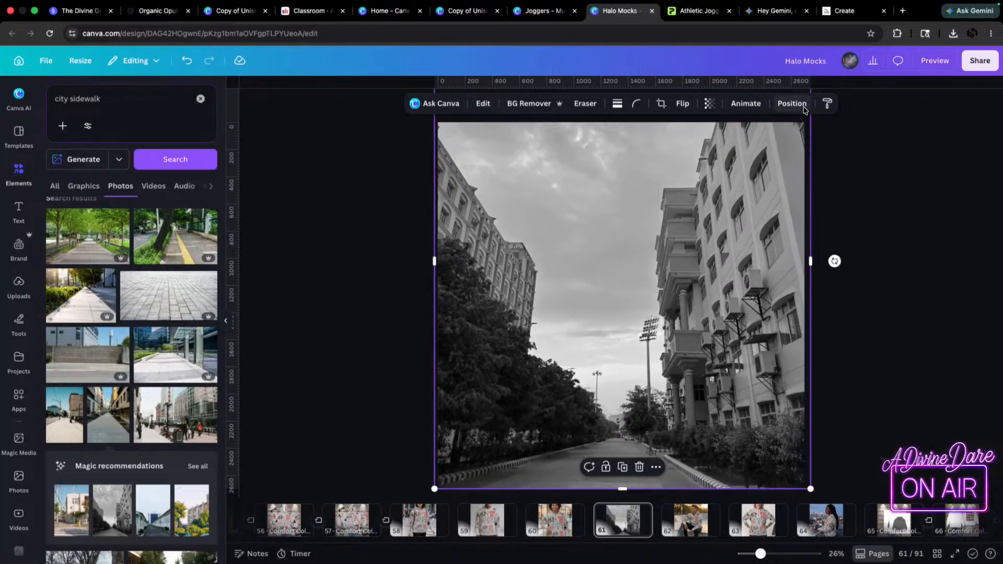
- Move the black-and-white photo's layer behind the model and shift the model towards the page's left side
click(791, 103)
drag(173, 180, 172, 214)
drag(566, 327, 572, 267)
click(571, 304)
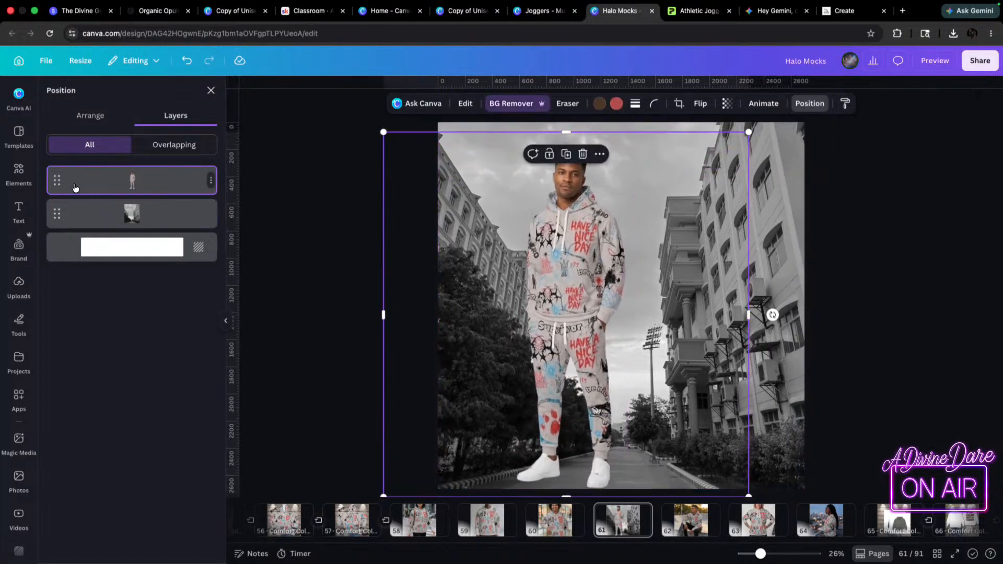
- Set the sunny sidewalk photo with the brick building as the page background and remove the black-and-white photo
click(10, 191)
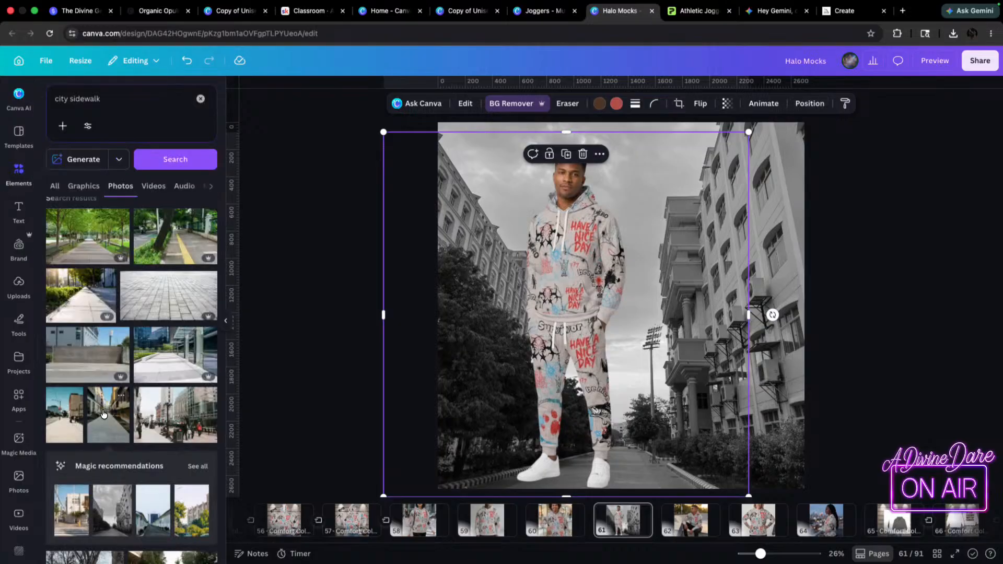
scroll(103, 415, down, 1)
click(71, 372)
right_click(624, 315)
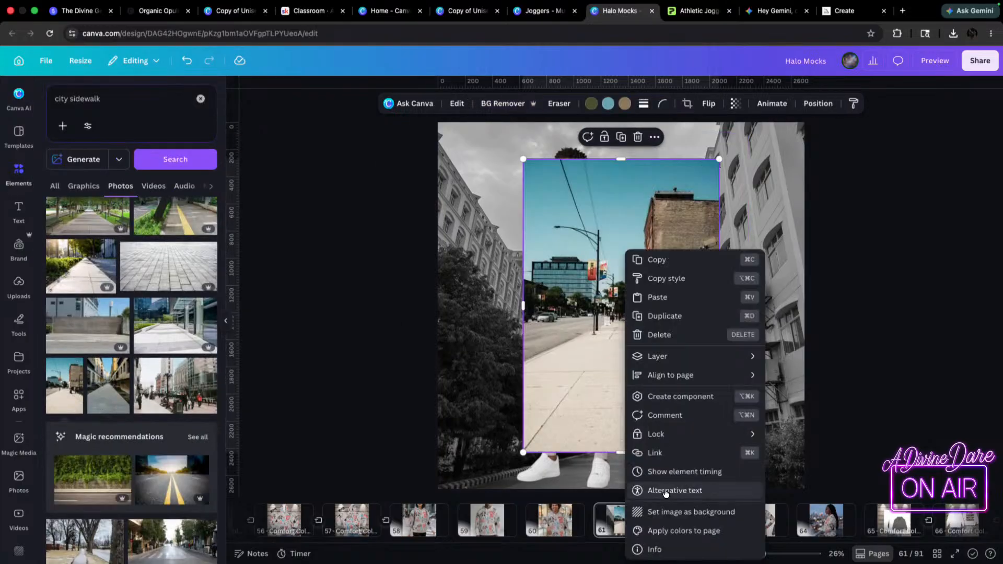
click(684, 515)
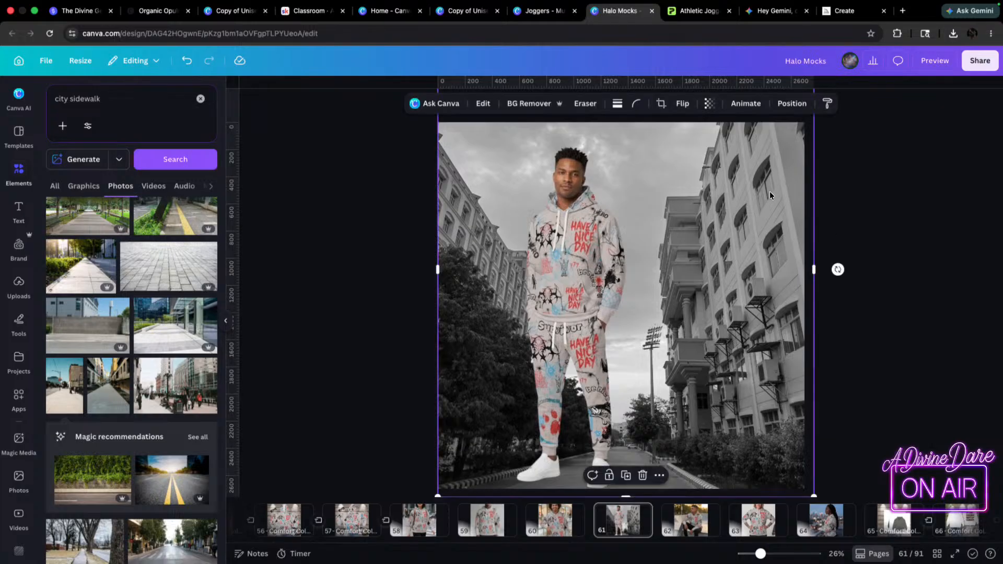
- Resize the model cutout and position him standing on the sidewalk near the page's centre, with his whole body visible
click(543, 348)
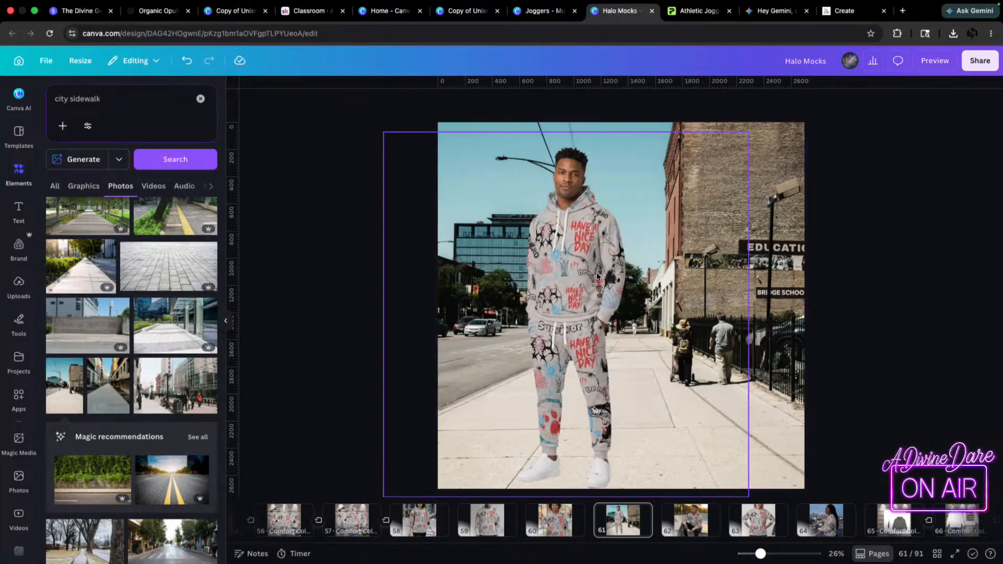
drag(572, 313, 566, 319)
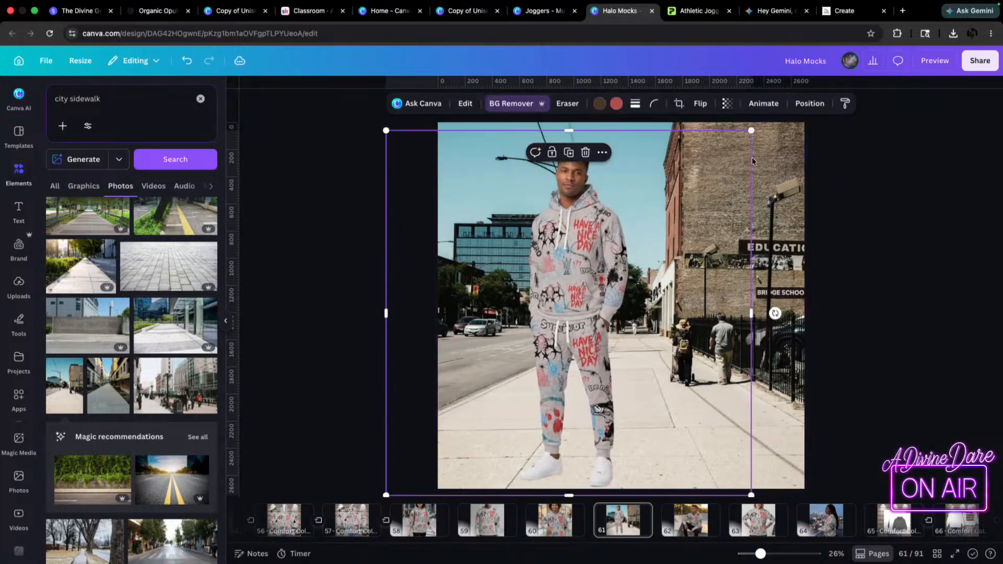
drag(753, 133, 707, 189)
drag(584, 260, 596, 271)
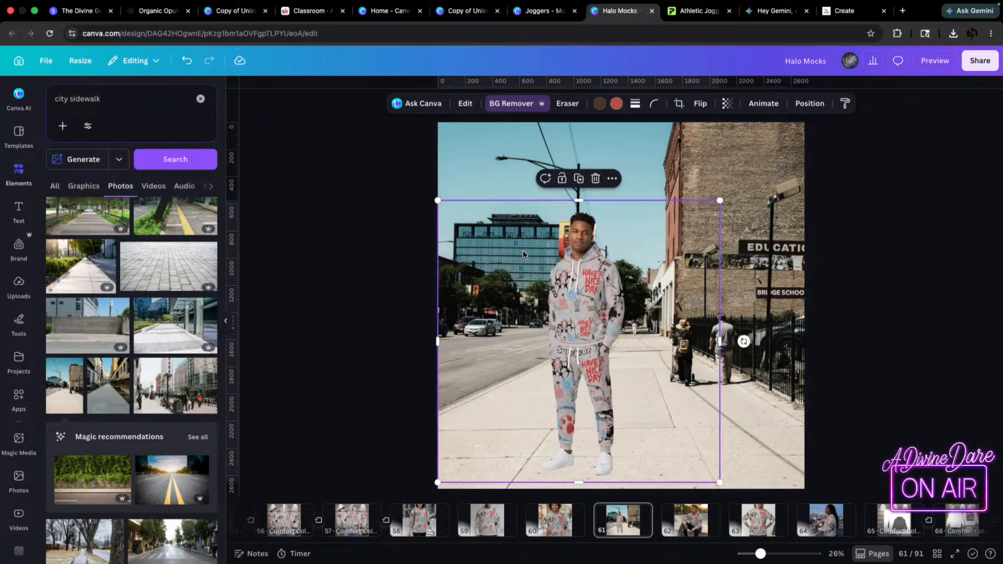
drag(720, 200, 789, 193)
drag(599, 271, 608, 277)
click(878, 326)
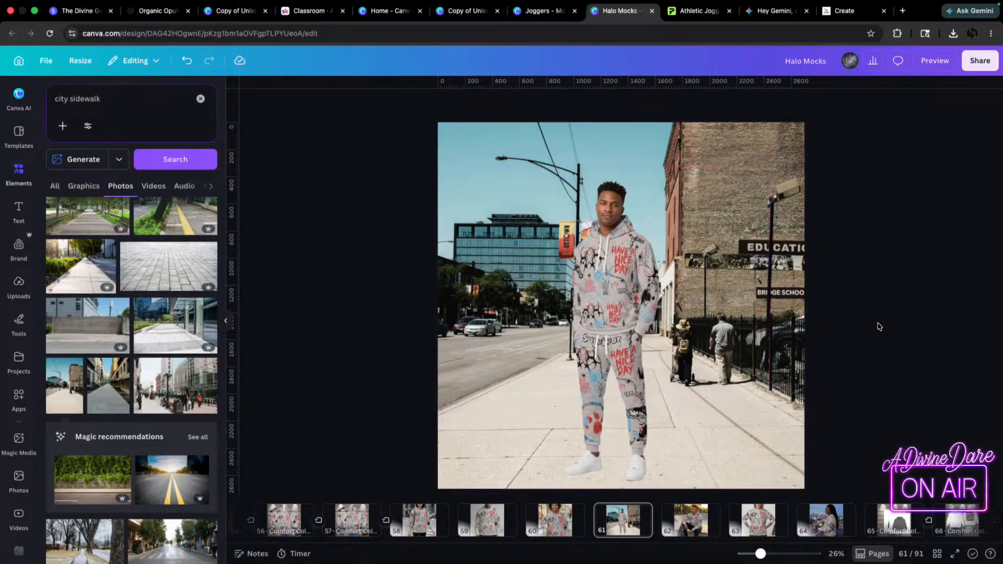
click(771, 130)
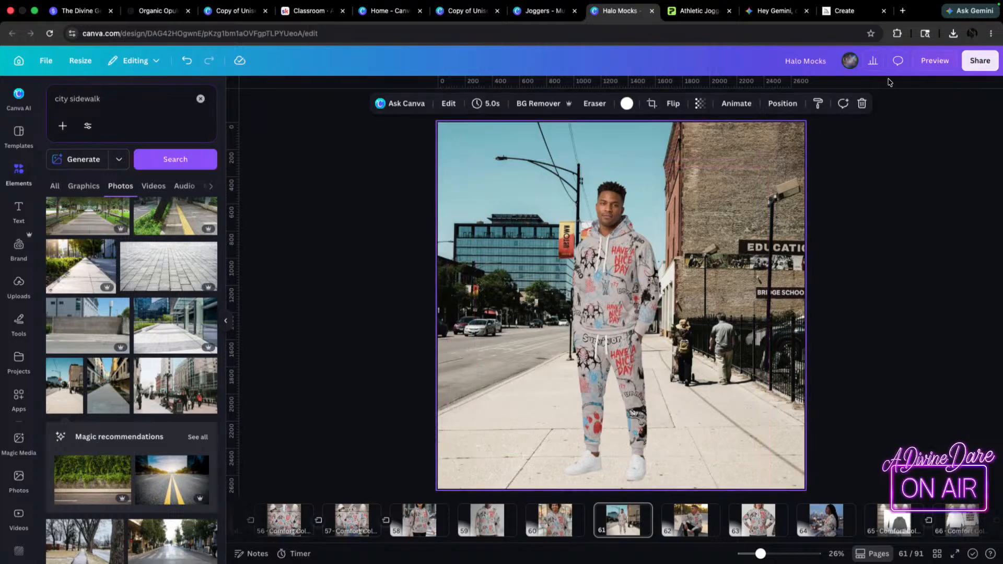
- Download only page 61, the model on the city sidewalk, as a PNG
click(980, 61)
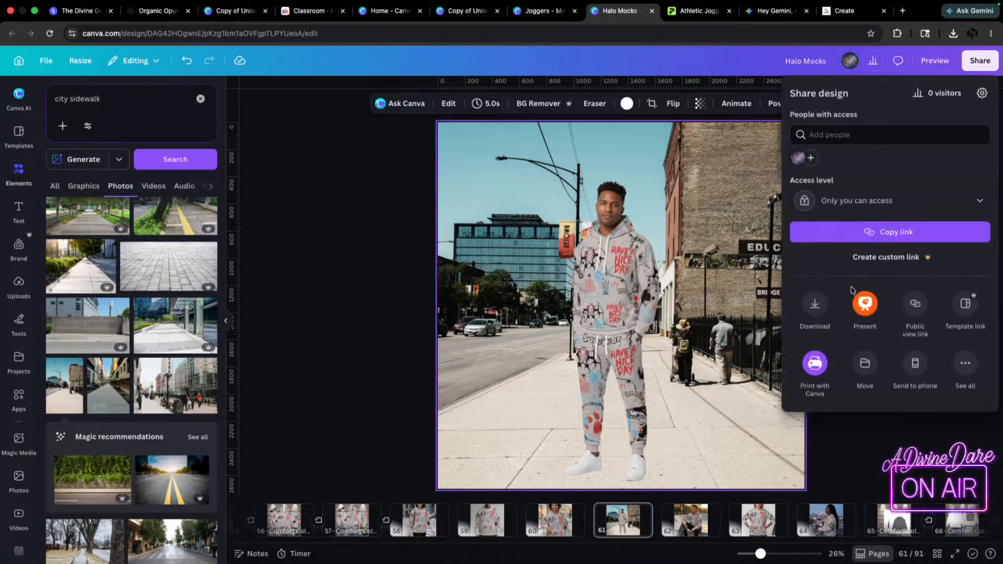
click(816, 314)
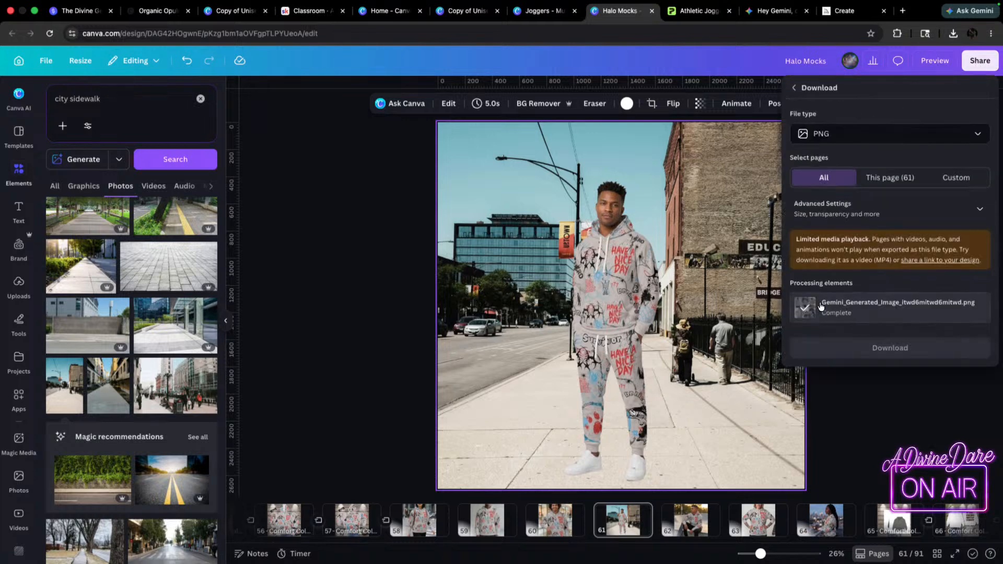
click(896, 181)
click(902, 304)
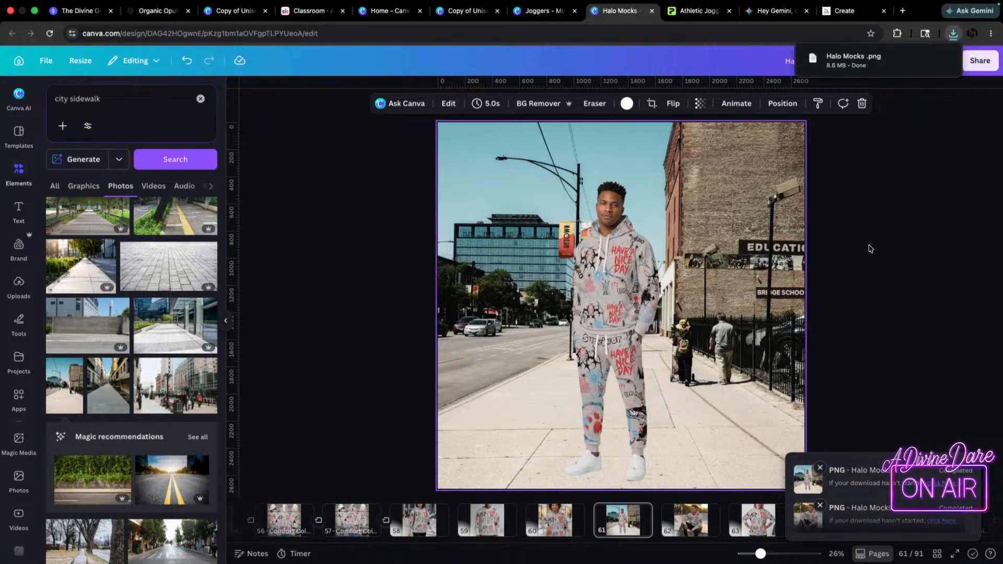
- In Midjourney, animate the downloaded sidewalk PNG as start frame, prompting for the guy to walk down the street smiling, happy he's wearing an amazing outfit
click(848, 12)
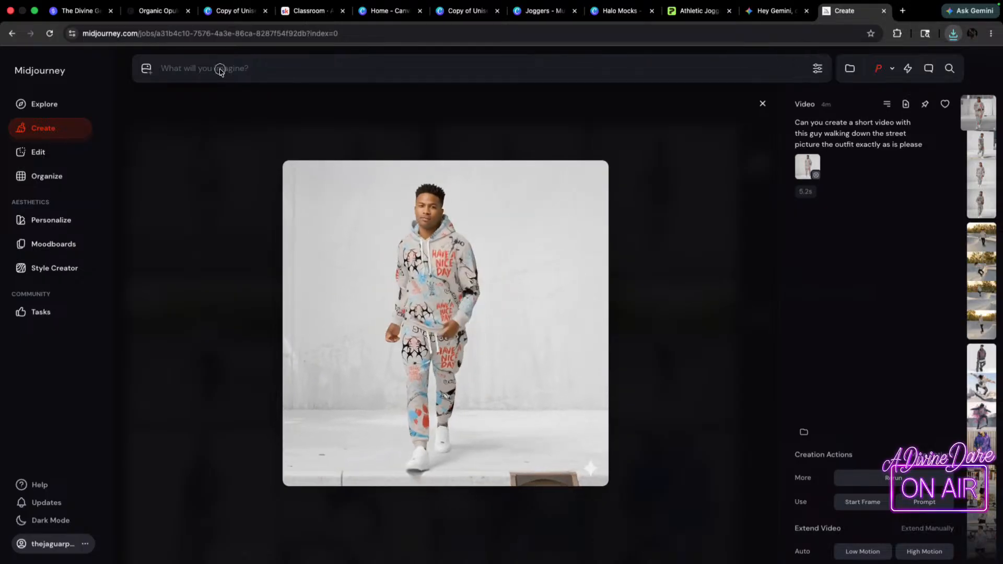
click(953, 34)
drag(854, 80, 219, 99)
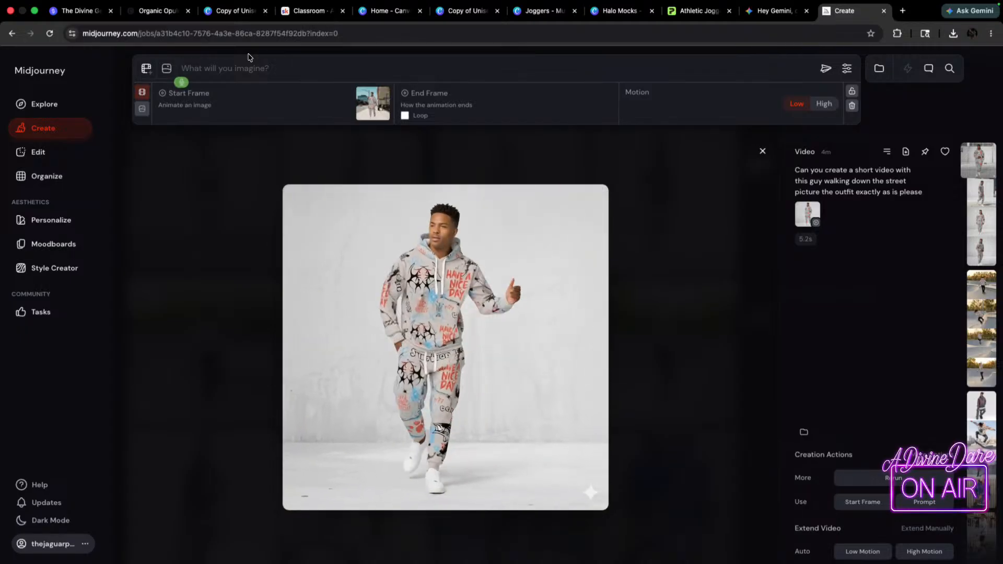
text(can you make this guy walk down the street with a smile on his face)
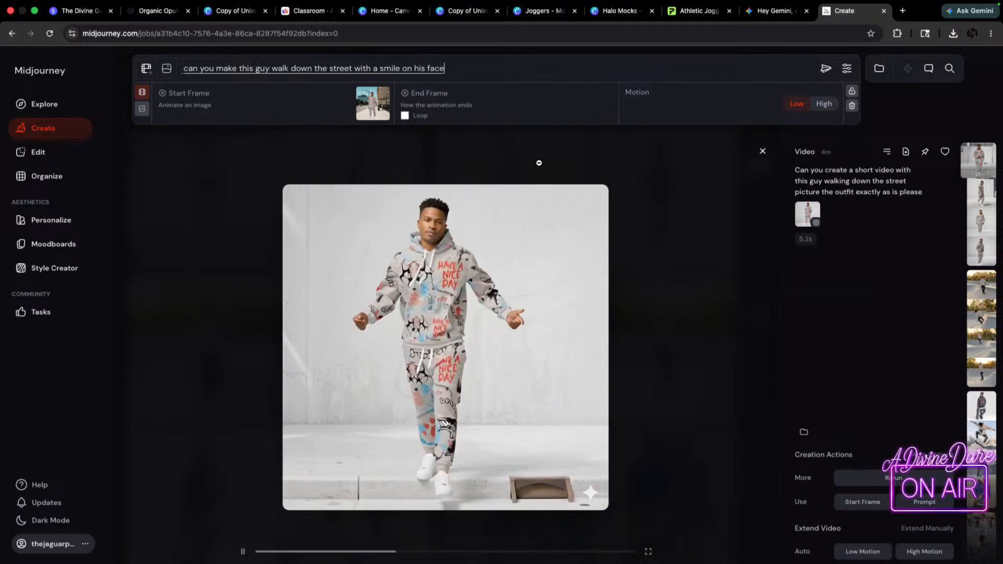
text( wearing an amazing outfit)
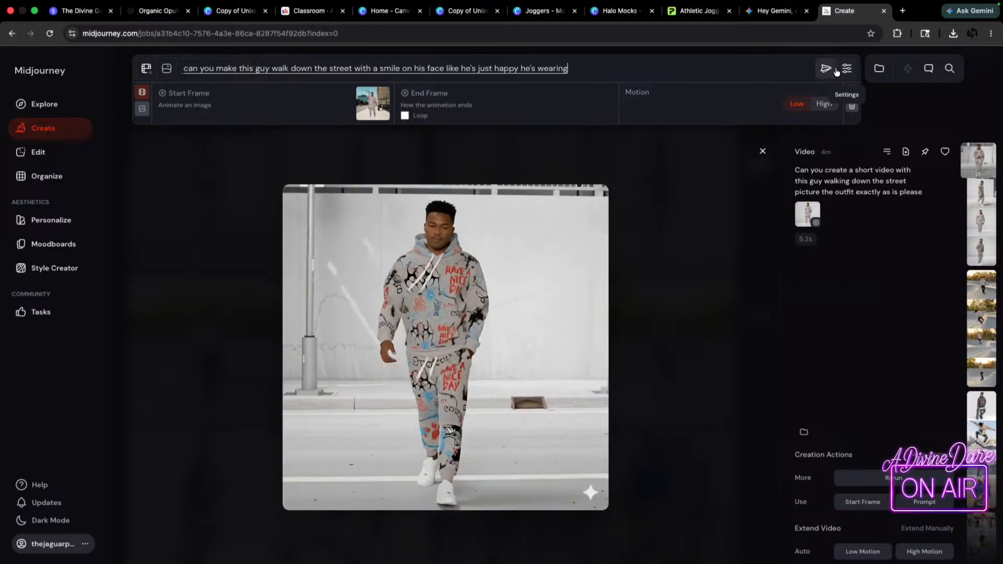
click(826, 69)
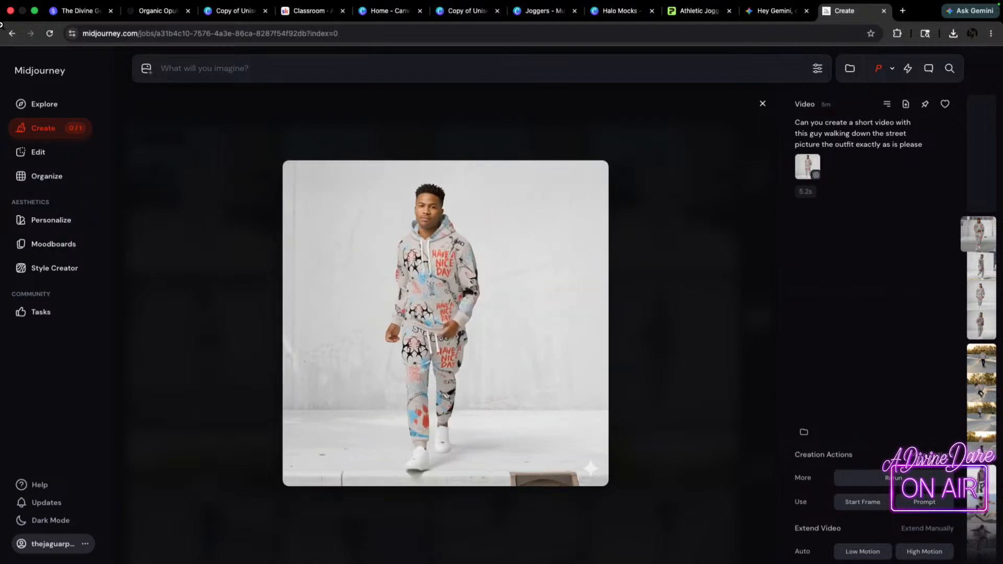
- Open the new sidewalk generation and play each of its four walking videos in turn
click(34, 125)
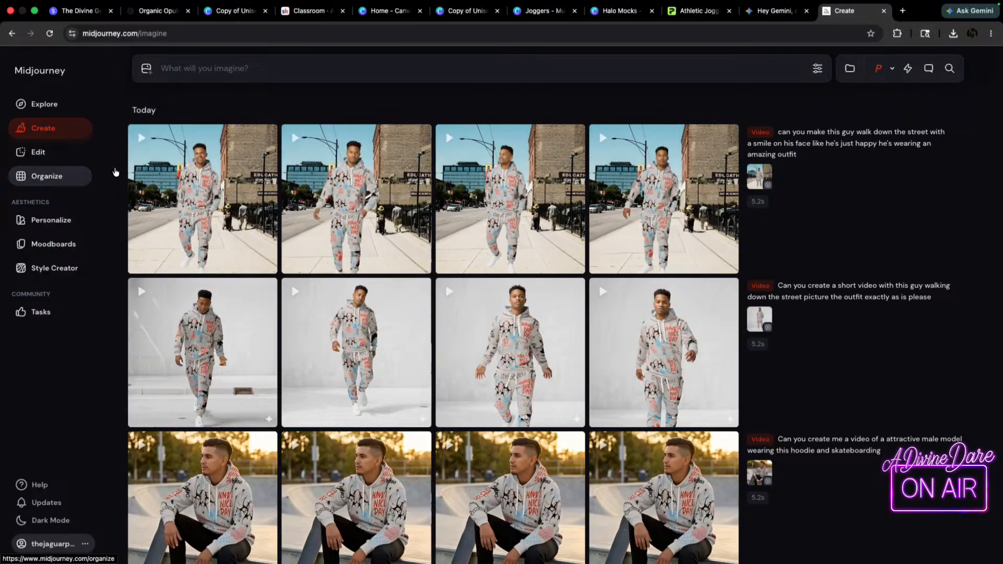
click(189, 171)
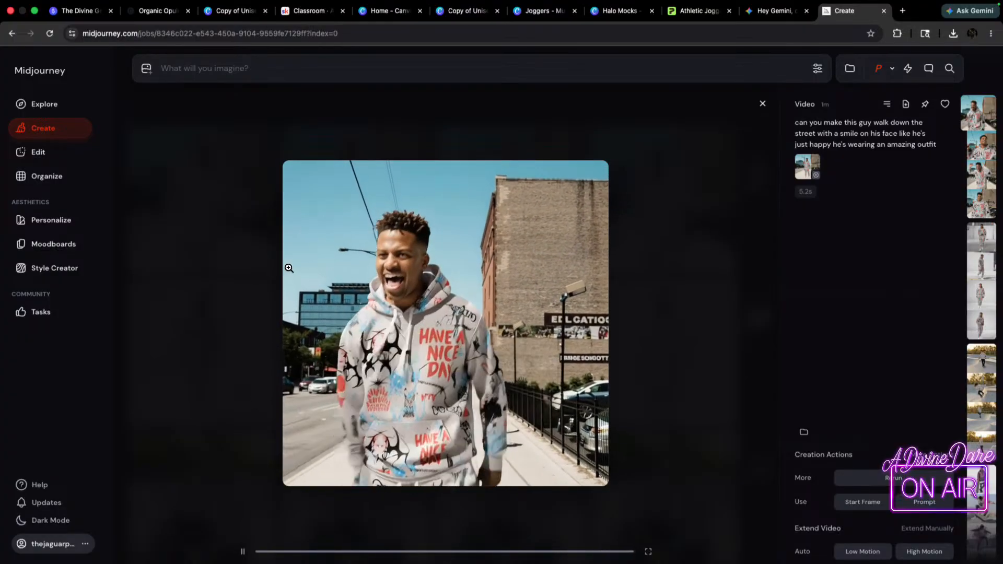
key(Right)
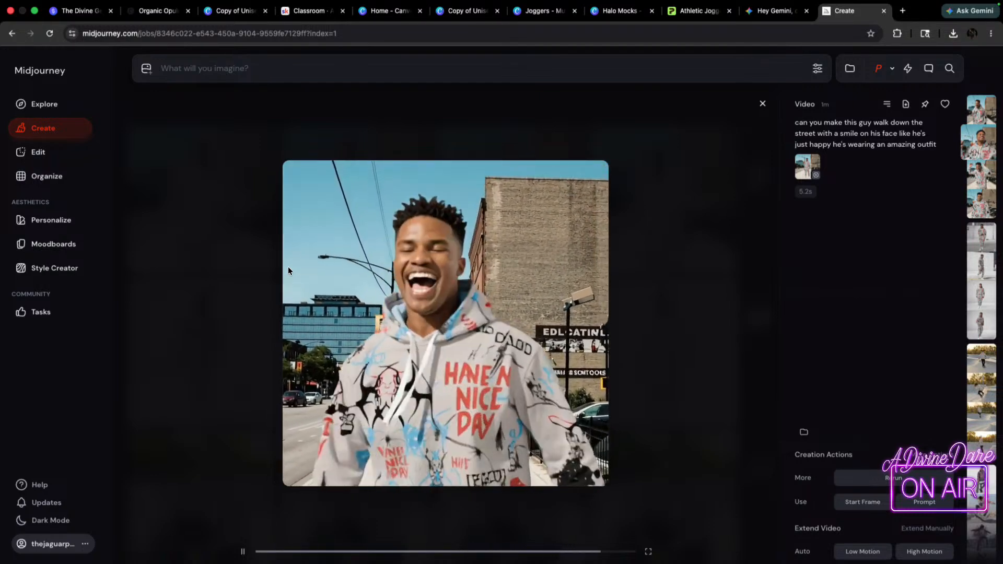
key(Down)
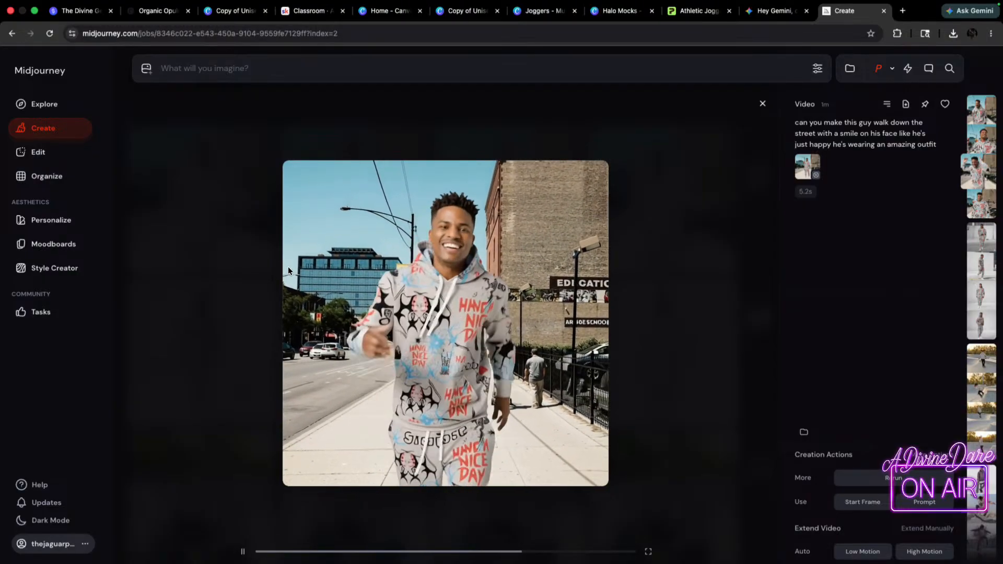
key(Right)
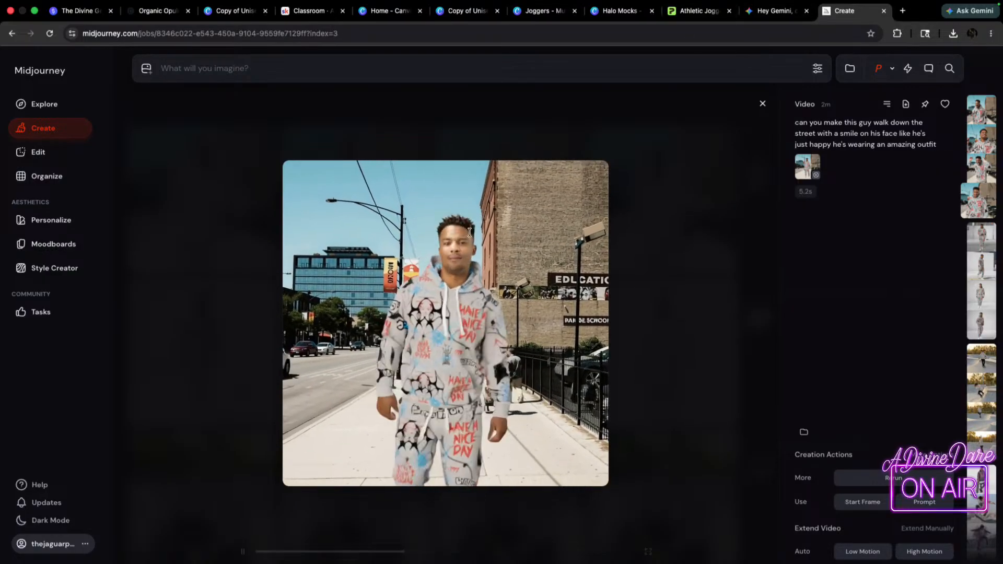
click(693, 11)
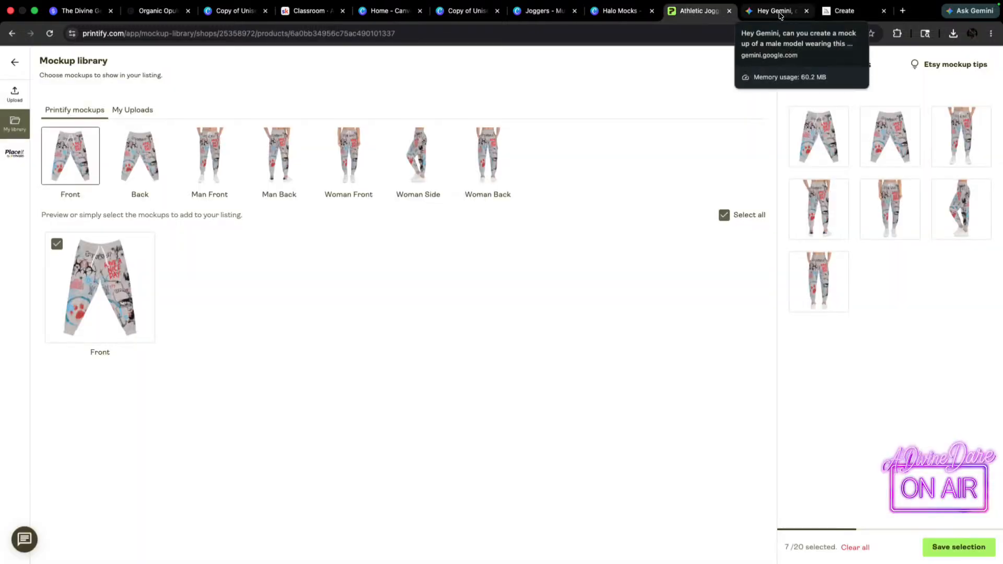
click(778, 11)
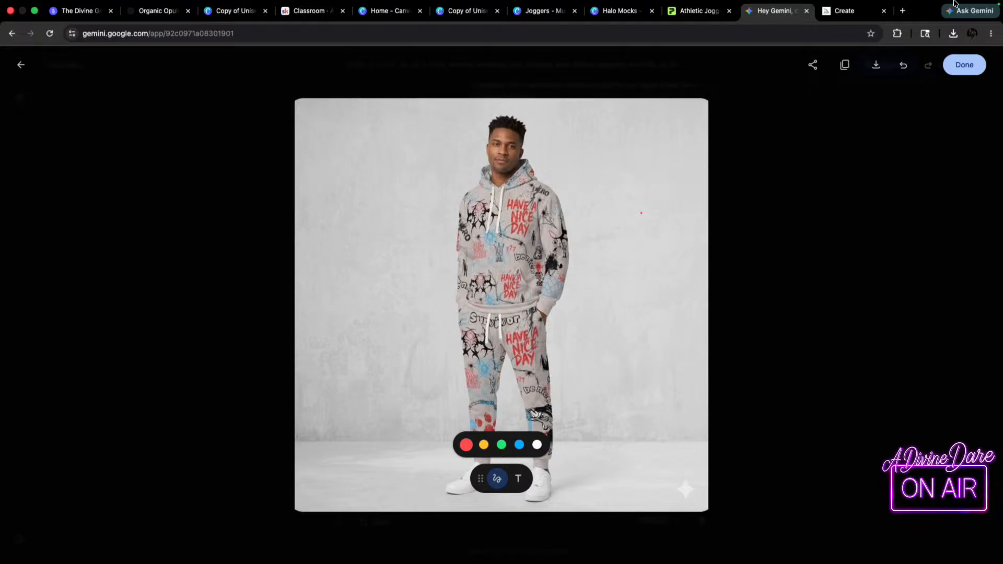
click(695, 13)
click(598, 13)
click(696, 12)
click(621, 13)
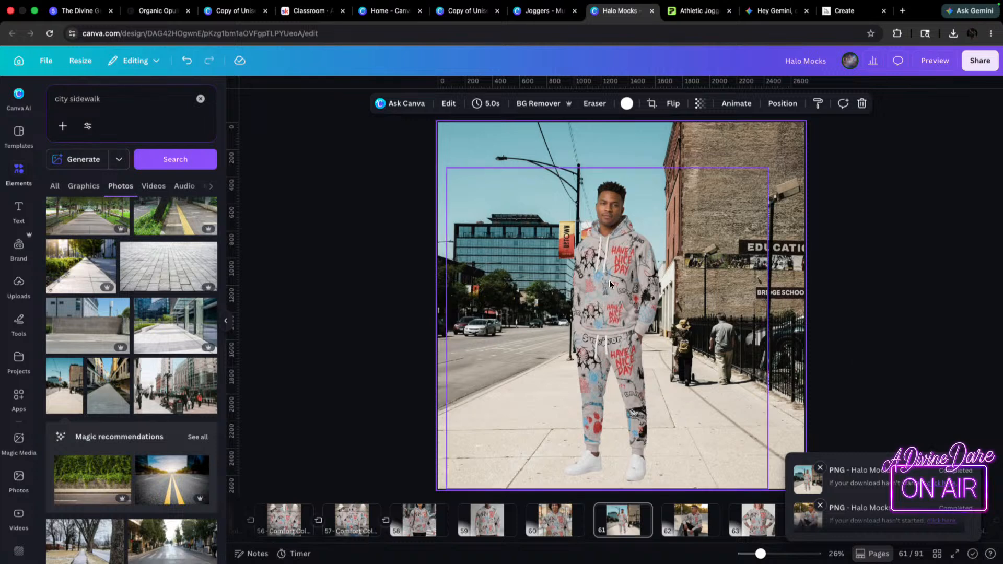
click(940, 256)
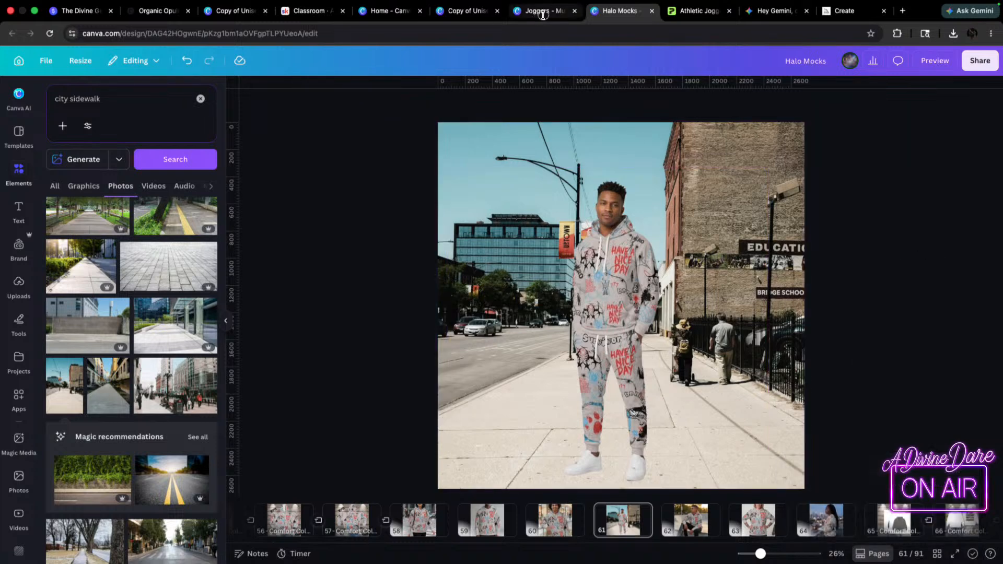
- Switch to the Joggers design in Canva and show its pages as a thumbnail strip, starting at the Directions page
click(543, 11)
scroll(922, 272, up, 5)
scroll(922, 272, down, 10)
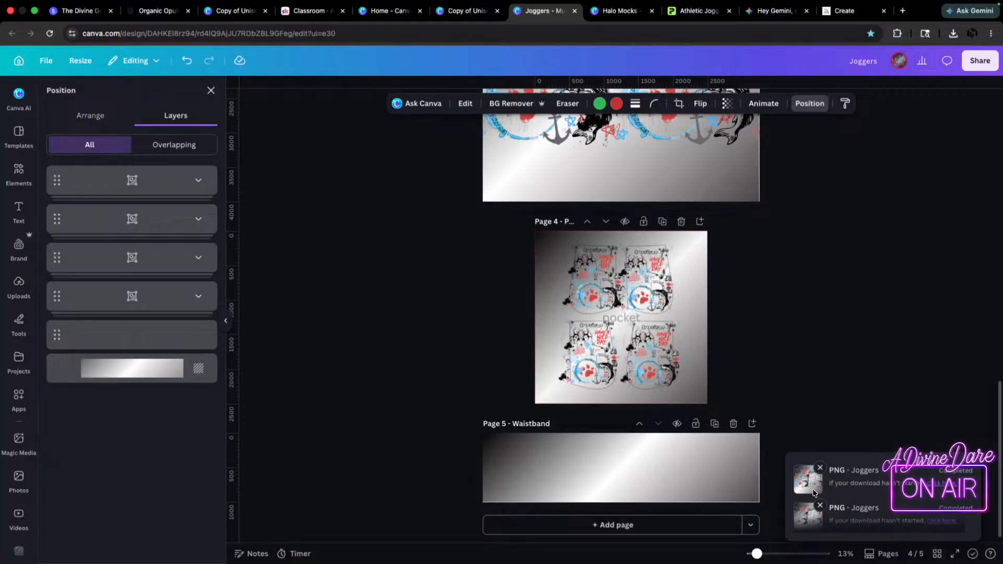
scroll(739, 464, up, 10)
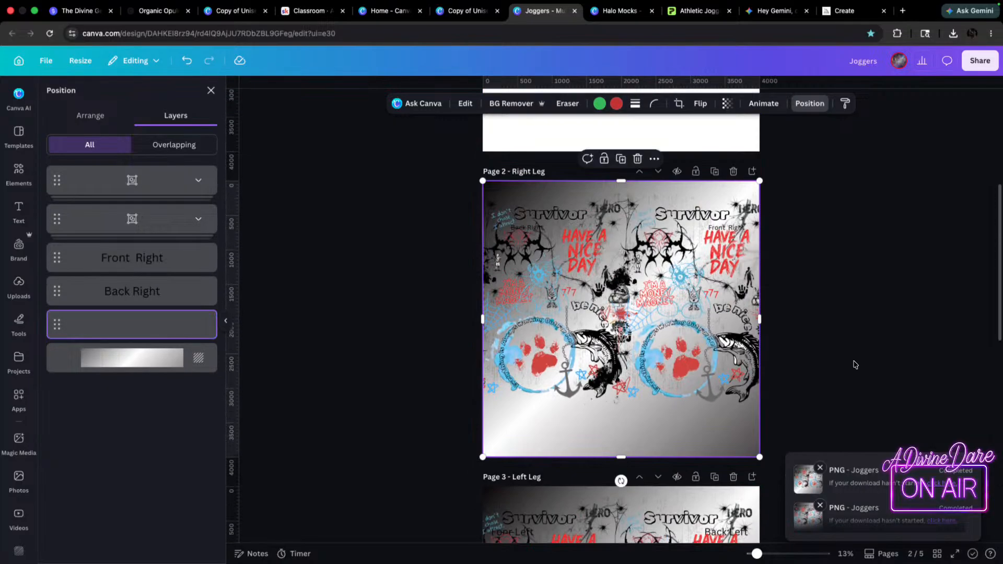
click(345, 180)
scroll(344, 179, down, 2)
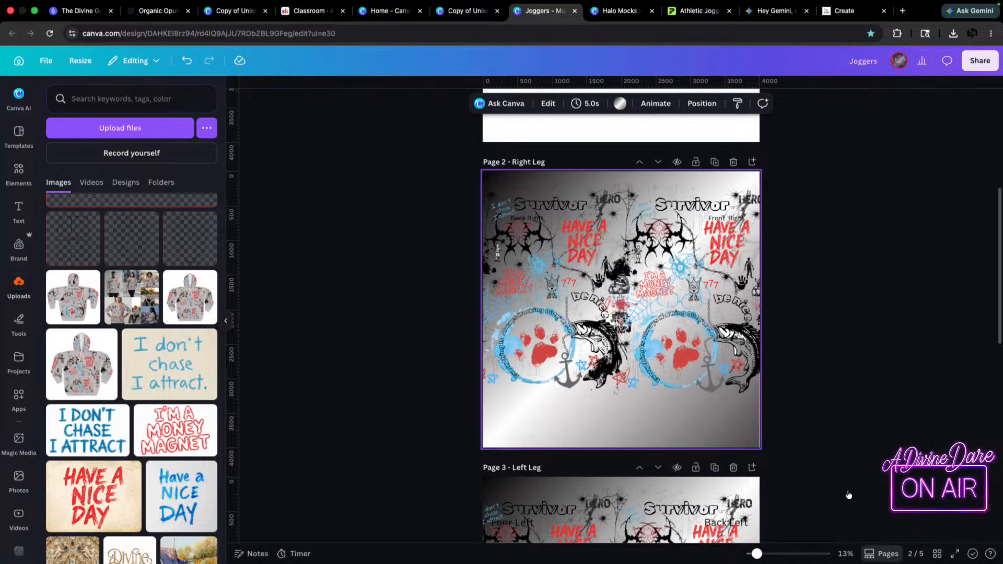
click(891, 553)
click(457, 524)
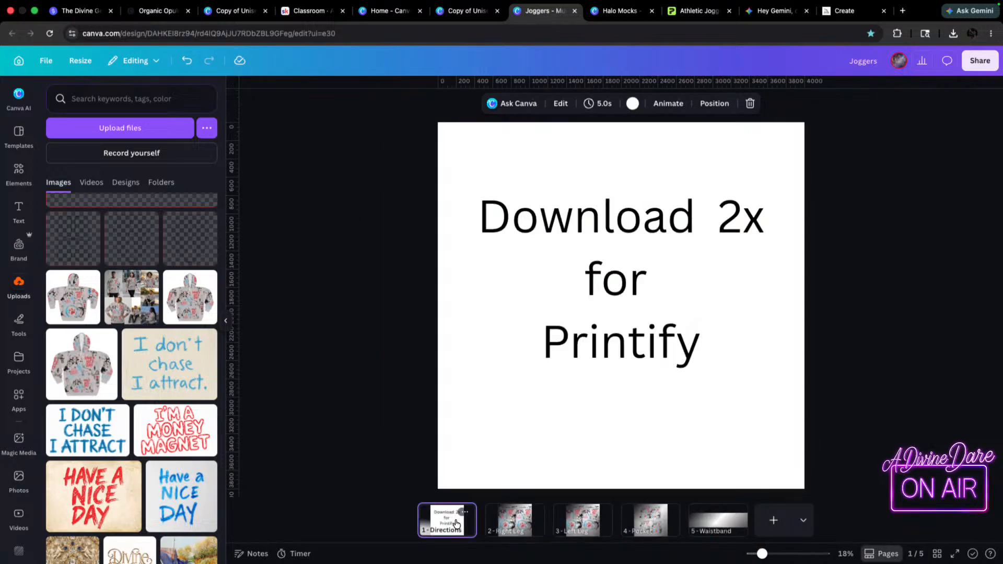
- Duplicate the Right Leg, Left Leg, Pocket and Waistband pages together and open the duplicated Right Leg page
click(527, 529)
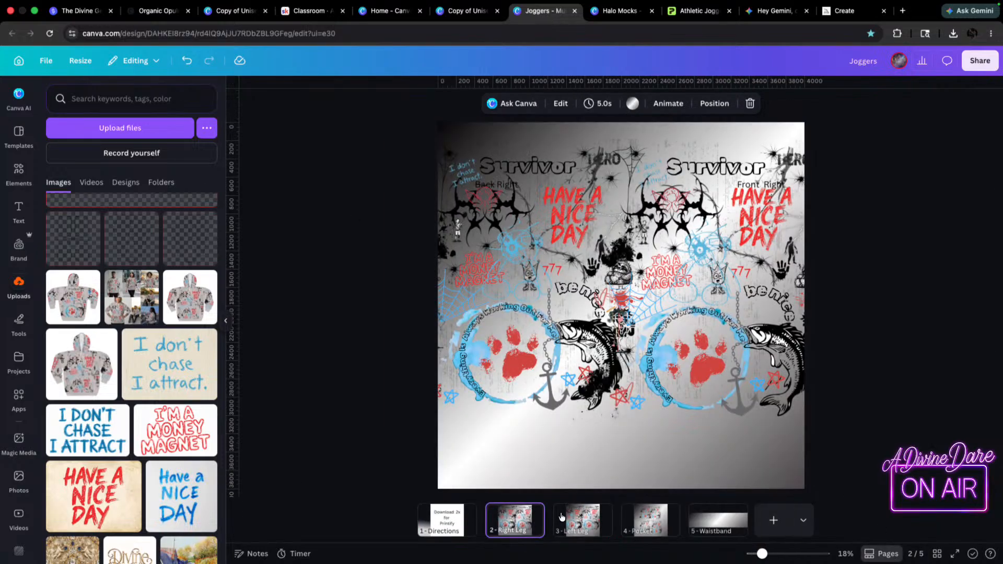
shift+click(717, 519)
key(ctrl+d)
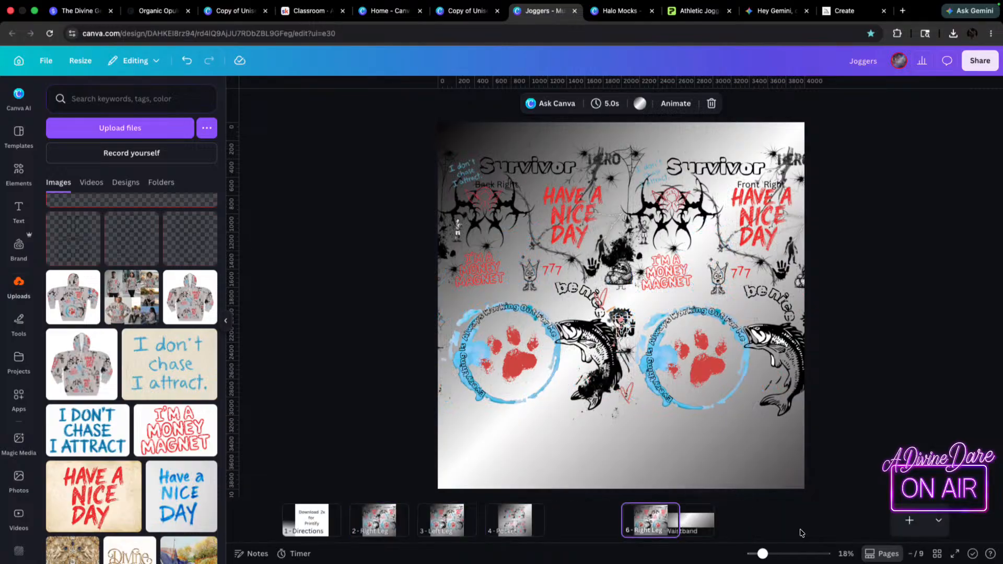
click(667, 516)
click(642, 527)
click(410, 282)
drag(832, 328, 831, 456)
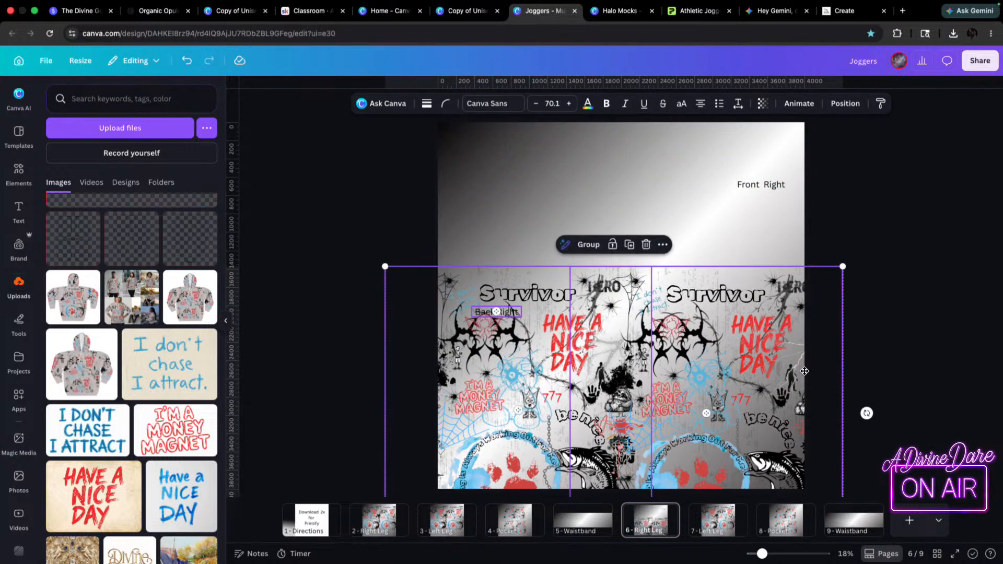
click(576, 346)
key(Delete)
click(577, 346)
key(Delete)
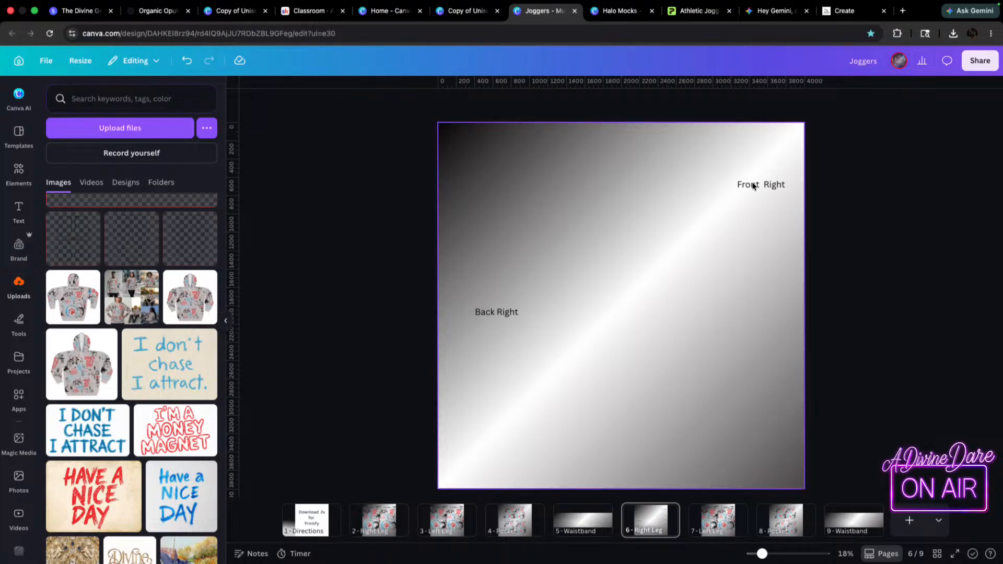
key(super+z)
key(super+z)
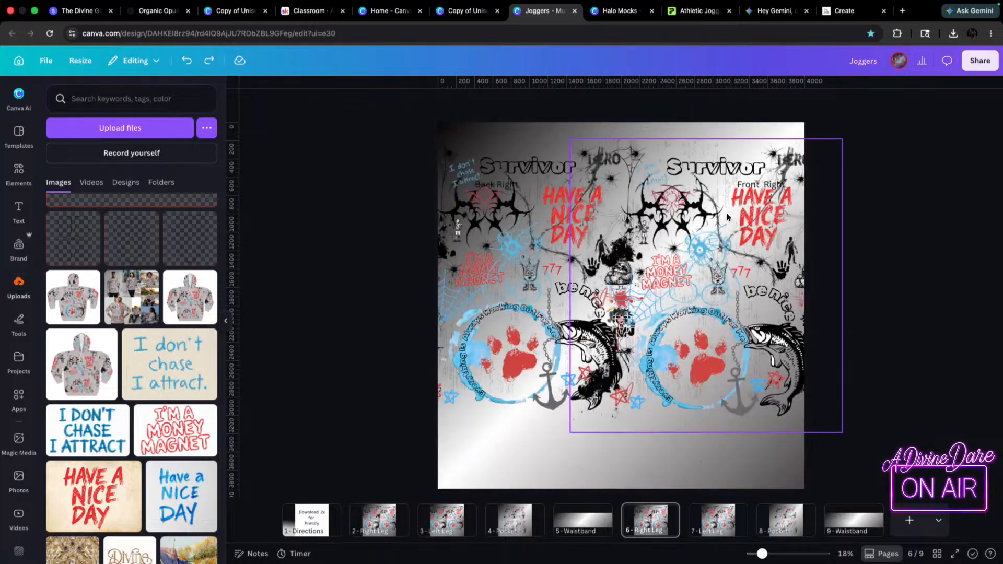
- Delete both "Have a Nice Day" artwork groups from the duplicated Right Leg page, keeping the labels and template layer
drag(716, 151, 727, 144)
click(846, 104)
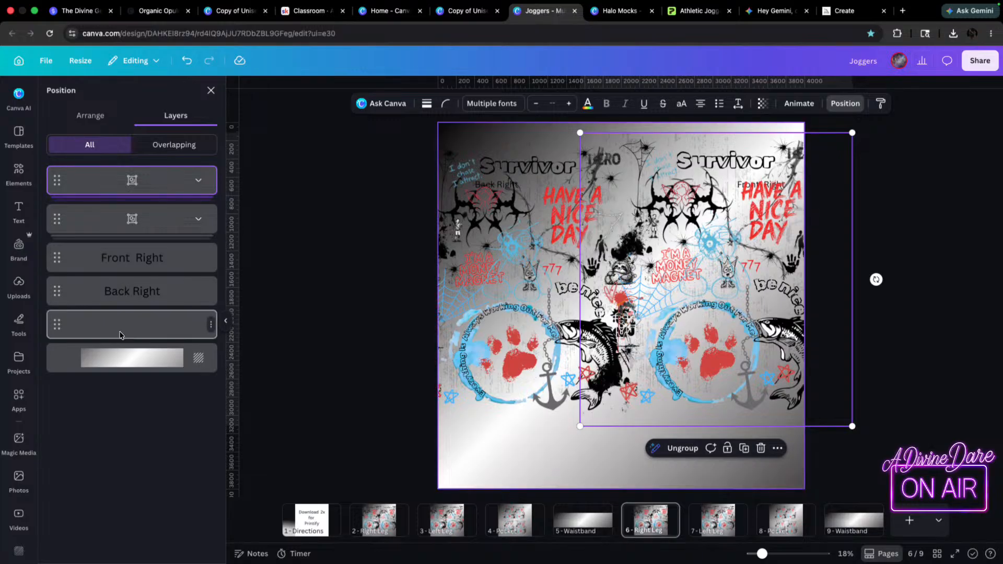
click(131, 292)
click(141, 224)
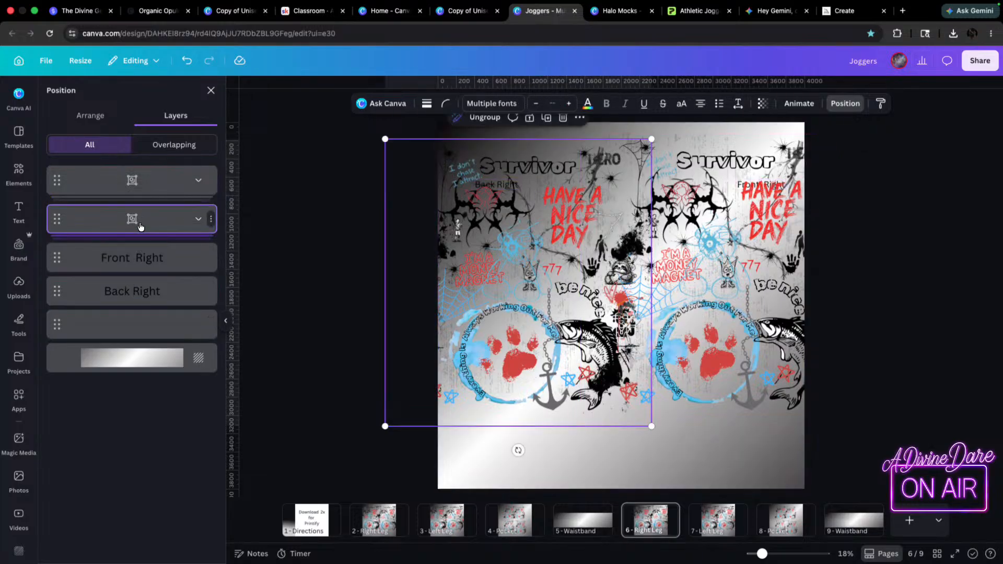
key(Delete)
click(130, 180)
key(Delete)
- Change the duplicated Right Leg page's gradient background to solid white
click(130, 285)
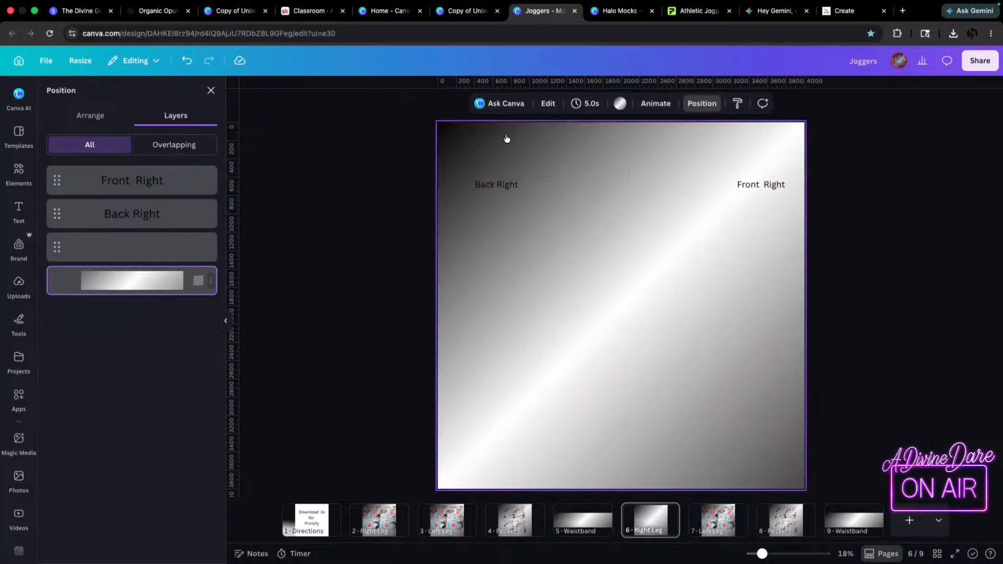
click(619, 103)
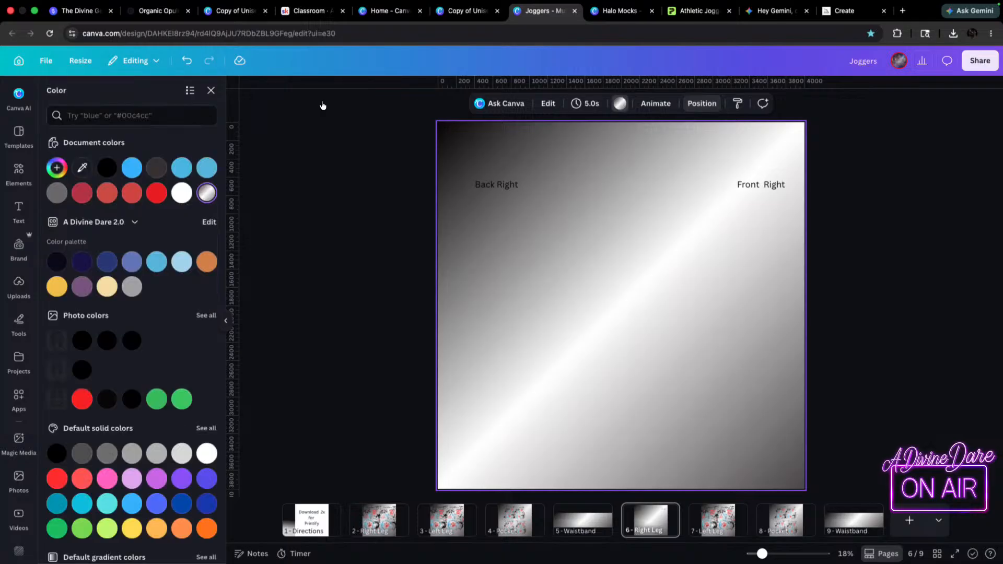
click(181, 193)
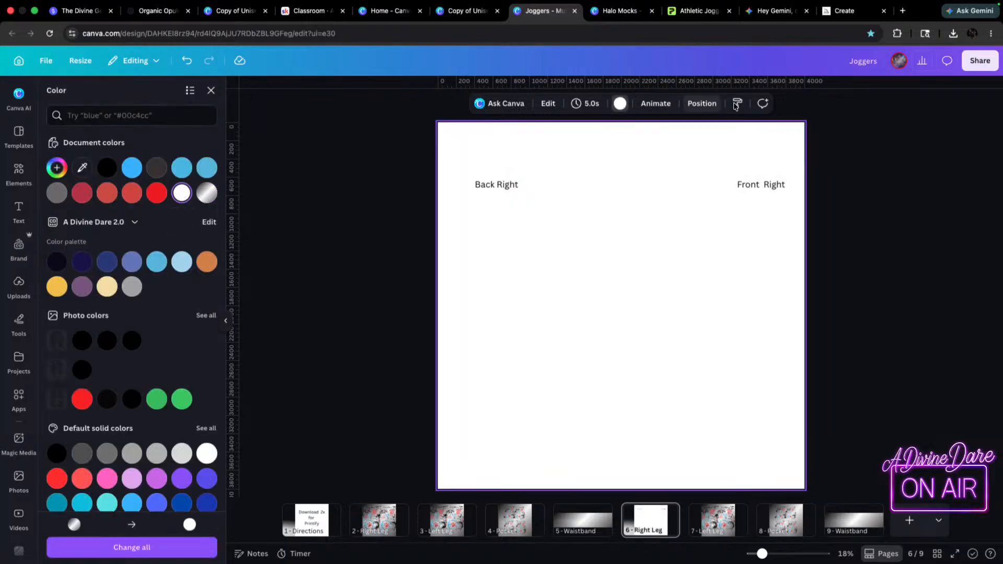
- Set the transparency value of the Right Leg template image layer to 100
click(709, 101)
click(139, 246)
click(726, 104)
drag(674, 146, 862, 157)
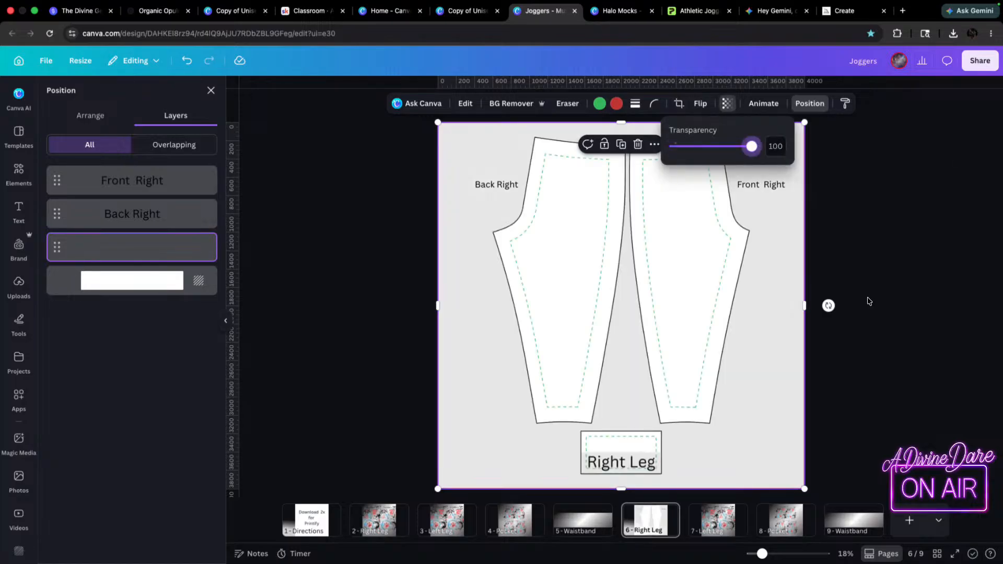
- Delete both artwork groups from the duplicated Left Leg page and select its template image layer
click(711, 520)
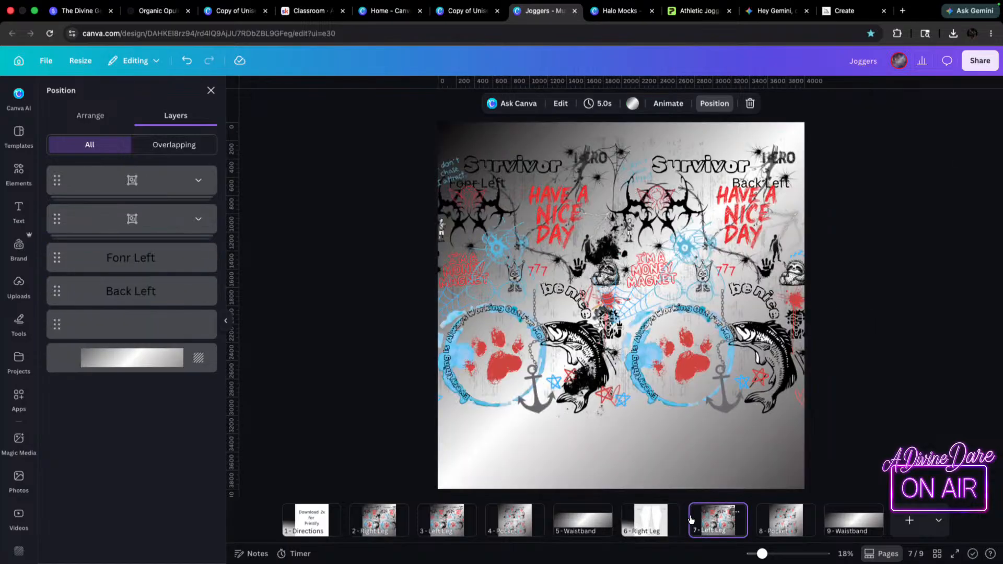
click(132, 218)
key(Delete)
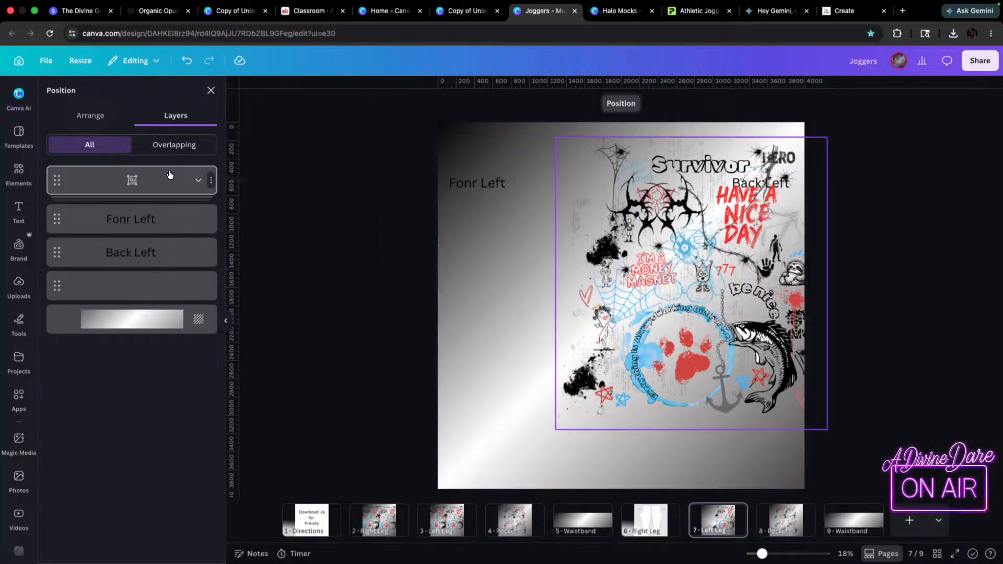
click(133, 180)
key(Delete)
click(158, 251)
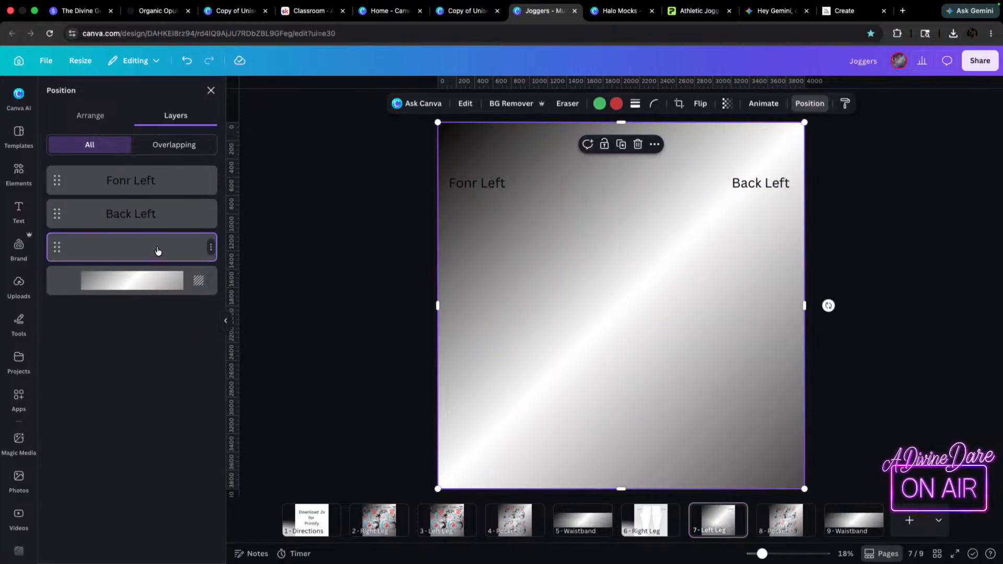
- Set the duplicated Left Leg template image's transparency value to 100 and change that page's gradient background to solid white
click(727, 104)
drag(672, 146, 755, 146)
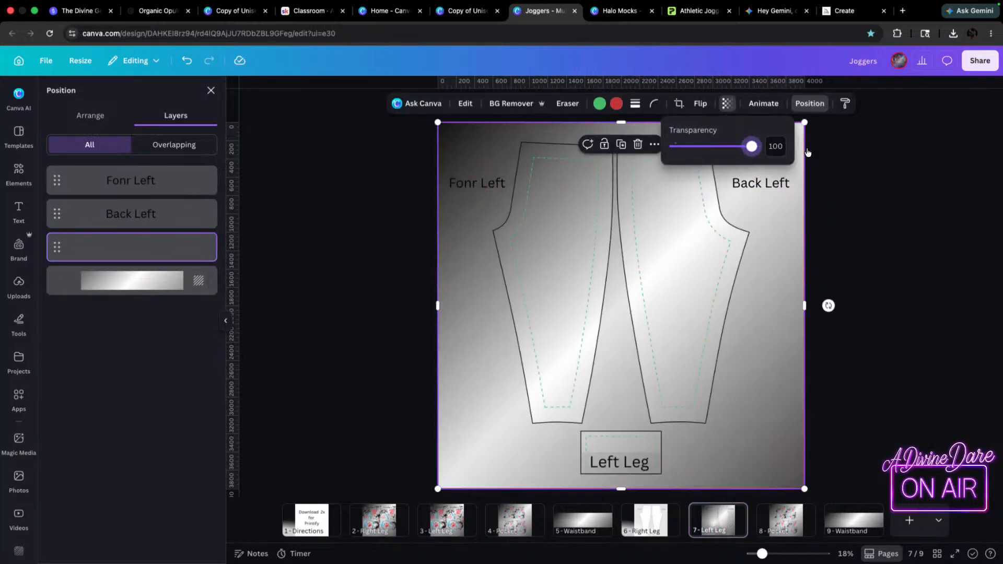
click(127, 282)
click(620, 104)
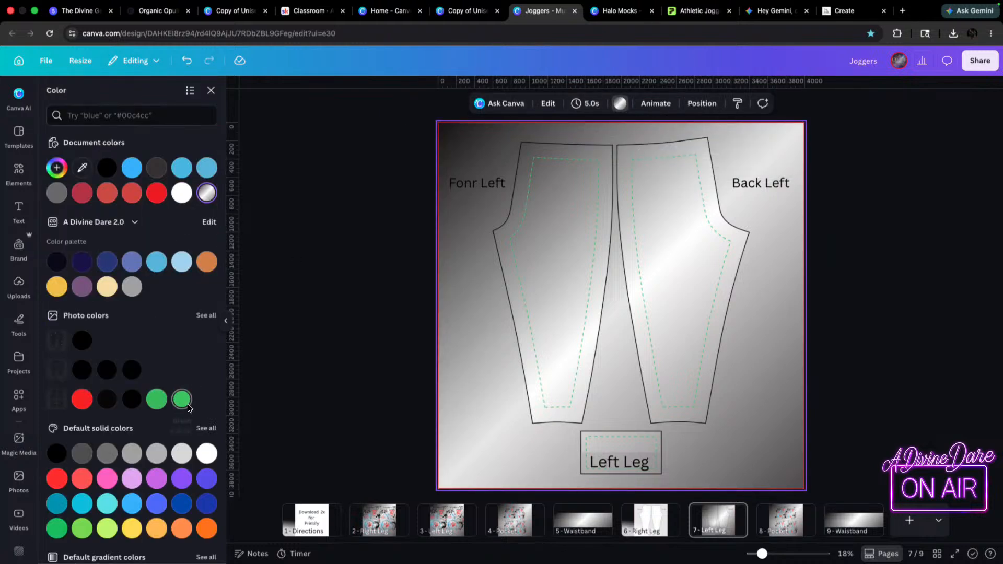
scroll(189, 408, down, 2)
click(207, 409)
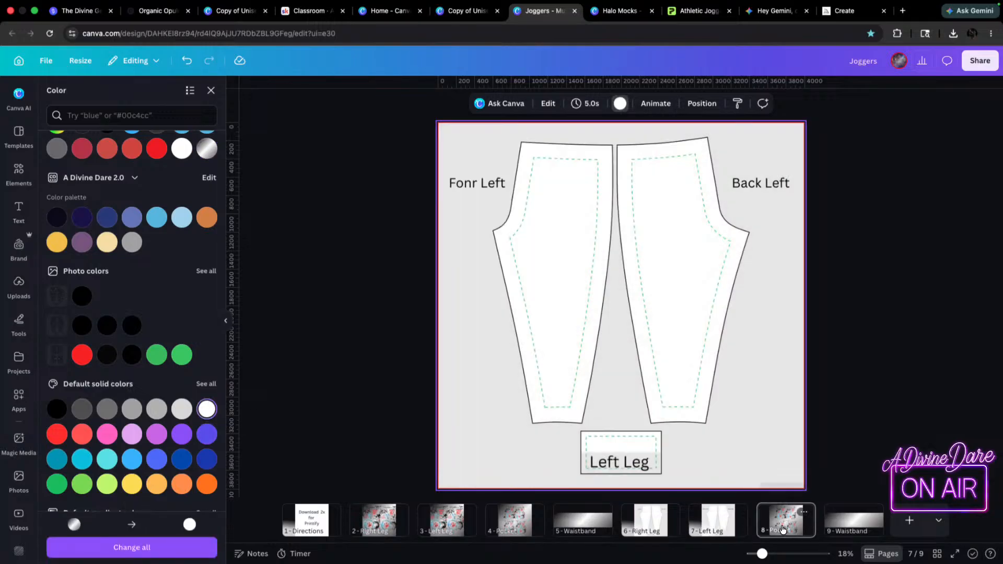
- Delete all four artwork groups from the duplicated Pocket page, keeping the pocket template image
click(783, 531)
click(515, 222)
key(Delete)
click(640, 224)
key(Delete)
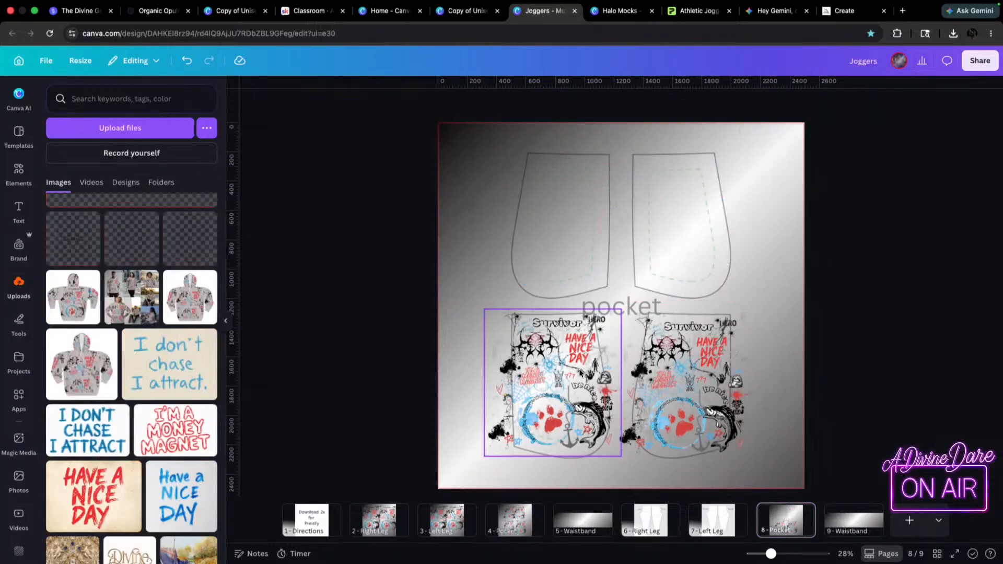
click(603, 349)
key(Delete)
click(672, 388)
key(Delete)
click(698, 392)
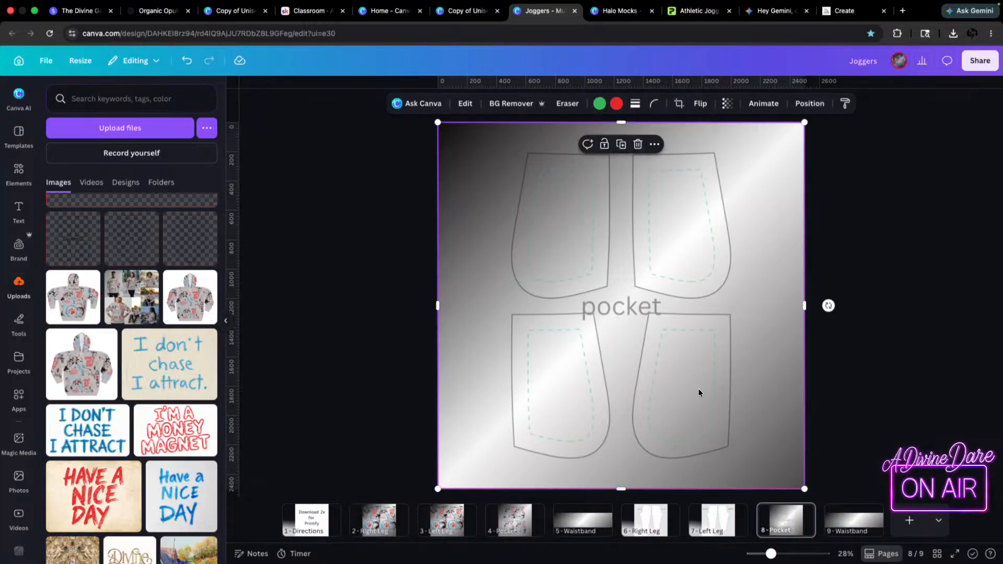
key(super+z)
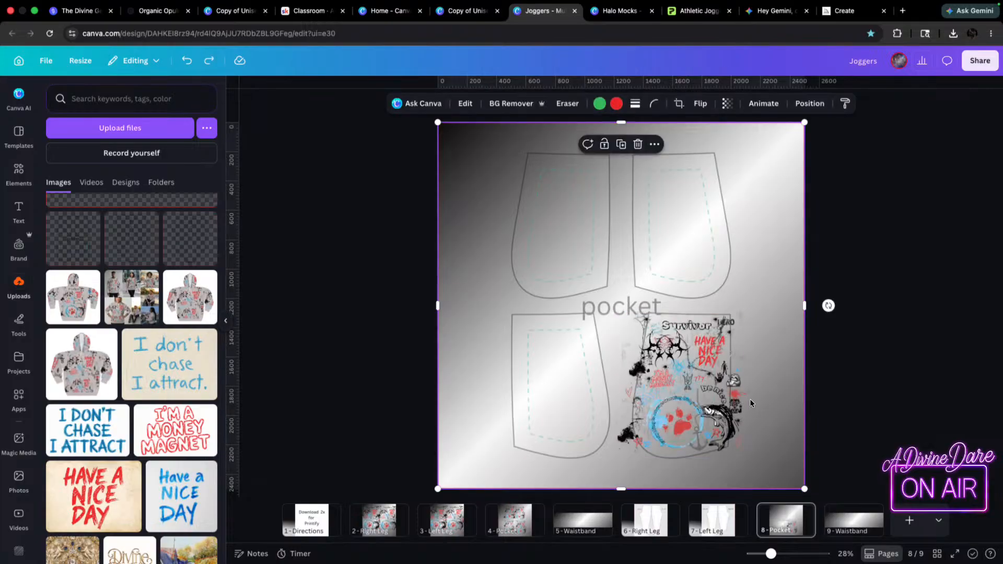
click(687, 390)
key(Delete)
- Change the duplicated Pocket page's gradient background to solid white
click(776, 128)
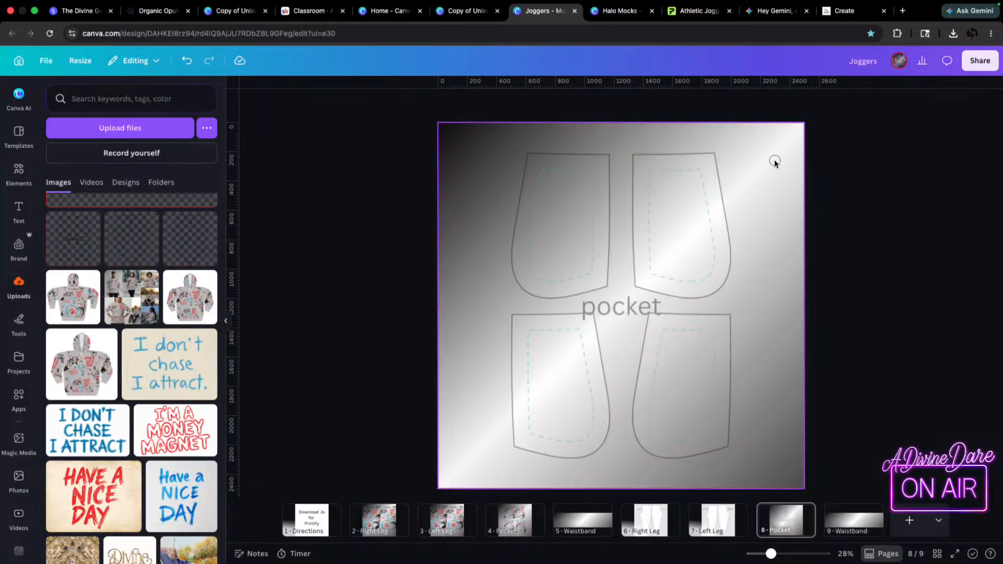
click(795, 104)
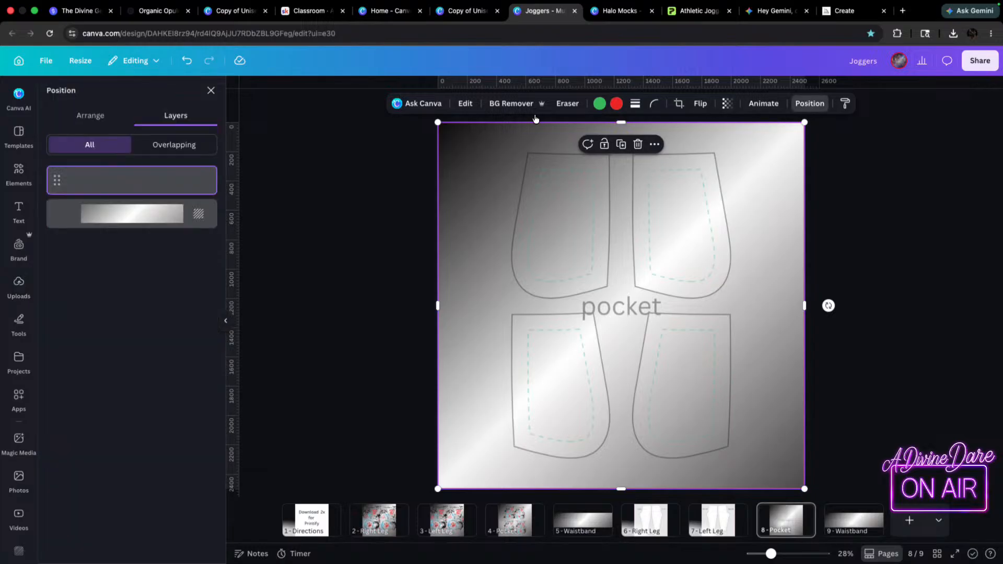
click(141, 214)
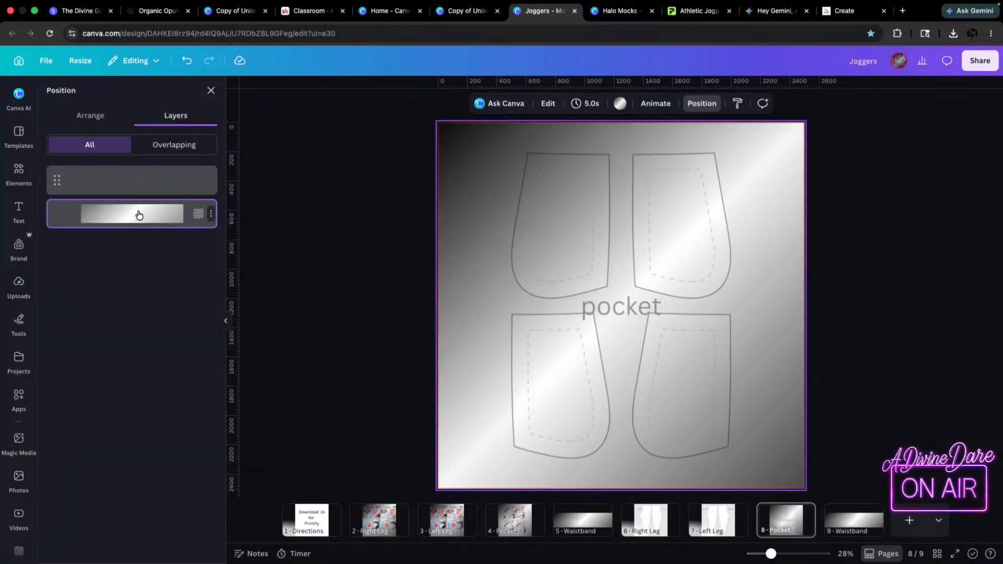
click(624, 104)
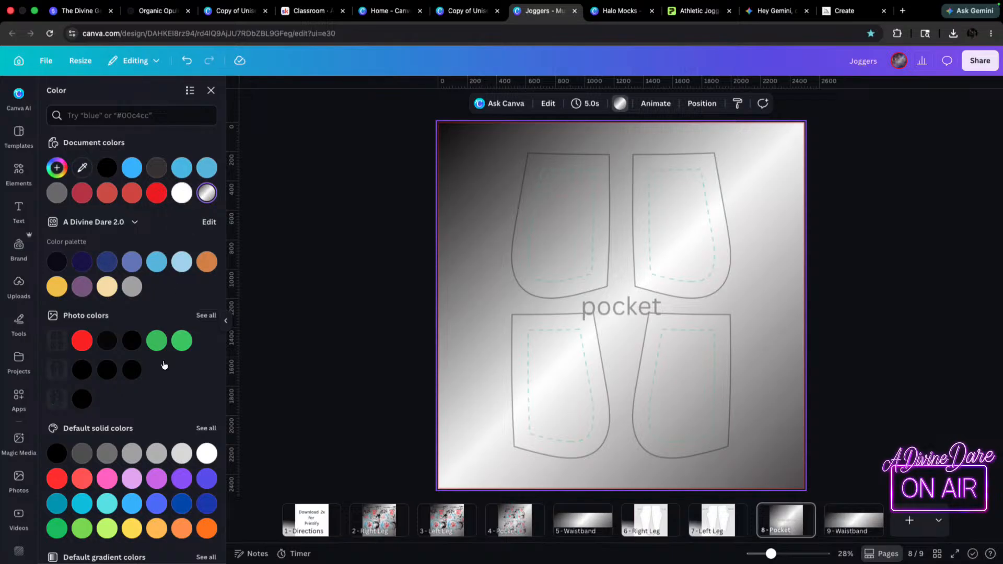
click(183, 194)
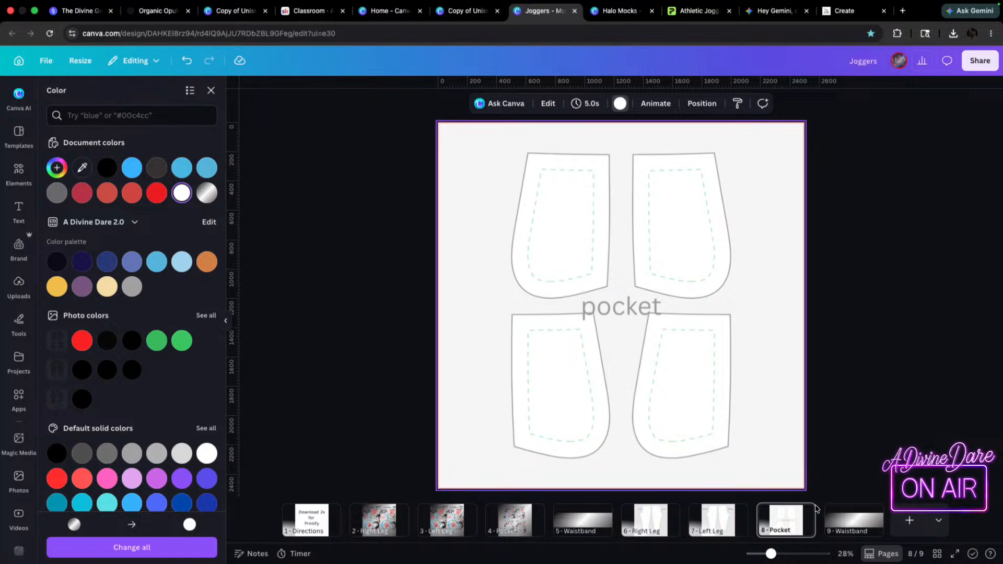
- Set the transparency value of the template image layer on the duplicated Waistband page to 100
click(856, 521)
click(730, 162)
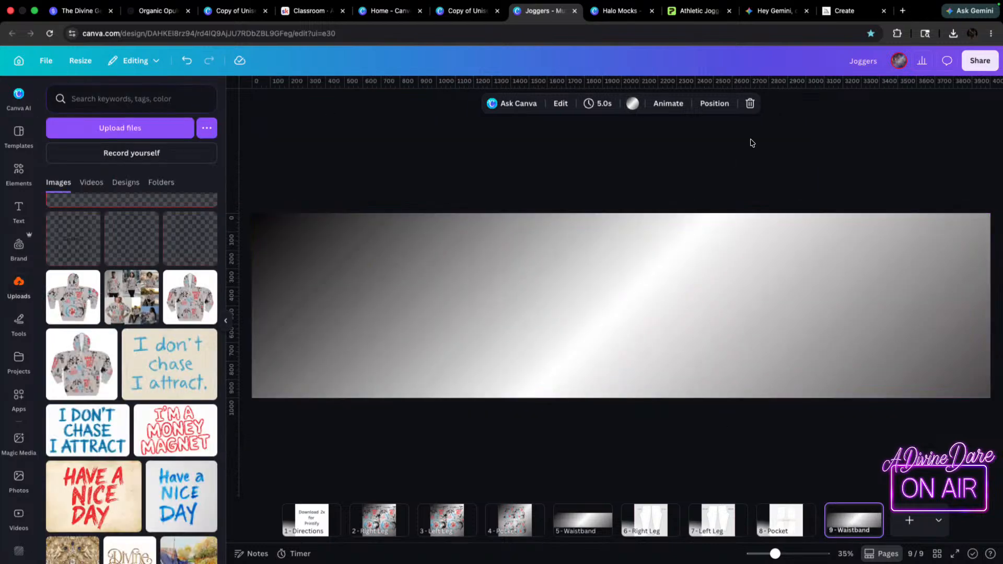
click(715, 104)
click(126, 182)
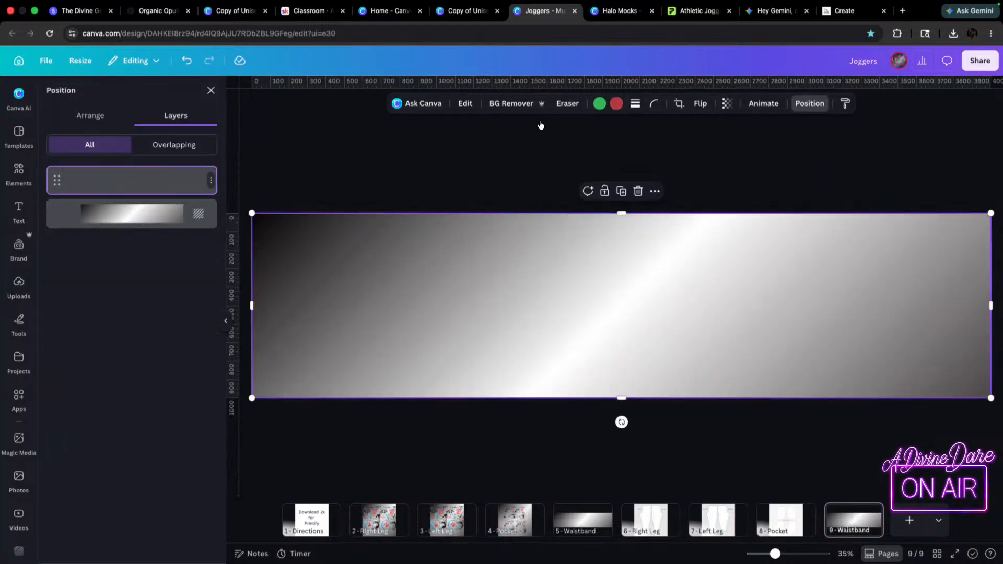
click(733, 106)
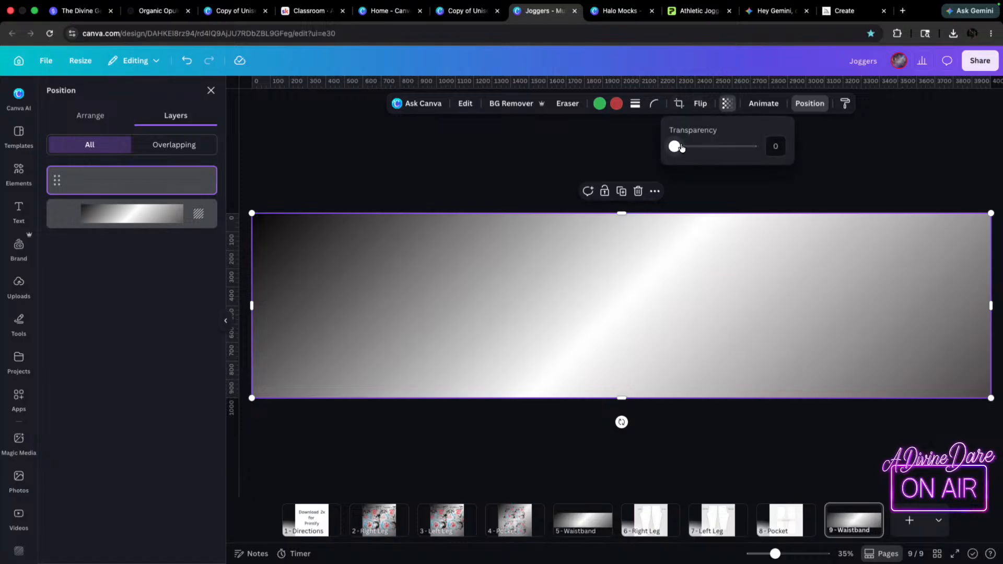
drag(693, 148, 757, 146)
- Change the duplicated Waistband page's gradient background to solid white
click(306, 154)
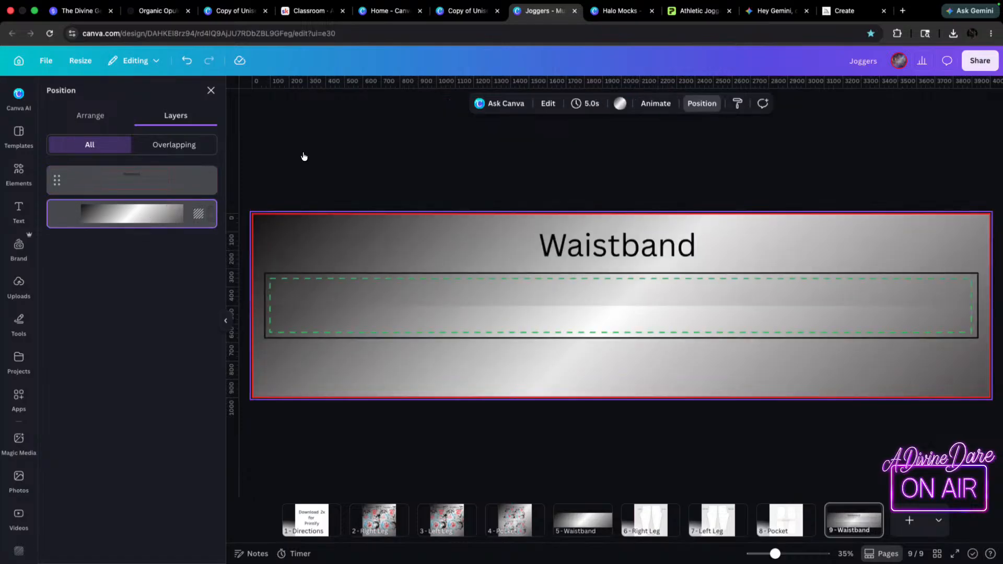
click(617, 105)
click(178, 197)
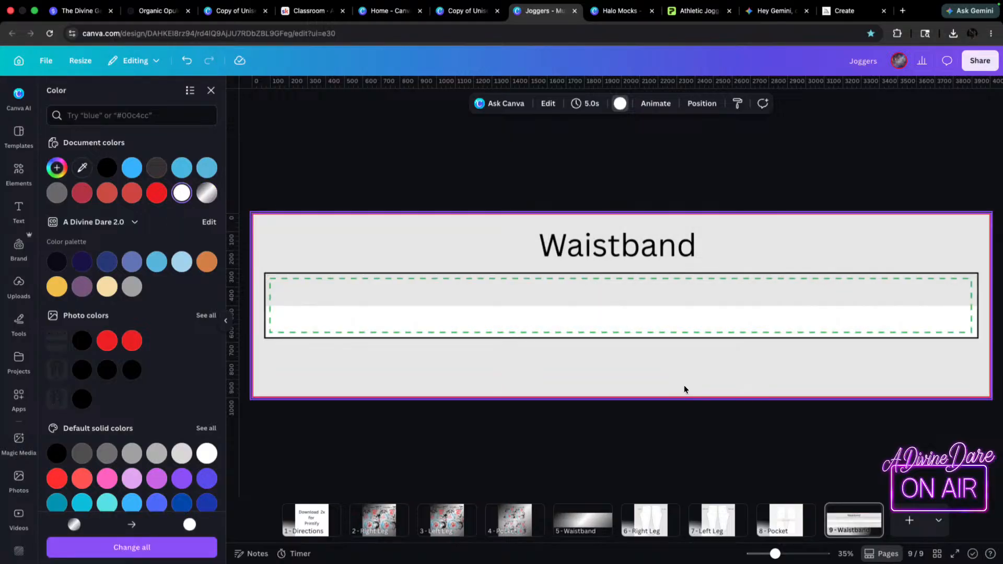
click(686, 390)
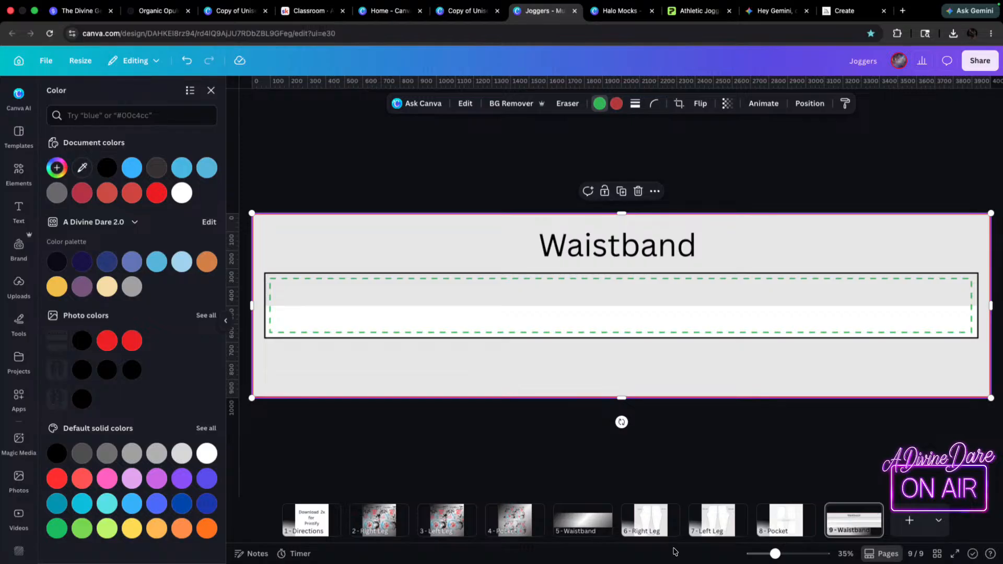
- Delete the original artwork pages 2 to 5 (Right Leg, Left Leg, Pocket and Waistband), keeping the Directions page and clean templates
click(310, 526)
click(370, 519)
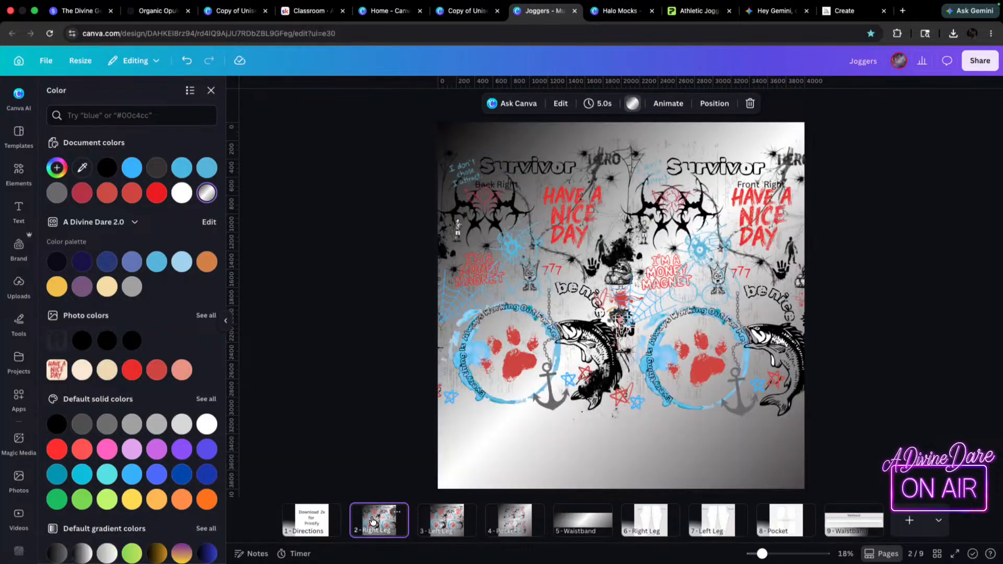
shift+click(574, 521)
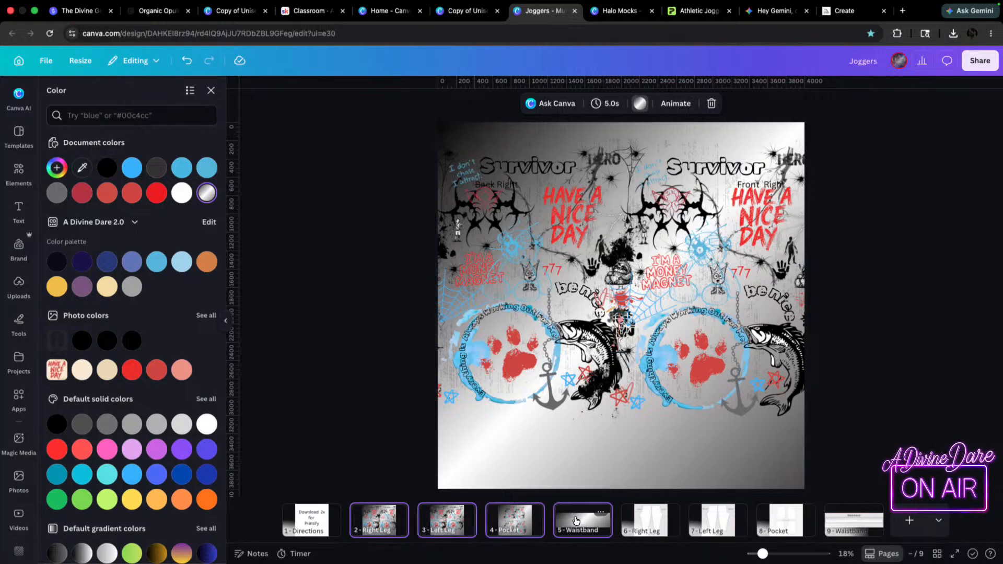
key(Delete)
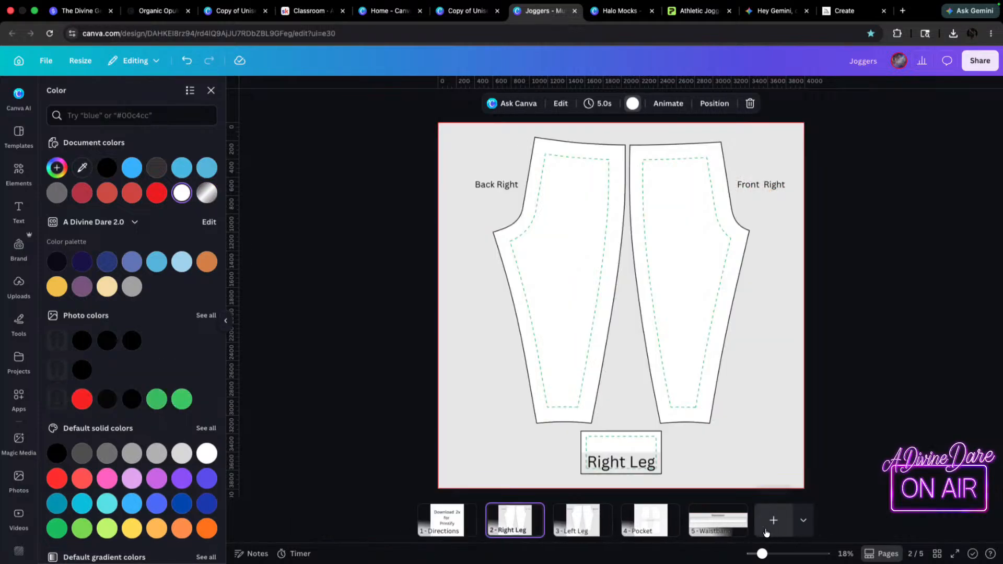
- Duplicate the set of four clean template pages, Right Leg through Waistband, repeatedly until the design has 93 pages
shift+click(734, 521)
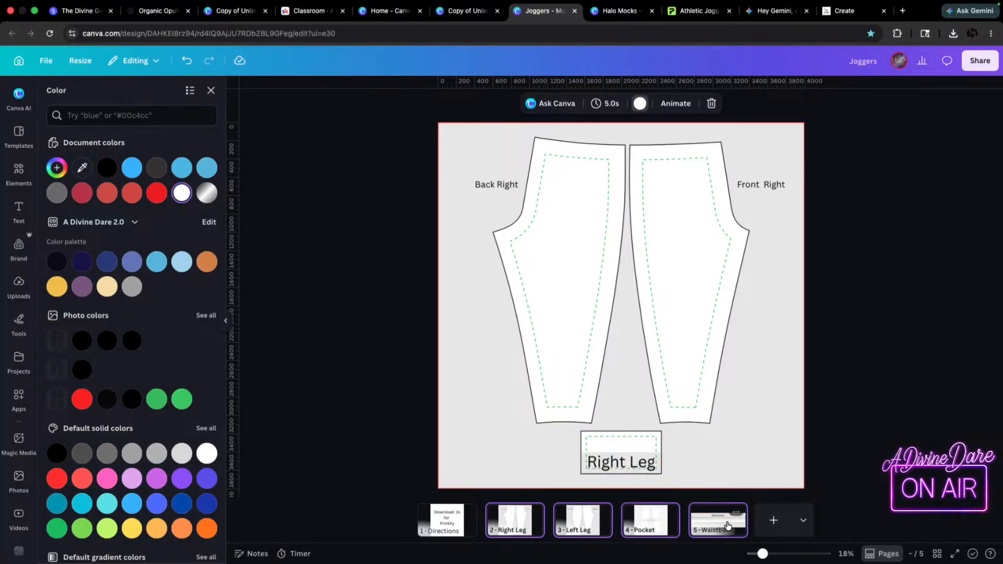
key(super+d)
key(super+d)
key(super+d)
key(super+d)
key(super+d)
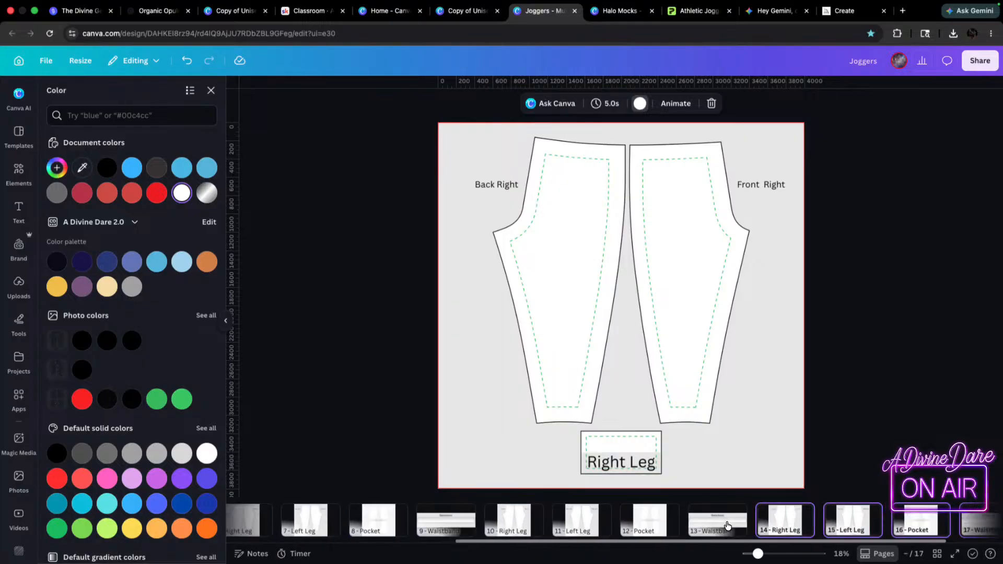
key(super+d)
key(super+d)
key(super+d)
key(super+d)
key(super+d)
key(super+d)
key(super+d)
key(super+d)
key(super+d)
key(super+d)
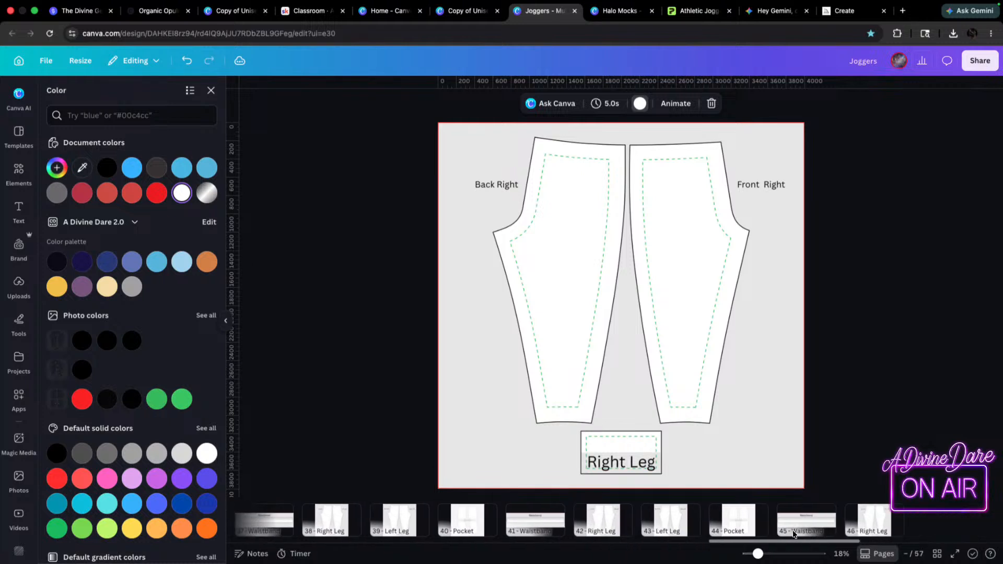
key(super+d)
key(super+d)
key(super+d)
key(super+d)
key(super+d)
key(super+d)
key(super+d)
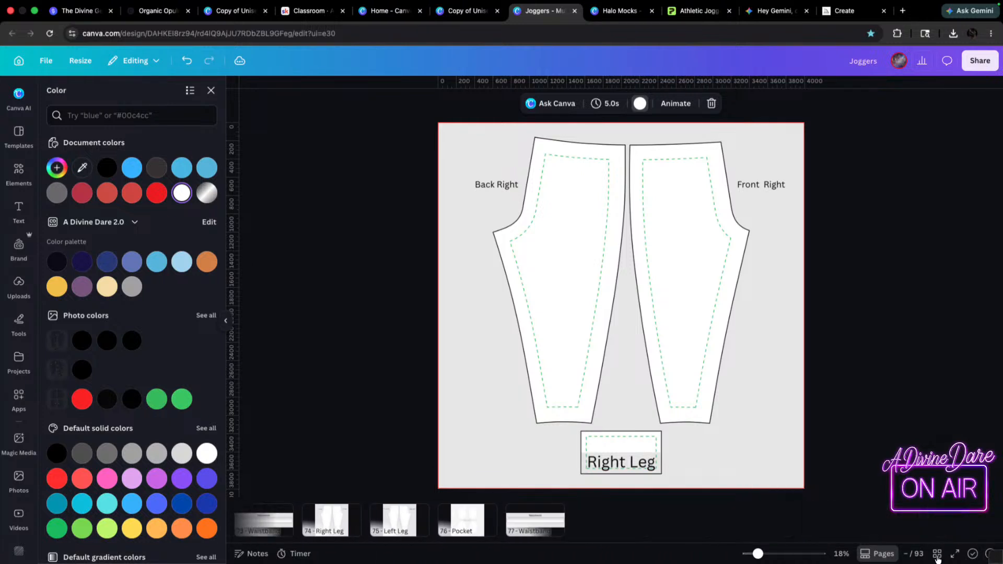
key(Escape)
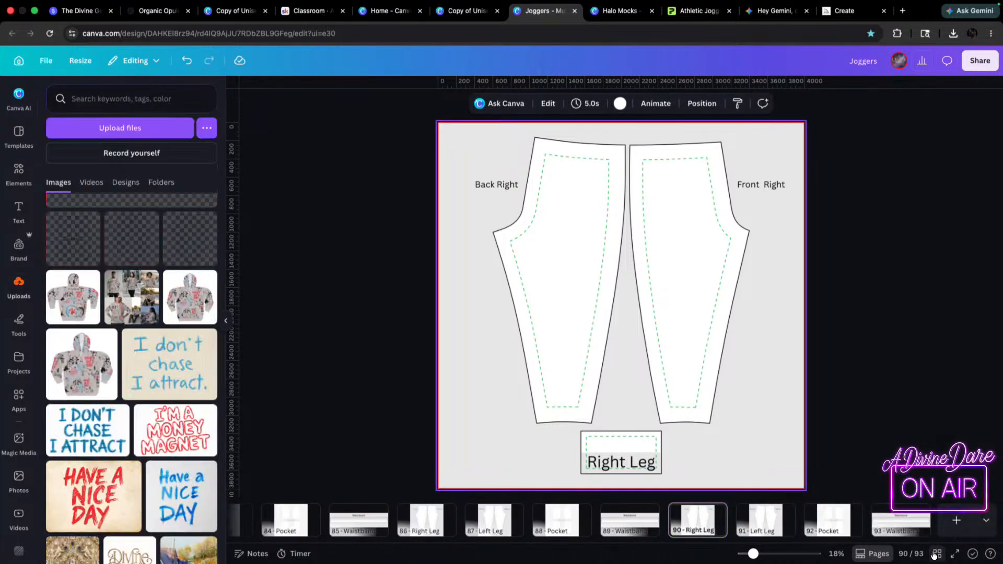
- Review all the duplicated joggers template pages in grid view and clear the page selection
click(937, 554)
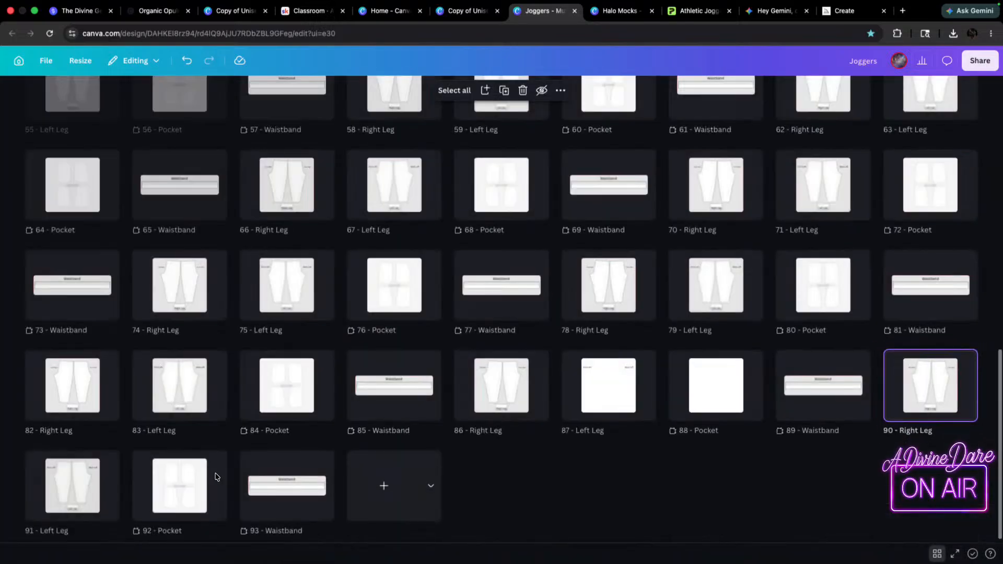
scroll(460, 230, up, 10)
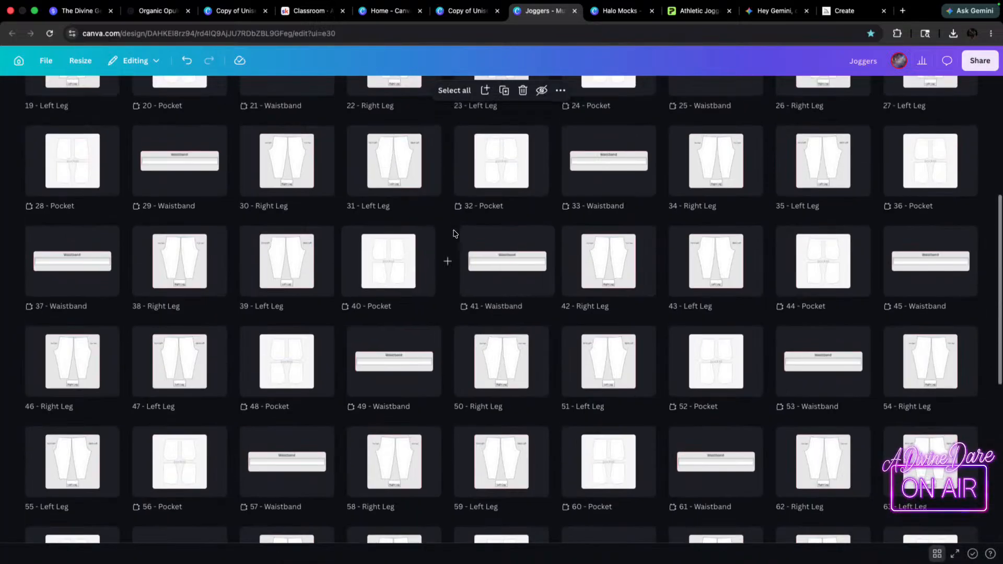
scroll(612, 261, down, 6)
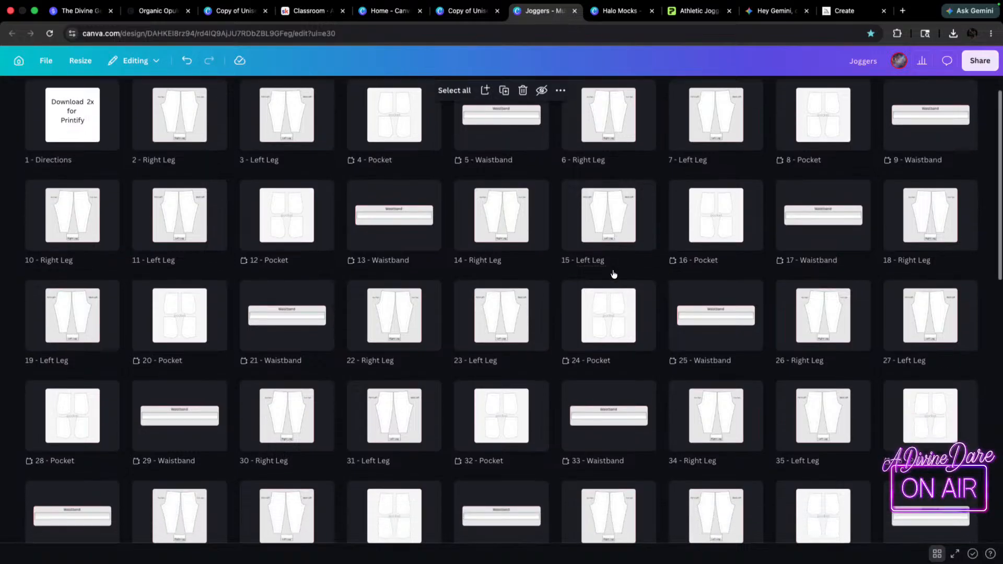
scroll(630, 287, down, 7)
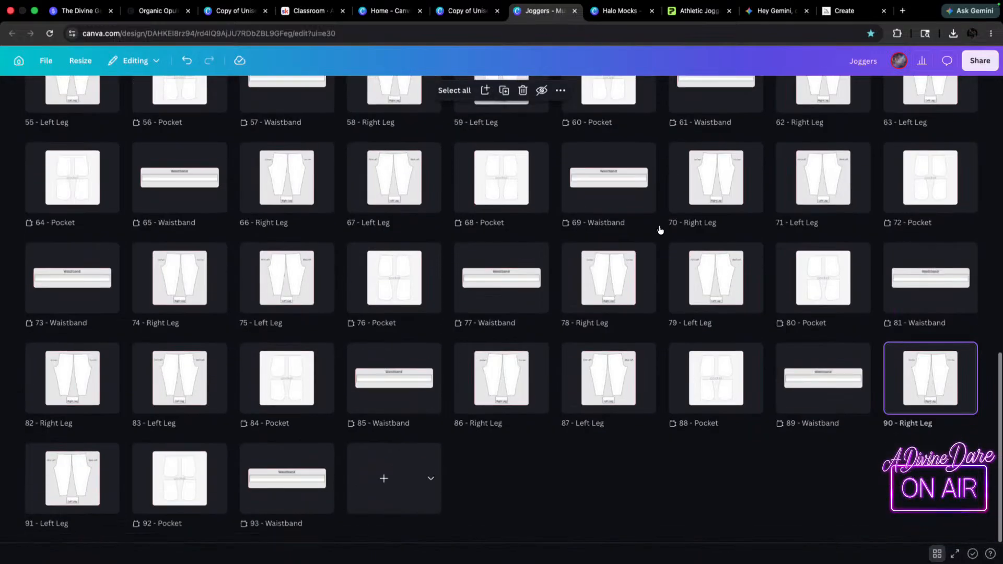
scroll(583, 380, up, 15)
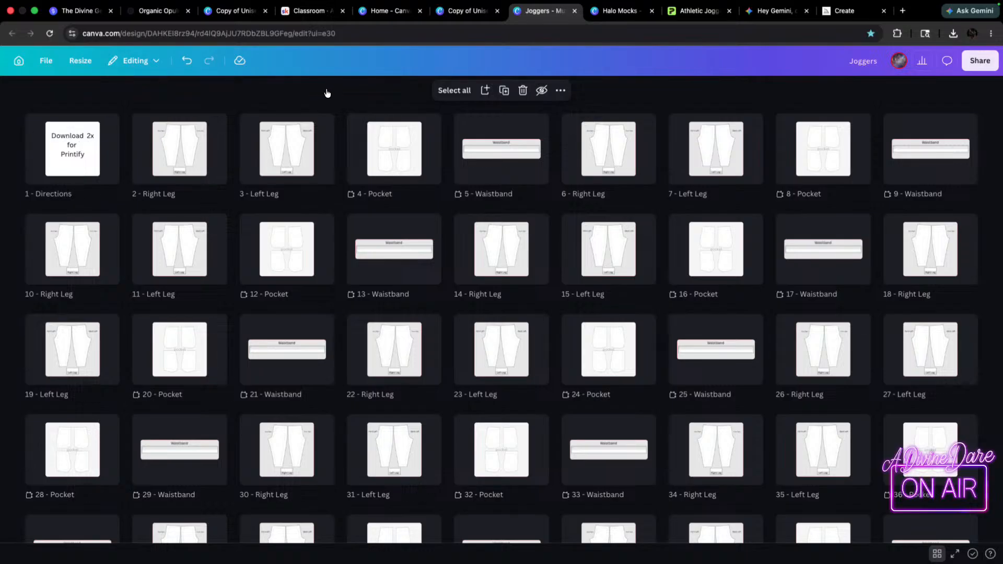
click(720, 88)
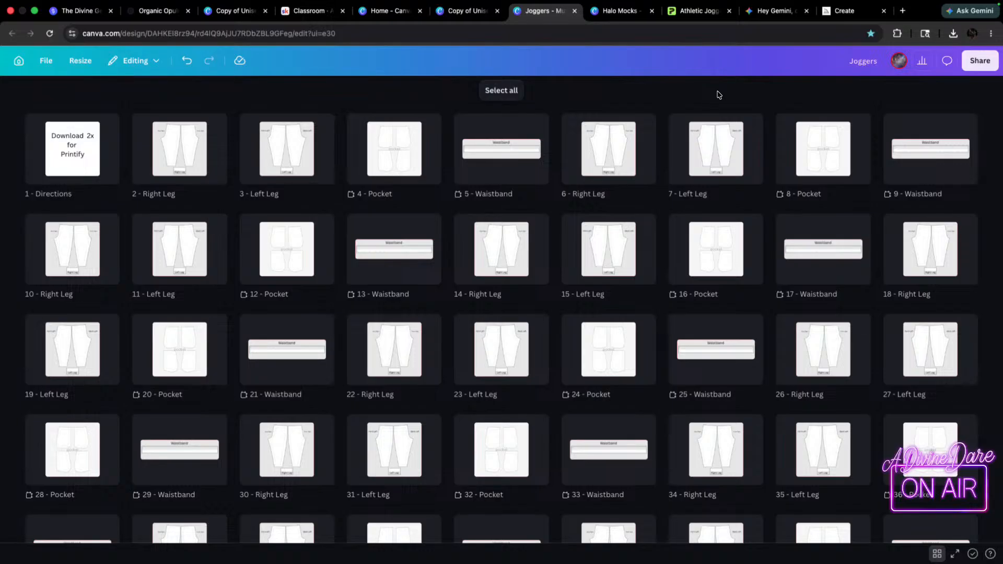
mouse_move(668, 74)
mouse_down()
mouse_move(314, 308)
mouse_move(460, 298)
mouse_move(670, 122)
mouse_move(672, 89)
mouse_up()
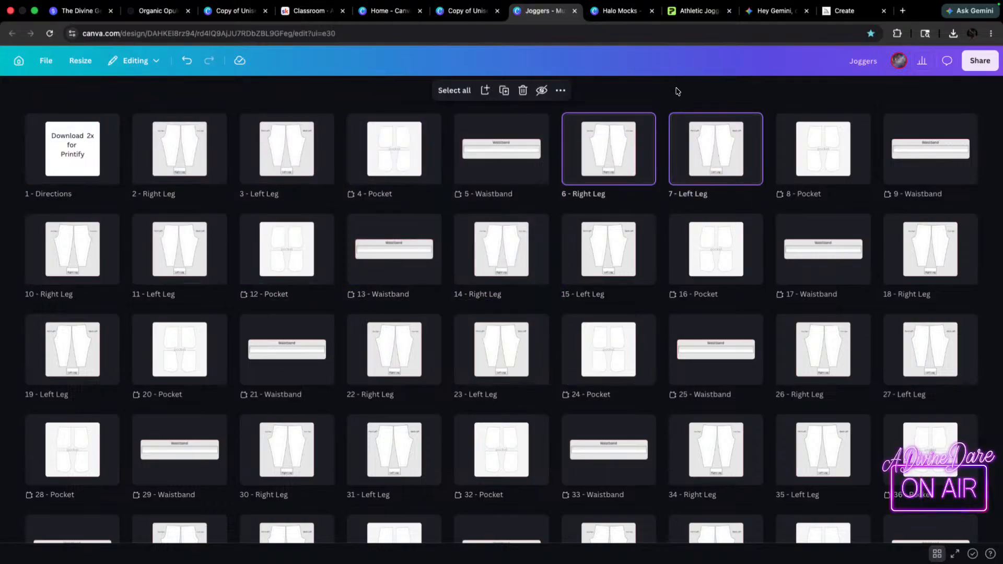
click(653, 90)
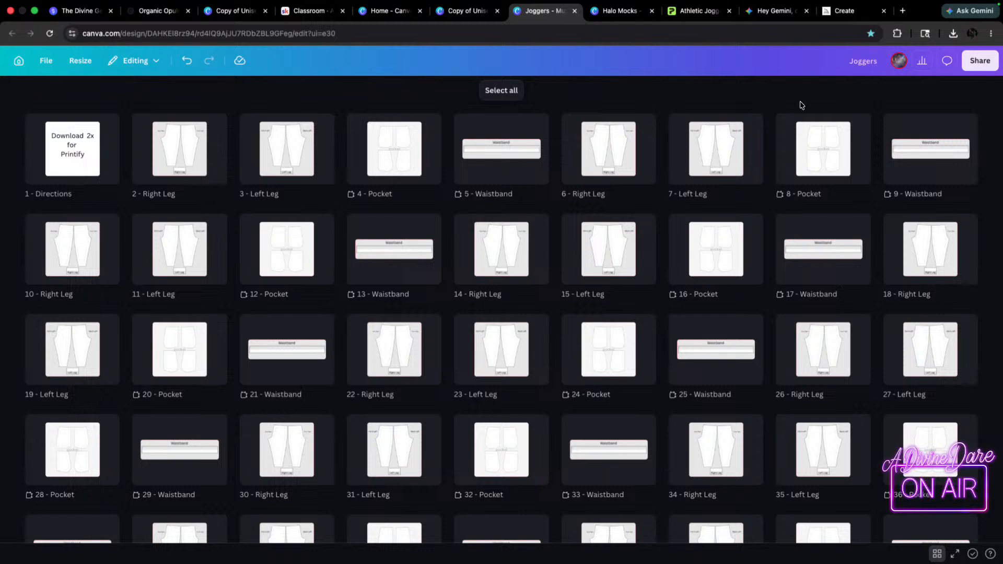
- Check the joggers mockup library in Printify, then bring up the Copy of Unisex Pullover Hoodie design in Canva
click(683, 7)
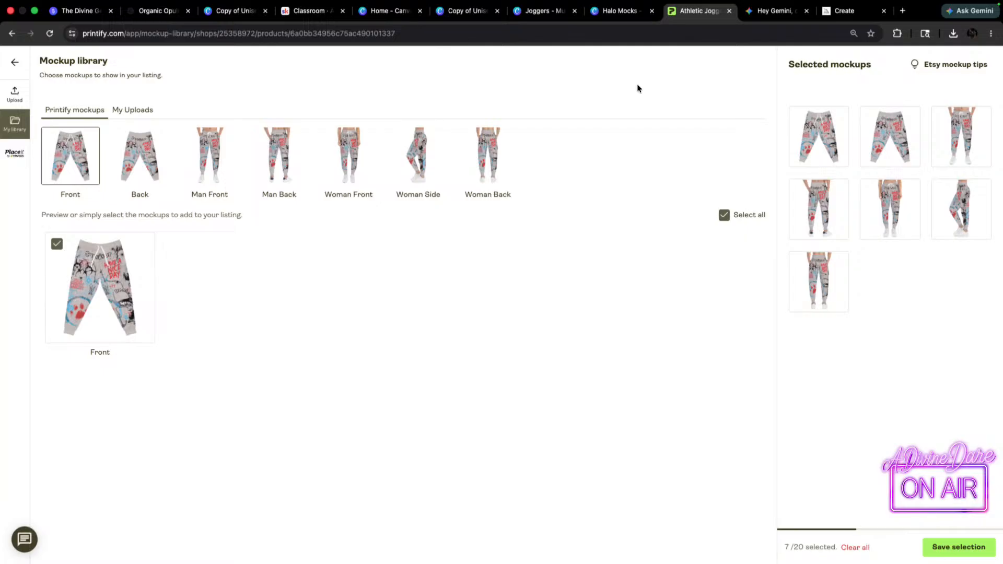
mouse_move(453, 3)
click(547, 9)
click(468, 13)
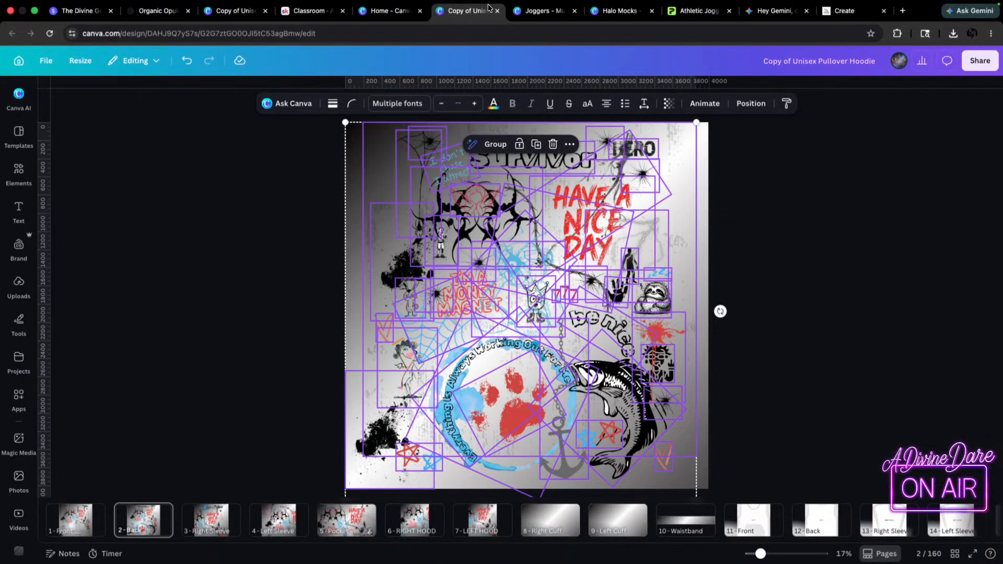
- Clear the selection on the hoodie's Back page, glance at the neighbouring artwork page and open the blank Front template on page 11
click(895, 327)
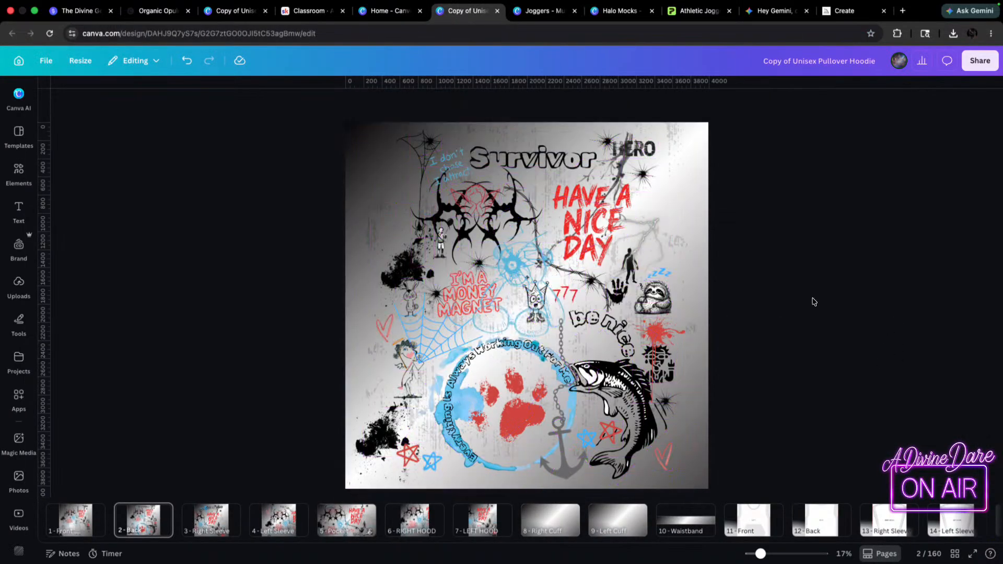
scroll(881, 378, down, 2)
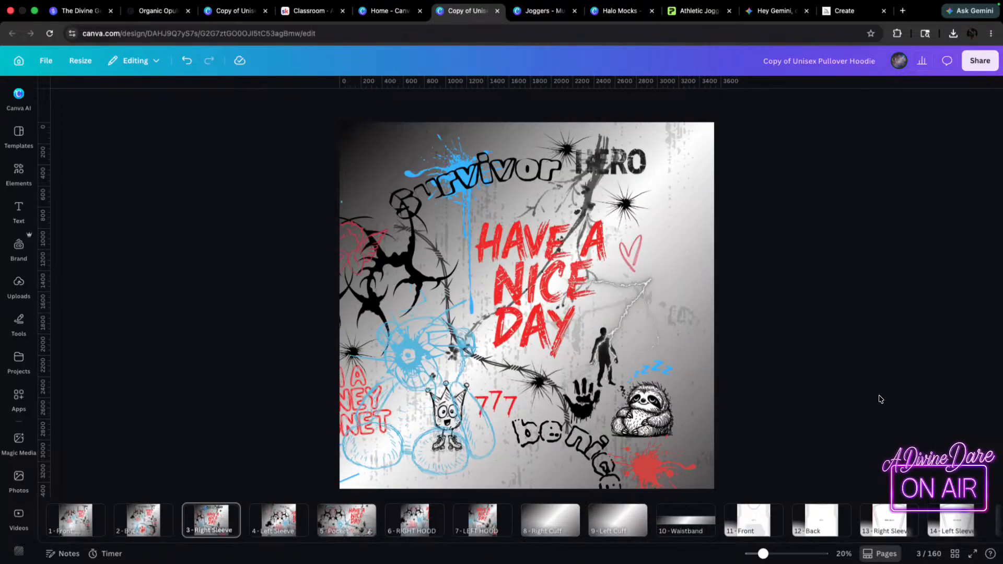
scroll(881, 398, up, 2)
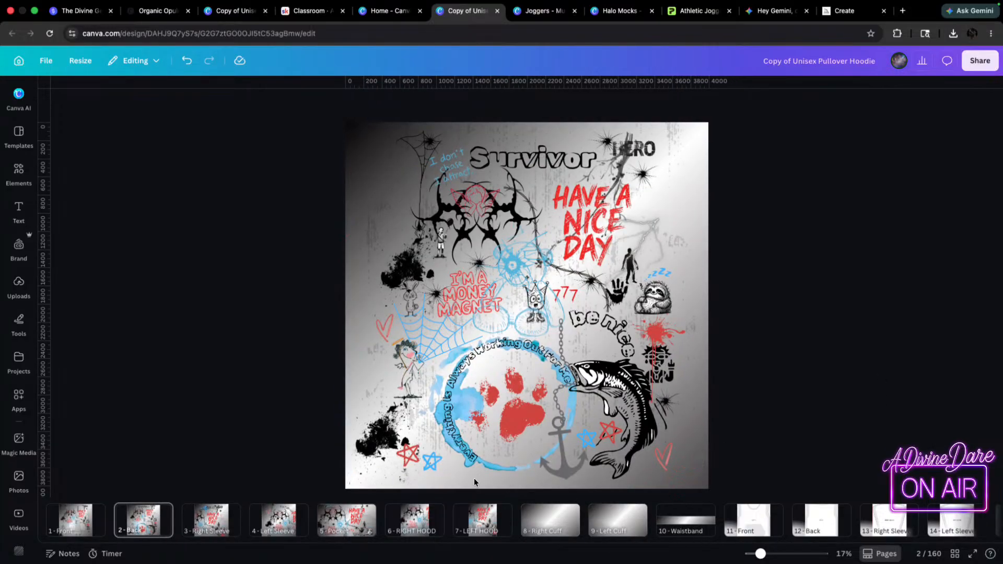
click(739, 512)
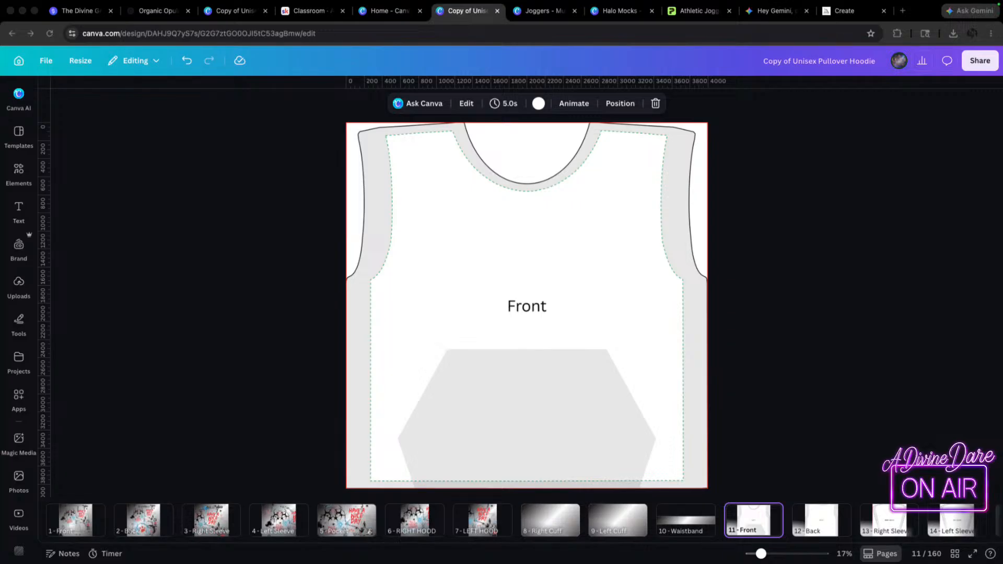
- Switch to the Telegram window and close it
key(ctrl+Left)
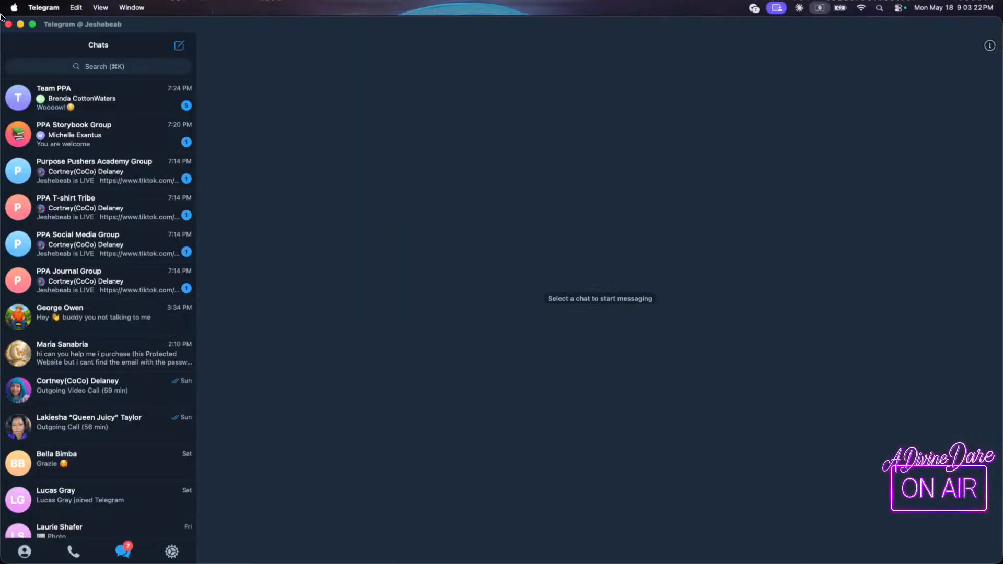
click(8, 24)
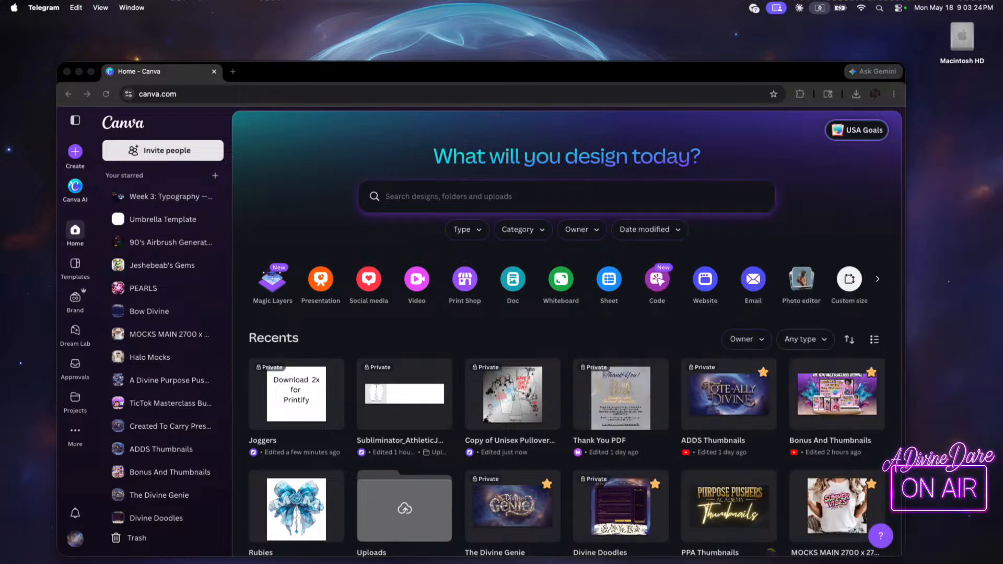
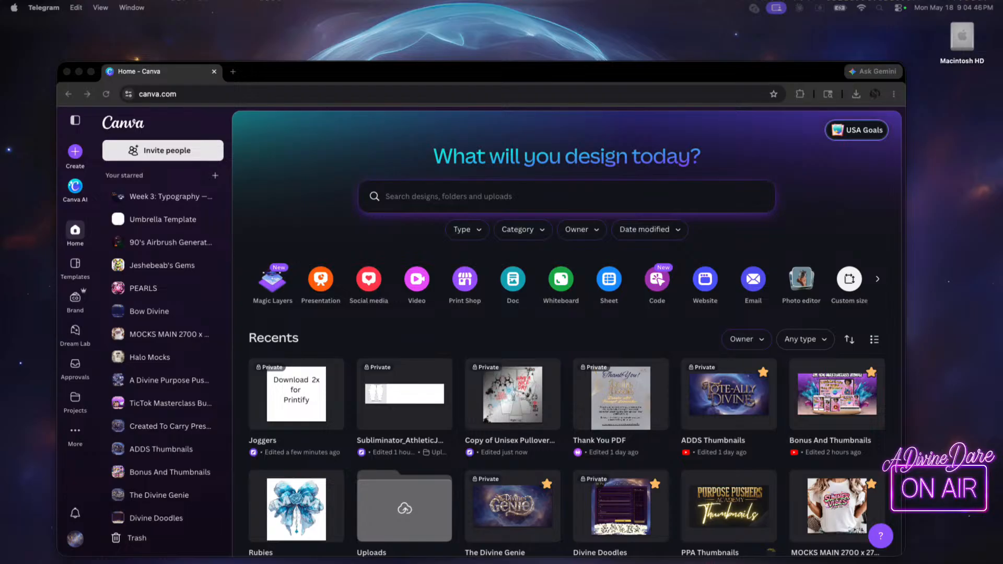
drag(629, 77, 627, 37)
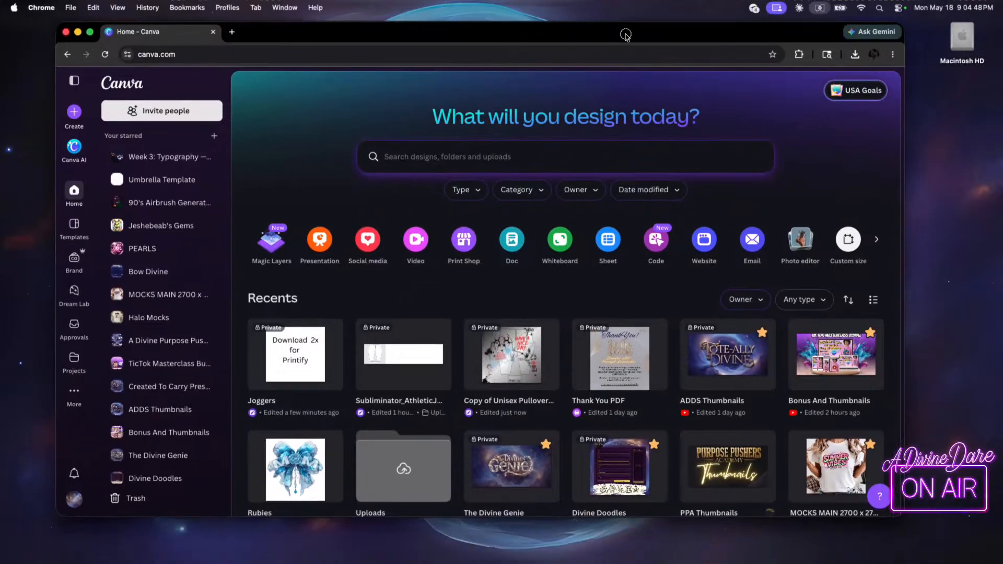
drag(899, 517, 923, 542)
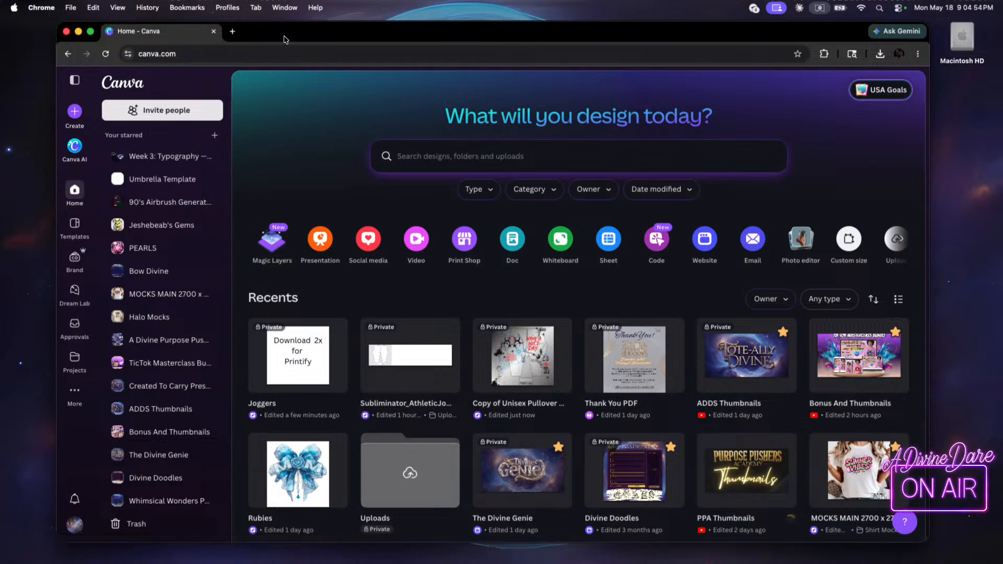
click(90, 31)
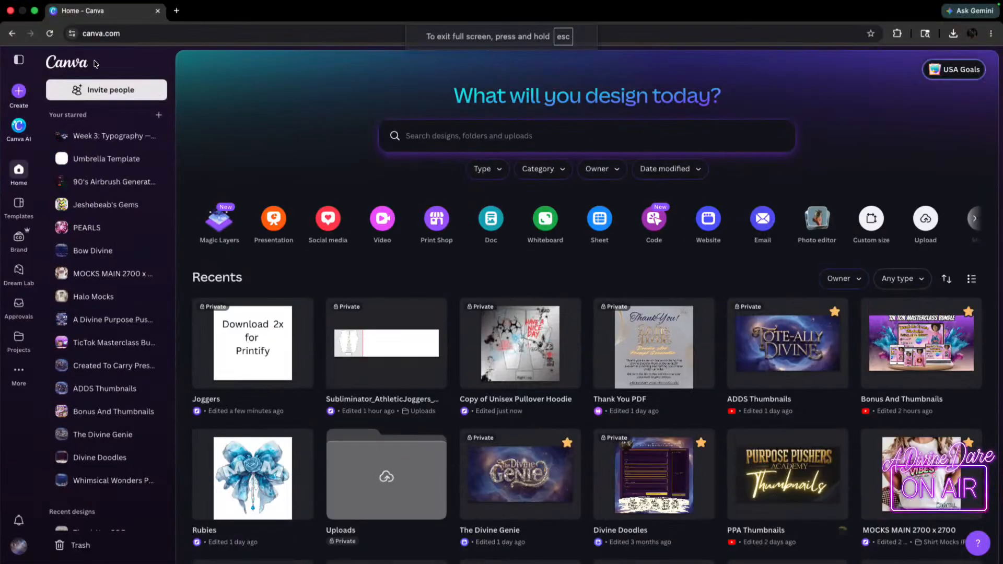
click(176, 12)
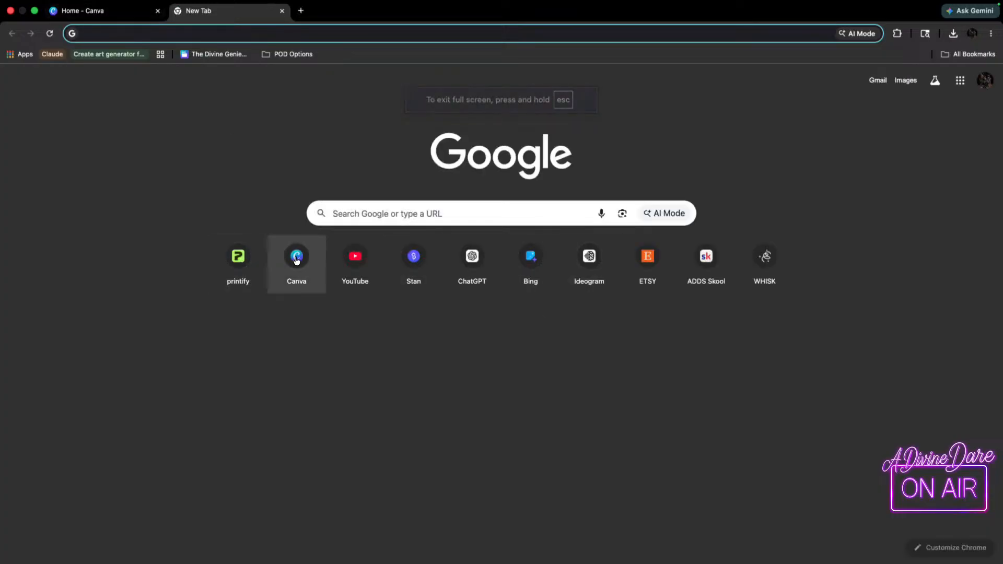
click(284, 260)
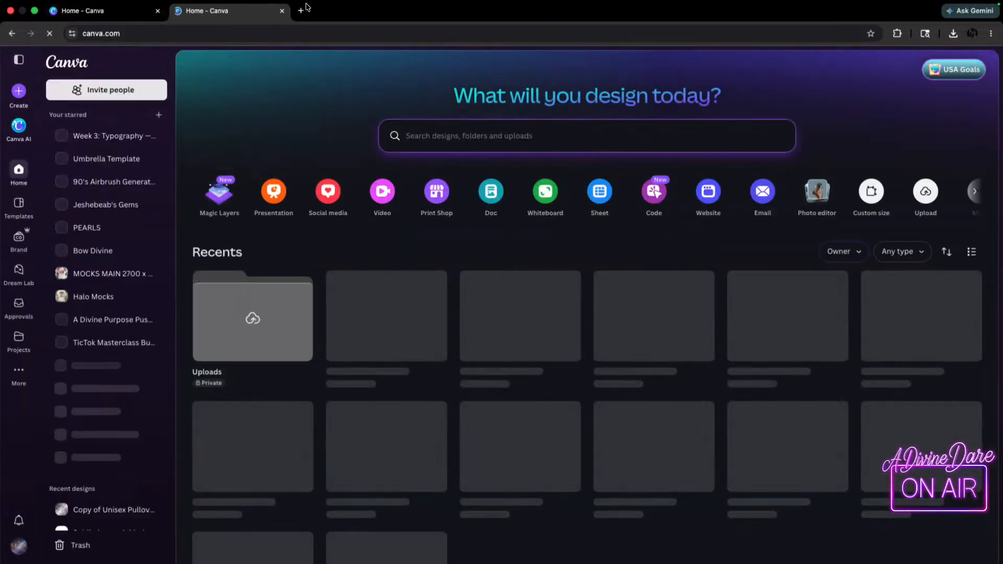
click(282, 11)
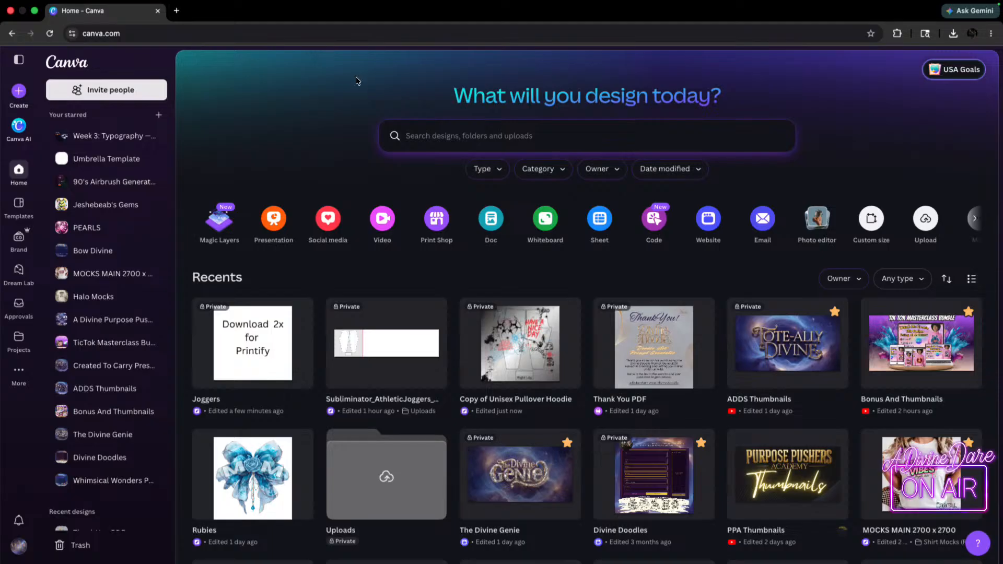
key(ctrl+Right)
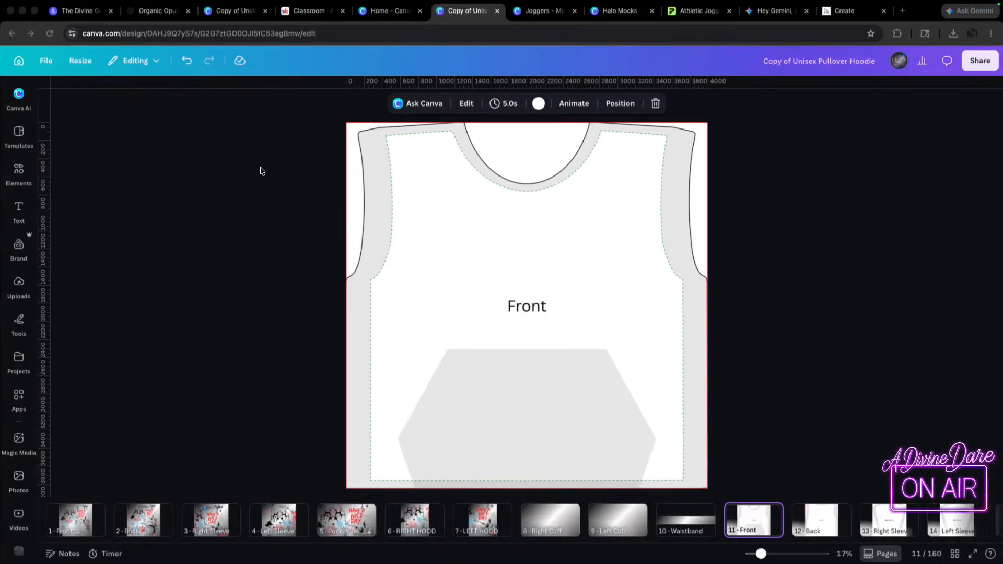
key(ctrl+Left)
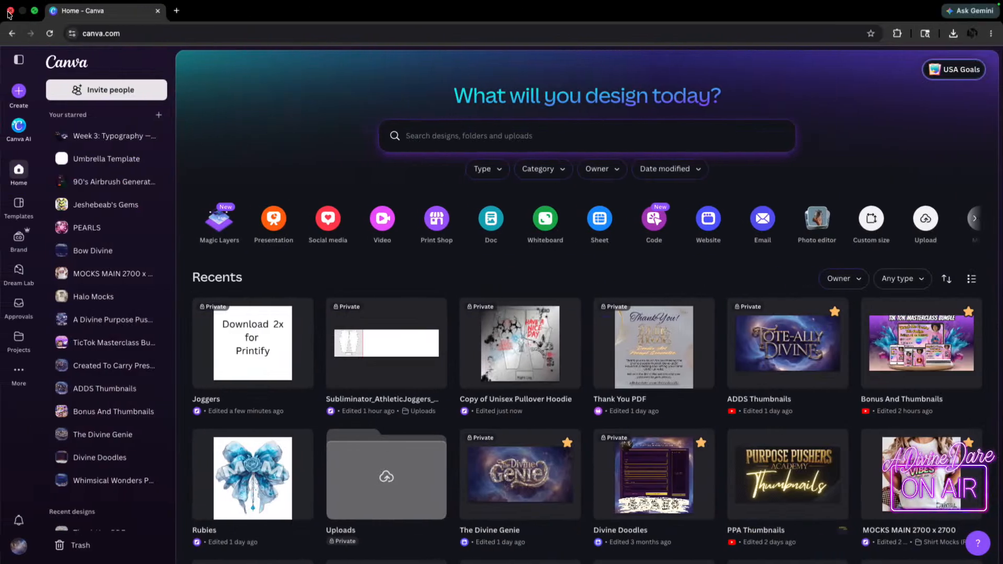
- Close the extra Canva home window and return to the Copy of Unisex Pullover Hoodie design
click(10, 11)
key(ctrl+Right)
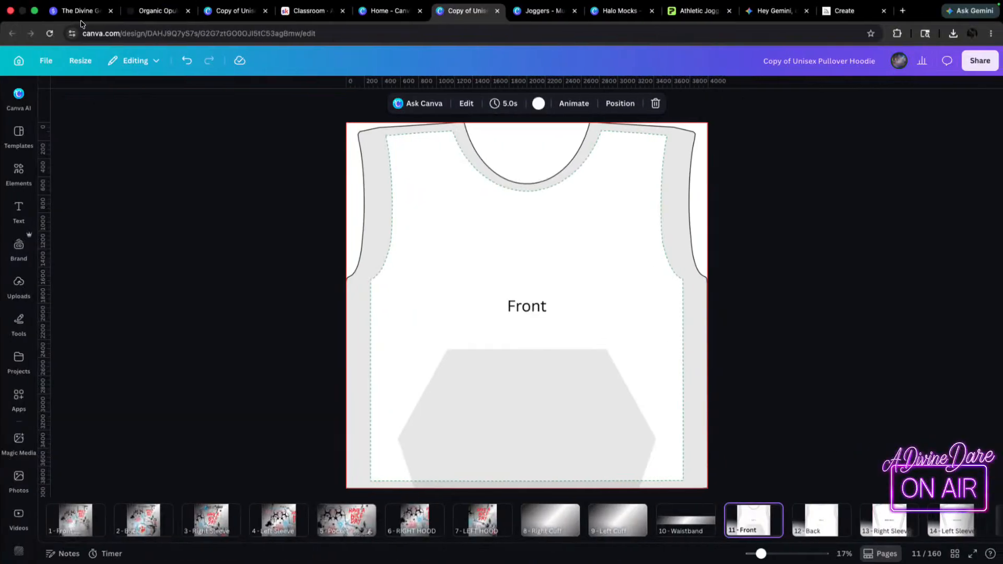
- Show The Divine Genie store page, and open the Divine Luxury prompt generator on the adivinedare.com site
click(59, 11)
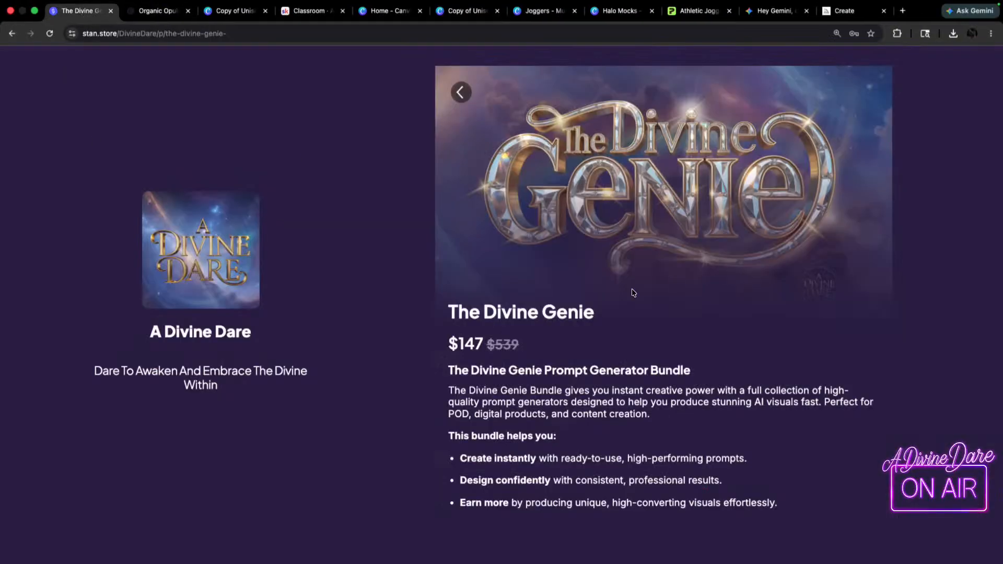
click(148, 12)
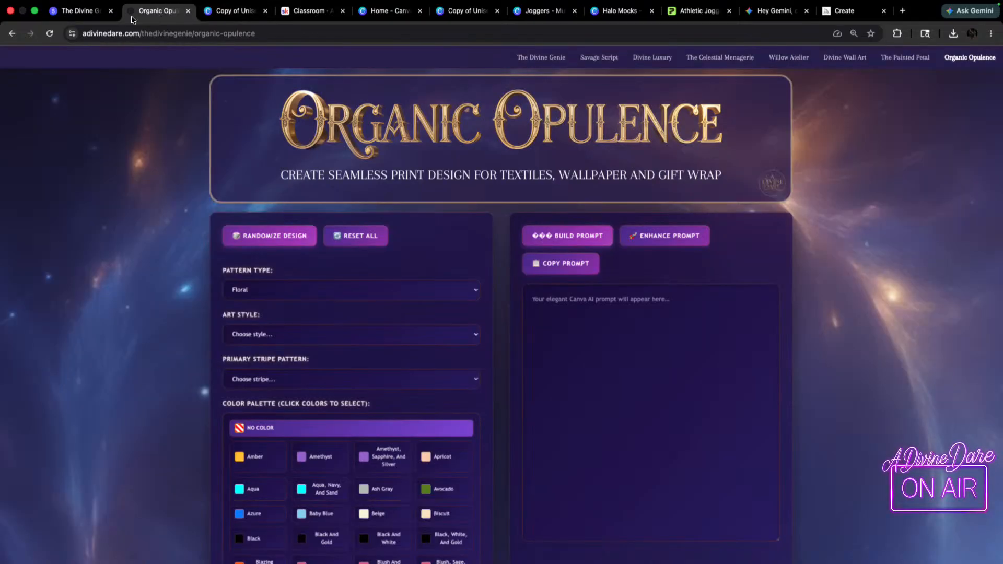
click(652, 58)
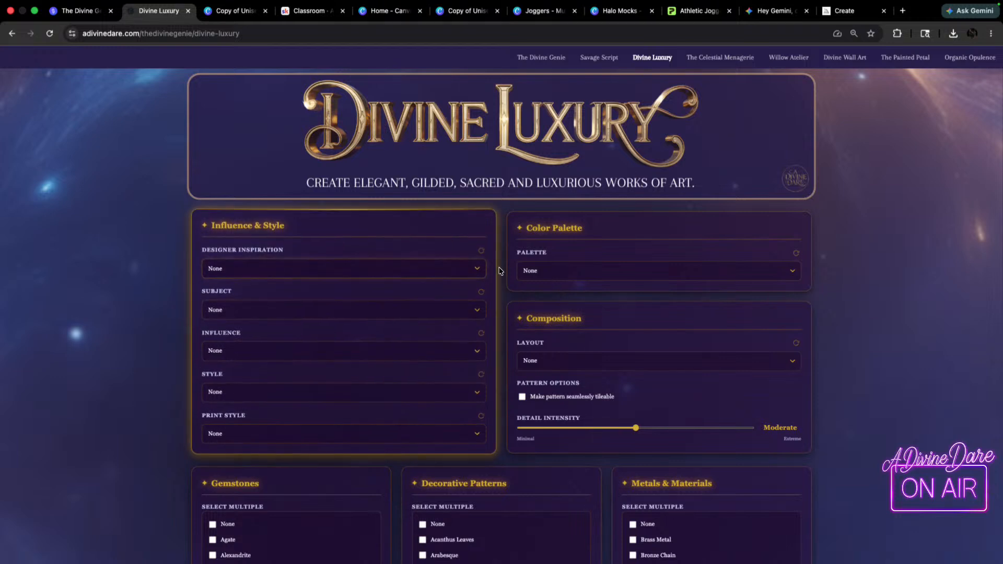
- Set the prompt's designer inspiration to Alexander McQueen and its subject to Skull
click(477, 268)
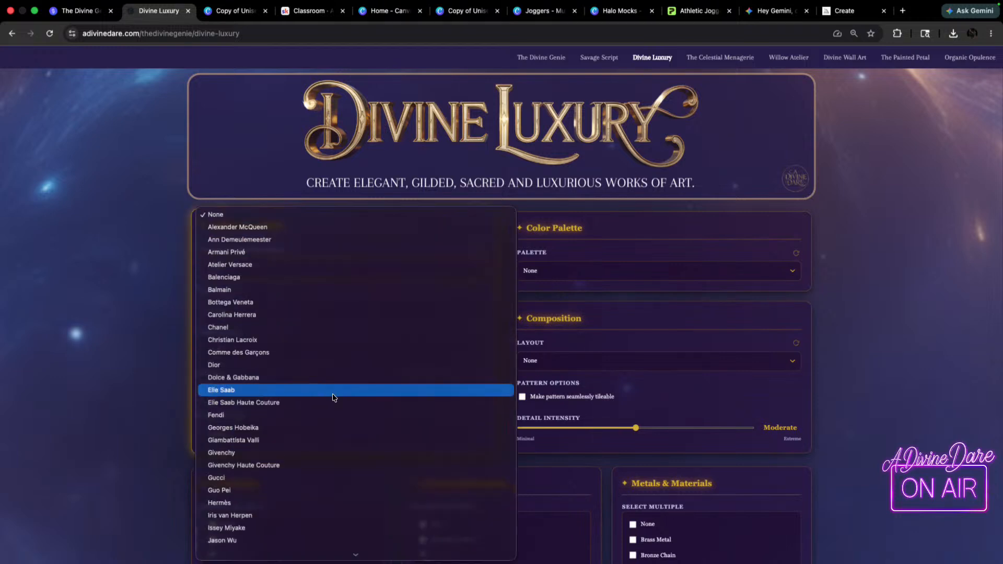
scroll(325, 388, down, 5)
scroll(220, 222, up, 5)
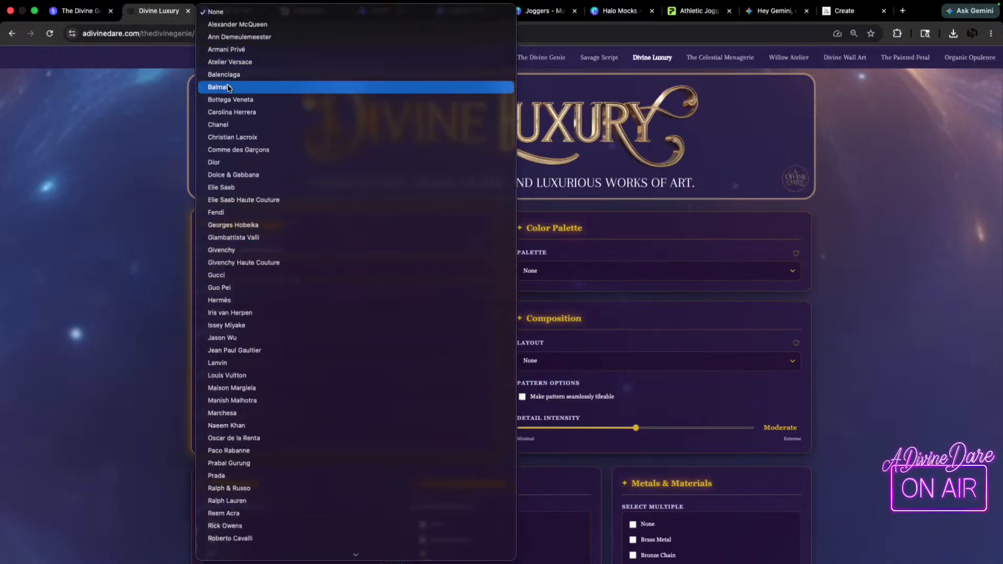
click(238, 25)
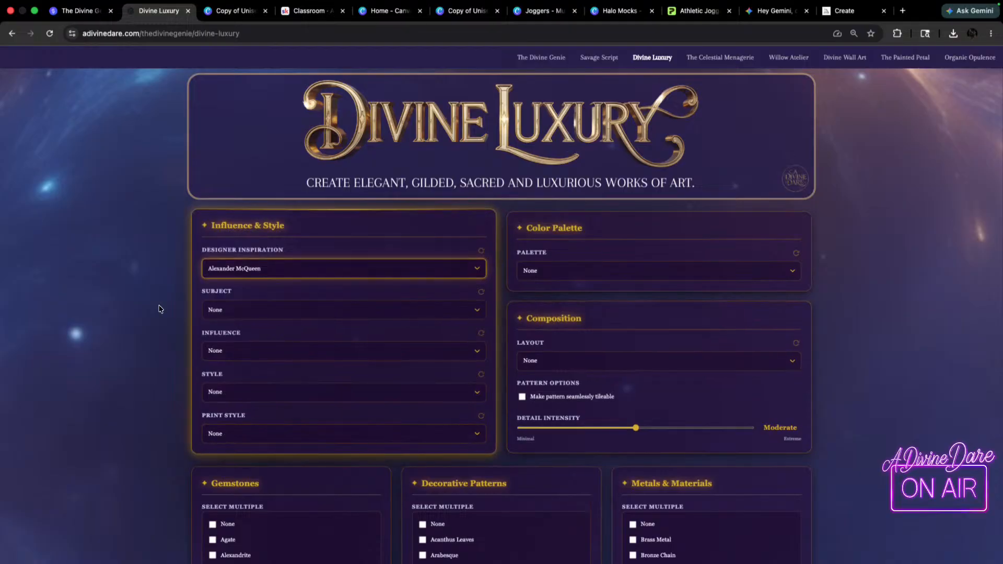
click(267, 308)
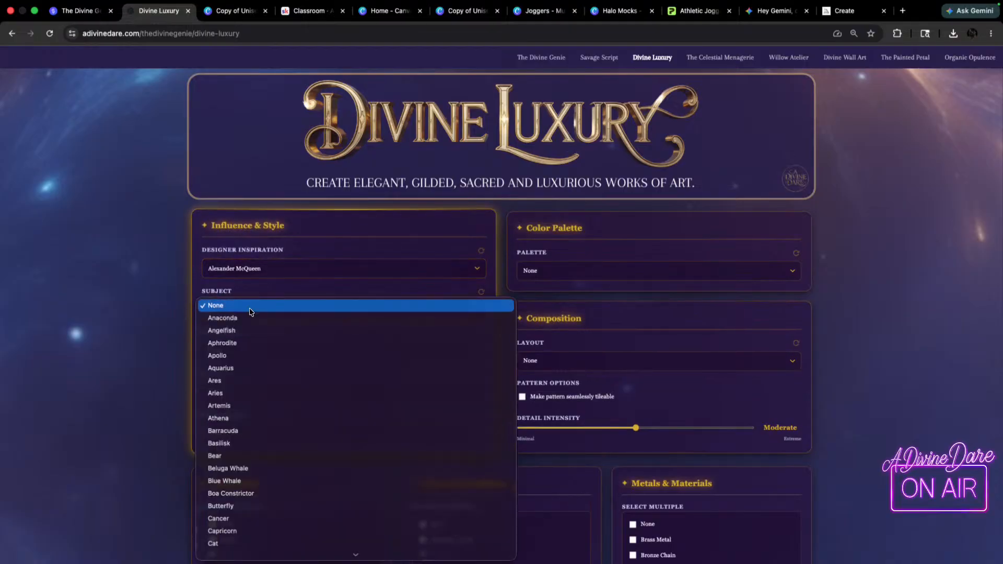
scroll(253, 311, down, 5)
scroll(252, 318, down, 15)
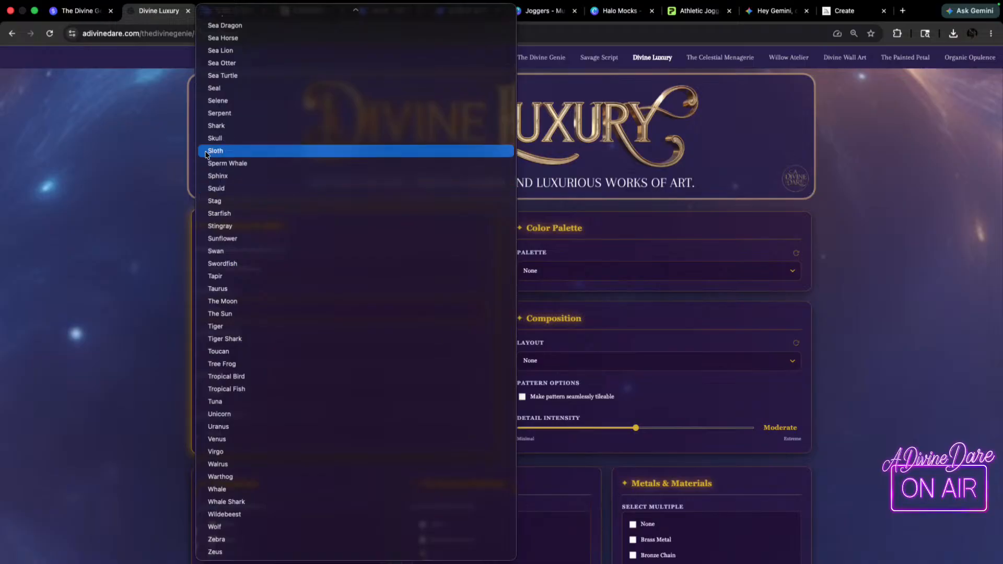
click(215, 138)
- Set the prompt's influence to medieval
click(223, 350)
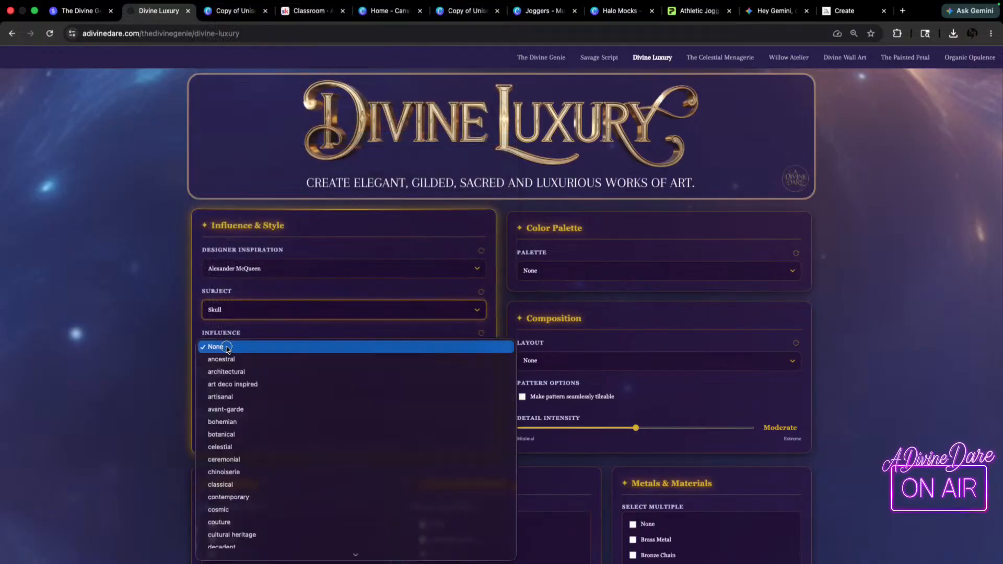
scroll(196, 391, down, 3)
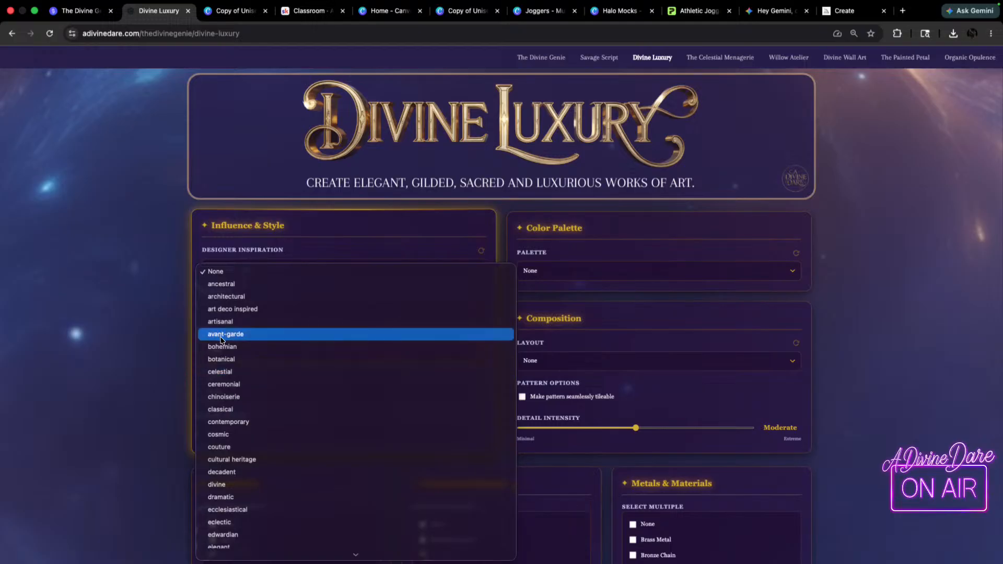
scroll(221, 340, down, 5)
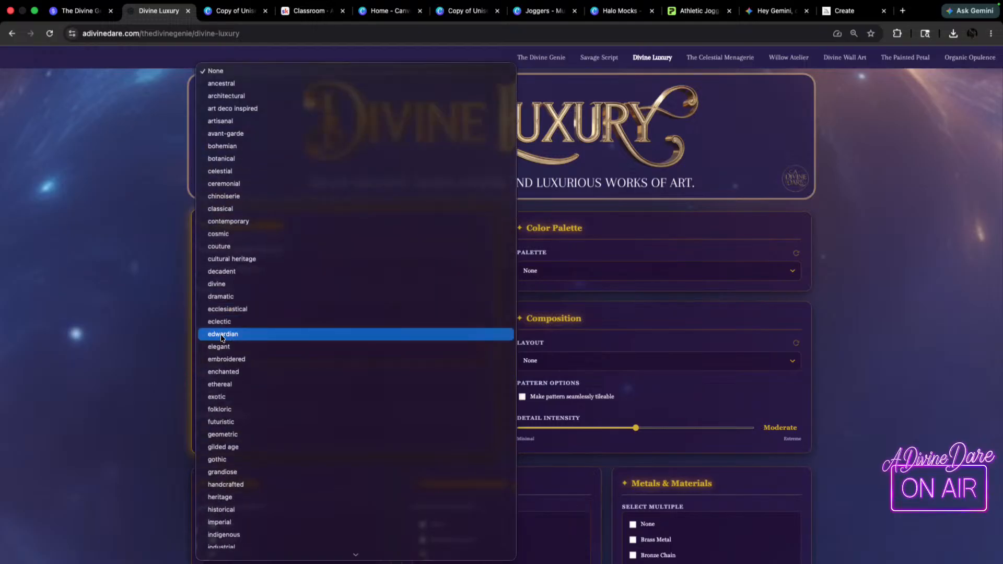
scroll(222, 338, down, 5)
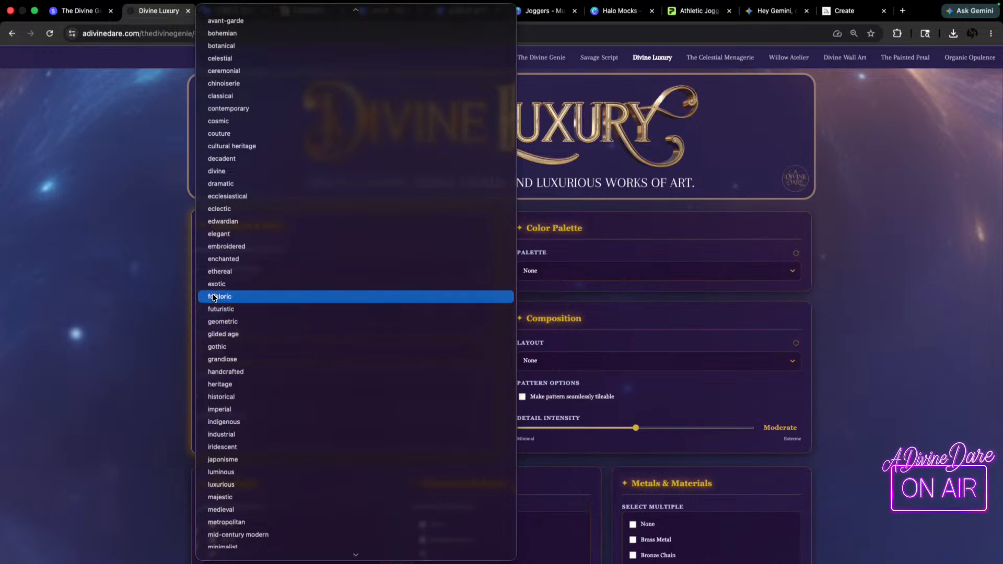
scroll(230, 517, down, 2)
click(220, 460)
- Set the prompt's style to gothic stained glass
click(236, 393)
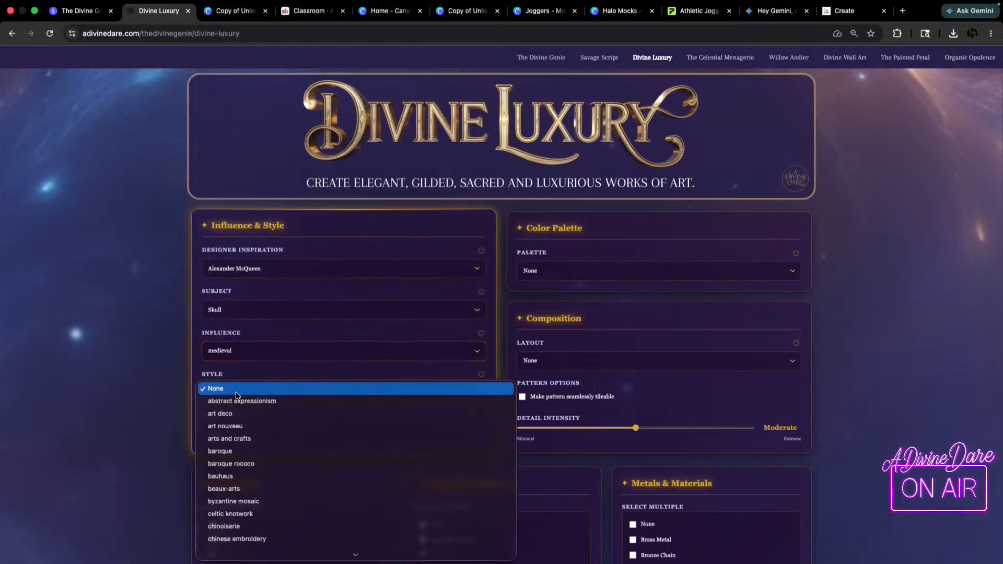
scroll(230, 512, down, 10)
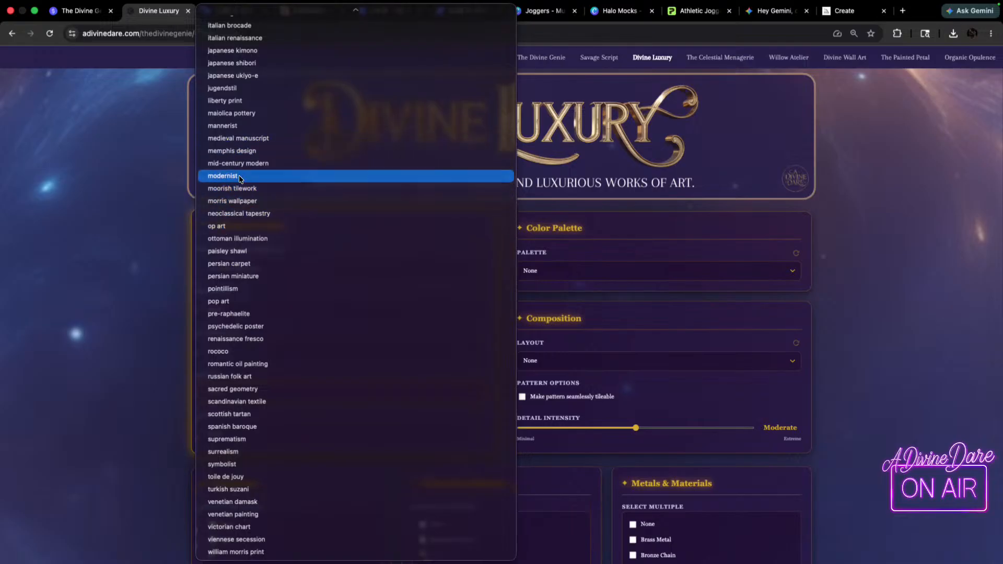
scroll(252, 177, up, 5)
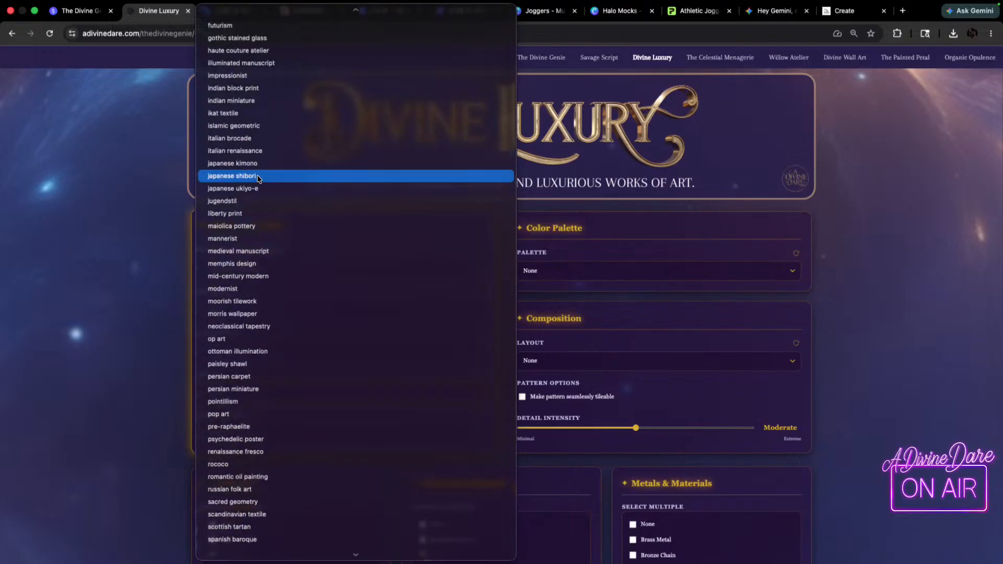
scroll(251, 209, down, 5)
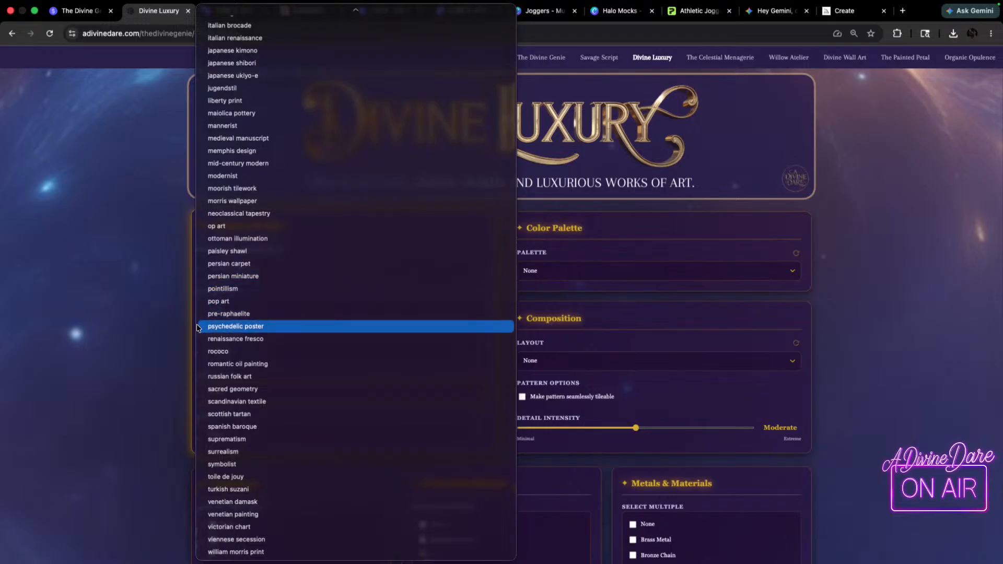
scroll(240, 199, up, 2)
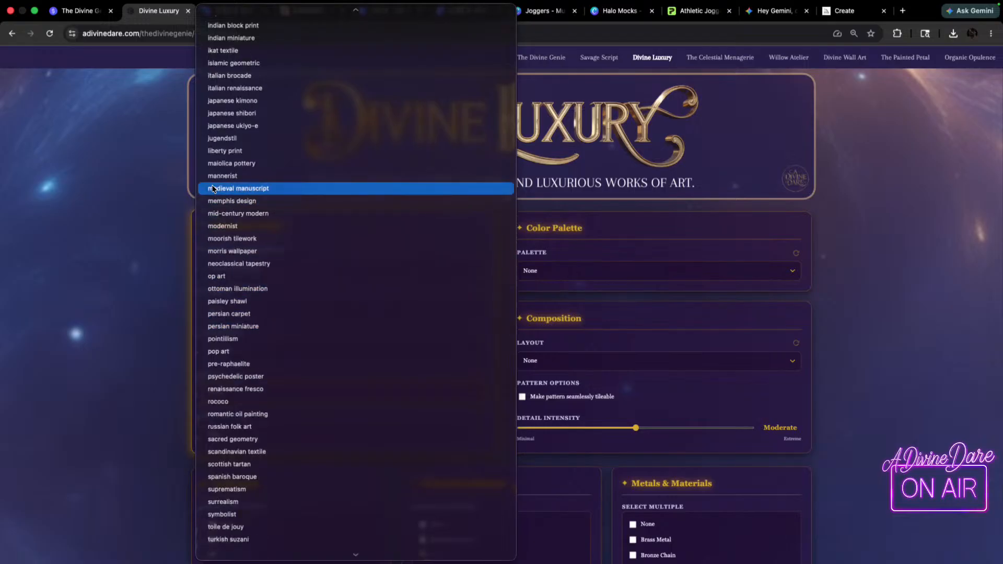
scroll(225, 242, up, 5)
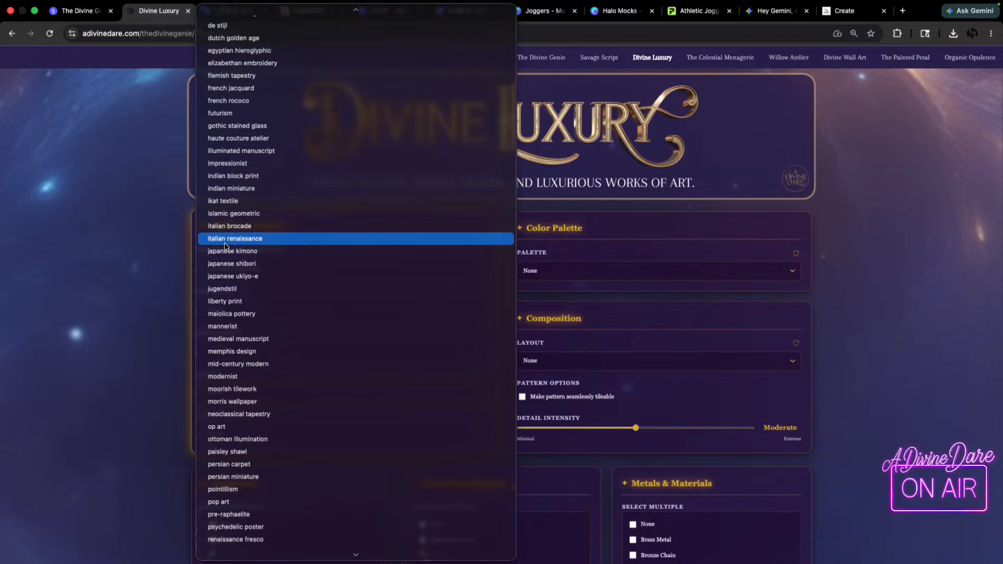
scroll(225, 247, up, 6)
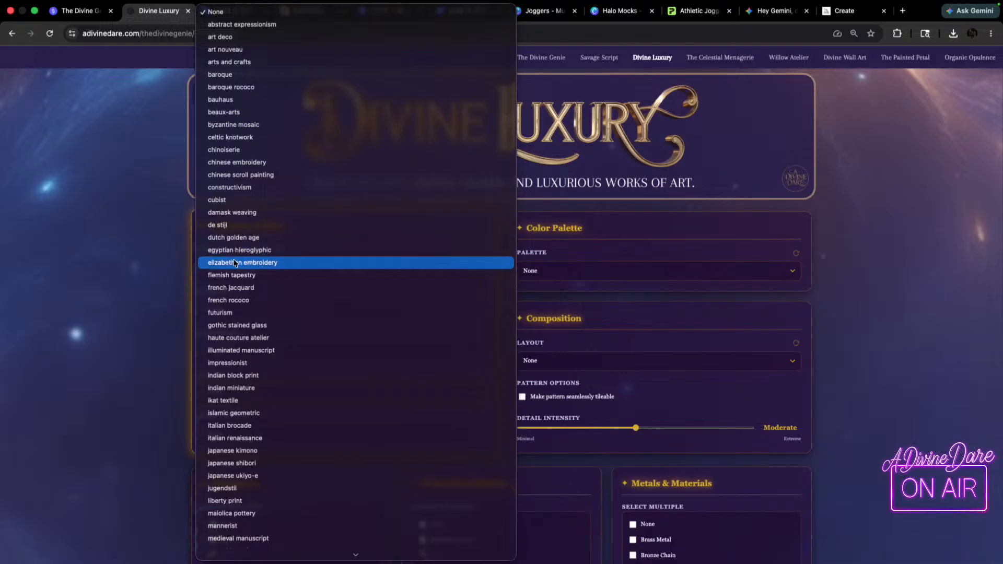
click(238, 330)
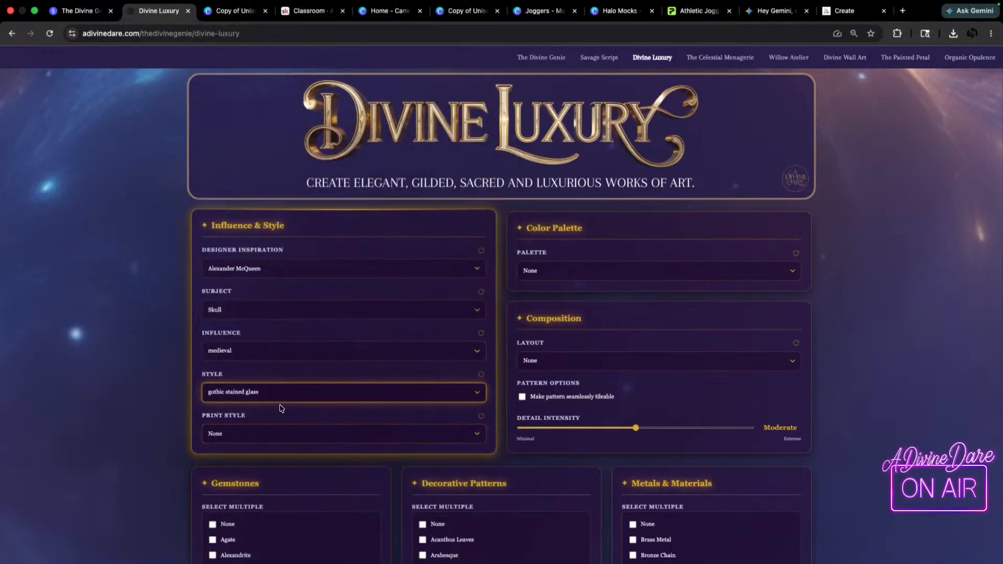
- Review the print style, color palette and layout options, leaving each one set to None
scroll(271, 410, down, 2)
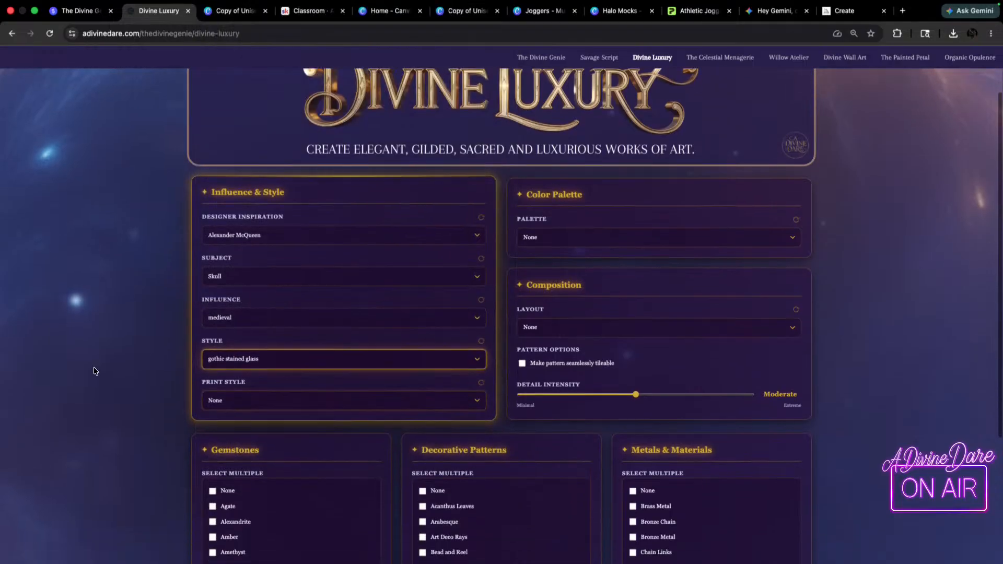
click(249, 401)
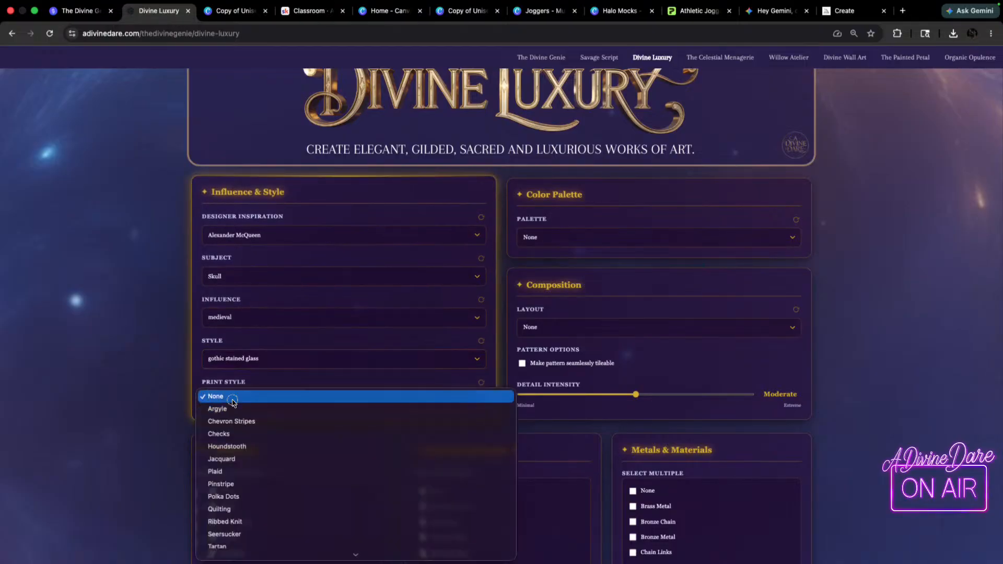
click(235, 396)
click(558, 236)
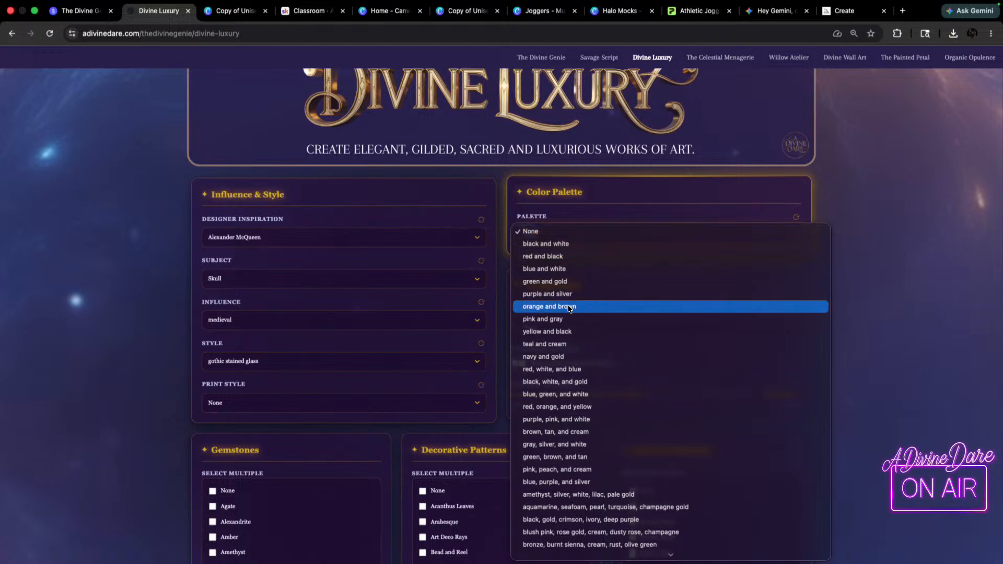
scroll(566, 315, down, 10)
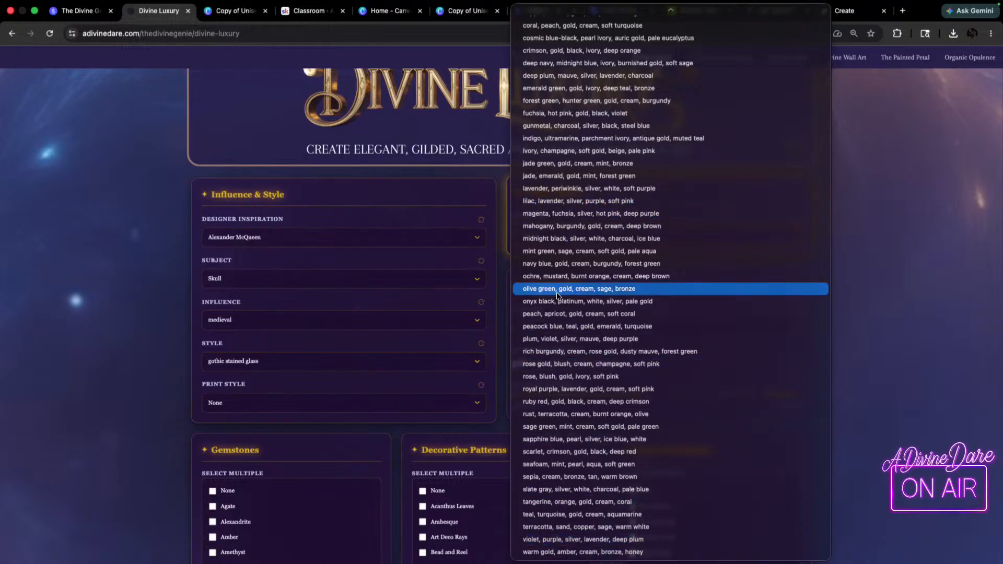
scroll(592, 288, up, 10)
click(592, 287)
scroll(580, 324, up, 1)
click(571, 272)
scroll(569, 55, up, 3)
click(539, 9)
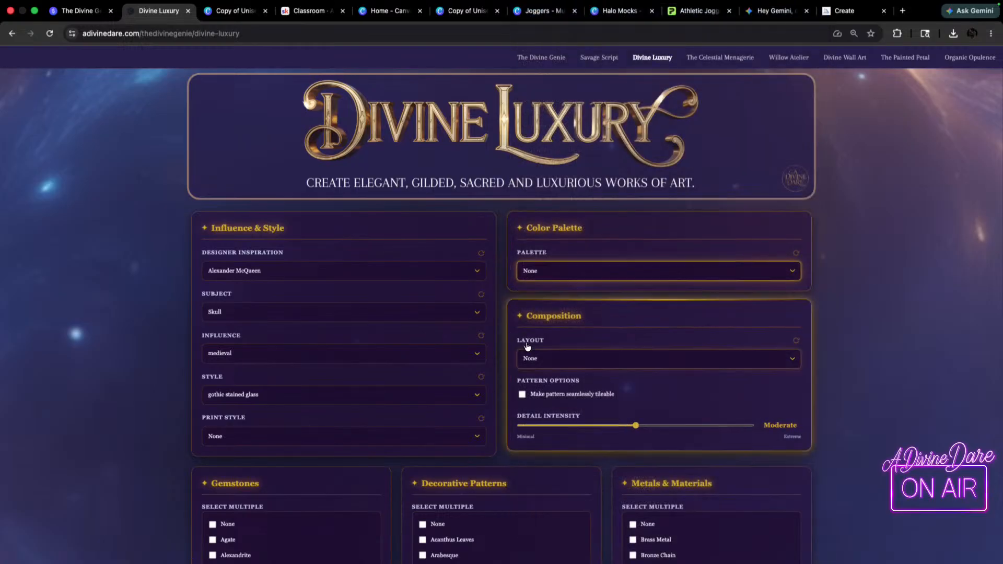
click(547, 358)
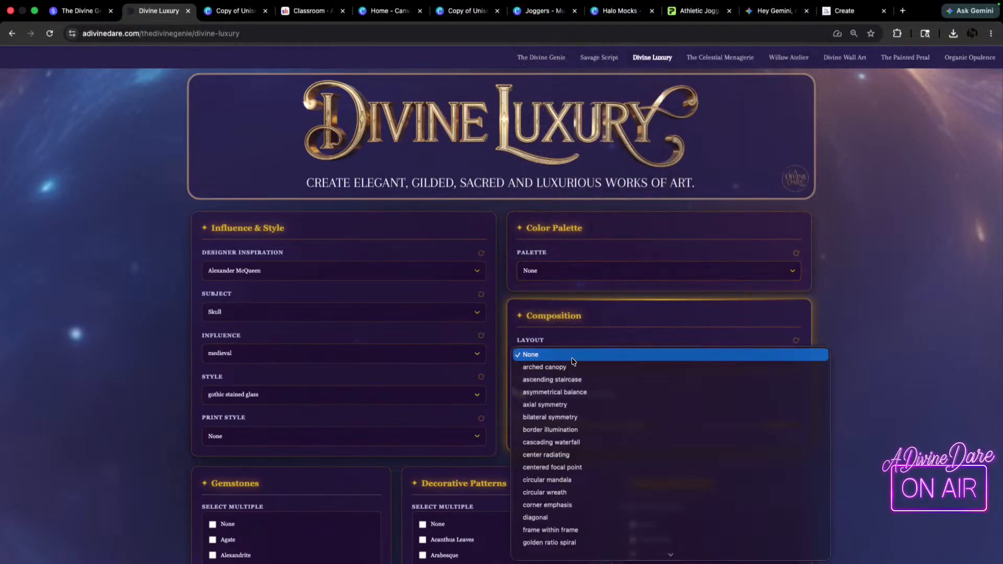
click(539, 355)
- Select None for gemstones, decorative patterns, and metals and materials, and generate the prompt
scroll(528, 214, down, 4)
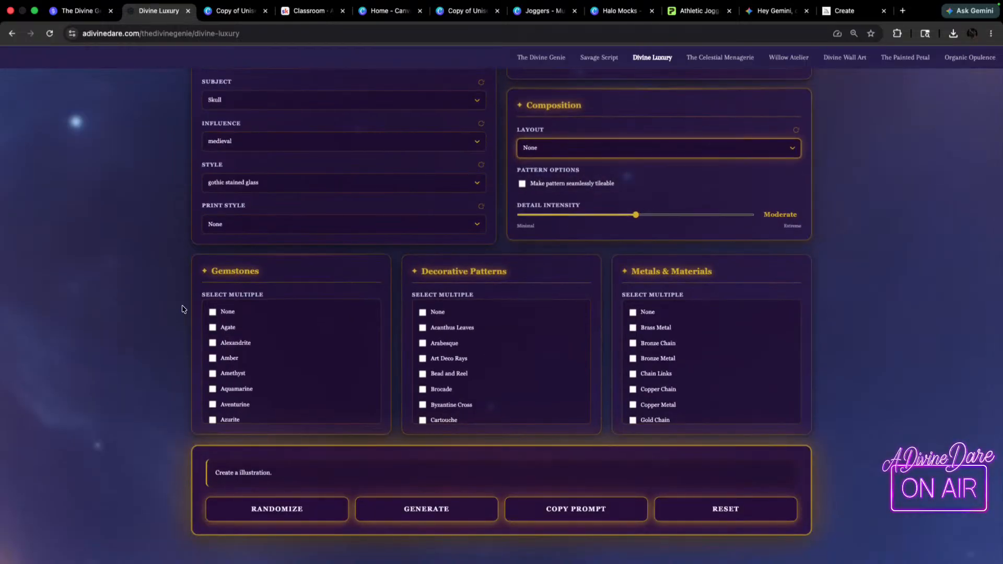
click(212, 311)
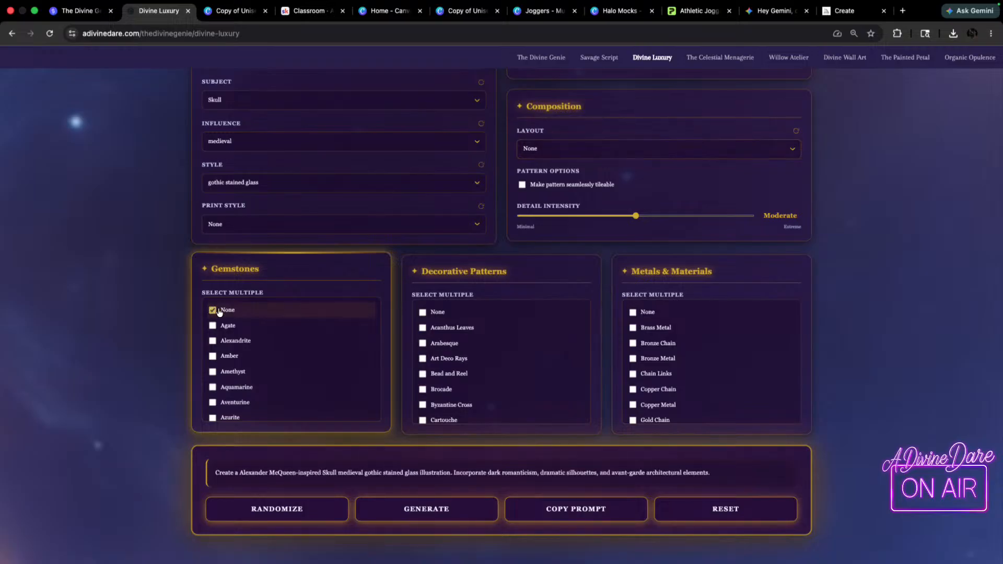
click(422, 312)
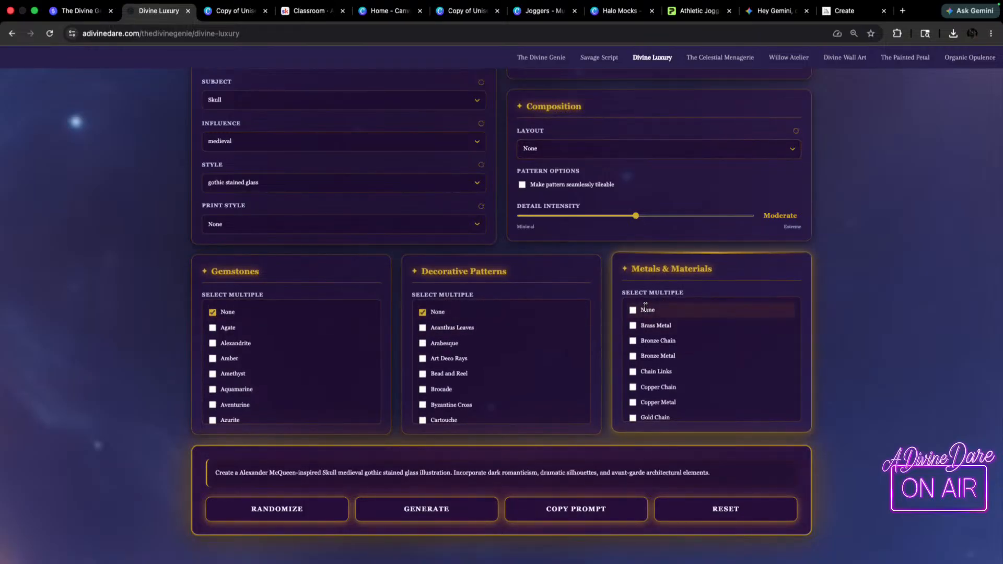
click(636, 312)
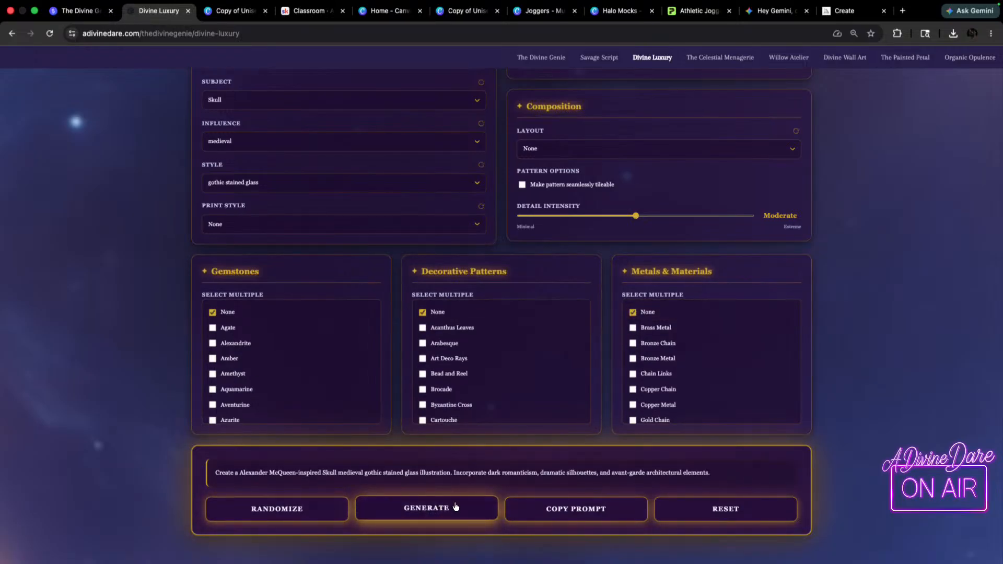
click(437, 515)
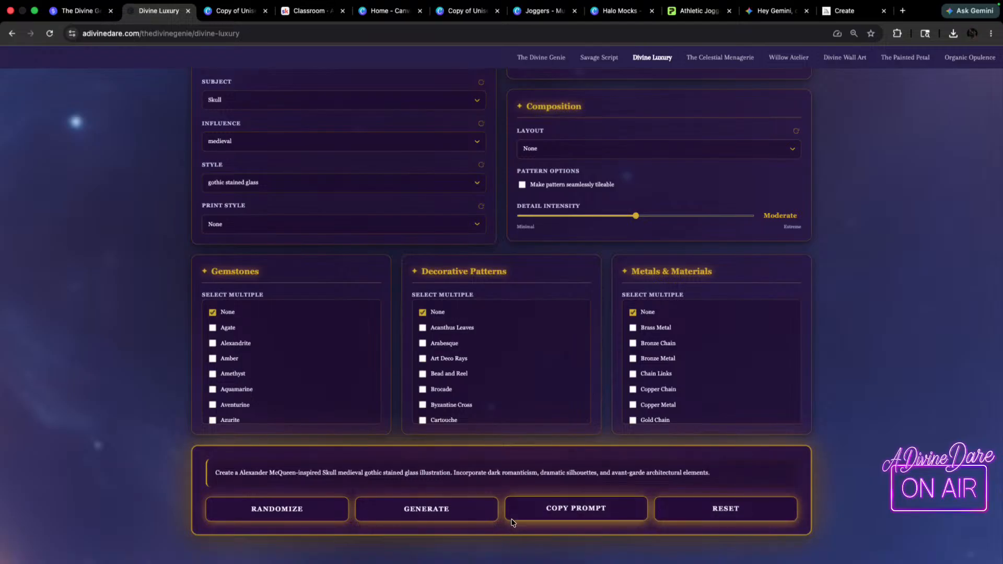
- Copy the generated skull prompt and paste it into a new ChatGPT chat in a separate browser tab
click(567, 507)
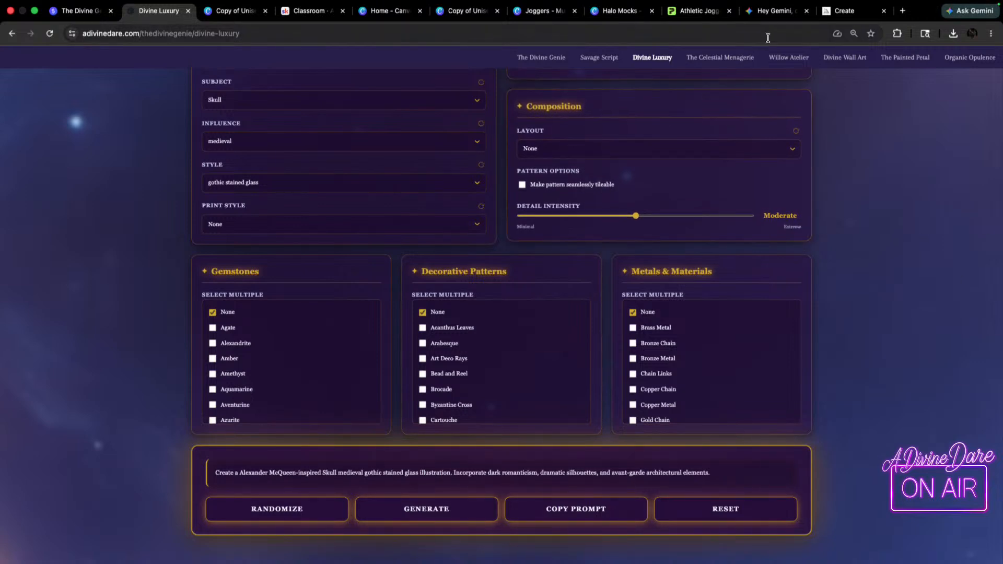
click(847, 16)
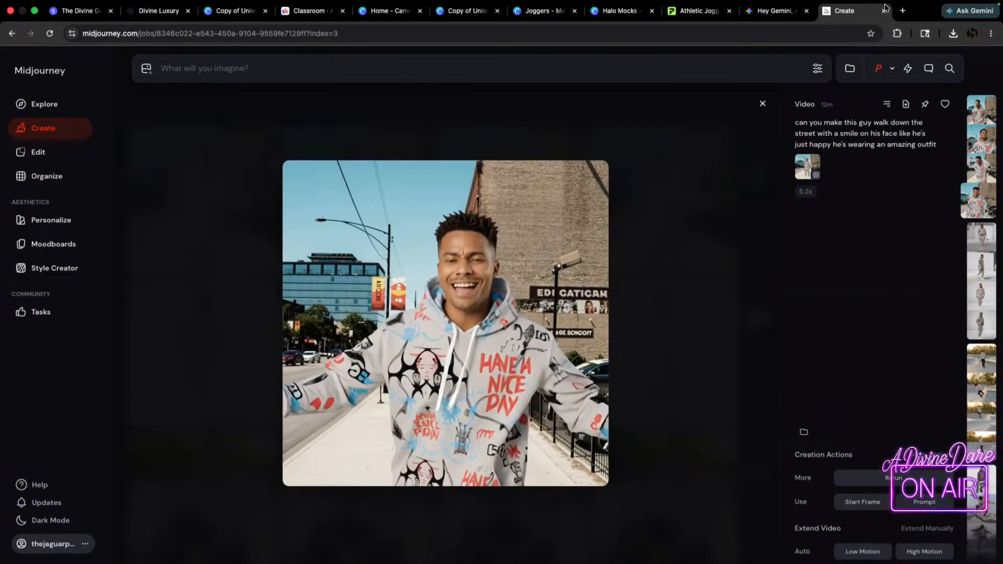
key(super+t)
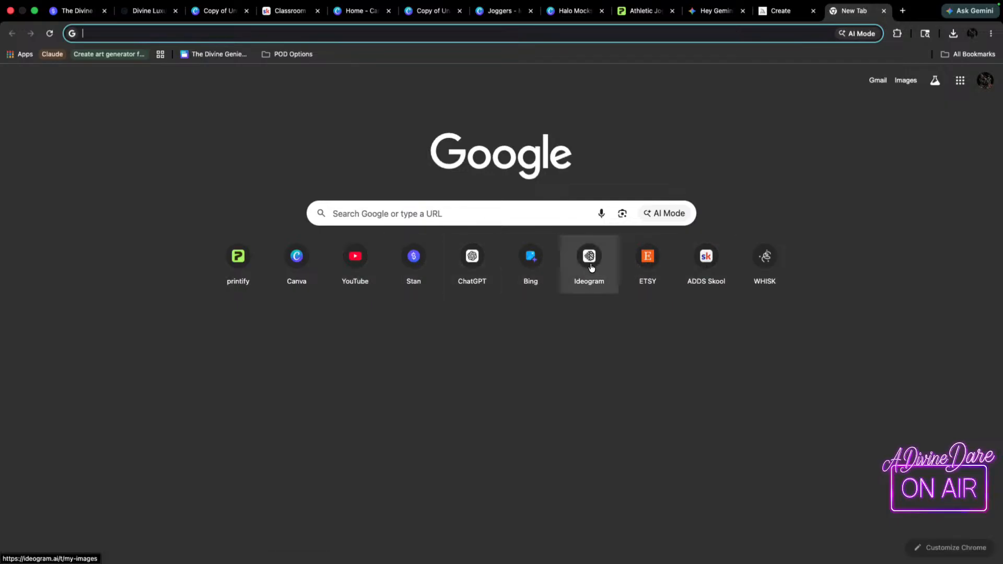
click(486, 257)
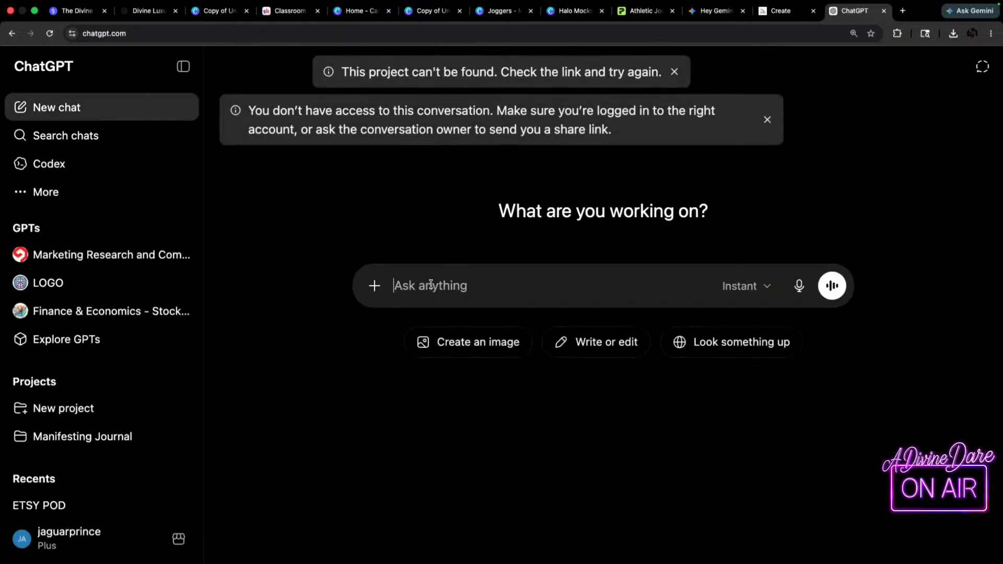
key(super+v)
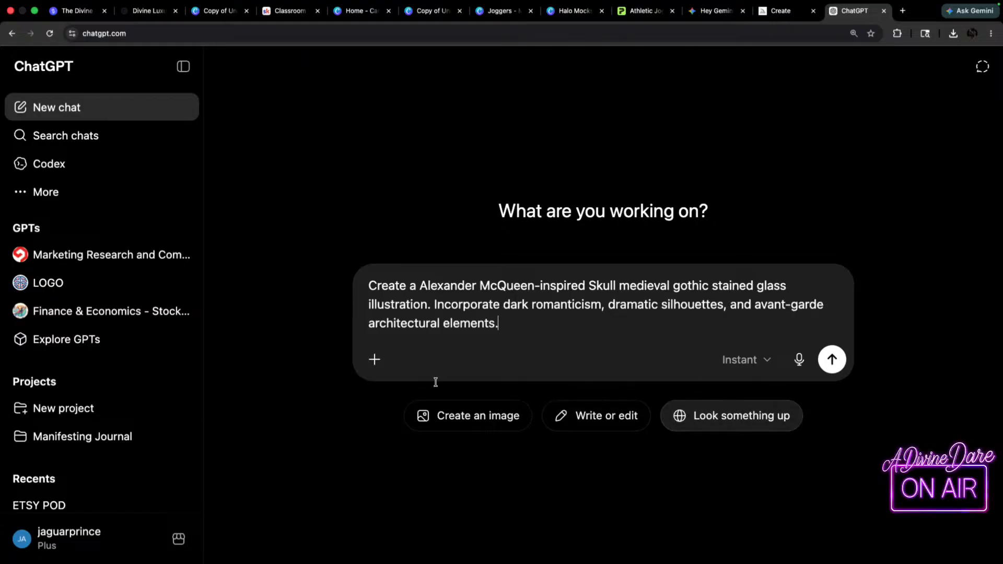
- Replace "stained glass" with "floral" in the prompt's first sentence, and place the text cursor after that sentence
text(r)
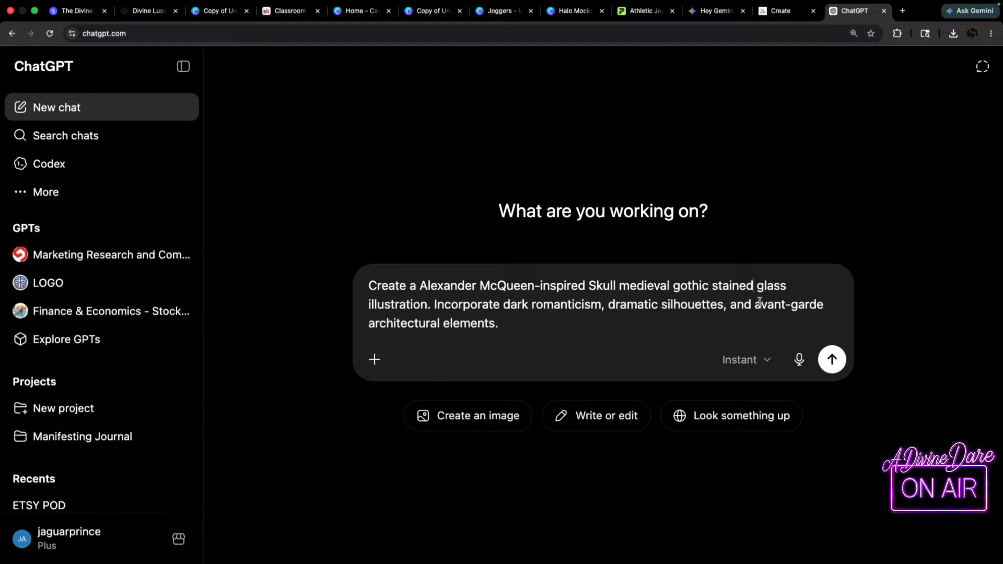
click(788, 294)
key(Delete)
key(BackSpace)
key(BackSpace)
key(BackSpace)
key(BackSpace)
key(BackSpace)
key(BackSpace)
key(BackSpace)
key(BackSpace)
key(BackSpace)
key(BackSpace)
key(BackSpace)
key(BackSpace)
key(BackSpace)
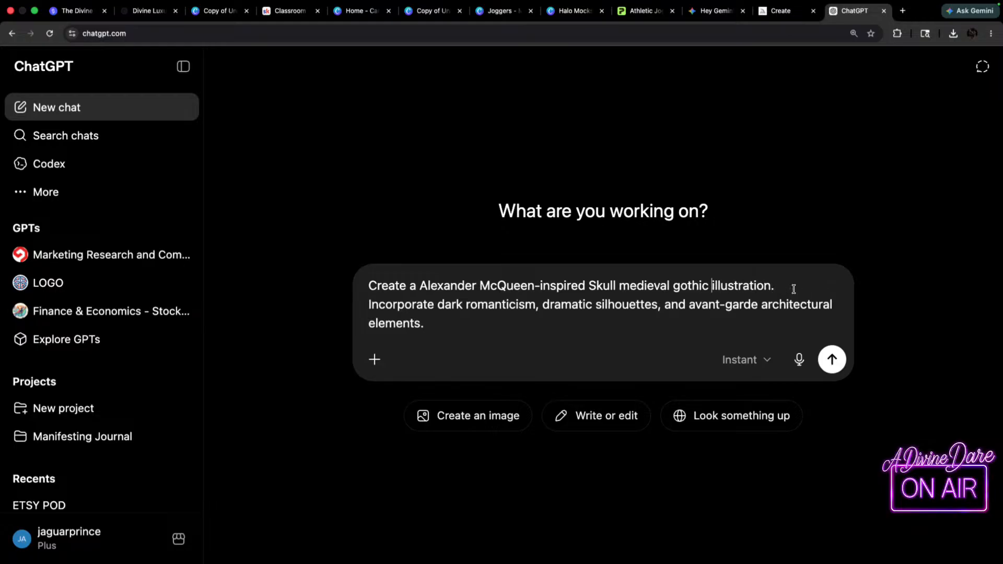
text(flor)
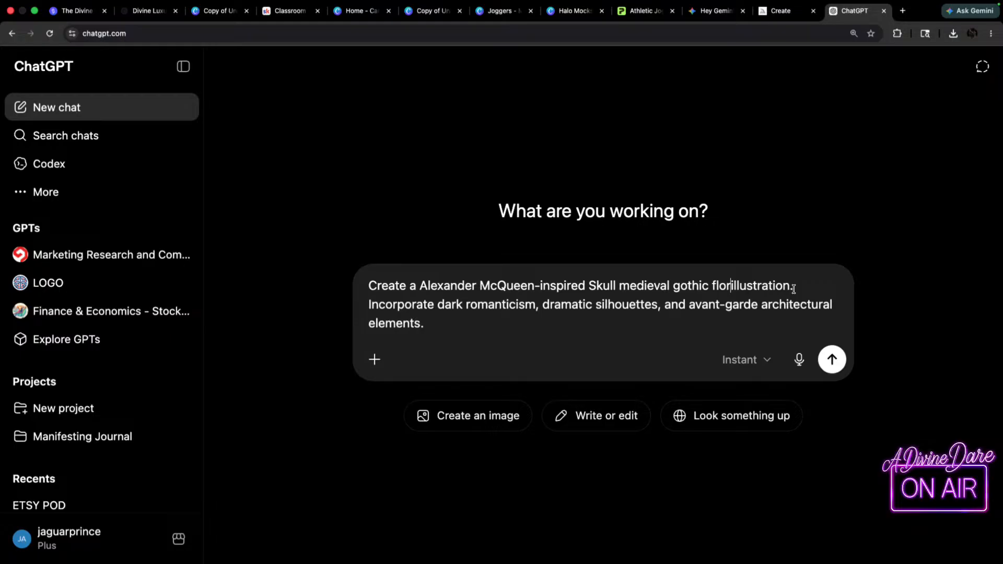
text(al)
click(821, 287)
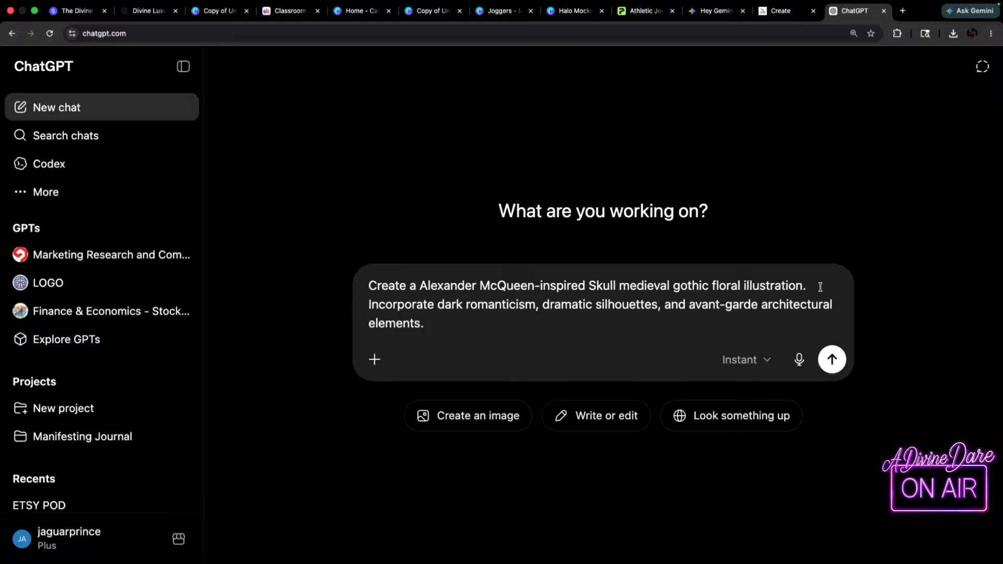
text(The bac)
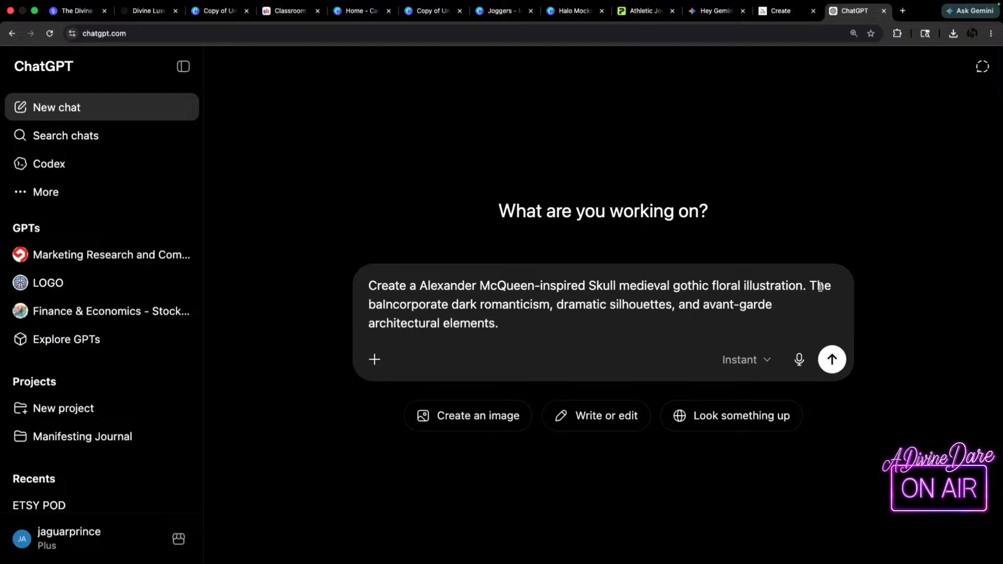
text(k )
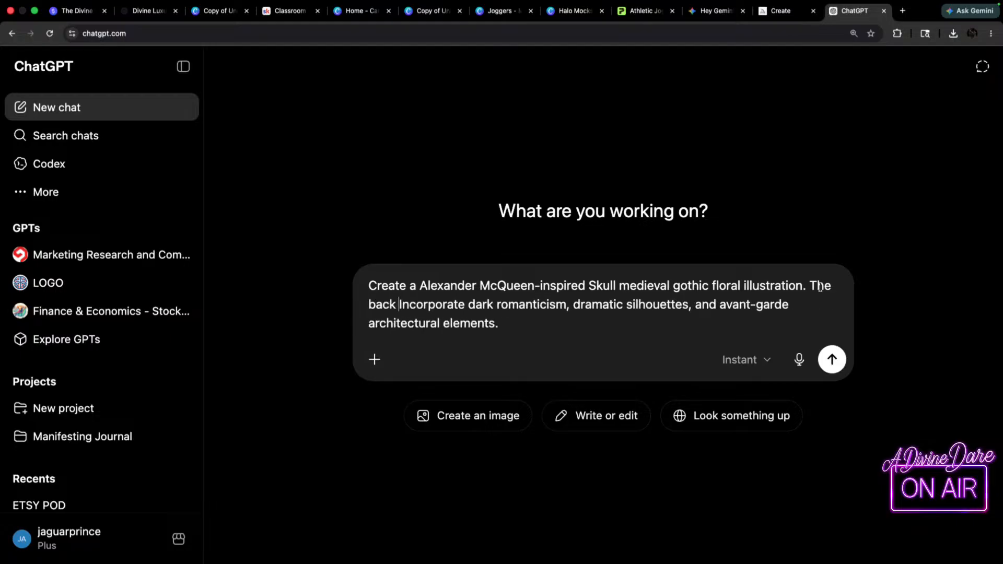
text(groune)
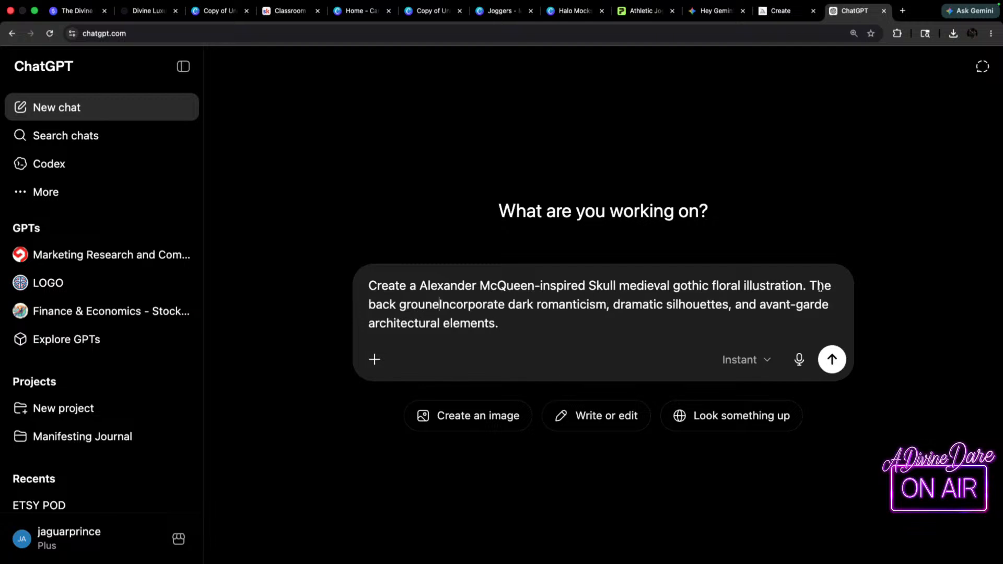
key(BackSpace)
key(BackSpace)
key(BackSpace)
key(BackSpace)
key(BackSpace)
key(BackSpace)
key(BackSpace)
key(BackSpace)
key(BackSpace)
key(BackSpace)
key(BackSpace)
key(BackSpace)
key(BackSpace)
key(BackSpace)
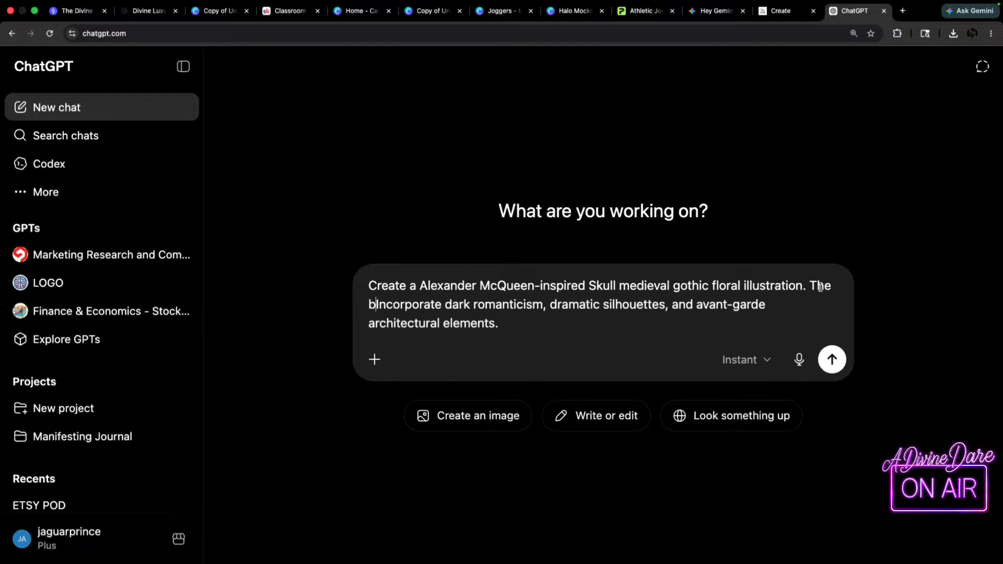
key(BackSpace)
key(BackSpace)
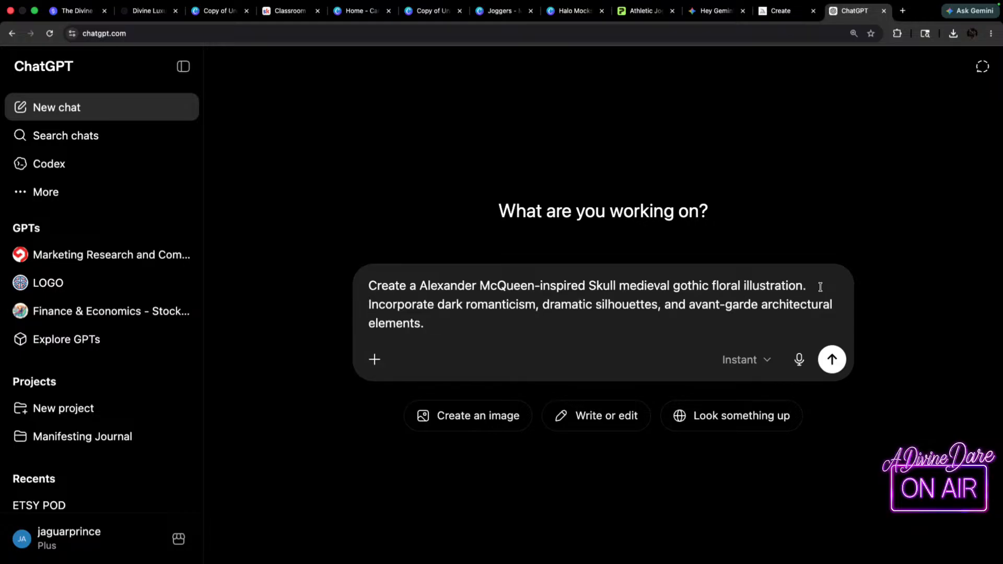
- Dictate "There are rich, tropical," after the prompt's first sentence, using "flowers" in place of "florals, and"
key(F5)
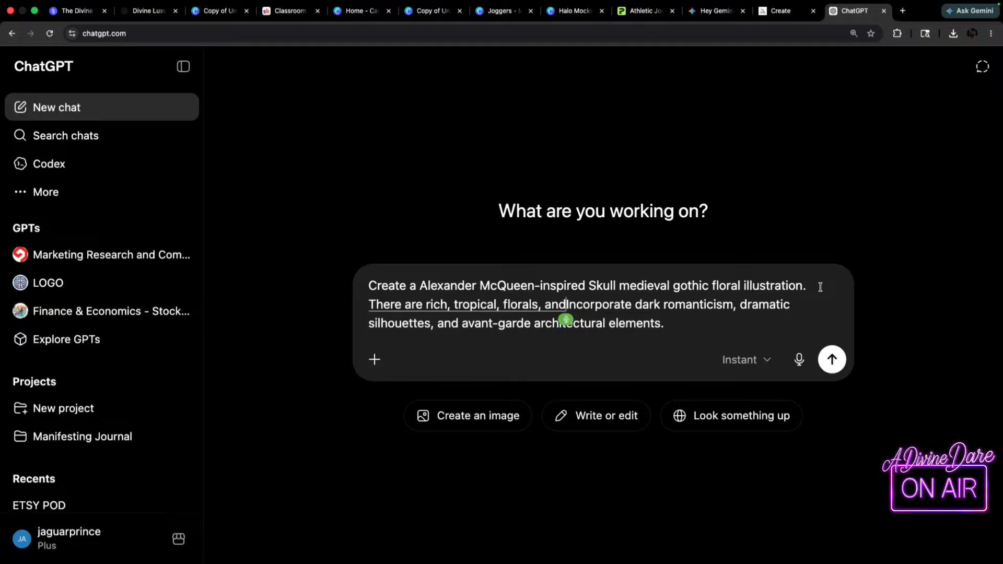
key(BackSpace)
key(BackSpace)
key(BackSpace)
key(BackSpace)
key(BackSpace)
key(BackSpace)
key(BackSpace)
key(BackSpace)
key(BackSpace)
key(BackSpace)
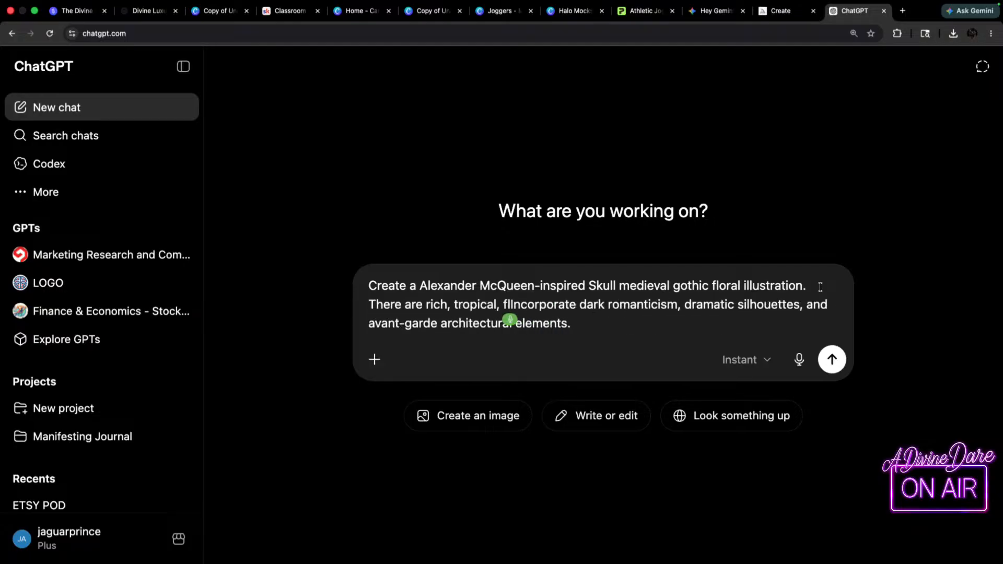
key(BackSpace)
key(BackSpace)
key(BackSpace)
key(BackSpace)
key(BackSpace)
key(BackSpace)
key(BackSpace)
key(BackSpace)
key(BackSpace)
key(BackSpace)
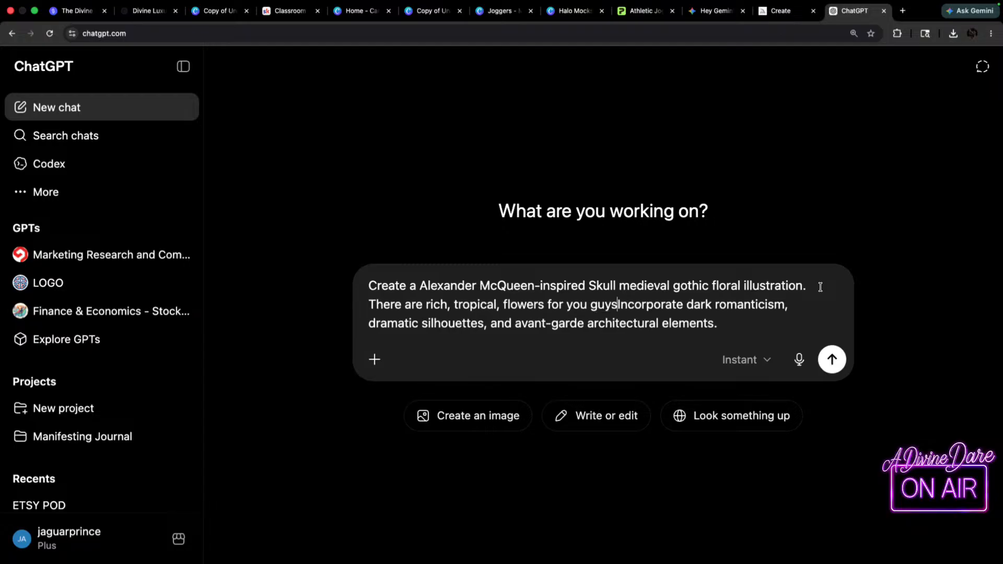
- Delete the stray words "for you guys" after "flowers" in the prompt's second sentence
key(BackSpace)
key(BackSpace)
key(BackSpace)
key(BackSpace)
key(BackSpace)
key(BackSpace)
key(BackSpace)
key(BackSpace)
key(BackSpace)
key(BackSpace)
key(BackSpace)
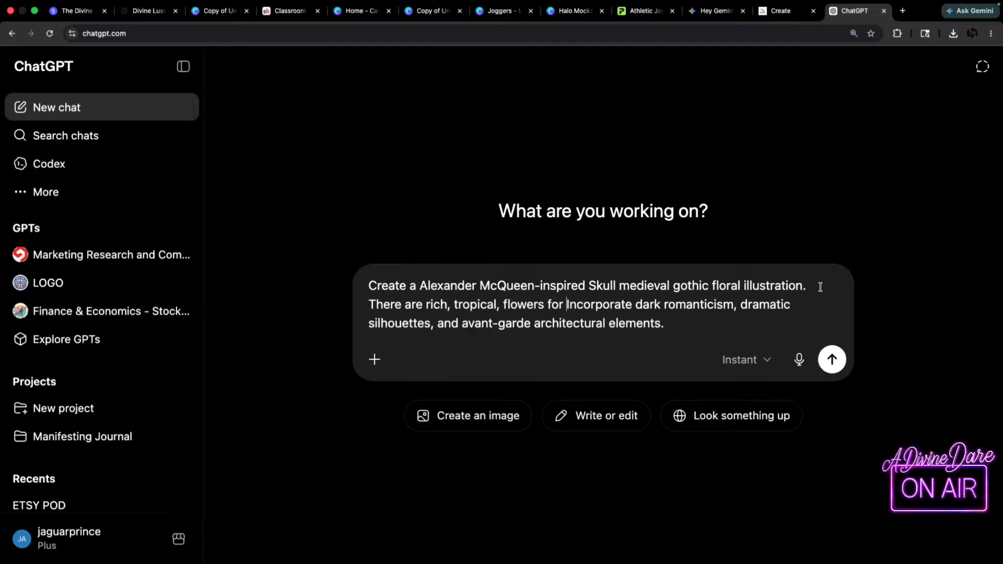
key(BackSpace)
key(BackSpace)
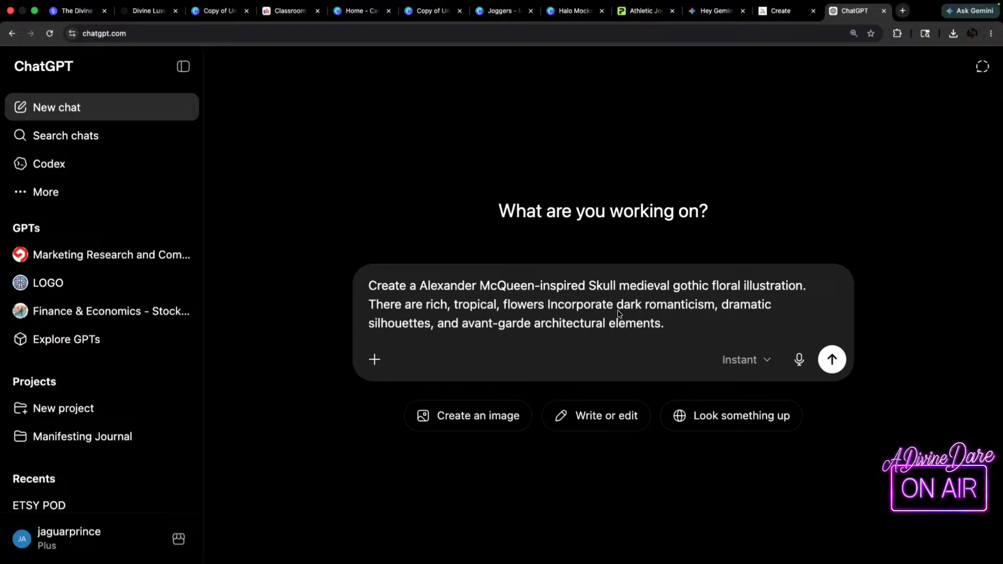
- Search Google for "the tech words for leaves" in a new browser tab, skim the results, and close that tab to return to ChatGPT
click(904, 12)
click(477, 214)
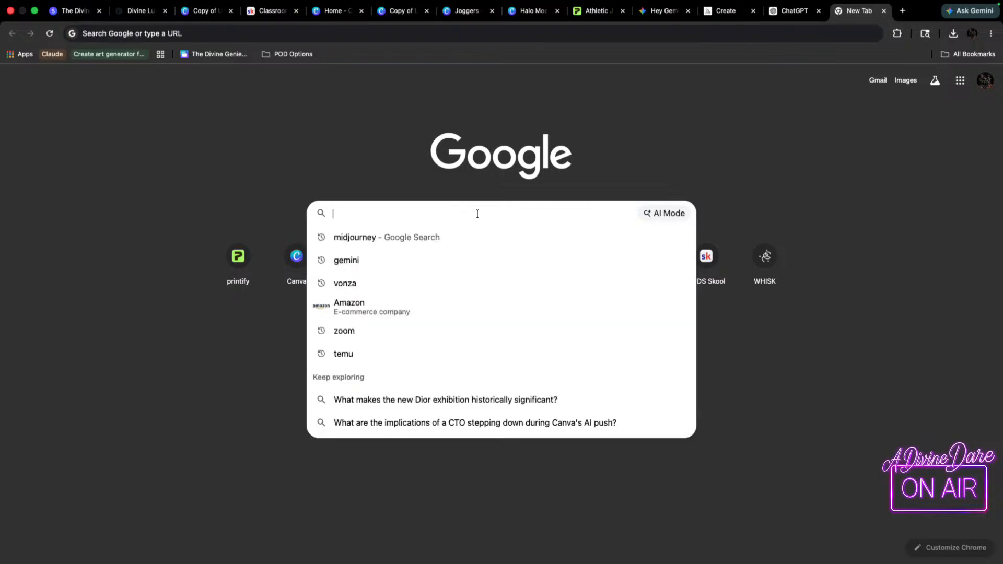
text(the tech w)
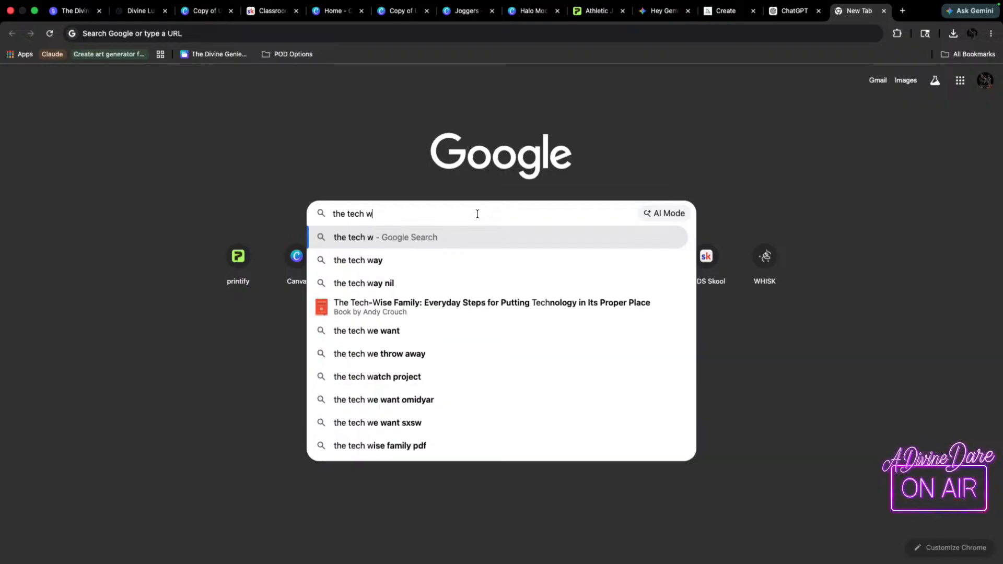
text(ords)
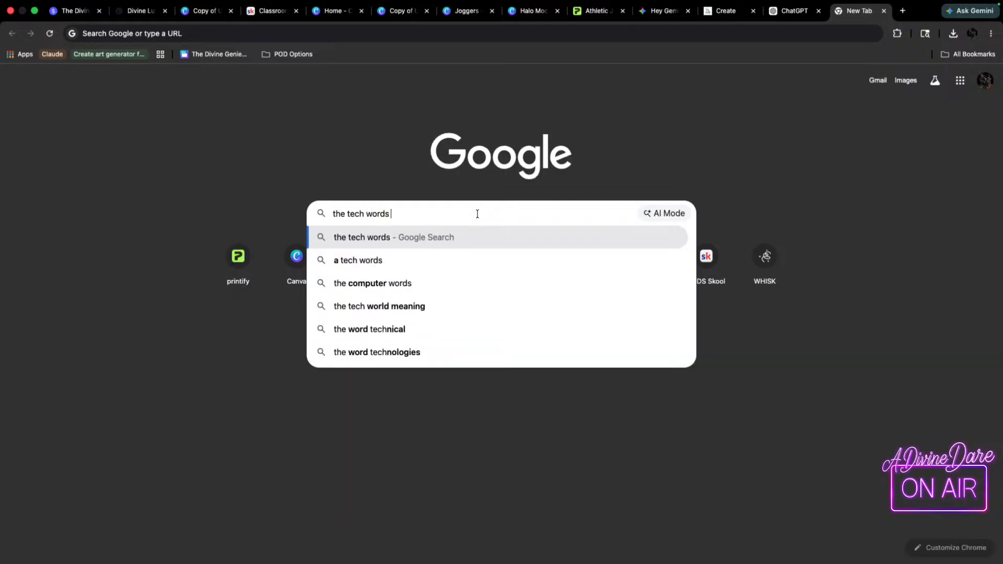
text( for)
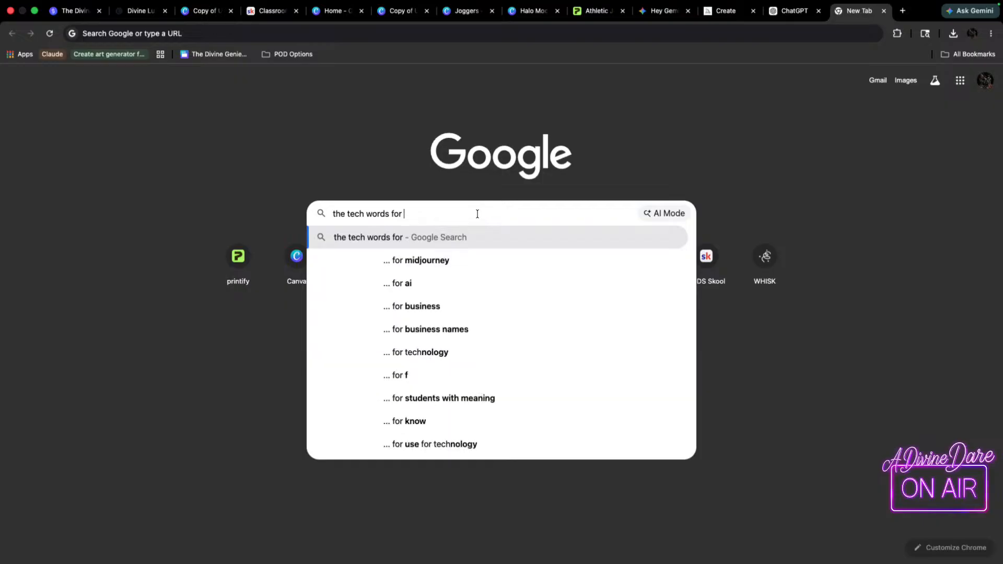
text( leaves)
key(Return)
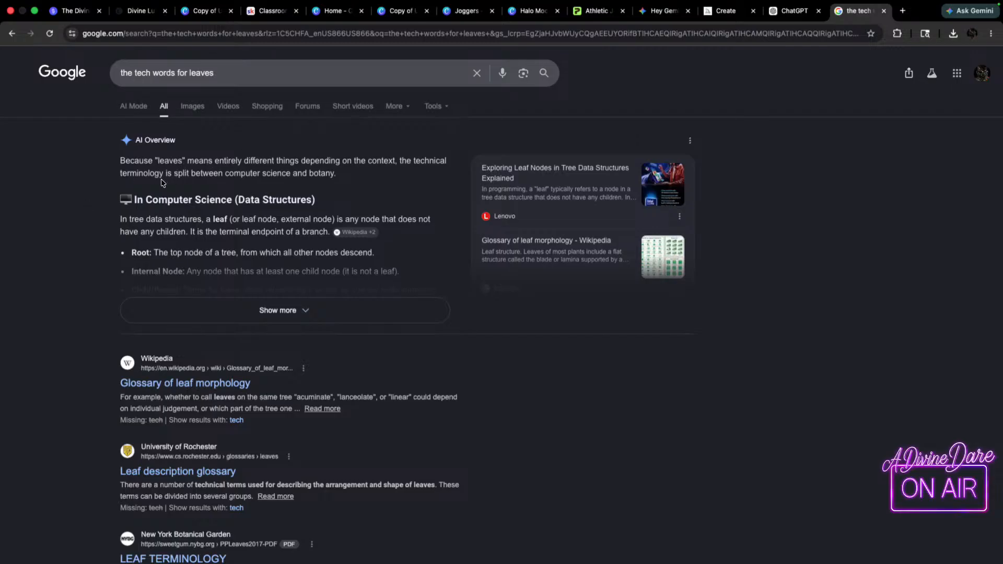
scroll(191, 387, down, 5)
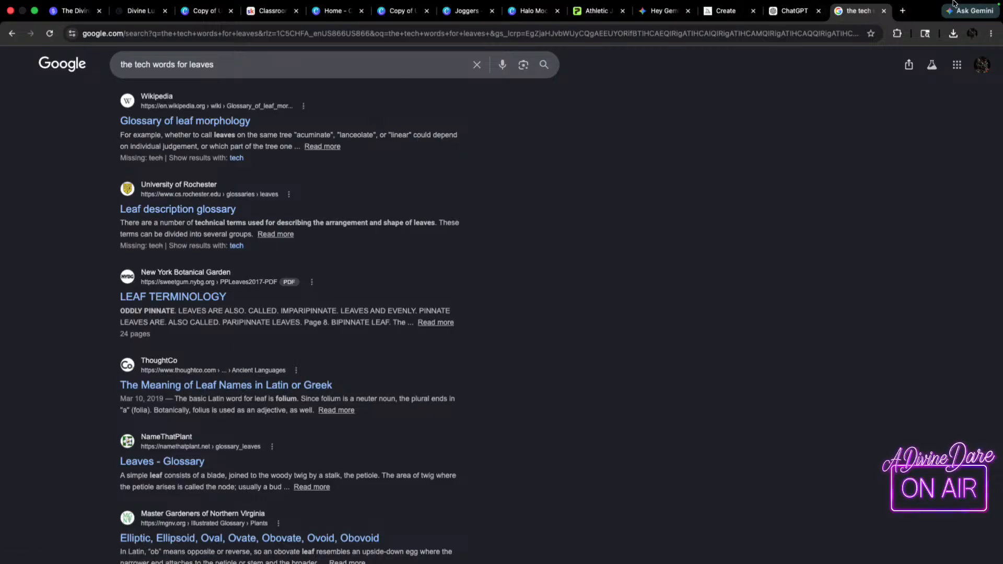
click(797, 11)
click(884, 11)
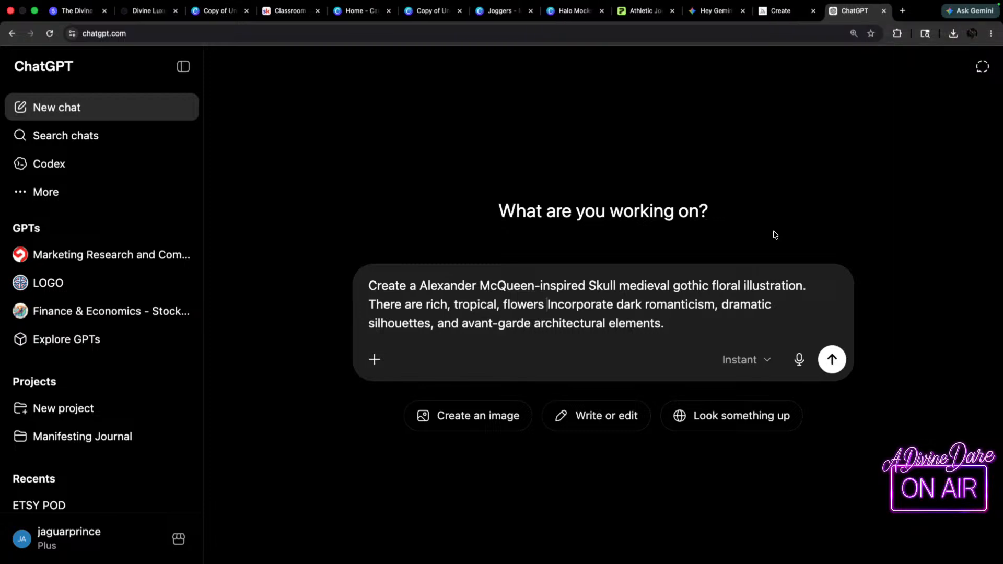
- Complete the prompt's second sentence by adding "and foliage." after "flowers"
click(543, 309)
text(and )
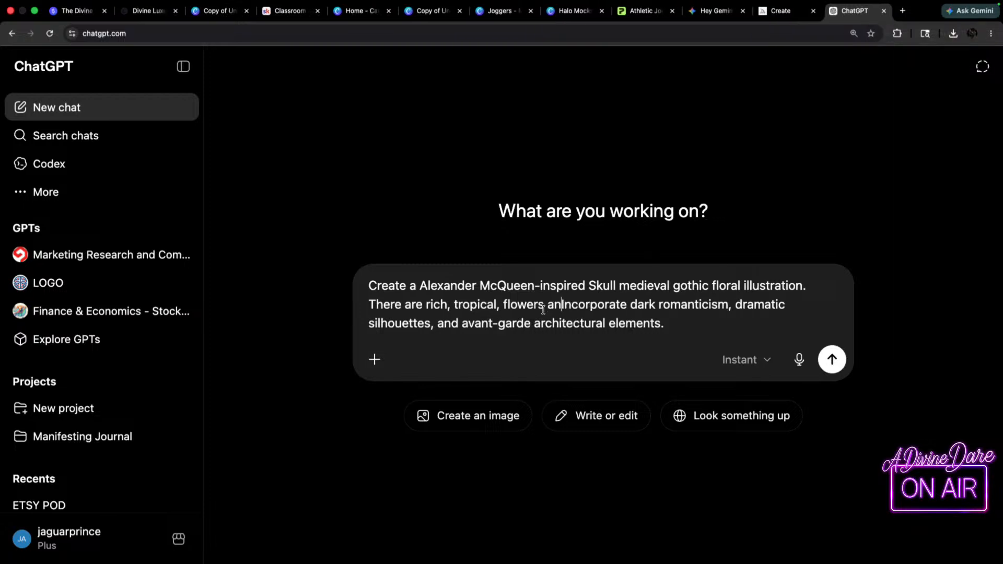
text(ally)
key(BackSpace)
key(BackSpace)
key(BackSpace)
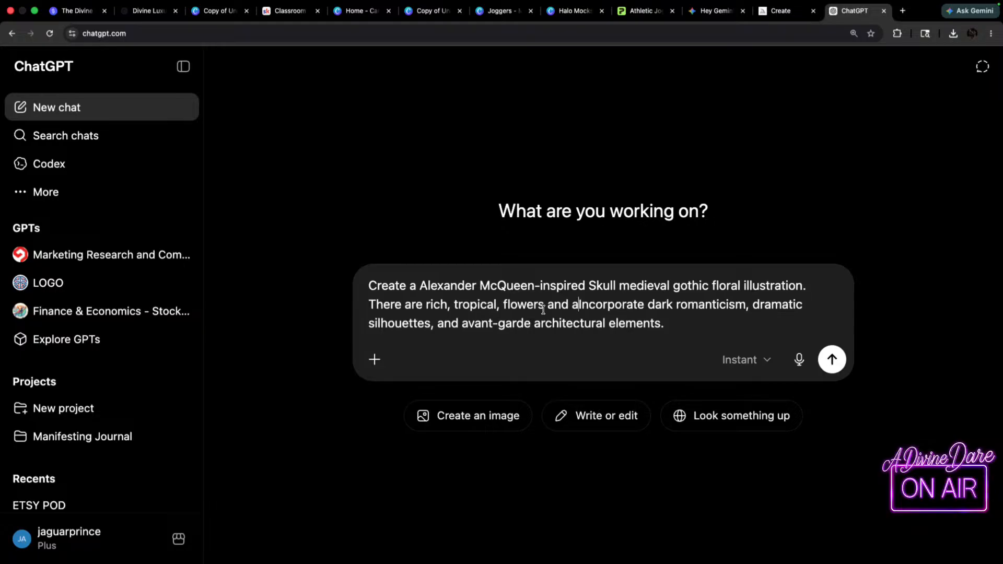
key(BackSpace)
text(f)
text(oliage)
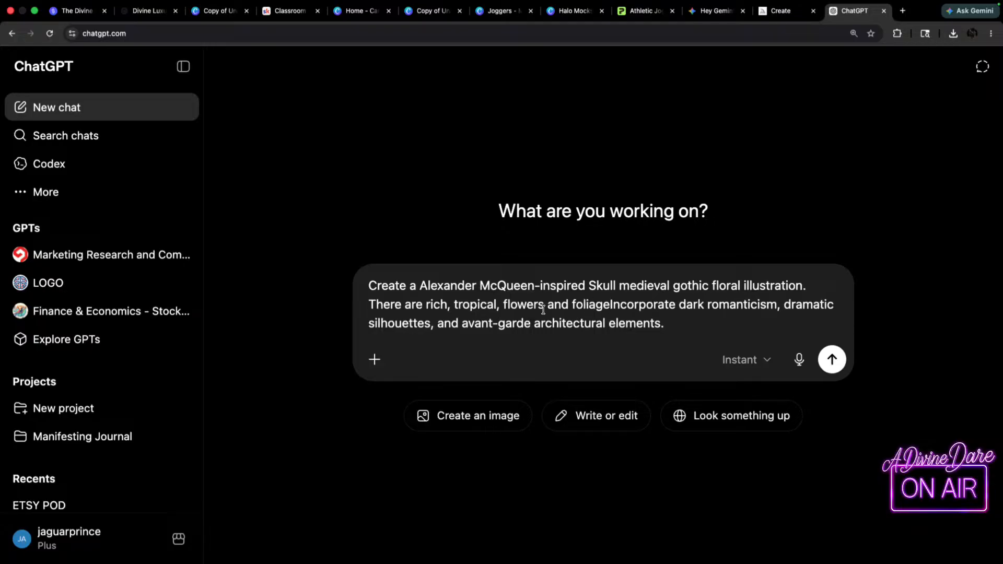
text(.)
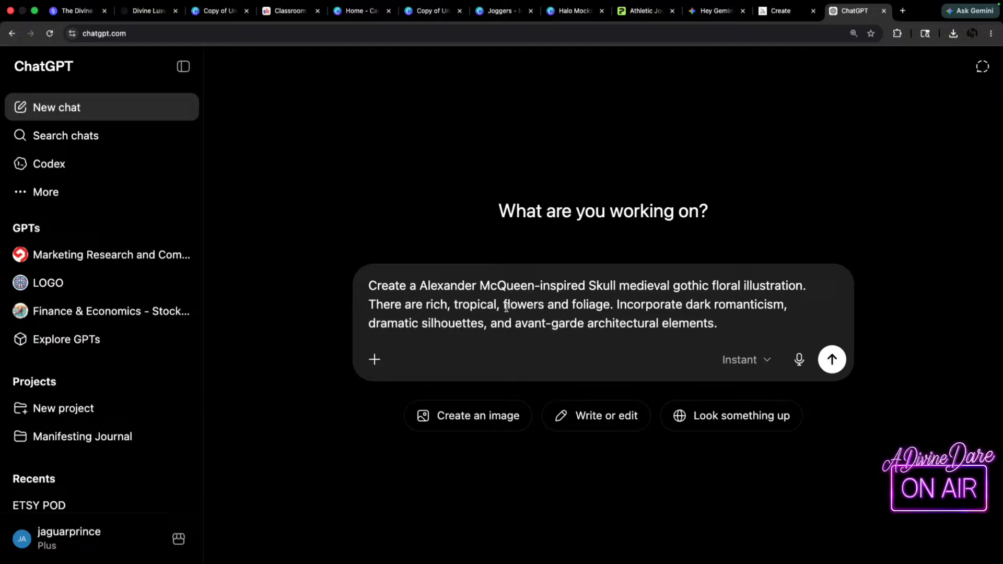
- Extend the prompt's sentence about rich tropical flowers and foliage with "on a blackground."
click(610, 309)
key(BackSpace)
key(BackSpace)
text(on a )
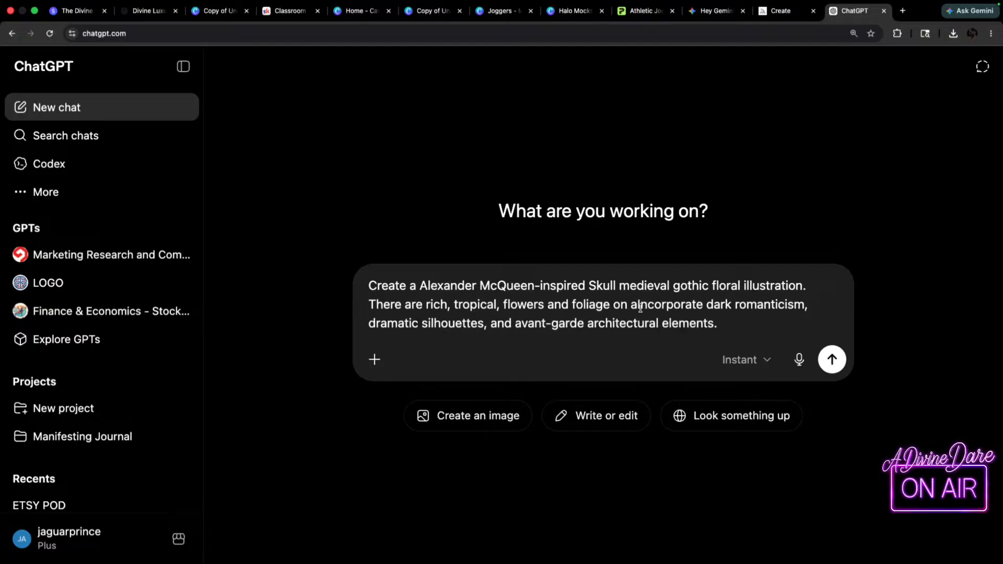
text(black g)
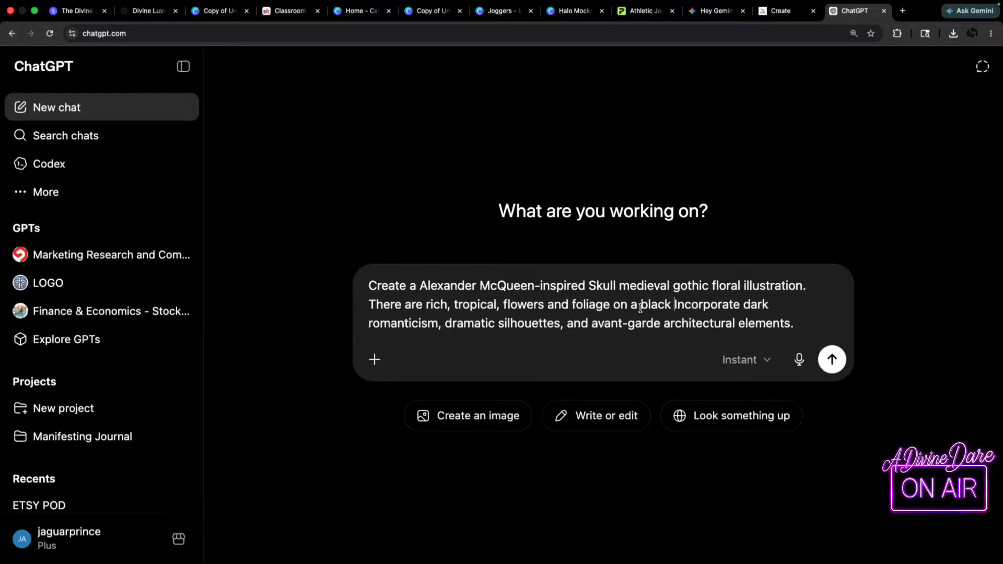
key(BackSpace)
key(BackSpace)
text(groudn)
key(BackSpace)
key(BackSpace)
text(nd.)
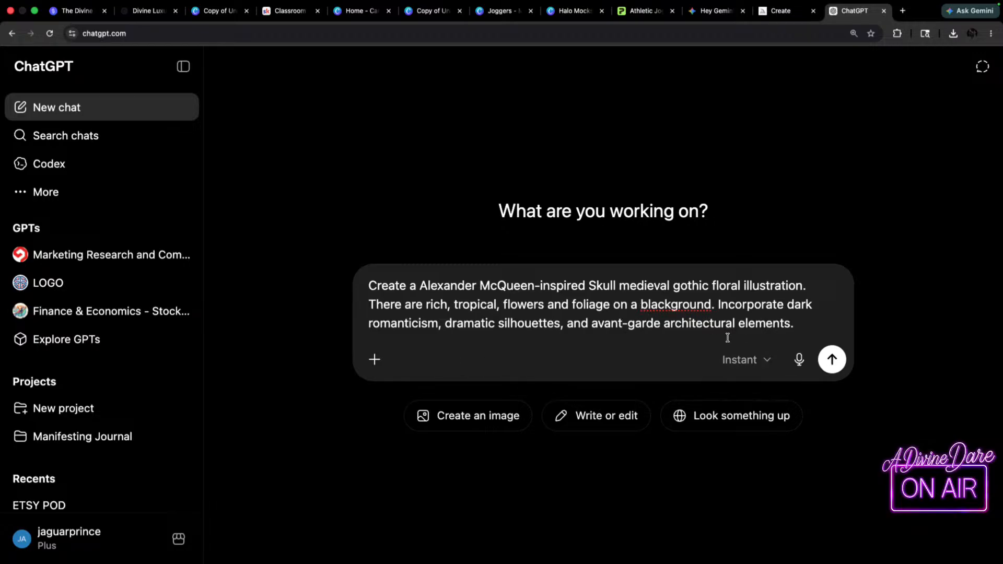
- Replace the avant-garde architectural elements phrase with "This image will be used as a textile to create POD clothing" and submit the prompt
drag(792, 325, 565, 324)
key(BackSpace)
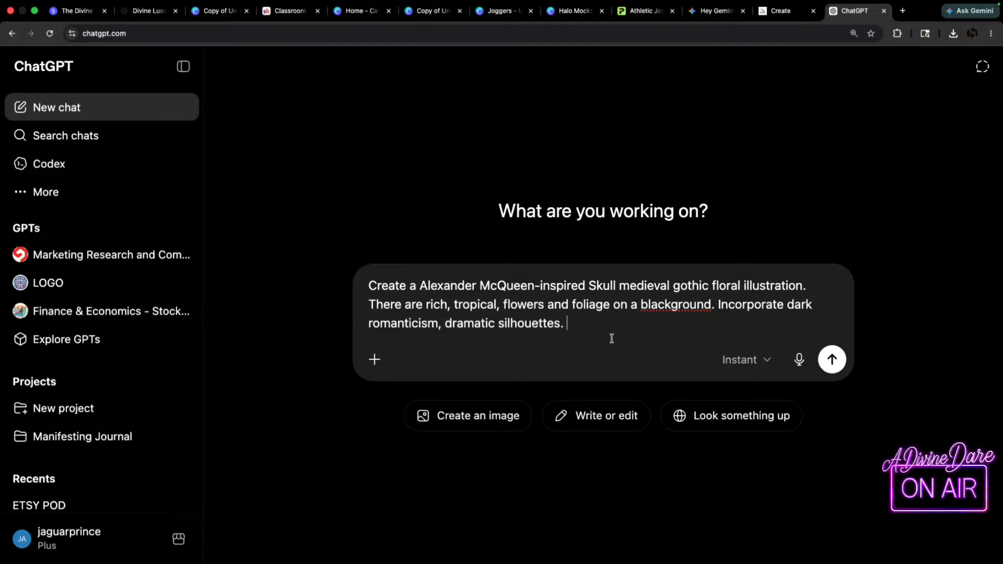
key(F5)
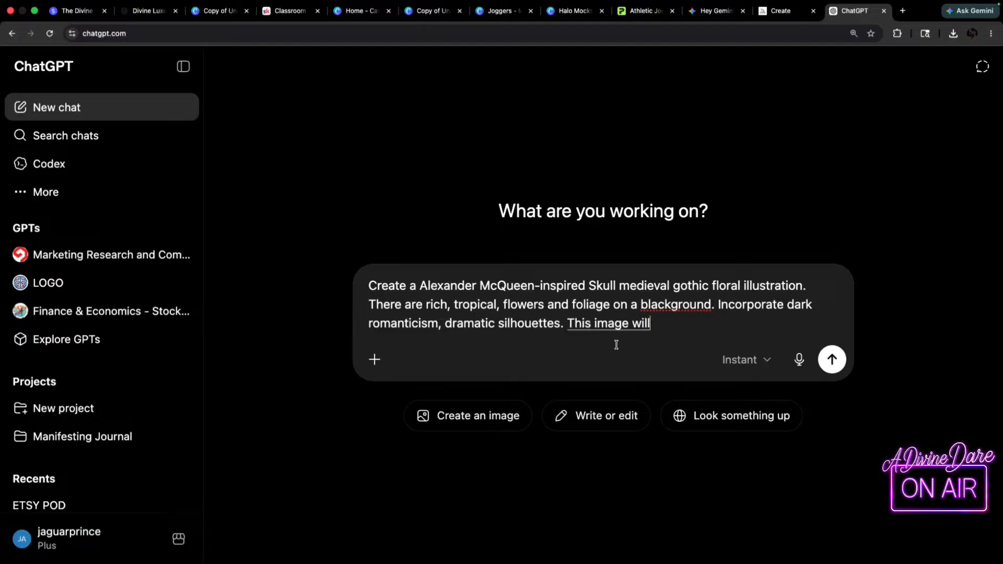
key(BackSpace)
key(BackSpace)
key(BackSpace)
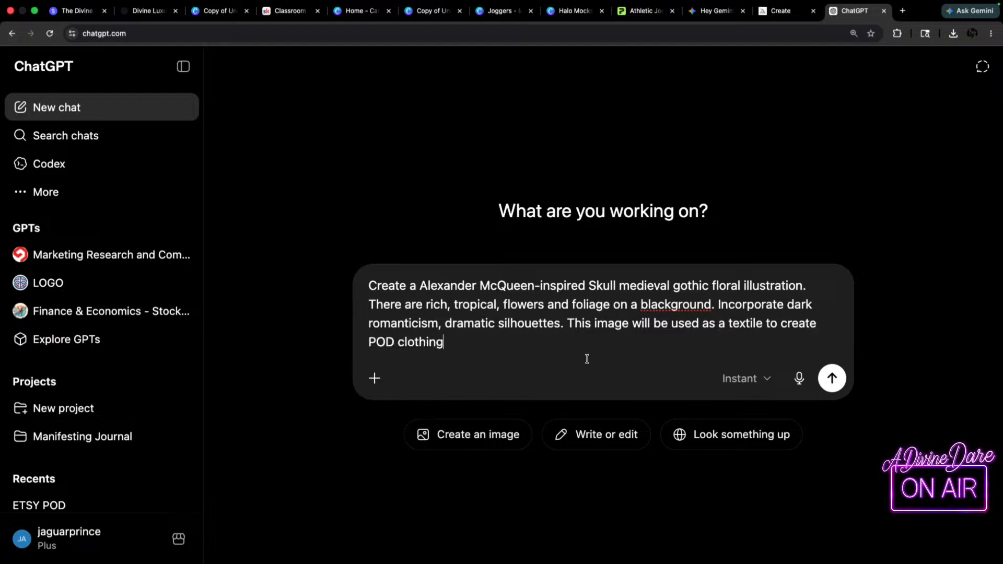
click(832, 378)
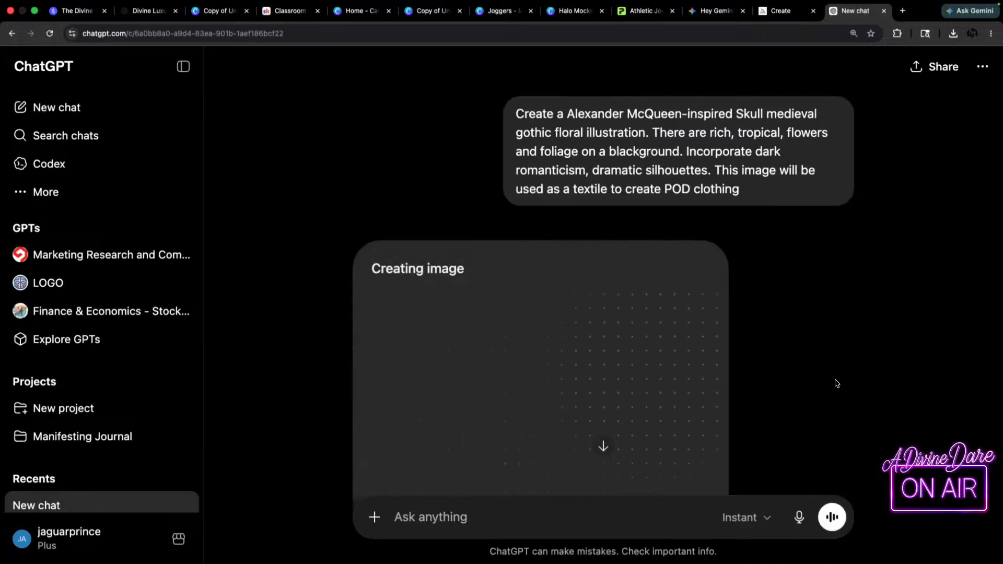
- Send "I absolutely love this print. It's amazing. Can you put multiple skulls inside of this print in different positions please"
scroll(704, 328, down, 2)
scroll(704, 328, down, 1)
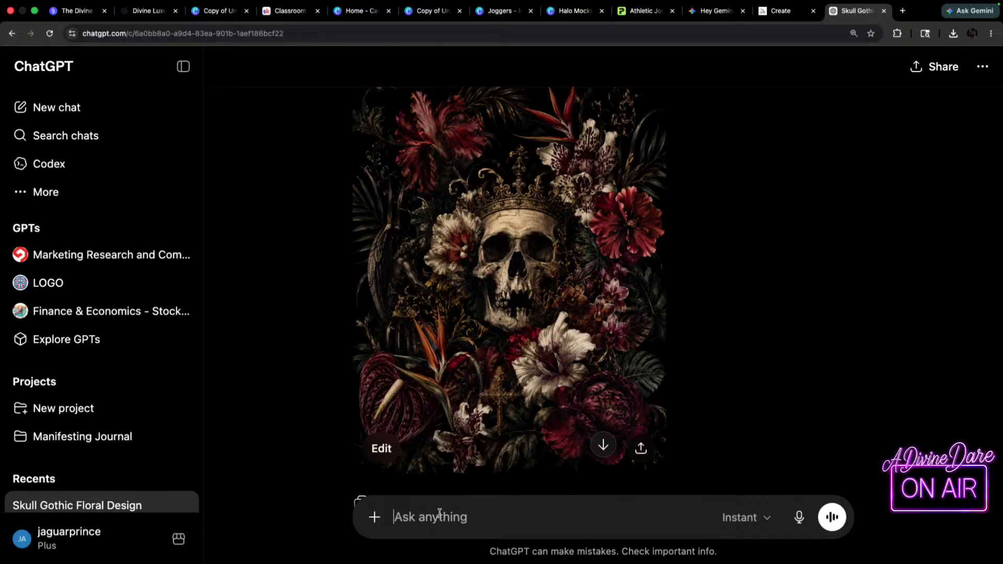
key(F5)
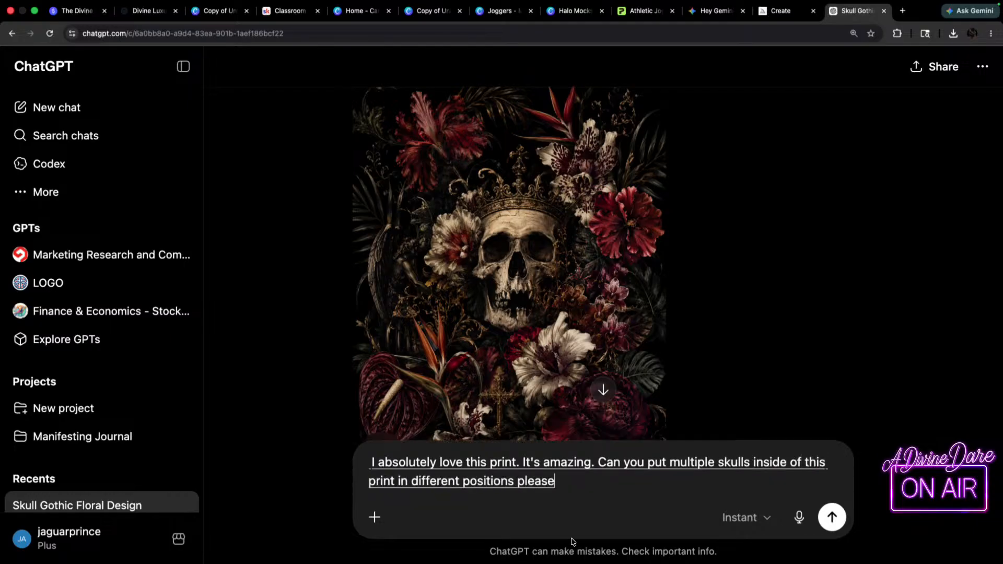
click(837, 524)
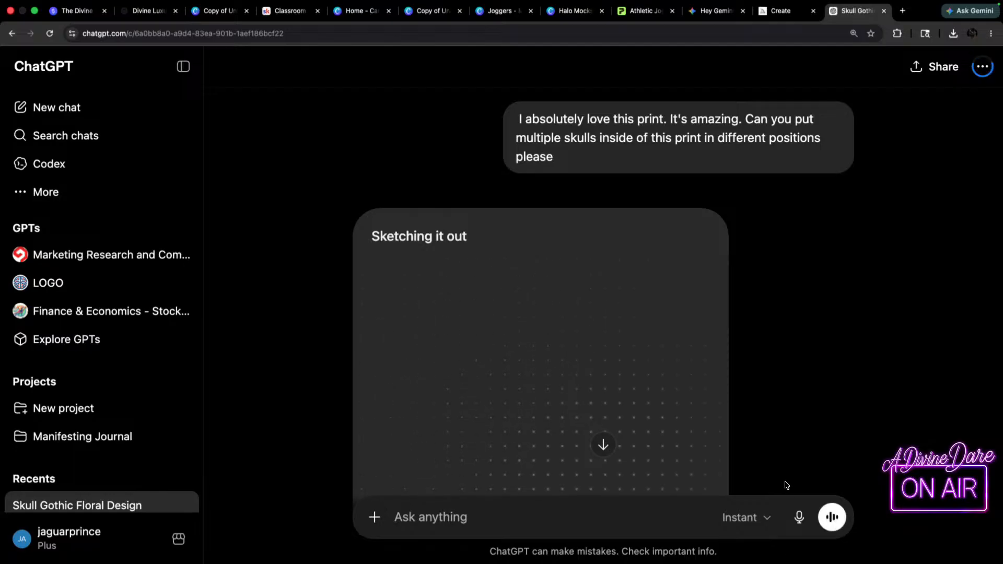
- Draft "OK. I really like this. Can you make the colors of the flowers a little bit brighter please and the greens just a little bit richer"
scroll(735, 425, down, 3)
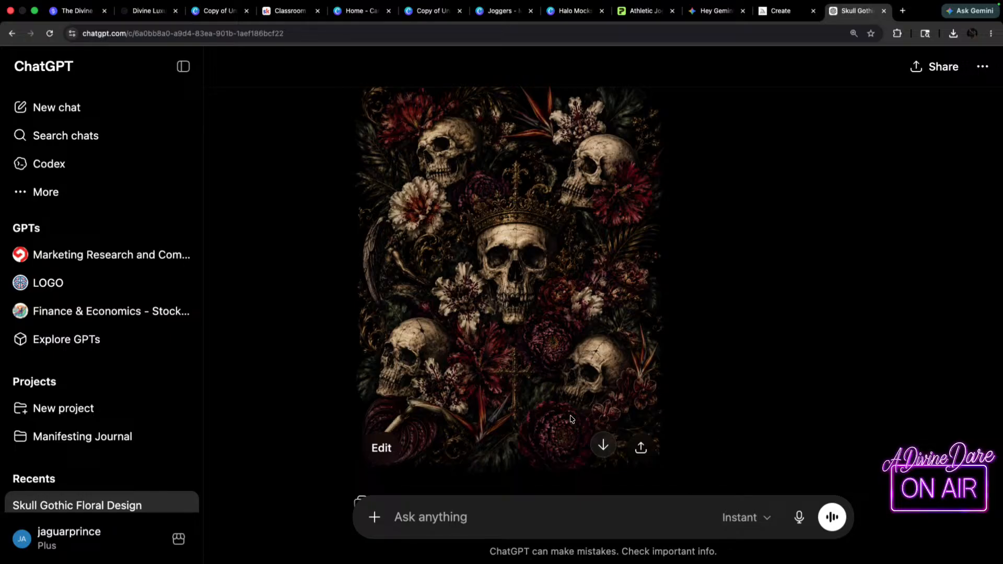
click(397, 518)
text(OK)
text(. I really like this Kahanu)
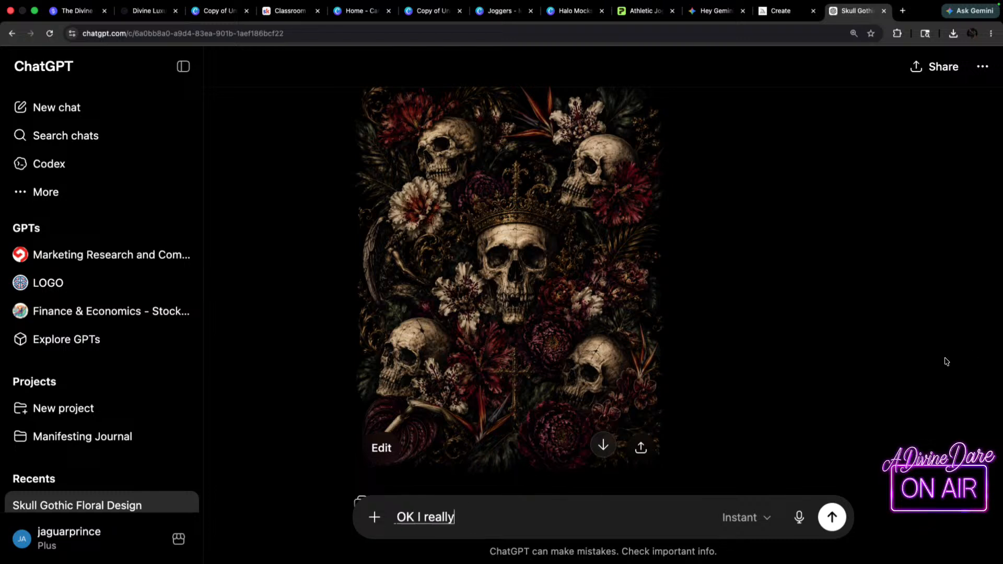
key(BackSpace)
key(BackSpace)
key(BackSpace)
key(BackSpace)
key(BackSpace)
key(BackSpace)
key(BackSpace)
text(. Can you make)
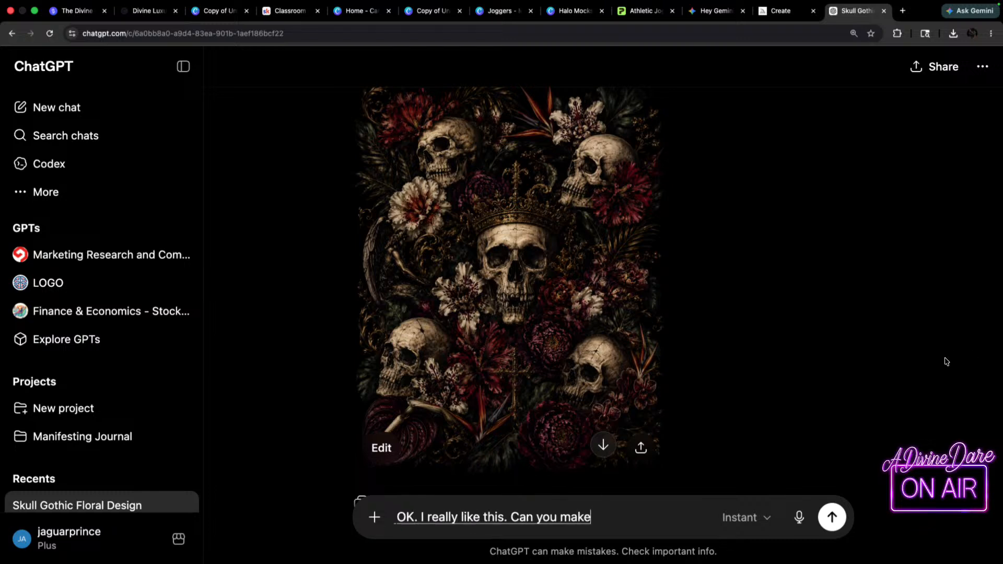
text( the colors of the?)
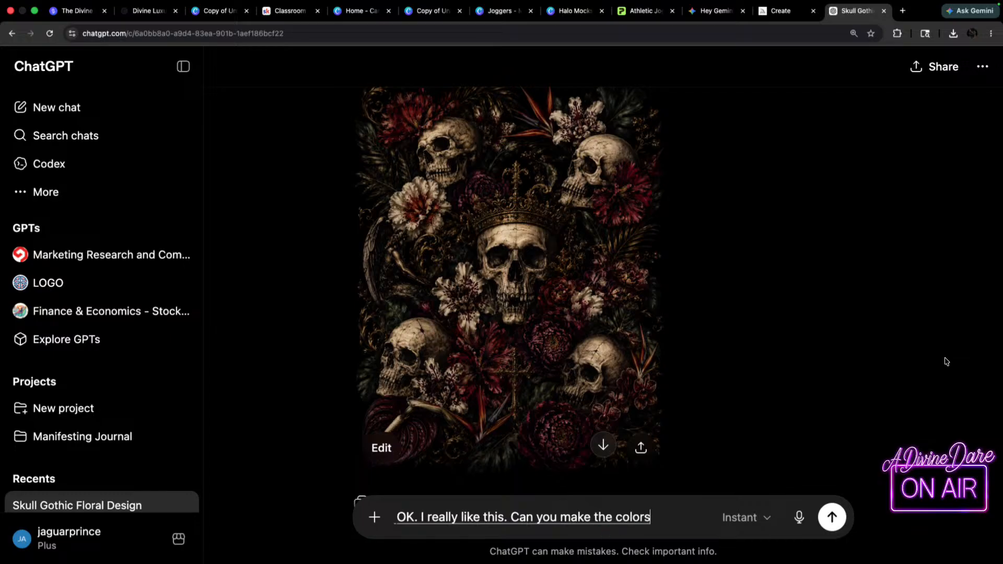
key(BackSpace)
text(of the?)
key(BackSpace)
text(flowers)
text( a little bit brighter please)
text( and the greens just a)
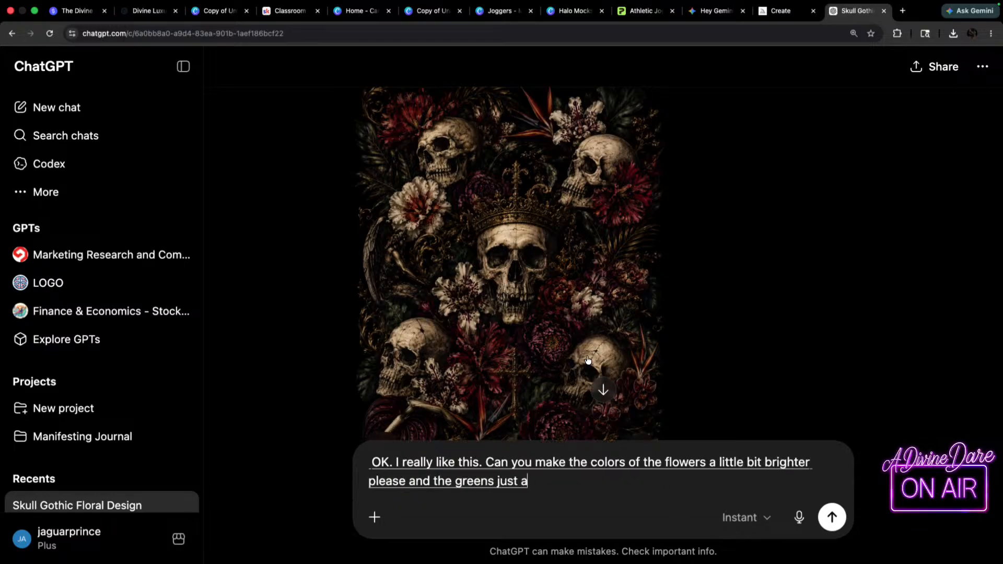
text( little bit richer I don't know.)
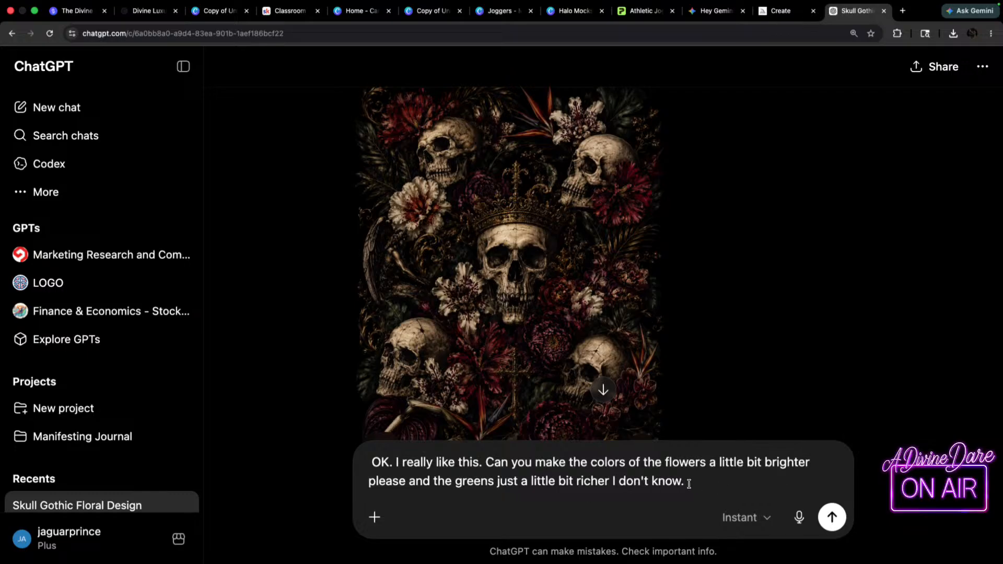
- Cut everything after "a little bit brighter" from the drafted message and send it
key(BackSpace)
key(BackSpace)
key(BackSpace)
key(BackSpace)
key(BackSpace)
key(BackSpace)
key(BackSpace)
key(BackSpace)
key(BackSpace)
key(BackSpace)
key(BackSpace)
key(BackSpace)
key(BackSpace)
key(BackSpace)
key(BackSpace)
key(BackSpace)
key(BackSpace)
key(BackSpace)
key(BackSpace)
key(BackSpace)
key(BackSpace)
key(BackSpace)
key(BackSpace)
key(BackSpace)
key(BackSpace)
key(BackSpace)
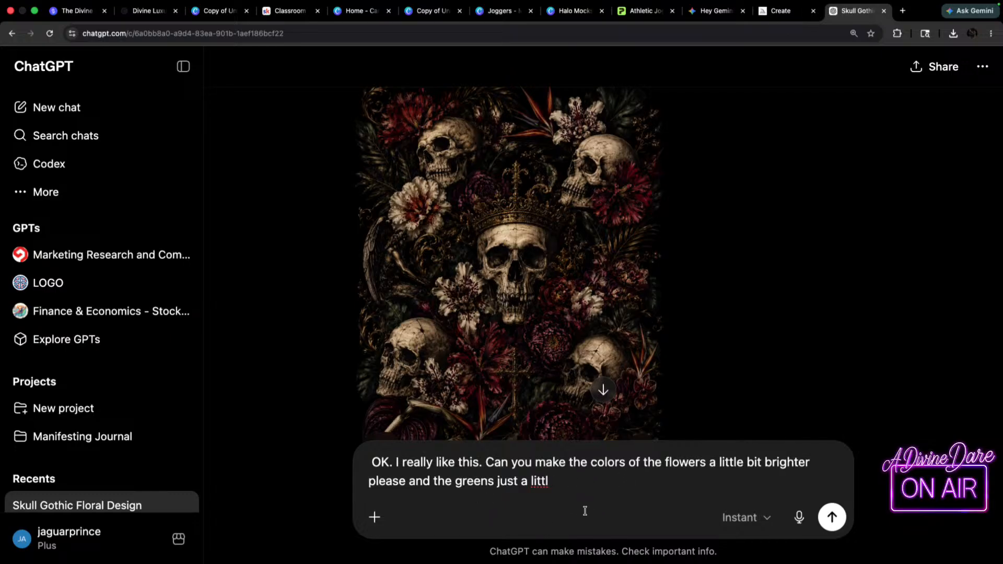
key(BackSpace)
key(BackSpace)
key(BackSpace)
key(BackSpace)
key(BackSpace)
key(BackSpace)
key(BackSpace)
key(BackSpace)
key(BackSpace)
key(BackSpace)
key(BackSpace)
key(BackSpace)
key(BackSpace)
key(BackSpace)
key(BackSpace)
key(BackSpace)
key(BackSpace)
key(BackSpace)
key(BackSpace)
key(BackSpace)
key(BackSpace)
key(BackSpace)
key(BackSpace)
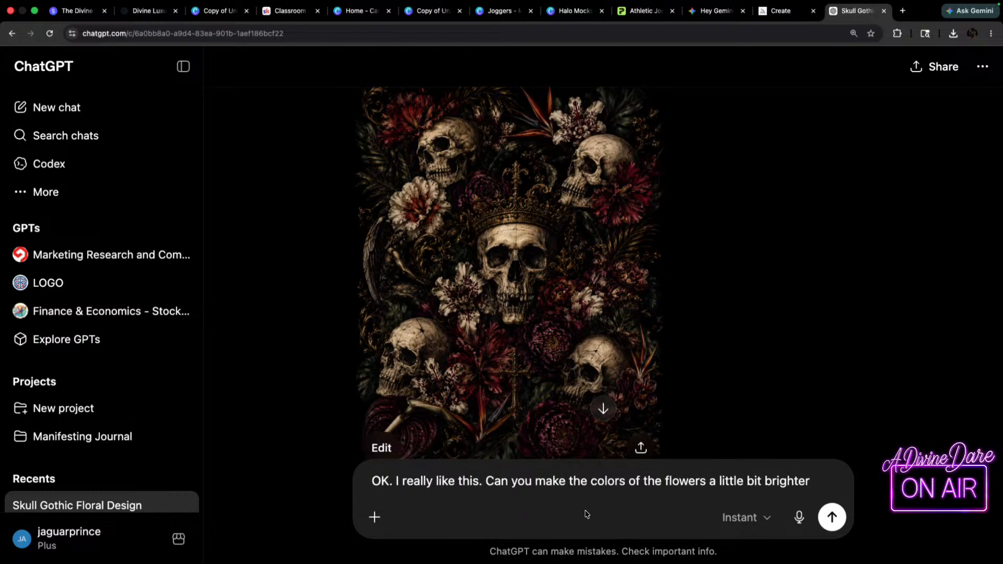
key(Return)
- Open the dark multi-skull print full size, download it, and return to the conversation
scroll(651, 470, up, 5)
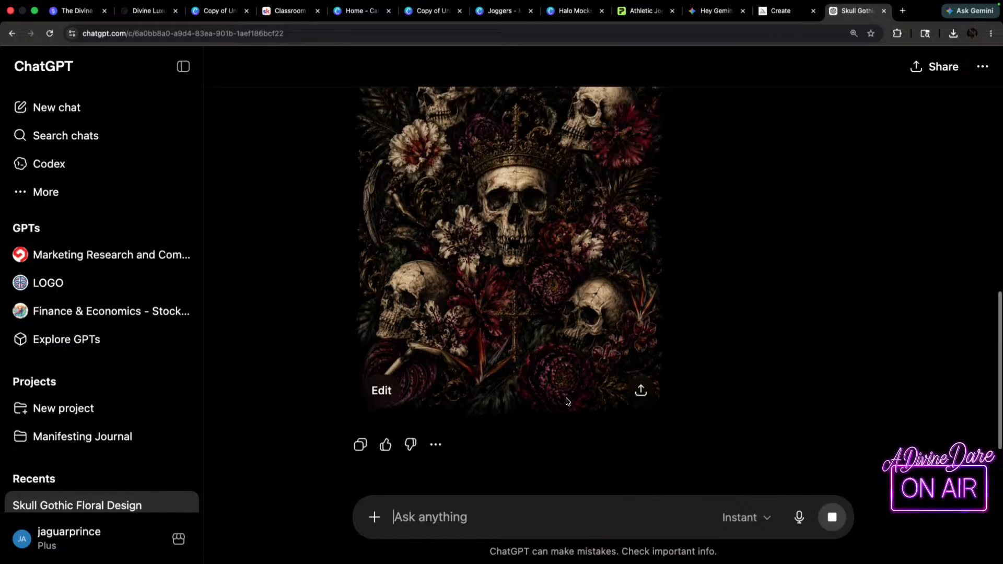
scroll(531, 278, down, 10)
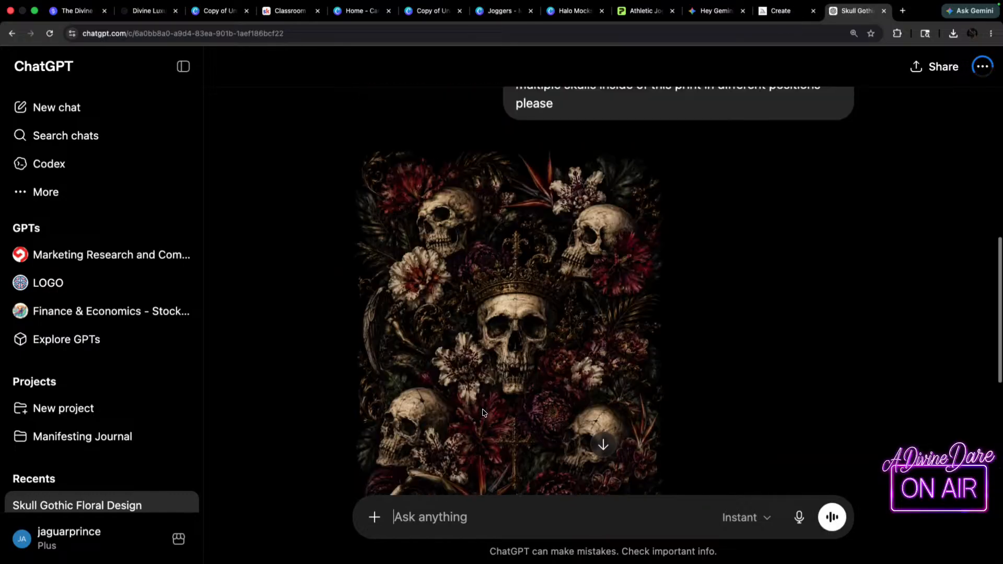
click(517, 320)
click(938, 73)
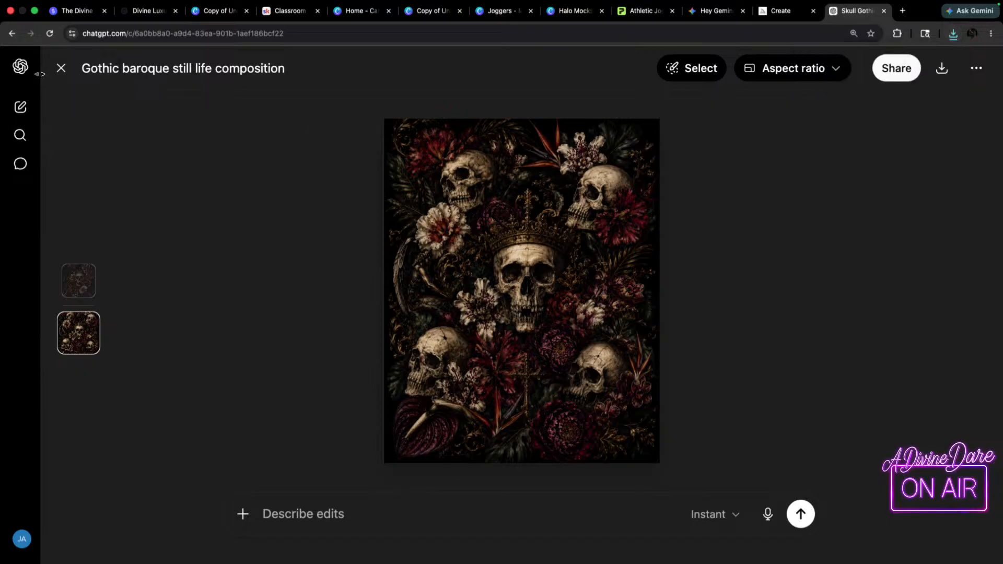
click(62, 68)
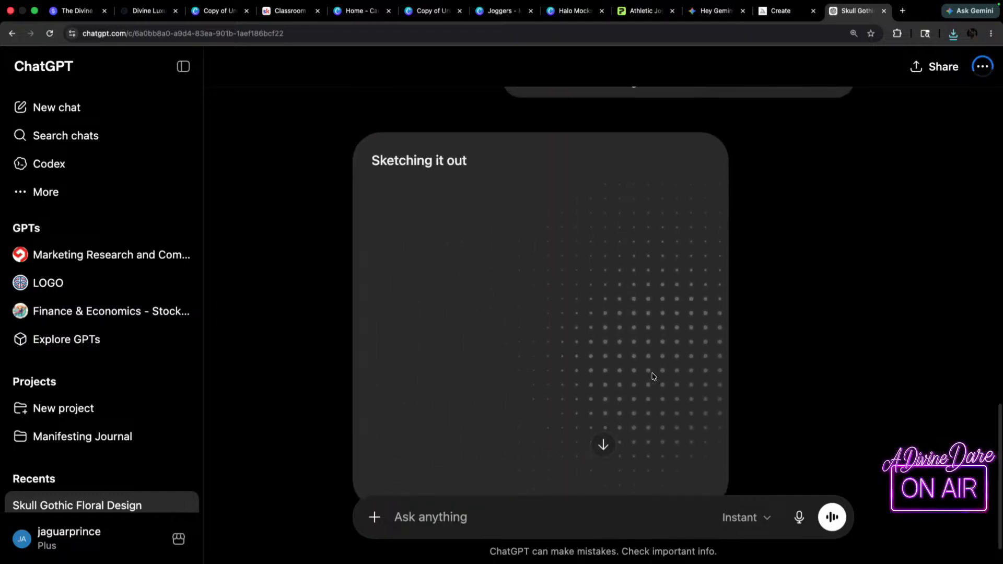
- Rate the brighter print as a bad response and dismiss the feedback form without submitting it
scroll(720, 309, down, 1)
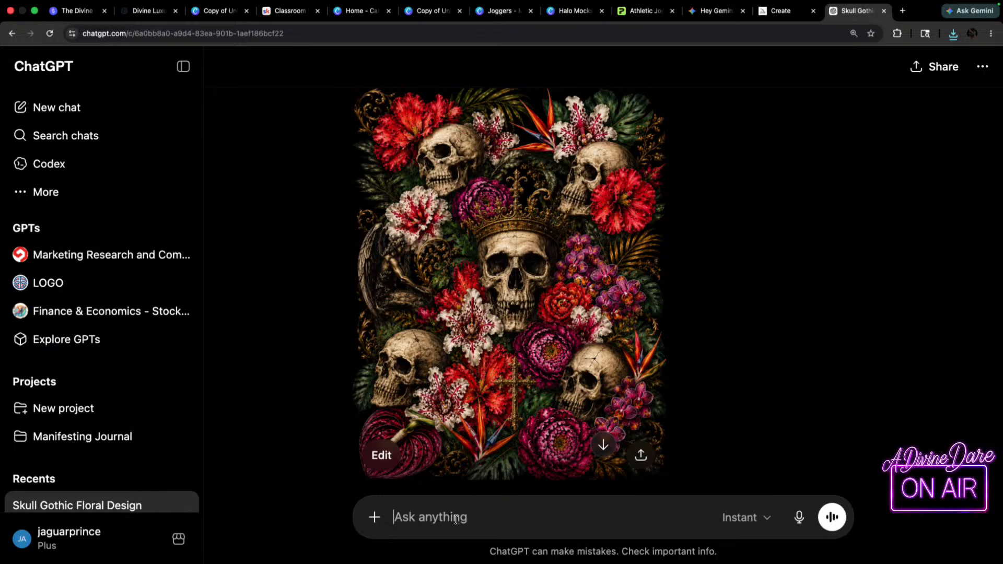
scroll(403, 418, down, 2)
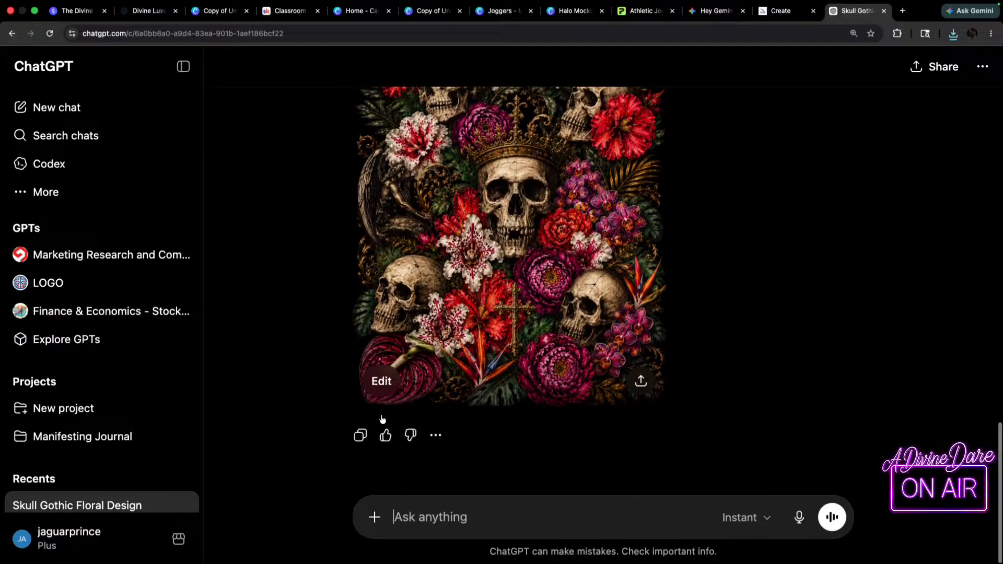
click(406, 437)
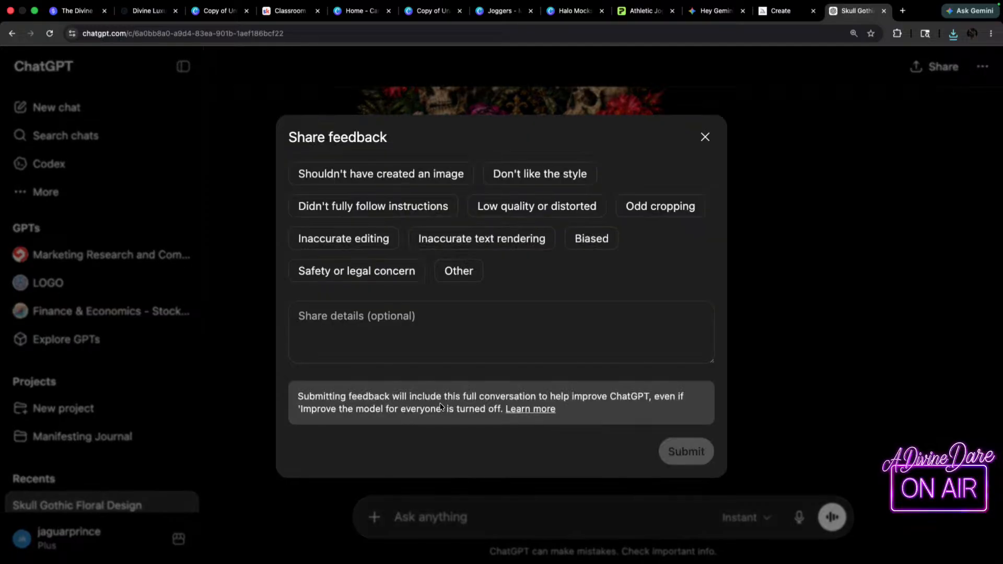
click(555, 175)
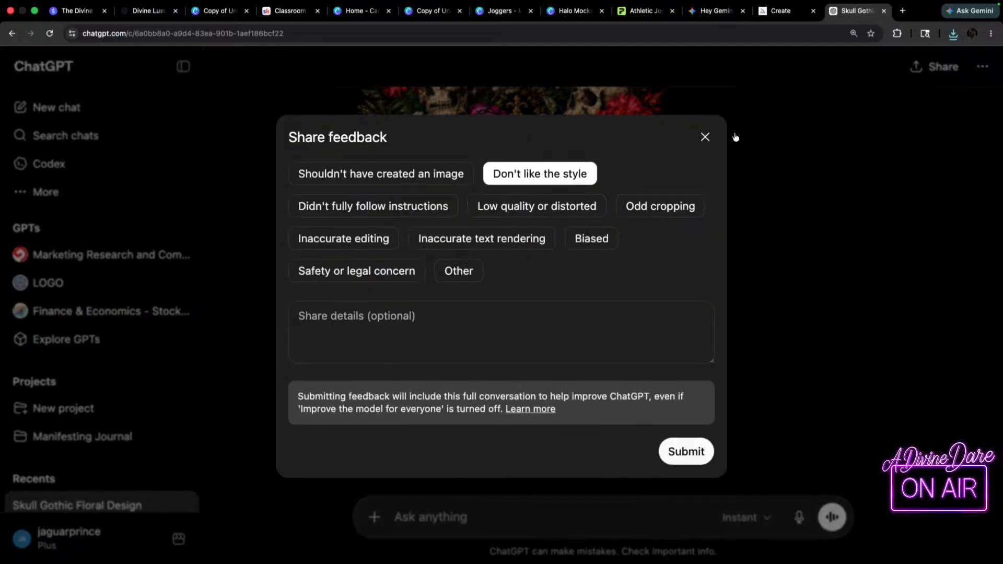
click(697, 138)
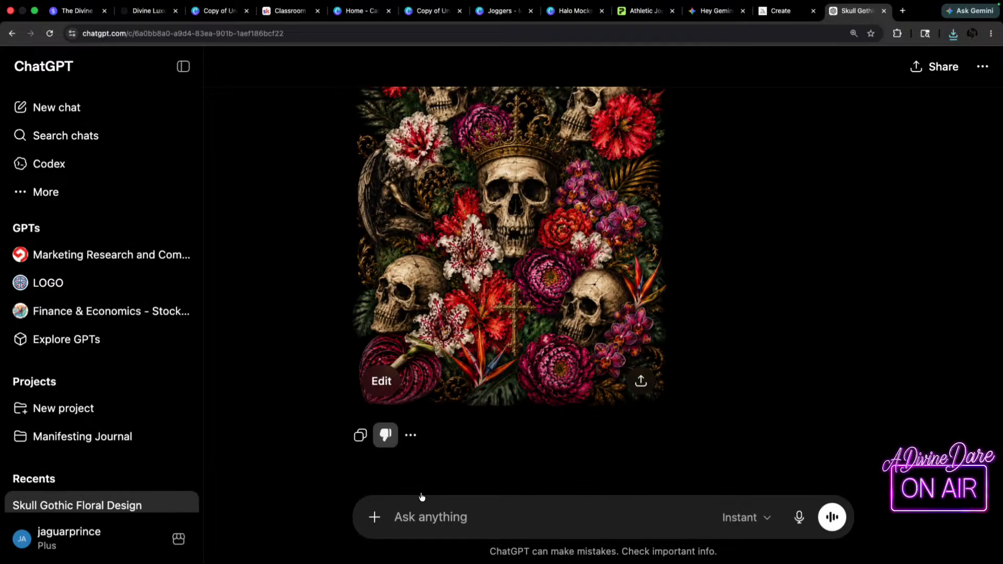
- Send a request calling the print too bright, asking for the previous image's richer color plus an orange python weaving through the flowers
key(F5)
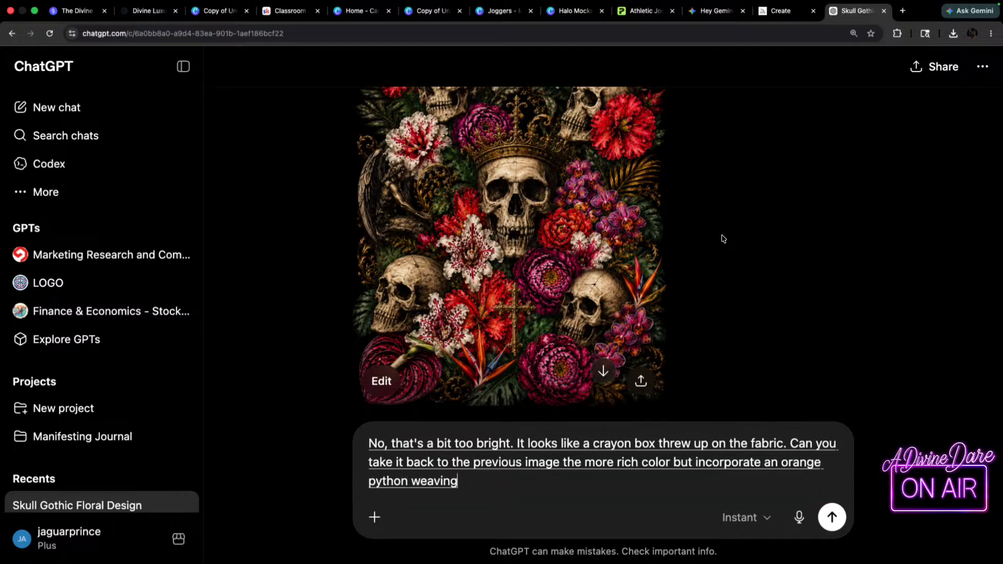
click(831, 517)
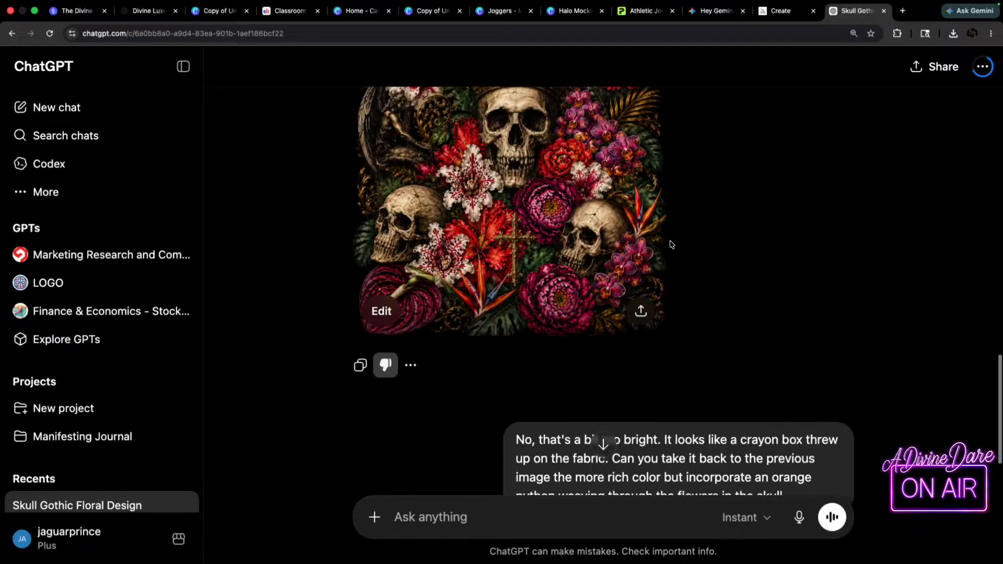
- Compare the darker multi-skull print with the brighter version in the conversation
scroll(668, 244, up, 15)
scroll(330, 303, down, 3)
scroll(500, 342, down, 10)
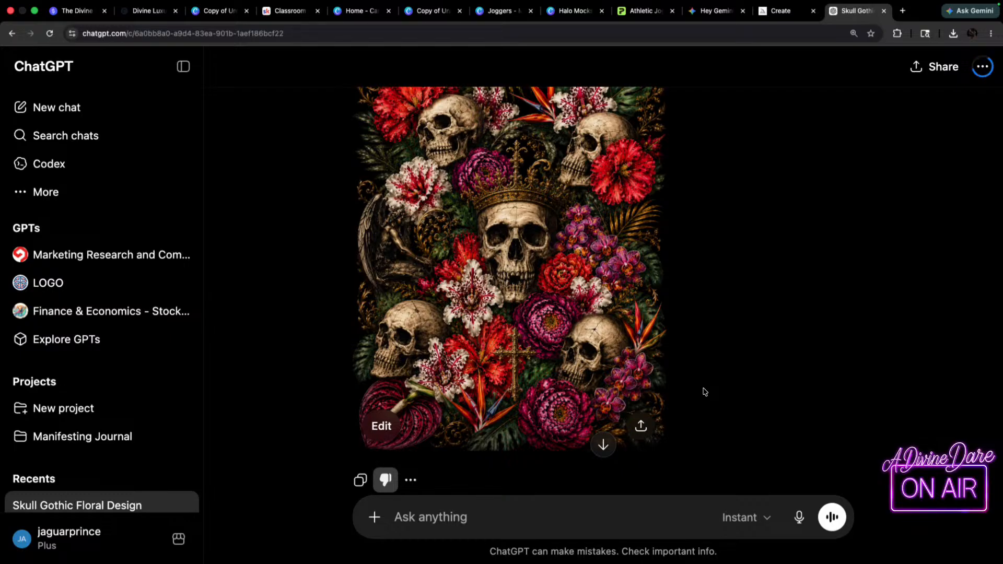
scroll(704, 392, down, 8)
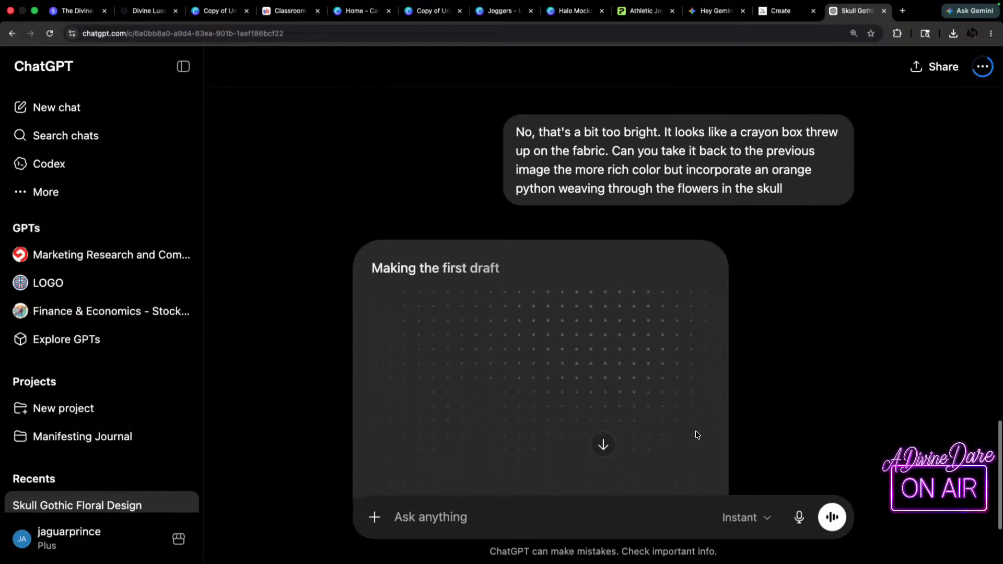
scroll(759, 441, up, 9)
scroll(594, 364, down, 8)
scroll(681, 287, up, 15)
scroll(491, 188, down, 2)
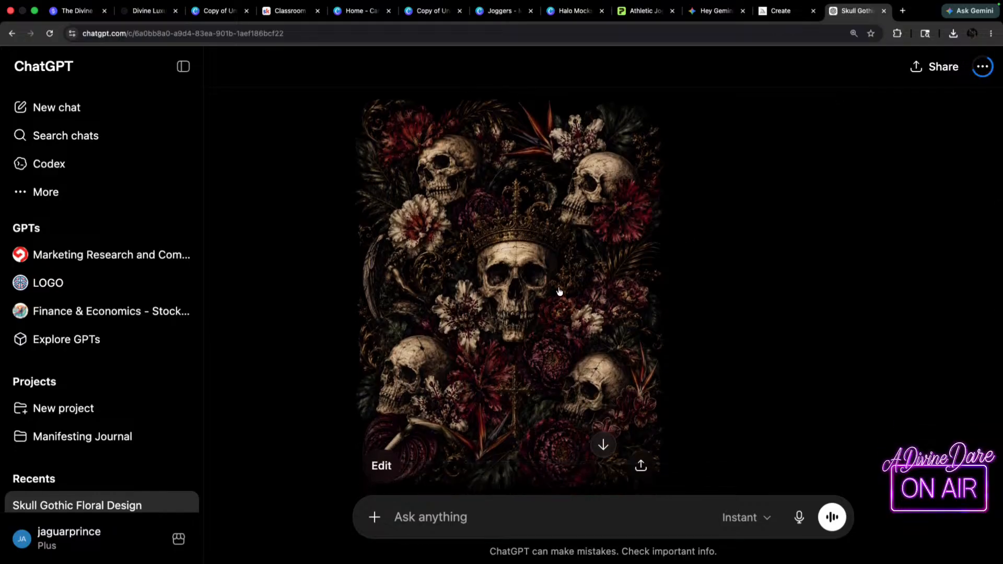
scroll(457, 303, down, 8)
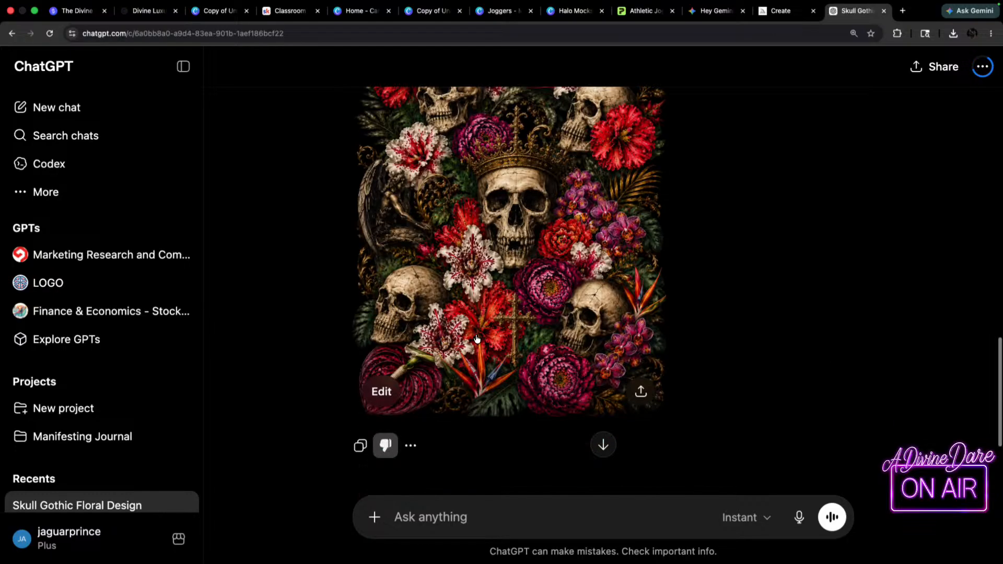
scroll(406, 170, up, 2)
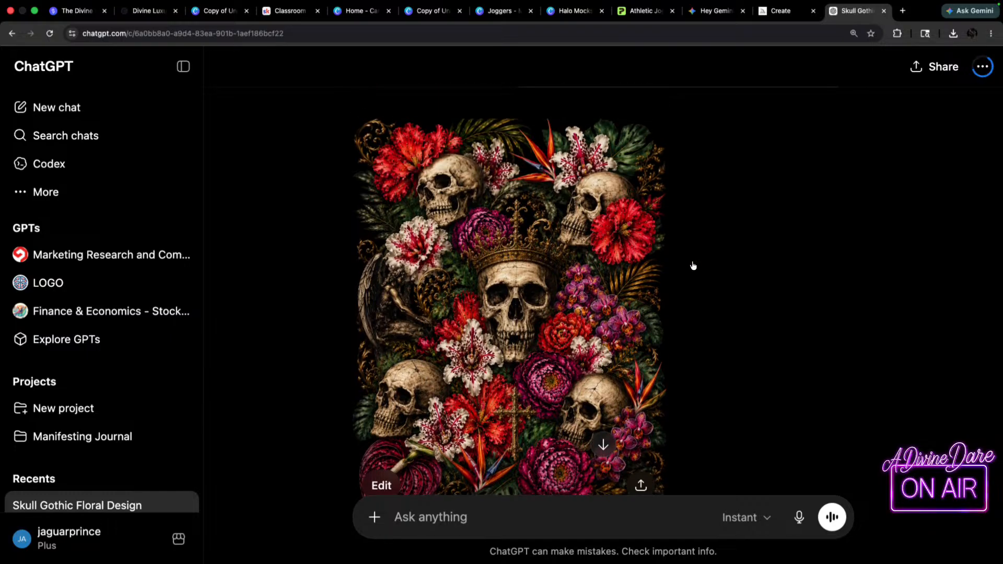
scroll(653, 418, down, 10)
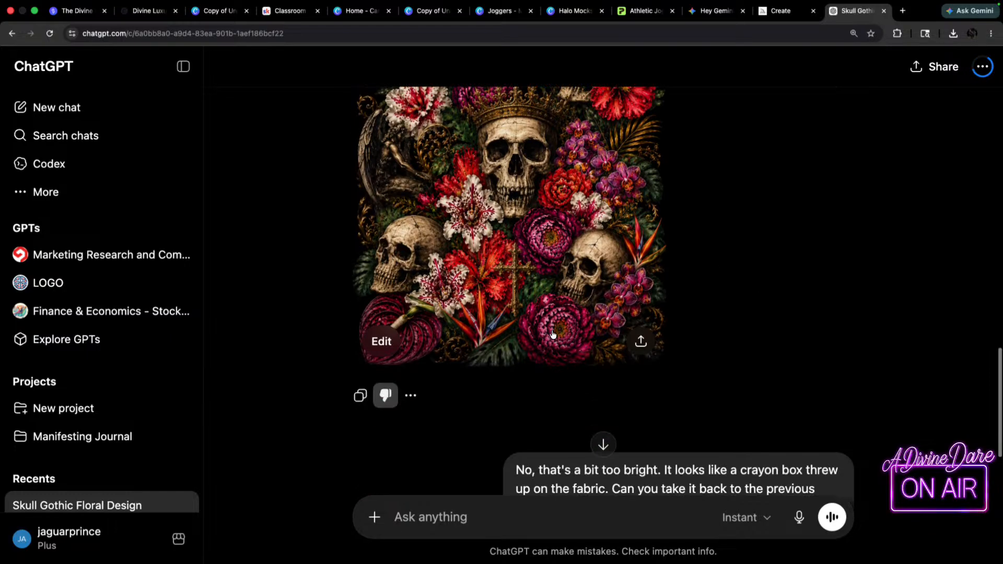
- Open the newly generated skull, floral and python print full size, download it, and return to the conversation
scroll(611, 412, up, 3)
scroll(611, 412, up, 6)
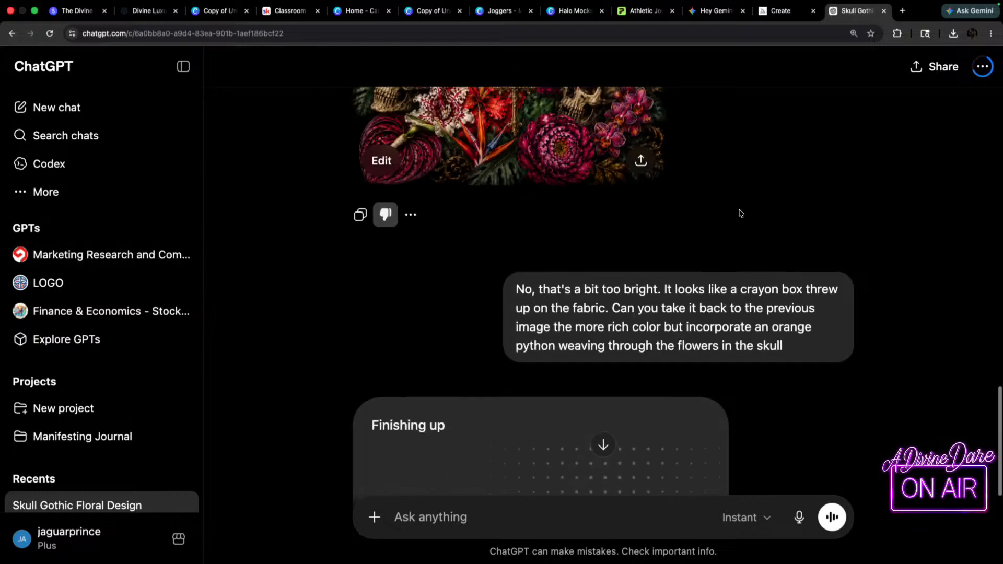
scroll(485, 302, down, 10)
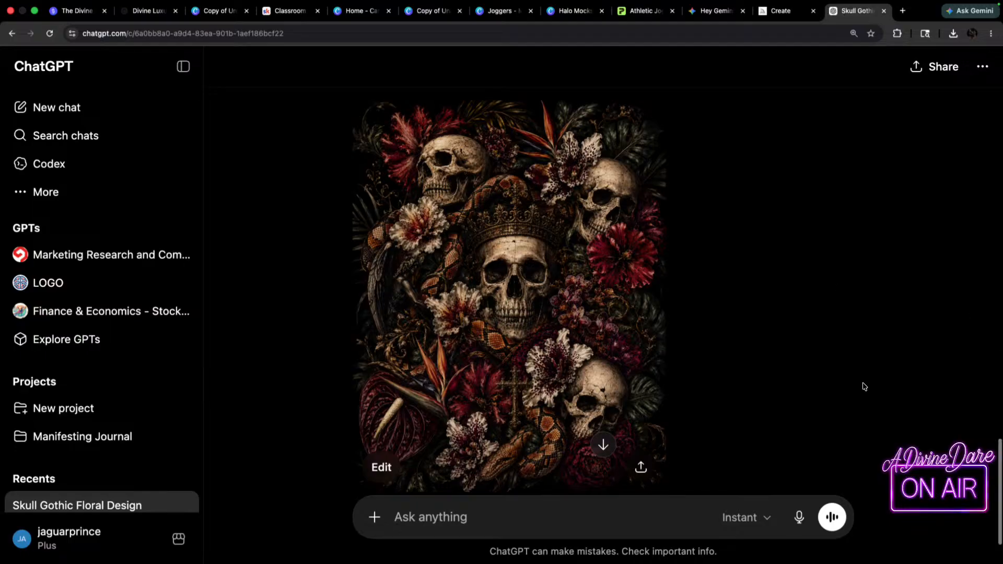
scroll(802, 405, down, 1)
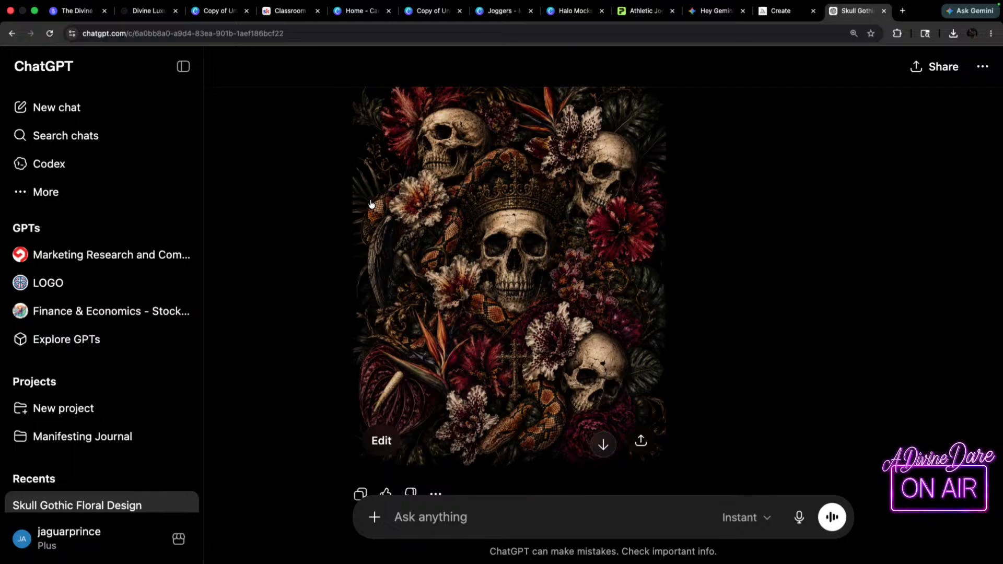
click(620, 175)
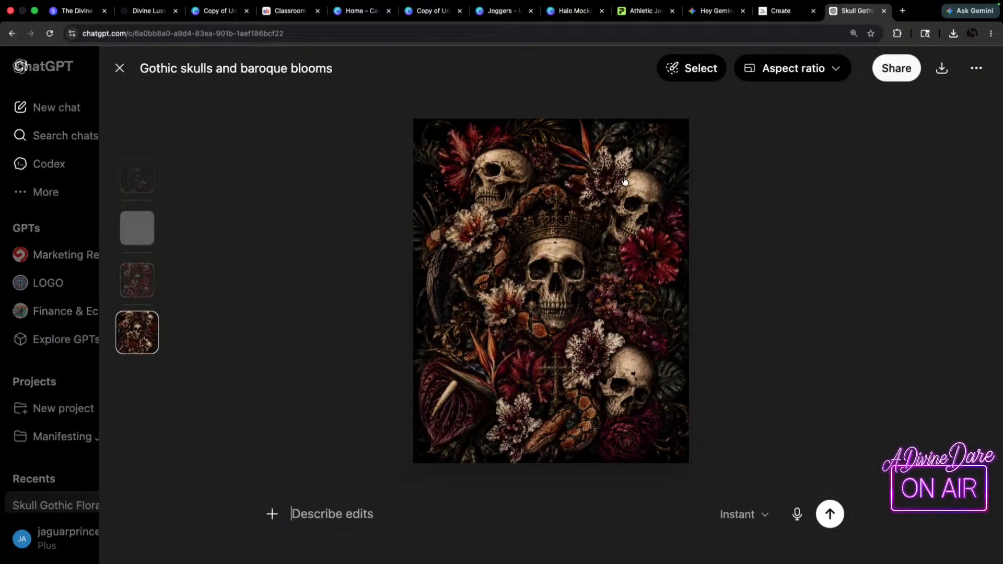
click(942, 68)
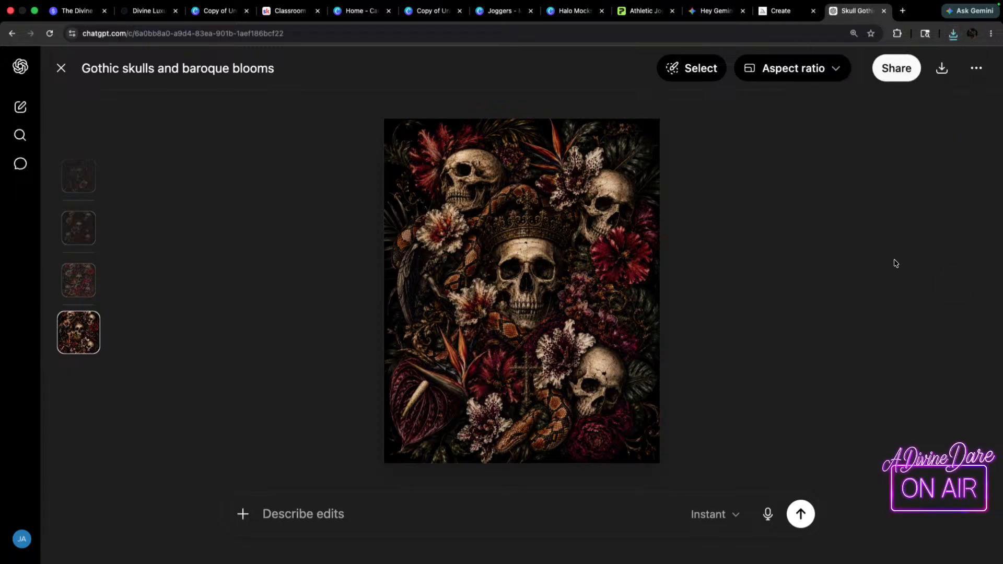
click(61, 68)
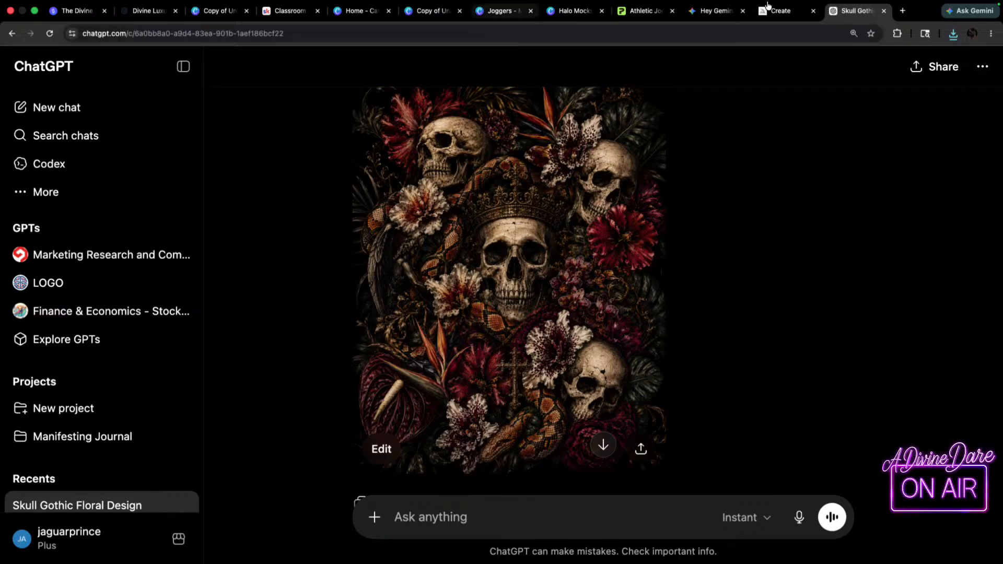
- Switch to Printify and leave the joggers' mockup library for the My Products list
click(645, 13)
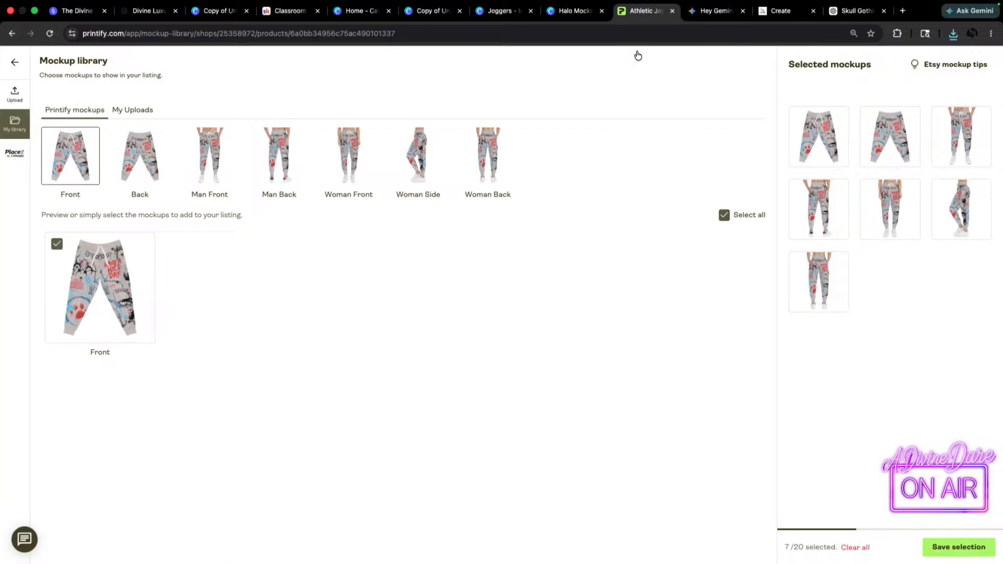
click(868, 548)
click(57, 244)
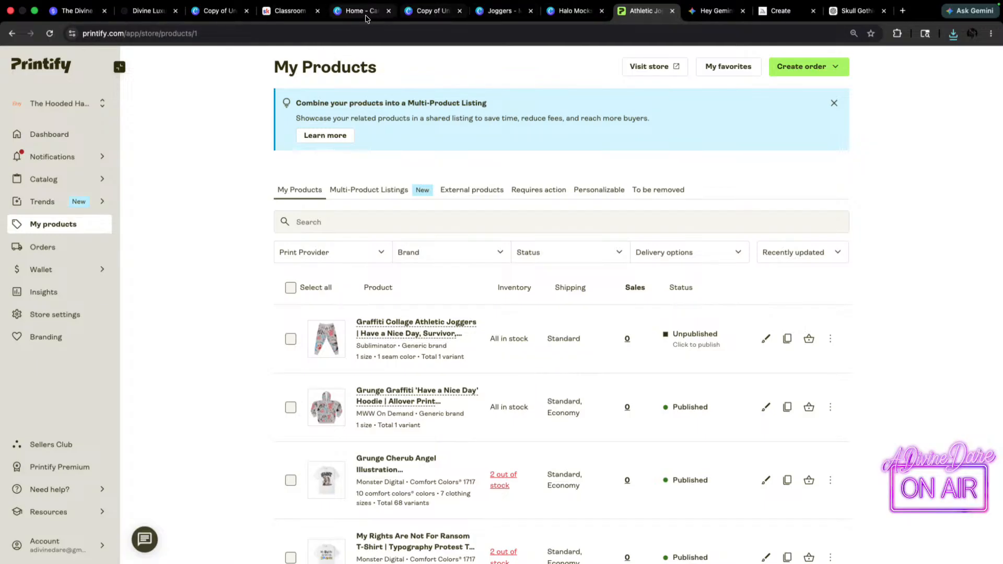
- Switch to the Unisex Pullover Hoodie design in Canva and place the latest downloaded ChatGPT image on the Front page
click(432, 13)
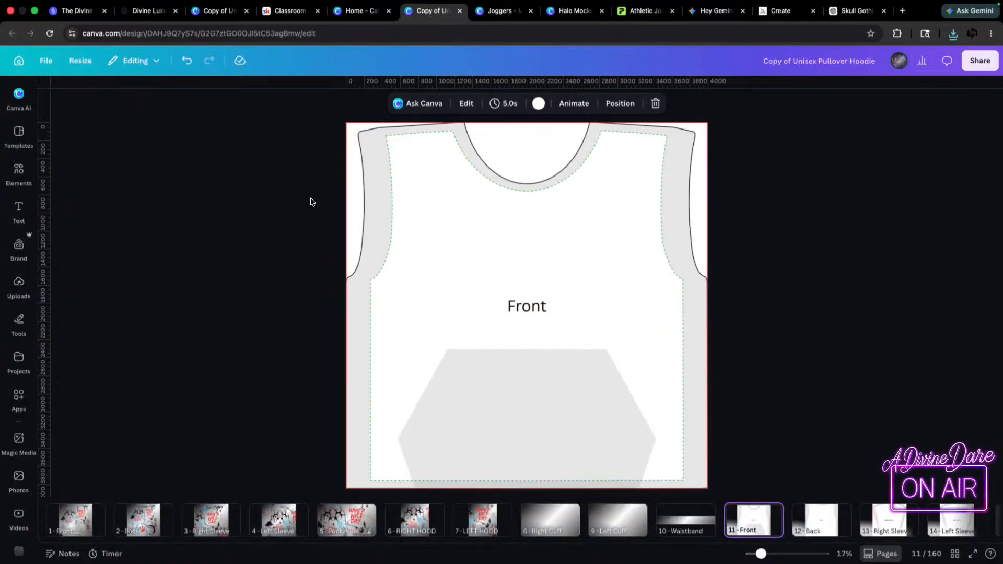
click(954, 34)
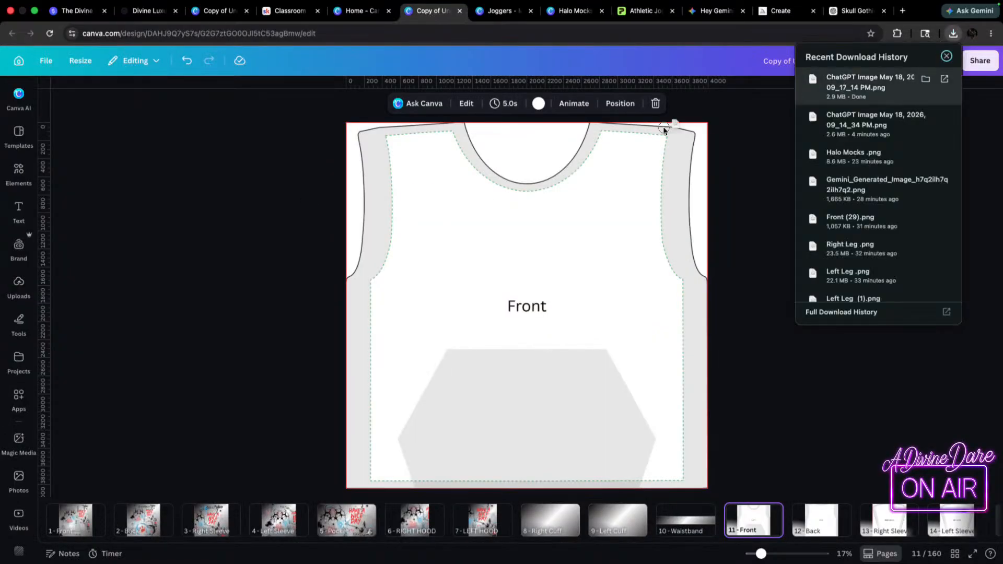
drag(794, 94, 467, 309)
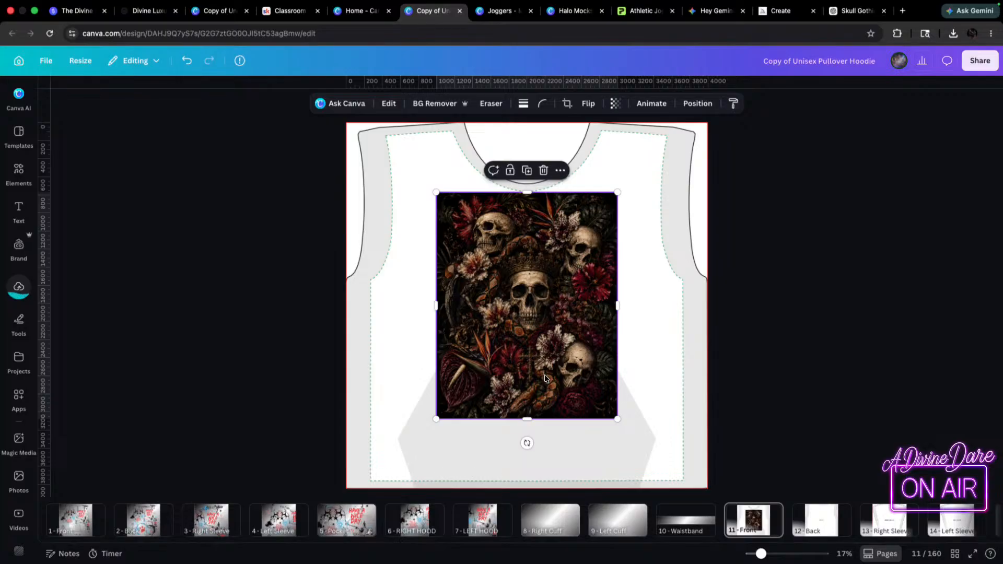
- Enlarge the print on the Front page and make it semi-transparent so the hoodie template shows through
drag(425, 426, 407, 456)
drag(428, 391, 420, 438)
click(632, 103)
drag(660, 146, 708, 273)
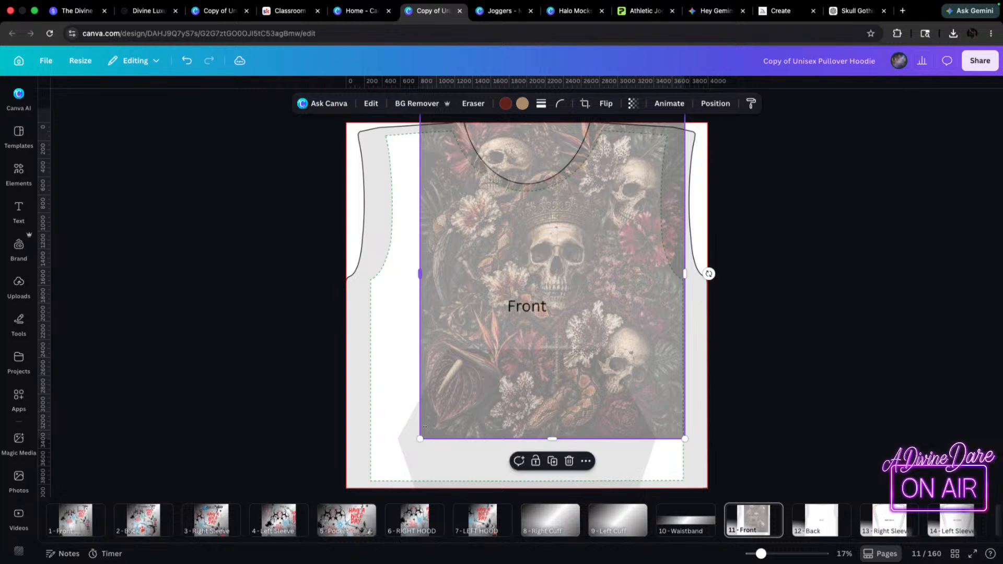
- Scale the semi-transparent print to span the full width of the Front template and adjust its vertical position
drag(419, 439, 296, 484)
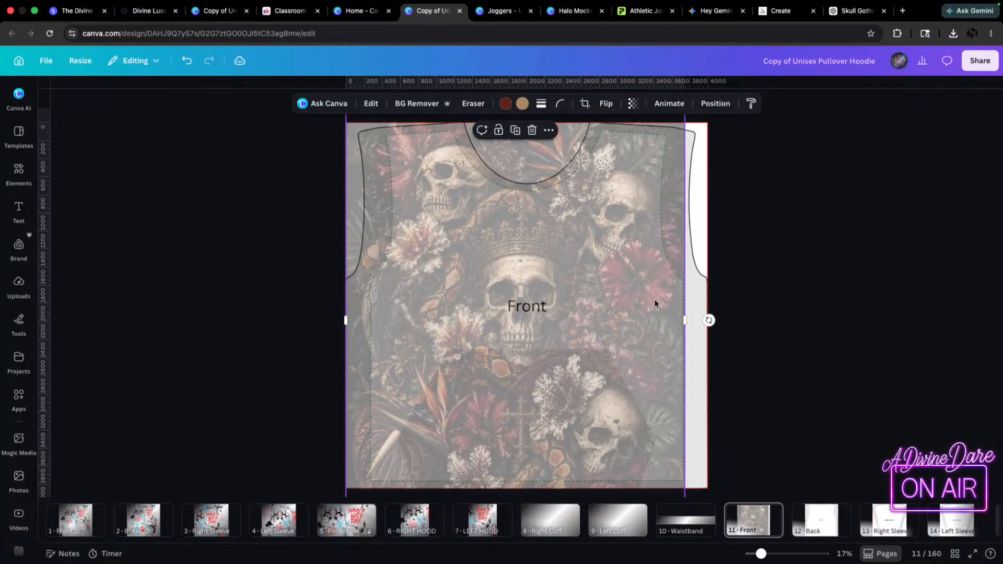
drag(684, 320, 713, 324)
mouse_move(625, 336)
mouse_down()
mouse_move(618, 311)
mouse_move(625, 318)
mouse_up()
scroll(622, 318, down, 3)
scroll(630, 225, down, 1)
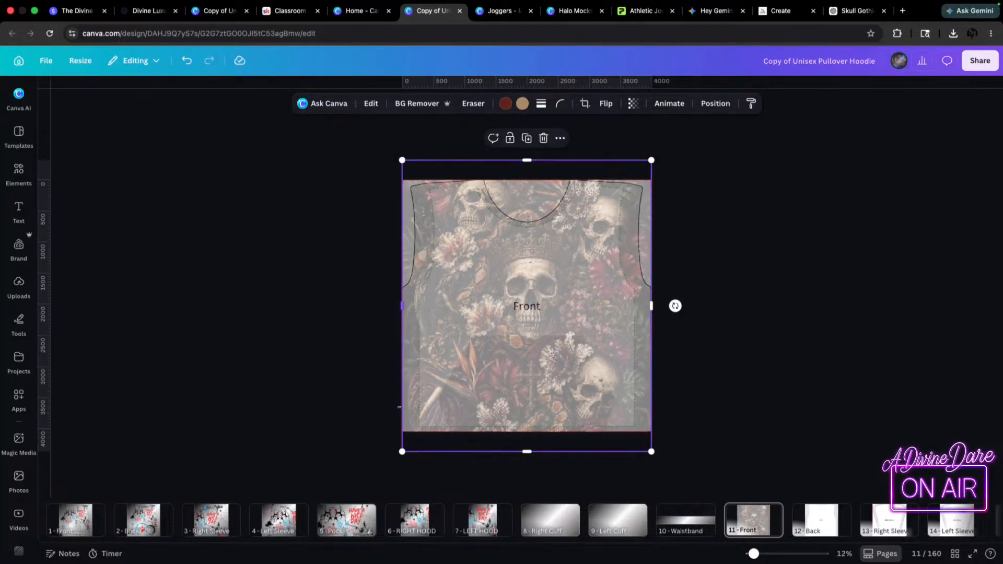
mouse_move(498, 331)
mouse_down()
mouse_move(487, 390)
mouse_move(634, 431)
mouse_move(484, 321)
mouse_move(496, 319)
mouse_up()
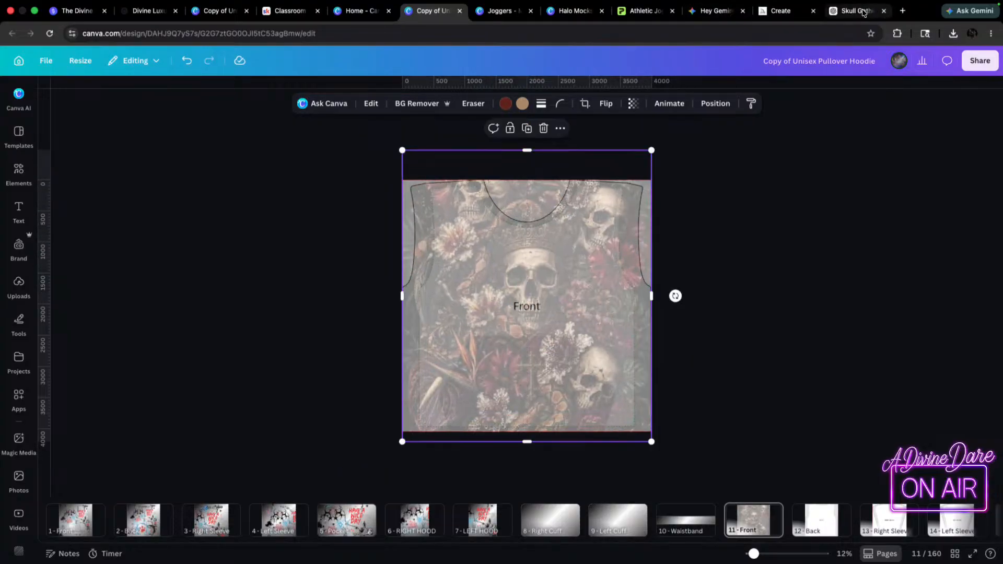
- Switch to the ChatGPT skull conversation, turn on image creation, and check the available aspect ratios
click(762, 16)
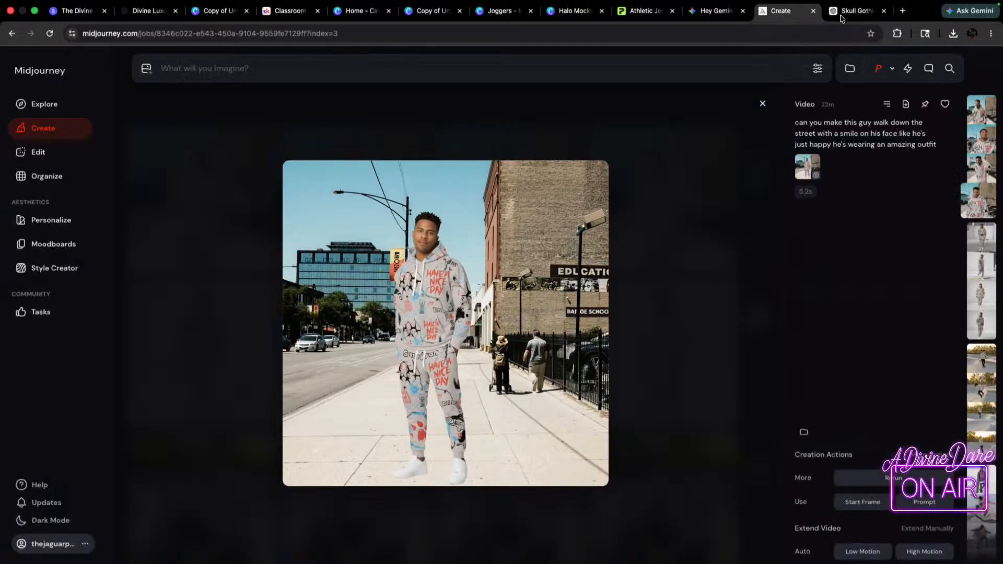
key(ctrl+Tab)
scroll(515, 428, down, 3)
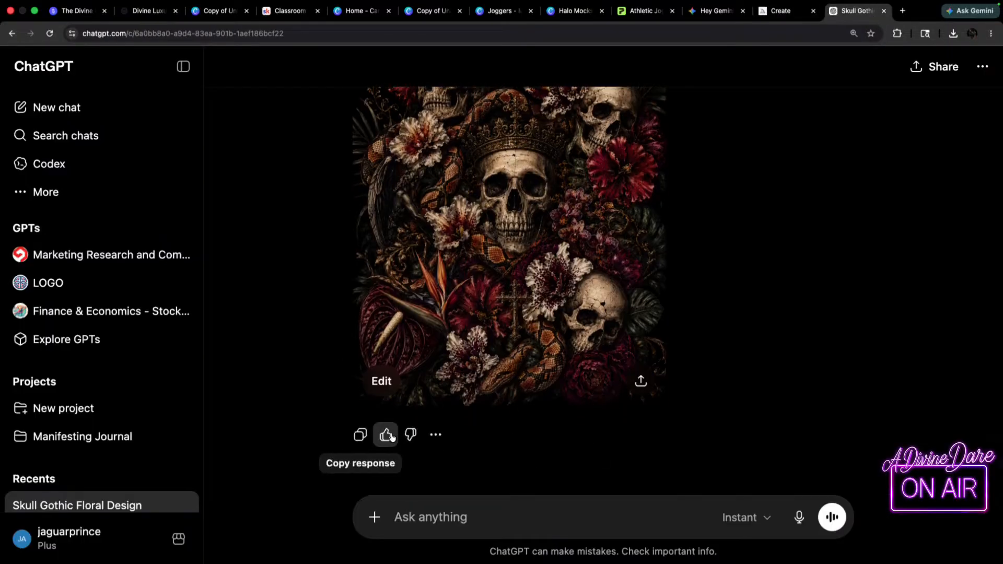
click(371, 508)
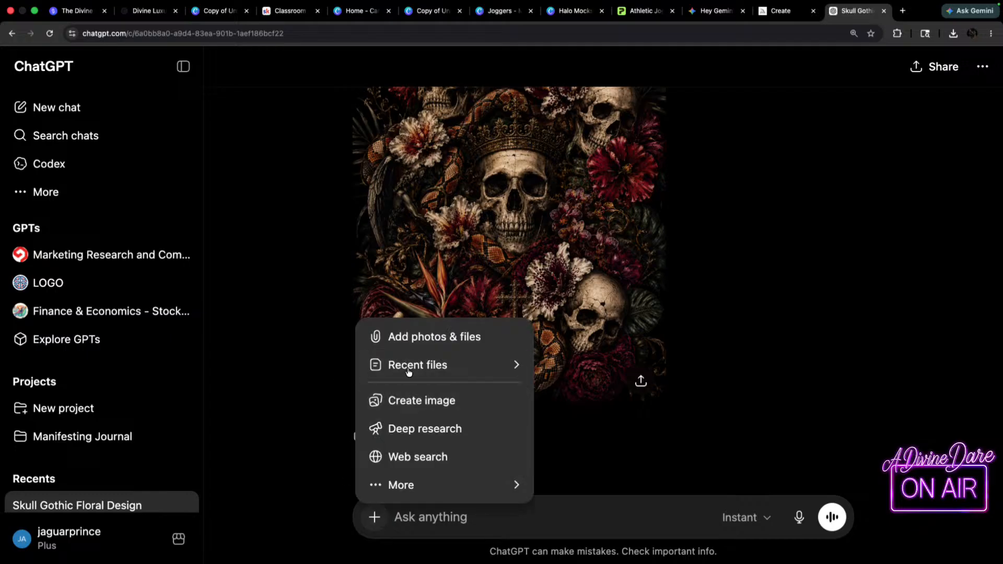
click(398, 400)
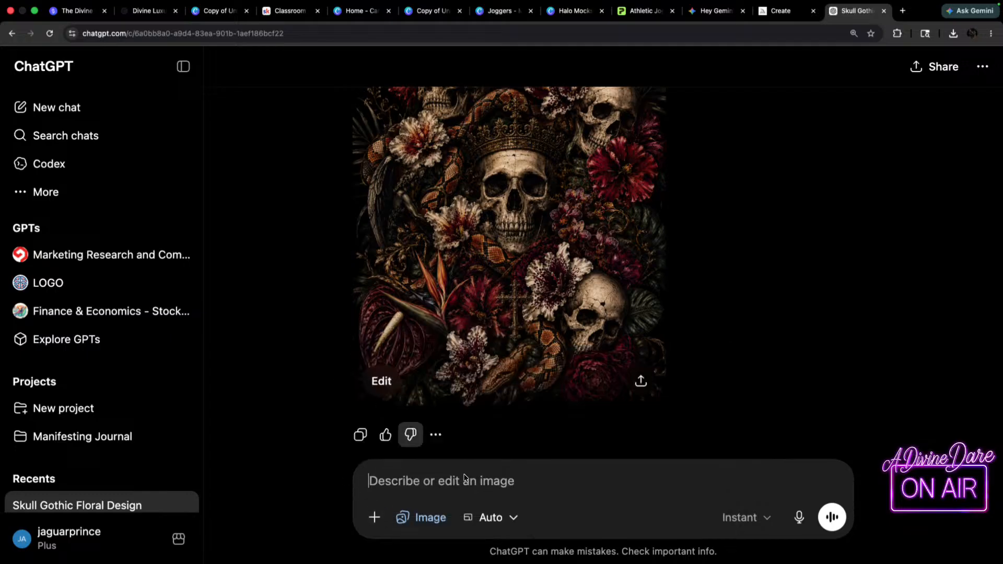
click(514, 520)
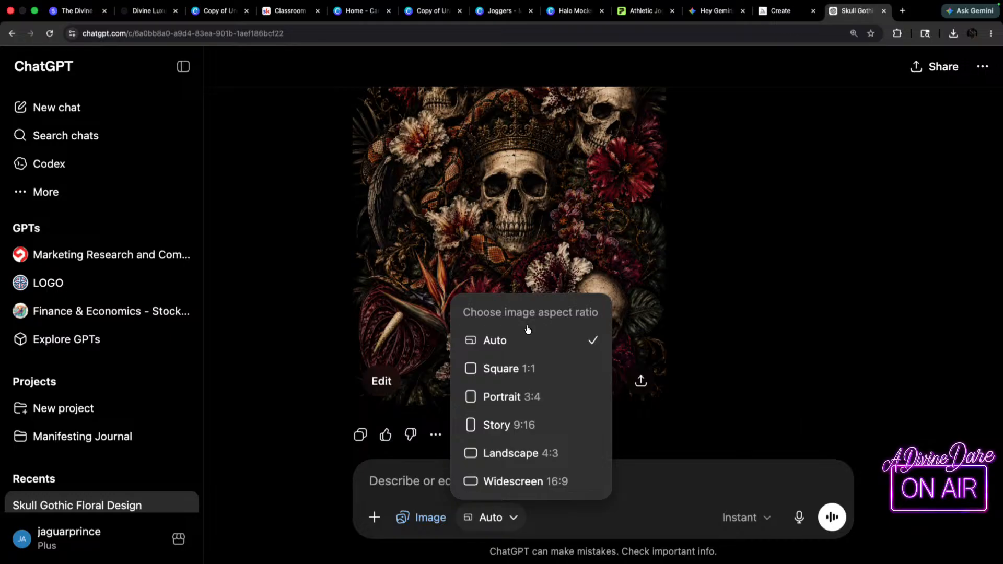
click(658, 360)
scroll(679, 313, up, 4)
scroll(412, 174, down, 5)
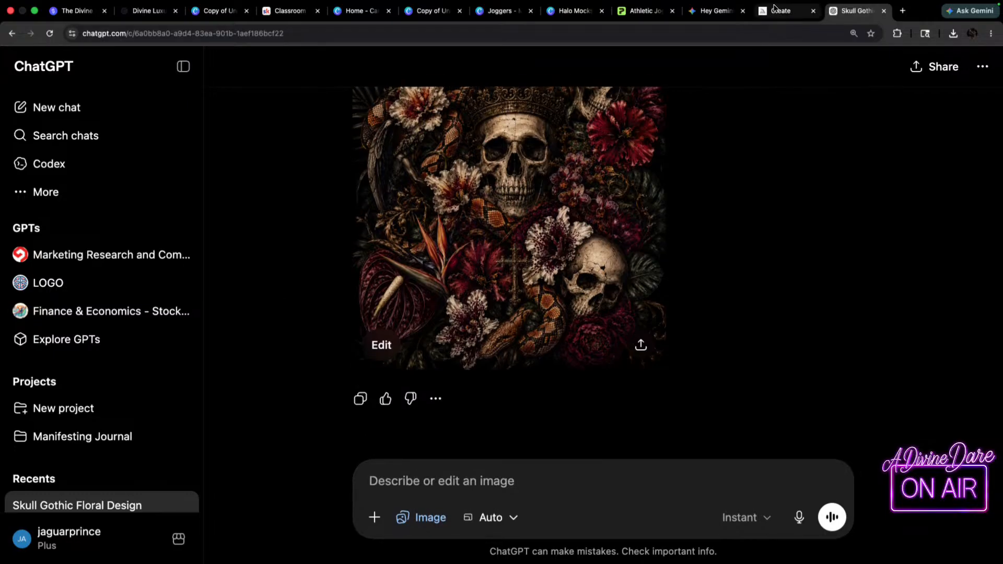
- Return to the Canva hoodie design, reposition the print, and crop its top and bottom to the Front page edges
click(504, 12)
click(438, 11)
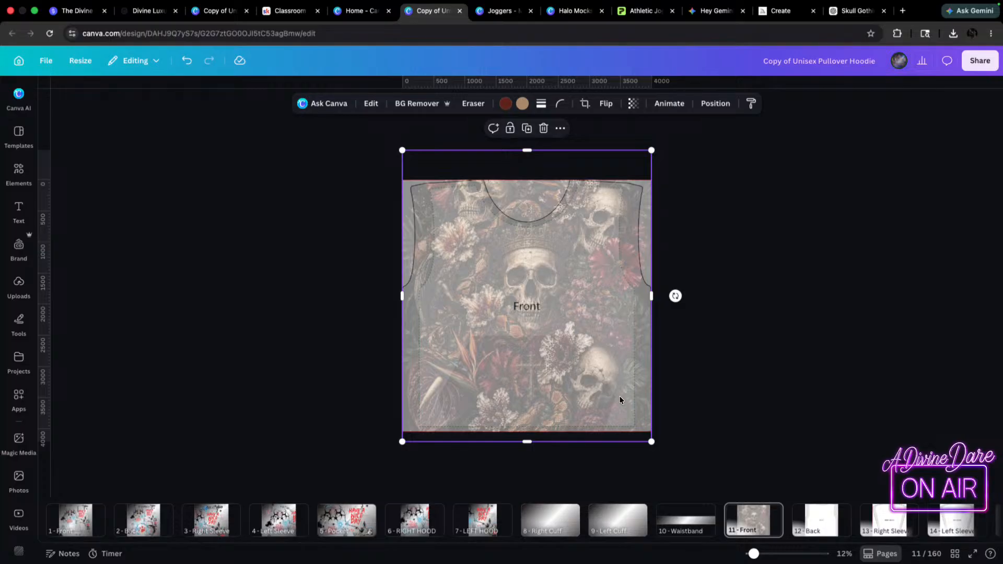
mouse_move(611, 390)
mouse_down()
mouse_move(628, 404)
mouse_move(620, 396)
mouse_up()
scroll(609, 383, up, 3)
scroll(620, 394, down, 3)
drag(527, 453, 527, 446)
drag(527, 126, 522, 164)
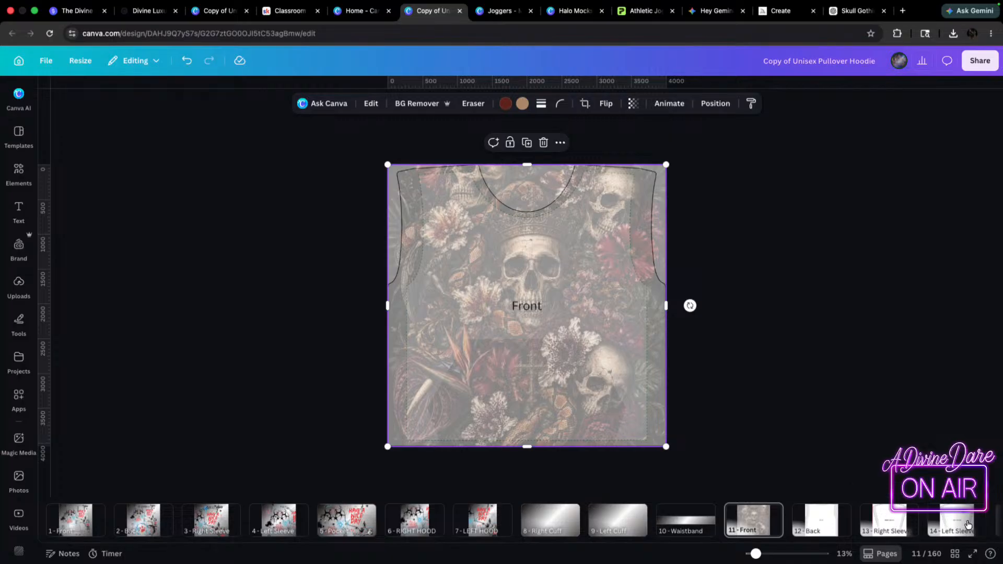
- Paste the print onto the Pocket page and fit it to the page width with its lower part covering the pocket
scroll(957, 522, right, 3)
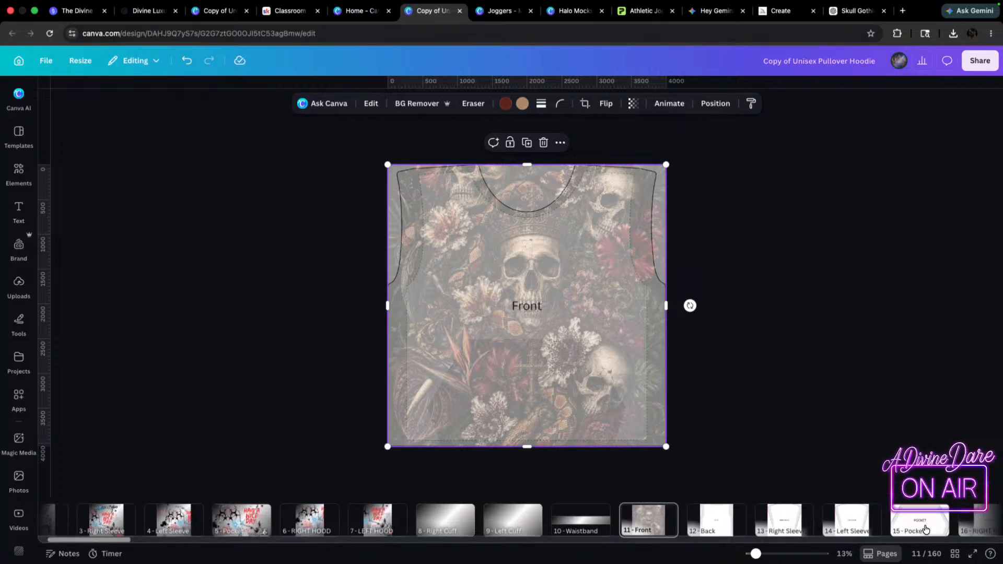
click(901, 517)
click(541, 322)
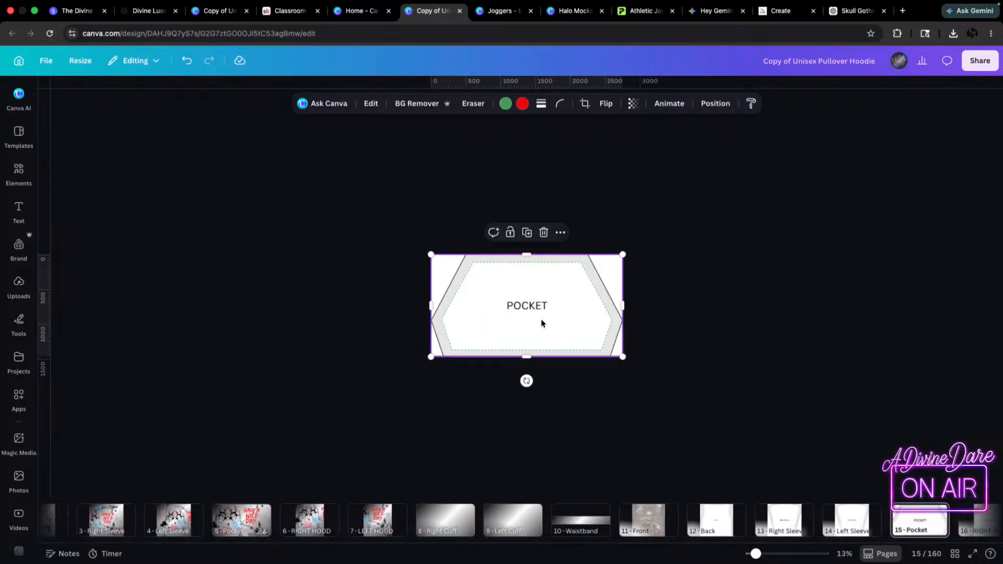
key(ctrl+v)
drag(528, 259, 685, 230)
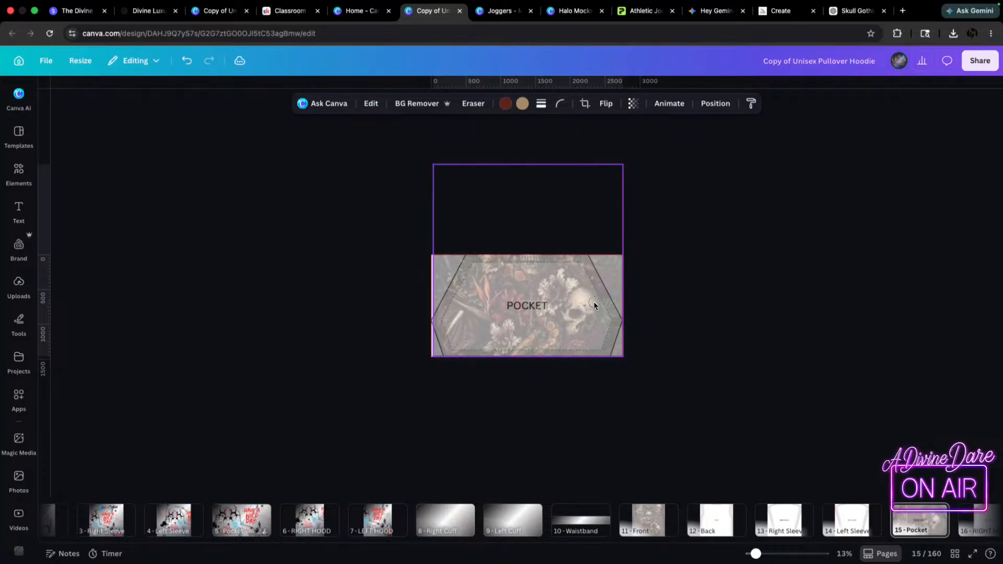
scroll(587, 300, up, 3)
scroll(492, 277, down, 2)
mouse_move(425, 150)
mouse_down()
mouse_move(416, 144)
mouse_move(423, 150)
mouse_up()
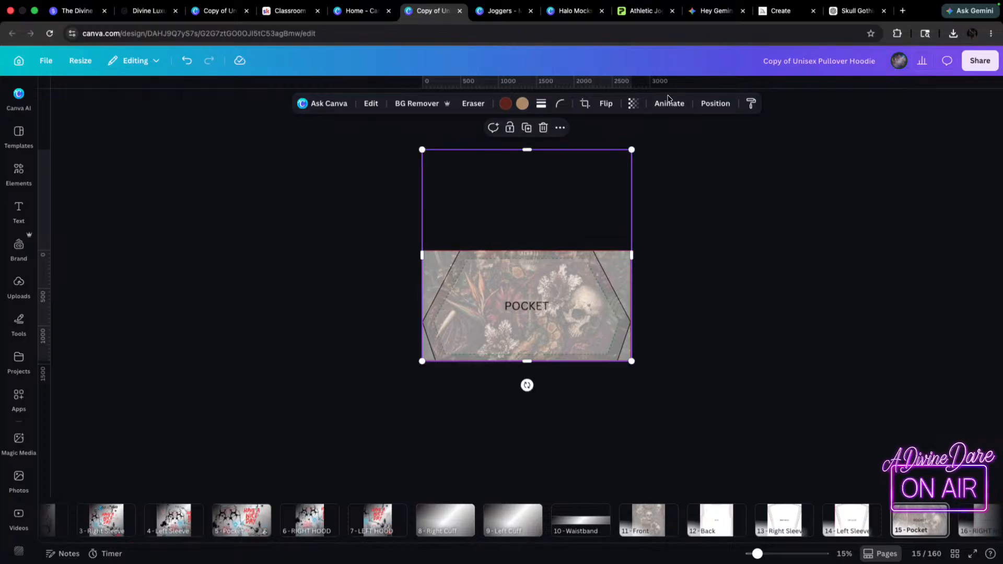
- Set the pocket print's transparency to 100 and move the Pocket page directly after the Front page
click(632, 104)
drag(612, 147, 726, 157)
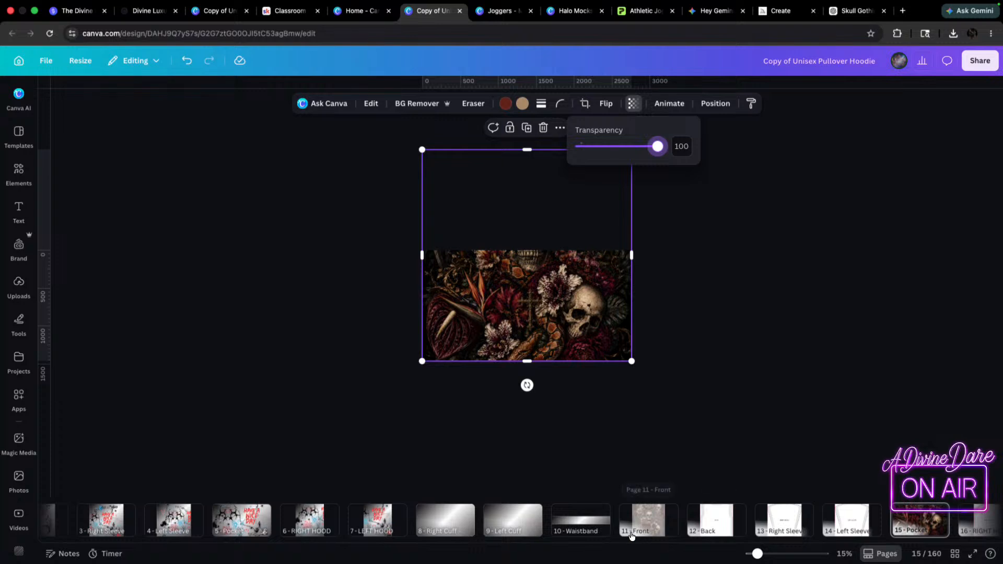
drag(935, 518, 679, 519)
- Set the transparency of the print on the Front page to 100
click(655, 524)
click(617, 196)
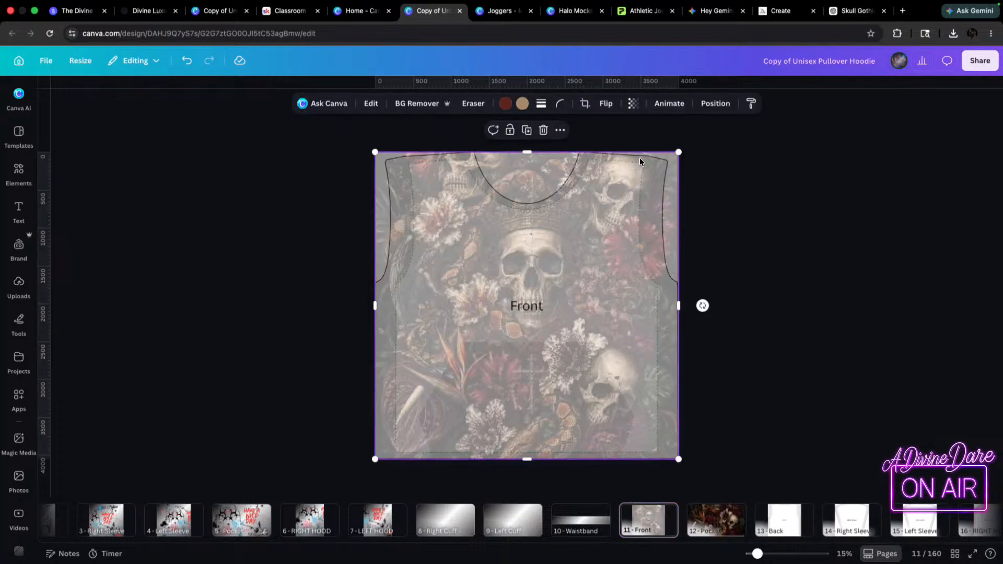
click(633, 104)
drag(611, 147, 687, 302)
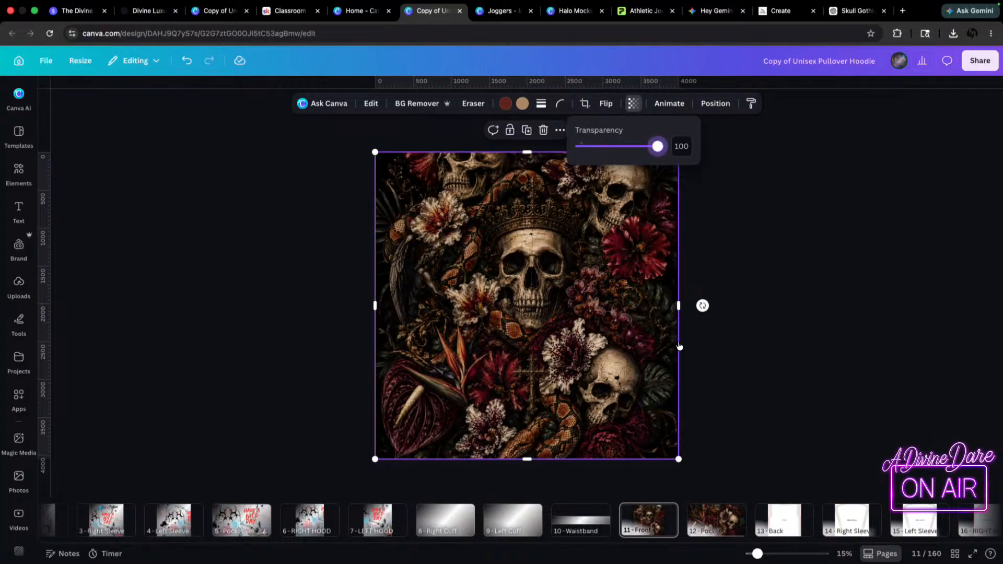
- Copy the print from the Front page onto the Back page so it covers the whole template
click(773, 538)
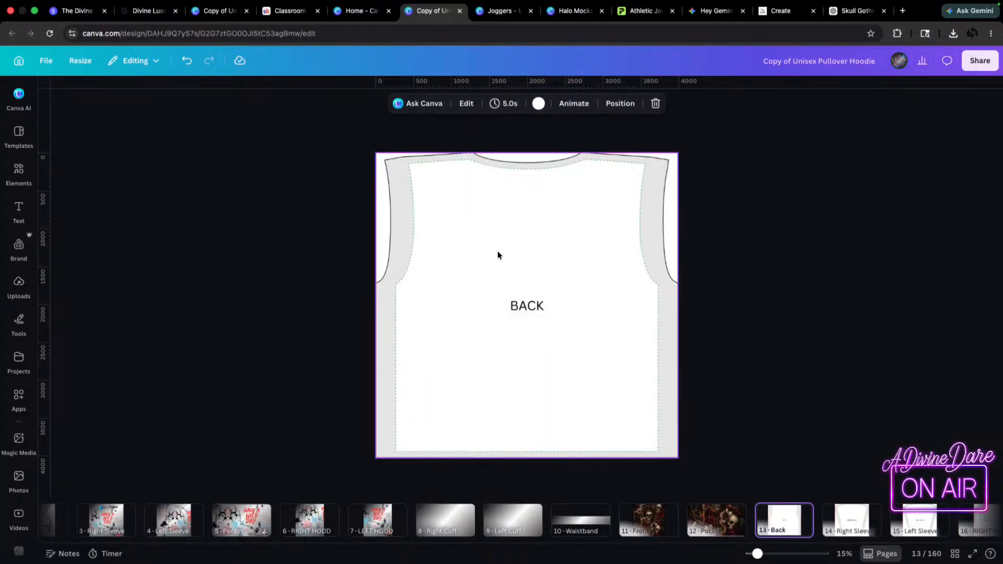
click(595, 348)
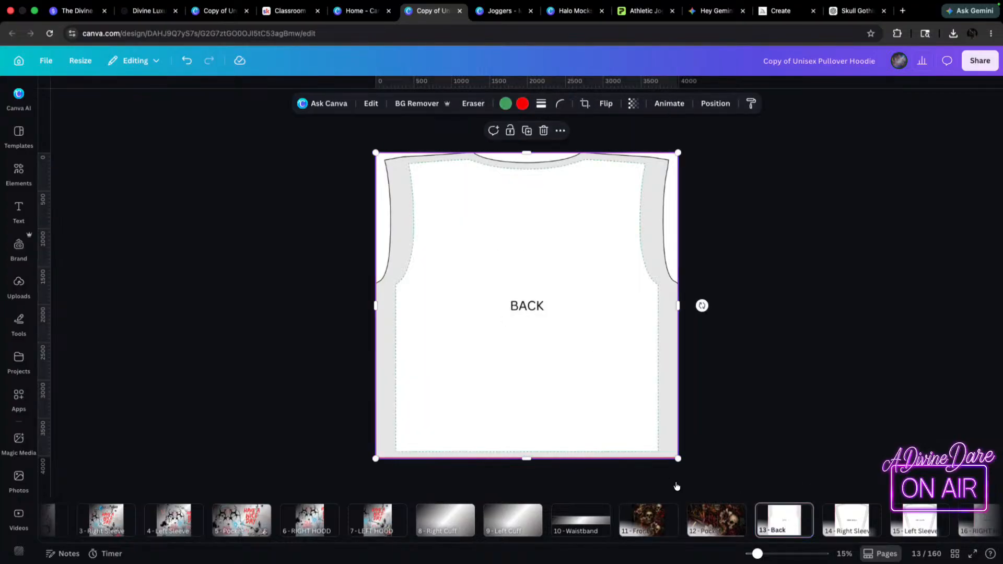
click(670, 525)
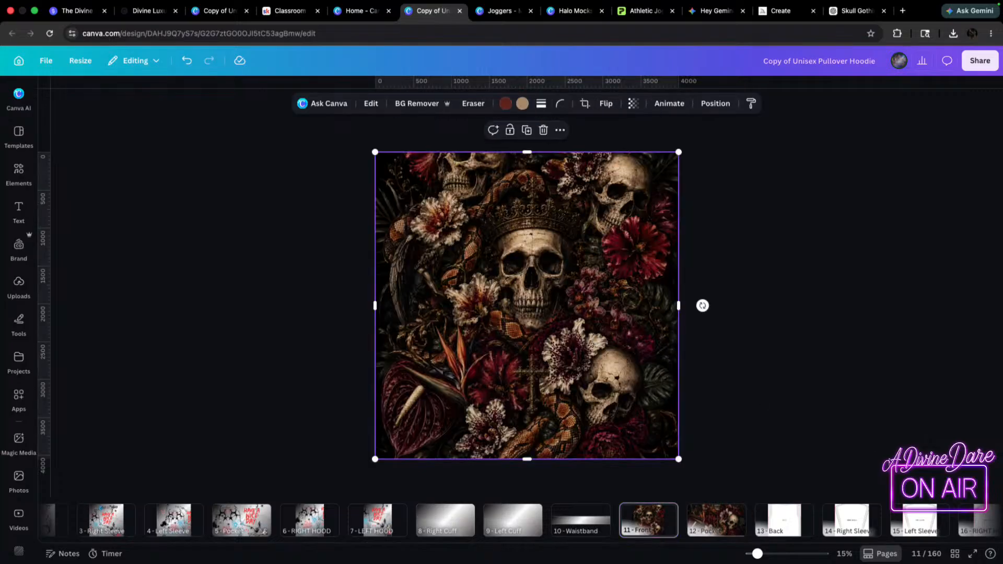
click(782, 528)
click(561, 350)
key(ctrl+v)
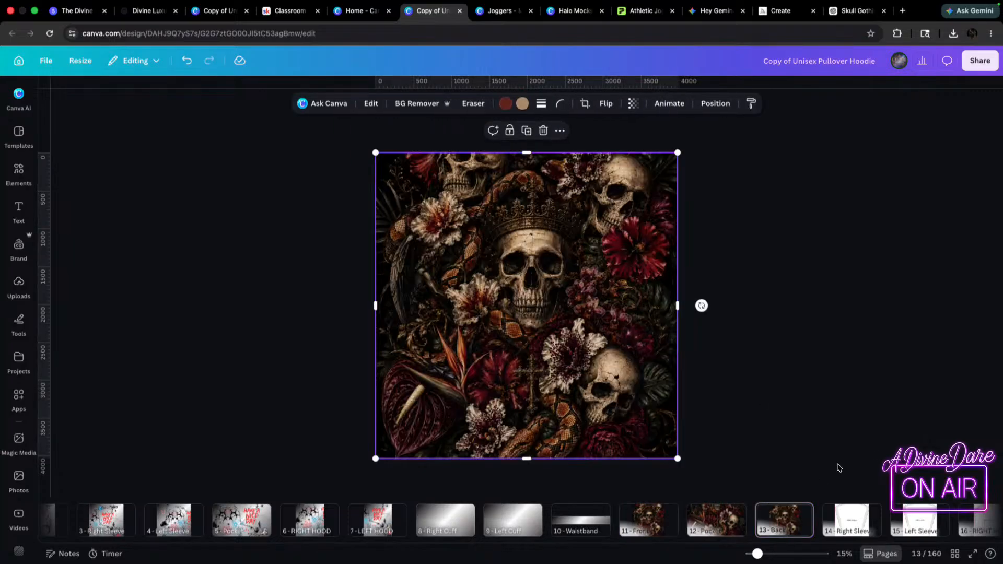
- Paste the print onto the Right Sleeve page and enlarge it to cover the whole template
click(850, 525)
click(536, 343)
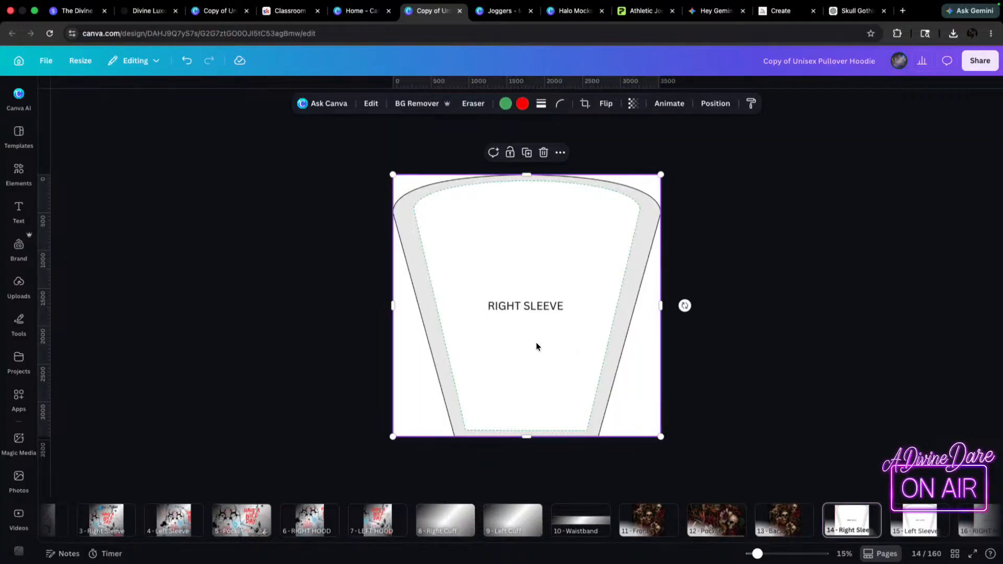
key(ctrl+v)
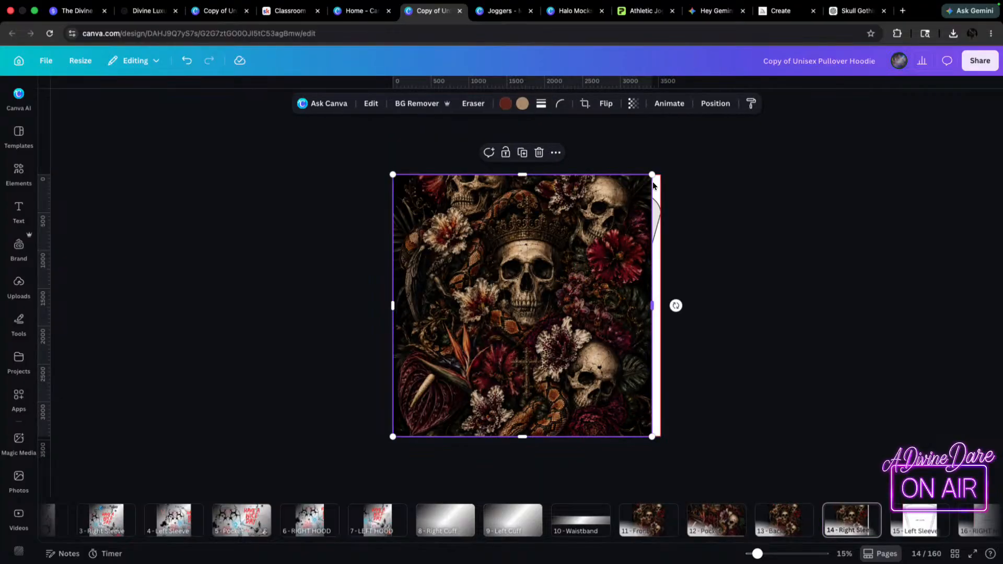
drag(656, 176, 662, 166)
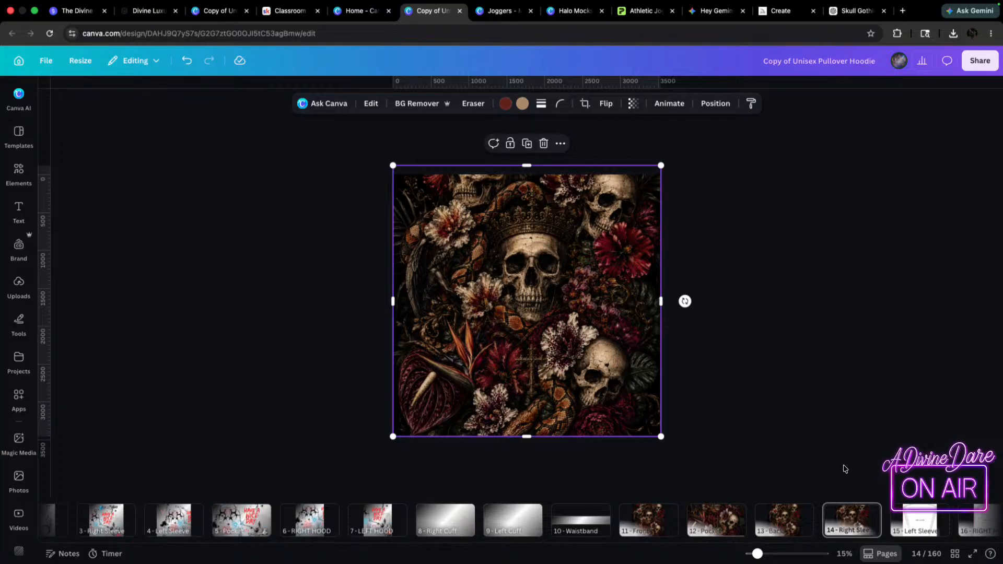
- Paste the print onto the Left Sleeve page and enlarge it until it covers the full template width
click(918, 532)
click(539, 347)
key(ctrl+v)
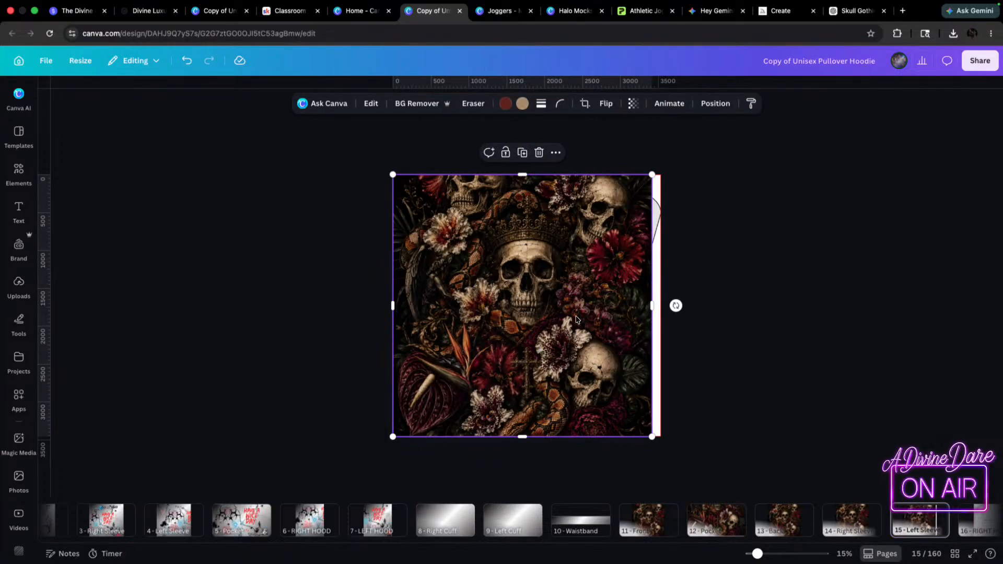
click(581, 307)
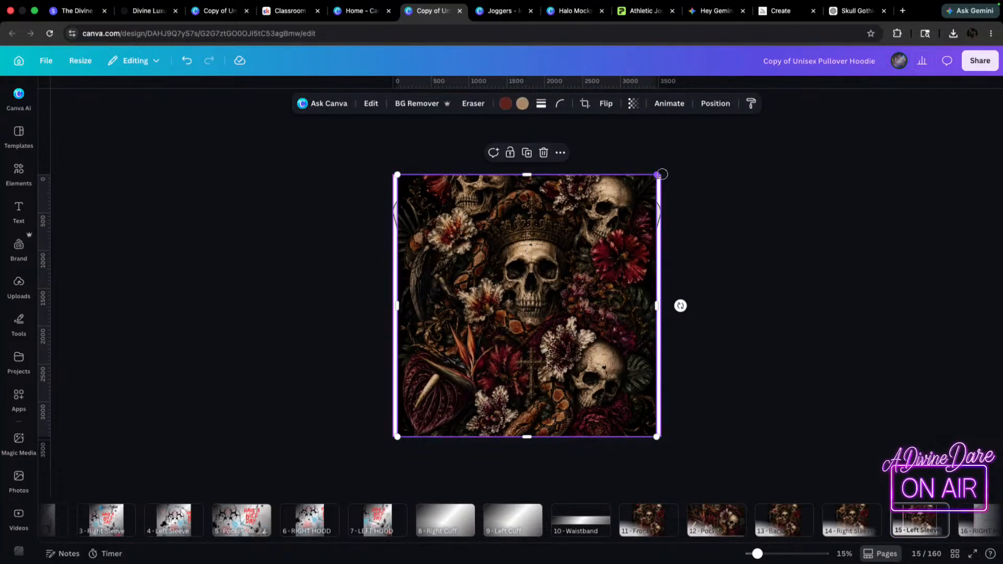
drag(658, 176, 661, 170)
drag(394, 167, 391, 163)
click(632, 102)
drag(659, 146, 680, 152)
drag(389, 164, 393, 166)
click(982, 515)
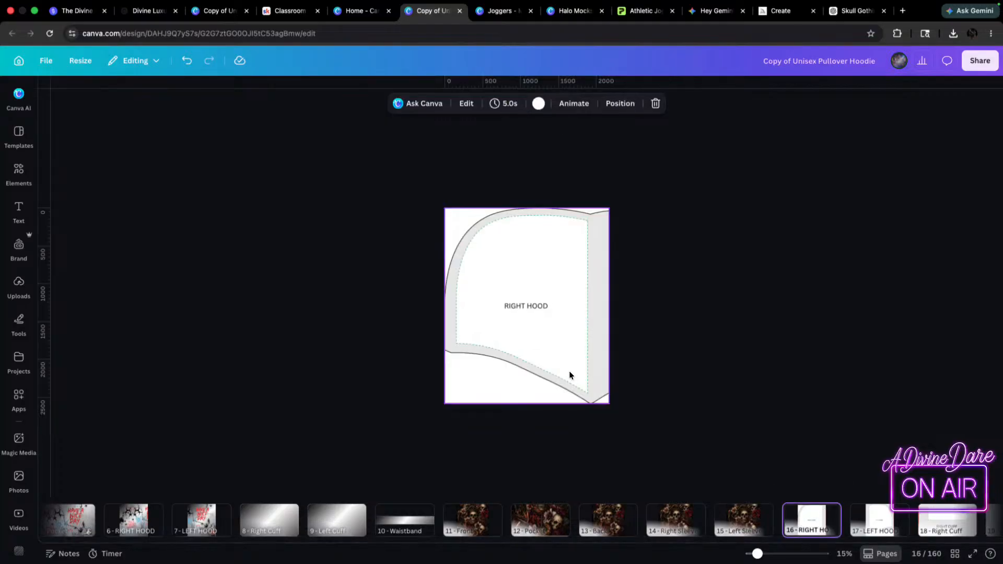
click(515, 320)
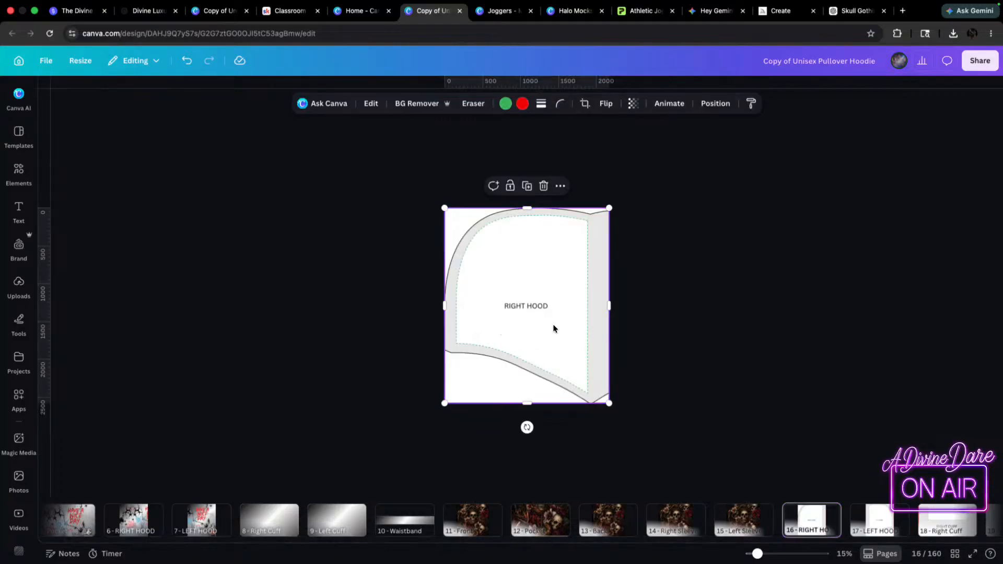
key(super+v)
key(super+z)
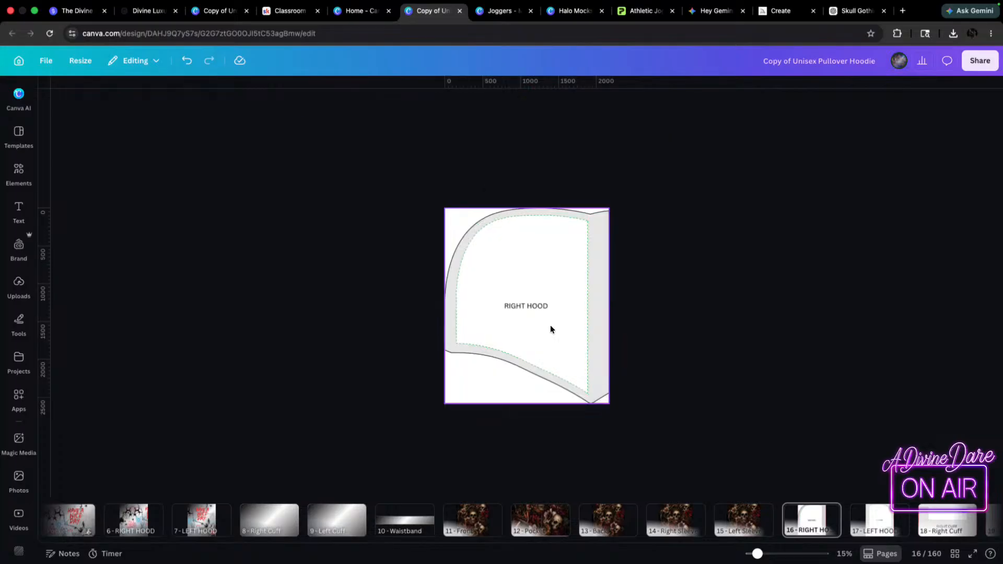
click(511, 320)
key(super+v)
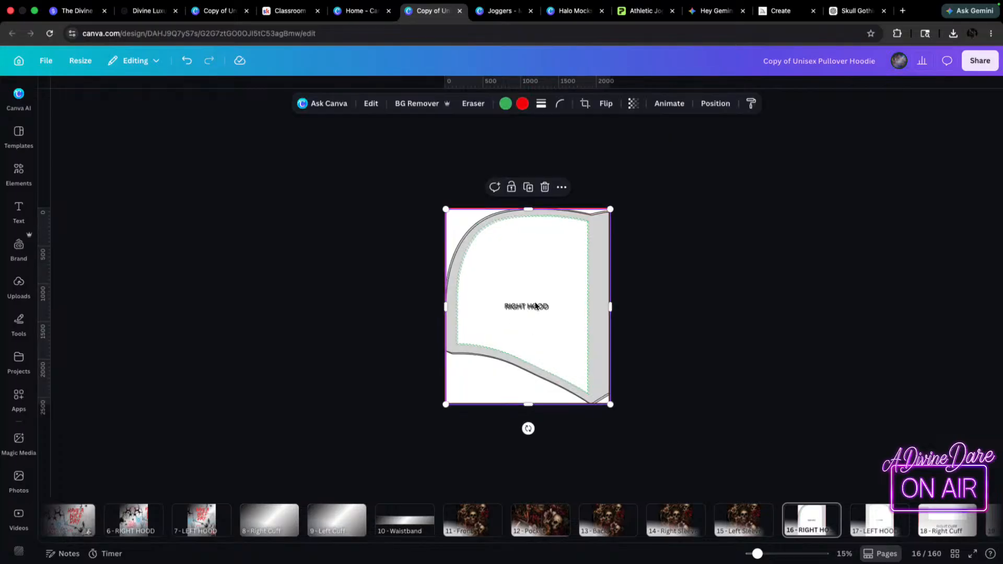
key(super+z)
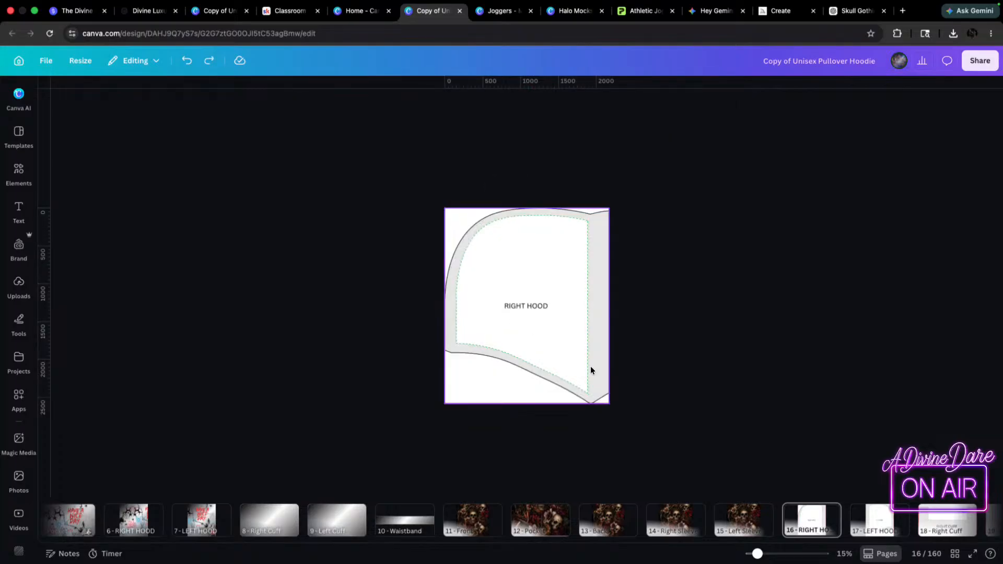
- Copy the print from the Front page onto the Right Hood page, enlarged beyond the template and with transparency 37
click(469, 528)
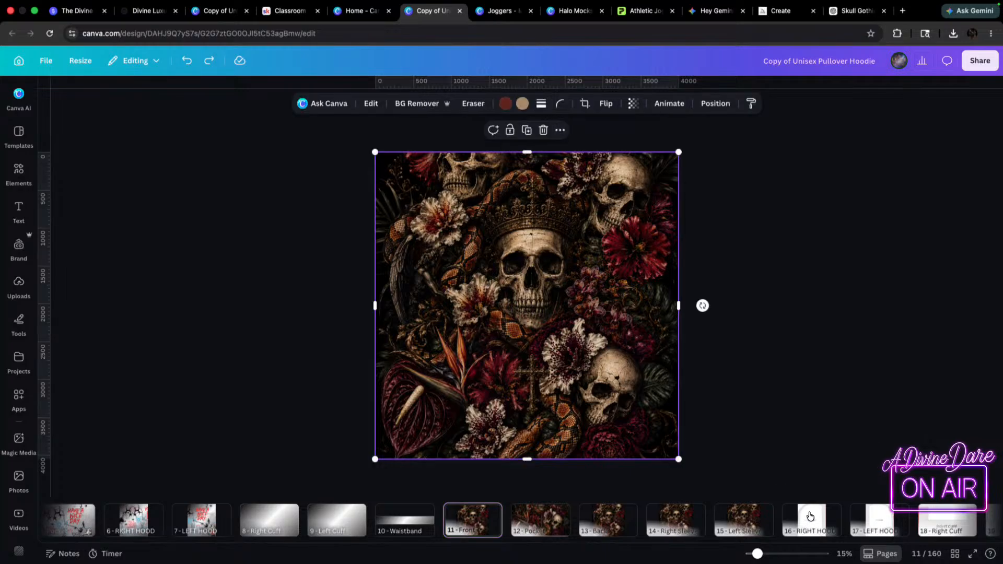
click(797, 513)
click(538, 302)
key(super+v)
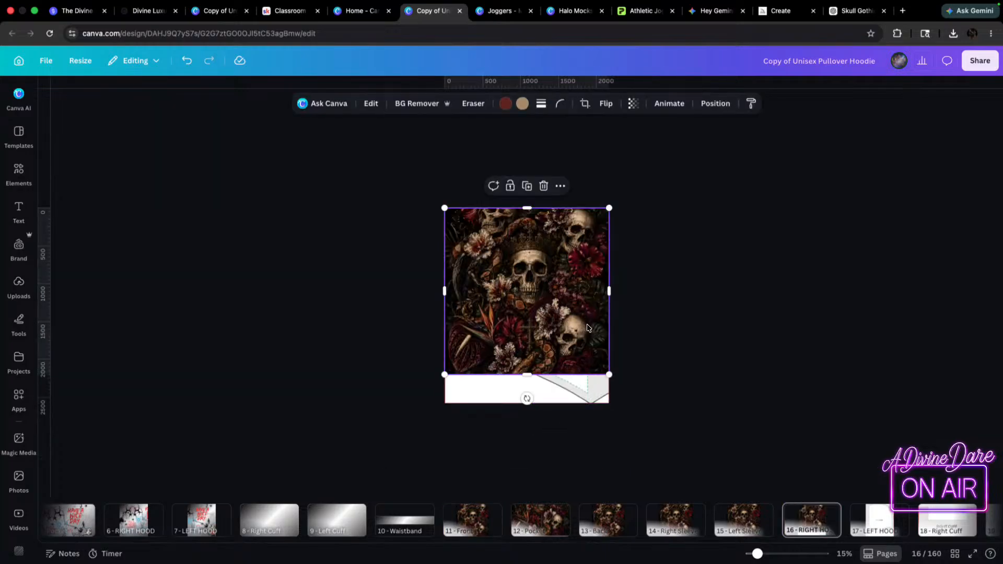
drag(610, 376, 570, 388)
click(633, 104)
drag(657, 146, 609, 150)
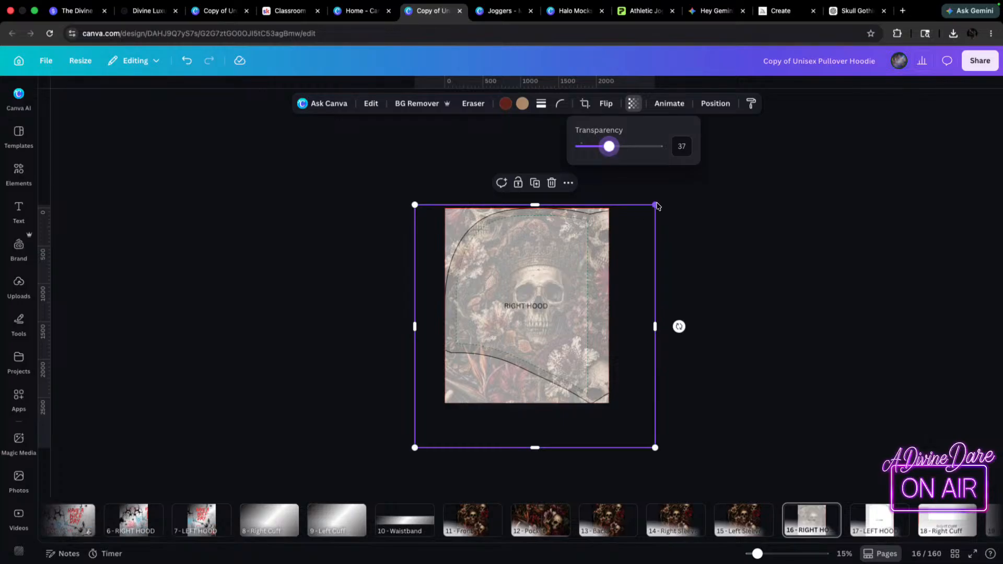
- Fit the print to the Right Hood page's height, flush with the page's right edge, and set its transparency to 100
drag(657, 206, 618, 239)
drag(550, 314, 544, 284)
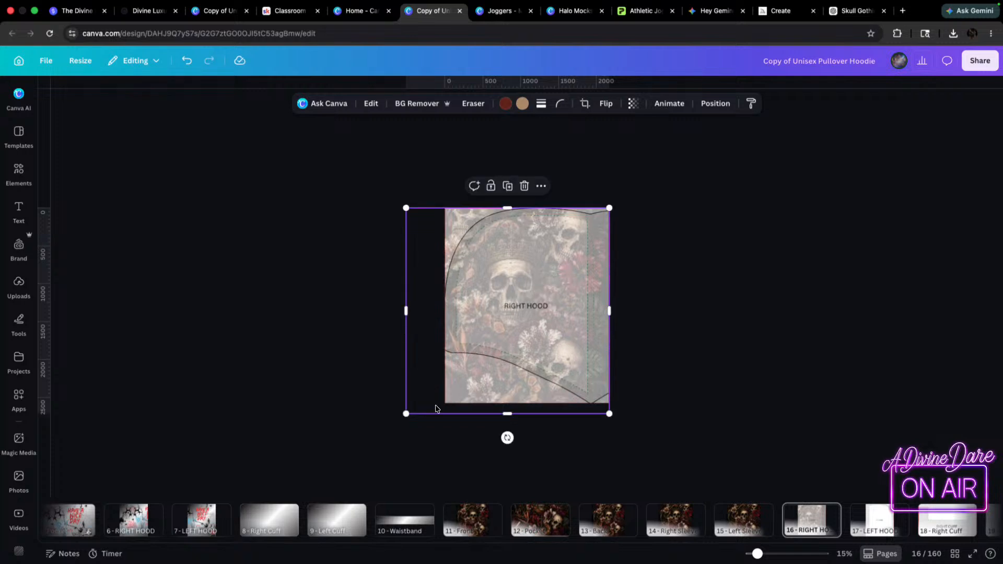
drag(406, 414, 416, 409)
mouse_move(490, 315)
mouse_down()
mouse_move(531, 317)
mouse_move(475, 316)
mouse_up()
drag(494, 317, 490, 313)
click(634, 103)
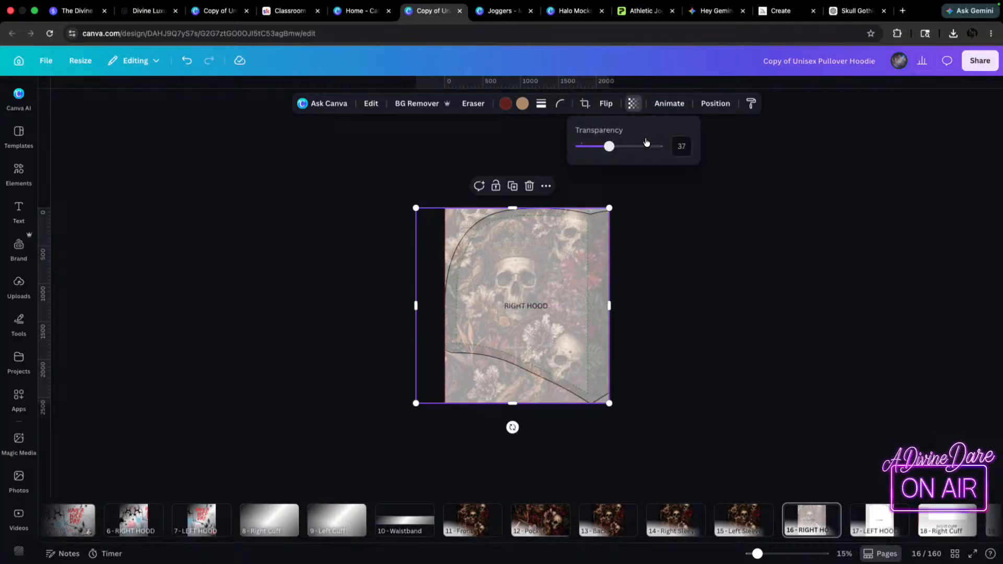
drag(609, 145, 743, 159)
- Copy the Right Hood print onto the Left Hood page and flip it horizontally
click(505, 277)
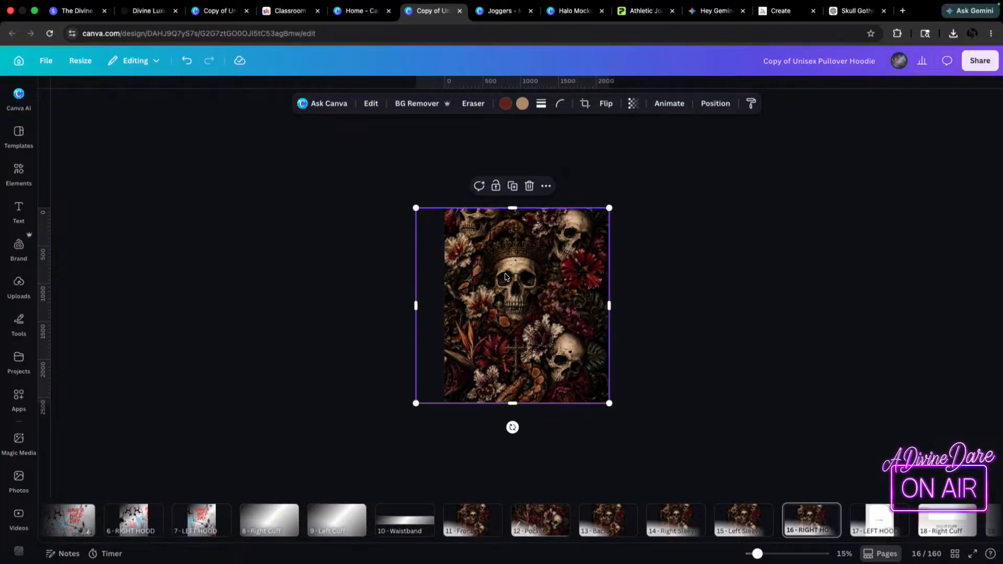
click(880, 522)
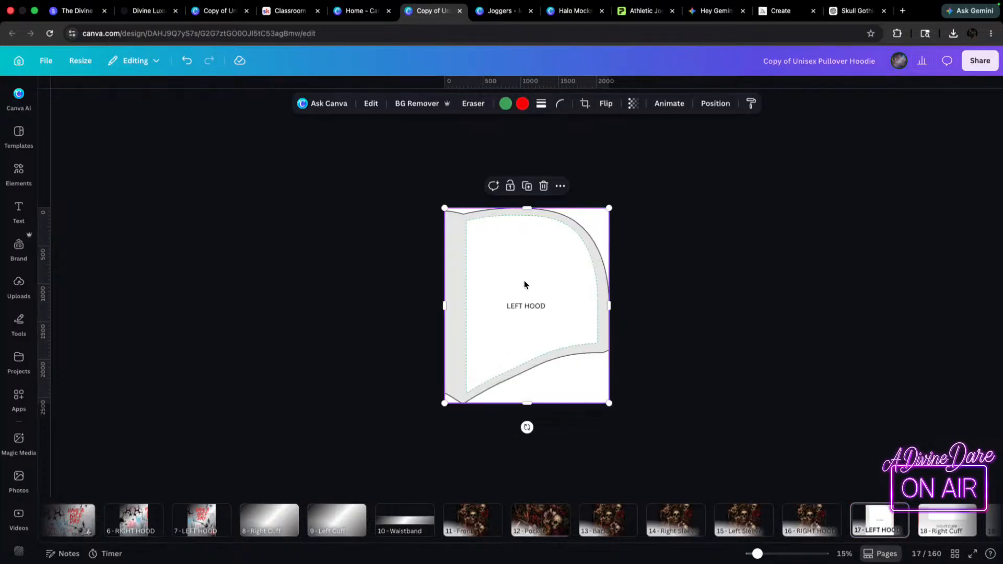
key(ctrl+v)
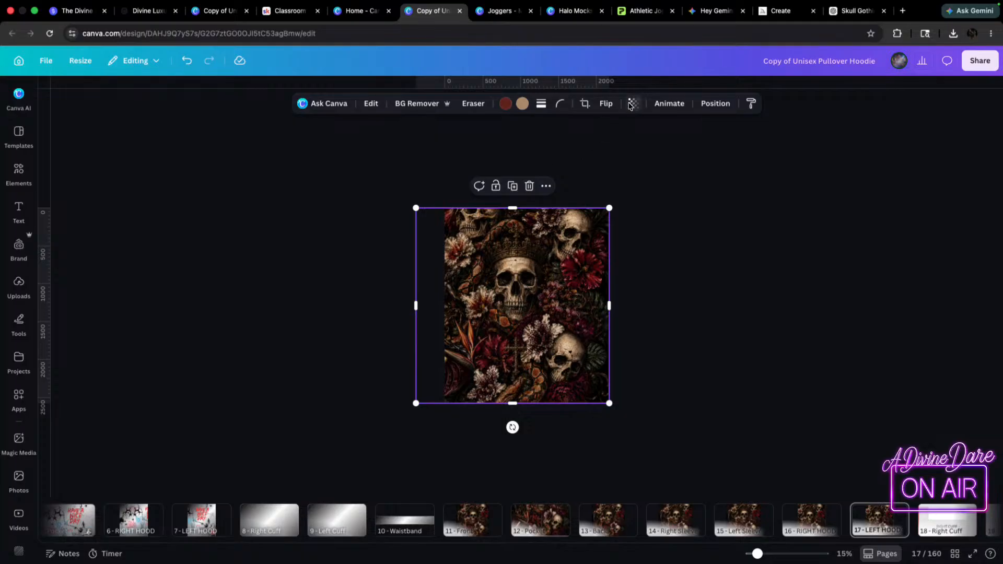
click(607, 106)
click(610, 131)
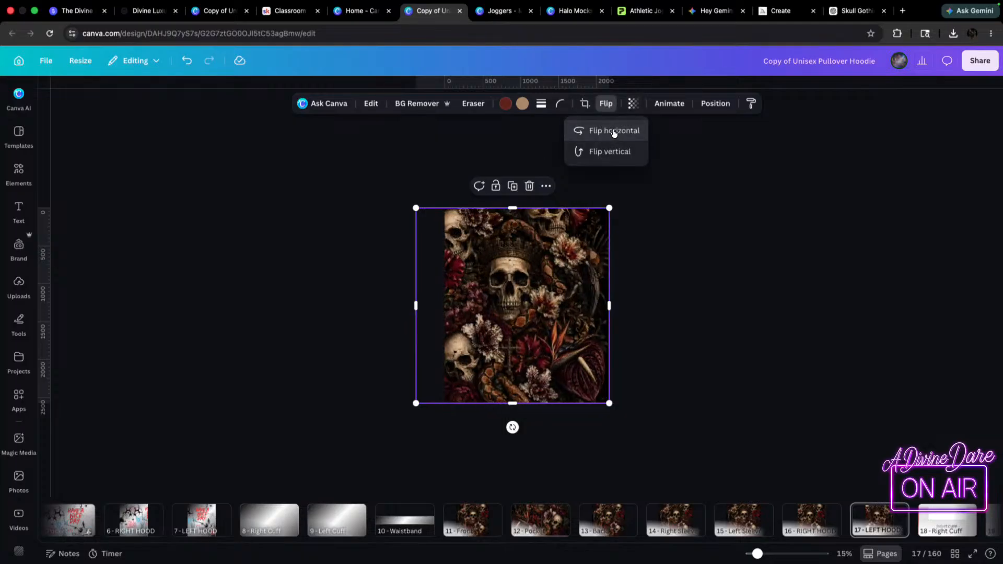
- Make the Left Hood print semi-transparent and move it flush with the page's left edge
click(633, 104)
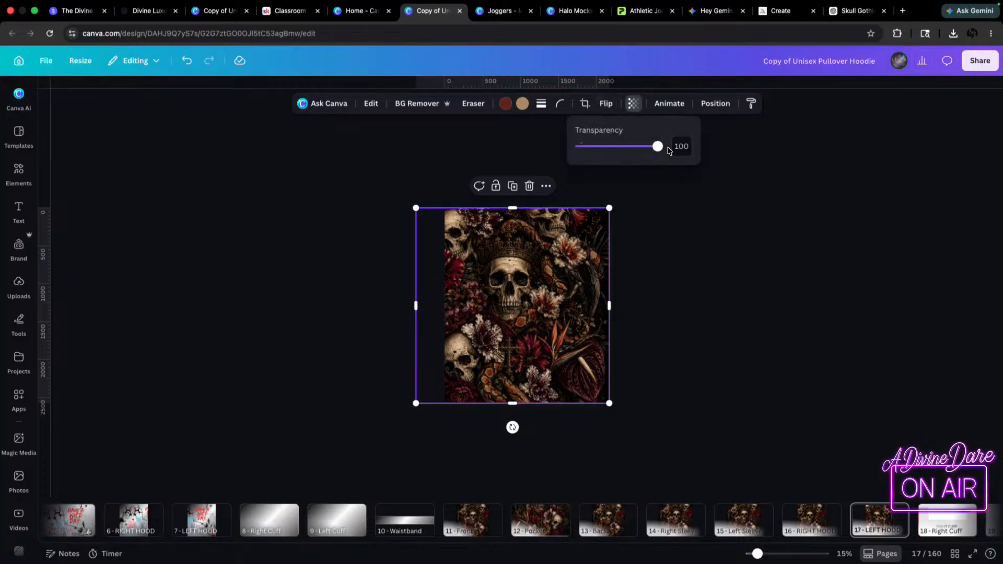
drag(661, 147, 627, 148)
drag(555, 270, 585, 270)
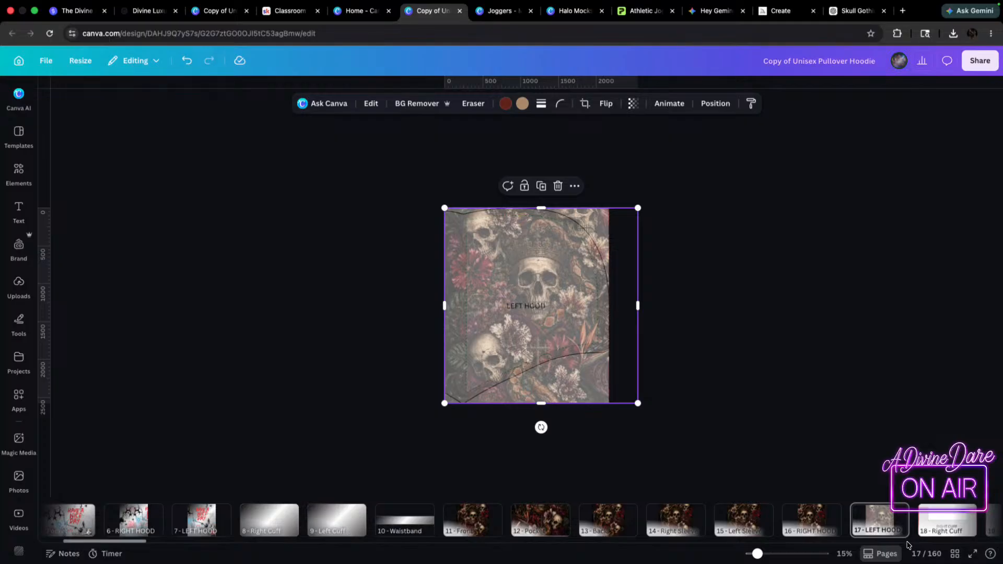
- Set the transparency of the print on the Left Hood page to 100
click(944, 521)
click(868, 522)
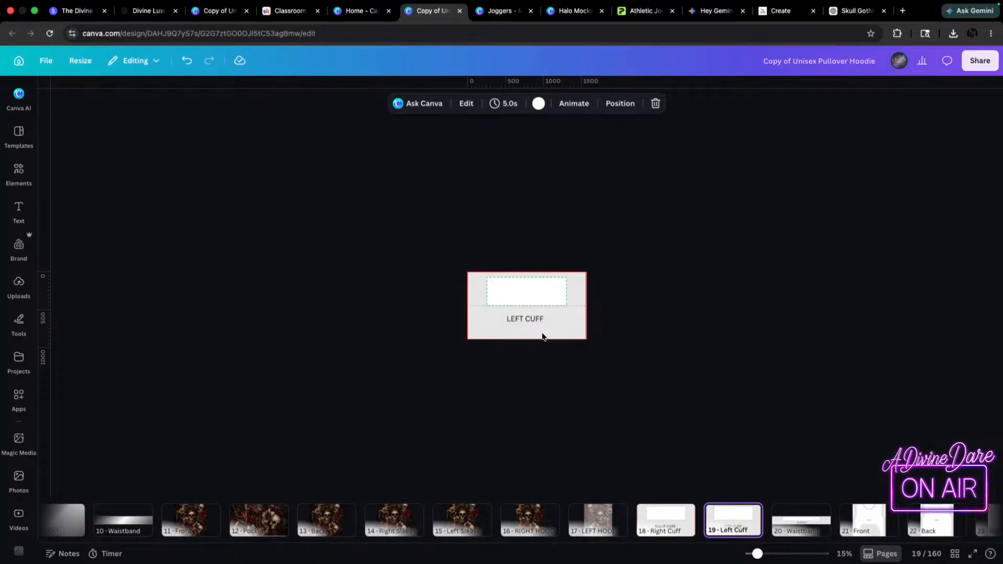
click(589, 522)
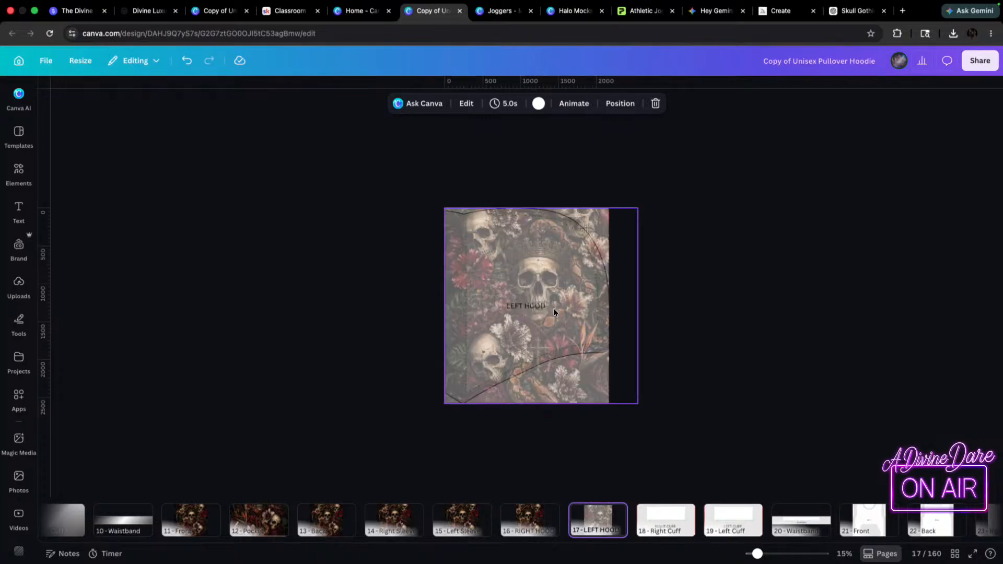
click(539, 255)
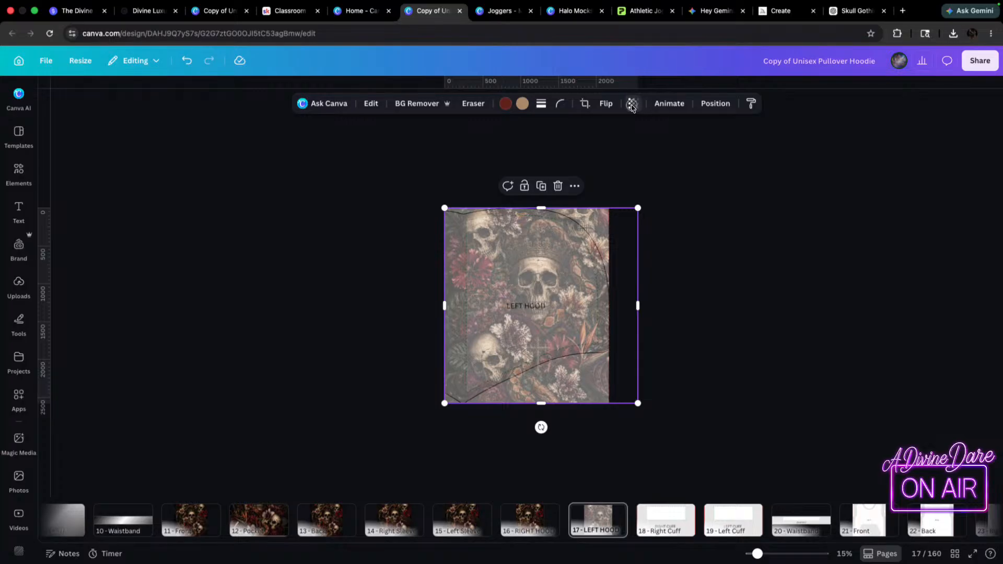
click(633, 104)
drag(623, 146, 779, 173)
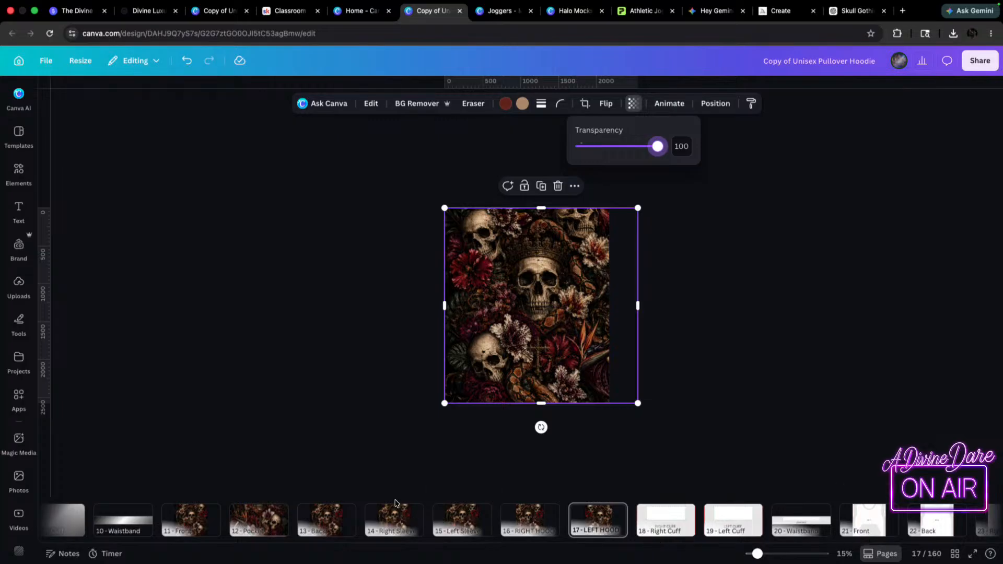
- Download pages 11-17 of the hoodie design as PNG files
scroll(136, 517, left, 2)
scroll(157, 517, left, 2)
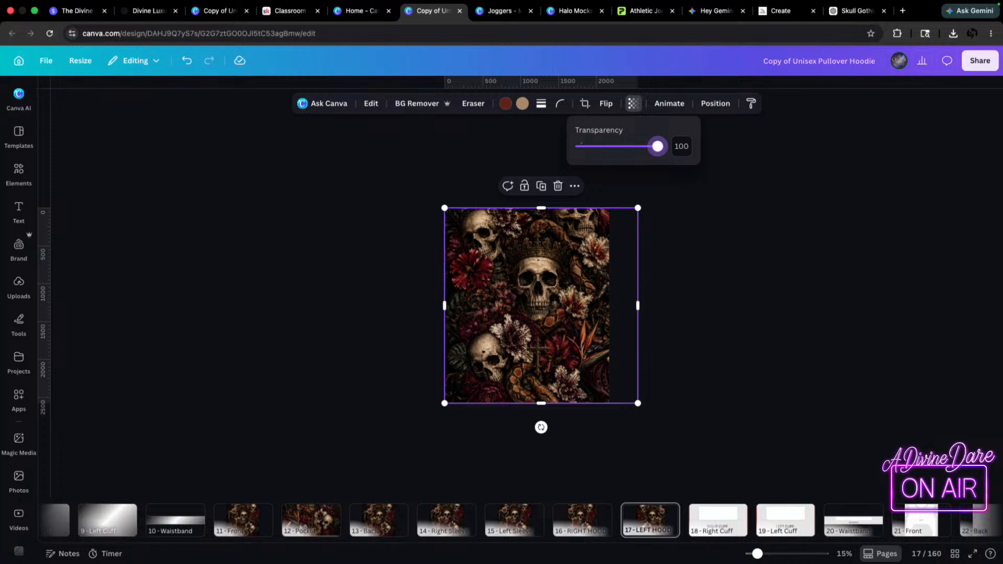
click(979, 61)
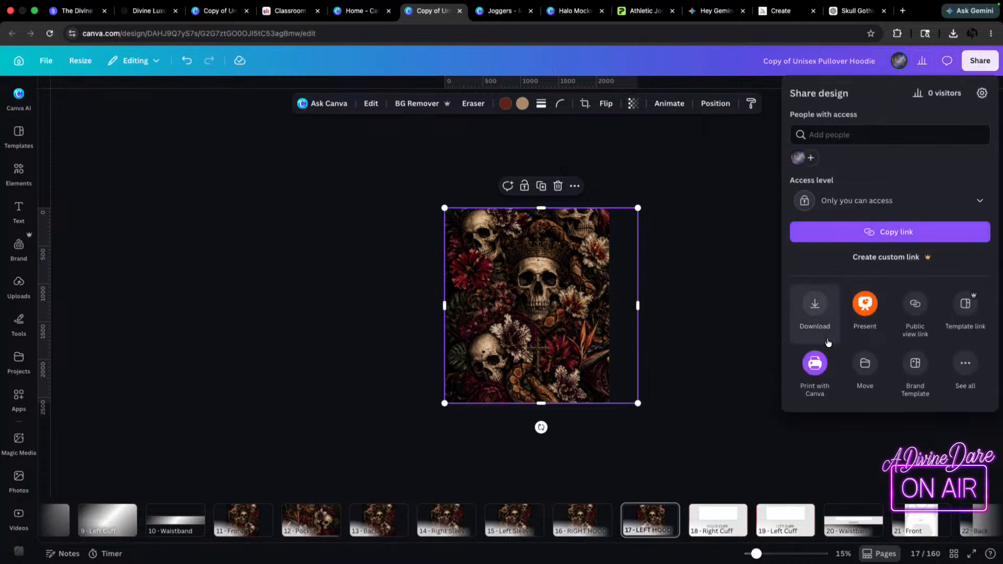
click(819, 320)
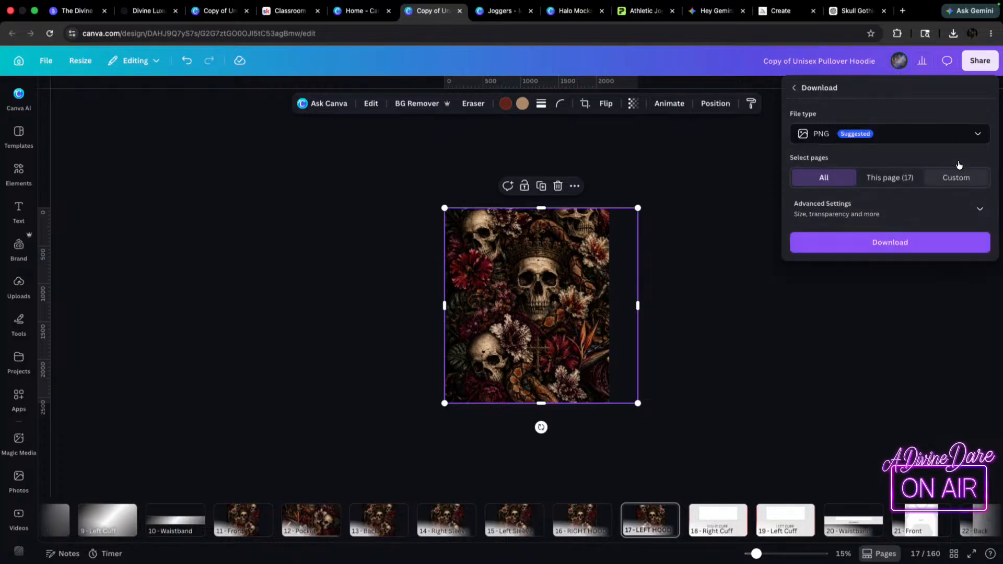
click(966, 177)
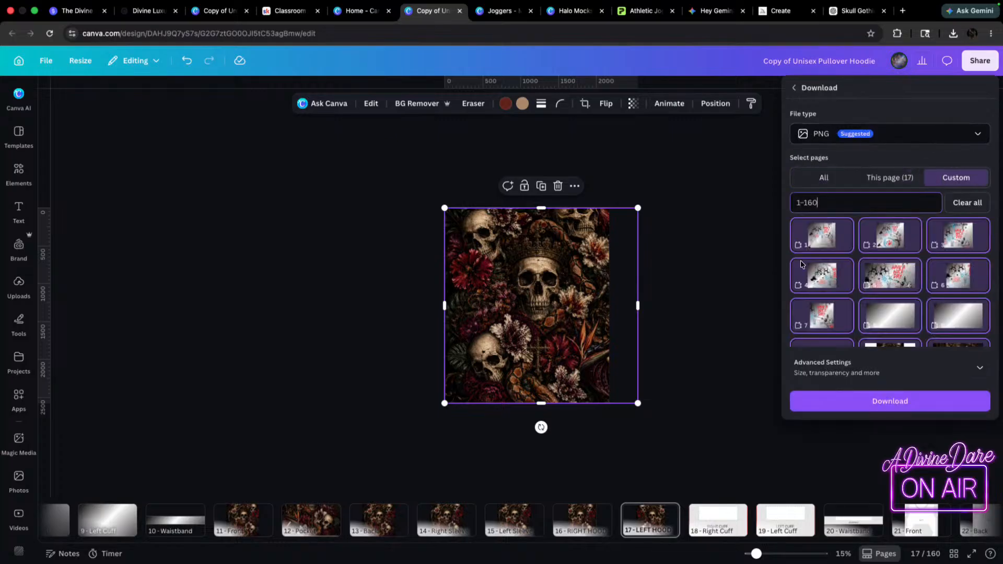
drag(838, 202, 768, 195)
text(11)
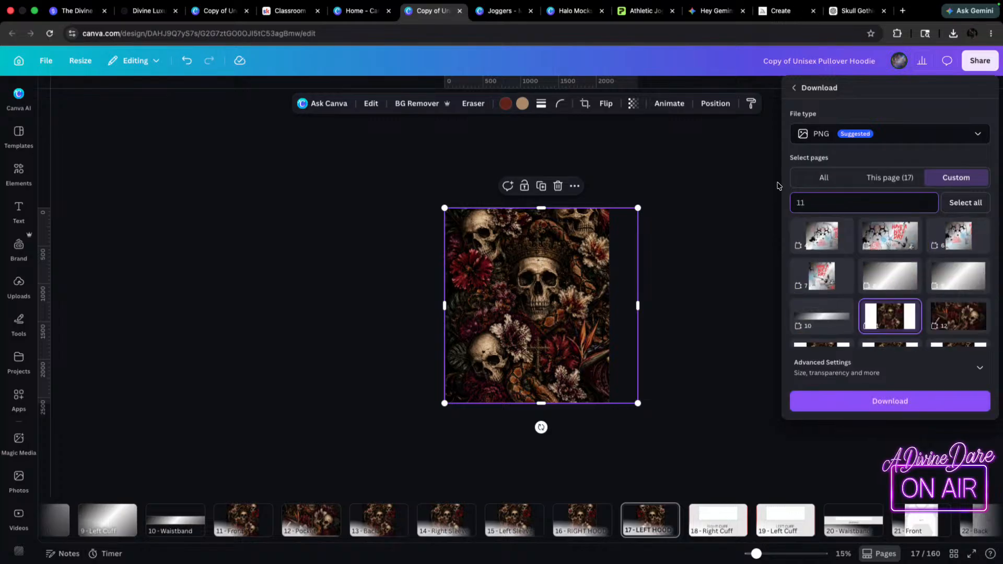
text(-17)
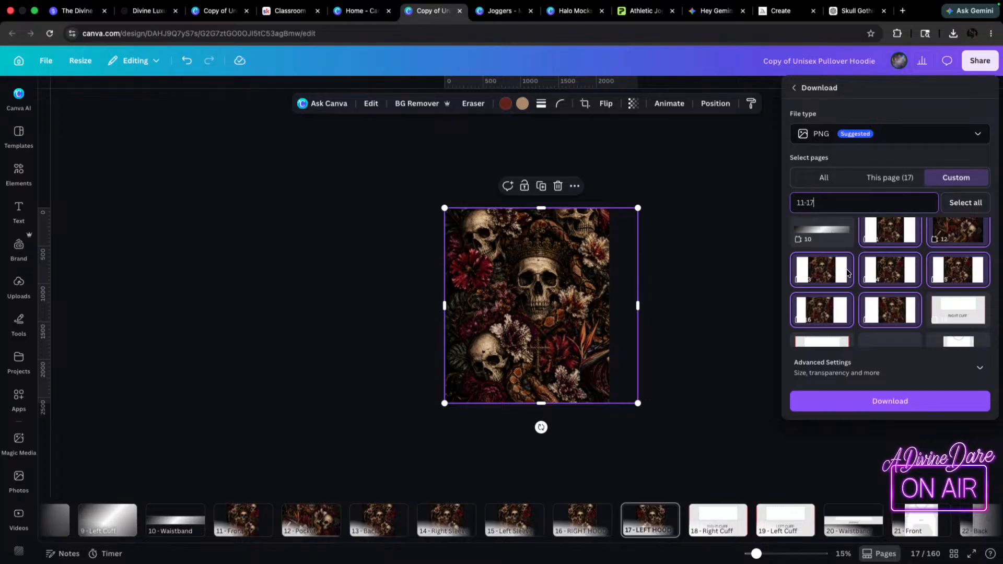
click(882, 395)
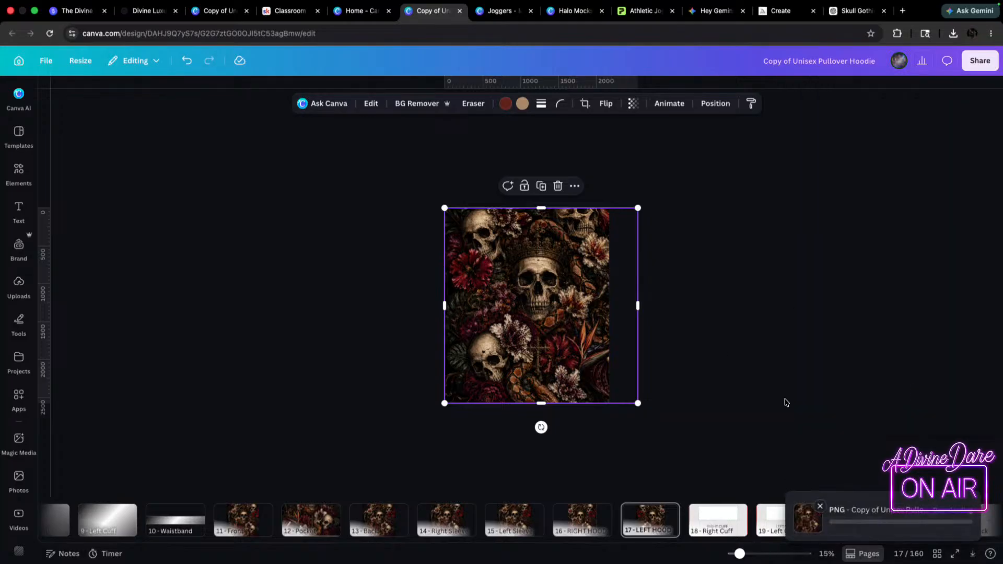
- Switch to Printify and look through the favorite products for the all-over-print hoodie
click(630, 12)
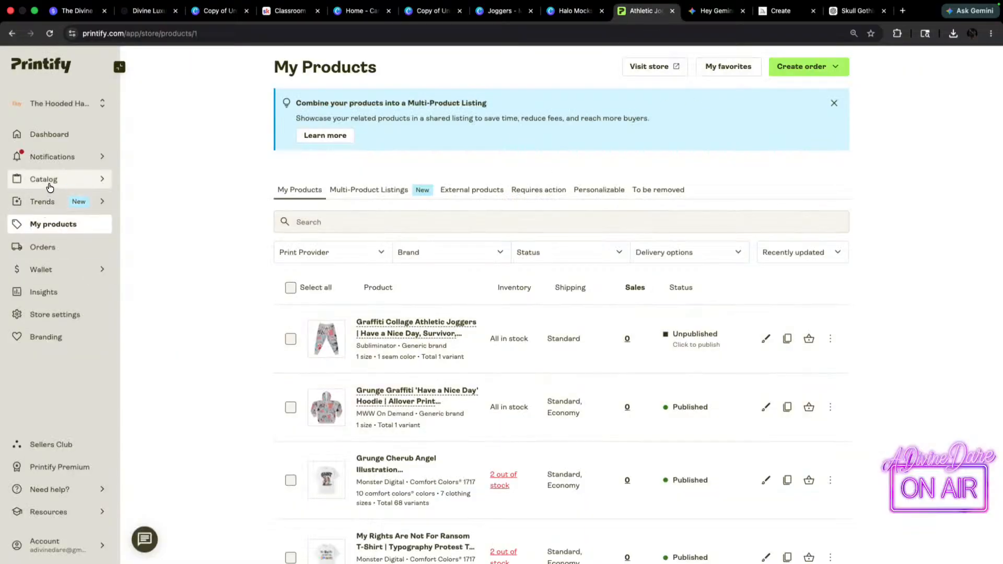
click(729, 67)
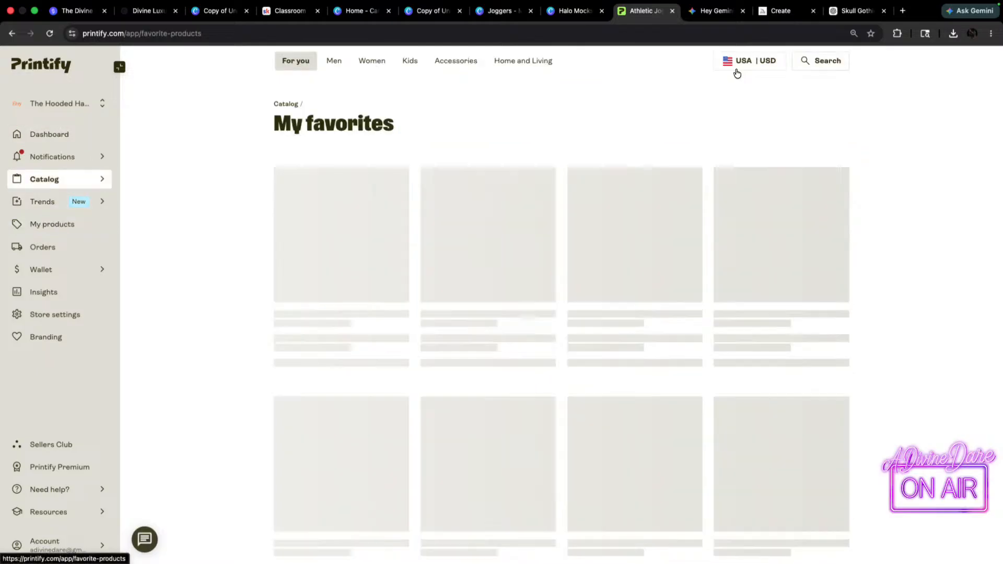
scroll(488, 322, down, 10)
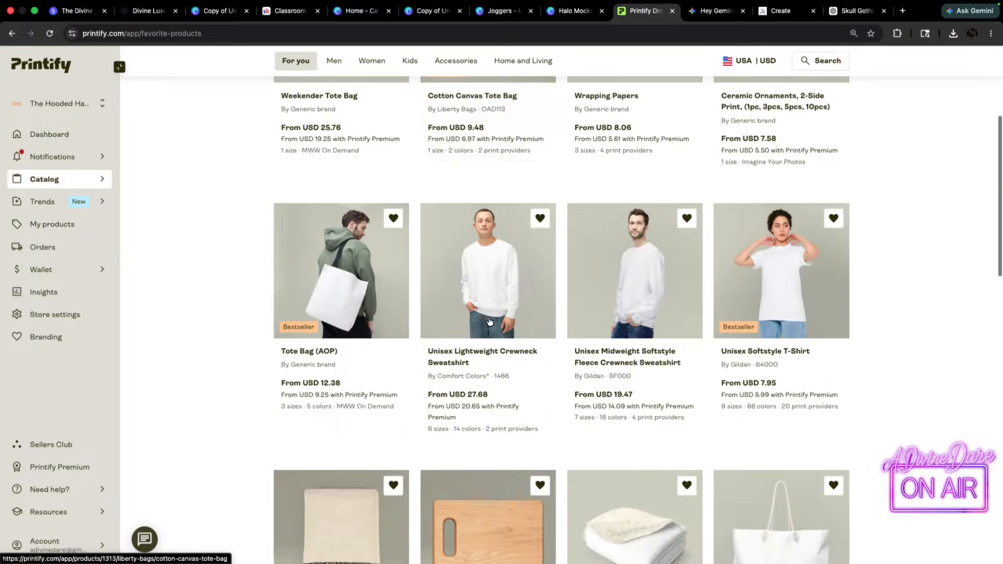
scroll(488, 322, down, 5)
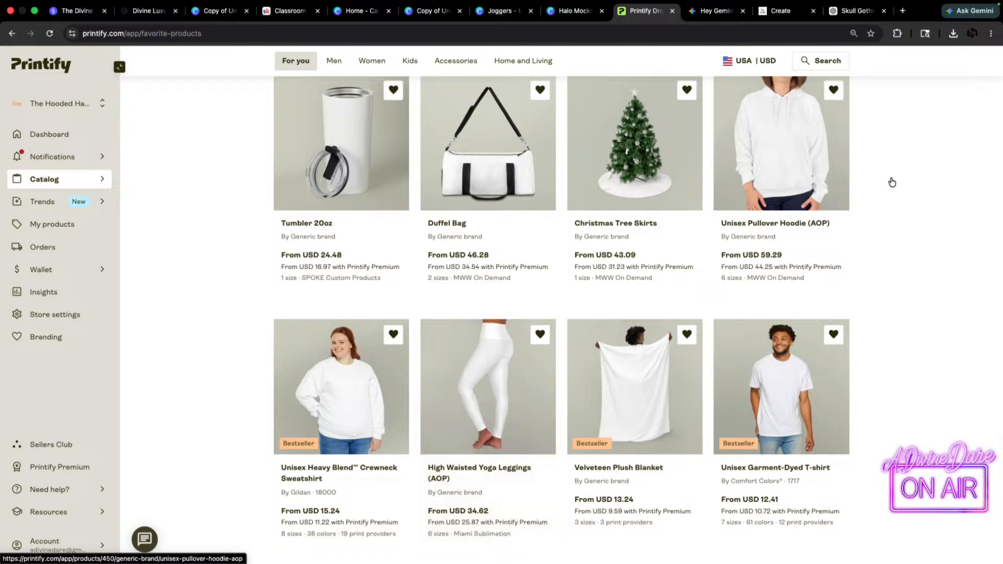
scroll(771, 192, down, 5)
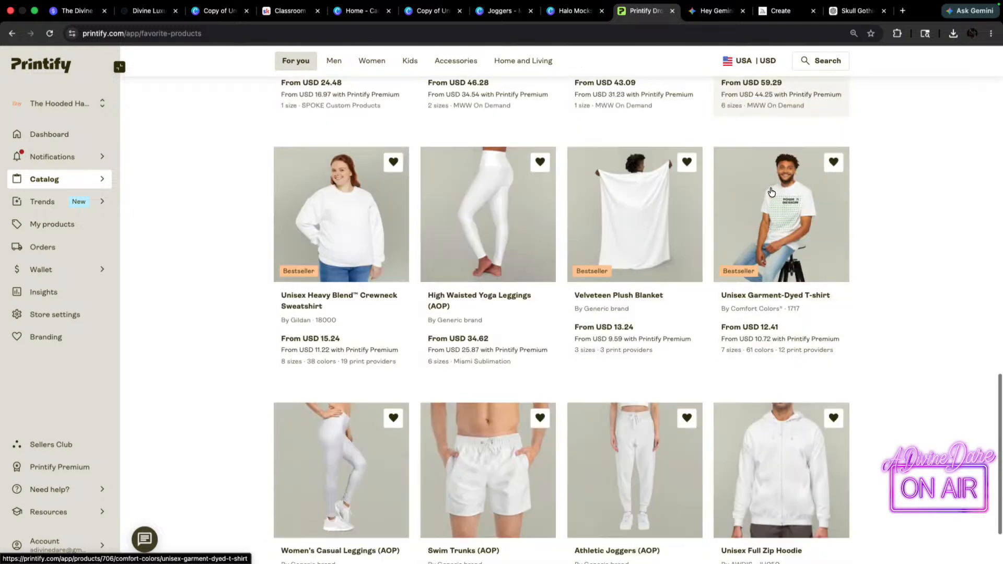
scroll(615, 340, up, 15)
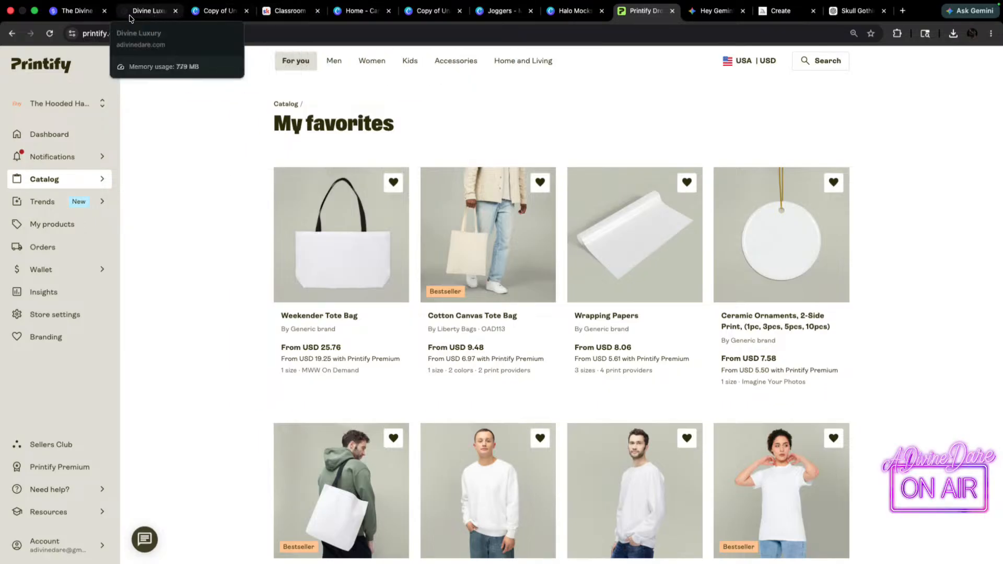
- Switch to the Skool classroom and open the preferred Printify hoodie link in Divine Drip's Unisex Pullover Hoodie Template lesson
click(286, 10)
scroll(522, 183, up, 2)
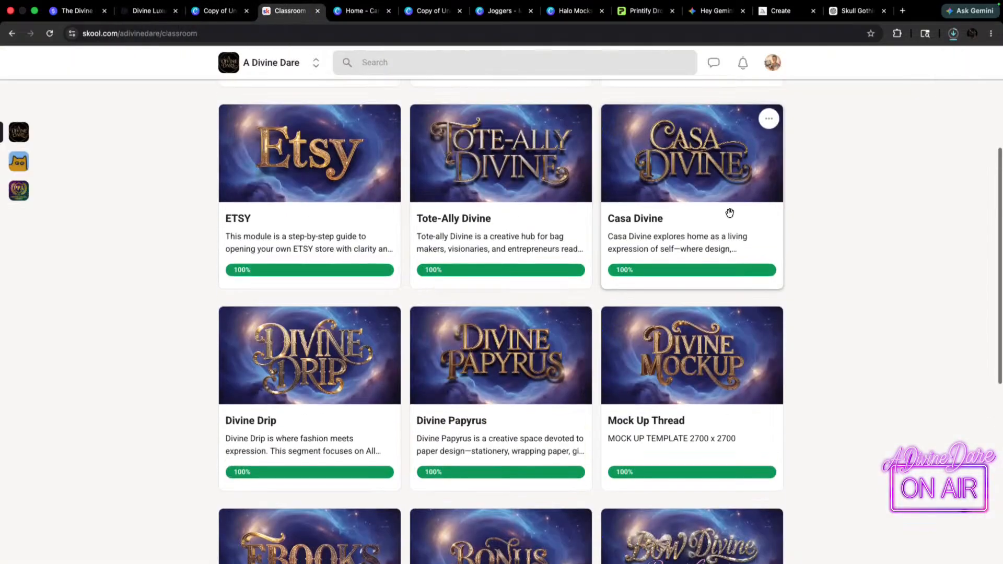
click(229, 402)
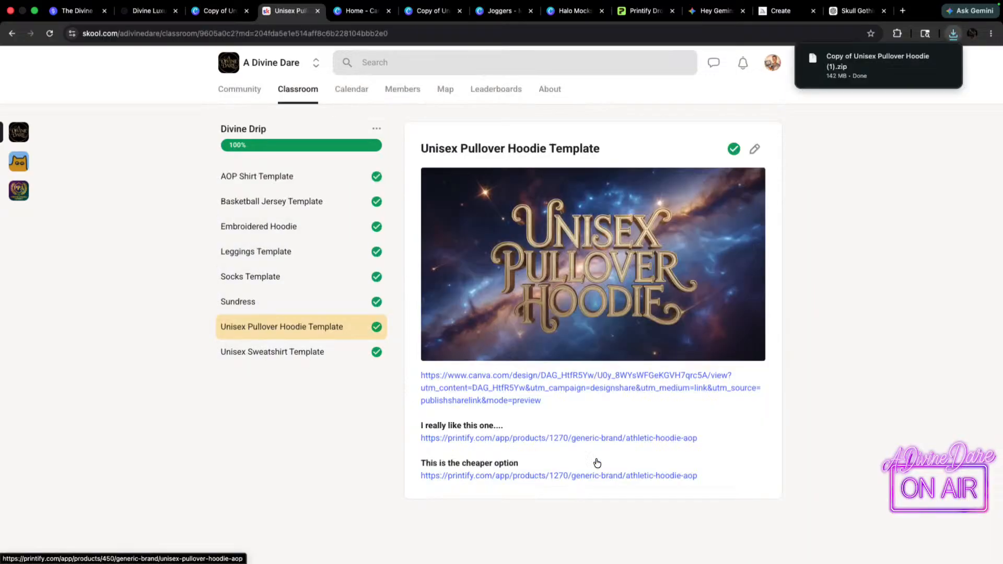
click(510, 442)
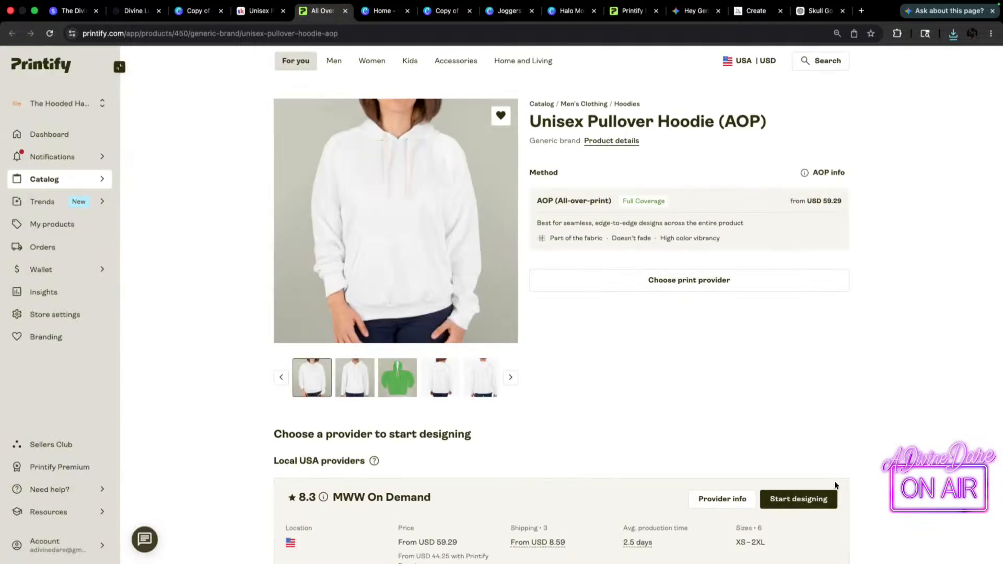
- Look through the Unisex Pullover Hoodie (AOP) product photos and start designing with MWW On Demand as the provider
click(511, 378)
click(511, 379)
click(511, 378)
click(511, 378)
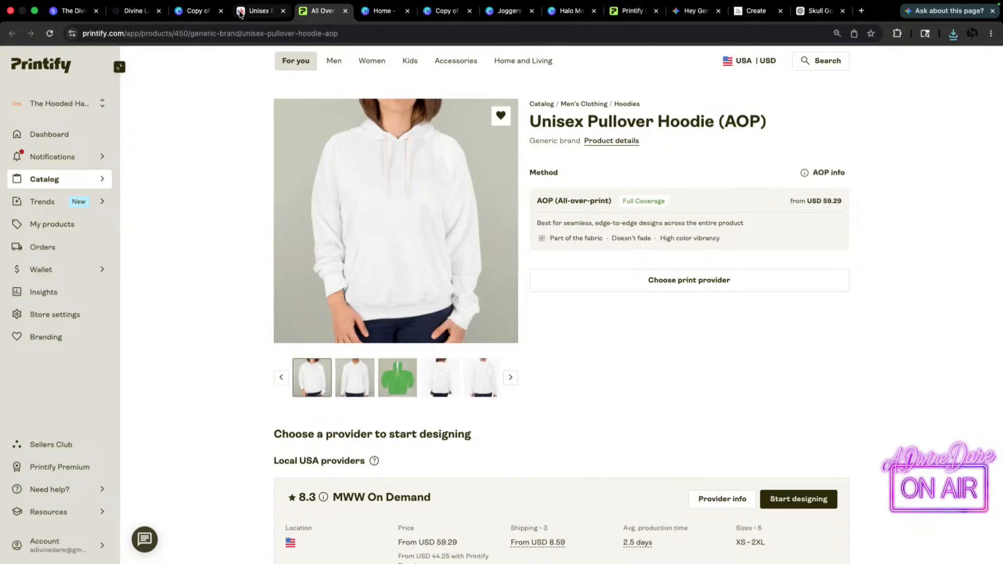
click(265, 11)
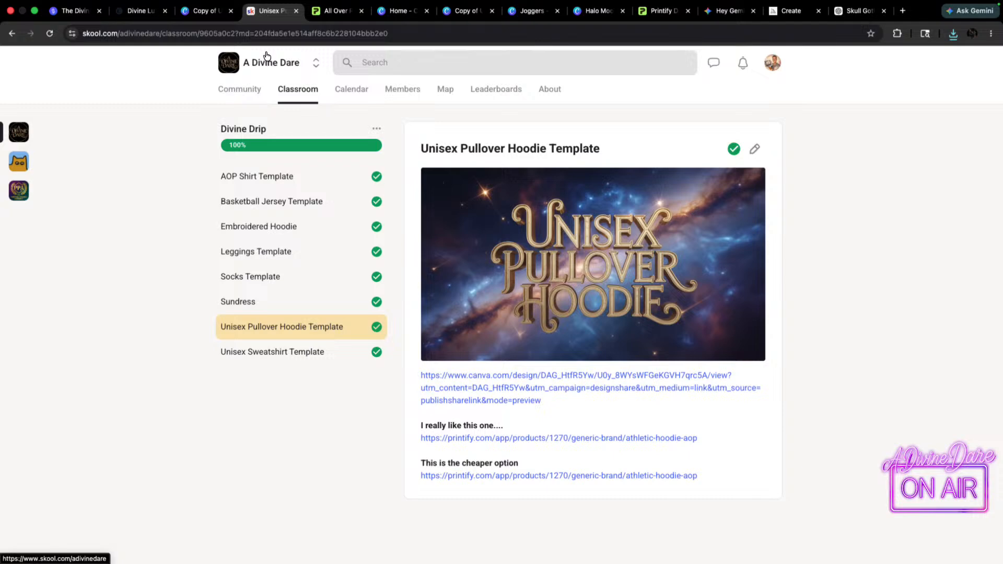
click(334, 11)
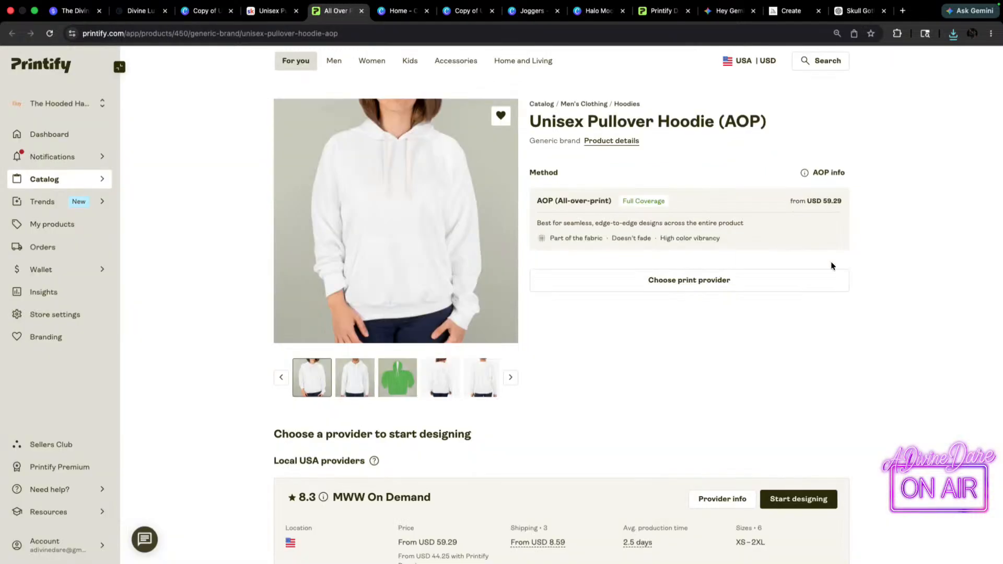
click(810, 501)
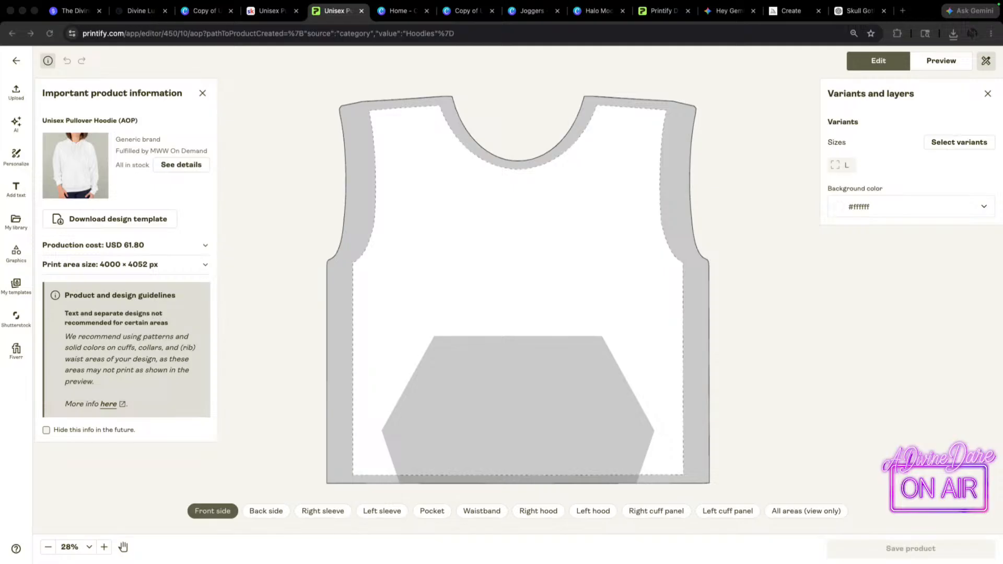
- Bring Front.png in from the downloaded files and place it over the hoodie's front side
key(ctrl+Up)
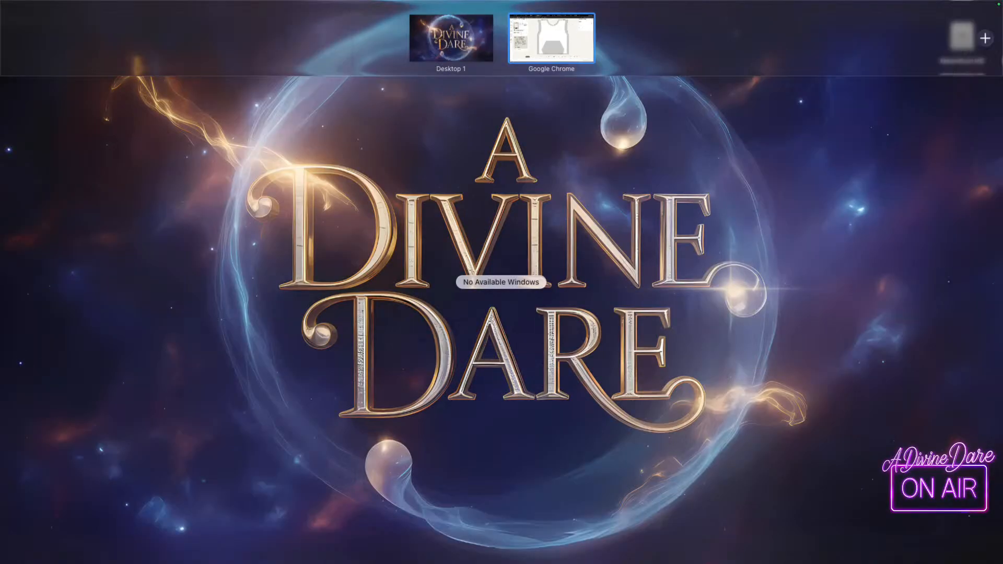
key(ctrl+Up)
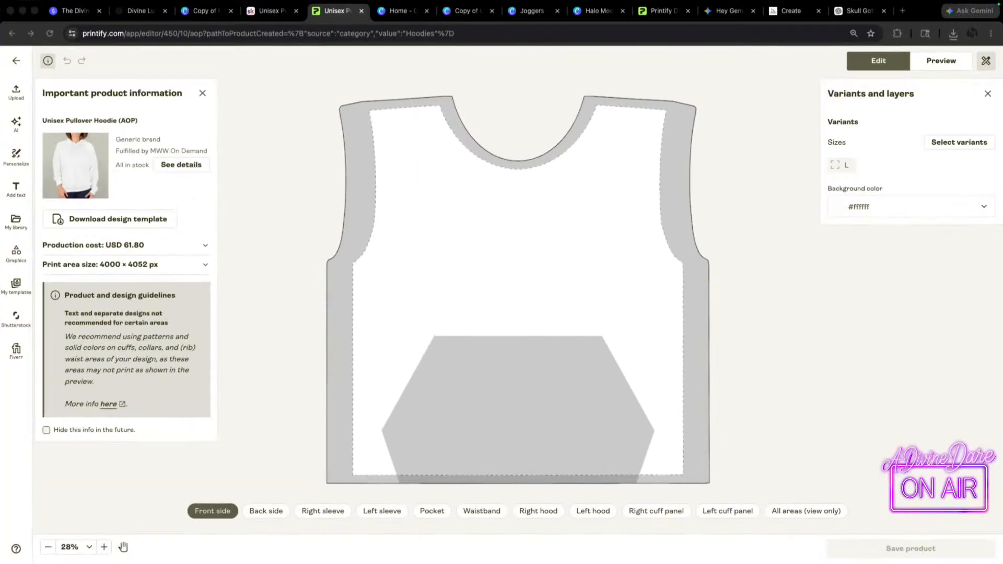
key(ctrl+Up)
key(ctrl+Up)
drag(390, 209, 518, 264)
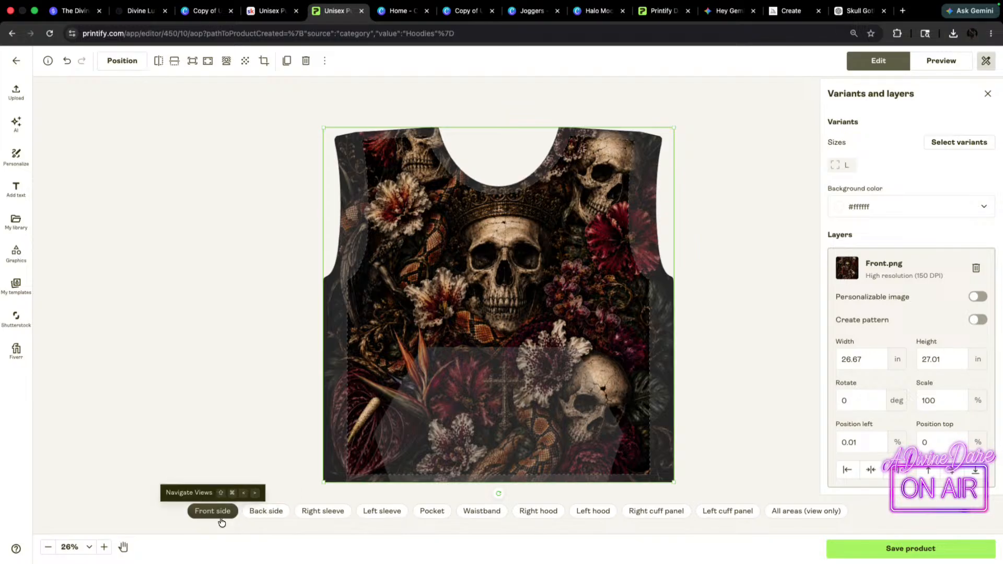
- Place Back.png on the hoodie's back side and Right Sleeve.png on the right sleeve
click(266, 513)
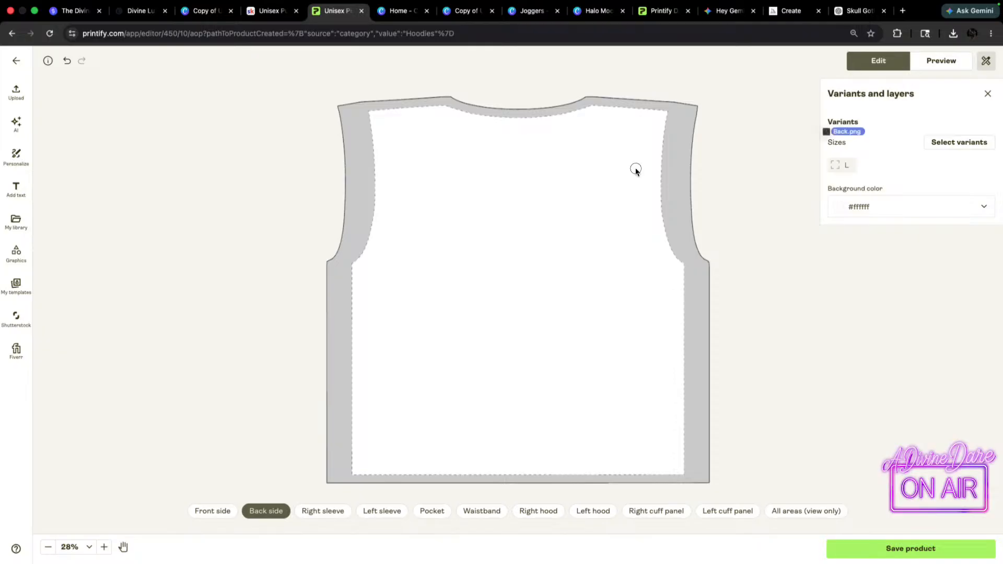
drag(488, 273, 488, 273)
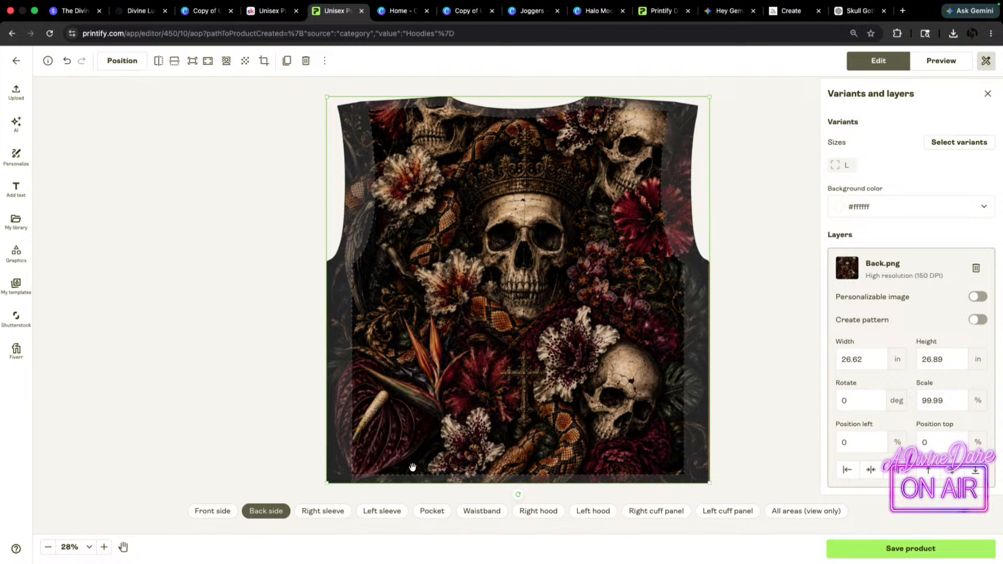
click(324, 511)
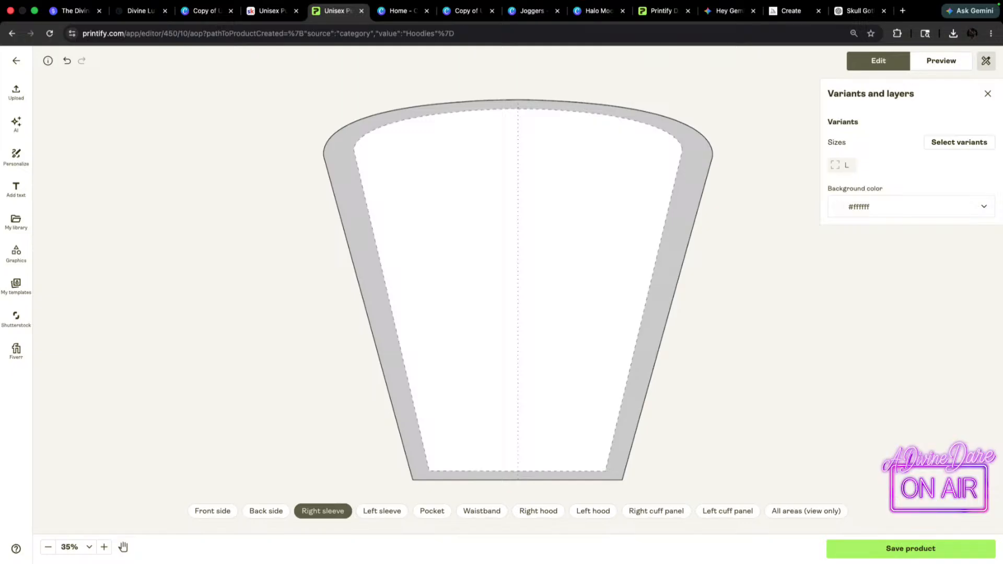
drag(710, 229, 523, 230)
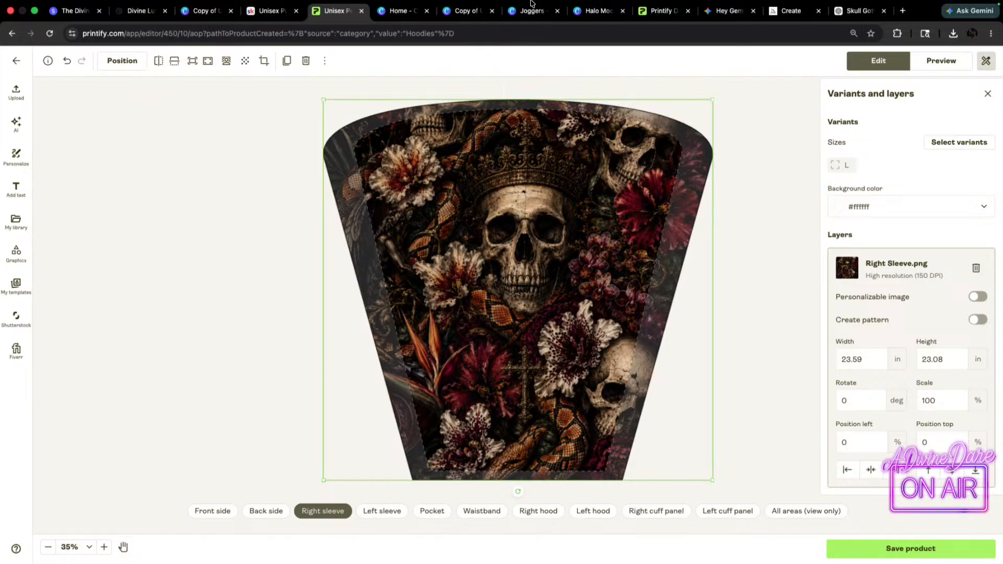
- Switch to the Canva hoodie design and flip the print on page 15, Left Sleeve, horizontally
click(220, 14)
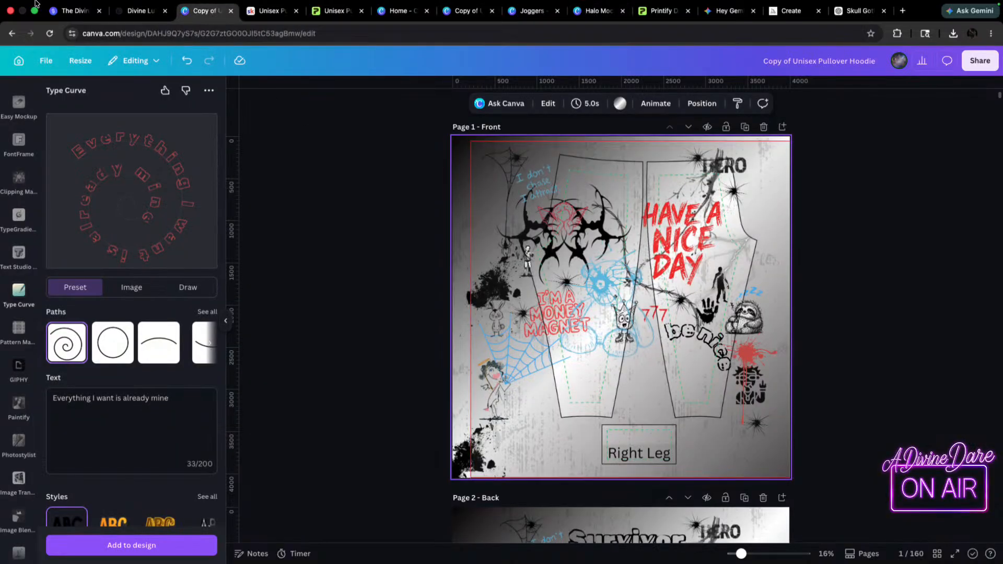
click(140, 11)
click(280, 12)
click(347, 13)
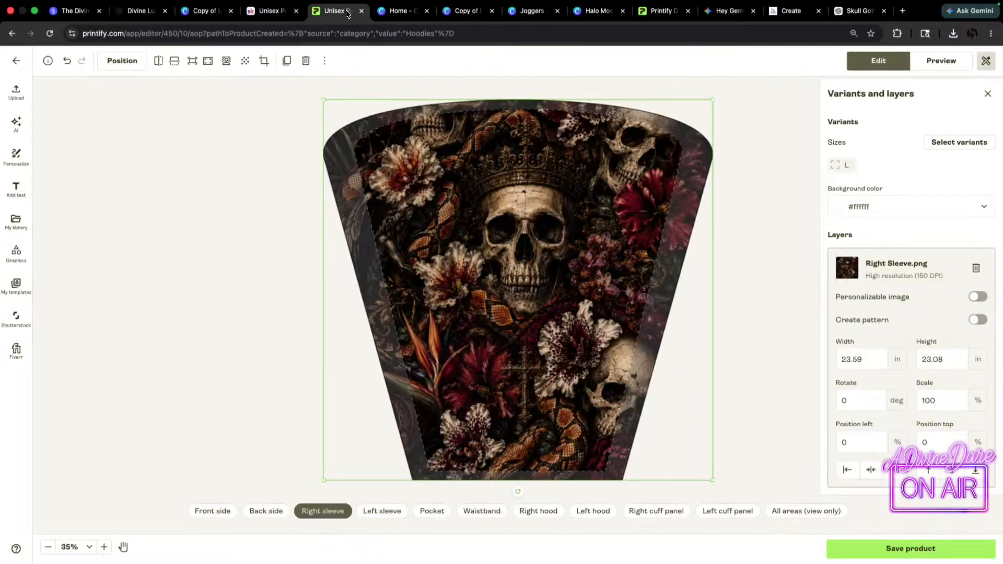
click(405, 12)
click(482, 14)
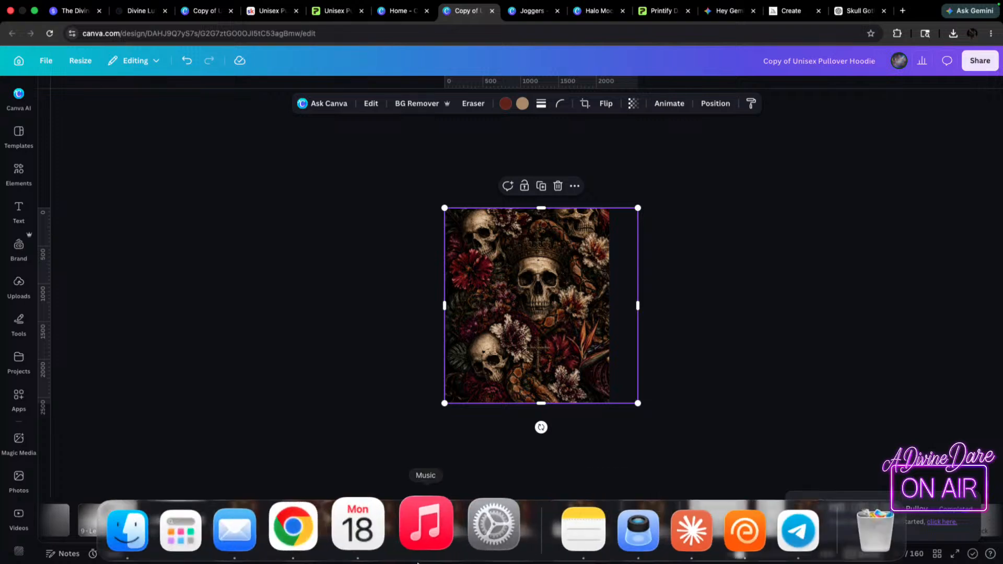
click(509, 520)
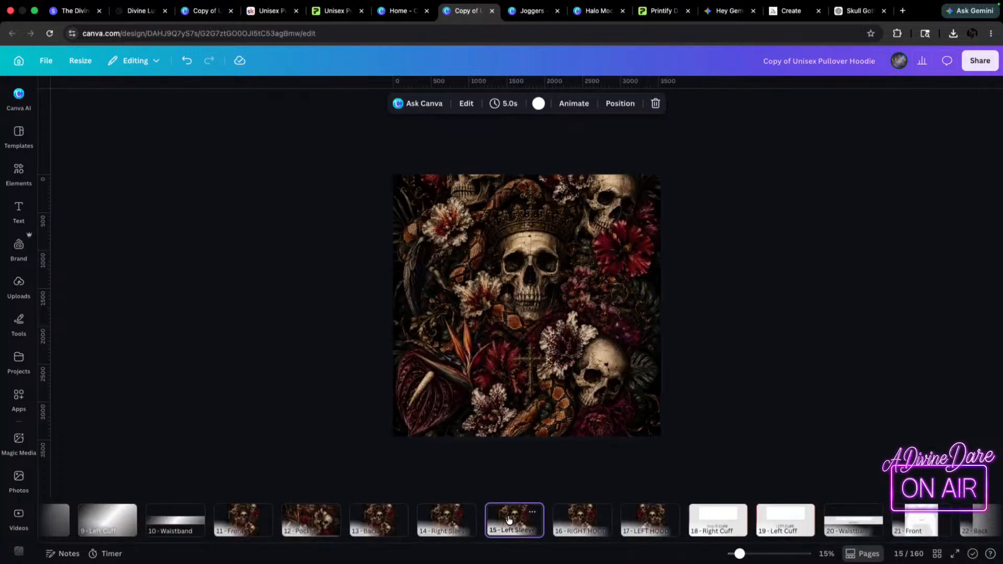
click(450, 523)
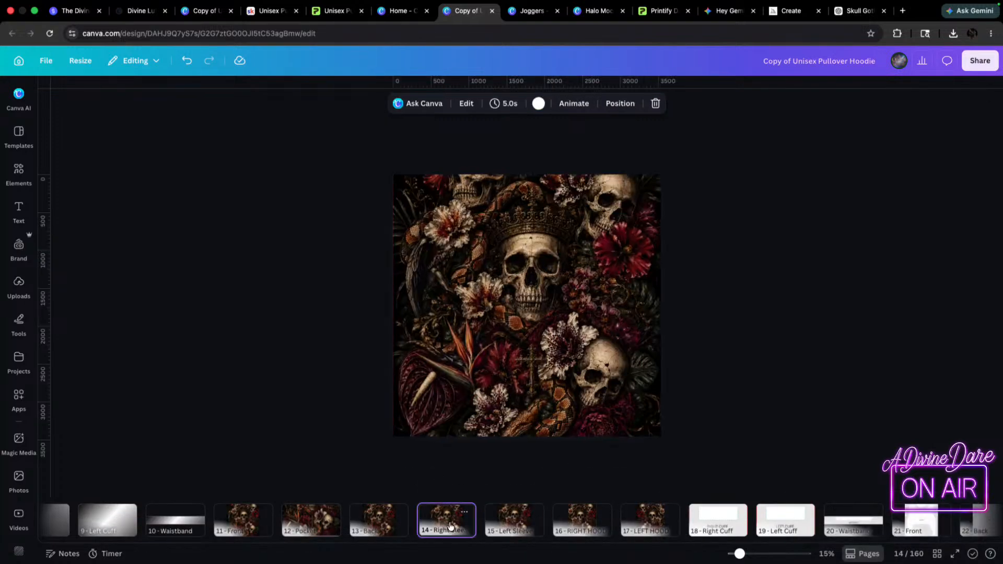
click(495, 527)
click(555, 286)
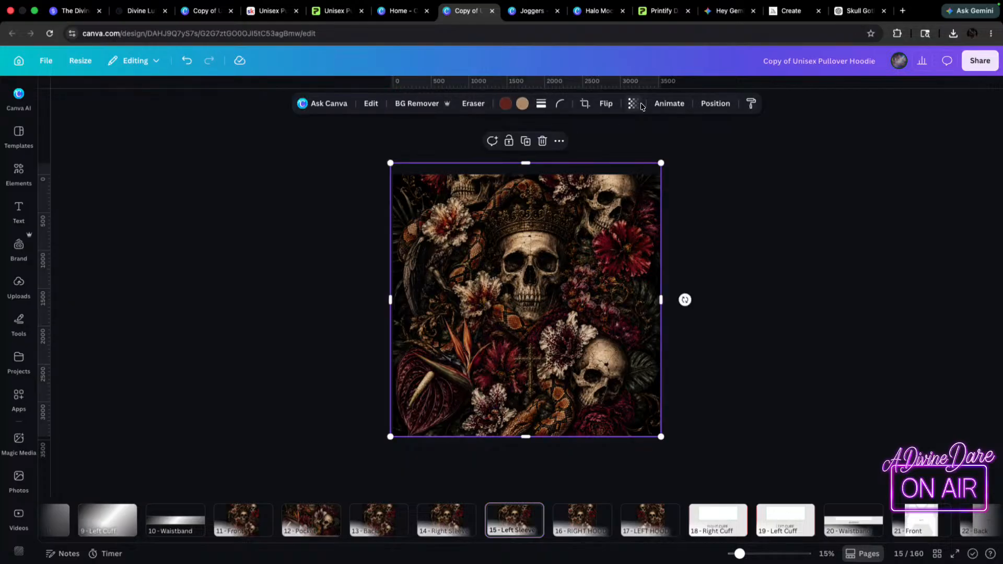
click(606, 104)
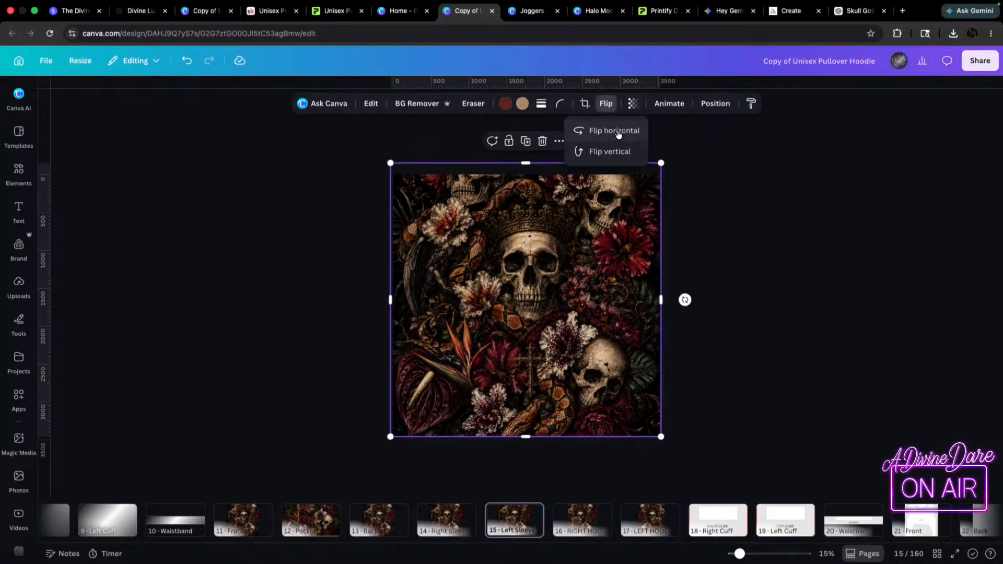
click(618, 132)
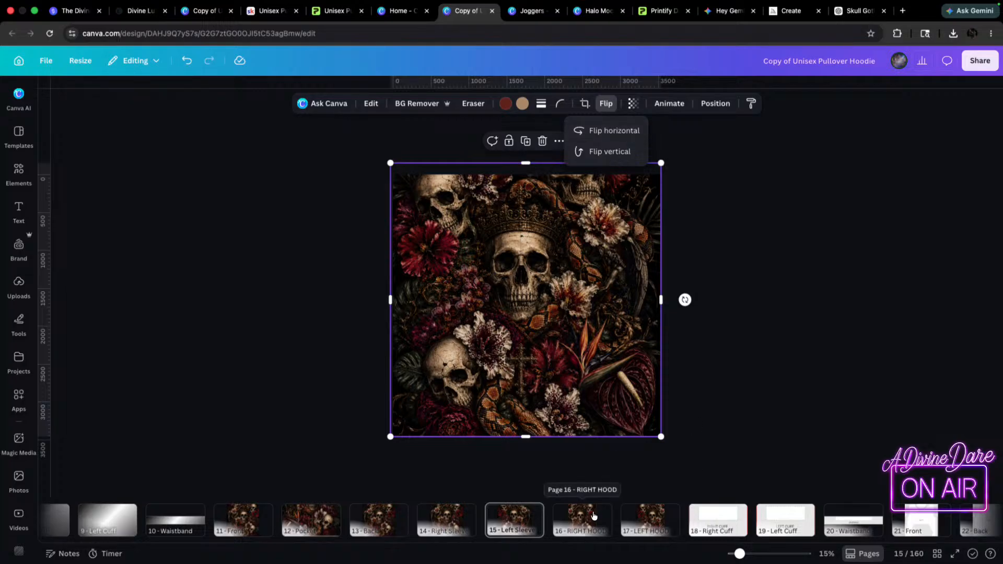
- Download only the Left Sleeve page (15) as a PNG file
click(980, 61)
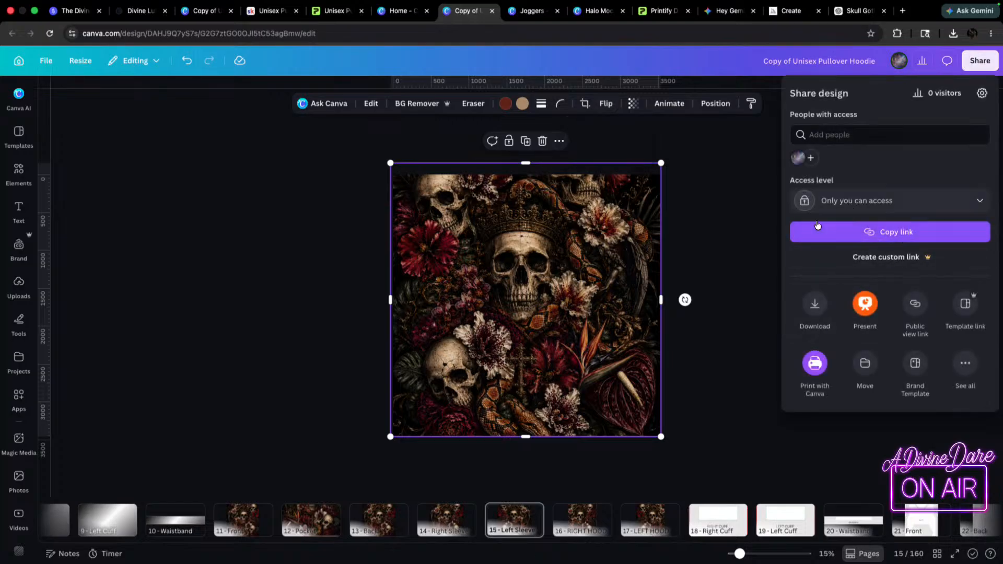
click(815, 304)
click(877, 180)
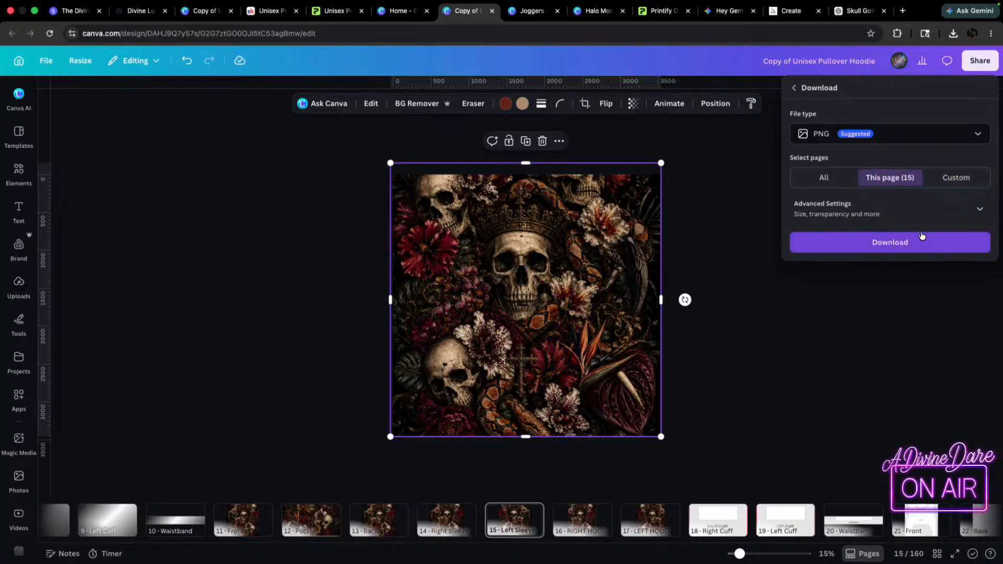
click(911, 244)
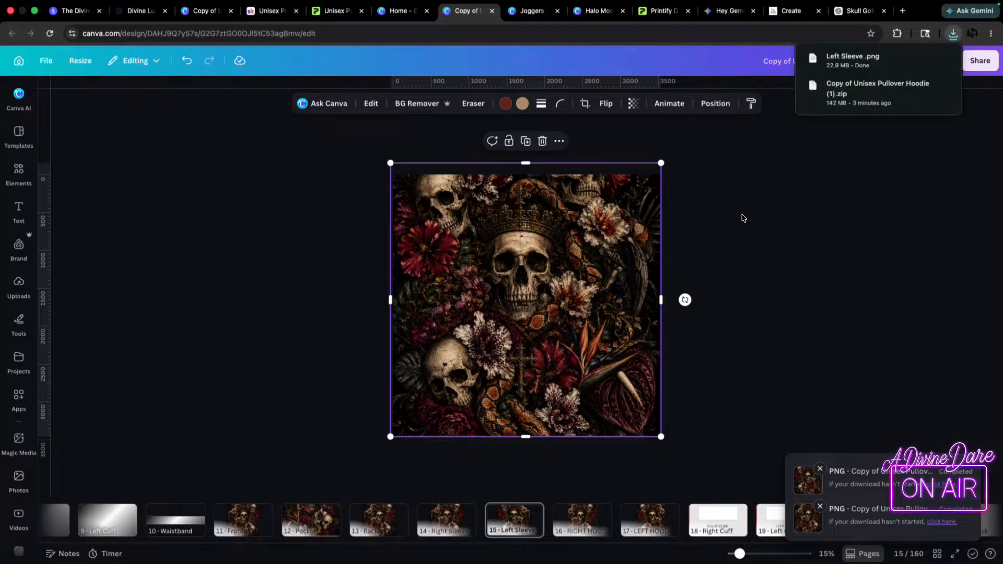
- Switch back to the Printify hoodie editor and place the downloaded Left Sleeve .png on the left sleeve
click(341, 12)
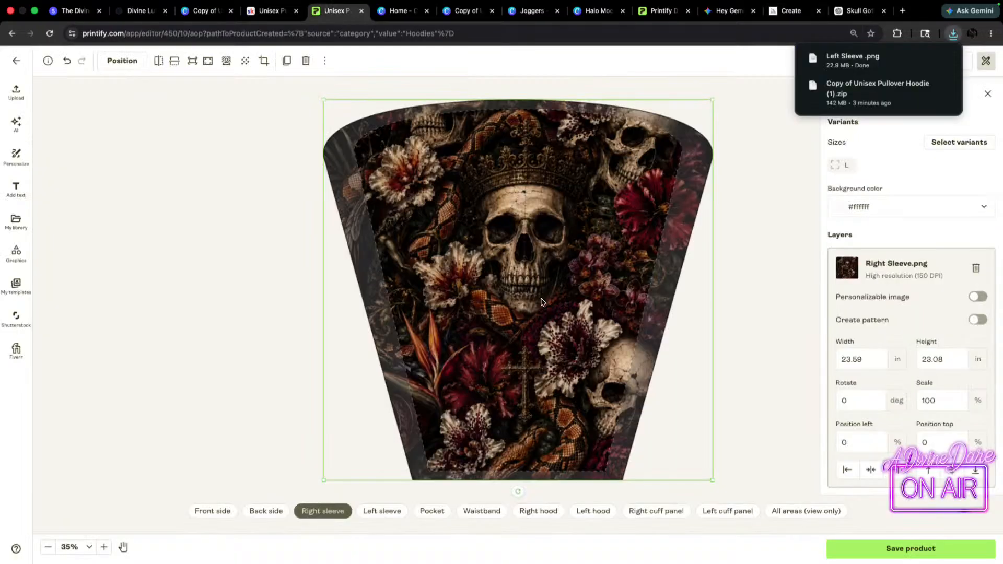
click(390, 511)
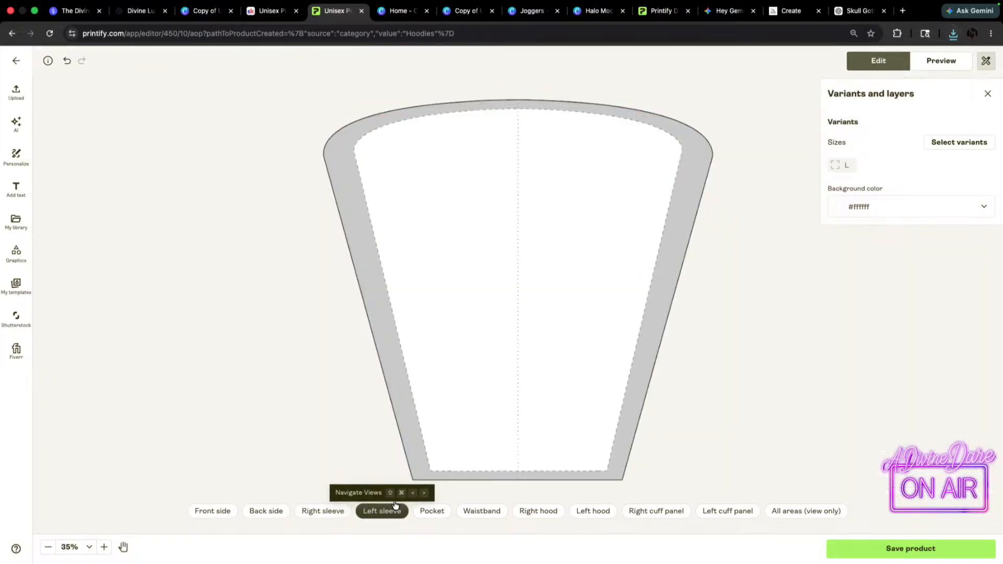
click(954, 33)
drag(826, 80, 509, 246)
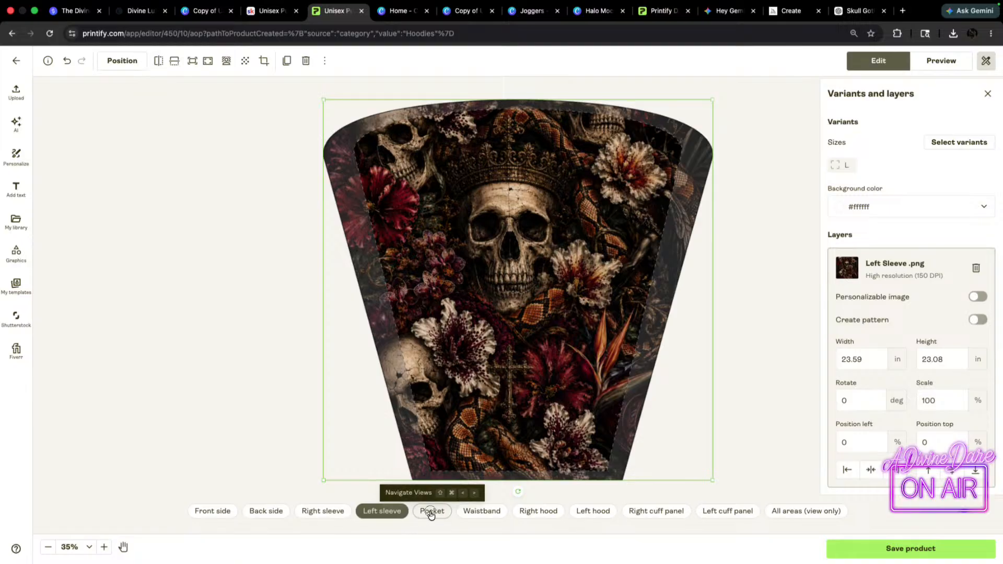
- Place Pocket.png on the hoodie's pocket panel and align it to cover the whole print area
click(431, 514)
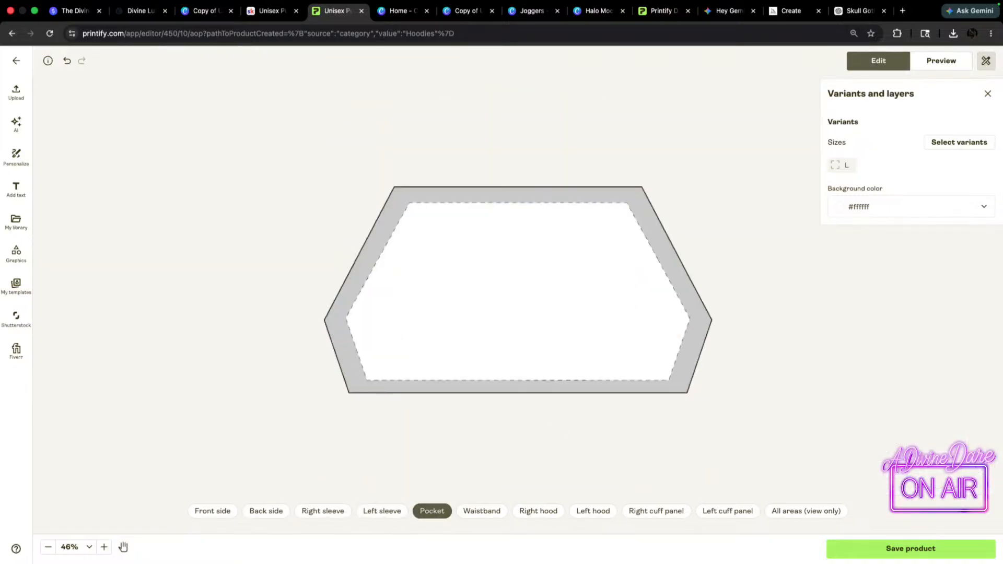
drag(869, 208, 639, 348)
drag(479, 293, 481, 292)
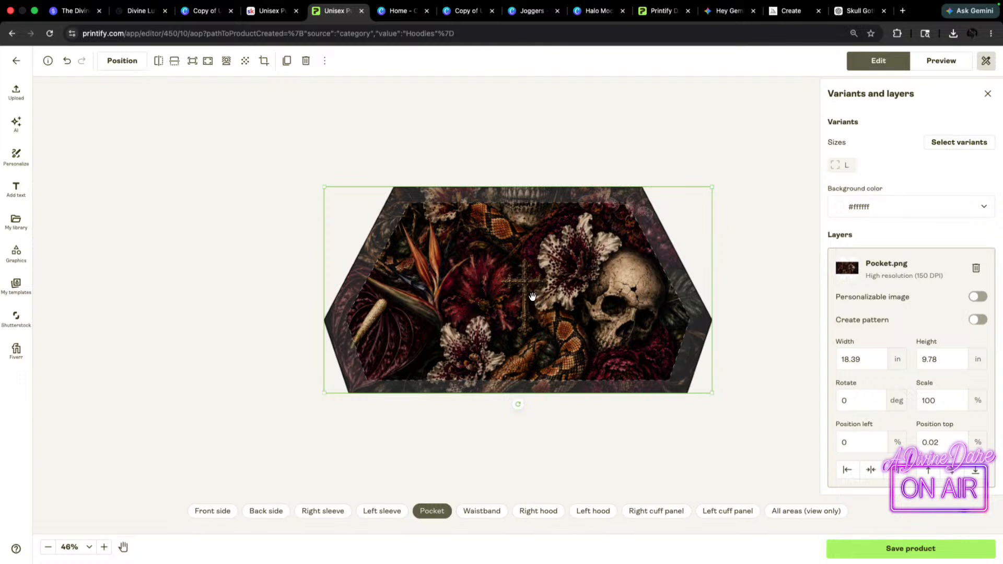
drag(513, 386, 516, 363)
drag(532, 327, 530, 351)
- Set the hoodie's background color to black (#000000) from the waistband view
click(485, 512)
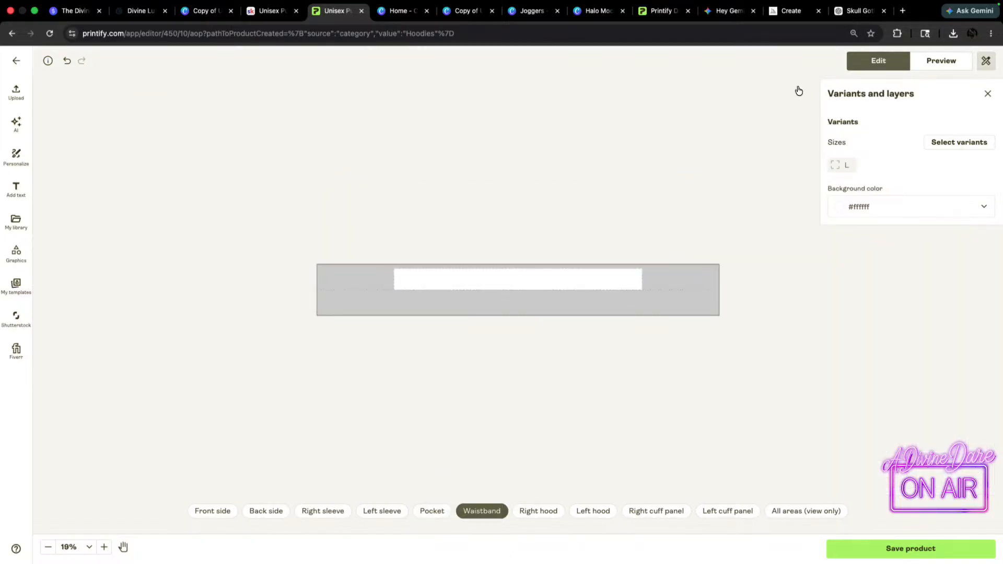
click(860, 206)
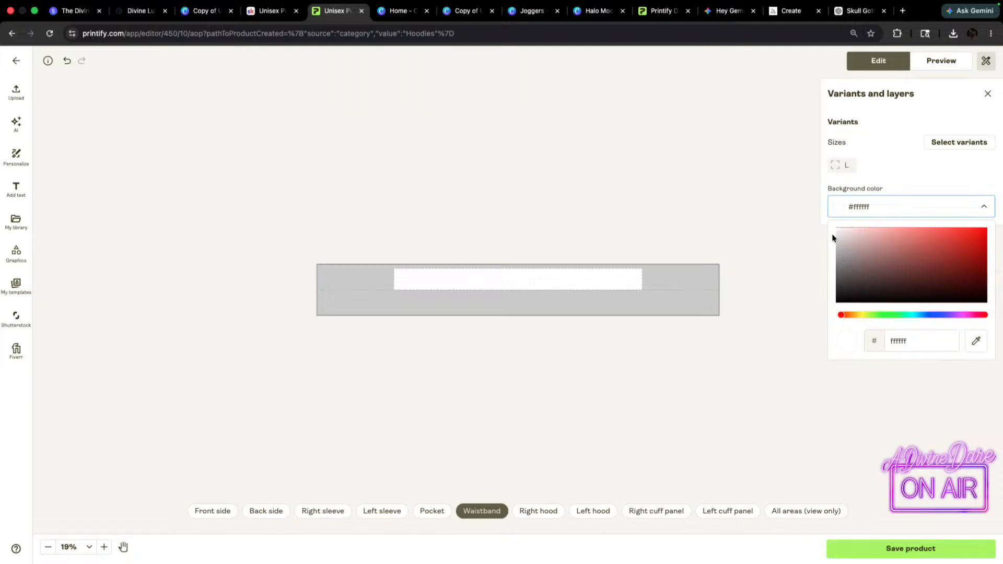
drag(838, 233, 855, 317)
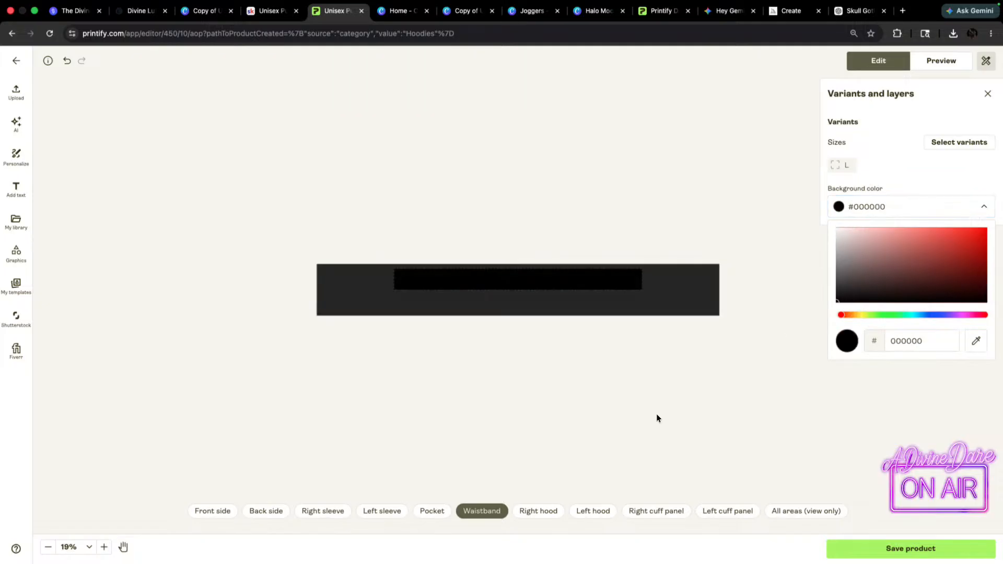
- Place RIGHT HOOD.png on the right hood panel and LEFT HOOD.png on the left hood panel
click(542, 512)
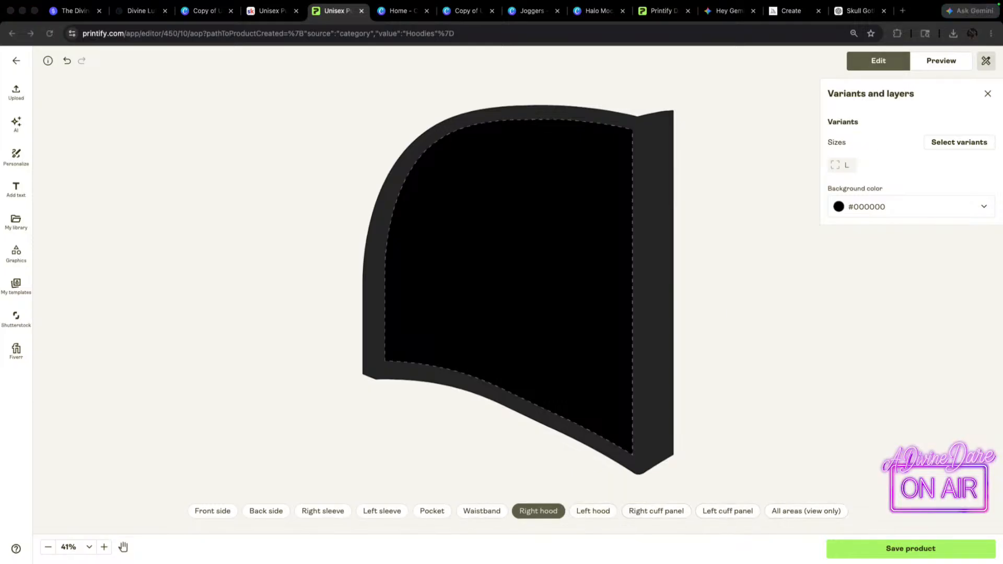
drag(530, 166, 575, 201)
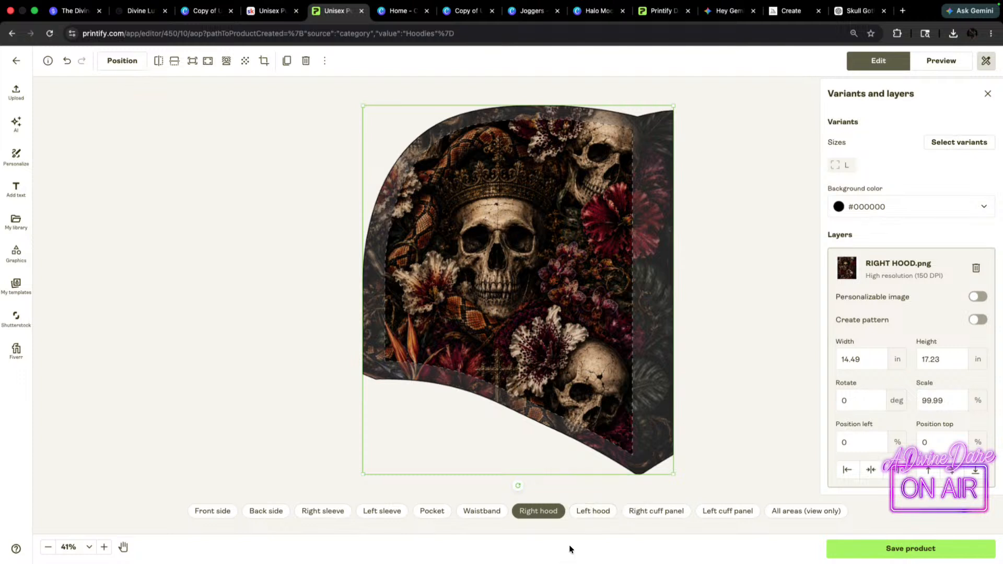
click(599, 511)
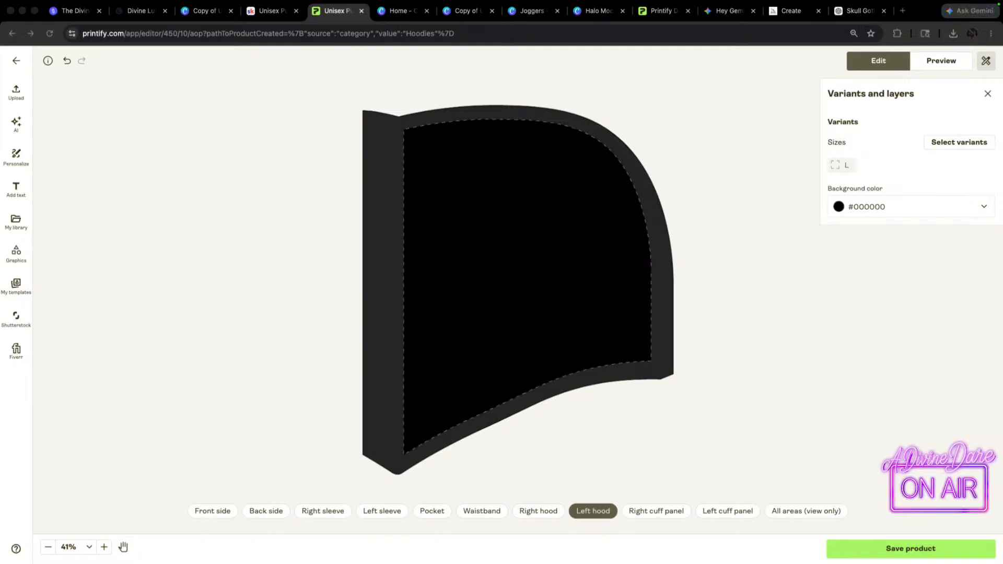
drag(645, 237, 613, 240)
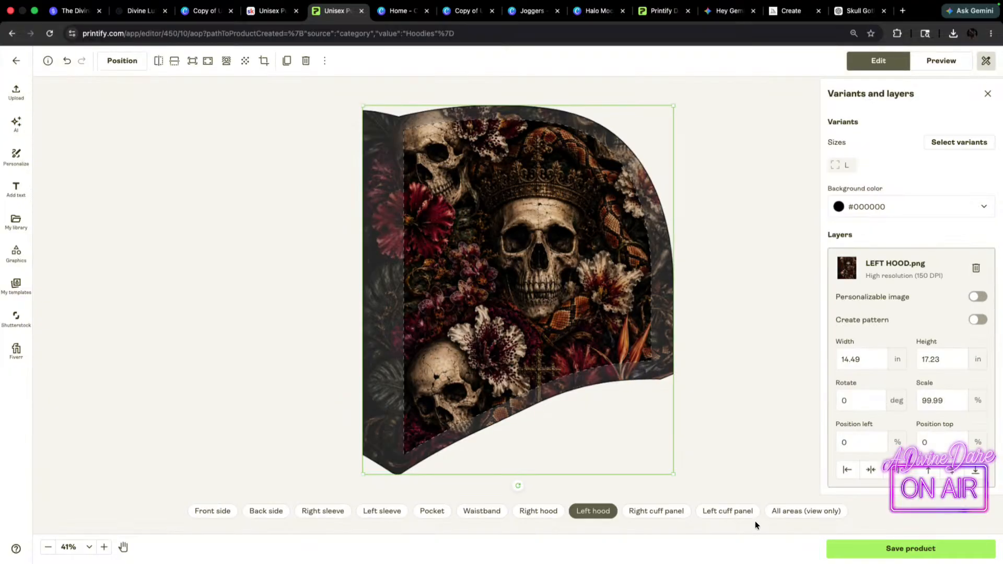
- Check the right and left cuff panels and examine the layout of all print areas together
click(652, 511)
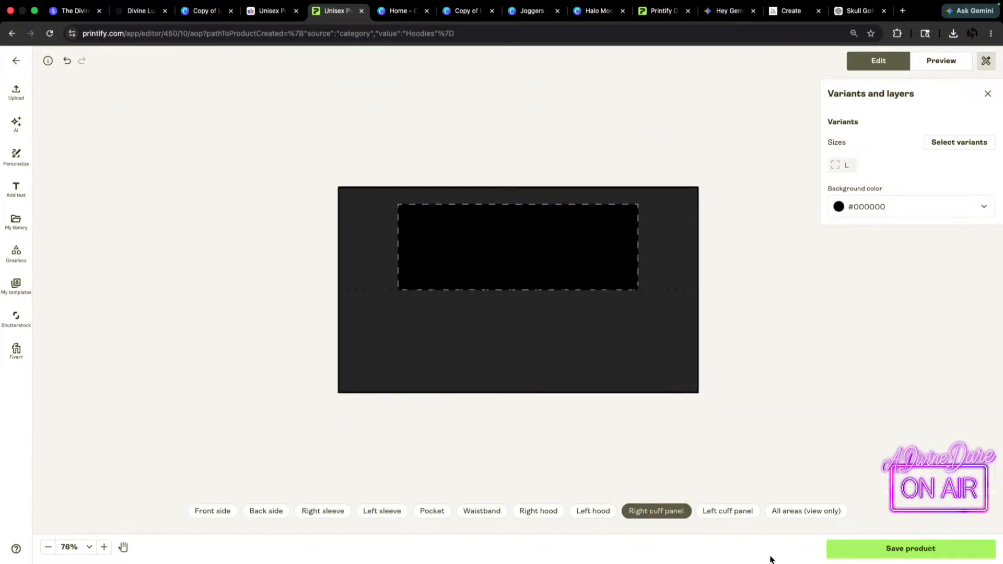
click(721, 513)
click(787, 515)
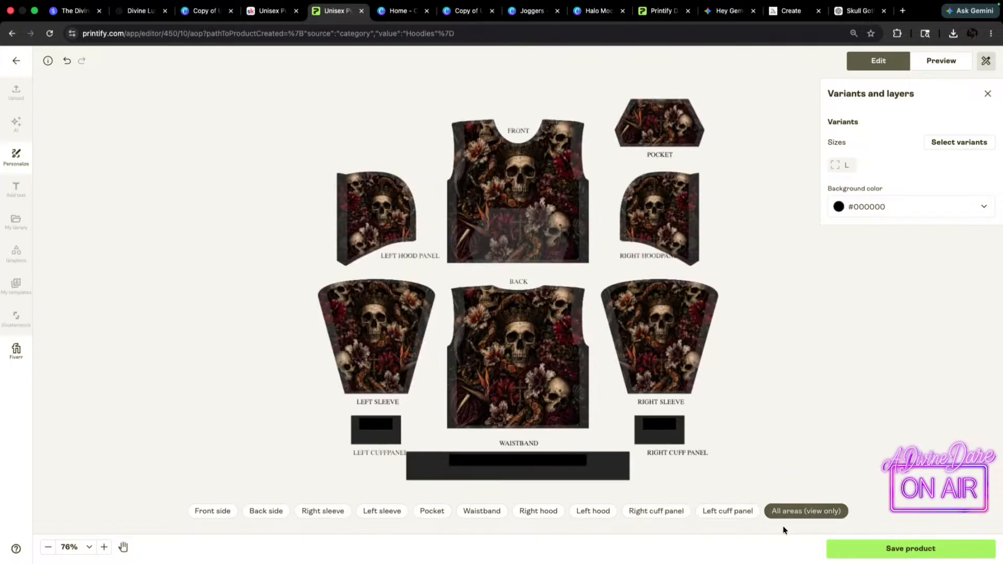
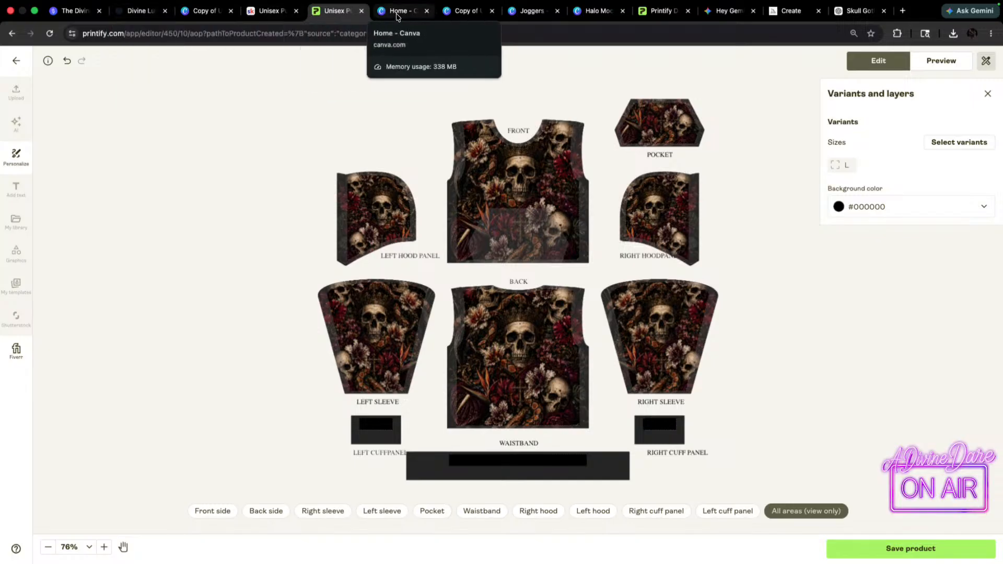
- Switch to the Canva hoodie design and enlarge and reposition the skull print on page 12, Pocket
click(269, 10)
click(398, 10)
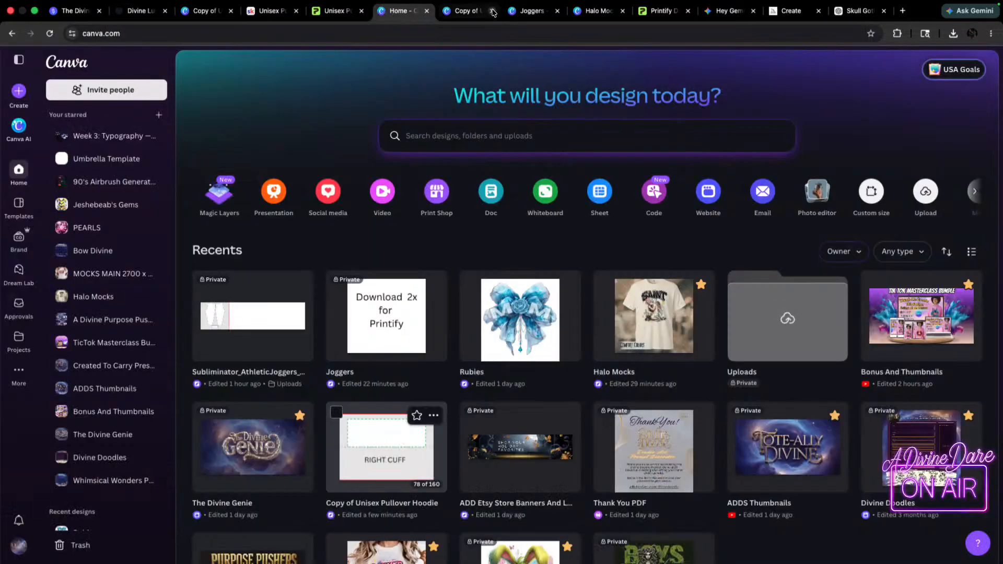
click(462, 11)
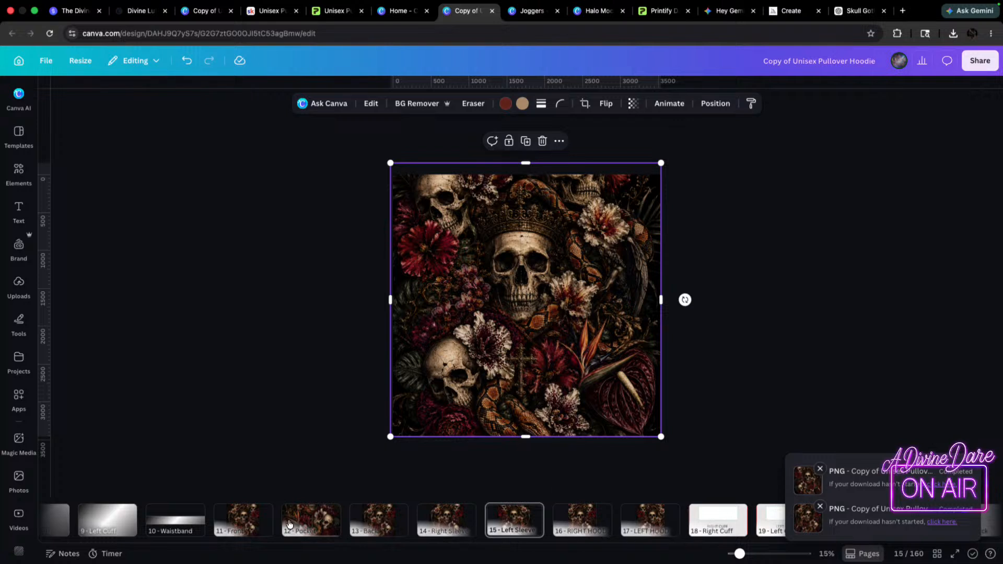
click(308, 526)
click(592, 296)
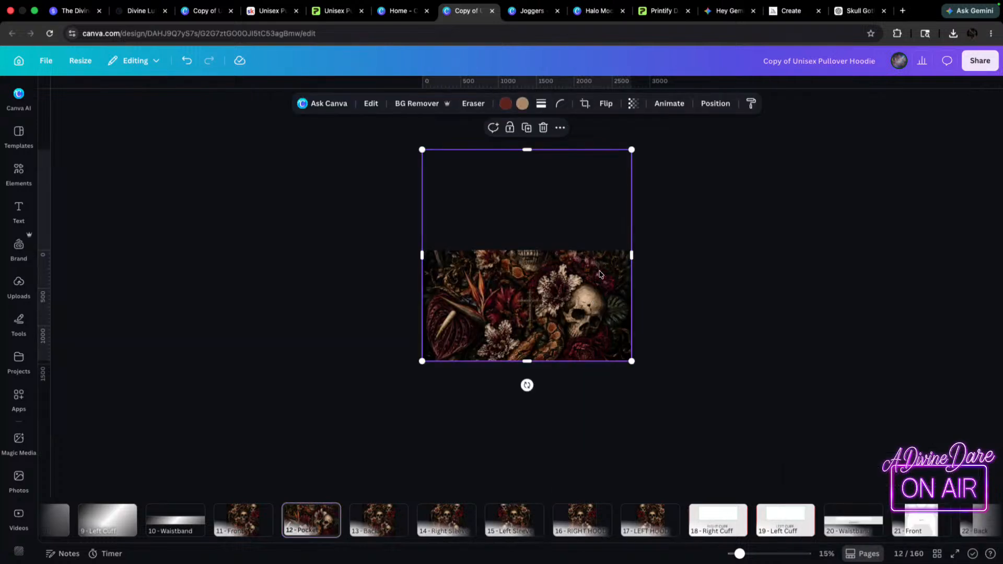
drag(631, 149, 751, 128)
drag(573, 333, 534, 333)
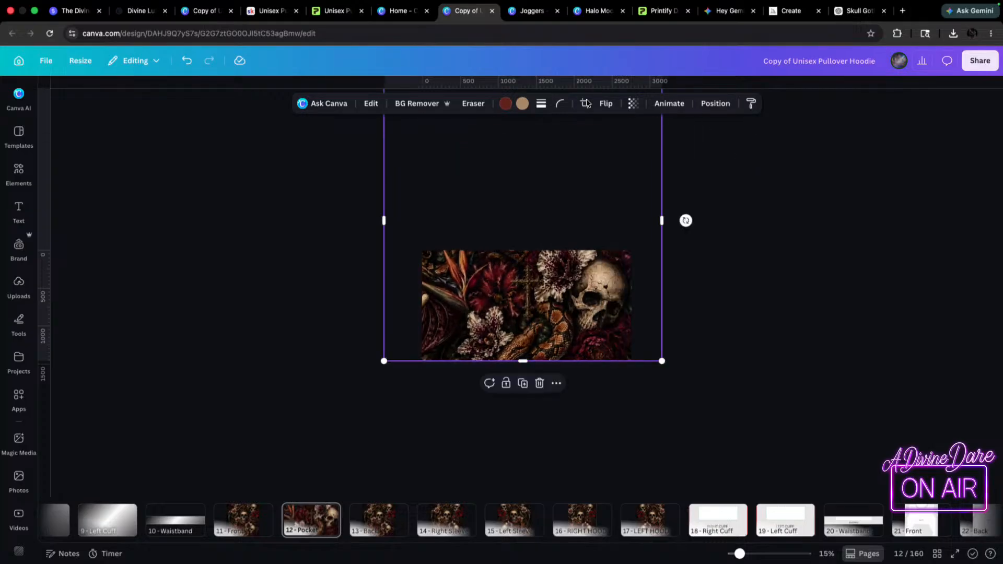
- Make the pocket print semi-transparent over the POCKET template, and enlarge and align it further beyond both page sides
click(634, 104)
drag(653, 148, 623, 147)
drag(662, 361, 667, 365)
drag(560, 317, 557, 317)
drag(380, 361, 374, 364)
drag(513, 329, 520, 330)
mouse_move(379, 214)
mouse_down()
mouse_move(363, 215)
mouse_move(373, 214)
mouse_up()
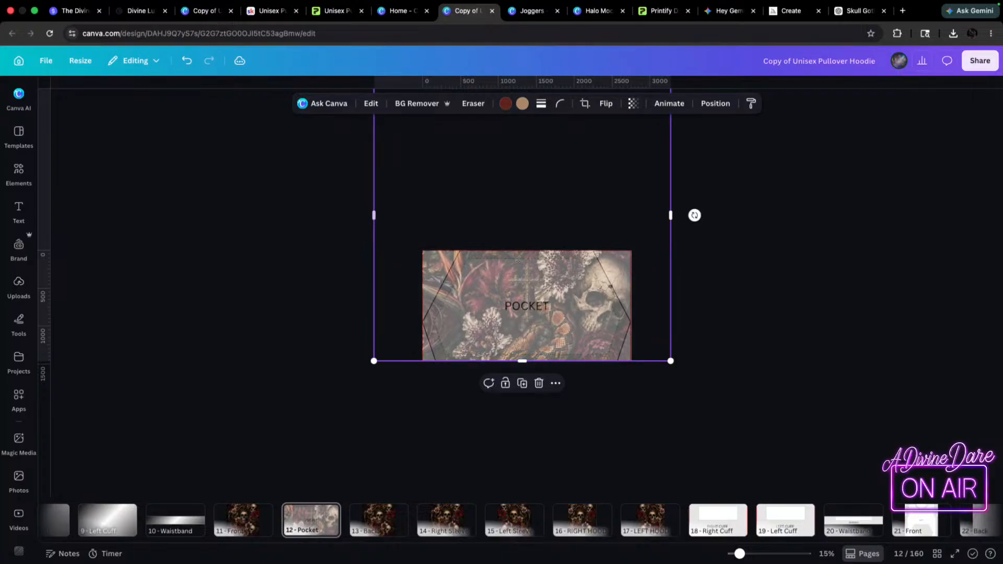
- Compare the pocket artwork with the full panel layout in the Printify editor and return to the Canva hoodie design
click(552, 283)
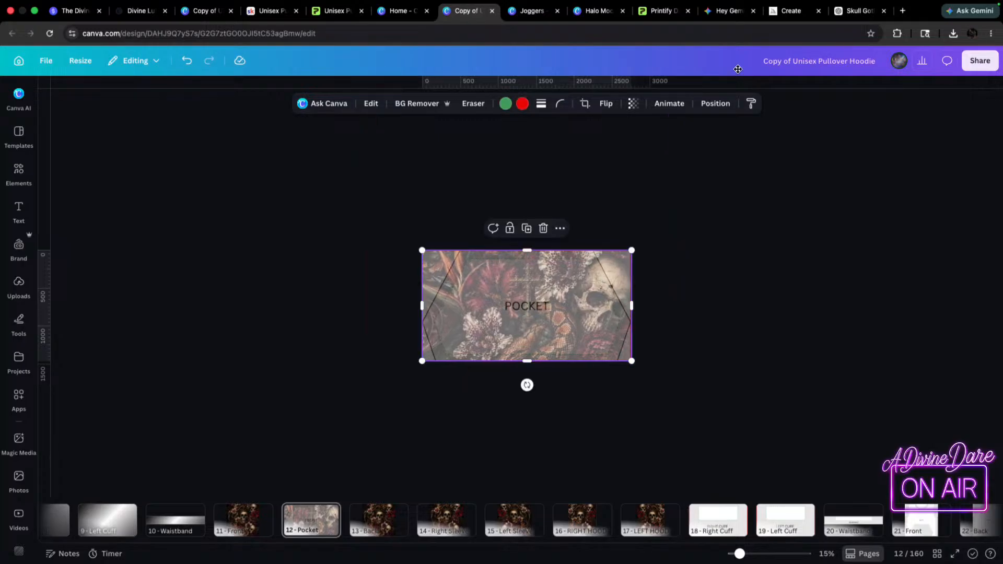
click(332, 11)
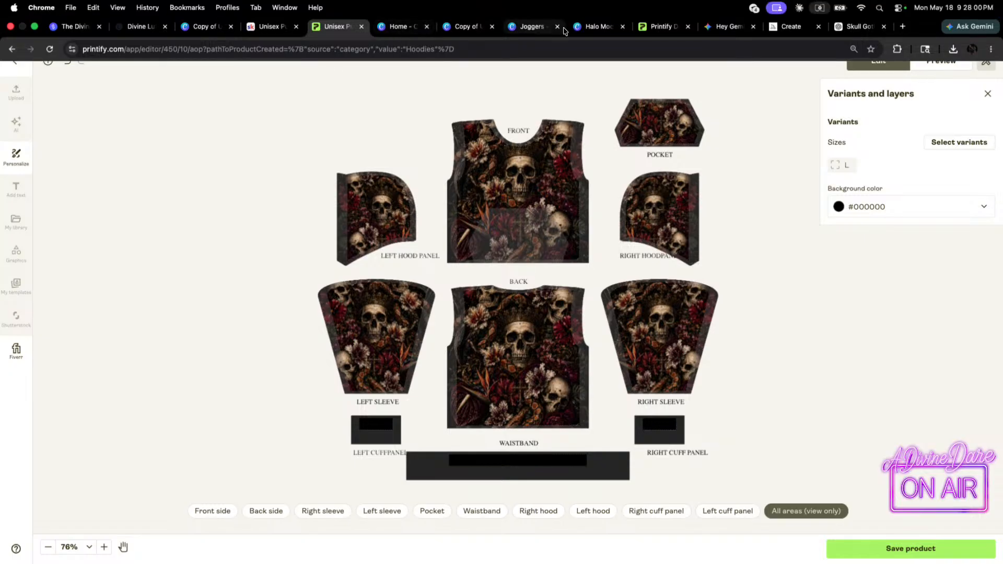
click(400, 26)
click(467, 27)
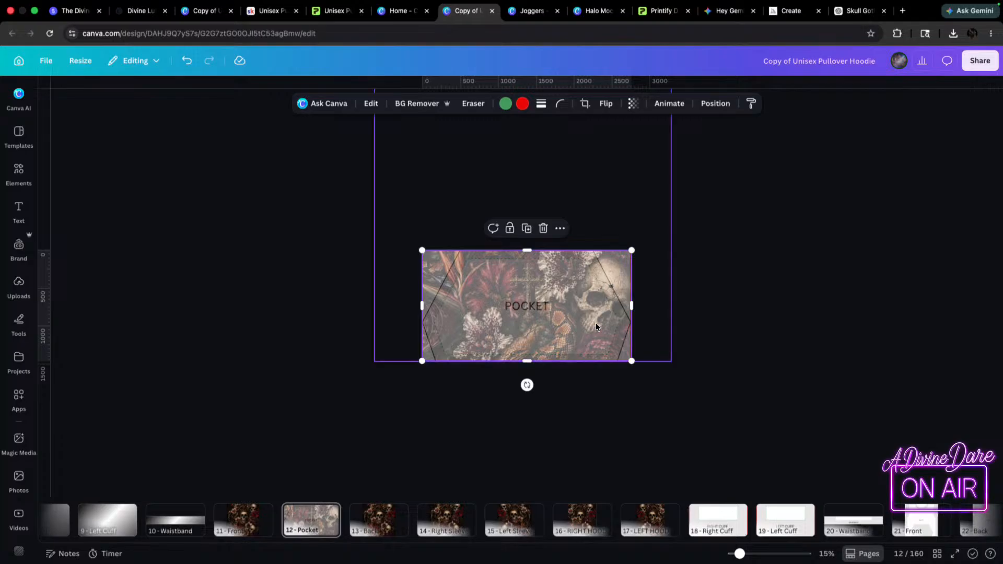
- Restore the pocket print's transparency value to 100
click(634, 104)
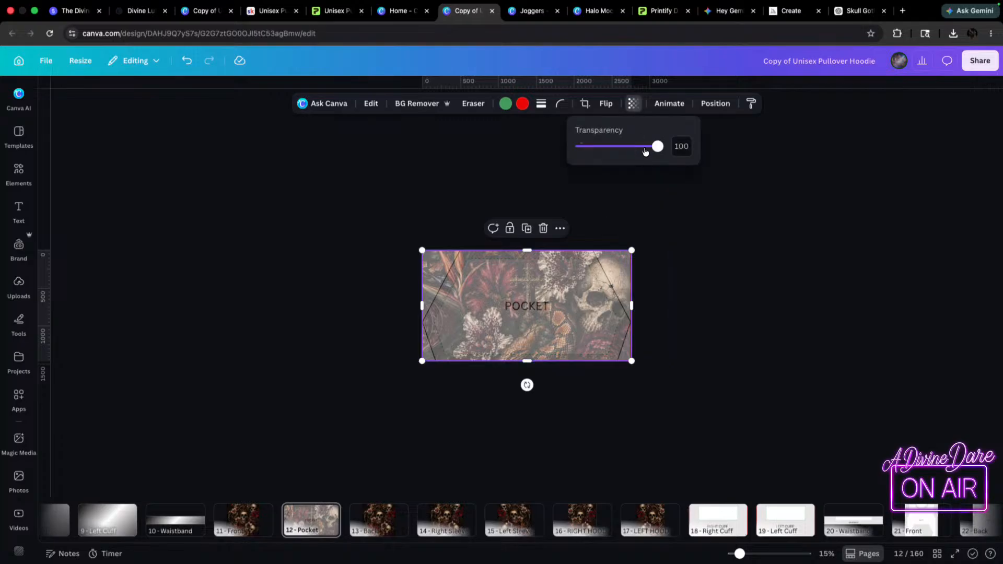
click(601, 236)
click(634, 104)
drag(623, 148, 772, 152)
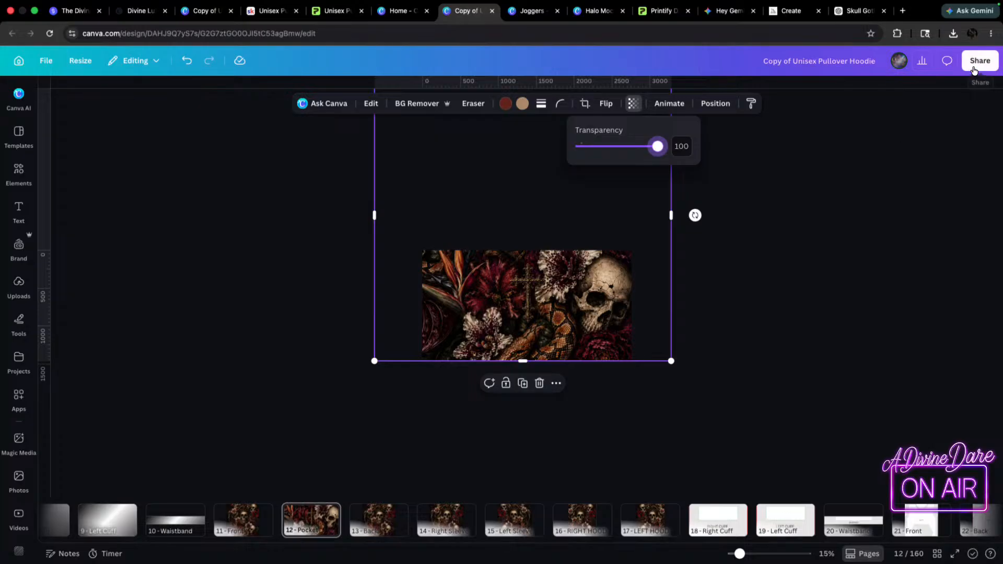
- Download only the Pocket page (12) as a PNG file
click(980, 61)
click(817, 311)
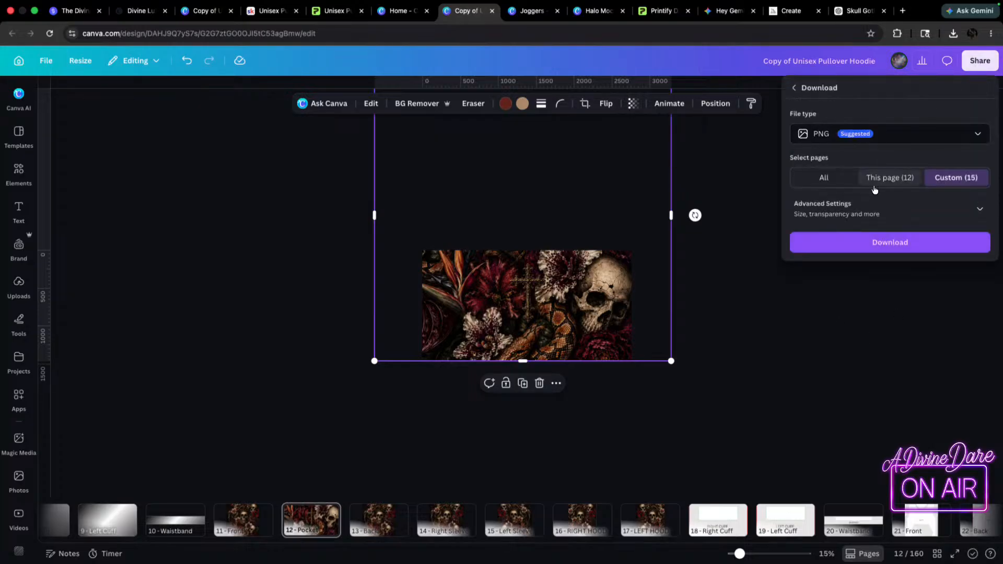
click(880, 178)
click(889, 241)
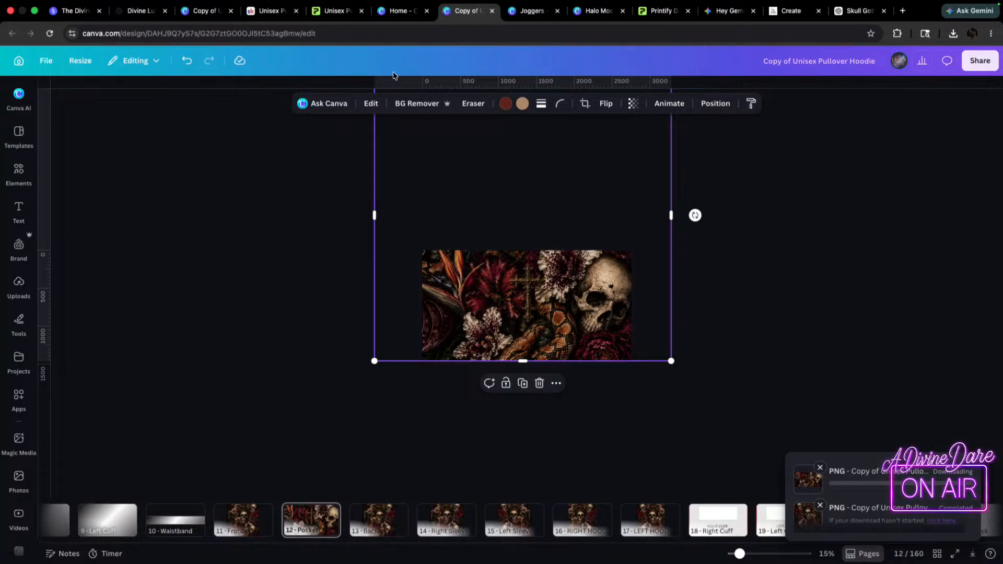
- Switch to the Printify hoodie editor and replace the pocket panel's existing print with the newly downloaded Pocket.png
click(330, 12)
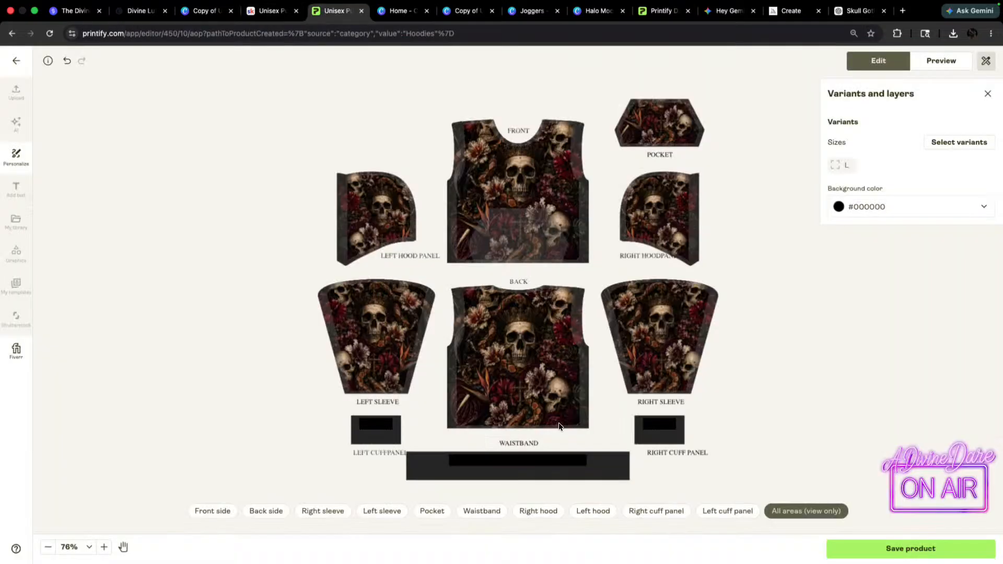
click(433, 512)
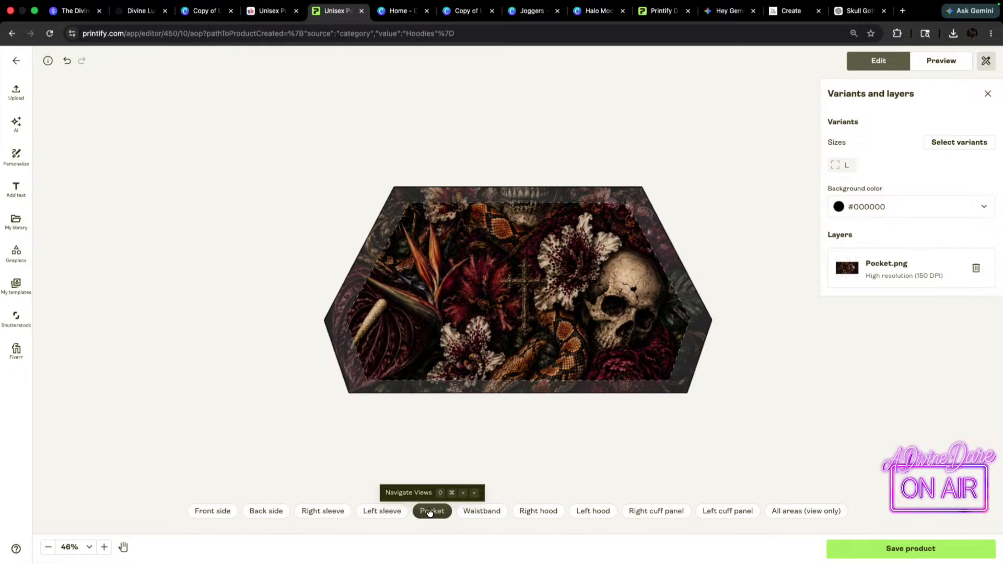
click(609, 296)
key(Delete)
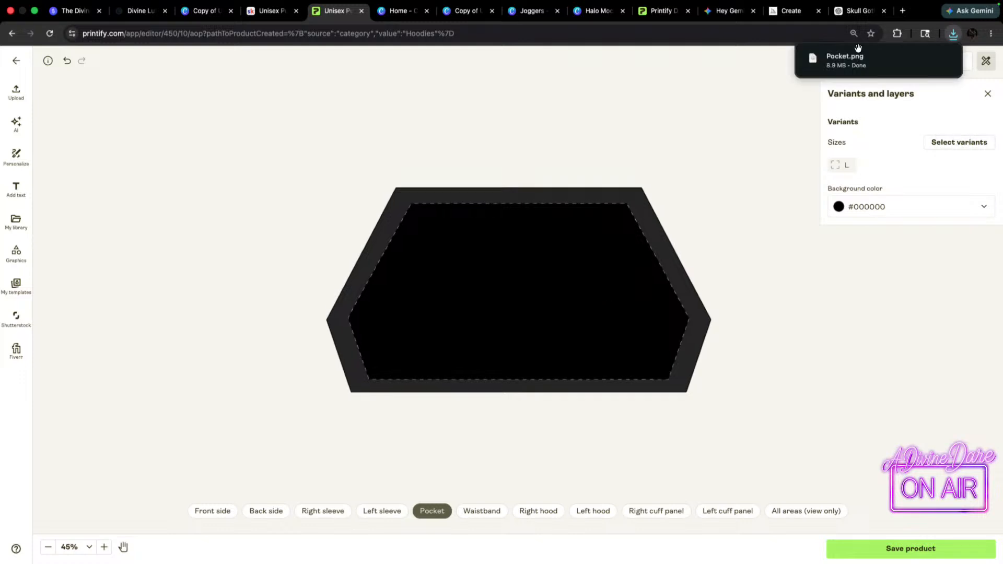
drag(836, 62, 538, 264)
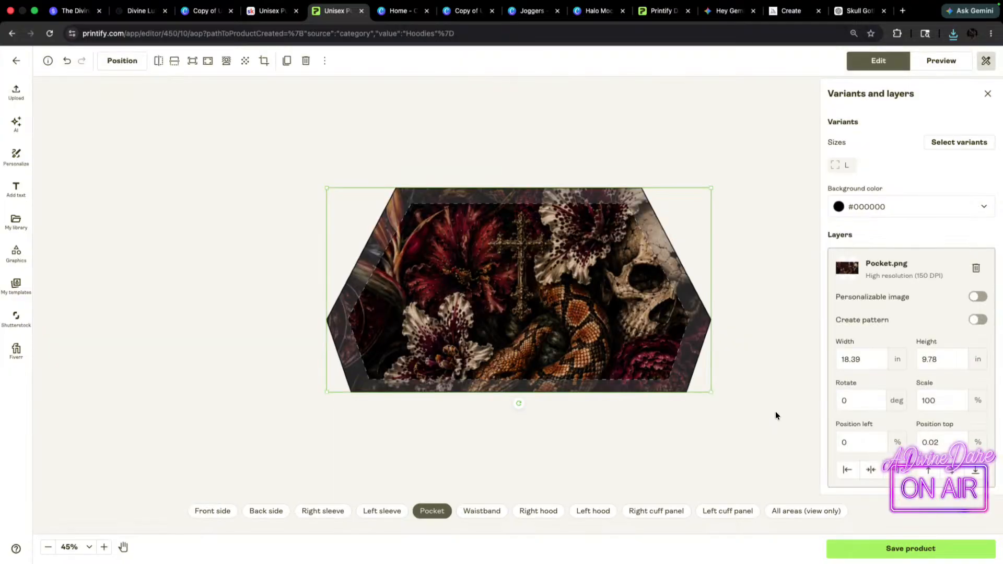
- Examine how the pocket lines up with the front in the all-areas view and the front mockup preview
click(802, 514)
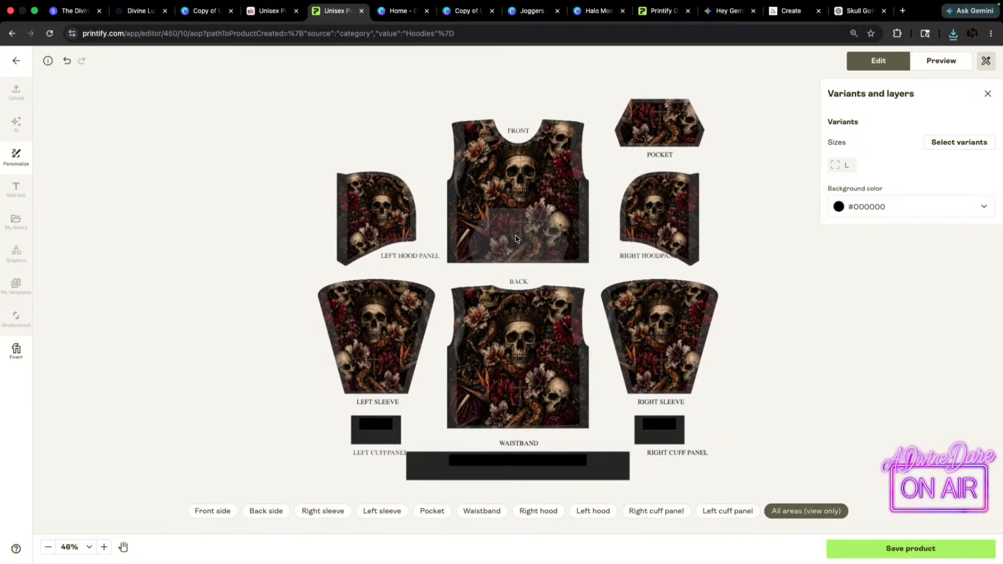
click(941, 61)
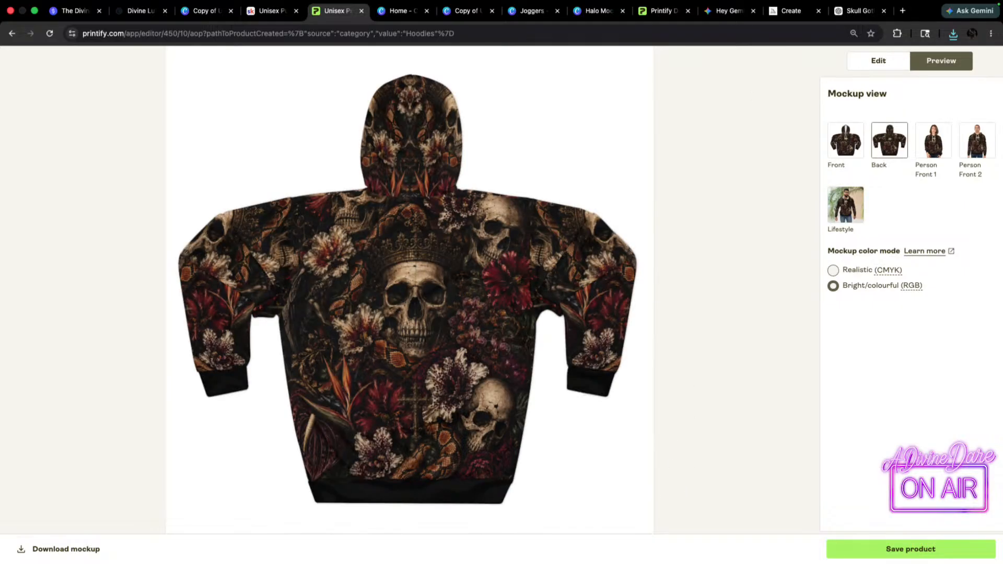
click(846, 149)
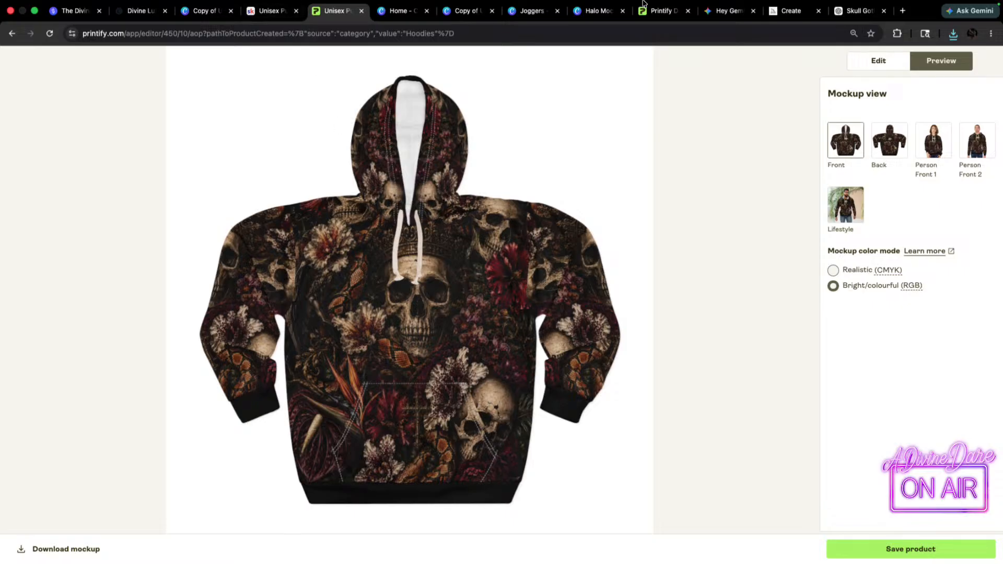
- Switch back to the Canva hoodie design, then enlarge and reposition the skull and floral artwork on the Pocket page (12)
click(662, 10)
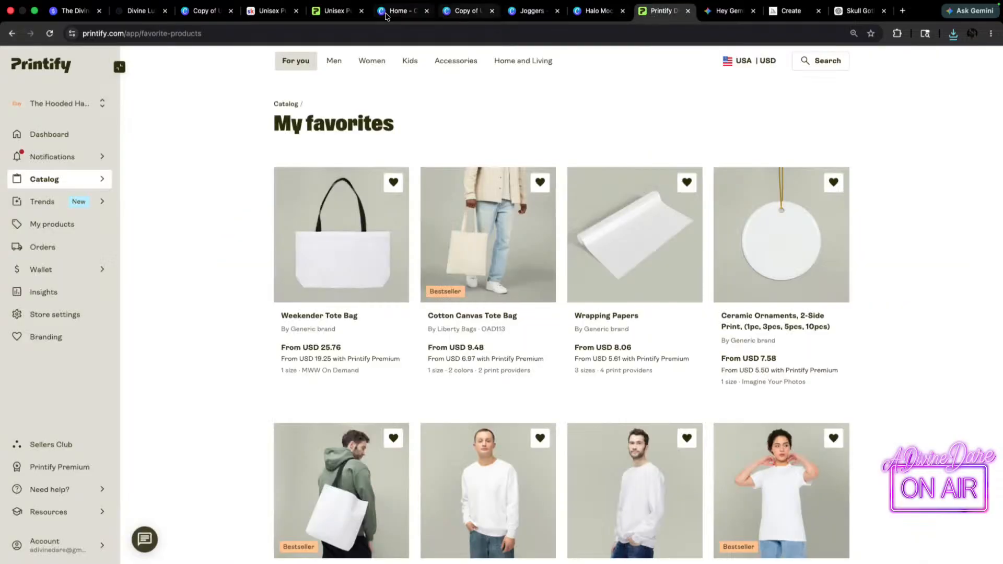
click(403, 14)
click(478, 18)
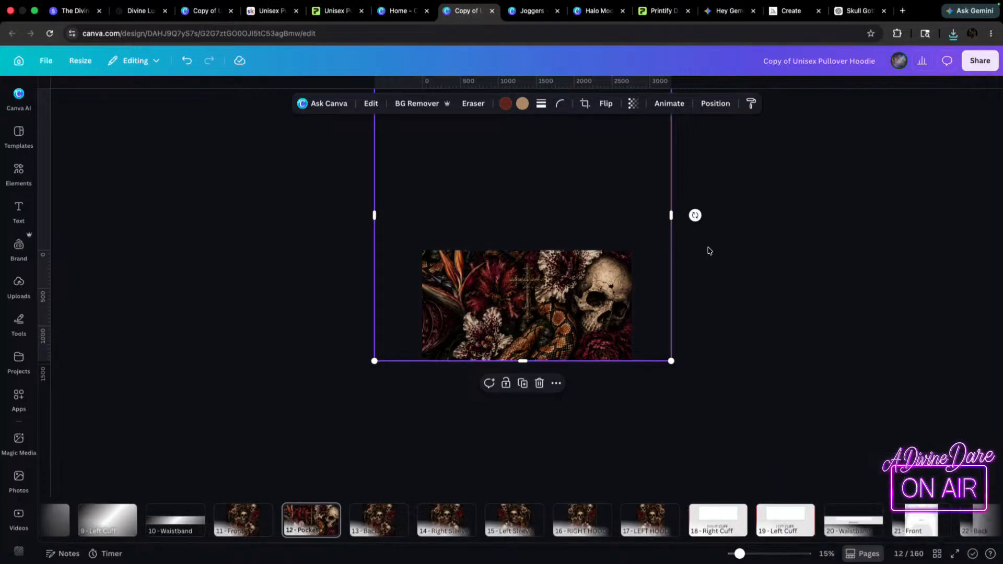
key(super+minus)
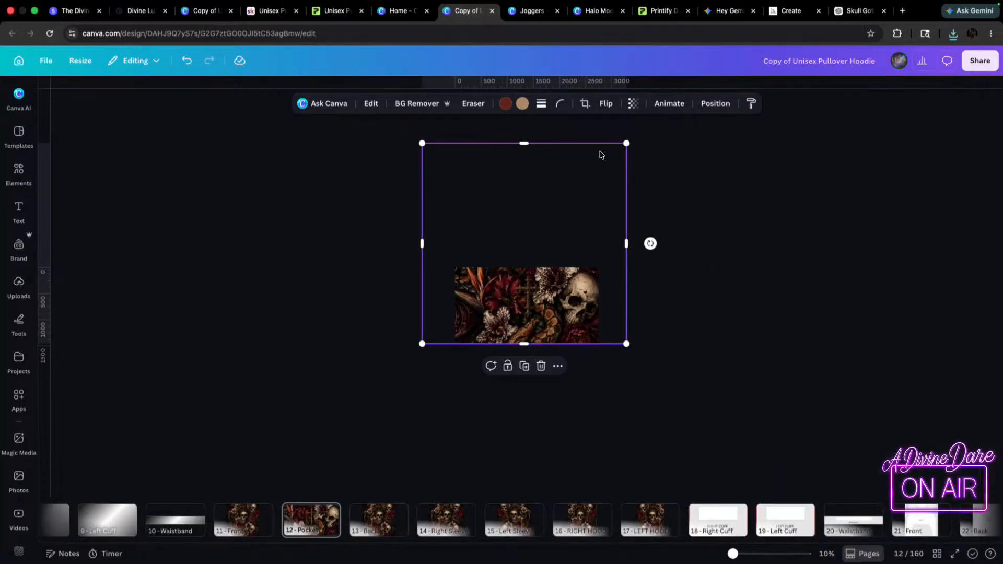
drag(629, 144, 653, 116)
drag(562, 308, 553, 307)
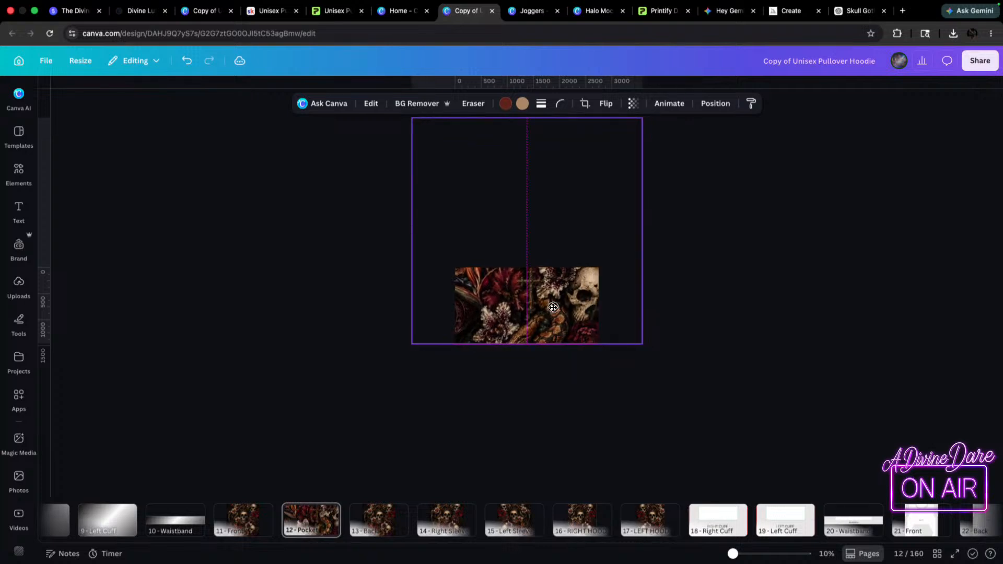
drag(413, 118, 401, 108)
- Make the pocket artwork semi-transparent, shift it slightly down over the pocket template, and scale it down a little
click(633, 104)
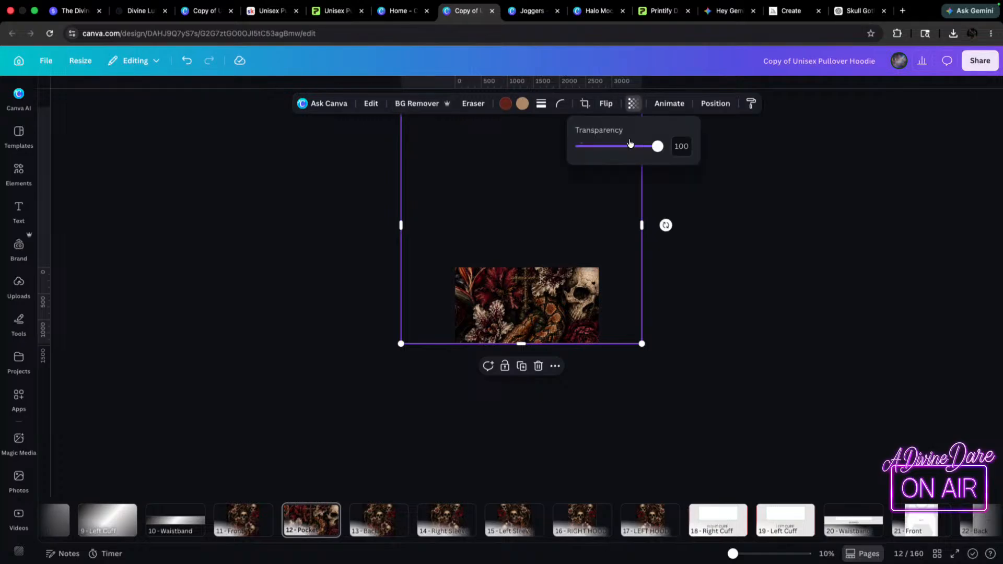
drag(657, 147, 624, 147)
drag(550, 308, 550, 315)
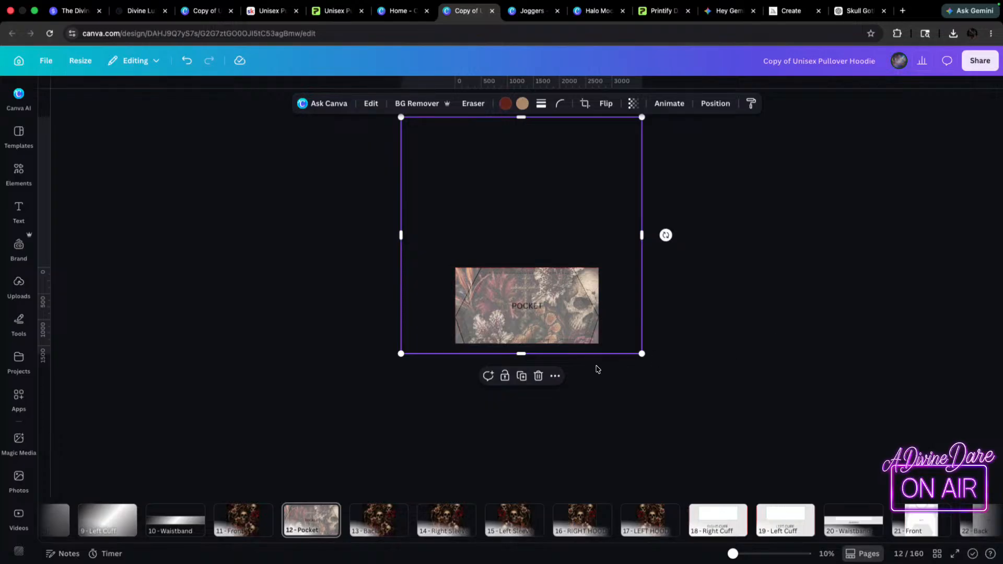
drag(642, 355, 641, 351)
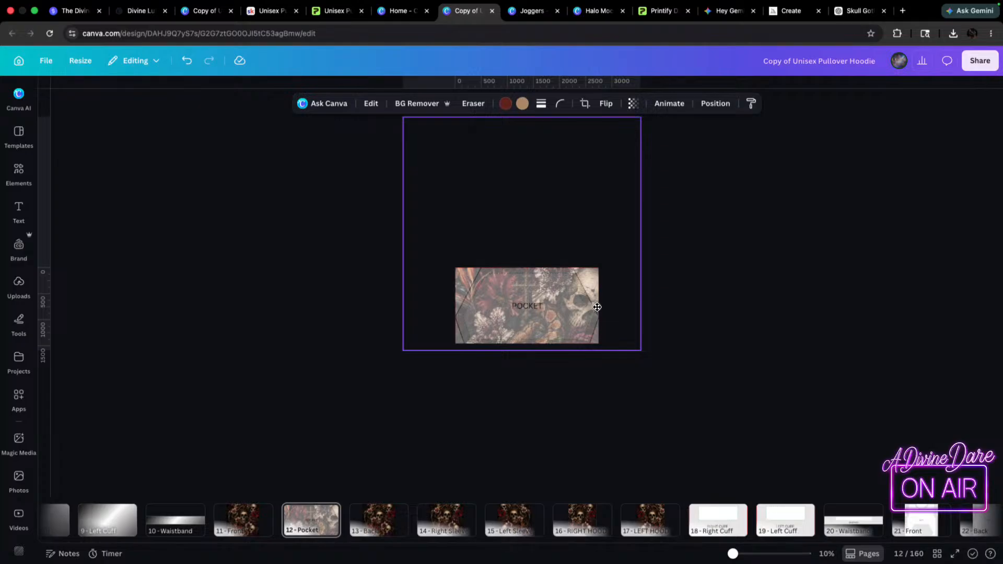
- Restore the pocket artwork's transparency value to 100 and download the Pocket page (12) as a PNG
click(632, 103)
drag(623, 147, 826, 150)
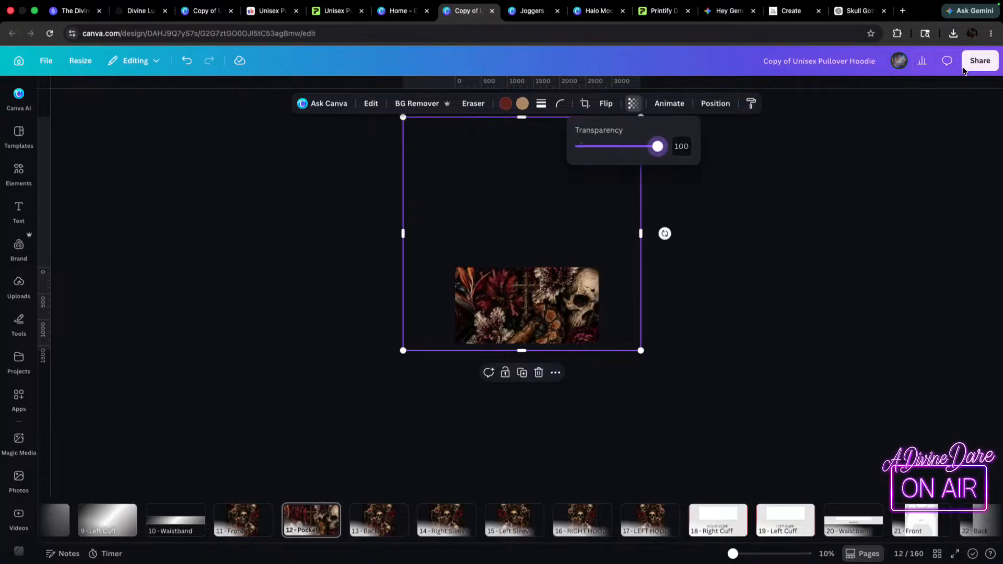
click(980, 61)
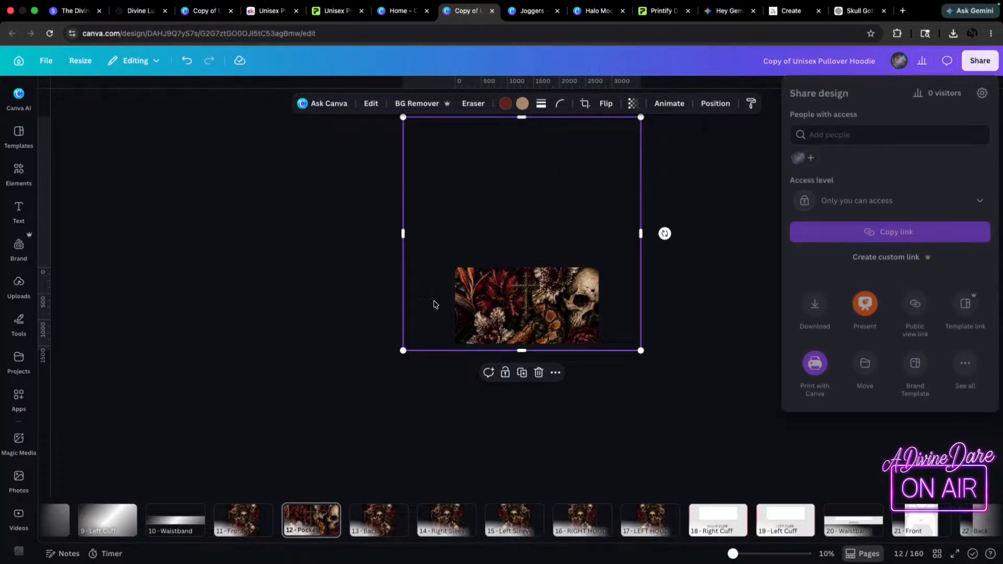
click(809, 306)
click(888, 245)
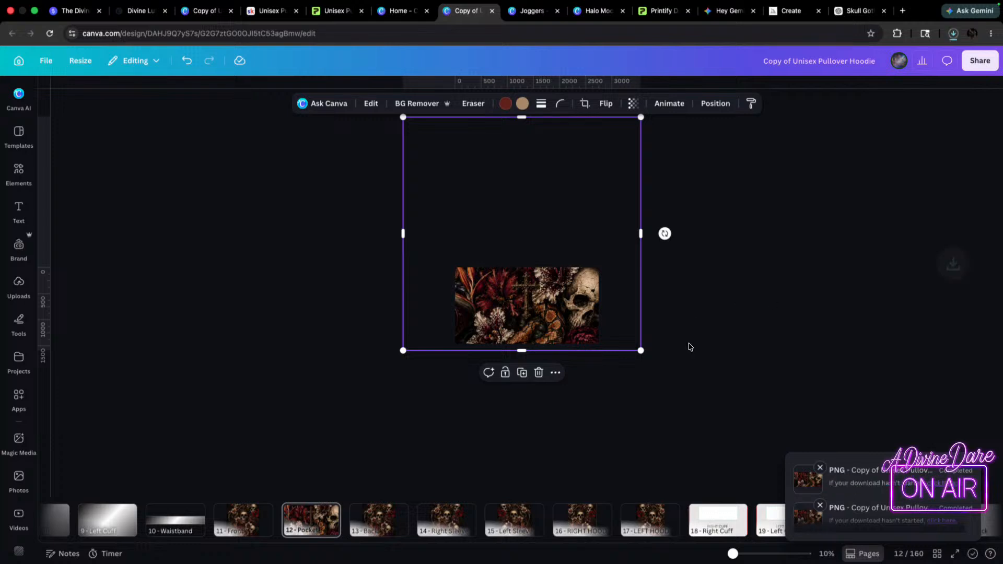
- Switch to the Printify hoodie editor and replace the pocket panel's existing Pocket.png with the newly downloaded Pocket (1).png
click(694, 7)
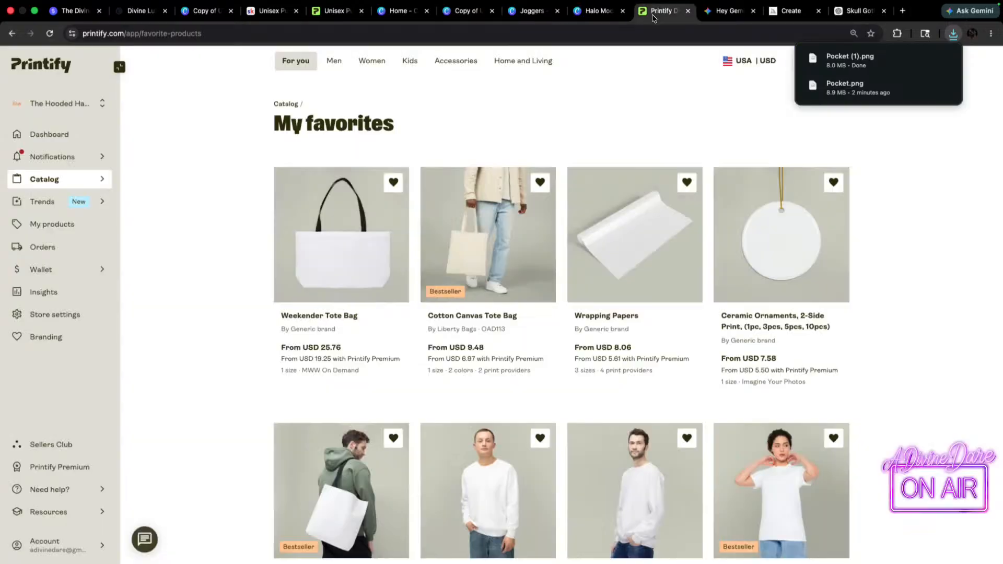
click(328, 12)
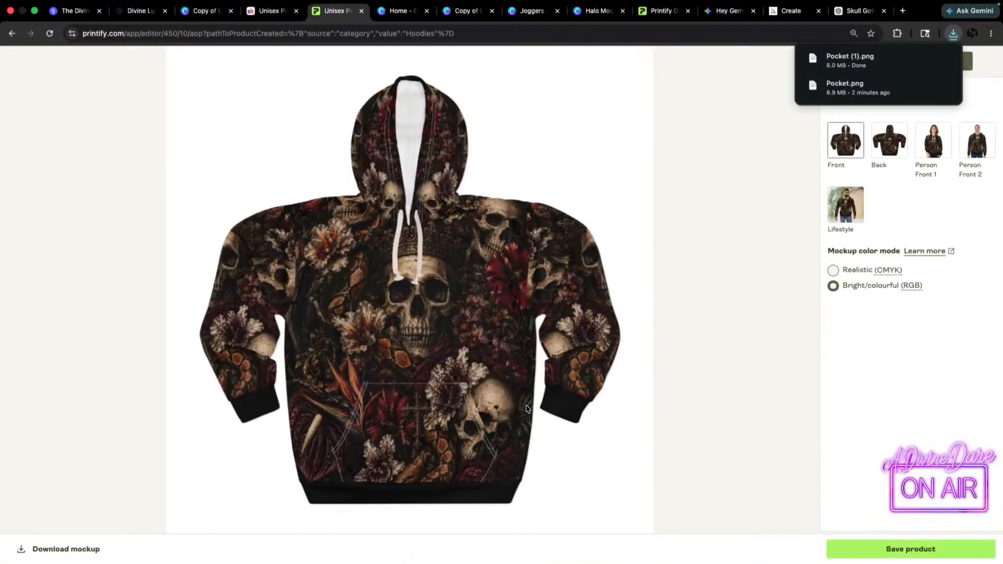
click(876, 61)
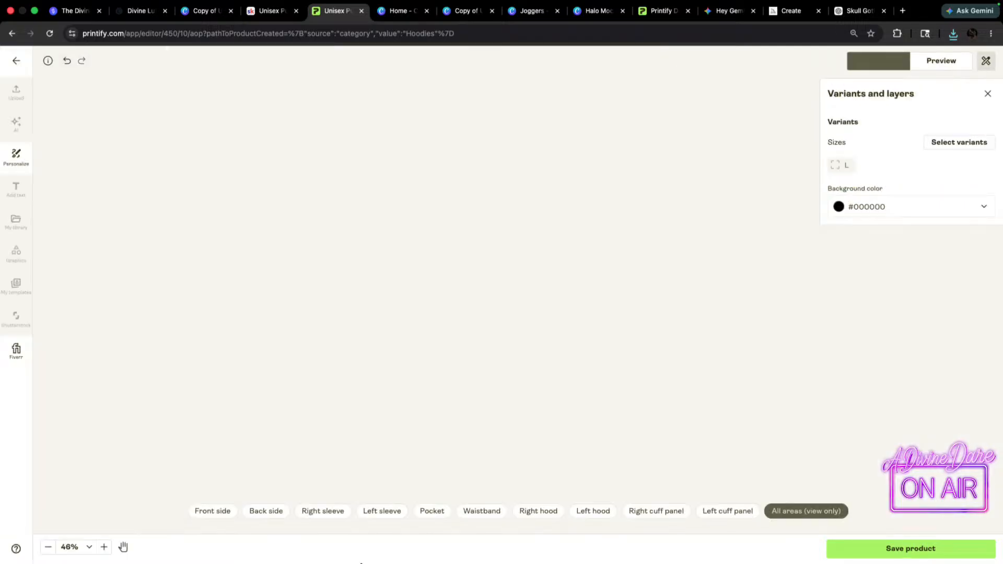
click(434, 511)
click(554, 283)
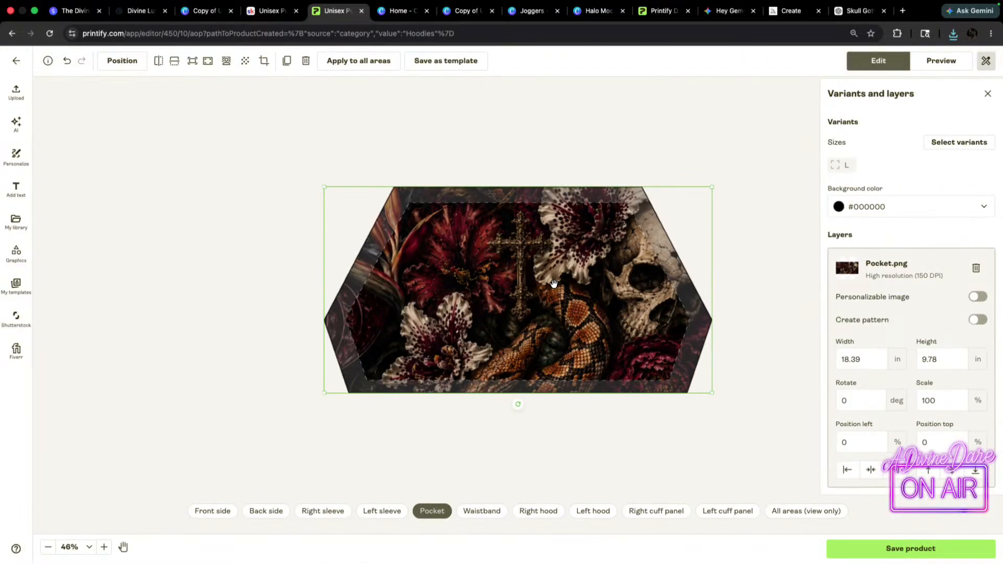
key(Delete)
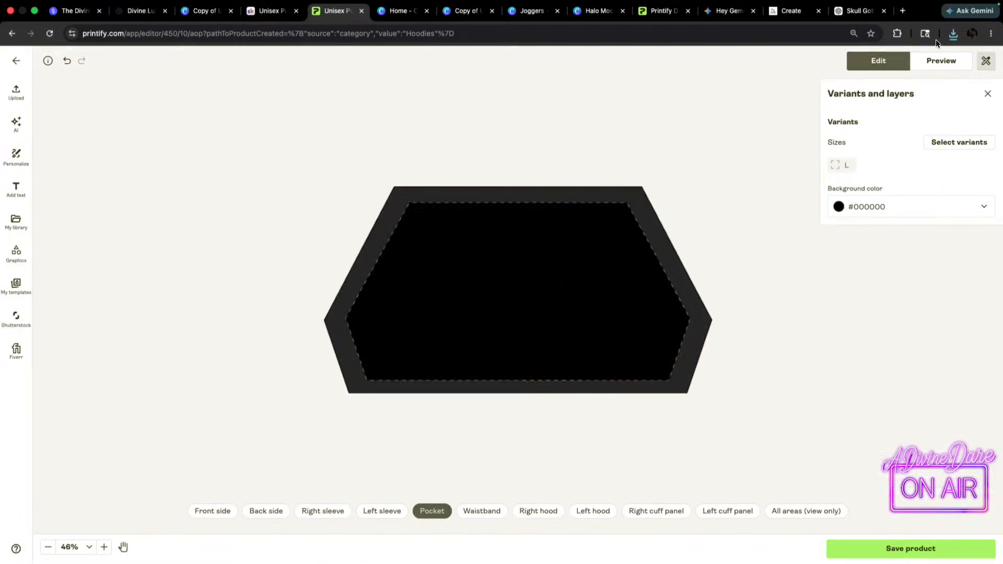
click(953, 33)
drag(839, 80, 565, 345)
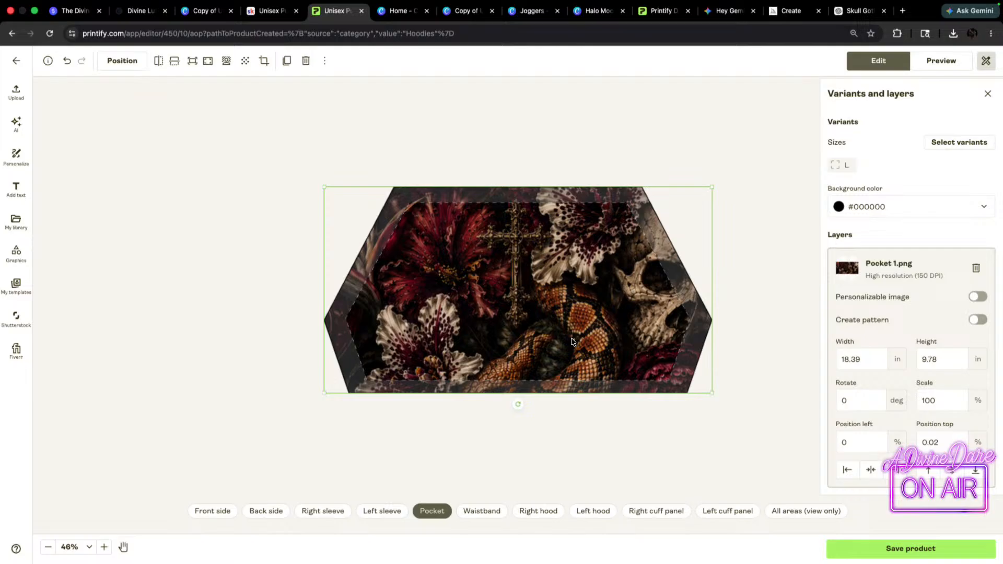
- Preview the updated hoodie in the front, back and lifestyle mockups to check the pocket alignment and overall print
click(941, 61)
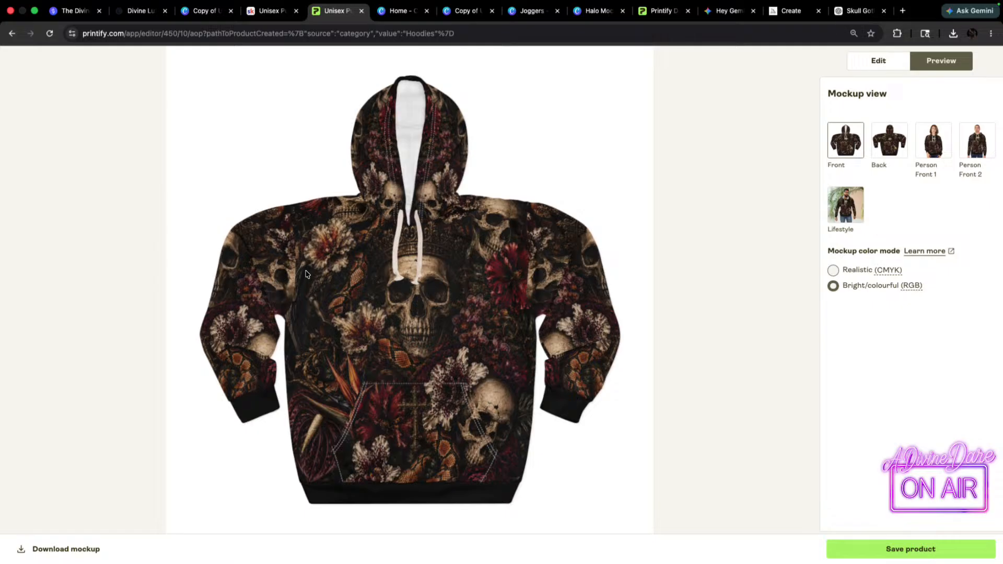
click(889, 140)
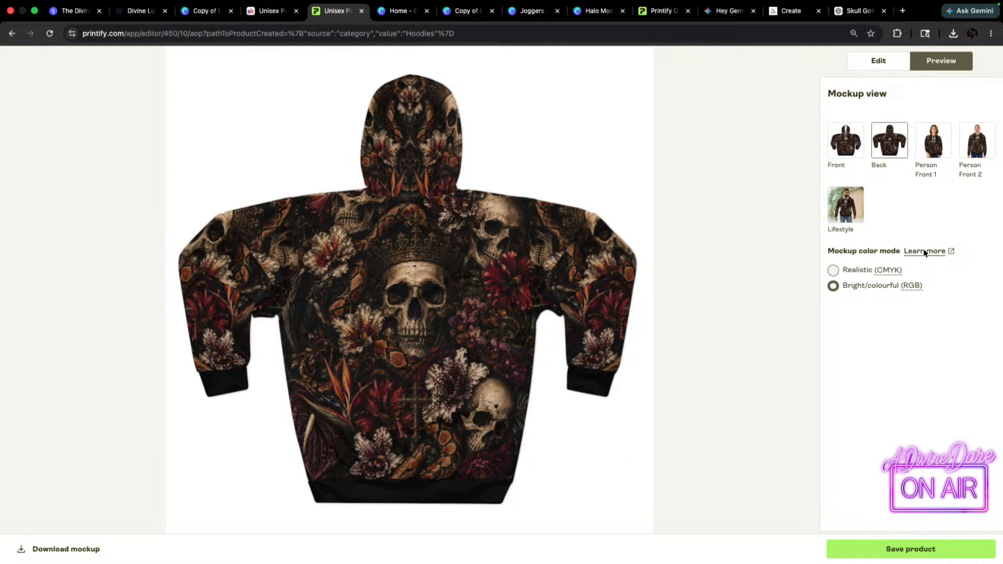
click(852, 206)
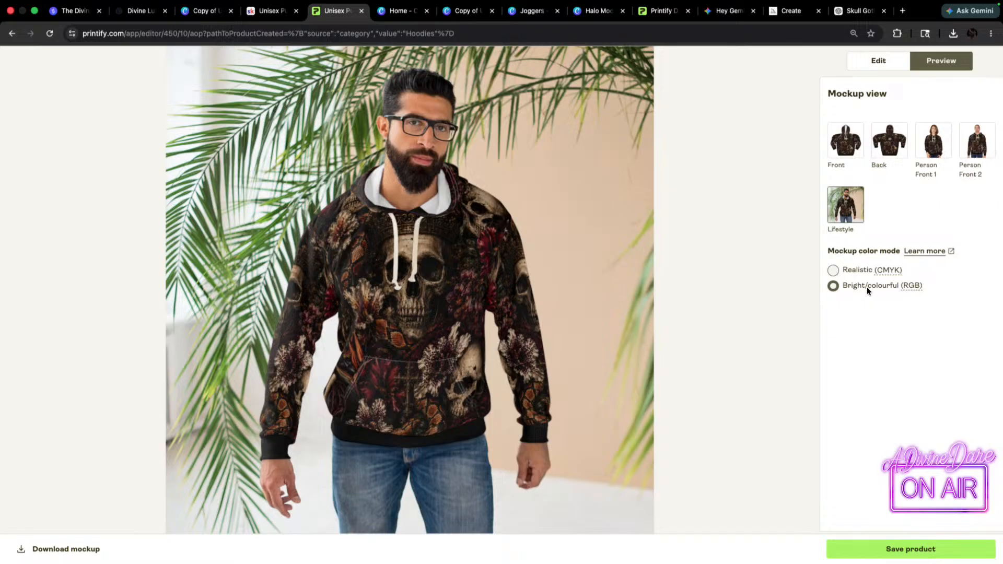
- Examine the hoodie's size variants from XS to 2XL, including each size's inventory, cost and available providers
click(861, 61)
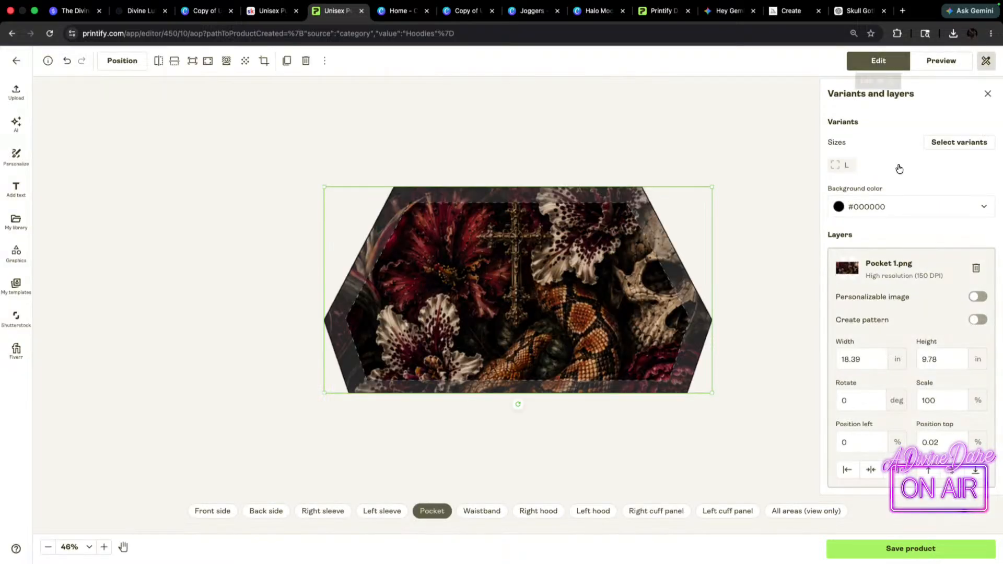
click(967, 144)
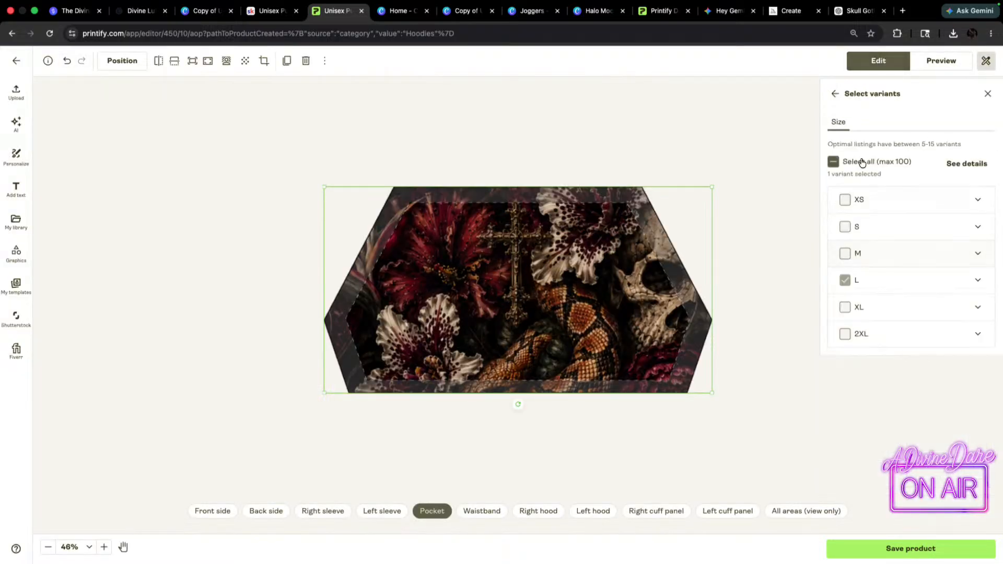
click(952, 165)
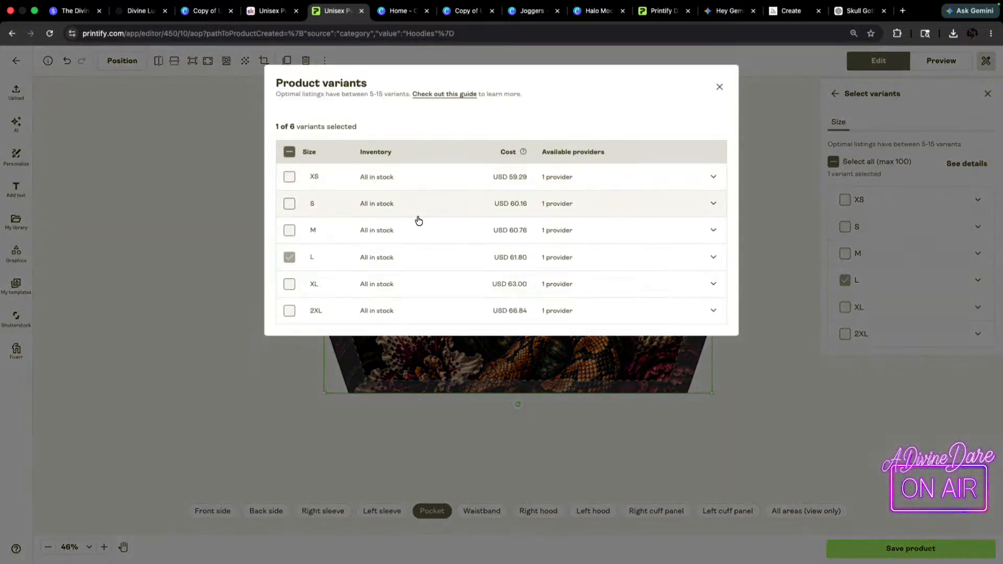
click(858, 93)
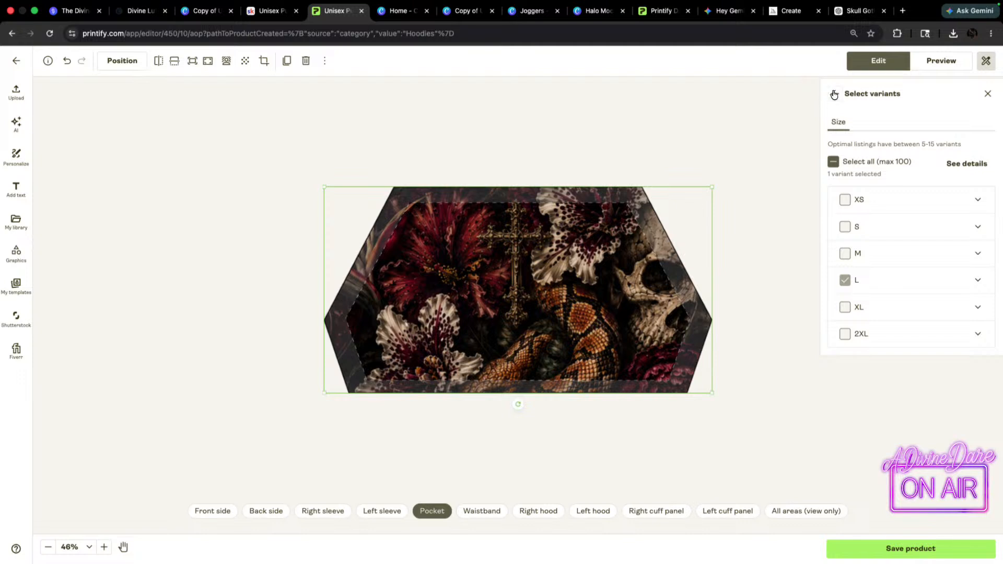
click(833, 94)
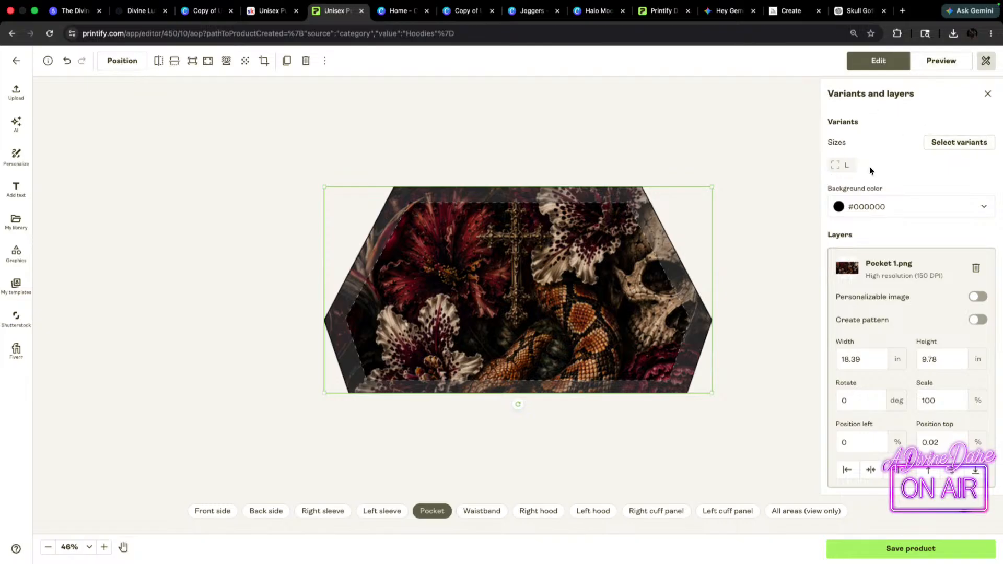
click(943, 143)
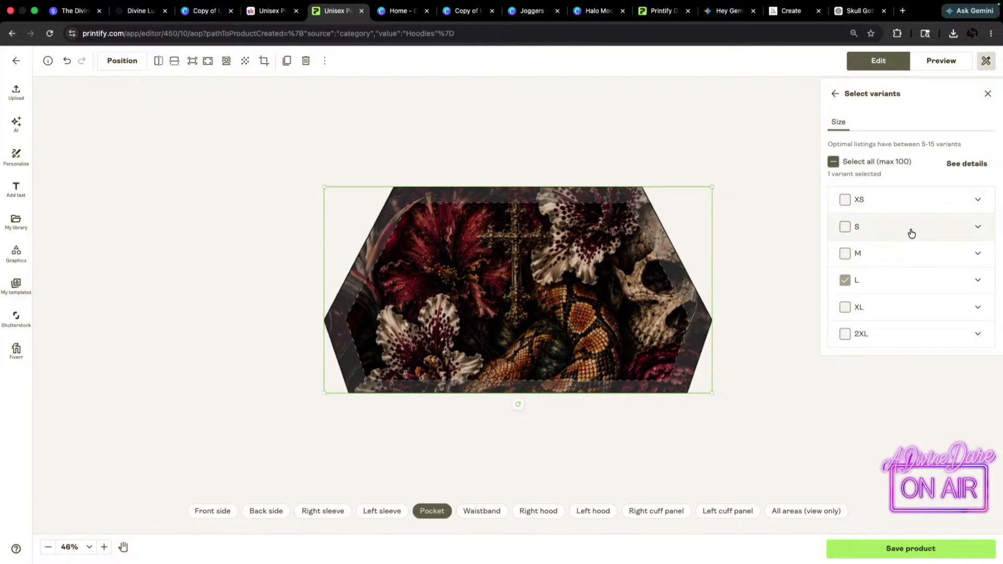
click(975, 168)
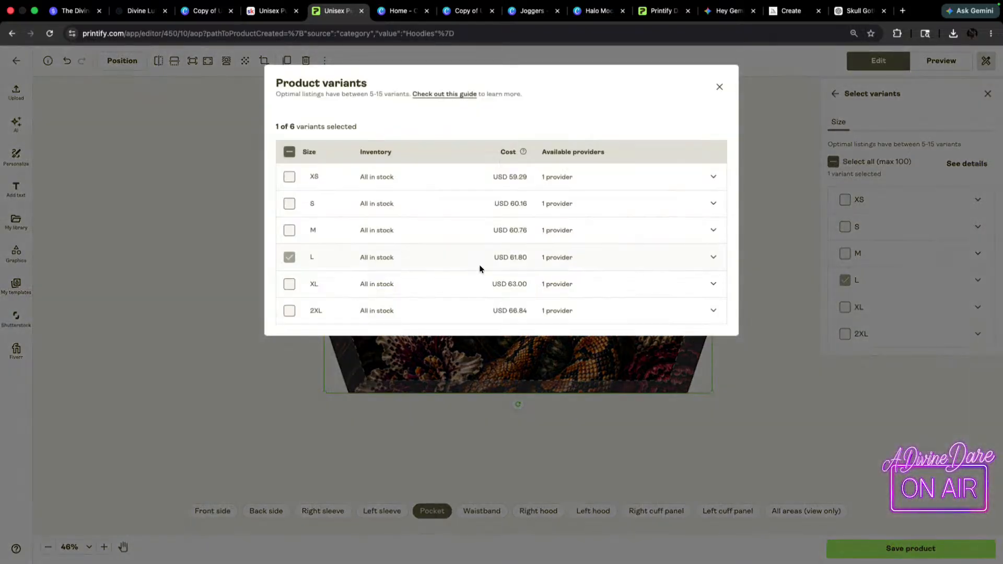
click(939, 94)
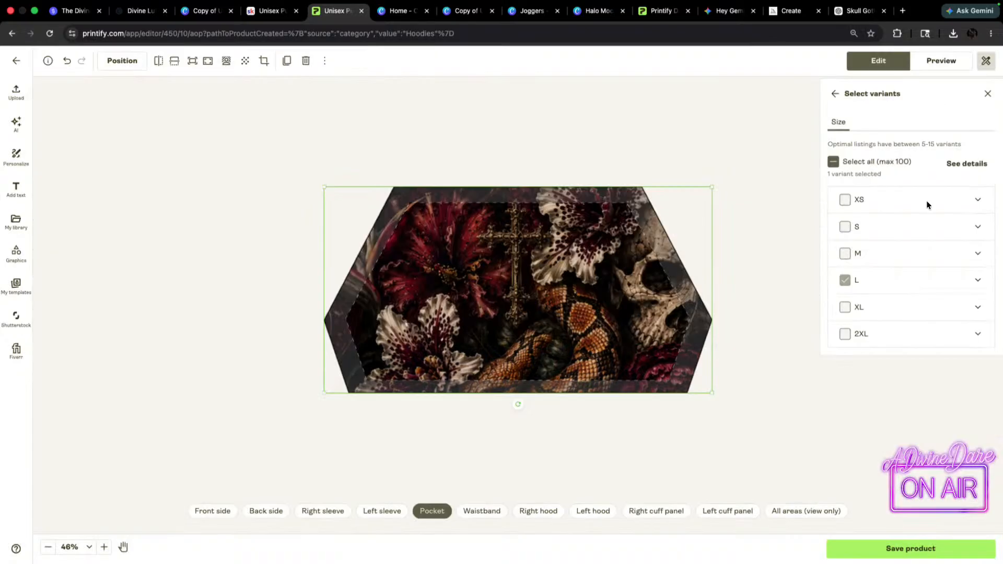
click(835, 94)
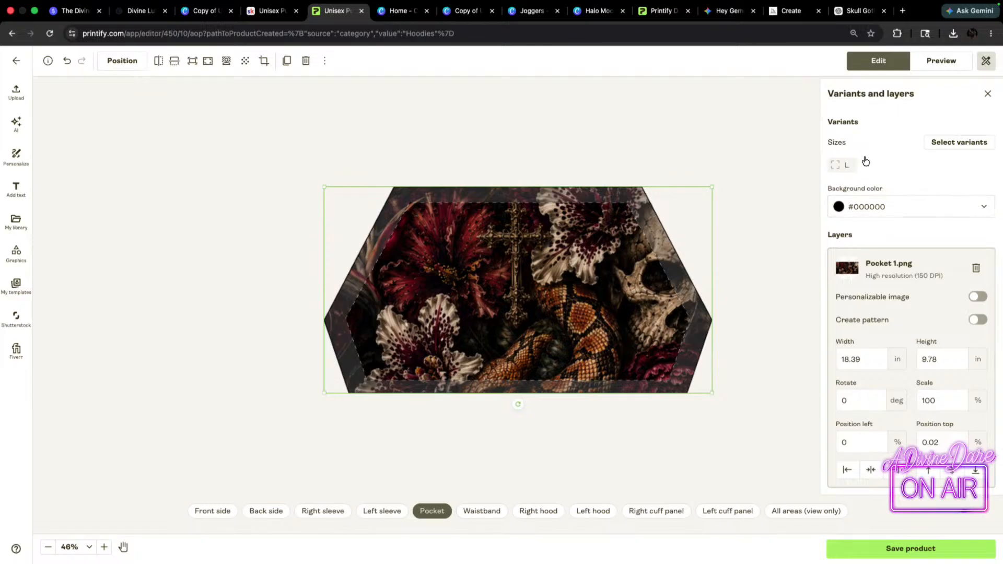
click(986, 61)
click(988, 63)
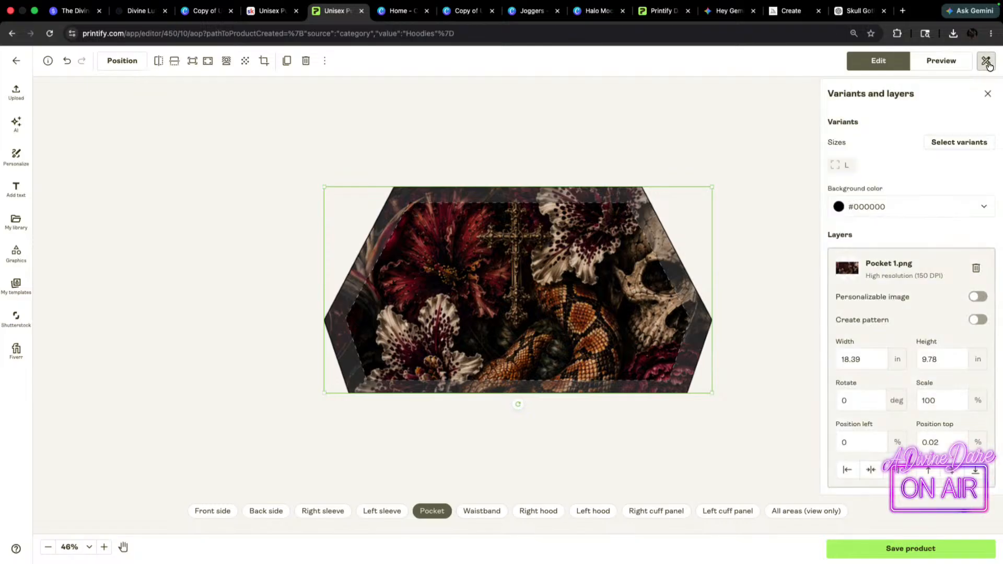
click(949, 141)
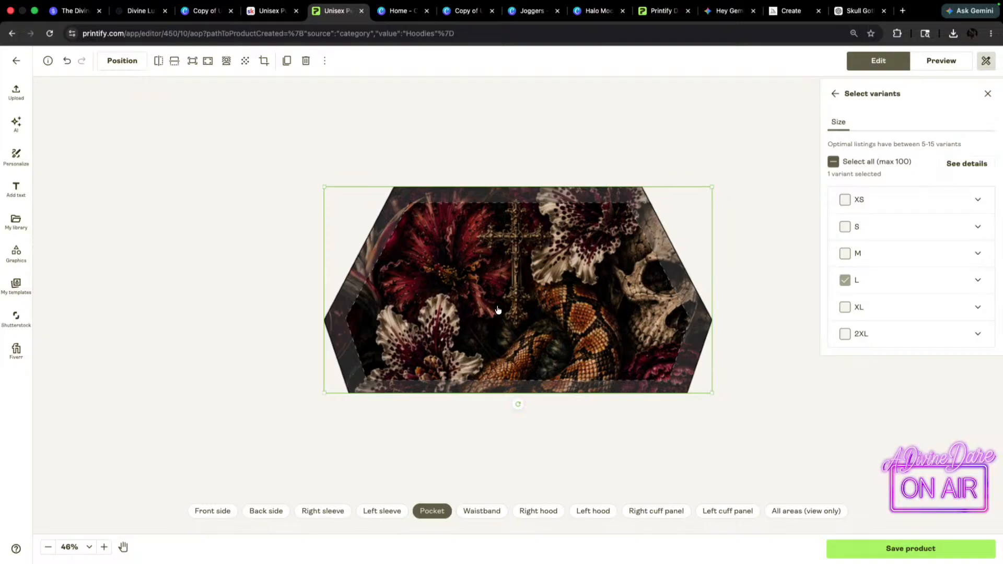
click(954, 166)
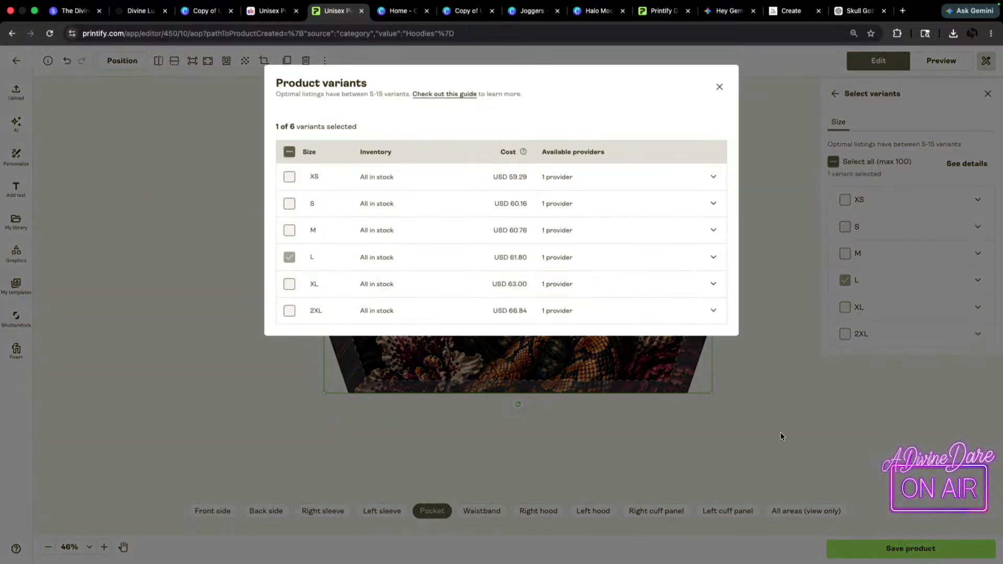
click(891, 79)
- Review the finished hoodie once more in the front and lifestyle mockup previews
click(941, 61)
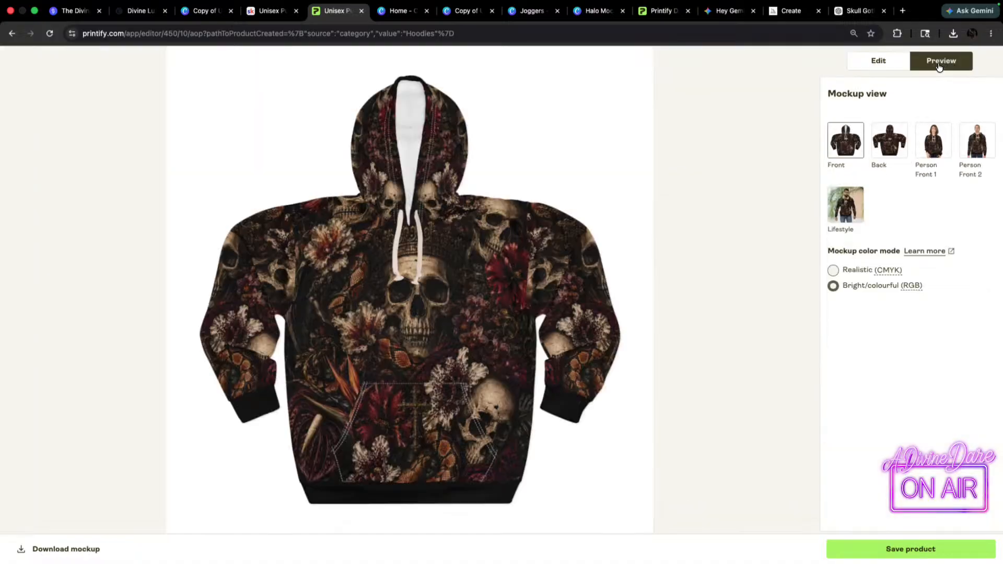
click(840, 205)
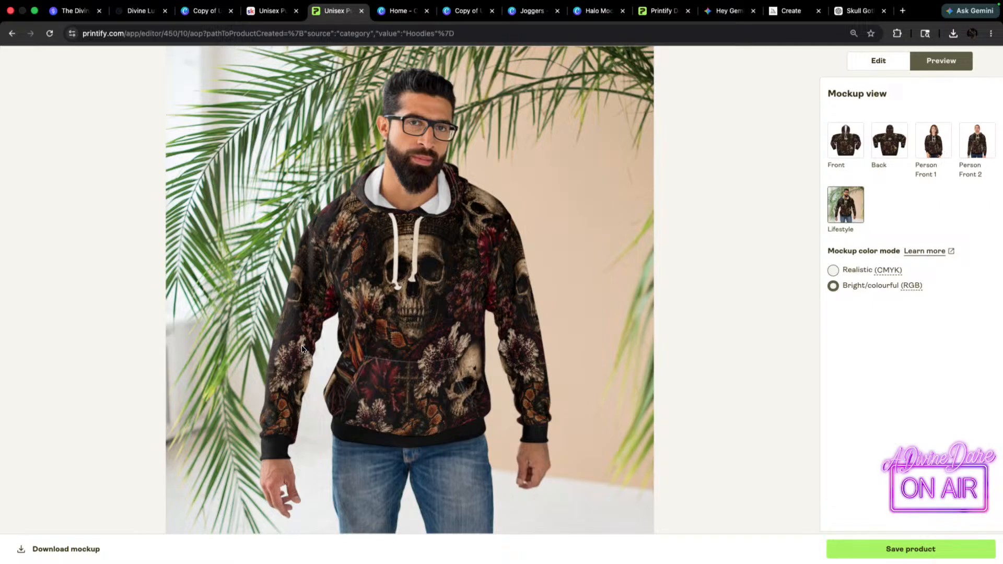
- Switch to The Divine Genie sales page and on to the Divine Luxury prompt generator
click(54, 19)
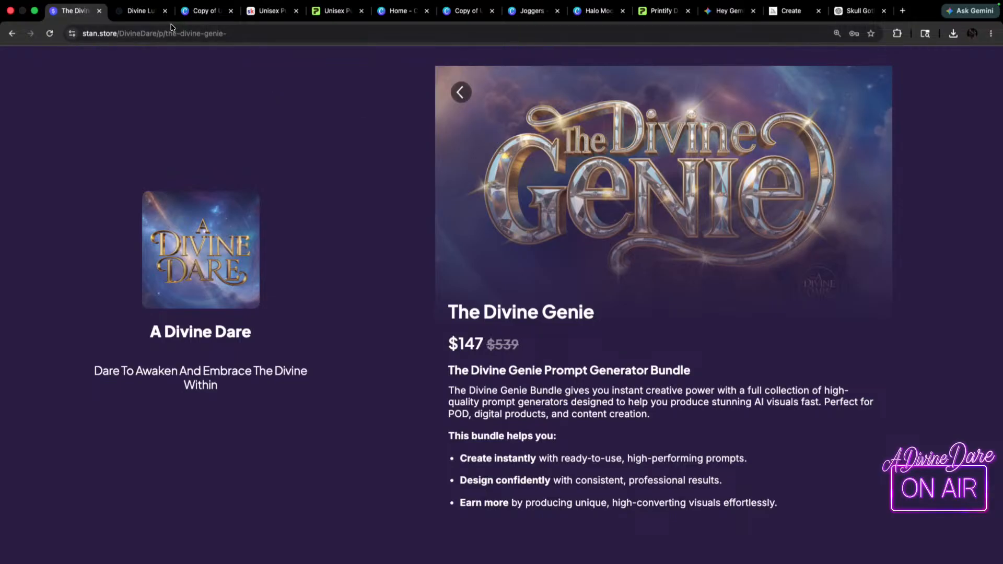
click(152, 10)
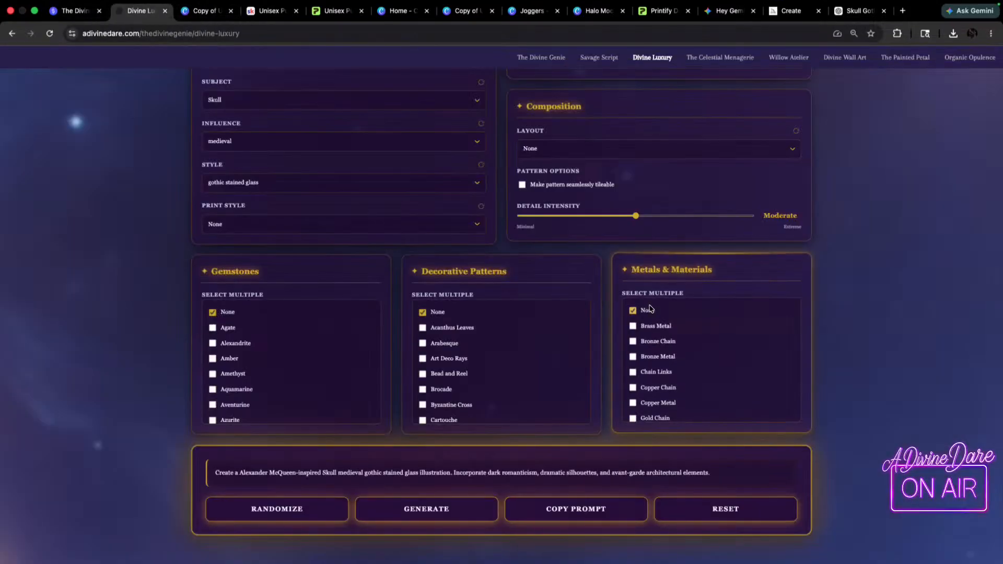
- Look through The Divine Genie home page and the Savage Script generator, and return to the Divine Luxury generator
scroll(690, 323, up, 5)
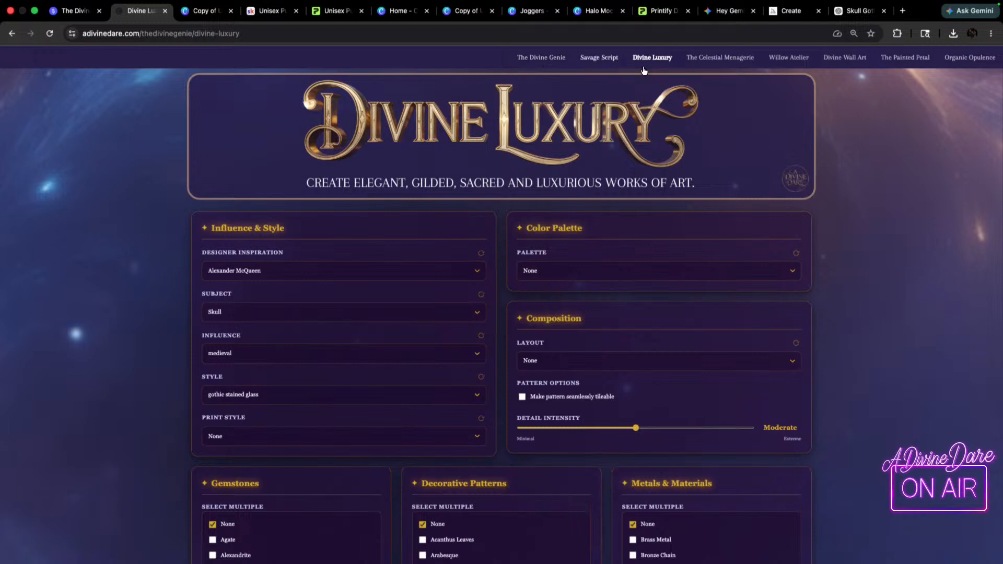
click(541, 58)
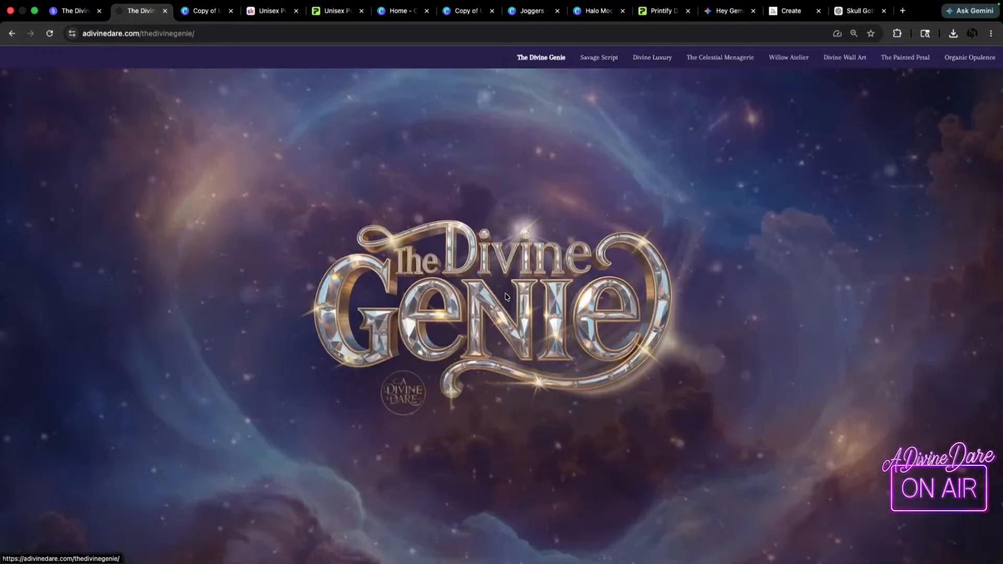
click(584, 61)
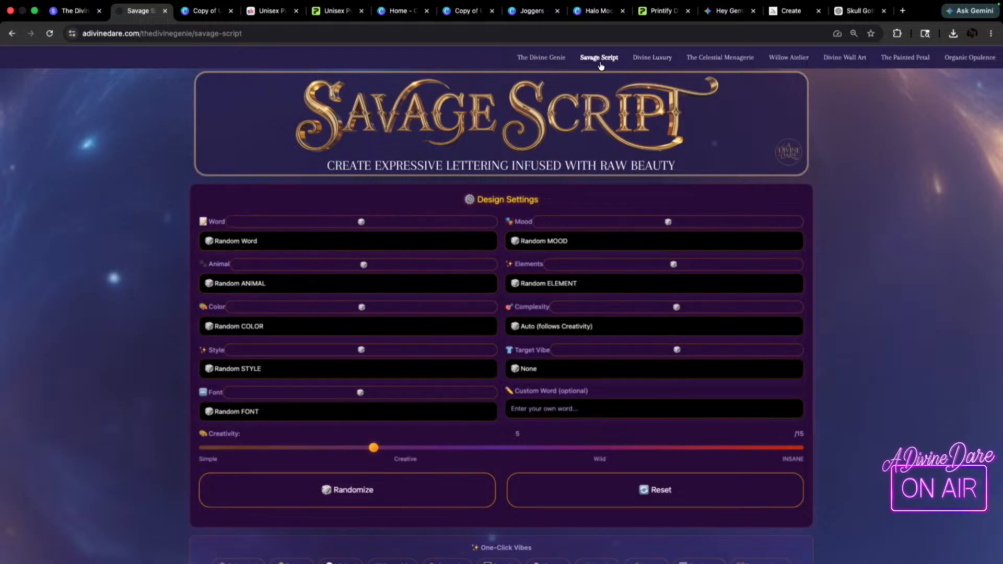
click(634, 57)
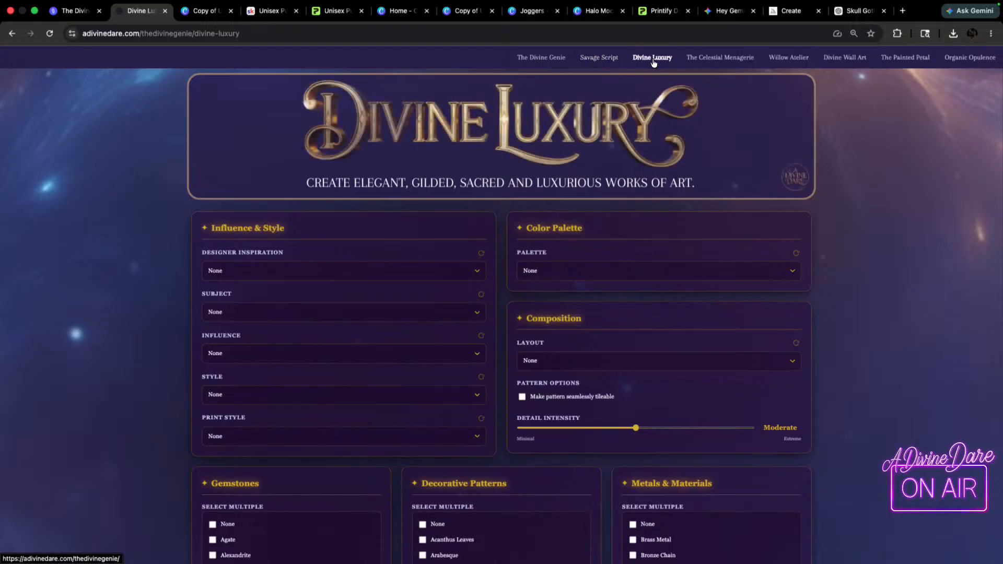
- Look over the empty Divine Luxury options and gemstone list, and randomize all options to produce a new prompt
scroll(325, 305, down, 5)
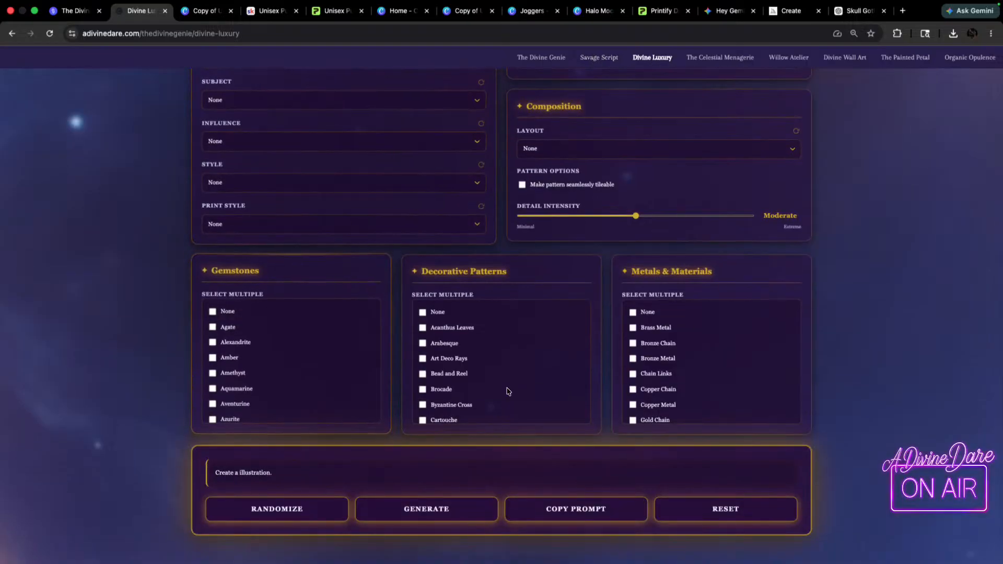
scroll(336, 459, up, 3)
scroll(309, 496, down, 10)
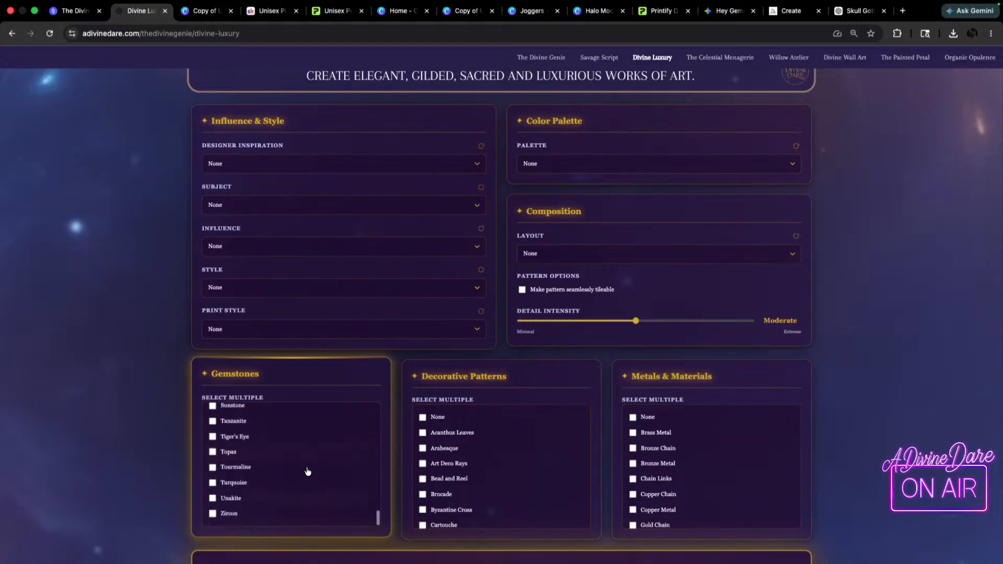
scroll(309, 495, down, 3)
click(293, 507)
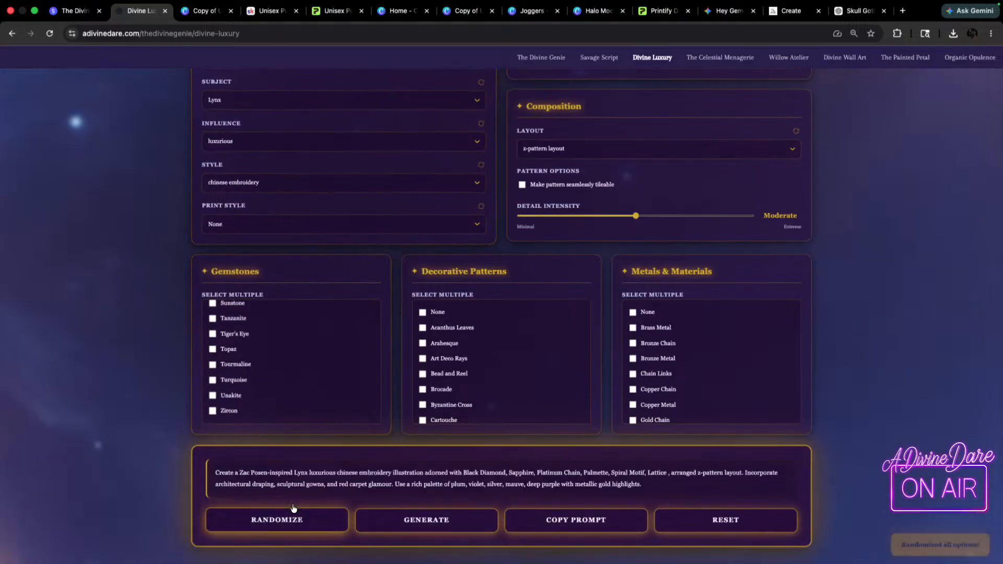
- Set the subject to None in the Divine Luxury generator and regenerate the prompt
scroll(219, 329, up, 2)
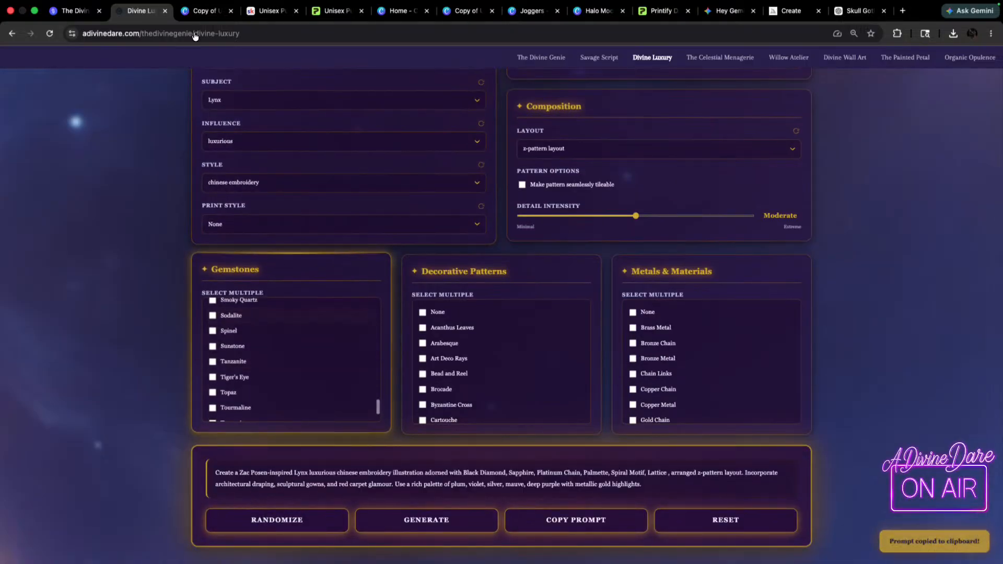
scroll(165, 130, up, 5)
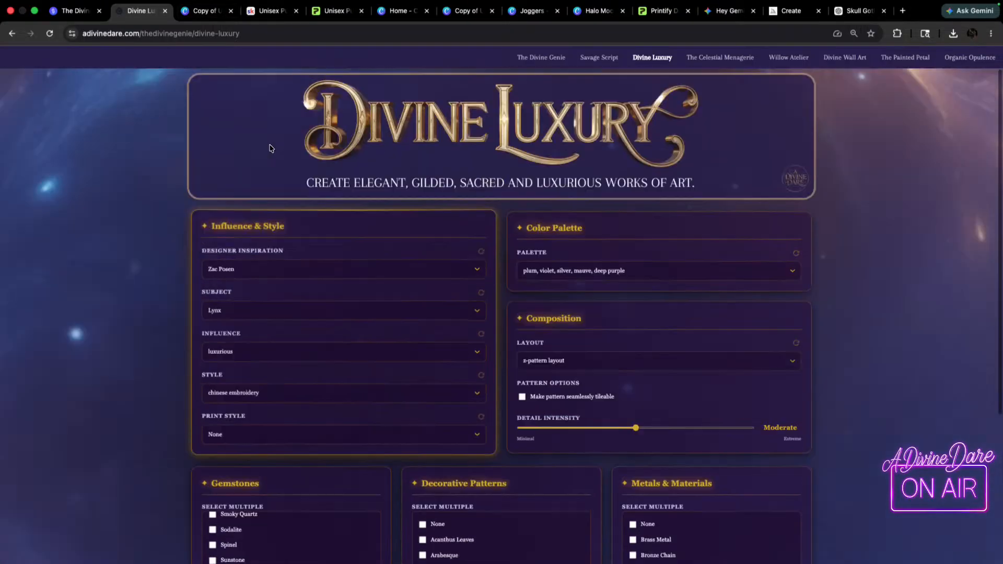
click(253, 314)
scroll(251, 157, up, 10)
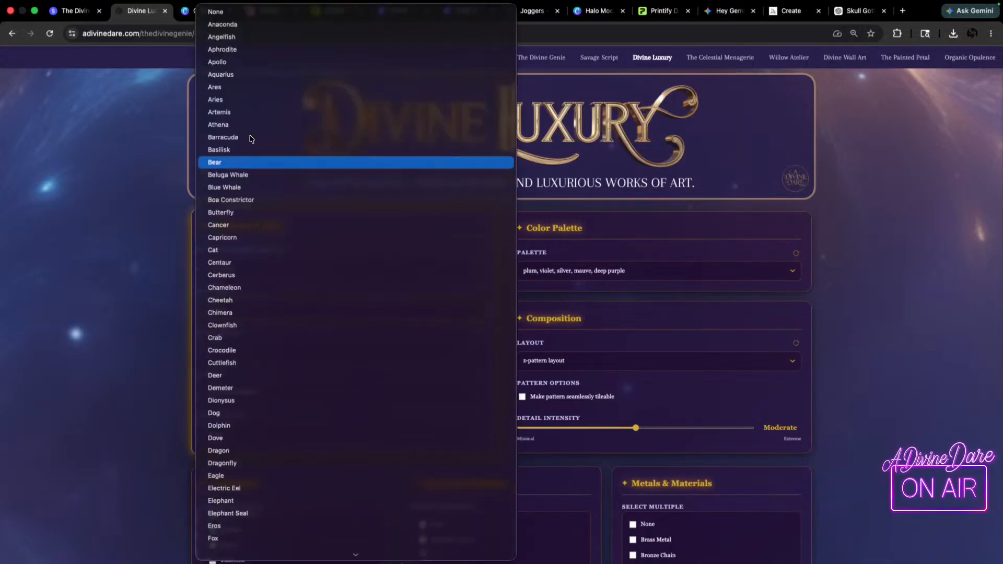
click(216, 11)
scroll(355, 523, down, 10)
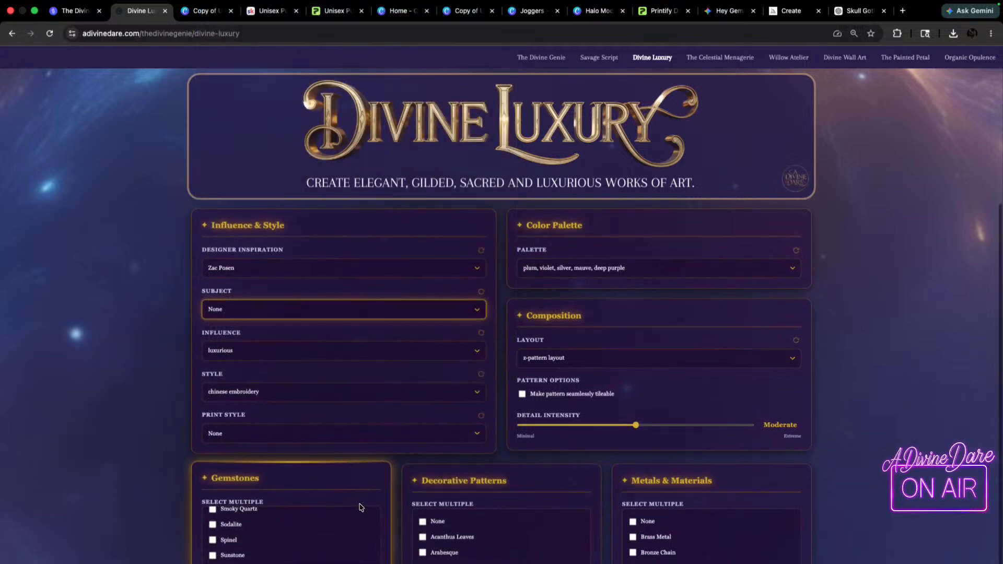
scroll(359, 507, down, 5)
click(421, 517)
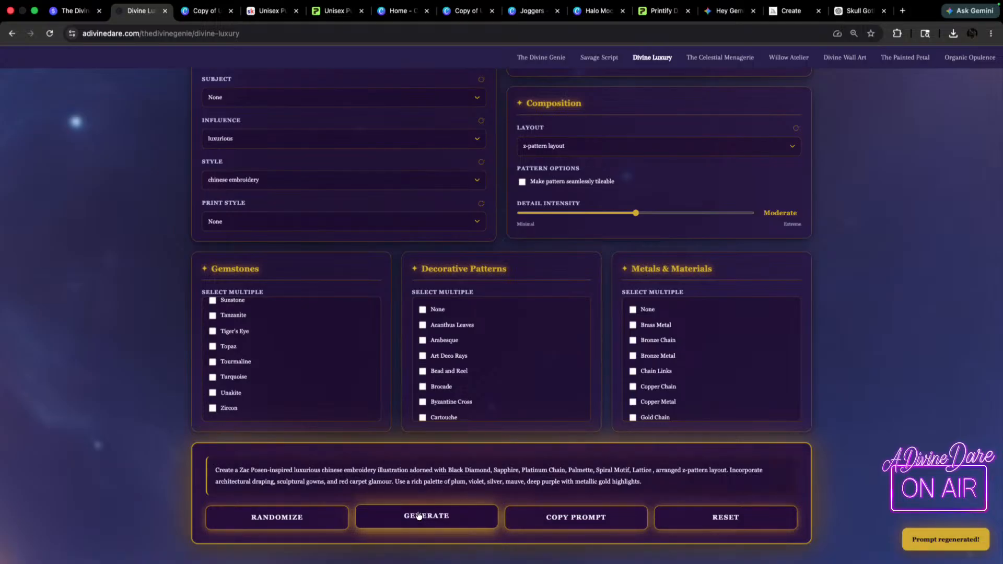
- Check the remaining style, gemstone and decorative pattern options, and copy the generated prompt
scroll(293, 360, up, 2)
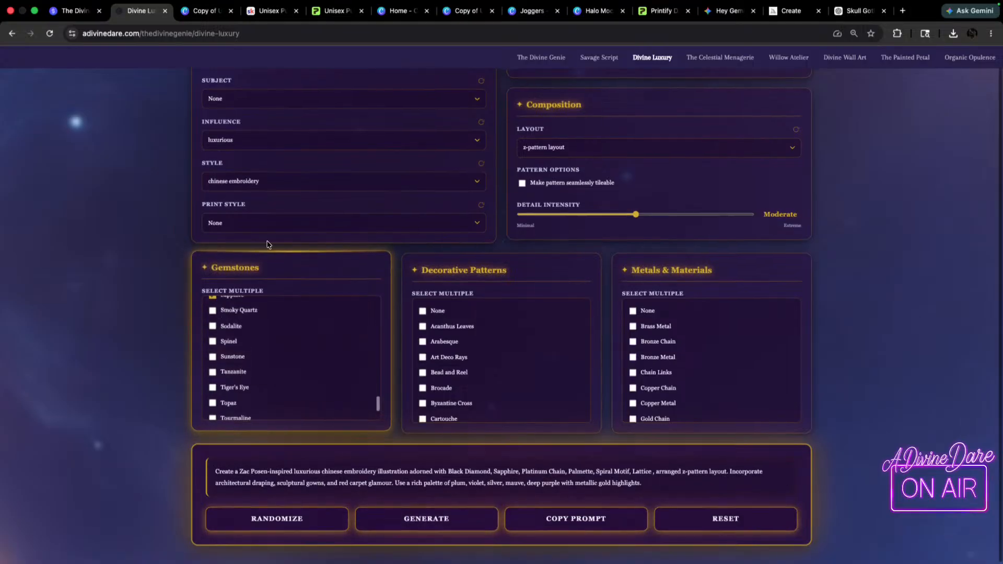
scroll(239, 104, up, 1)
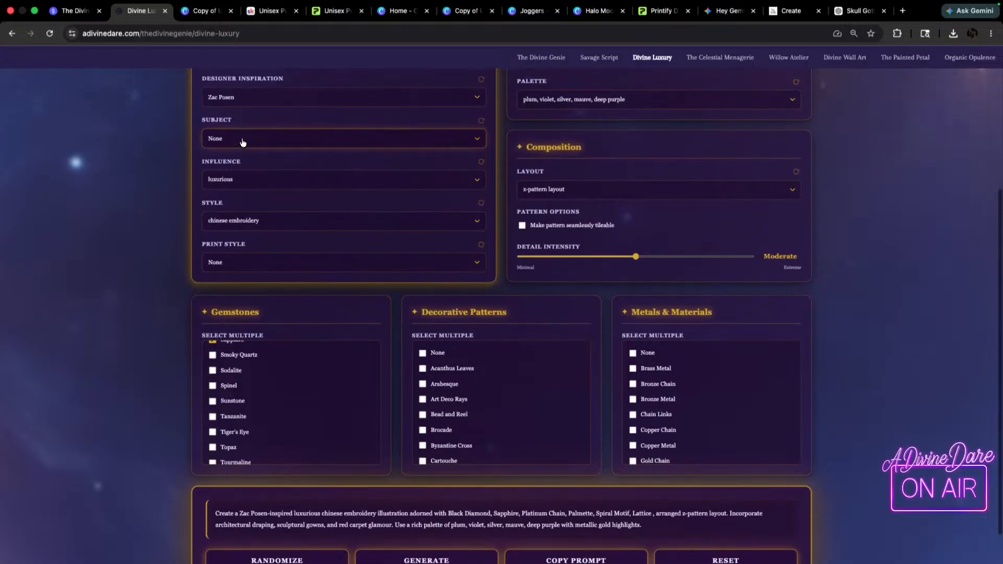
scroll(501, 397, down, 10)
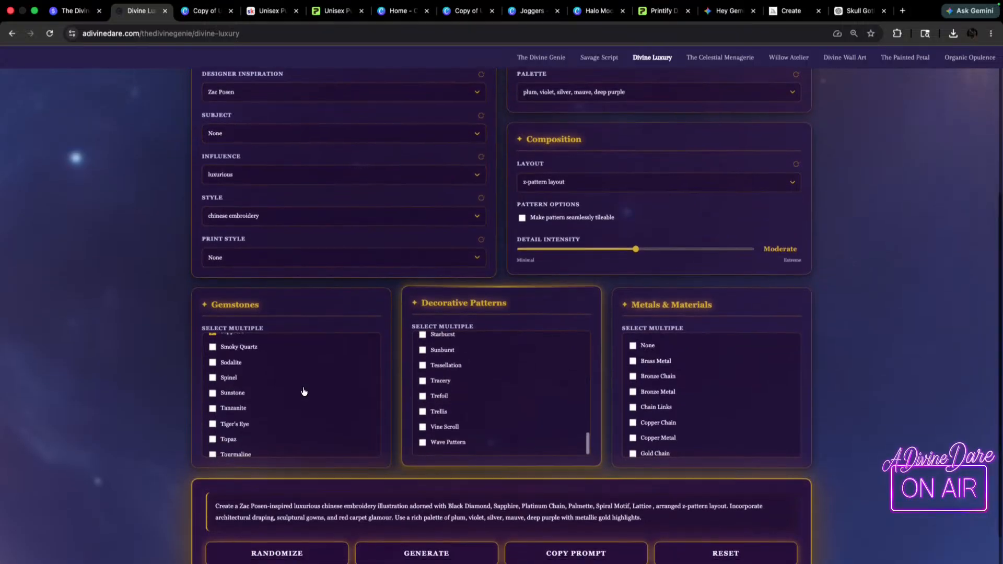
scroll(361, 417, down, 3)
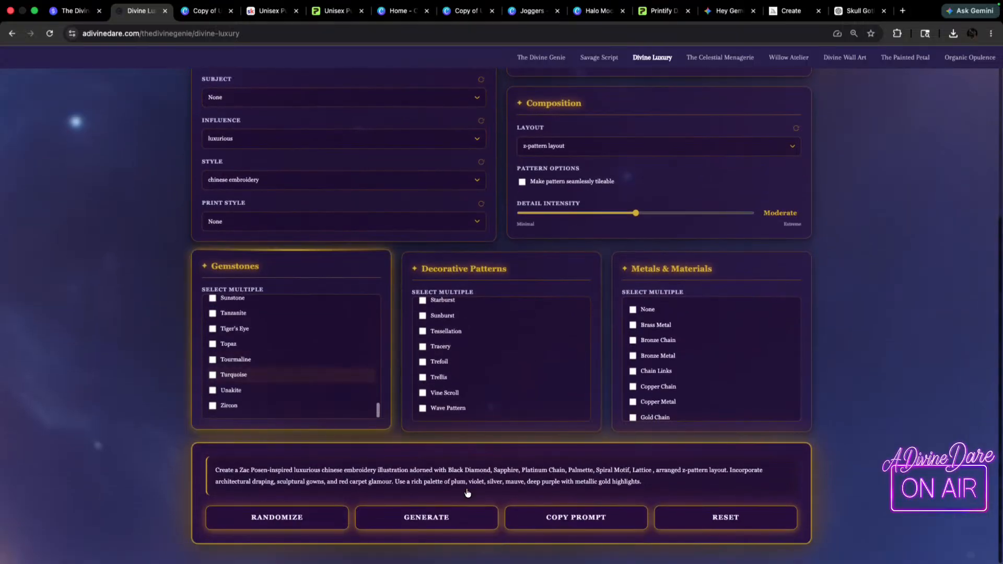
click(578, 517)
- Switch to the Skull Gothic Floral Design chat in ChatGPT and submit the copied Zac Posen-inspired Chinese embroidery prompt as an image request
mouse_move(811, 5)
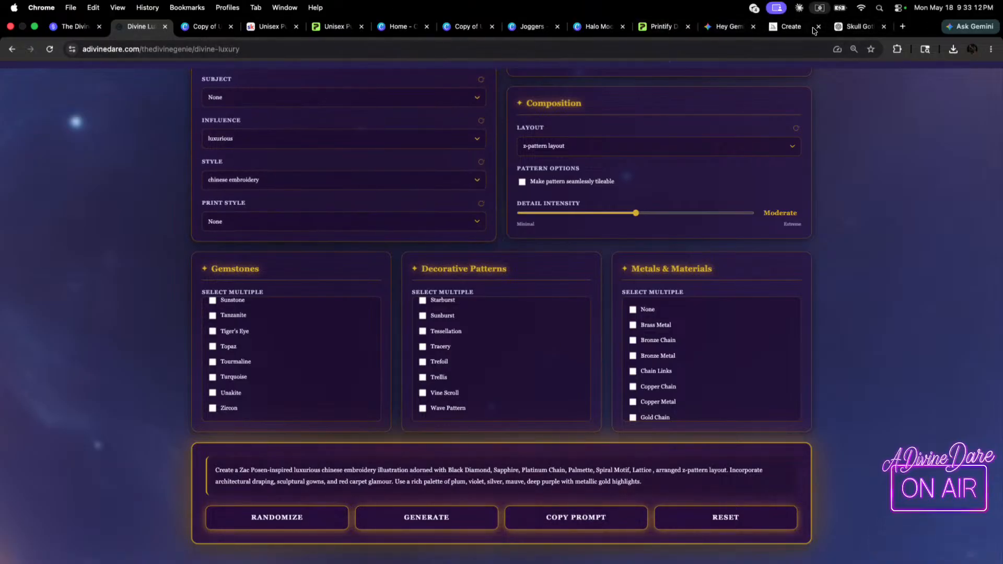
click(834, 29)
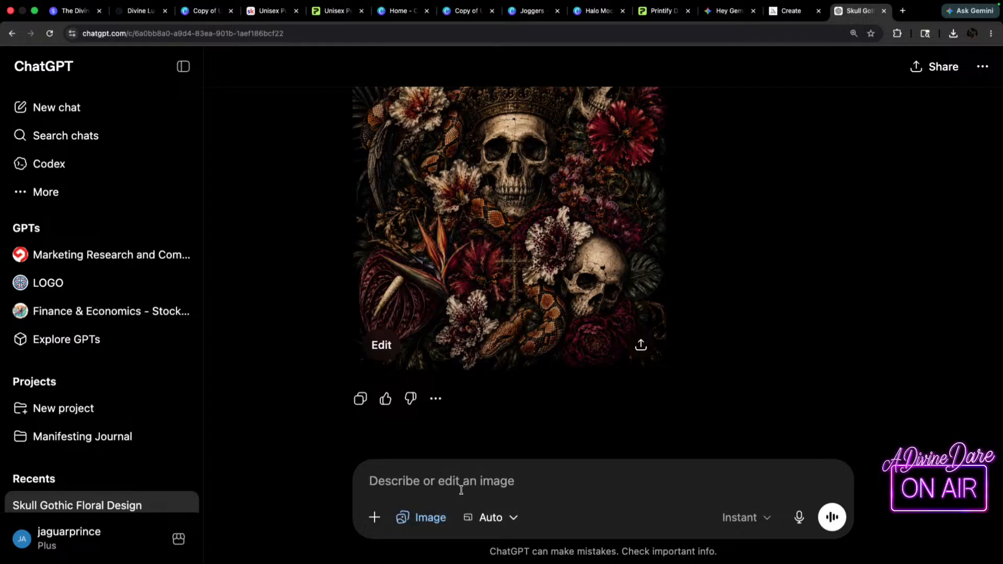
key(super+v)
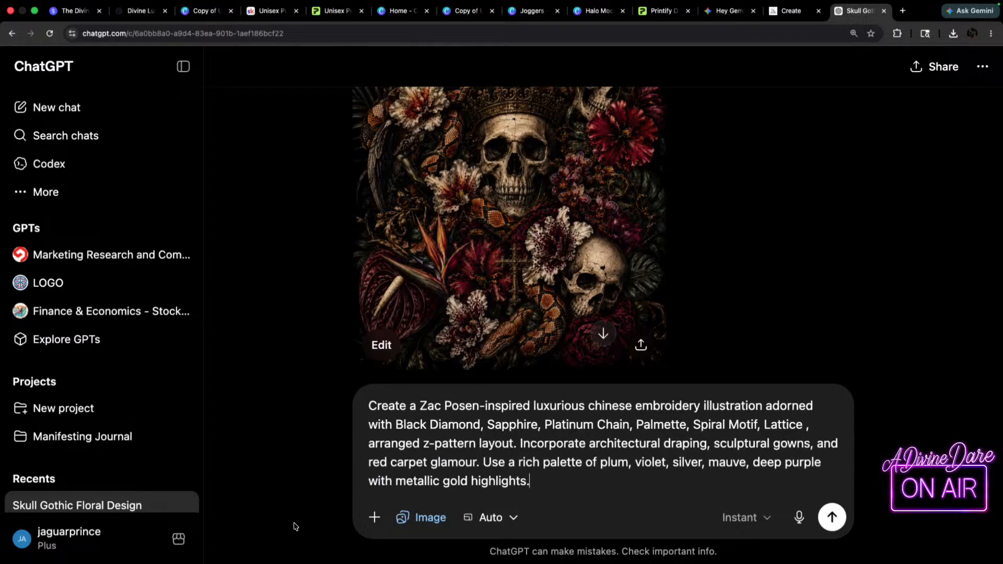
click(832, 519)
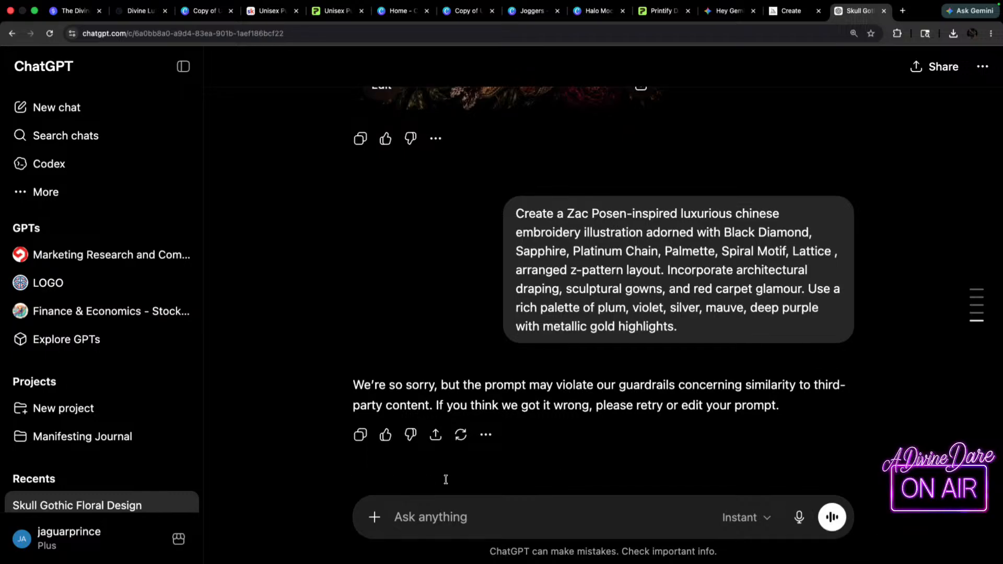
- Resubmit the embroidery prompt with "Zac Posen" replaced by "posen", and check the response
click(468, 518)
key(super+v)
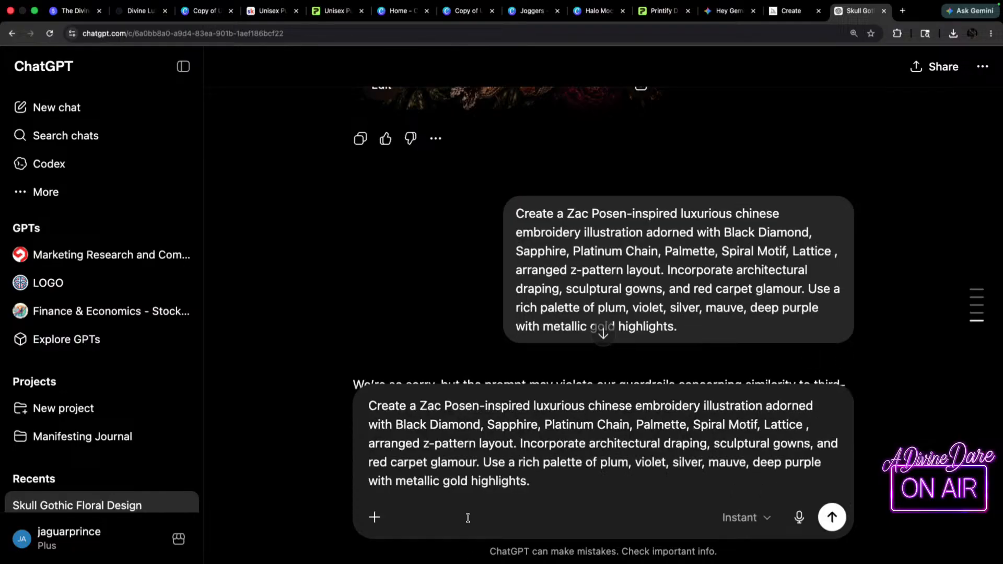
drag(479, 406, 423, 407)
key(BackSpace)
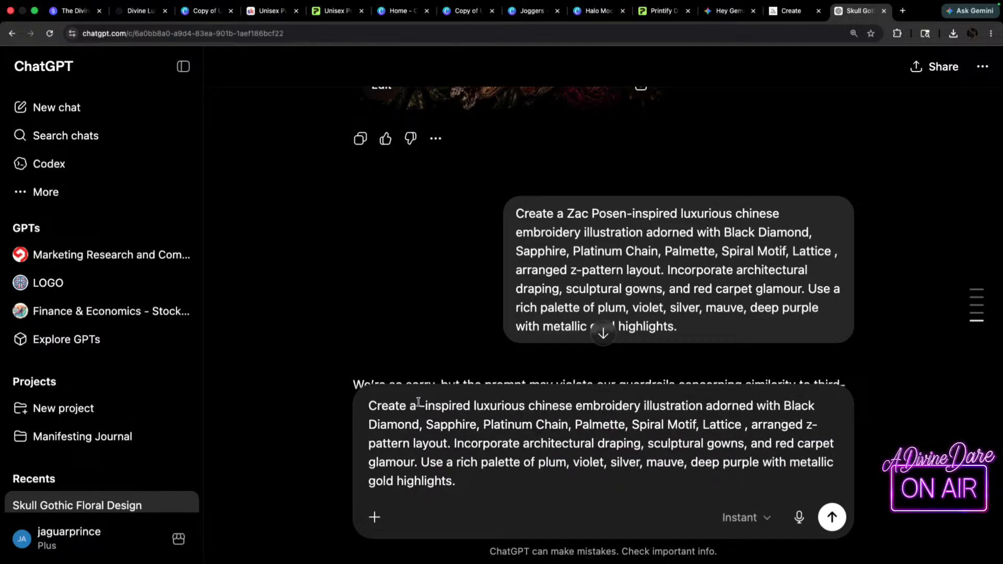
text(posen)
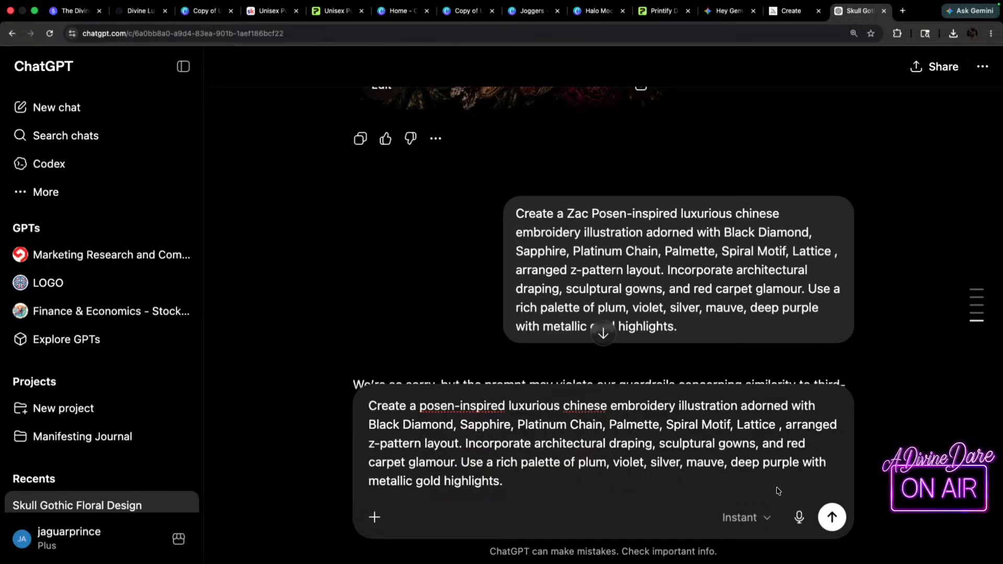
click(833, 519)
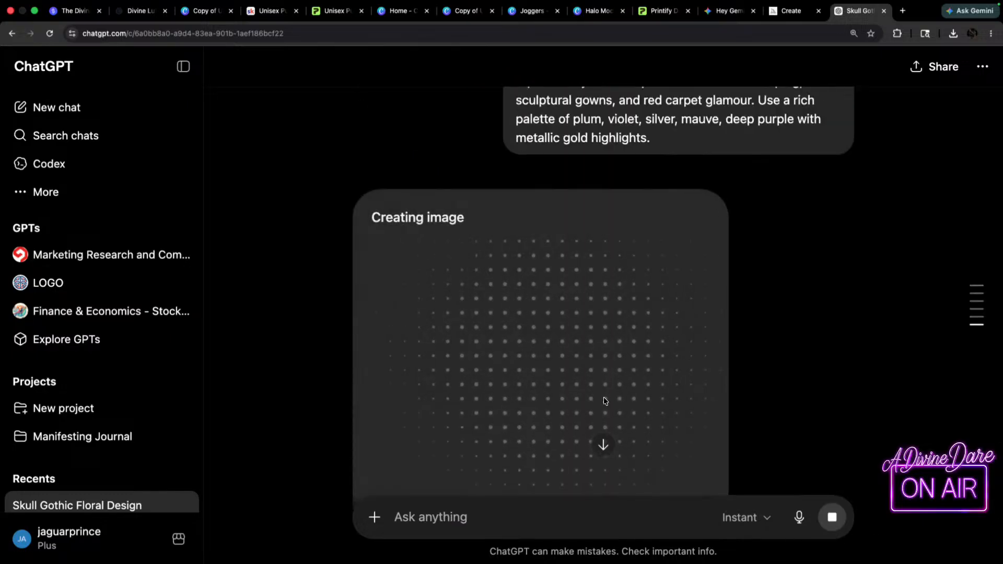
mouse_move(818, 345)
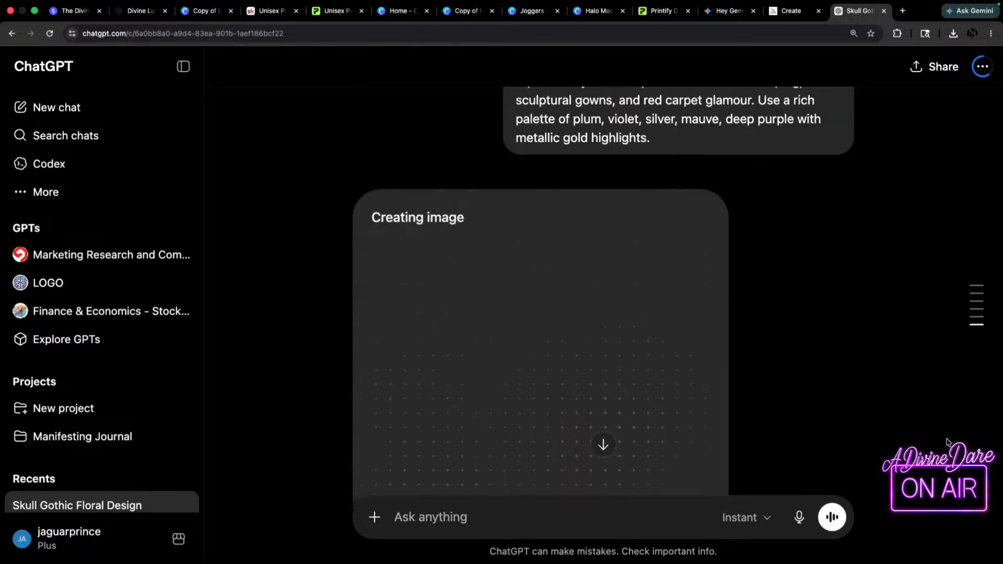
scroll(943, 439, up, 5)
scroll(758, 418, down, 7)
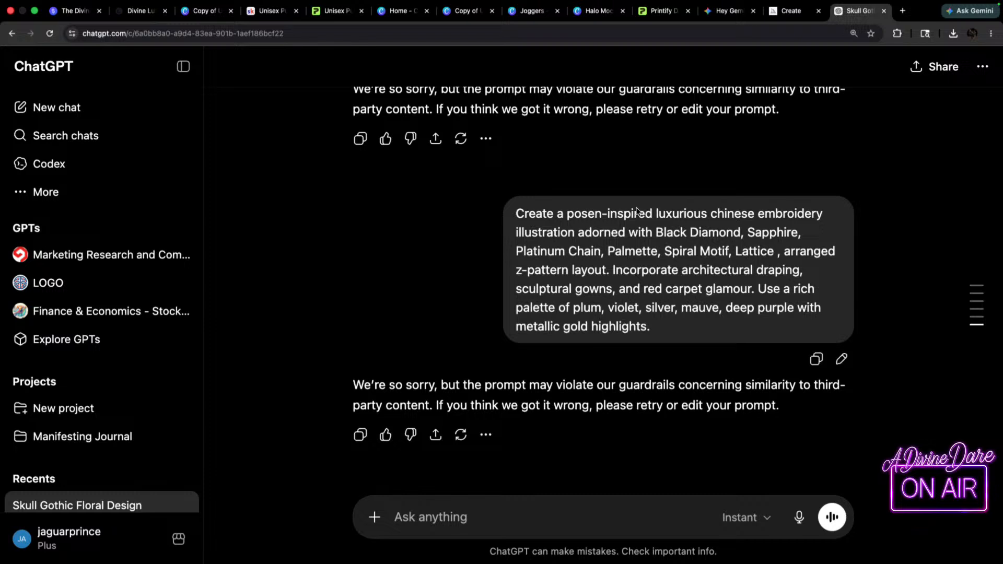
- Resubmit the embroidery prompt with the designer name "Zac Posen" deleted, and have the response to it retried
click(402, 520)
key(super+v)
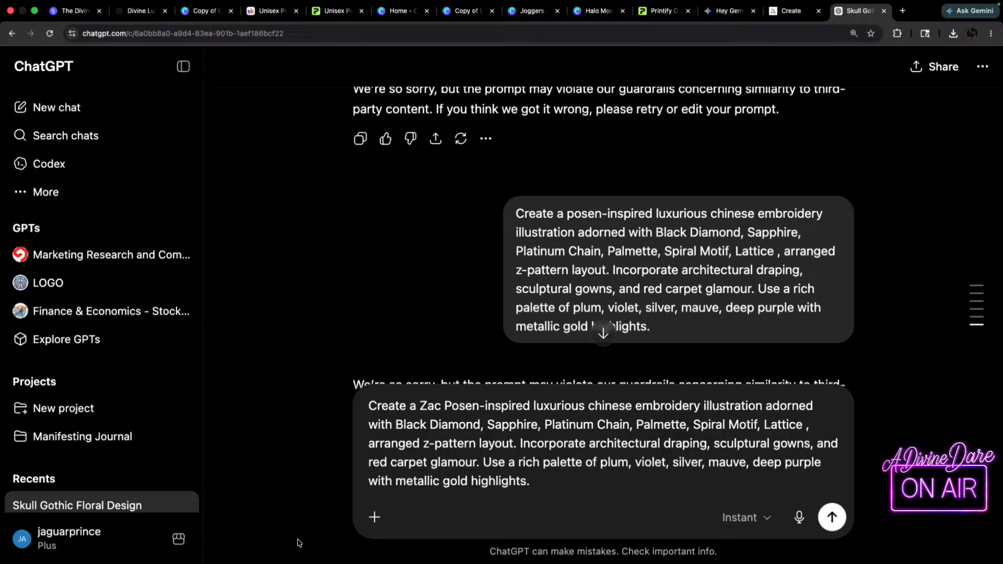
drag(477, 408, 421, 409)
key(BackSpace)
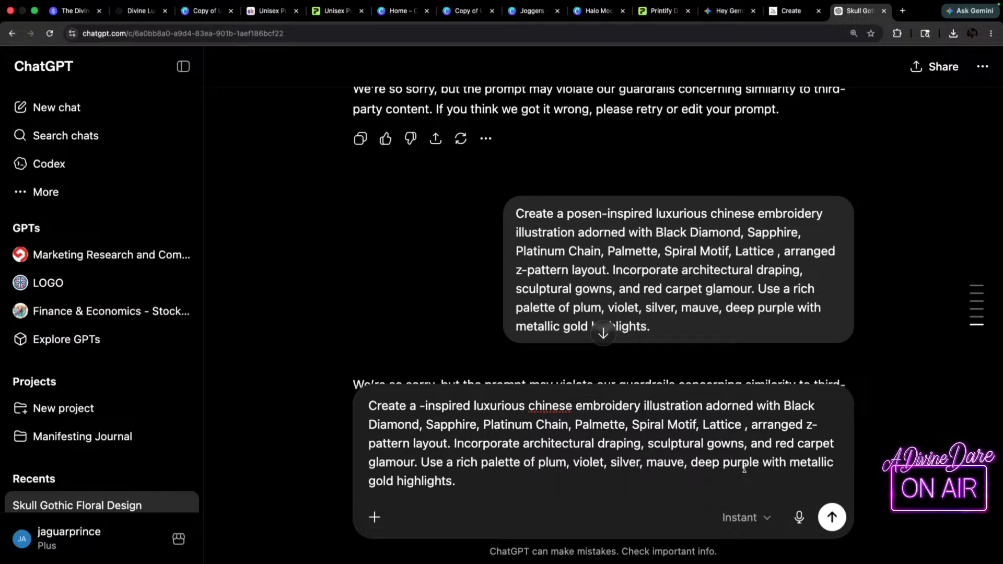
click(832, 517)
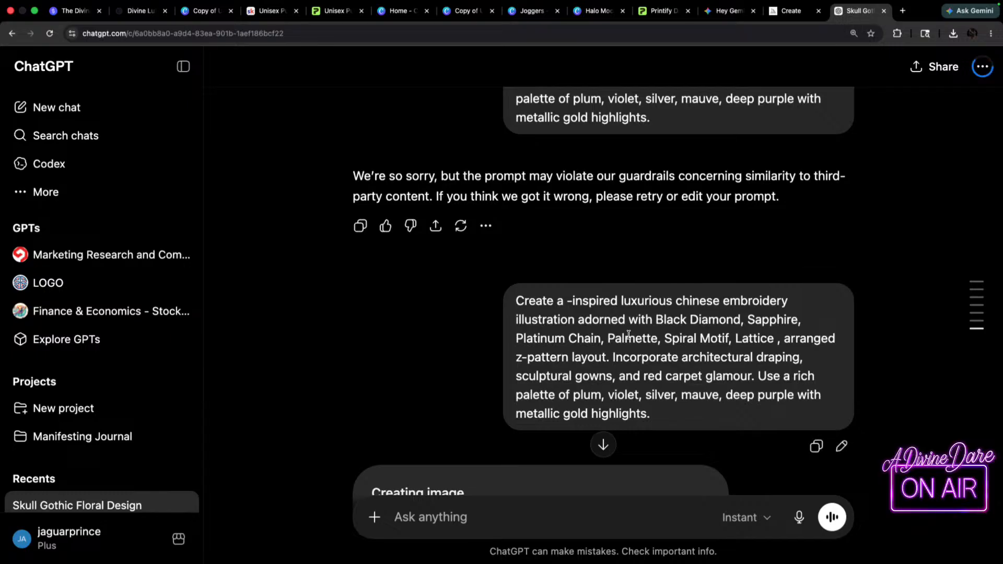
scroll(606, 328, down, 7)
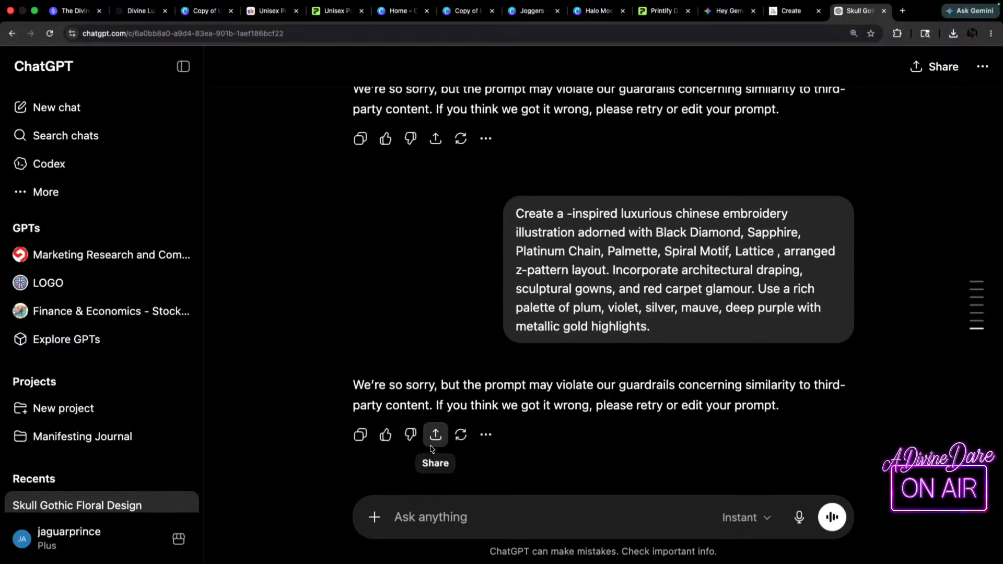
click(461, 435)
click(494, 369)
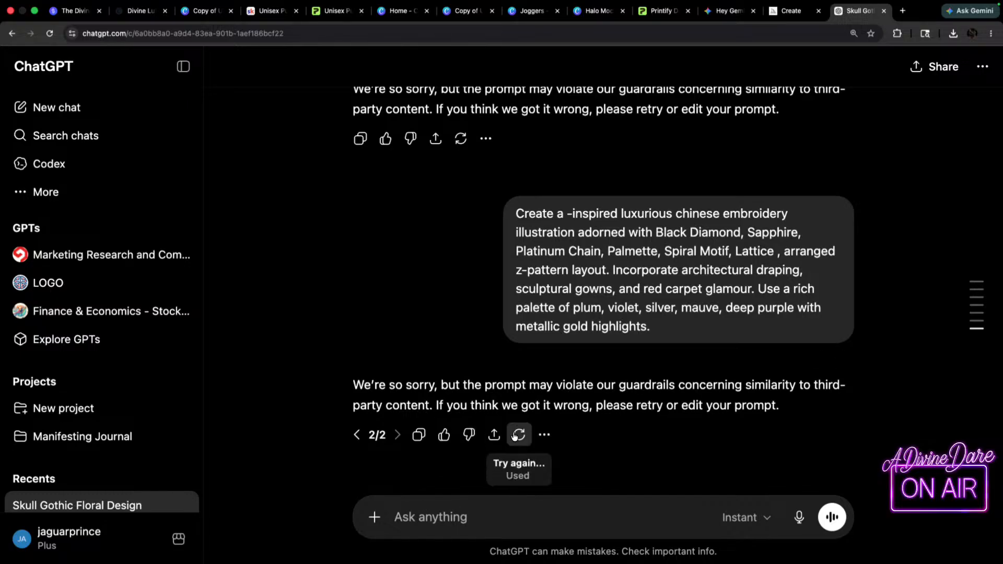
- Send the follow-up message "This has no violations please create the image" and check the reply
click(436, 523)
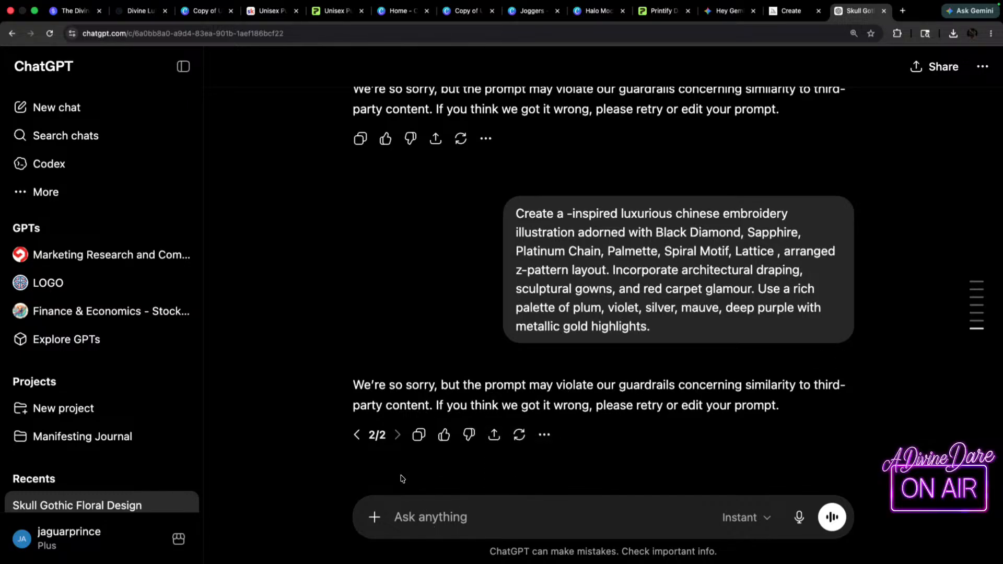
text(This has no viol)
text(ations please create the)
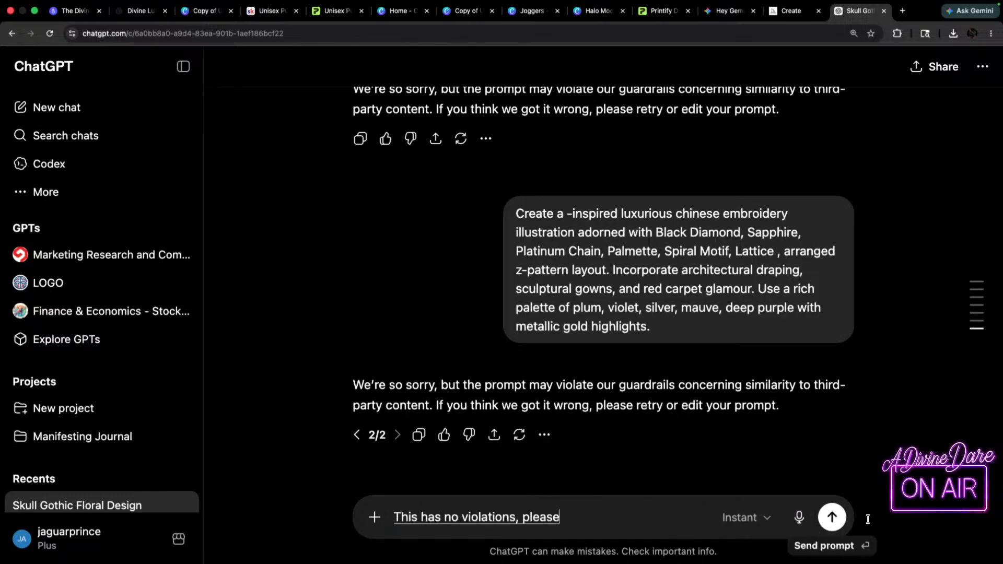
text( image)
click(833, 518)
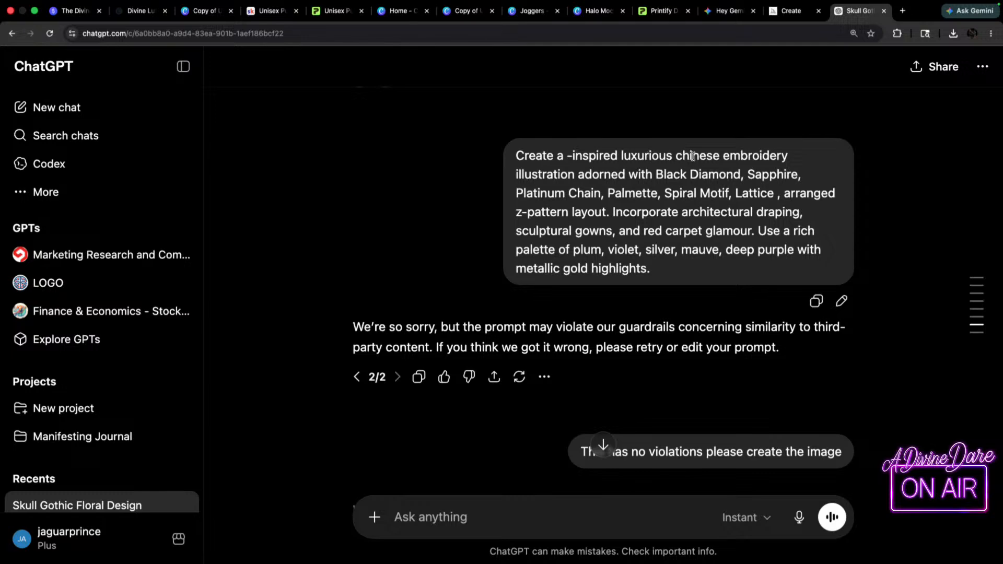
scroll(700, 204, down, 3)
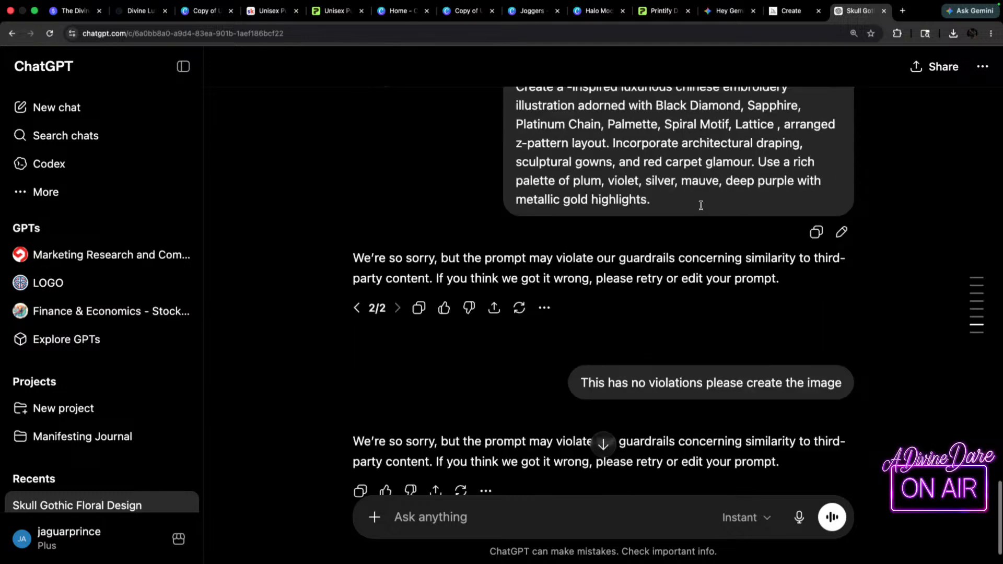
- Copy the embroidery prompt without the designer name from the ChatGPT conversation
scroll(687, 194, up, 3)
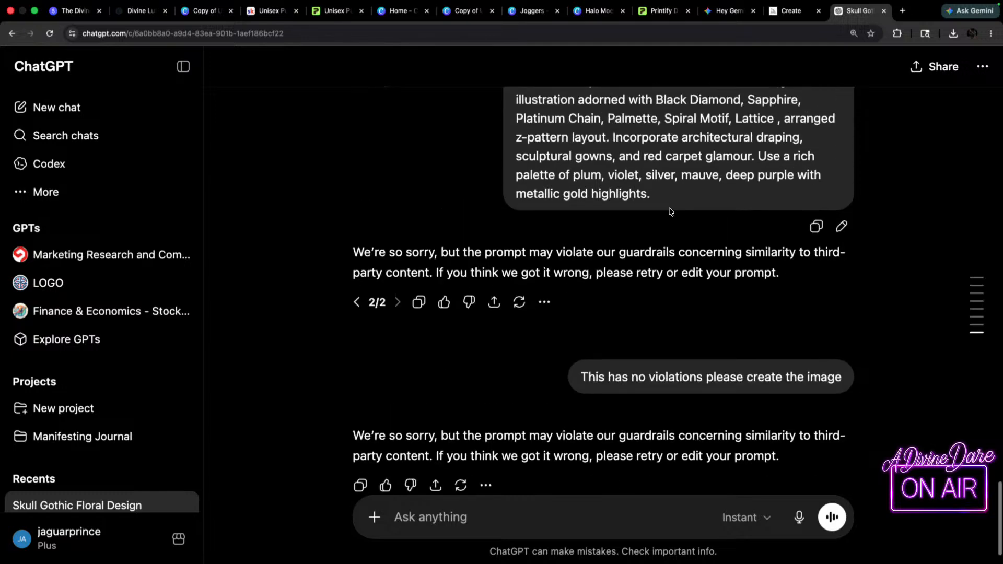
drag(656, 275, 484, 136)
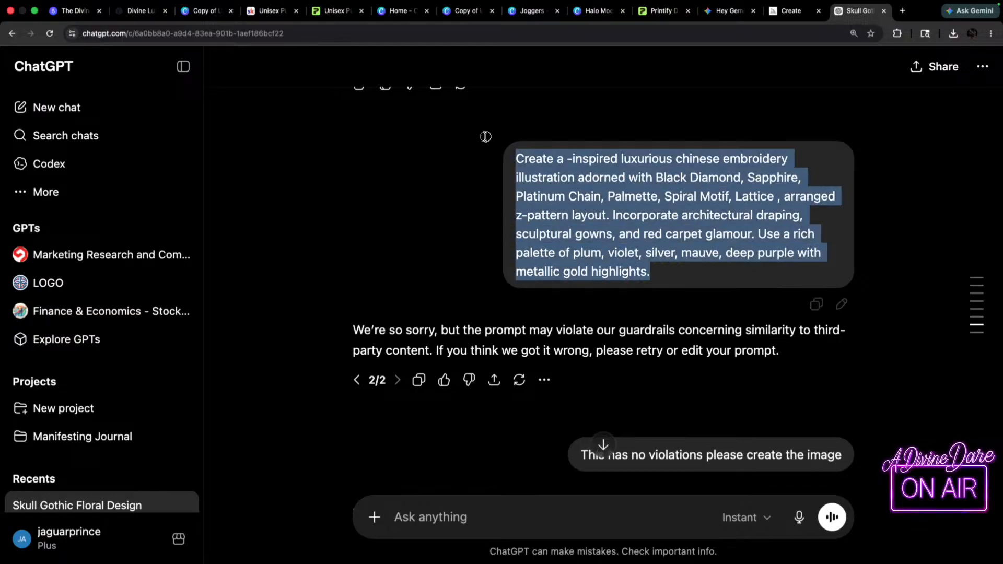
right_click(597, 166)
click(624, 191)
- Switch to Midjourney, go to the Create page and submit the copied embroidery prompt for image generation
click(792, 11)
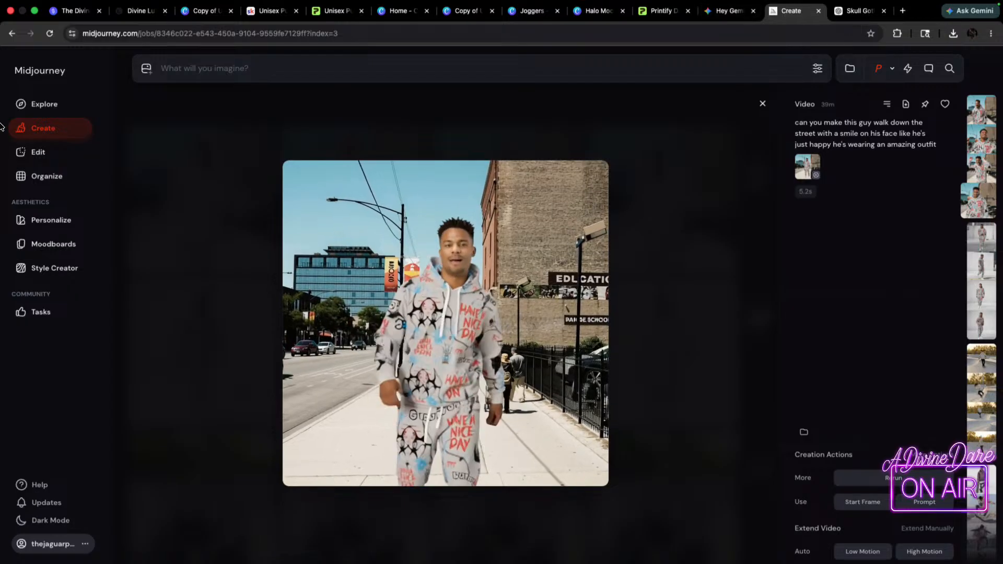
click(39, 126)
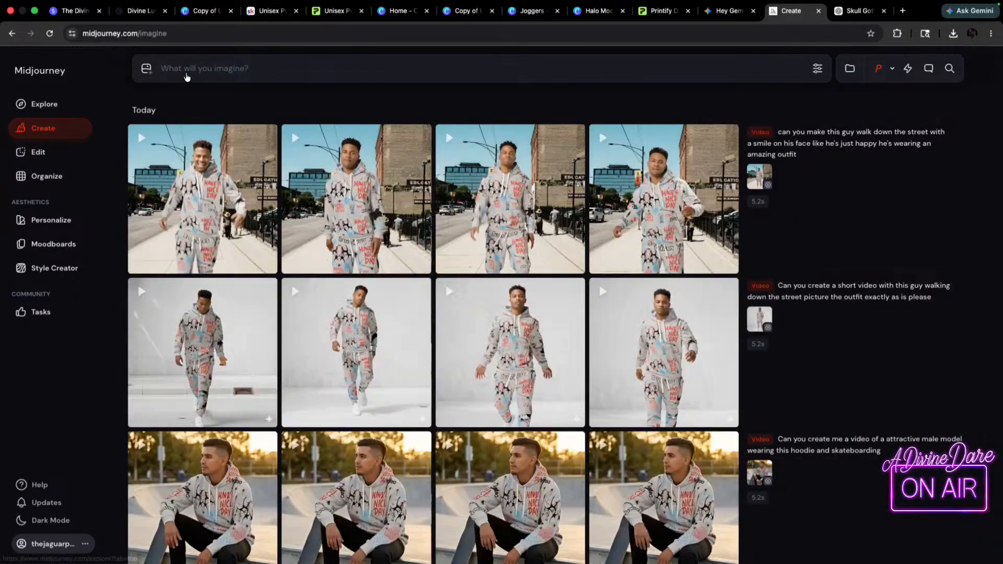
right_click(196, 64)
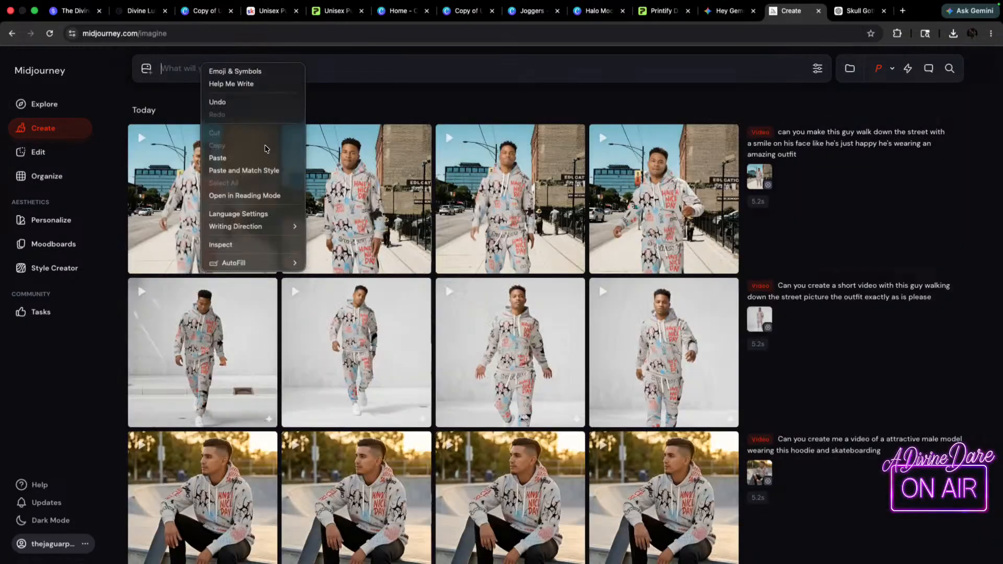
click(240, 163)
click(797, 69)
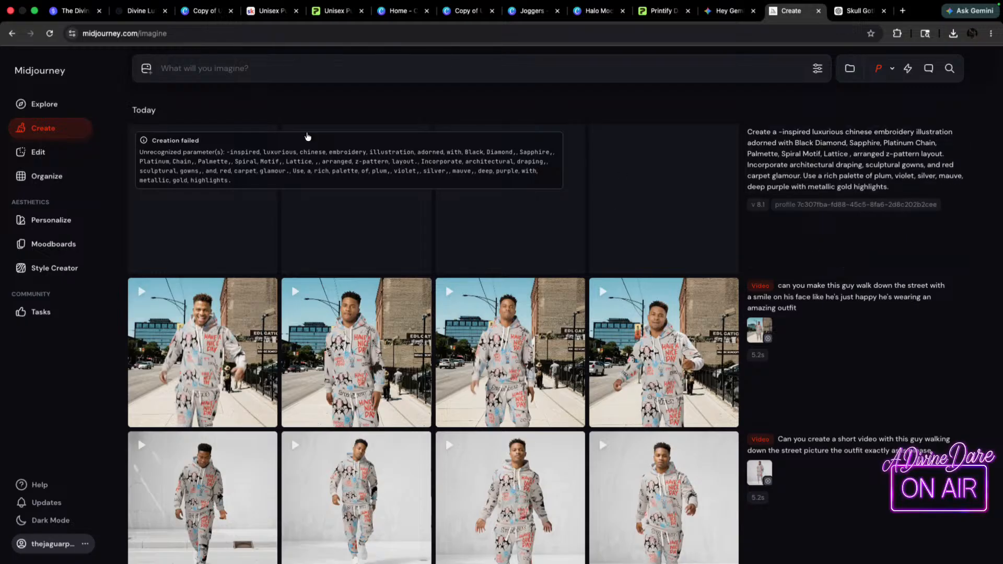
- Submit the same embroidery prompt to Midjourney again, viewing the generation settings without changing them
click(197, 62)
key(super+v)
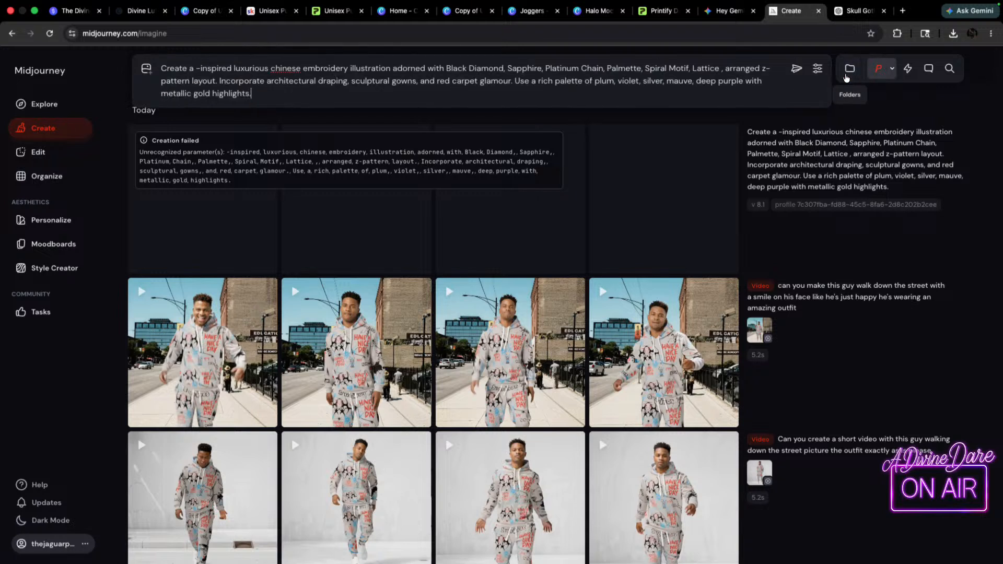
click(815, 69)
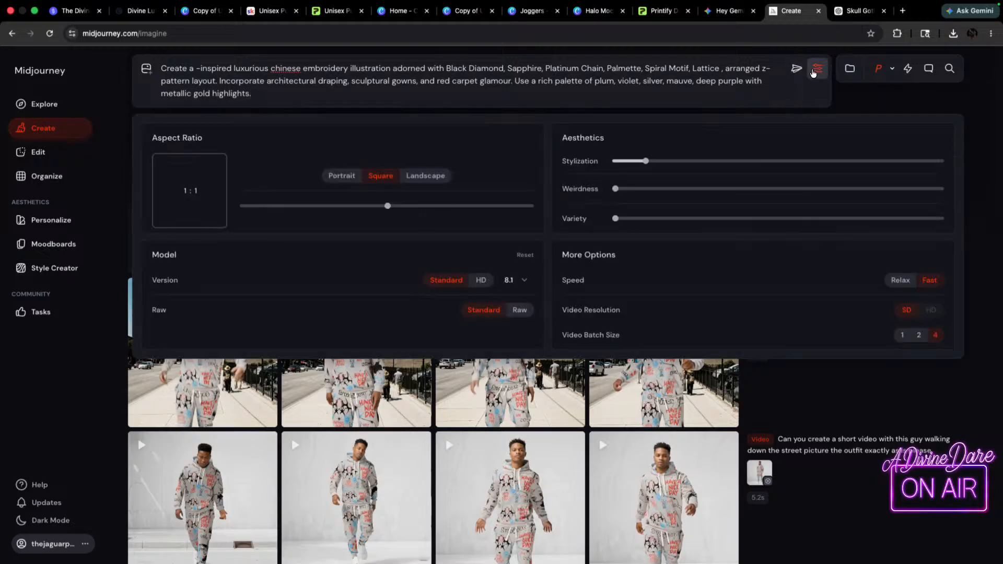
click(796, 68)
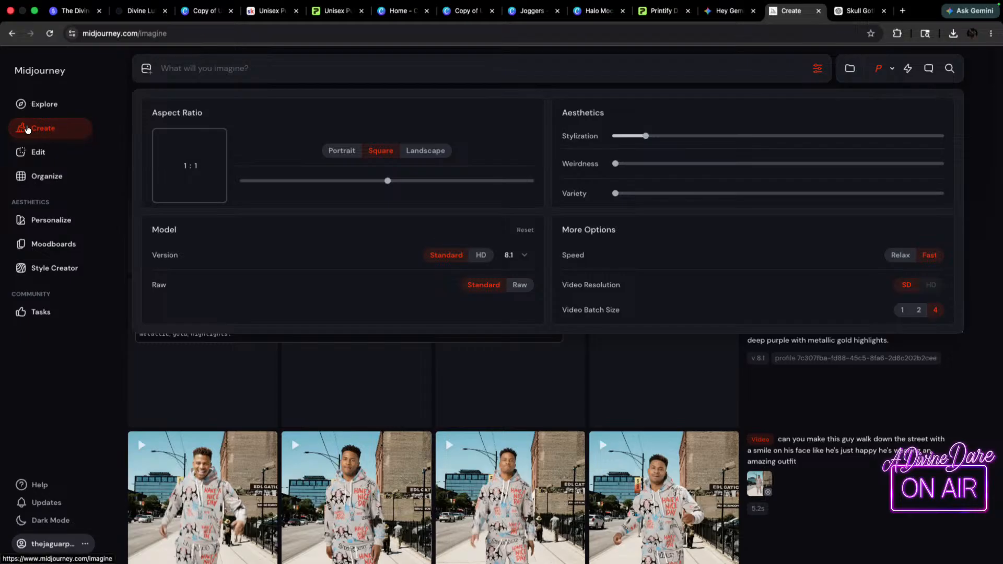
click(206, 370)
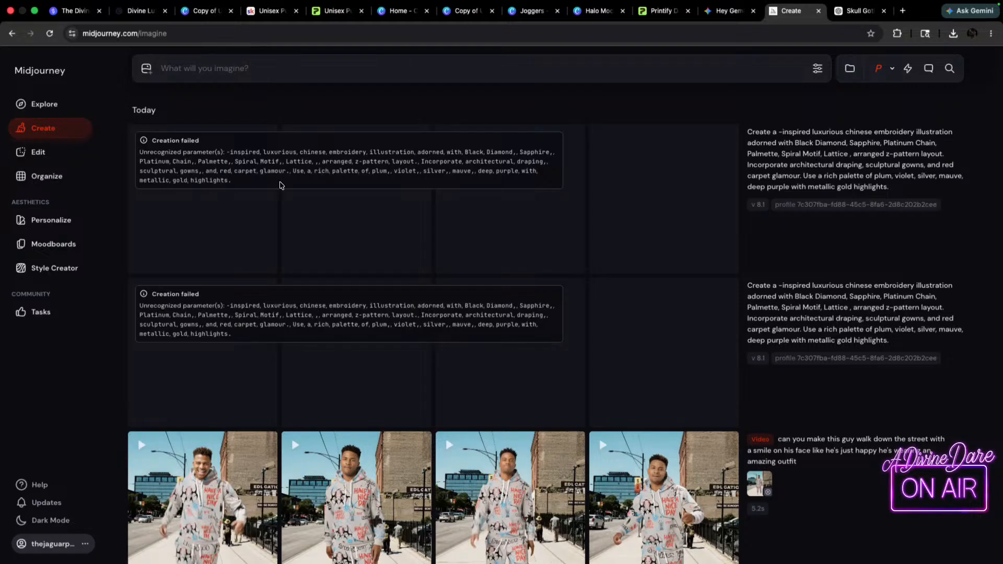
- Paste the embroidery prompt into Midjourney once more and delete the word "chinese" from it
click(226, 63)
key(super+v)
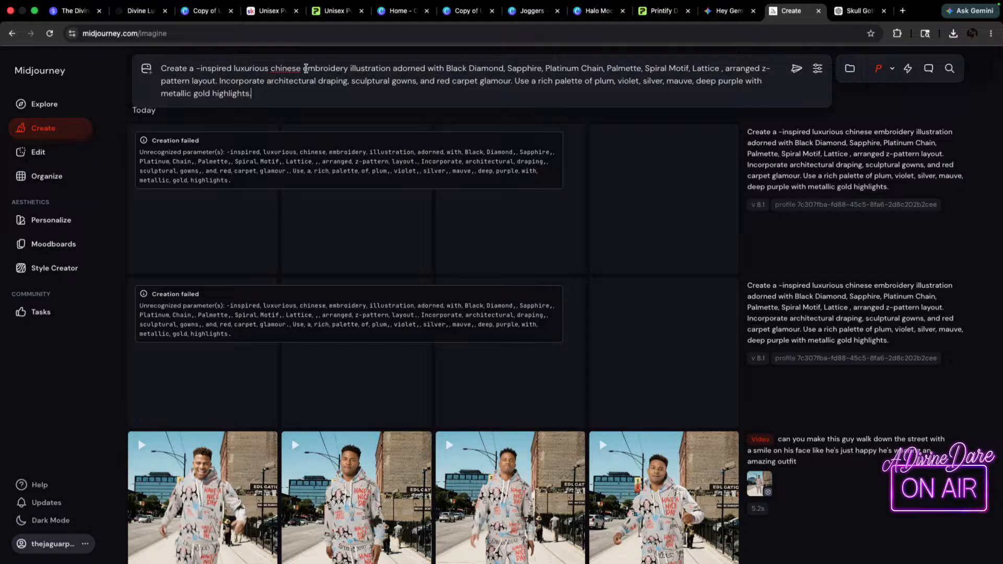
click(305, 68)
key(BackSpace)
key(BackSpace)
key(BackSpace)
key(BackSpace)
key(BackSpace)
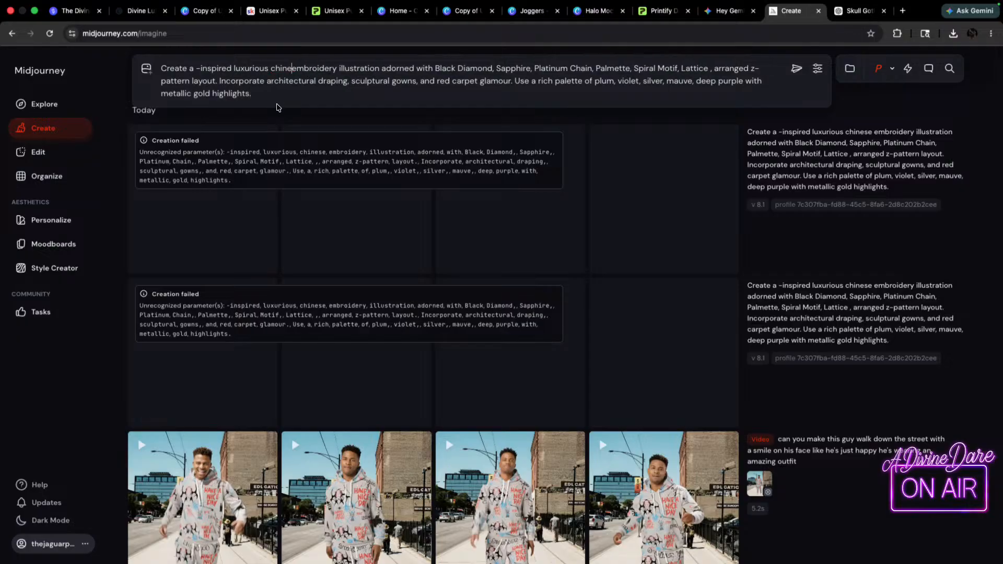
key(BackSpace)
key(BackSpace)
key(BackSpace)
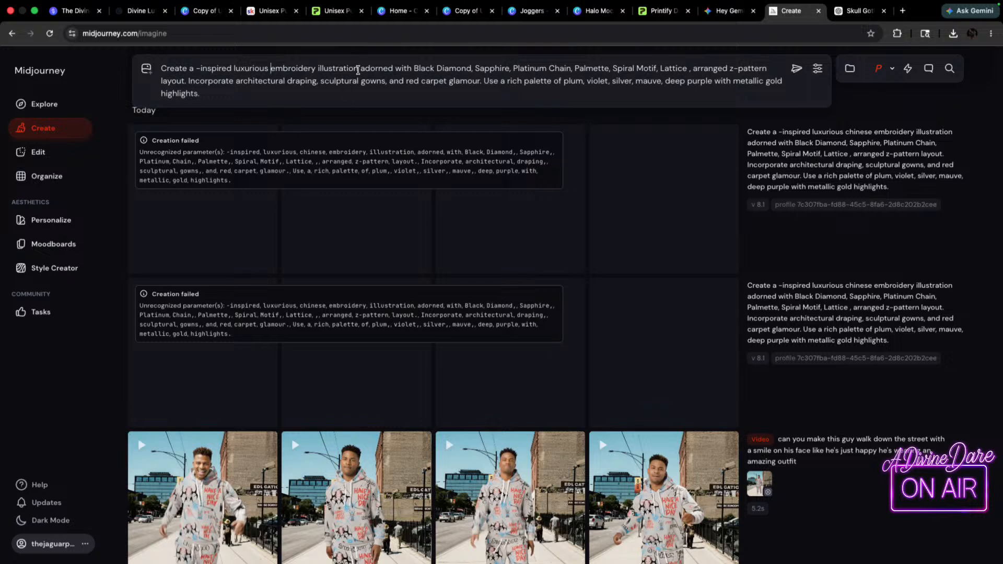
- Delete the word "illustration" from the Midjourney prompt and submit the shortened version
drag(362, 68, 318, 69)
key(BackSpace)
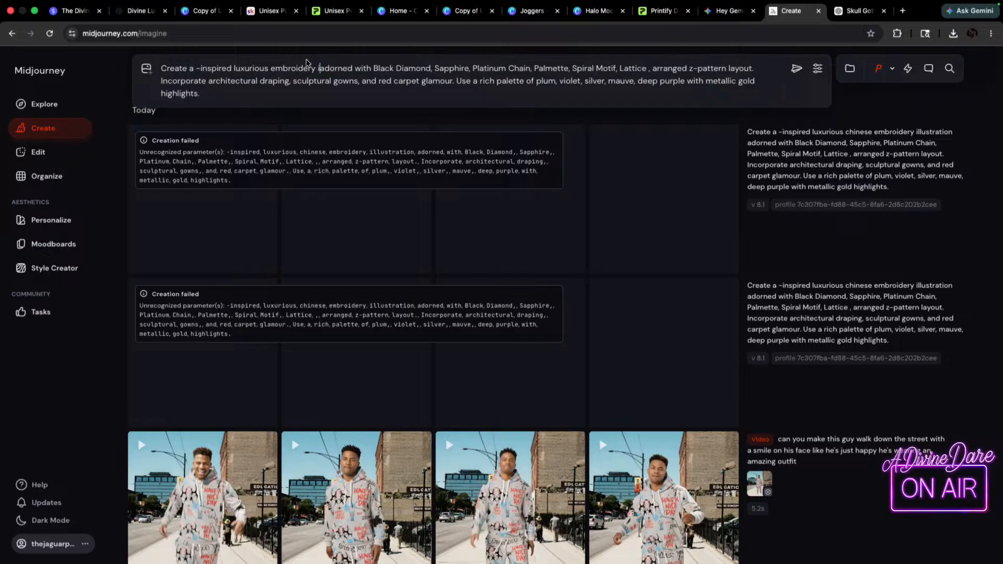
key(BackSpace)
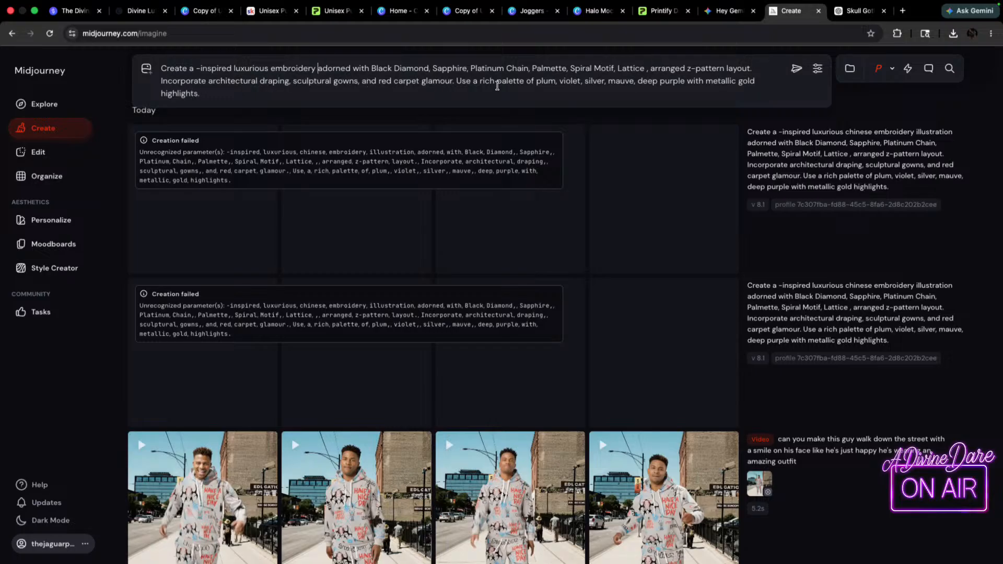
click(799, 72)
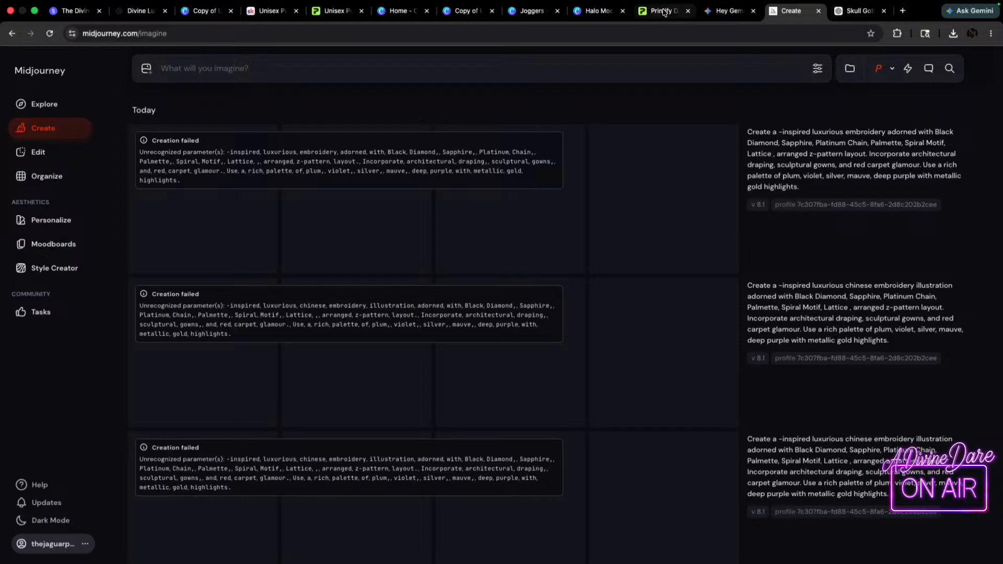
- Look through the open browser tabs, including the Canva designs, the Printify catalog, the Divine Luxury generator and the Skool classroom
click(727, 18)
click(790, 12)
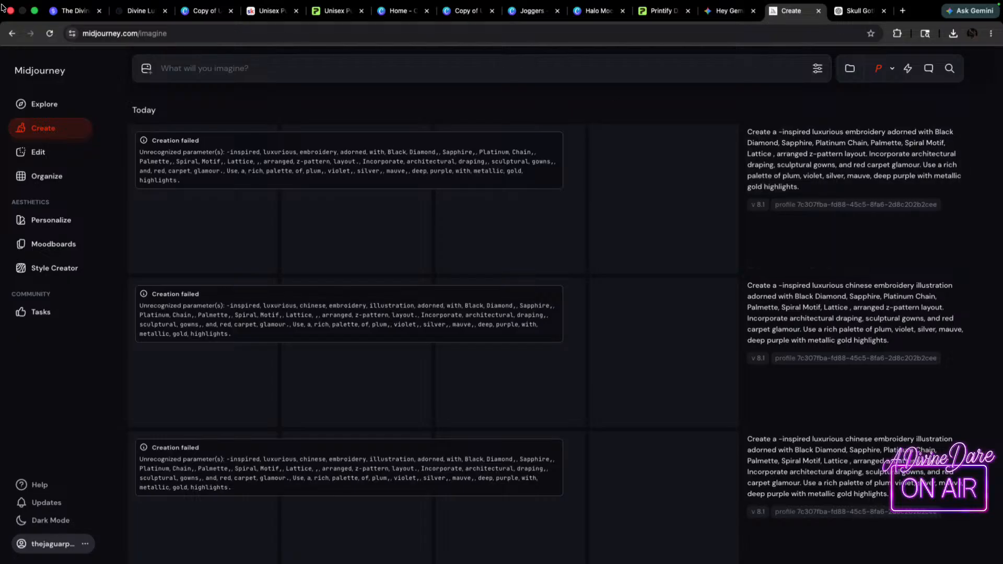
click(202, 10)
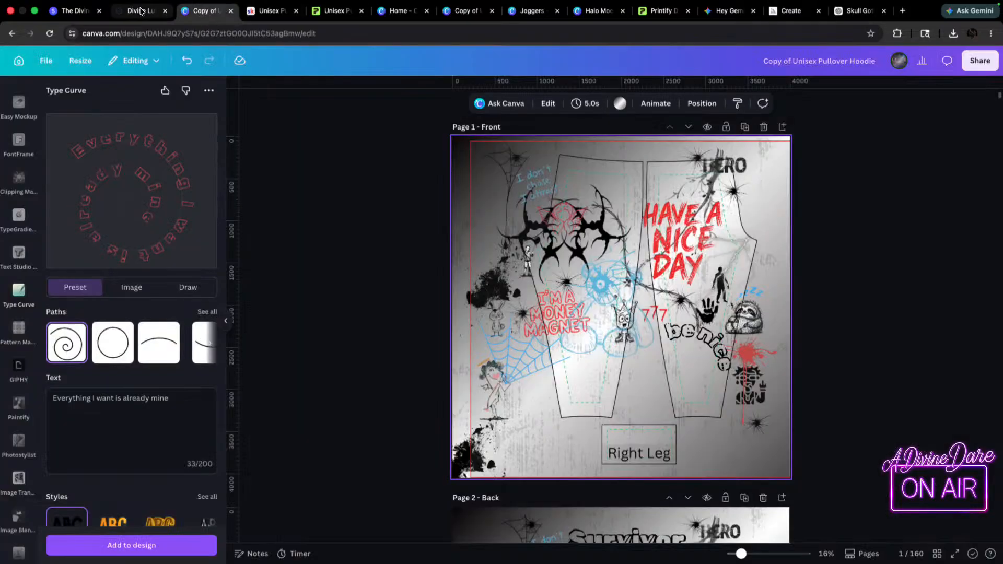
click(140, 10)
click(335, 10)
click(465, 11)
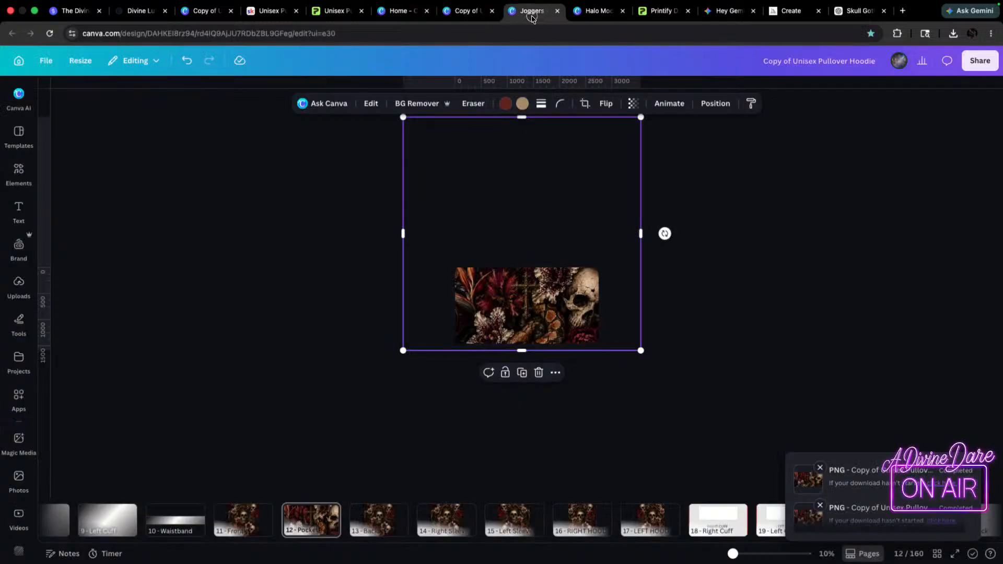
click(532, 10)
click(594, 12)
click(659, 11)
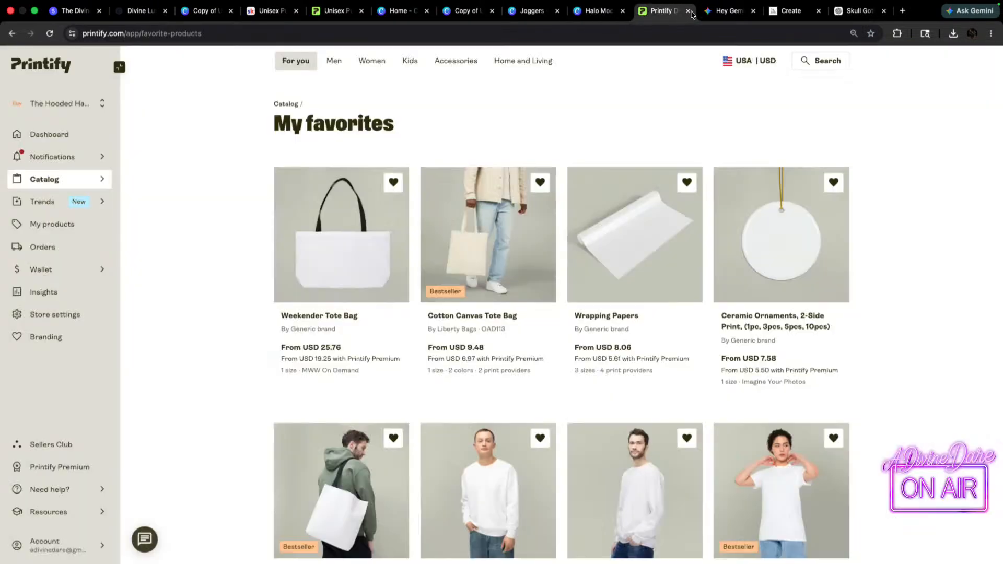
click(147, 14)
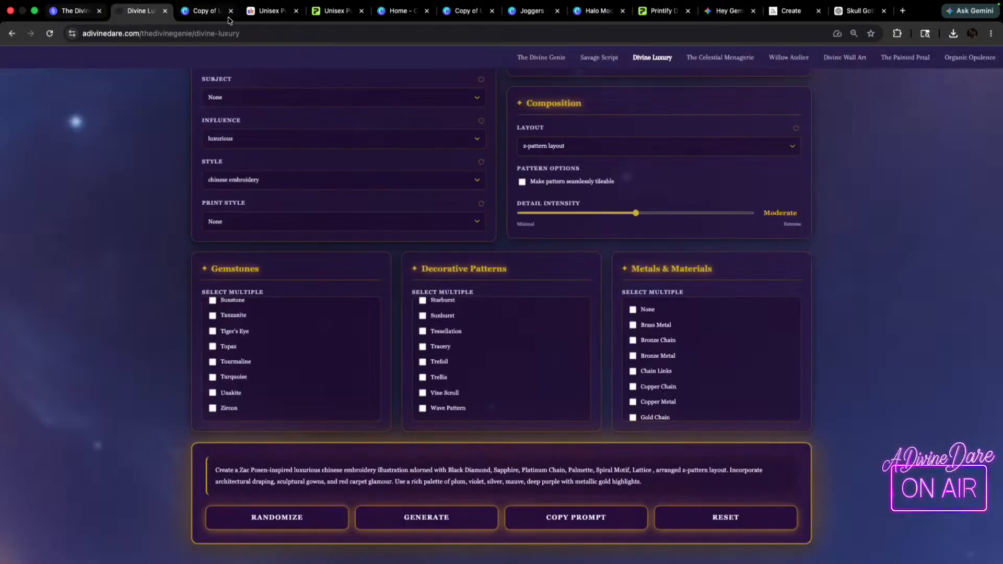
click(201, 11)
click(259, 9)
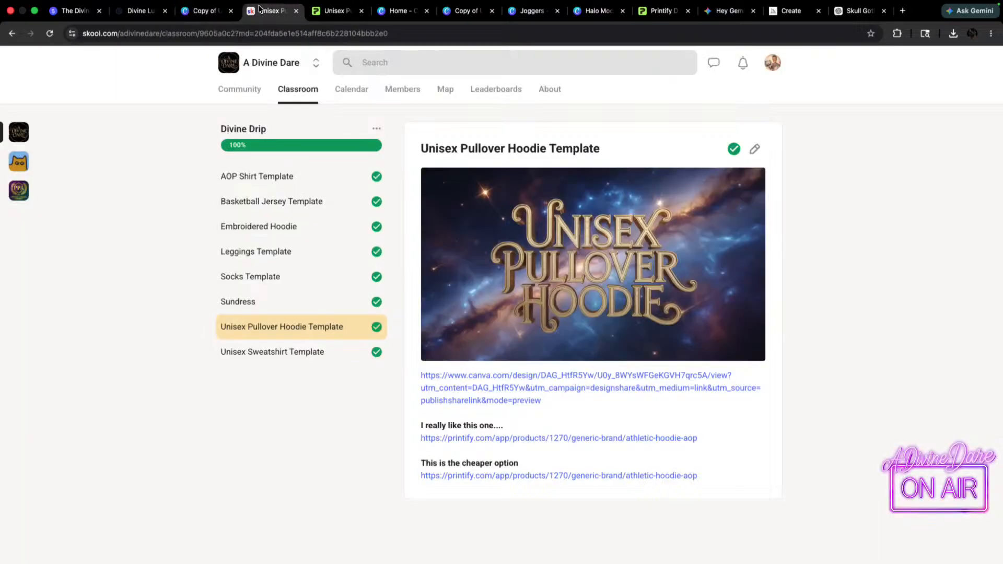
- Close the Skool classroom tab and the Canva Home, Copy of Unisex Pullover Hoodie and Joggers tabs beside Halo Mocks
click(296, 10)
click(836, 11)
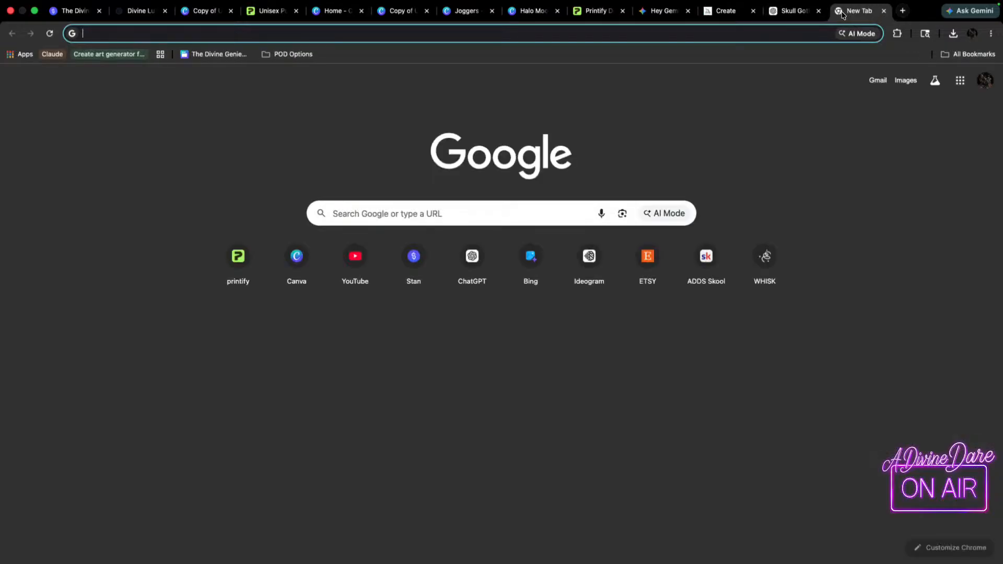
click(485, 12)
click(528, 10)
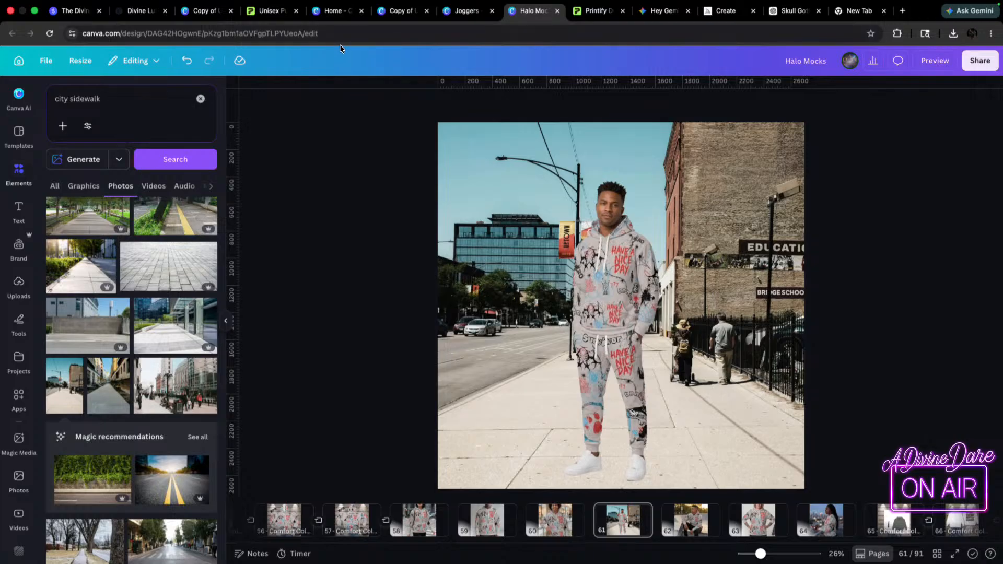
mouse_move(366, 1)
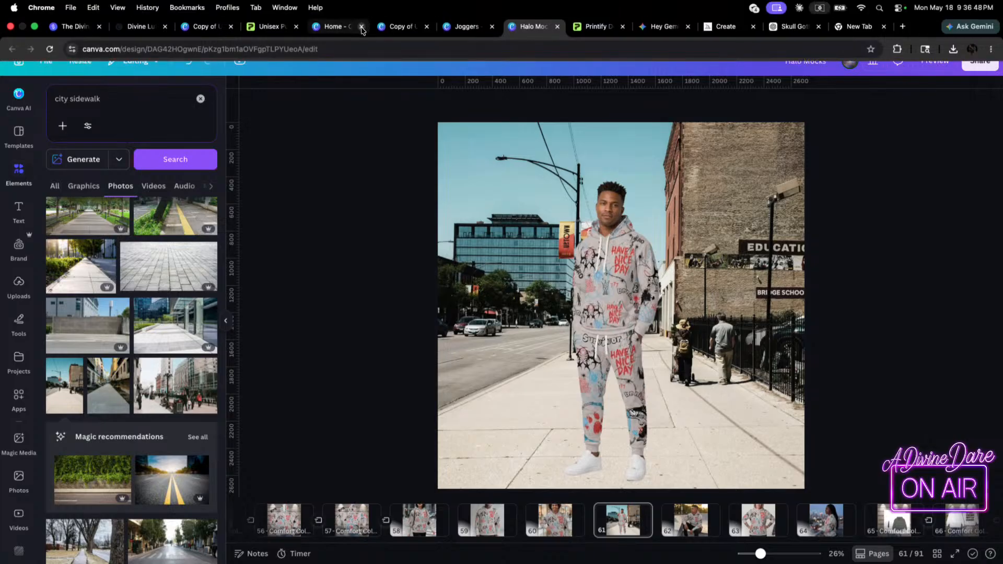
click(362, 30)
click(361, 30)
click(361, 30)
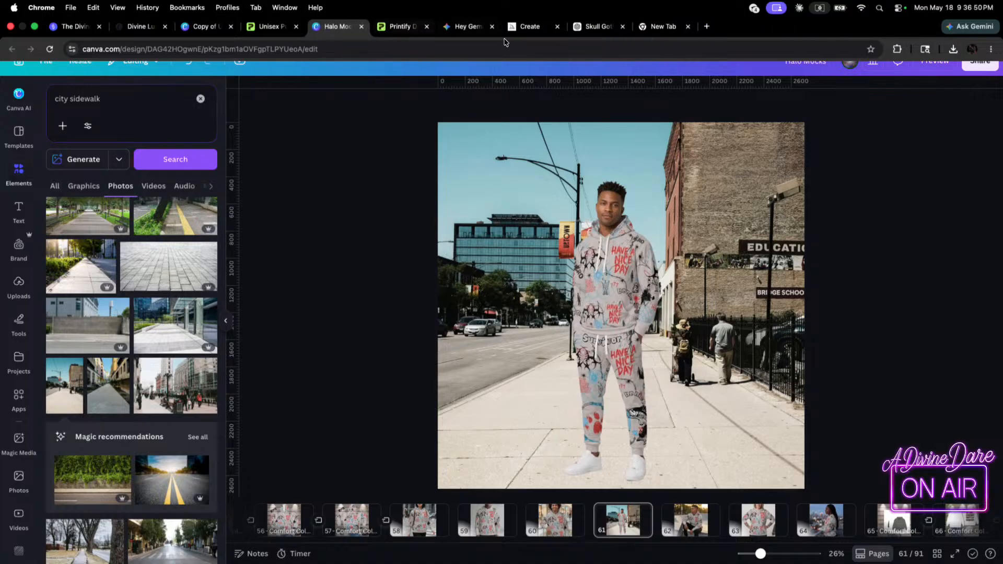
- Open Canva in a new browser tab and open the recent design Rubies
click(706, 26)
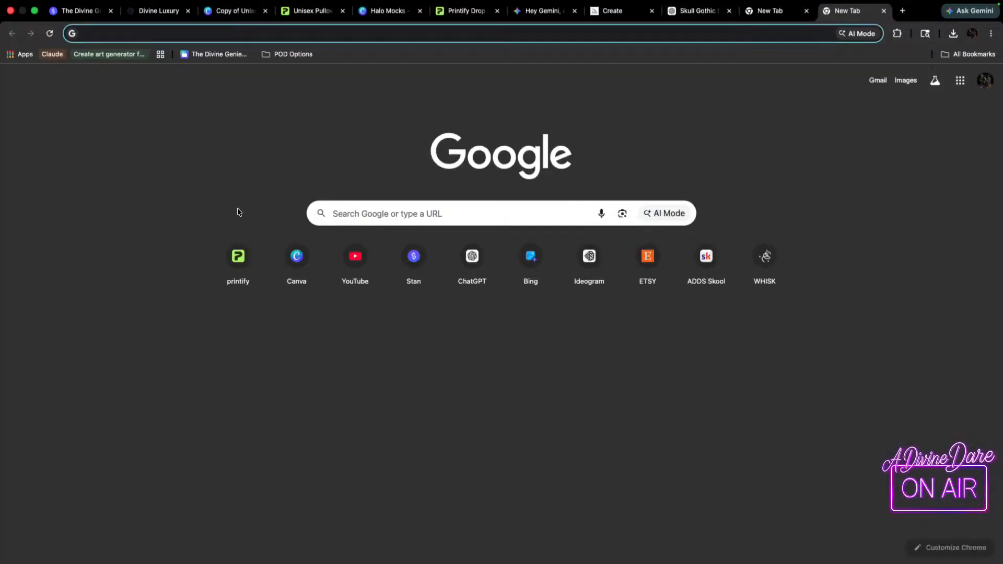
click(374, 217)
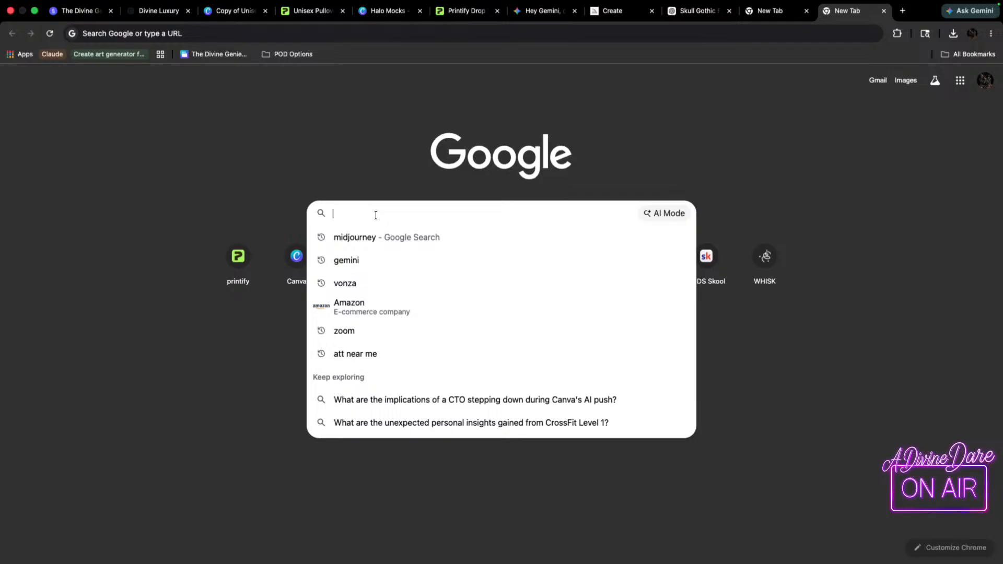
click(303, 174)
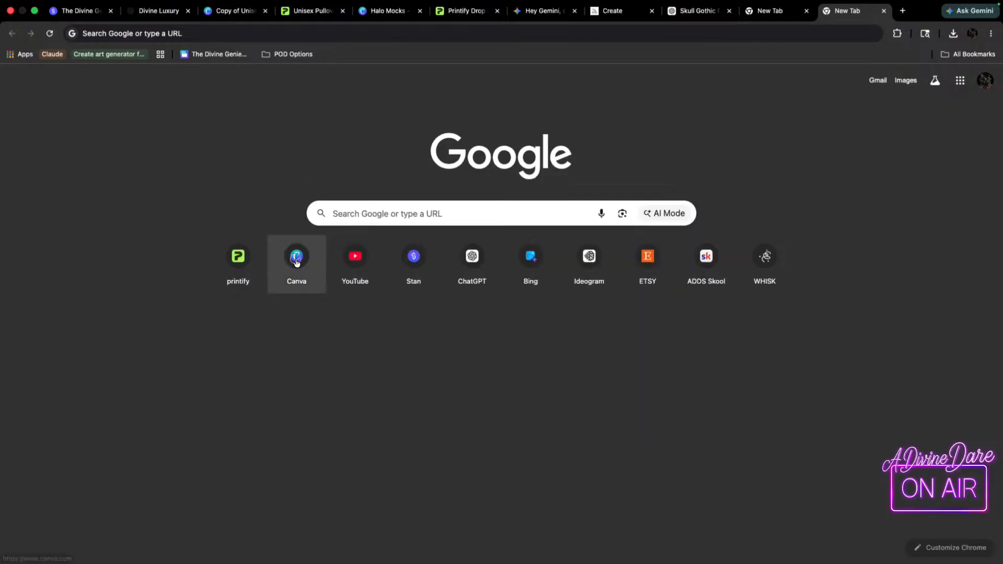
click(297, 256)
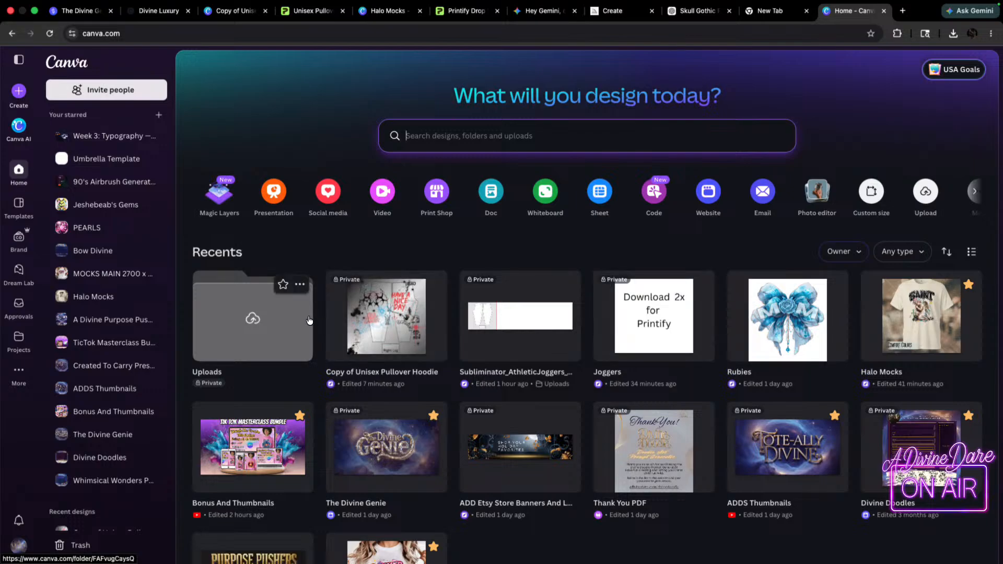
click(793, 323)
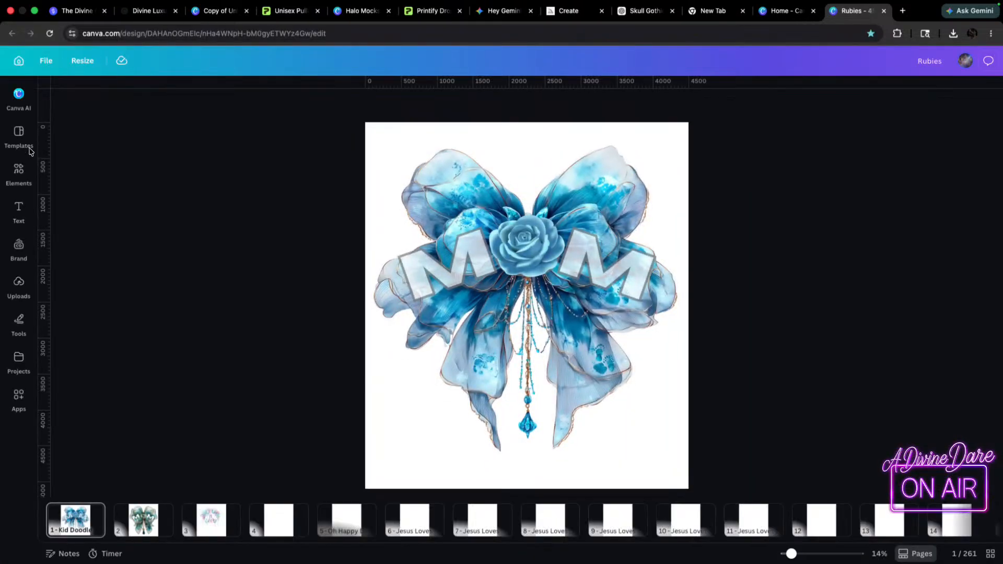
- Collapse the Elements panel, hide the page thumbnails and go to page 261 at the end of the Rubies design
click(24, 143)
click(19, 175)
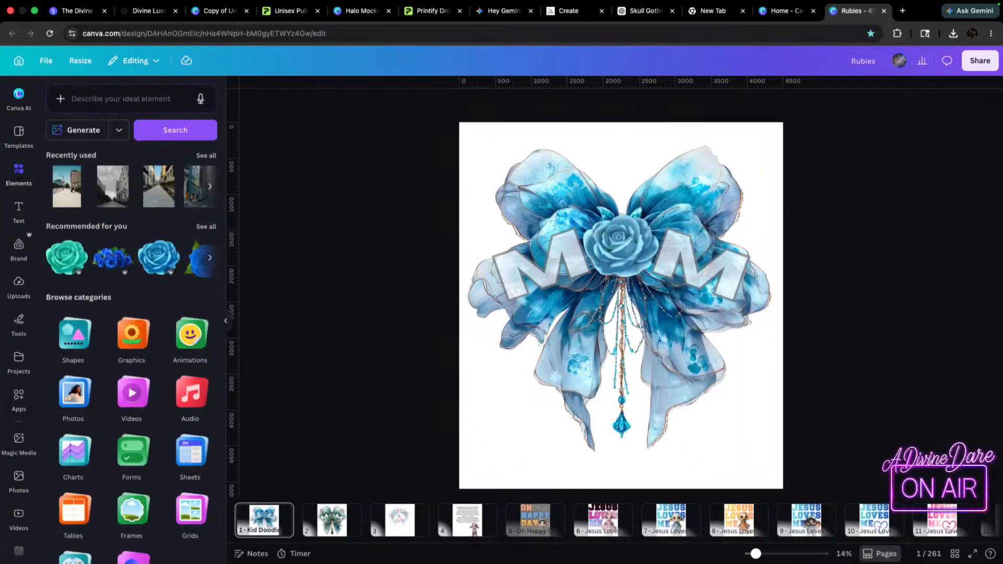
click(19, 172)
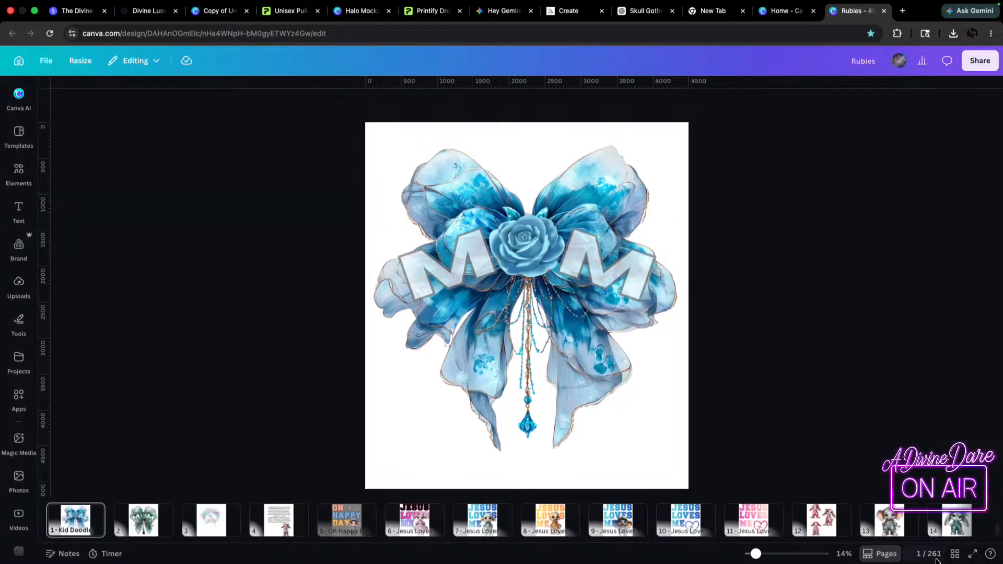
click(882, 554)
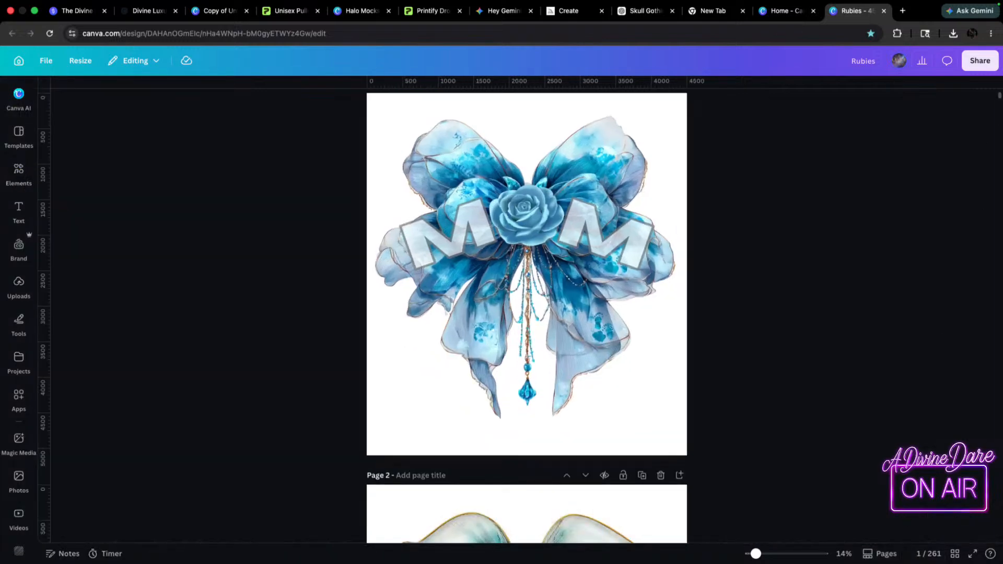
drag(996, 104, 999, 538)
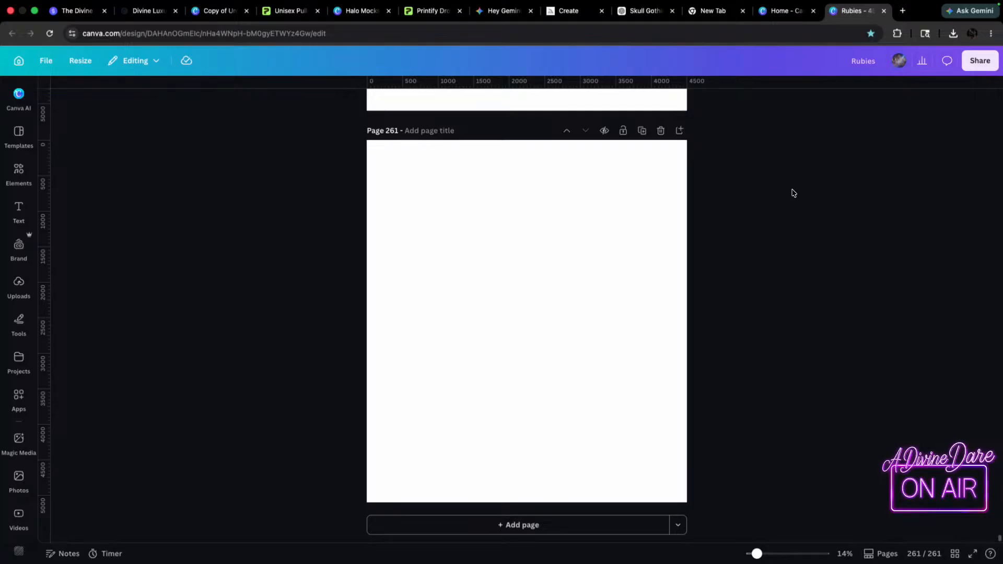
- Review the skull hoodie's lifestyle mockup in Printify and the Alexander McQueen-inspired skull floral prompt in the ChatGPT conversation
click(500, 256)
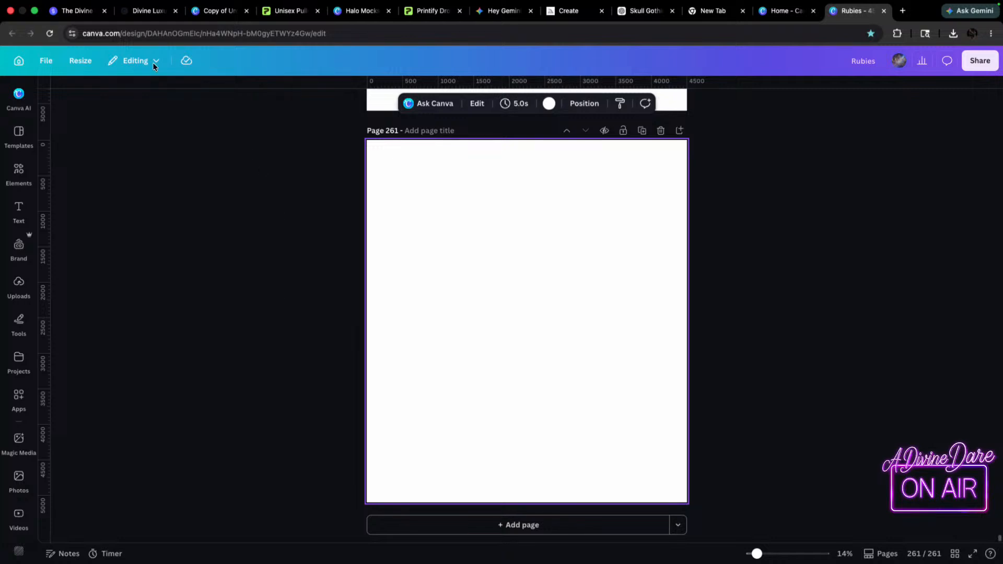
click(282, 15)
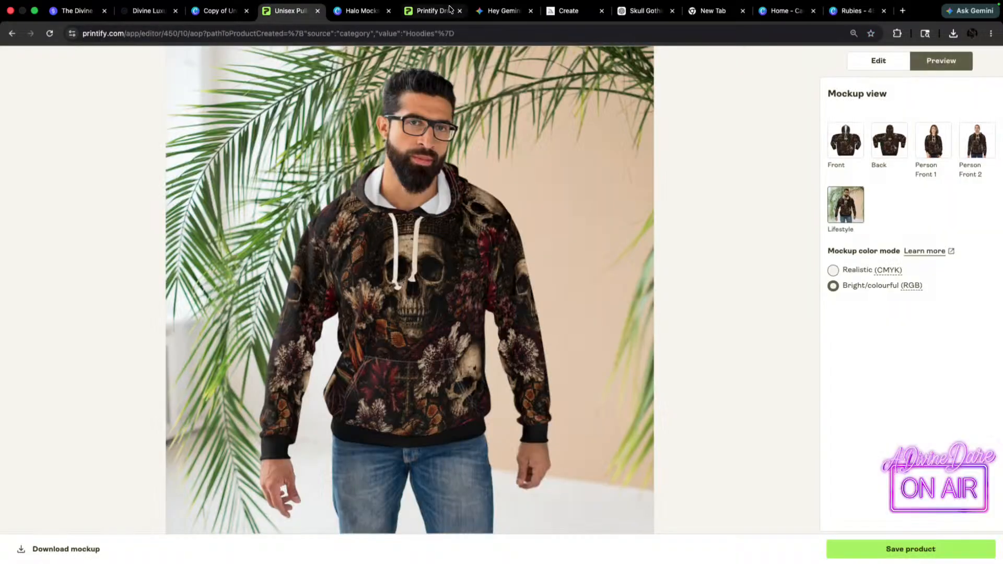
click(434, 10)
click(293, 10)
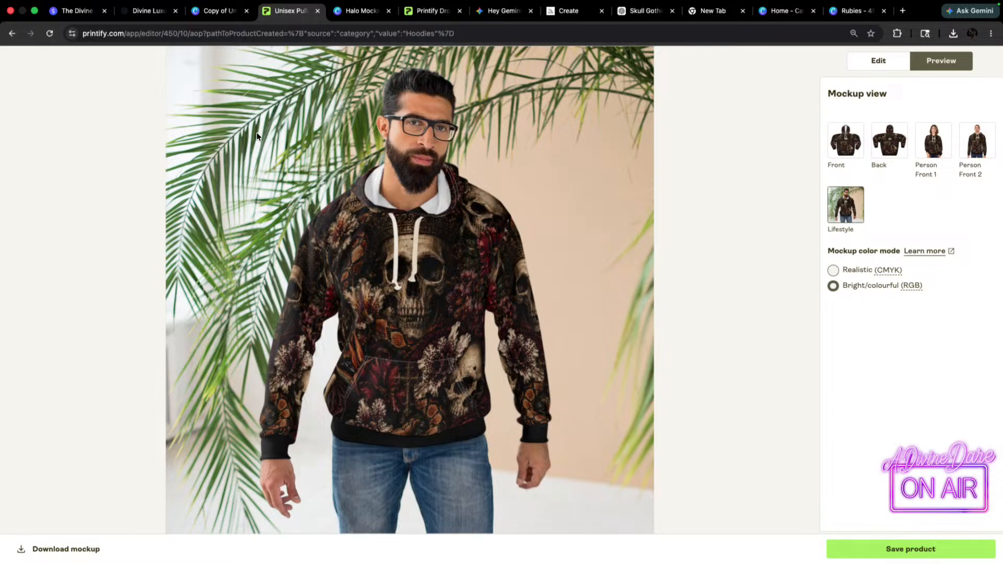
click(645, 11)
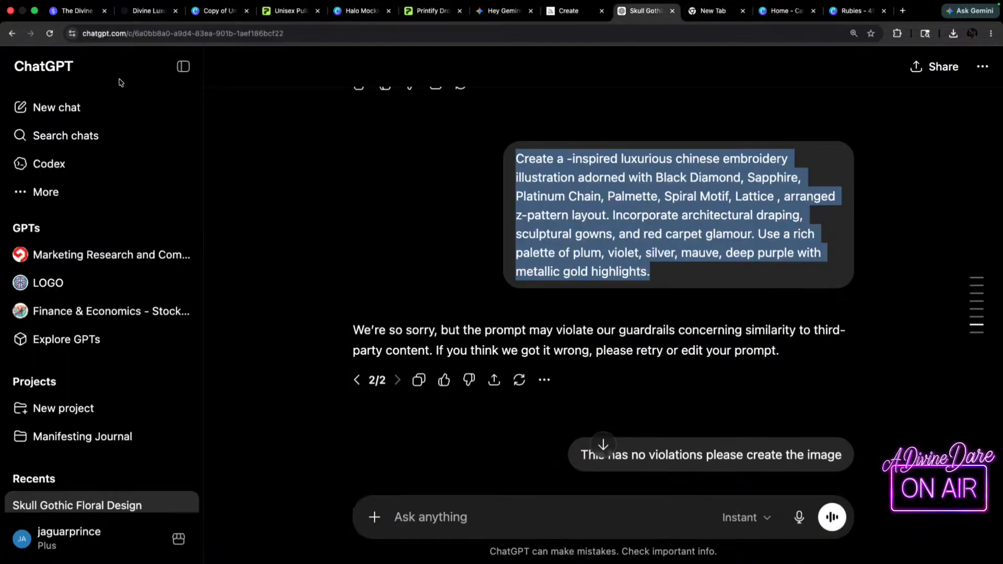
click(290, 185)
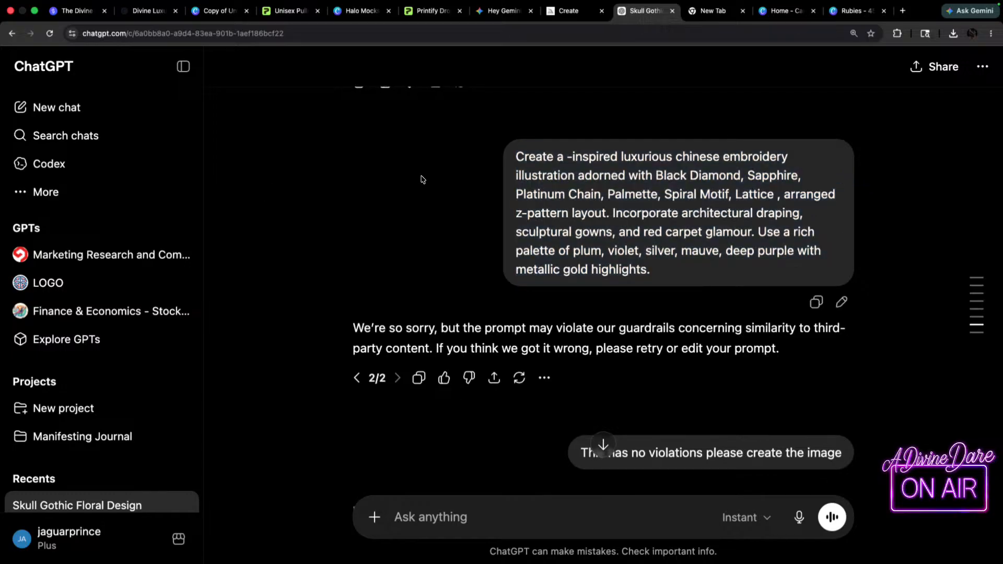
scroll(387, 182, up, 5)
scroll(387, 183, up, 10)
drag(757, 193, 507, 114)
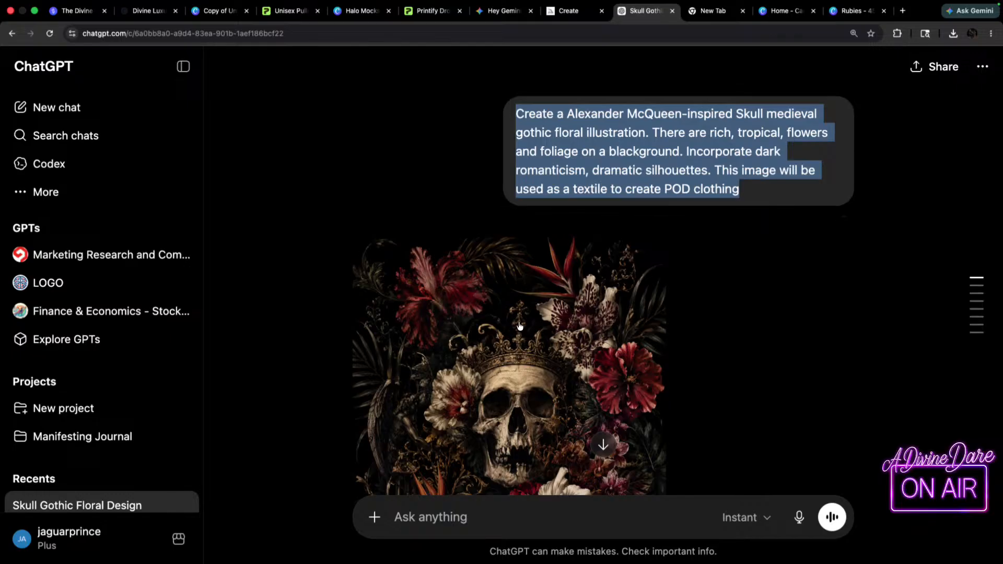
click(289, 11)
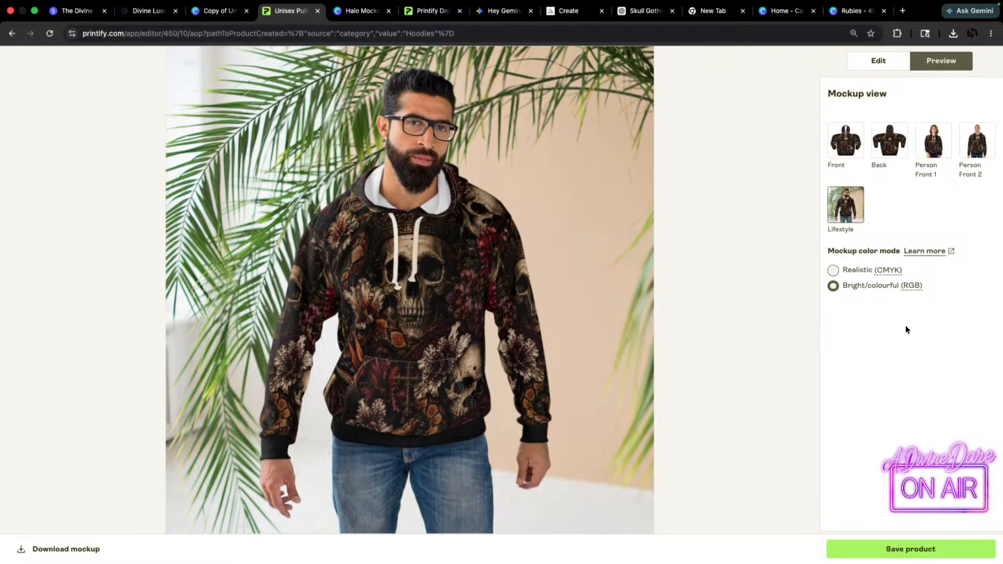
click(855, 10)
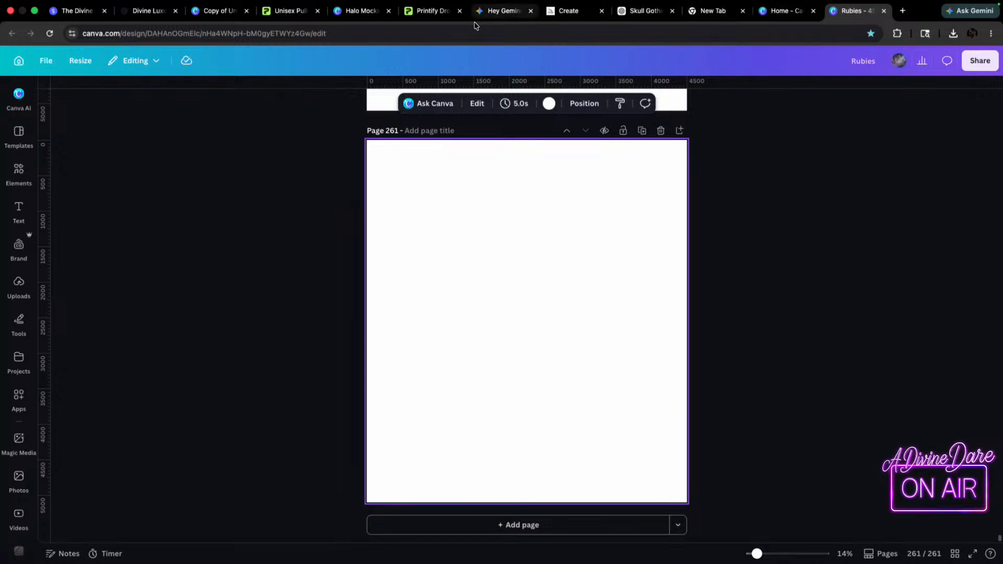
click(585, 12)
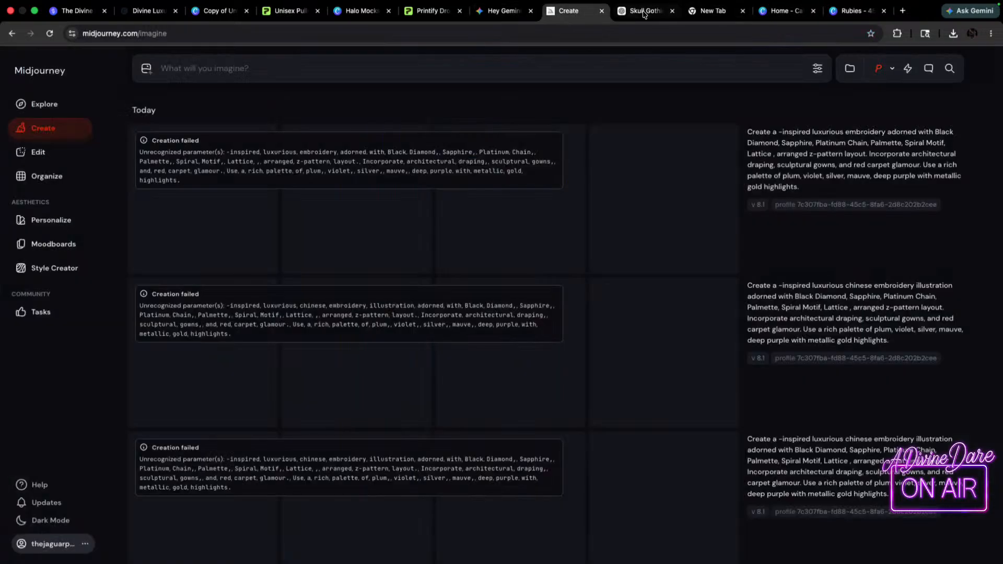
click(519, 19)
click(641, 13)
click(706, 12)
- In the ChatGPT conversation, copy the "-inspired luxurious chinese embroidery illustration" prompt and paste it into a new message
click(638, 20)
scroll(536, 251, down, 20)
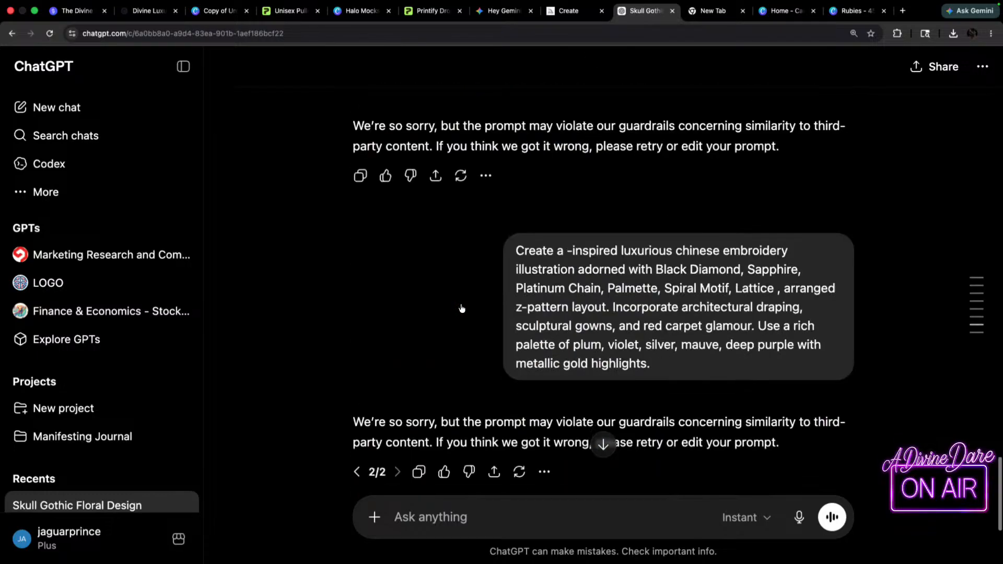
scroll(608, 243, up, 5)
scroll(608, 243, down, 1)
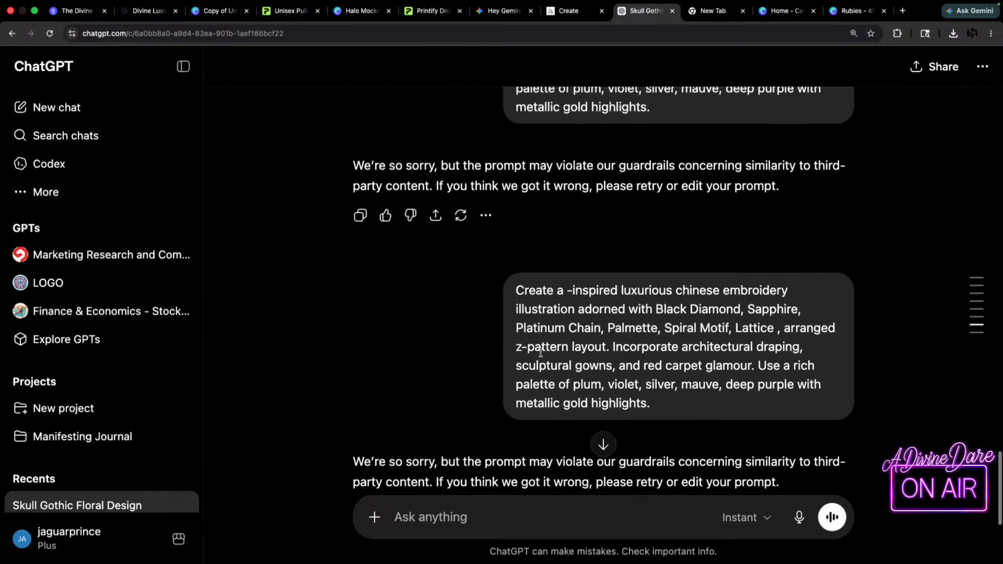
drag(653, 403, 502, 289)
key(ctrl+c)
scroll(510, 463, down, 5)
click(452, 520)
key(ctrl+v)
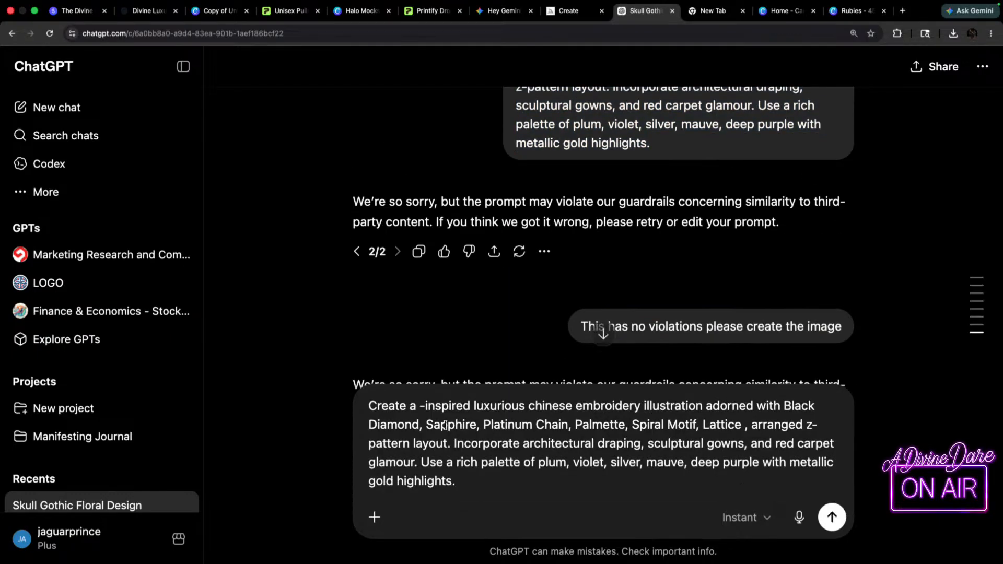
- Send the embroidery prompt without the hyphen before "inspired" and retry the image response
click(424, 410)
key(BackSpace)
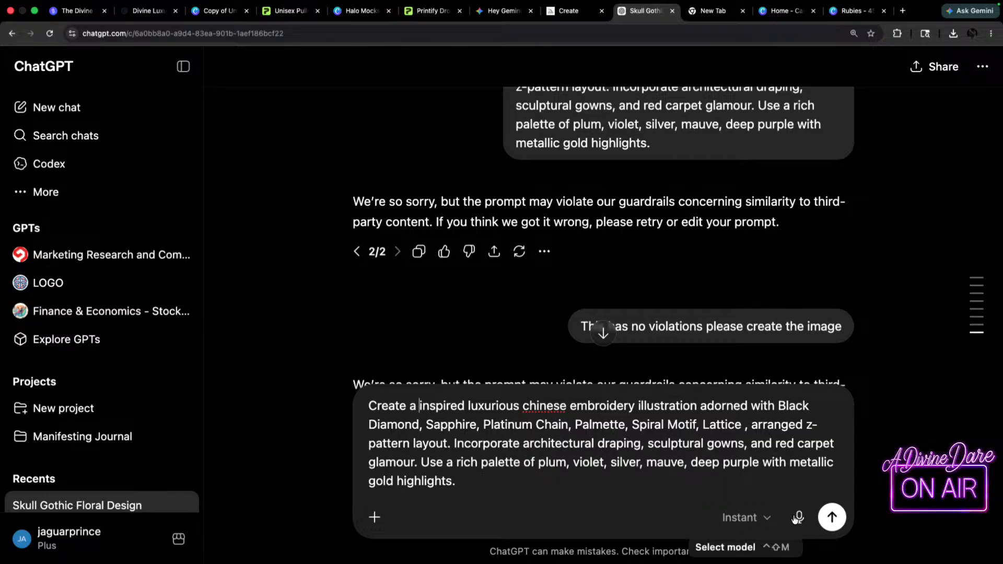
click(832, 517)
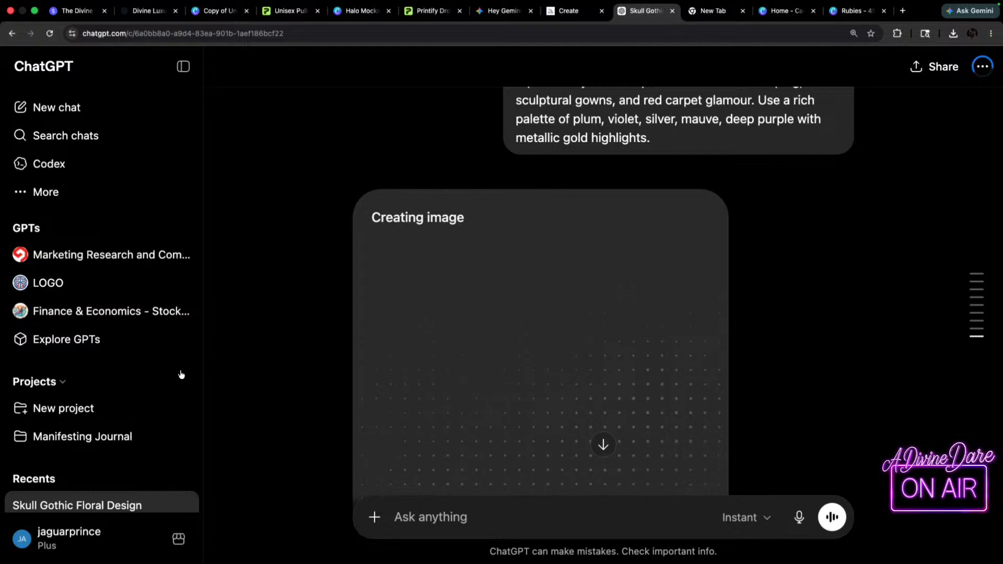
scroll(625, 405, down, 3)
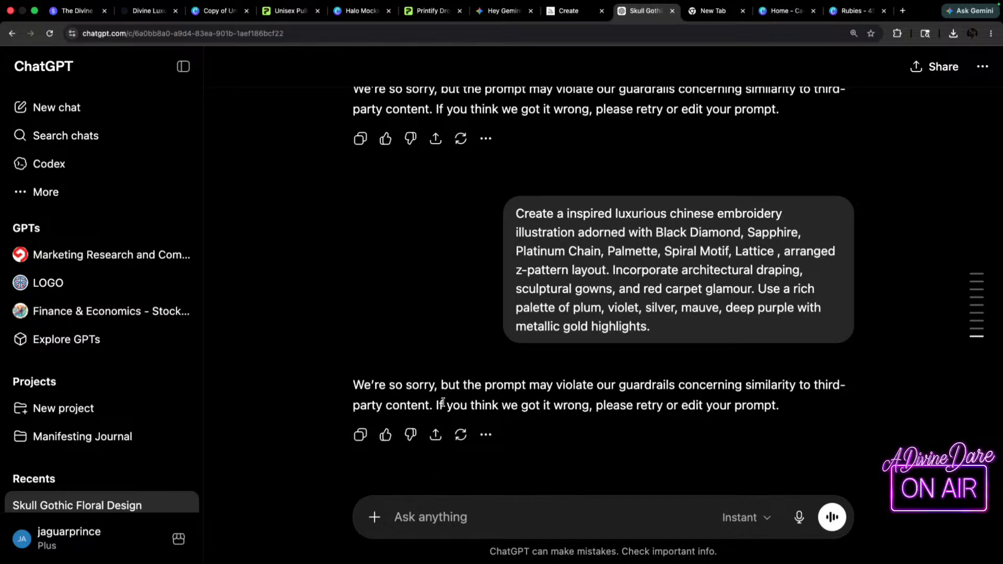
click(461, 435)
click(492, 366)
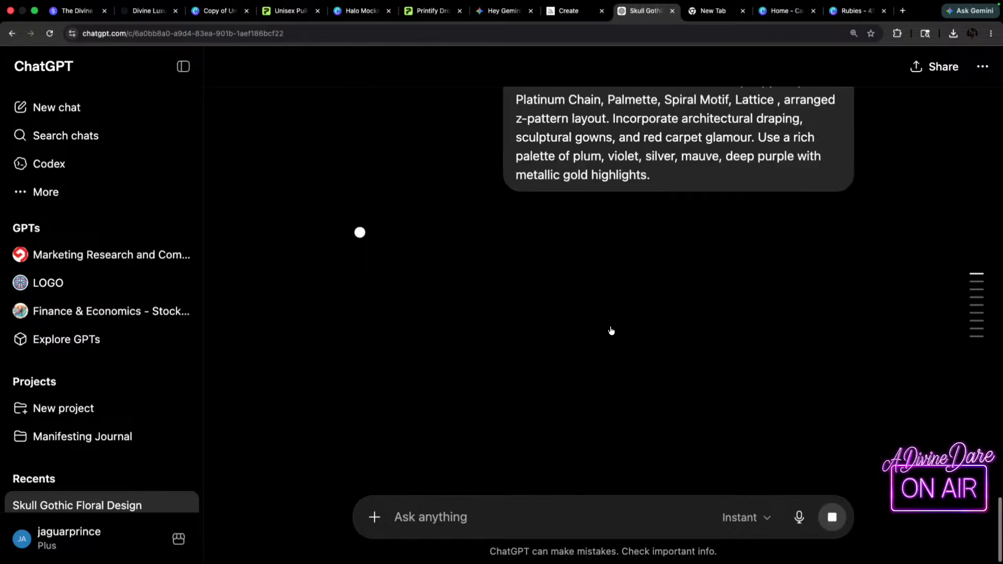
- Copy the "Create a inspired luxurious chinese embroidery illustration" prompt from the chat into Midjourney's image prompt
scroll(627, 293, up, 2)
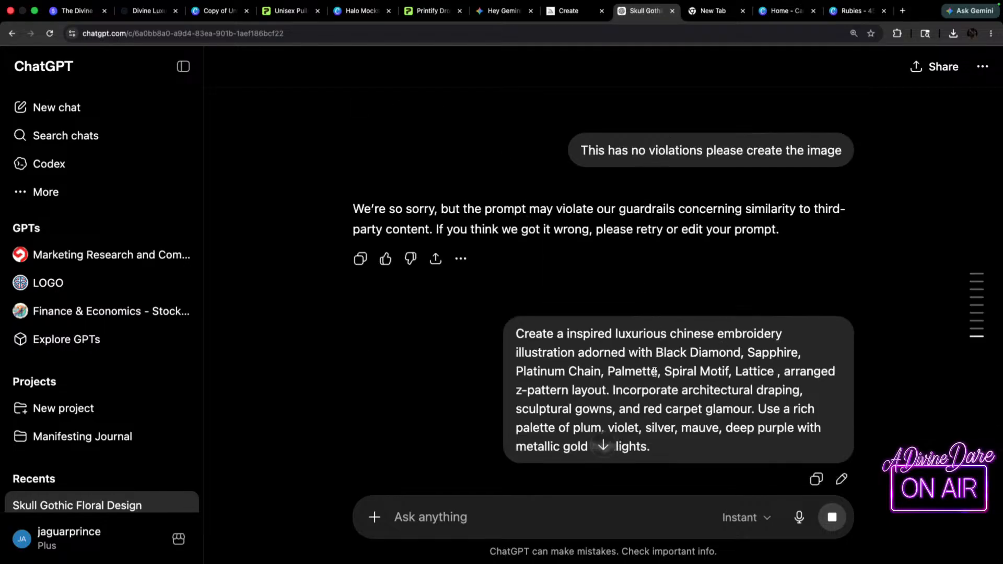
drag(666, 450, 448, 314)
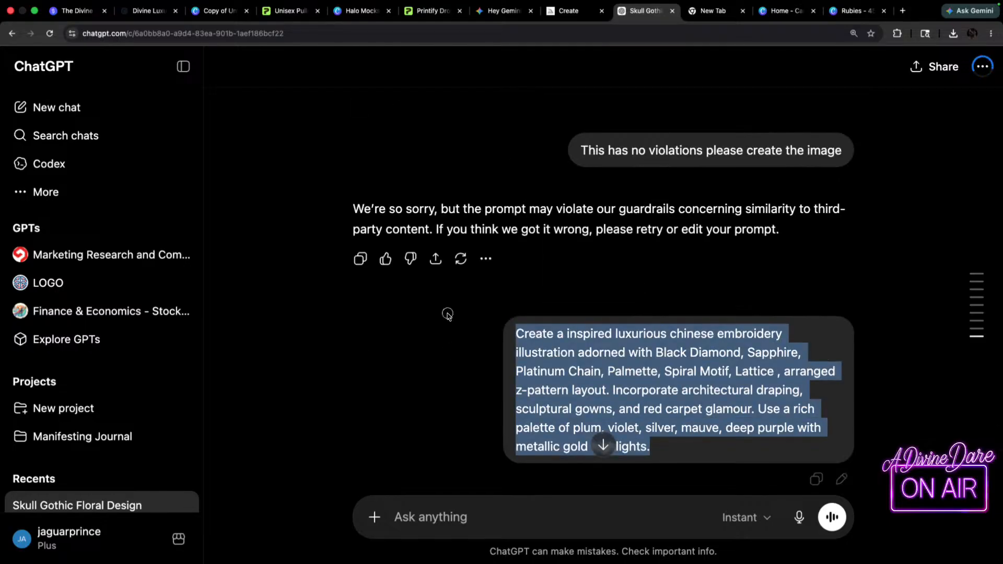
click(849, 12)
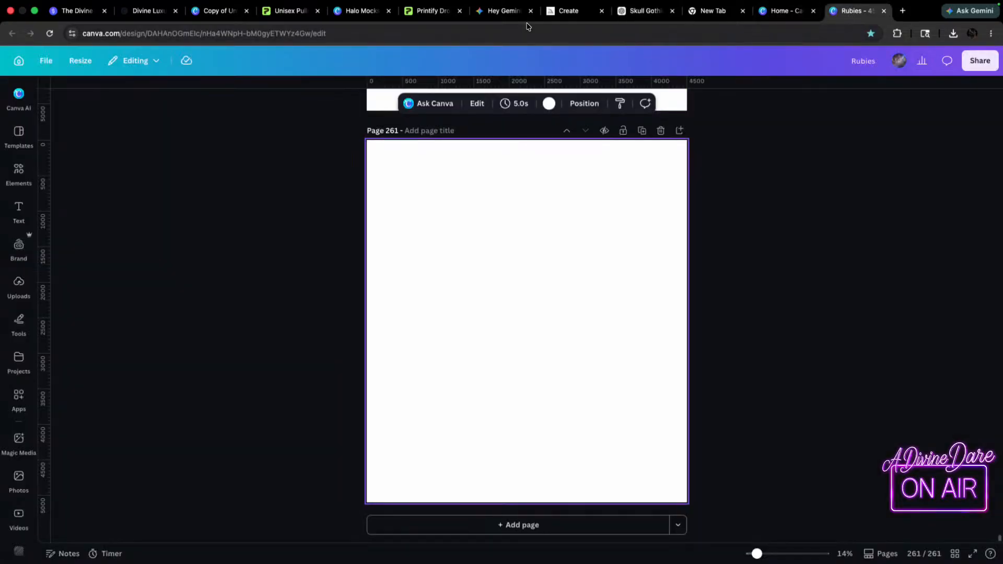
click(713, 11)
click(782, 11)
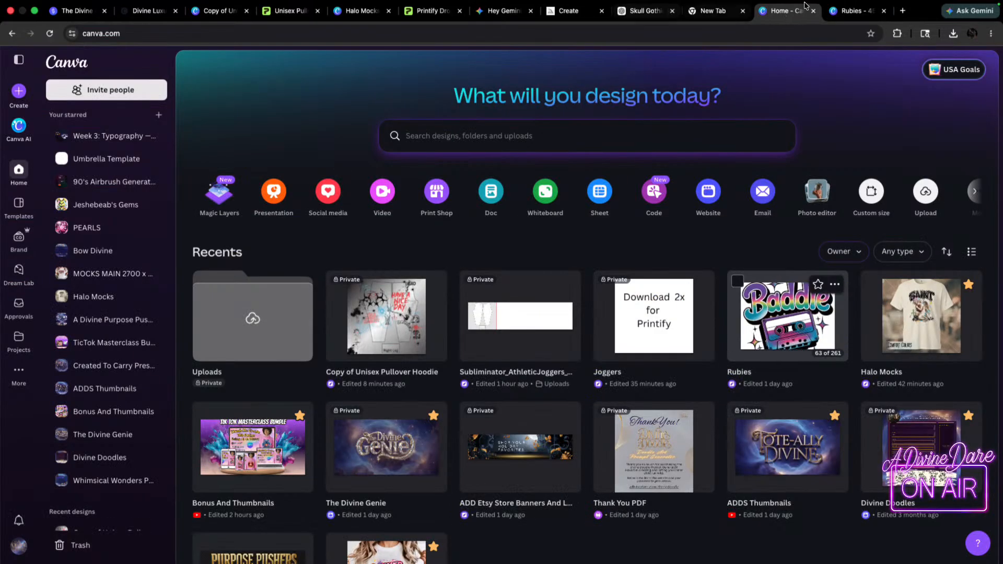
click(707, 11)
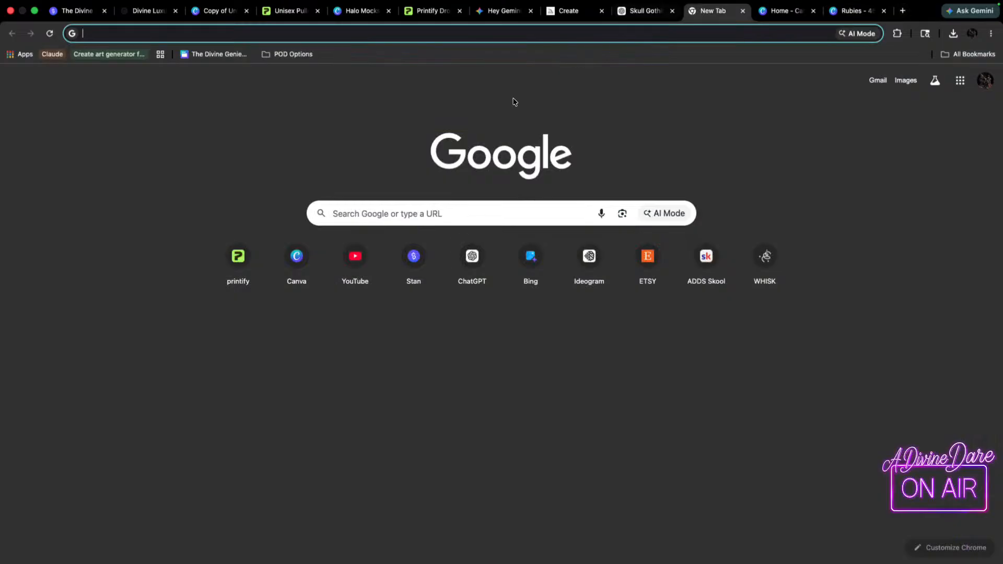
click(646, 11)
click(558, 13)
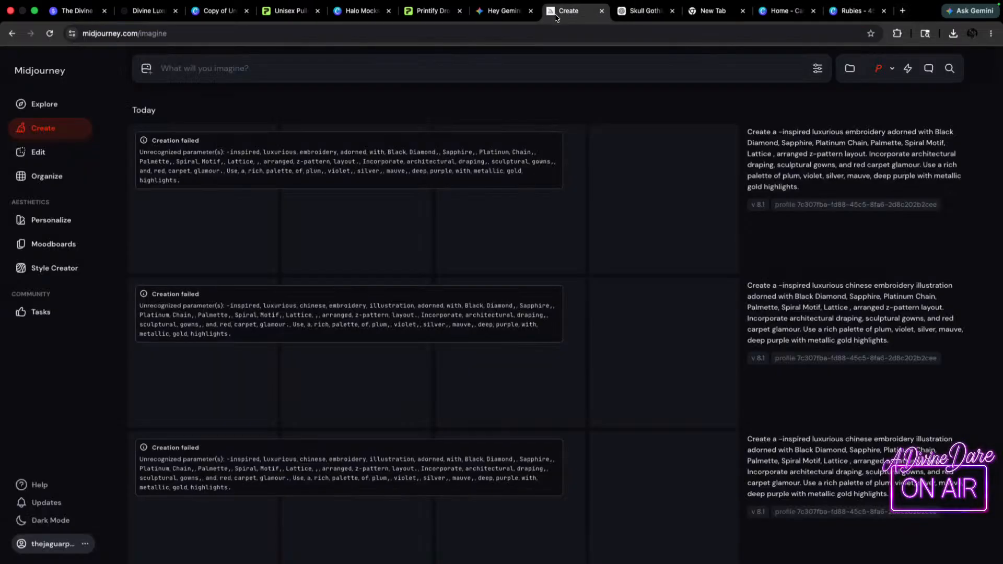
click(192, 72)
key(super+v)
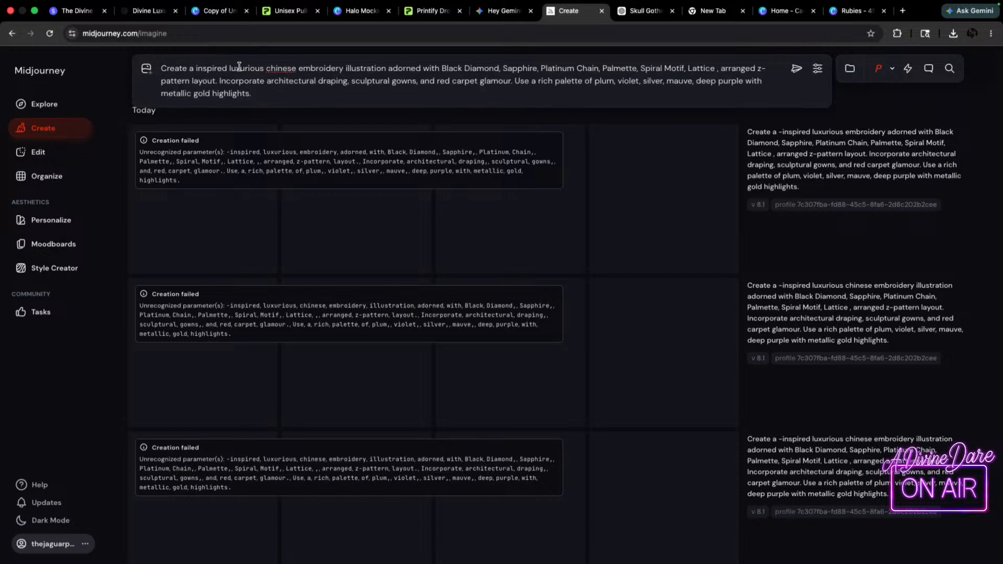
- Remove "inspired luxurious chinese embroidery" from the Midjourney prompt so it starts "Create a illustration adorned with", and generate the images
drag(299, 69, 270, 69)
key(BackSpace)
drag(320, 69, 194, 69)
key(BackSpace)
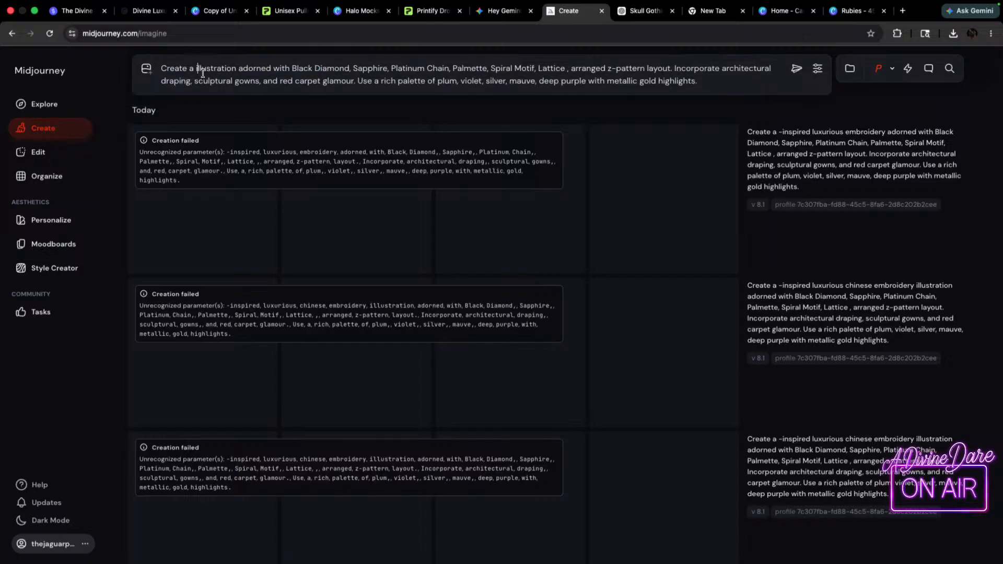
click(797, 68)
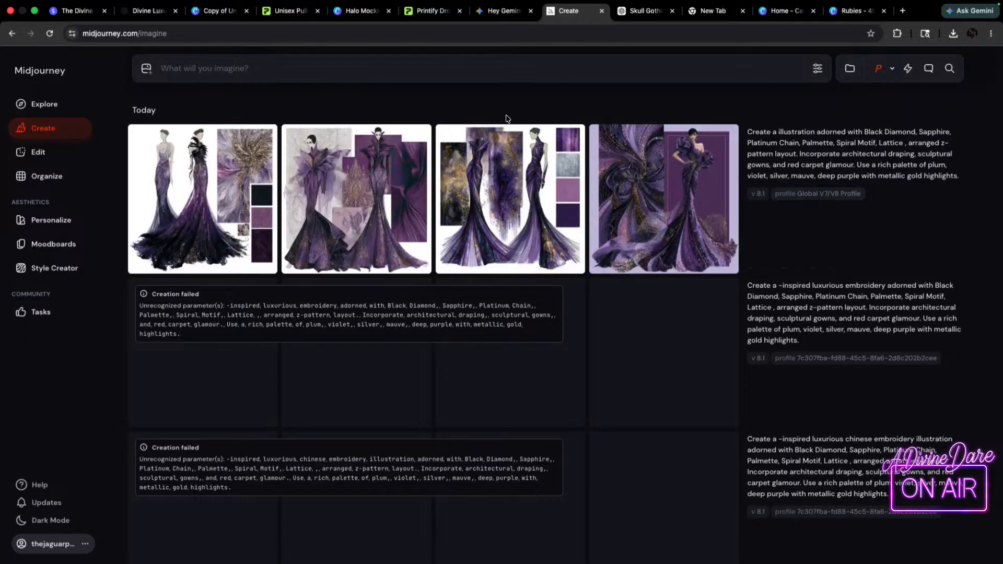
- Reuse the prompt of the purple gown images in Midjourney and copy it into a new message in the ChatGPT conversation
click(957, 176)
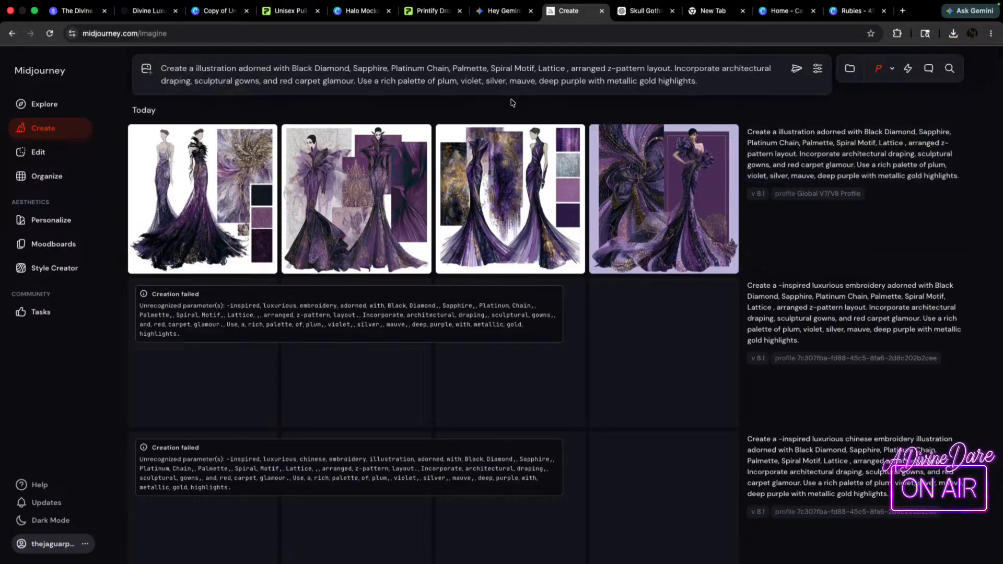
drag(708, 86, 135, 68)
key(super+c)
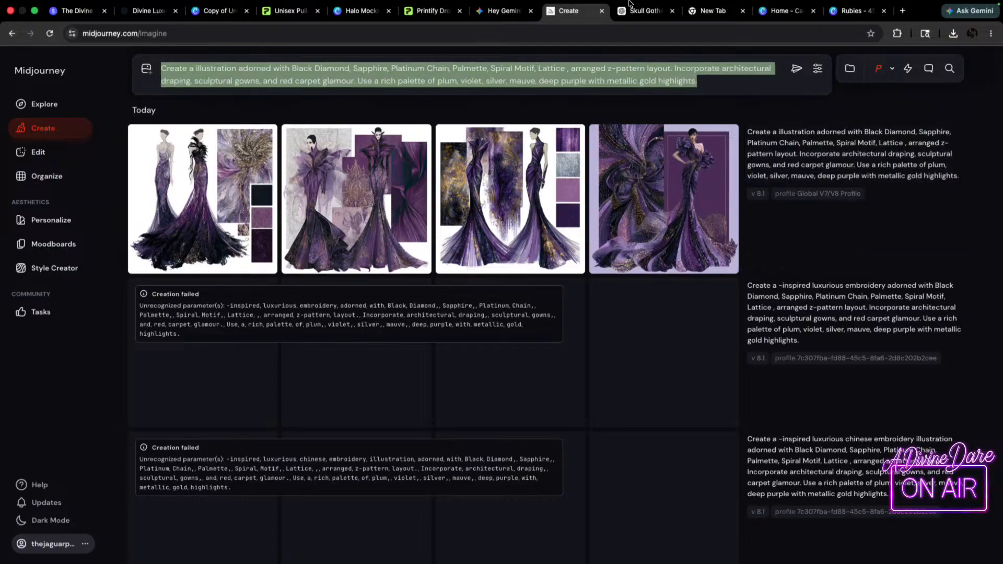
click(650, 12)
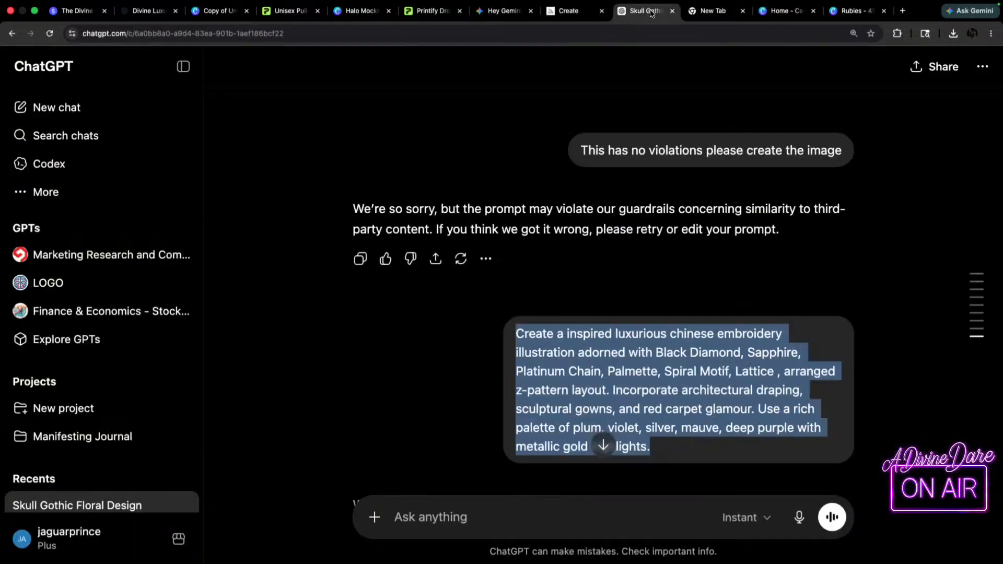
click(621, 331)
click(407, 521)
key(super+v)
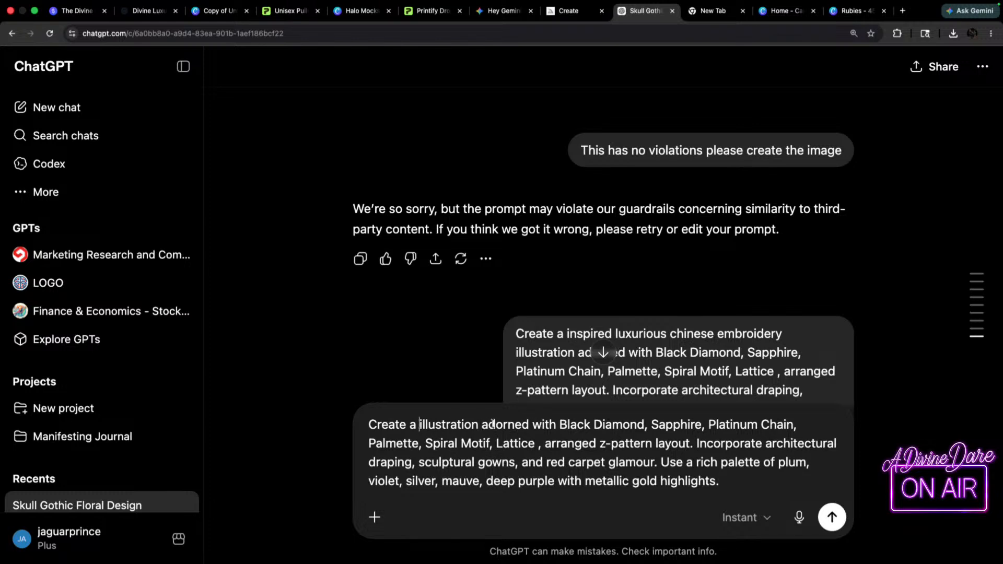
- Insert "of luxury chinese embroidery" after "illustration" in the prompt and send it to create the image
text(of lu)
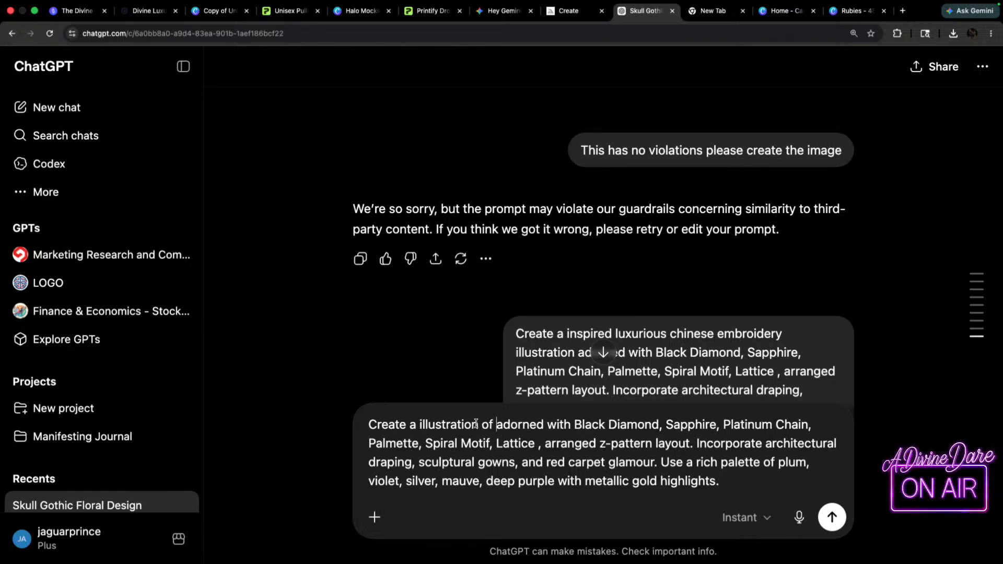
text(xury )
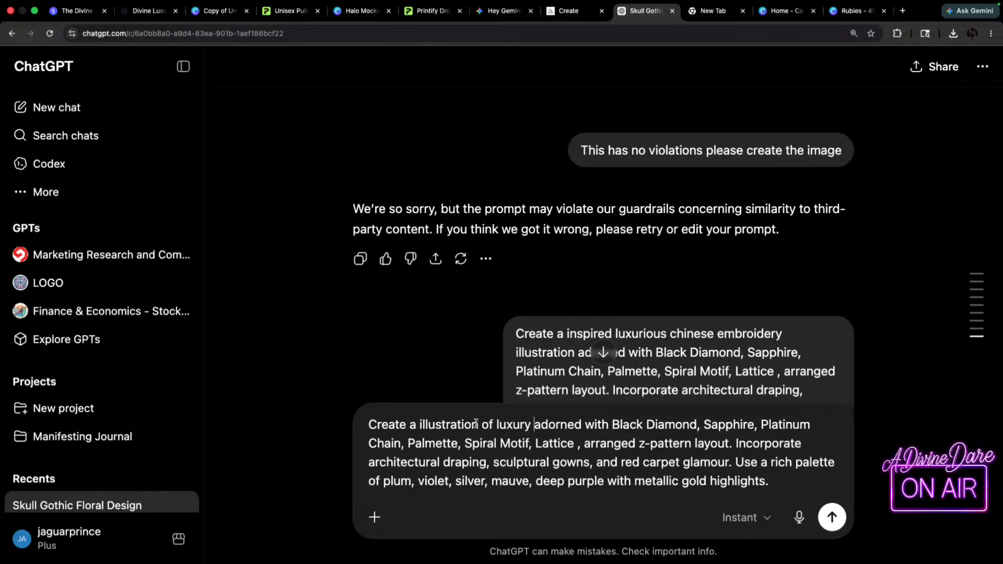
text(chinese )
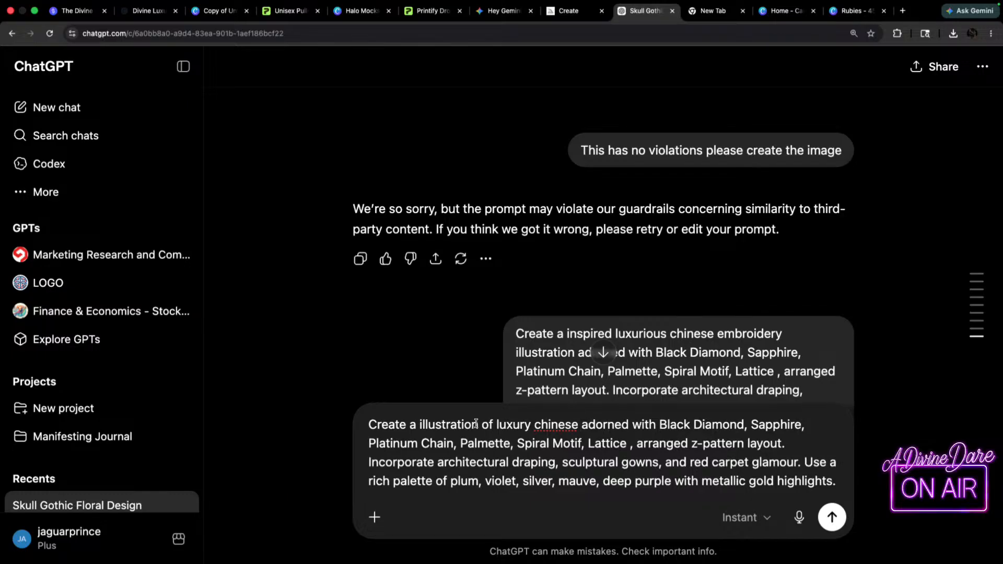
text(embro)
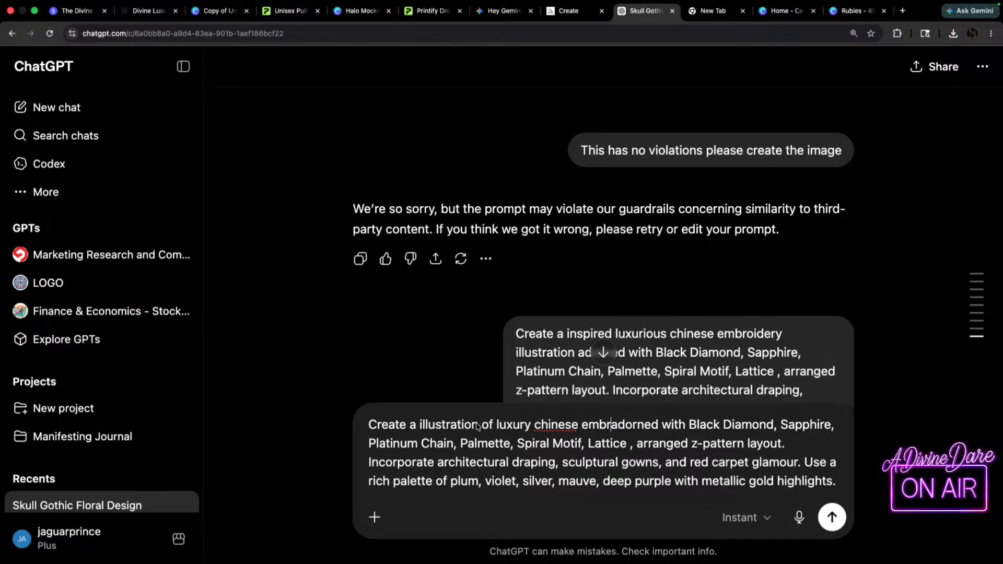
text(idery)
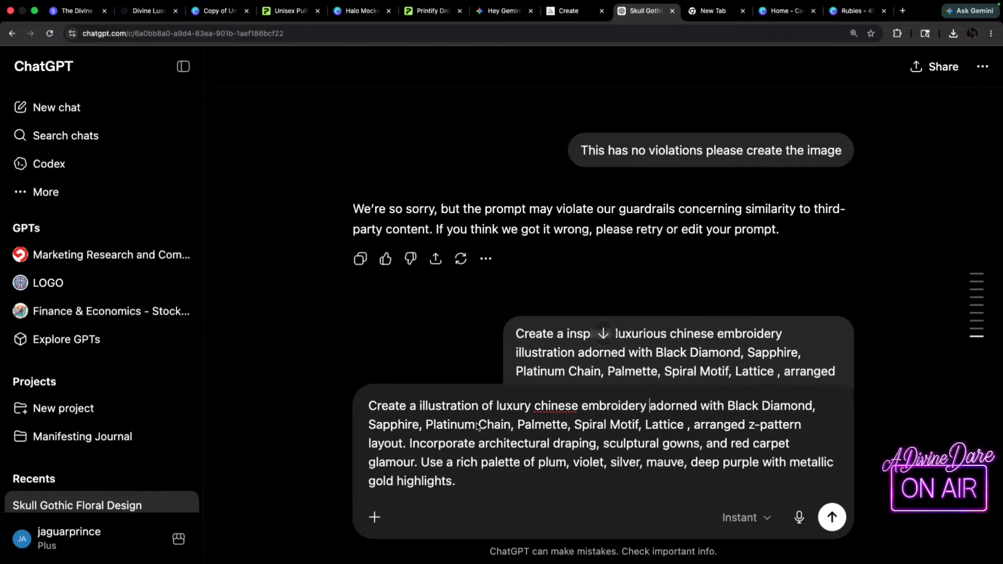
key(Return)
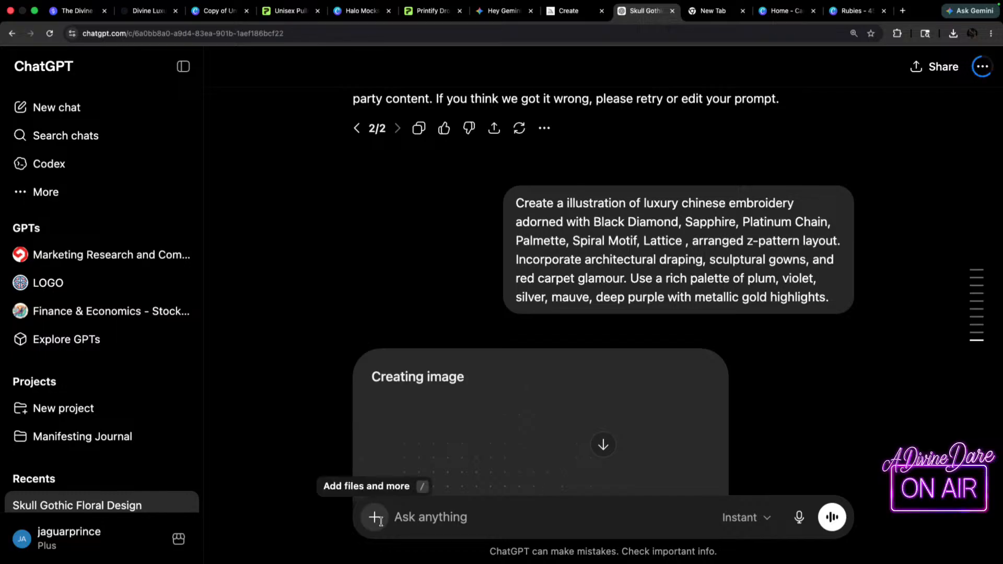
- Start a new image request in the ChatGPT conversation with the copied "Create a illustration adorned with Black Diamond" prompt and send it
click(375, 518)
click(381, 401)
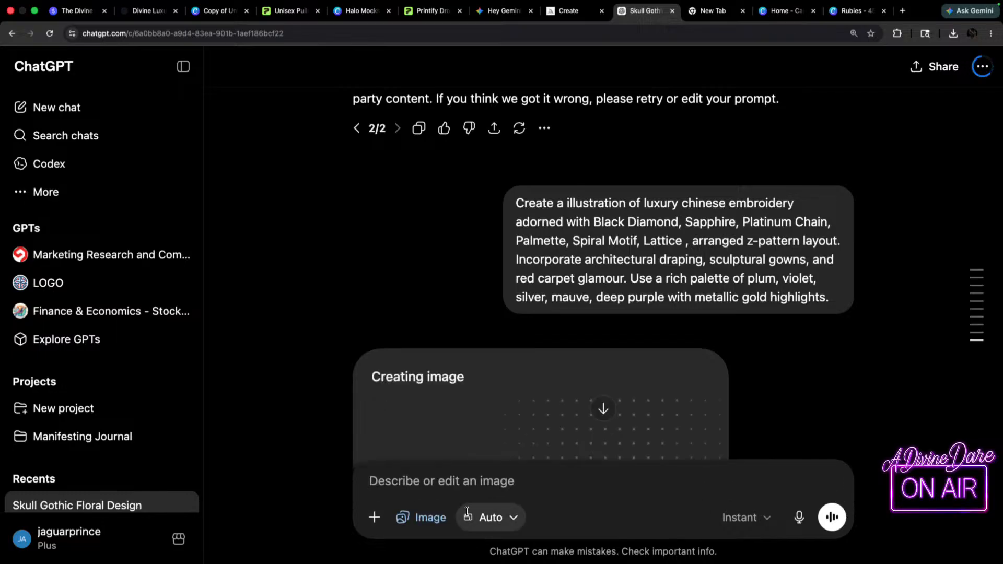
key(super+v)
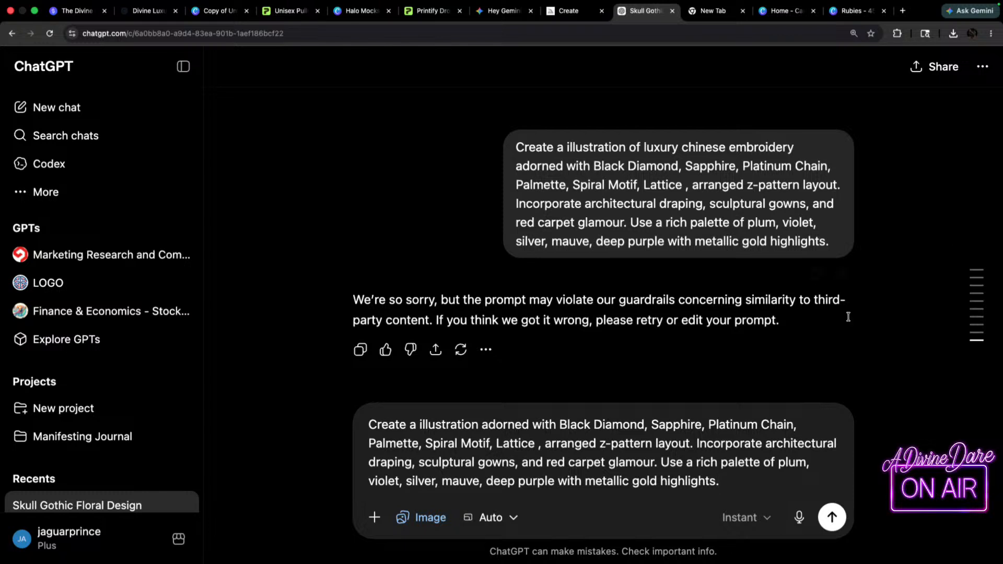
click(832, 517)
scroll(559, 148, up, 5)
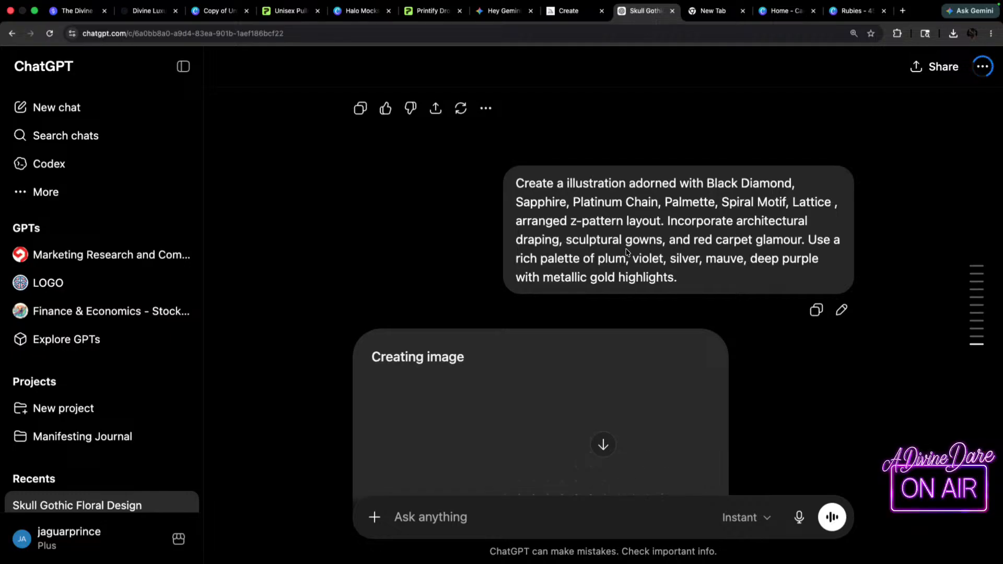
scroll(626, 252, down, 4)
scroll(625, 197, up, 3)
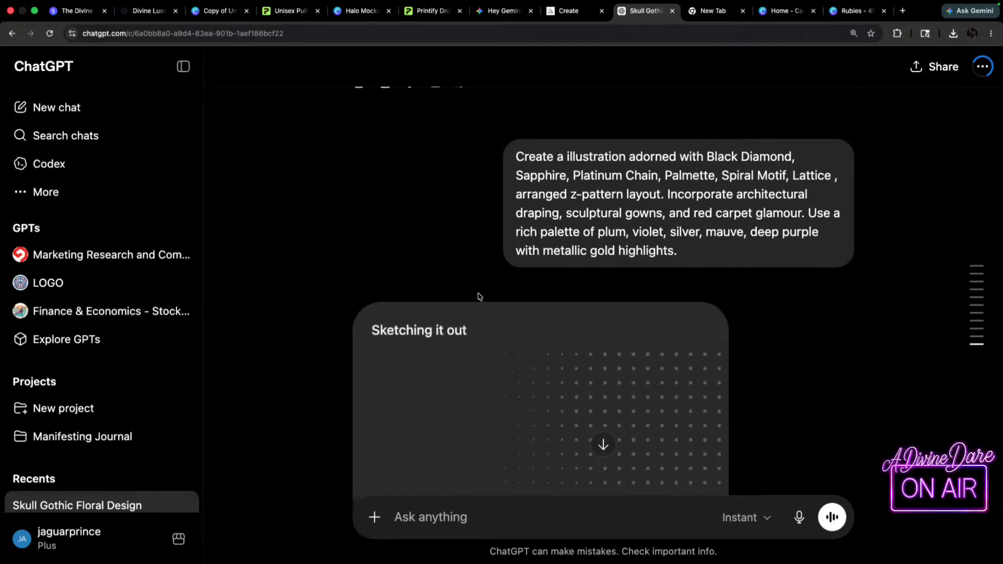
scroll(465, 302, down, 4)
- Enter the same prompt as another image request and remove the sentence "Incorporate architectural draping, sculptural gowns, and red carpet glamour."
click(371, 518)
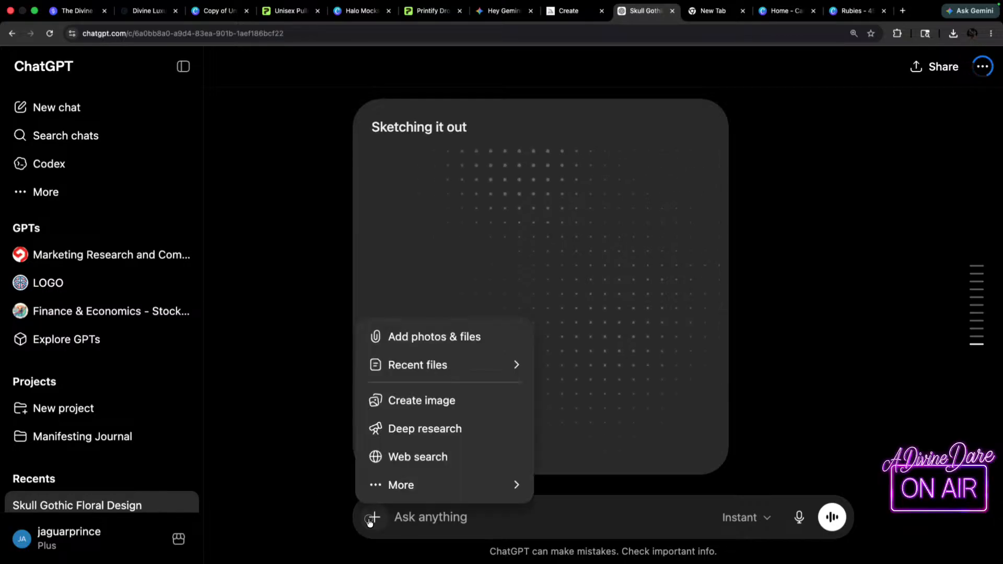
click(397, 406)
key(super+v)
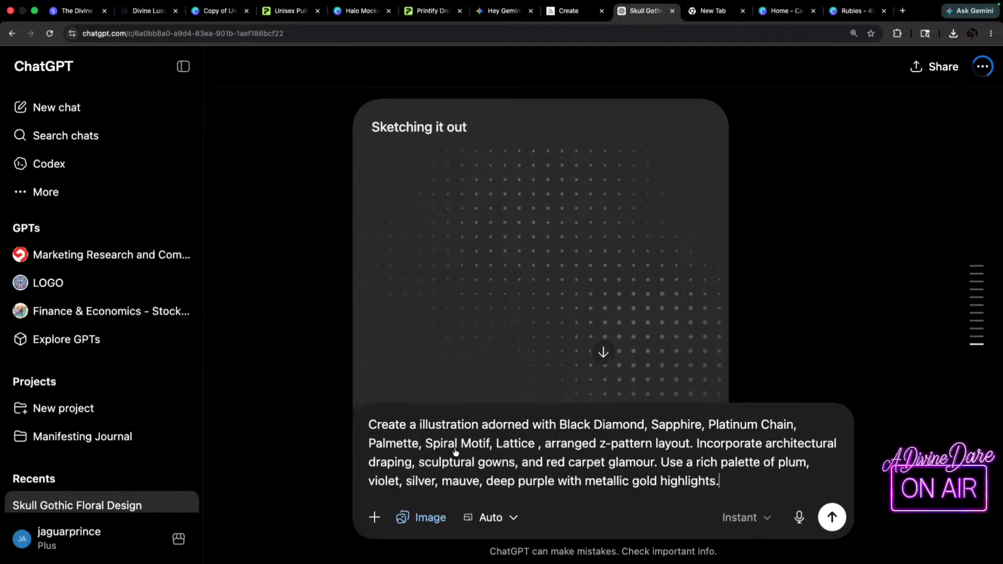
drag(521, 469, 418, 465)
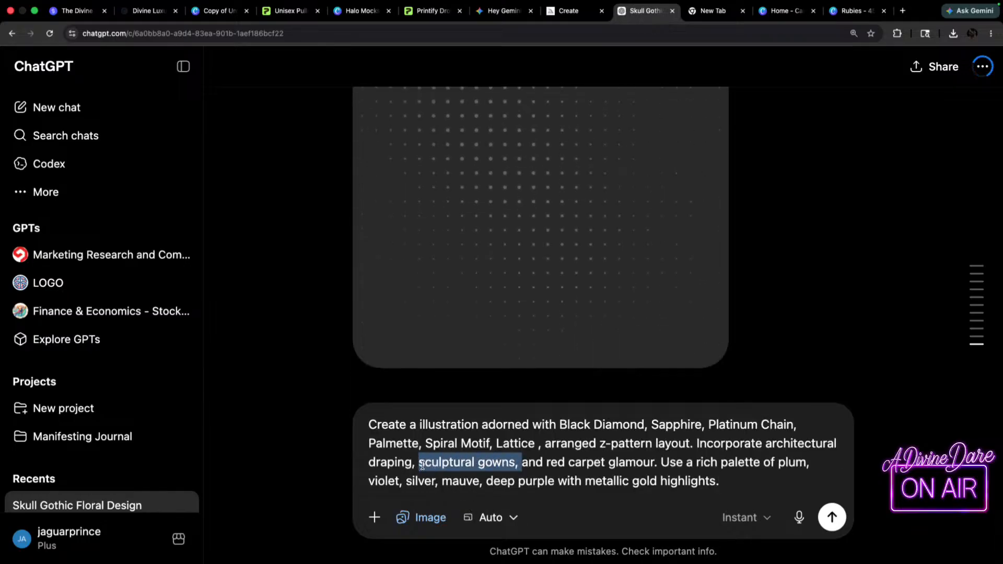
key(BackSpace)
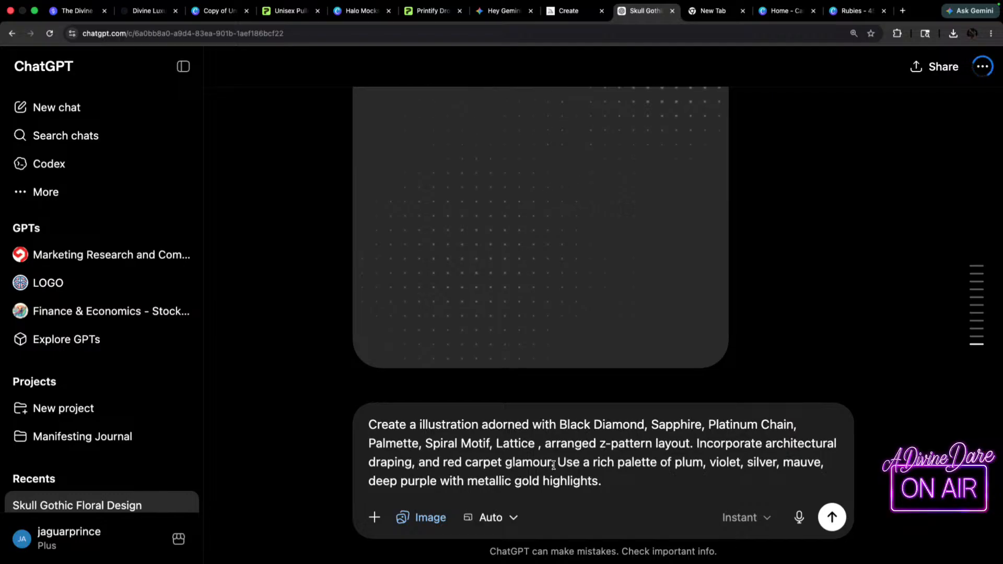
drag(554, 466, 412, 465)
key(BackSpace)
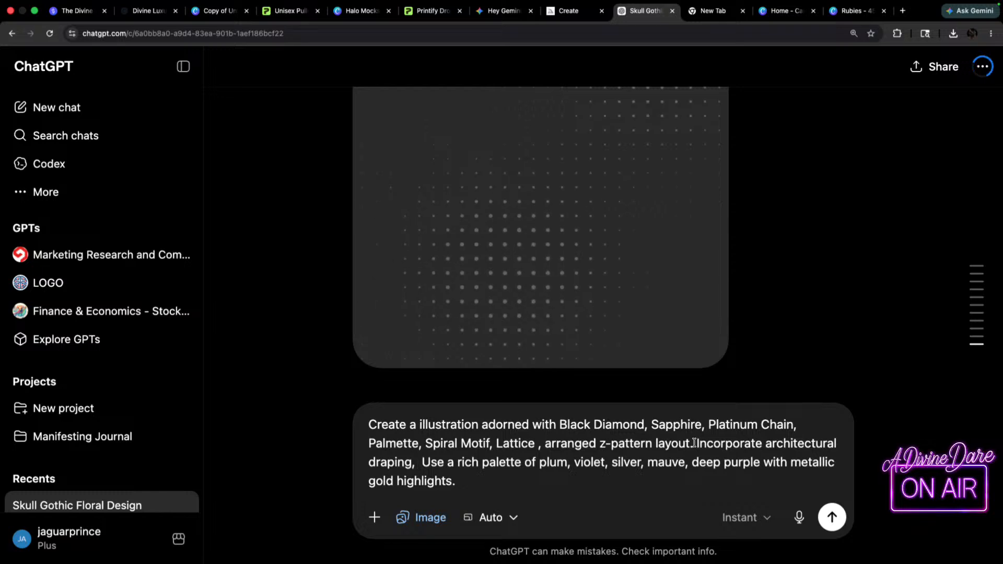
drag(695, 443, 413, 465)
key(BackSpace)
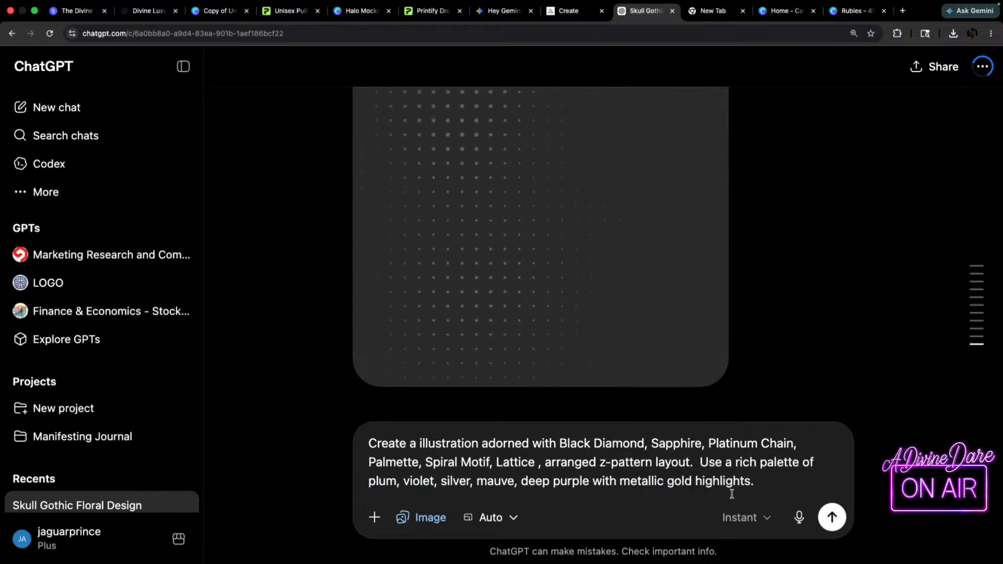
- Look over the generated gown image, and send the shortened prompt to create another image
scroll(570, 456, up, 3)
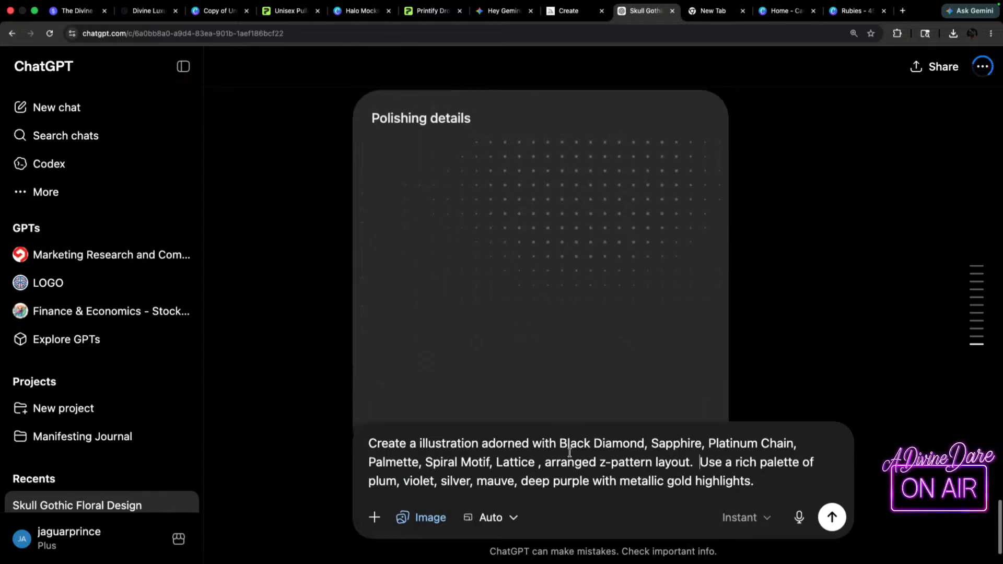
scroll(511, 397, down, 3)
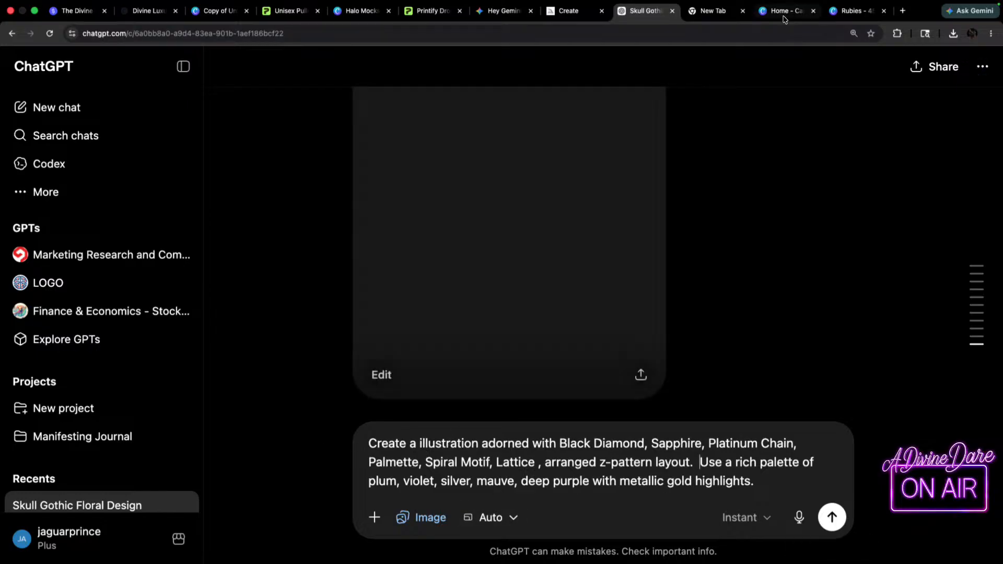
scroll(570, 298, up, 4)
scroll(569, 297, down, 7)
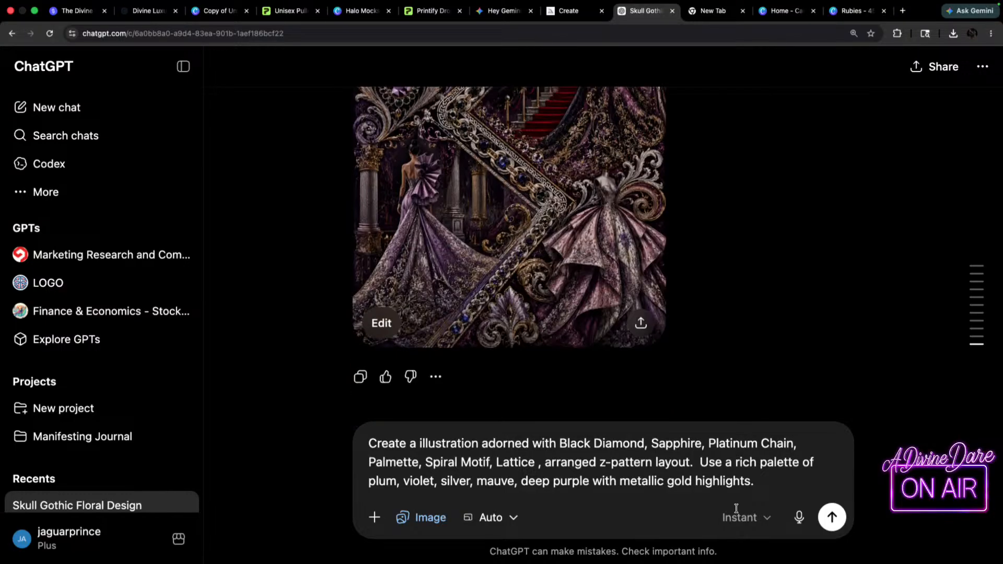
click(832, 517)
scroll(651, 307, up, 5)
scroll(651, 307, down, 6)
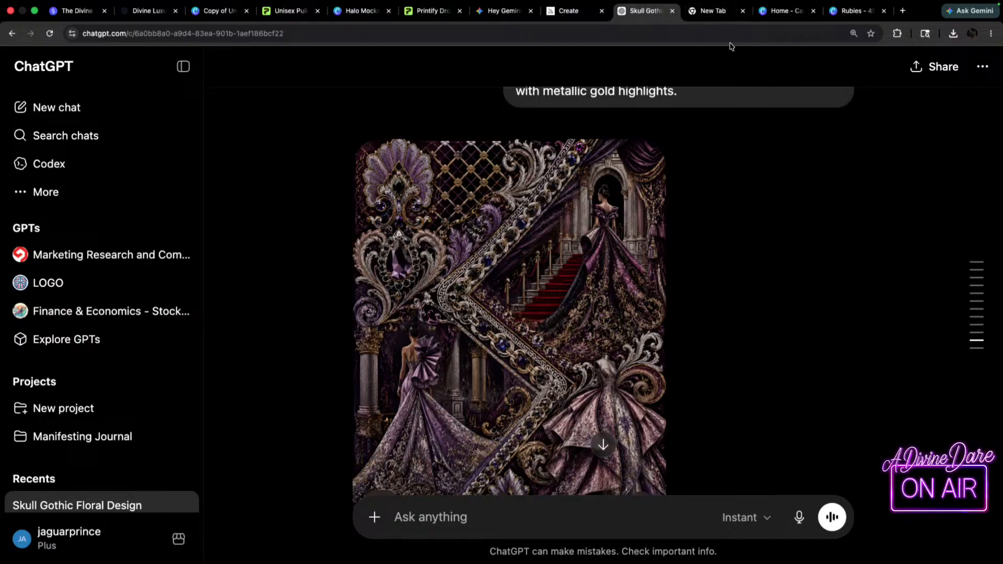
click(781, 11)
click(709, 12)
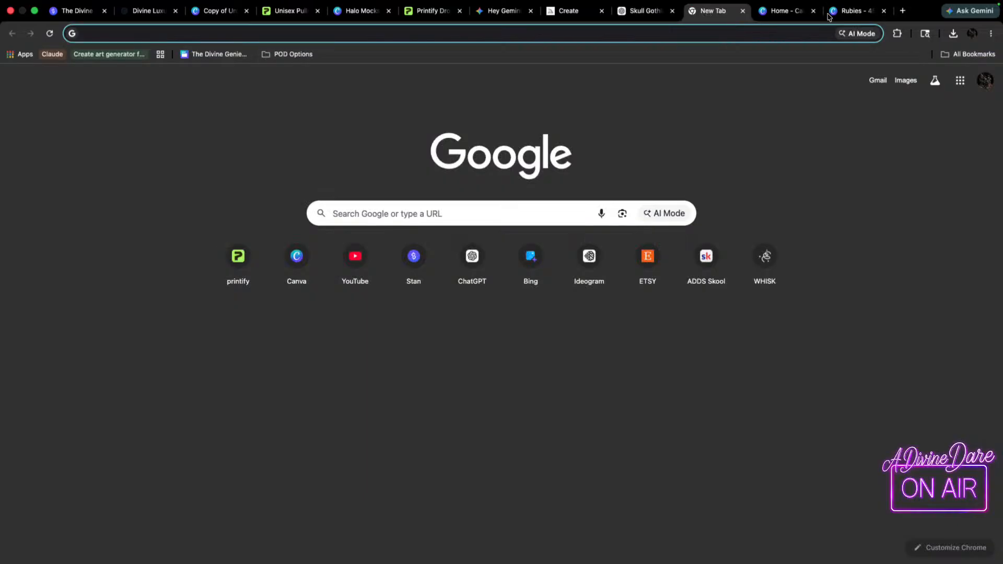
click(852, 11)
click(787, 11)
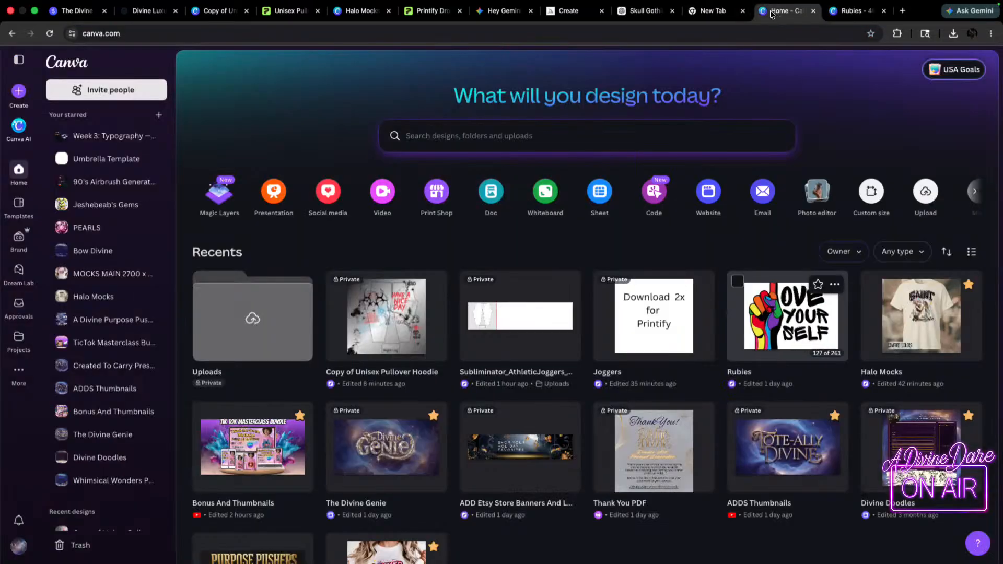
click(636, 15)
click(579, 10)
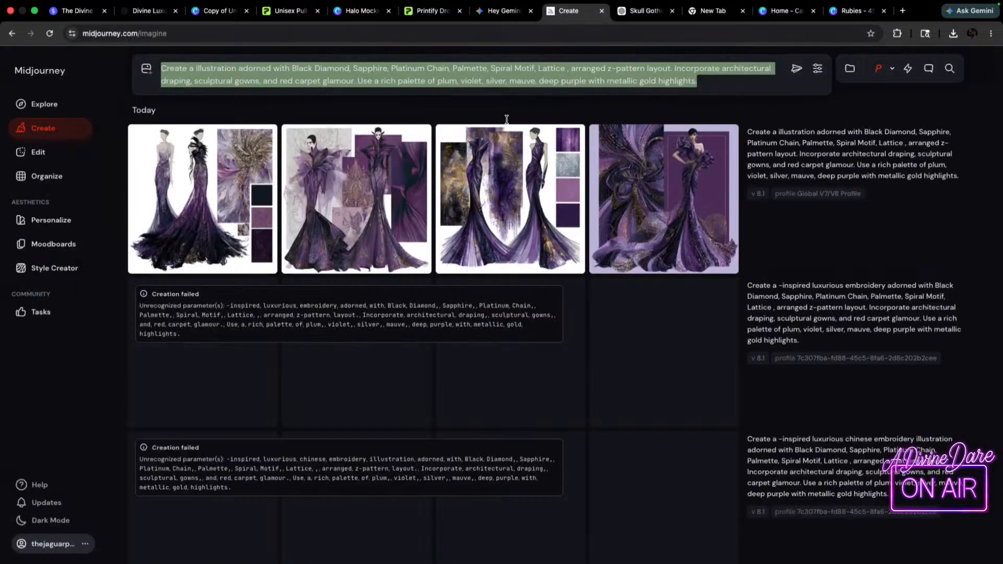
click(645, 12)
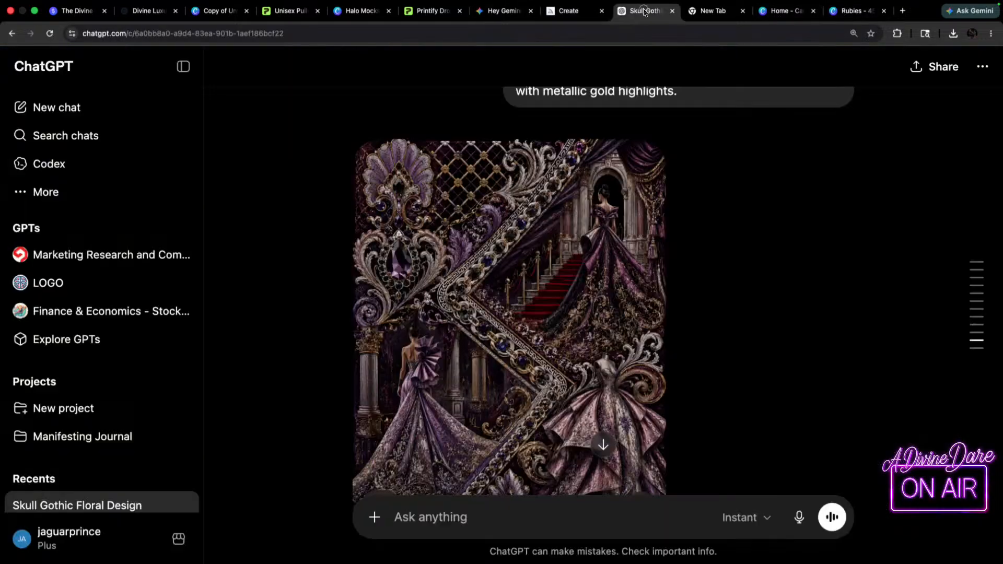
- Copy the shortened "Create a illustration adorned with Black Diamond" prompt from the last message in the conversation
scroll(656, 210, down, 8)
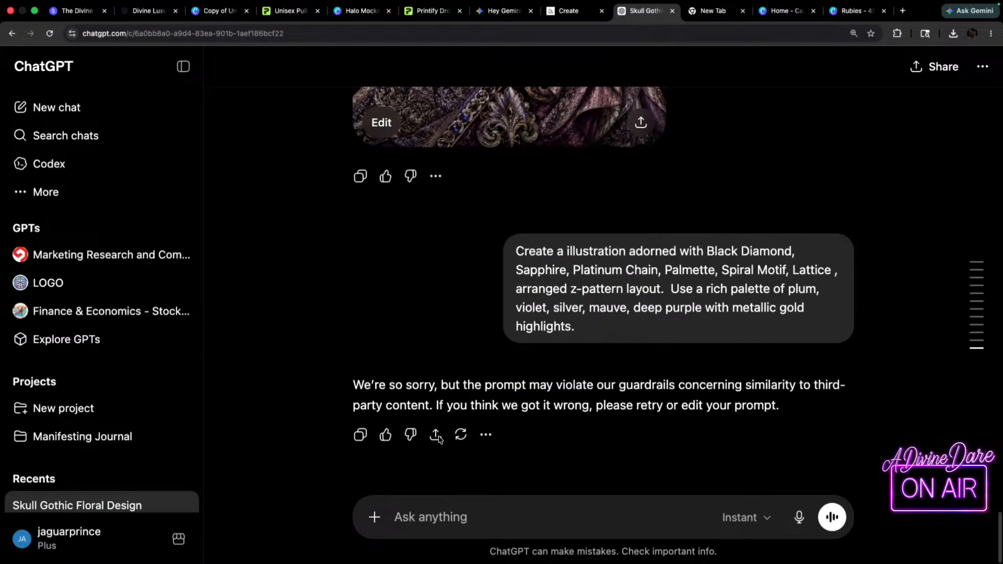
mouse_move(665, 238)
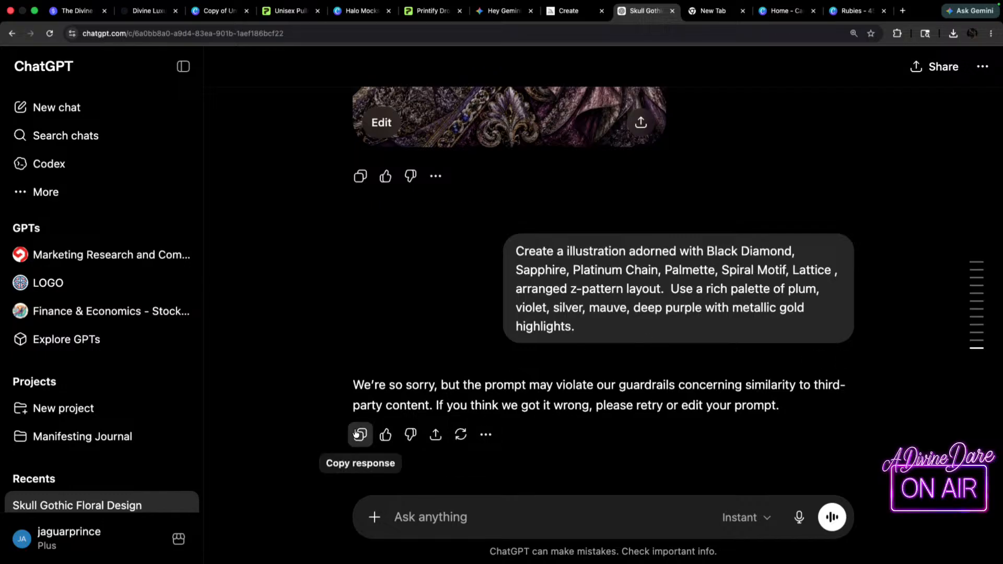
drag(577, 327, 520, 251)
drag(703, 333, 498, 246)
key(super+c)
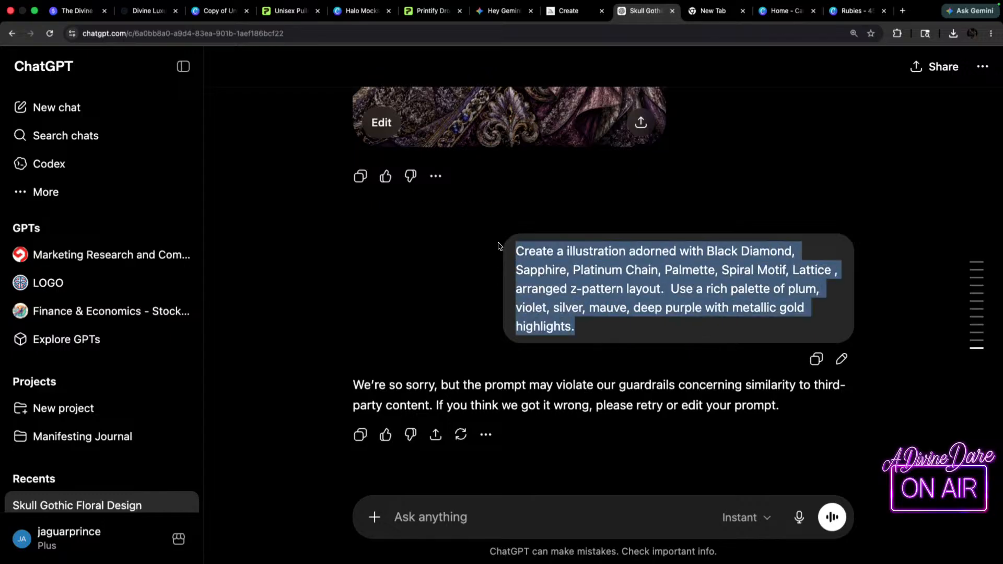
- Switch to Midjourney, replace the existing image prompt with the copied shortened prompt, and generate the images
click(698, 10)
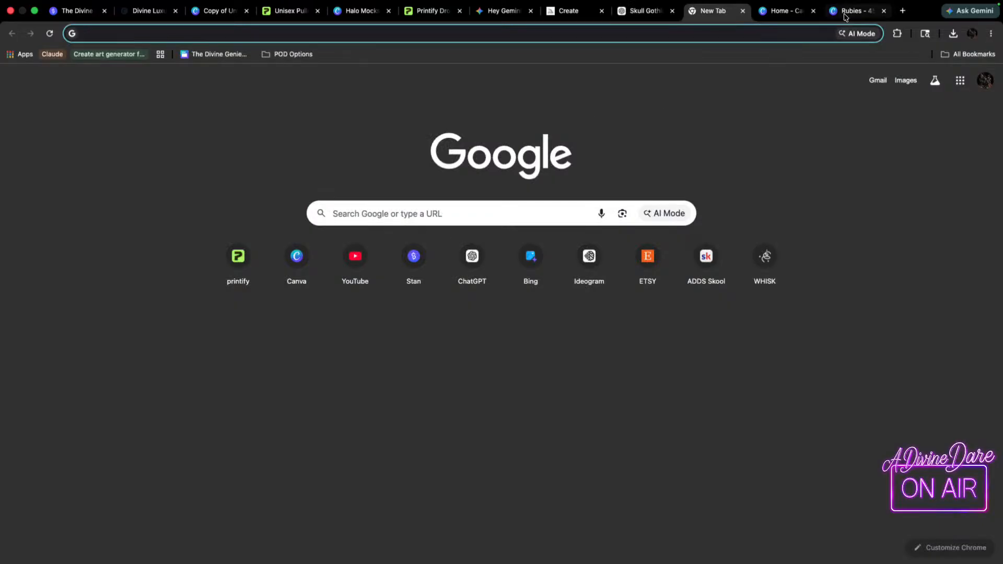
click(784, 10)
click(851, 11)
click(645, 10)
click(562, 16)
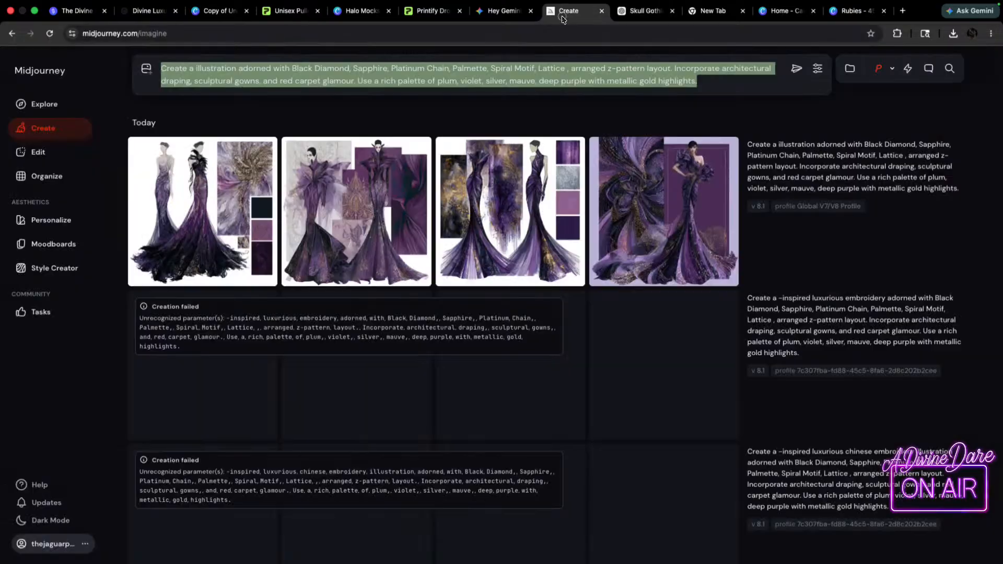
drag(702, 82, 215, 40)
key(super+v)
key(Return)
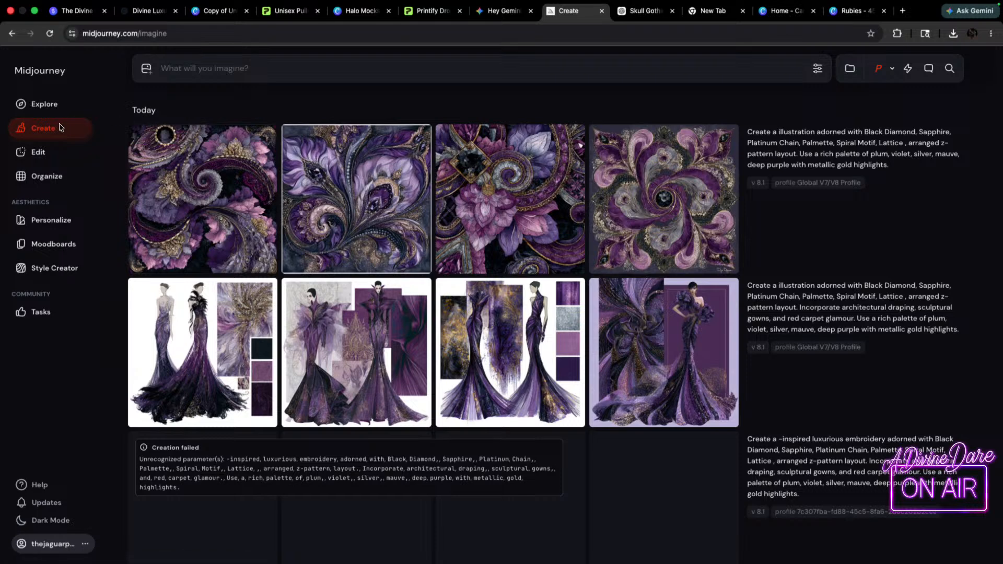
- Examine the four newly generated purple floral and jewel images at full size, one after another
click(215, 168)
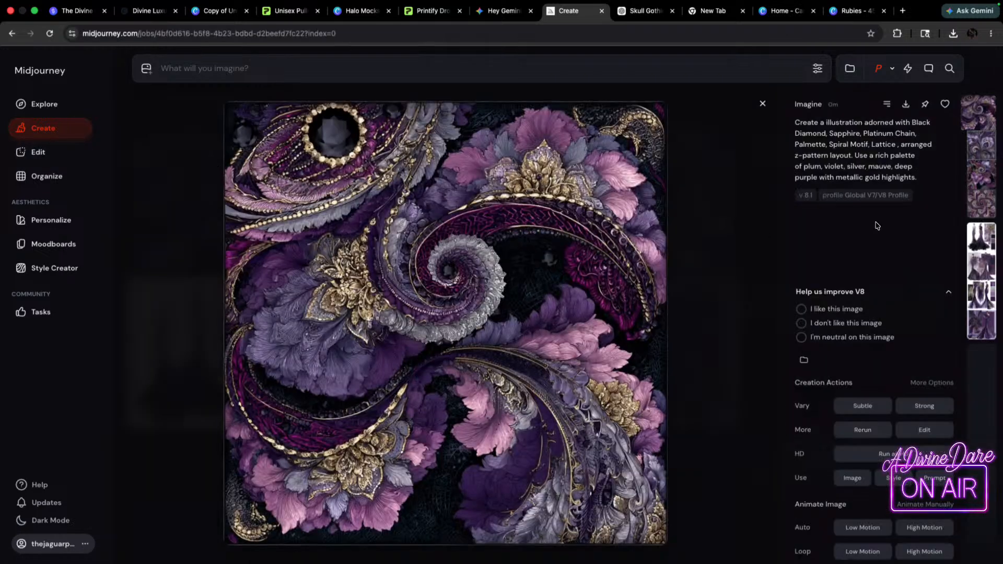
key(Right)
key(Right)
key(Right)
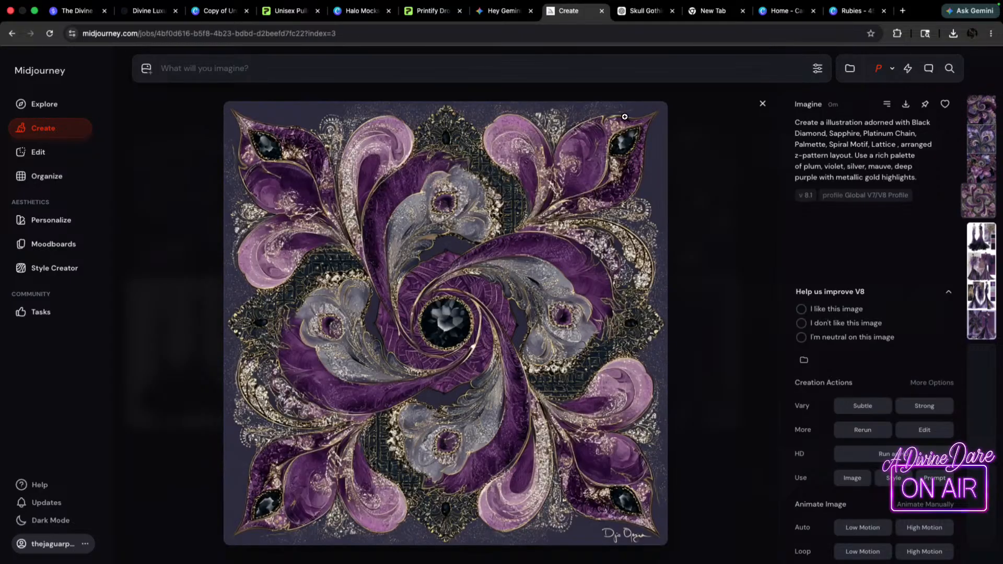
click(290, 10)
click(361, 10)
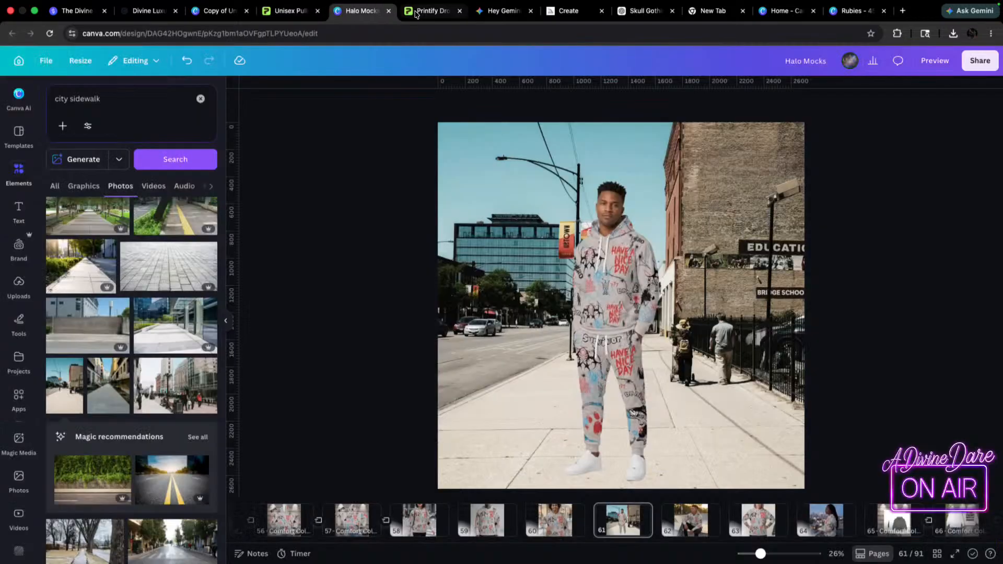
click(414, 10)
click(502, 26)
click(570, 26)
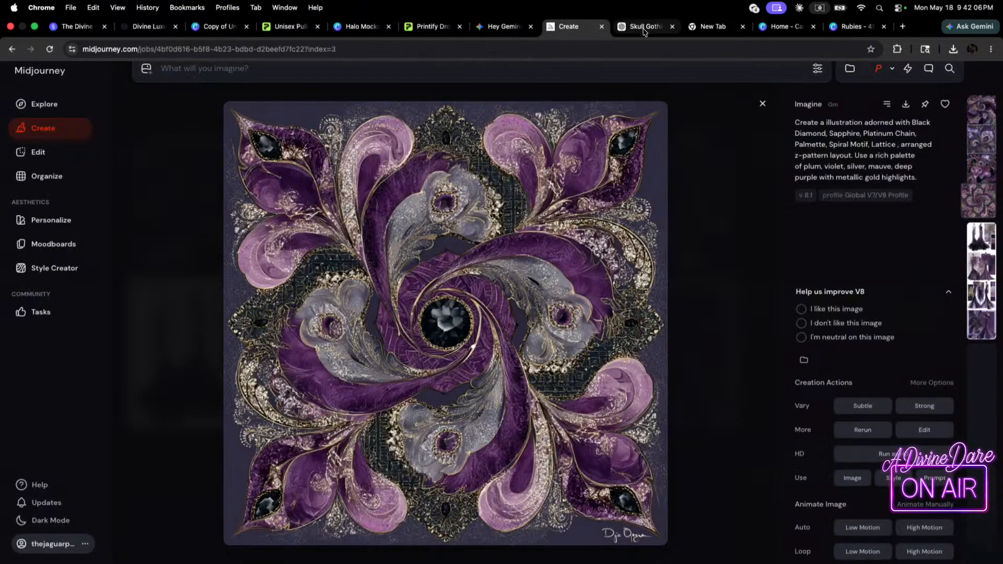
click(645, 27)
click(781, 26)
click(852, 26)
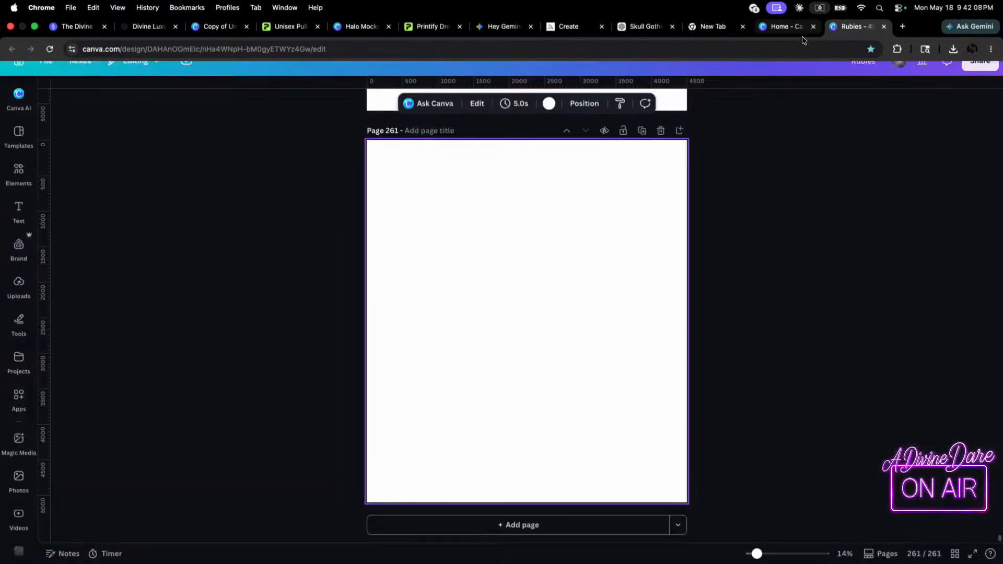
scroll(466, 264, up, 8)
scroll(465, 265, down, 8)
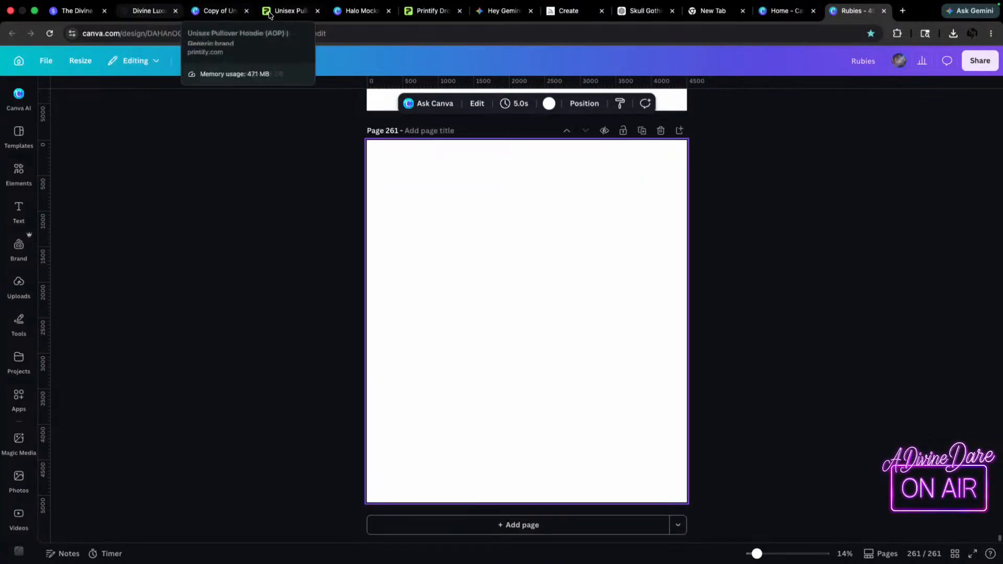
- Copy the opening "Create a Alexander McQueen-inspired Skull medieval gothic floral illustration" prompt from the ChatGPT conversation and switch to the Canva Rubies design
click(646, 16)
scroll(704, 314, down, 10)
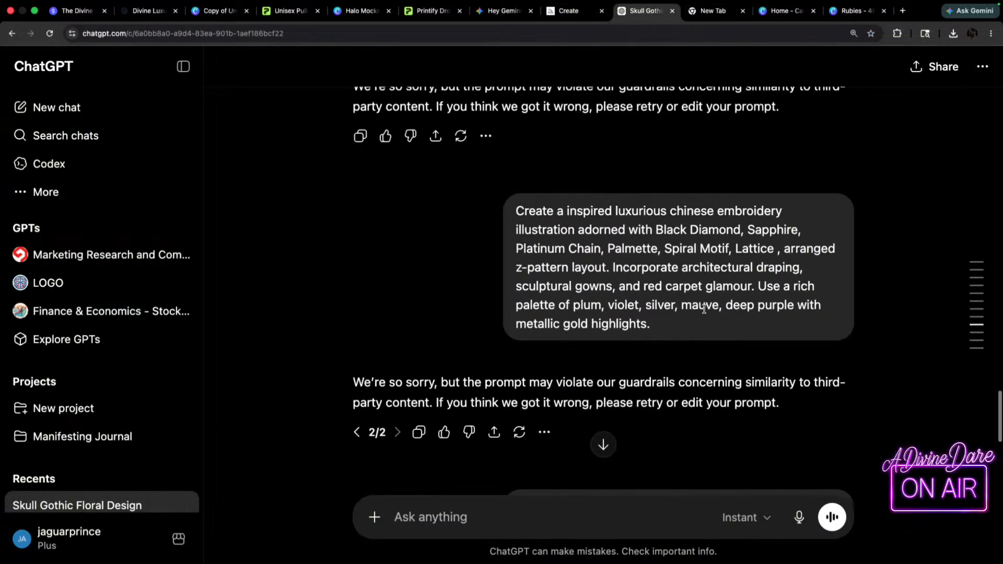
scroll(703, 310, up, 20)
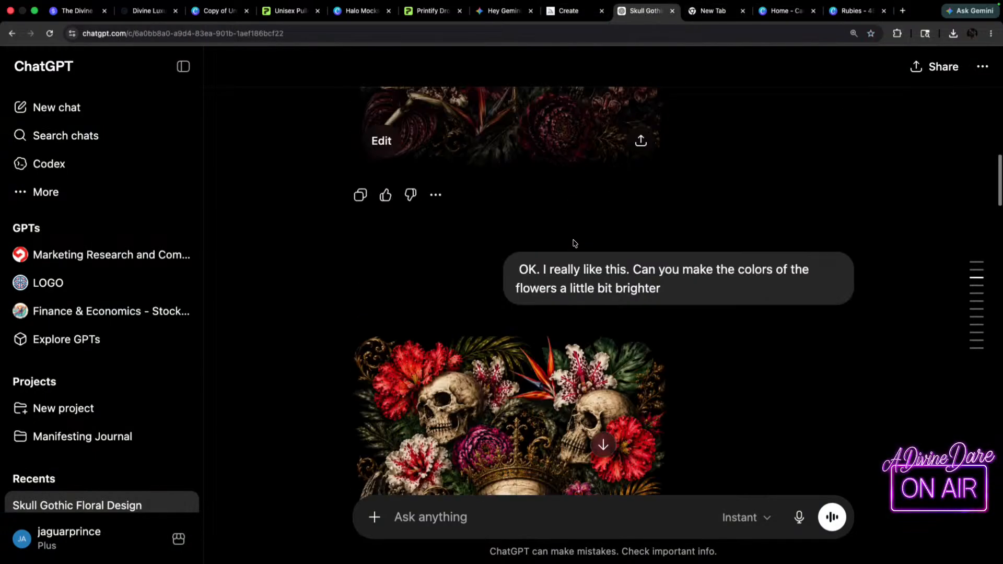
scroll(574, 243, up, 15)
scroll(574, 243, up, 1)
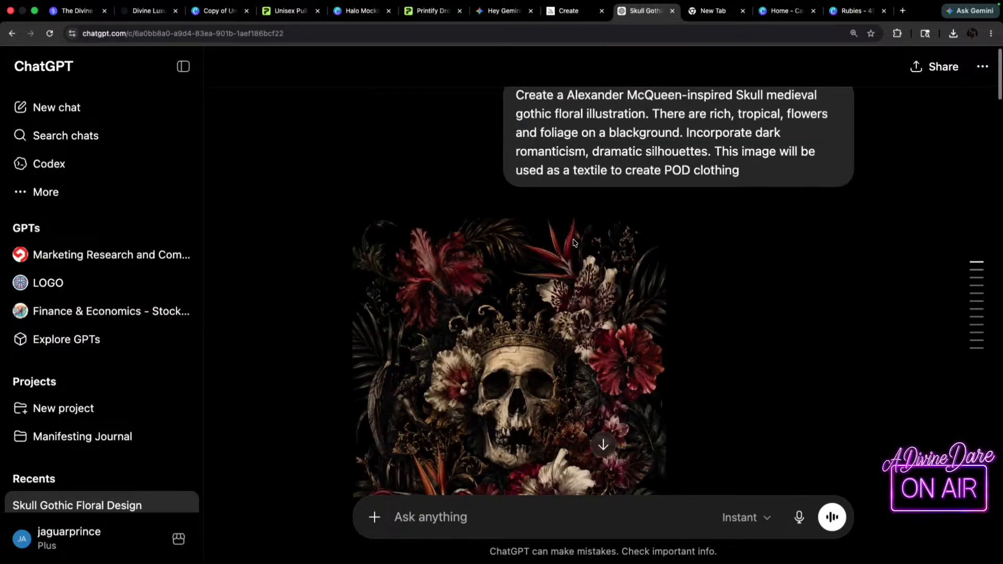
drag(760, 190, 499, 112)
key(super+c)
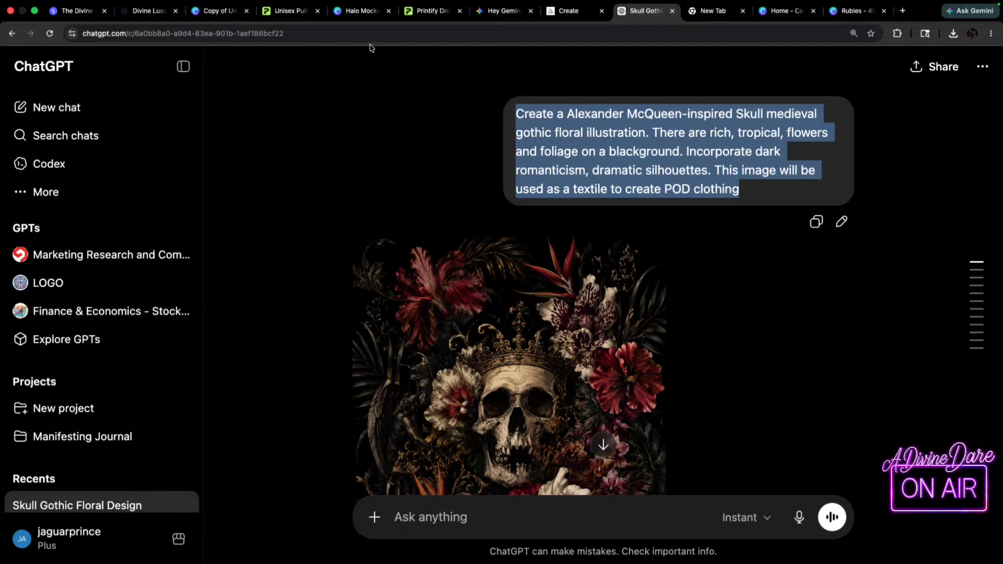
click(850, 27)
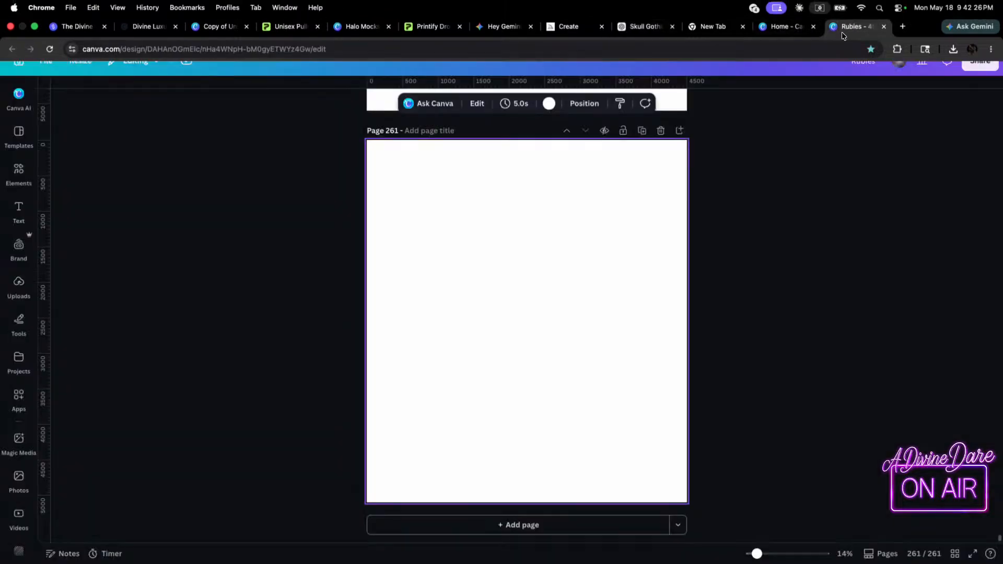
- Add the copied Alexander McQueen-inspired prompt as a text box on blank page 261, scale it to font size 122, and place it higher
key(t)
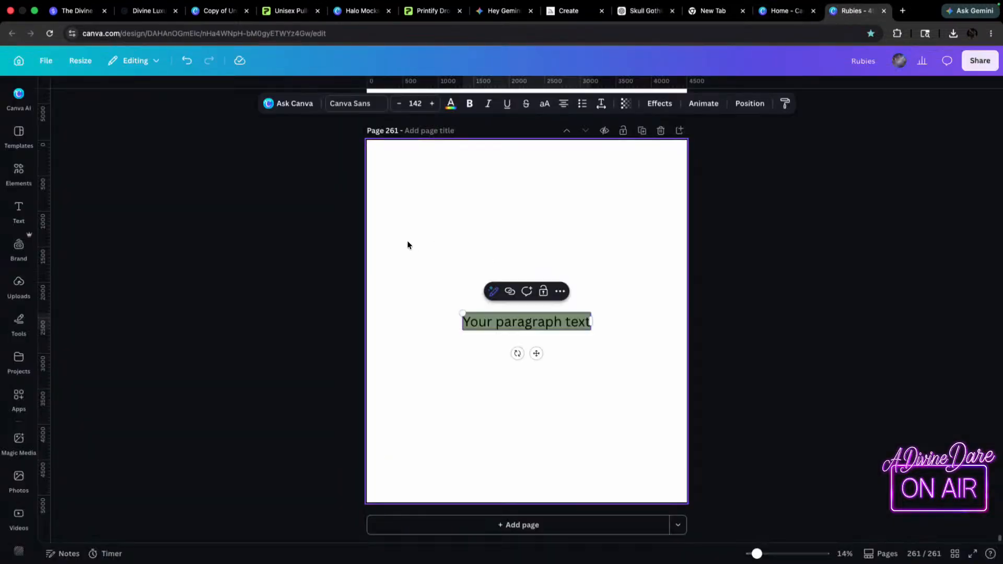
key(super+v)
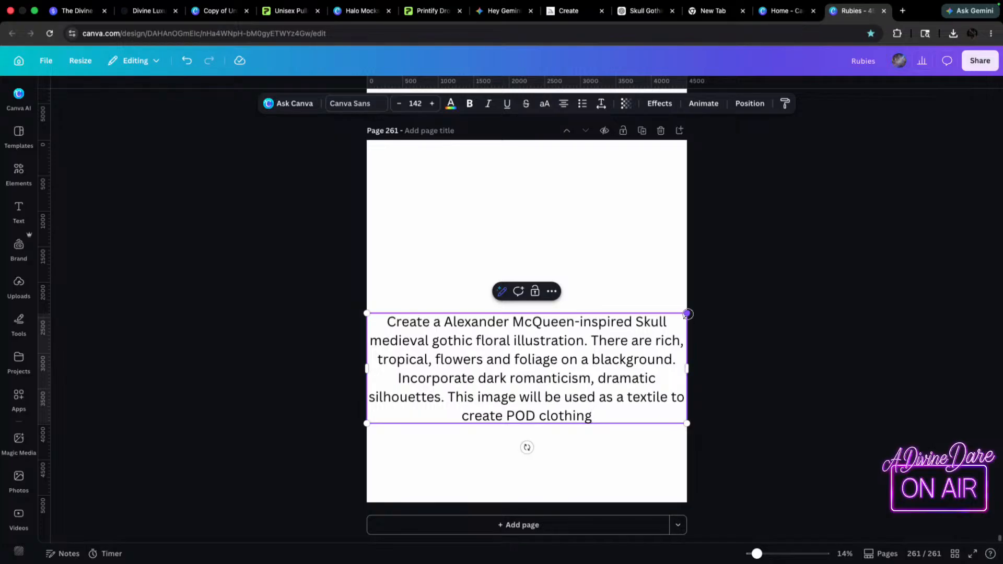
drag(686, 314, 644, 329)
drag(513, 394, 528, 274)
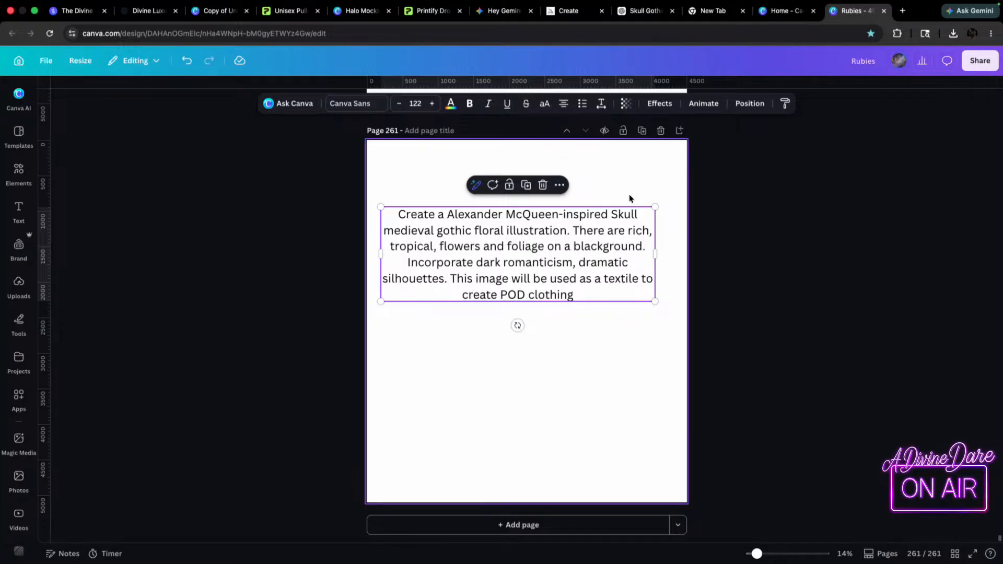
- Delete page 261 from the Rubies design and switch to the Canva home page
click(661, 131)
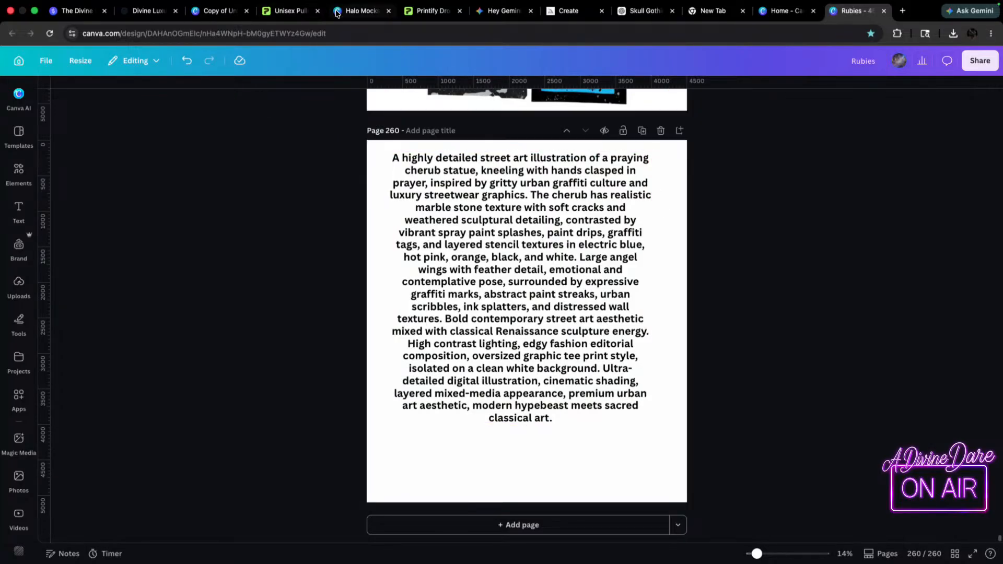
click(302, 12)
click(197, 15)
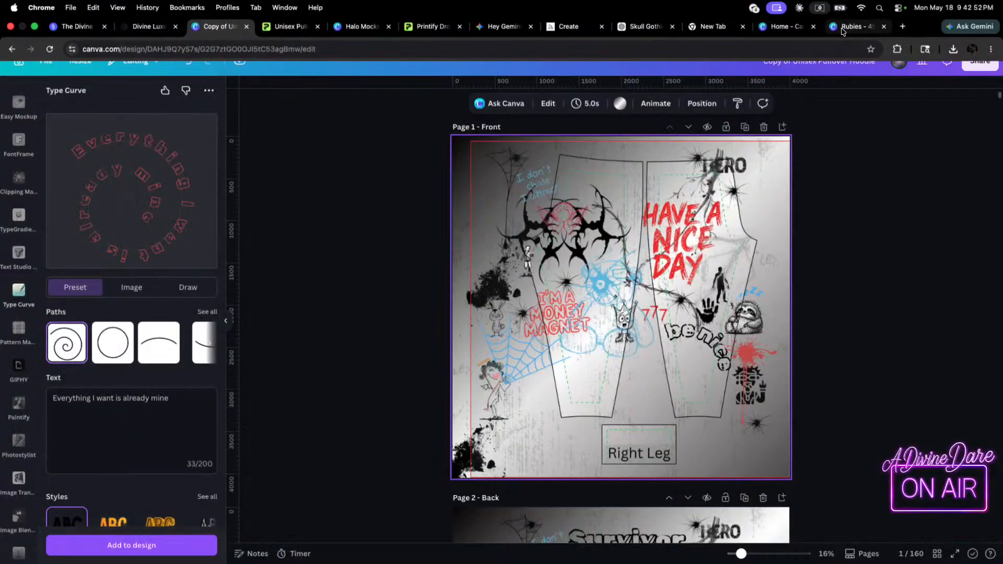
click(844, 10)
click(784, 10)
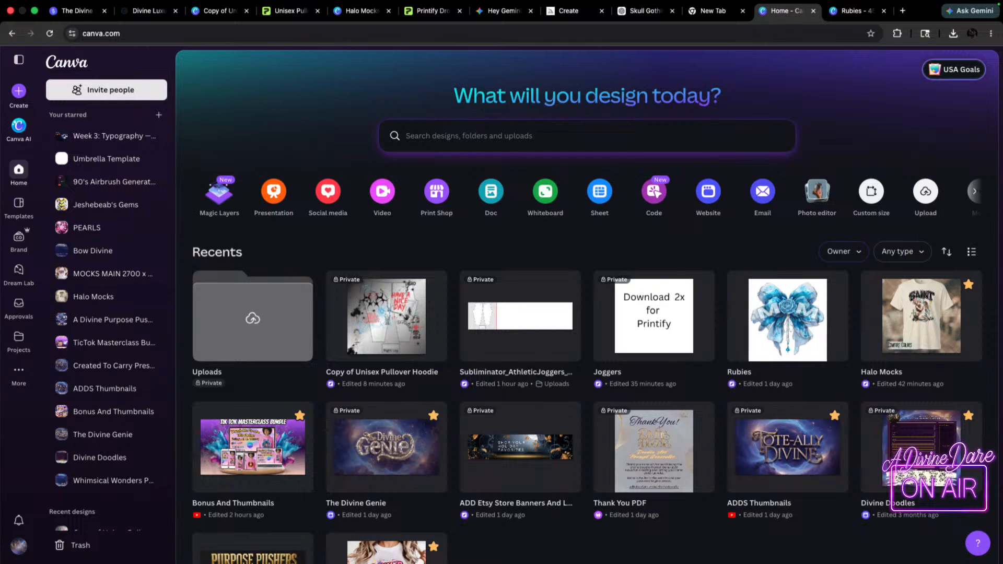